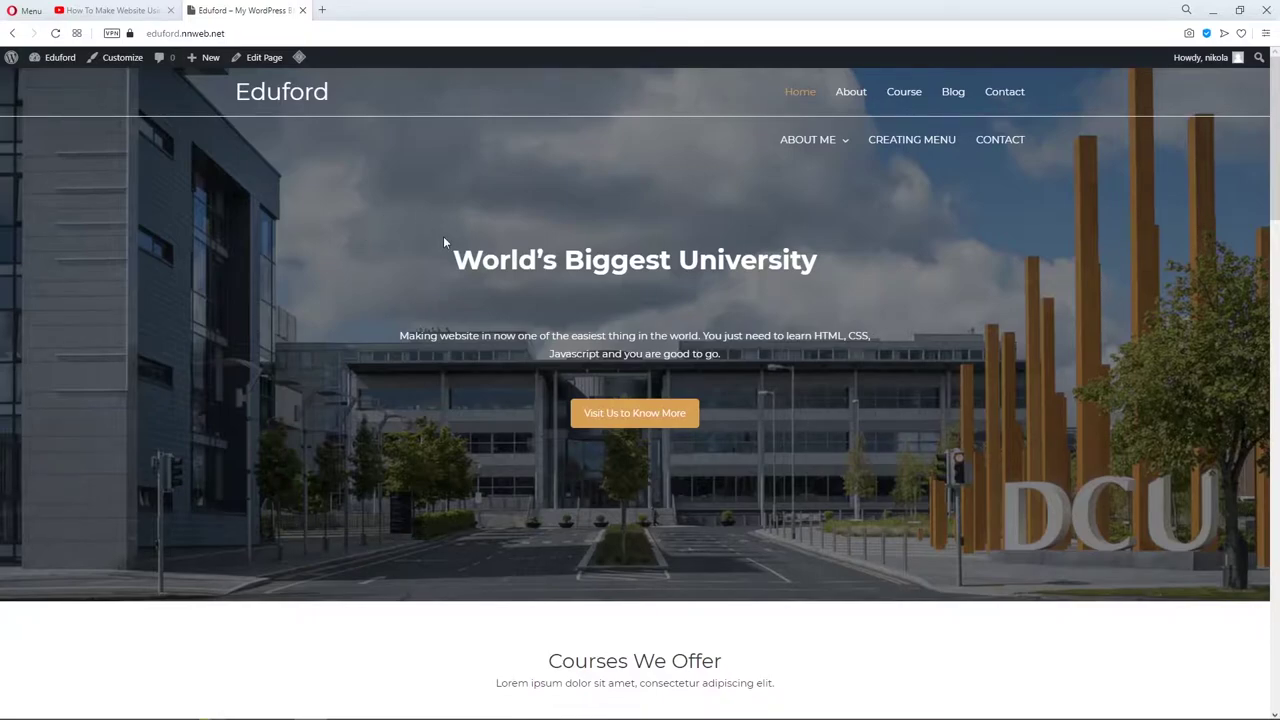
Compare the reference video with the Eduford home page and review its hero, courses, global campus and facilities sections.
{"action": "left_click", "coordinate": [145, 12]}
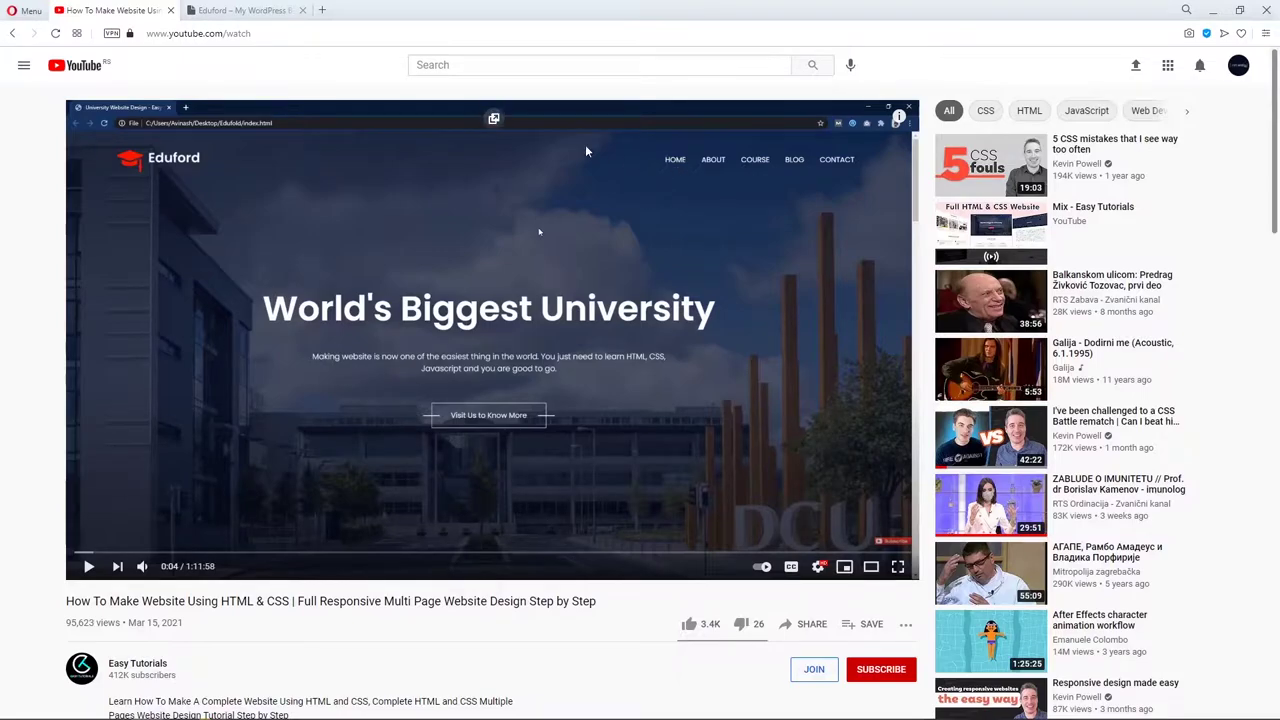
{"action": "left_click", "coordinate": [253, 11]}
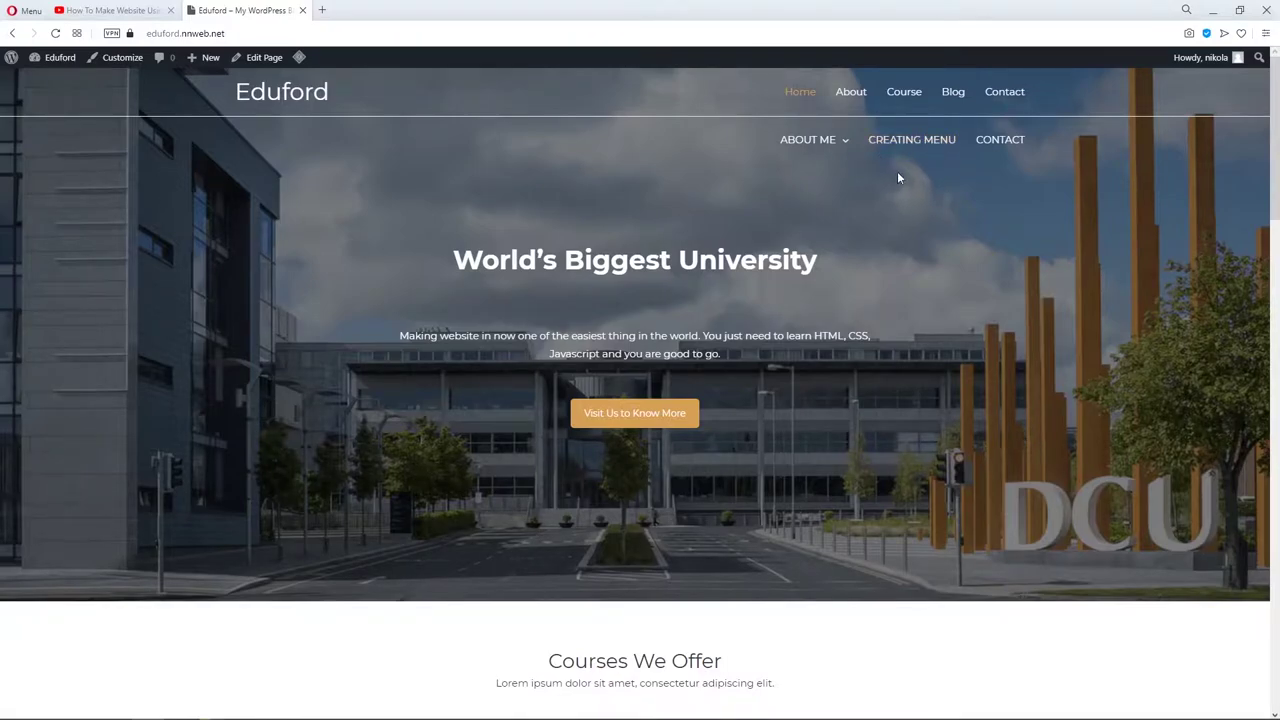
{"action": "scroll", "coordinate": [880, 215], "scroll_direction": "down", "scroll_amount": 1}
{"action": "scroll", "coordinate": [880, 225], "scroll_direction": "up", "scroll_amount": 1}
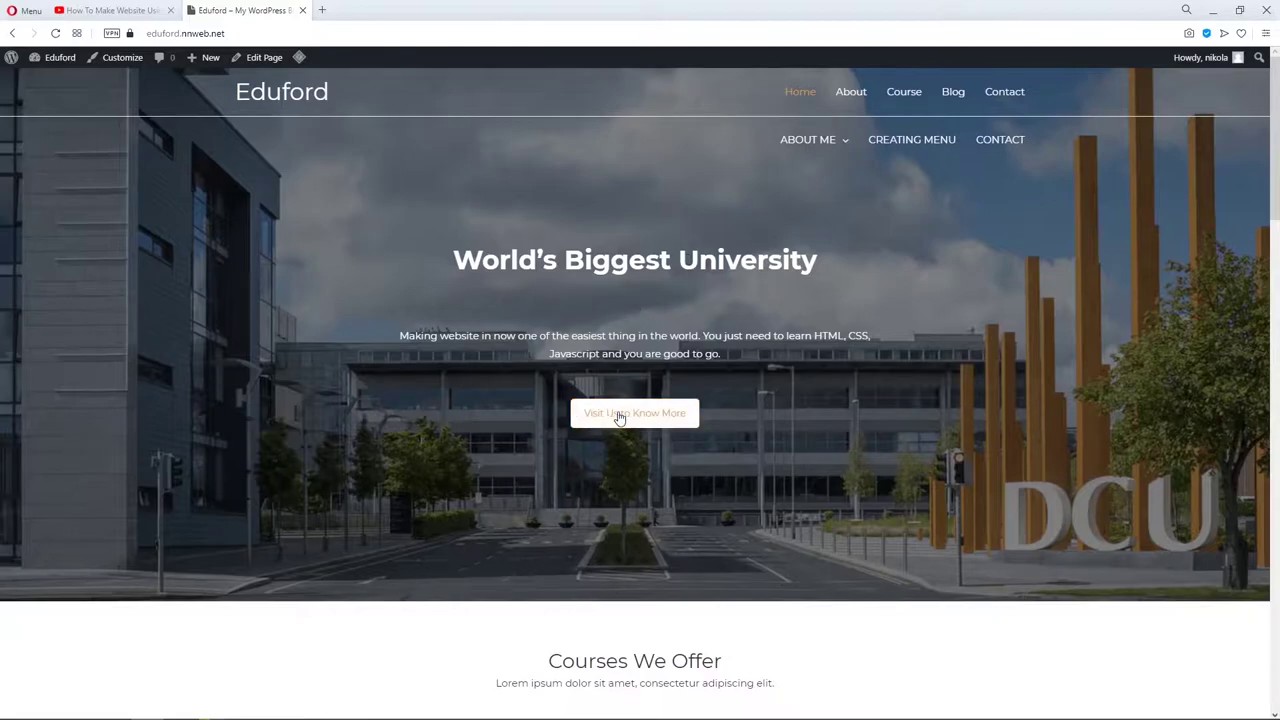
{"action": "scroll", "coordinate": [640, 430], "scroll_direction": "down", "scroll_amount": 5}
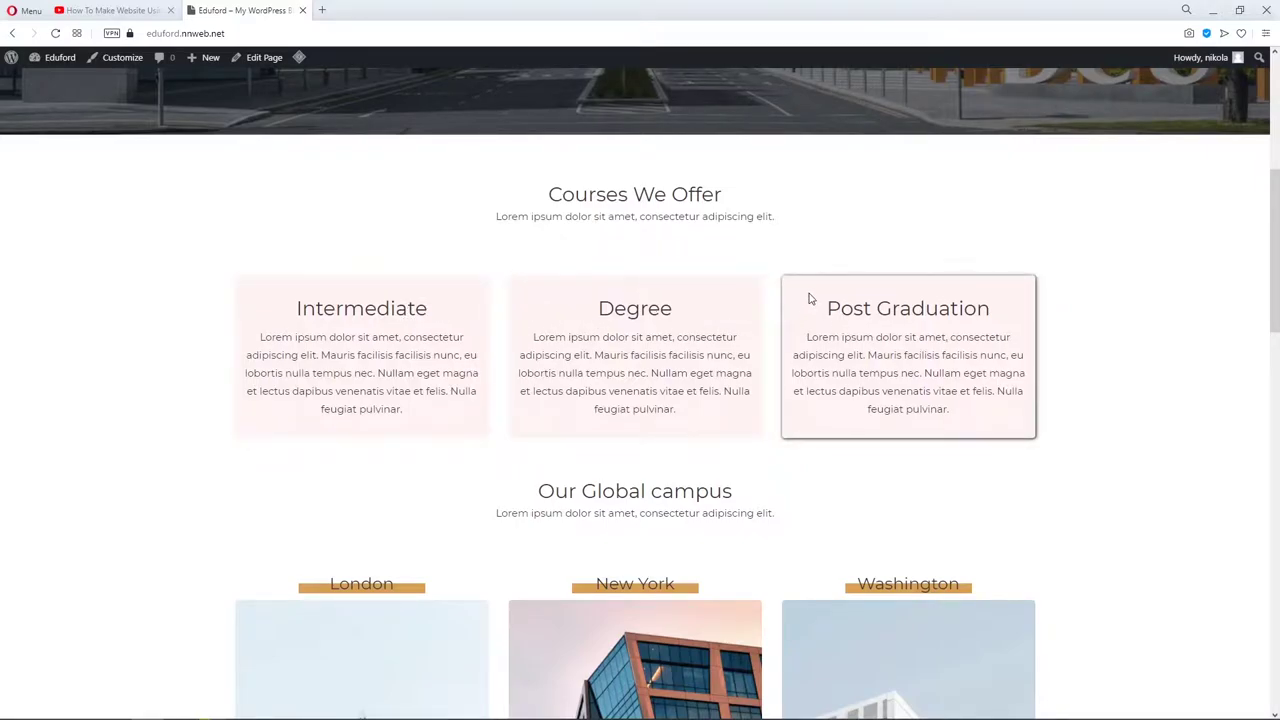
{"action": "scroll", "coordinate": [814, 301], "scroll_direction": "down", "scroll_amount": 2}
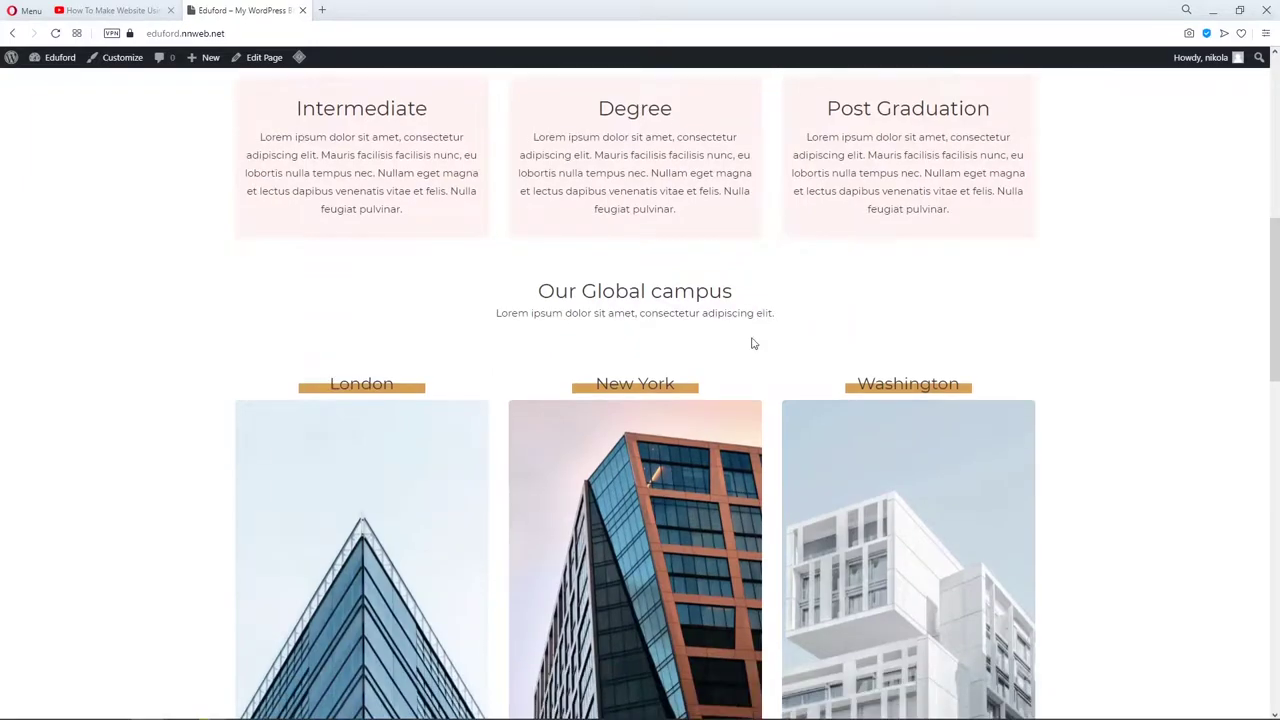
{"action": "scroll", "coordinate": [751, 340], "scroll_direction": "down", "scroll_amount": 2}
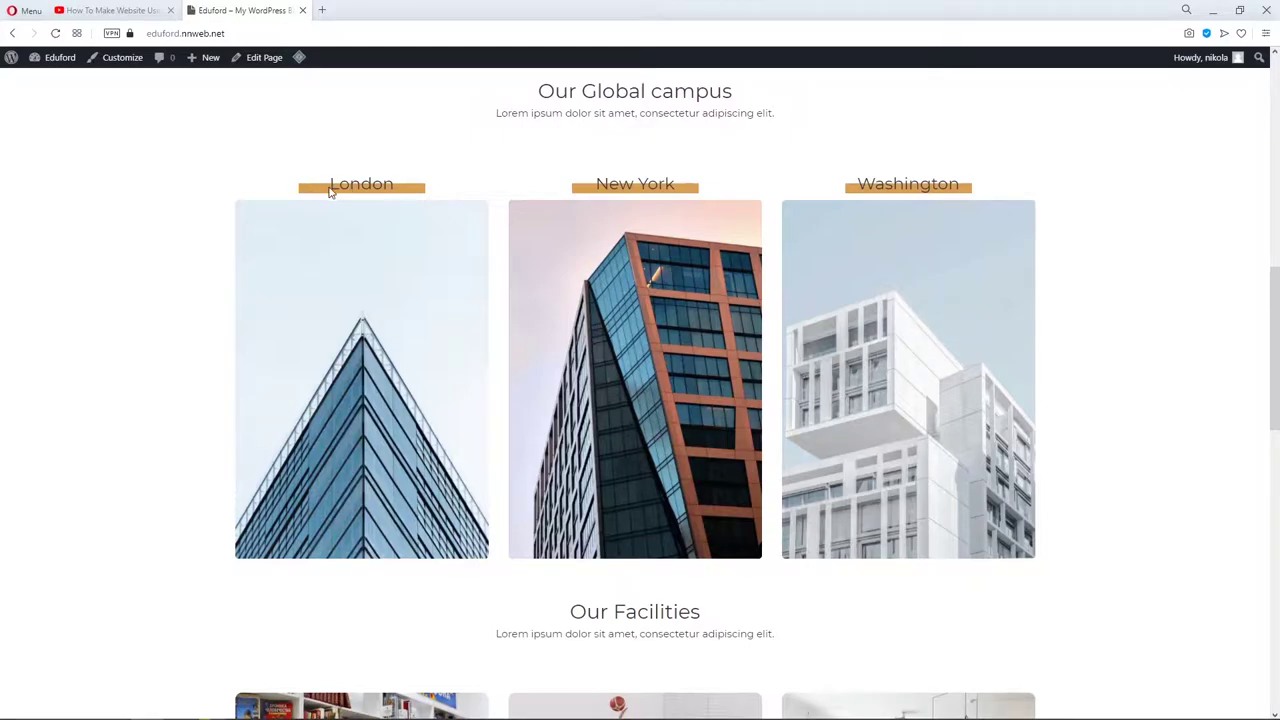
{"action": "scroll", "coordinate": [452, 233], "scroll_direction": "down", "scroll_amount": 2}
{"action": "scroll", "coordinate": [452, 233], "scroll_direction": "down", "scroll_amount": 3}
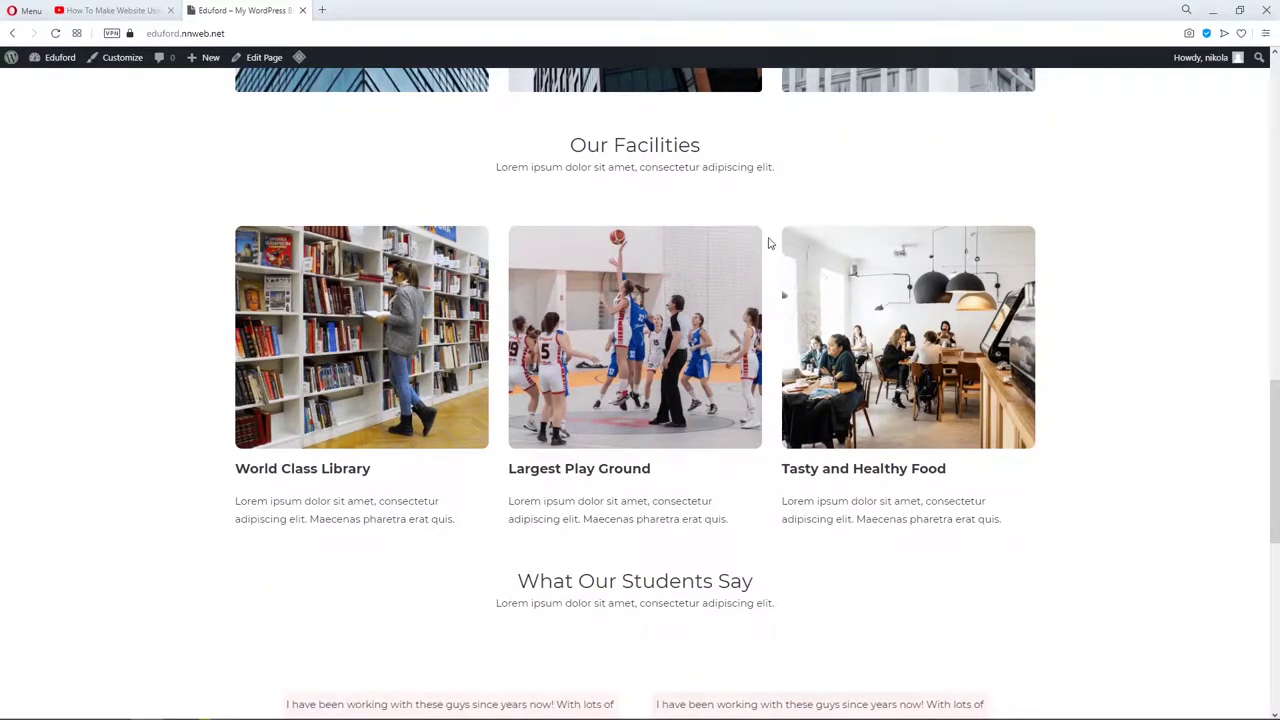
{"action": "scroll", "coordinate": [581, 371], "scroll_direction": "down", "scroll_amount": 2}
{"action": "scroll", "coordinate": [581, 371], "scroll_direction": "down", "scroll_amount": 4}
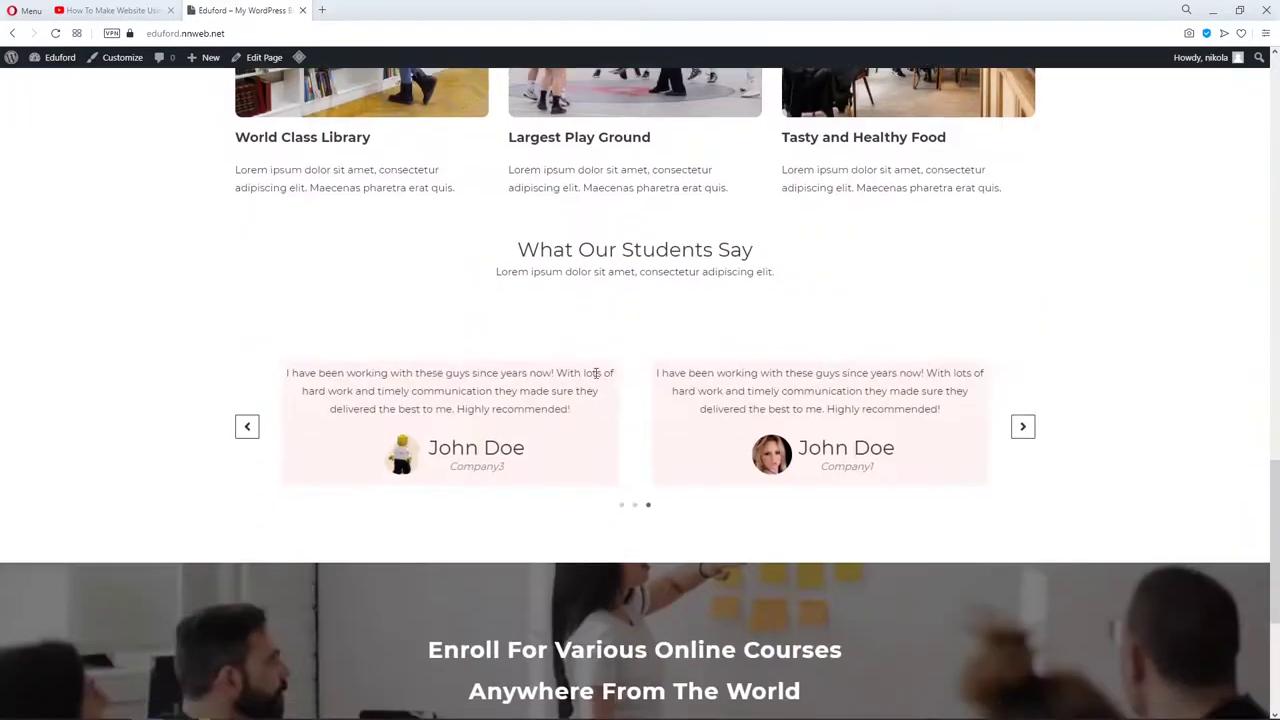
Page through the student testimonials, view the enrolment banner and footer, and compare the home page with the reference video again.
{"action": "left_click", "coordinate": [1021, 291]}
{"action": "left_click", "coordinate": [1021, 291]}
{"action": "scroll", "coordinate": [1020, 300], "scroll_direction": "down", "scroll_amount": 1}
{"action": "scroll", "coordinate": [1020, 300], "scroll_direction": "down", "scroll_amount": 2}
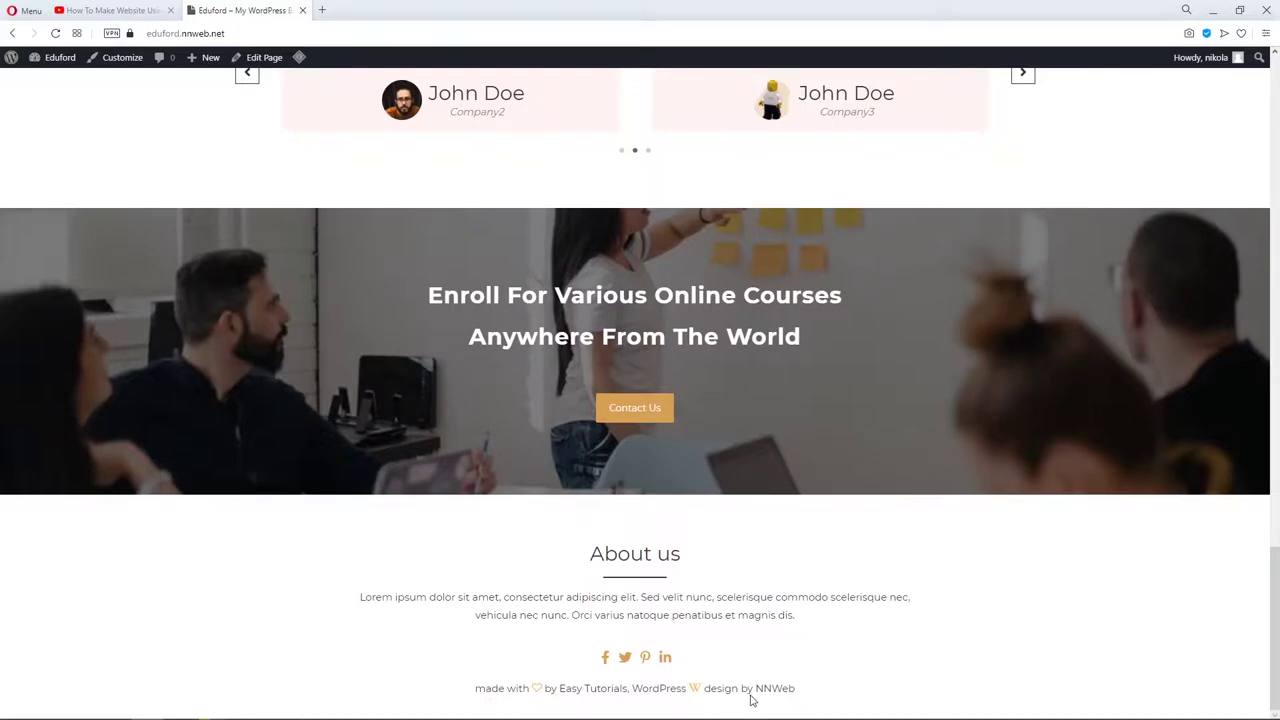
{"action": "scroll", "coordinate": [771, 528], "scroll_direction": "up", "scroll_amount": 10}
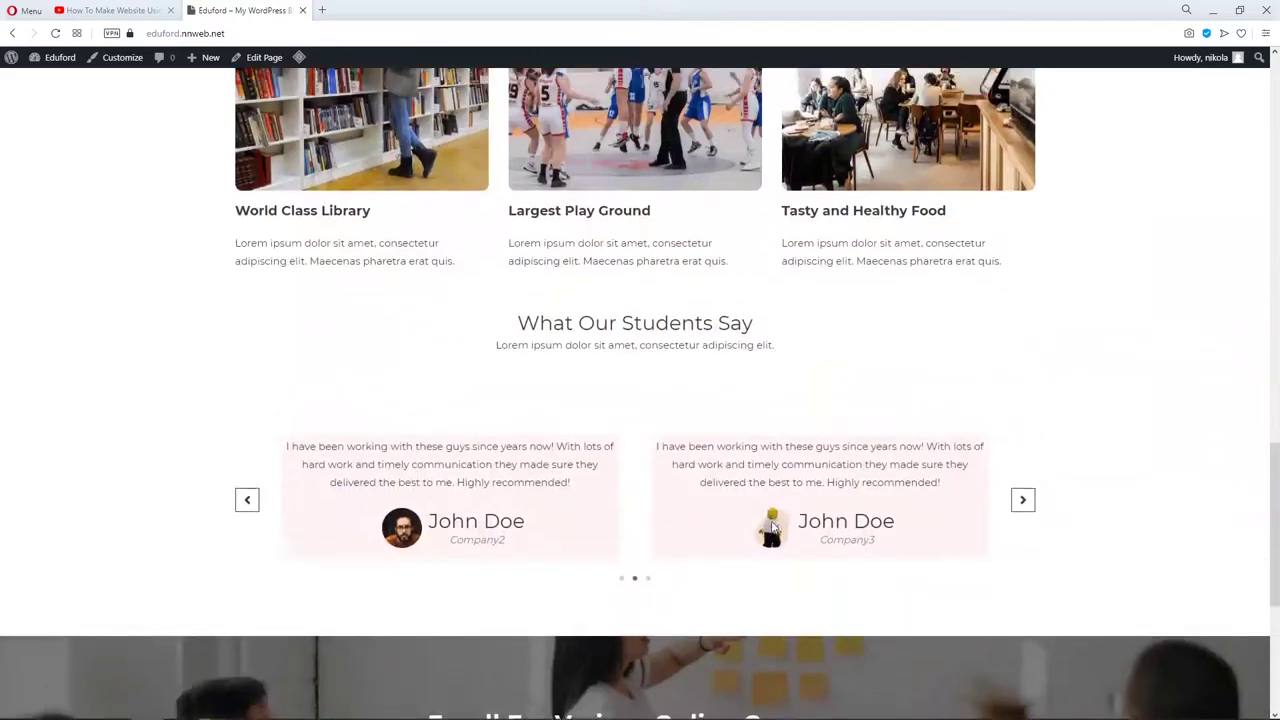
{"action": "scroll", "coordinate": [771, 528], "scroll_direction": "up", "scroll_amount": 8}
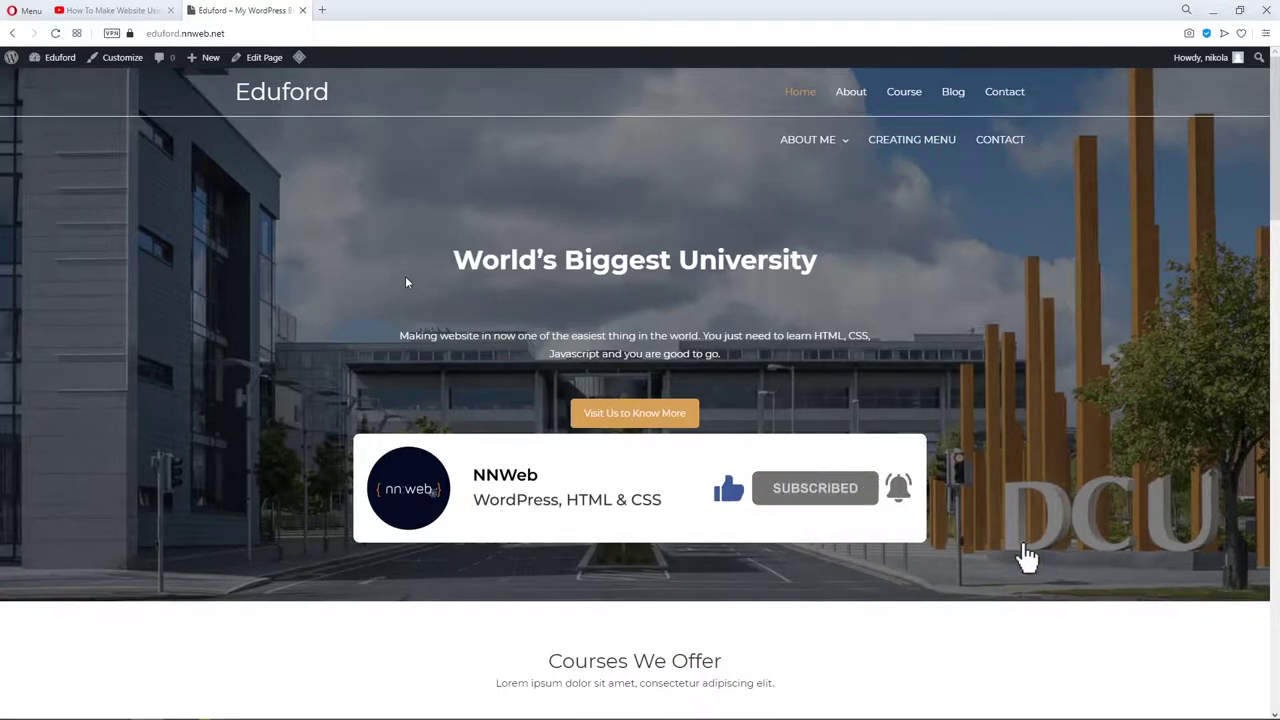
{"action": "left_click", "coordinate": [137, 10]}
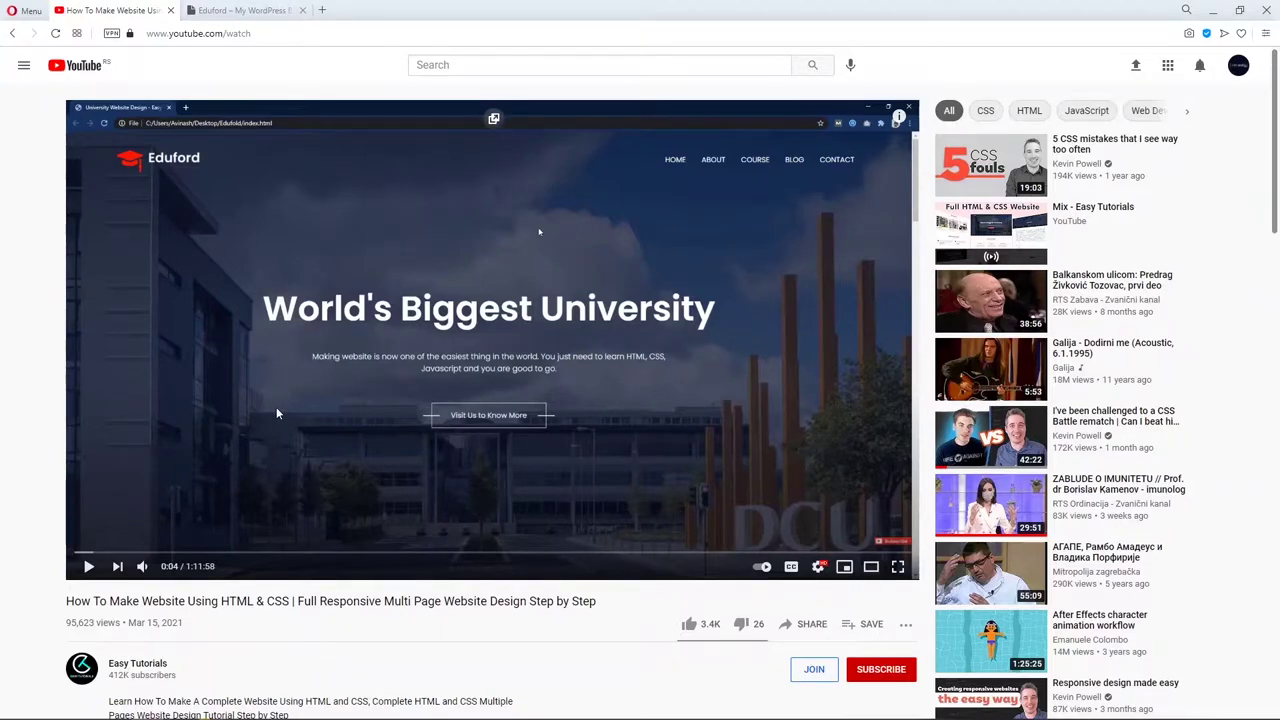
{"action": "left_click", "coordinate": [243, 10]}
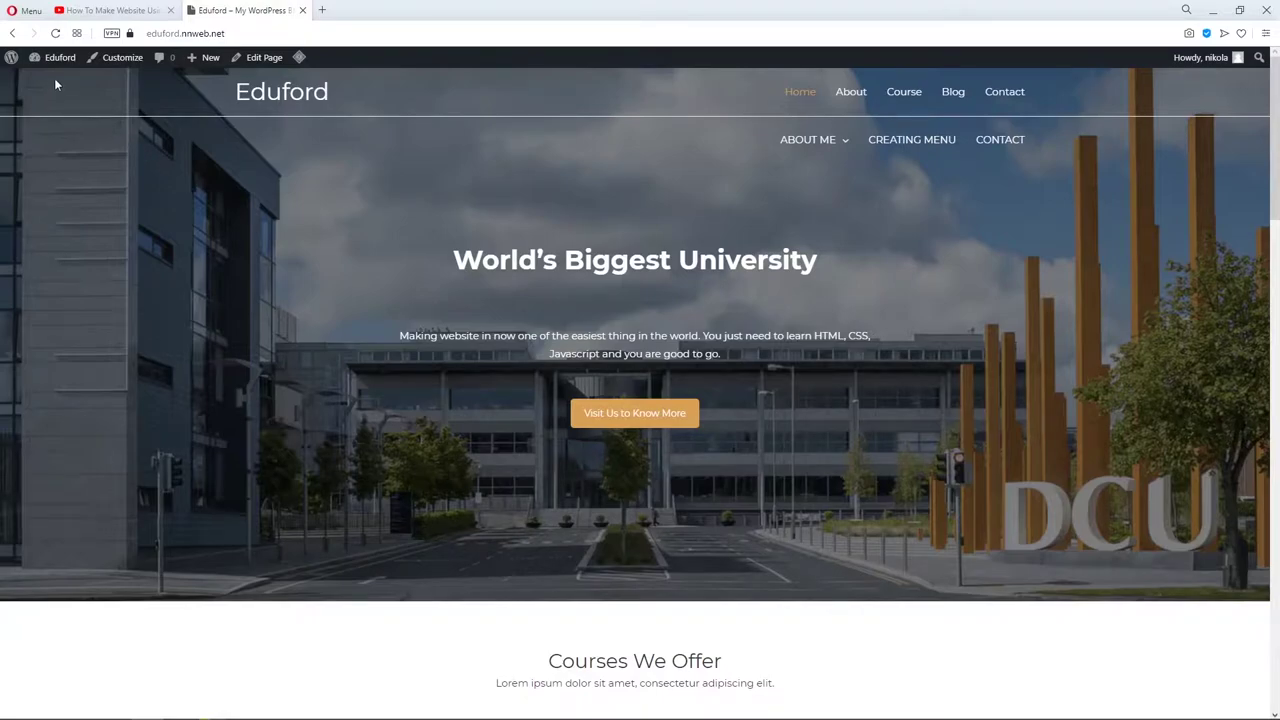
Open the site's dashboard and review the installed plugins and the page for adding new plugins.
{"action": "mouse_move", "coordinate": [54, 74]}
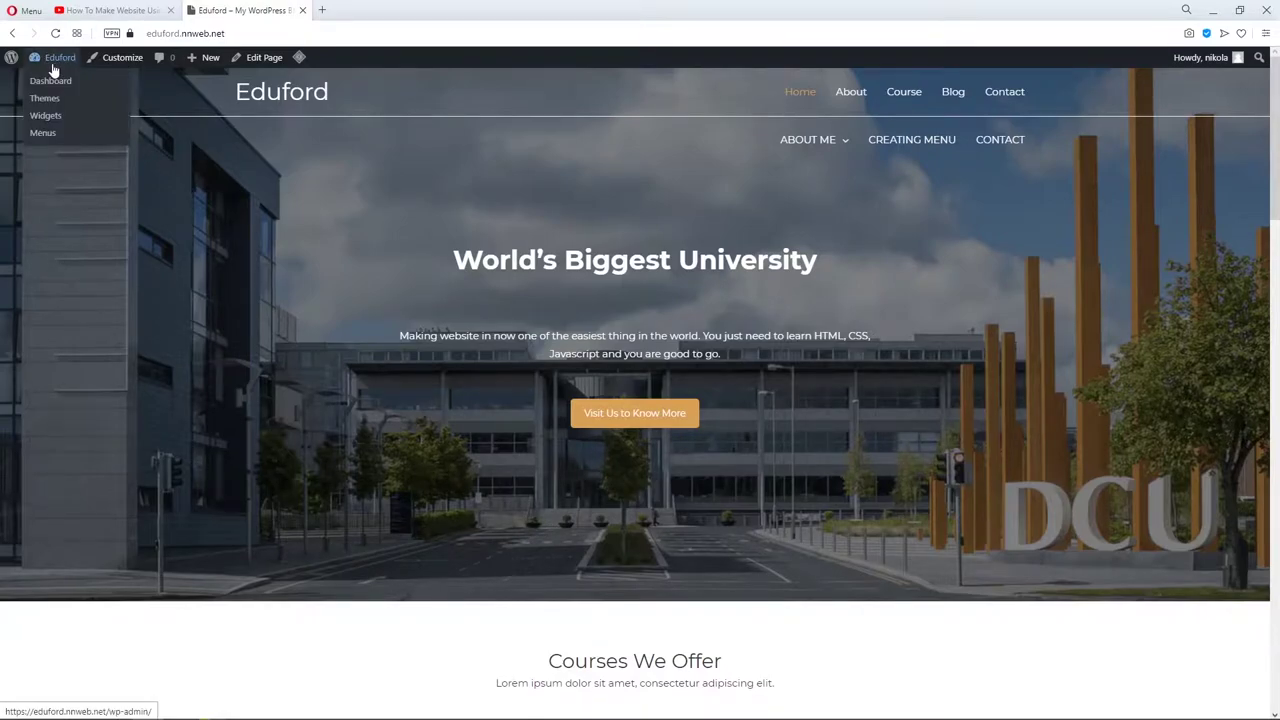
{"action": "left_click", "coordinate": [56, 88]}
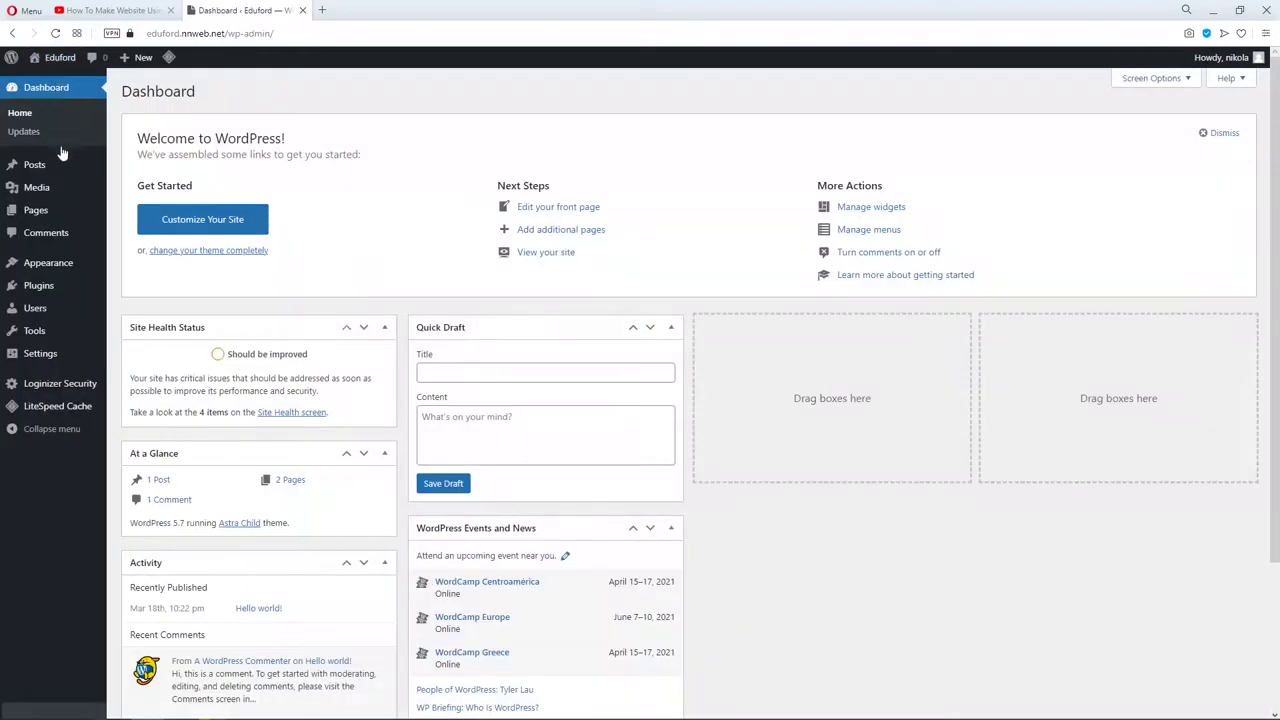
{"action": "left_click", "coordinate": [40, 288]}
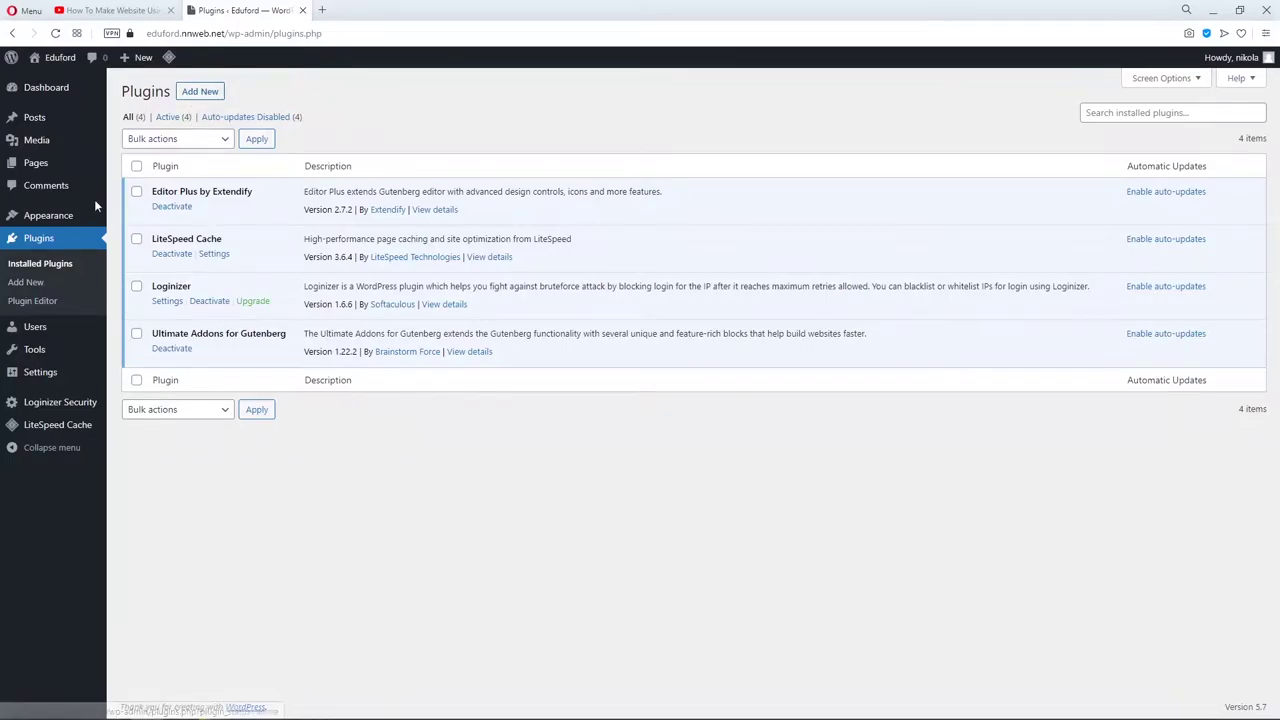
{"action": "left_click", "coordinate": [197, 91]}
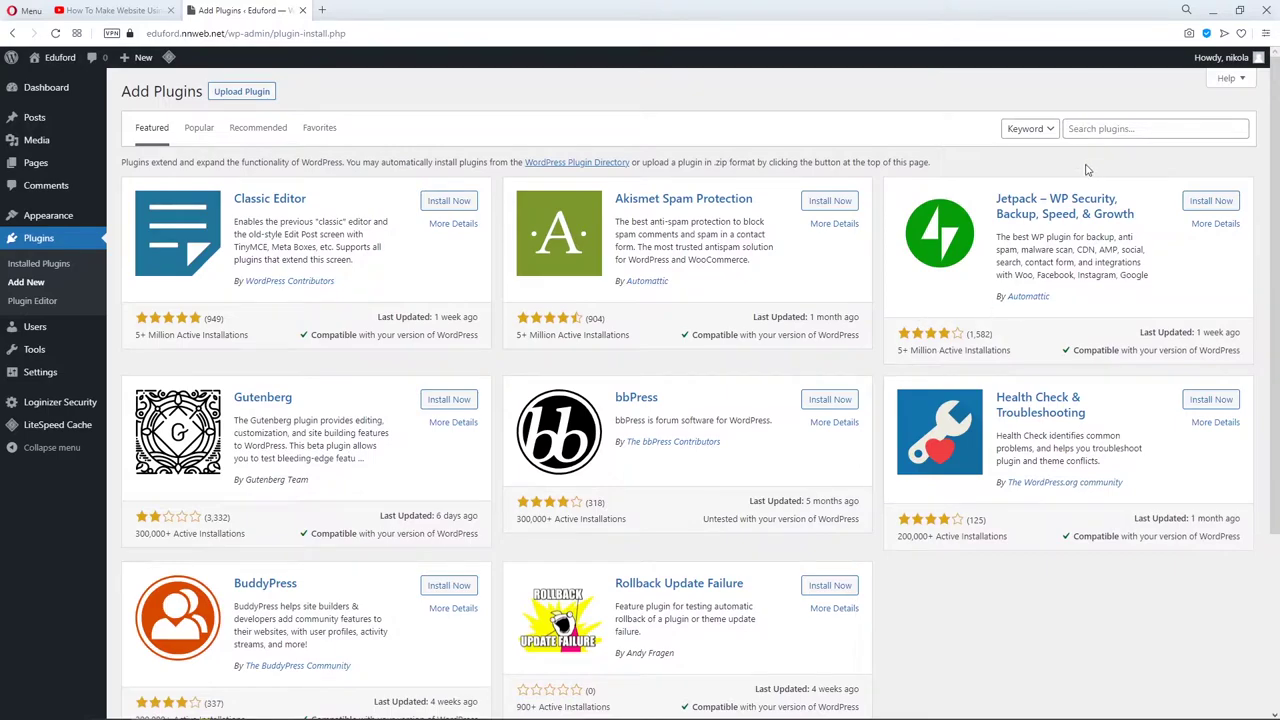
{"action": "left_click", "coordinate": [1118, 129]}
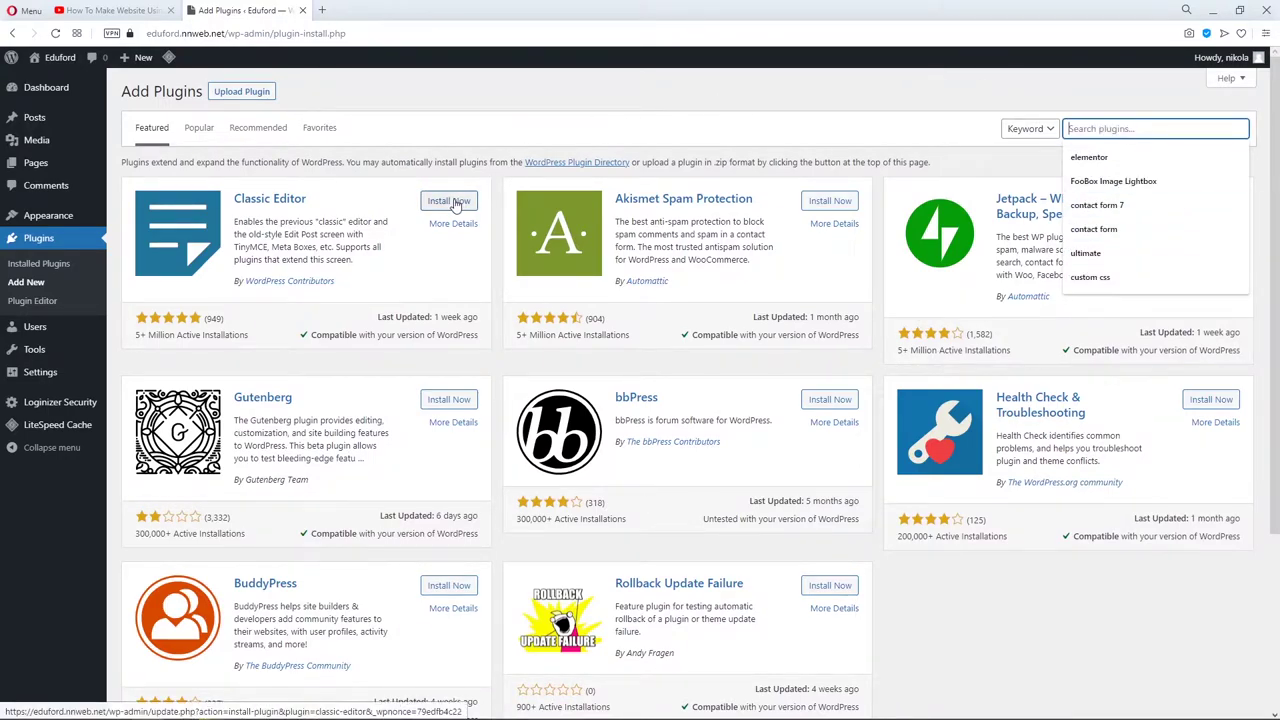
{"action": "left_click", "coordinate": [8, 256]}
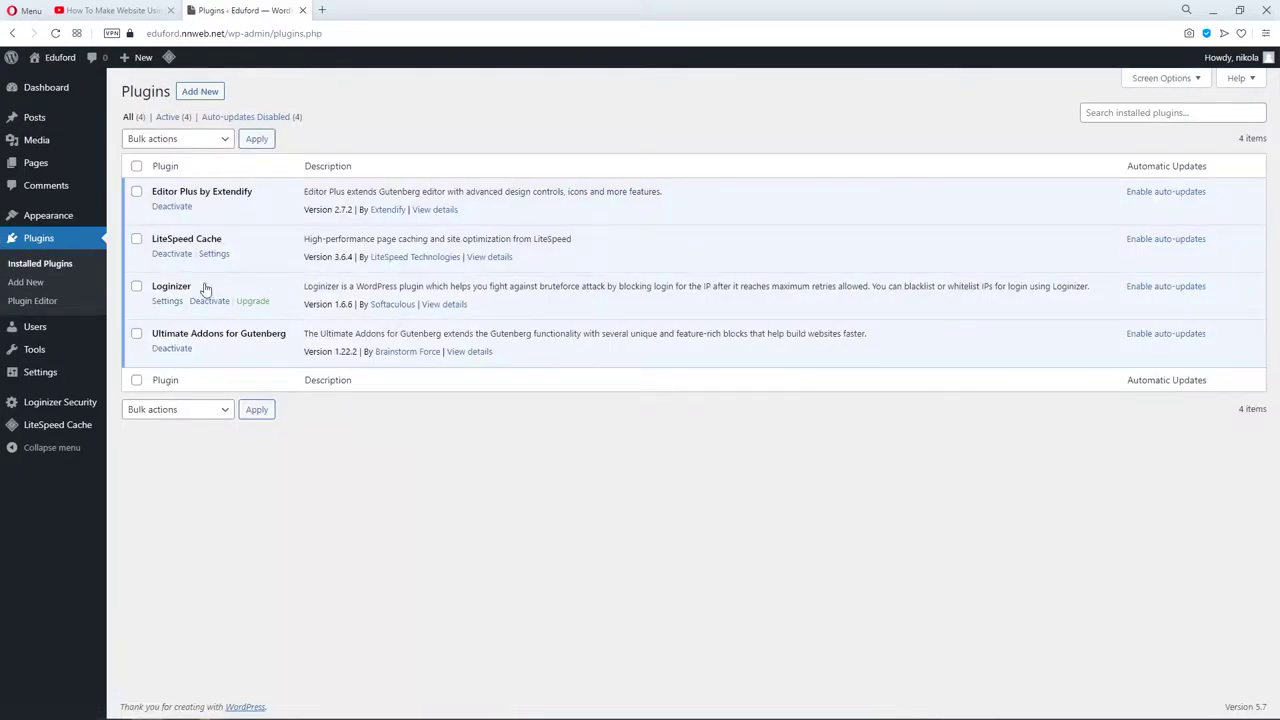
Start a new page in the site's Pages section.
{"action": "mouse_move", "coordinate": [44, 174]}
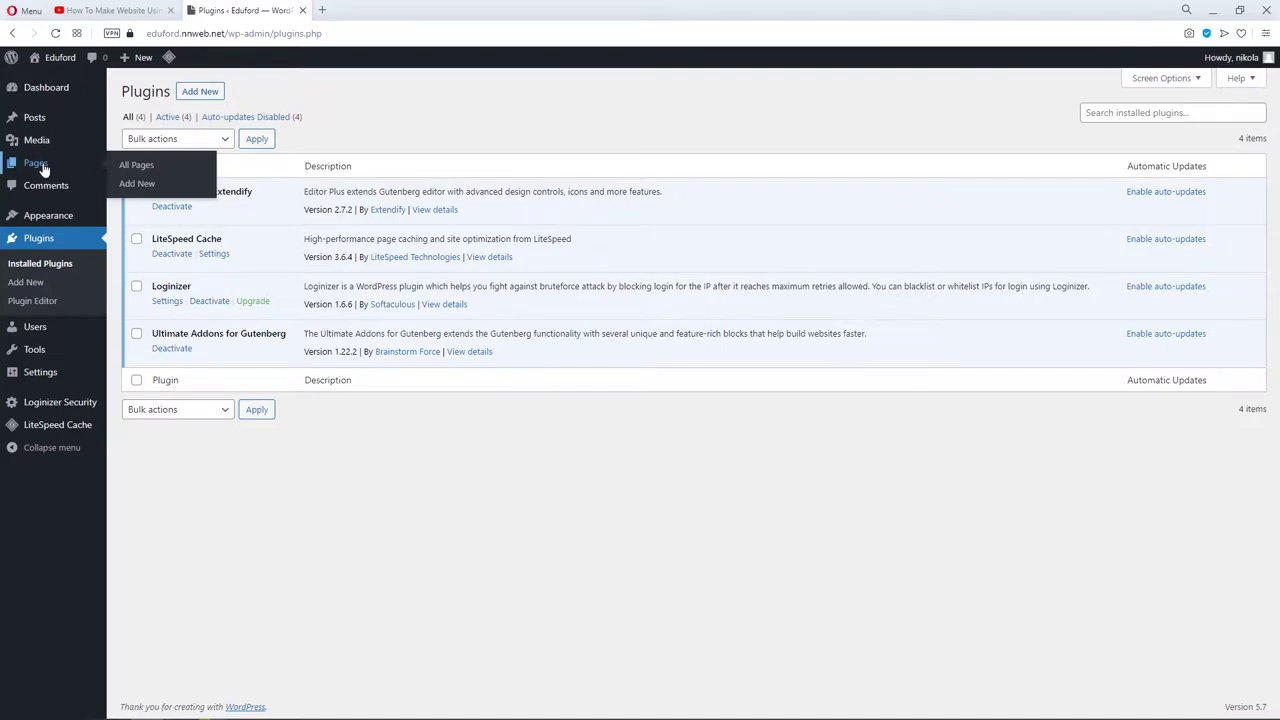
{"action": "left_click", "coordinate": [40, 165]}
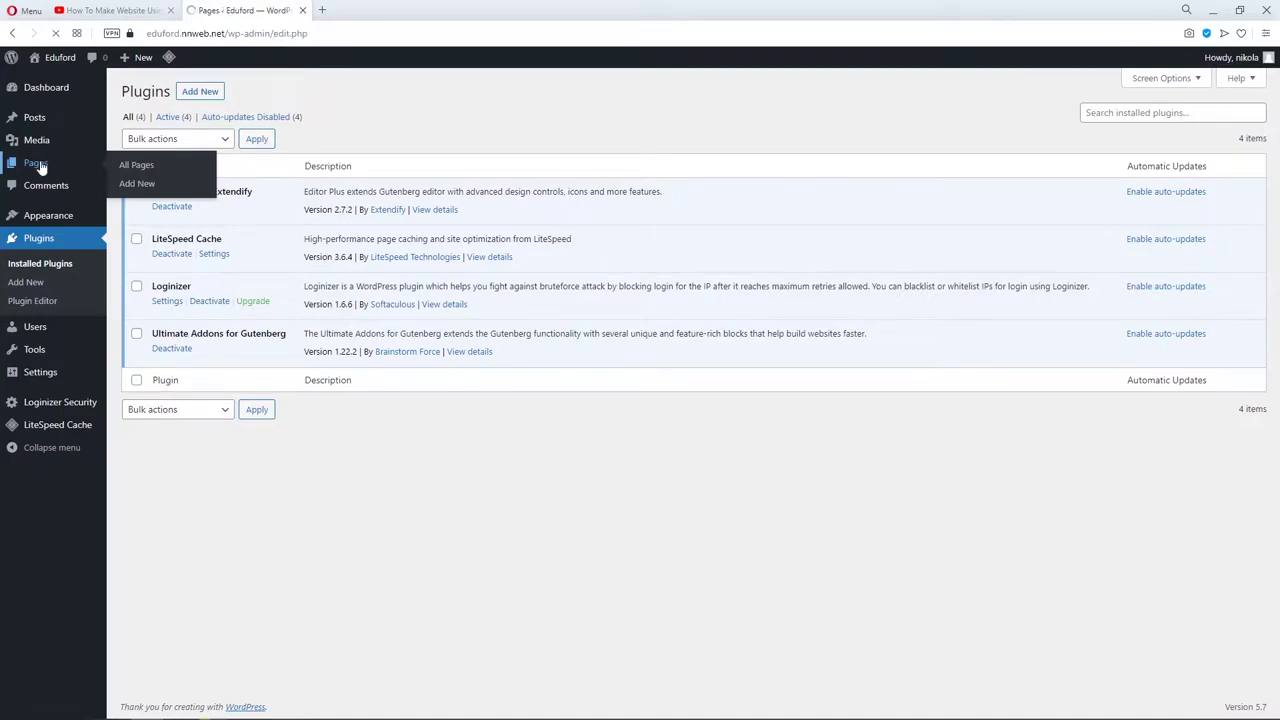
{"action": "left_click", "coordinate": [191, 93]}
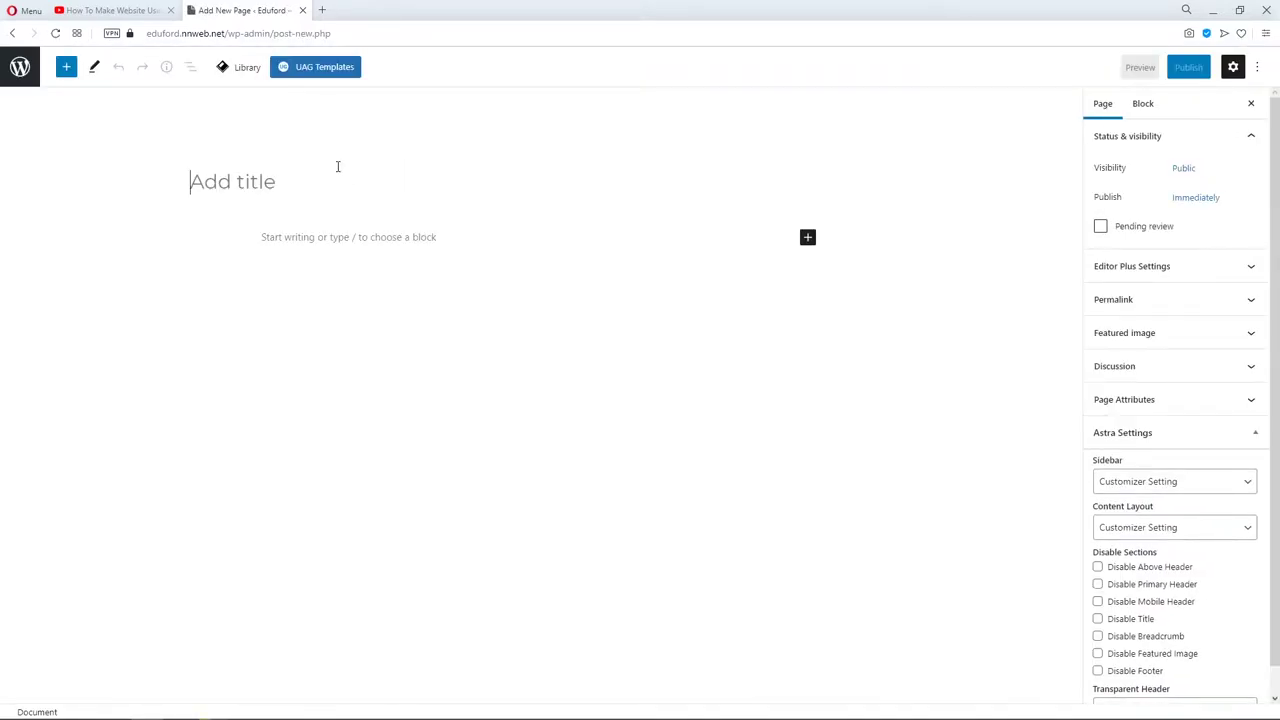
{"action": "type", "text": "Home"}
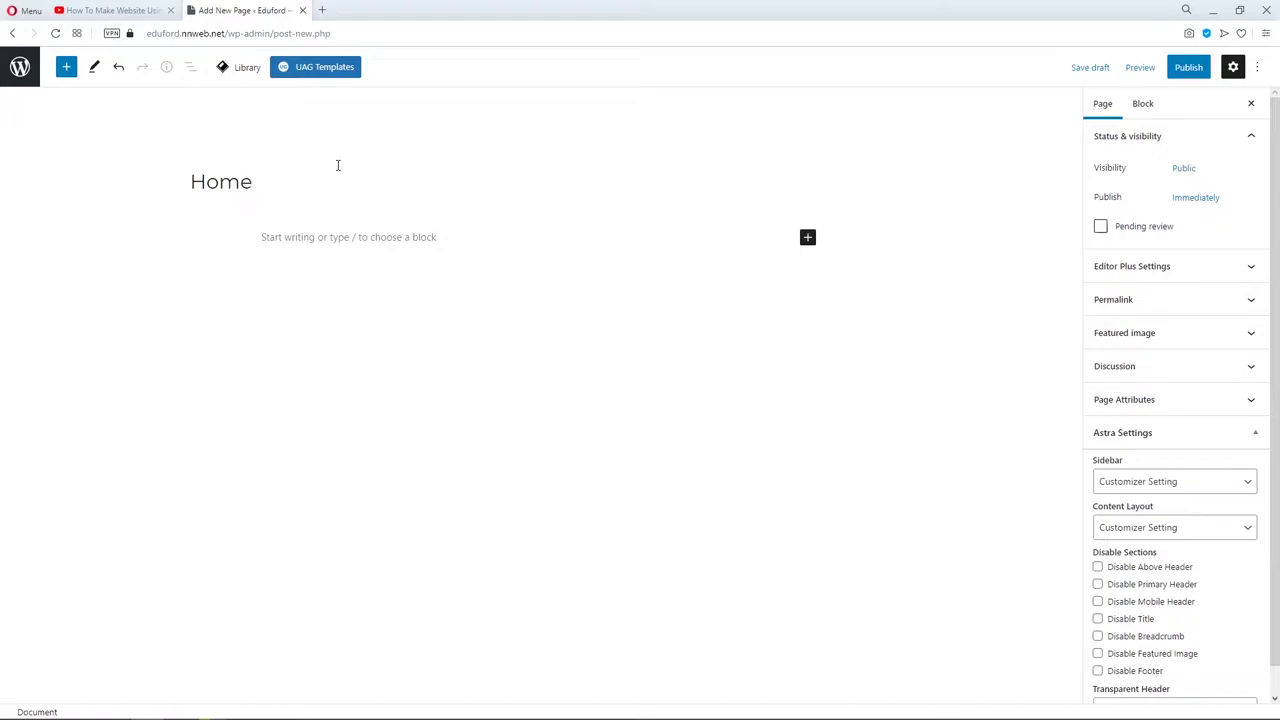
{"action": "key", "text": "BackSpace"}
{"action": "key", "text": "BackSpace"}
{"action": "key", "text": "BackSpace"}
{"action": "key", "text": "BackSpace"}
Title the page New Website and set its Astra layout to No Sidebar with Full Width / Stretched content.
{"action": "type", "text": "New Website"}
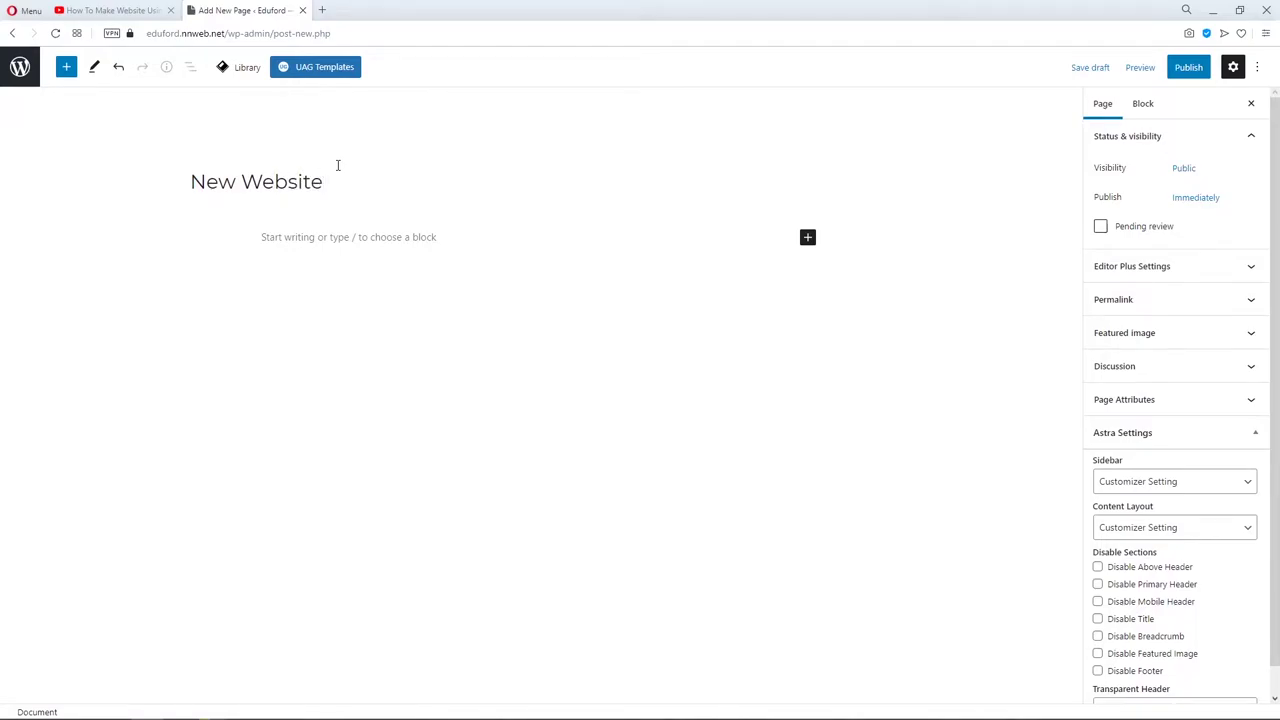
{"action": "scroll", "coordinate": [1128, 331], "scroll_direction": "down", "scroll_amount": 1}
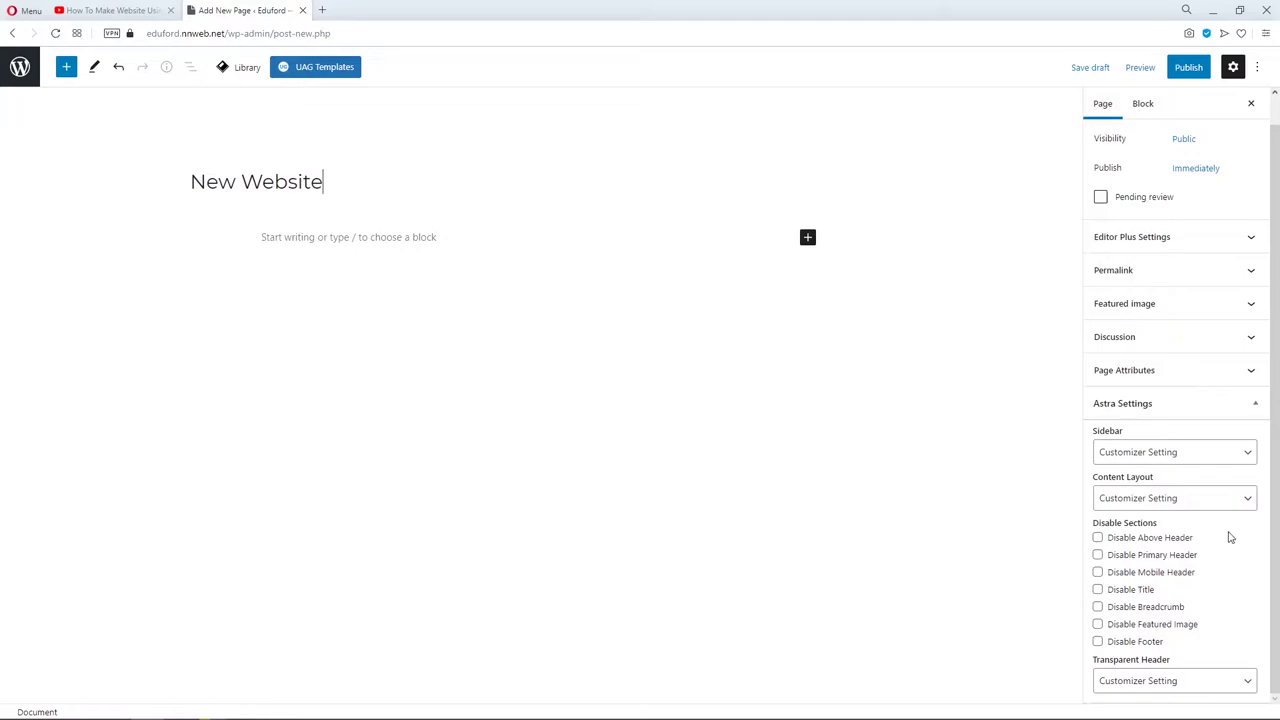
{"action": "left_click", "coordinate": [1196, 460]}
{"action": "left_click", "coordinate": [1153, 512]}
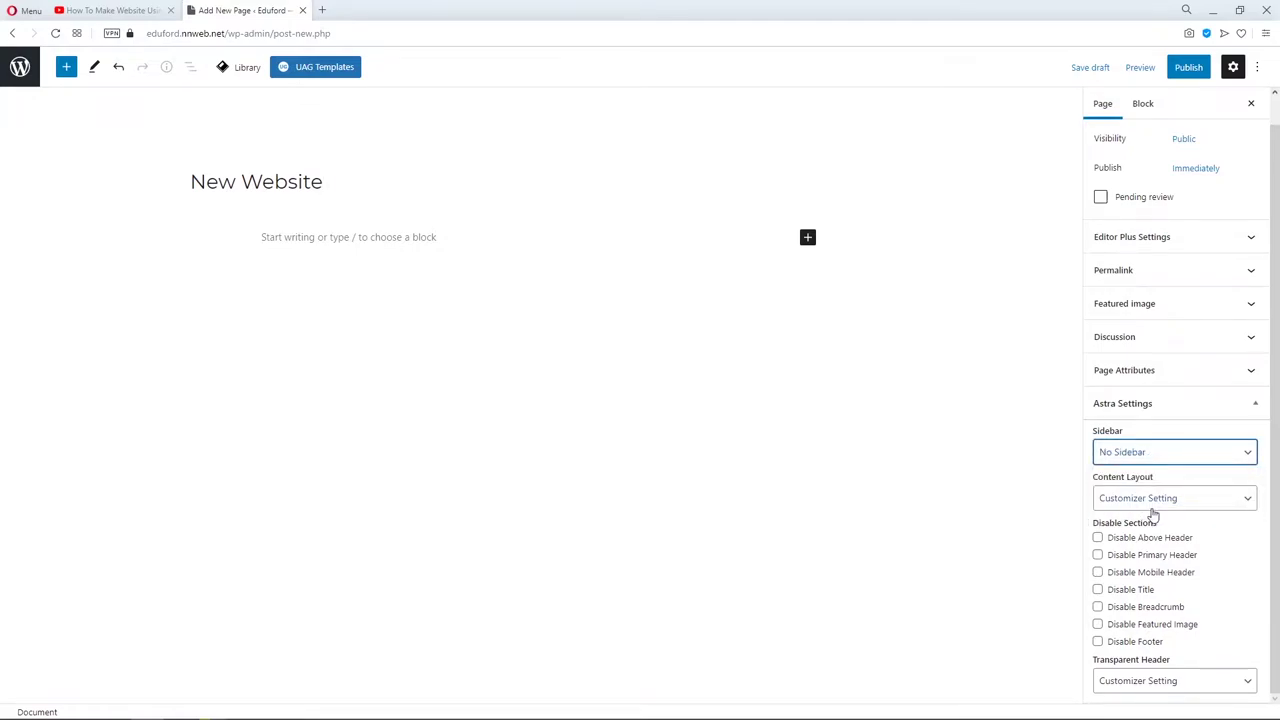
{"action": "left_click", "coordinate": [1173, 500]}
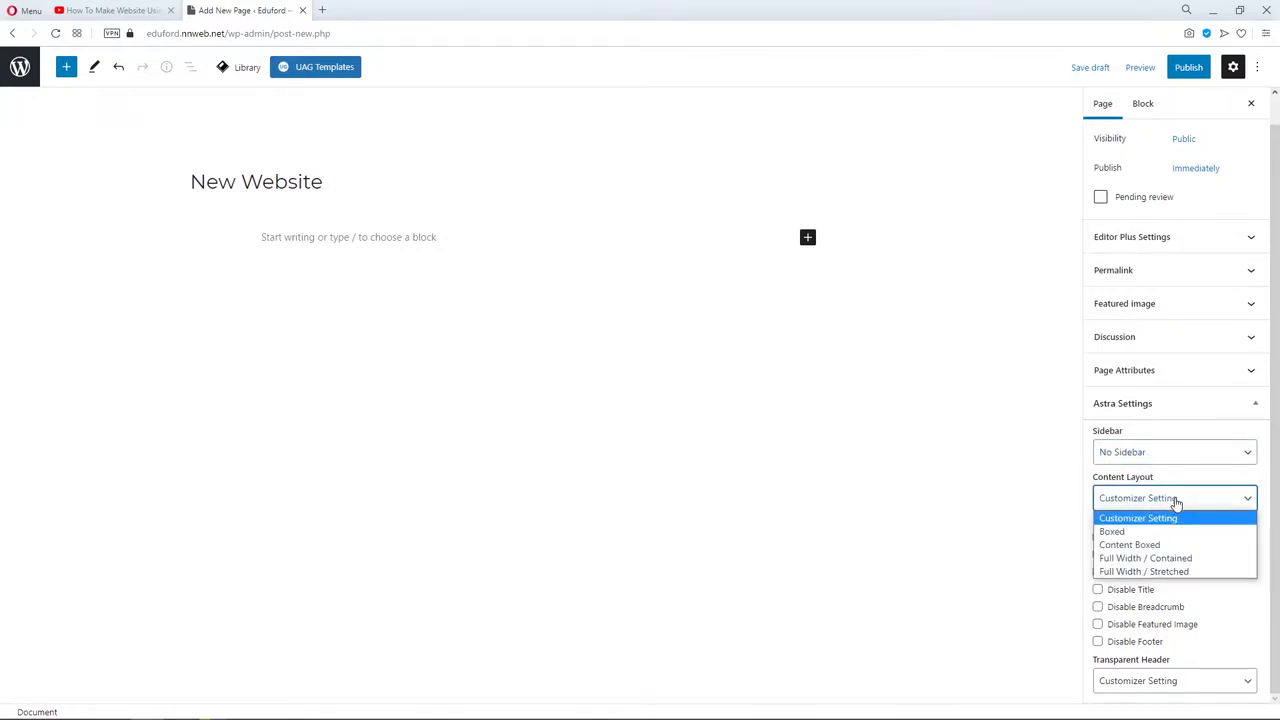
{"action": "left_click", "coordinate": [1165, 571]}
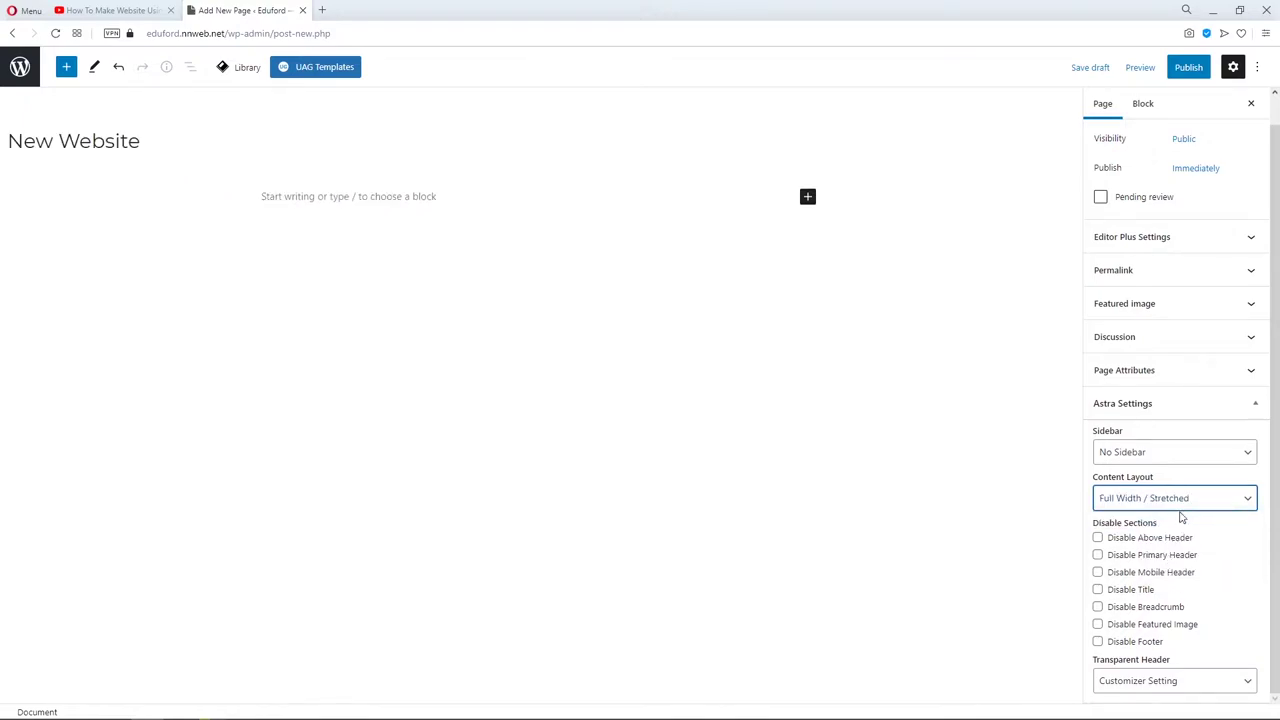
Disable the page's title section and set its transparent header to Enabled in the Astra settings.
{"action": "left_click", "coordinate": [1114, 590]}
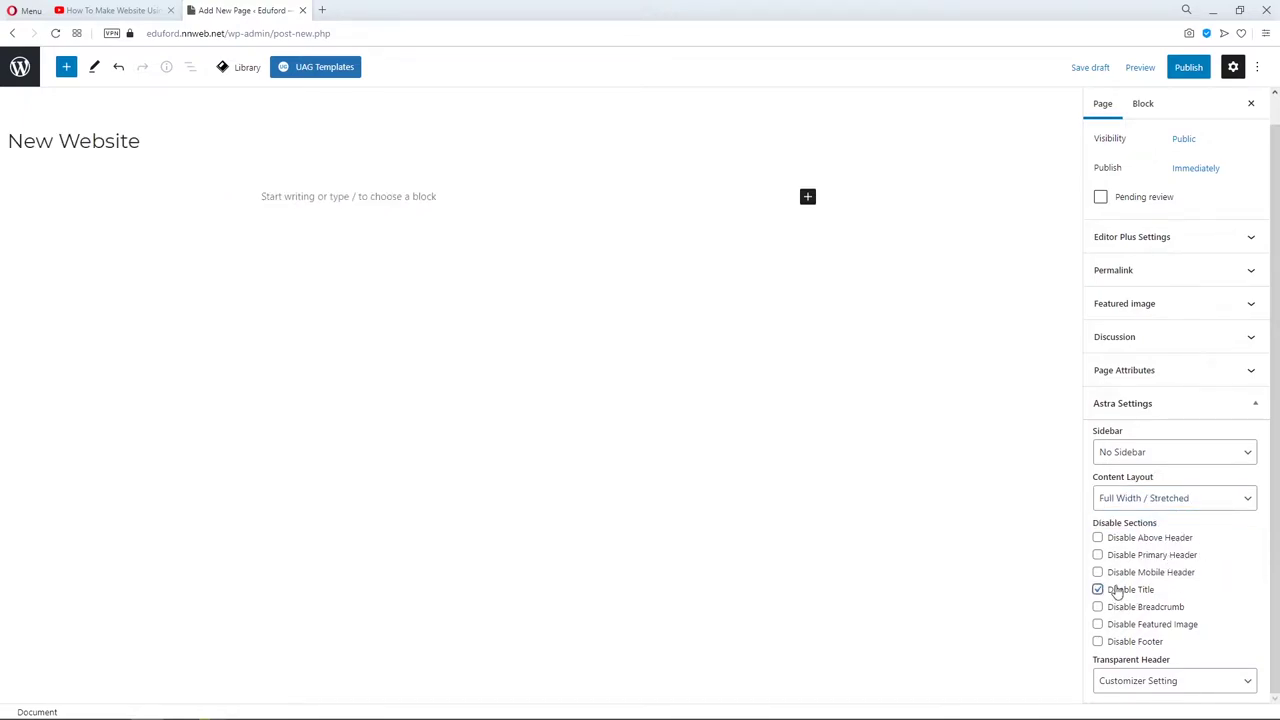
{"action": "left_click", "coordinate": [1150, 681]}
{"action": "left_click", "coordinate": [1143, 648]}
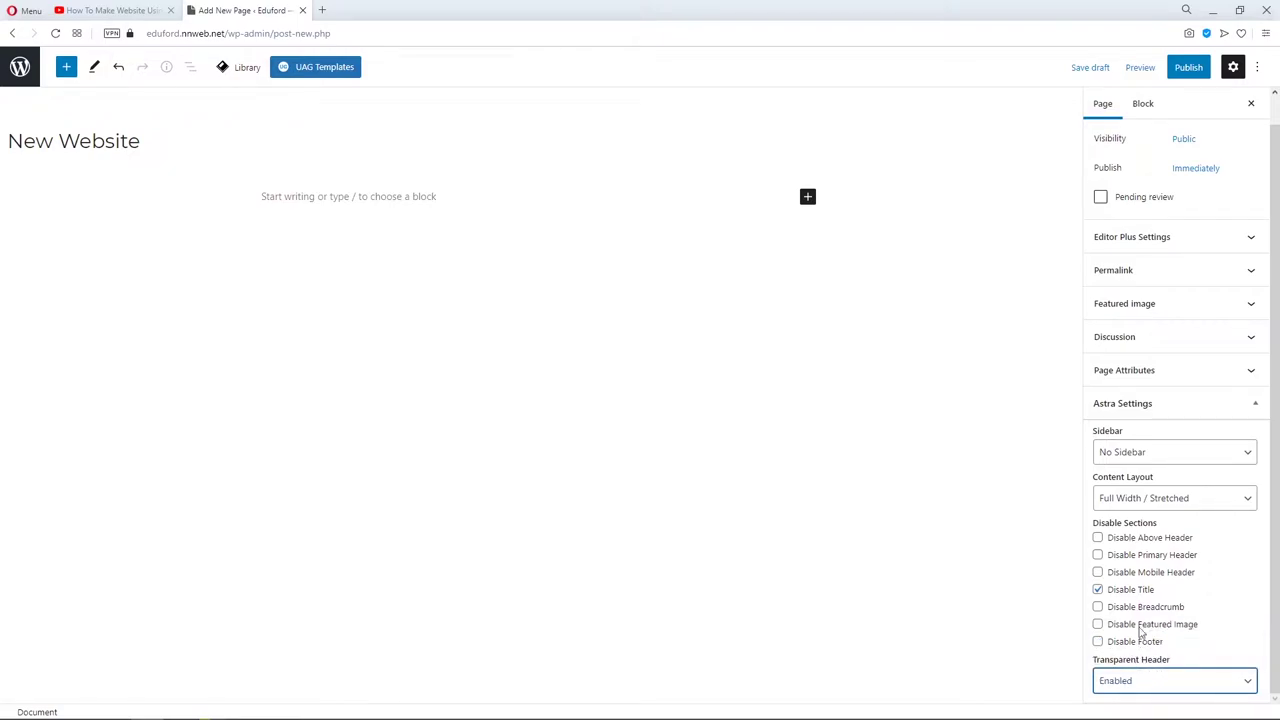
Publish the New Website page and view it on the live site.
{"action": "left_click", "coordinate": [1180, 72]}
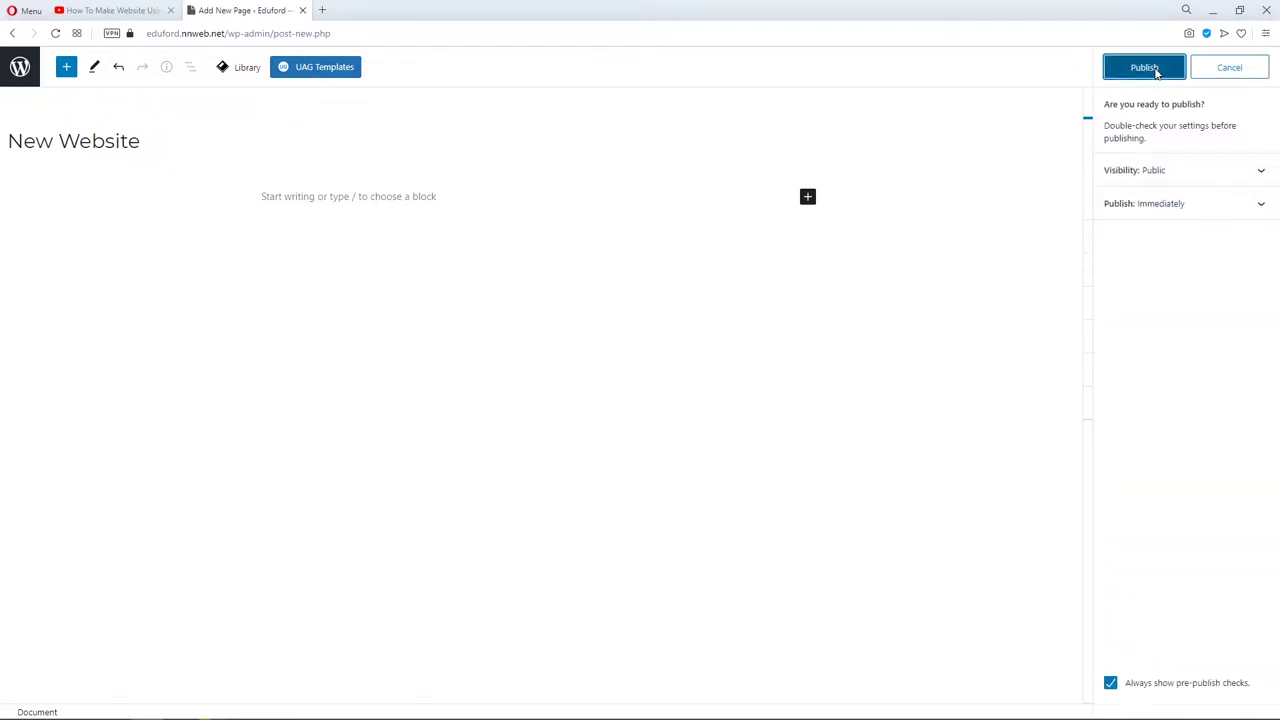
{"action": "left_click", "coordinate": [1157, 68]}
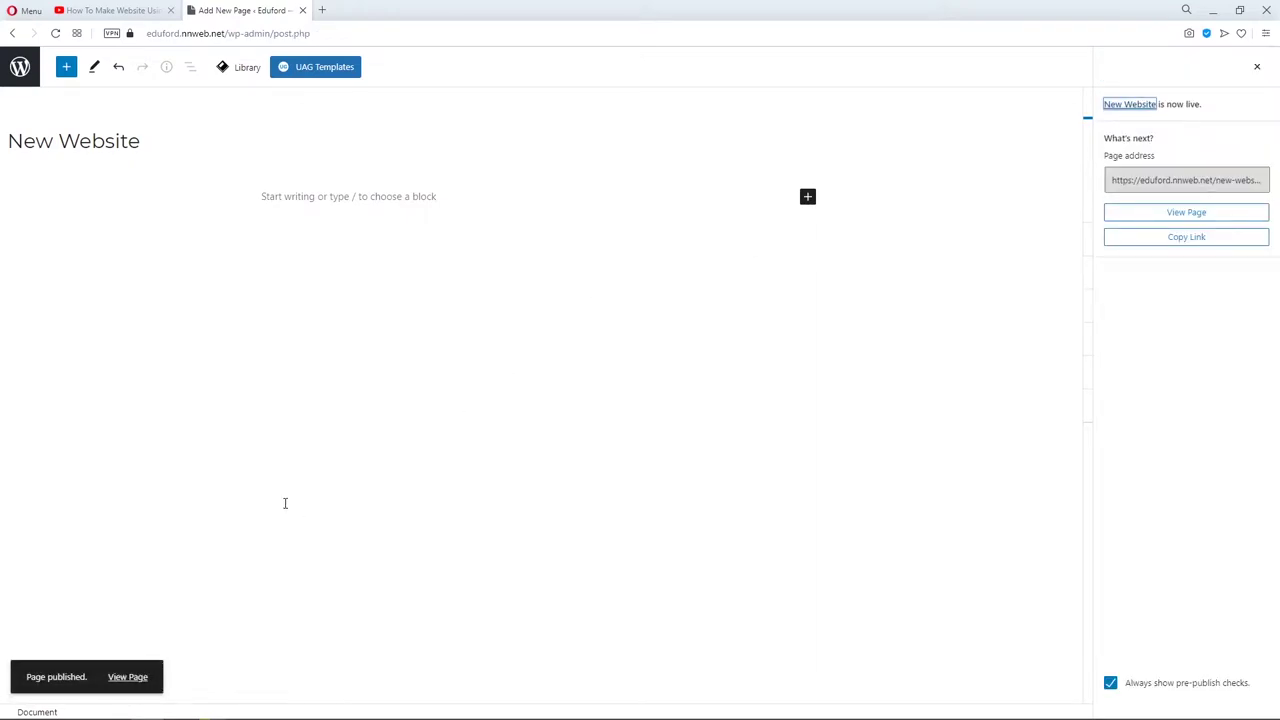
{"action": "left_click", "coordinate": [137, 681]}
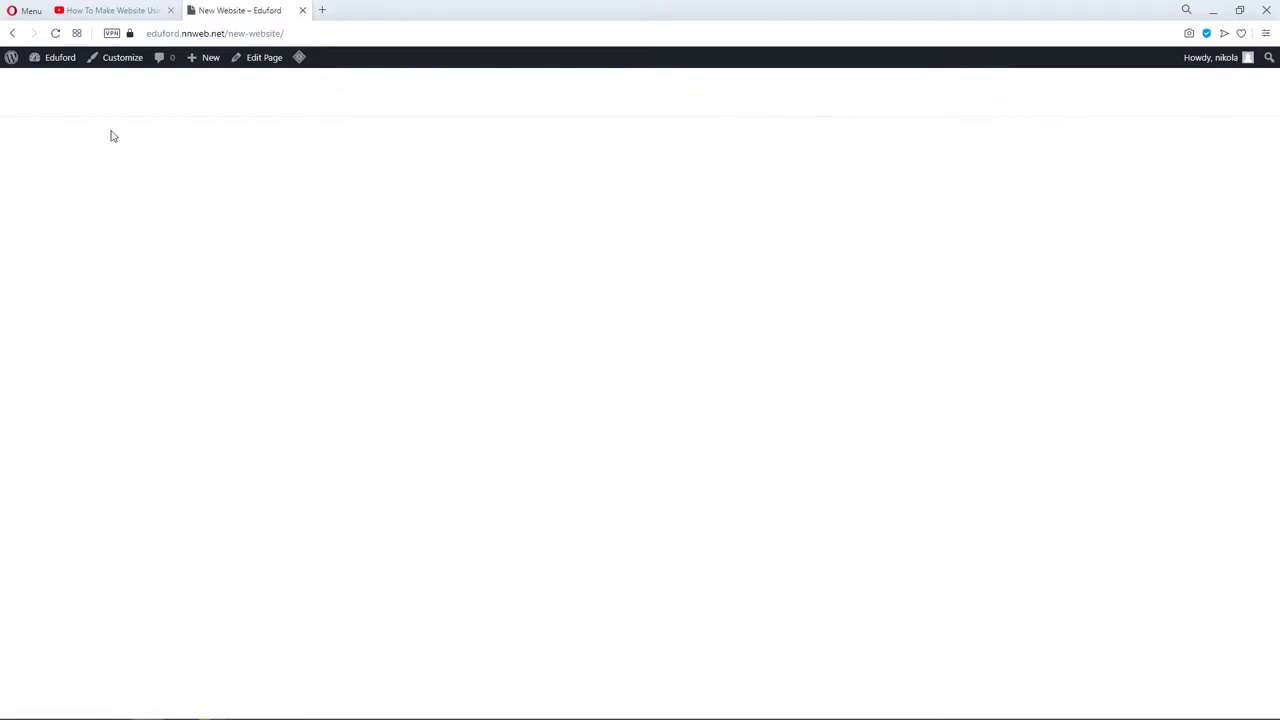
Open the New Website page for editing in the block editor.
{"action": "left_click", "coordinate": [258, 64]}
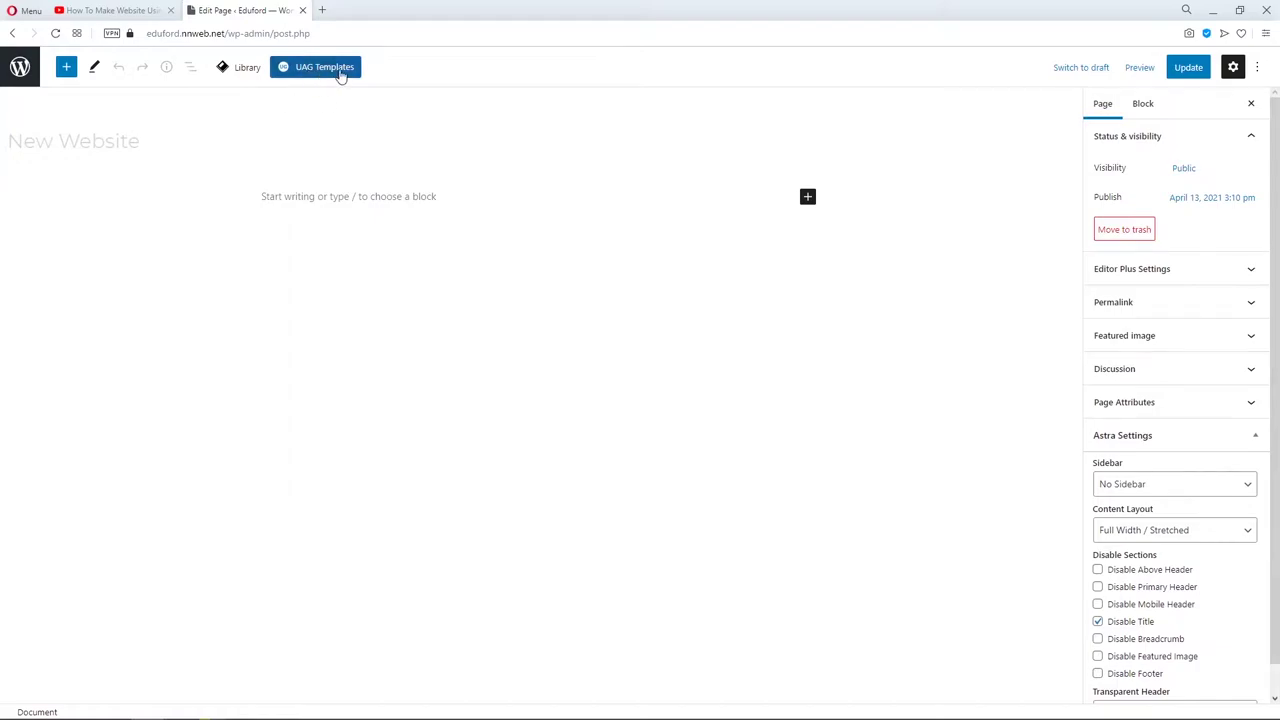
{"action": "left_click", "coordinate": [305, 80]}
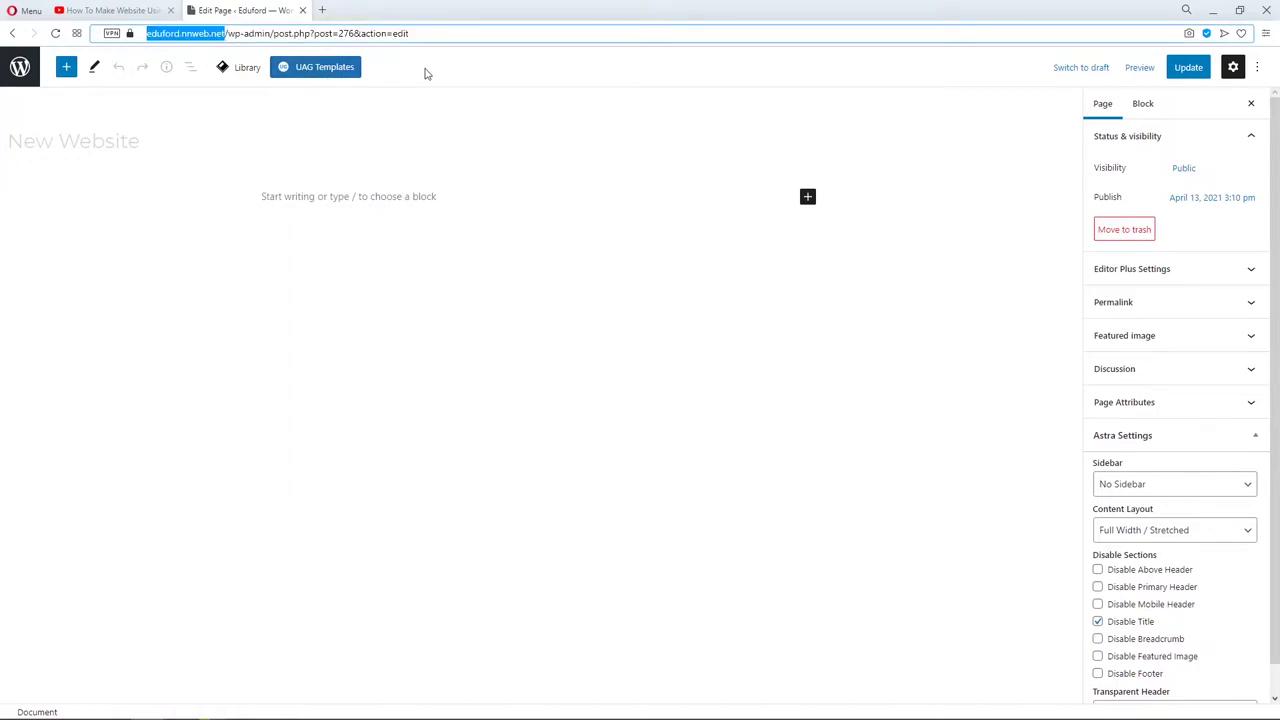
Check the Ultimate Addons for Gutenberg entry among the site's installed plugins in a separate tab, and return to the page editor.
{"action": "key", "text": "alt+Return"}
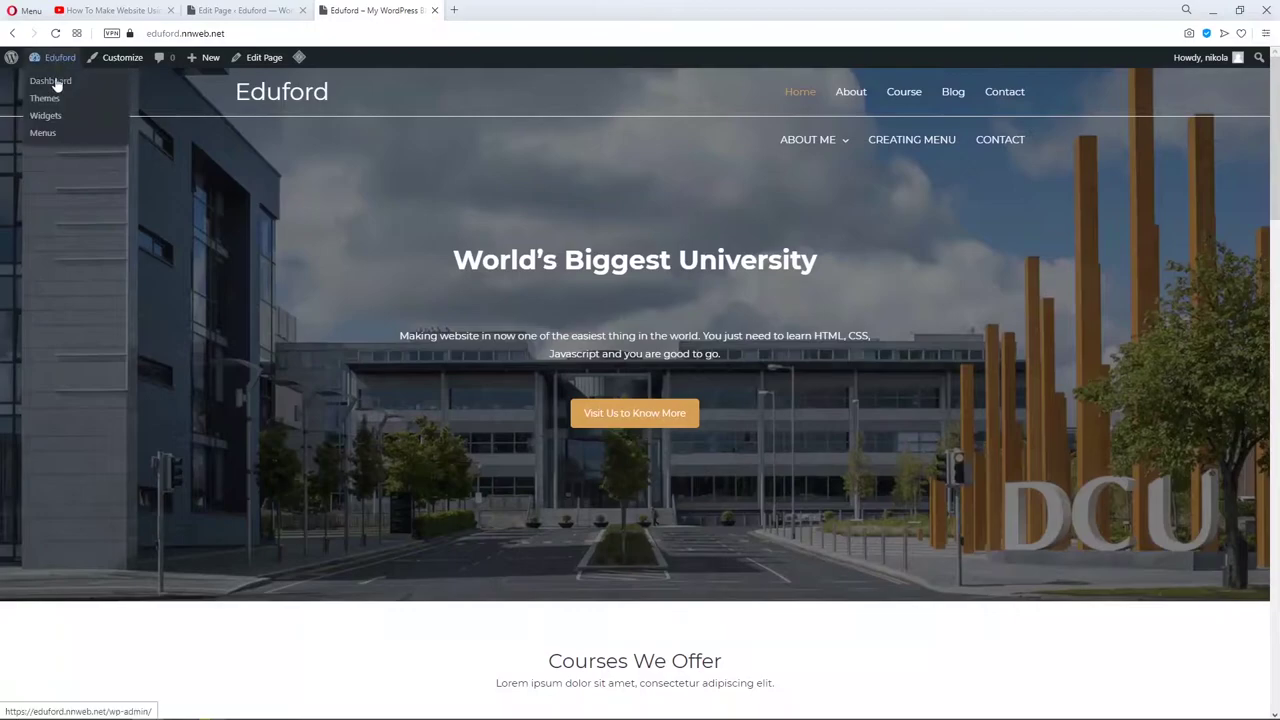
{"action": "left_click", "coordinate": [50, 81]}
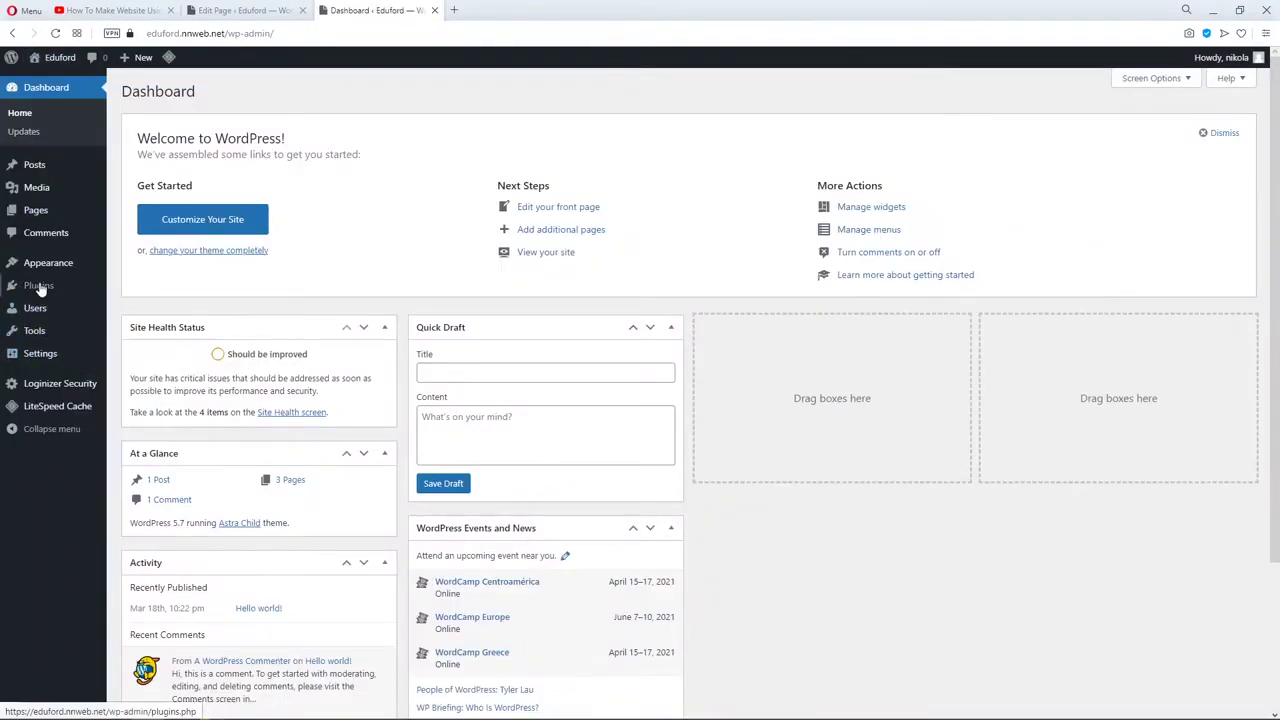
{"action": "left_click", "coordinate": [40, 289]}
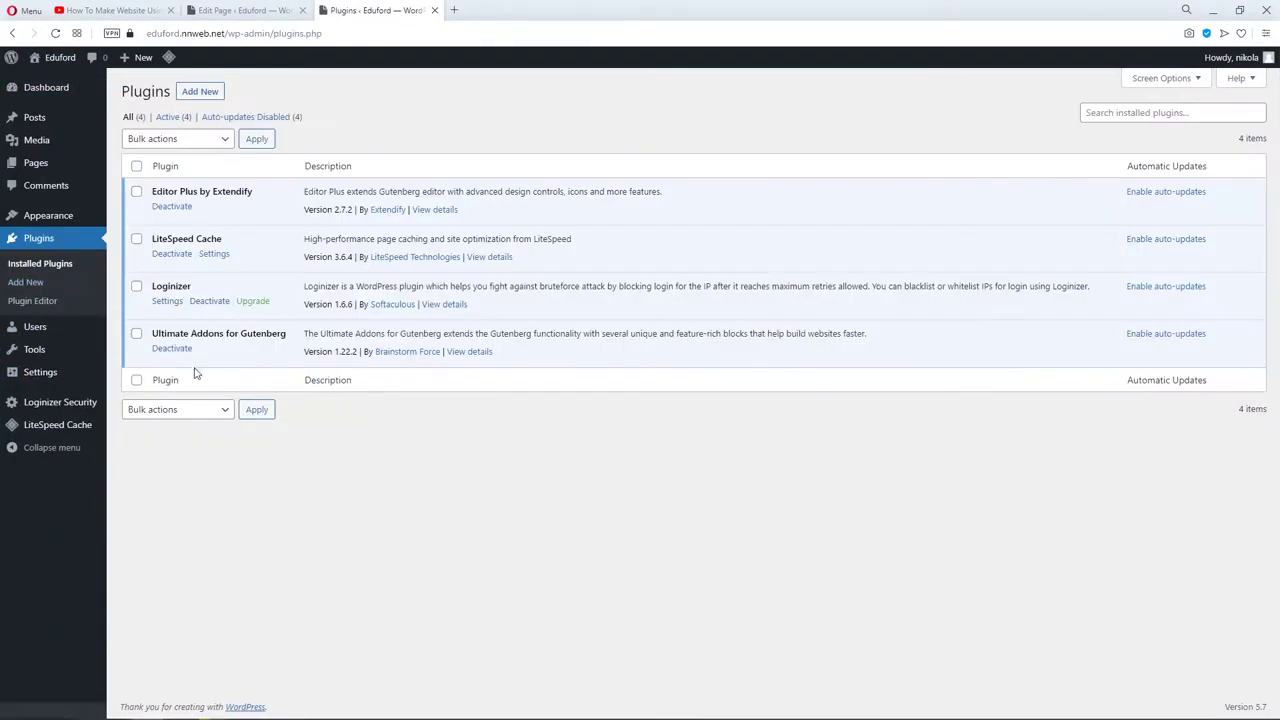
{"action": "left_click_drag", "start_coordinate": [204, 337], "coordinate": [297, 354]}
{"action": "left_click", "coordinate": [286, 354]}
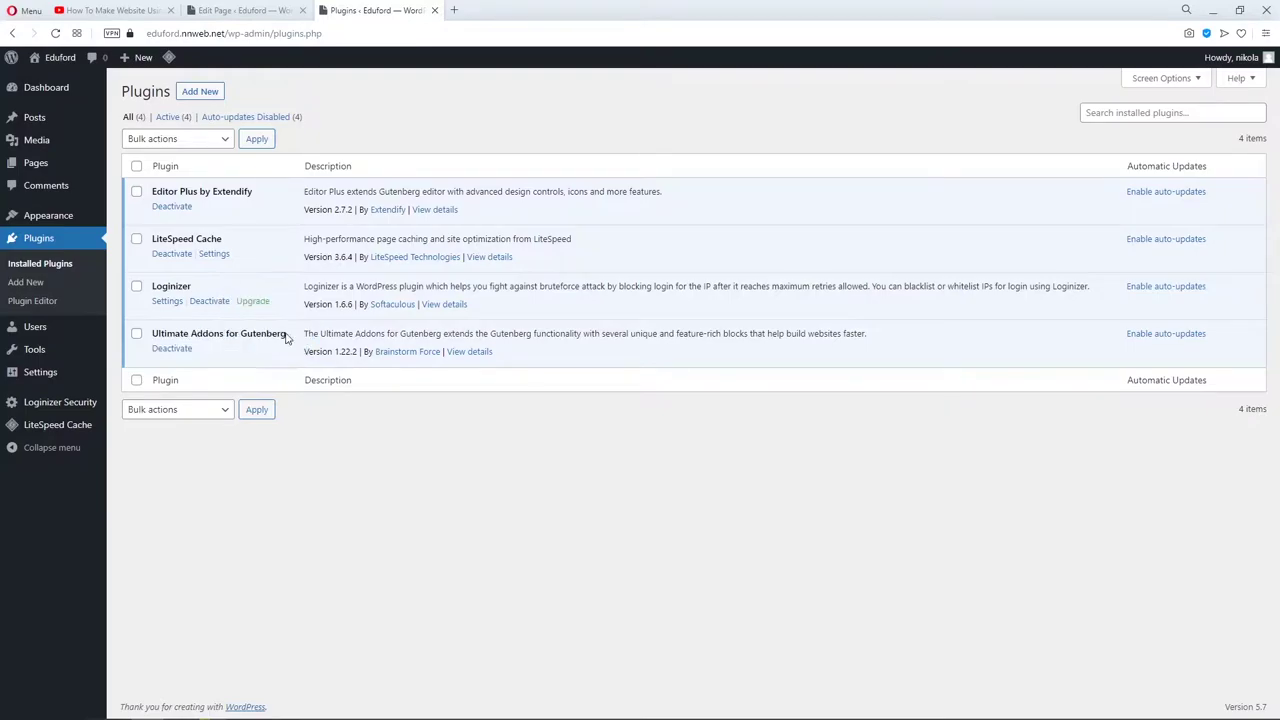
{"action": "left_click", "coordinate": [249, 10]}
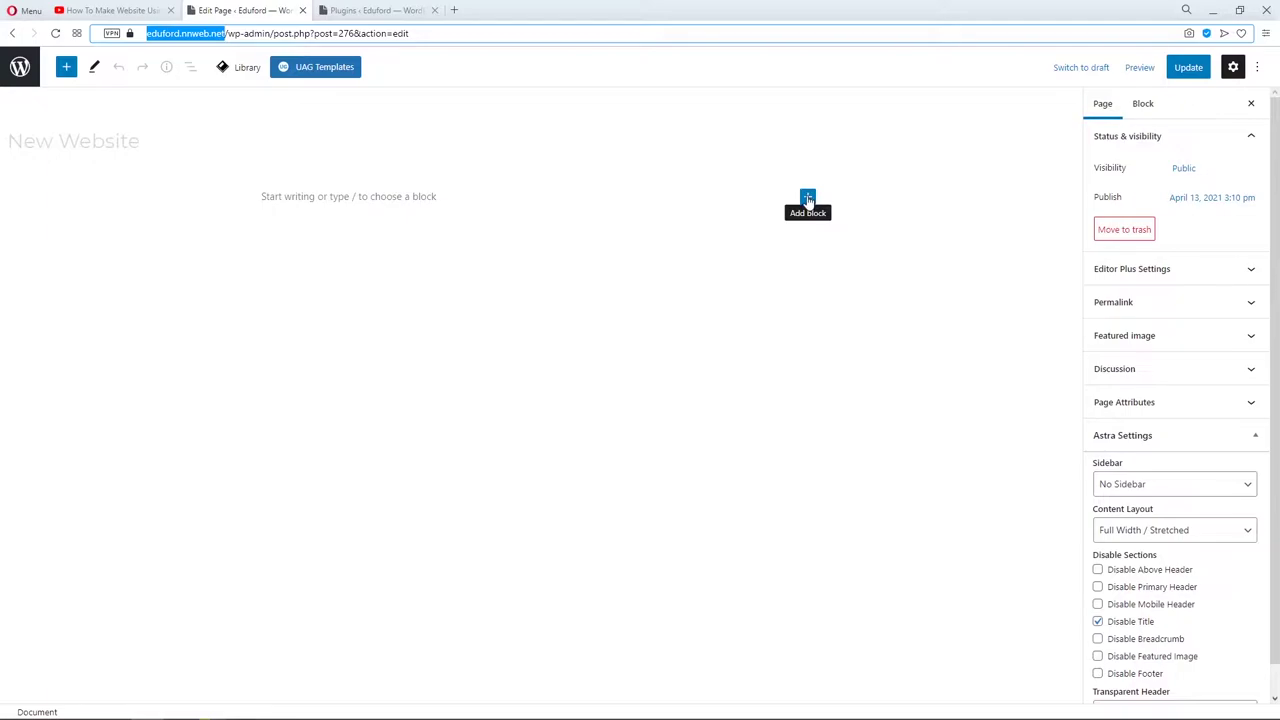
Add a Cover block to the New Website page from the full block list.
{"action": "left_click", "coordinate": [807, 198]}
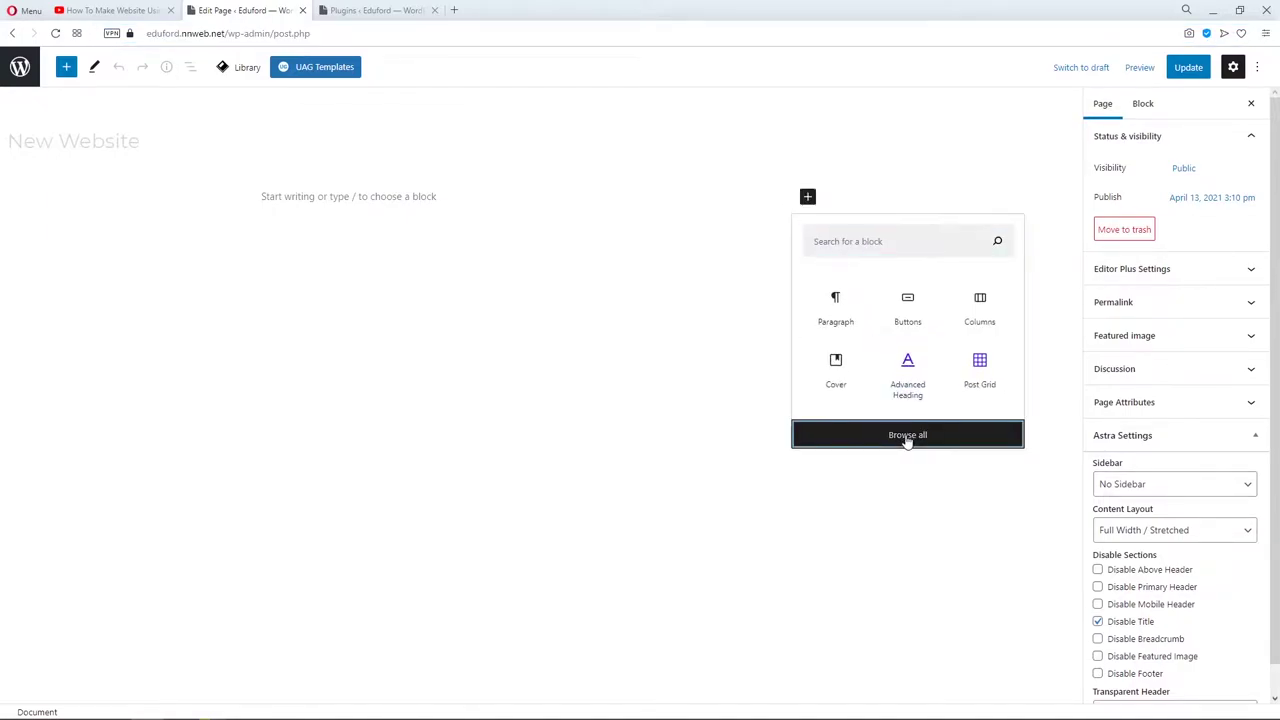
{"action": "left_click", "coordinate": [907, 436]}
{"action": "scroll", "coordinate": [125, 330], "scroll_direction": "down", "scroll_amount": 1}
{"action": "scroll", "coordinate": [116, 342], "scroll_direction": "down", "scroll_amount": 3}
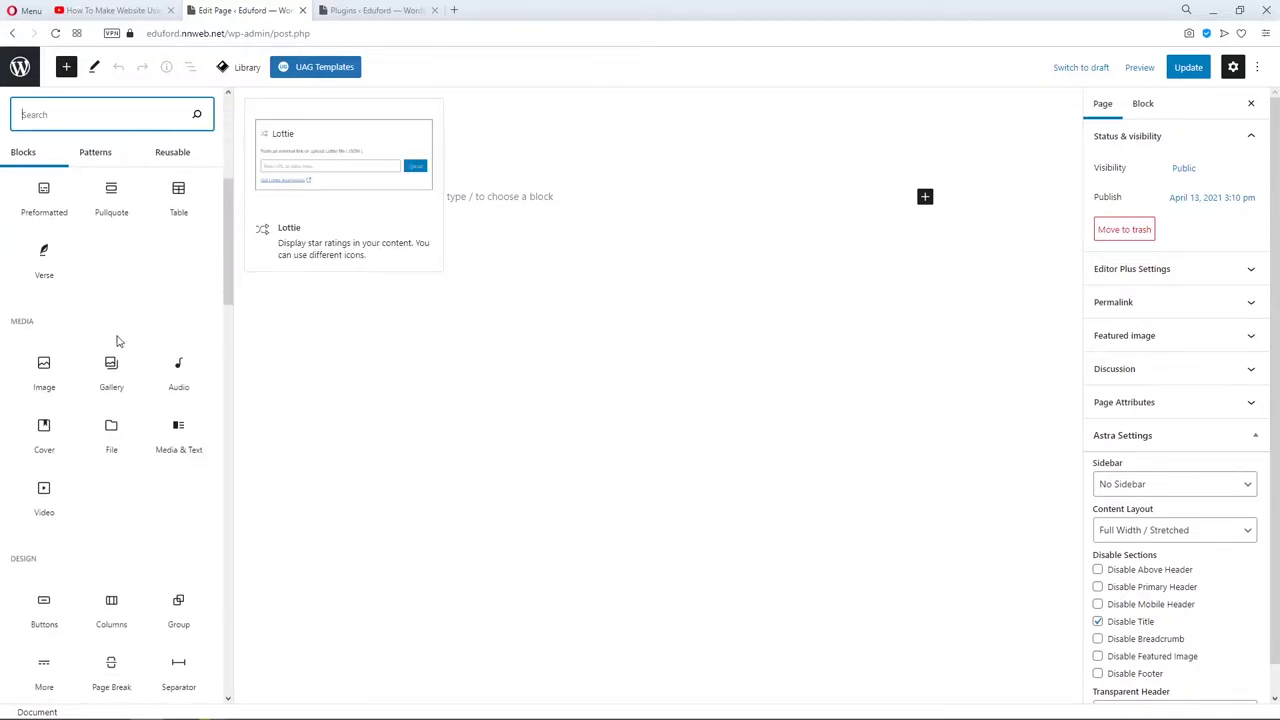
{"action": "scroll", "coordinate": [117, 340], "scroll_direction": "up", "scroll_amount": 4}
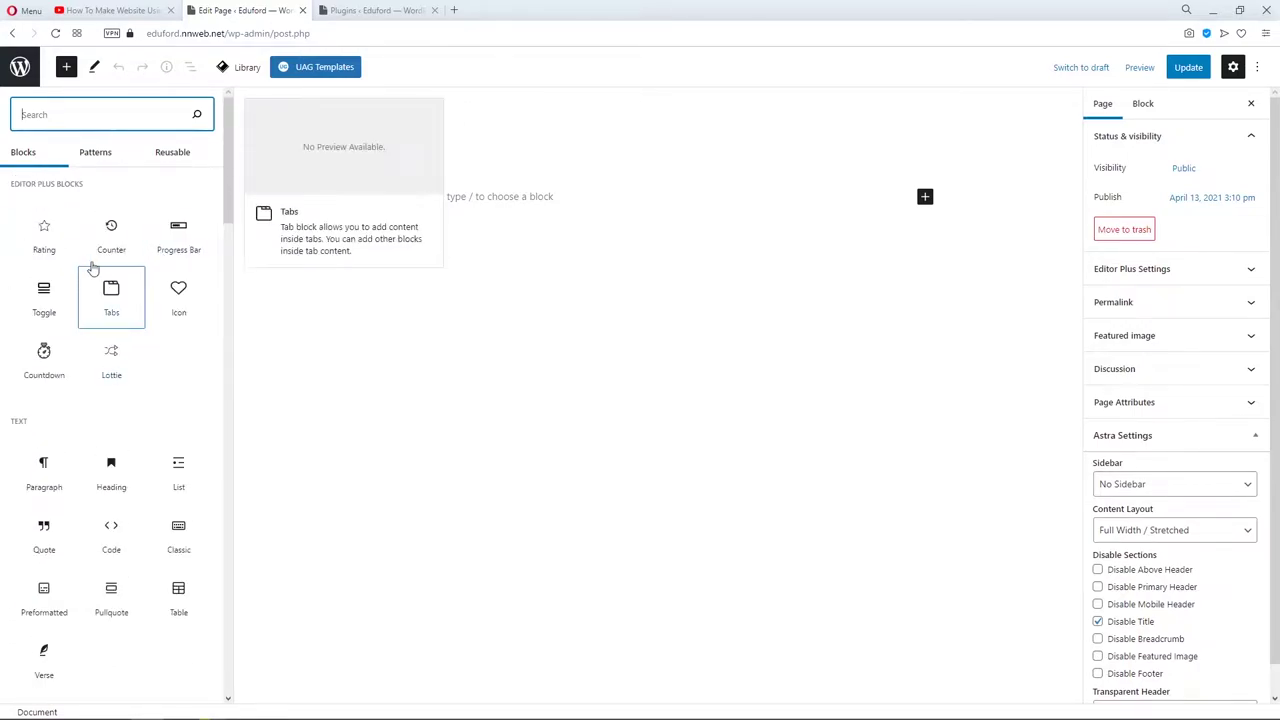
{"action": "scroll", "coordinate": [113, 265], "scroll_direction": "down", "scroll_amount": 1}
{"action": "scroll", "coordinate": [113, 268], "scroll_direction": "down", "scroll_amount": 3}
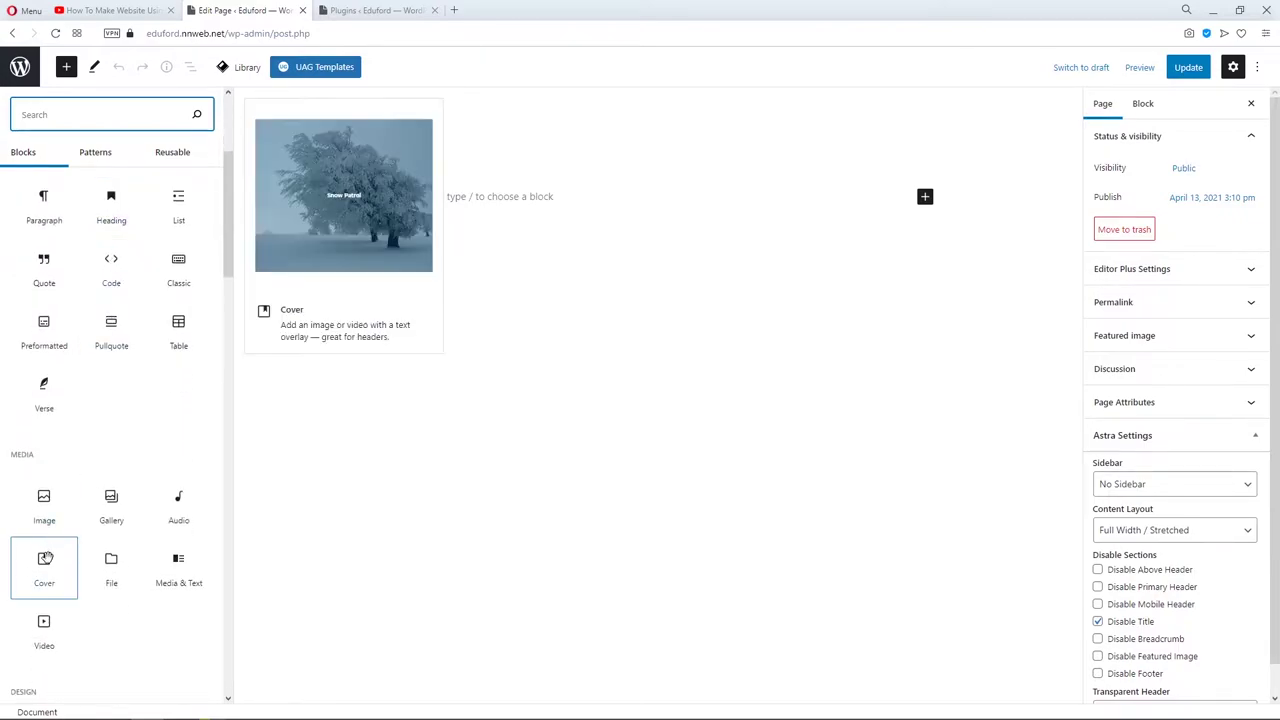
{"action": "left_click", "coordinate": [47, 563]}
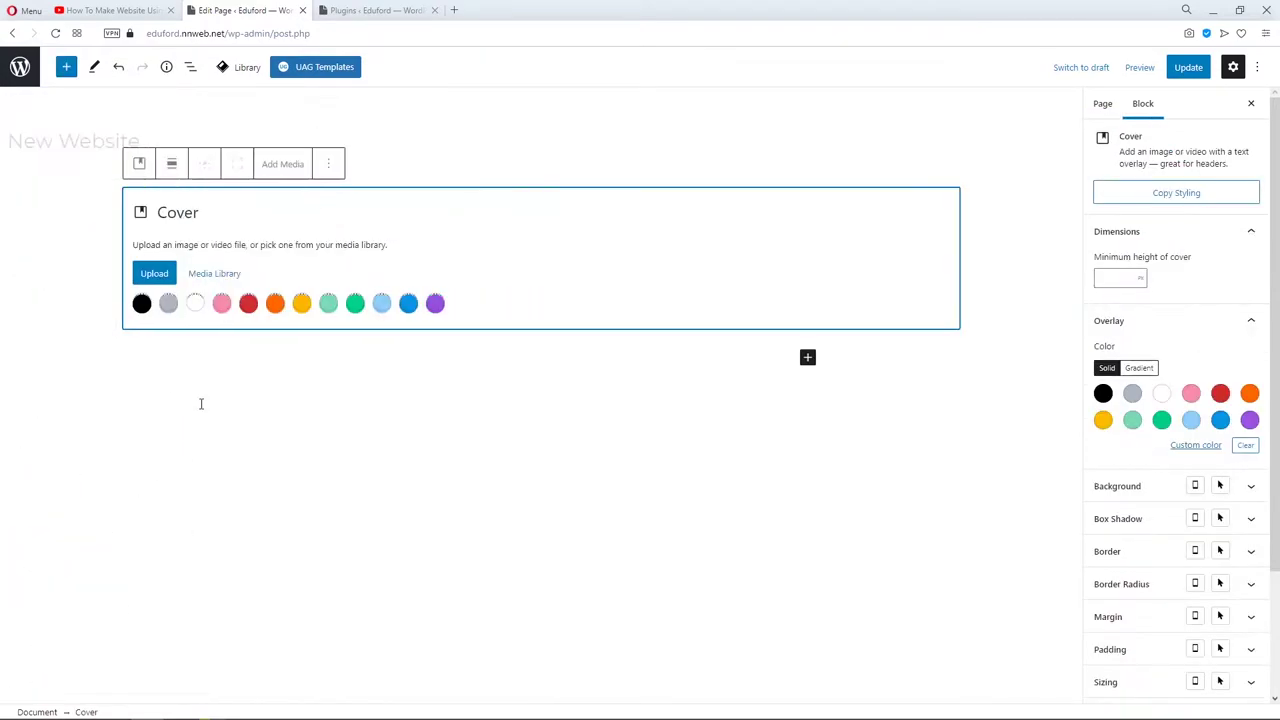
Open the Media Library for the cover and compare the file sizes of the duplicate portrait and banner images.
{"action": "left_click", "coordinate": [230, 278]}
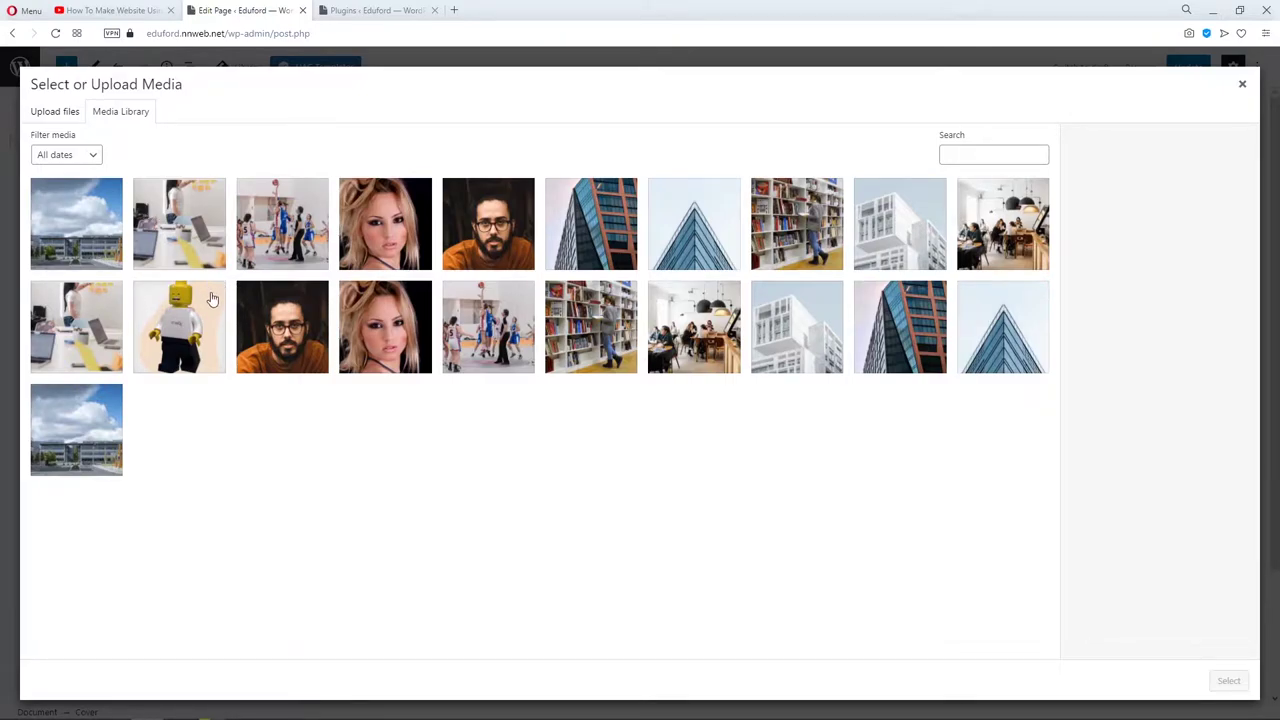
{"action": "left_click", "coordinate": [488, 218]}
{"action": "left_click", "coordinate": [270, 312]}
{"action": "left_click", "coordinate": [489, 218]}
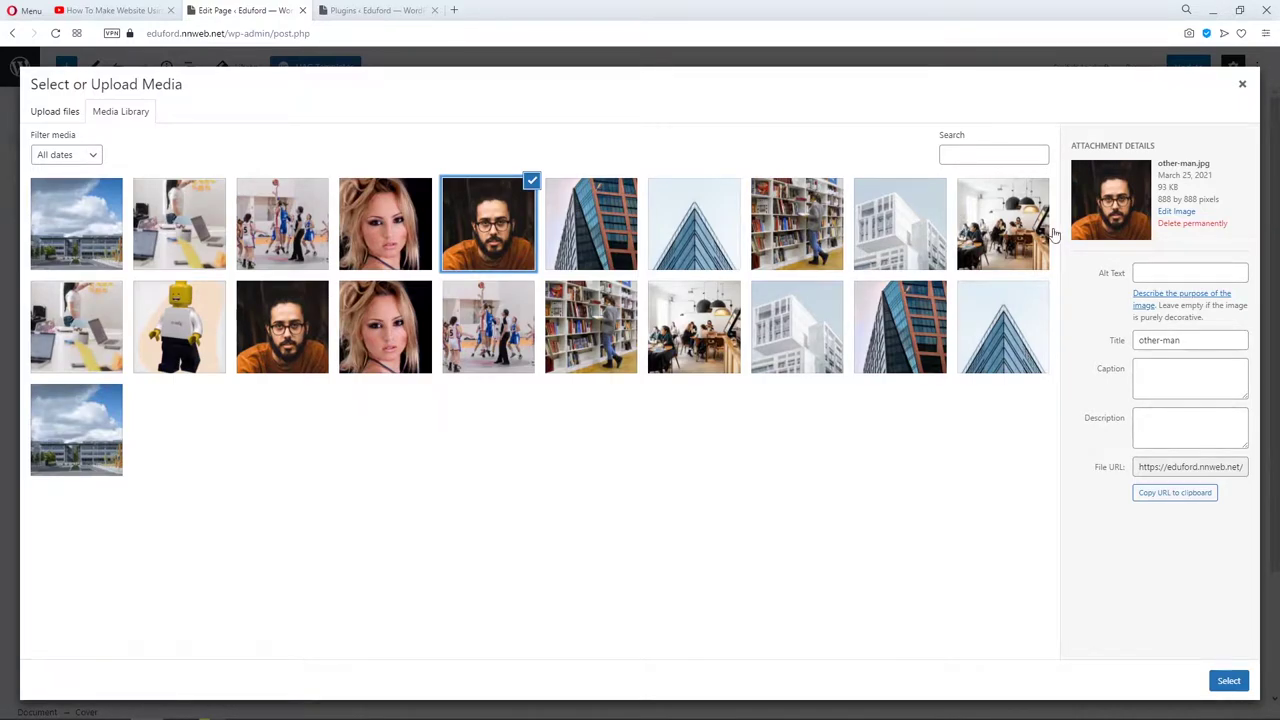
{"action": "left_click", "coordinate": [310, 333]}
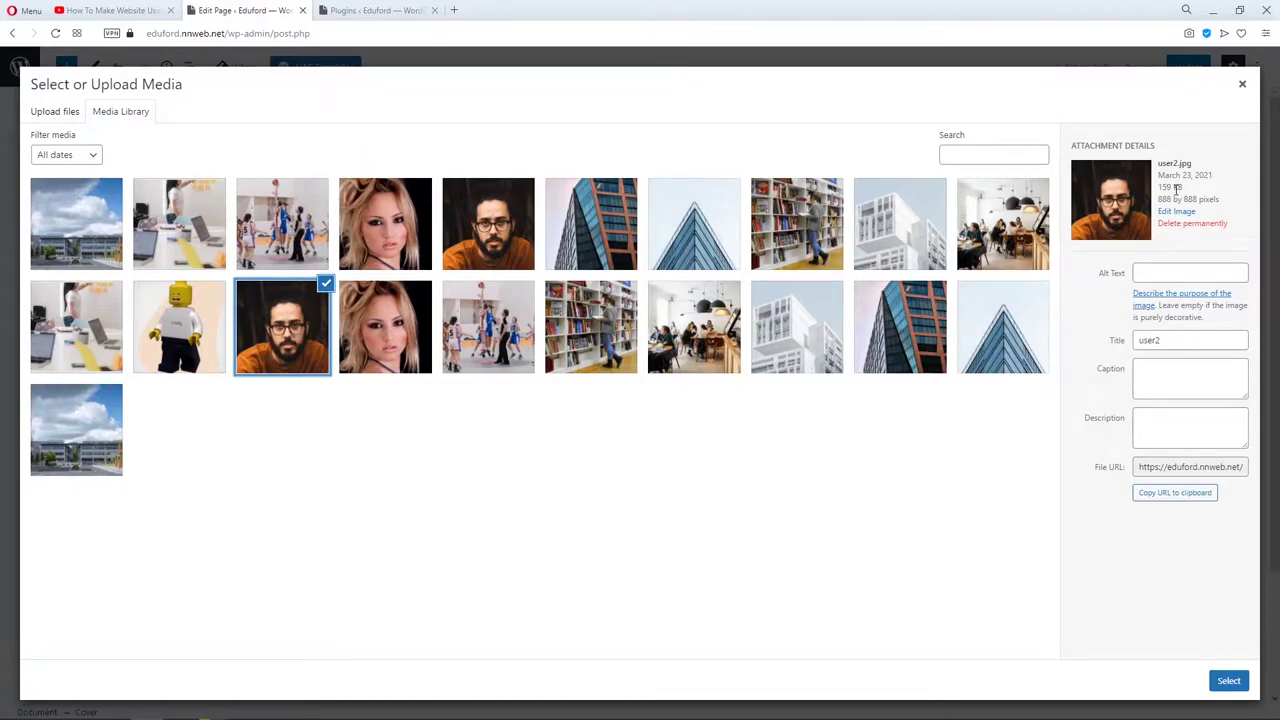
{"action": "left_click", "coordinate": [489, 230]}
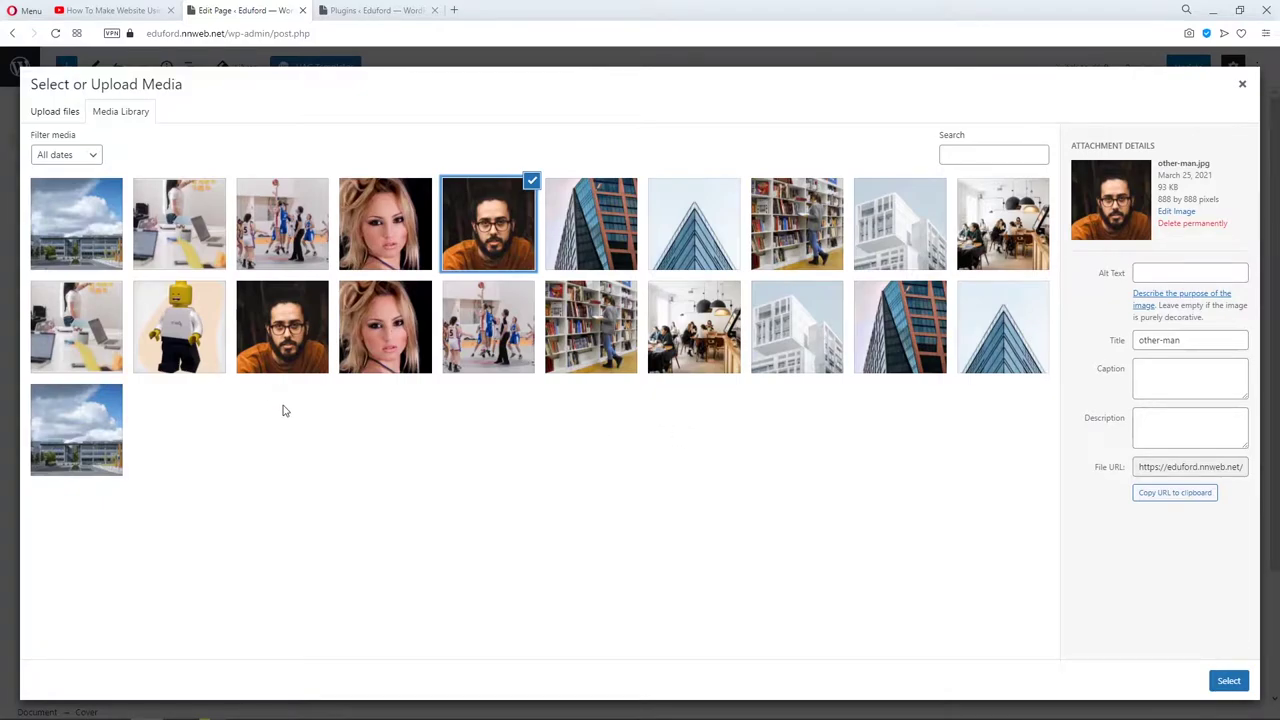
{"action": "left_click", "coordinate": [70, 228]}
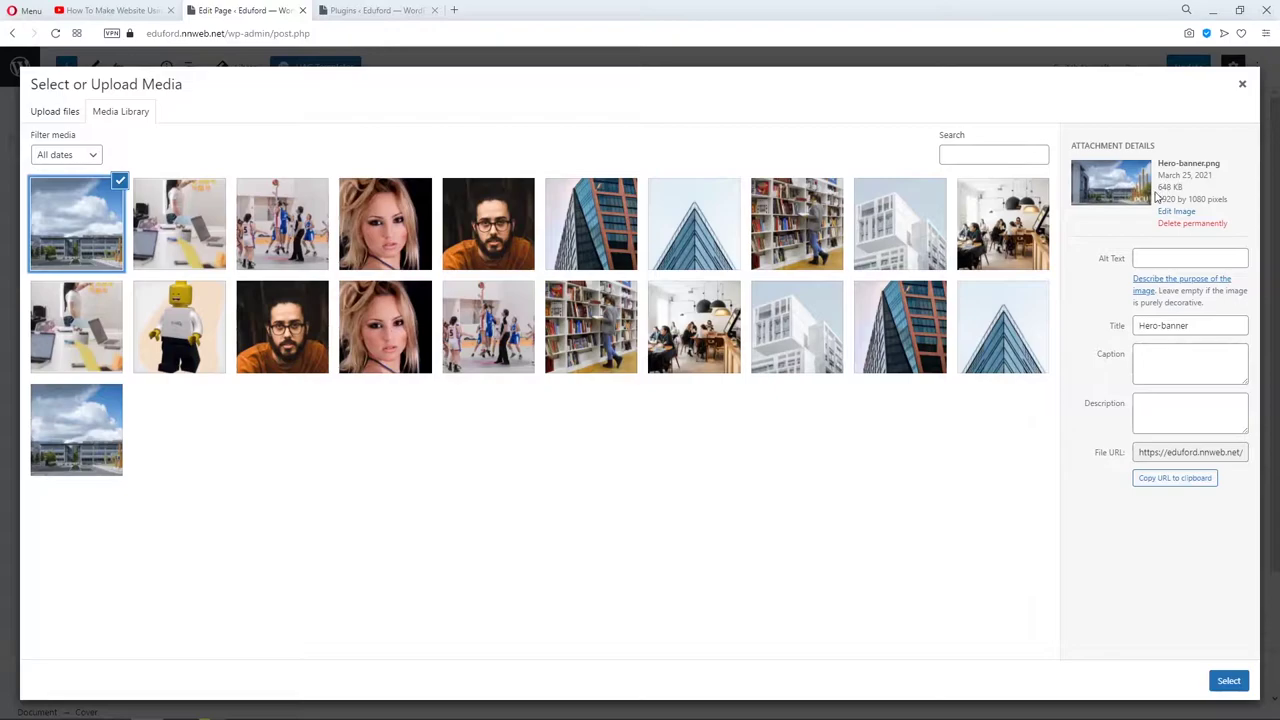
{"action": "left_click", "coordinate": [115, 415]}
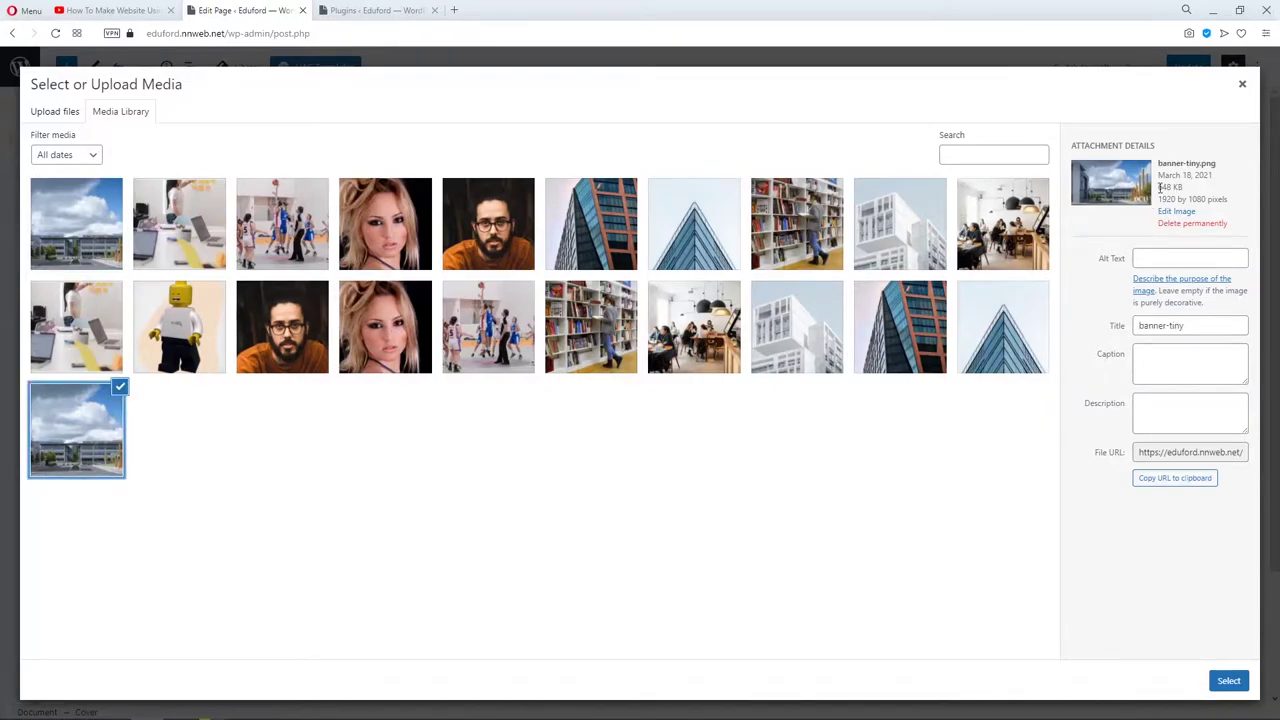
{"action": "left_click", "coordinate": [310, 302]}
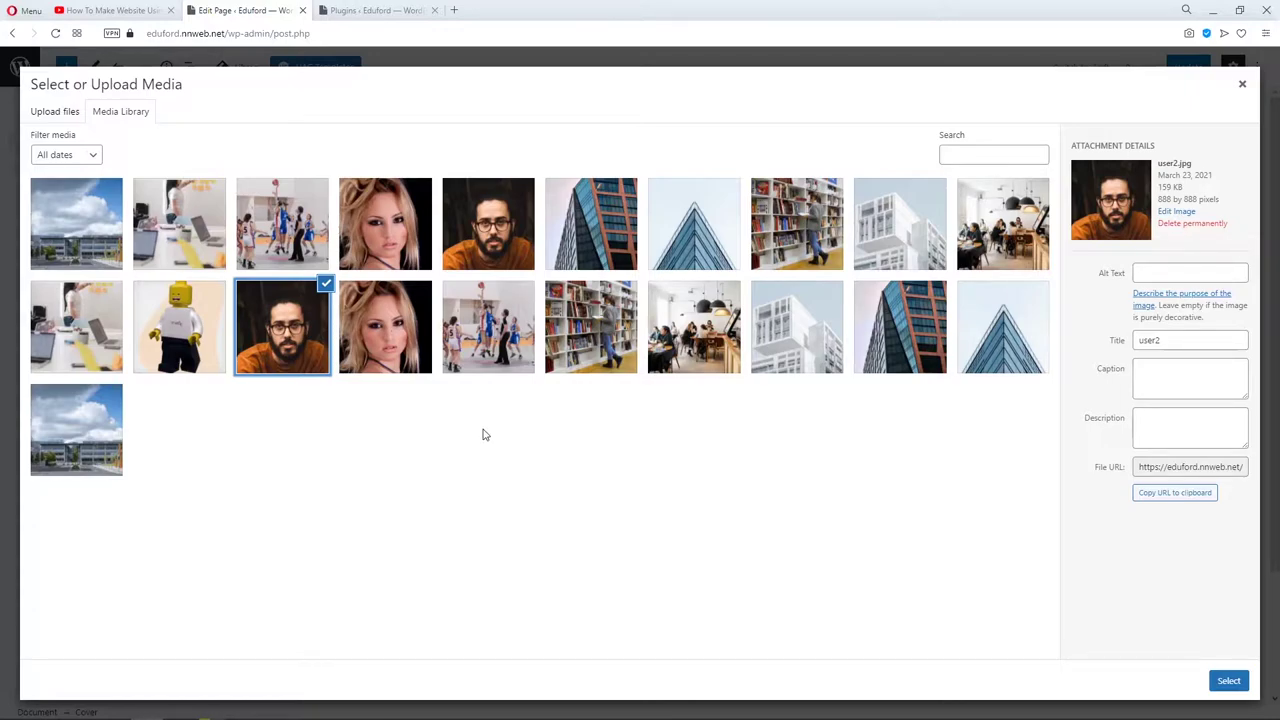
Look up the TinyPNG image compression site through a web search in a new tab, and close that tab.
{"action": "left_click", "coordinate": [454, 10]}
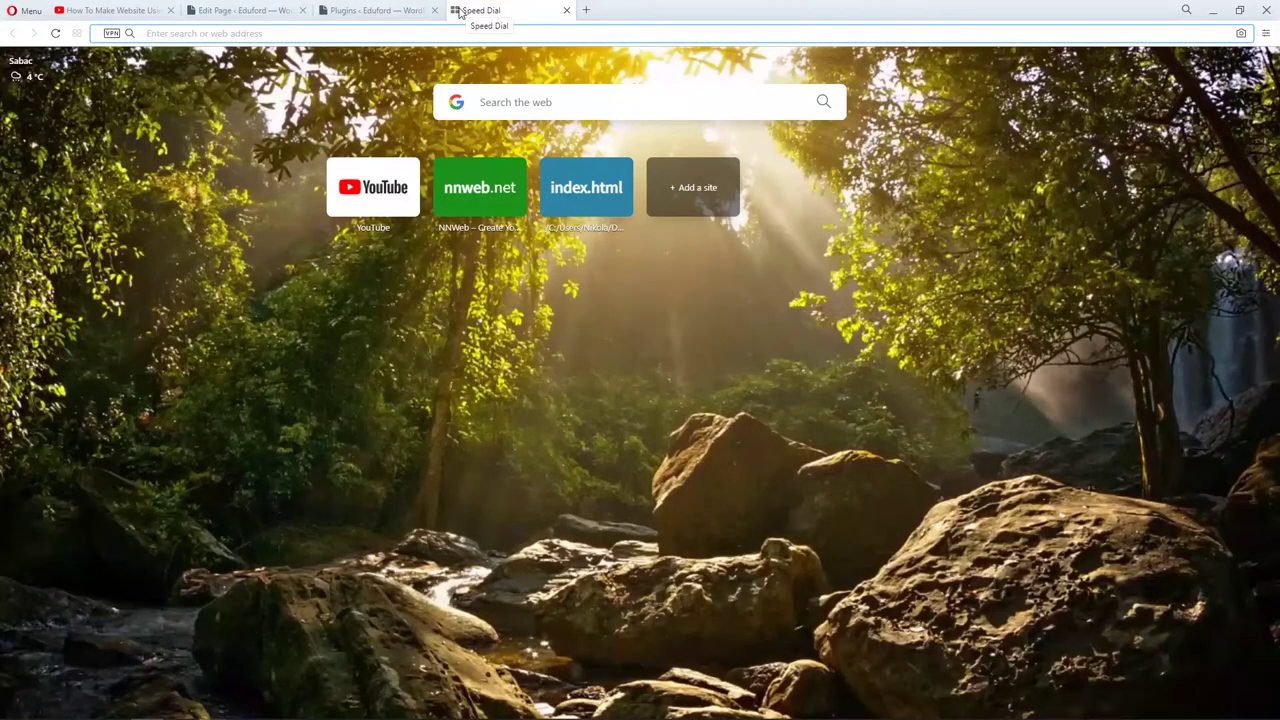
{"action": "type", "text": "tinypng"}
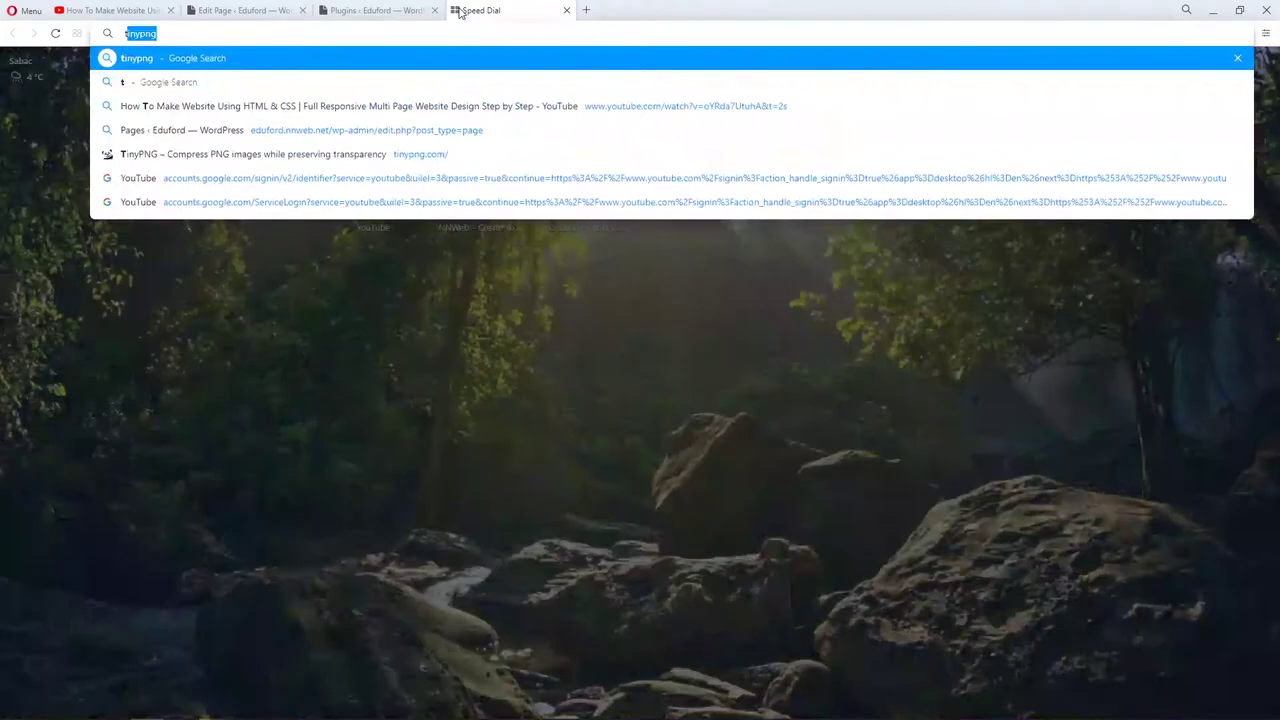
{"action": "key", "text": "Return"}
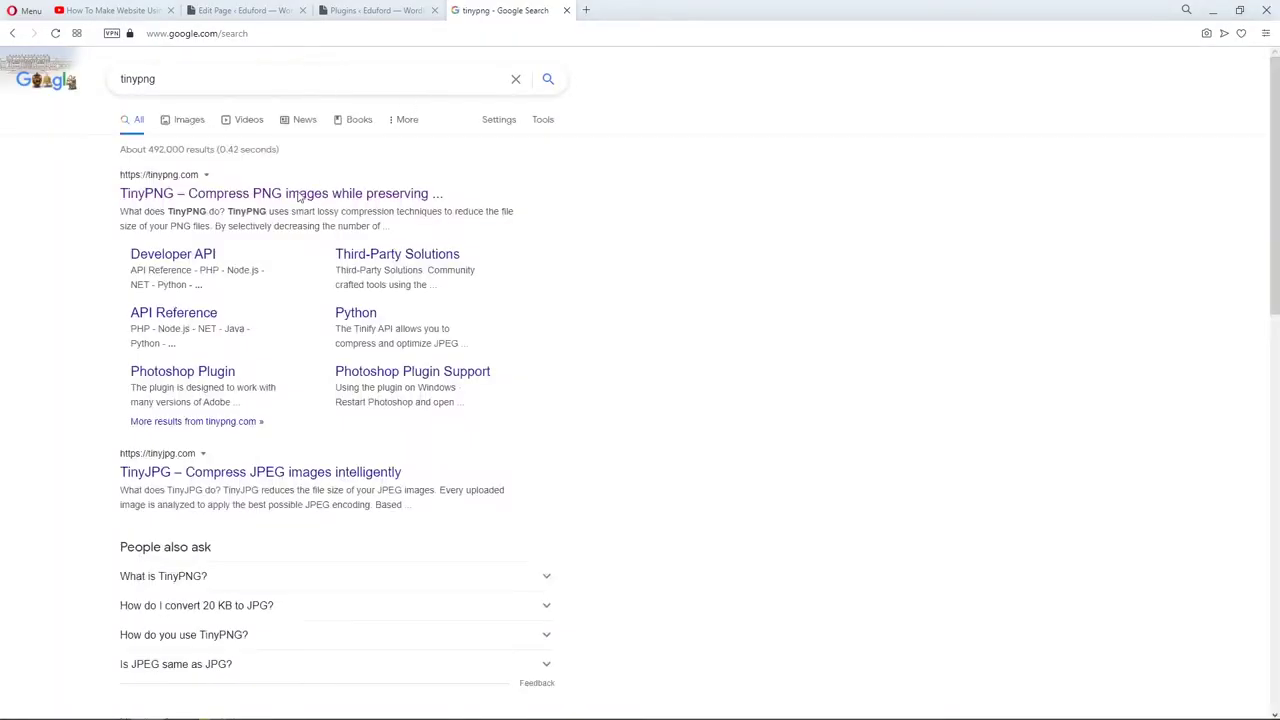
{"action": "left_click", "coordinate": [250, 195]}
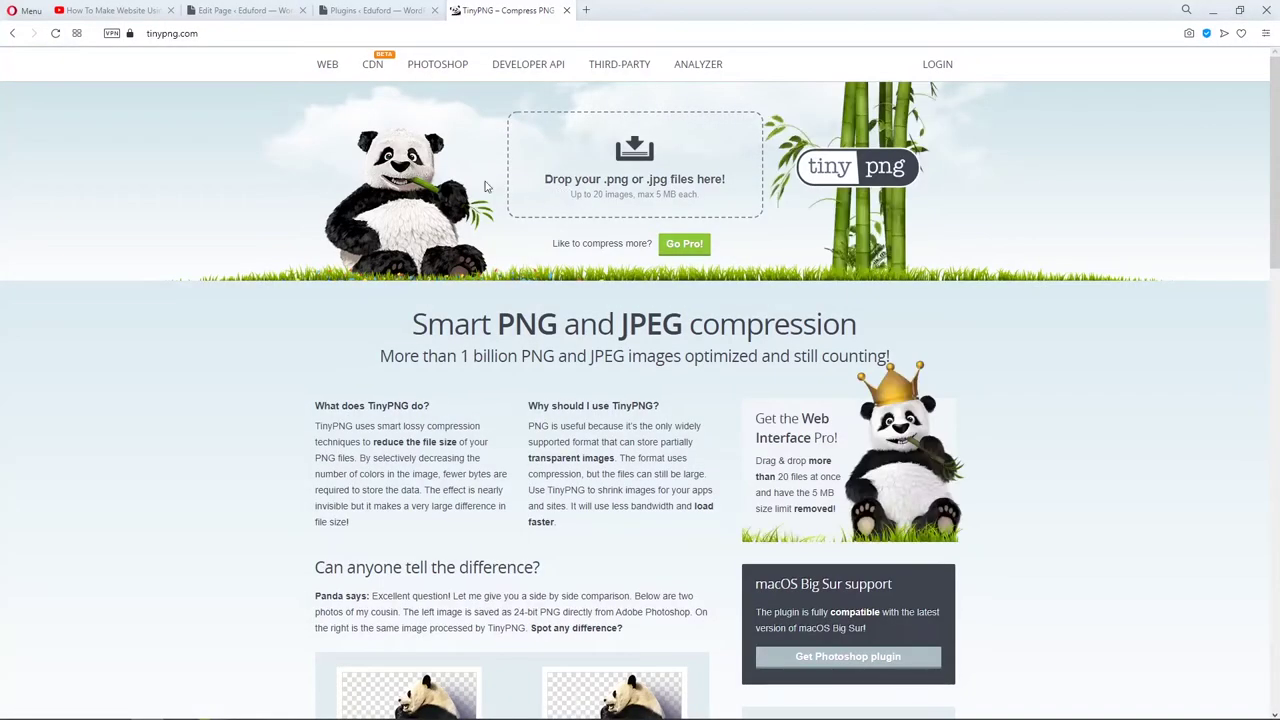
{"action": "left_click", "coordinate": [566, 10]}
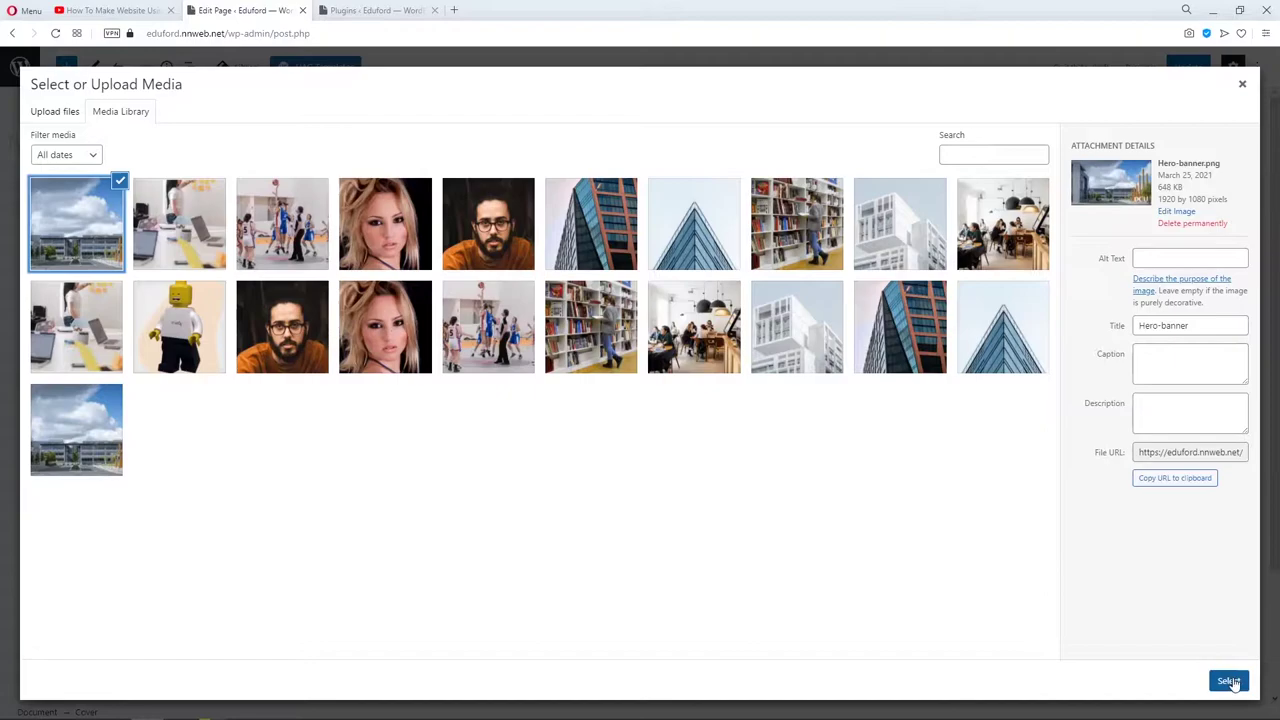
Use Hero-banner.png from the Media Library as the cover's background image.
{"action": "left_click", "coordinate": [1229, 680]}
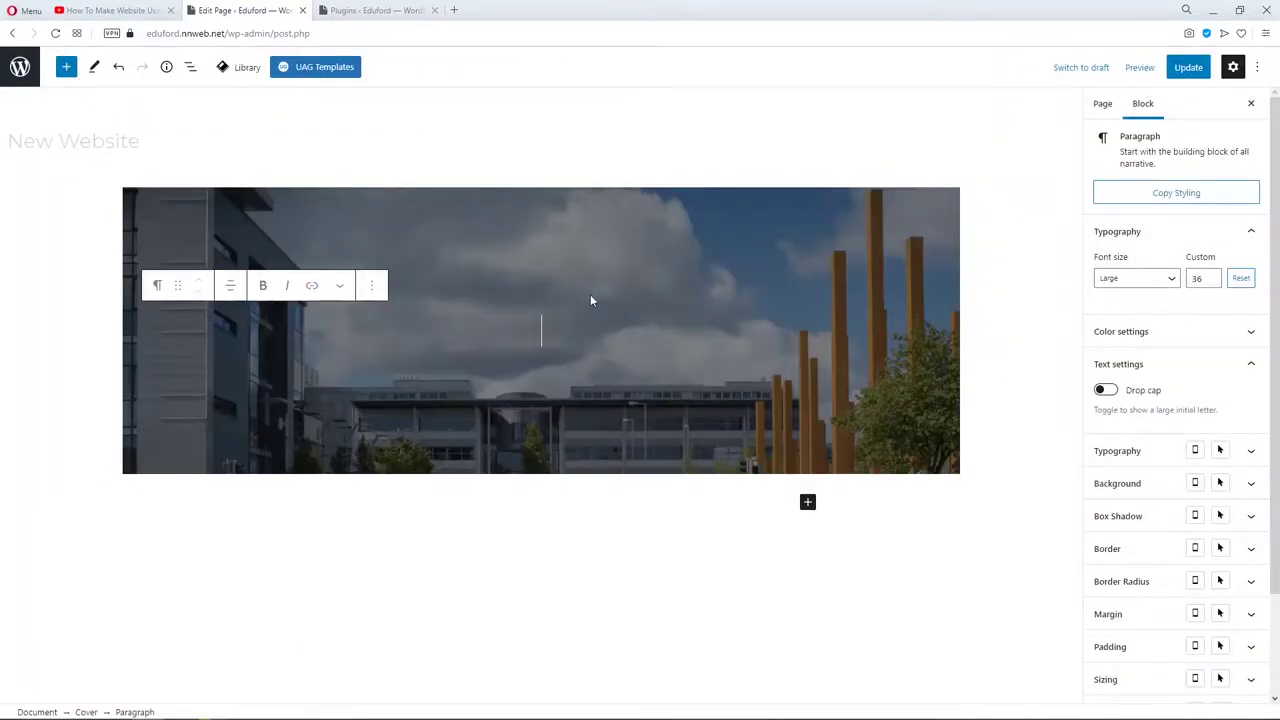
Try the Full width and Wide width alignments on the cover block, and switch the alignment off again.
{"action": "left_click", "coordinate": [773, 235]}
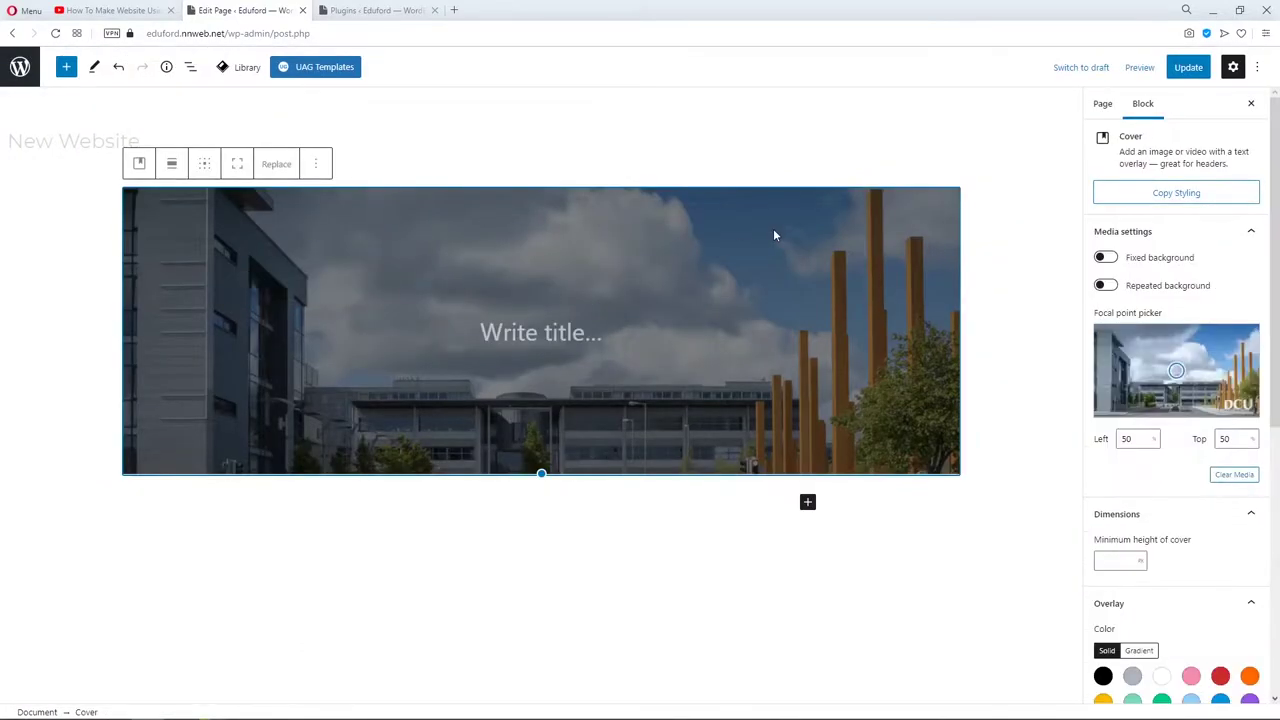
{"action": "left_click", "coordinate": [172, 164]}
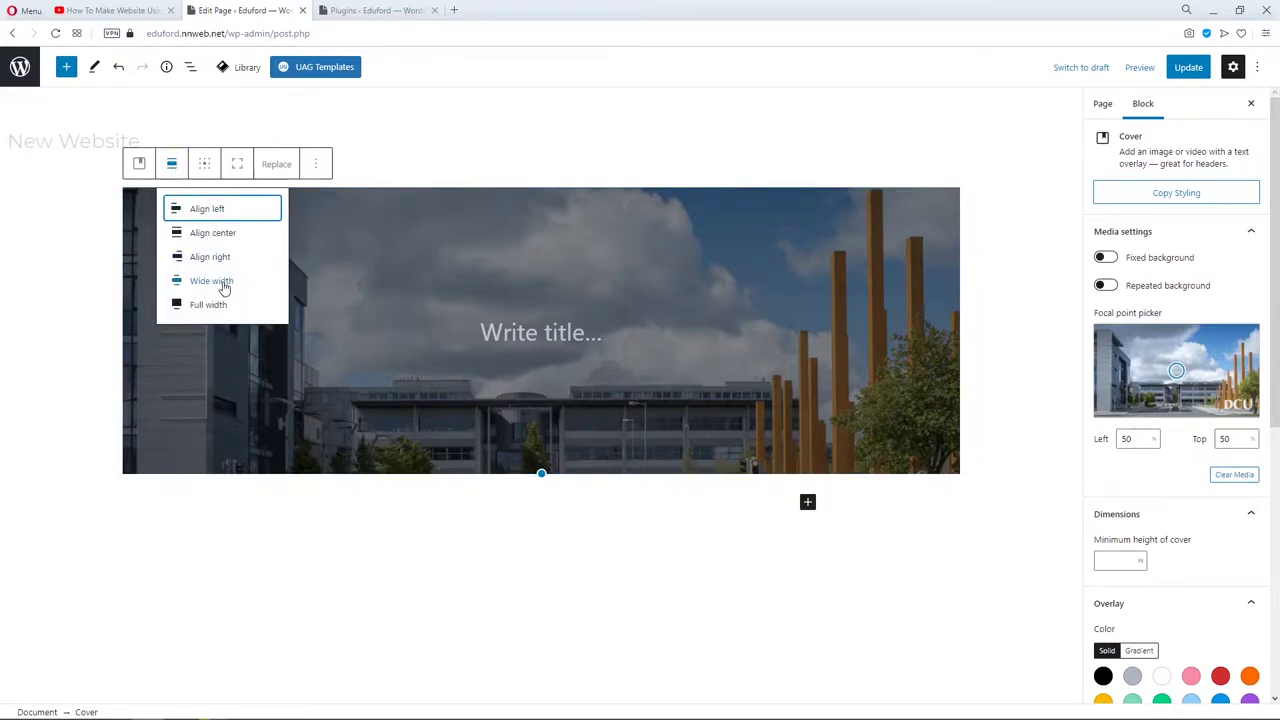
{"action": "left_click", "coordinate": [214, 304]}
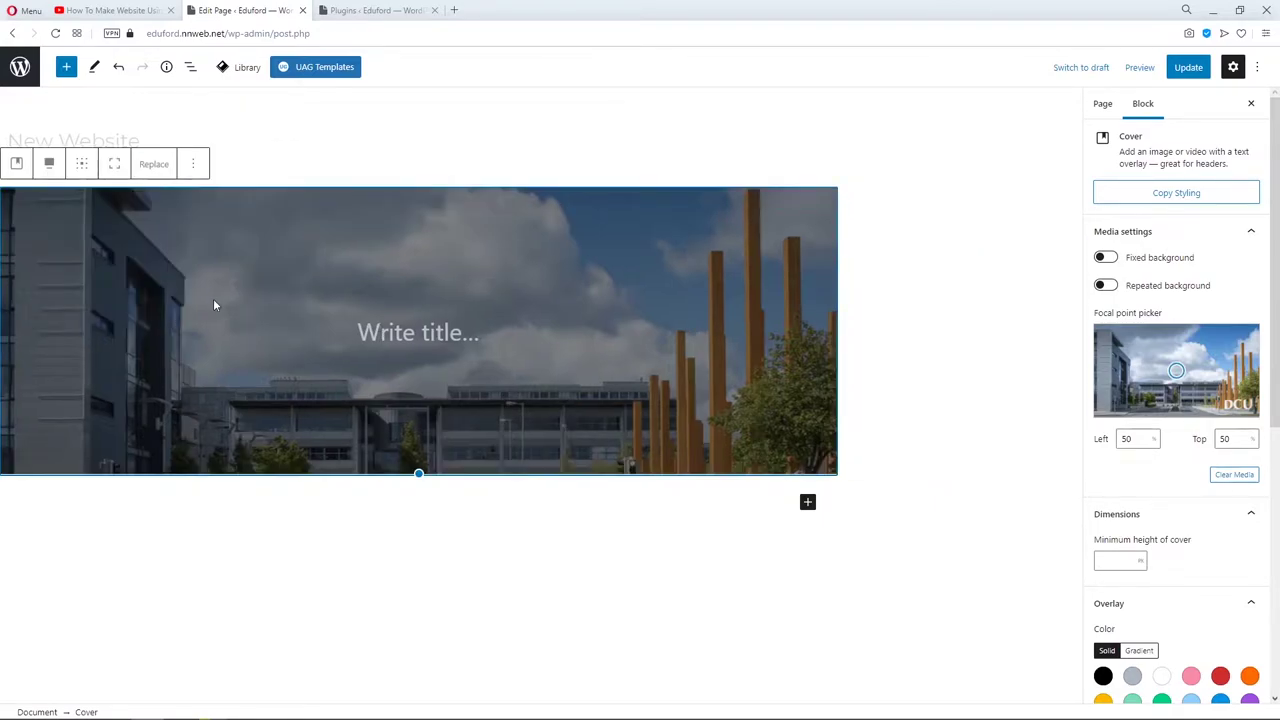
{"action": "left_click", "coordinate": [49, 163]}
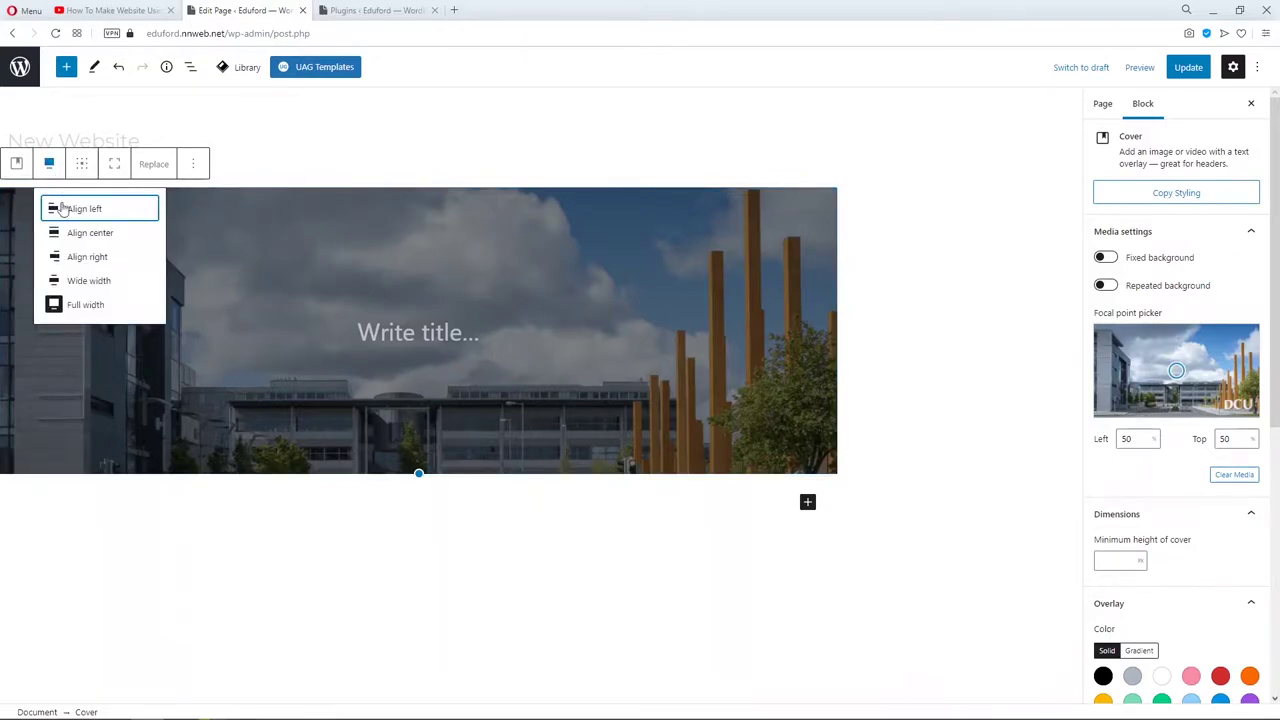
{"action": "left_click", "coordinate": [85, 288]}
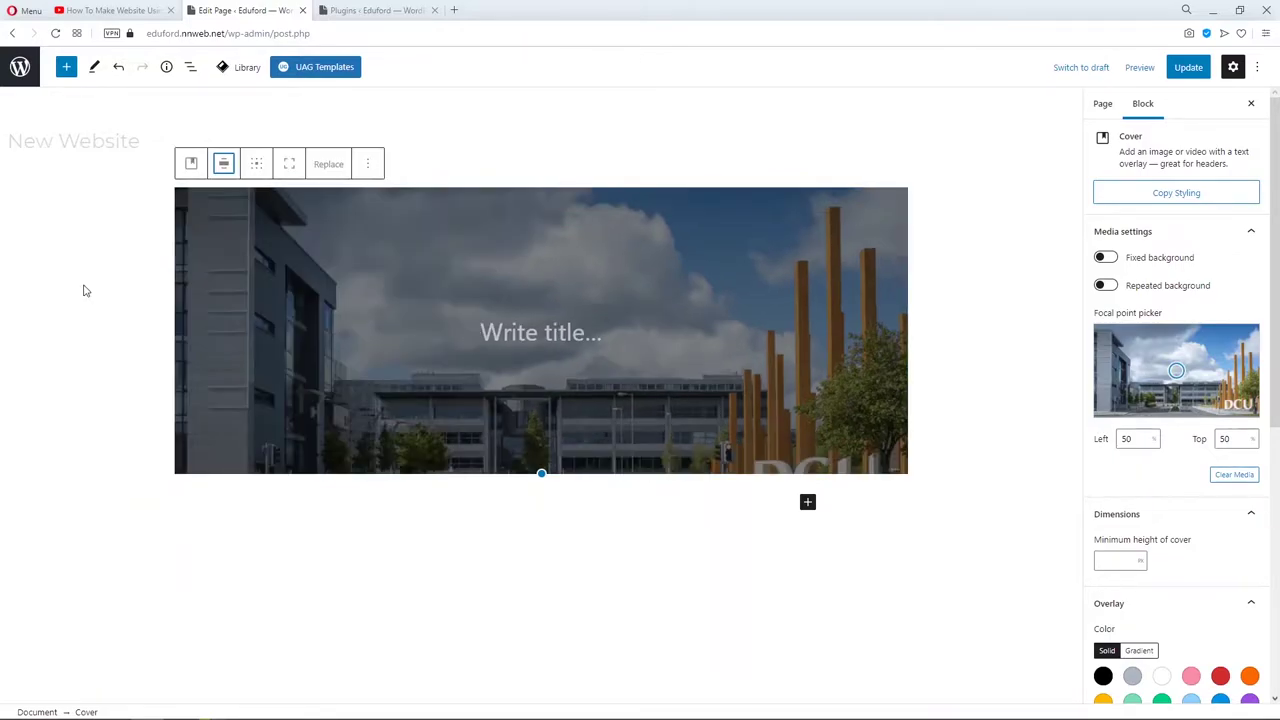
{"action": "left_click", "coordinate": [224, 164]}
{"action": "left_click", "coordinate": [246, 281]}
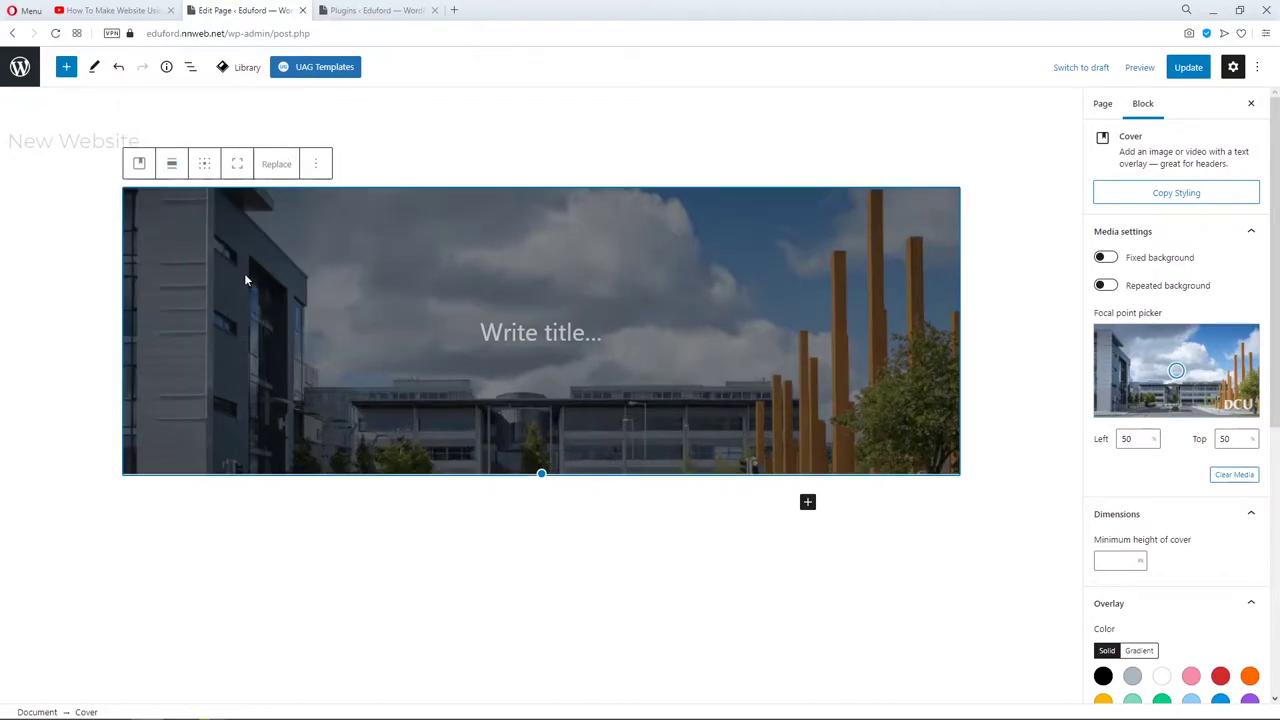
Enter World's Biggest University as the title text inside the cover.
{"action": "left_click", "coordinate": [534, 336]}
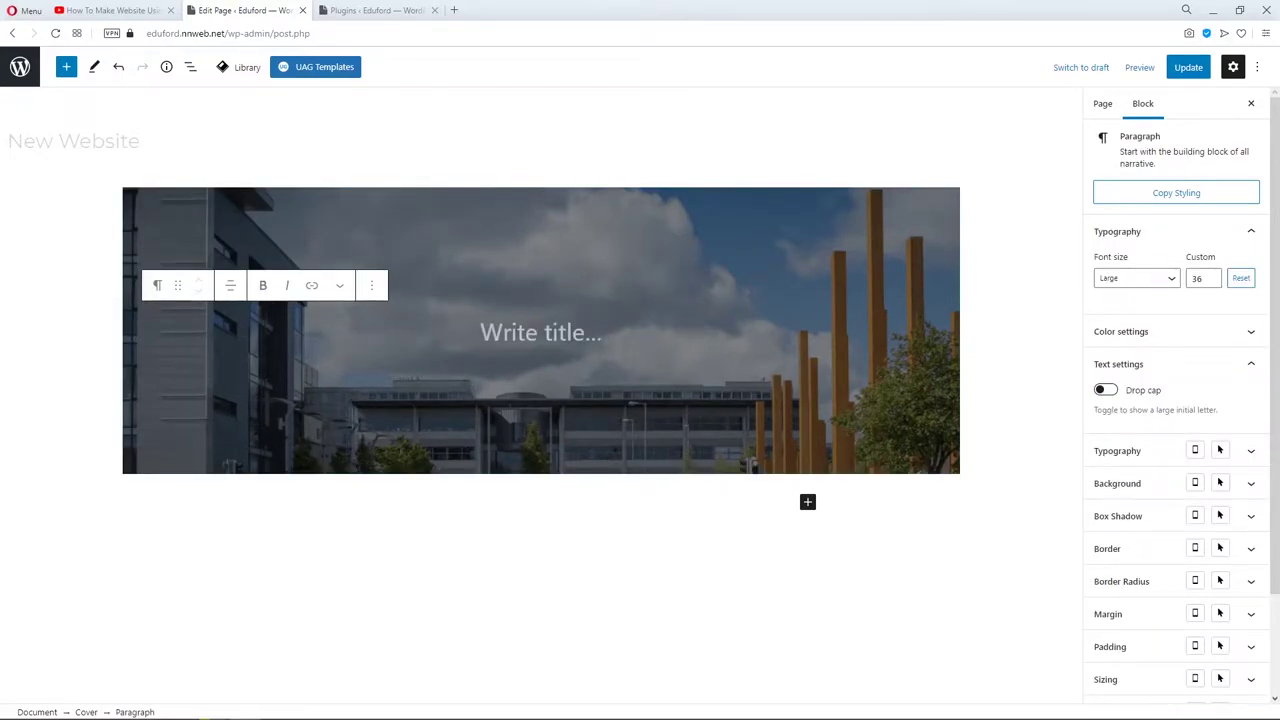
{"action": "type", "text": "World's Biggest University"}
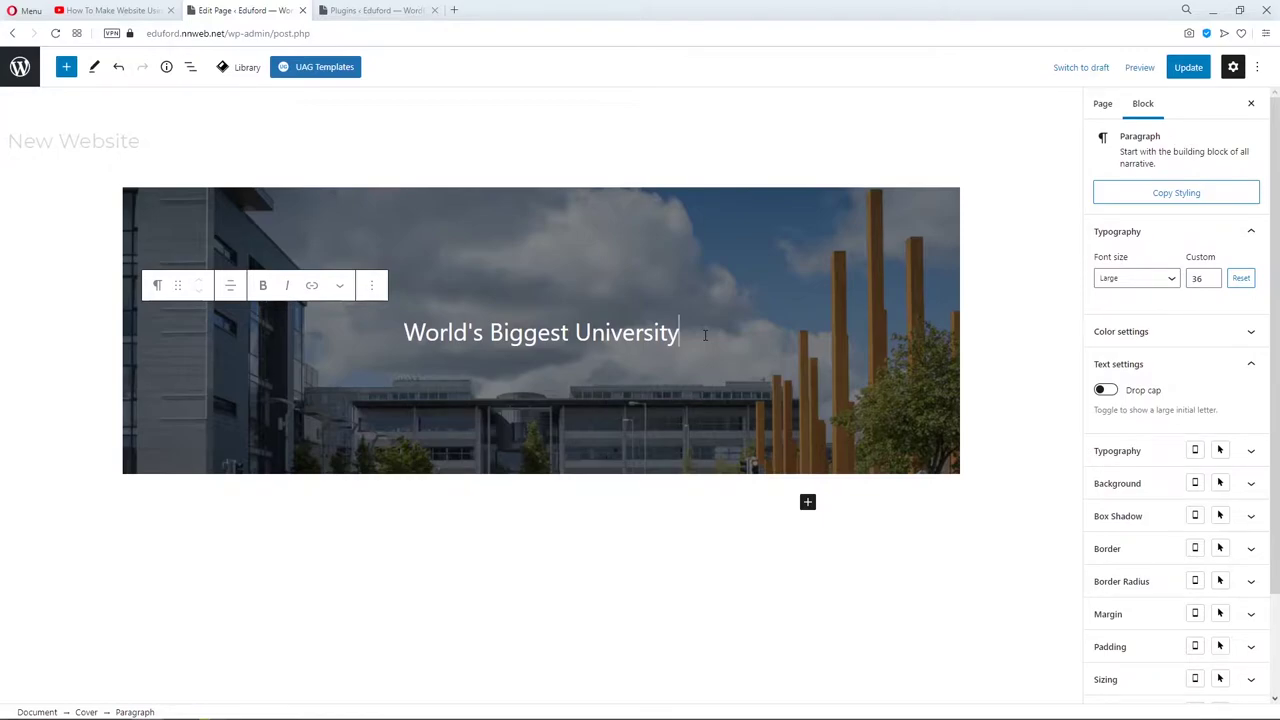
Add paragraph "Making website in now one of the easiest thing in the world. You just need to learn HTML, CSS, Javascript and you are good to go.".
{"action": "key", "text": "ctrl+z"}
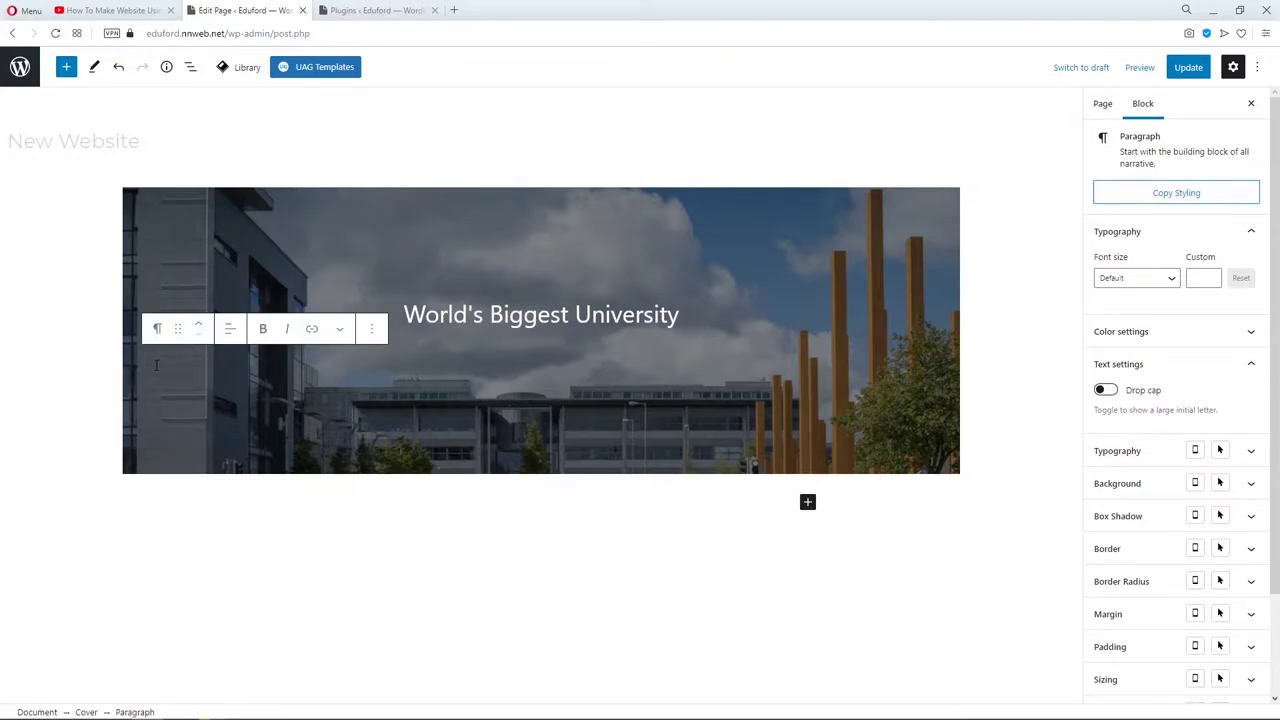
{"action": "type", "text": "Making website in now one of the easiest thing in the world. You just need to learn HTML, CSS, Javascript and you are good to go."}
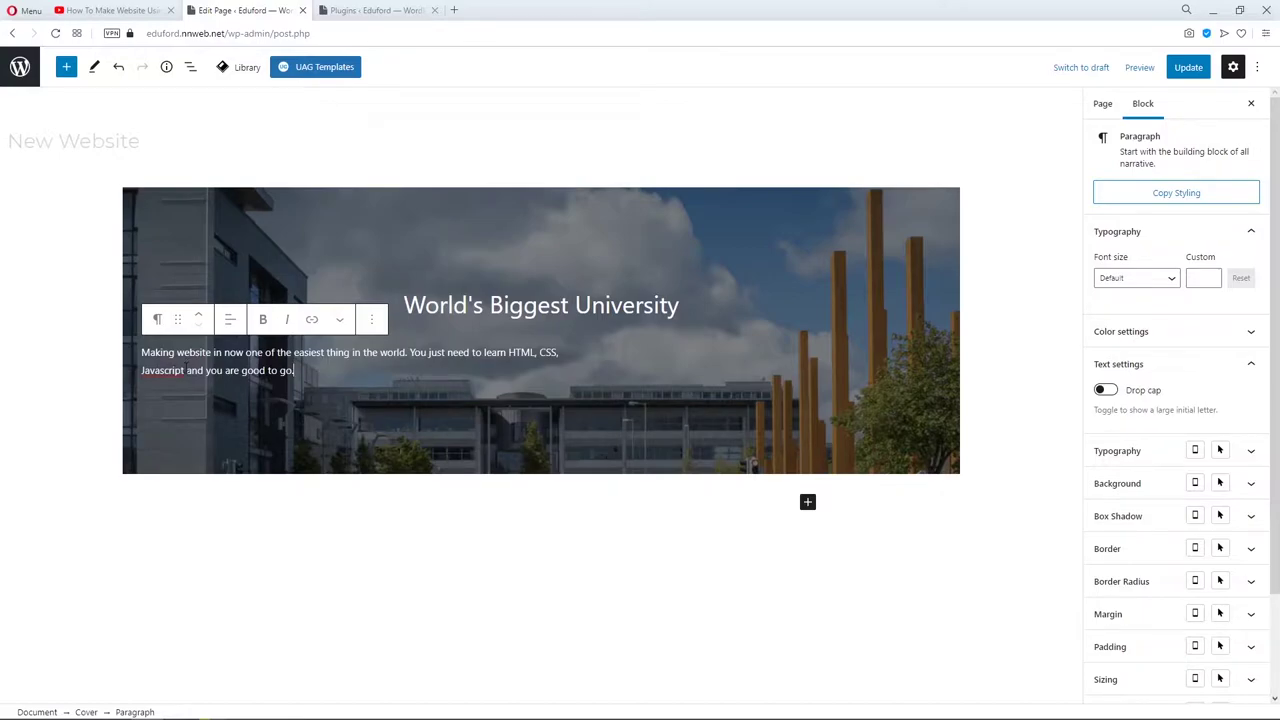
Center the text of the description paragraph in the cover and add an empty line below it.
{"action": "left_click", "coordinate": [229, 319]}
{"action": "left_click", "coordinate": [256, 385]}
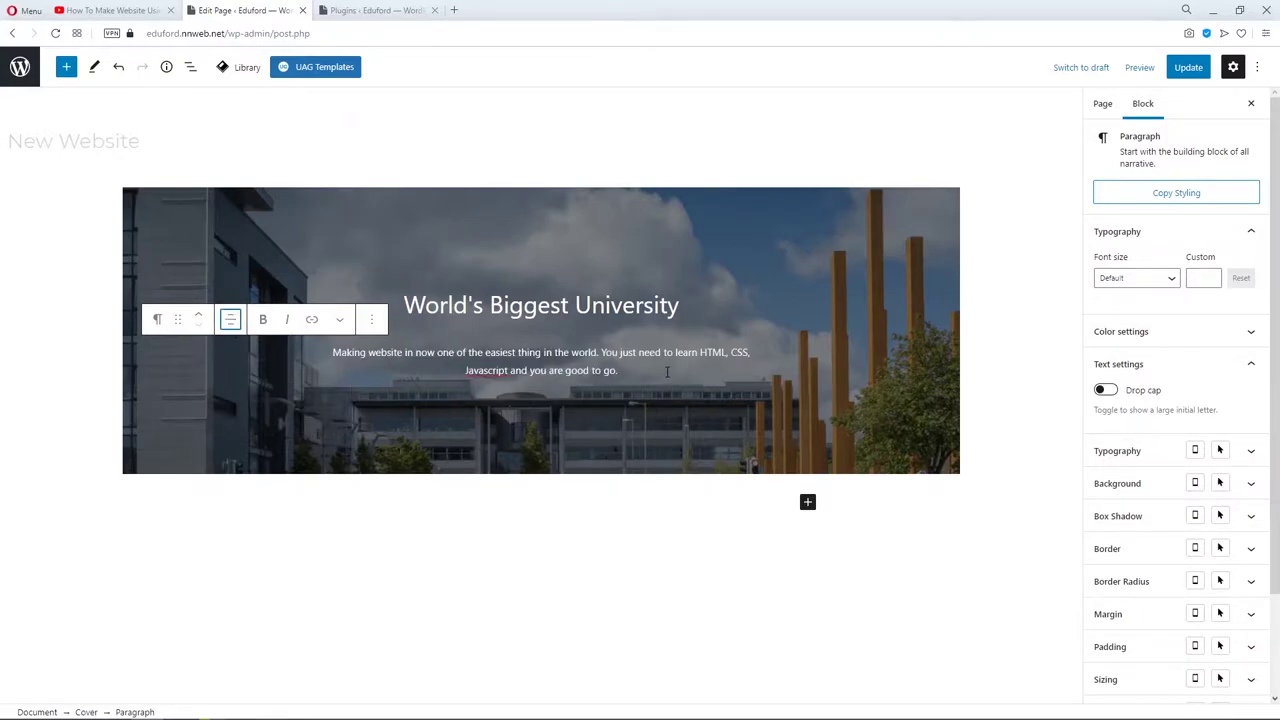
{"action": "key", "text": "Return"}
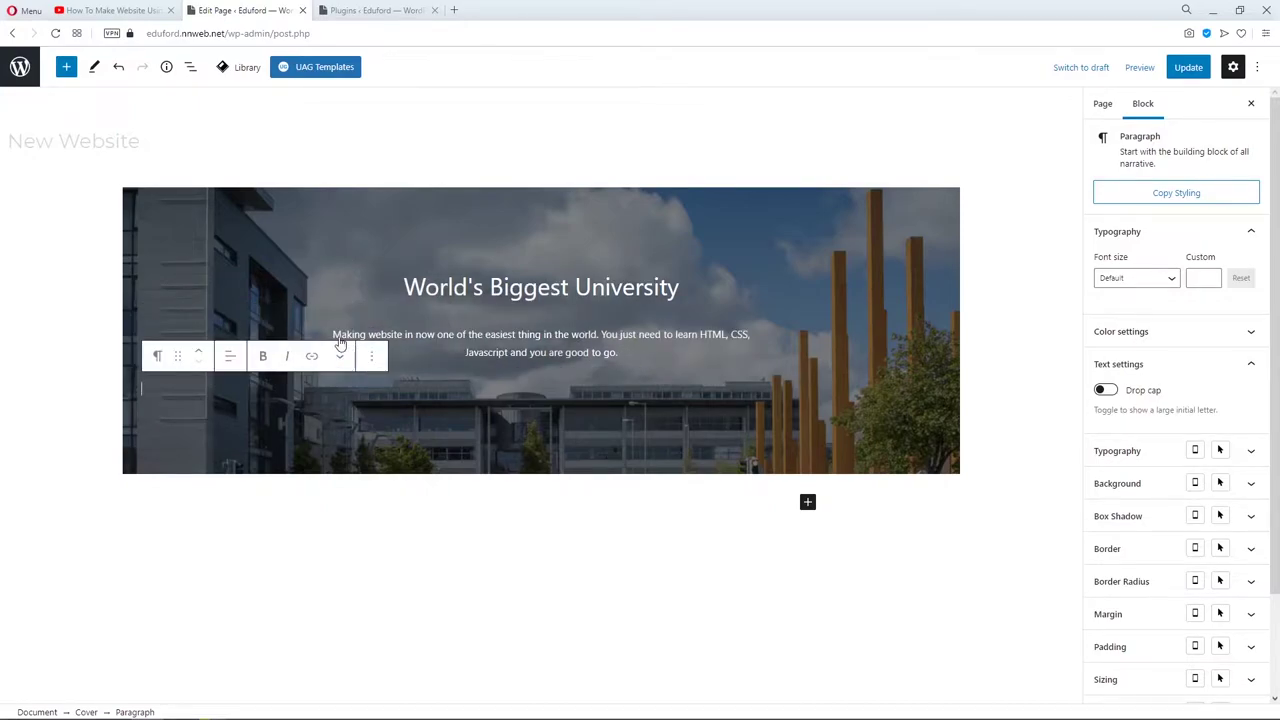
Insert a Buttons block inside the cover below the description, with the button text "Vist Us to Know More".
{"action": "left_click", "coordinate": [64, 68]}
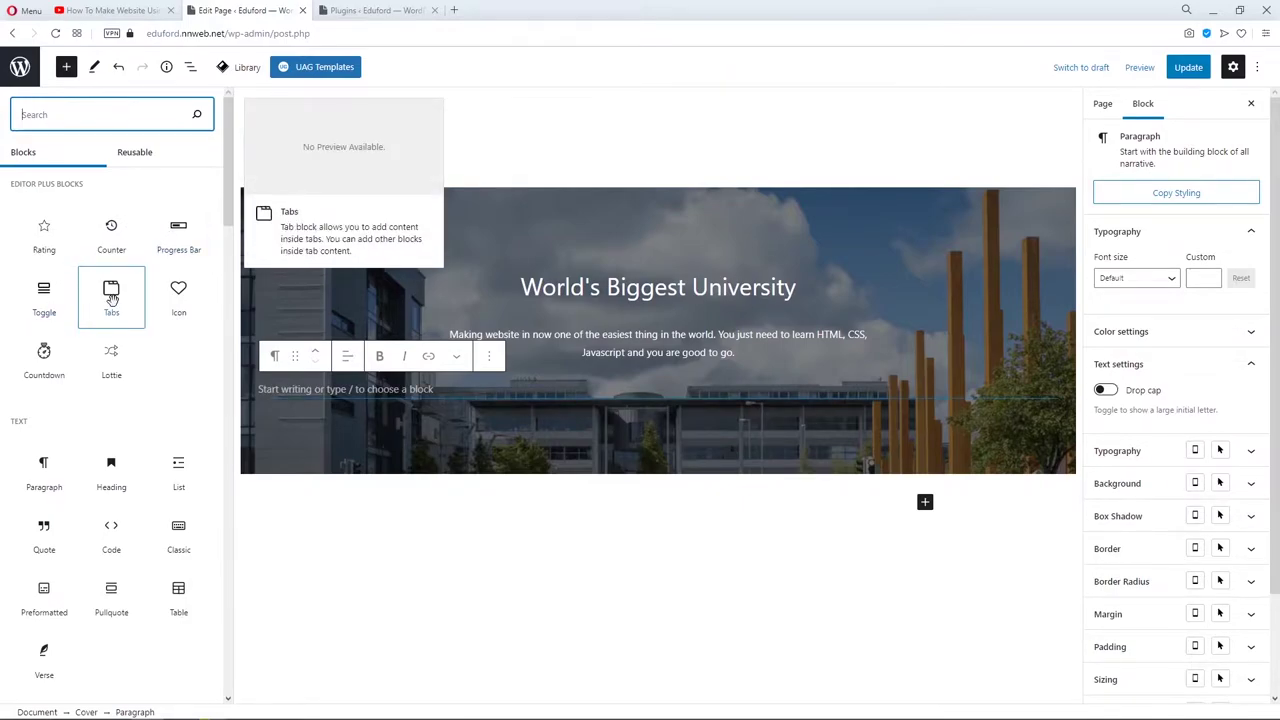
{"action": "type", "text": "but"}
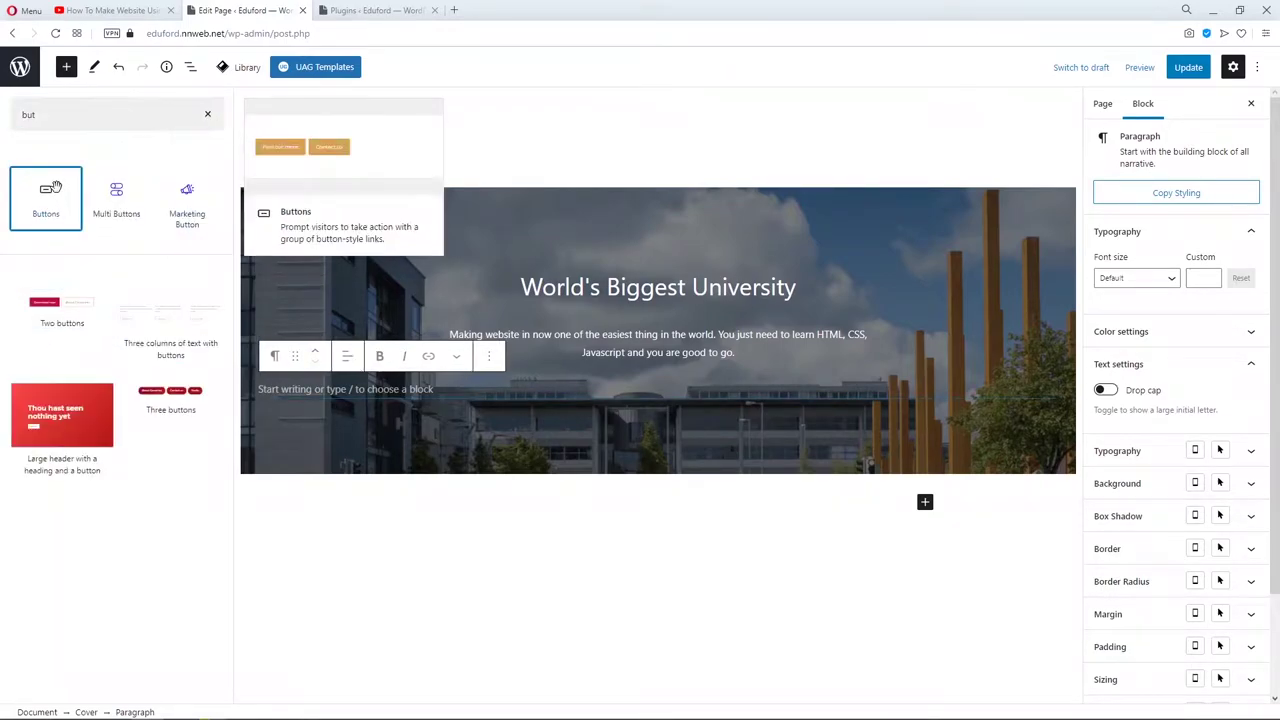
{"action": "left_click", "coordinate": [55, 190]}
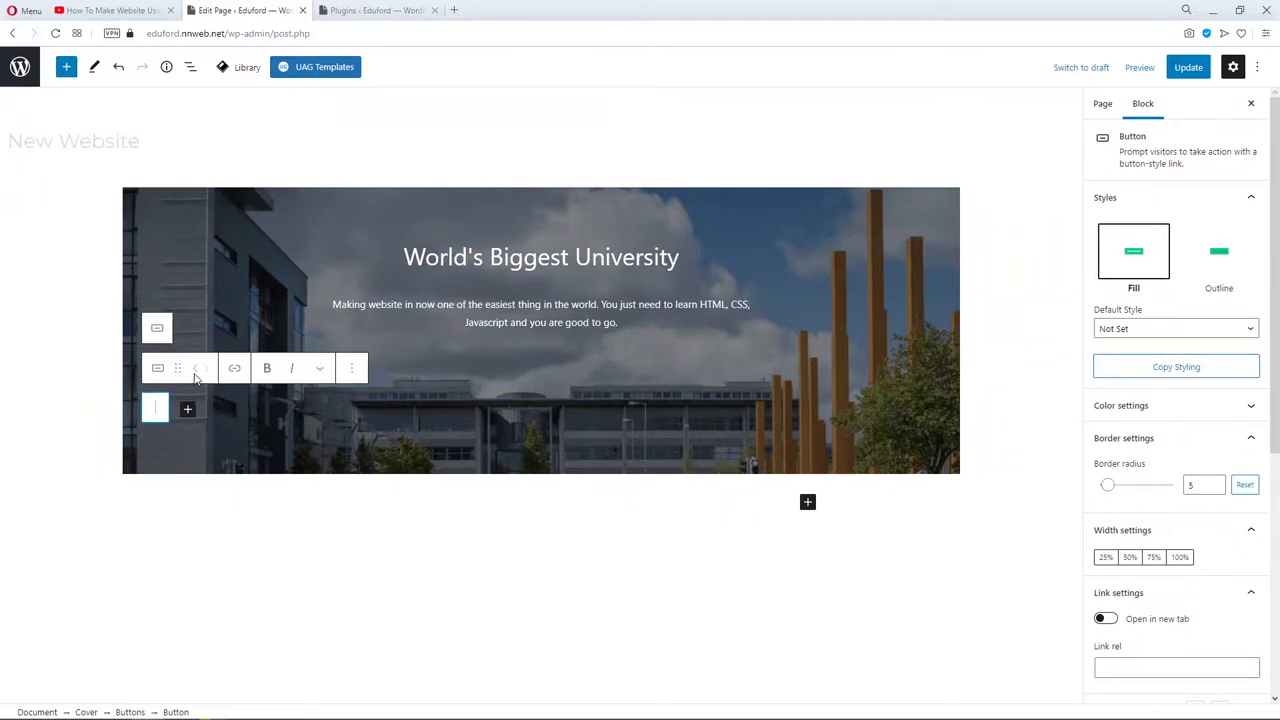
{"action": "type", "text": "Visit Us"}
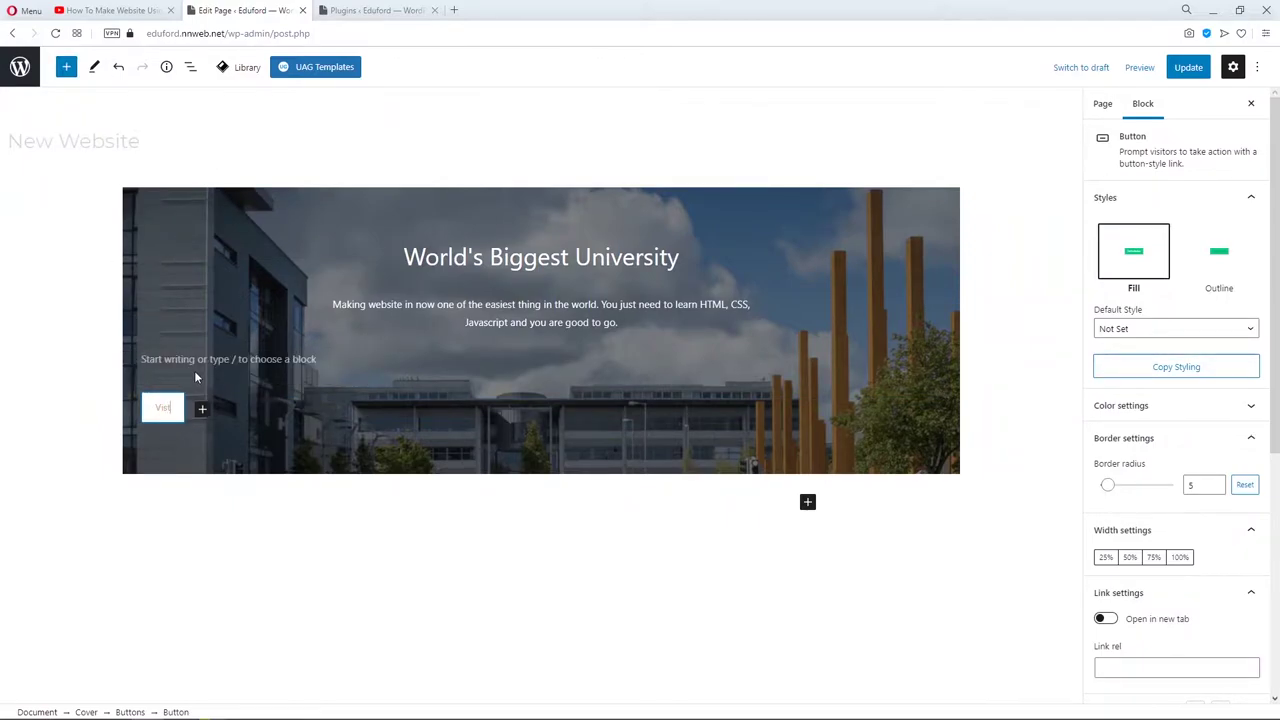
{"action": "type", "text": " to Know More"}
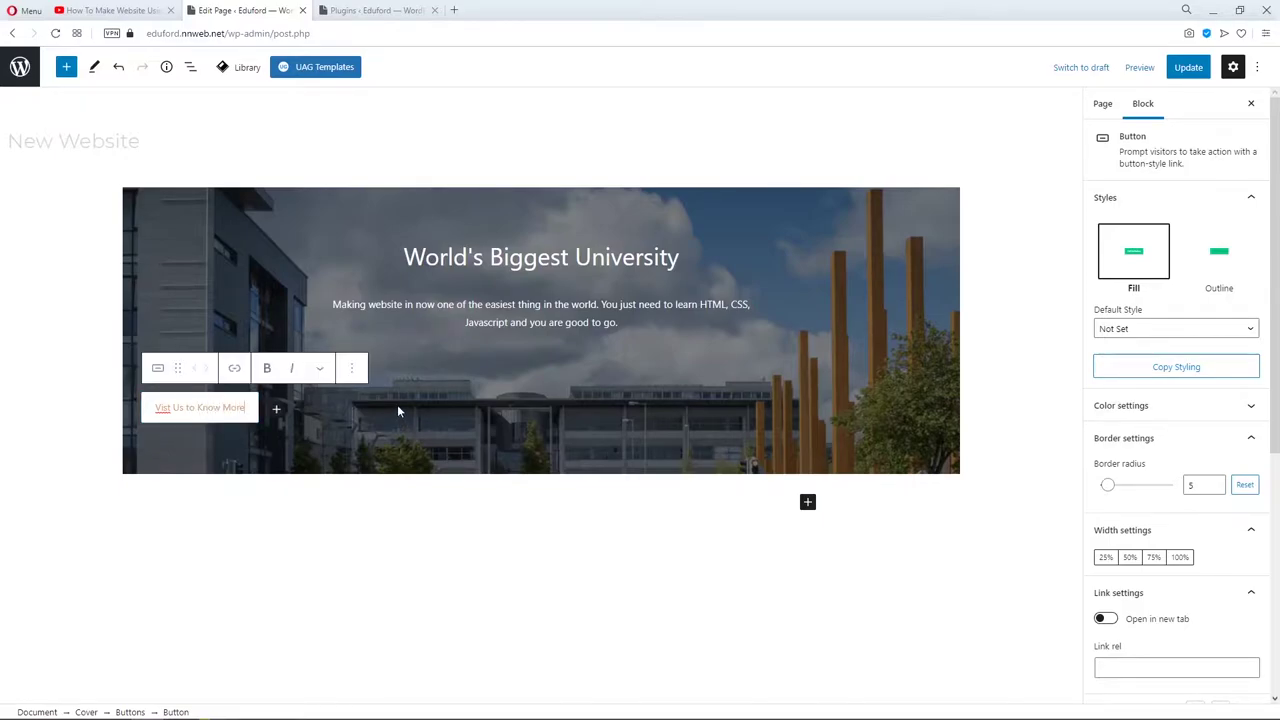
Justify the Buttons block's content to the center of the cover.
{"action": "left_click", "coordinate": [325, 405]}
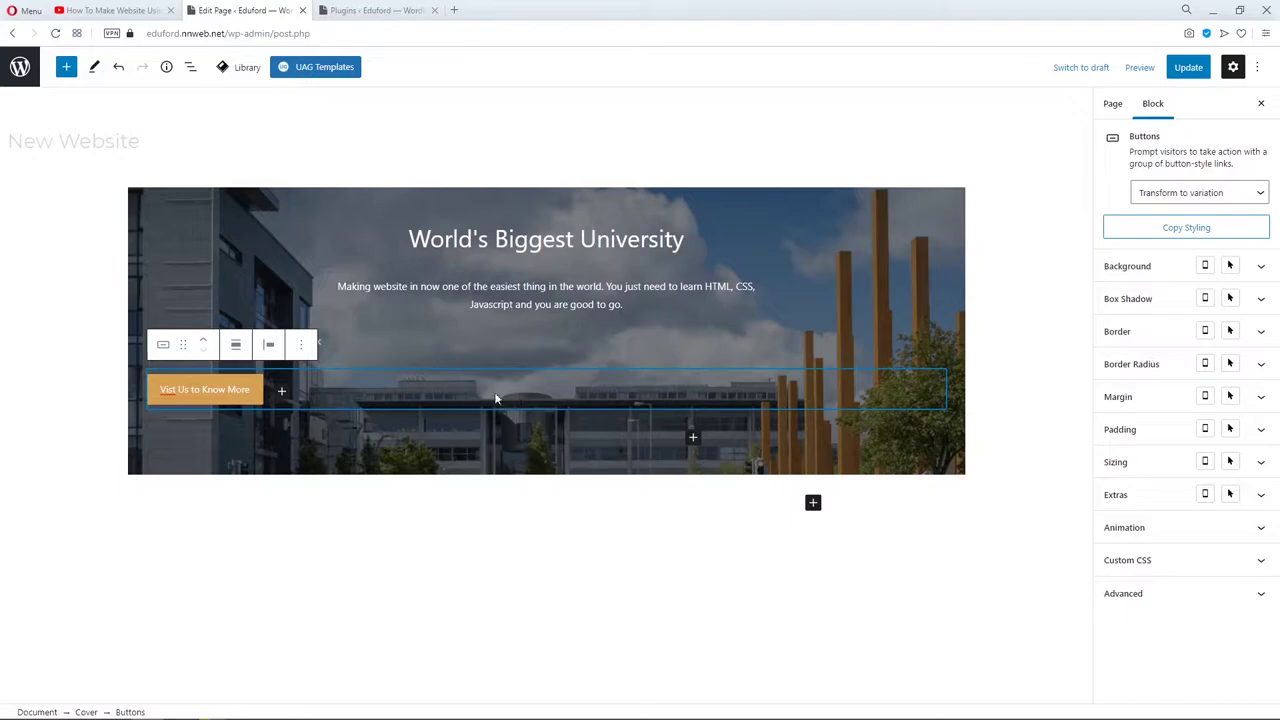
{"action": "left_click", "coordinate": [270, 352]}
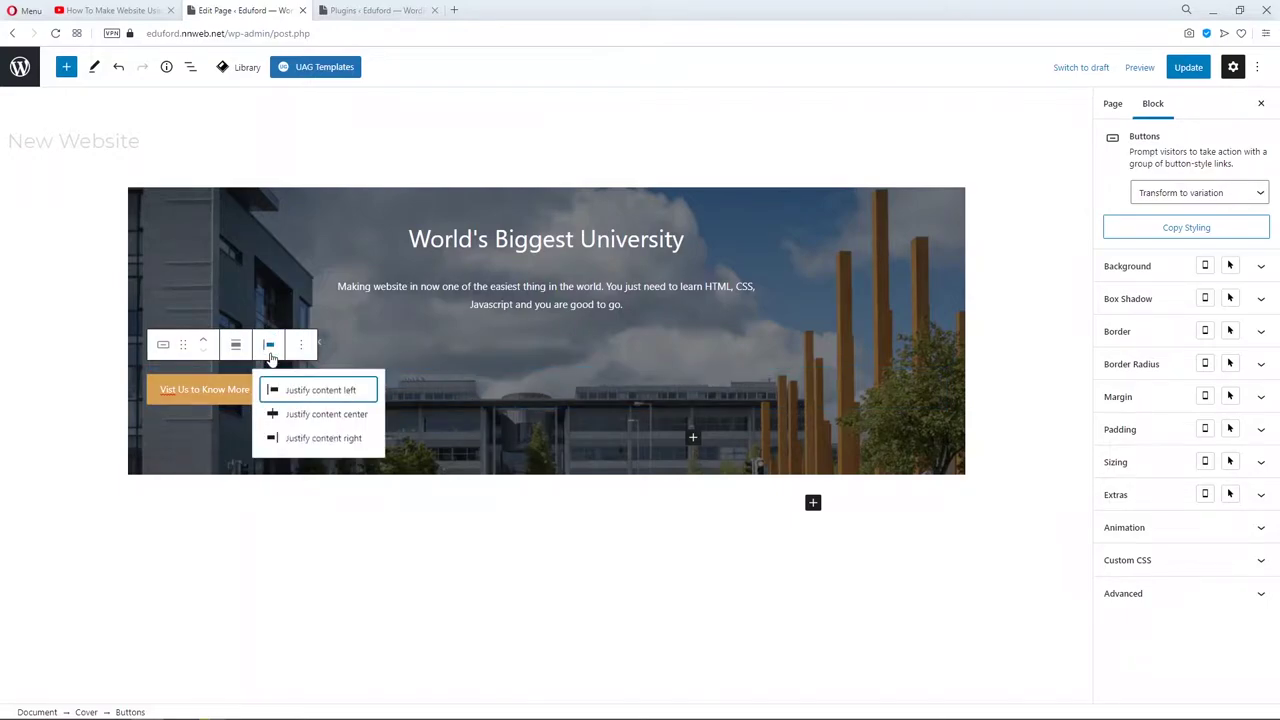
{"action": "left_click", "coordinate": [316, 414]}
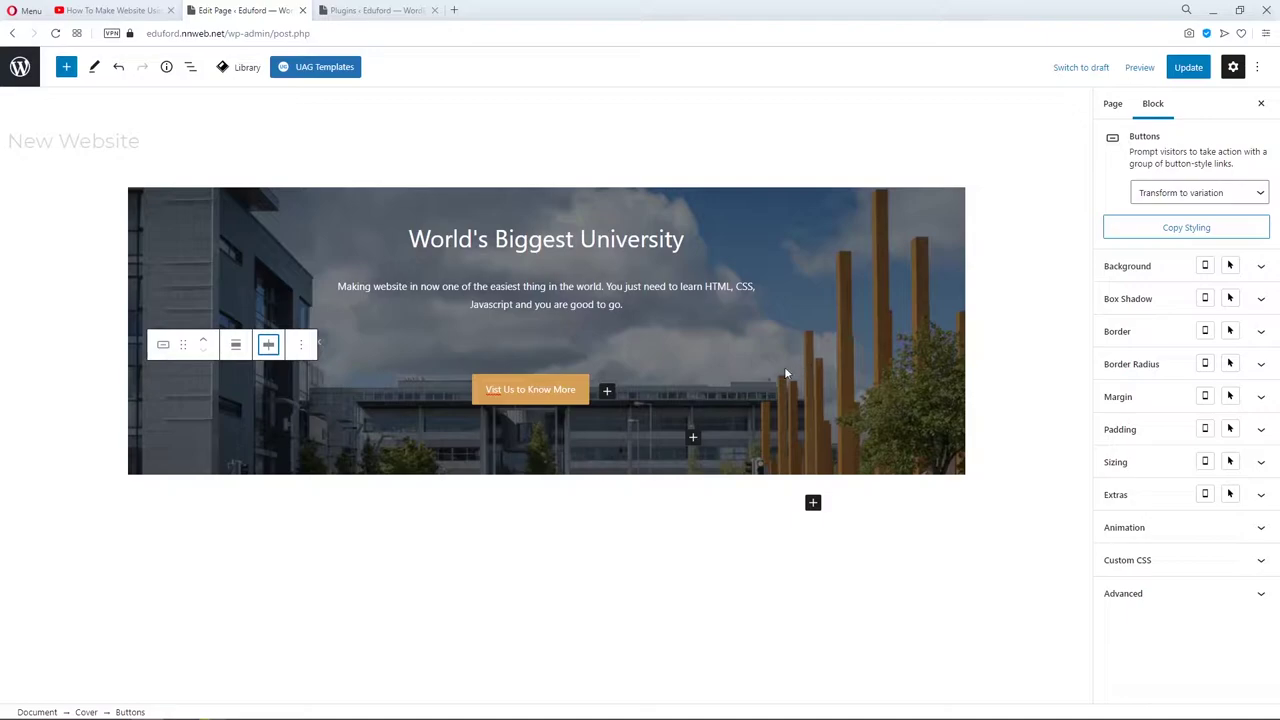
Set the cover image's focal point to 50% left and 93% top, and the cover's minimum height to 800 px.
{"action": "left_click", "coordinate": [861, 205]}
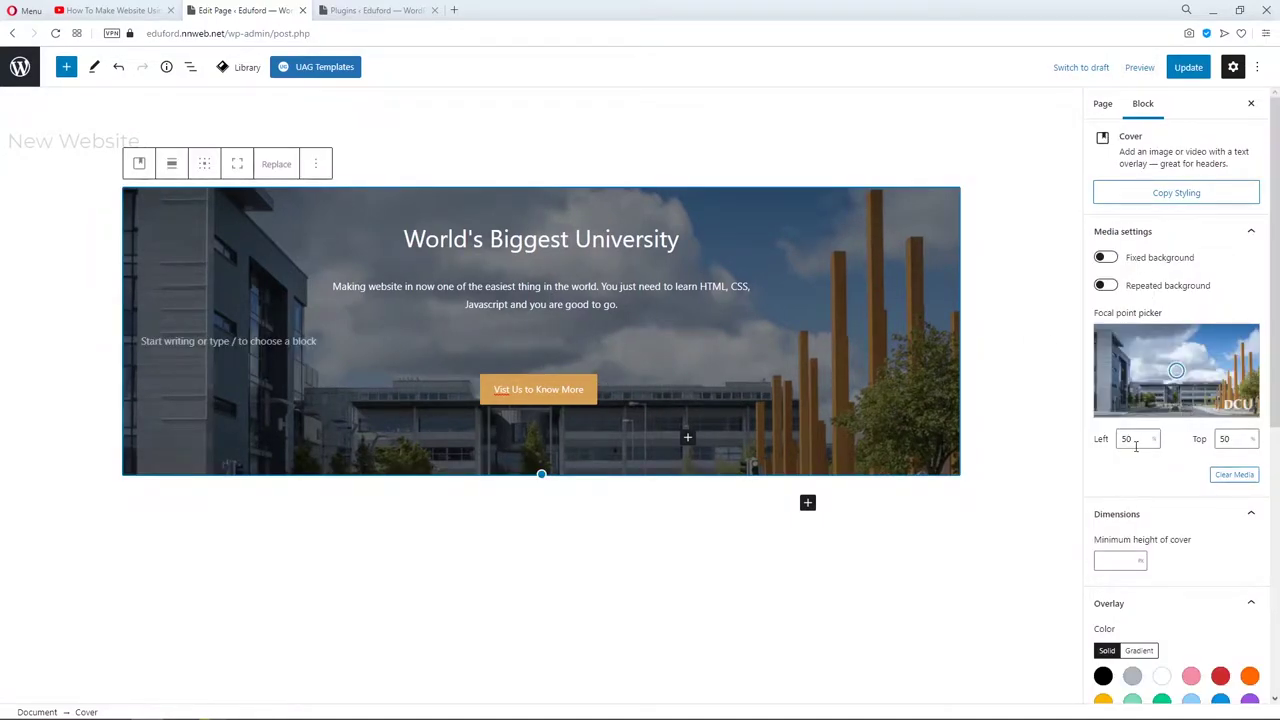
{"action": "double_click", "coordinate": [1234, 438]}
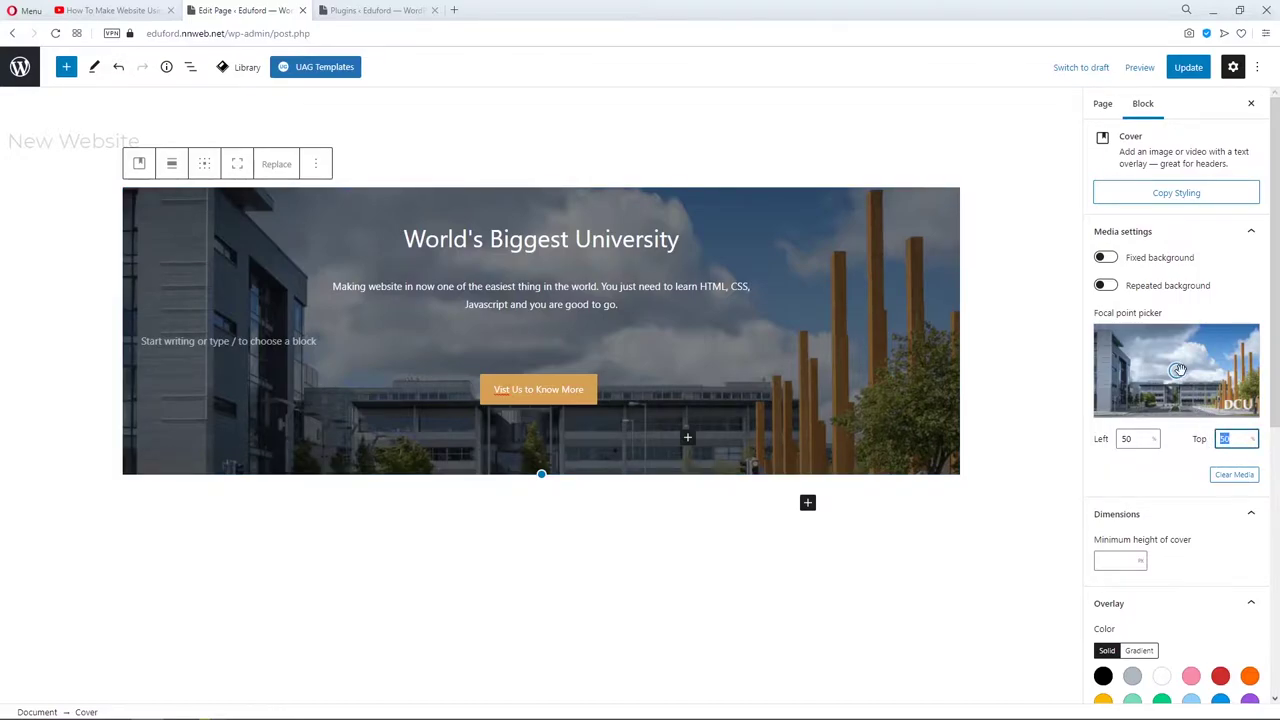
{"action": "mouse_move", "coordinate": [1178, 393]}
{"action": "left_mouse_down"}
{"action": "mouse_move", "coordinate": [1200, 418]}
{"action": "mouse_move", "coordinate": [1165, 400]}
{"action": "mouse_move", "coordinate": [1172, 378]}
{"action": "mouse_move", "coordinate": [1198, 371]}
{"action": "mouse_move", "coordinate": [1165, 371]}
{"action": "left_mouse_up"}
{"action": "double_click", "coordinate": [1120, 440]}
{"action": "type", "text": "0"}
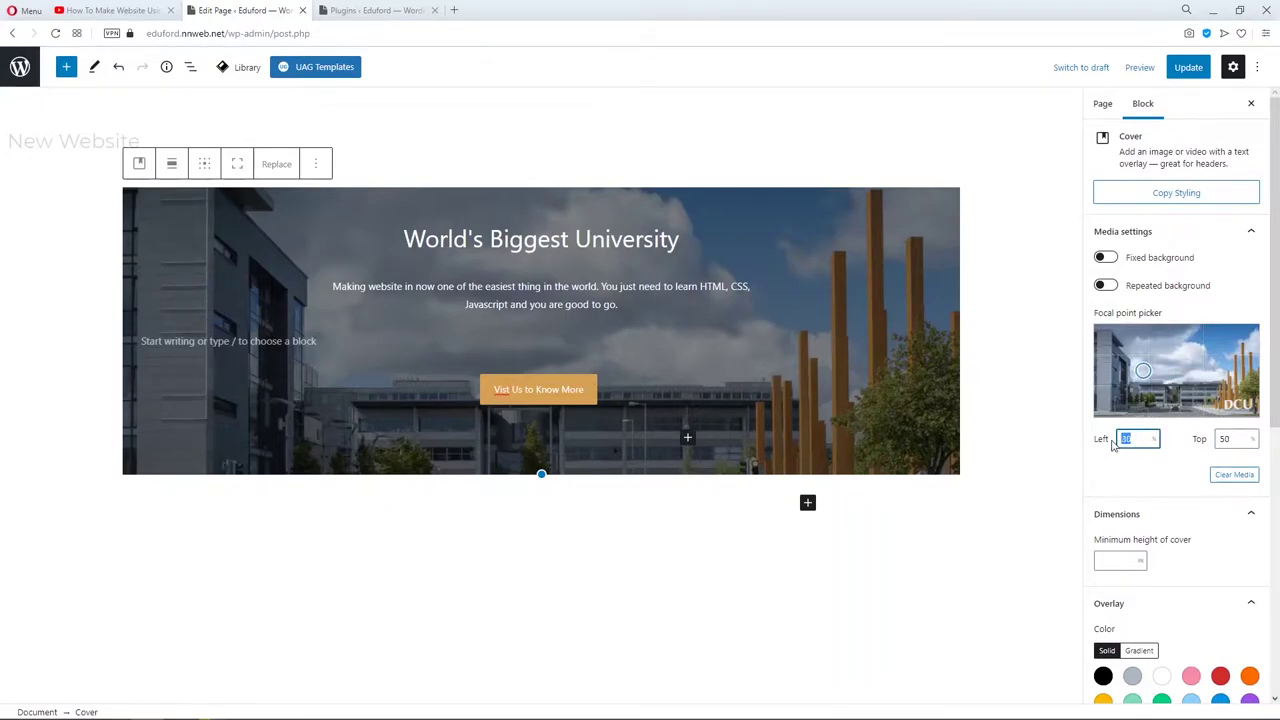
{"action": "type", "text": "5"}
{"action": "double_click", "coordinate": [1227, 441]}
{"action": "type", "text": "93"}
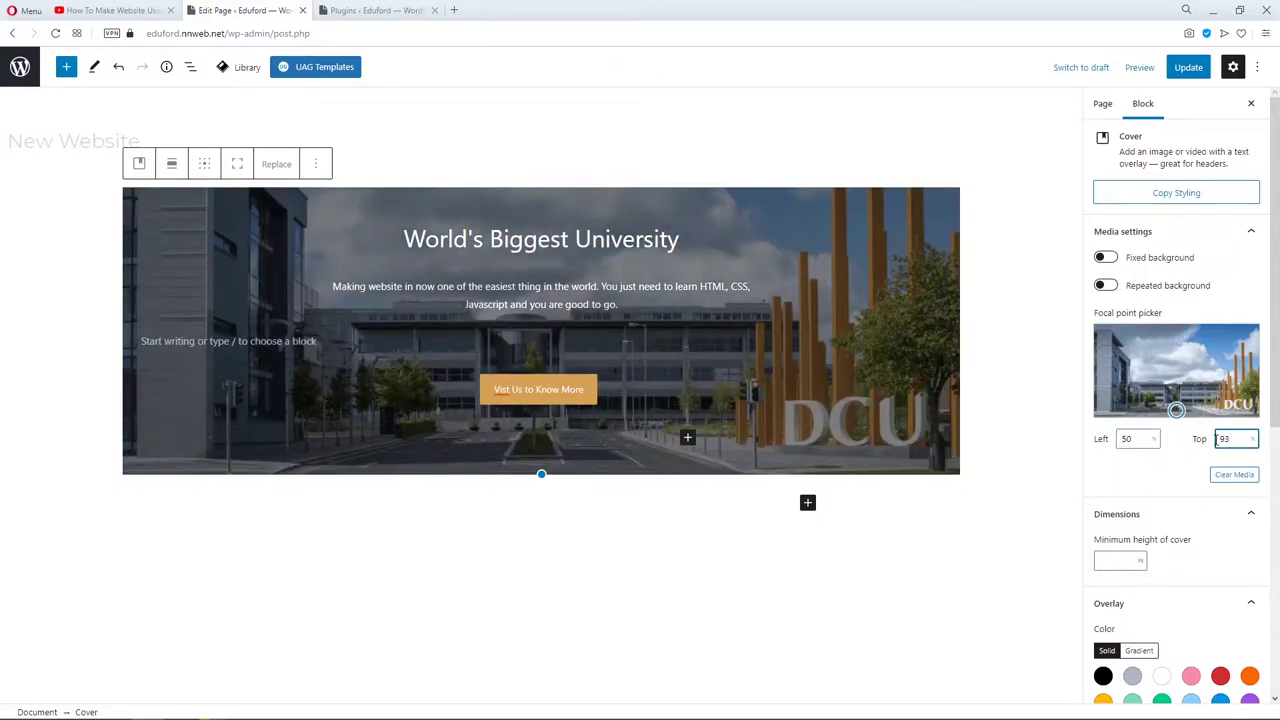
{"action": "left_click", "coordinate": [1122, 562]}
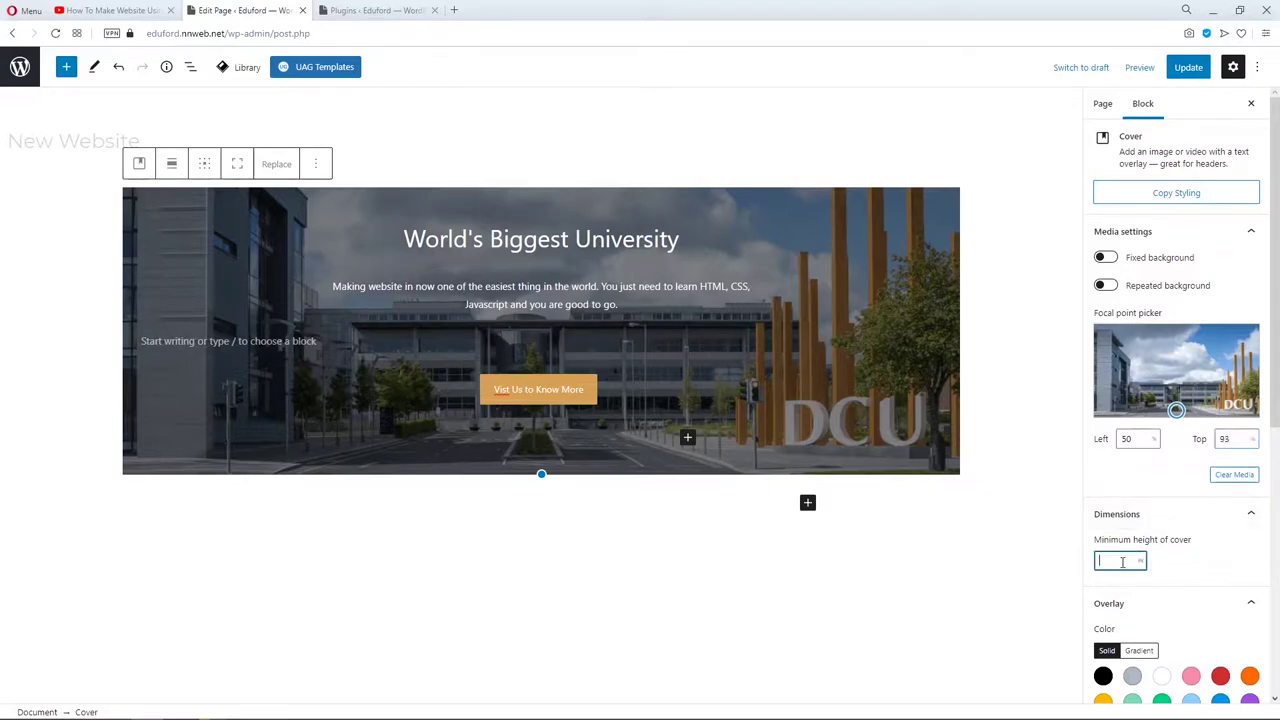
{"action": "type", "text": "800"}
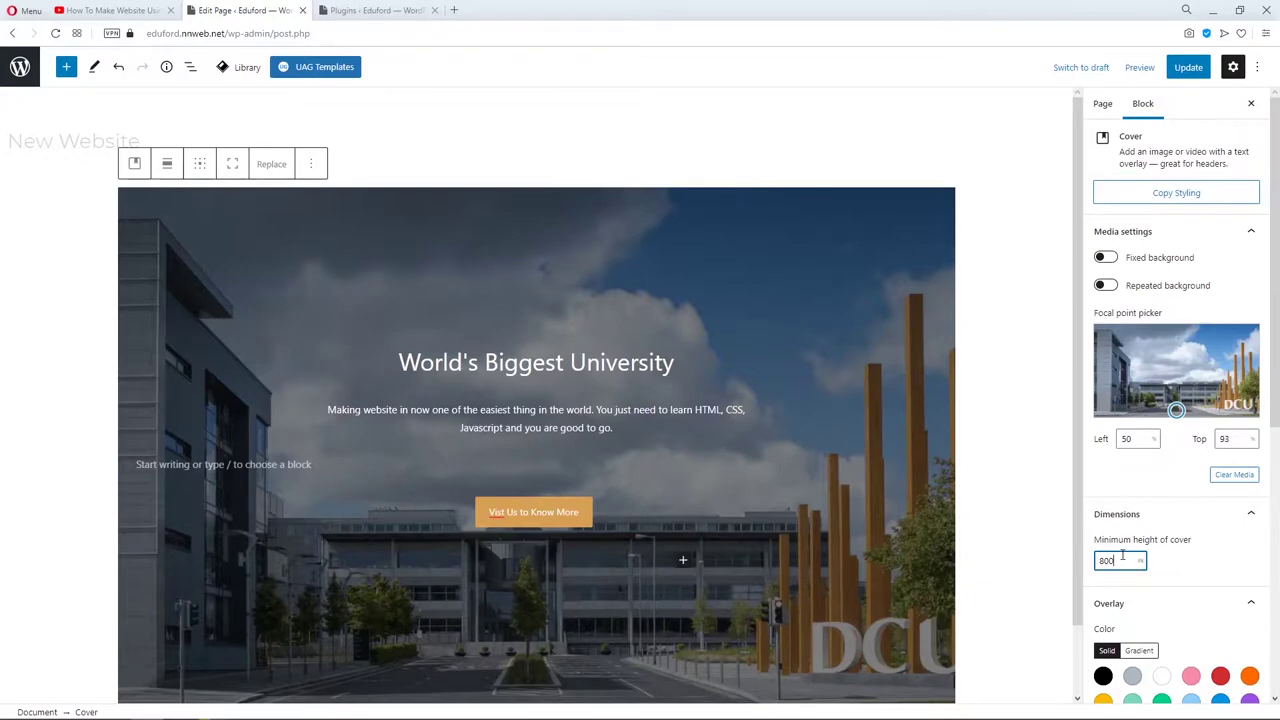
Remove the empty paragraph between the description and the button in the cover.
{"action": "left_click", "coordinate": [476, 458]}
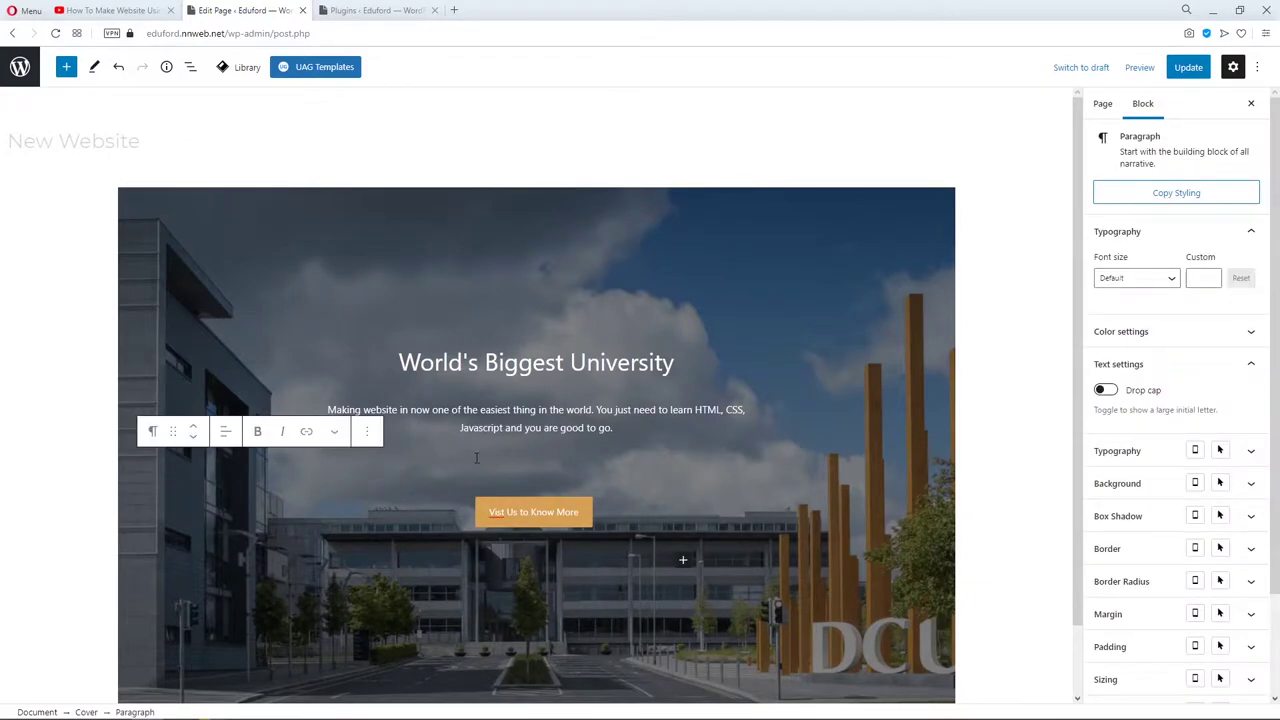
{"action": "left_click", "coordinate": [368, 432]}
{"action": "left_click", "coordinate": [390, 387]}
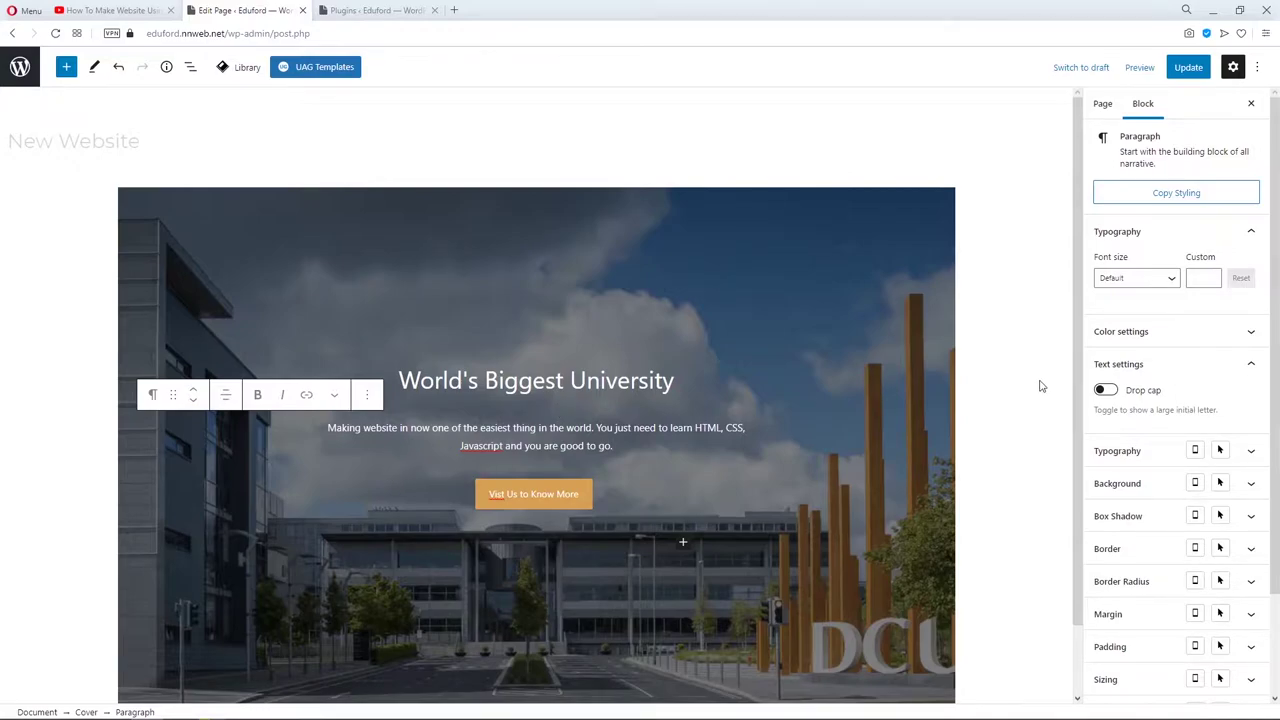
Update the New Website page and open its published version in a new browser tab.
{"action": "scroll", "coordinate": [1194, 430], "scroll_direction": "down", "scroll_amount": 1}
{"action": "scroll", "coordinate": [1194, 430], "scroll_direction": "up", "scroll_amount": 1}
{"action": "scroll", "coordinate": [1194, 430], "scroll_direction": "down", "scroll_amount": 1}
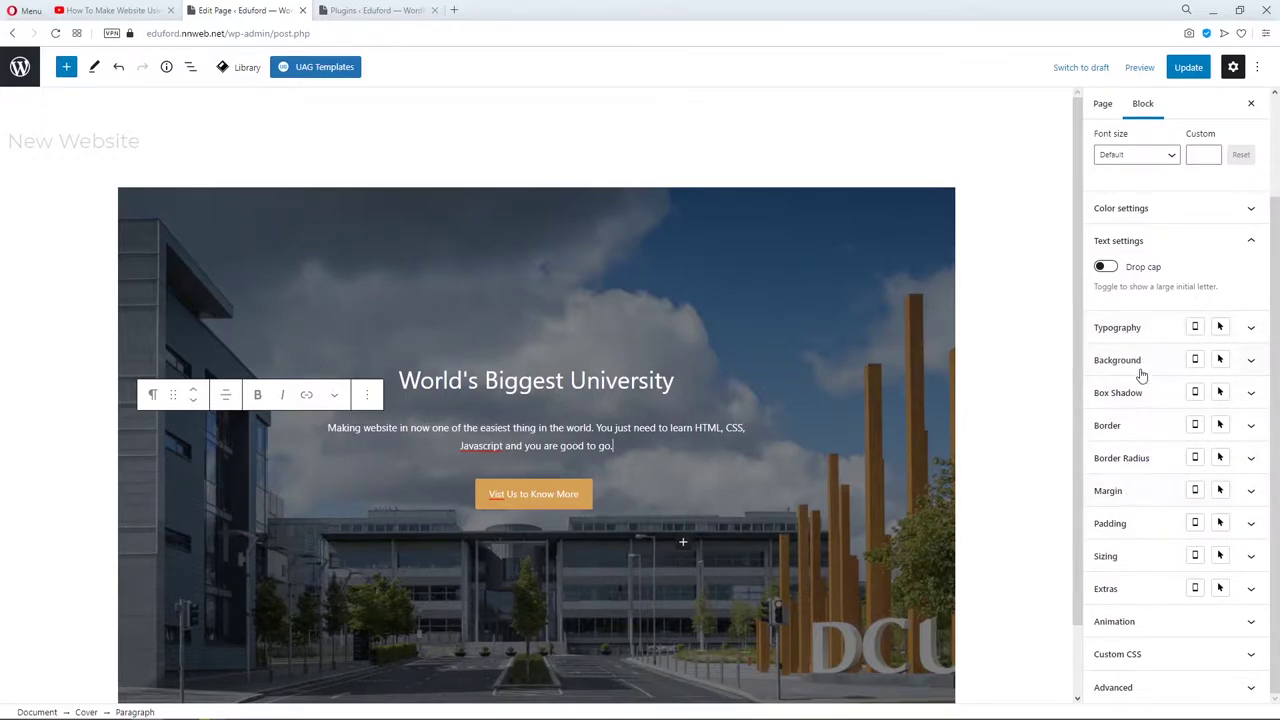
{"action": "left_click", "coordinate": [1192, 74]}
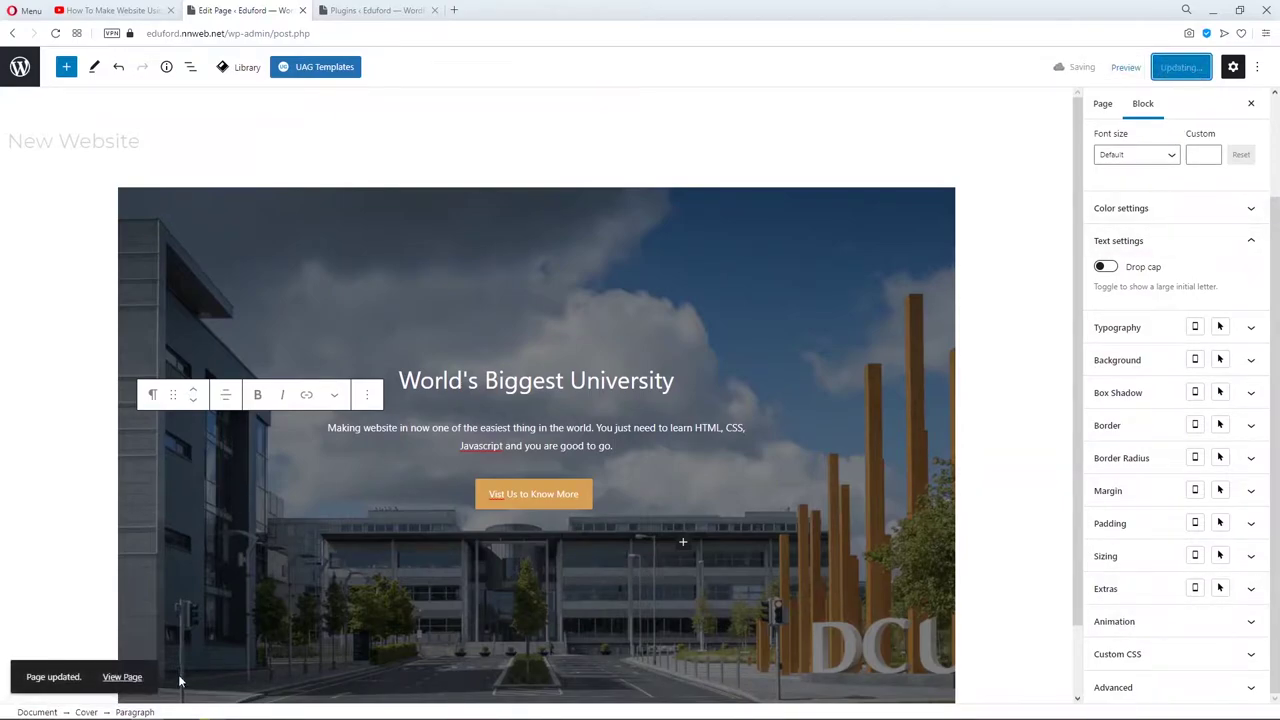
{"action": "right_click", "coordinate": [123, 681]}
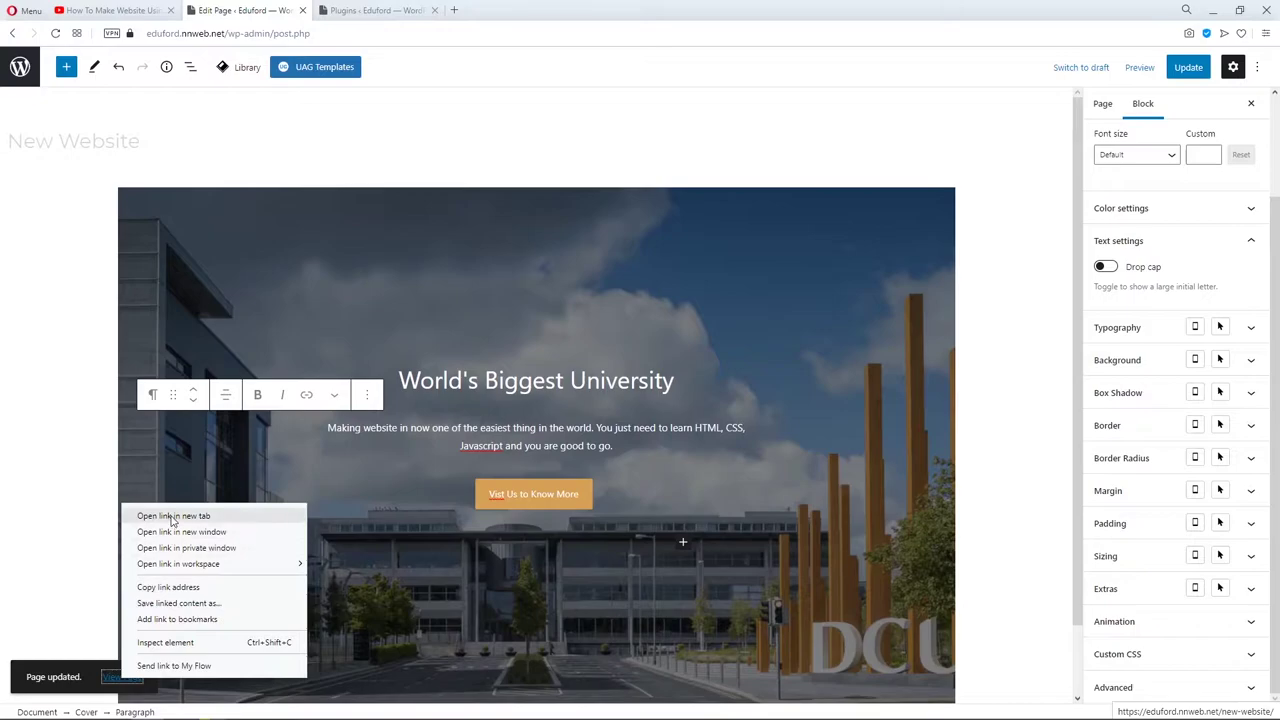
{"action": "left_click", "coordinate": [201, 514]}
{"action": "left_click", "coordinate": [375, 10]}
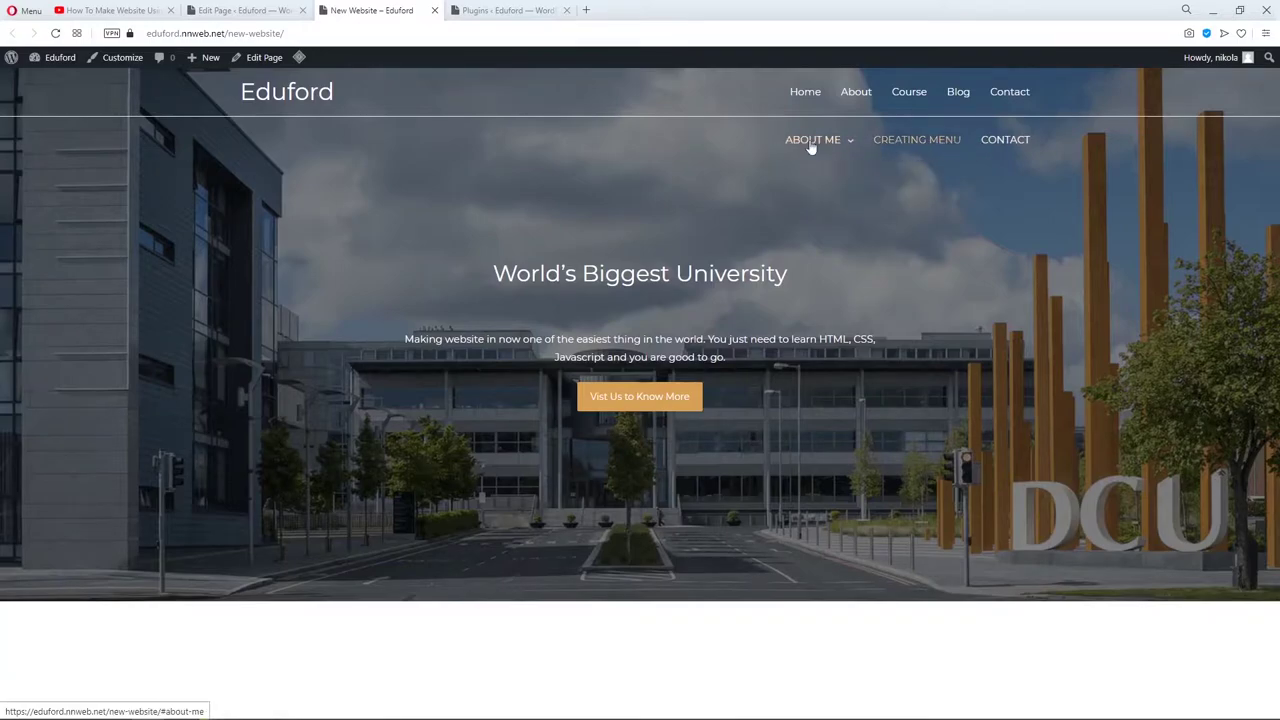
Remove the Primary Menu from the site header in the Customizer's Header Builder, publish the change and return to the page.
{"action": "left_click", "coordinate": [110, 61]}
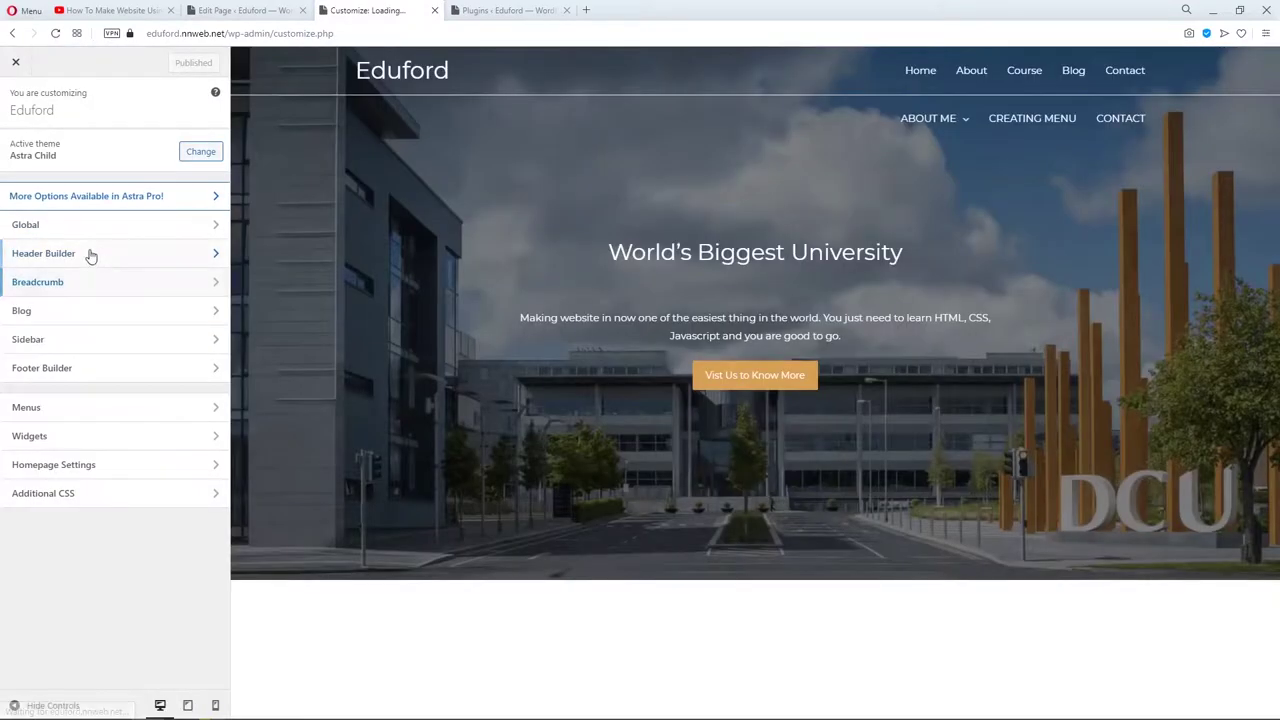
{"action": "left_click", "coordinate": [89, 254]}
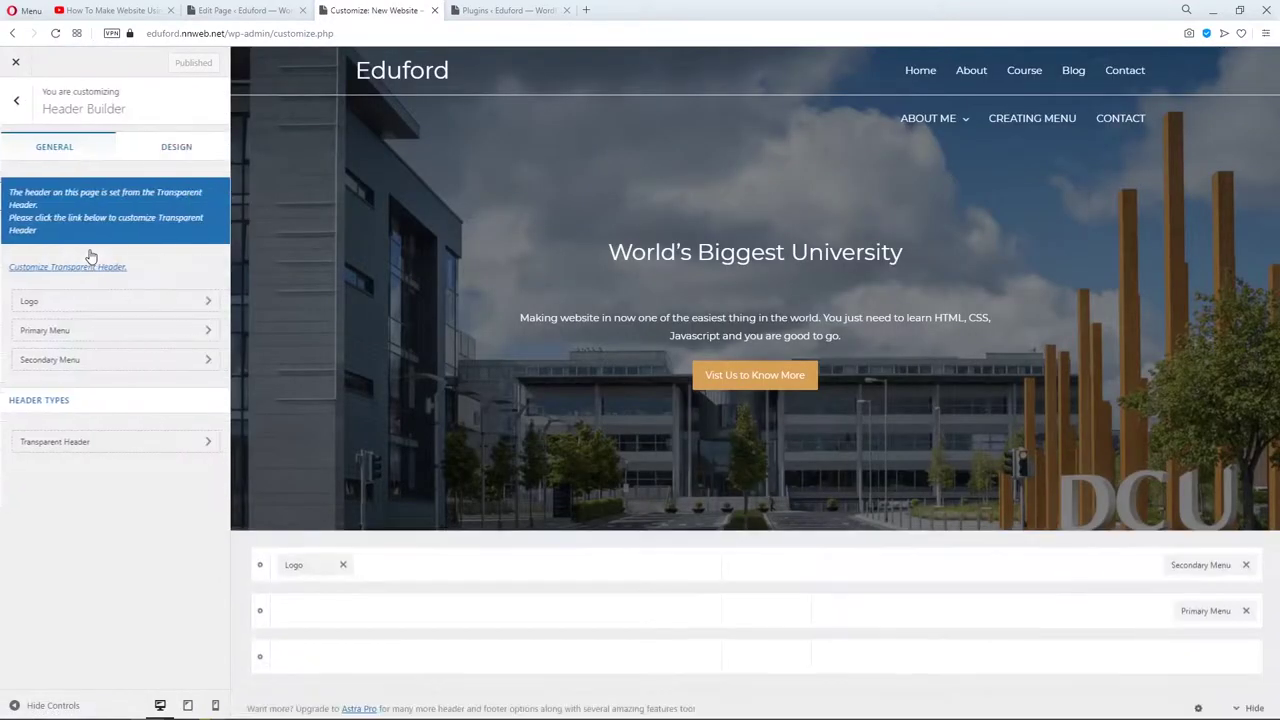
{"action": "left_click", "coordinate": [1246, 609]}
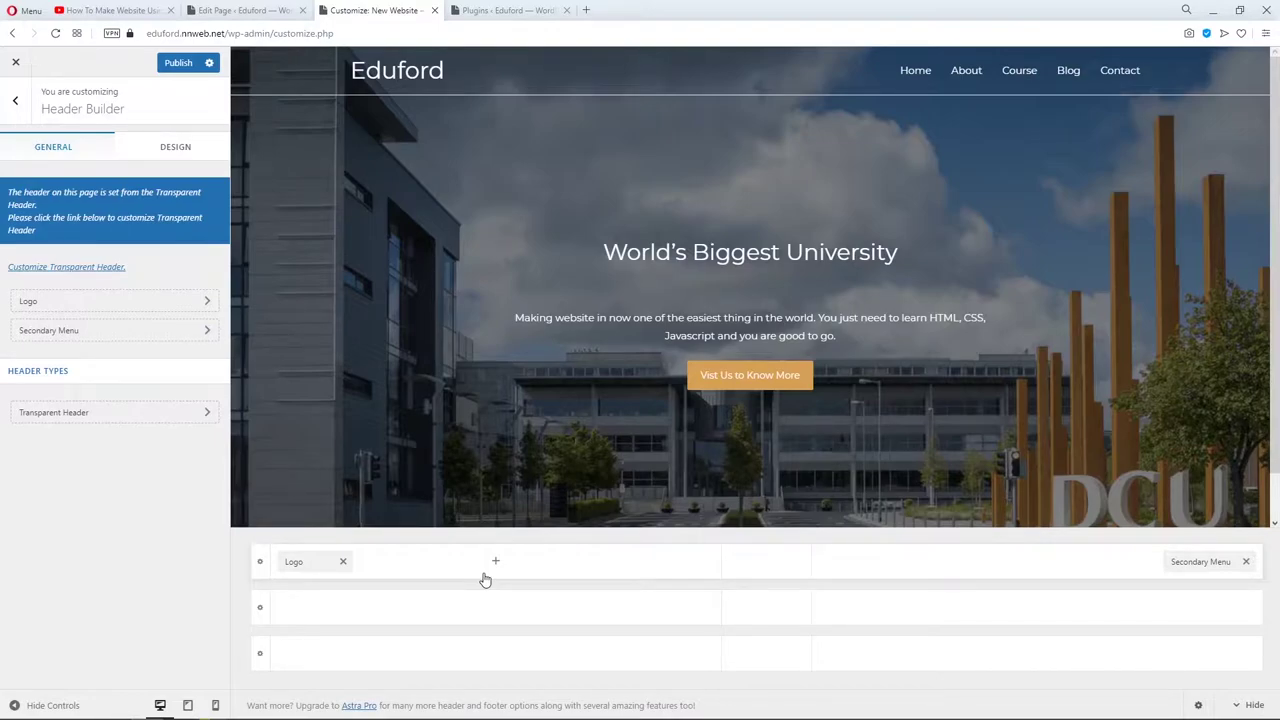
{"action": "left_click", "coordinate": [175, 66]}
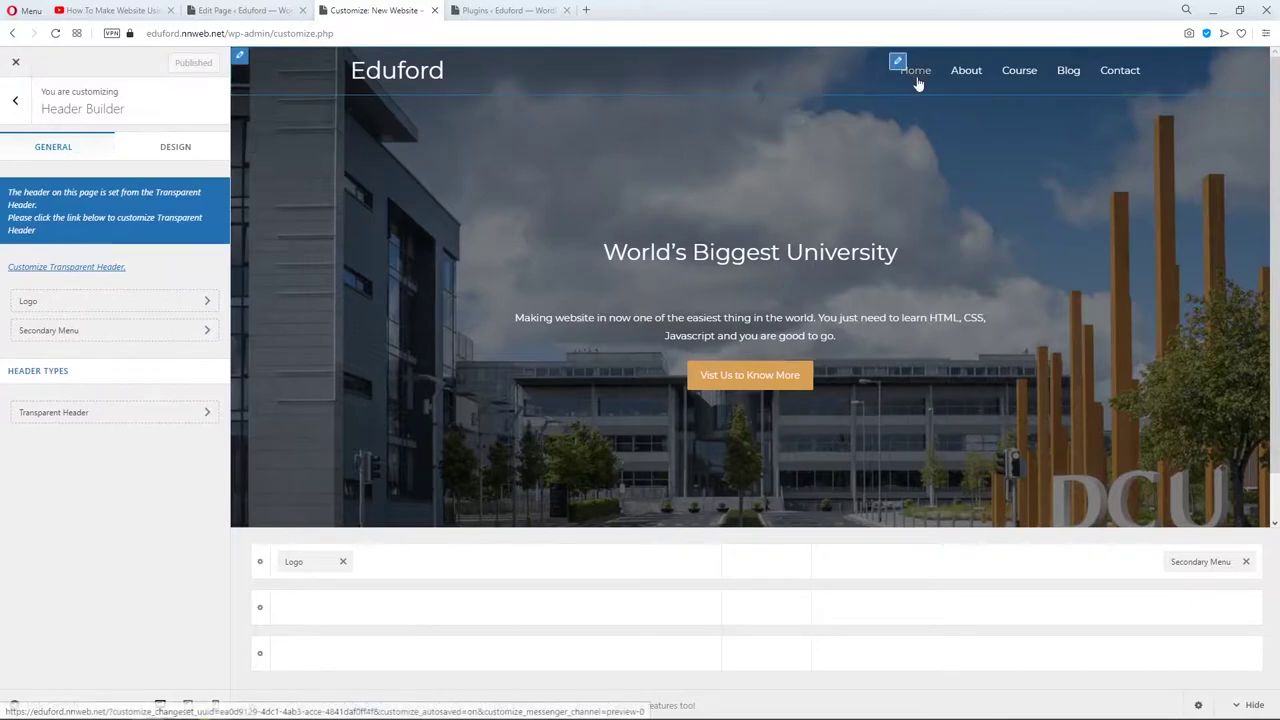
{"action": "left_click", "coordinate": [15, 66]}
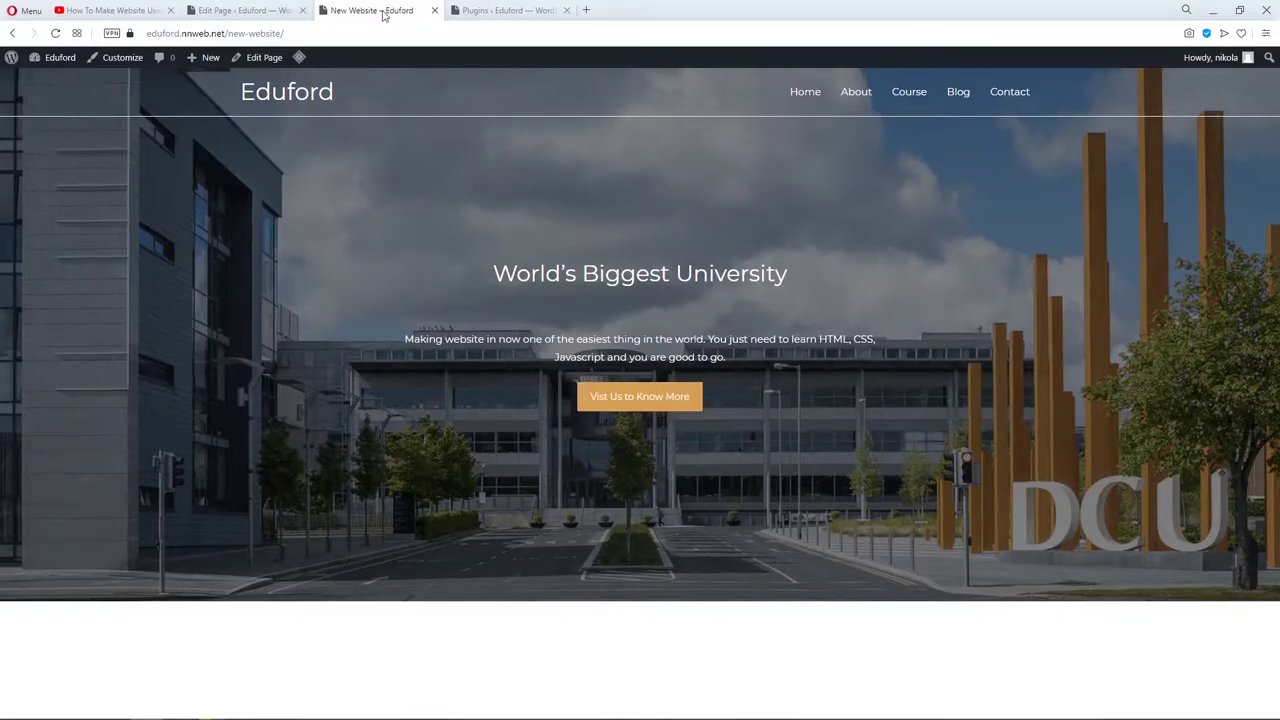
Load the original Eduford home page at eduford.nnweb.net in the browser tab showing the plugins list.
{"action": "left_click", "coordinate": [277, 10]}
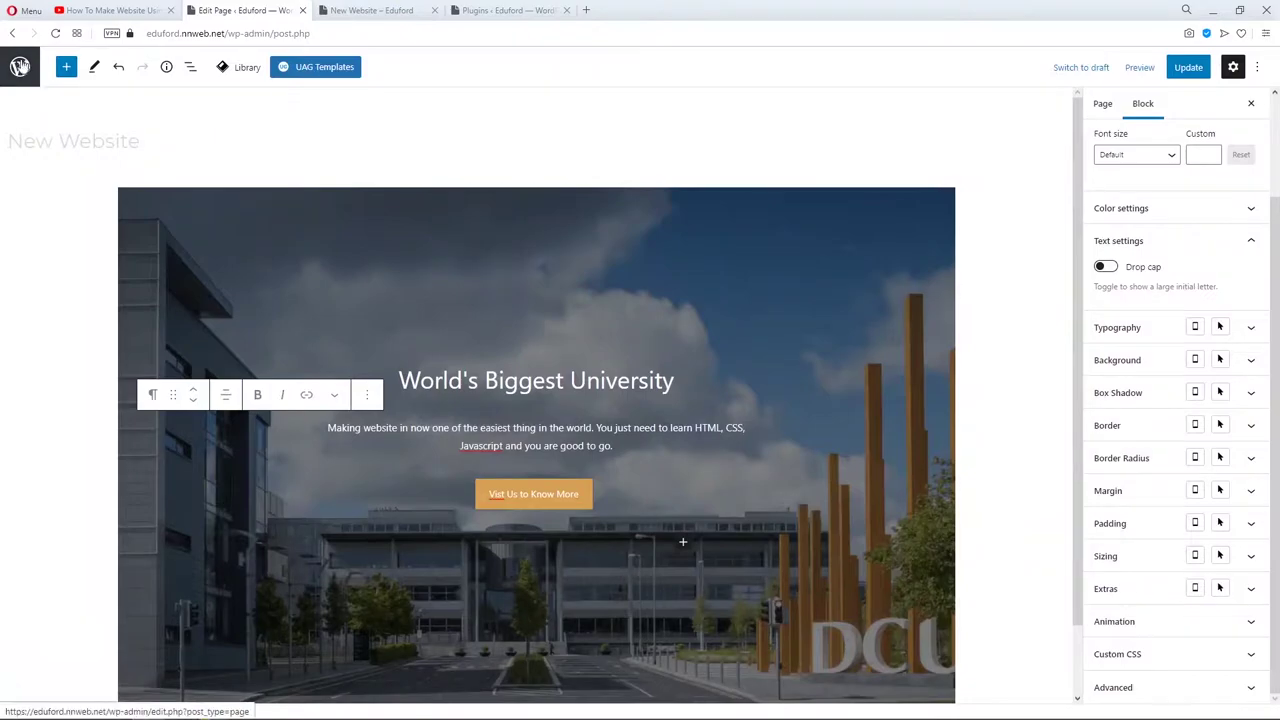
{"action": "left_click", "coordinate": [370, 10]}
{"action": "left_click", "coordinate": [288, 34]}
{"action": "key", "text": "ctrl+c"}
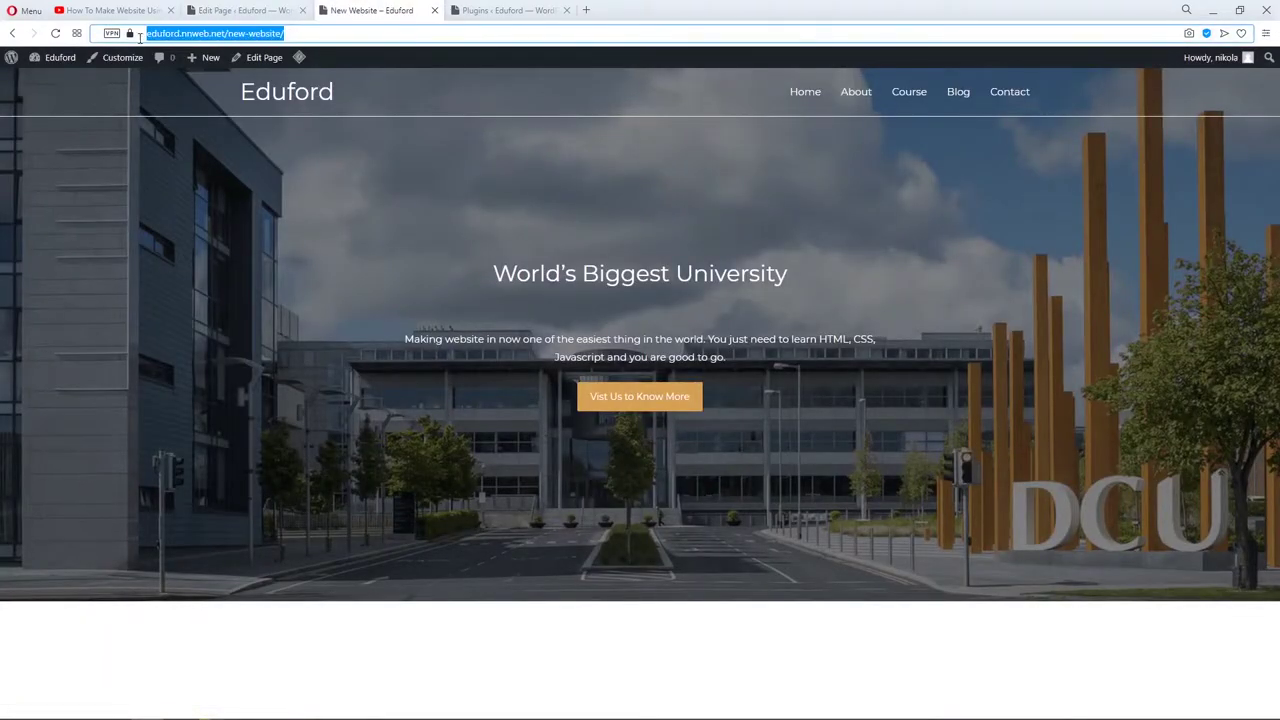
{"action": "left_click", "coordinate": [534, 12]}
{"action": "key", "text": "ctrl+v"}
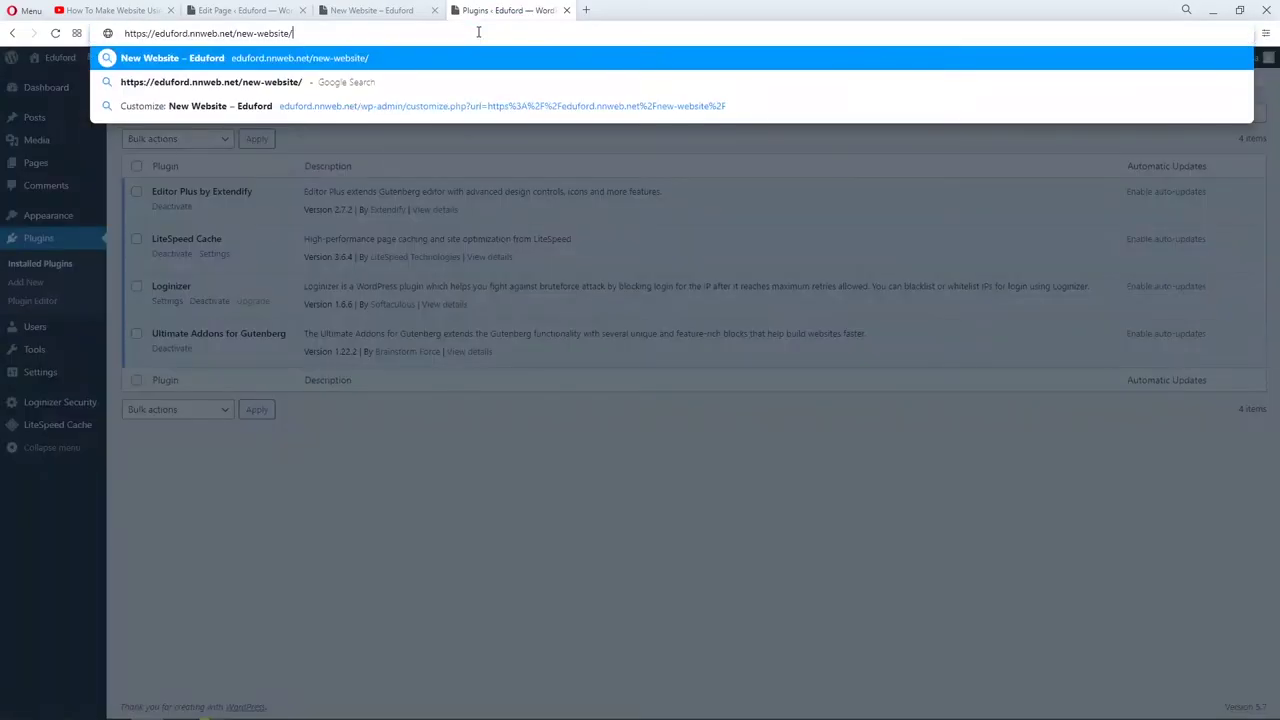
{"action": "left_click_drag", "start_coordinate": [236, 33], "coordinate": [357, 40]}
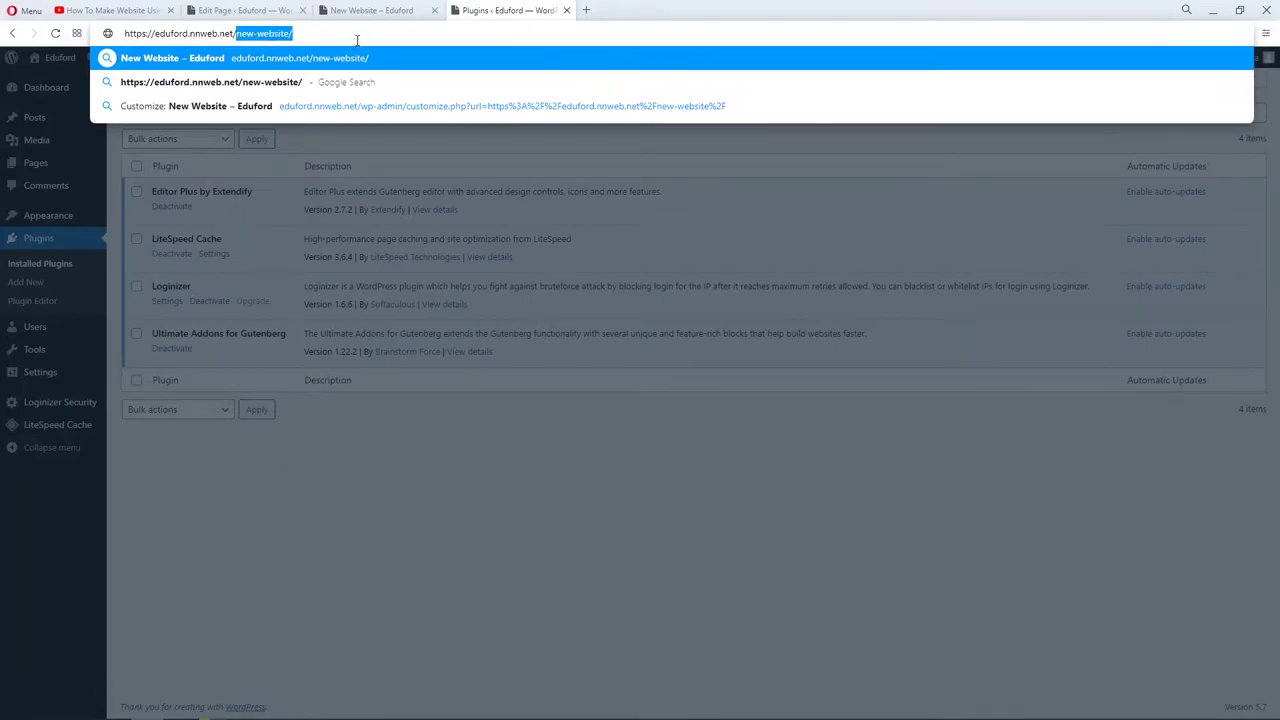
{"action": "key", "text": "BackSpace"}
{"action": "key", "text": "Return"}
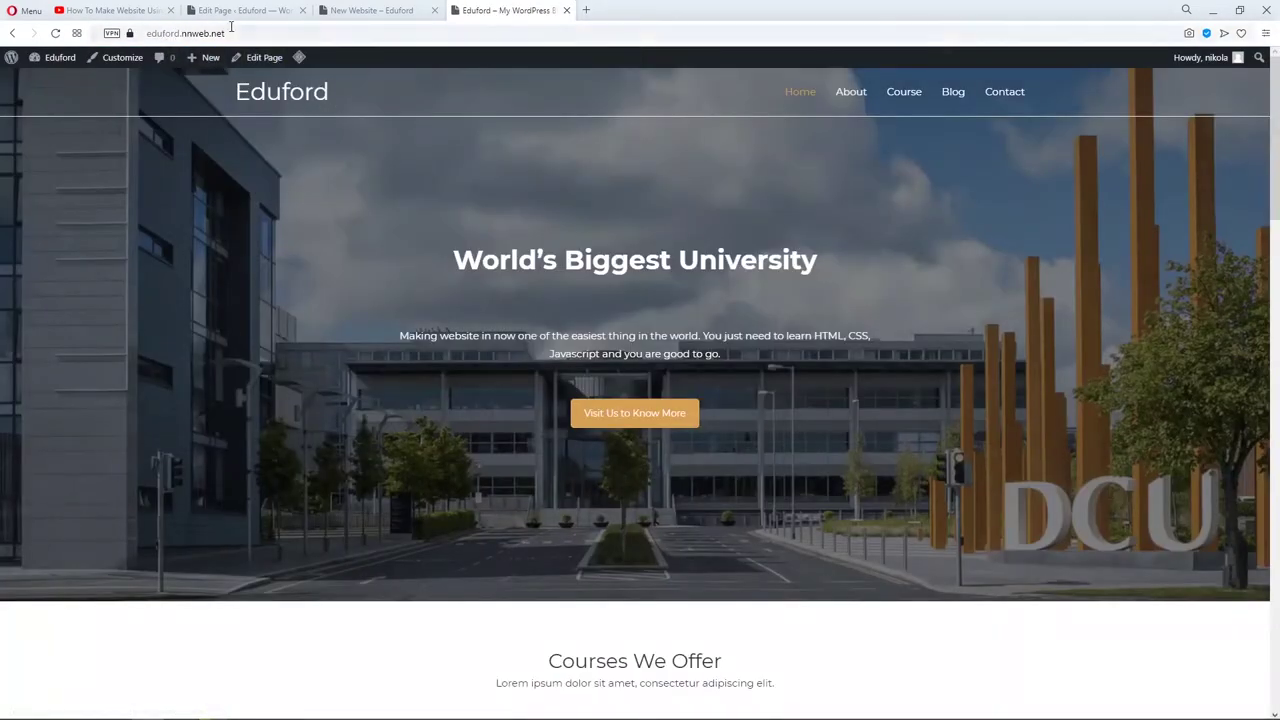
Compare the hero section of the New Website page with the one on the original Eduford home page.
{"action": "left_click", "coordinate": [370, 14]}
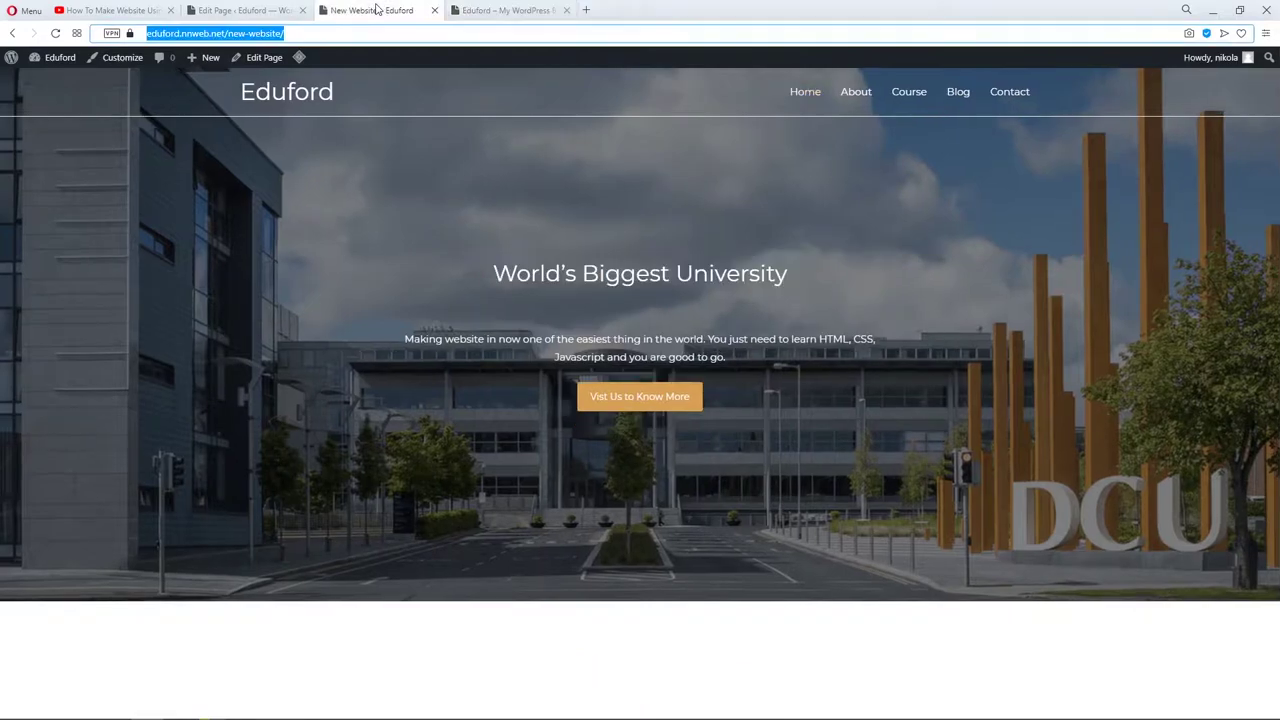
{"action": "left_click", "coordinate": [470, 10]}
{"action": "left_click", "coordinate": [365, 12]}
{"action": "left_click", "coordinate": [510, 12]}
{"action": "left_click", "coordinate": [377, 14]}
{"action": "left_click", "coordinate": [500, 14]}
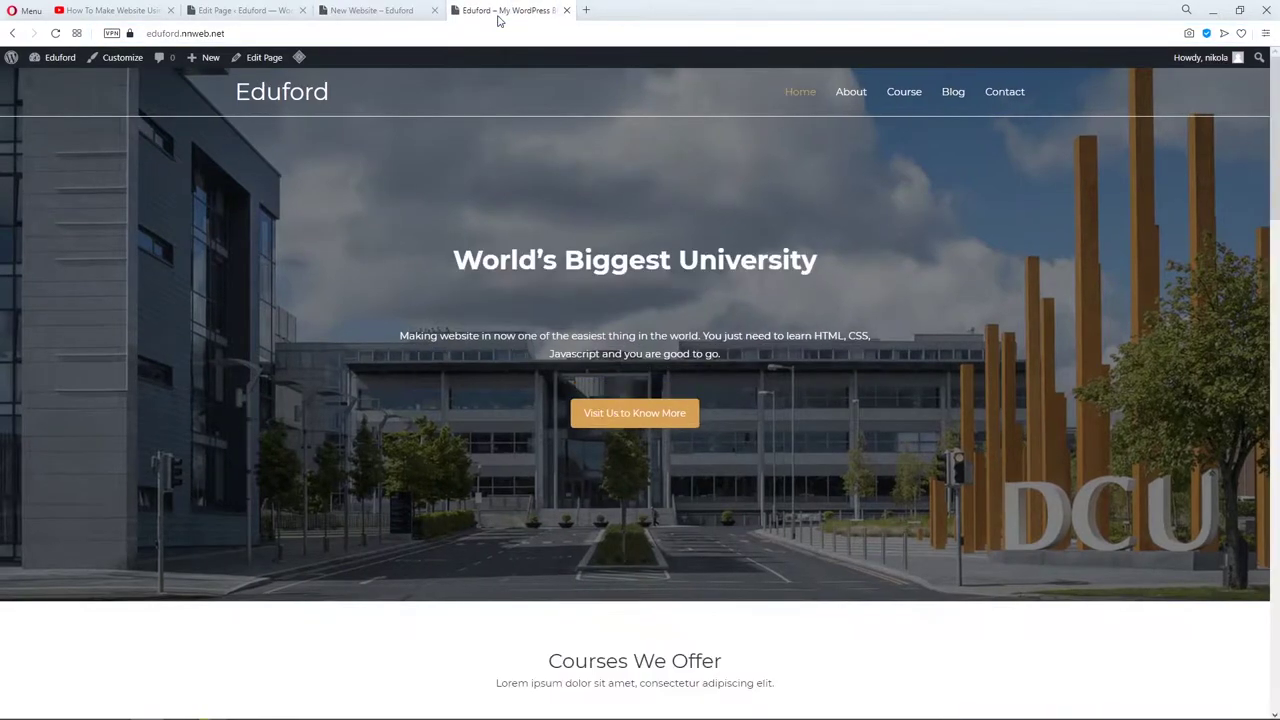
{"action": "left_click", "coordinate": [365, 14]}
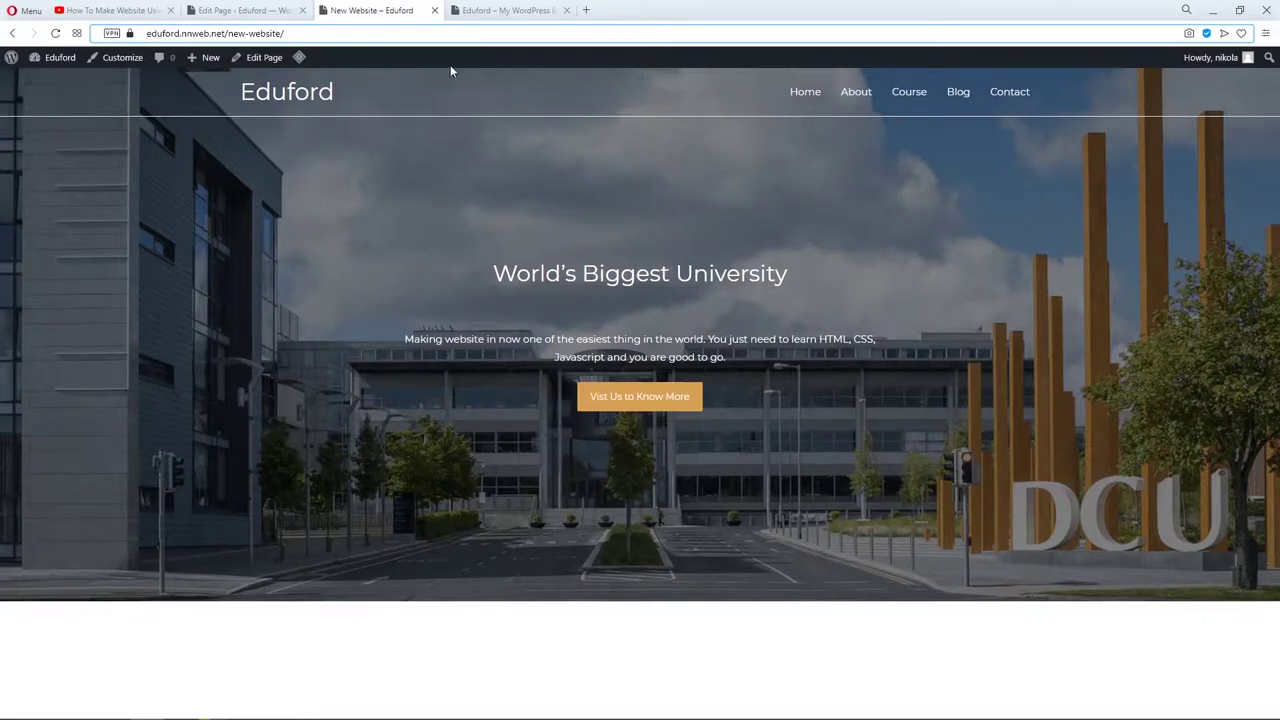
Check the original home page's hero section again, return to the New Website page editor and close the published page's browser tab.
{"action": "left_click", "coordinate": [500, 14]}
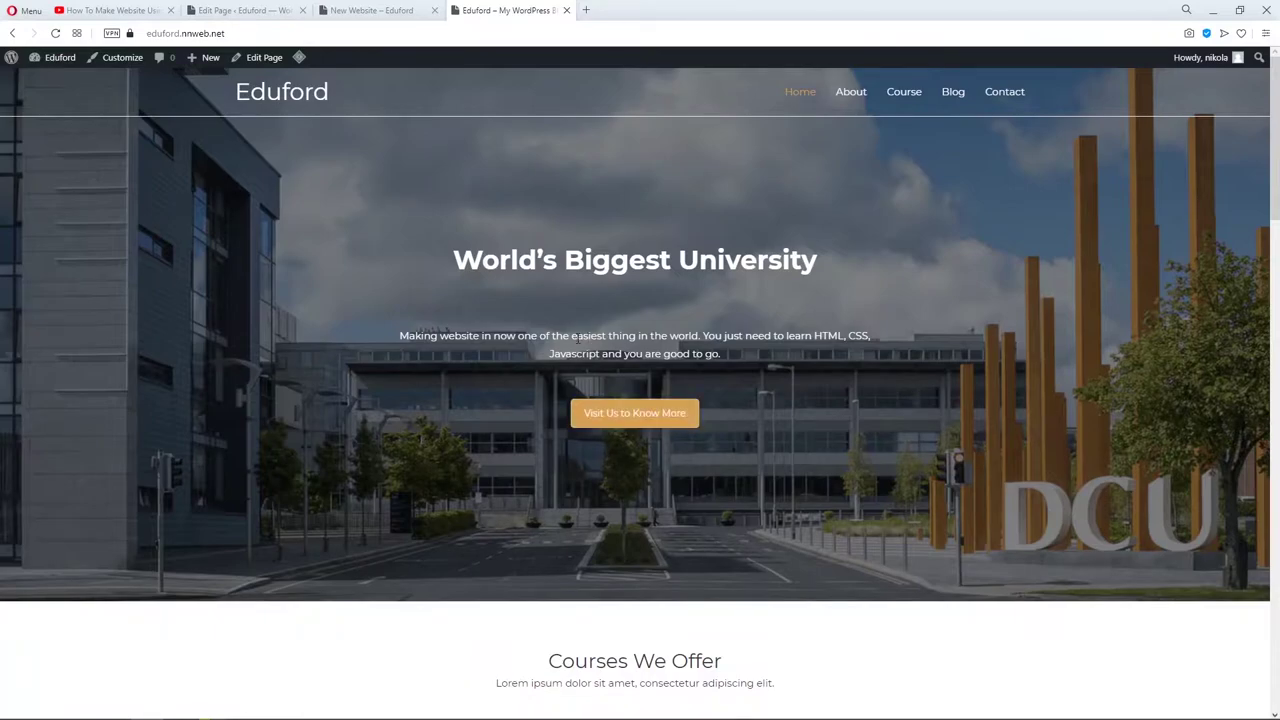
{"action": "left_click", "coordinate": [388, 13]}
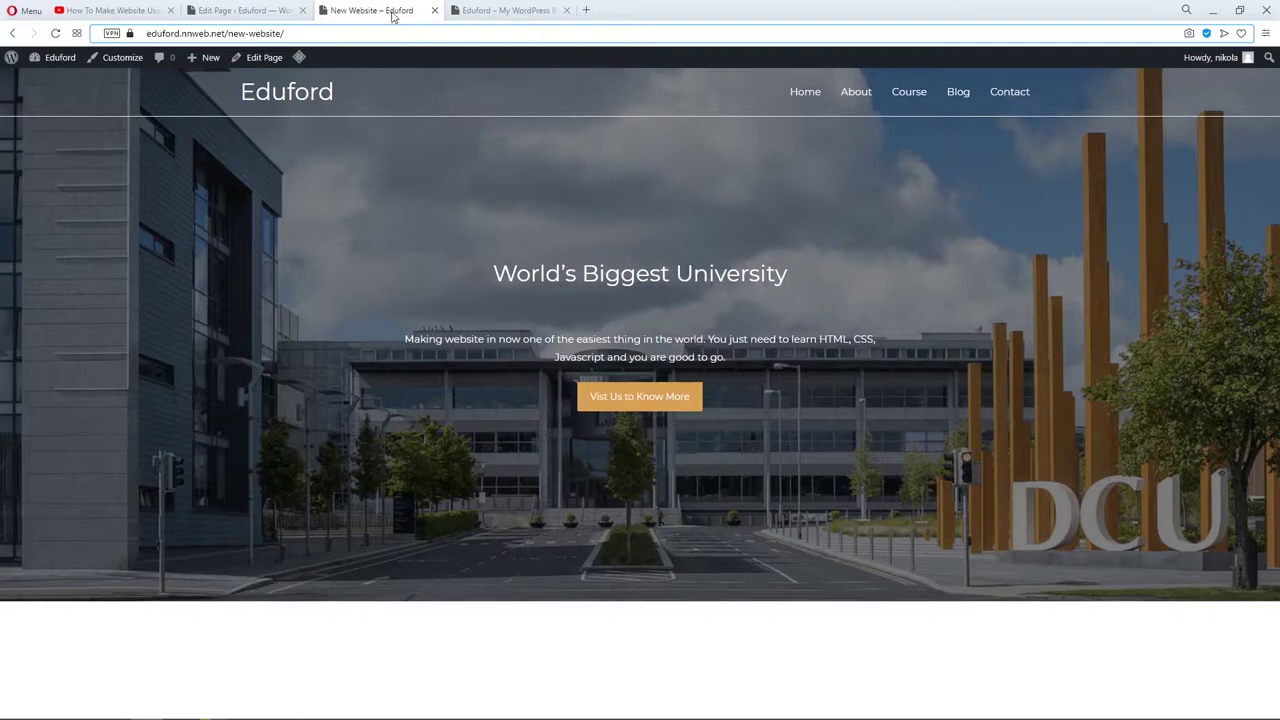
{"action": "left_click", "coordinate": [262, 58]}
{"action": "left_click", "coordinate": [271, 12]}
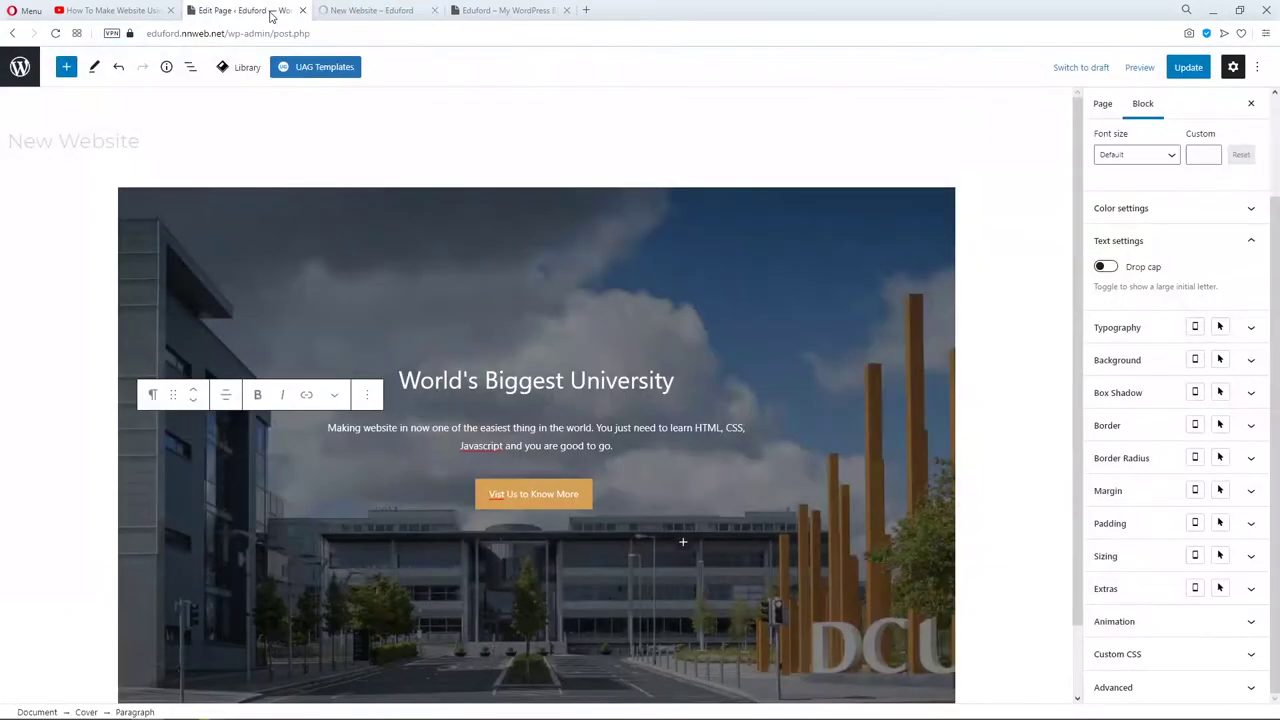
{"action": "middle_click", "coordinate": [378, 20]}
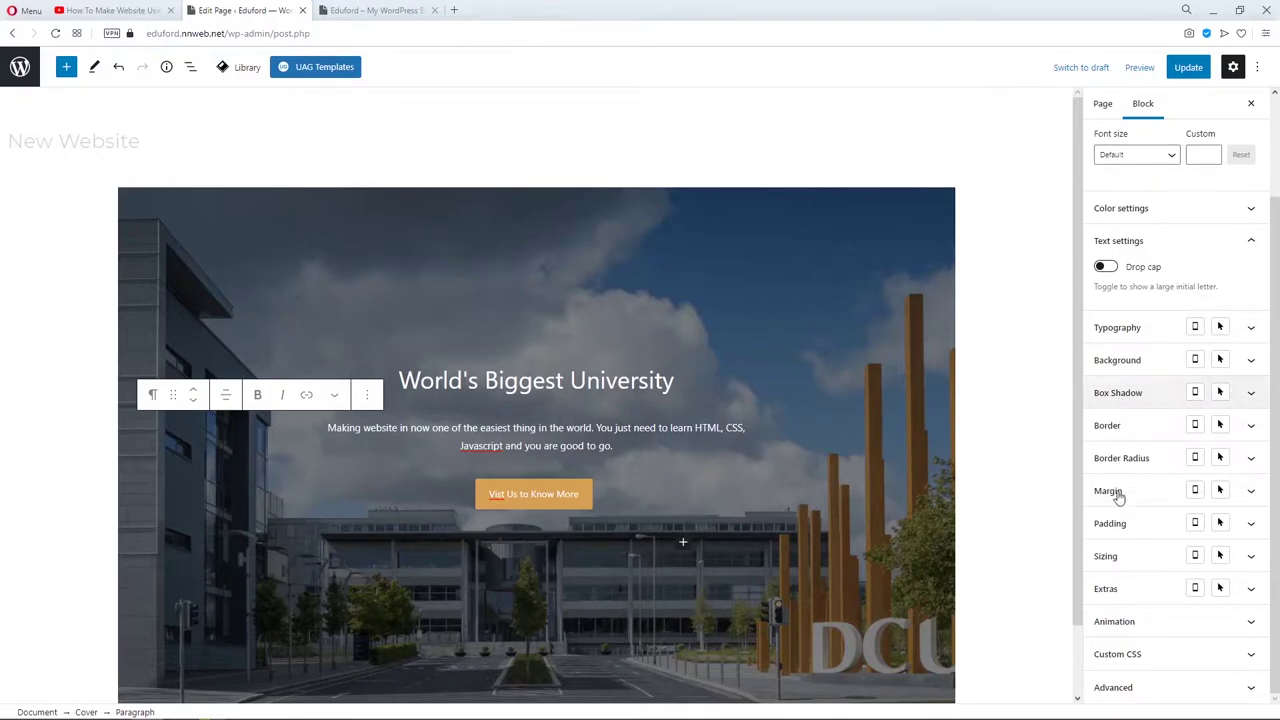
Add the CSS class home-page to the "World's Biggest University" paragraph, keeping its existing class, and update the page.
{"action": "left_click", "coordinate": [630, 380]}
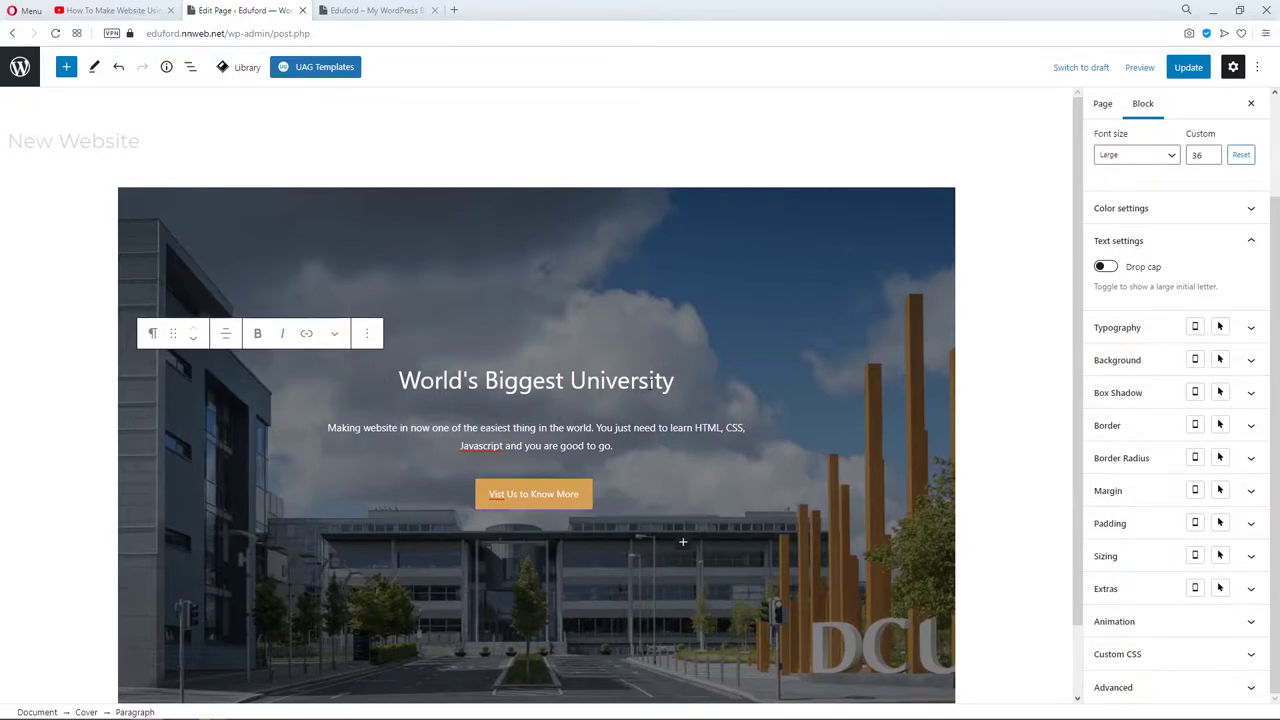
{"action": "left_click", "coordinate": [1162, 655]}
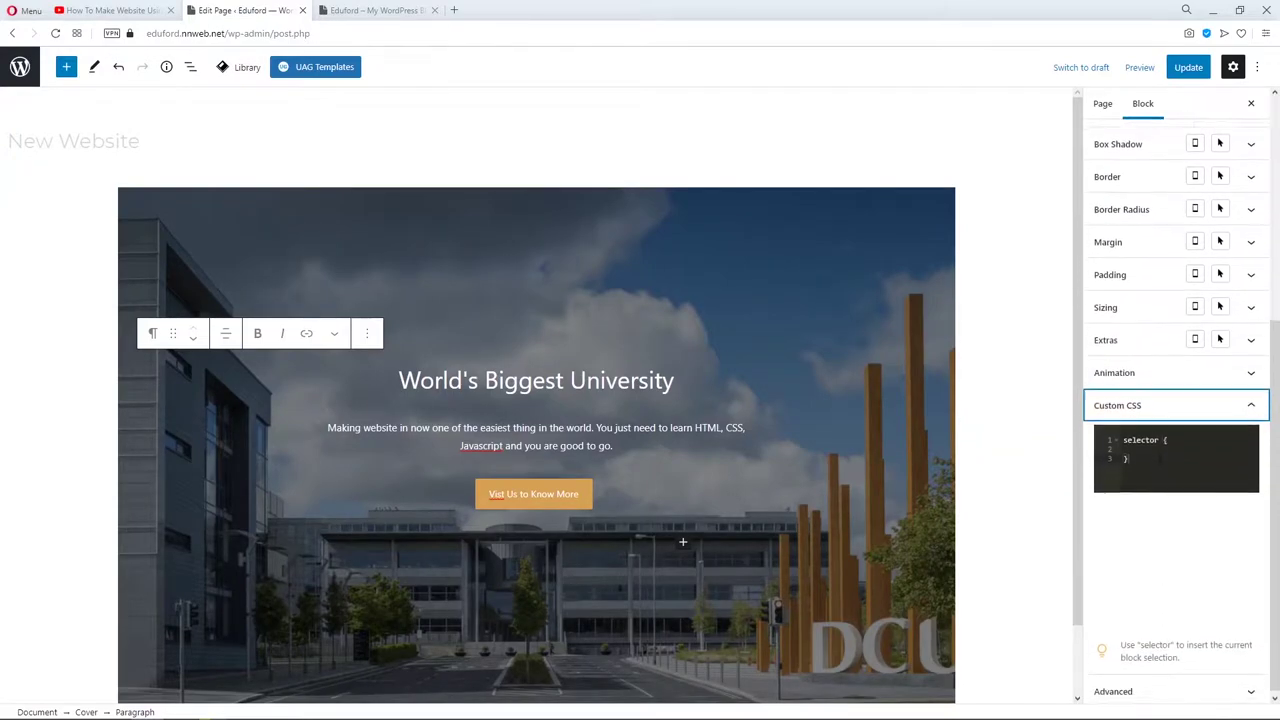
{"action": "left_click", "coordinate": [1157, 684]}
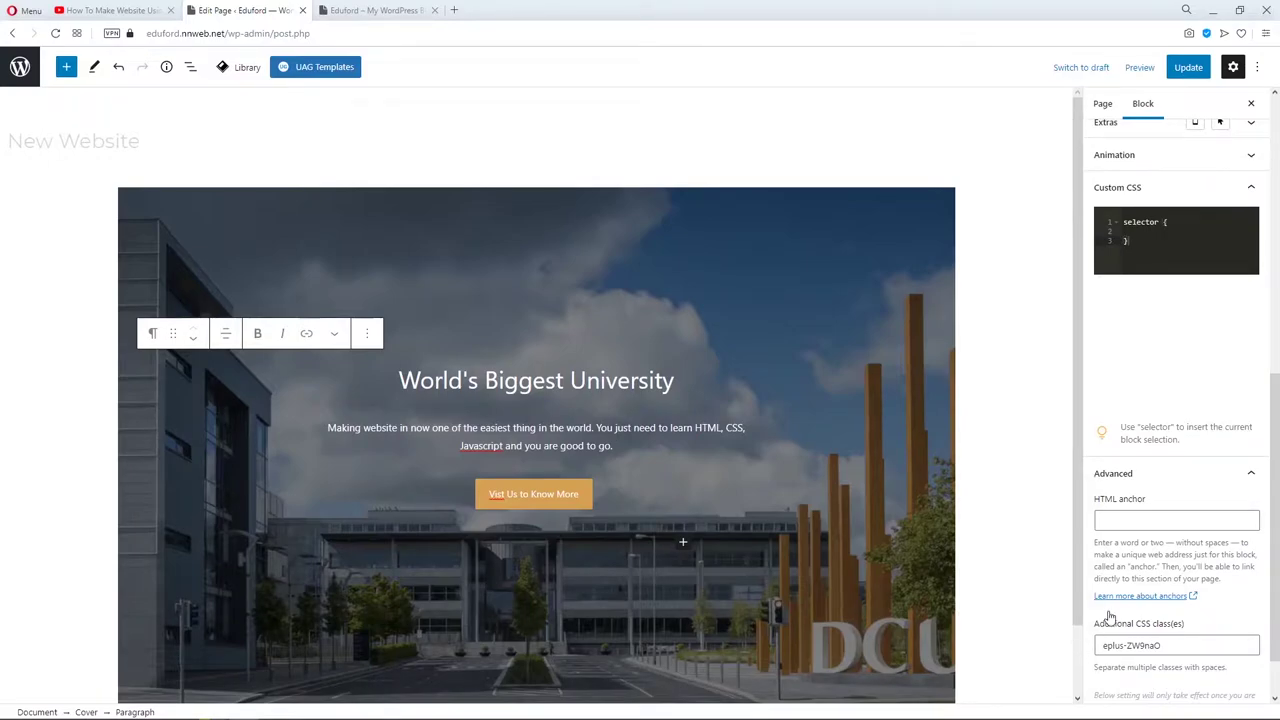
{"action": "left_click", "coordinate": [1122, 521]}
{"action": "scroll", "coordinate": [1139, 528], "scroll_direction": "down", "scroll_amount": 1}
{"action": "left_click", "coordinate": [1183, 578]}
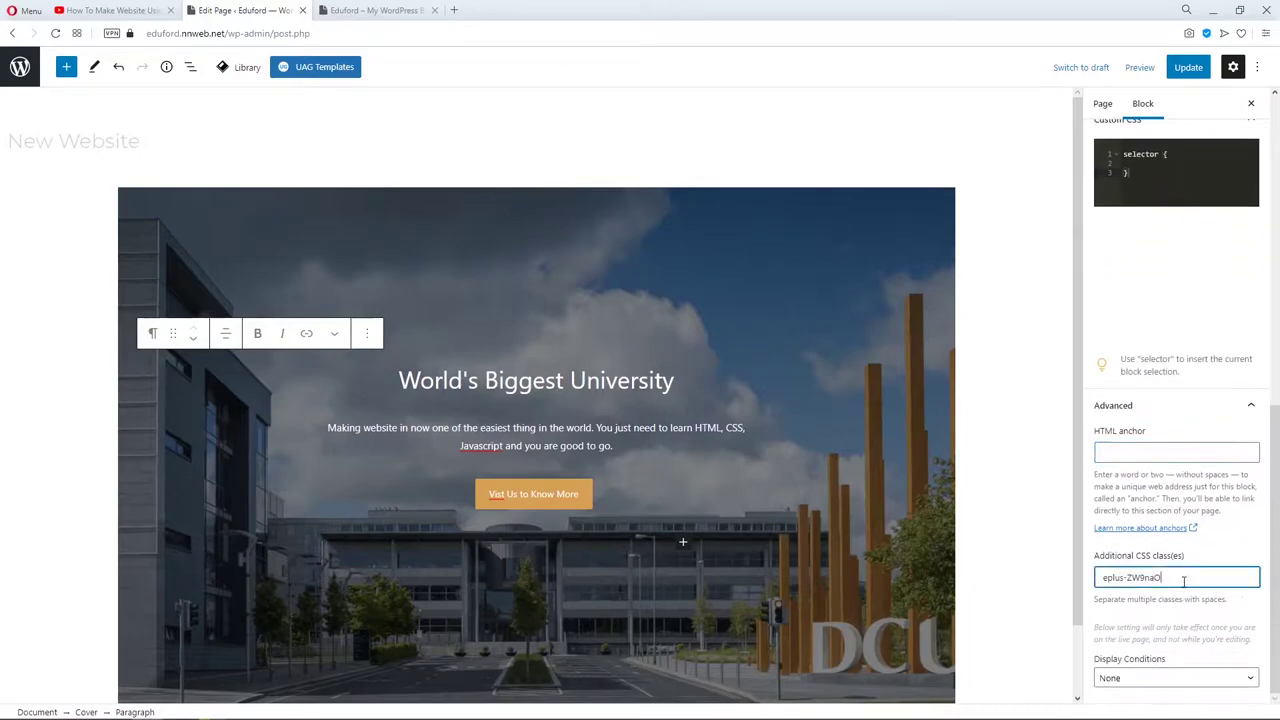
{"action": "left_click", "coordinate": [1103, 579]}
{"action": "type", "text": "home-page"}
{"action": "left_click_drag", "start_coordinate": [1146, 578], "coordinate": [1098, 580]}
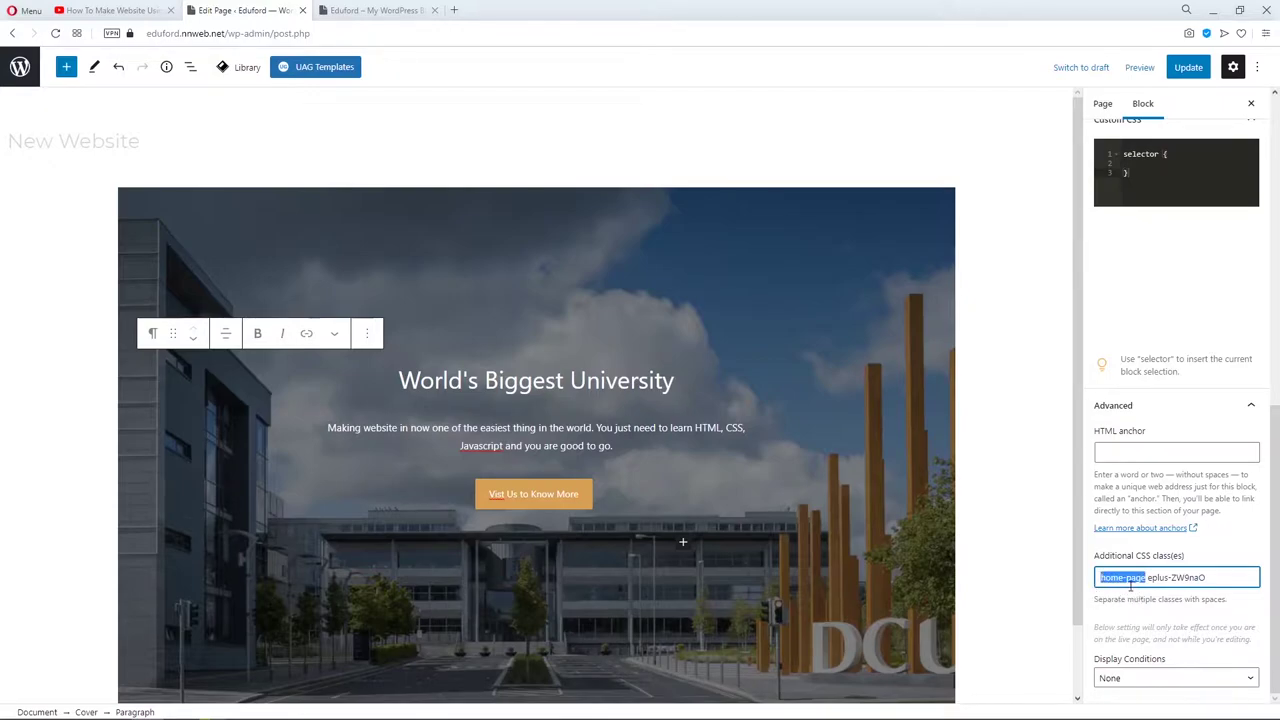
{"action": "left_click", "coordinate": [1190, 67]}
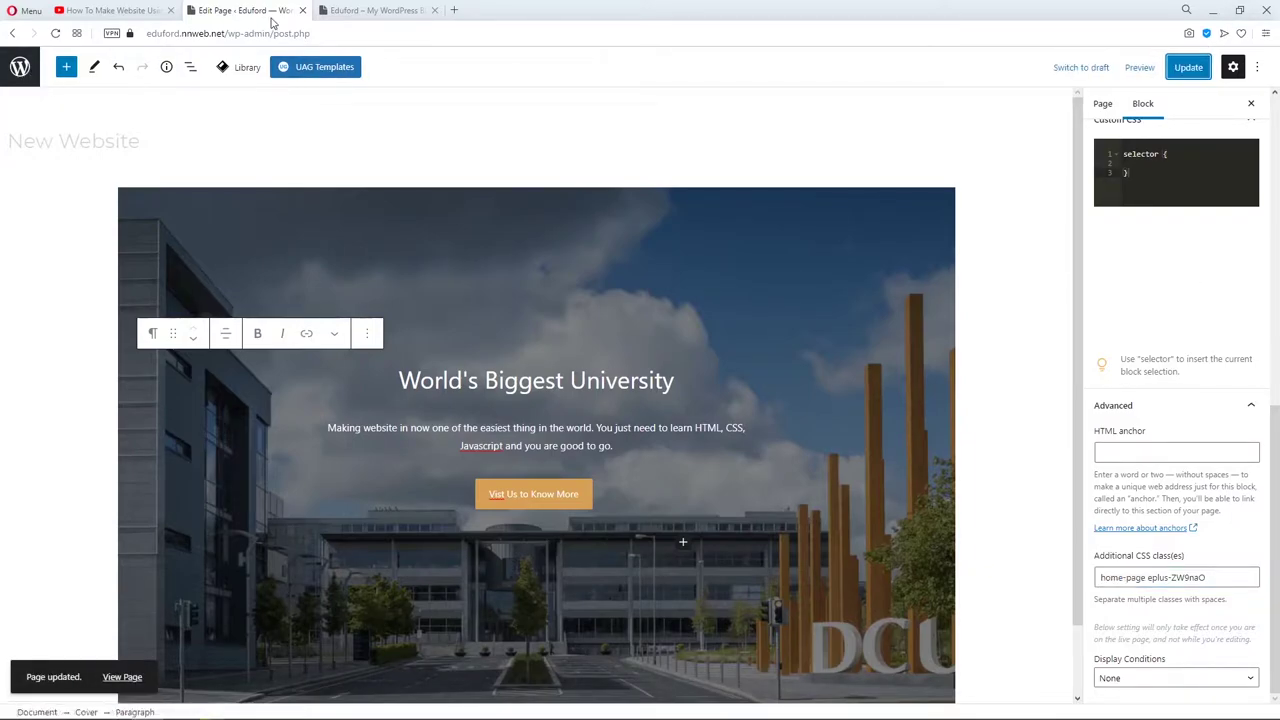
Open the Customizer for the original Eduford home page in a new browser tab and show its Additional CSS.
{"action": "left_click", "coordinate": [375, 10]}
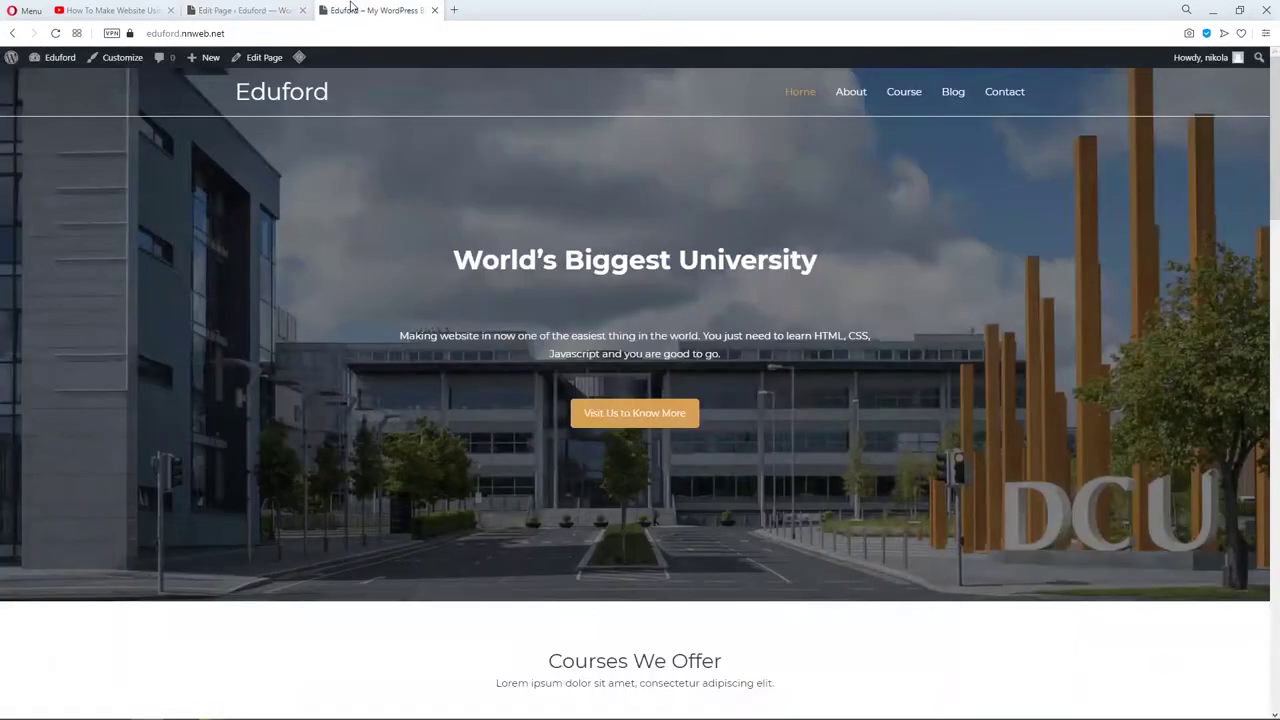
{"action": "middle_click", "coordinate": [110, 60]}
{"action": "left_click_drag", "start_coordinate": [505, 10], "coordinate": [391, 17]}
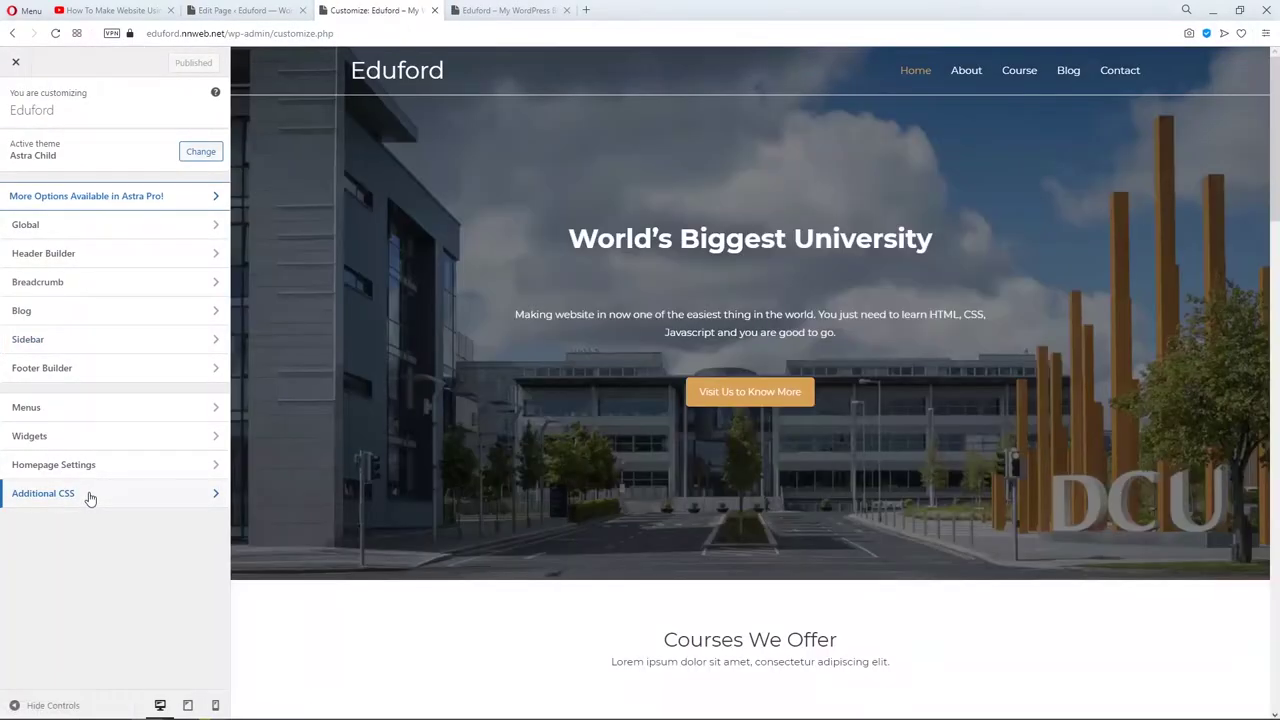
{"action": "left_click", "coordinate": [89, 491]}
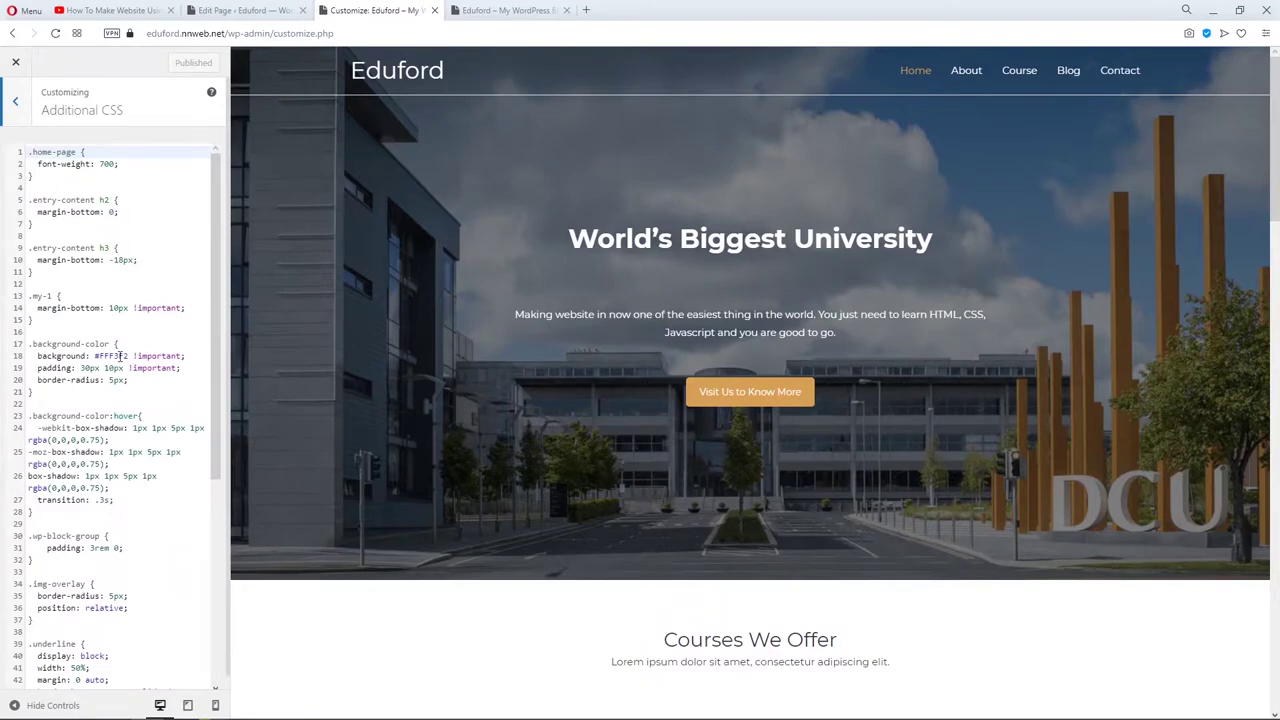
Examine the class rules in the site's Additional CSS, from .home-page through .heading-font.
{"action": "scroll", "coordinate": [109, 426], "scroll_direction": "down", "scroll_amount": 5}
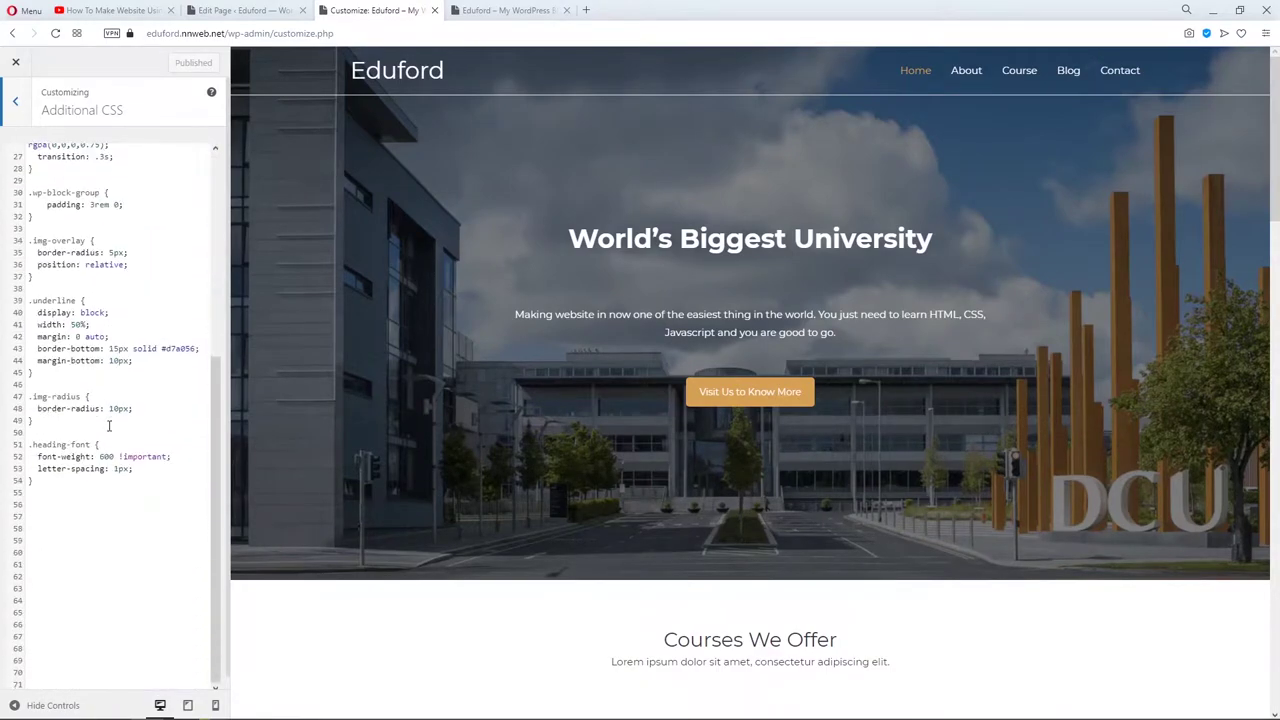
{"action": "scroll", "coordinate": [118, 493], "scroll_direction": "up", "scroll_amount": 4}
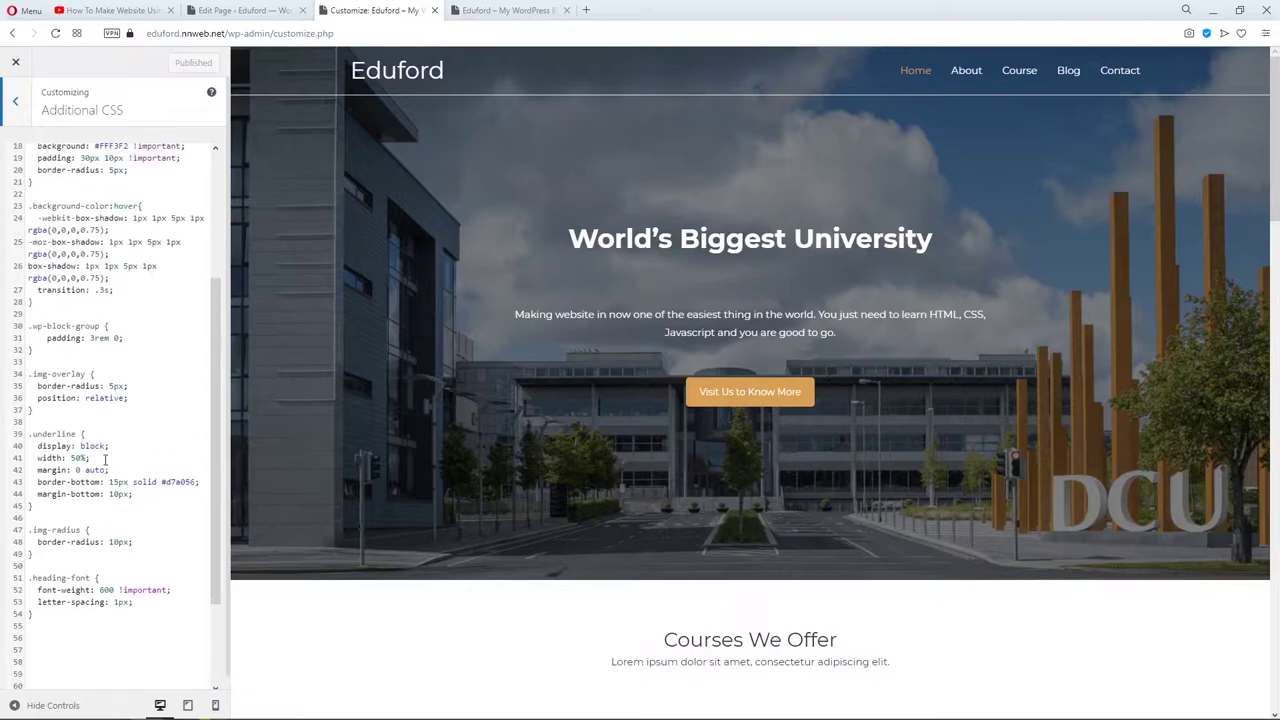
{"action": "scroll", "coordinate": [106, 460], "scroll_direction": "up", "scroll_amount": 2}
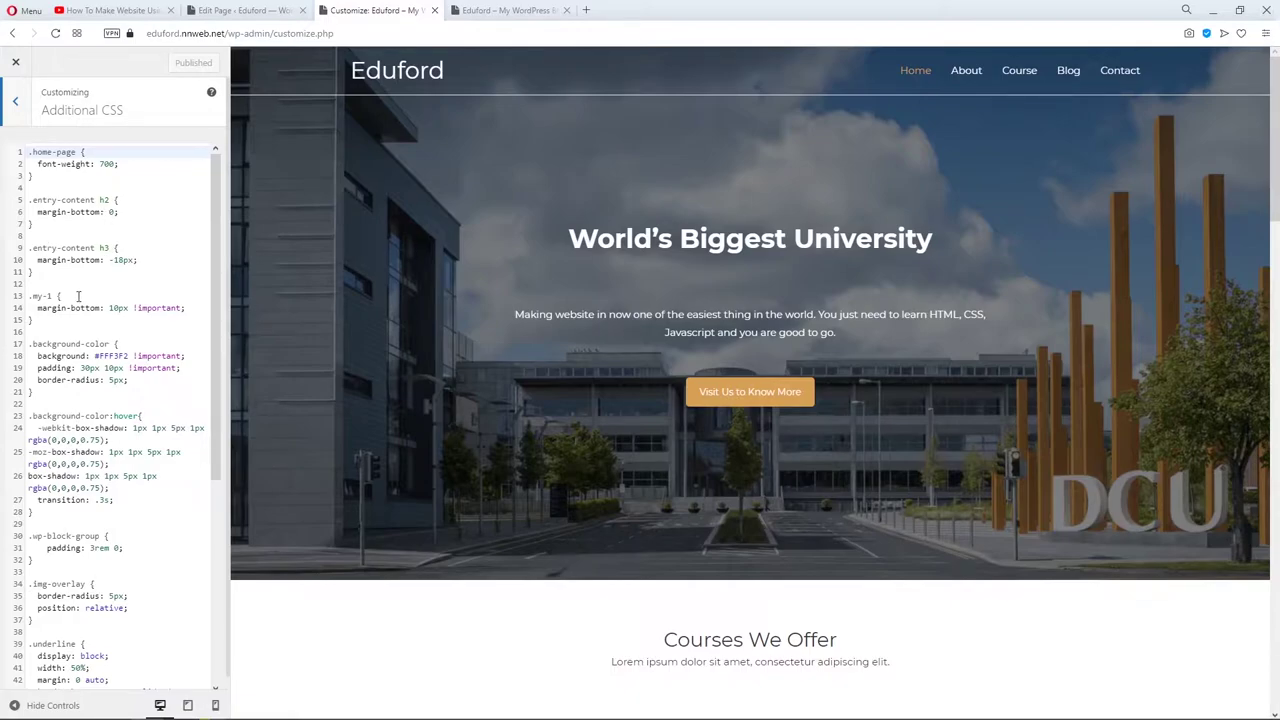
{"action": "scroll", "coordinate": [106, 298], "scroll_direction": "down", "scroll_amount": 3}
{"action": "scroll", "coordinate": [106, 298], "scroll_direction": "down", "scroll_amount": 3}
{"action": "scroll", "coordinate": [106, 298], "scroll_direction": "up", "scroll_amount": 6}
{"action": "scroll", "coordinate": [97, 348], "scroll_direction": "down", "scroll_amount": 3}
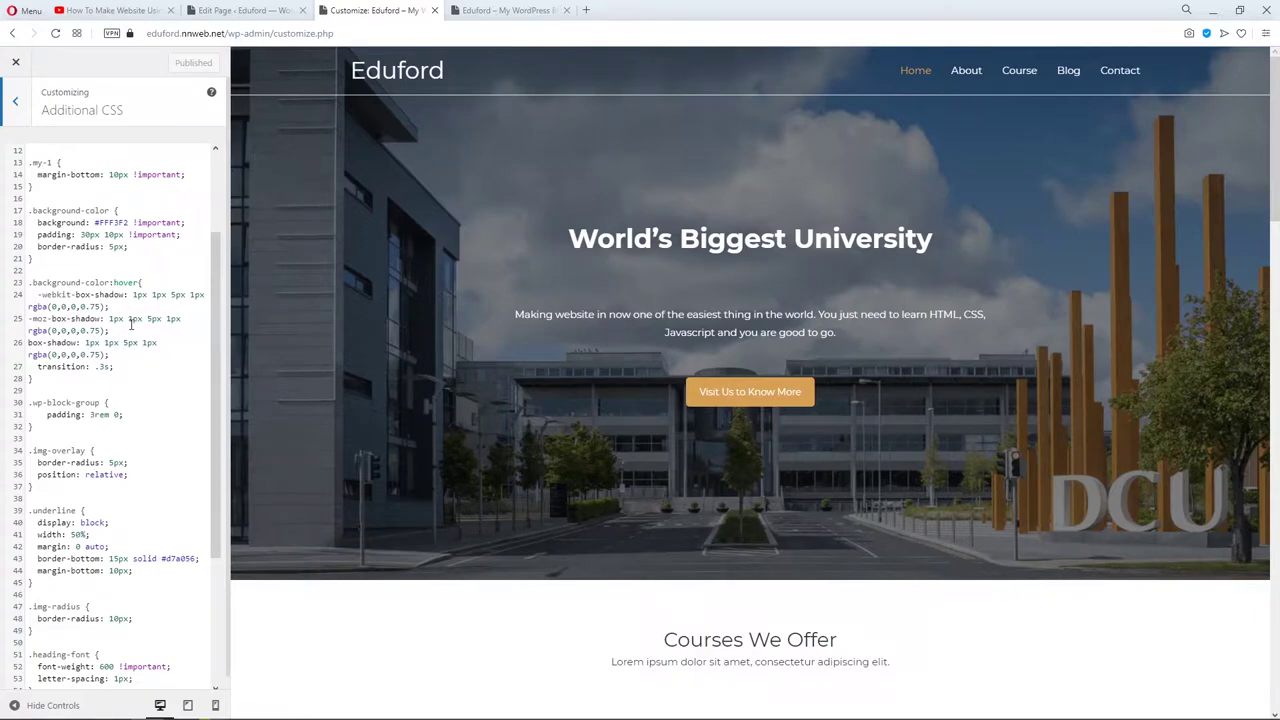
{"action": "scroll", "coordinate": [125, 340], "scroll_direction": "down", "scroll_amount": 3}
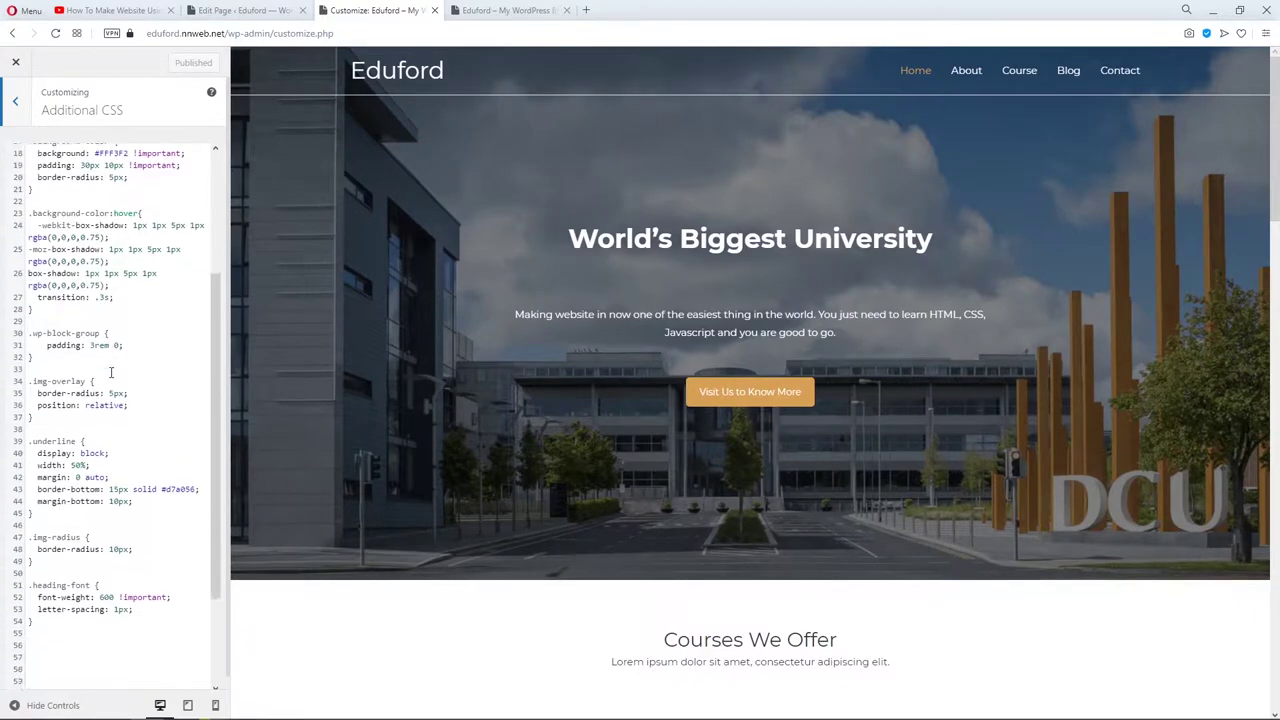
{"action": "scroll", "coordinate": [112, 365], "scroll_direction": "up", "scroll_amount": 5}
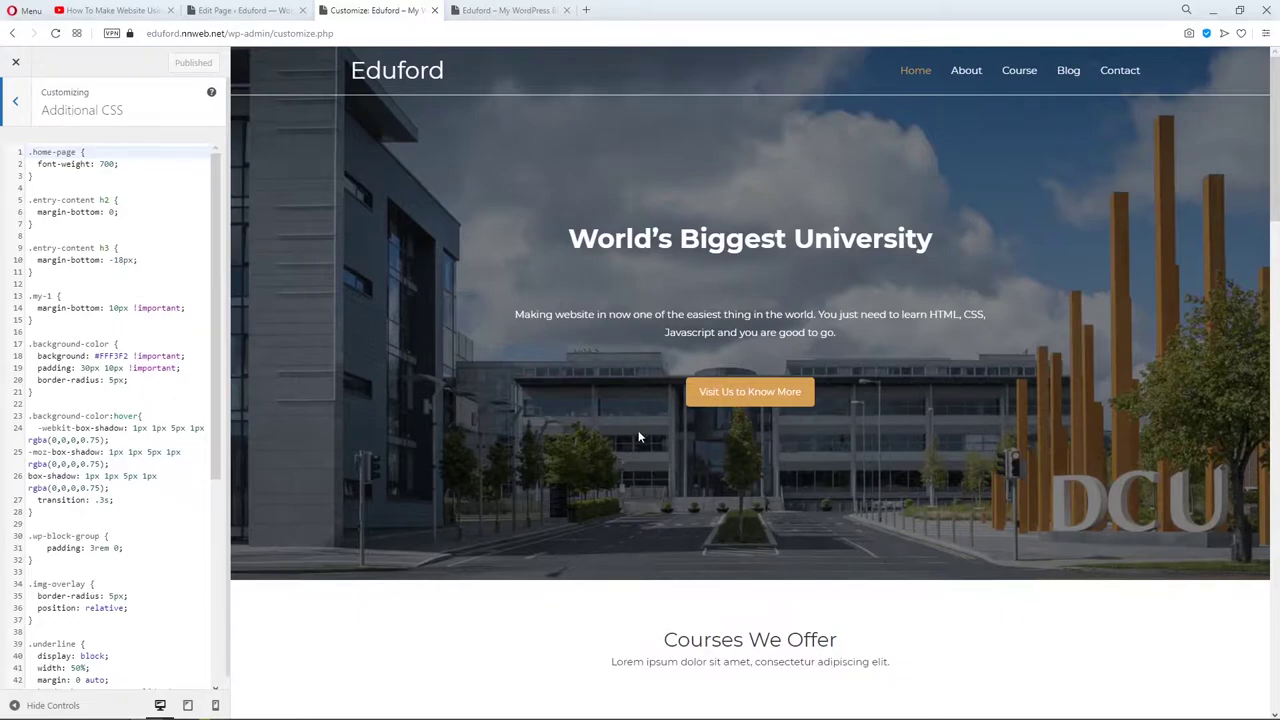
{"action": "scroll", "coordinate": [637, 430], "scroll_direction": "down", "scroll_amount": 2}
{"action": "scroll", "coordinate": [637, 430], "scroll_direction": "up", "scroll_amount": 2}
Look at the original home page's Courses We Offer section and compare it with the area below the hero in the page editor.
{"action": "left_click", "coordinate": [480, 11]}
{"action": "scroll", "coordinate": [482, 223], "scroll_direction": "down", "scroll_amount": 2}
{"action": "scroll", "coordinate": [482, 223], "scroll_direction": "up", "scroll_amount": 2}
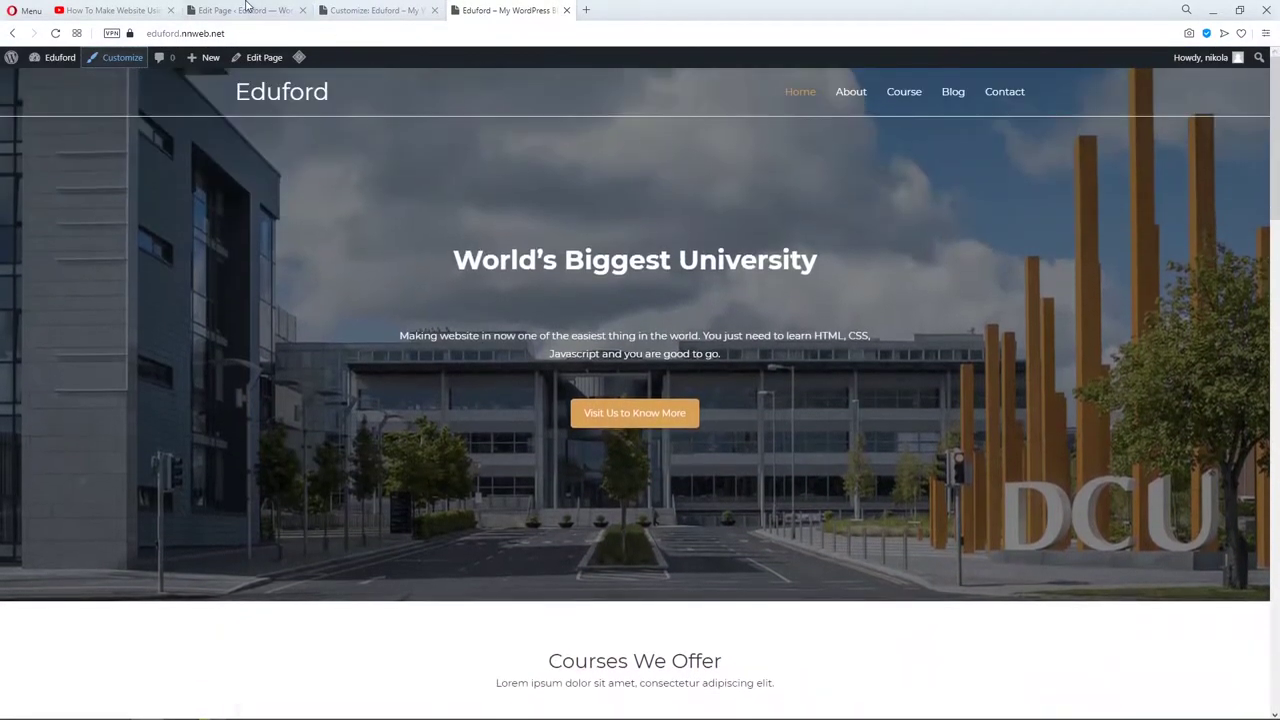
{"action": "left_click", "coordinate": [243, 10]}
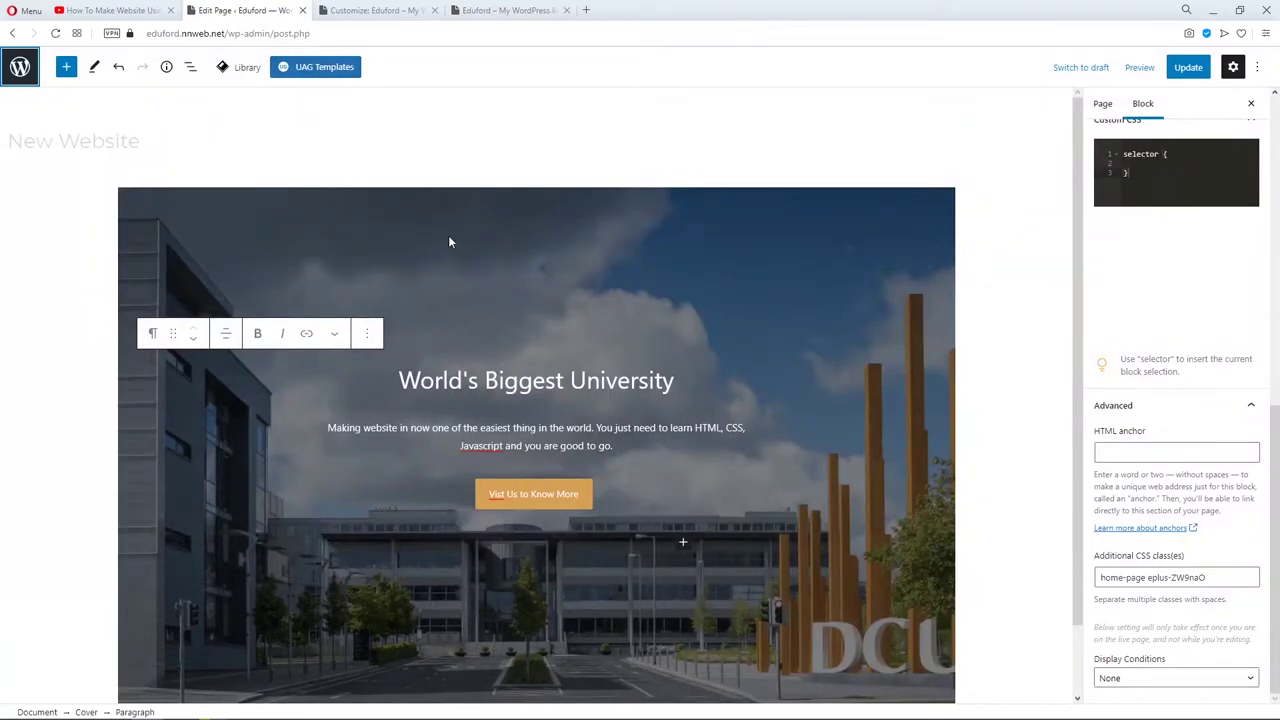
{"action": "scroll", "coordinate": [448, 242], "scroll_direction": "down", "scroll_amount": 1}
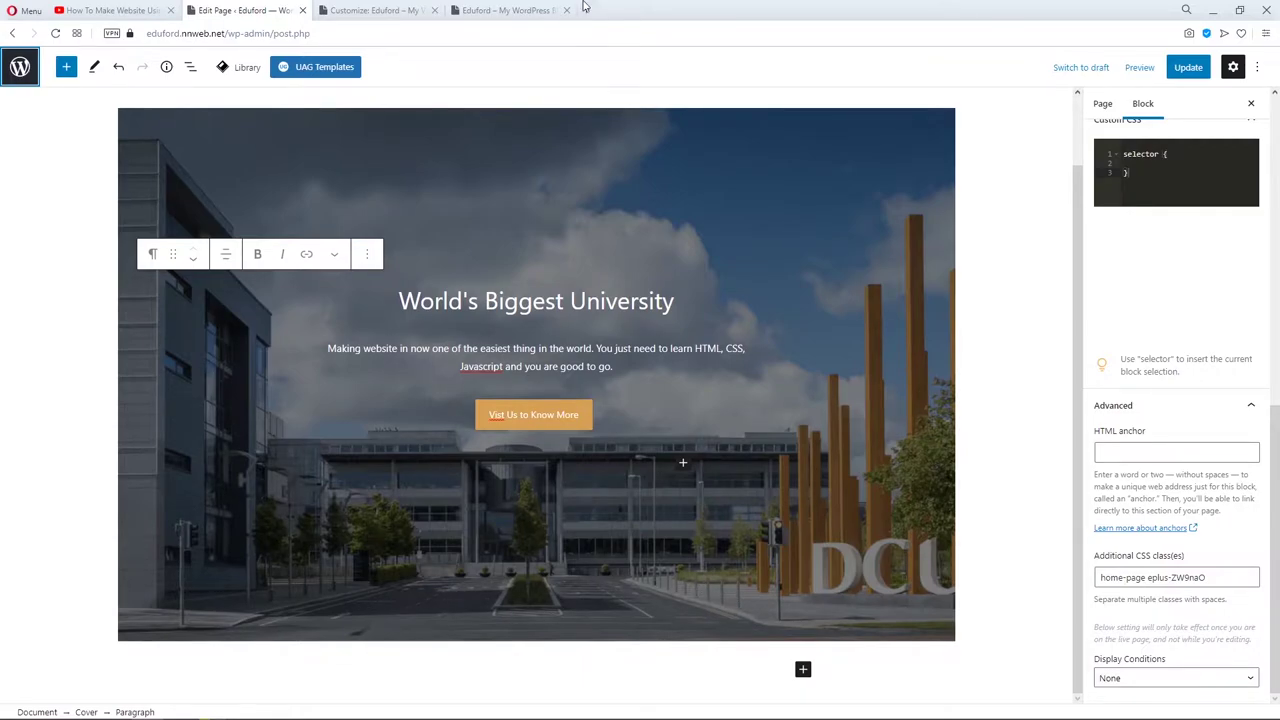
{"action": "left_click", "coordinate": [505, 10]}
{"action": "scroll", "coordinate": [650, 520], "scroll_direction": "down", "scroll_amount": 3}
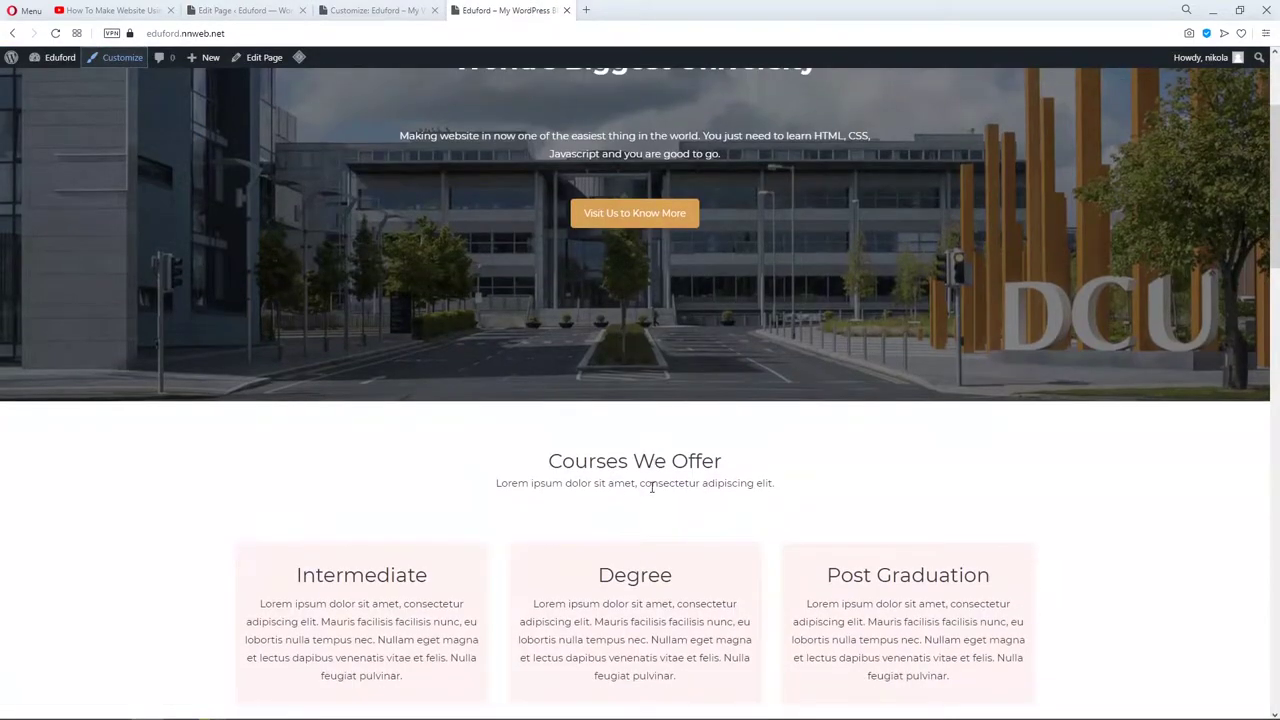
{"action": "left_click", "coordinate": [348, 12]}
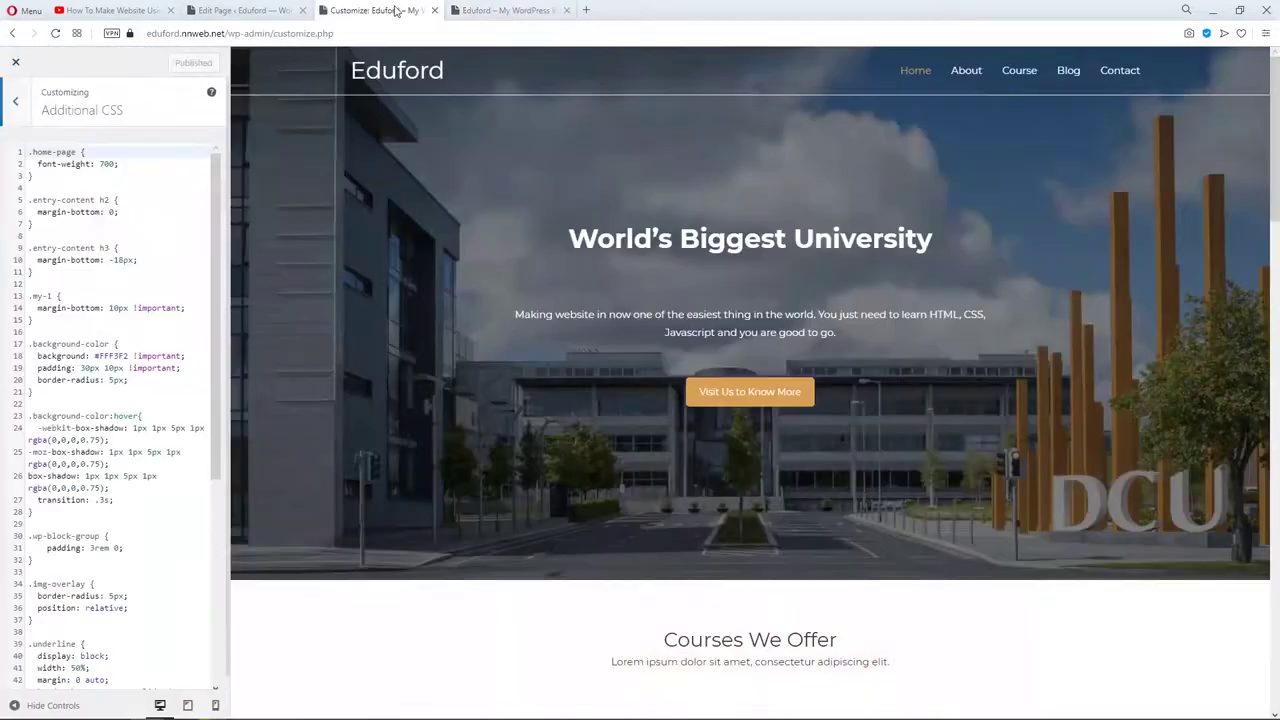
Move the page editor's browser tab to the end and add a centred Heading block reading "Courses We Offer" below the cover.
{"action": "left_click_drag", "start_coordinate": [281, 12], "coordinate": [588, 14]}
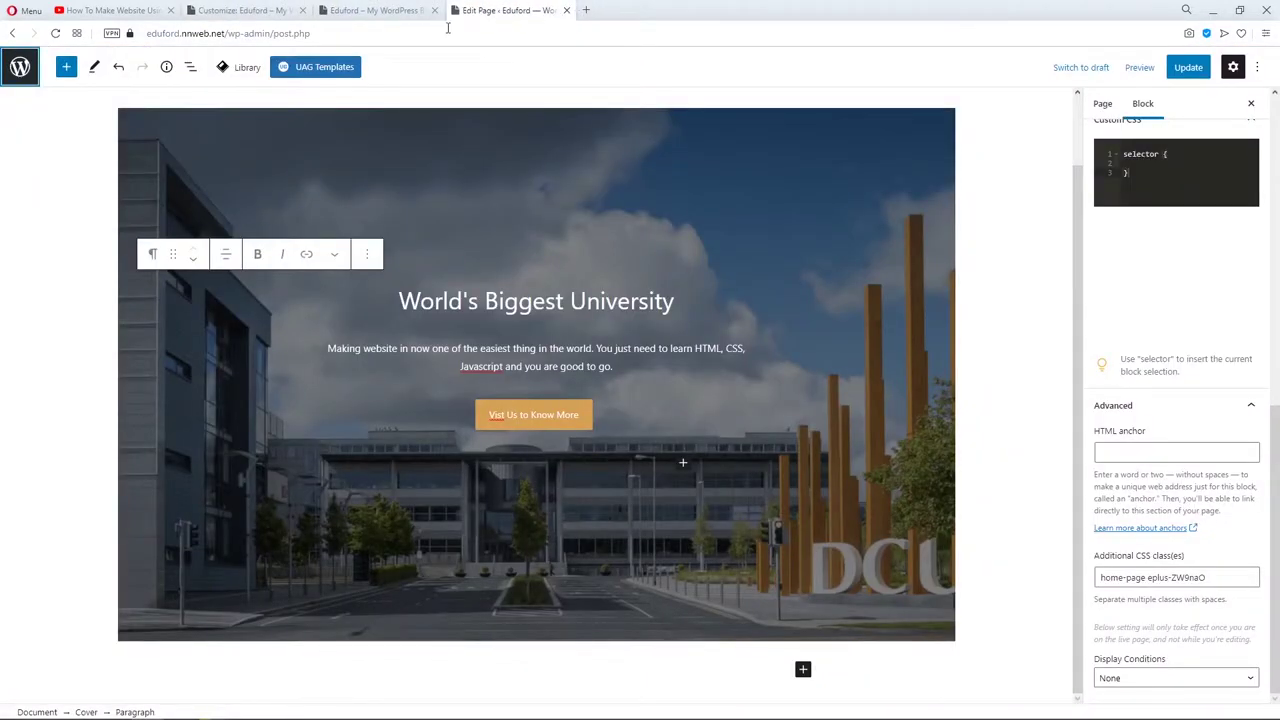
{"action": "left_click", "coordinate": [802, 672]}
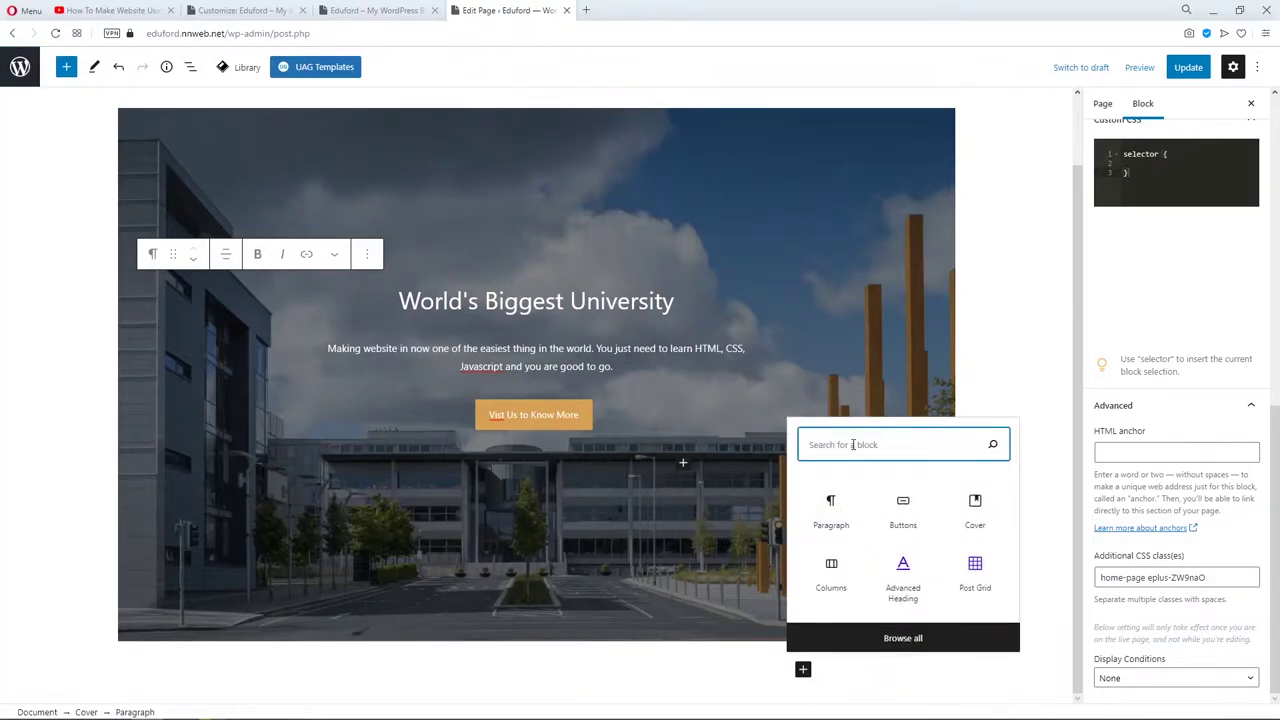
{"action": "type", "text": "head"}
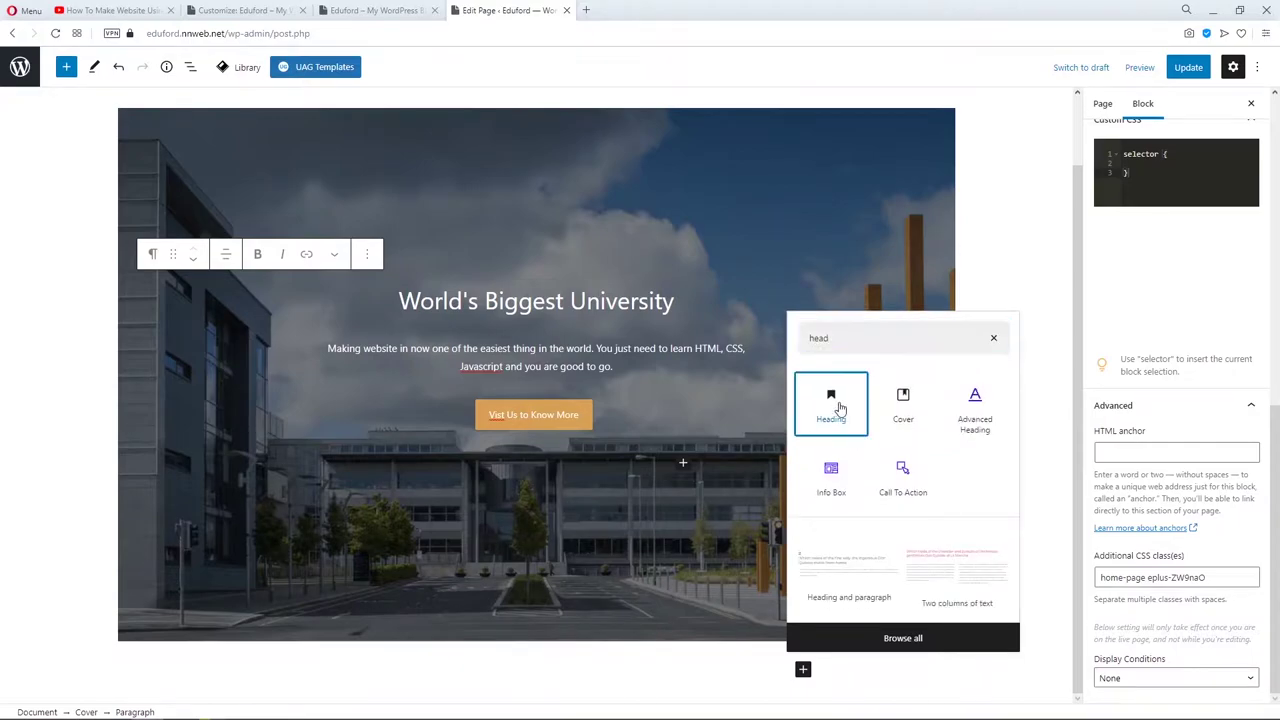
{"action": "left_click", "coordinate": [838, 405]}
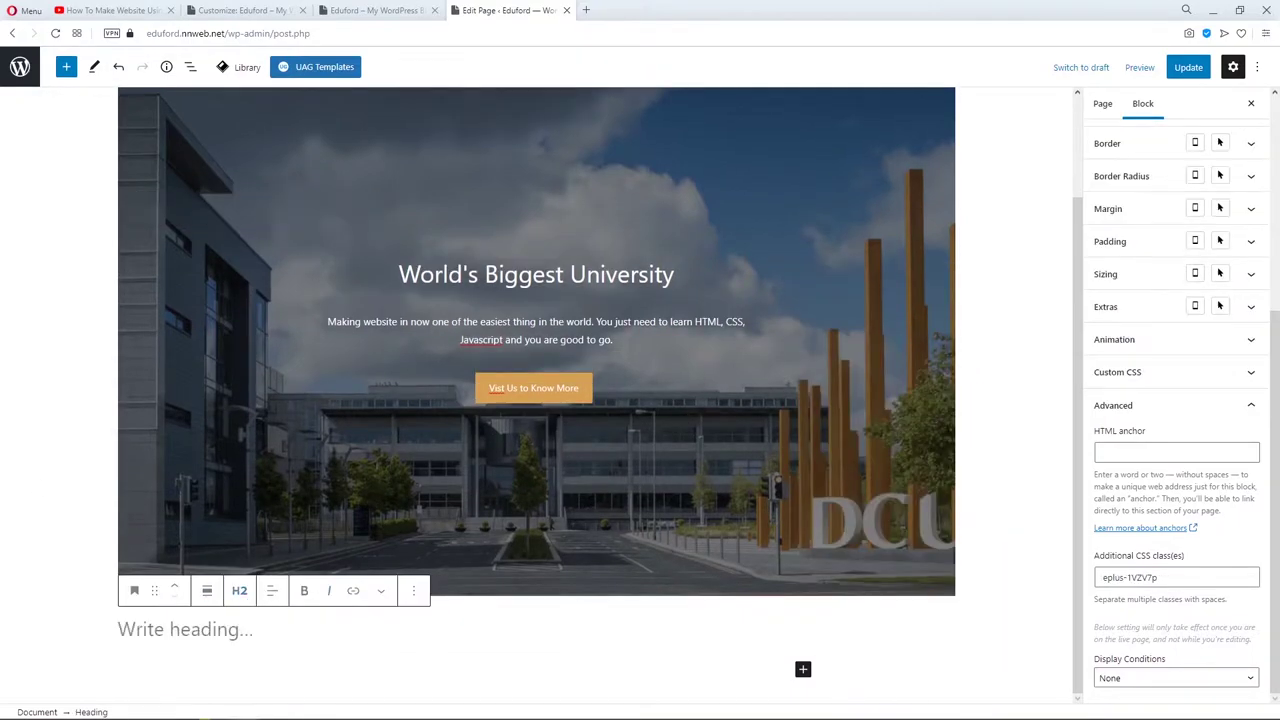
{"action": "type", "text": "Courses We Offer"}
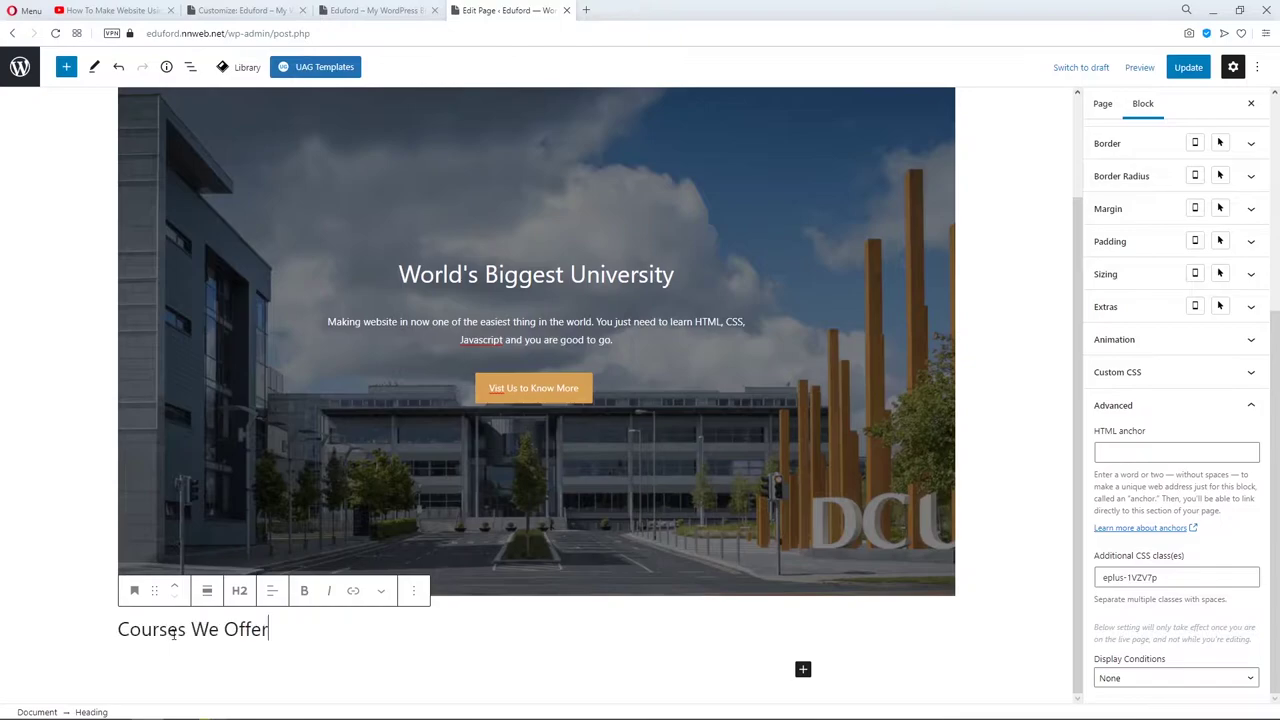
{"action": "left_click", "coordinate": [273, 592]}
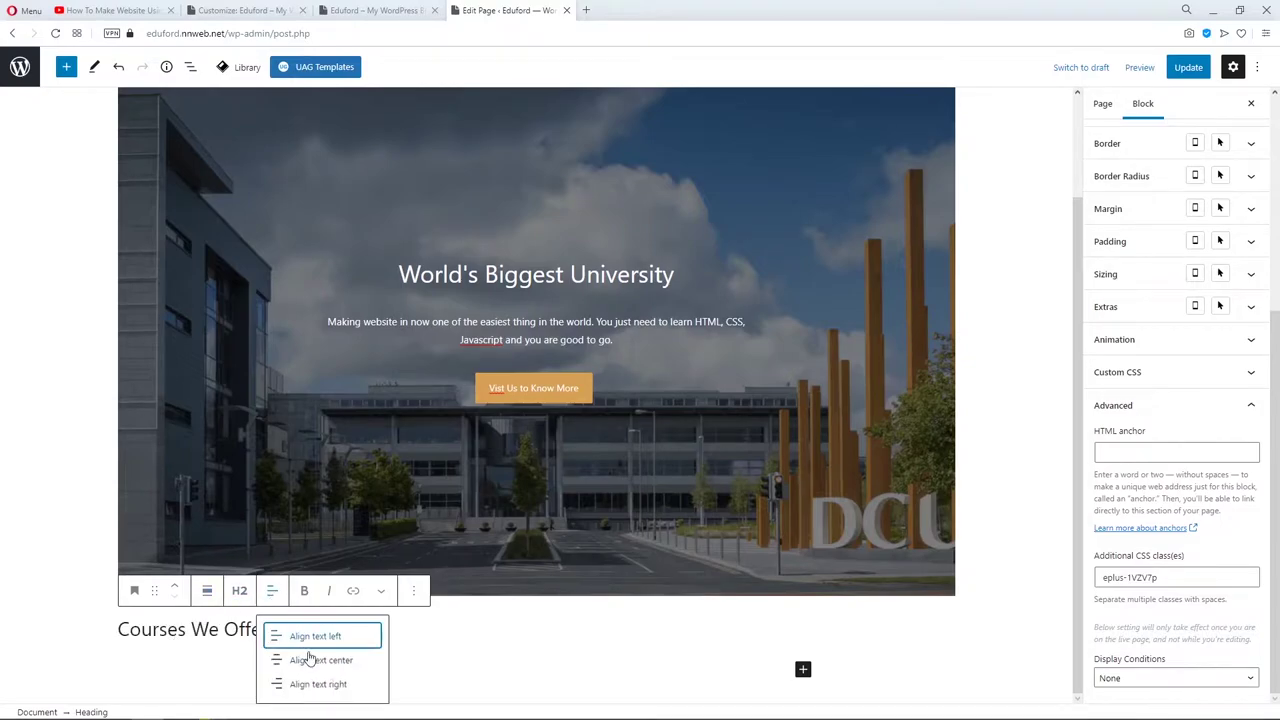
{"action": "left_click", "coordinate": [313, 656]}
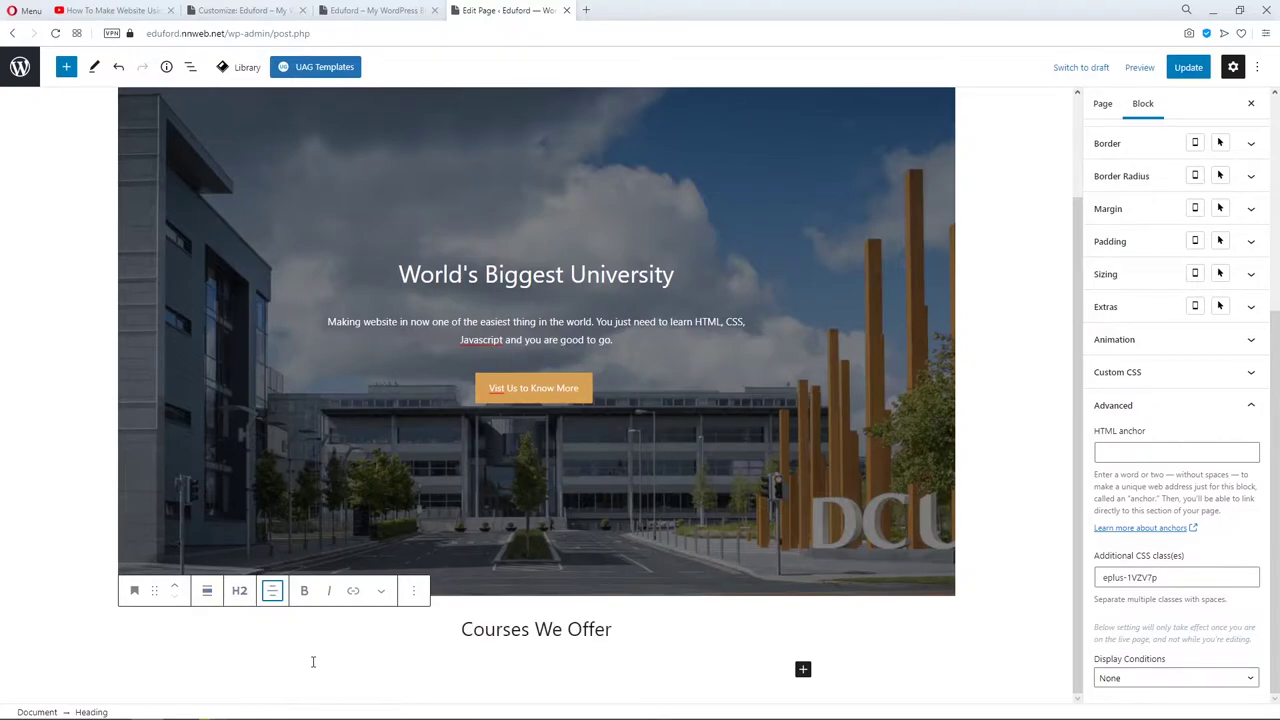
Add a centred paragraph "Lorem ipsum dolor sit amet, consectetur adipiscing elit." below the Courses We Offer heading and select that heading.
{"action": "left_click", "coordinate": [803, 669]}
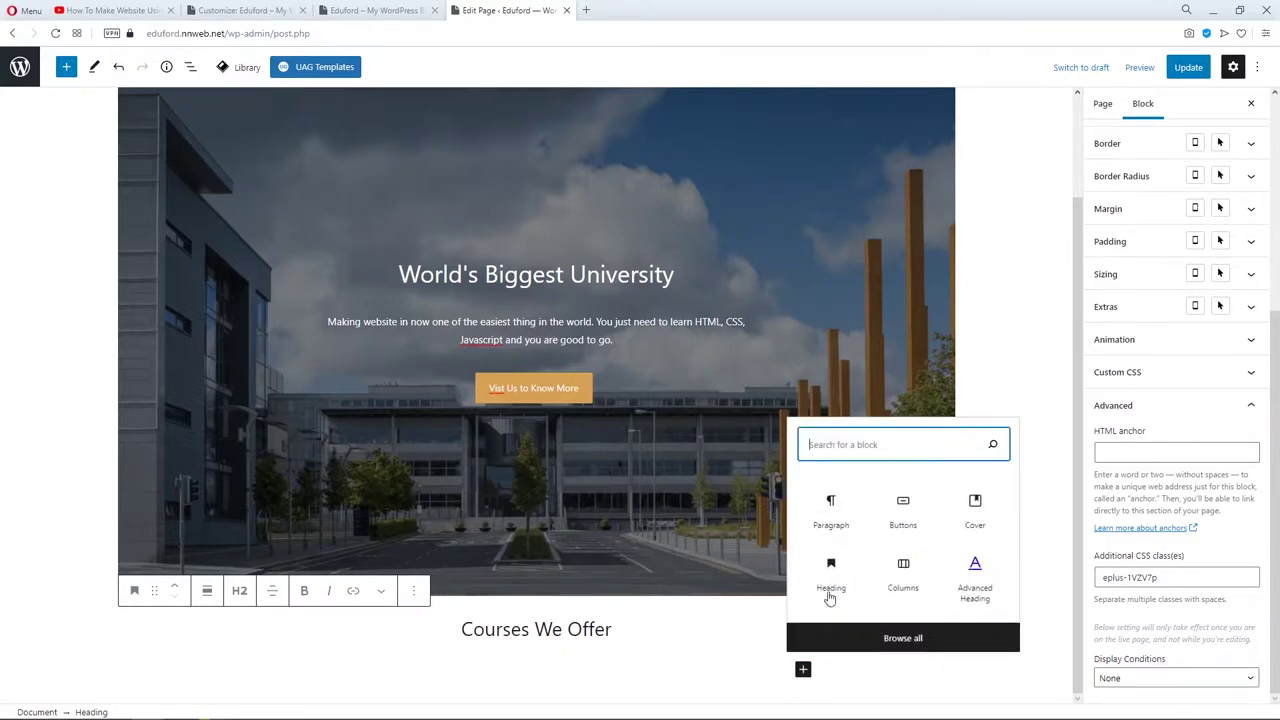
{"action": "left_click", "coordinate": [834, 512]}
{"action": "type", "text": "Lorem ipsum dolor sit amet, consectetur adipiscing elit"}
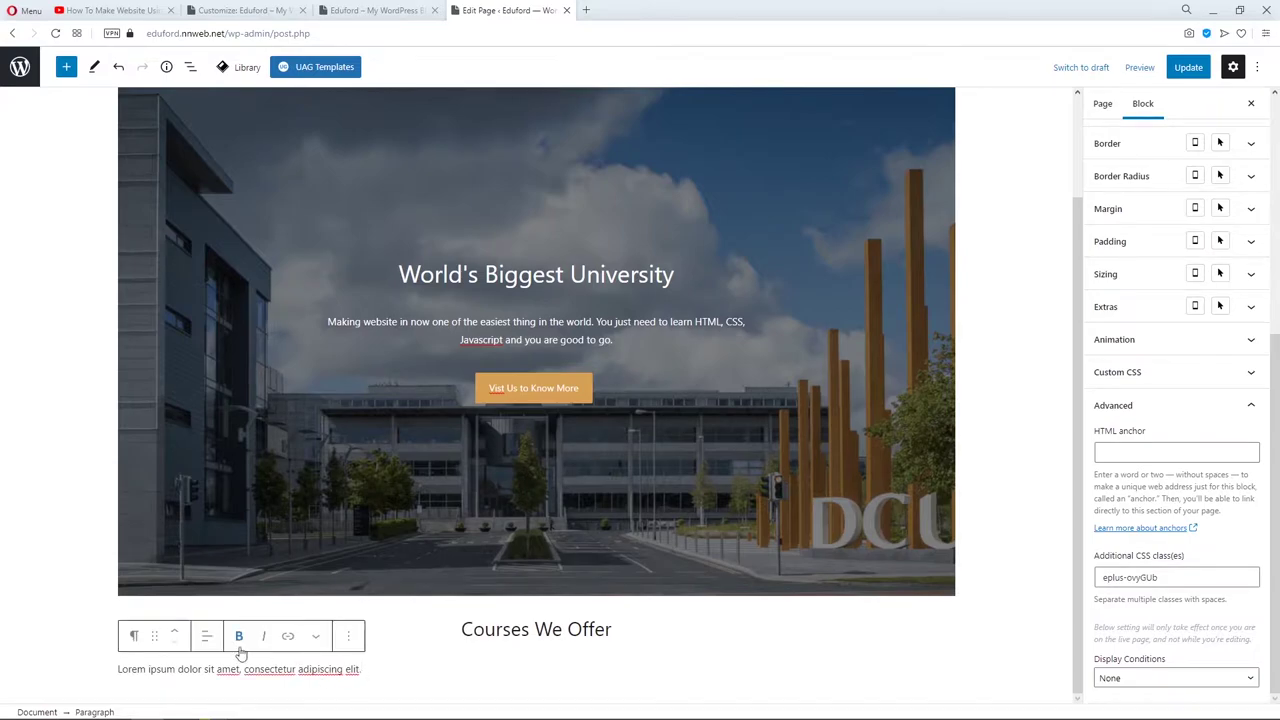
{"action": "left_click", "coordinate": [207, 636]}
{"action": "left_click", "coordinate": [224, 569]}
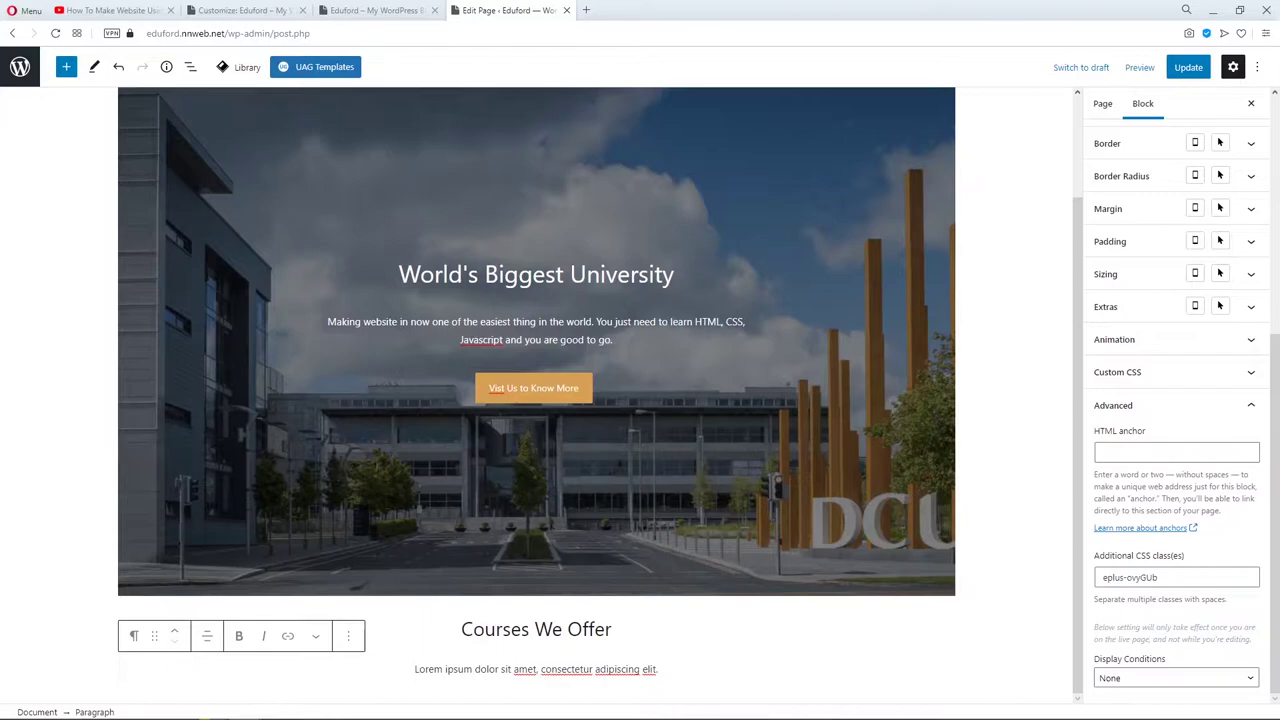
{"action": "left_click", "coordinate": [585, 634]}
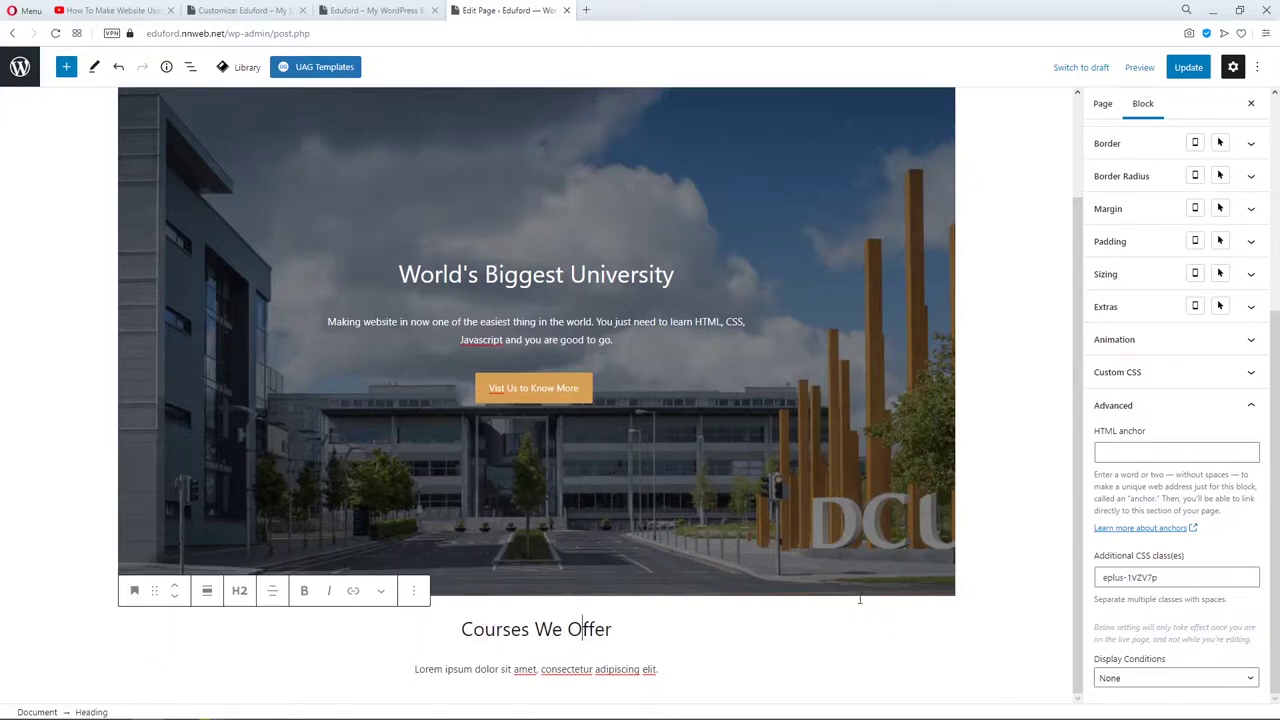
Add the CSS class custom-heading to the Courses We Offer heading, update the page and open the live page in a new tab.
{"action": "left_click", "coordinate": [1100, 577]}
{"action": "type", "text": "custom-heading"}
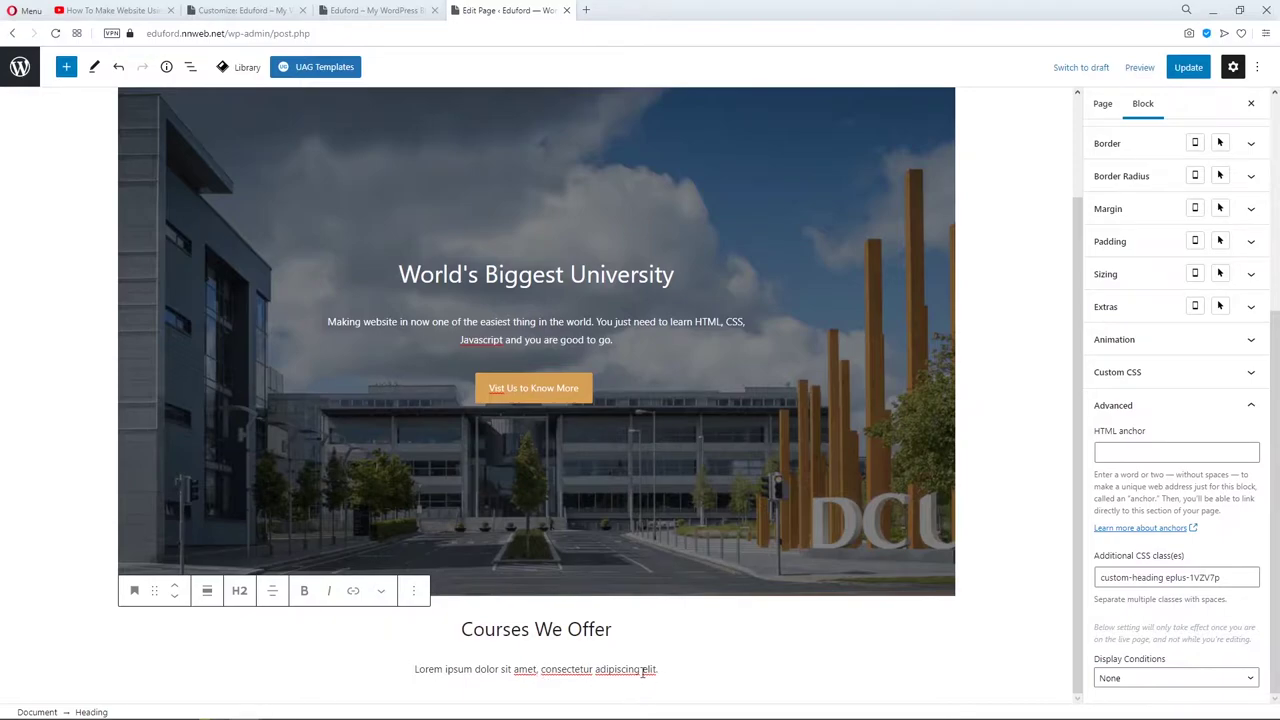
{"action": "left_click", "coordinate": [1188, 66]}
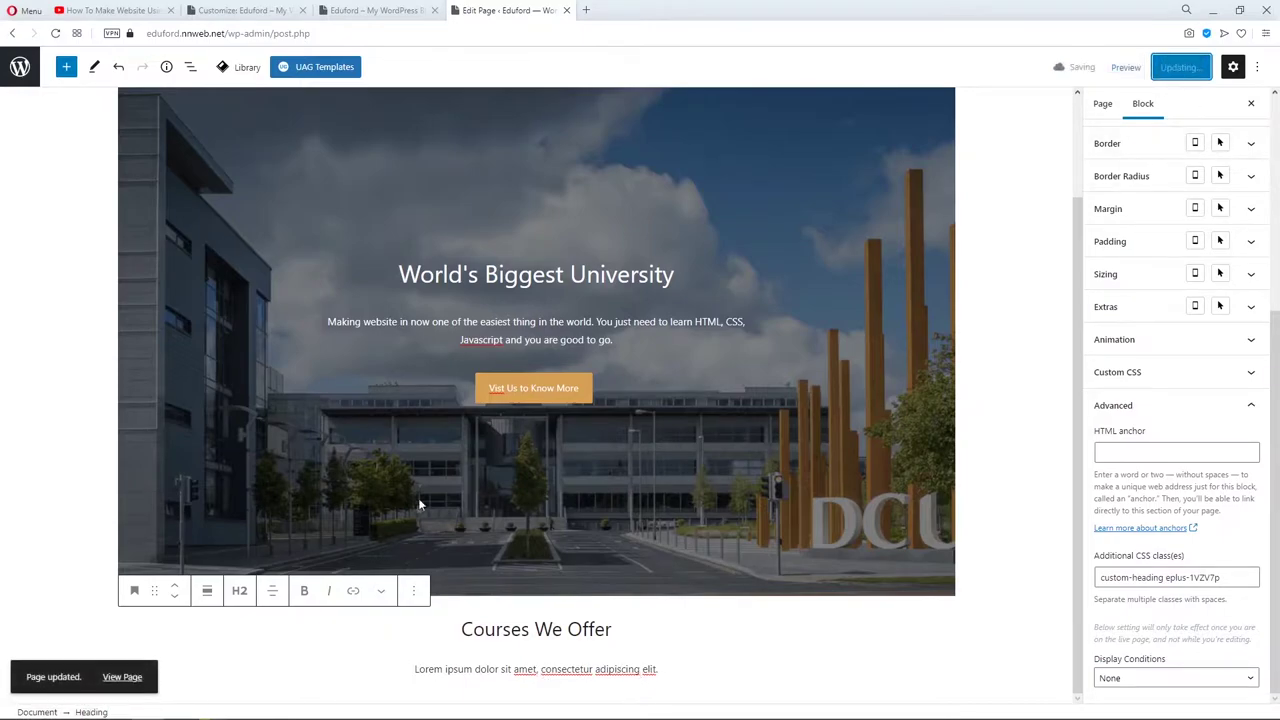
{"action": "left_click", "coordinate": [122, 677], "text": "ctrl"}
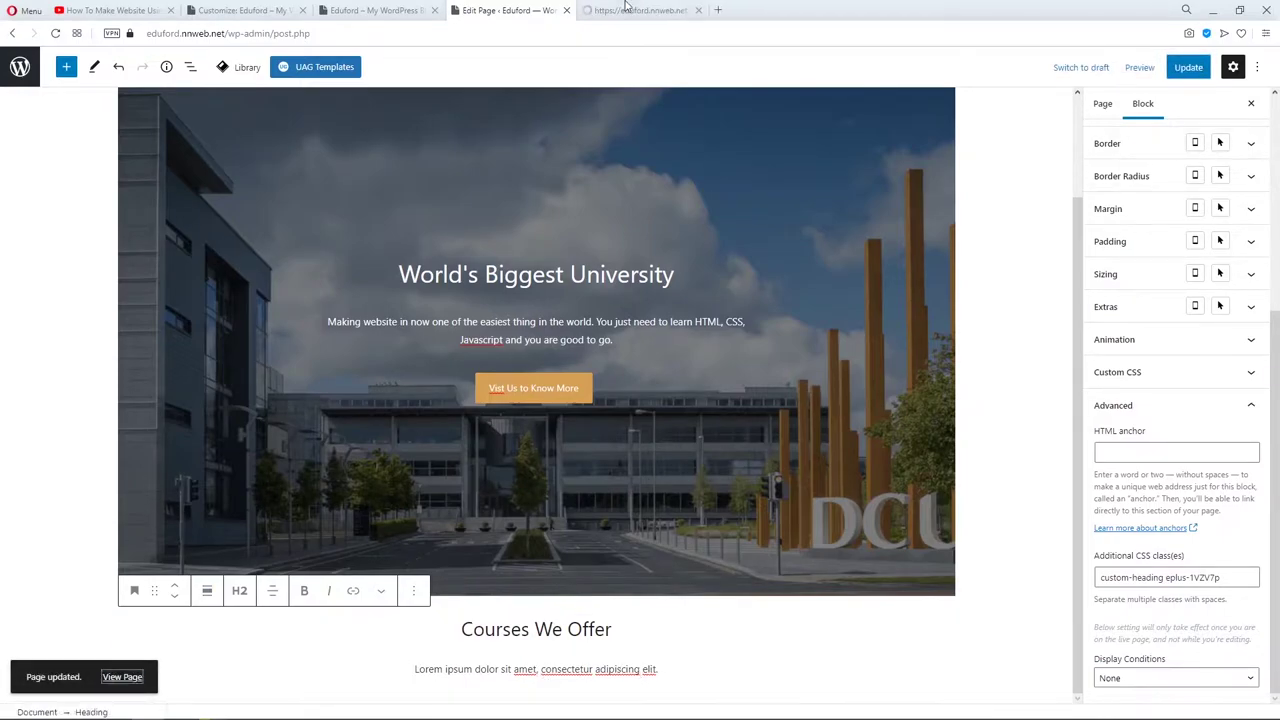
{"action": "left_click", "coordinate": [628, 12]}
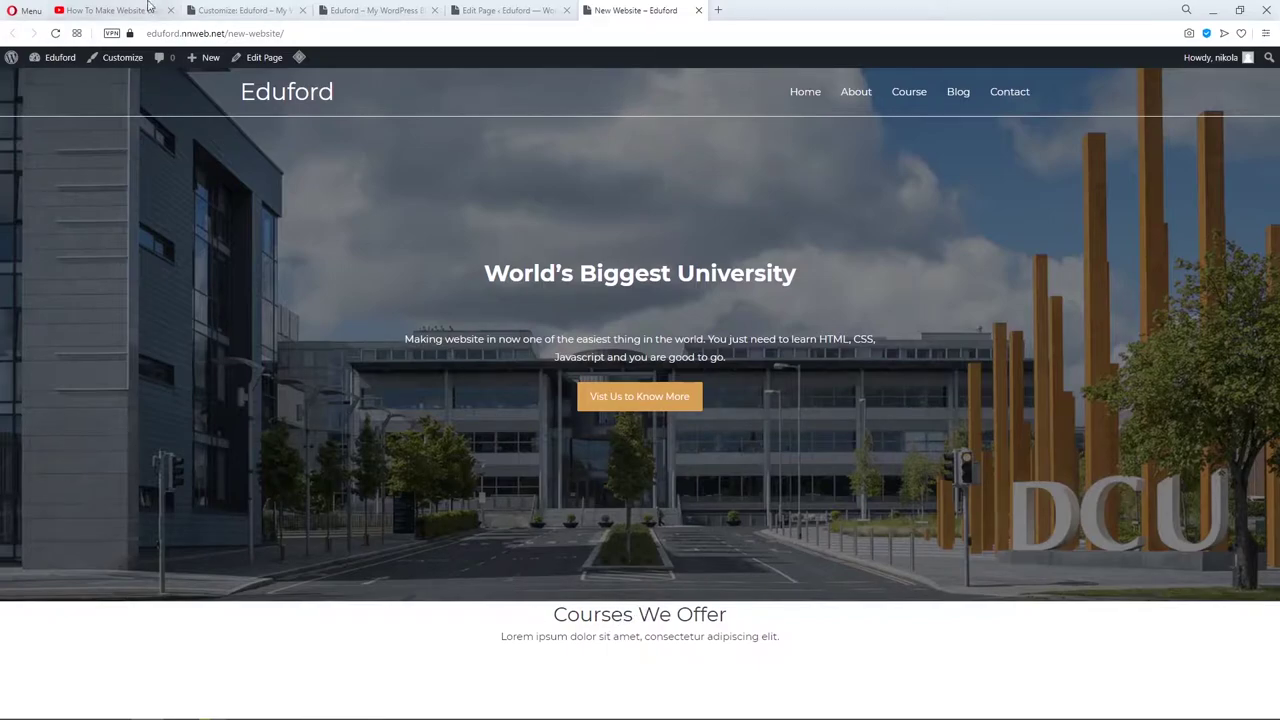
Check the heading rules in Additional CSS and inspect the Courses We Offer heading on the live New Website page with the developer tools.
{"action": "left_click", "coordinate": [243, 12]}
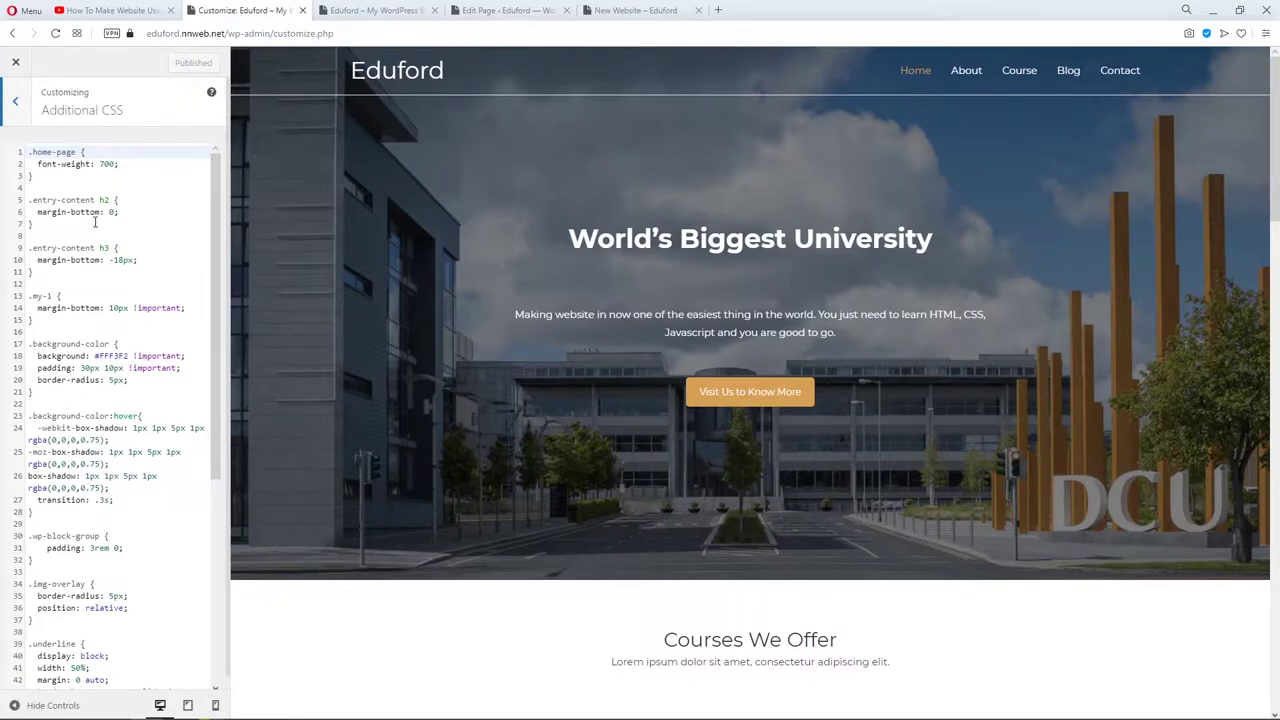
{"action": "key", "text": "ctrl+Tab"}
{"action": "right_click", "coordinate": [975, 610]}
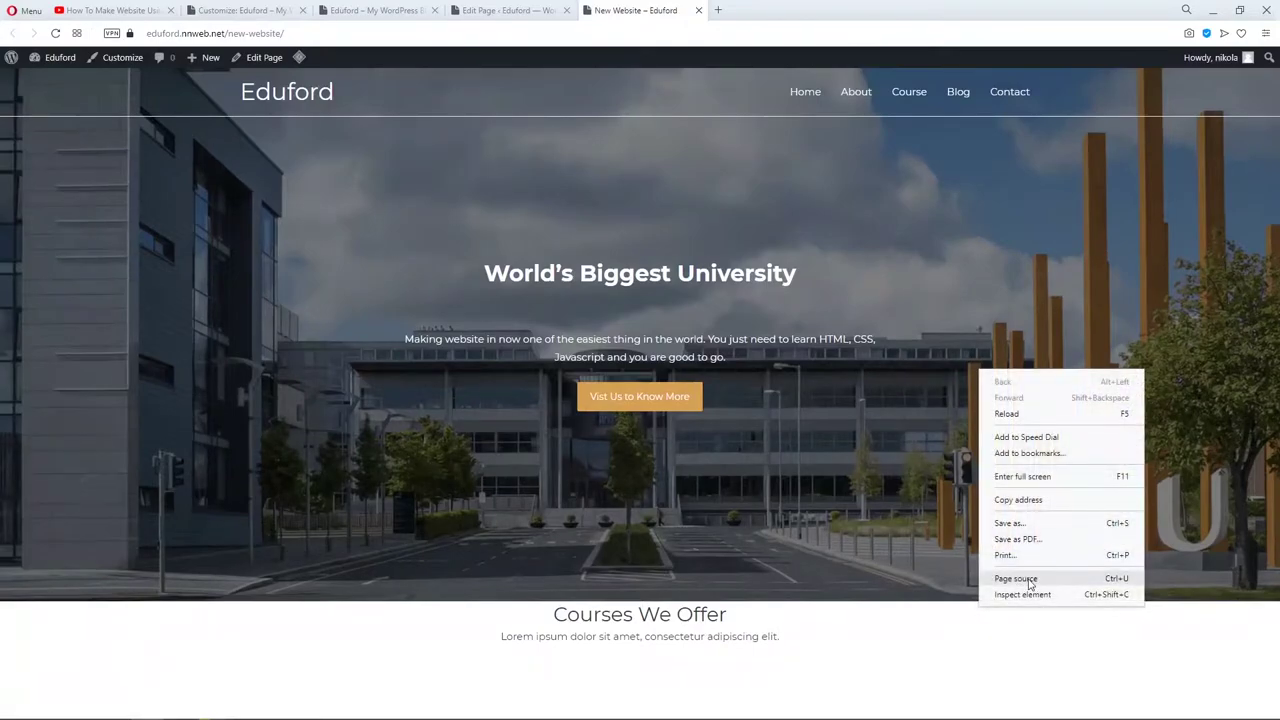
{"action": "left_click", "coordinate": [1022, 600]}
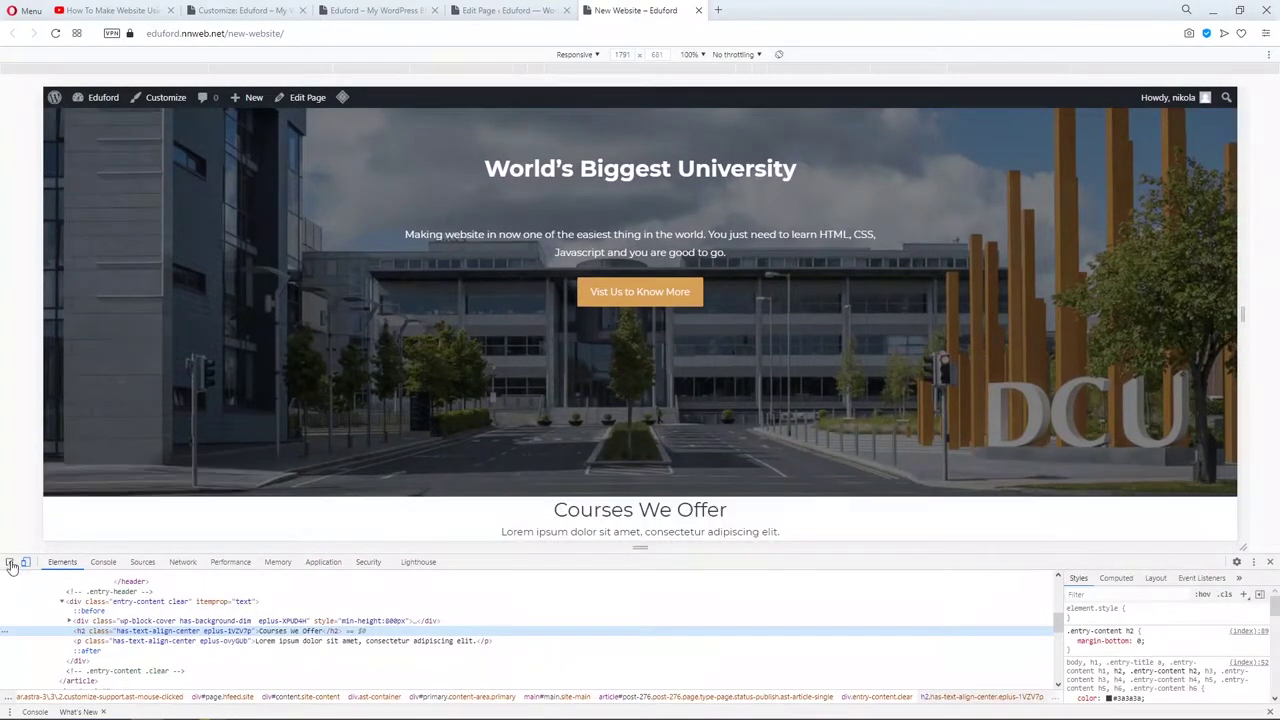
{"action": "left_click", "coordinate": [9, 563]}
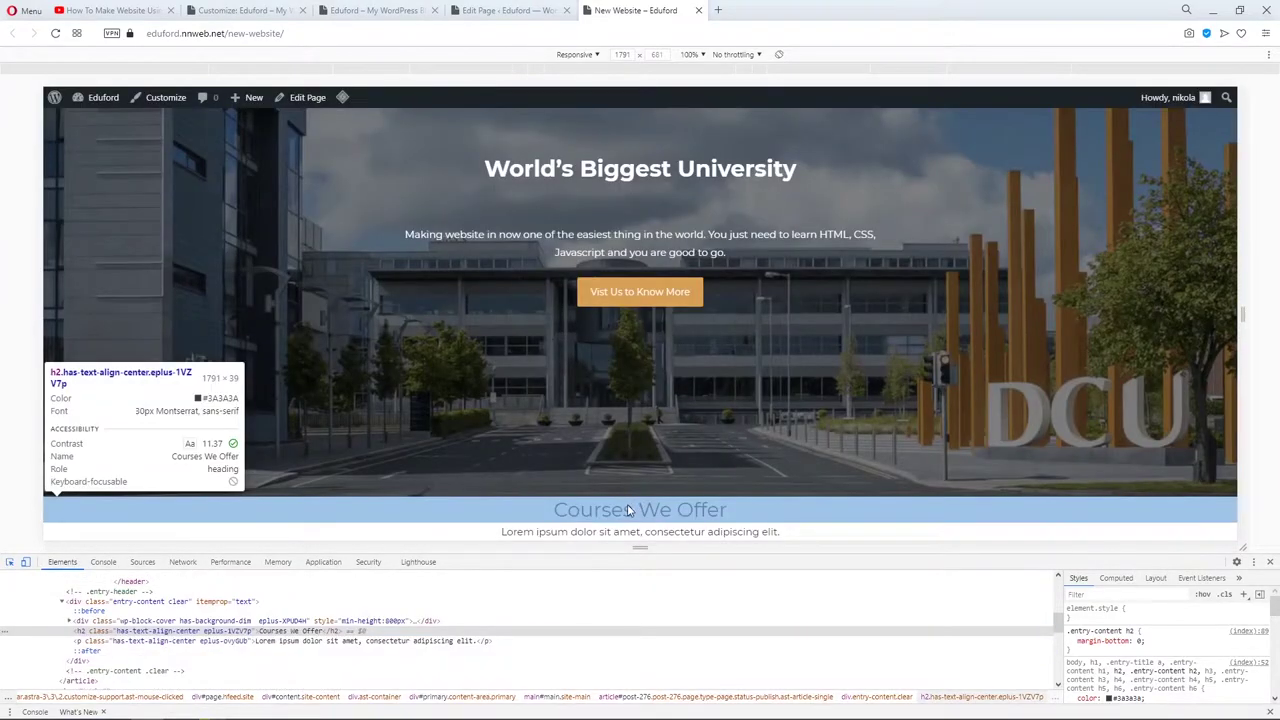
{"action": "left_click", "coordinate": [627, 506]}
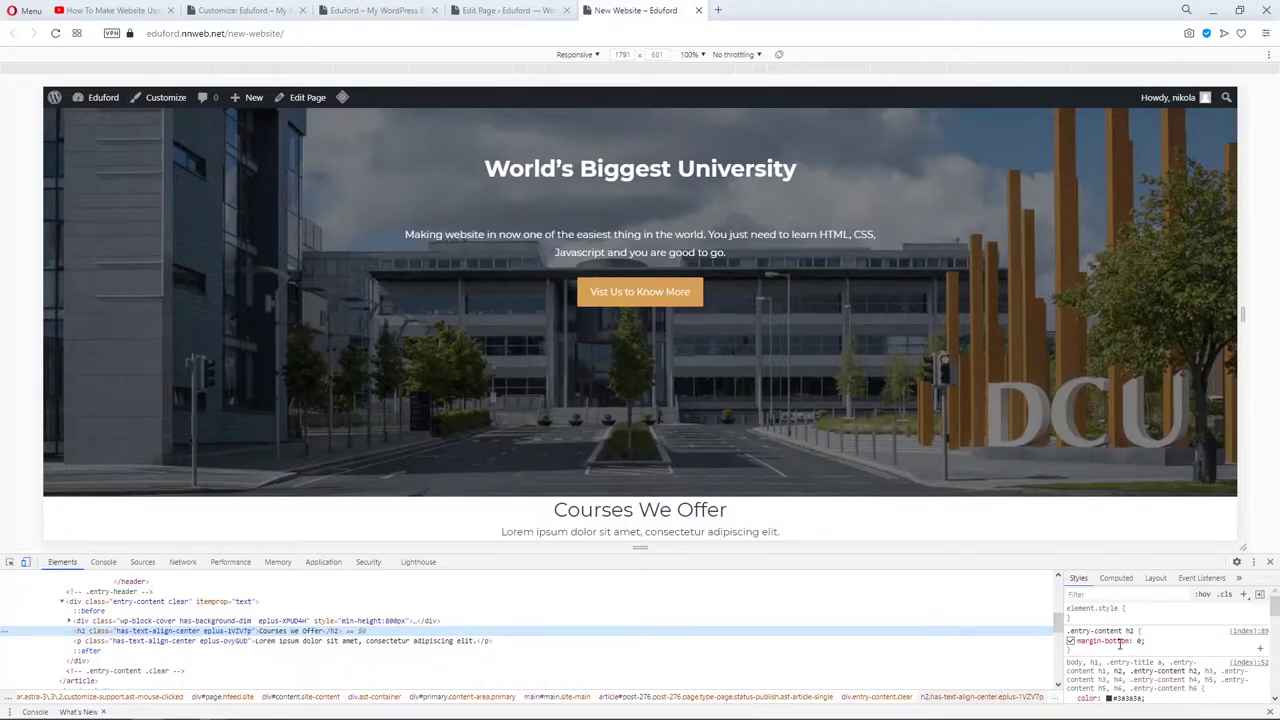
Add a margin-top declaration to the inspected .entry-content h2 rule and raise it to 60px.
{"action": "left_click", "coordinate": [1153, 645]}
{"action": "type", "text": "margin-top"}
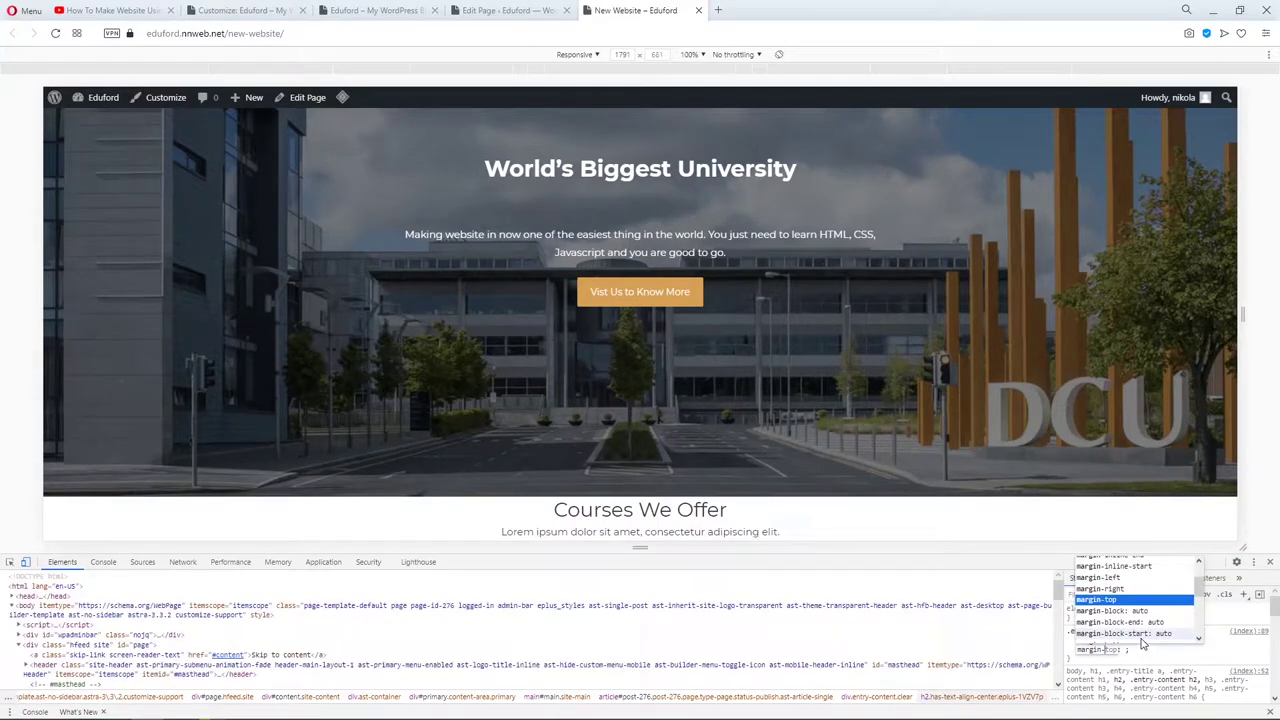
{"action": "key", "text": "Tab"}
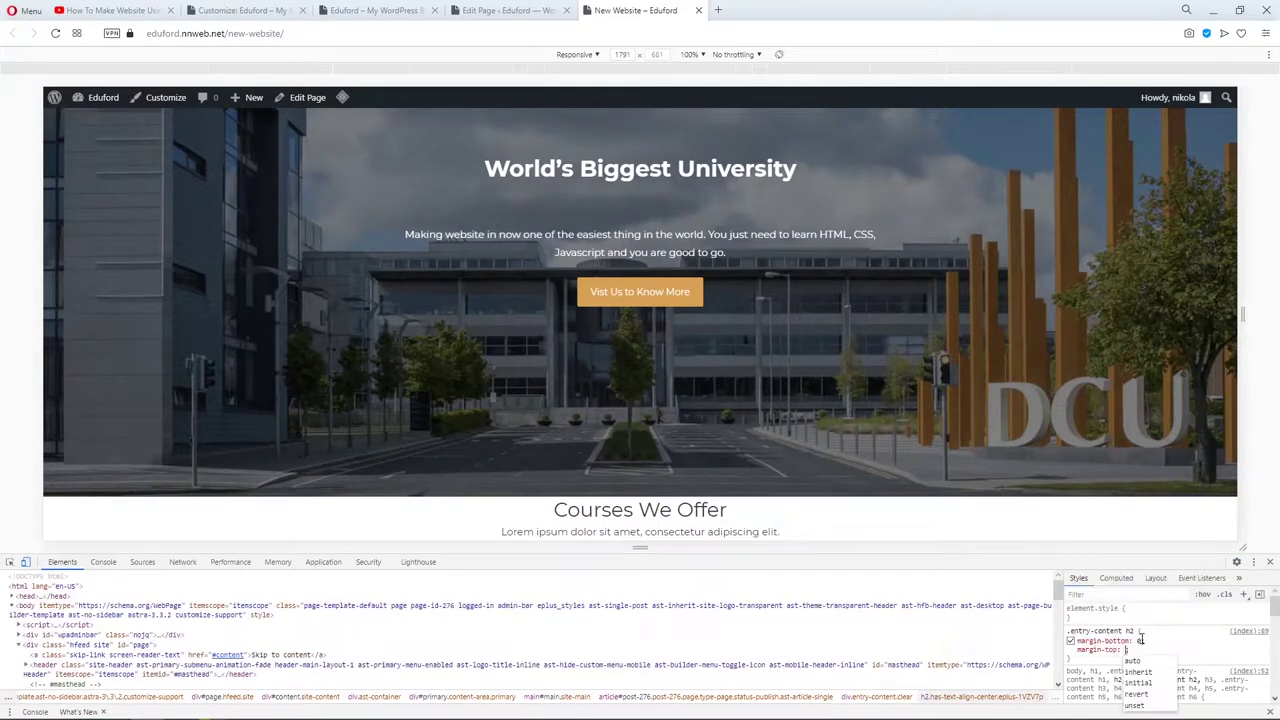
{"action": "type", "text": "0"}
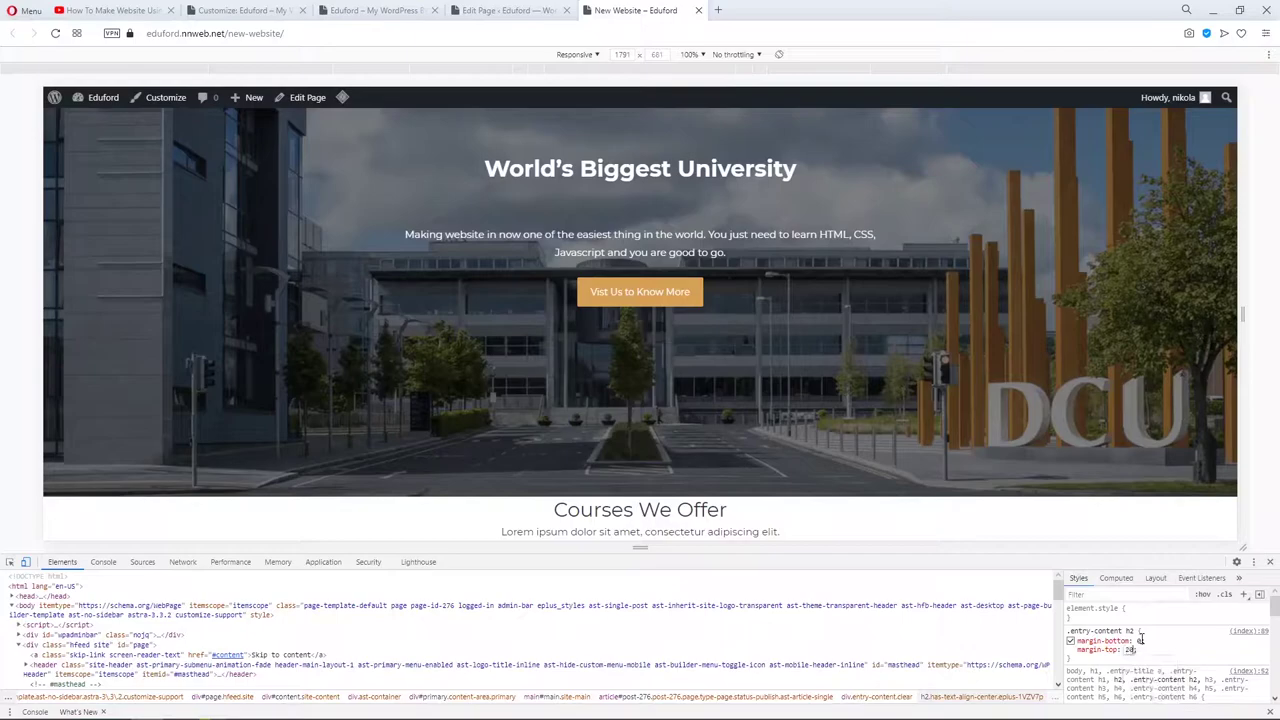
{"action": "type", "text": "px"}
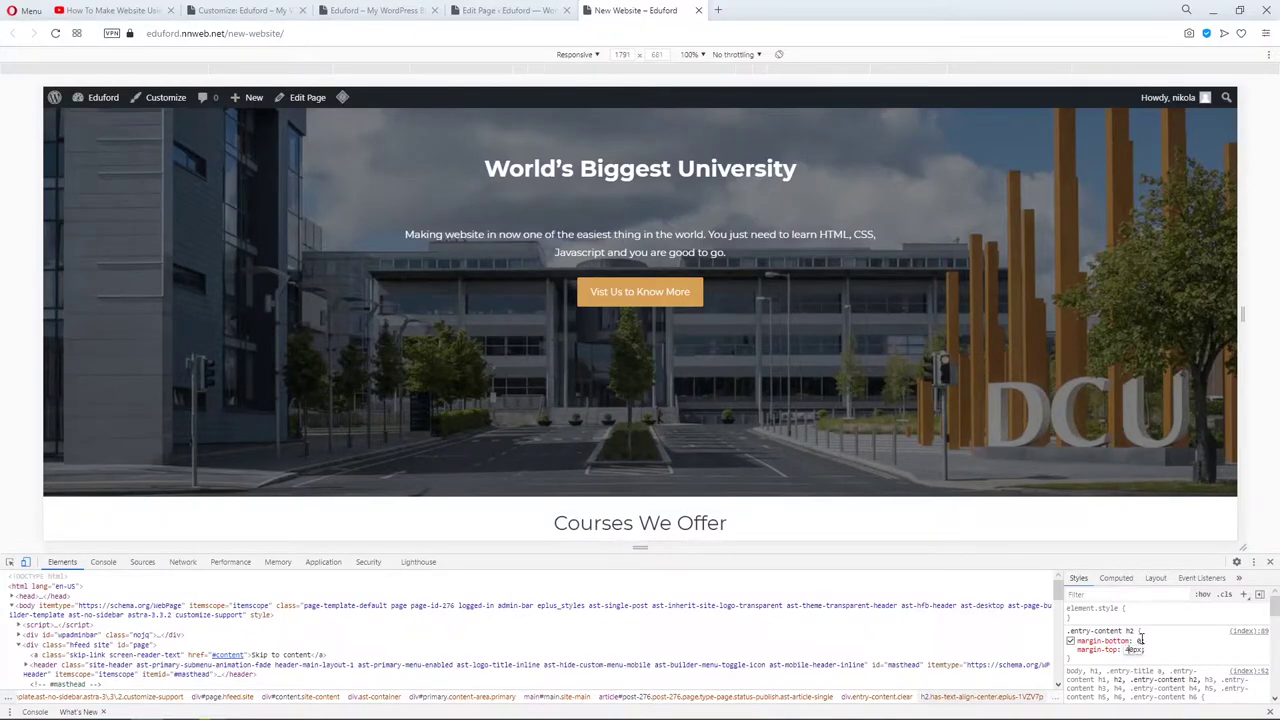
{"action": "key", "text": "shift+Up"}
{"action": "key", "text": "shift+Up"}
{"action": "scroll", "coordinate": [950, 474], "scroll_direction": "down", "scroll_amount": 1}
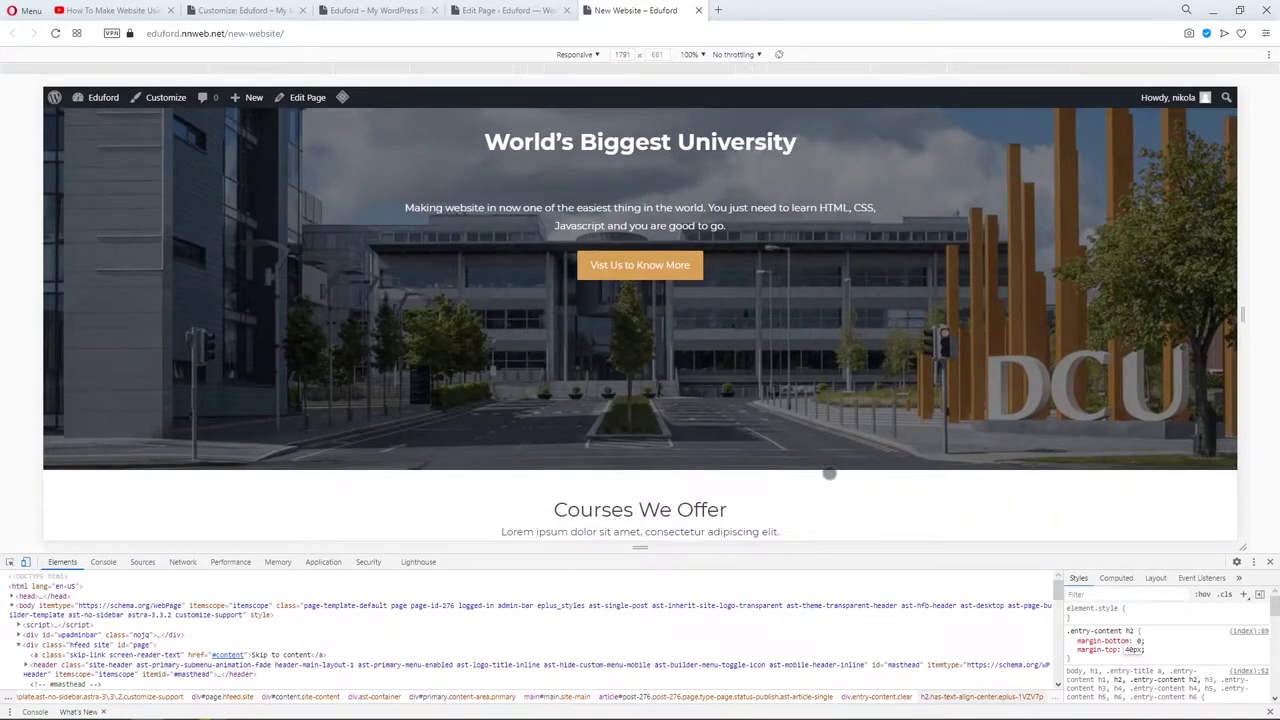
{"action": "key", "text": "shift+Up"}
{"action": "key", "text": "shift+Up"}
{"action": "scroll", "coordinate": [829, 474], "scroll_direction": "down", "scroll_amount": 1}
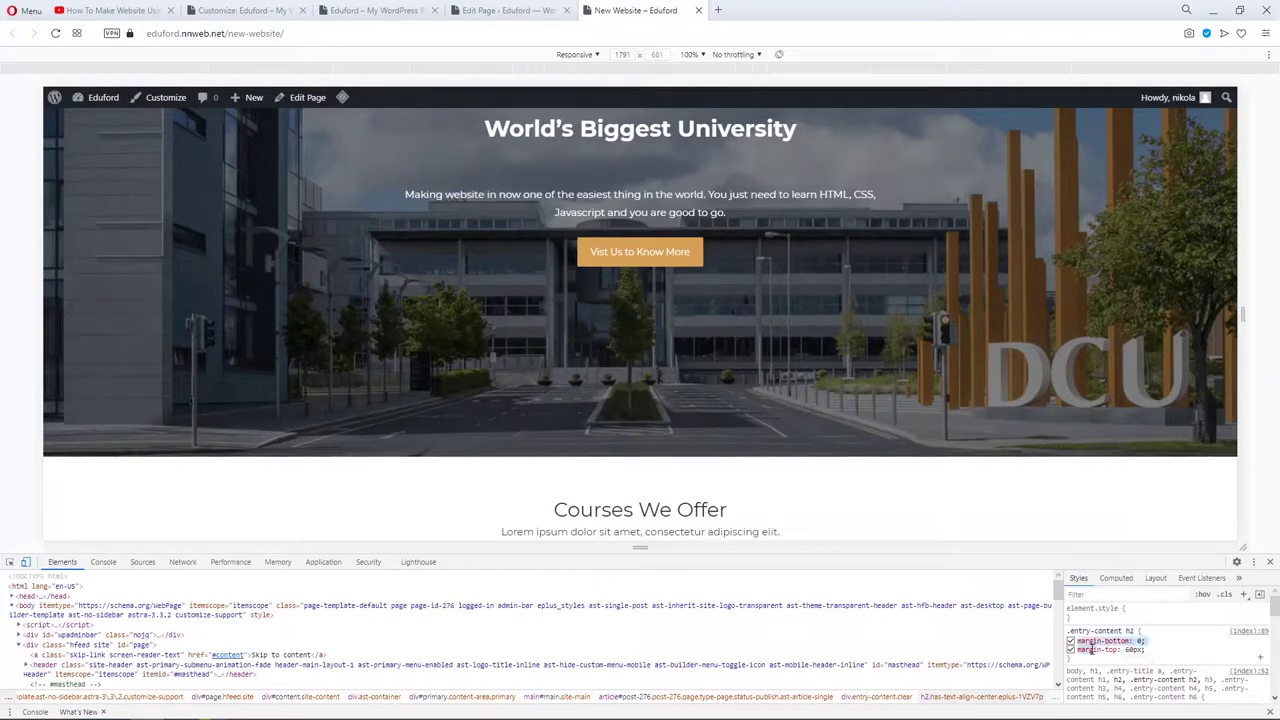
Copy the margin-top: 60px declaration into the .entry-content h2 rule of the site's Additional CSS and publish the change.
{"action": "left_click_drag", "start_coordinate": [1146, 651], "coordinate": [1084, 650]}
{"action": "key", "text": "ctrl+c"}
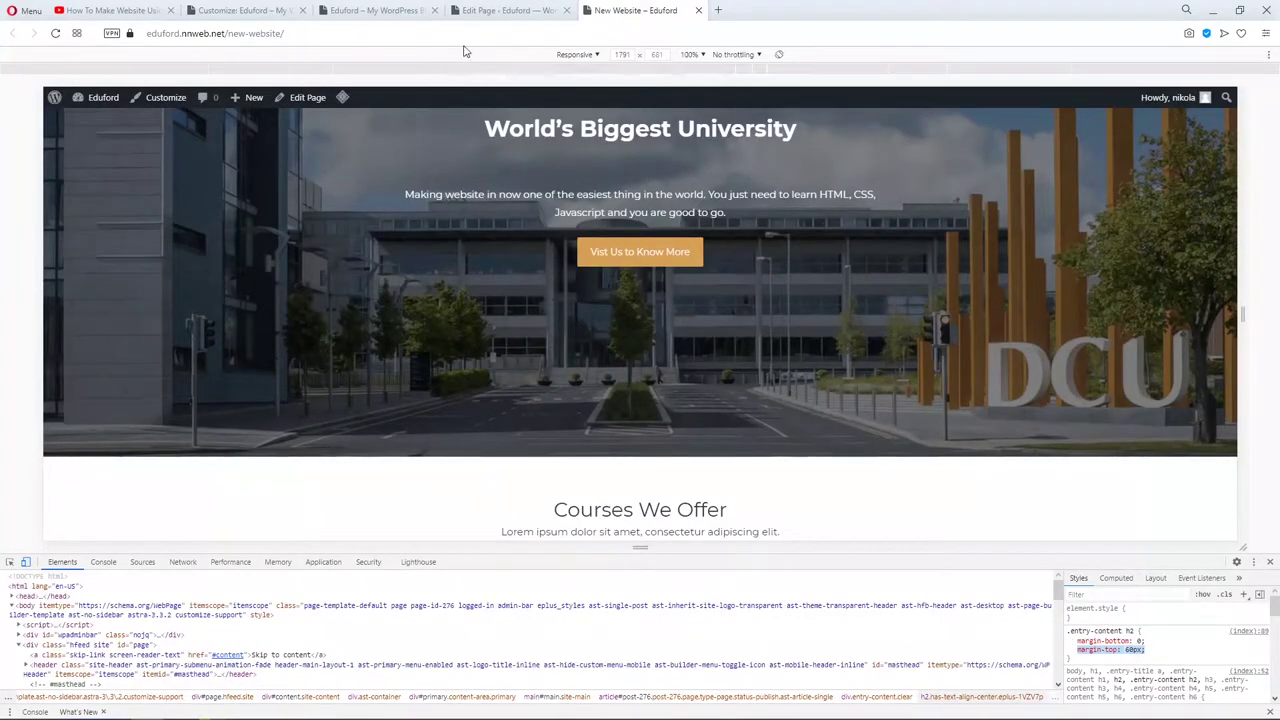
{"action": "left_click", "coordinate": [245, 10]}
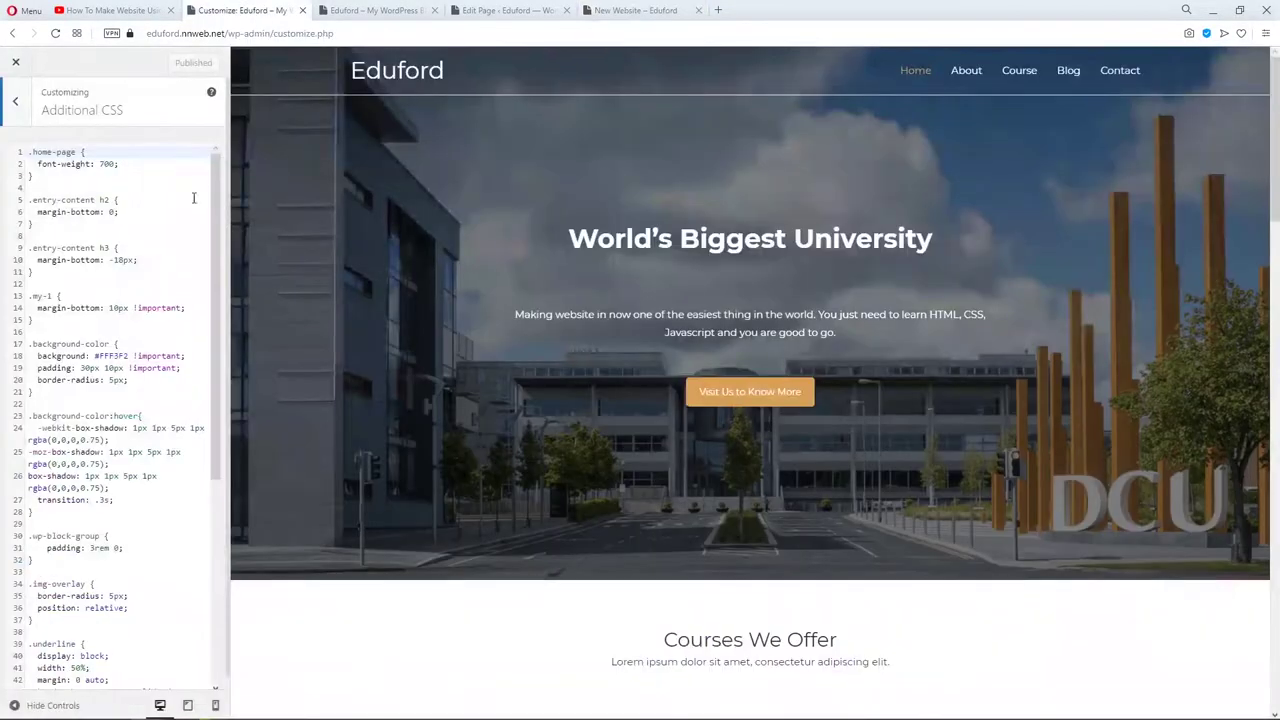
{"action": "left_click", "coordinate": [133, 200]}
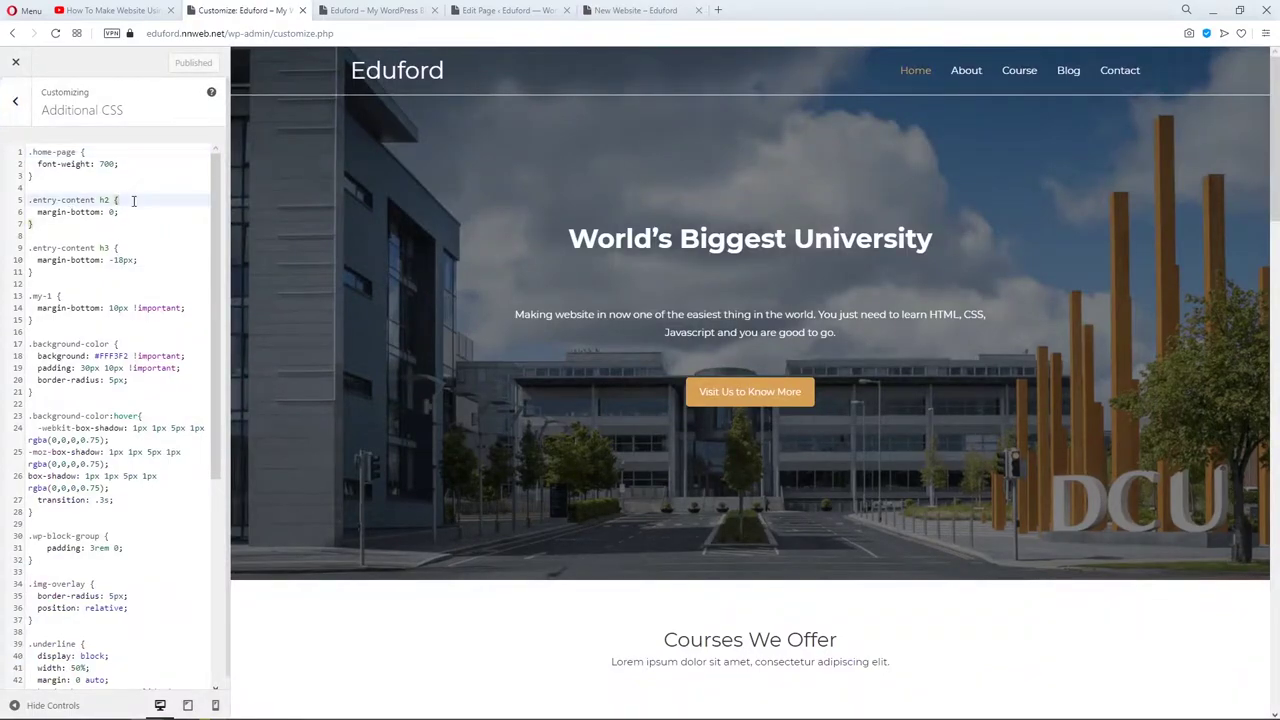
{"action": "key", "text": "Return"}
{"action": "key", "text": "ctrl+v"}
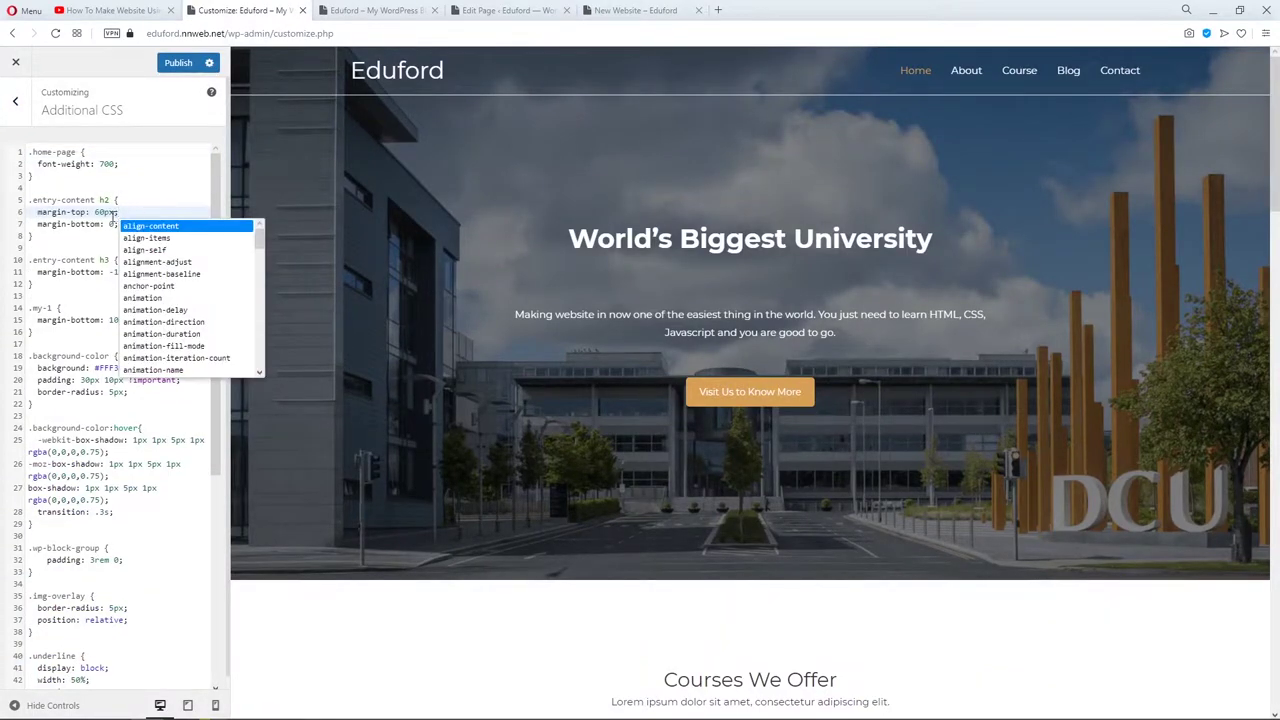
{"action": "left_click", "coordinate": [178, 62]}
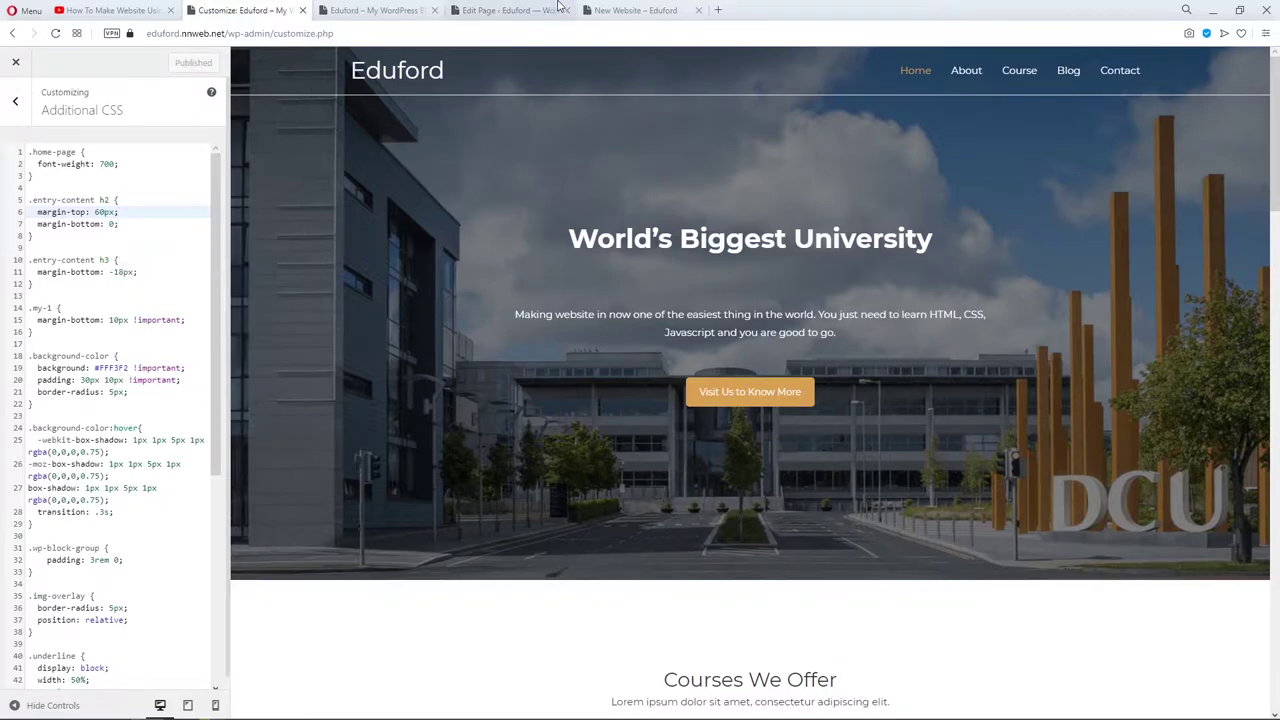
Reload the live New Website page and close the developer tools to check the spacing above Courses We Offer.
{"action": "left_click", "coordinate": [612, 11]}
{"action": "left_click", "coordinate": [479, 35]}
{"action": "key", "text": "Return"}
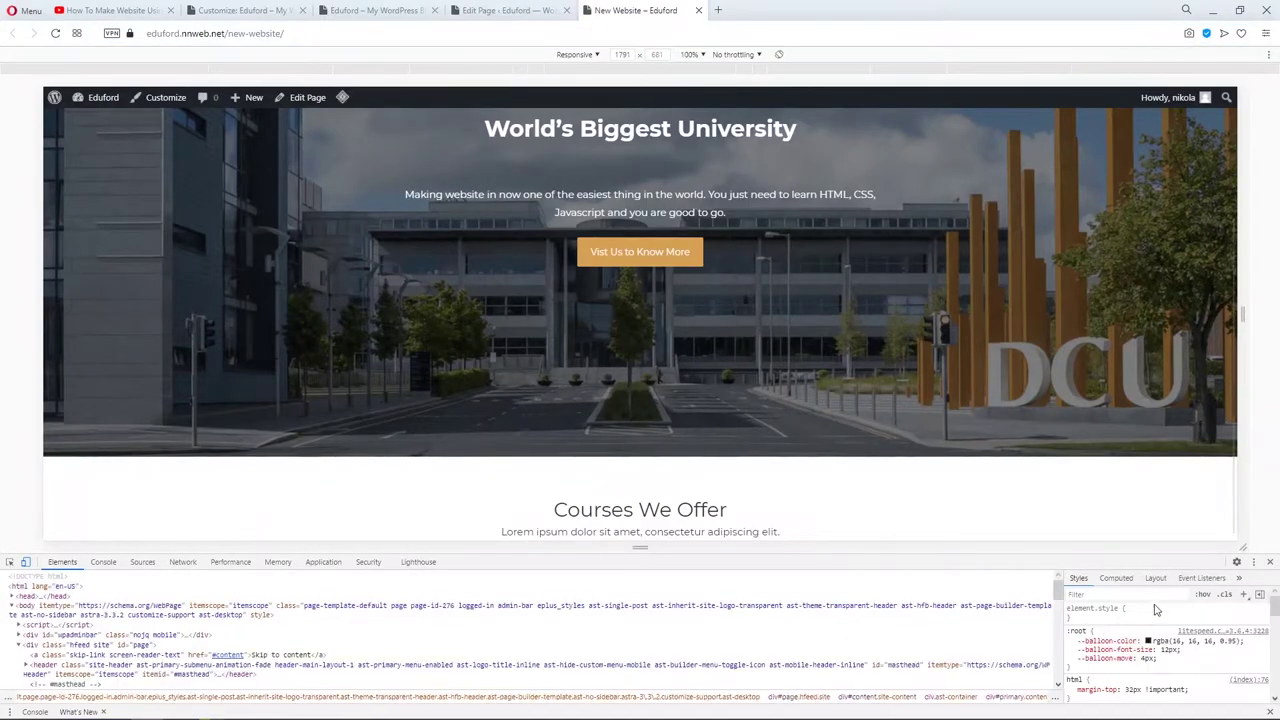
{"action": "left_click", "coordinate": [1270, 562]}
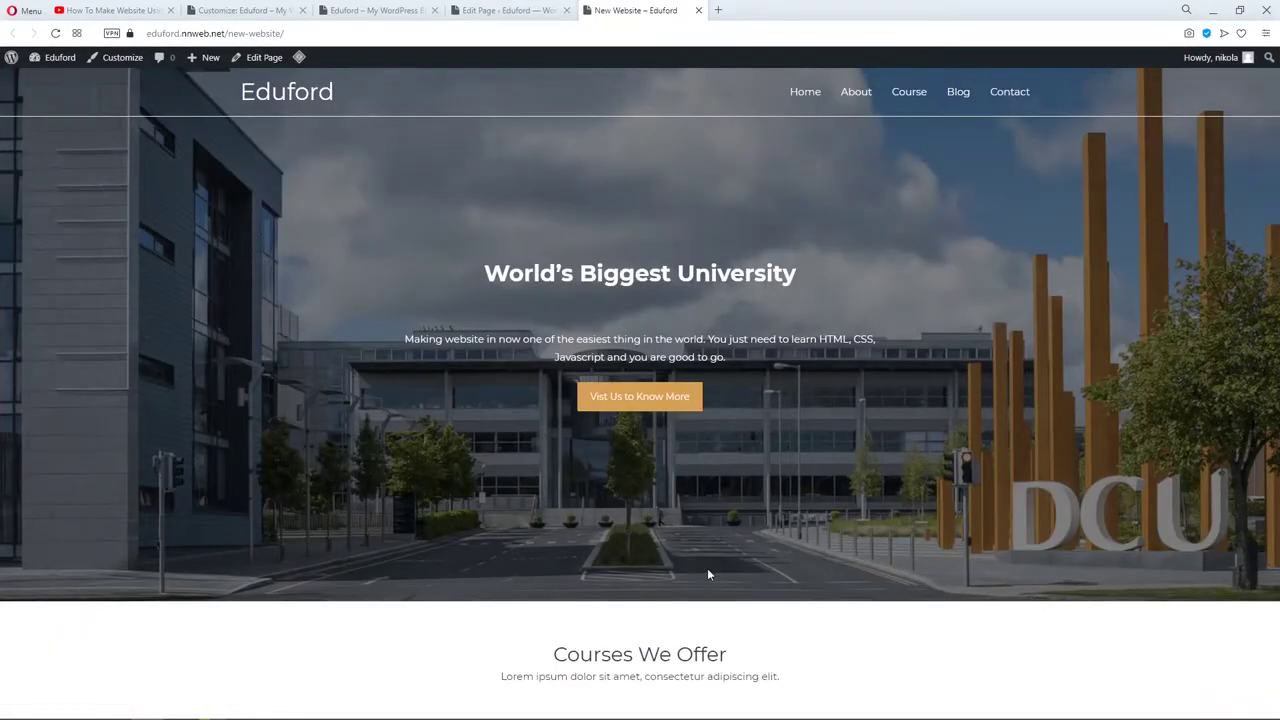
Open the Customizer for the New Website page in a new tab, close the old Customizer tab and rearrange the browser tabs.
{"action": "middle_click", "coordinate": [118, 58]}
{"action": "left_click", "coordinate": [662, 18]}
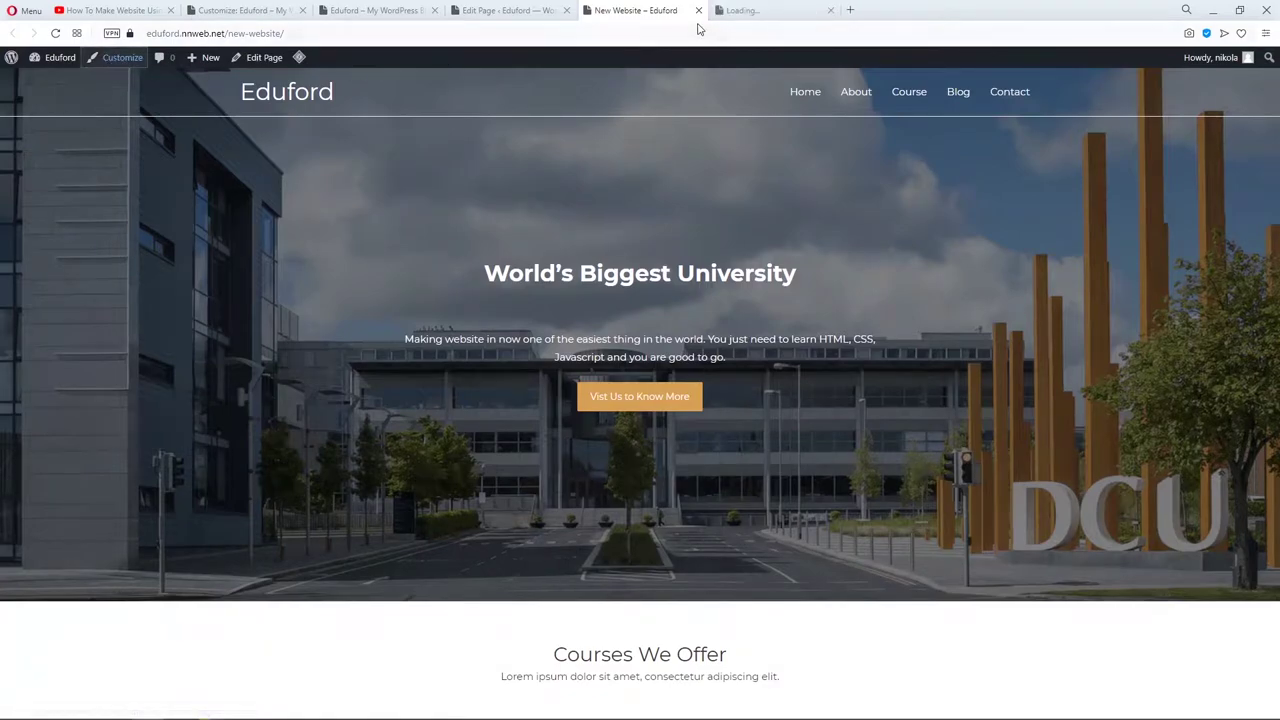
{"action": "left_click_drag", "start_coordinate": [662, 18], "coordinate": [577, 12]}
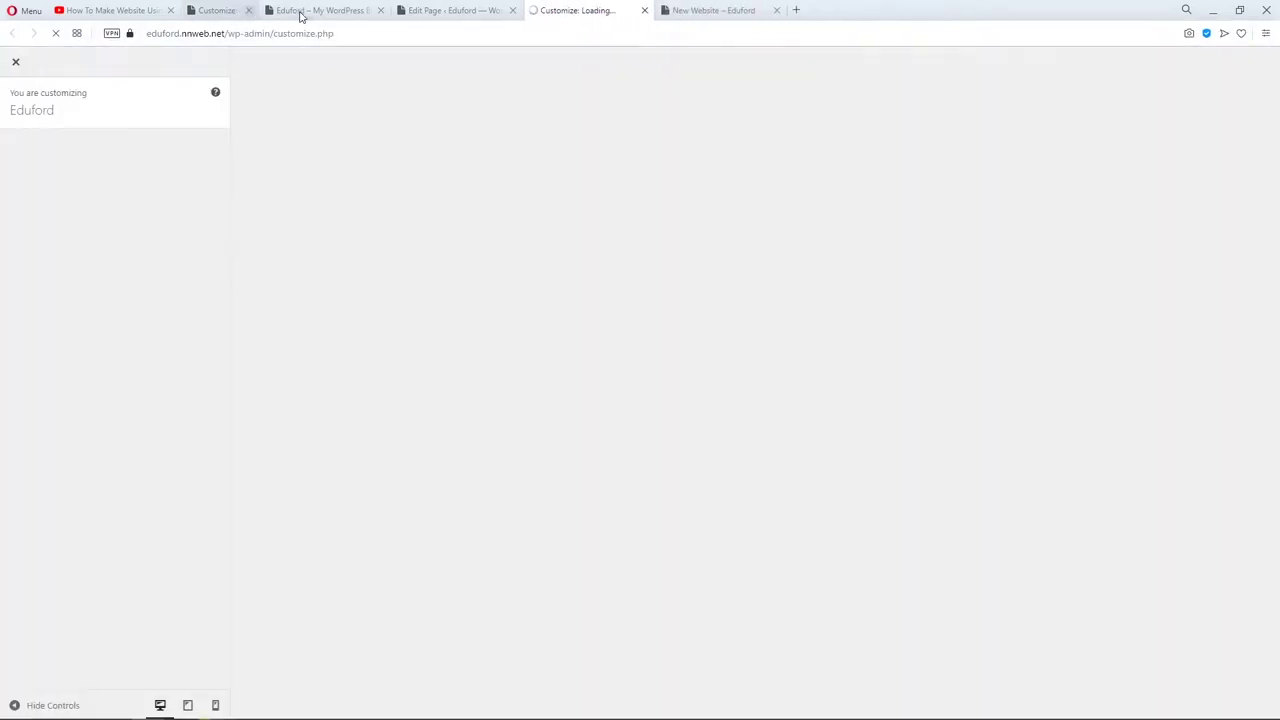
{"action": "left_click", "coordinate": [300, 14]}
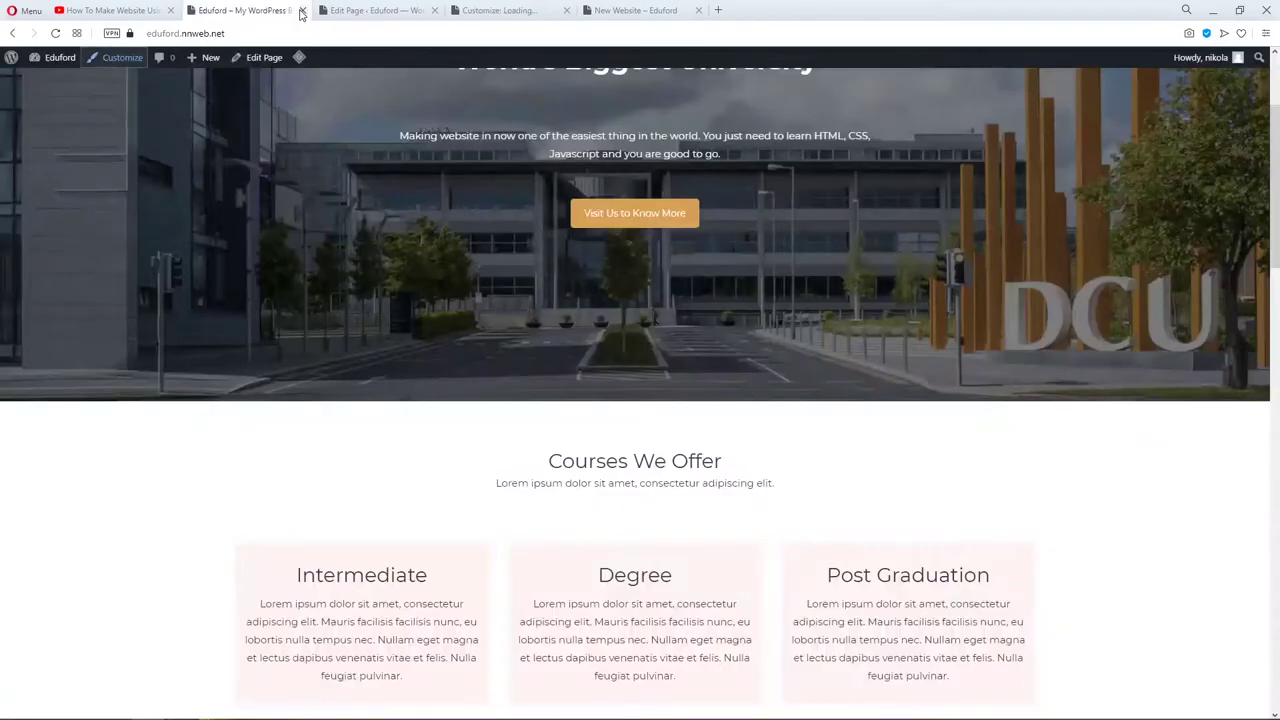
{"action": "left_click", "coordinate": [484, 14]}
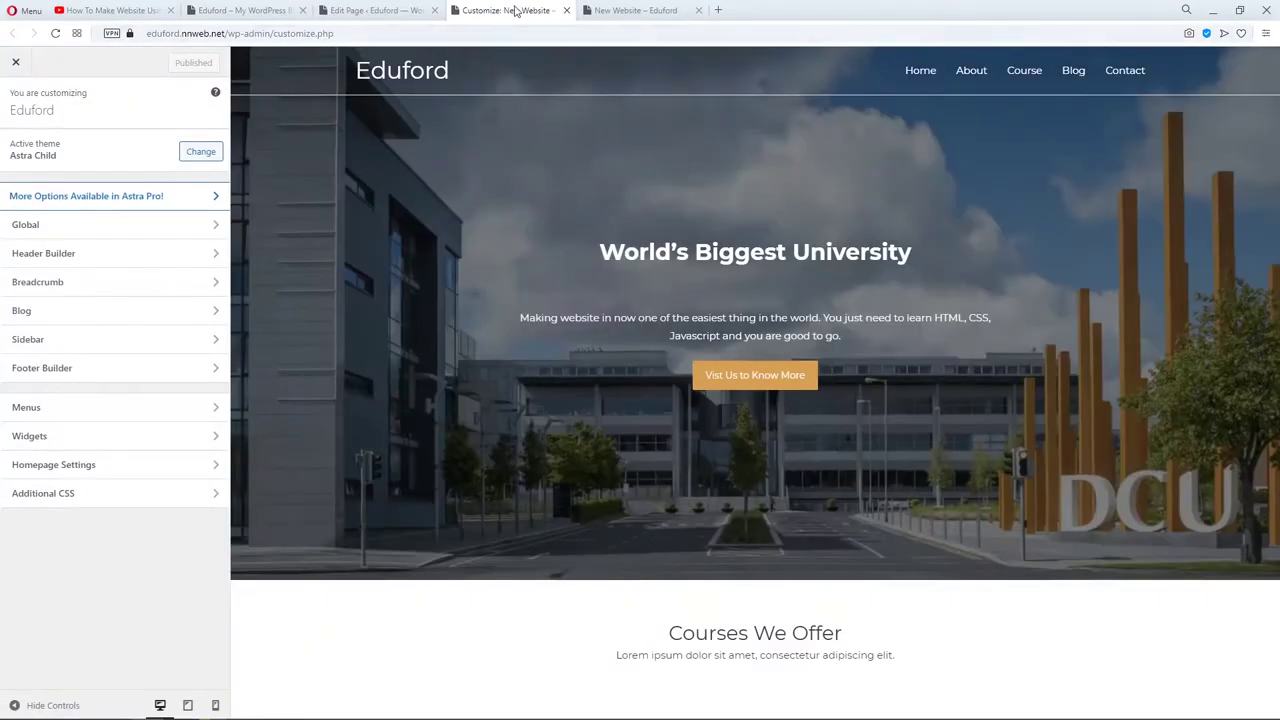
{"action": "left_click", "coordinate": [640, 12]}
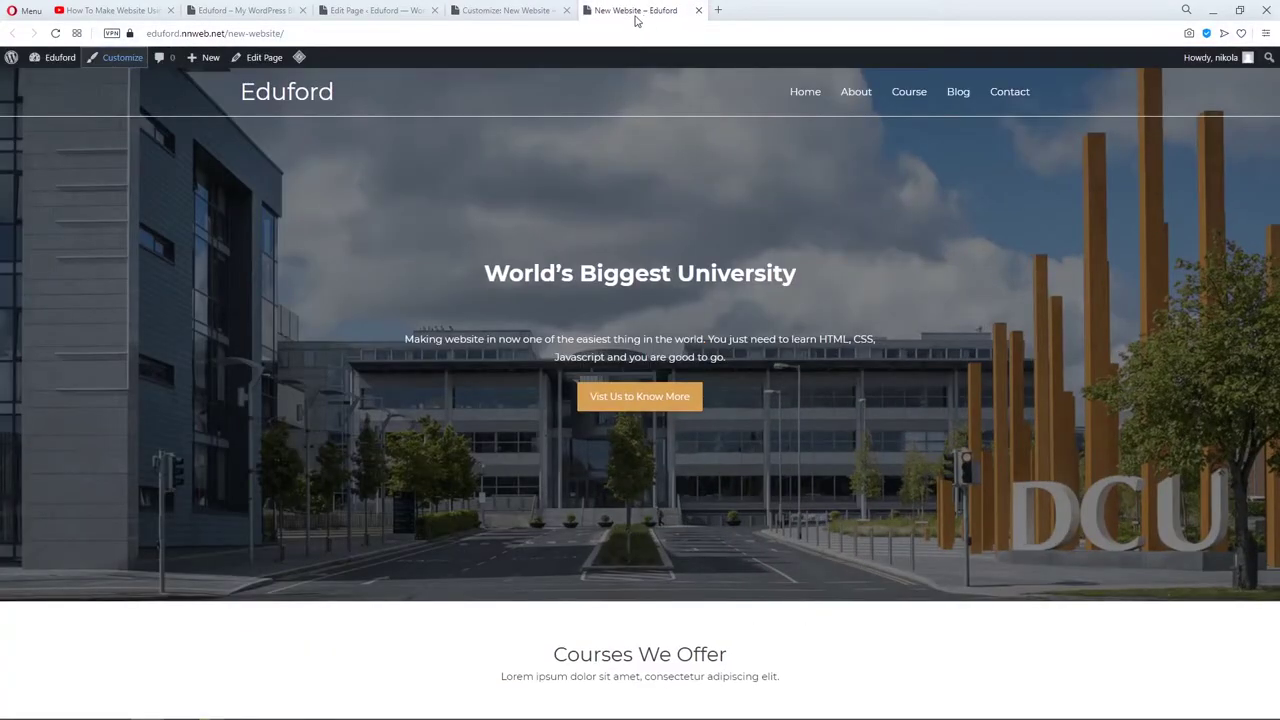
{"action": "left_click", "coordinate": [490, 12]}
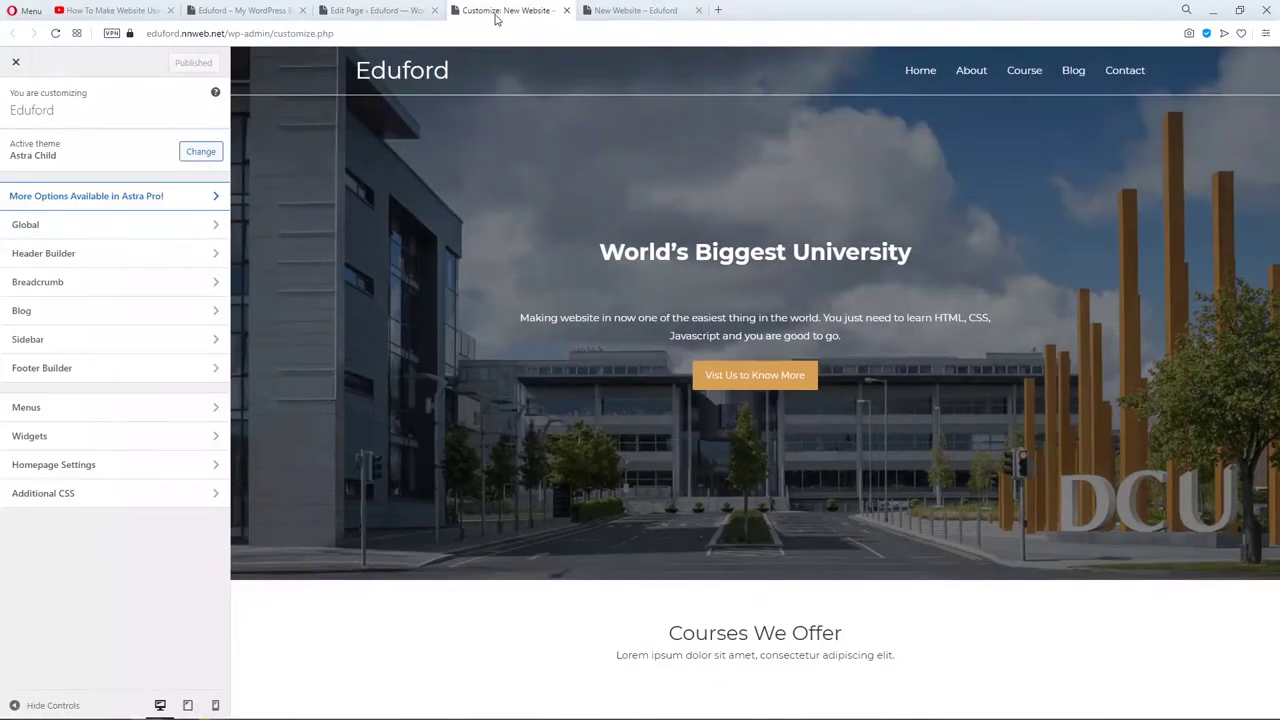
{"action": "left_click", "coordinate": [640, 12]}
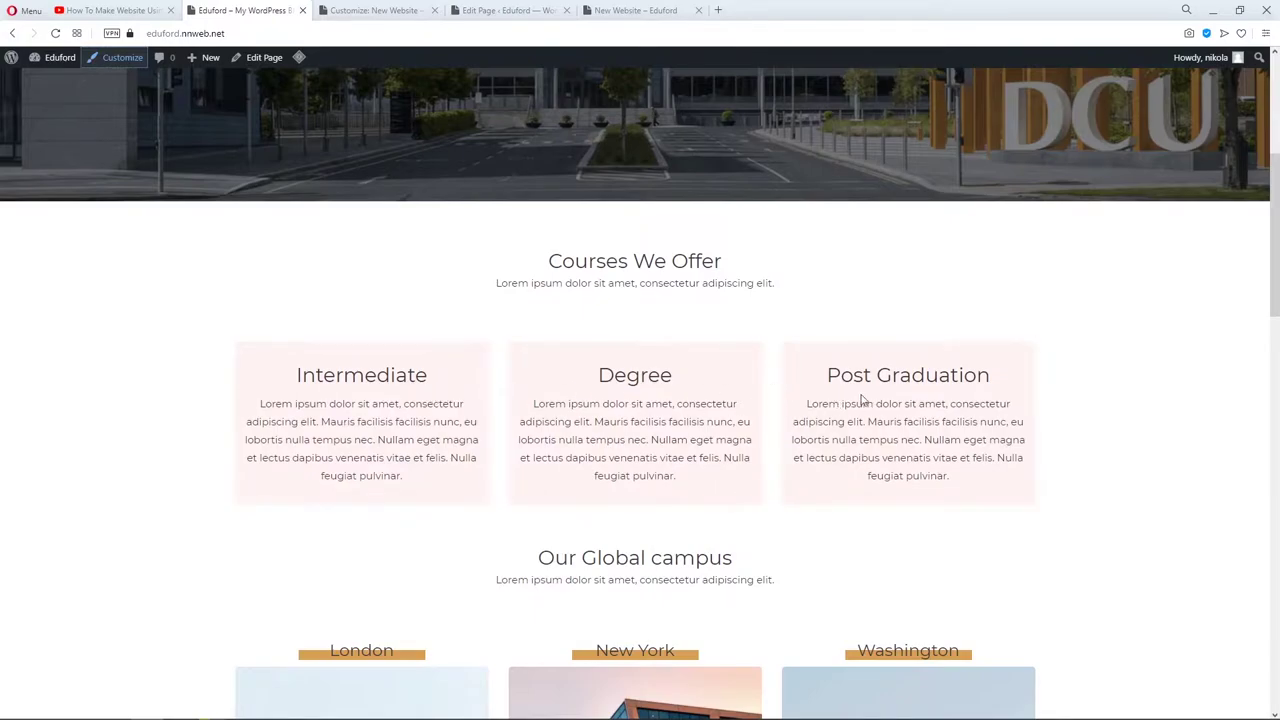
Add a Columns block with the 33 / 33 / 33 layout below the Courses We Offer paragraph in the page editor.
{"action": "left_click", "coordinate": [495, 10]}
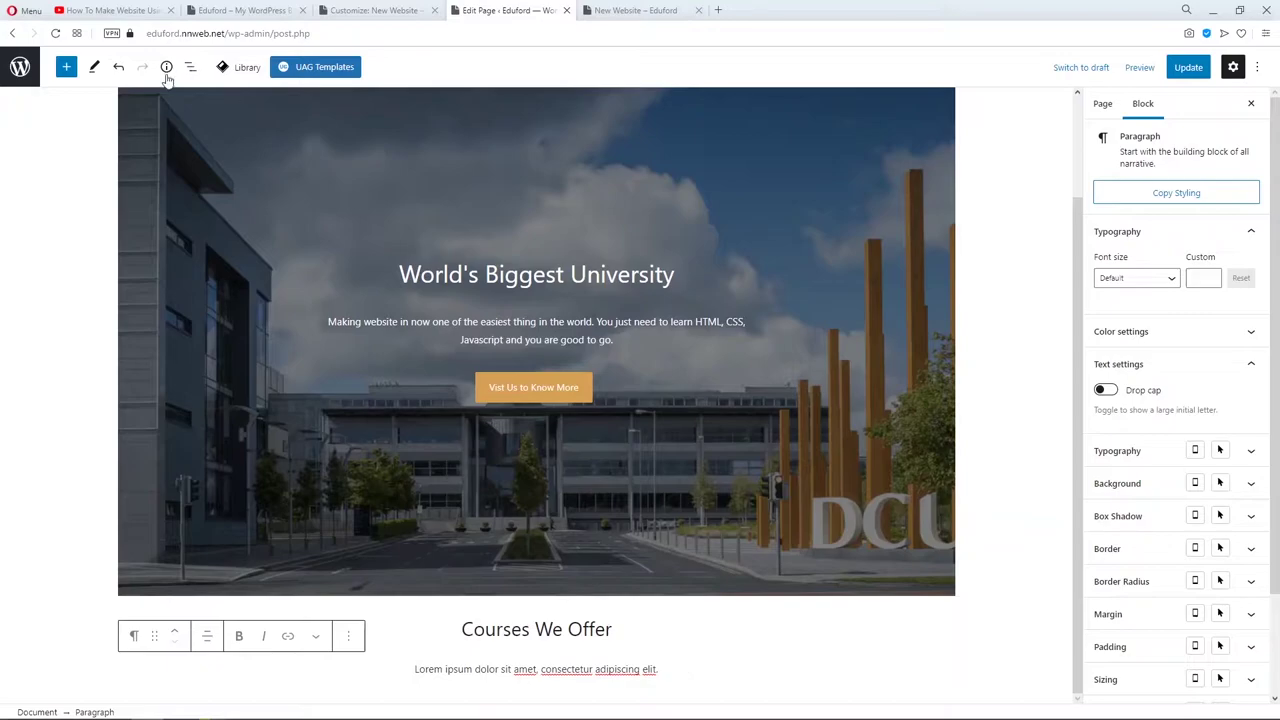
{"action": "left_click", "coordinate": [67, 70]}
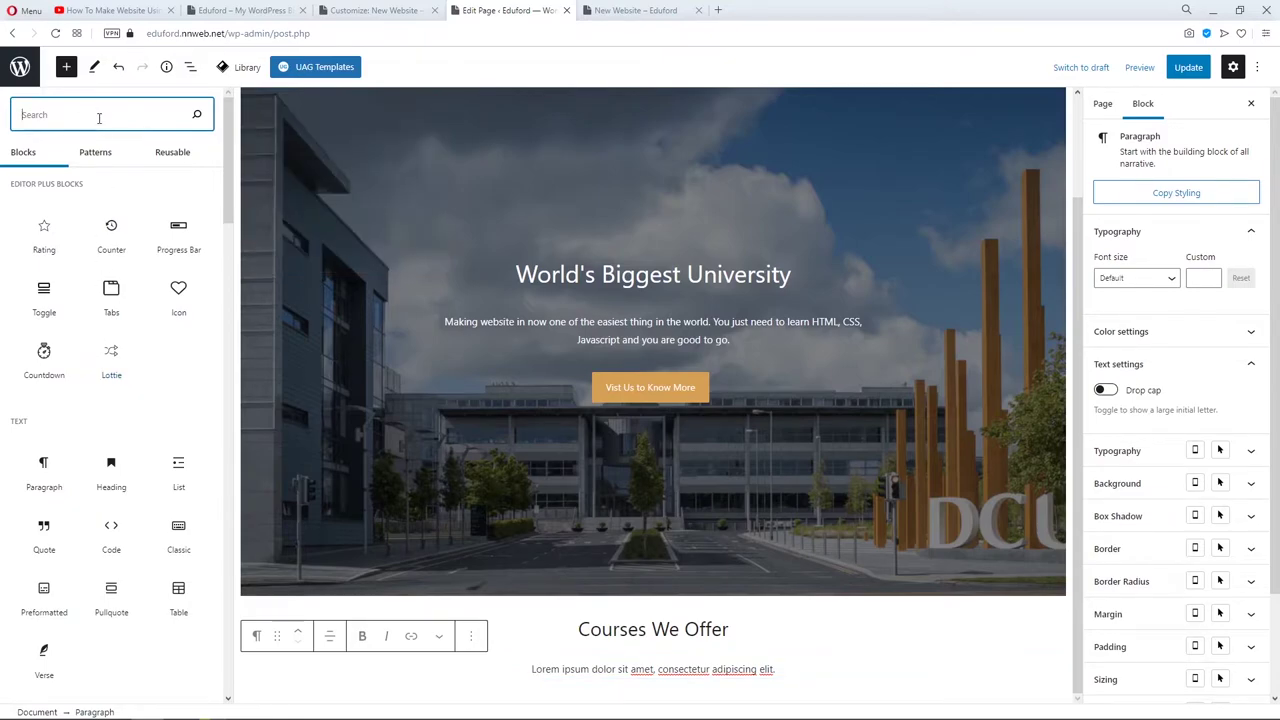
{"action": "type", "text": "col"}
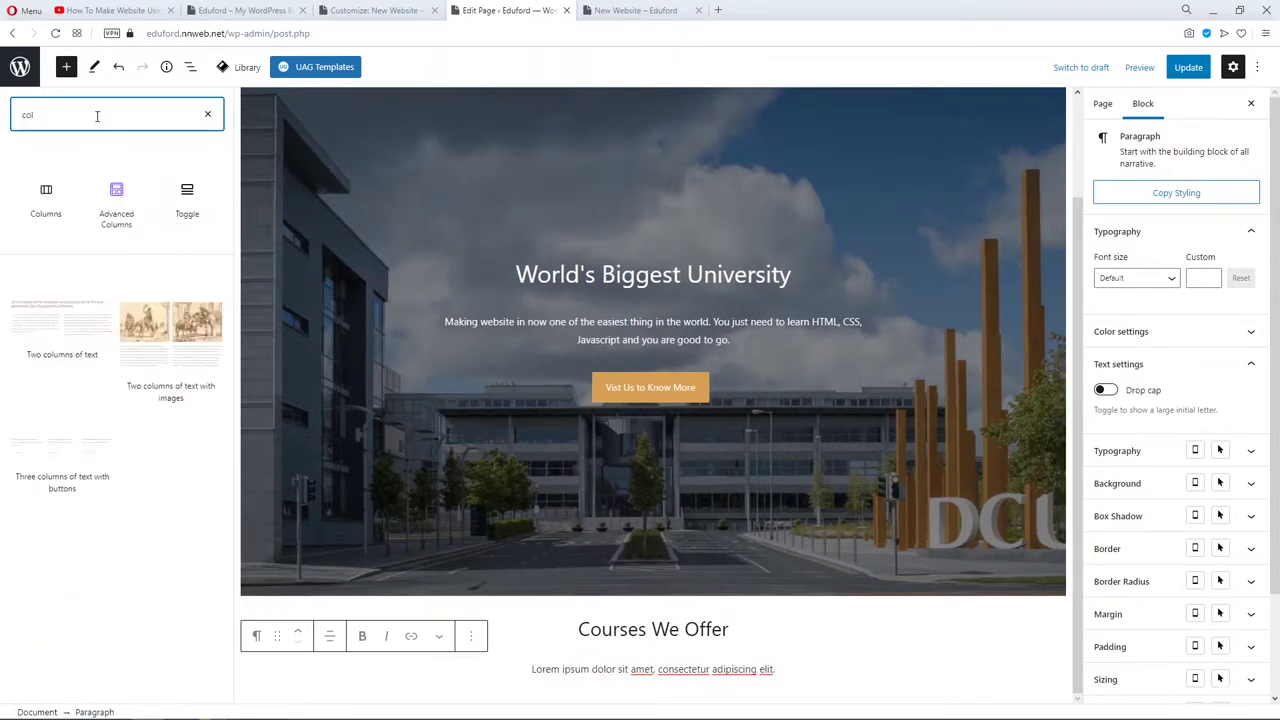
{"action": "left_click", "coordinate": [52, 212]}
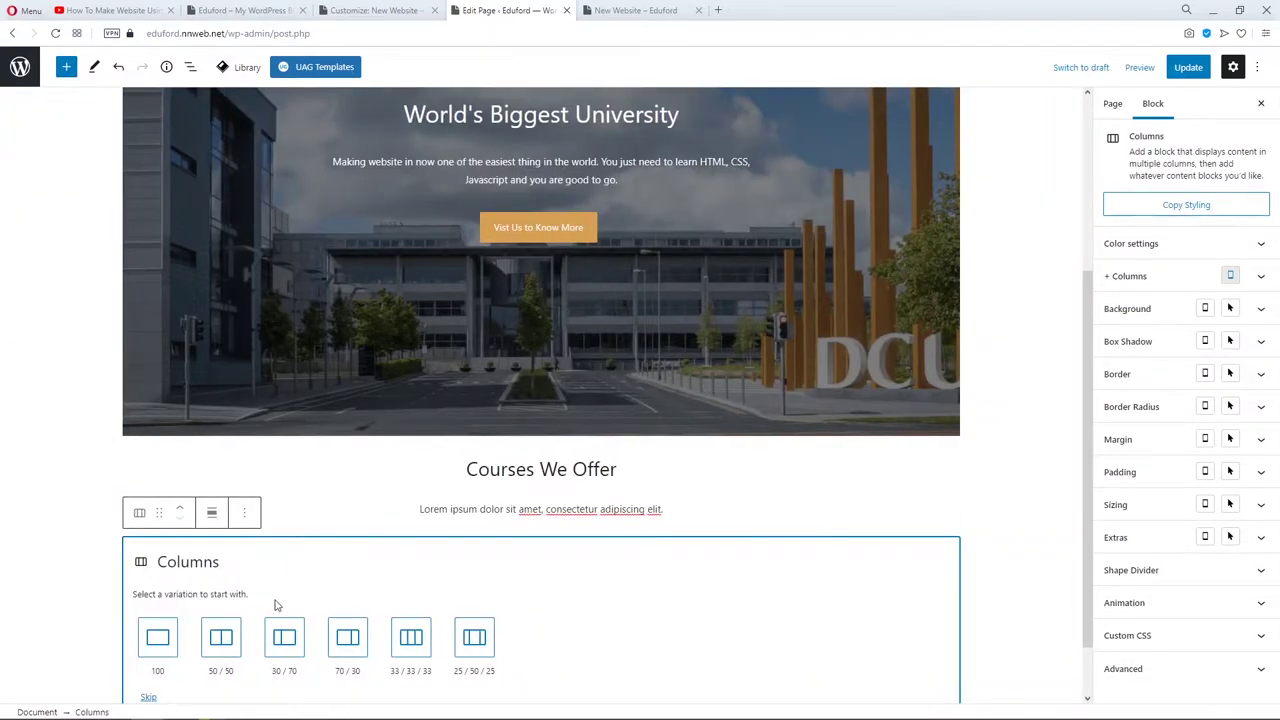
{"action": "left_click", "coordinate": [409, 640]}
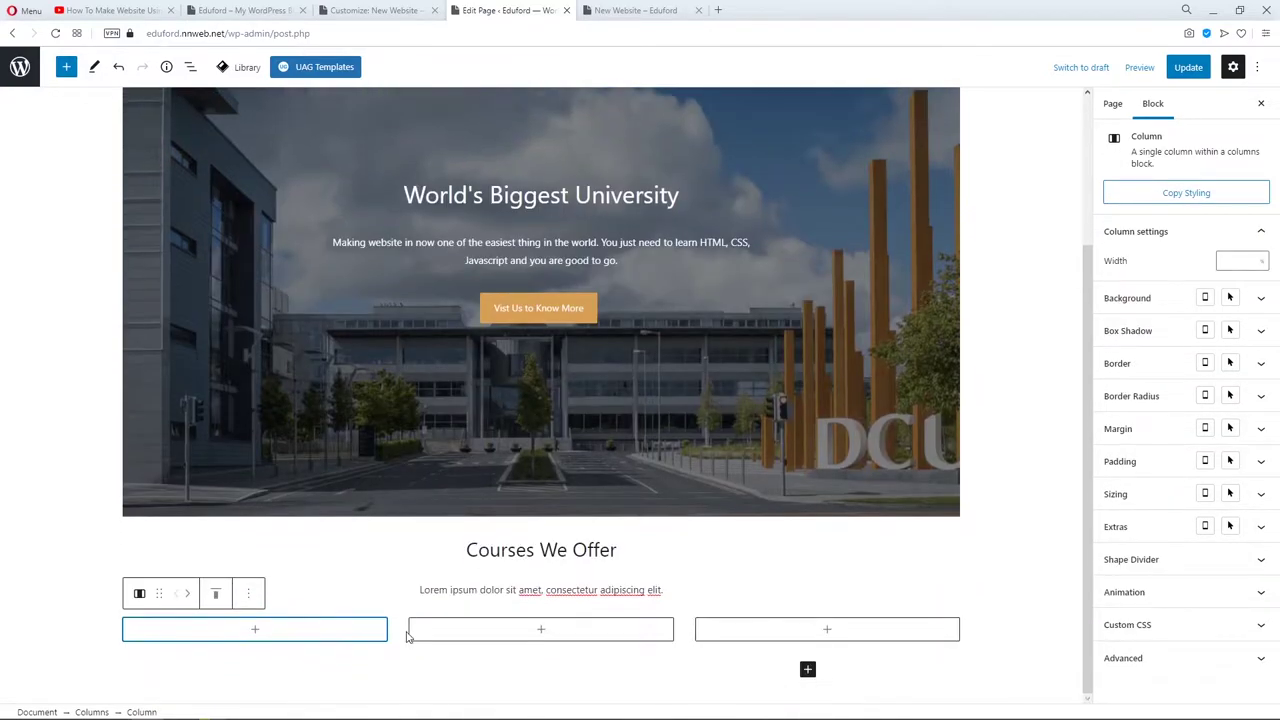
Add a center-aligned H3 heading reading "Intermediate" to the first column under Courses We Offer.
{"action": "left_click", "coordinate": [254, 632]}
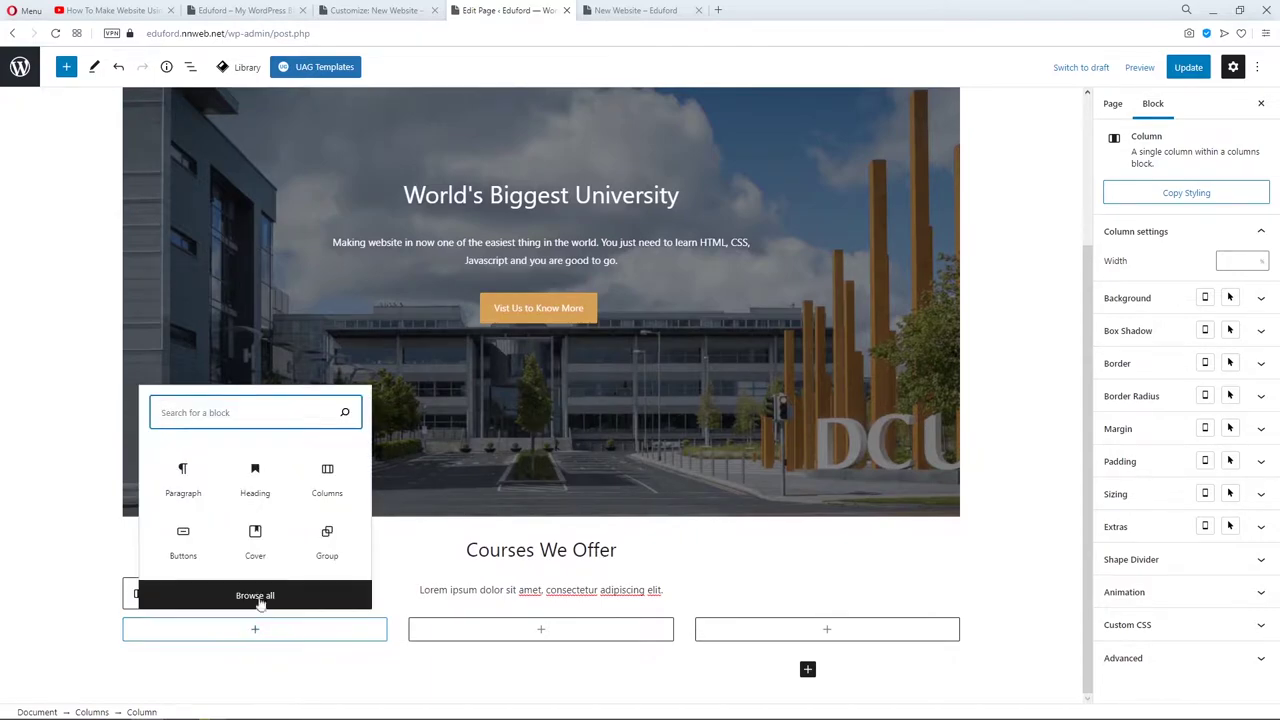
{"action": "left_click", "coordinate": [252, 484]}
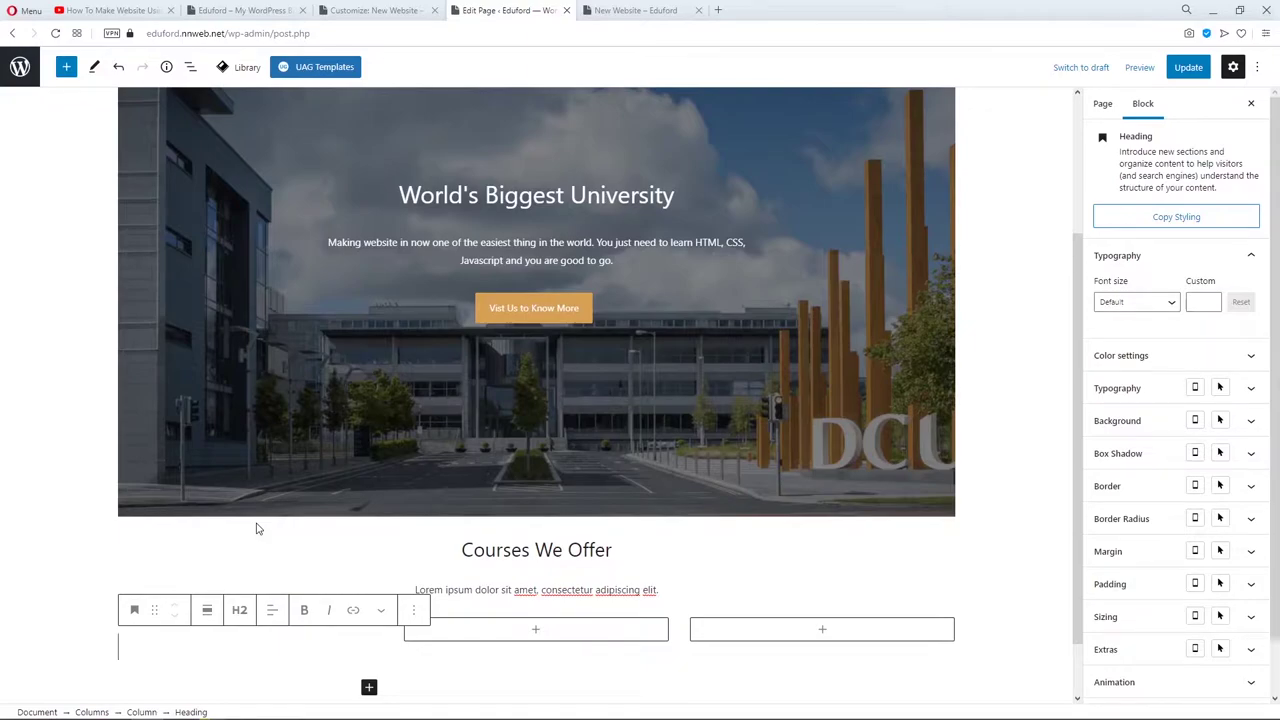
{"action": "type", "text": "Intermediate"}
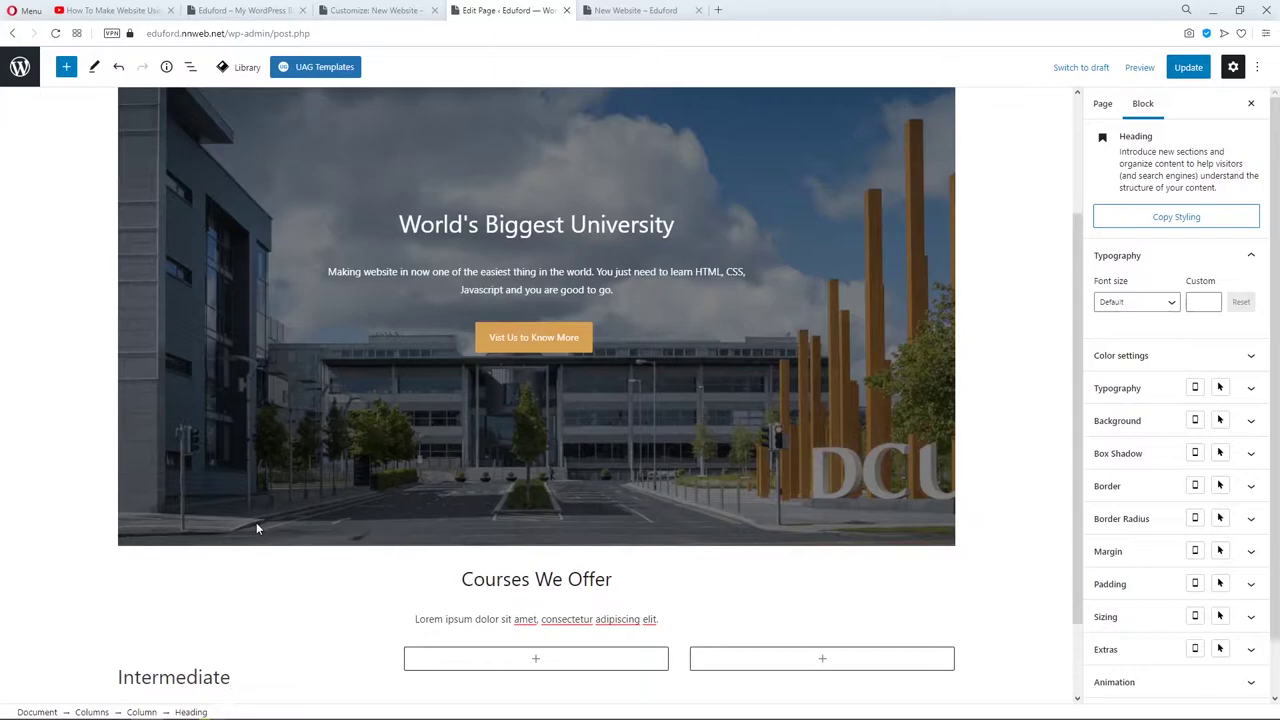
{"action": "scroll", "coordinate": [280, 600], "scroll_direction": "down", "scroll_amount": 1}
{"action": "left_click", "coordinate": [271, 536]}
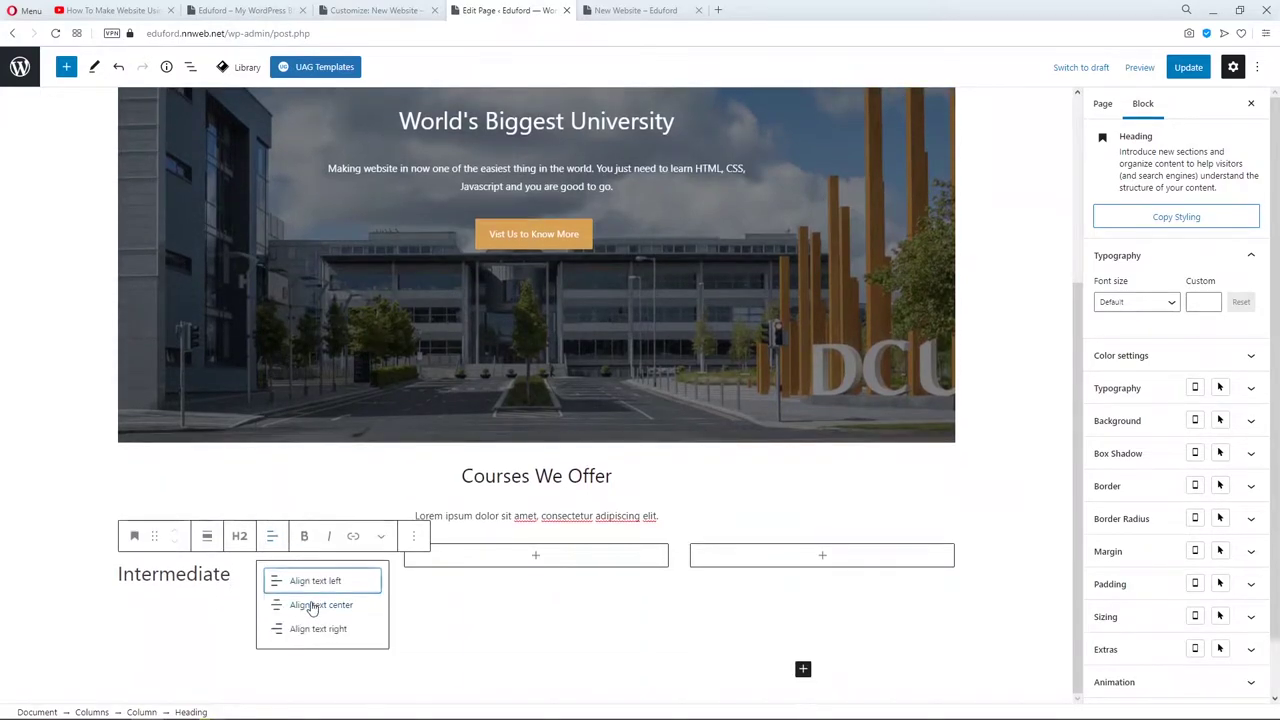
{"action": "left_click", "coordinate": [312, 607]}
{"action": "left_click", "coordinate": [239, 536]}
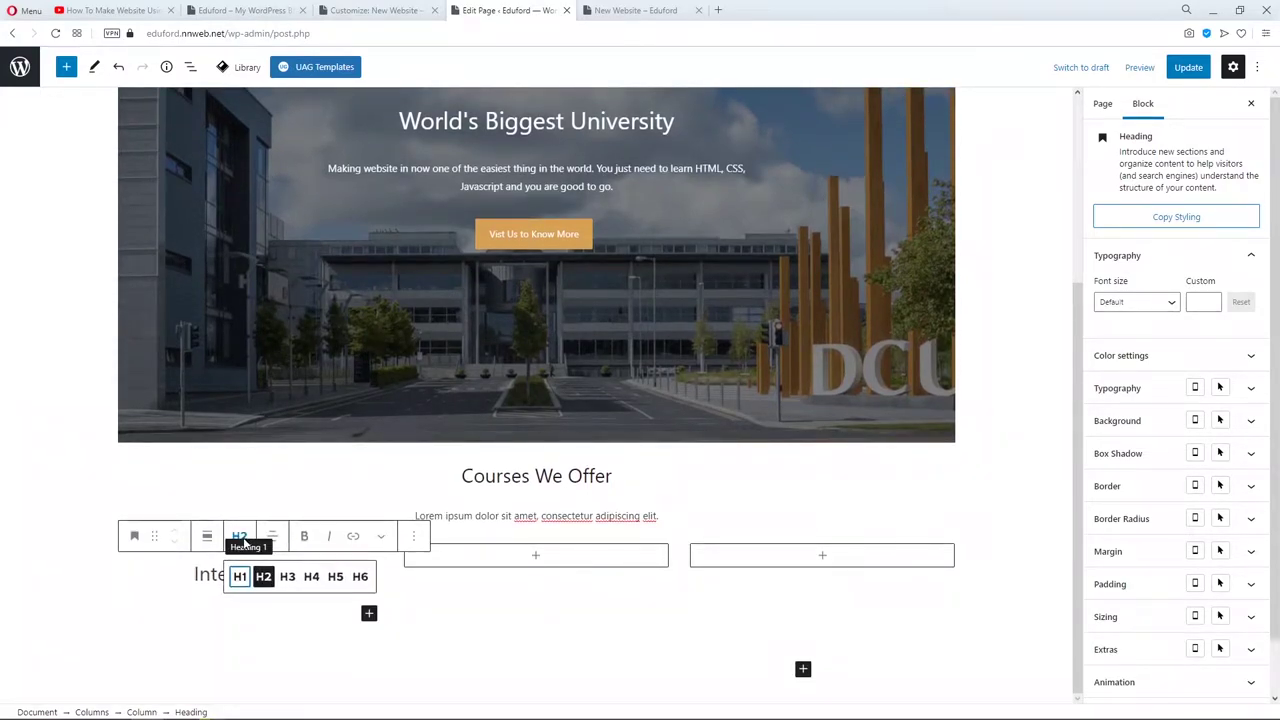
{"action": "left_click", "coordinate": [287, 577]}
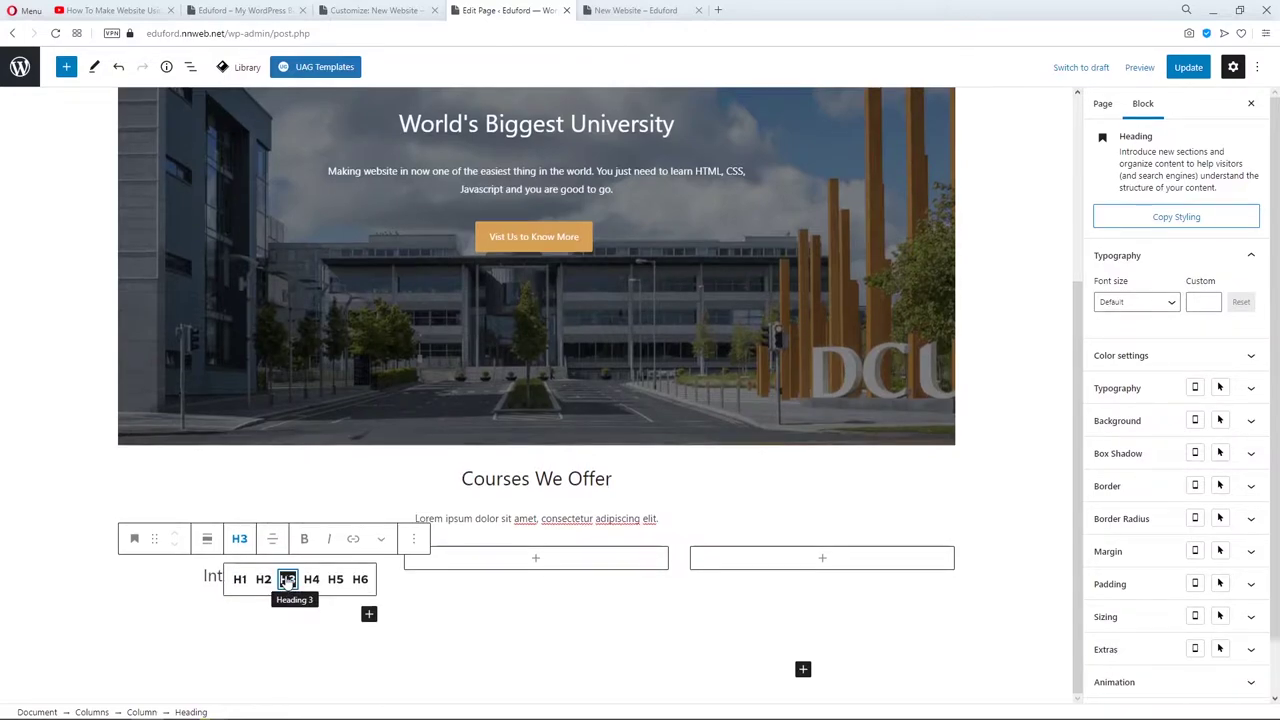
{"action": "left_click", "coordinate": [317, 648]}
{"action": "left_click", "coordinate": [300, 614]}
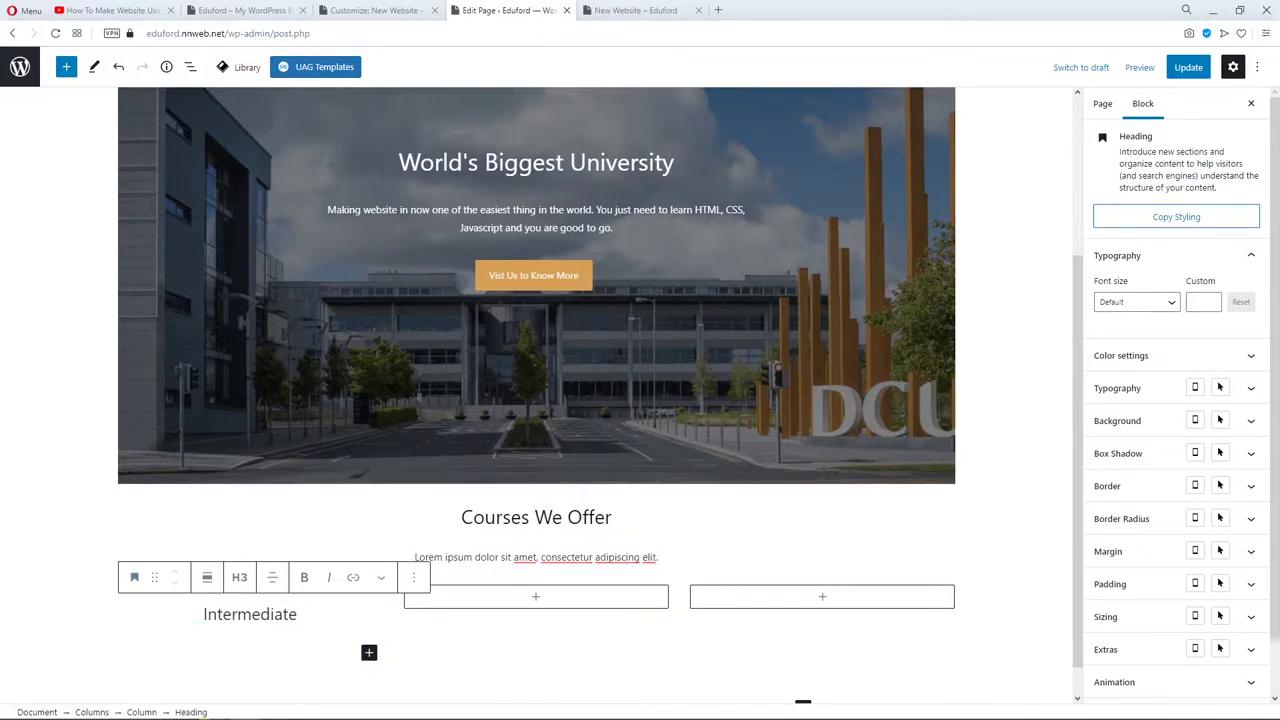
Add a center-aligned paragraph of "Lorem ipsum dolor sit amet" filler text below the Intermediate heading in the first column.
{"action": "left_click", "coordinate": [369, 652]}
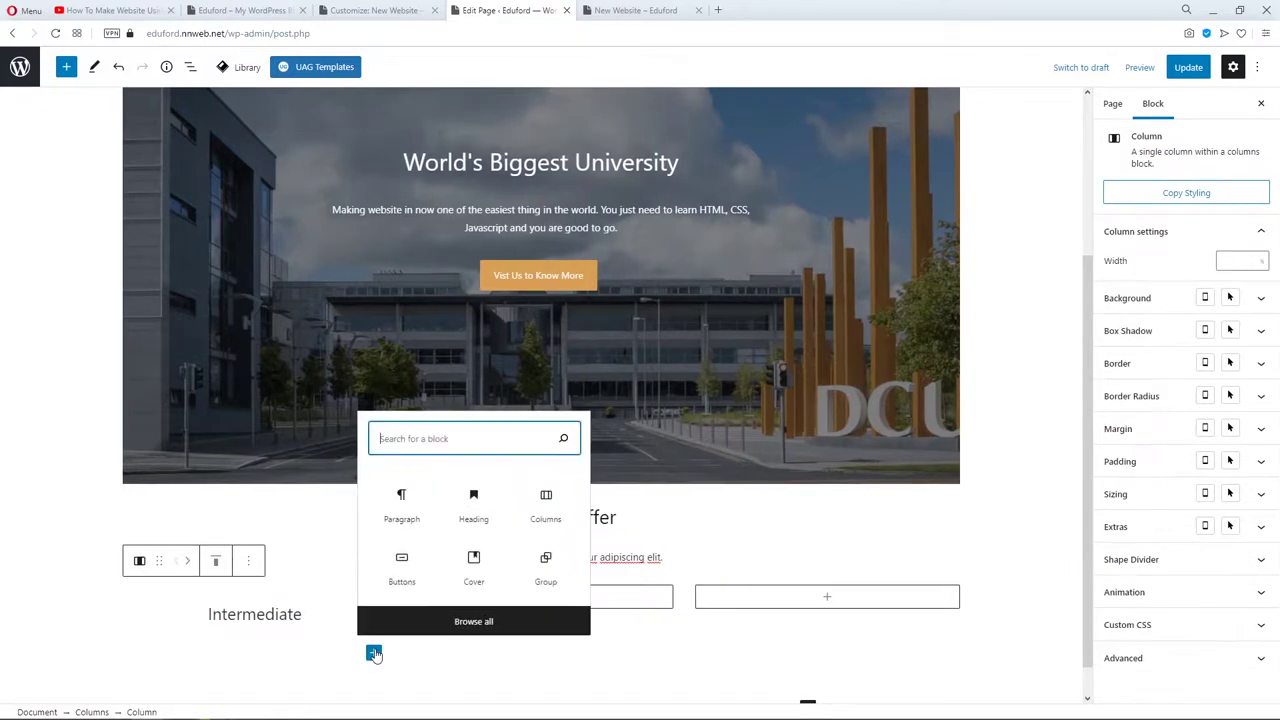
{"action": "left_click", "coordinate": [398, 505]}
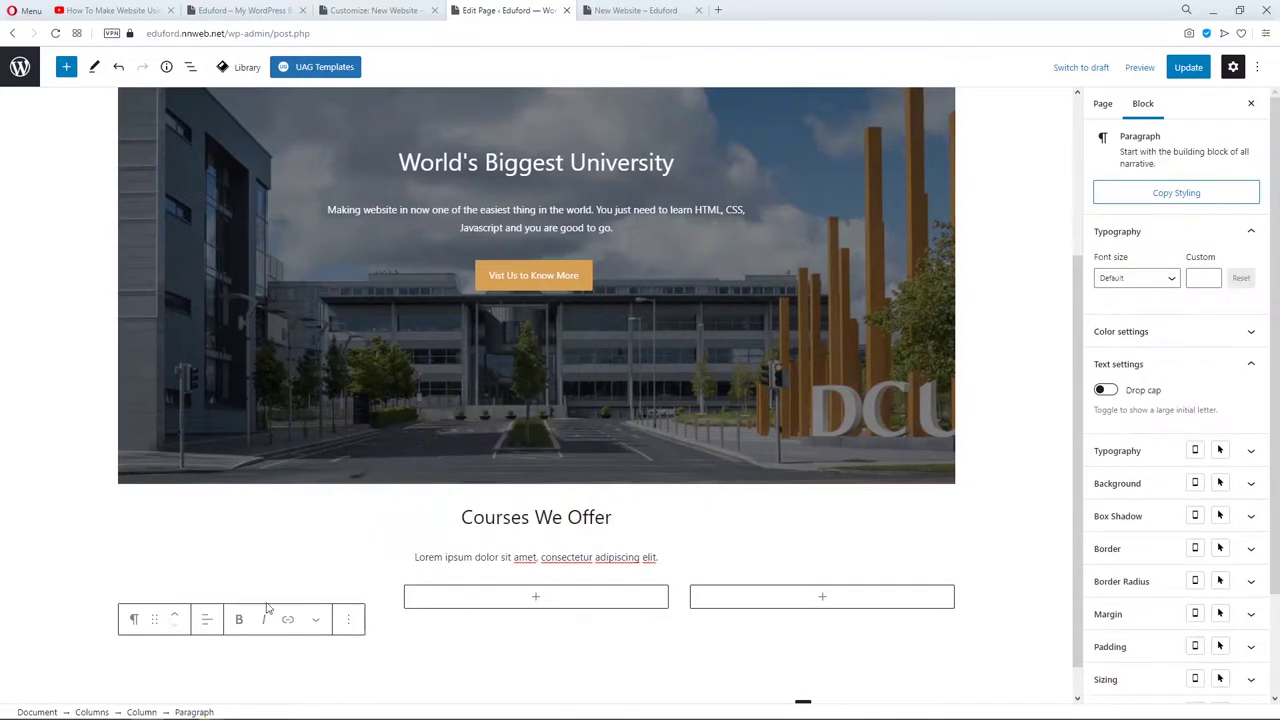
{"action": "type", "text": "Lorem ipsum dolor sit amet, consectetur adipiscing elit. Mauris facilisis facilisis nunc, eu lobortis nulla tempus nec. Nullam eget magna et lectus dapibus venenatis vitae et felis. Nulla feugiat pulvinar."}
{"action": "left_click", "coordinate": [207, 565]}
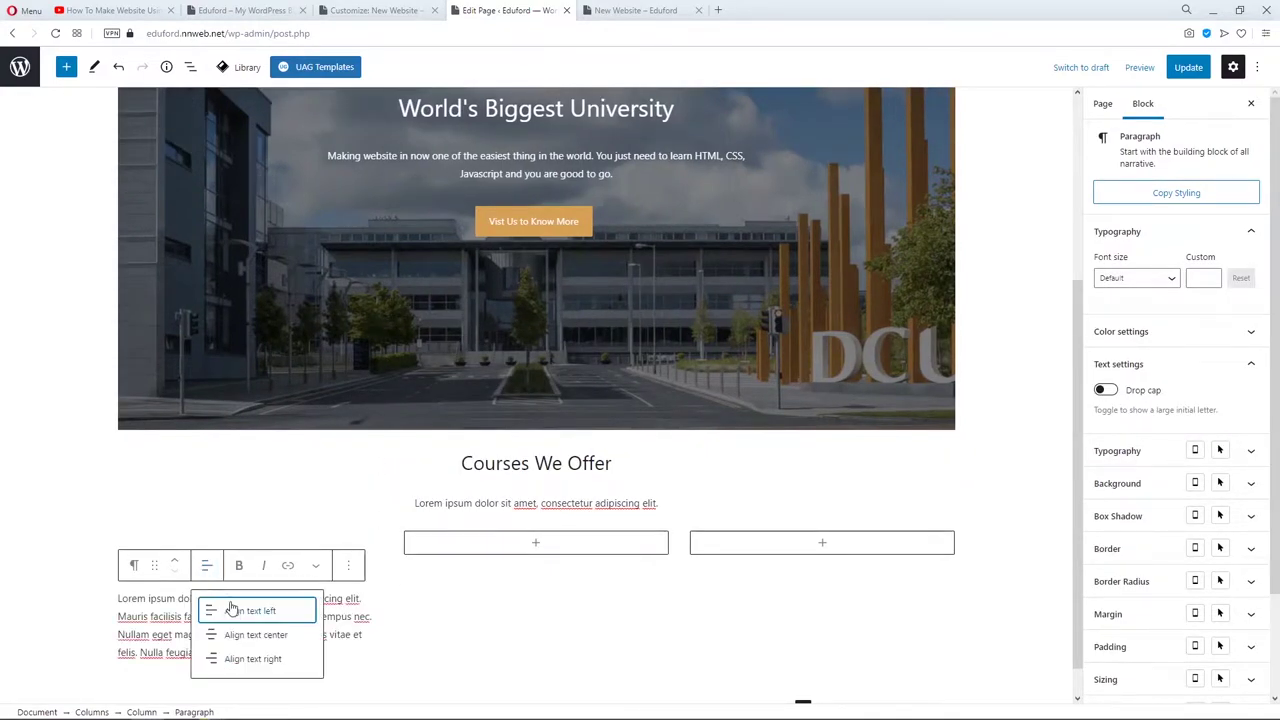
{"action": "left_click", "coordinate": [240, 634]}
{"action": "left_click", "coordinate": [223, 494]}
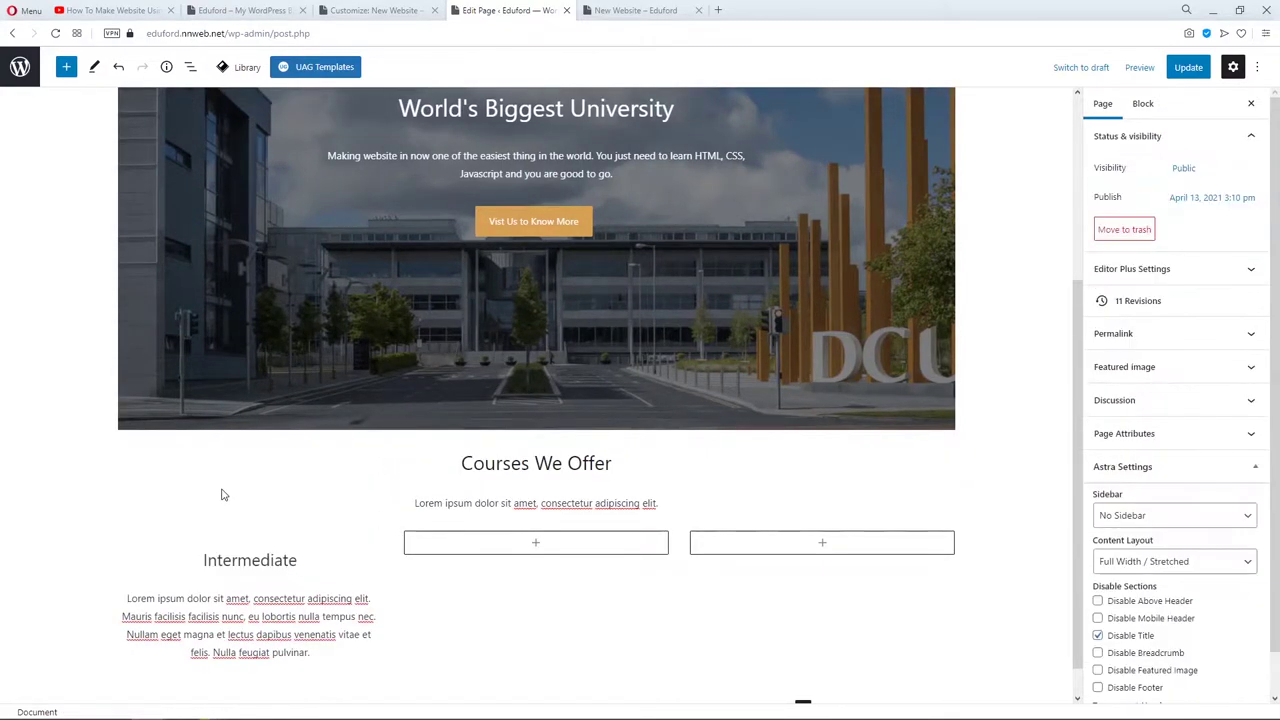
Select the whole Intermediate column with its heading and paragraph and duplicate it twice.
{"action": "left_click", "coordinate": [178, 569]}
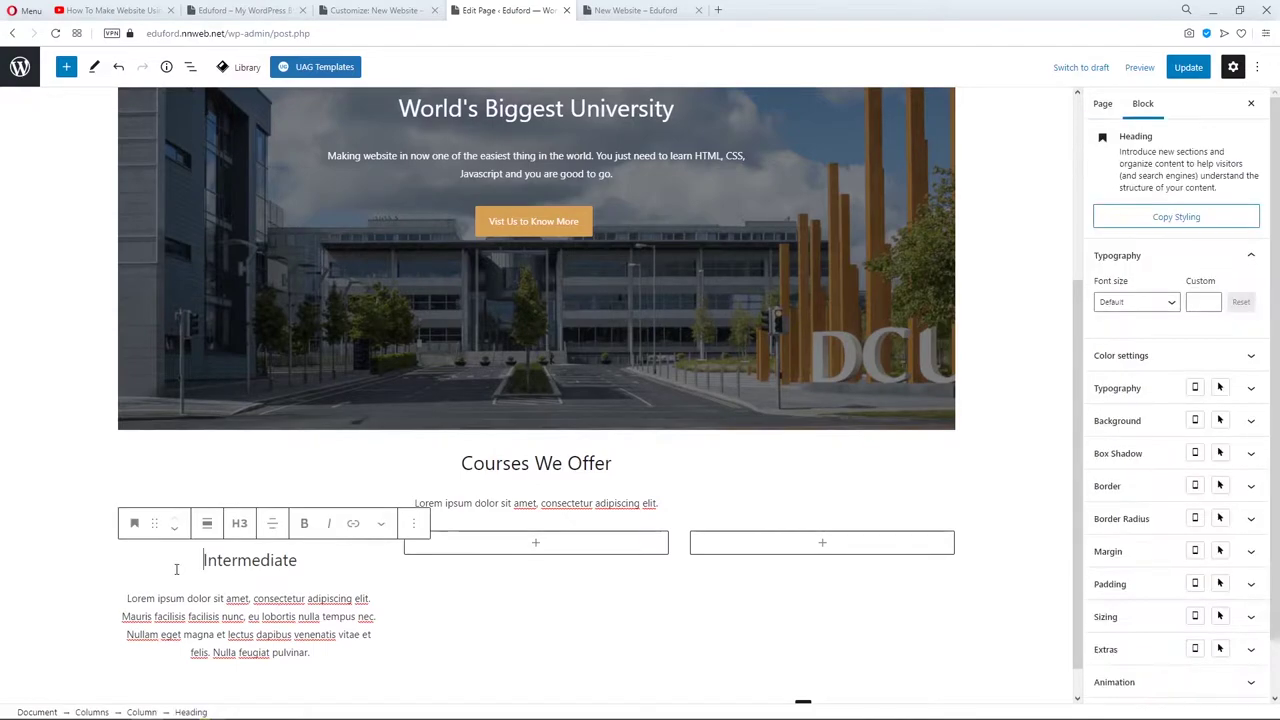
{"action": "left_click", "coordinate": [190, 67]}
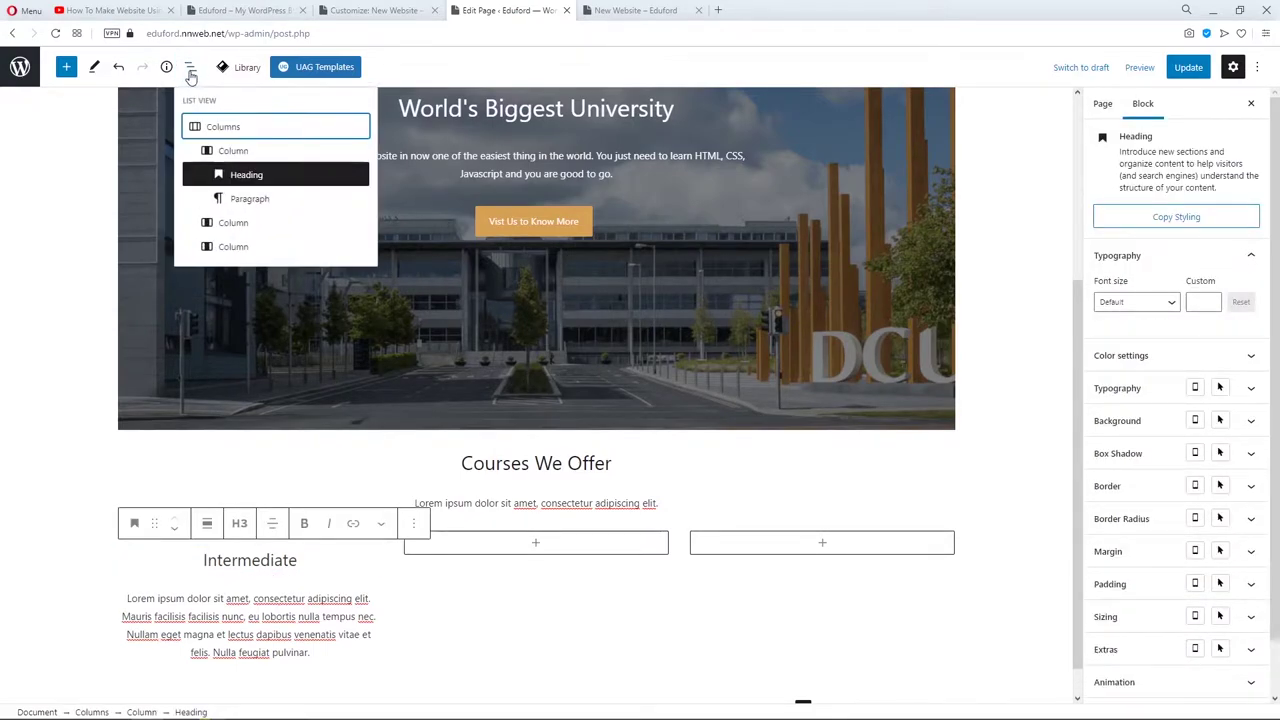
{"action": "left_click", "coordinate": [258, 151]}
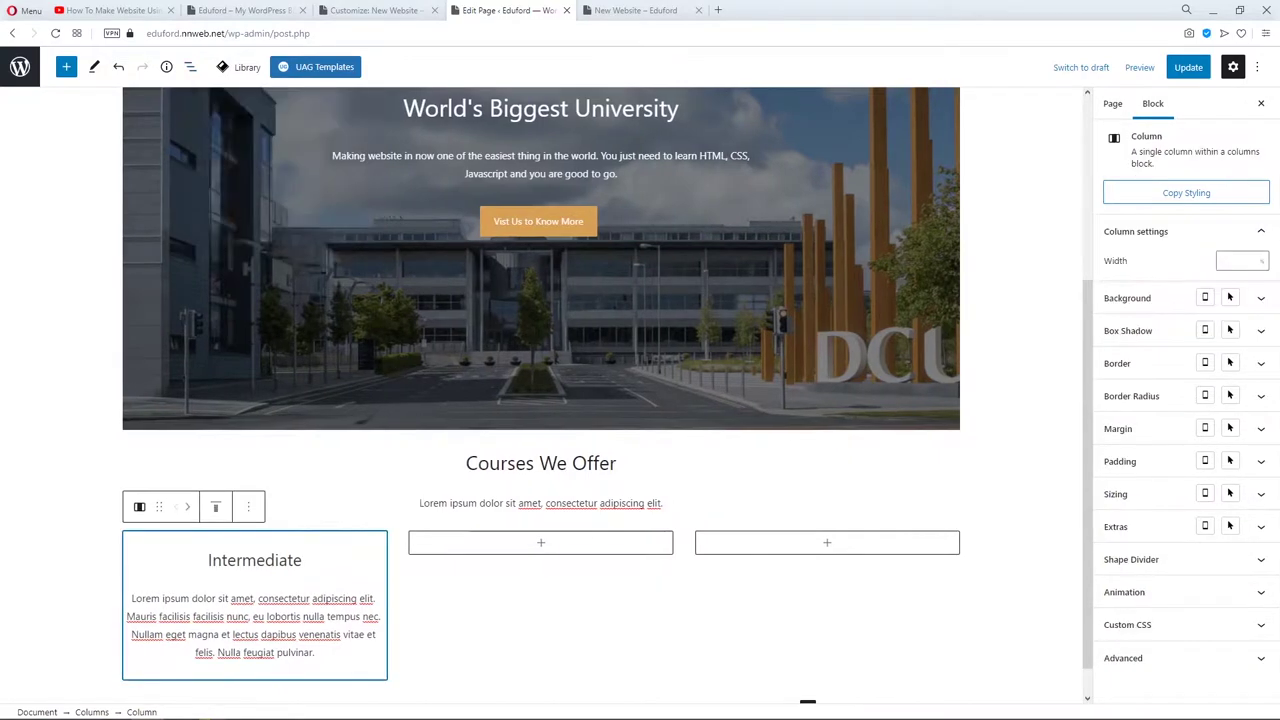
{"action": "left_click", "coordinate": [190, 67]}
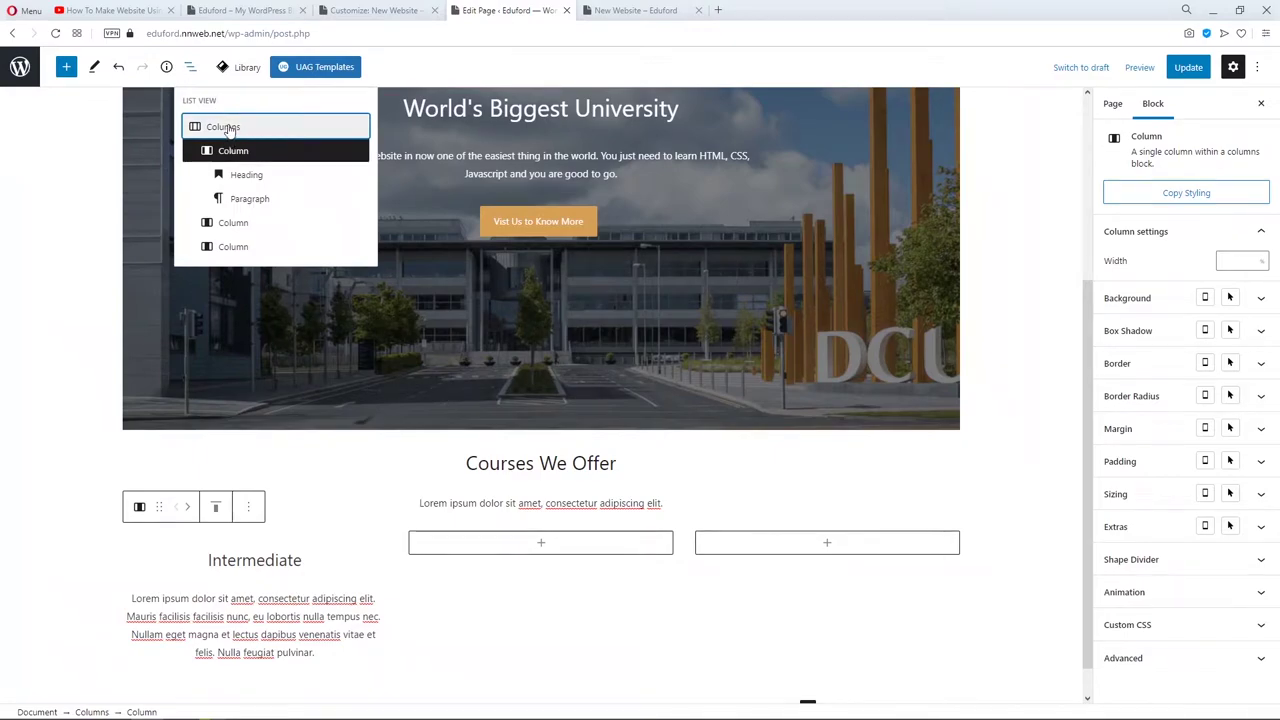
{"action": "left_click", "coordinate": [228, 132]}
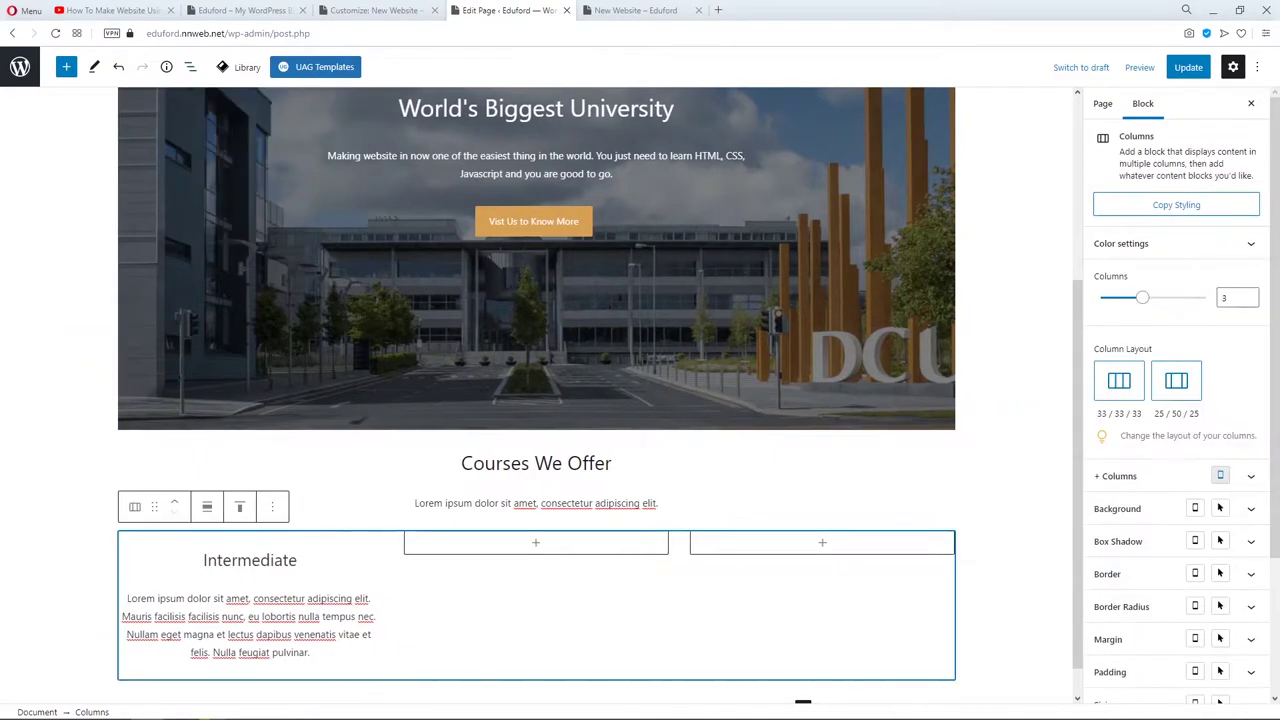
{"action": "left_click", "coordinate": [190, 67]}
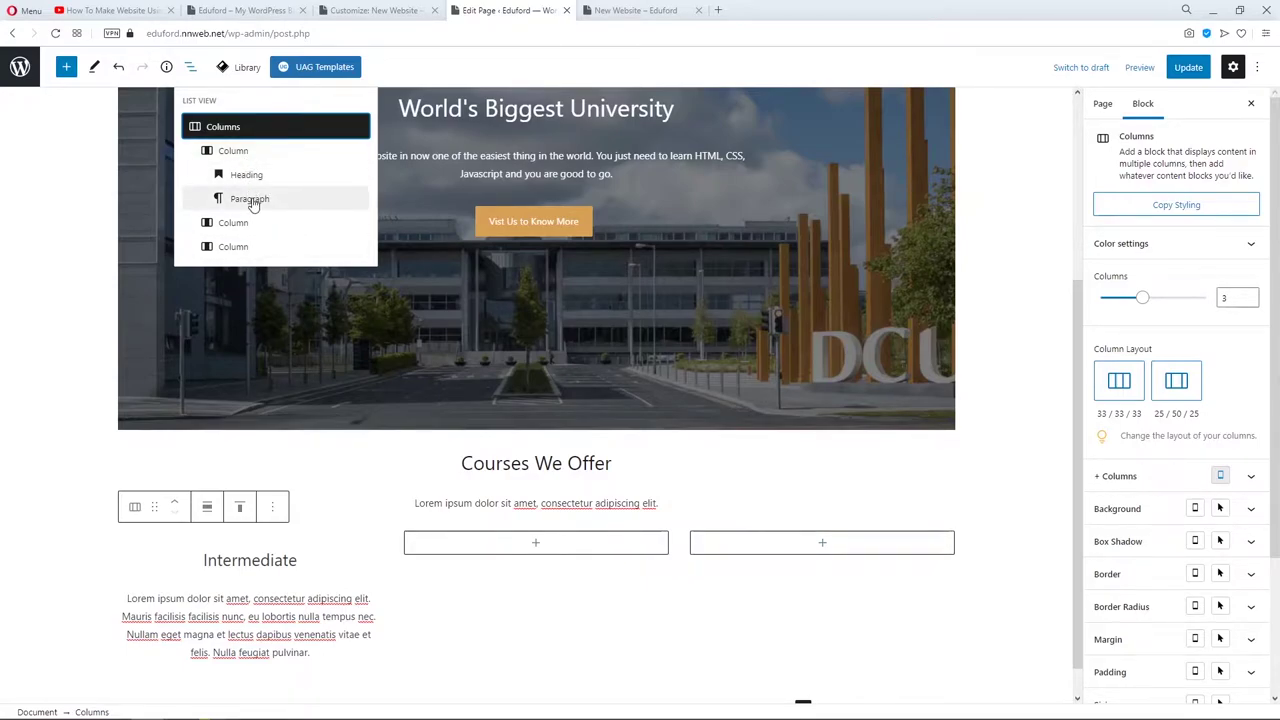
{"action": "left_click", "coordinate": [233, 151]}
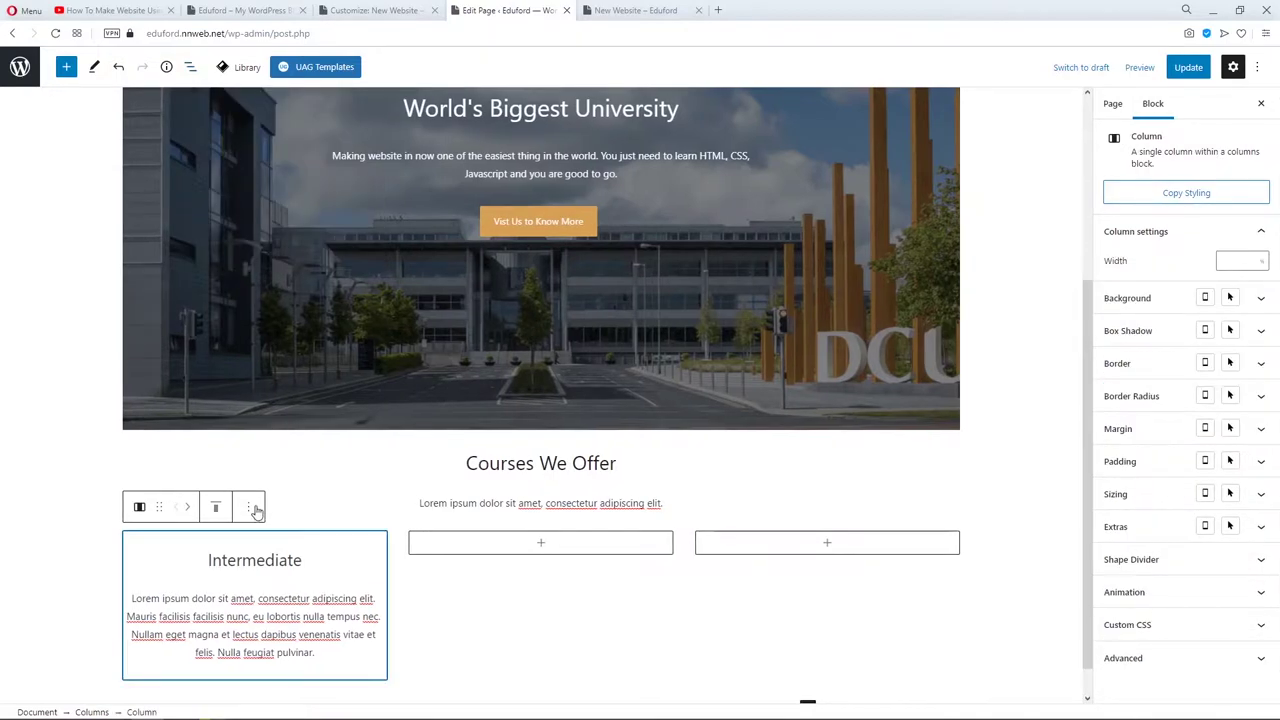
{"action": "left_click", "coordinate": [251, 509]}
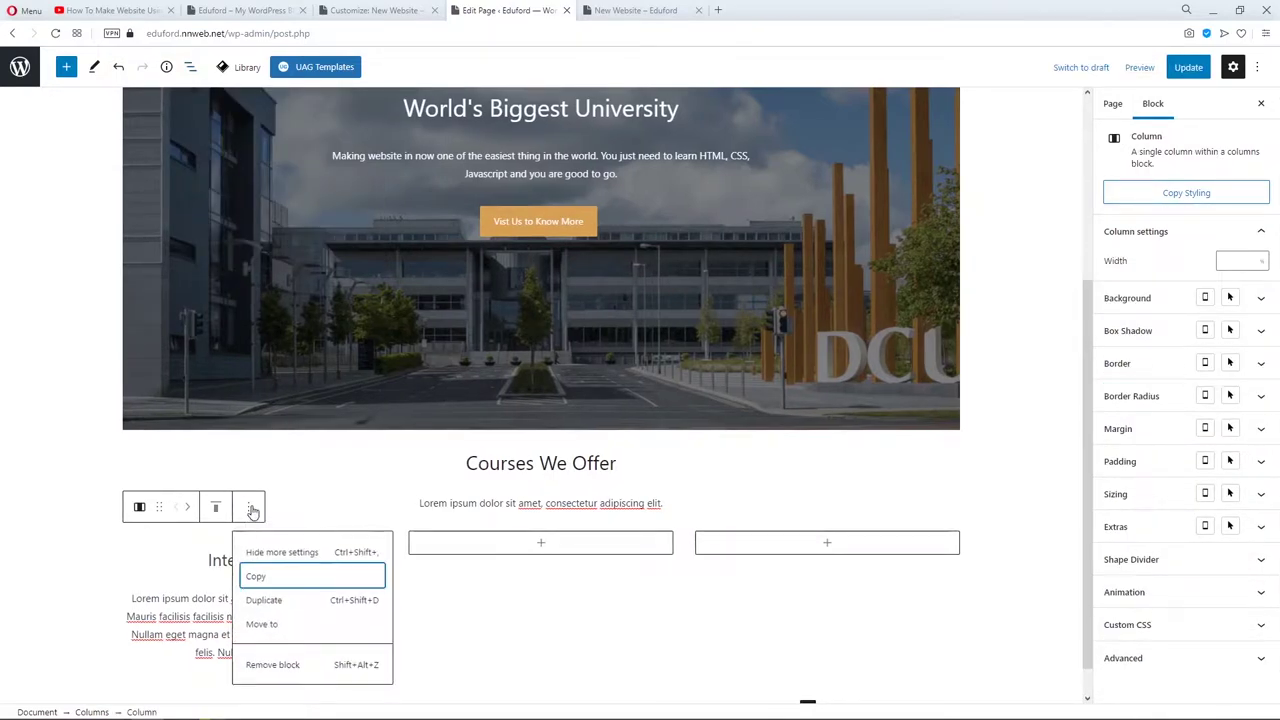
{"action": "left_click", "coordinate": [279, 601]}
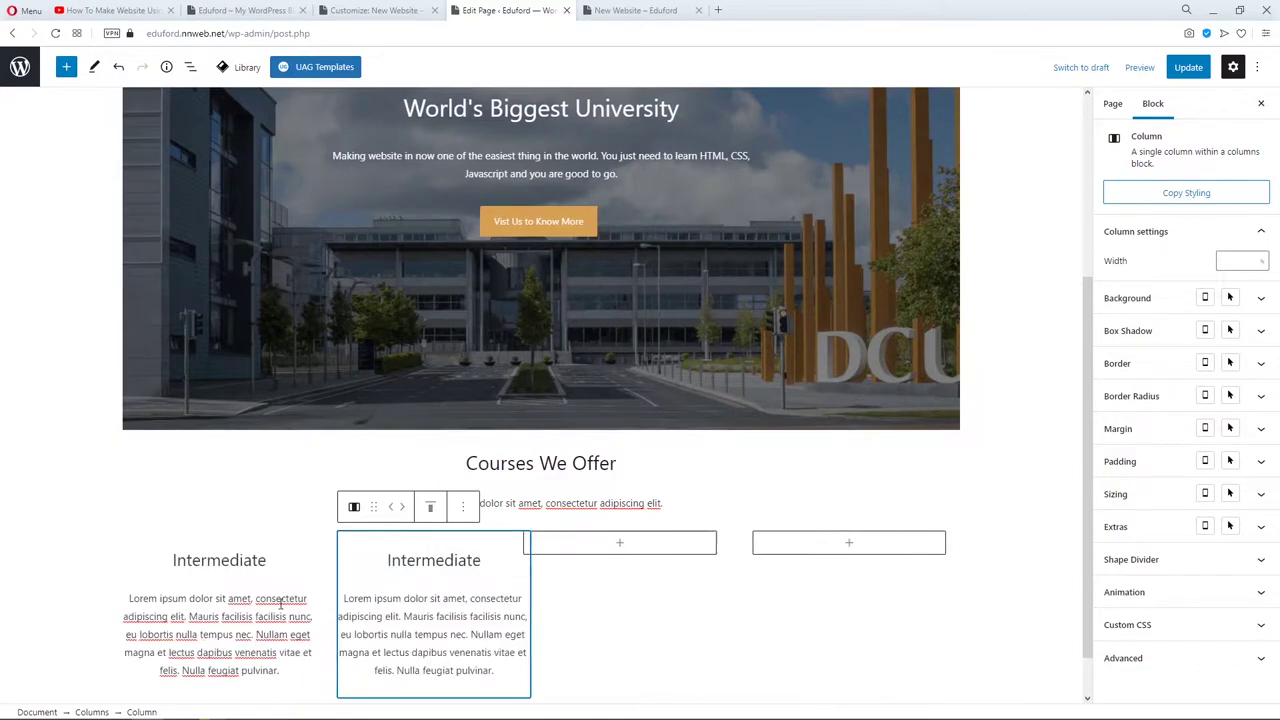
{"action": "left_click", "coordinate": [460, 510]}
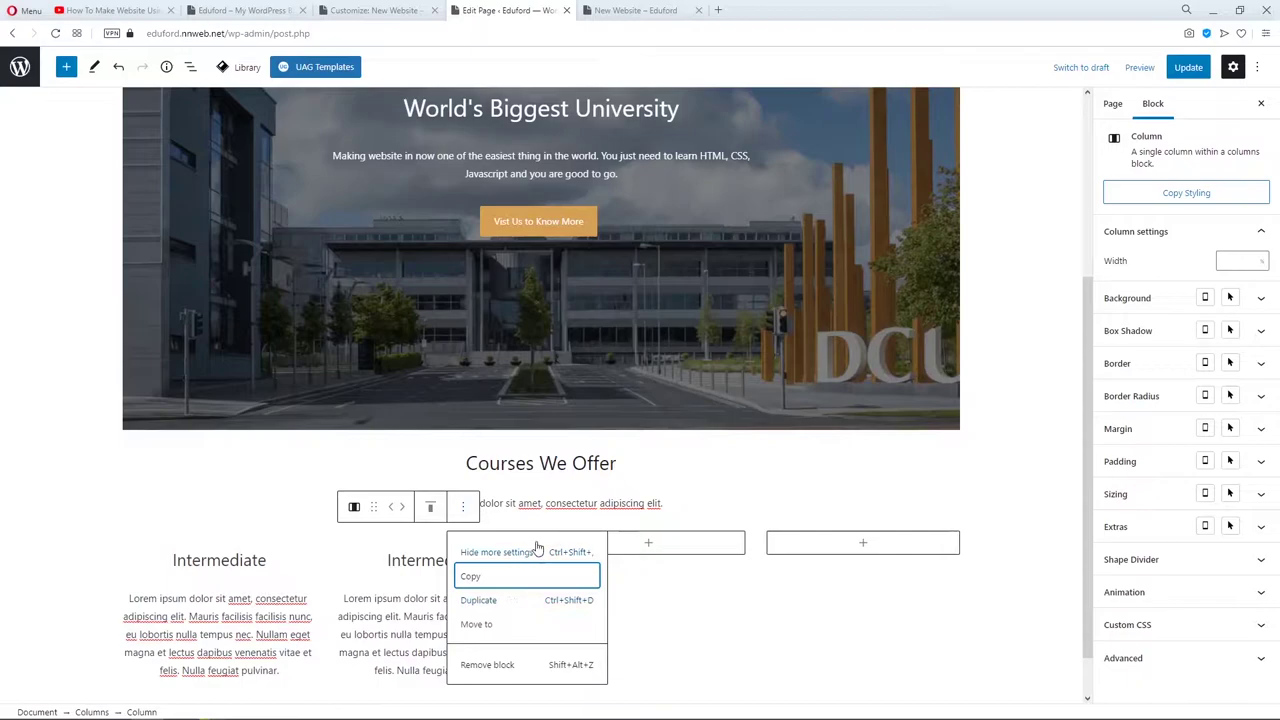
{"action": "left_click", "coordinate": [494, 602]}
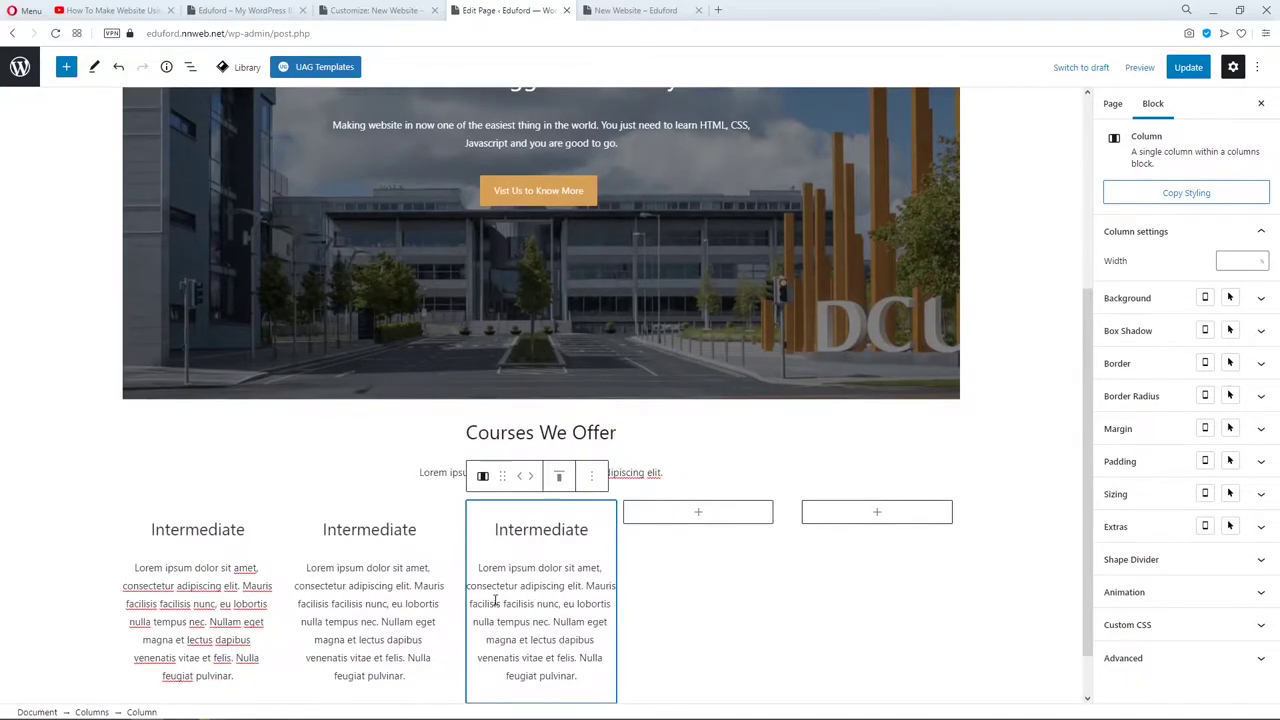
Remove the two empty columns beside the duplicated Intermediate columns.
{"action": "left_click", "coordinate": [739, 491]}
{"action": "left_click", "coordinate": [624, 522]}
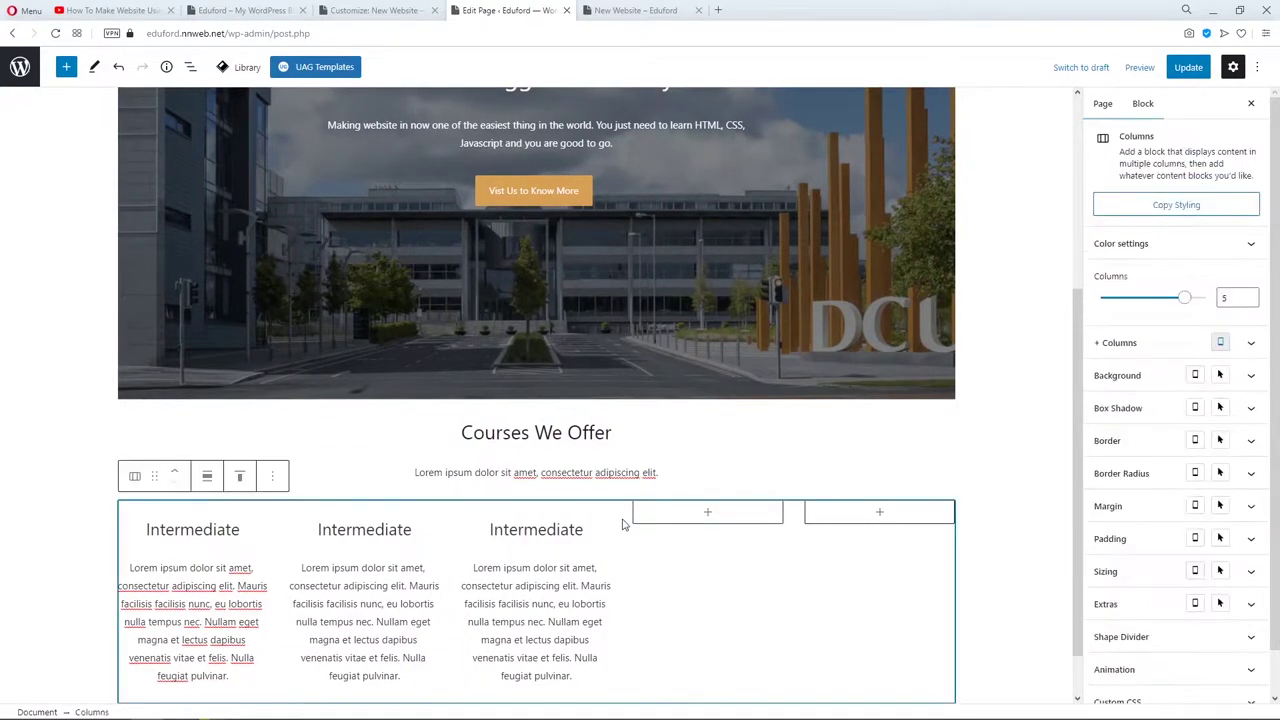
{"action": "left_click", "coordinate": [646, 521]}
{"action": "left_click", "coordinate": [773, 521]}
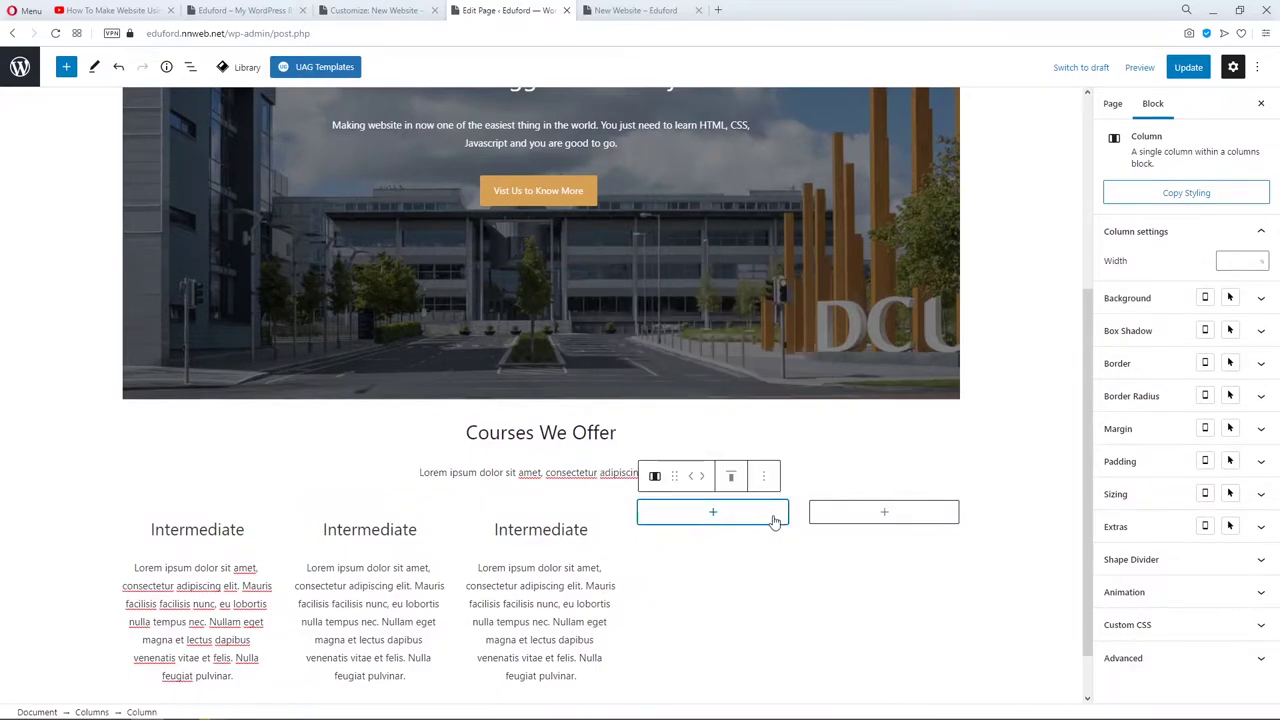
{"action": "left_click", "coordinate": [772, 482]}
{"action": "left_click", "coordinate": [786, 634]}
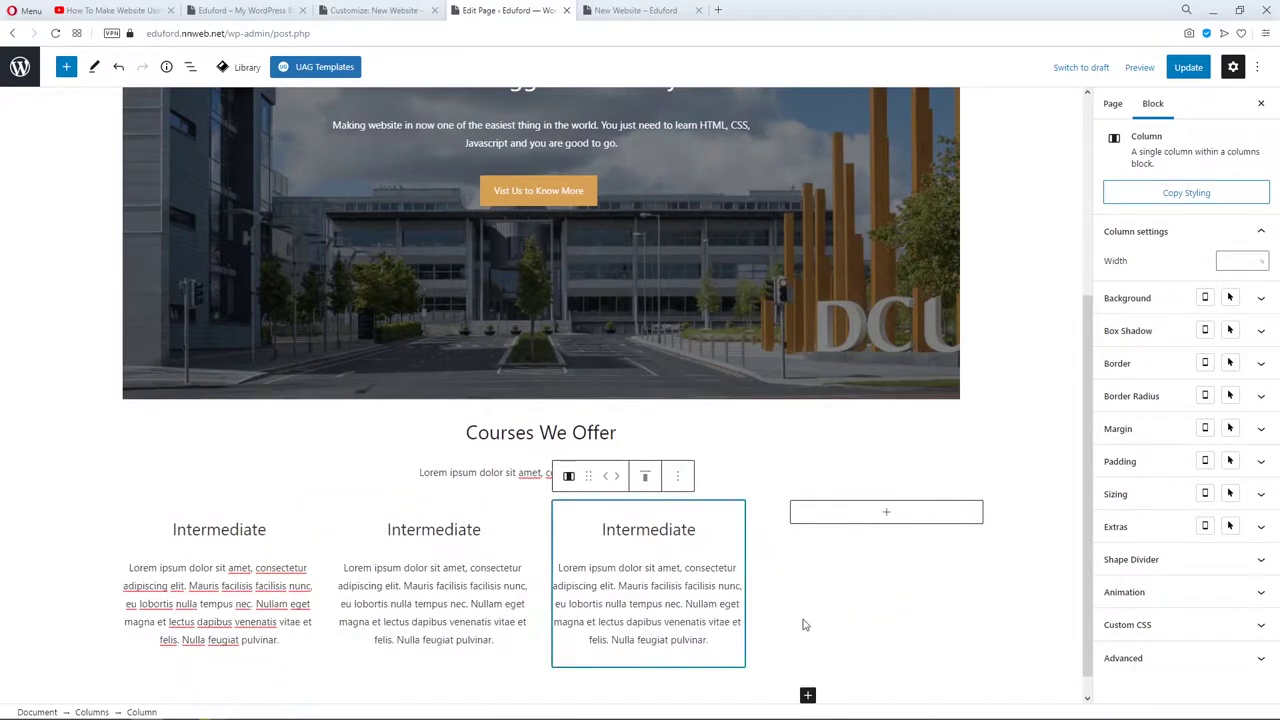
{"action": "left_click", "coordinate": [948, 513]}
{"action": "left_click", "coordinate": [948, 513]}
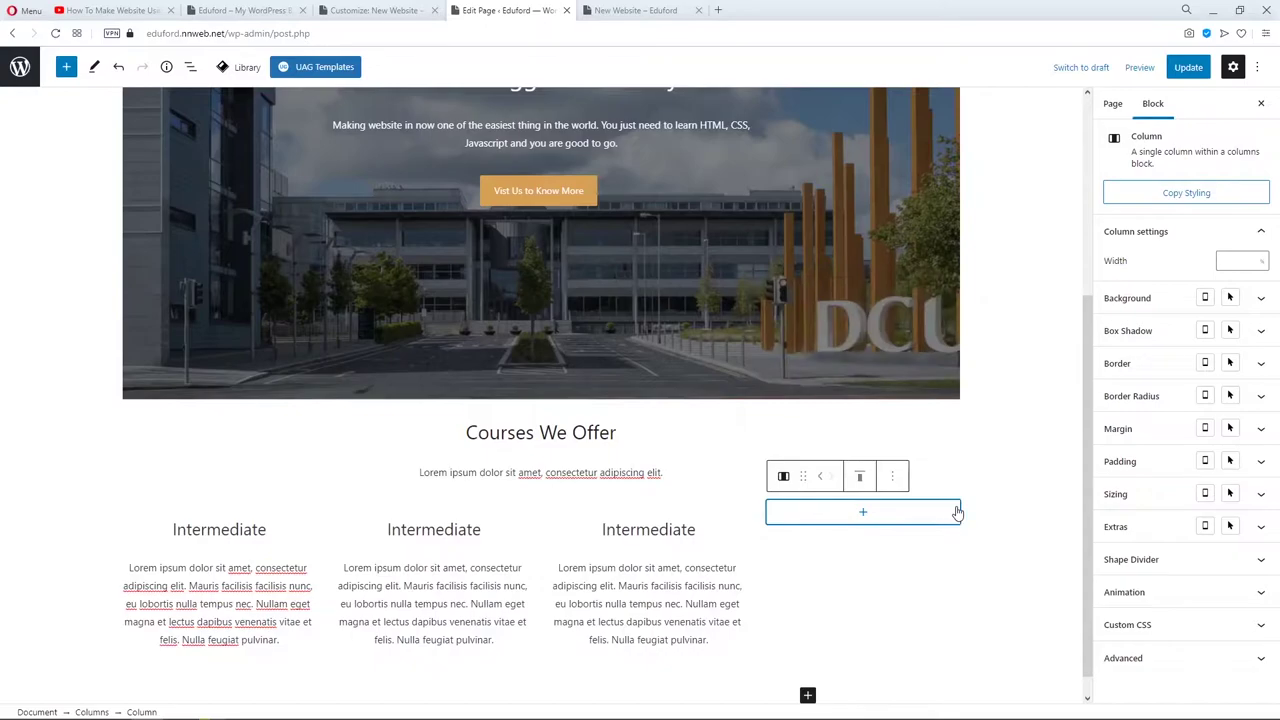
{"action": "left_click", "coordinate": [891, 479]}
{"action": "left_click", "coordinate": [920, 636]}
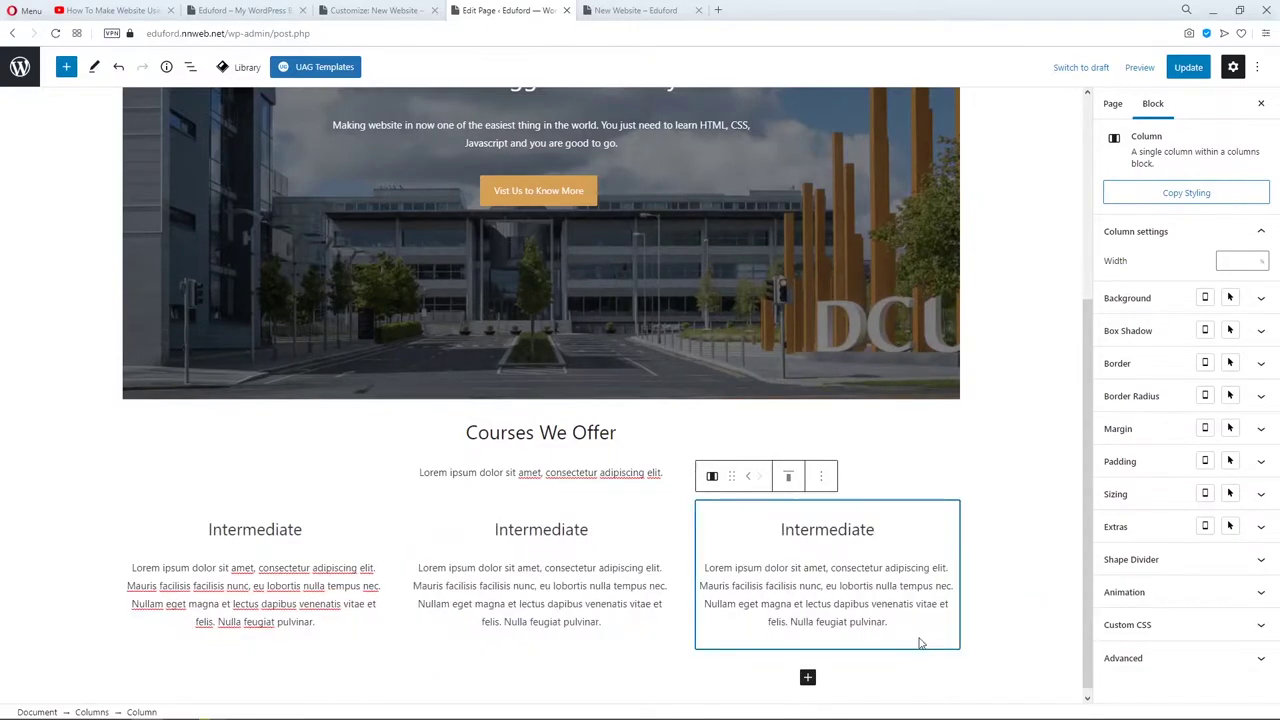
Change the second column's heading to "Degree" and the third column's heading to "Post Graduation".
{"action": "left_click", "coordinate": [560, 529]}
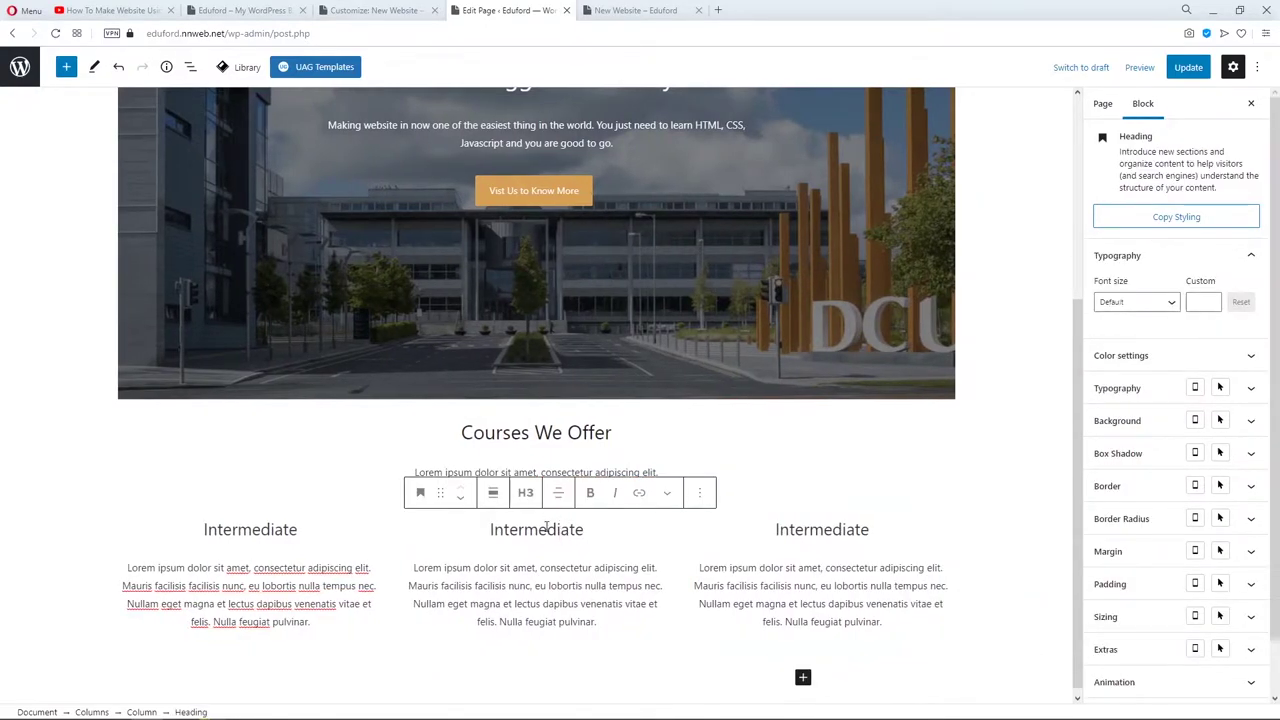
{"action": "double_click", "coordinate": [550, 530]}
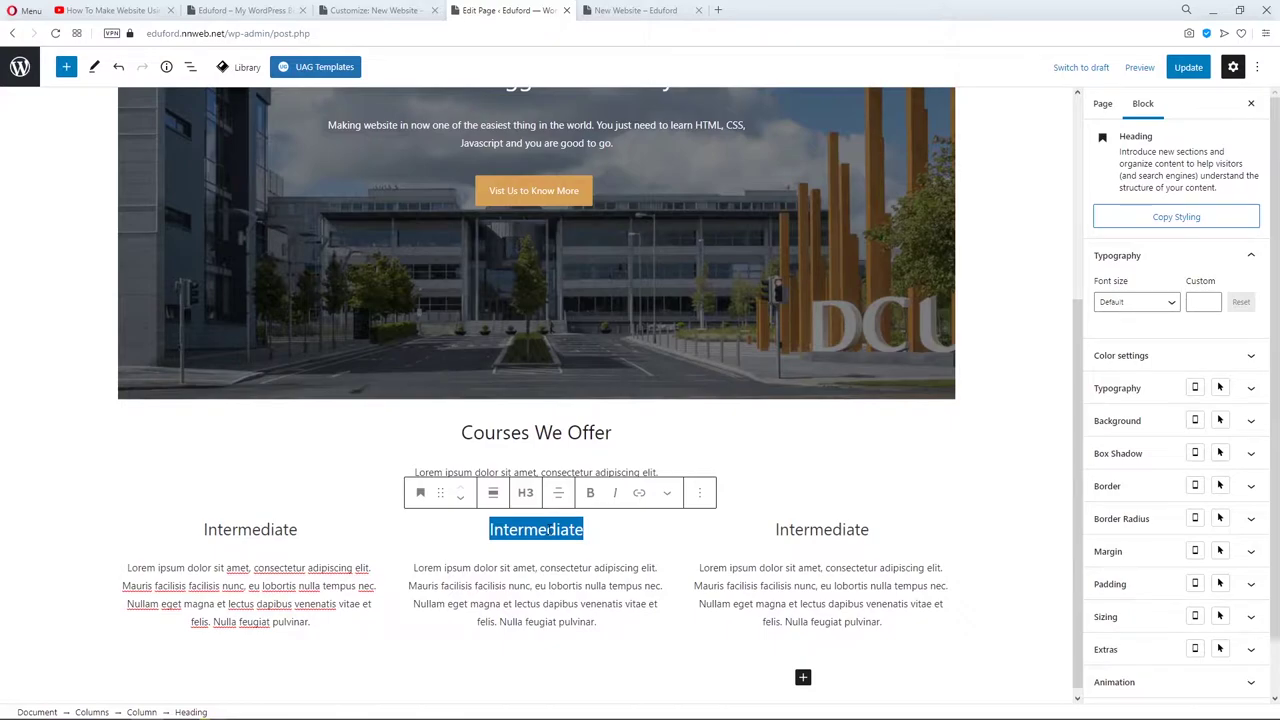
{"action": "type", "text": "Degree"}
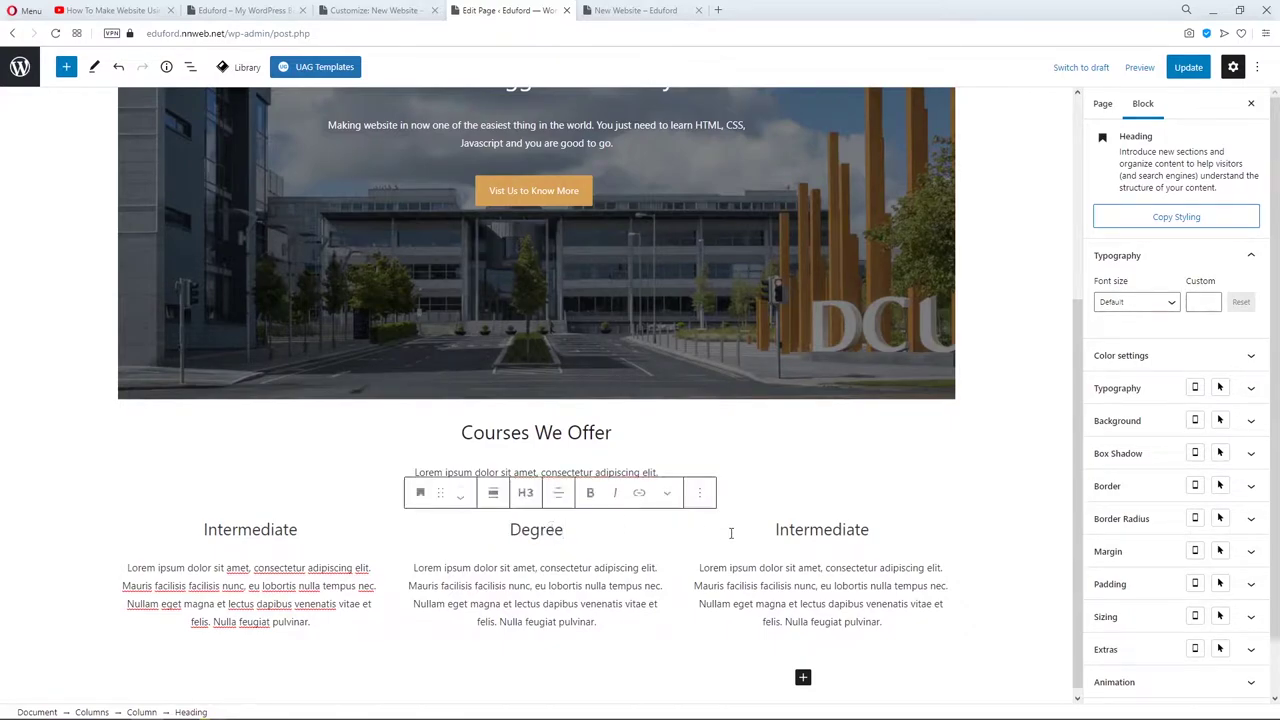
{"action": "double_click", "coordinate": [817, 530]}
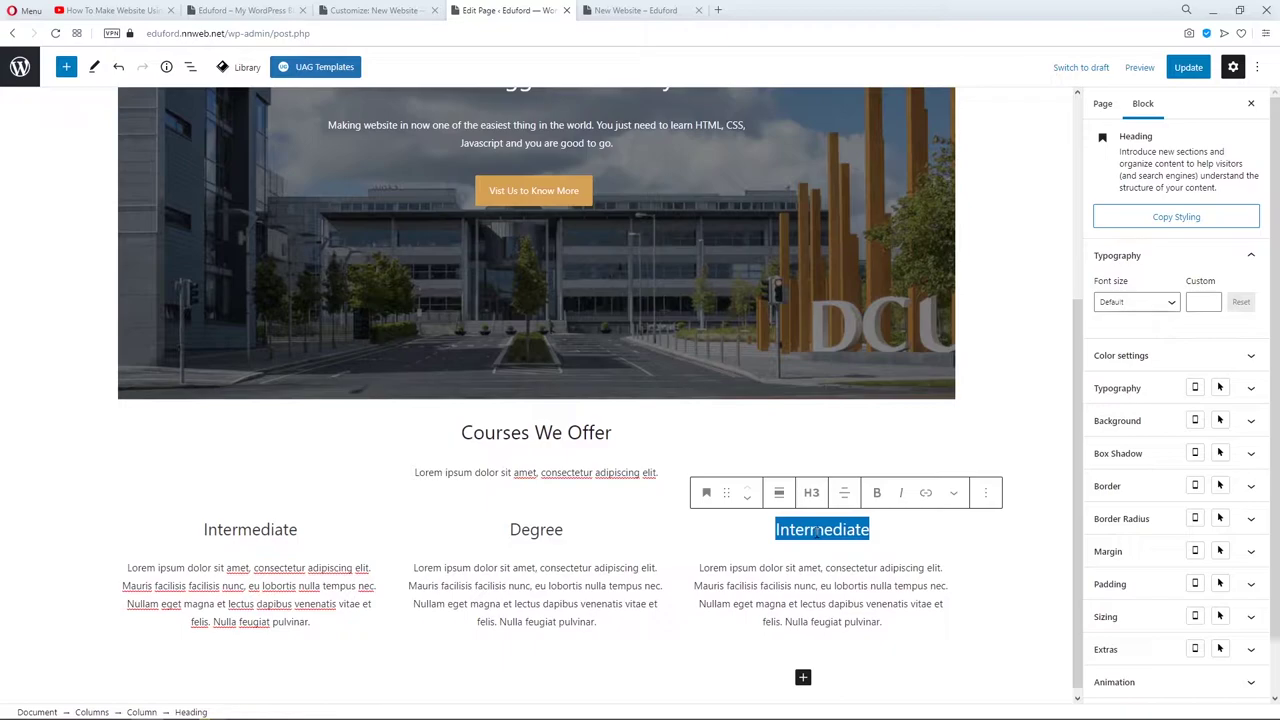
{"action": "type", "text": "Post Graduation"}
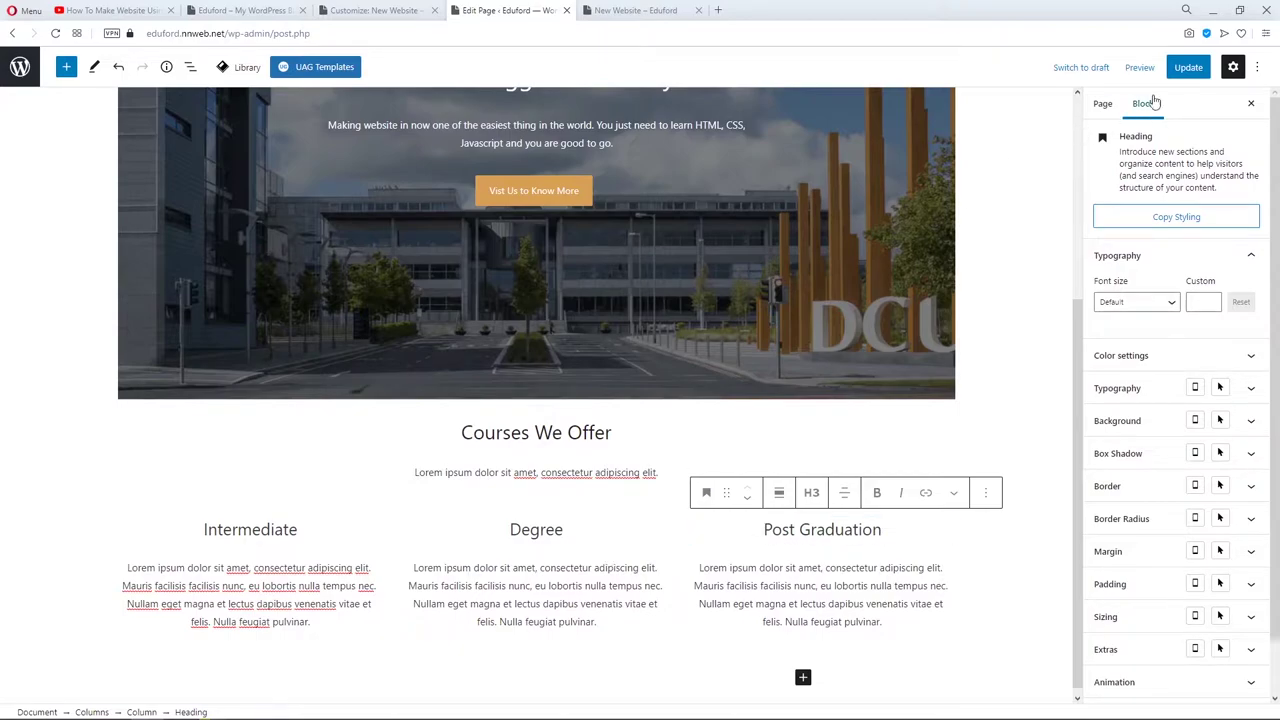
Update the page and view the live New Website page to check the Courses We Offer columns.
{"action": "left_click", "coordinate": [1186, 67]}
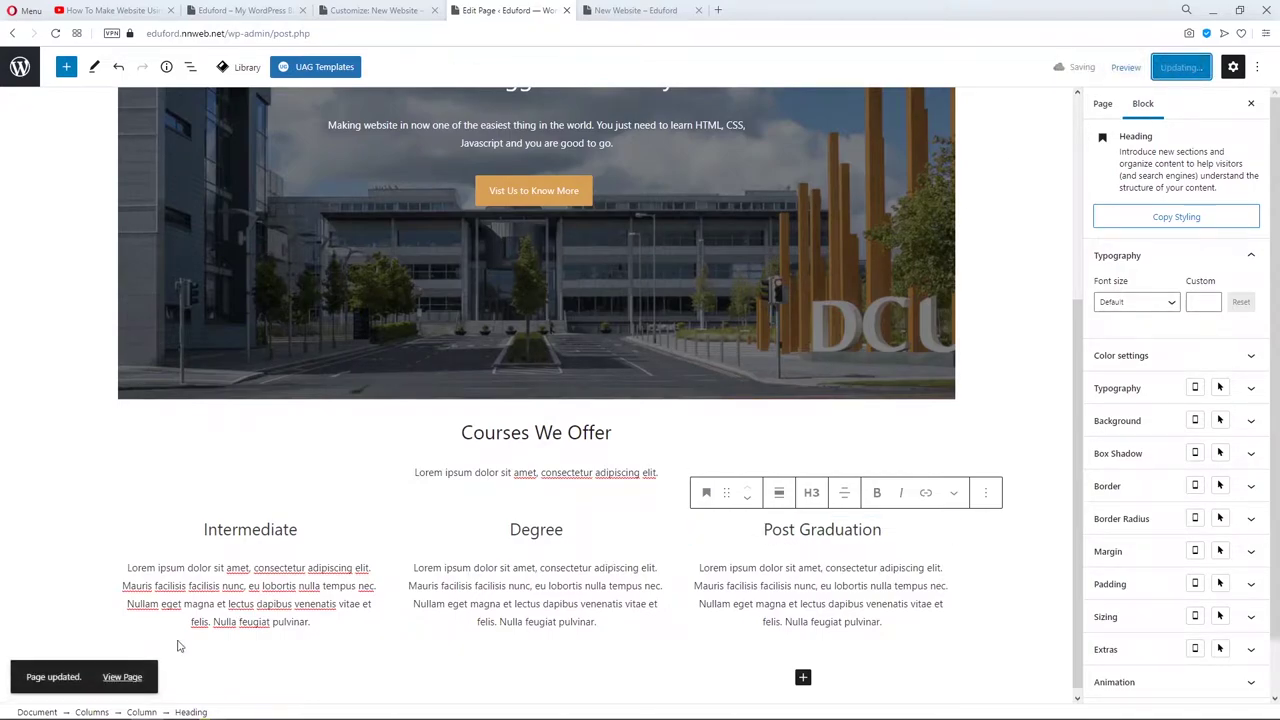
{"action": "left_click", "coordinate": [122, 677]}
{"action": "left_click", "coordinate": [640, 10]}
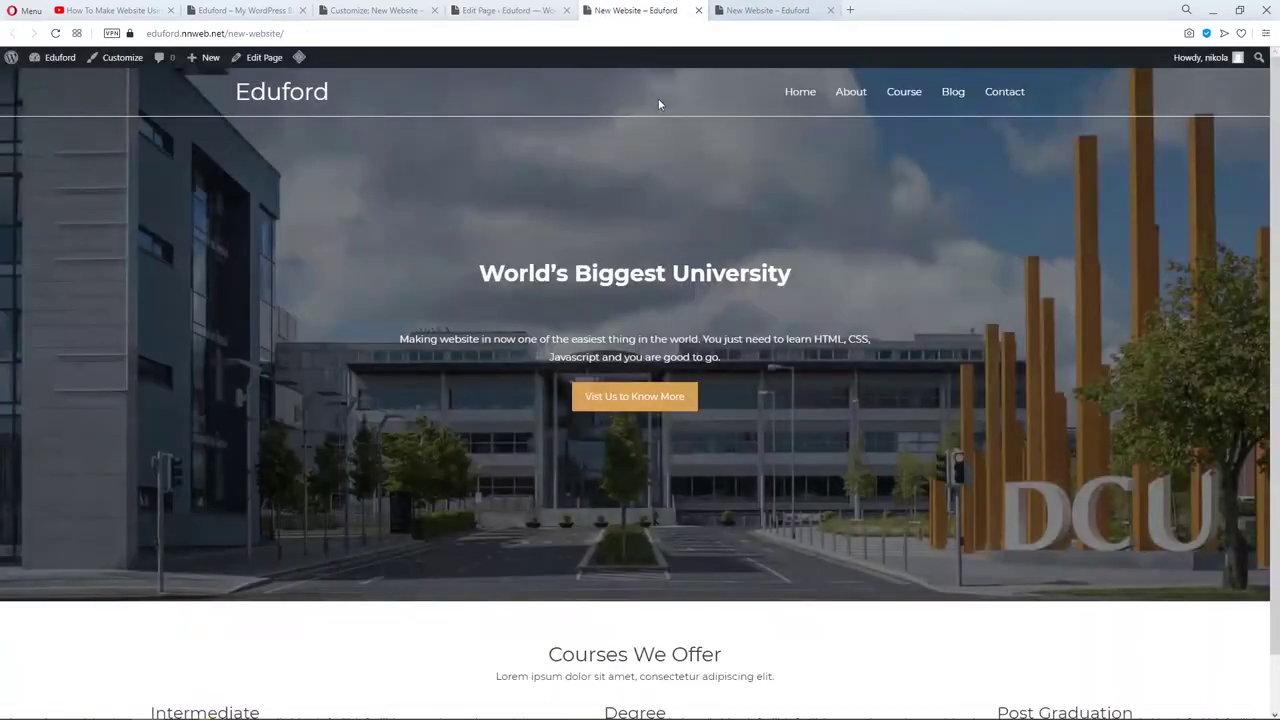
{"action": "scroll", "coordinate": [659, 293], "scroll_direction": "down", "scroll_amount": 1}
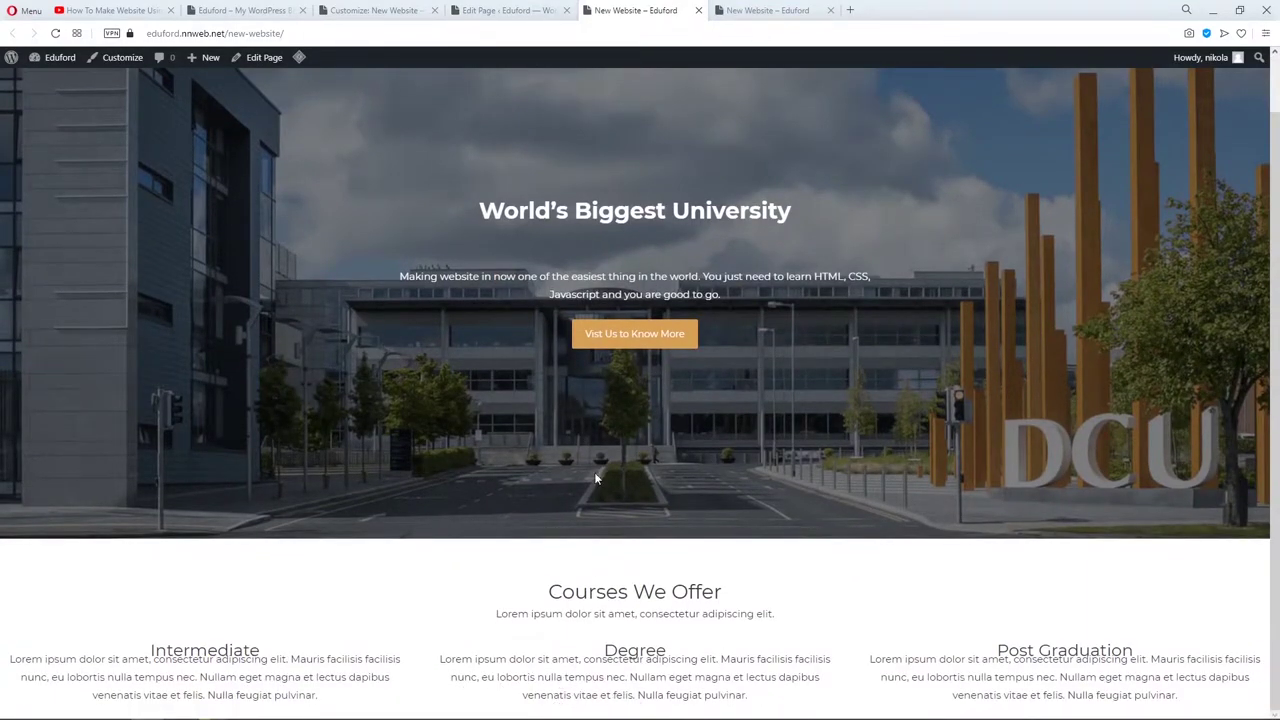
In the page editor, group the entire three-column Columns block and set the group's alignment to wide width.
{"action": "left_click", "coordinate": [491, 12]}
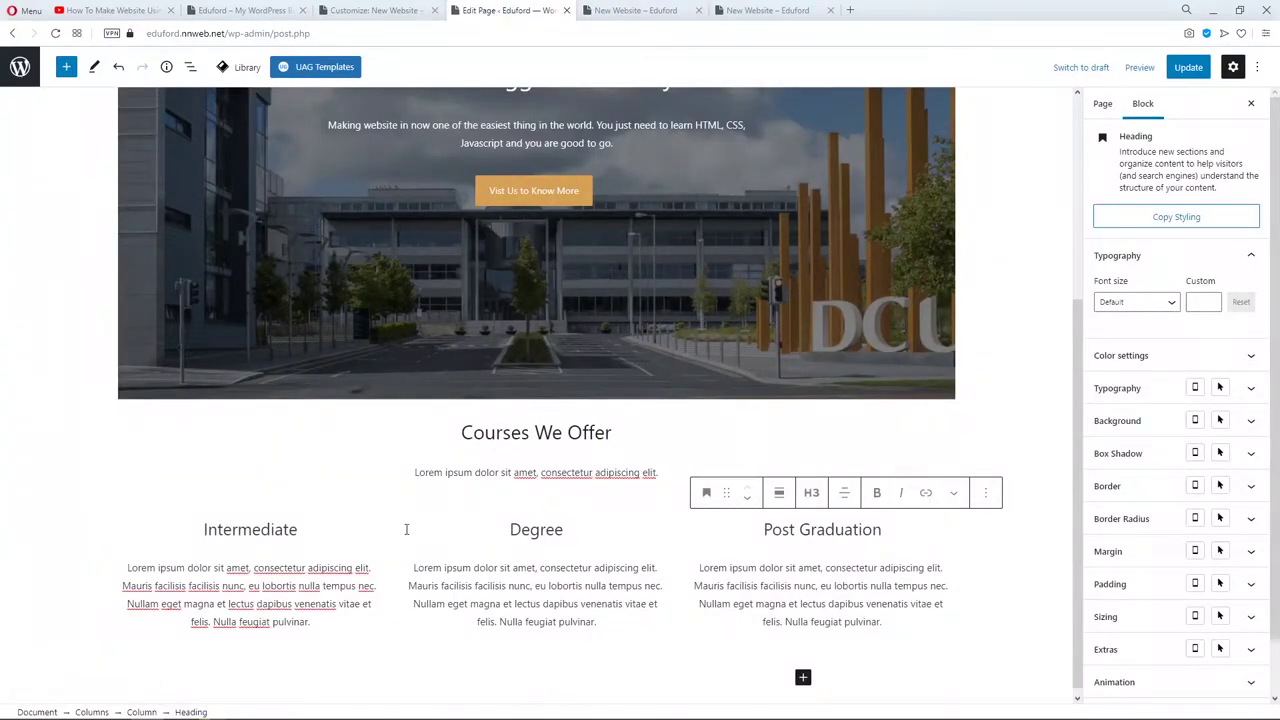
{"action": "left_click", "coordinate": [189, 70]}
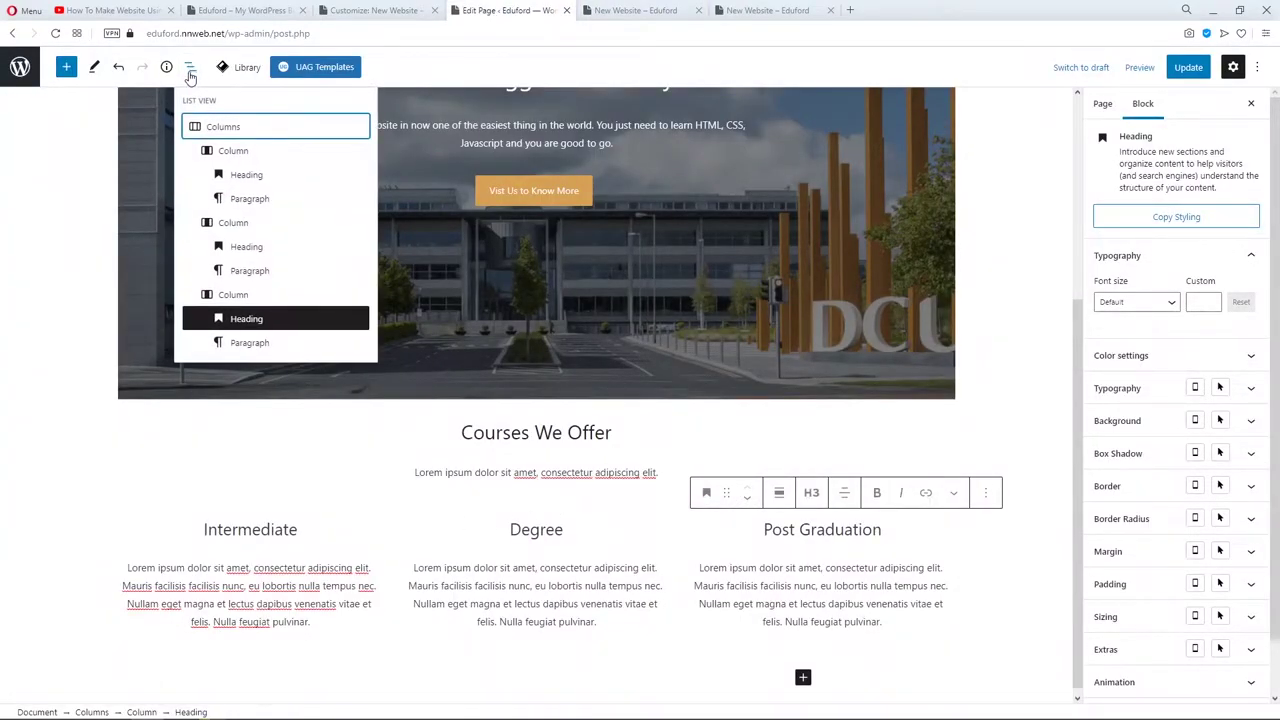
{"action": "left_click", "coordinate": [222, 128]}
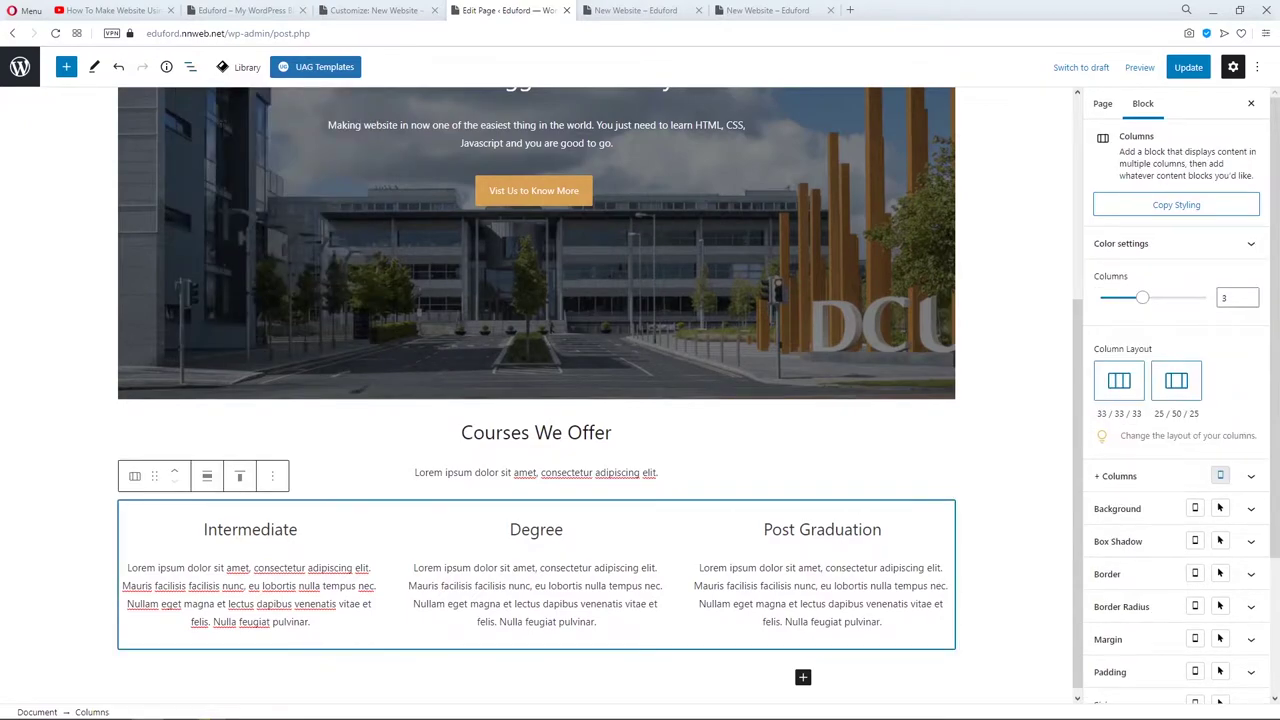
{"action": "left_click", "coordinate": [272, 477]}
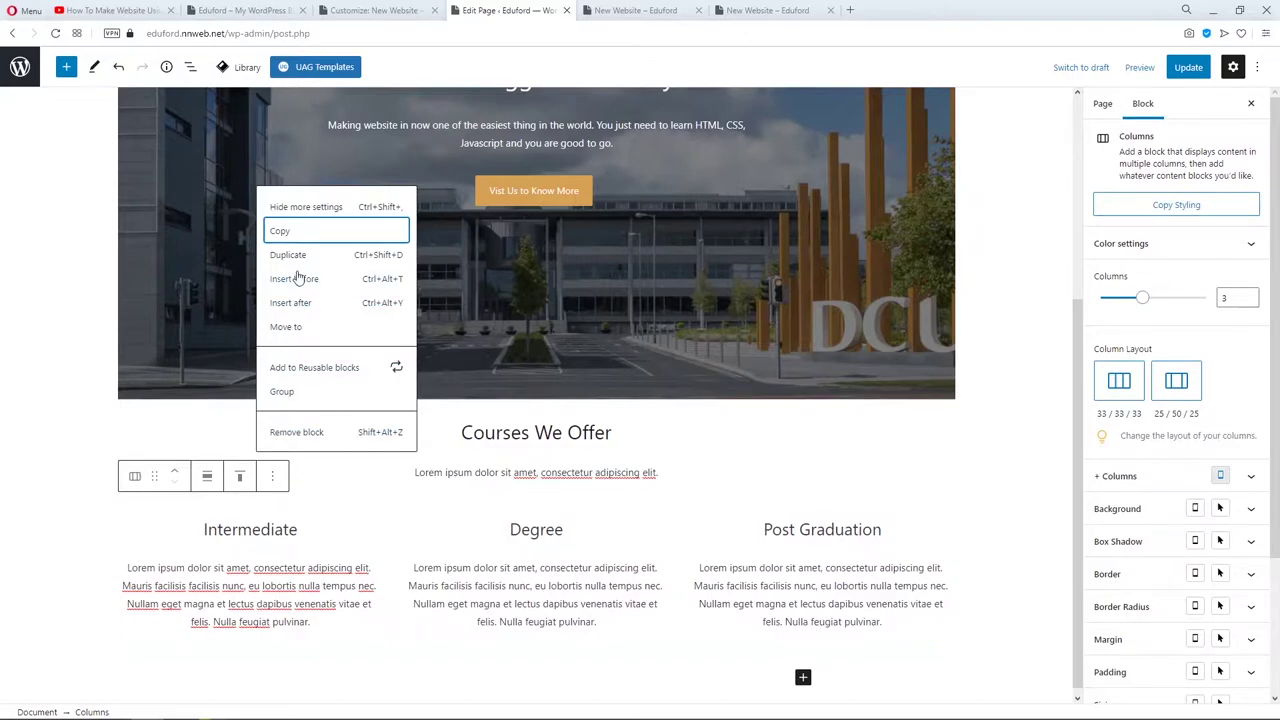
{"action": "left_click", "coordinate": [284, 398]}
{"action": "left_click", "coordinate": [212, 437]}
{"action": "left_click", "coordinate": [258, 479]}
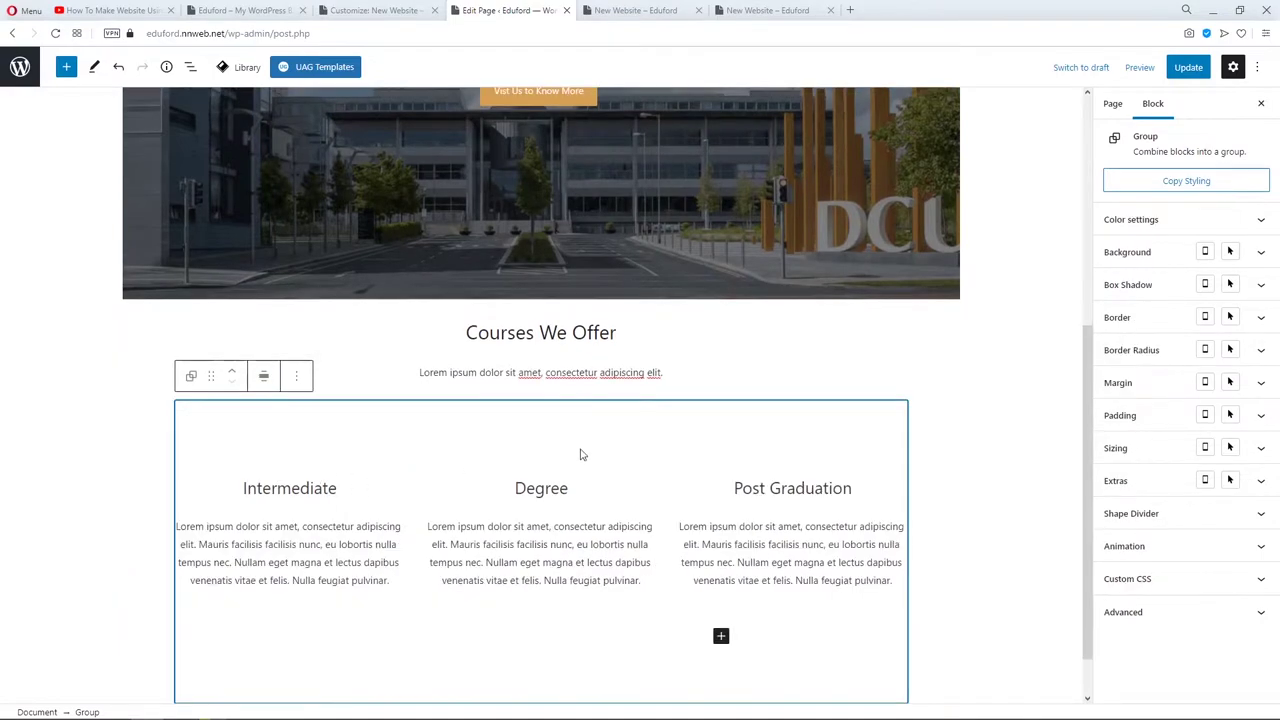
Update the page and reload the live New Website page to check the grouped course columns.
{"action": "left_click", "coordinate": [1200, 69]}
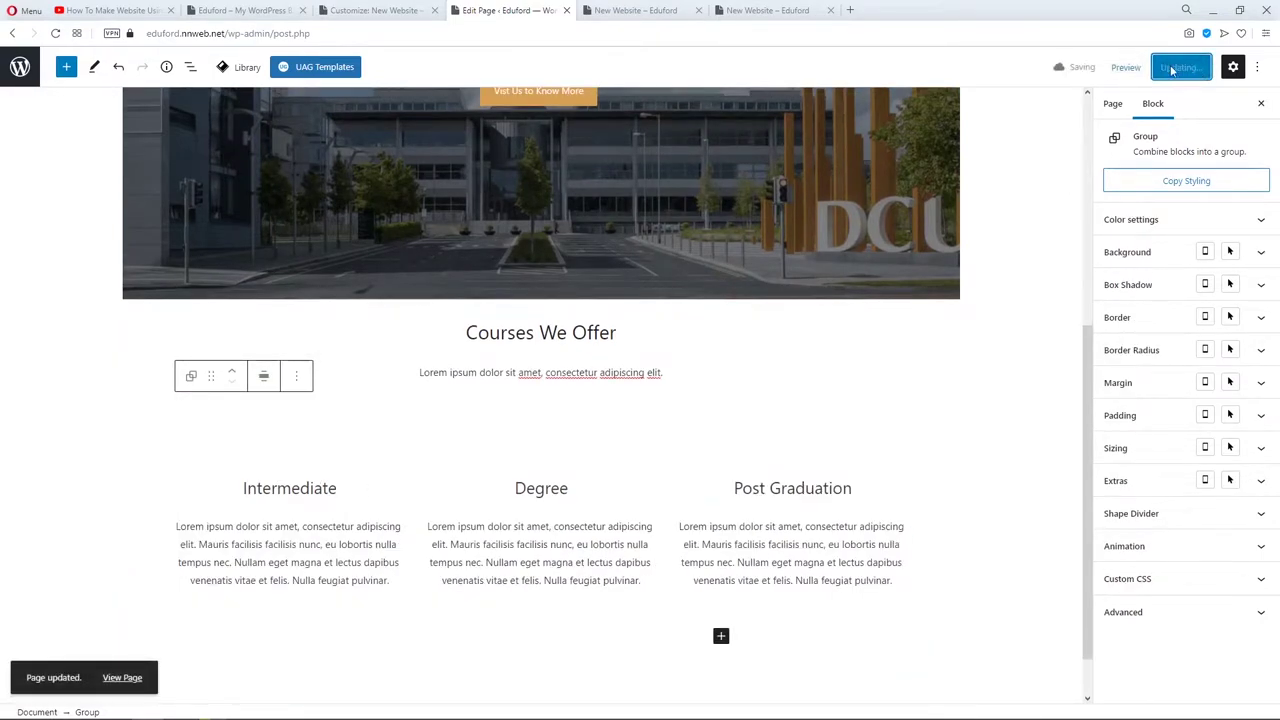
{"action": "left_click", "coordinate": [610, 12]}
{"action": "left_click", "coordinate": [584, 34]}
{"action": "key", "text": "Return"}
{"action": "scroll", "coordinate": [642, 412], "scroll_direction": "down", "scroll_amount": 1}
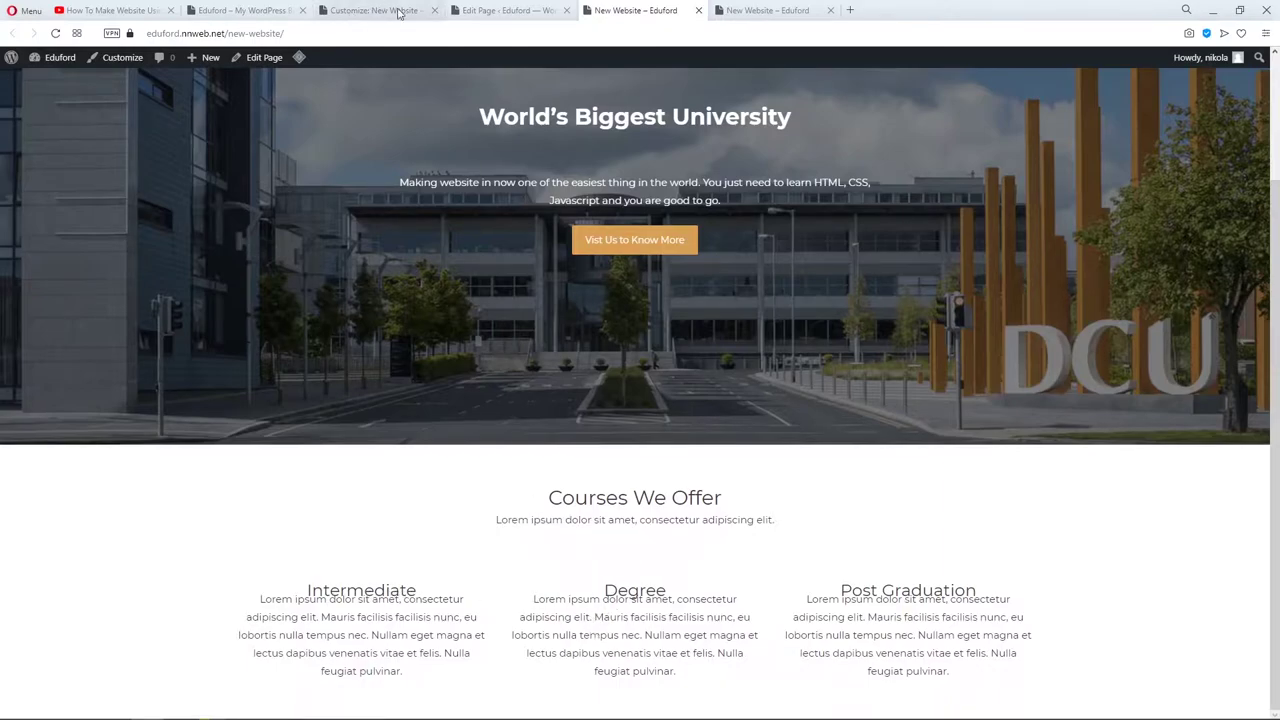
{"action": "left_click", "coordinate": [588, 9]}
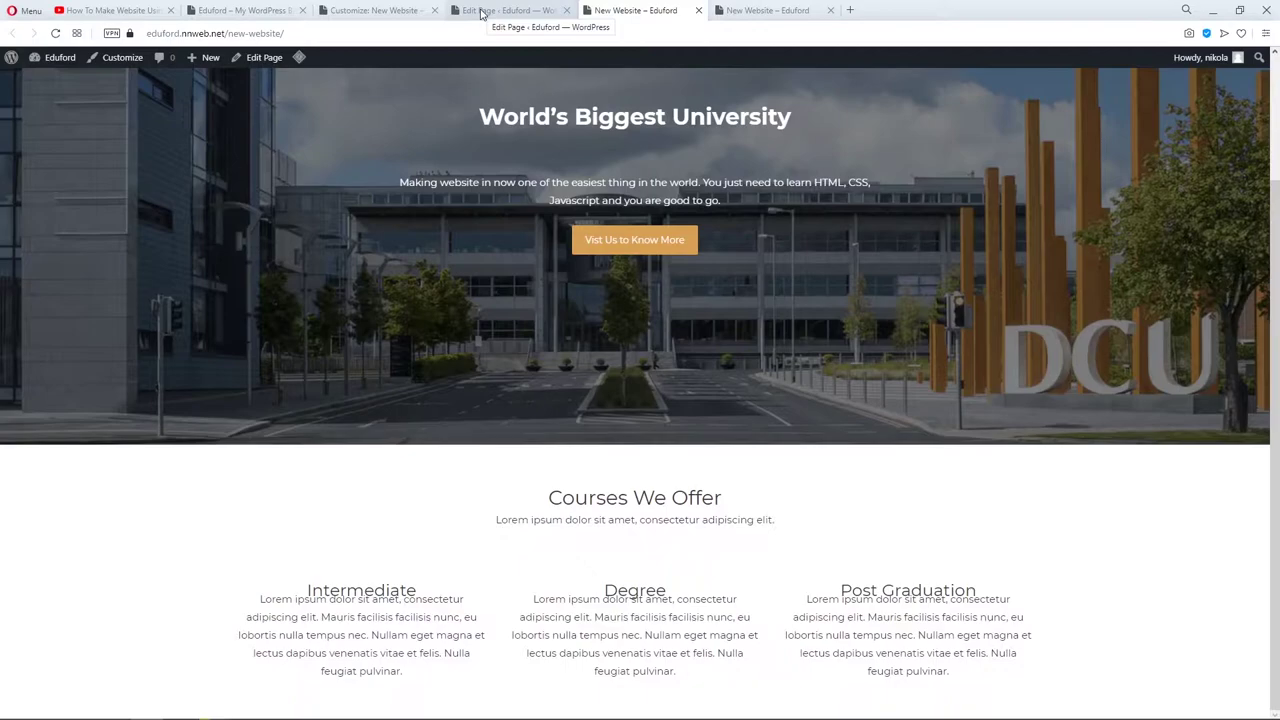
Add the additional CSS class "my-3" before the existing class on the Intermediate heading and copy the class name.
{"action": "left_click", "coordinate": [482, 13]}
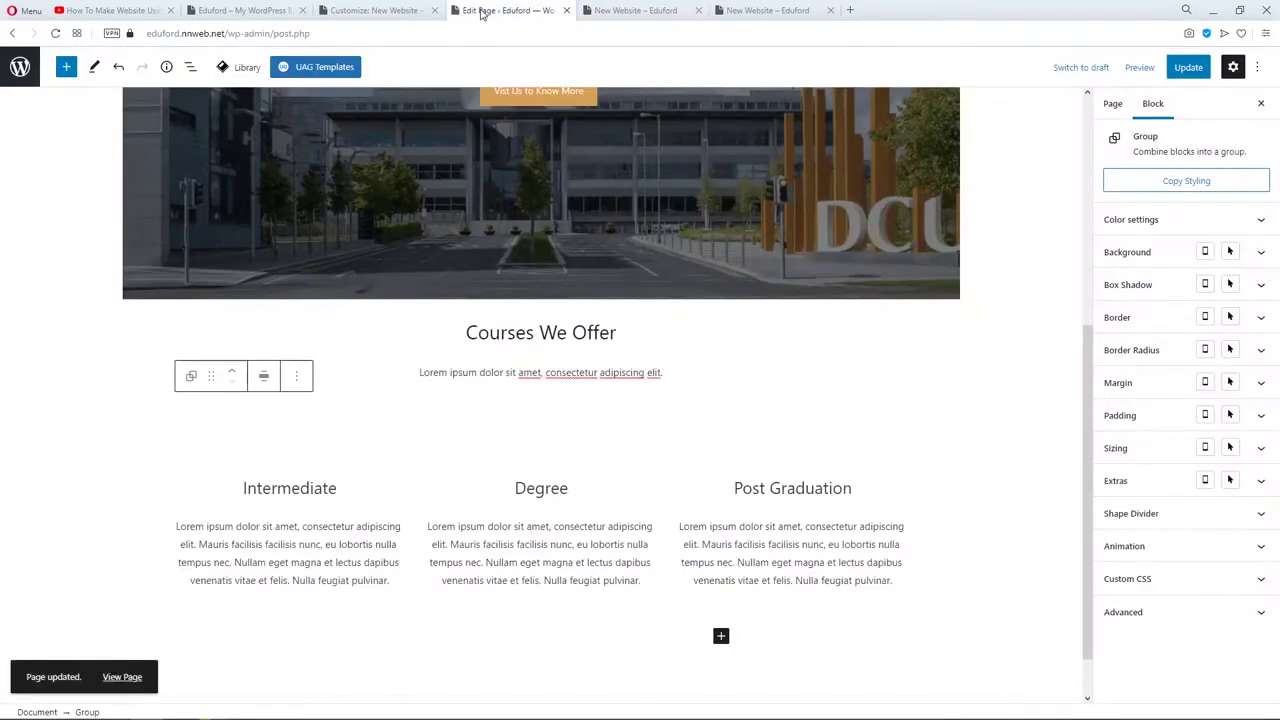
{"action": "left_click", "coordinate": [325, 489]}
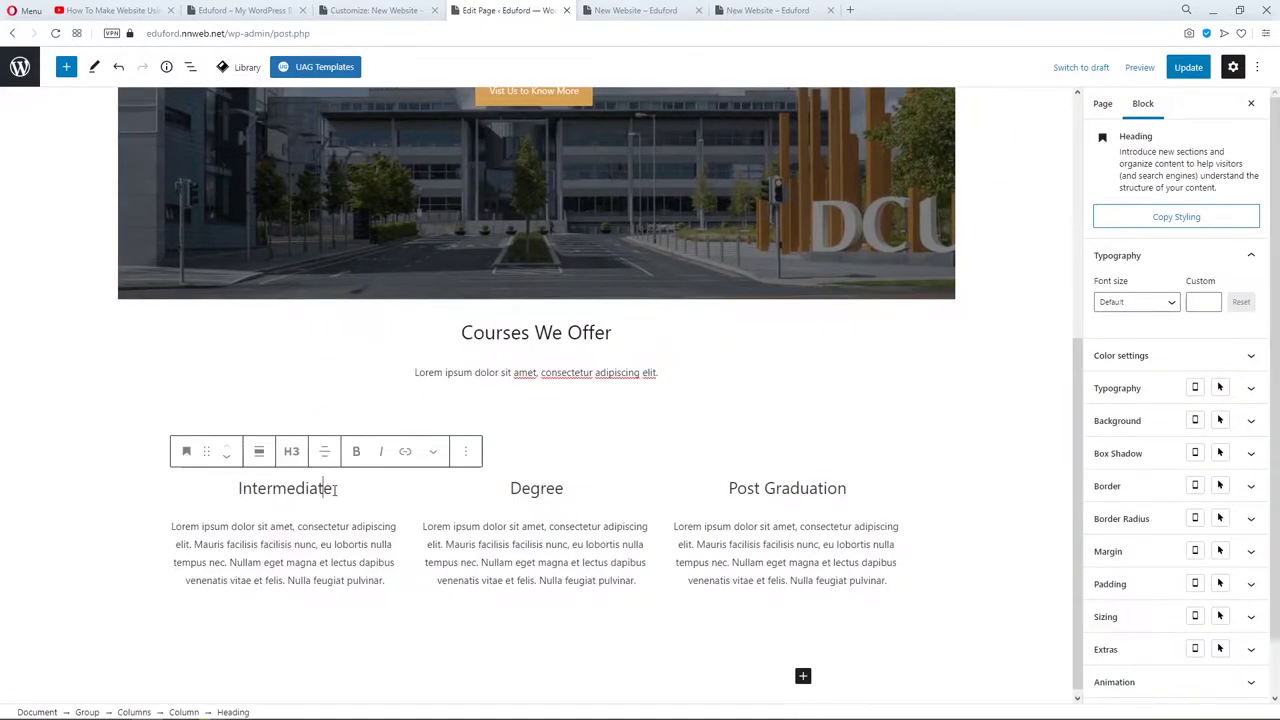
{"action": "scroll", "coordinate": [1183, 605], "scroll_direction": "down", "scroll_amount": 1}
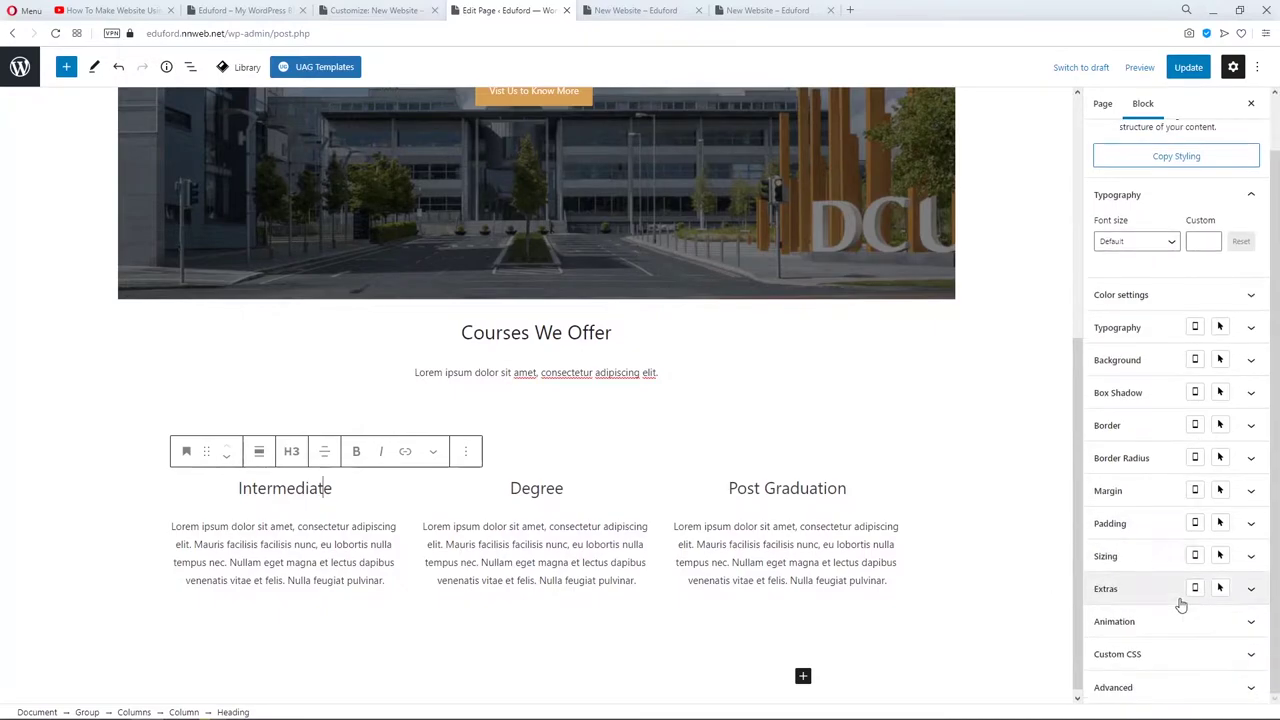
{"action": "left_click", "coordinate": [1149, 687]}
{"action": "scroll", "coordinate": [1143, 657], "scroll_direction": "down", "scroll_amount": 3}
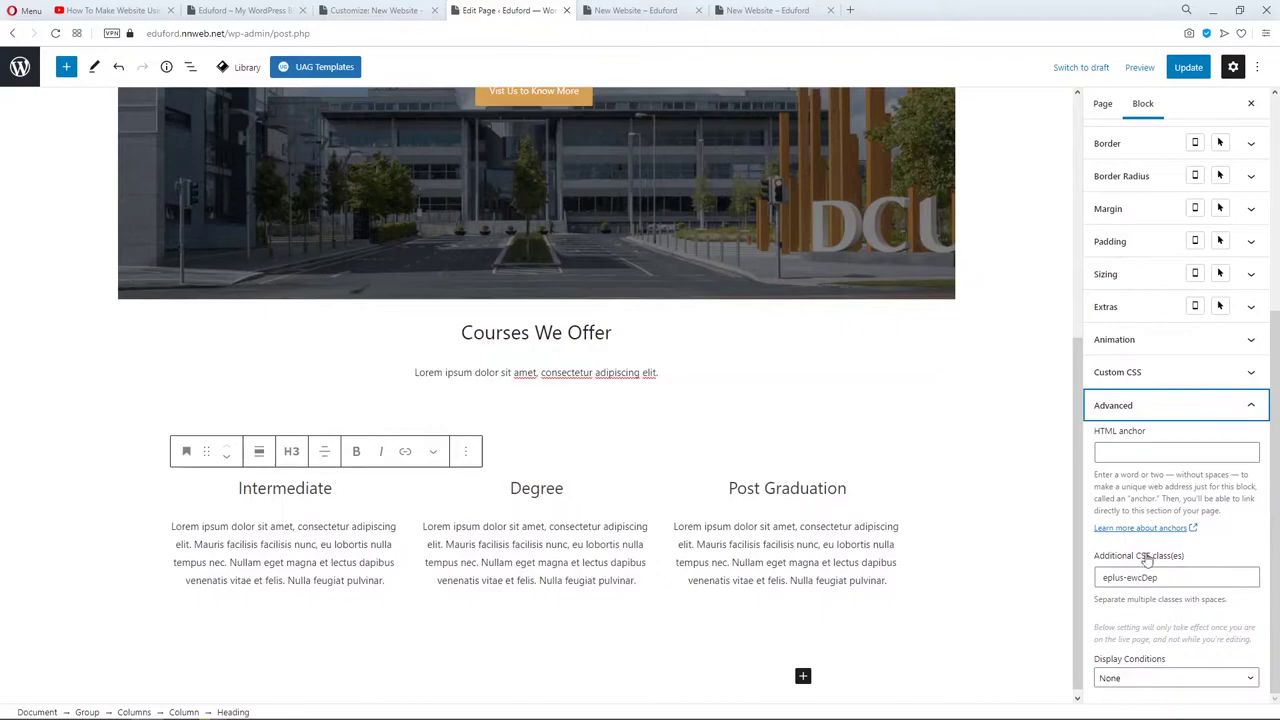
{"action": "left_click", "coordinate": [1107, 578]}
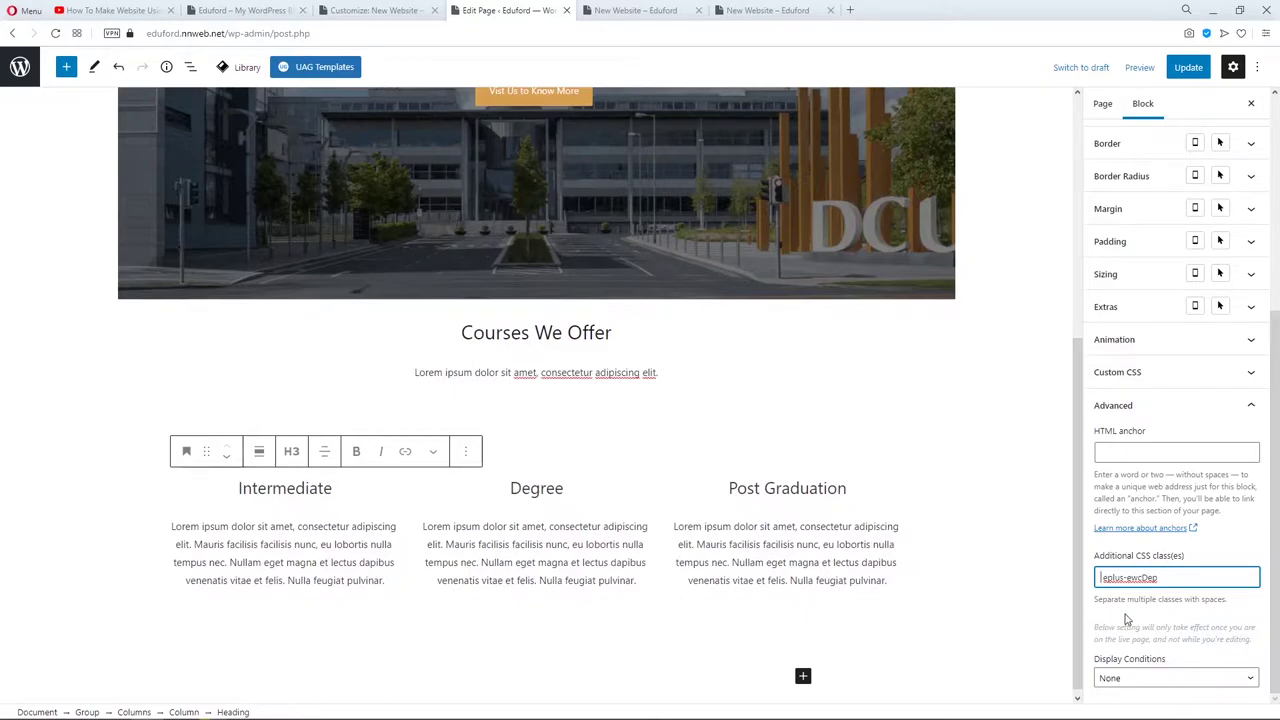
{"action": "type", "text": "py"}
{"action": "type", "text": "-"}
{"action": "type", "text": "3"}
{"action": "key", "text": "shift+Home"}
{"action": "key", "text": "Left"}
{"action": "type", "text": "m"}
{"action": "key", "text": "shift+Right"}
{"action": "key", "text": "shift+Right"}
{"action": "key", "text": "shift+Right"}
{"action": "key", "text": "ctrl+c"}
Paste the "my-3" class into the Degree and Post Graduation headings' additional CSS classes and update the page.
{"action": "left_click", "coordinate": [535, 495]}
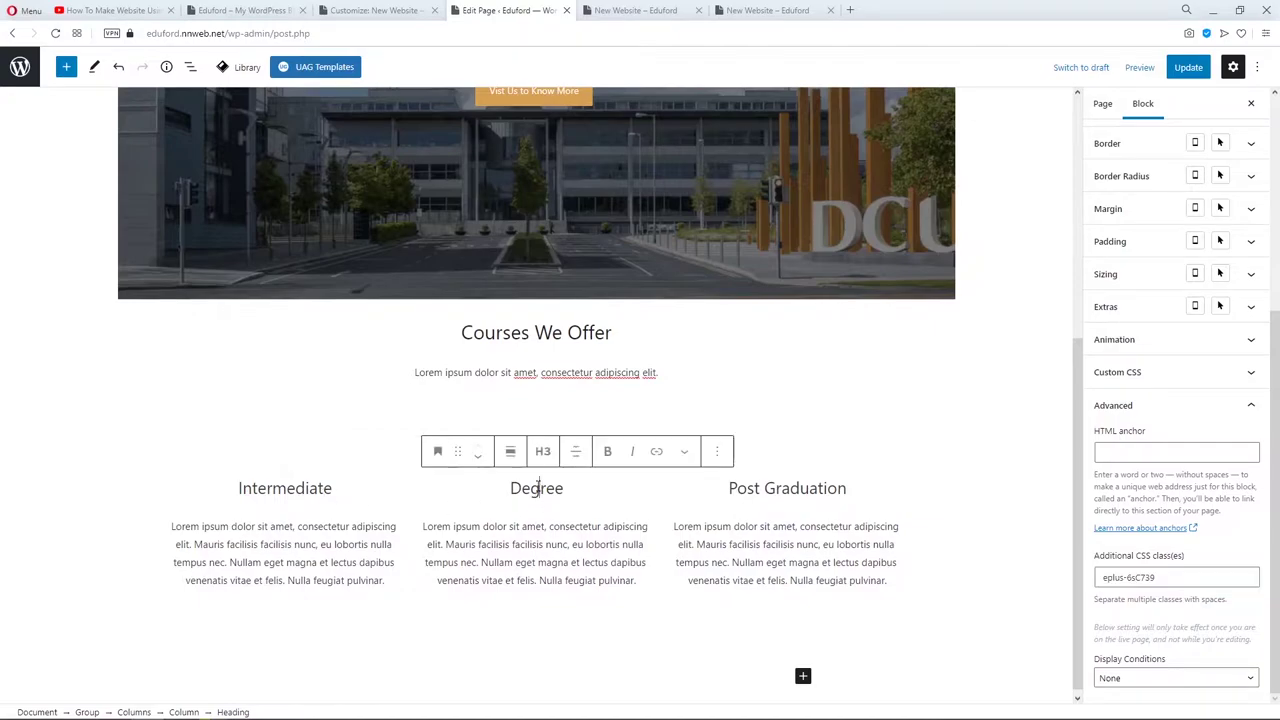
{"action": "left_click", "coordinate": [1102, 578]}
{"action": "key", "text": "ctrl+v"}
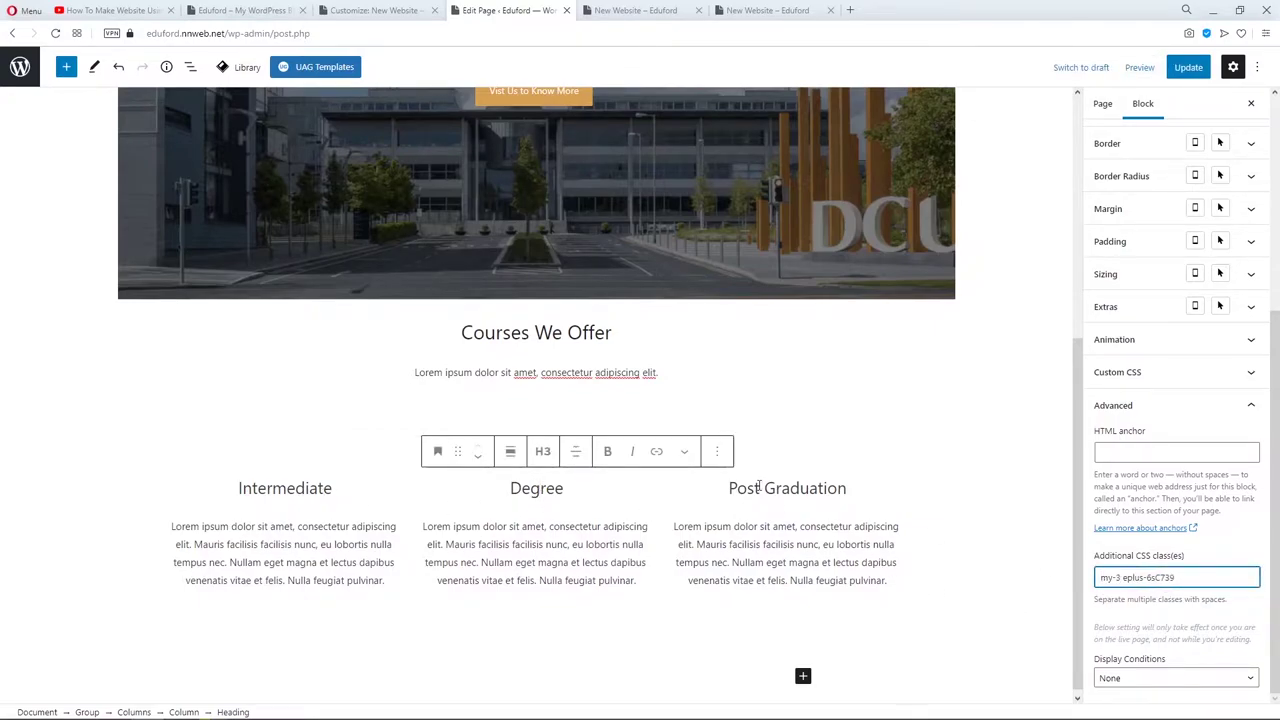
{"action": "left_click", "coordinate": [758, 487]}
{"action": "left_click", "coordinate": [1104, 580]}
{"action": "key", "text": "ctrl+v"}
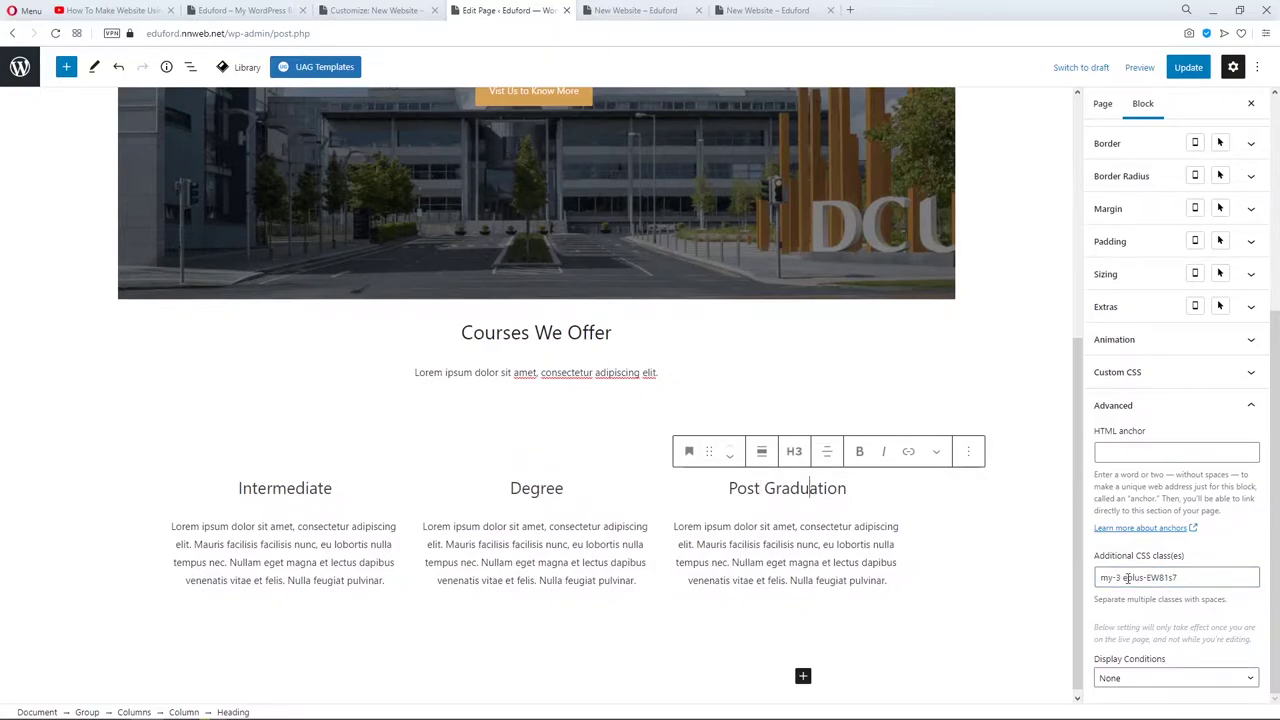
{"action": "left_click", "coordinate": [546, 493]}
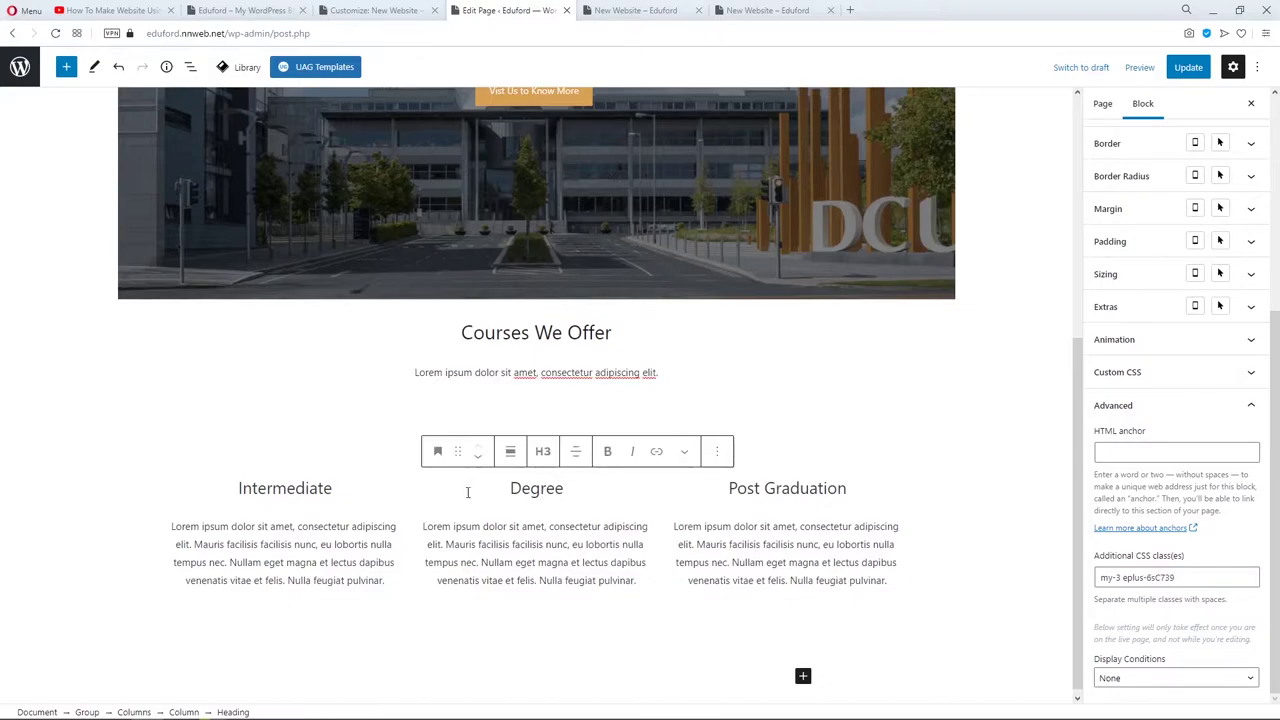
{"action": "left_click", "coordinate": [308, 488]}
{"action": "left_click", "coordinate": [1189, 67]}
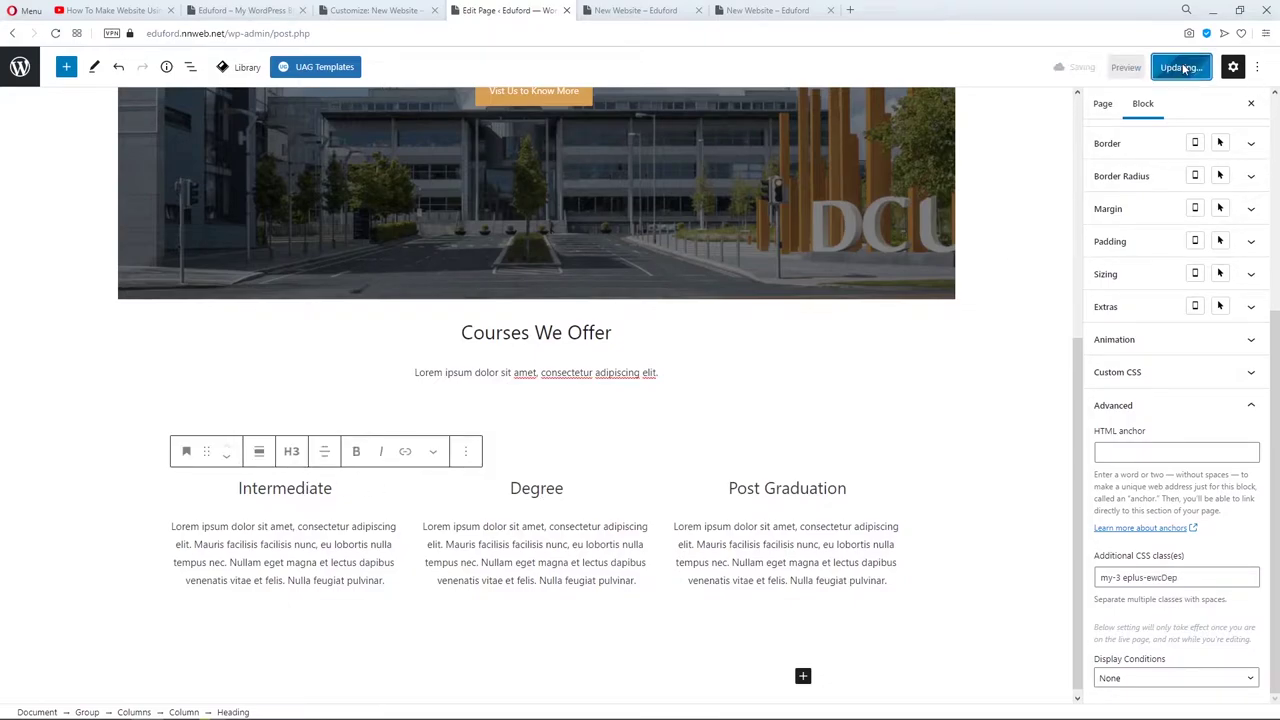
In the customizer's Additional CSS, add a ".my-3" rule between the ".entry-content h3" and ".my-1" rules.
{"action": "left_click", "coordinate": [397, 14]}
{"action": "left_click", "coordinate": [130, 494]}
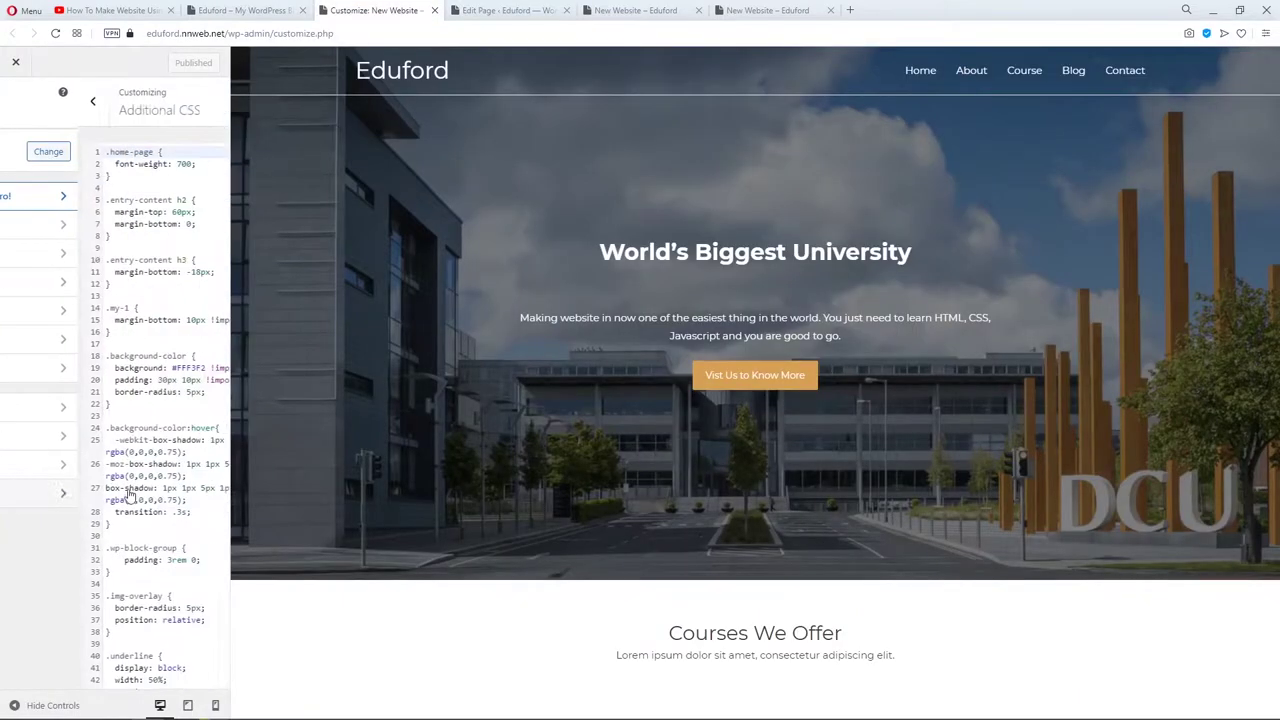
{"action": "left_click", "coordinate": [53, 297]}
{"action": "key", "text": "Return"}
{"action": "key", "text": "Return"}
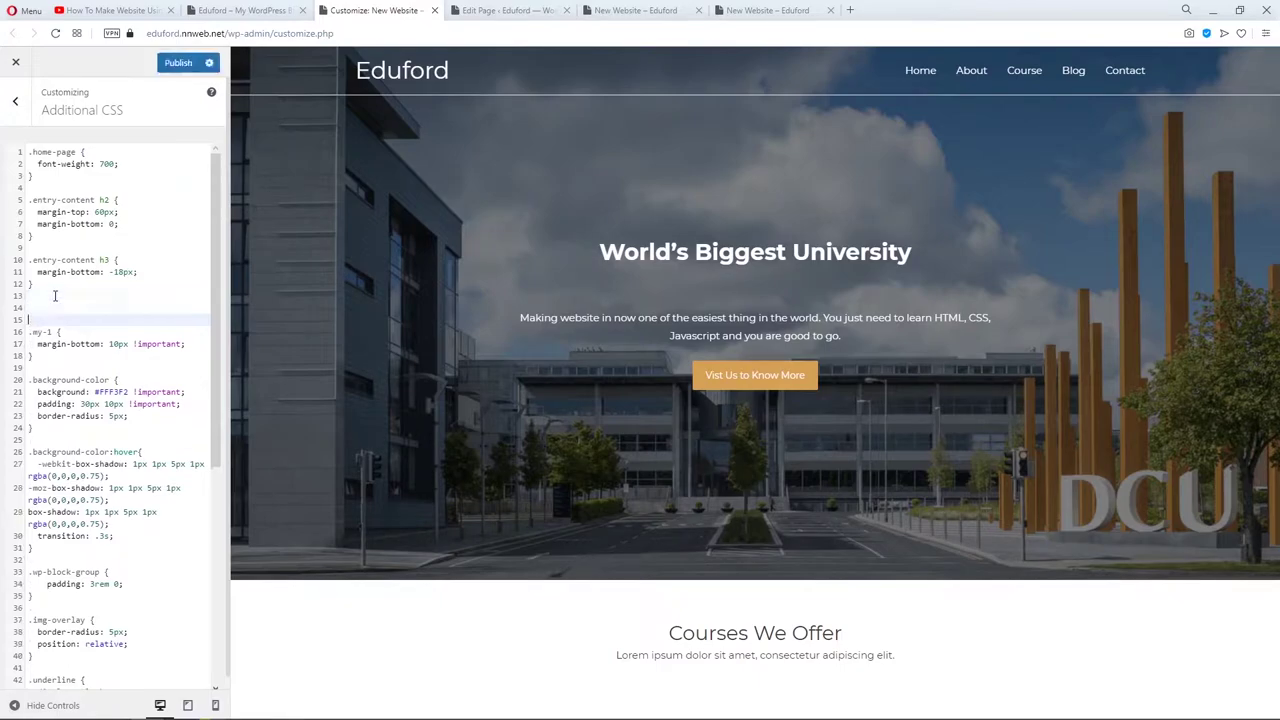
{"action": "key", "text": "Up"}
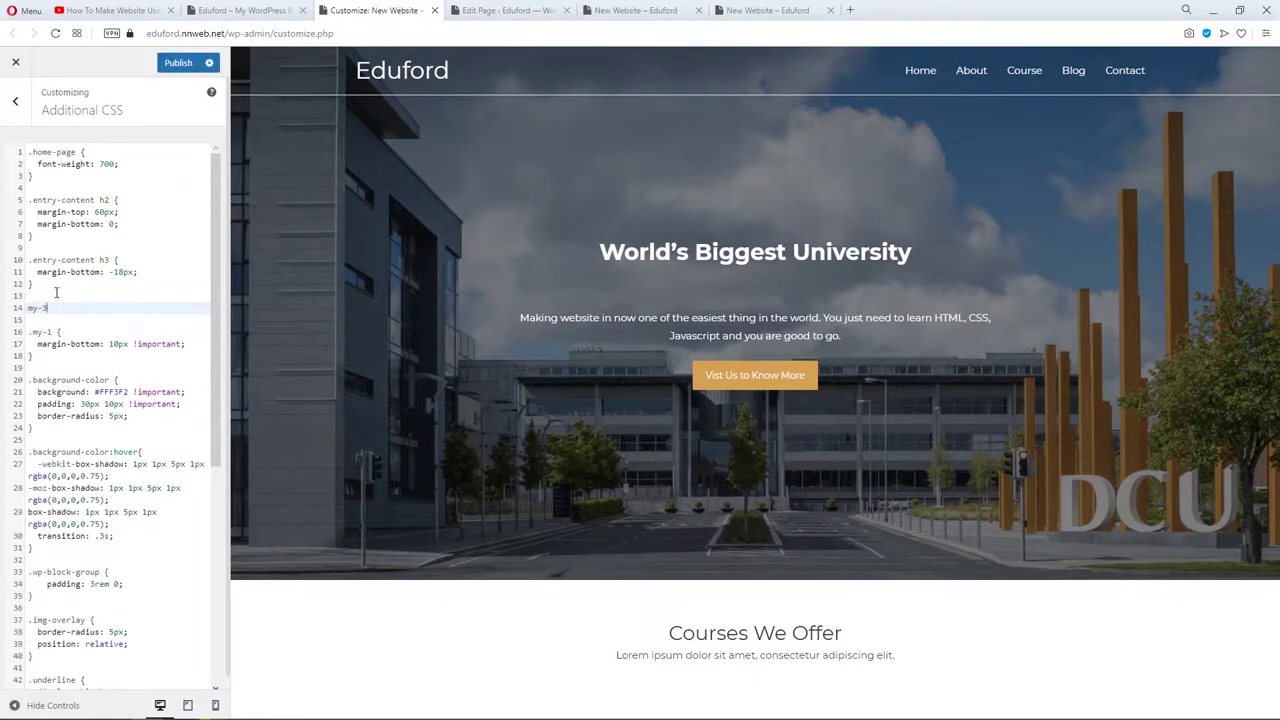
{"action": "type", "text": ".my-3 {"}
{"action": "key", "text": "Return"}
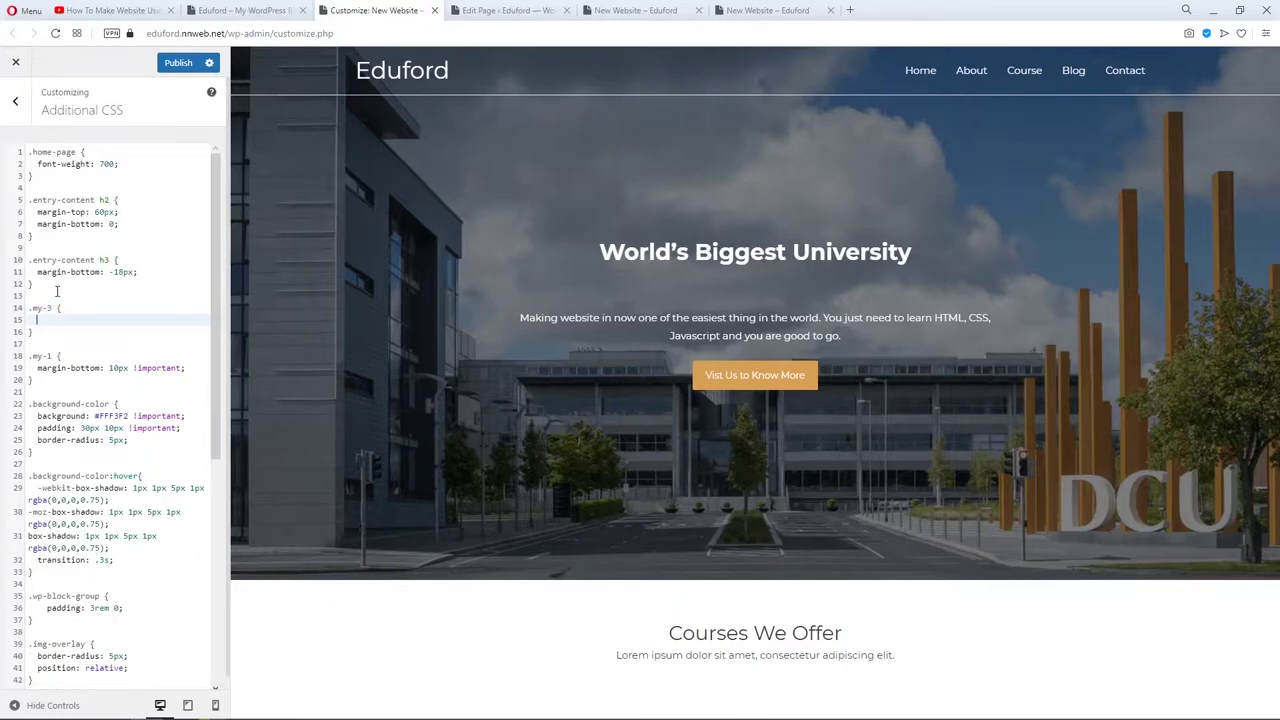
Give the ".my-3" rule "margin-bottom: 40px;" and publish the custom CSS.
{"action": "type", "text": "bot"}
{"action": "key", "text": "BackSpace"}
{"action": "key", "text": "BackSpace"}
{"action": "key", "text": "BackSpace"}
{"action": "type", "text": "mar"}
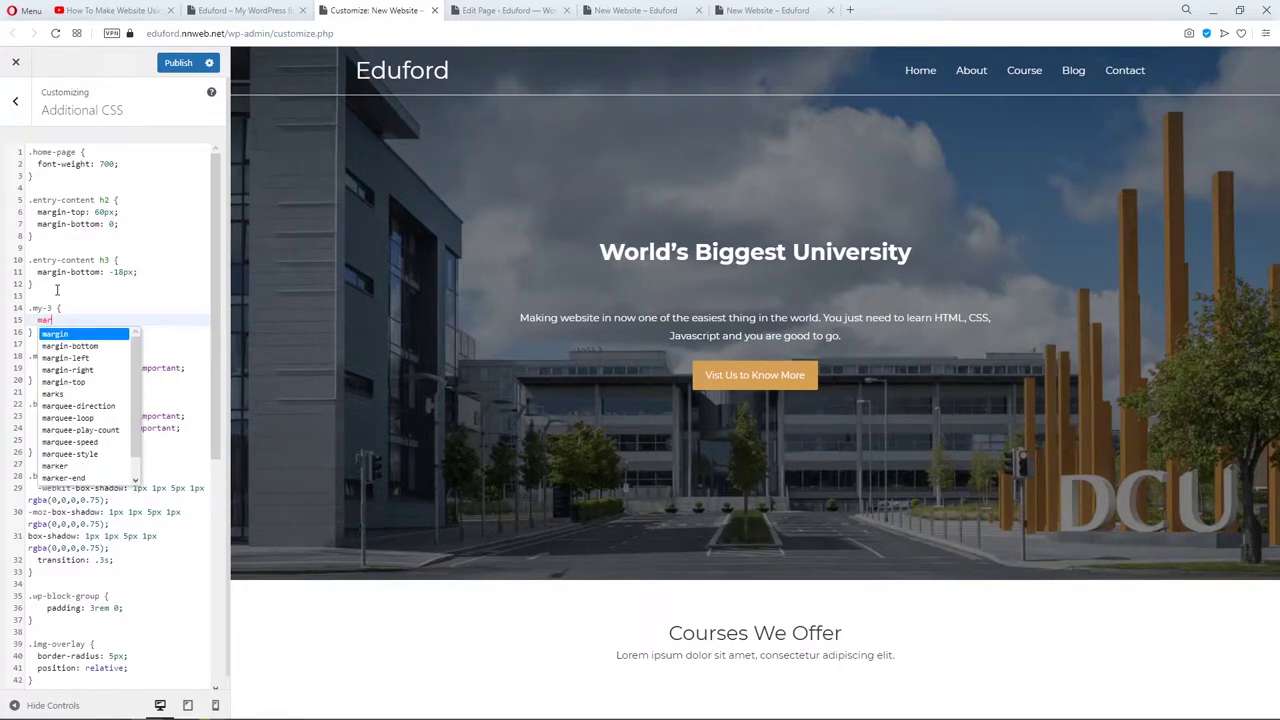
{"action": "key", "text": "Down"}
{"action": "key", "text": "Return"}
{"action": "type", "text": ": "}
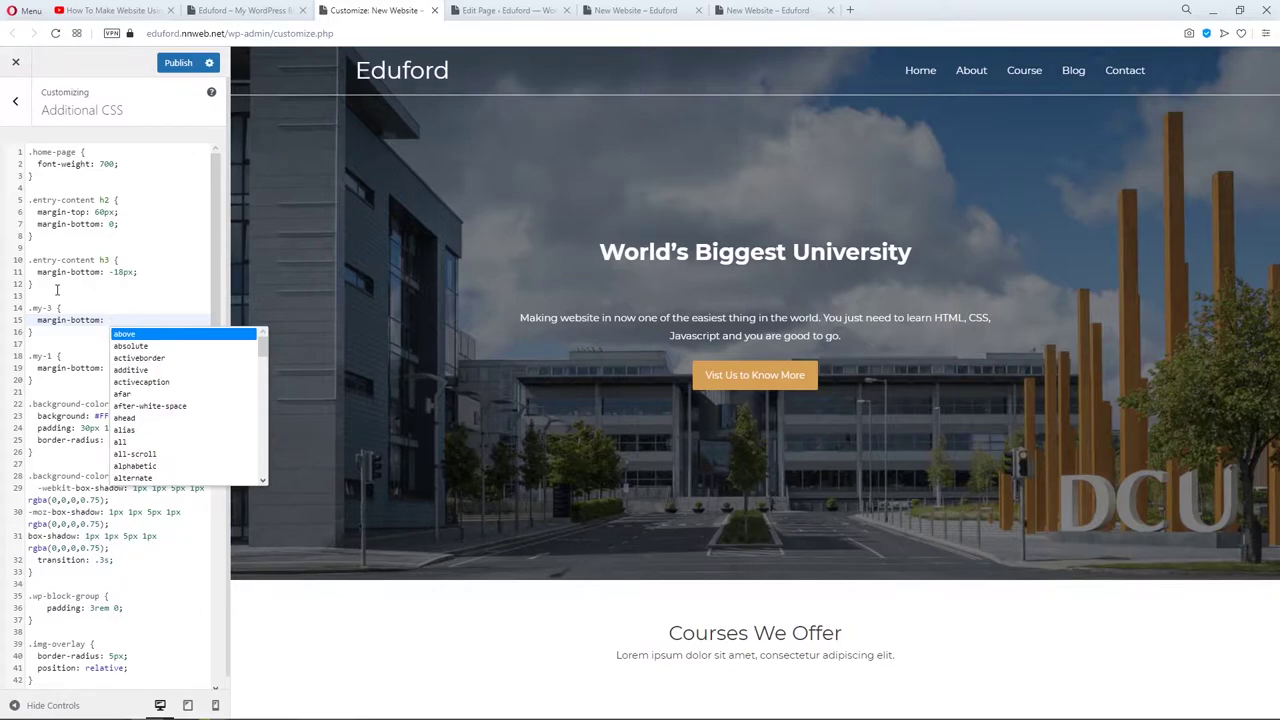
{"action": "type", "text": "20px;"}
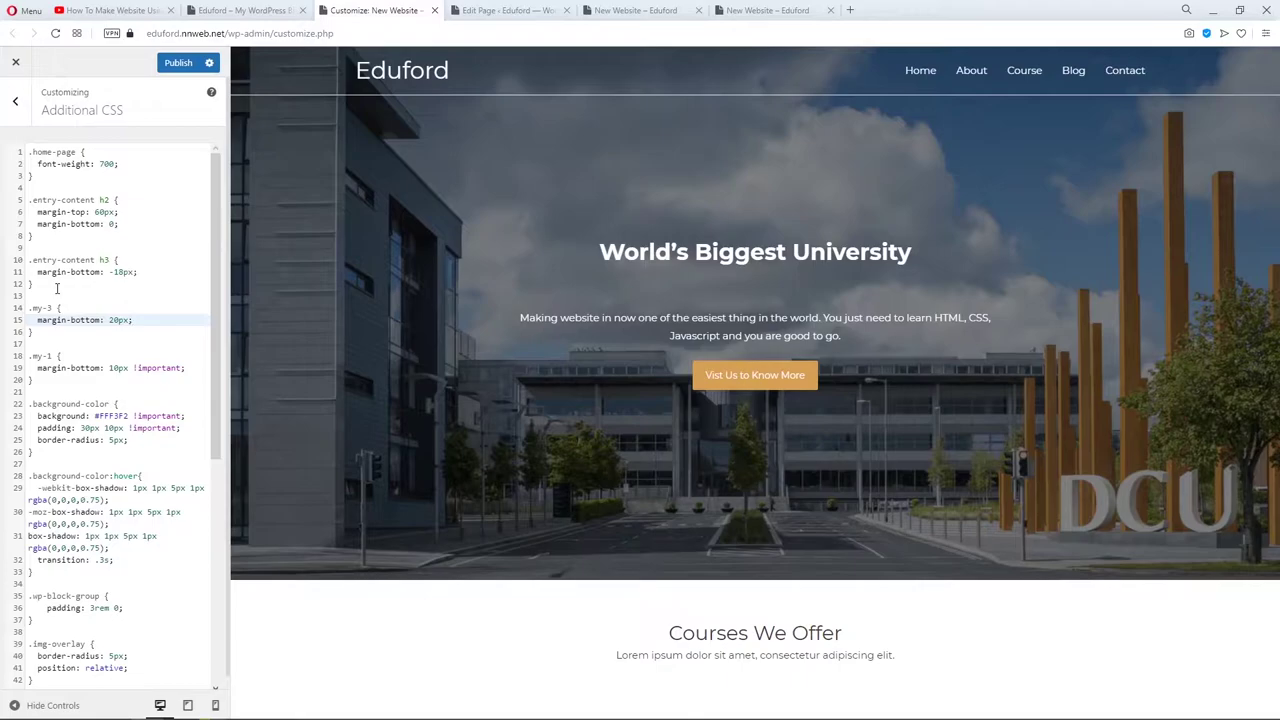
{"action": "key", "text": "BackSpace"}
{"action": "type", "text": "4"}
{"action": "left_click", "coordinate": [175, 66]}
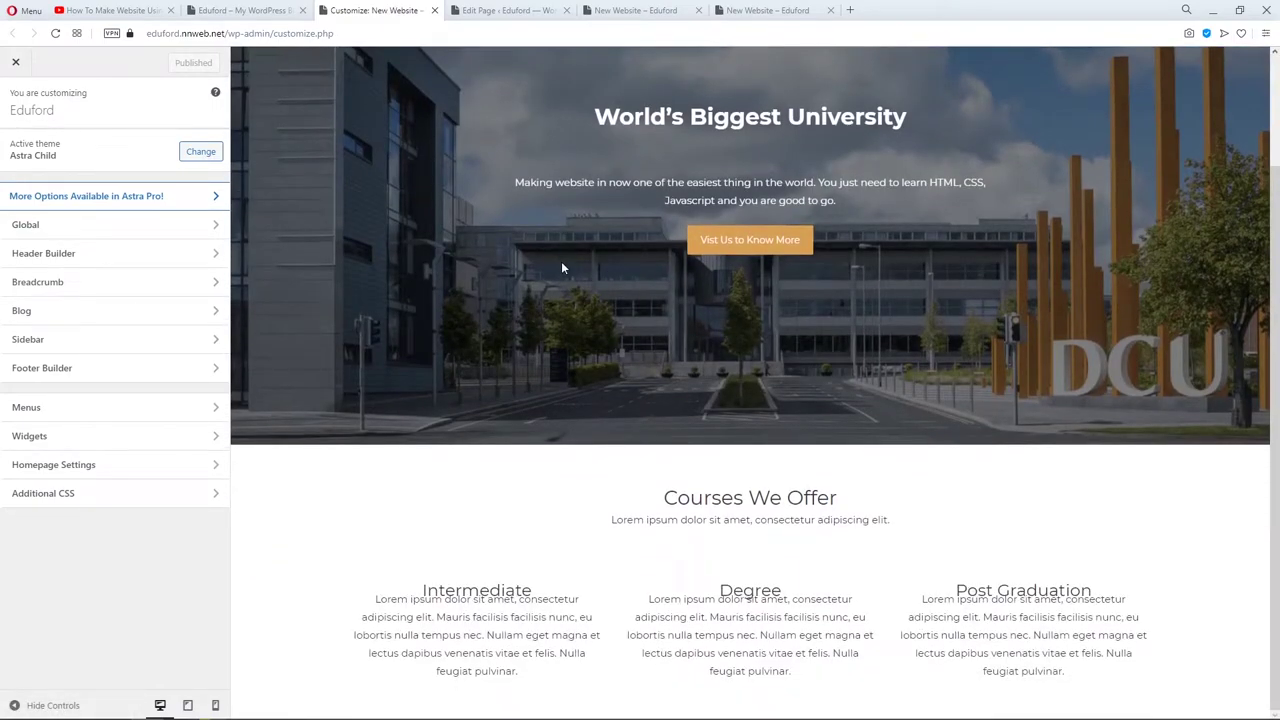
Inspect the Intermediate heading in the developer tools, checking the effect of its margin-bottom rule, and close the tools.
{"action": "right_click", "coordinate": [566, 555]}
{"action": "left_click", "coordinate": [606, 538]}
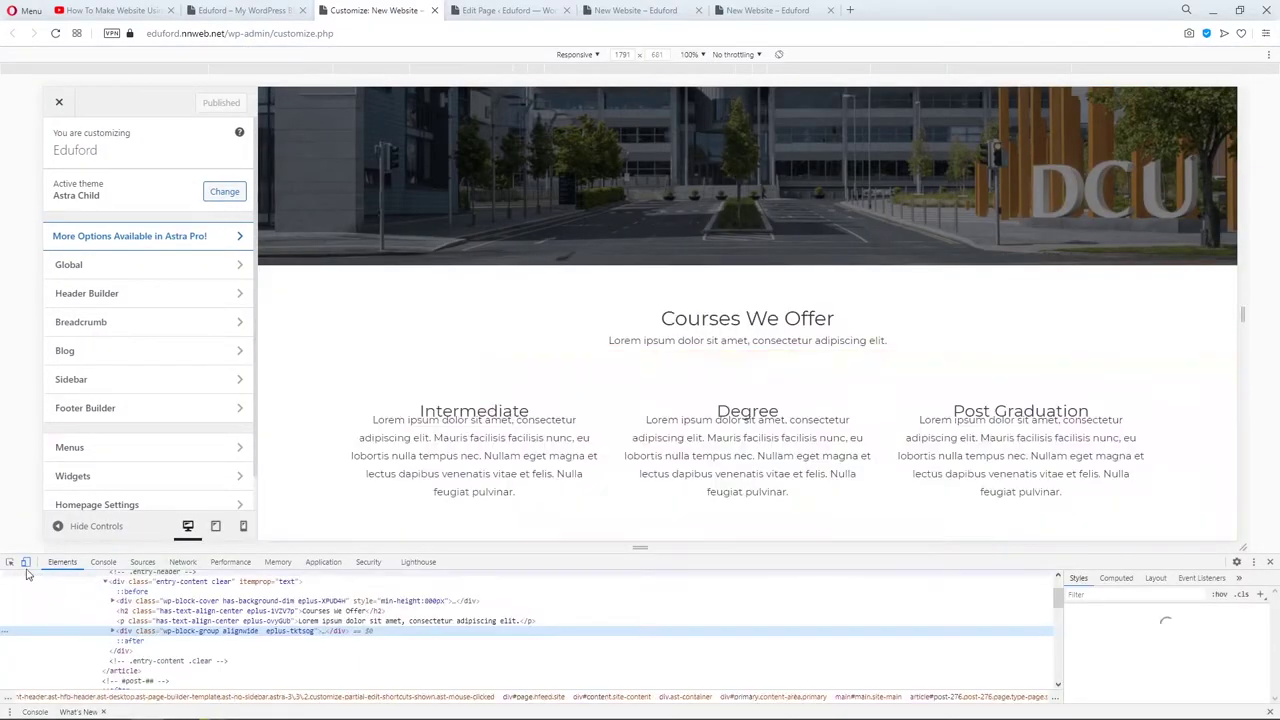
{"action": "left_click", "coordinate": [10, 564]}
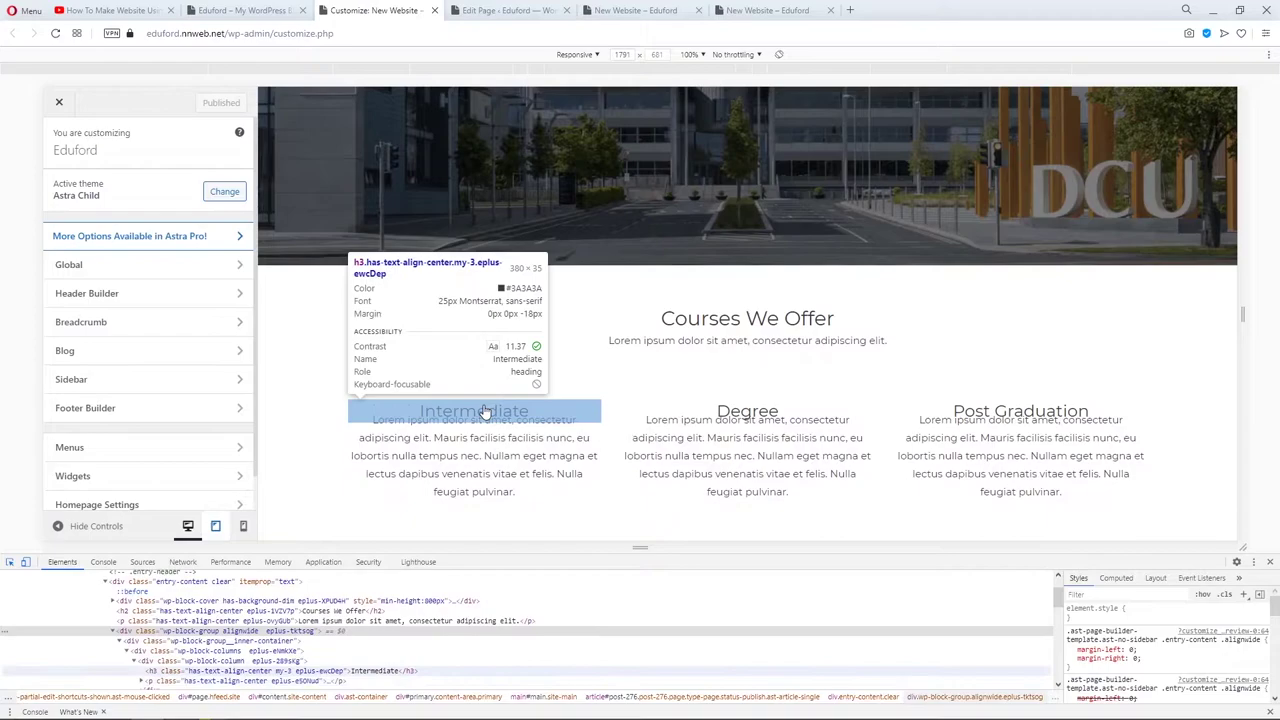
{"action": "left_click", "coordinate": [483, 408]}
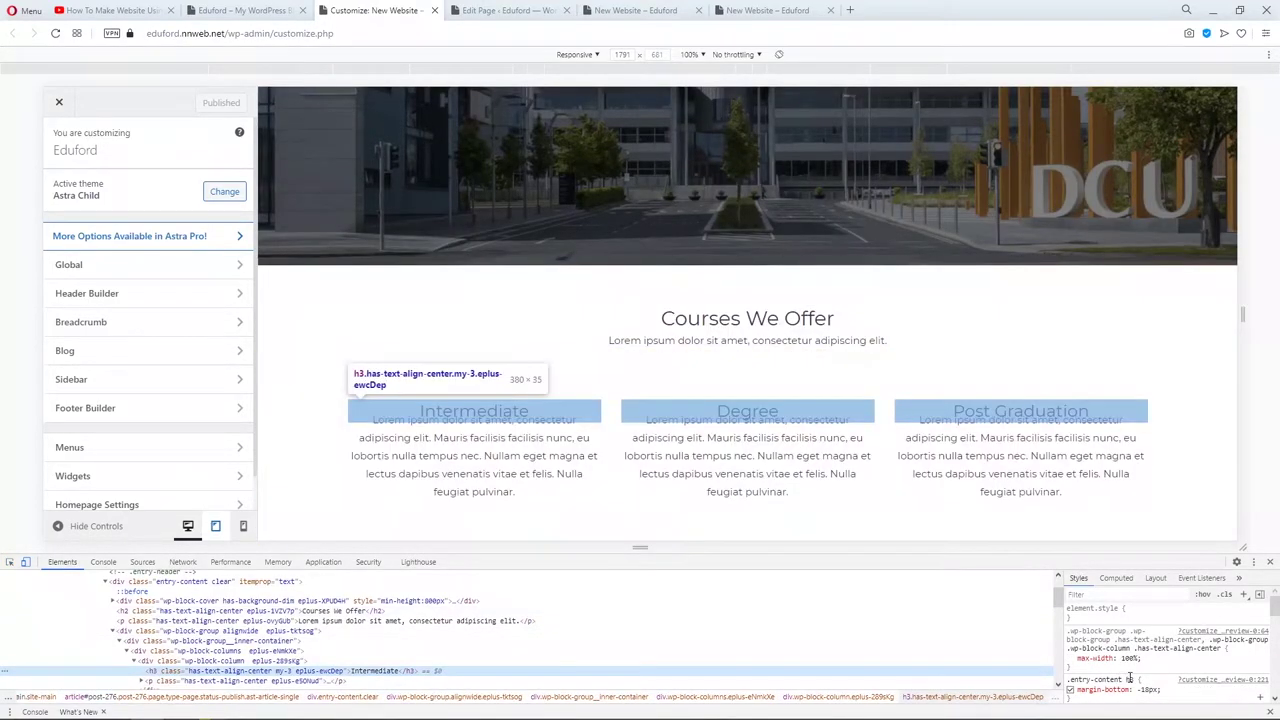
{"action": "left_click", "coordinate": [1070, 690]}
{"action": "left_click", "coordinate": [1070, 690]}
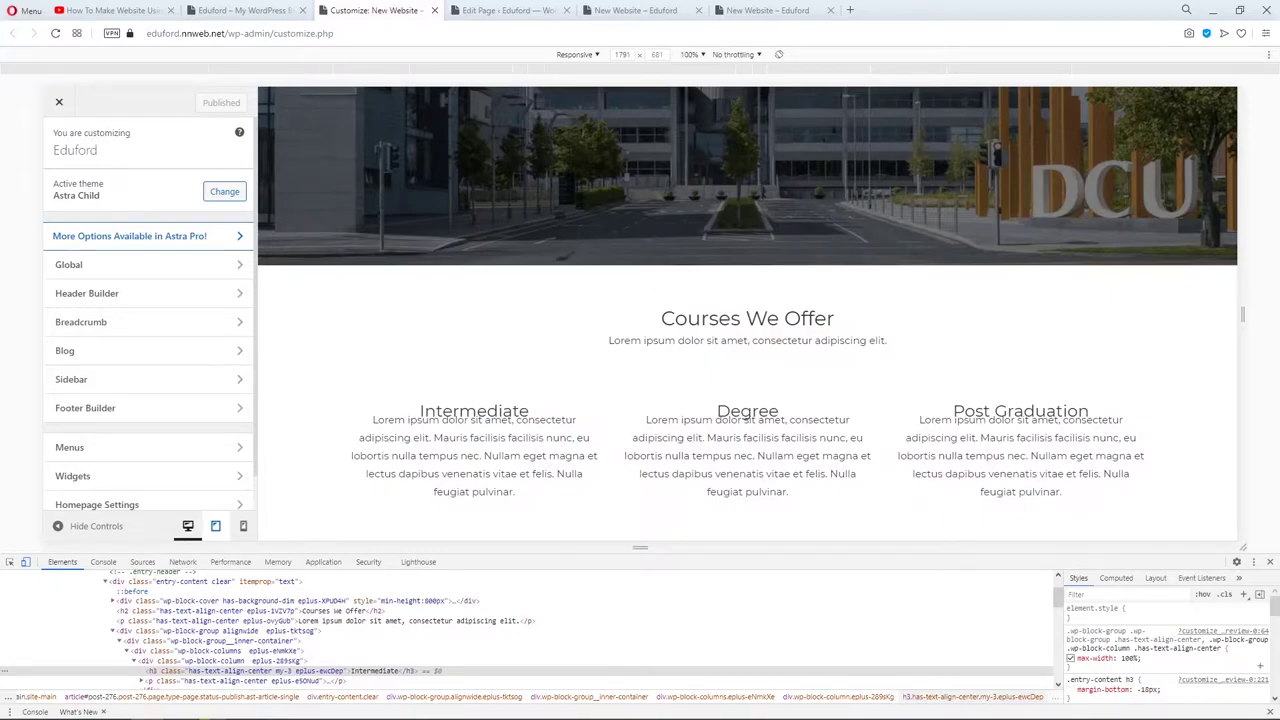
{"action": "left_click", "coordinate": [1270, 562]}
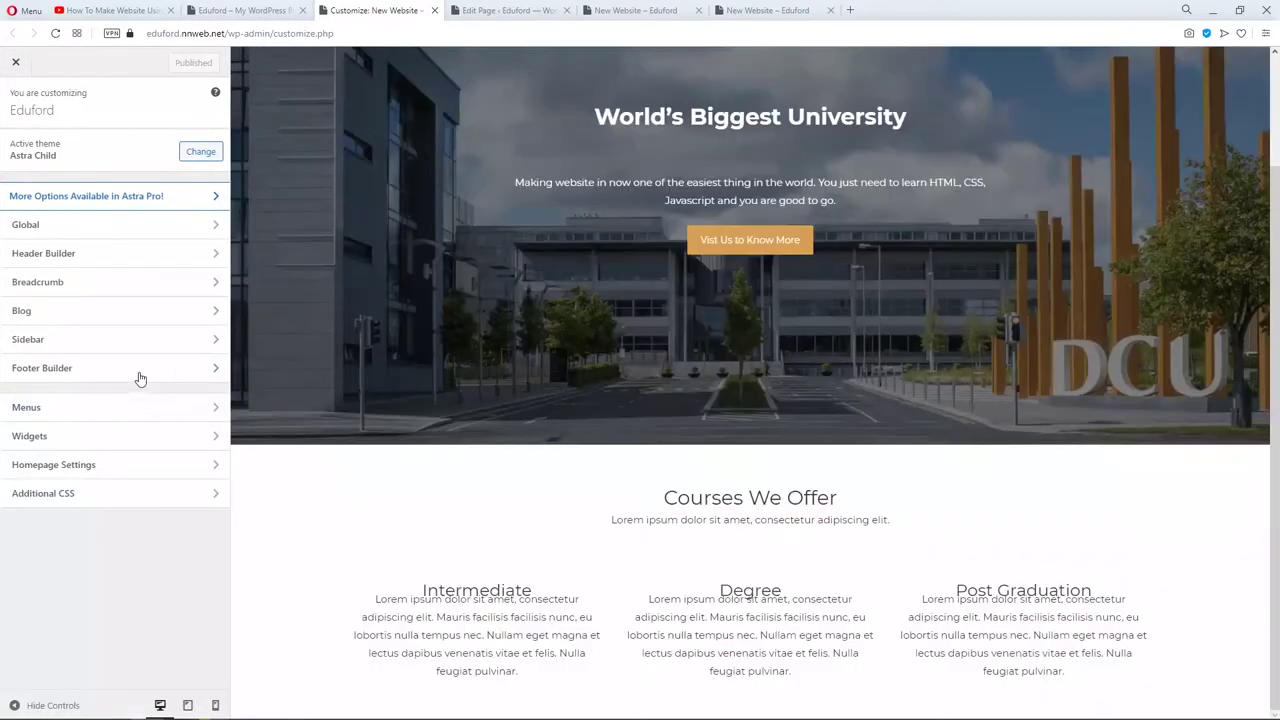
Delete the whole ".entry-content h3" rule from the Additional CSS and publish the change.
{"action": "left_click", "coordinate": [120, 494]}
{"action": "left_click_drag", "start_coordinate": [64, 280], "coordinate": [22, 263]}
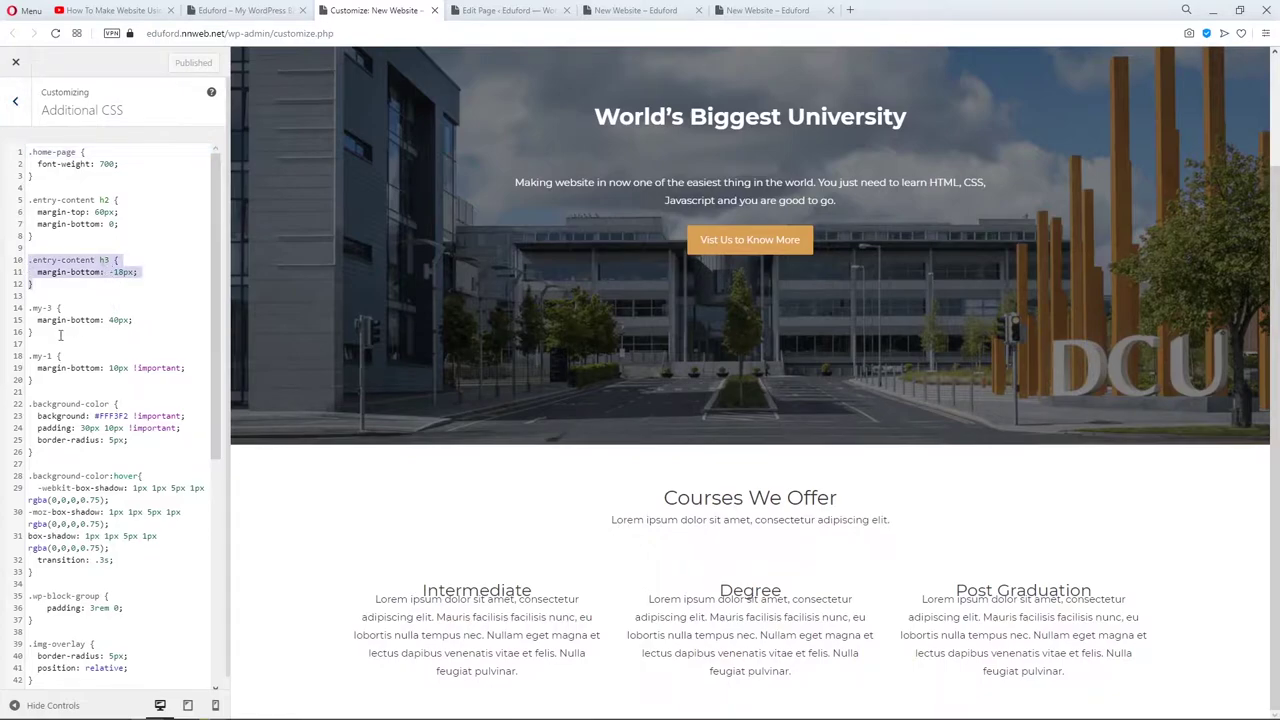
{"action": "key", "text": "BackSpace"}
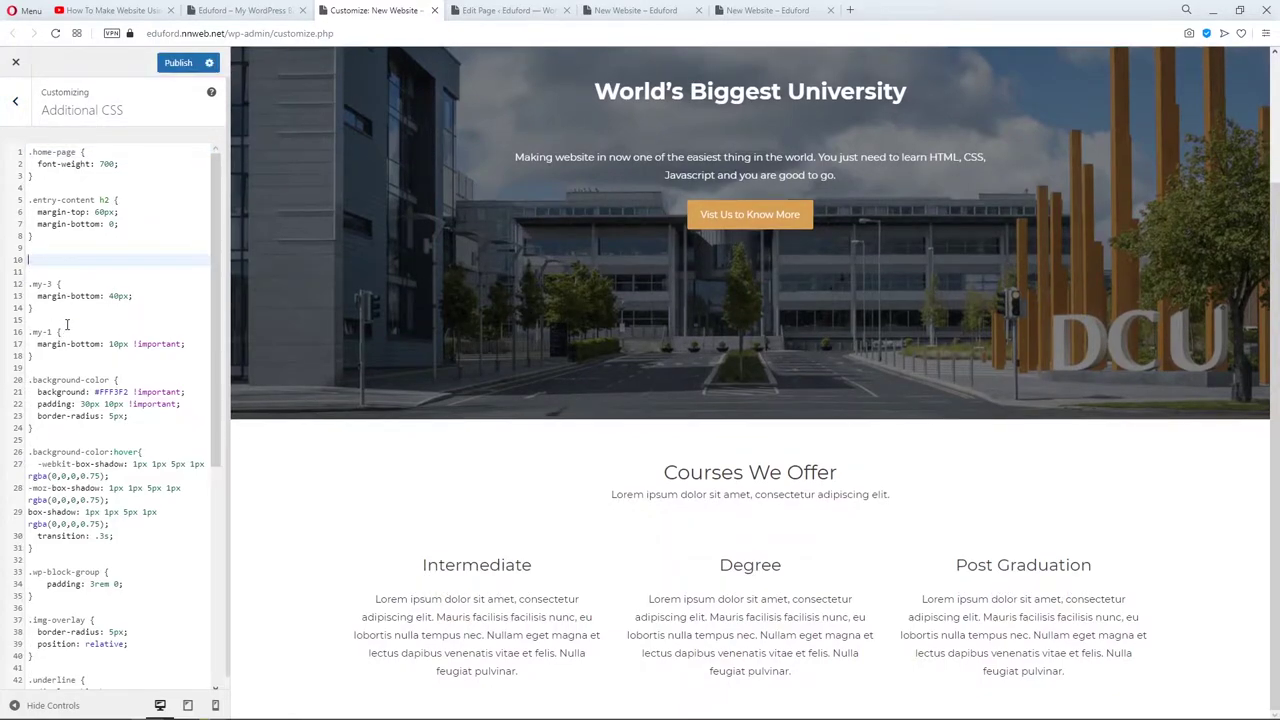
{"action": "left_click", "coordinate": [180, 63]}
Reload the live New Website page to check the spacing below the three course headings.
{"action": "left_click", "coordinate": [500, 11]}
{"action": "left_click", "coordinate": [632, 12]}
{"action": "left_click", "coordinate": [615, 34]}
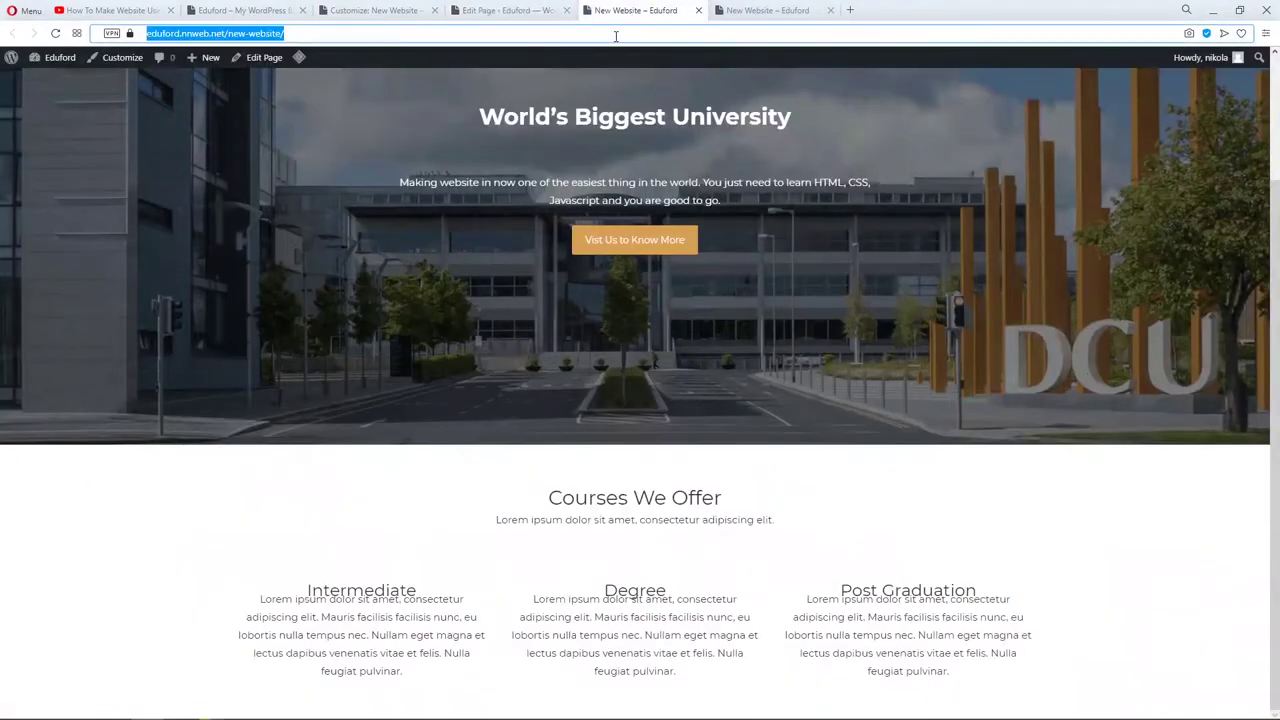
{"action": "key", "text": "Return"}
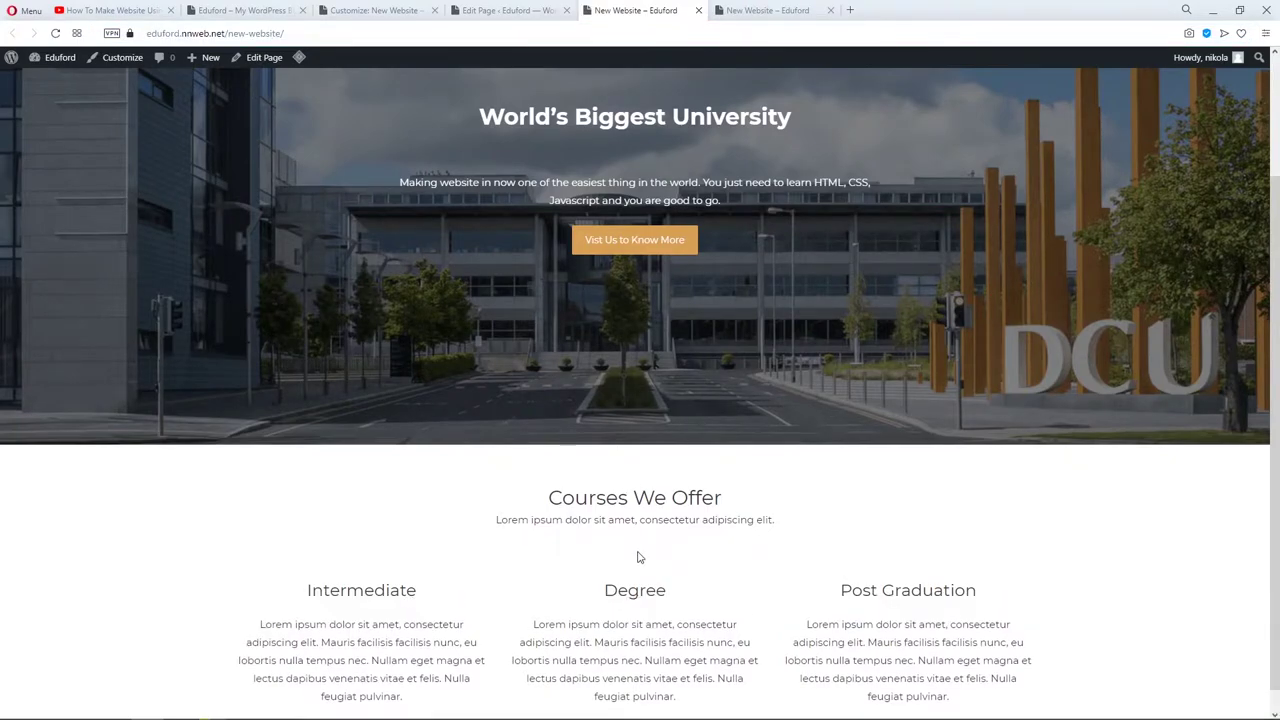
Compare the course columns with those on the finished Eduford page and select the background-color class name in the Additional CSS.
{"action": "scroll", "coordinate": [640, 557], "scroll_direction": "down", "scroll_amount": 1}
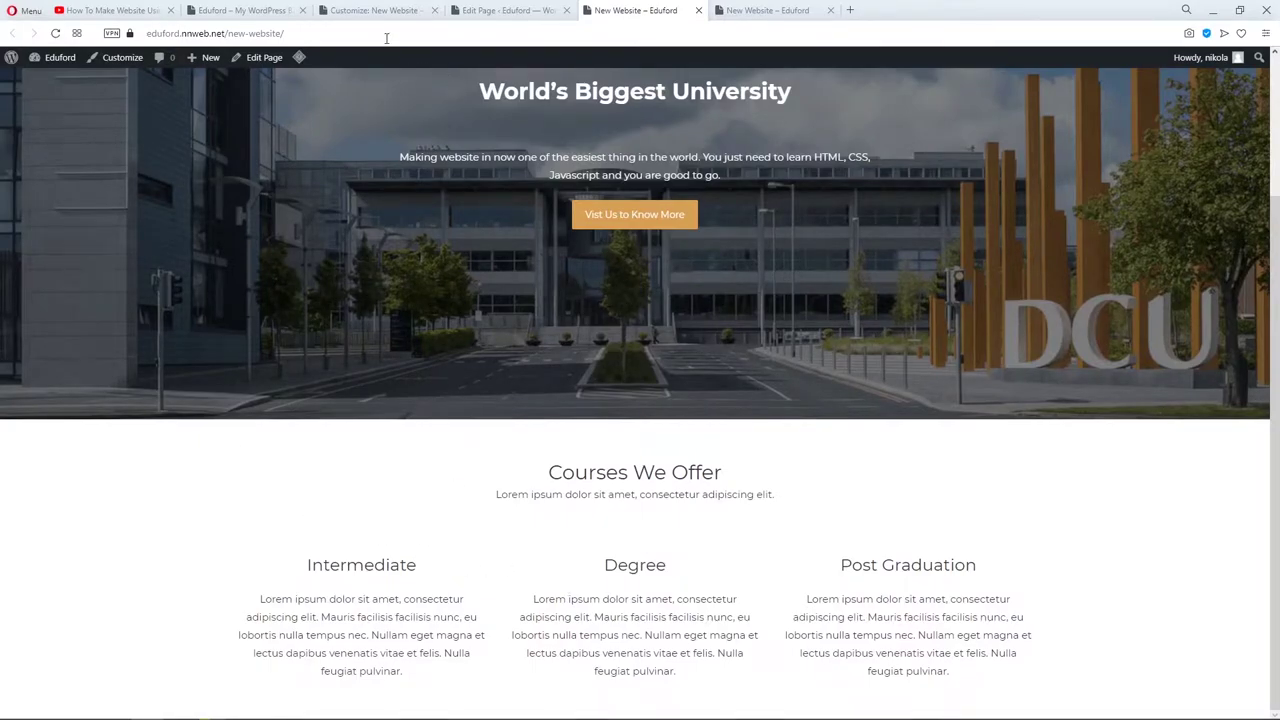
{"action": "left_click", "coordinate": [263, 12]}
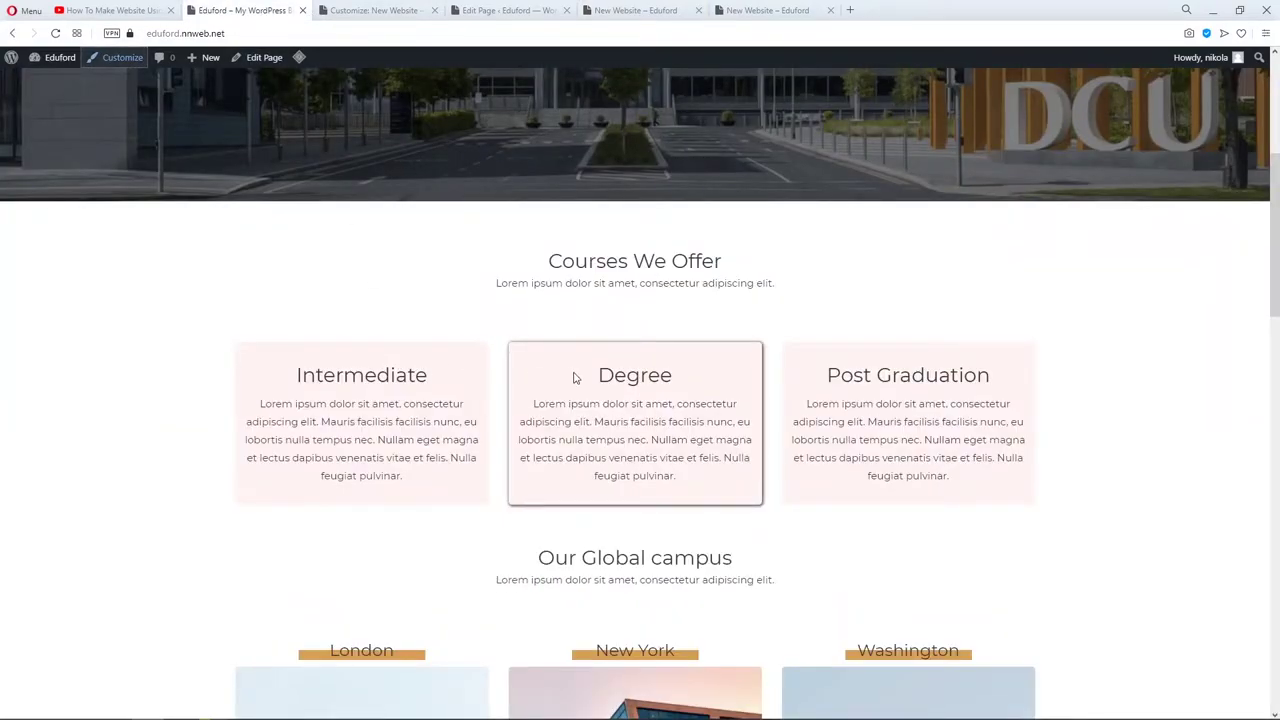
{"action": "left_click", "coordinate": [395, 12]}
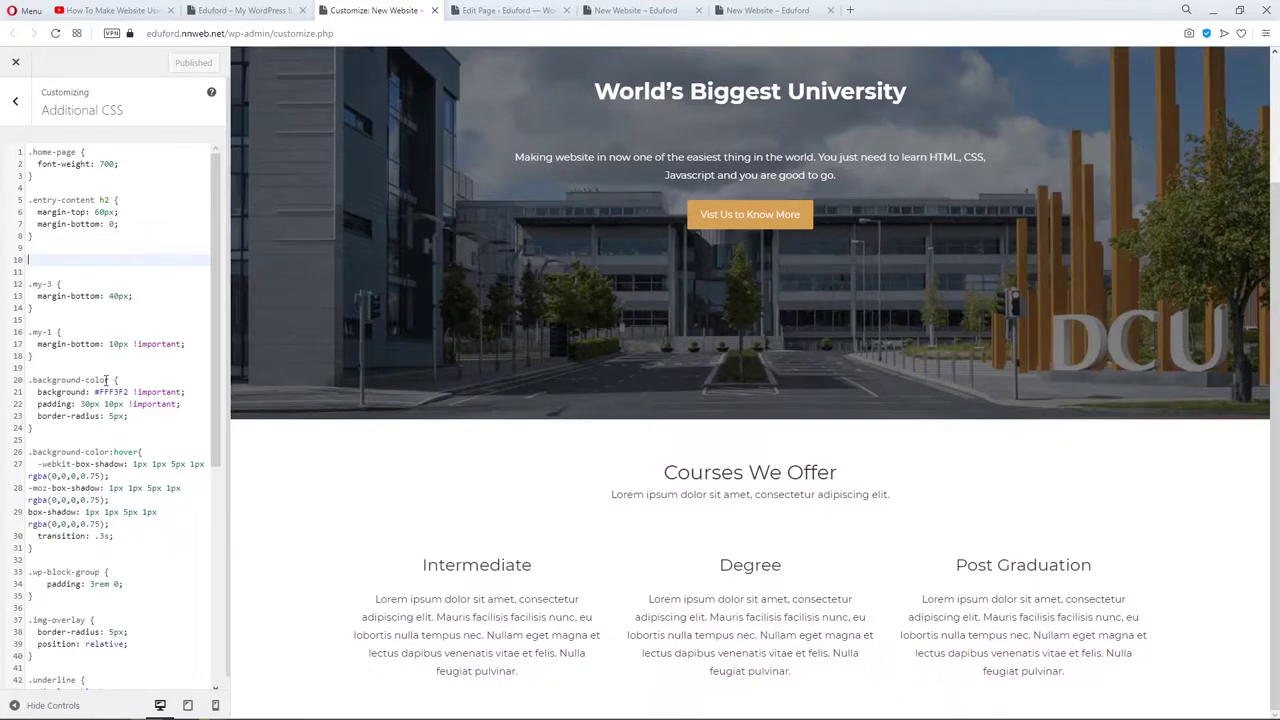
{"action": "left_click_drag", "start_coordinate": [110, 379], "coordinate": [30, 380]}
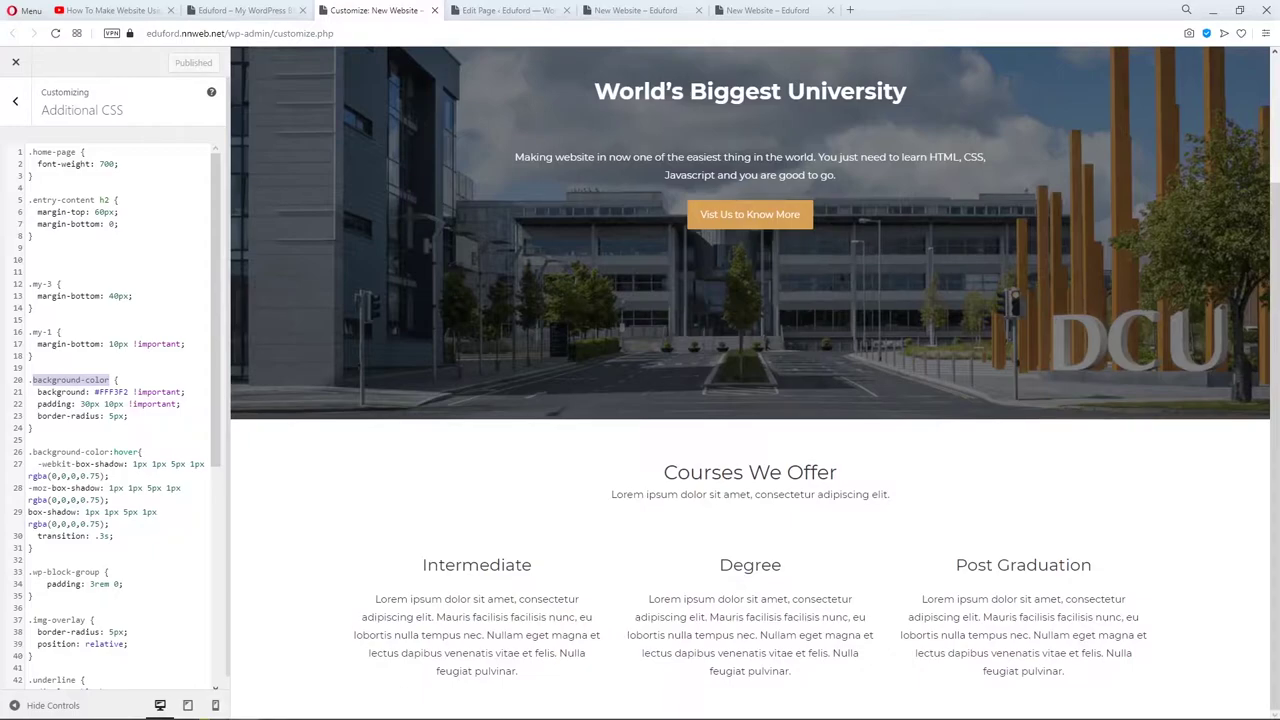
In the page editor, add the CSS class "background-color" to the Intermediate column, keeping its existing class.
{"action": "left_click", "coordinate": [634, 11]}
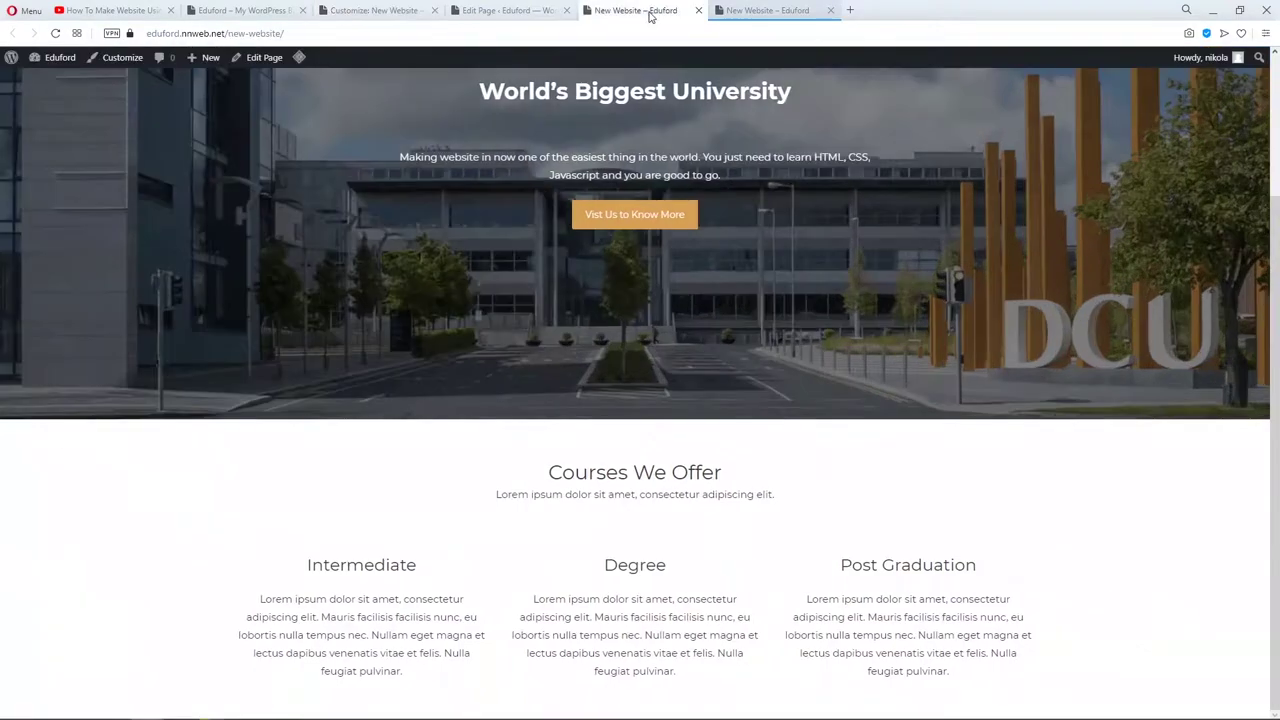
{"action": "left_click", "coordinate": [510, 11]}
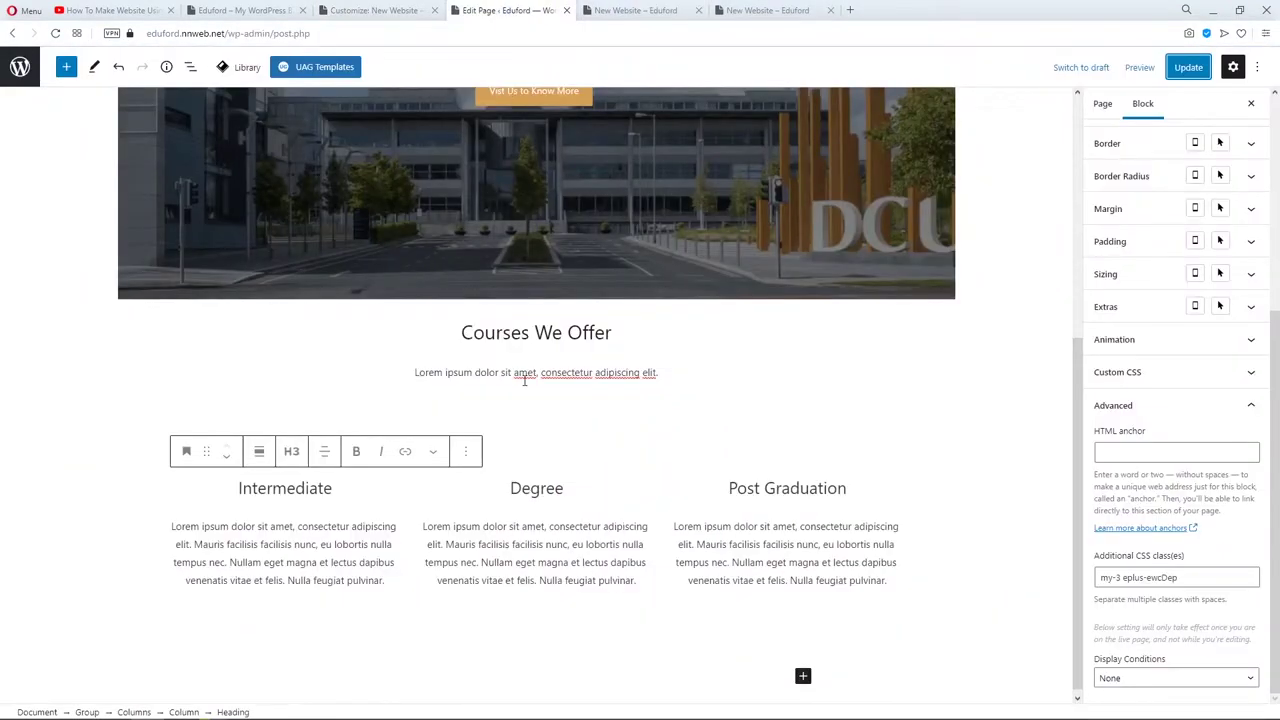
{"action": "left_click", "coordinate": [190, 70]}
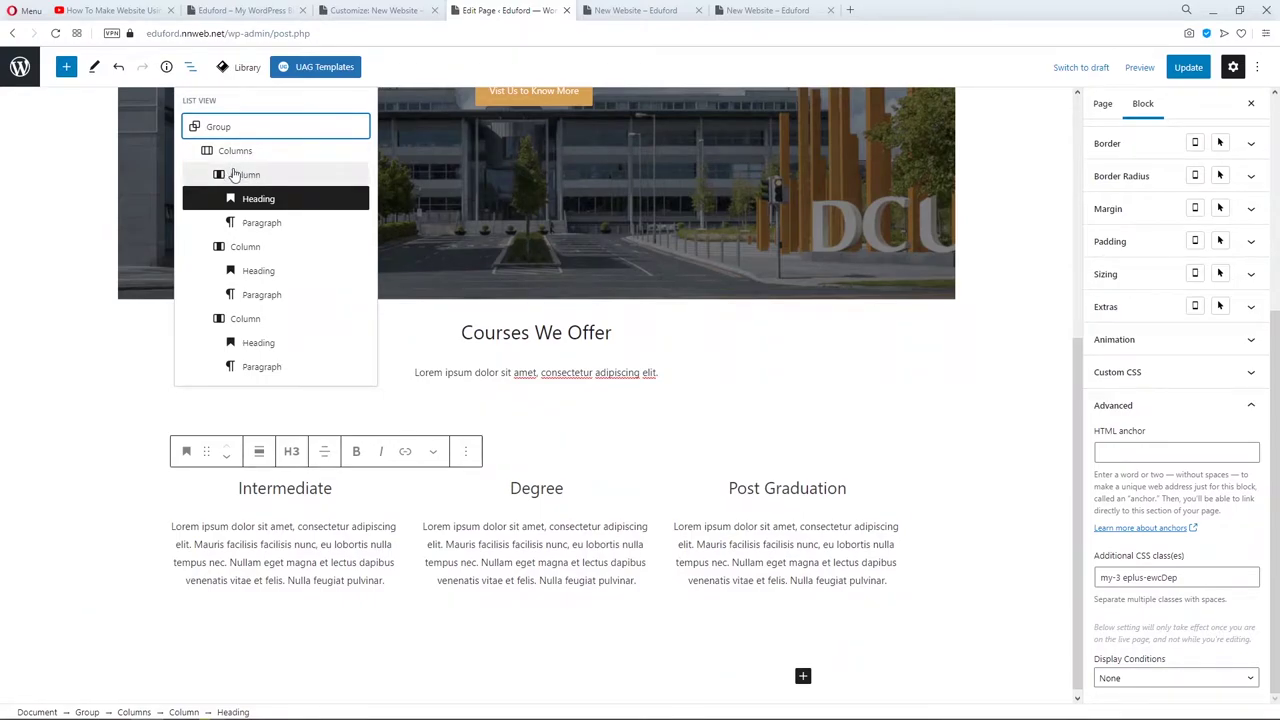
{"action": "left_click", "coordinate": [236, 175]}
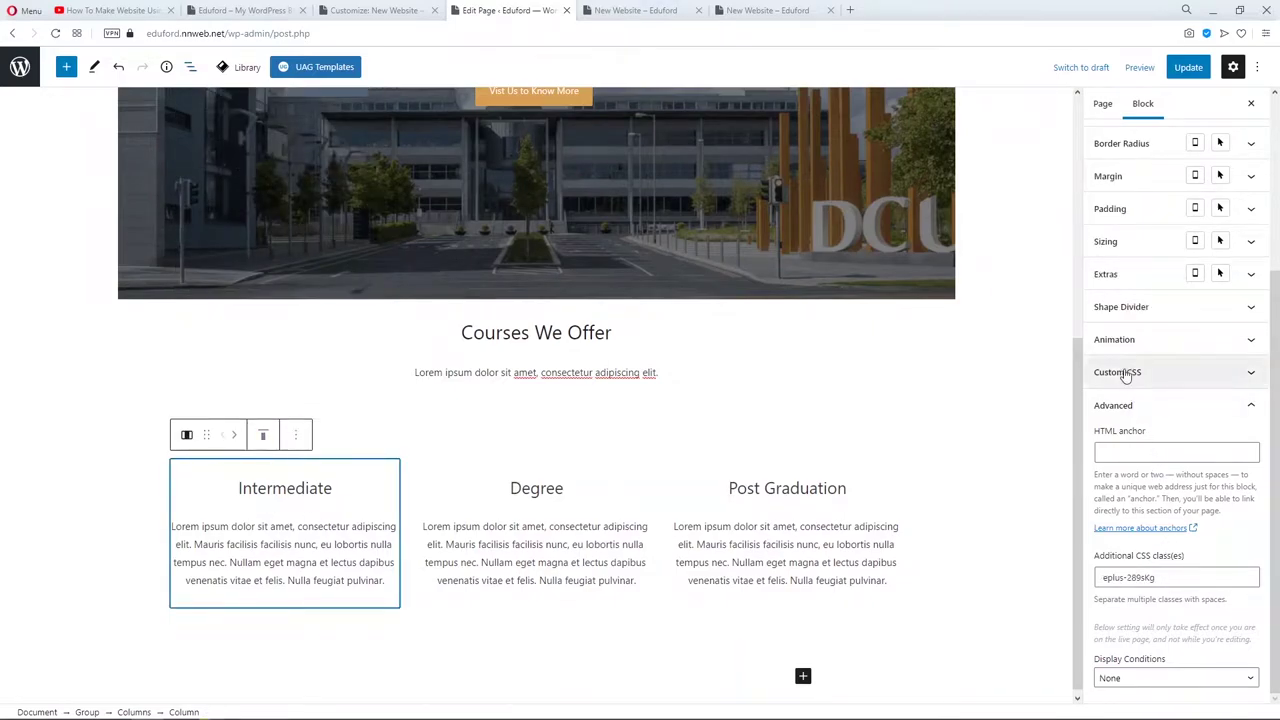
{"action": "left_click", "coordinate": [1105, 579]}
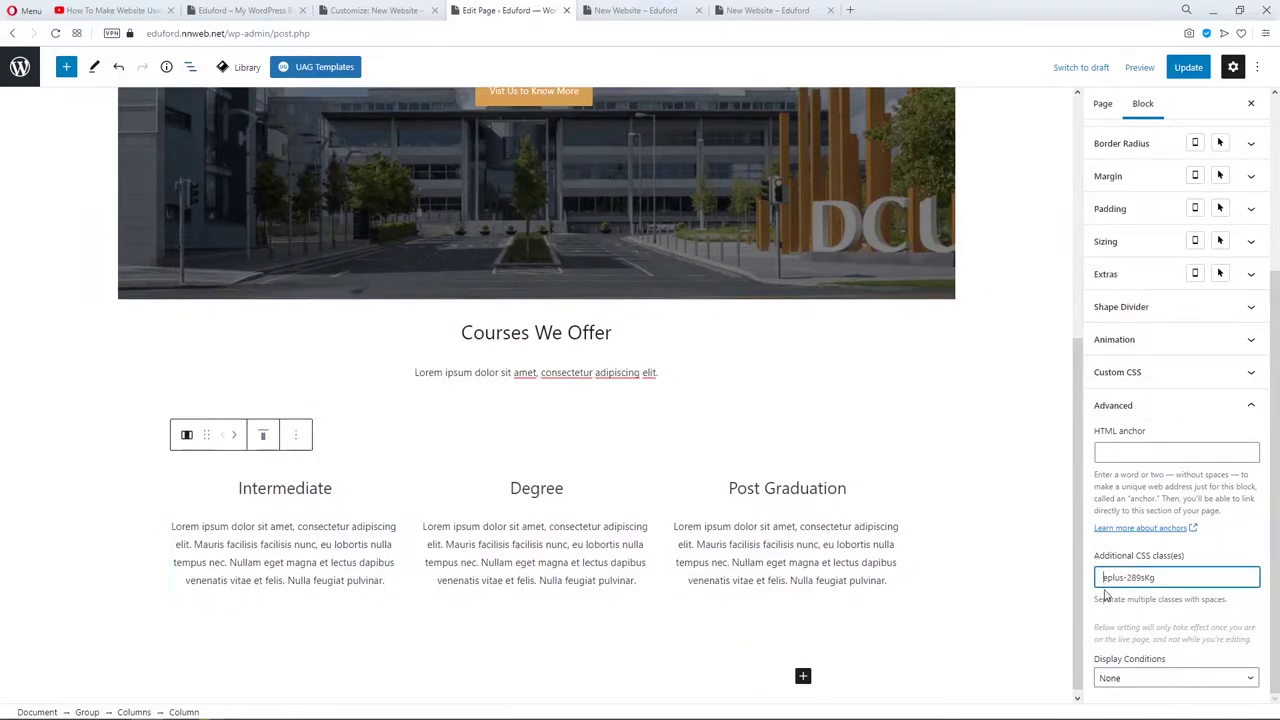
{"action": "type", "text": "background-color"}
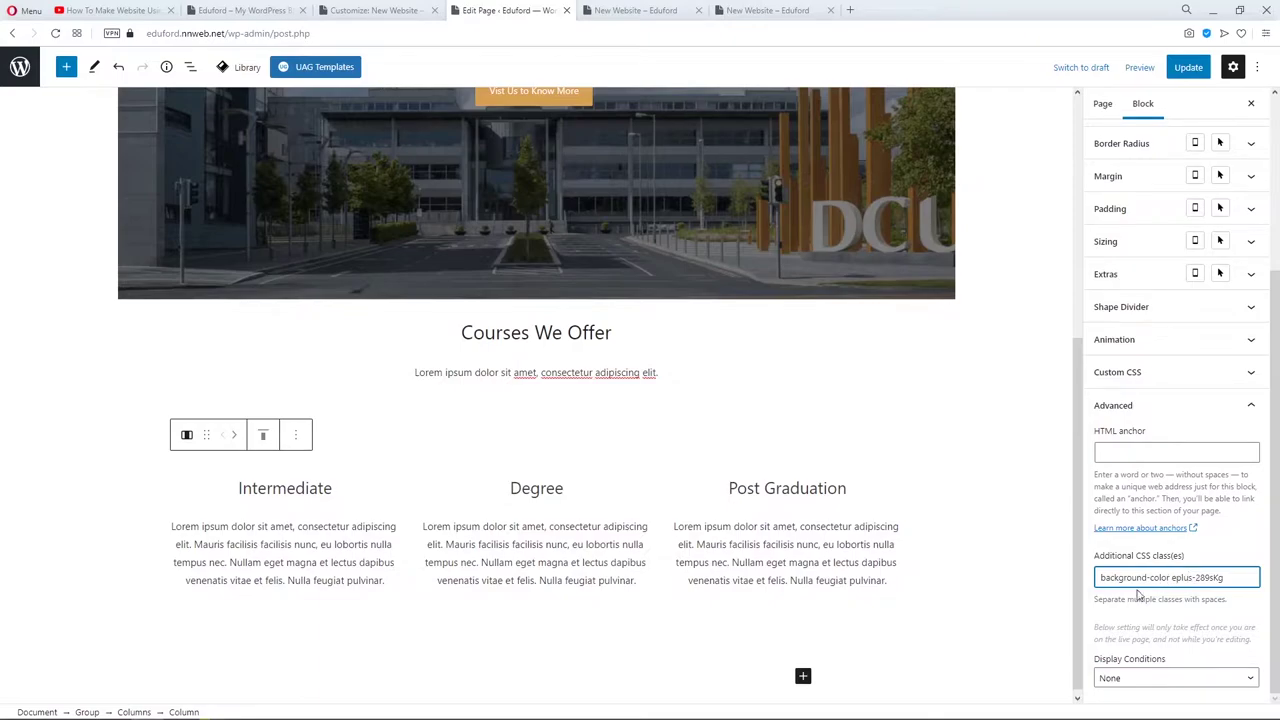
Add the CSS class "background-color" to the Degree column in front of its existing class.
{"action": "left_click", "coordinate": [191, 69]}
{"action": "left_click", "coordinate": [228, 247]}
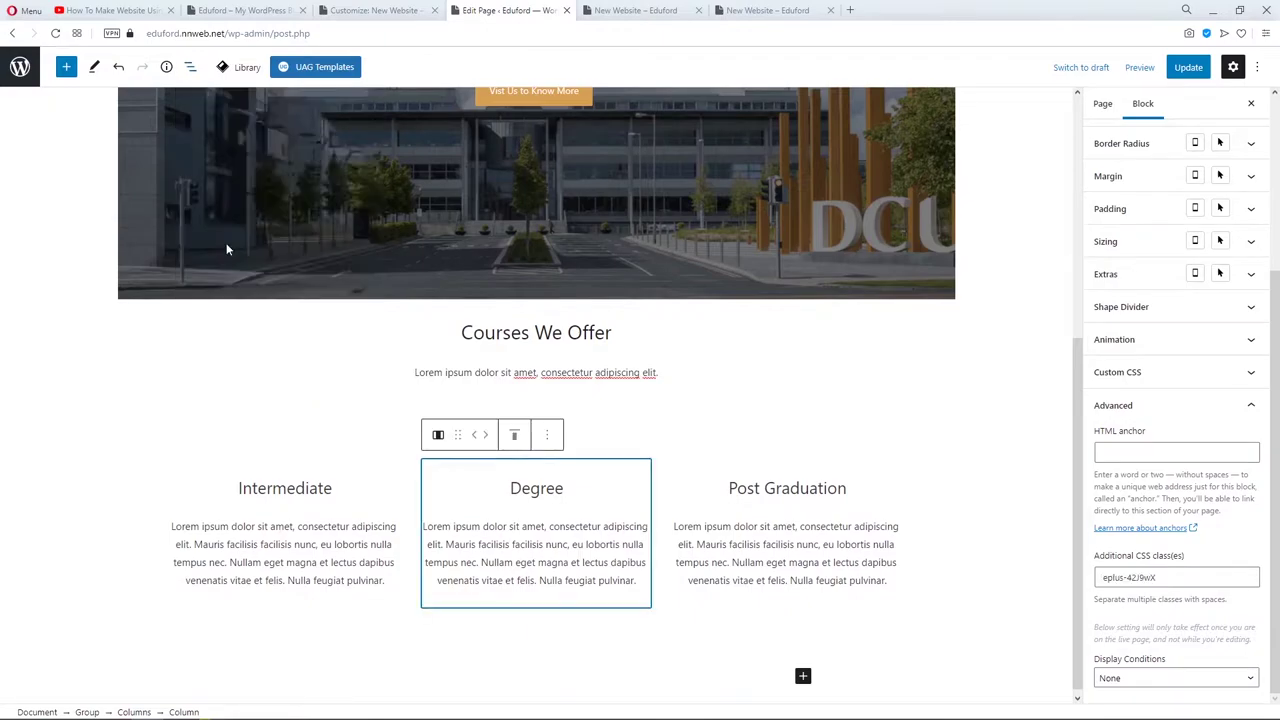
{"action": "left_click", "coordinate": [1102, 578]}
{"action": "type", "text": "background-color"}
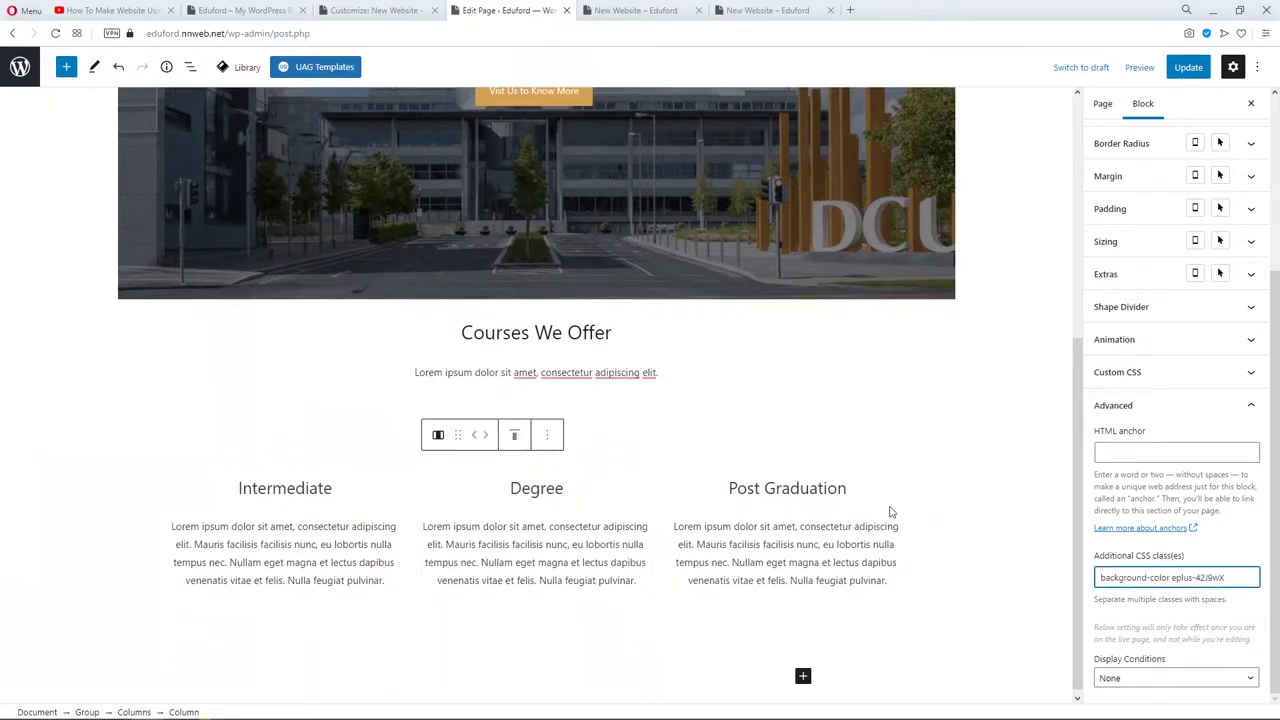
Add the CSS class "background-color" to the Post Graduation column and update the page.
{"action": "left_click", "coordinate": [190, 74]}
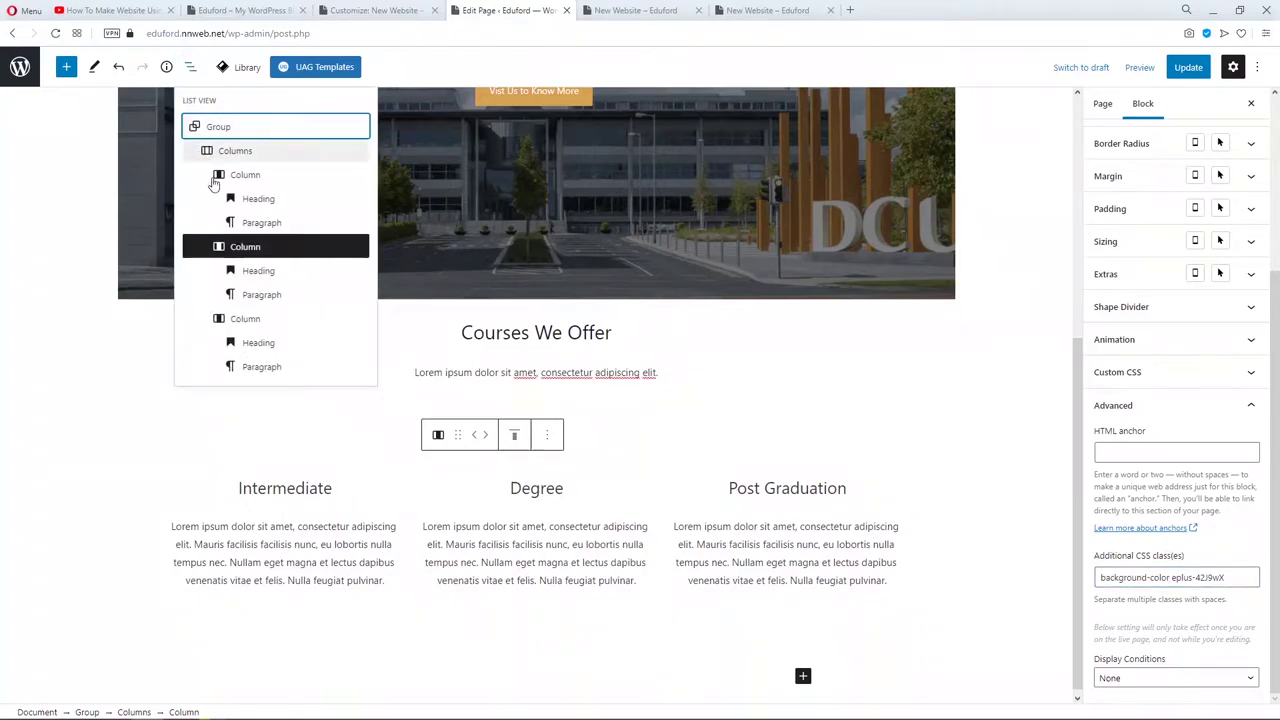
{"action": "left_click", "coordinate": [230, 318]}
{"action": "left_click", "coordinate": [1104, 578]}
{"action": "type", "text": "background-color"}
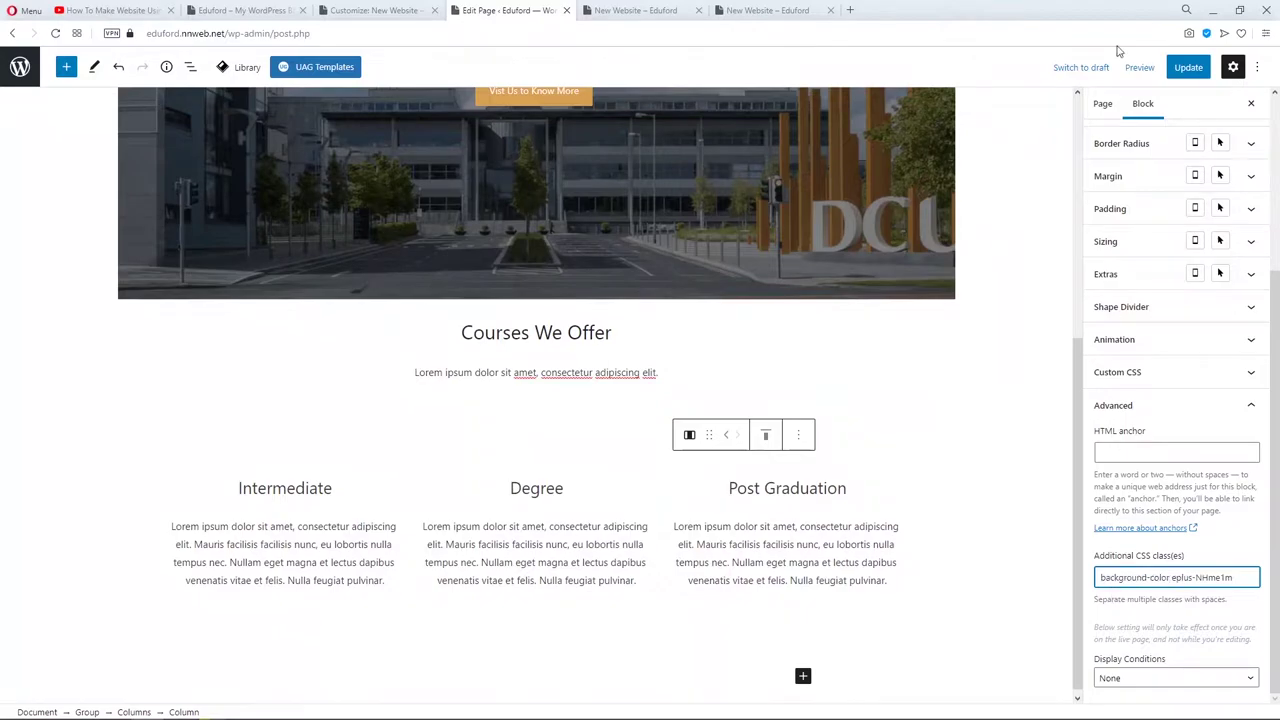
{"action": "left_click", "coordinate": [1186, 67]}
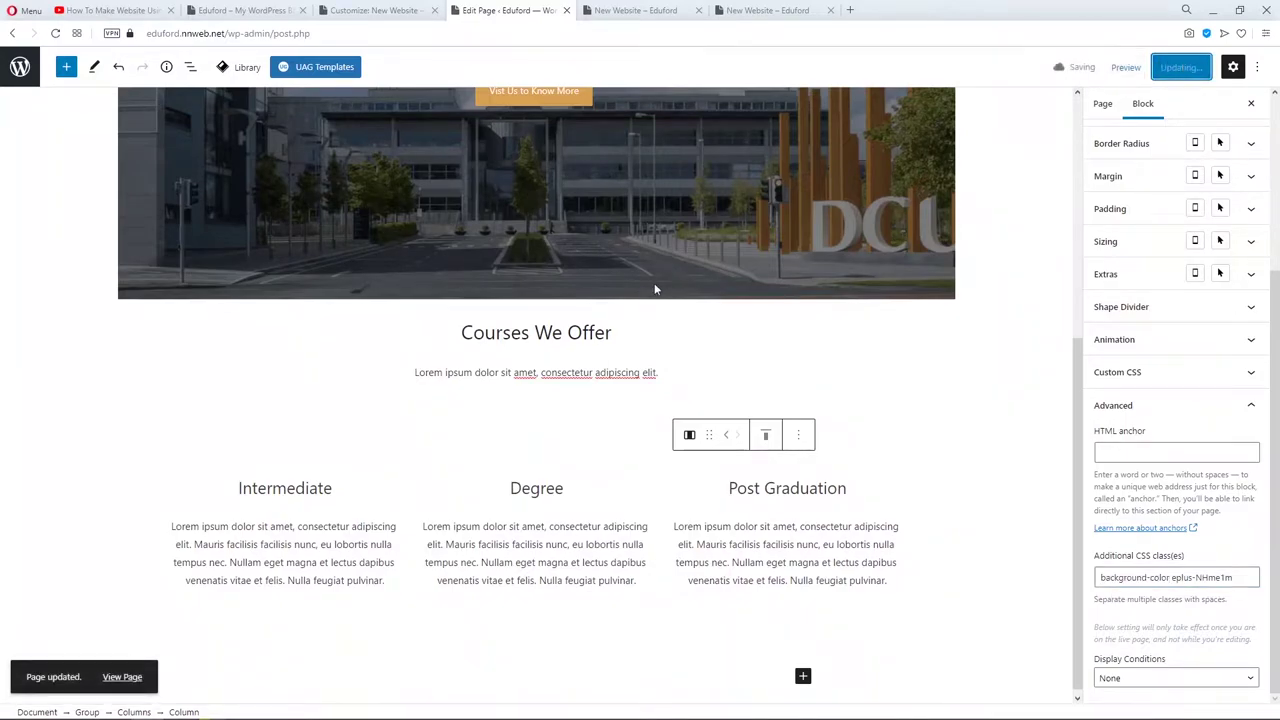
Reload the live New Website page to check the background styling of the three course columns.
{"action": "left_click", "coordinate": [652, 10]}
{"action": "left_click", "coordinate": [534, 36]}
{"action": "key", "text": "Return"}
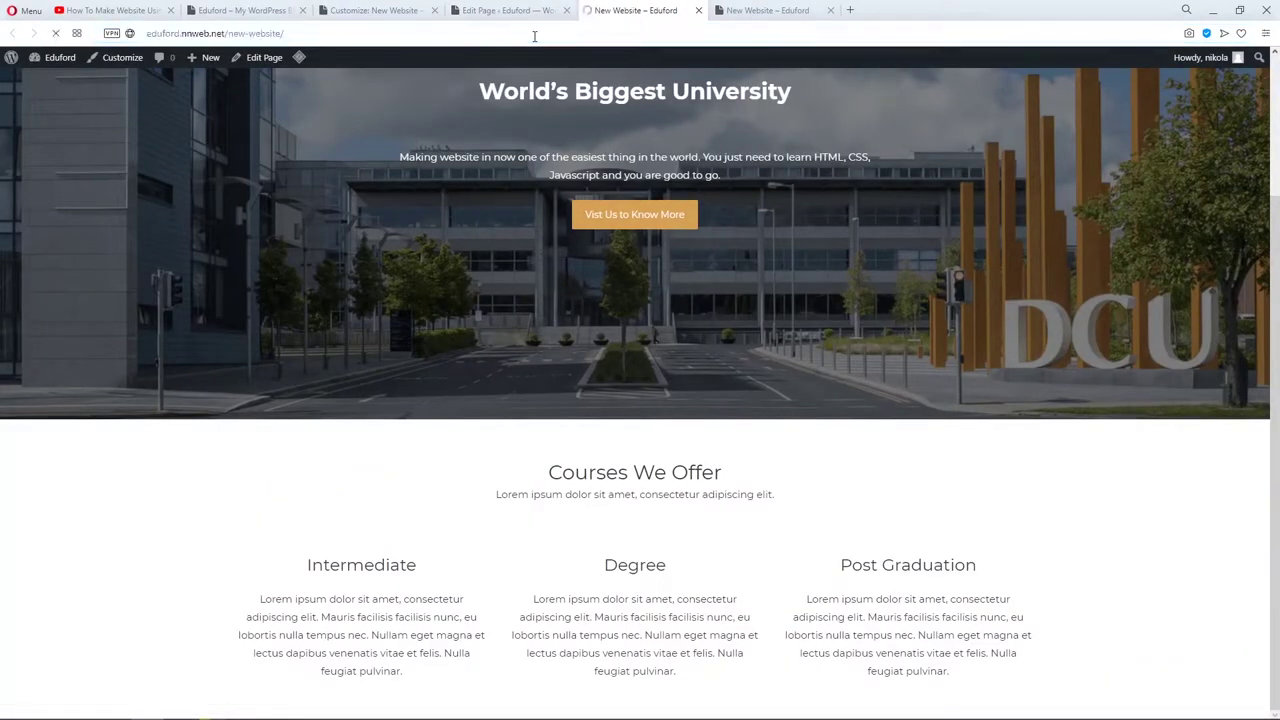
{"action": "scroll", "coordinate": [577, 326], "scroll_direction": "down", "scroll_amount": 1}
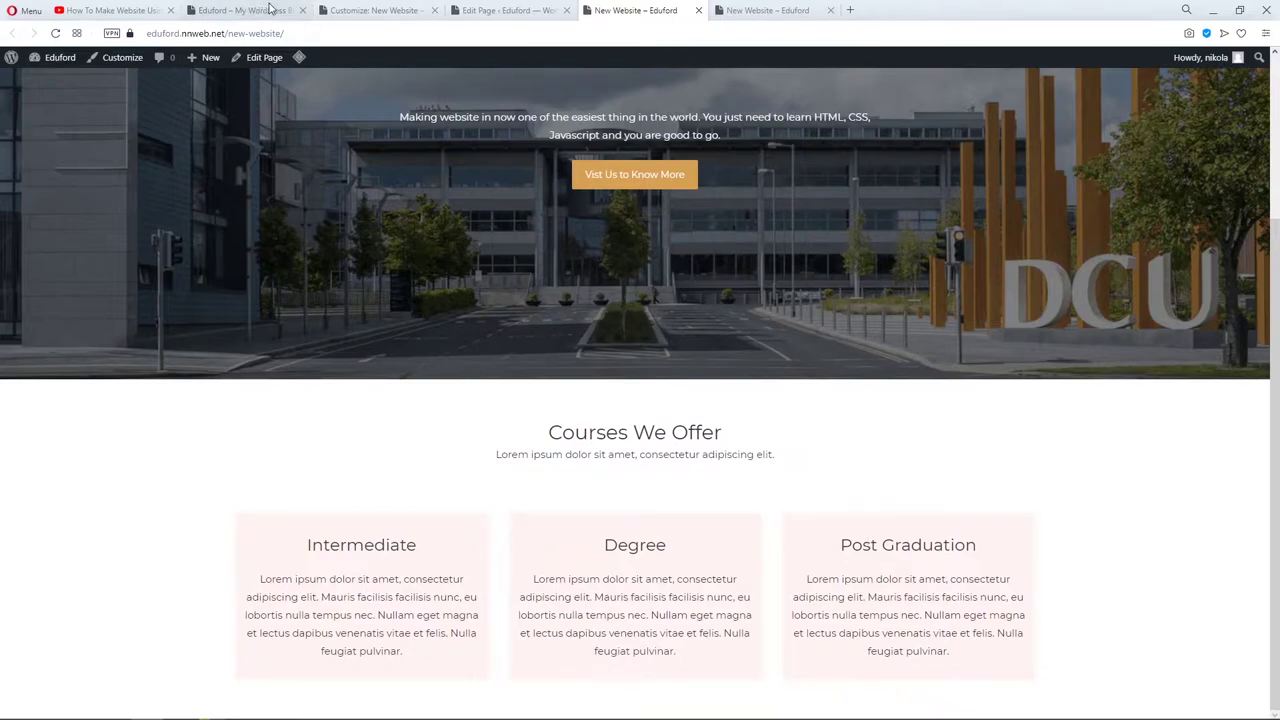
Delete "transition: .3s;" from the ".background-color:hover" rule, publish the CSS, and reload the live page to test the hover effect.
{"action": "left_click", "coordinate": [370, 10]}
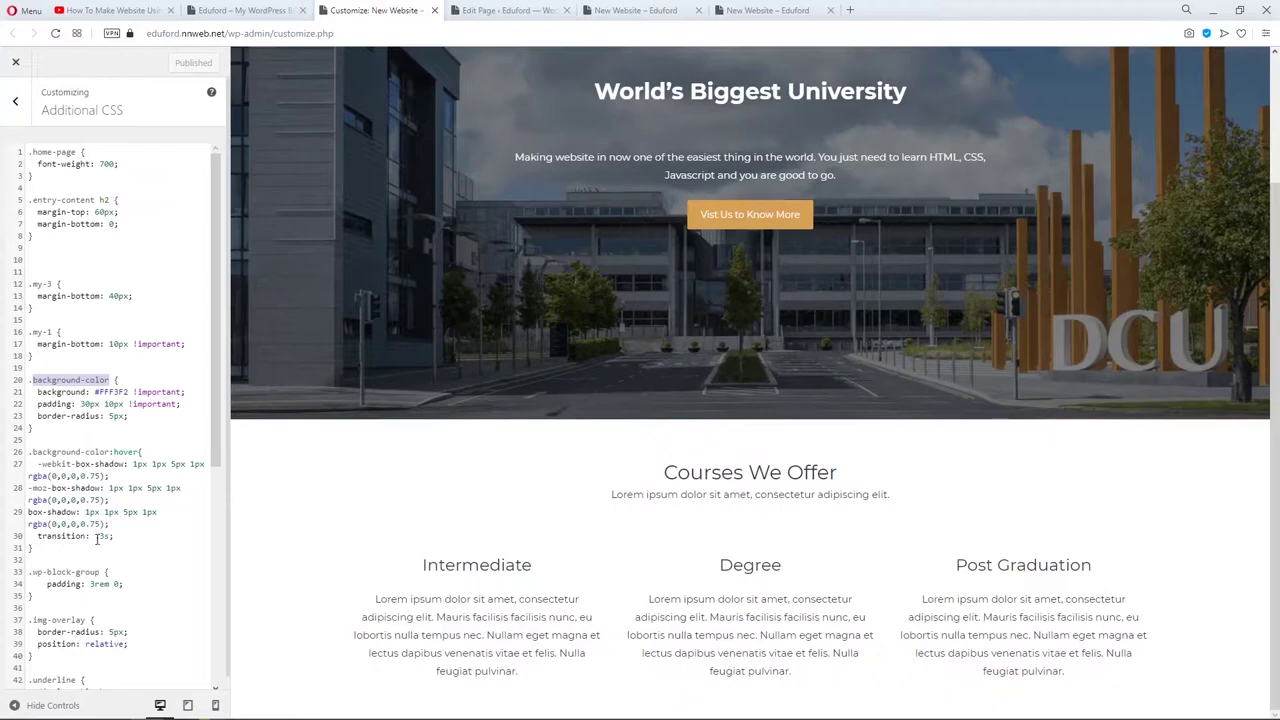
{"action": "left_click_drag", "start_coordinate": [108, 537], "coordinate": [38, 535]}
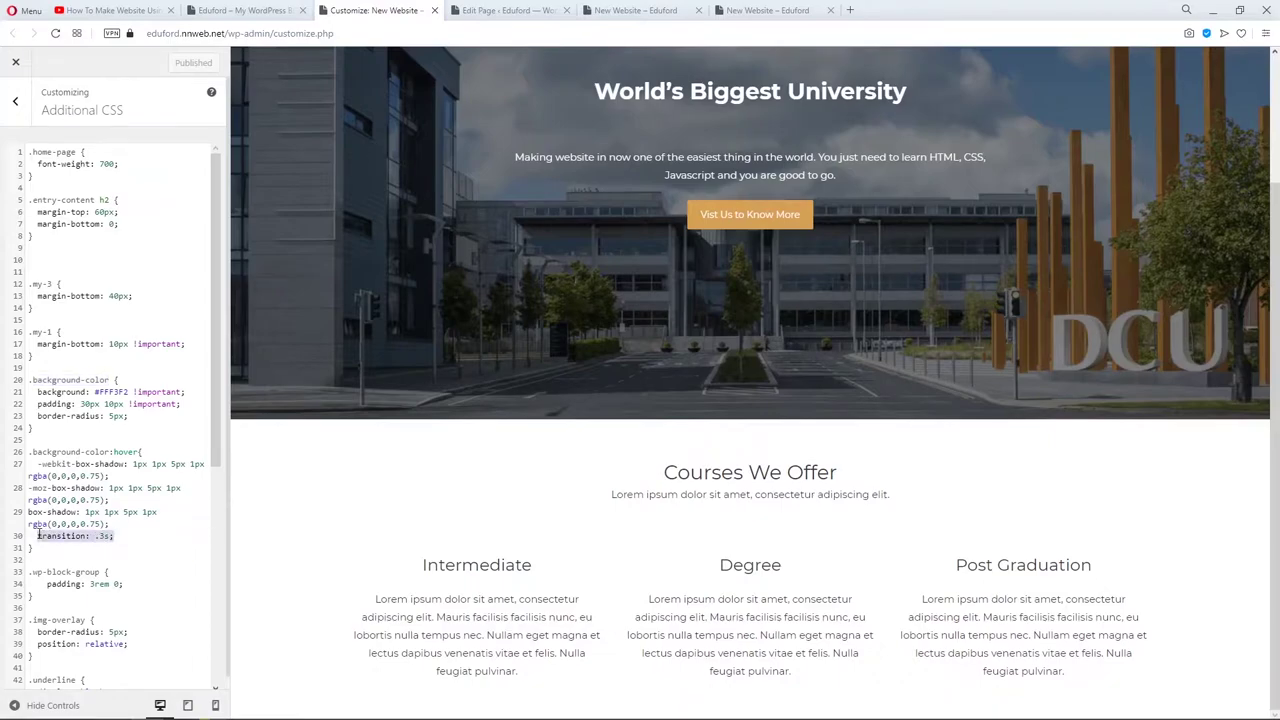
{"action": "key", "text": "BackSpace"}
{"action": "left_click", "coordinate": [190, 62]}
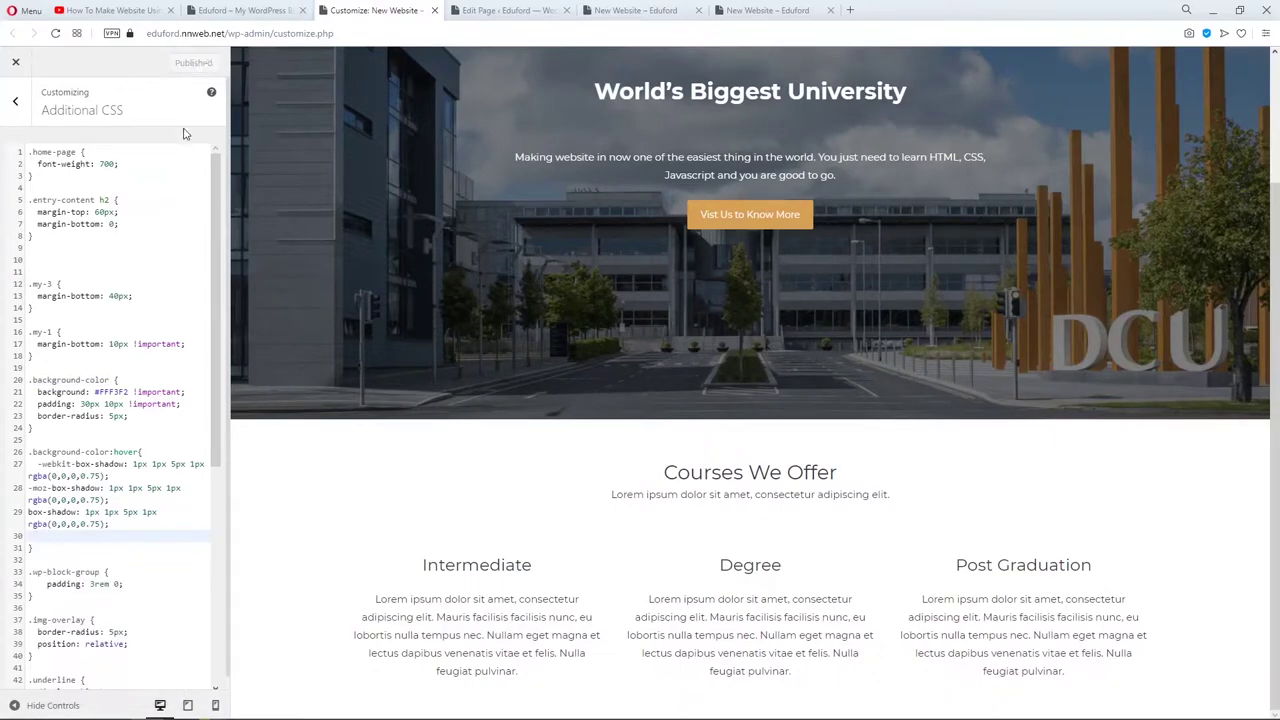
{"action": "left_click", "coordinate": [636, 10]}
{"action": "left_click", "coordinate": [586, 31]}
{"action": "key", "text": "Return"}
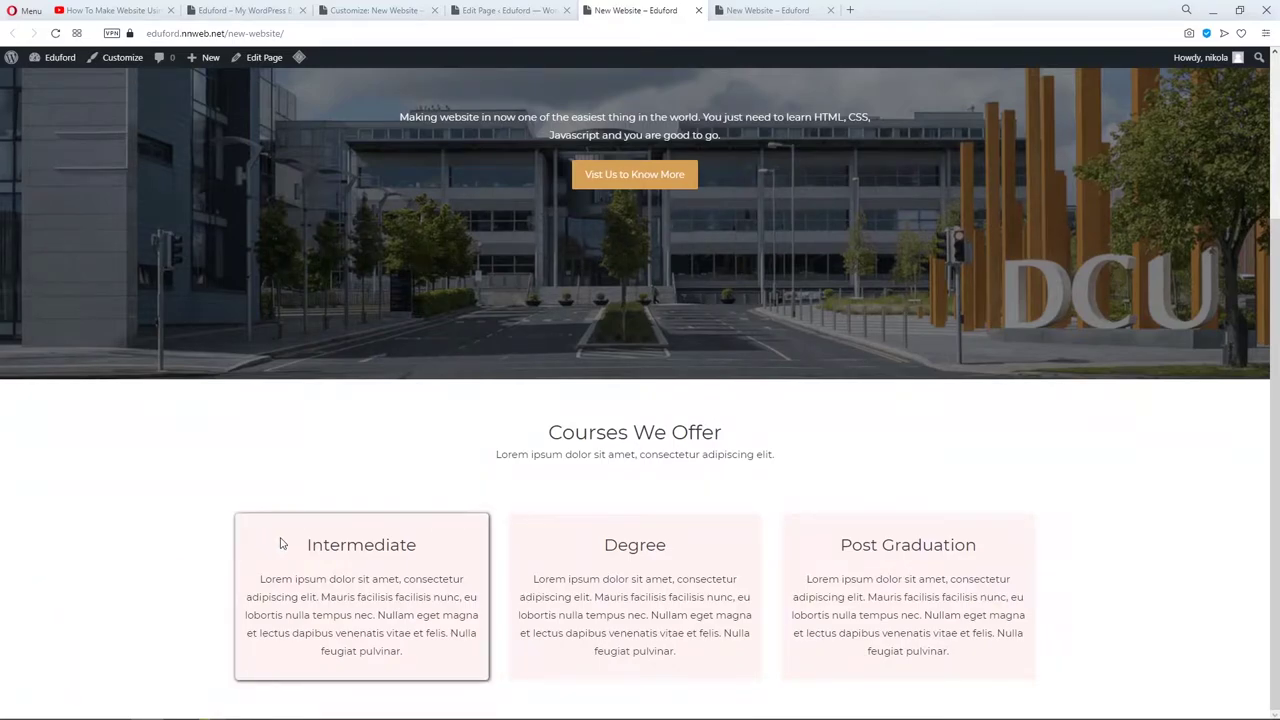
Put "transition: .3s;" back into the ".background-color:hover" rule, publish the CSS, and reload the live page.
{"action": "left_click", "coordinate": [396, 10]}
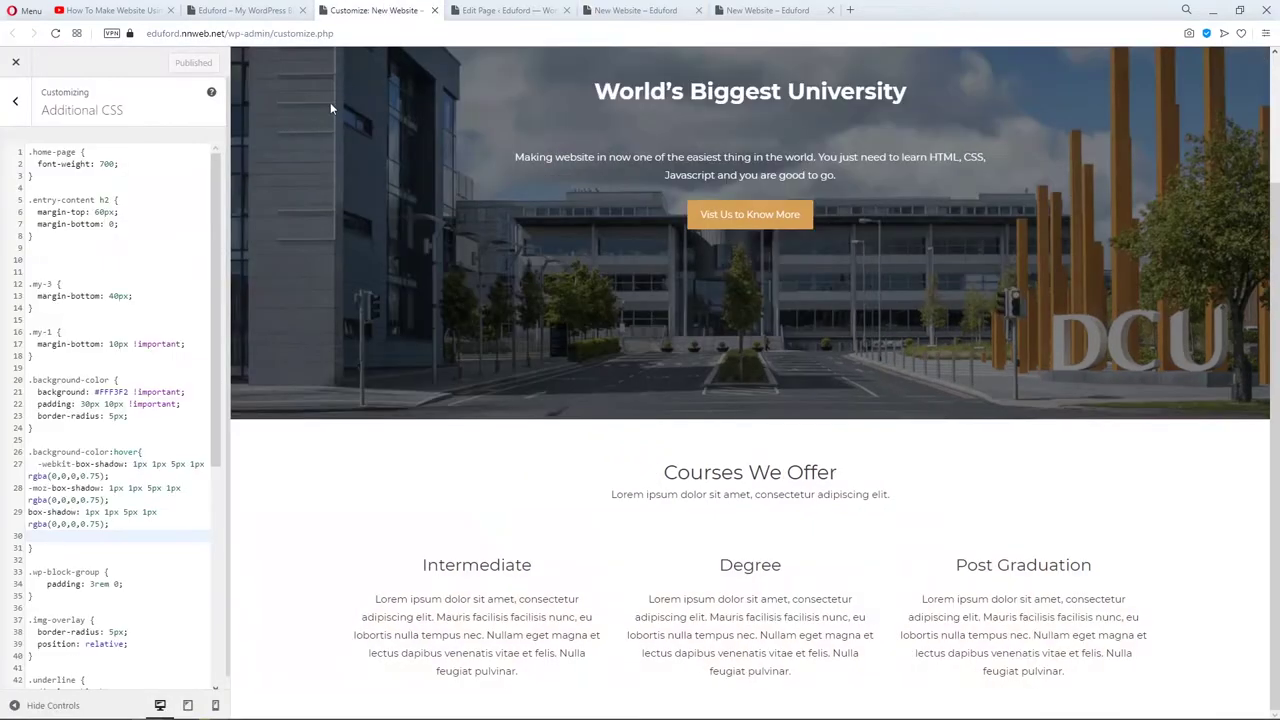
{"action": "type", "text": "transition: .3s;"}
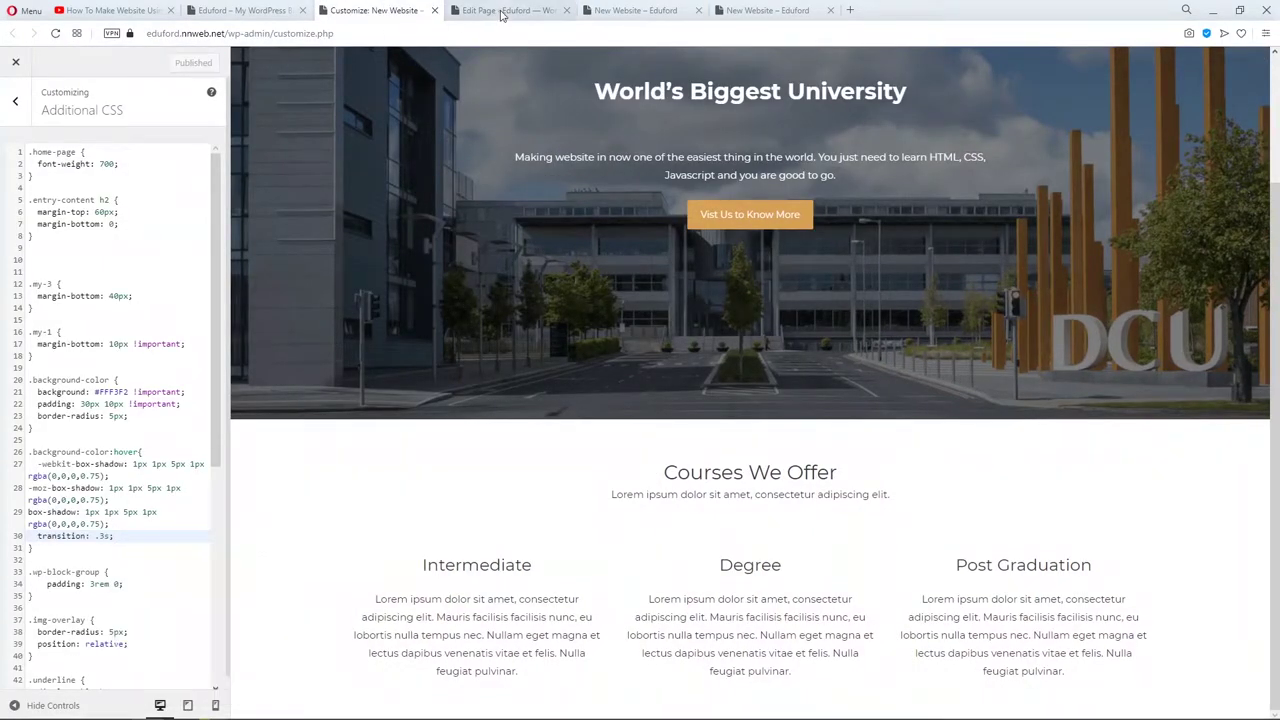
{"action": "left_click", "coordinate": [501, 10]}
{"action": "left_click", "coordinate": [633, 10]}
{"action": "key", "text": "Return"}
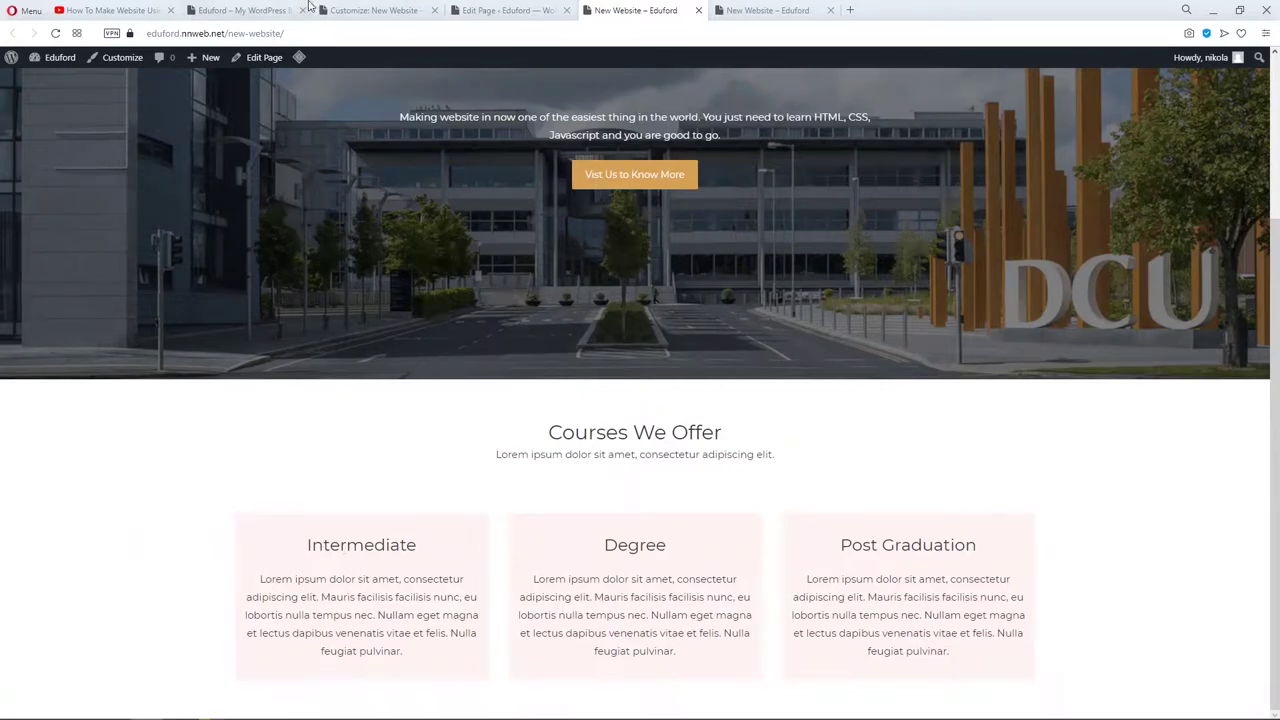
Following the finished page's Our Global campus section, duplicate the Courses We Offer heading and move the copy below the three course columns.
{"action": "left_click", "coordinate": [266, 12]}
{"action": "scroll", "coordinate": [410, 385], "scroll_direction": "down", "scroll_amount": 2}
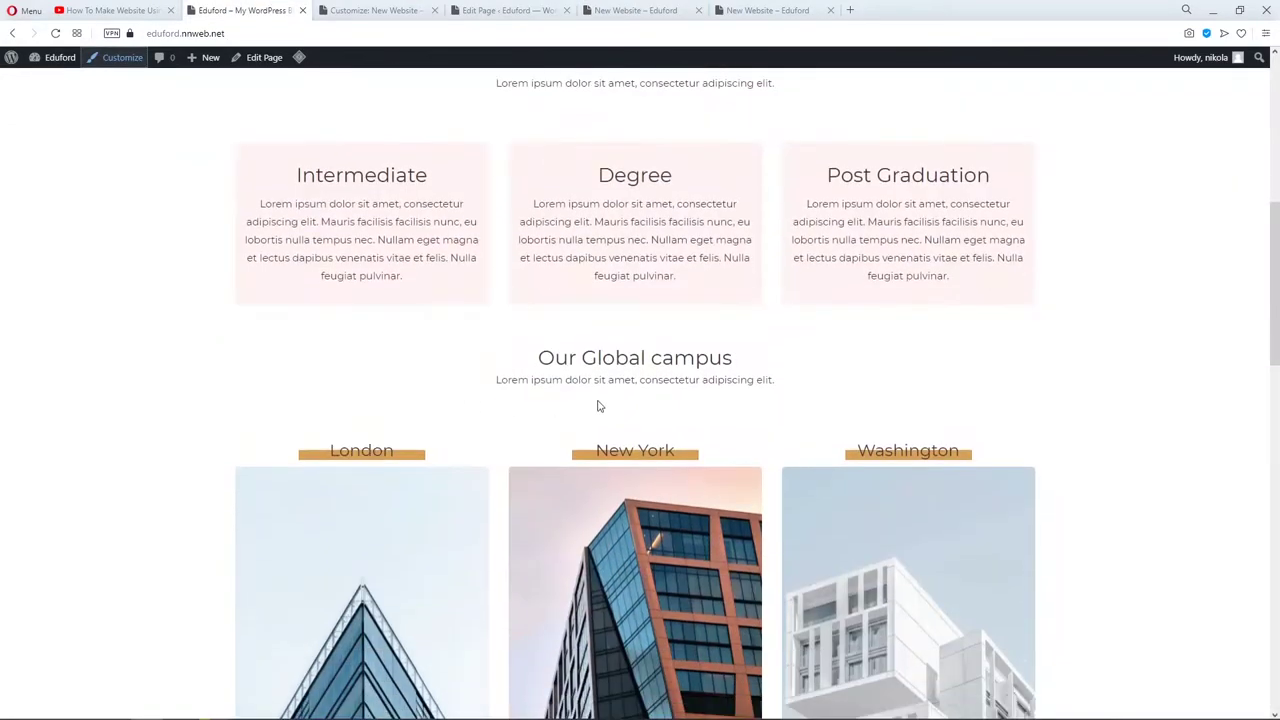
{"action": "scroll", "coordinate": [599, 410], "scroll_direction": "up", "scroll_amount": 1}
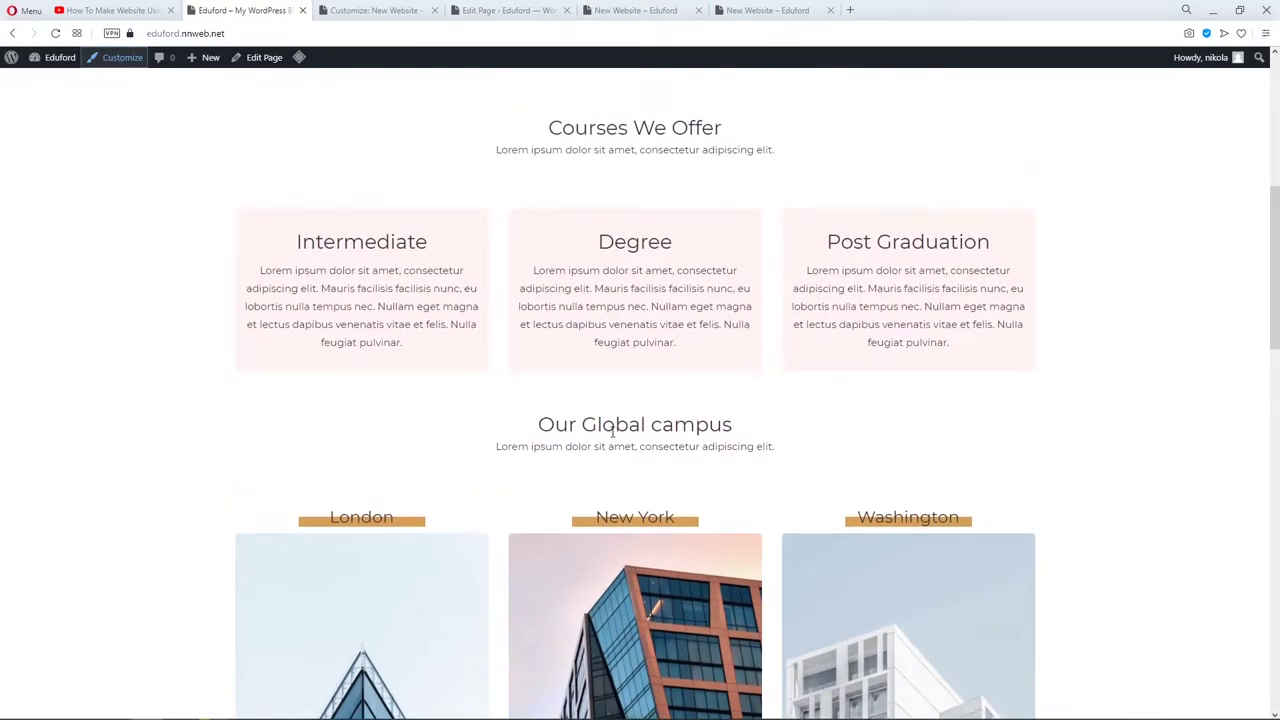
{"action": "left_click", "coordinate": [522, 13]}
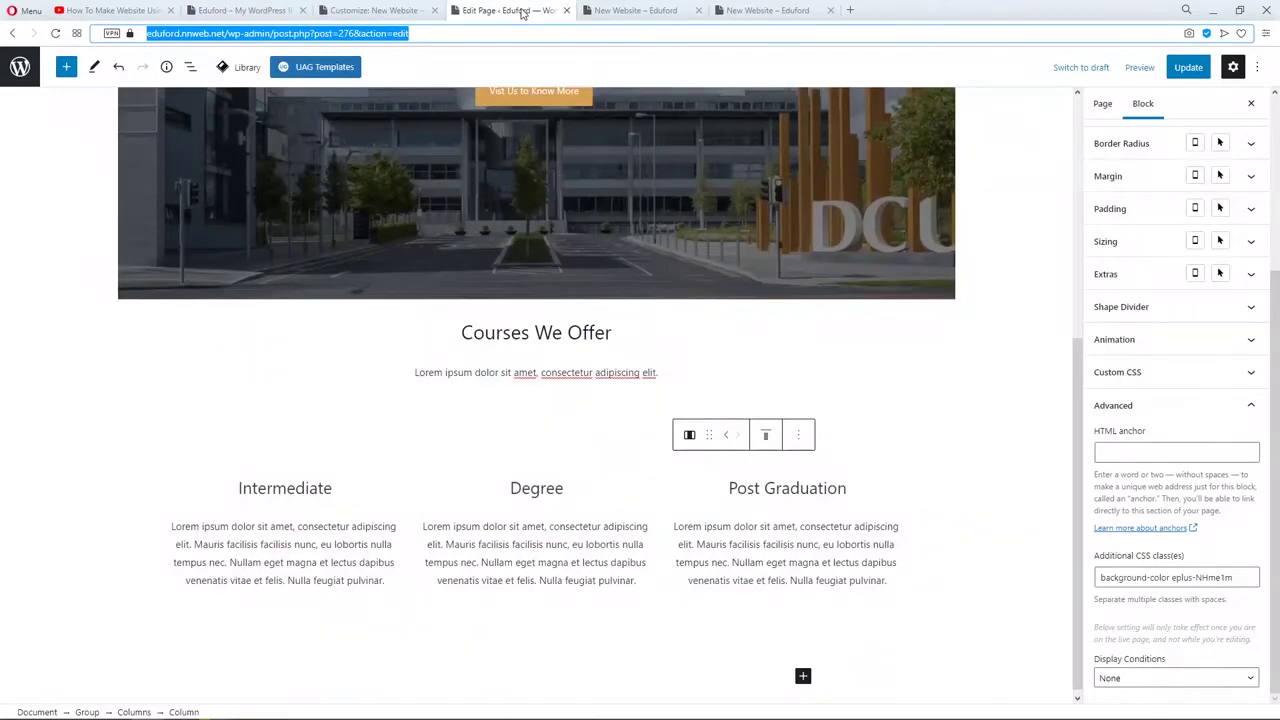
{"action": "left_click", "coordinate": [583, 335]}
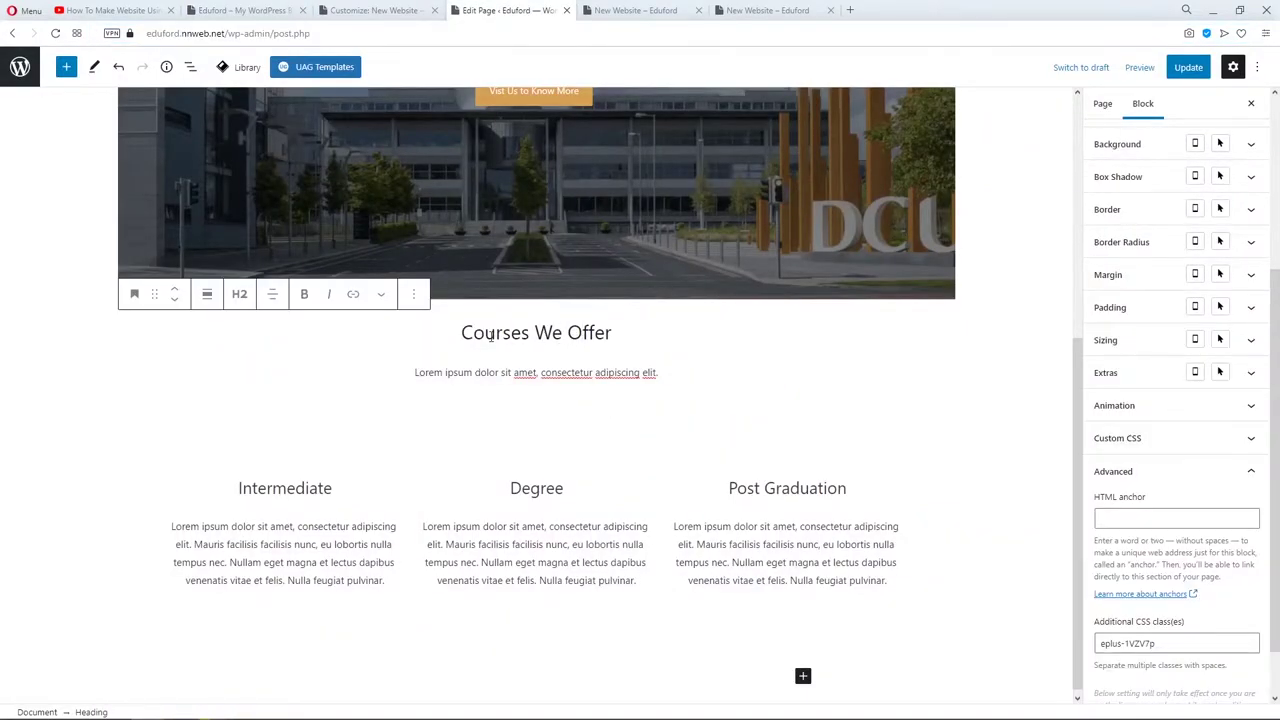
{"action": "left_click", "coordinate": [413, 293]}
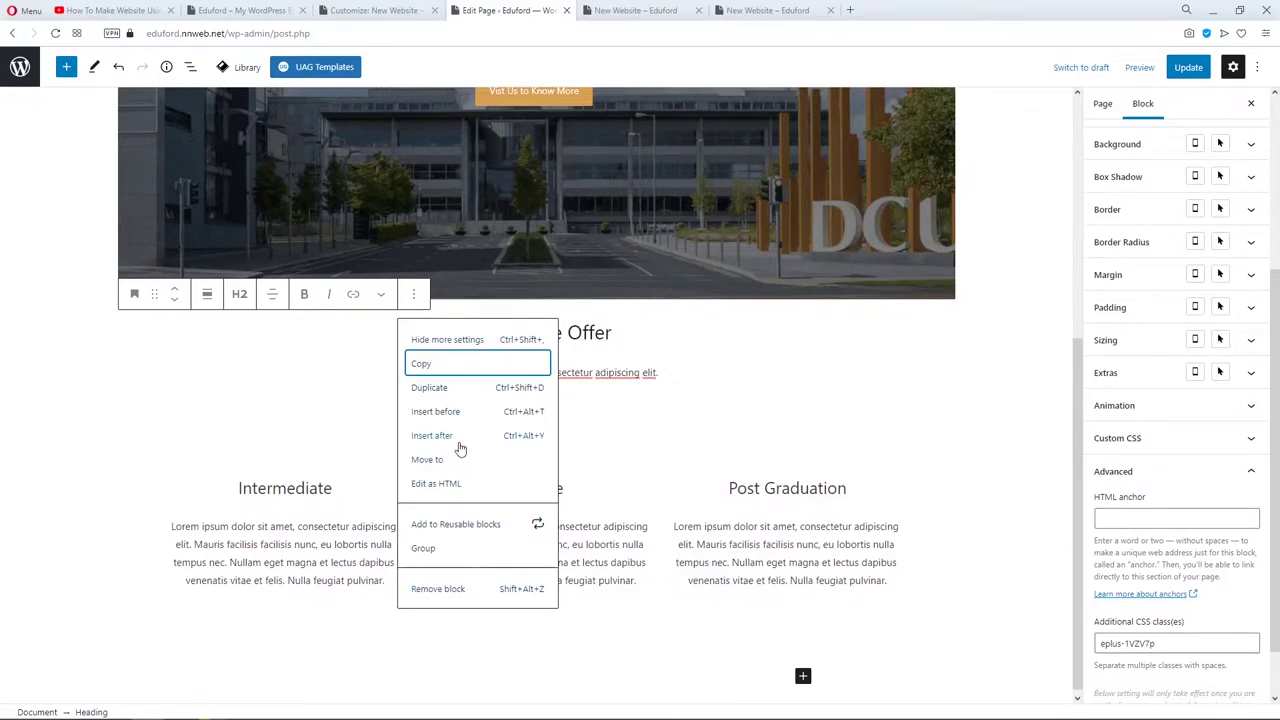
{"action": "left_click", "coordinate": [462, 389]}
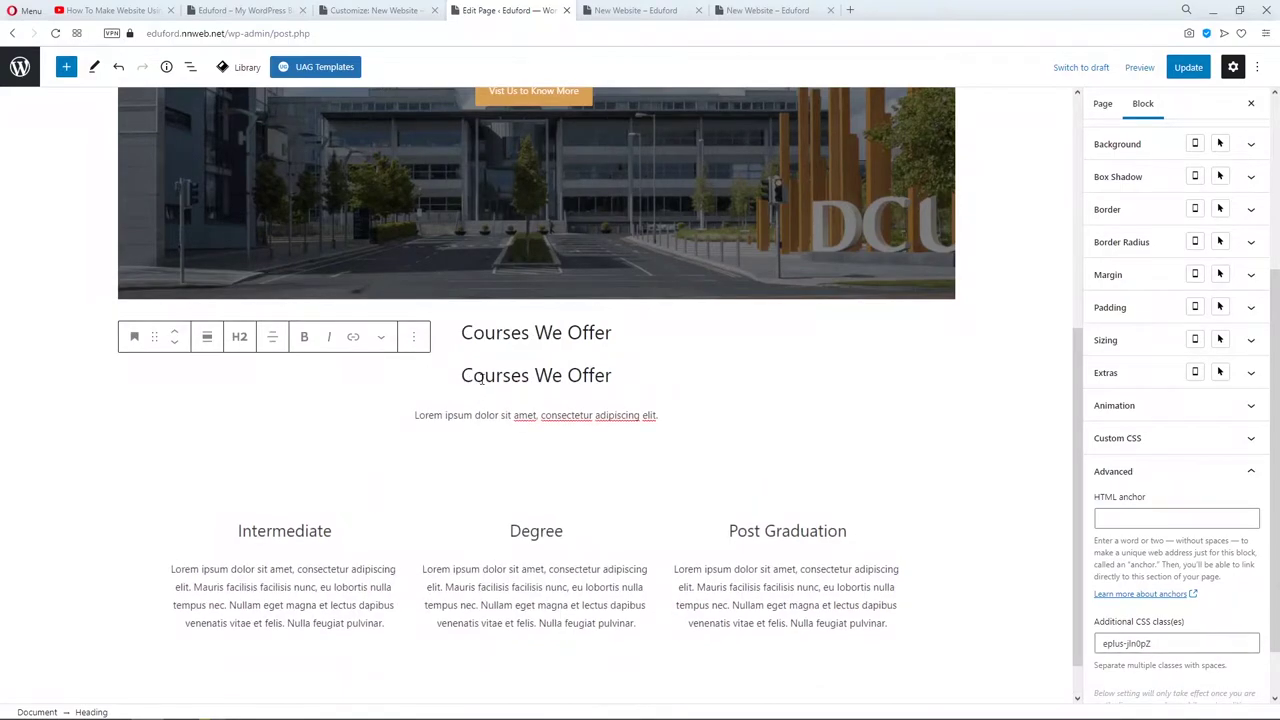
{"action": "left_click", "coordinate": [174, 344]}
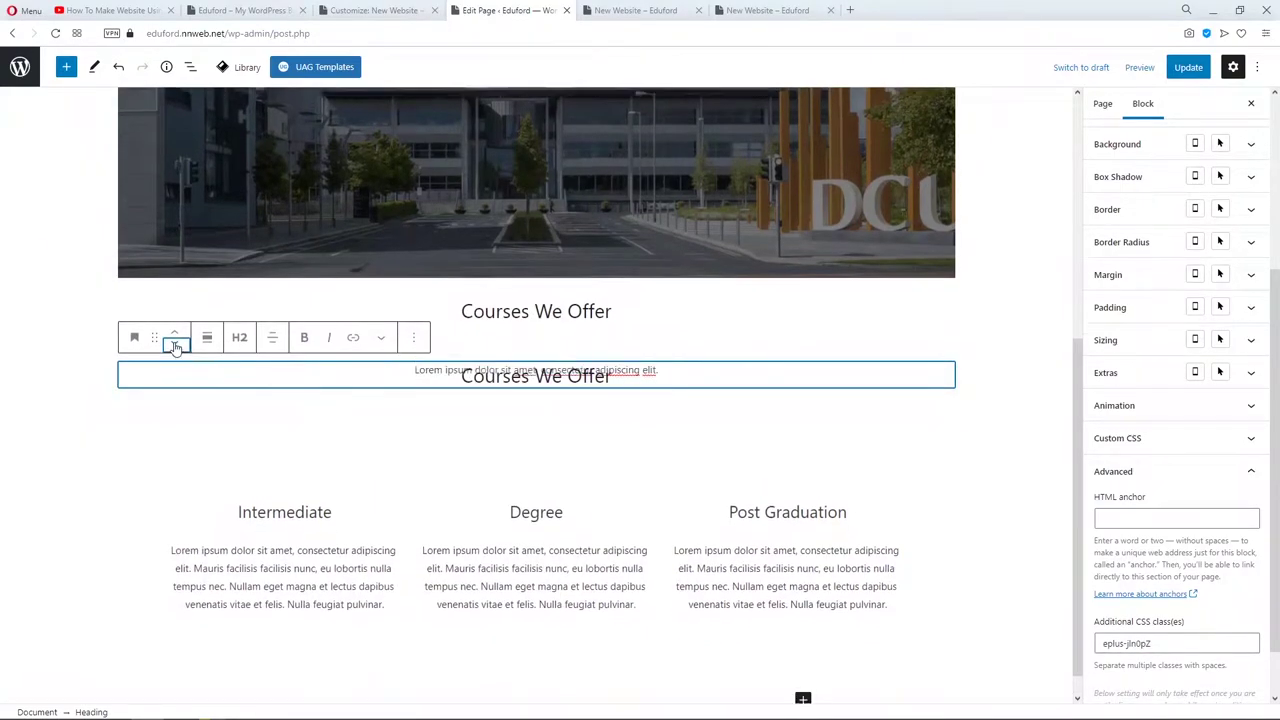
{"action": "left_click", "coordinate": [174, 344]}
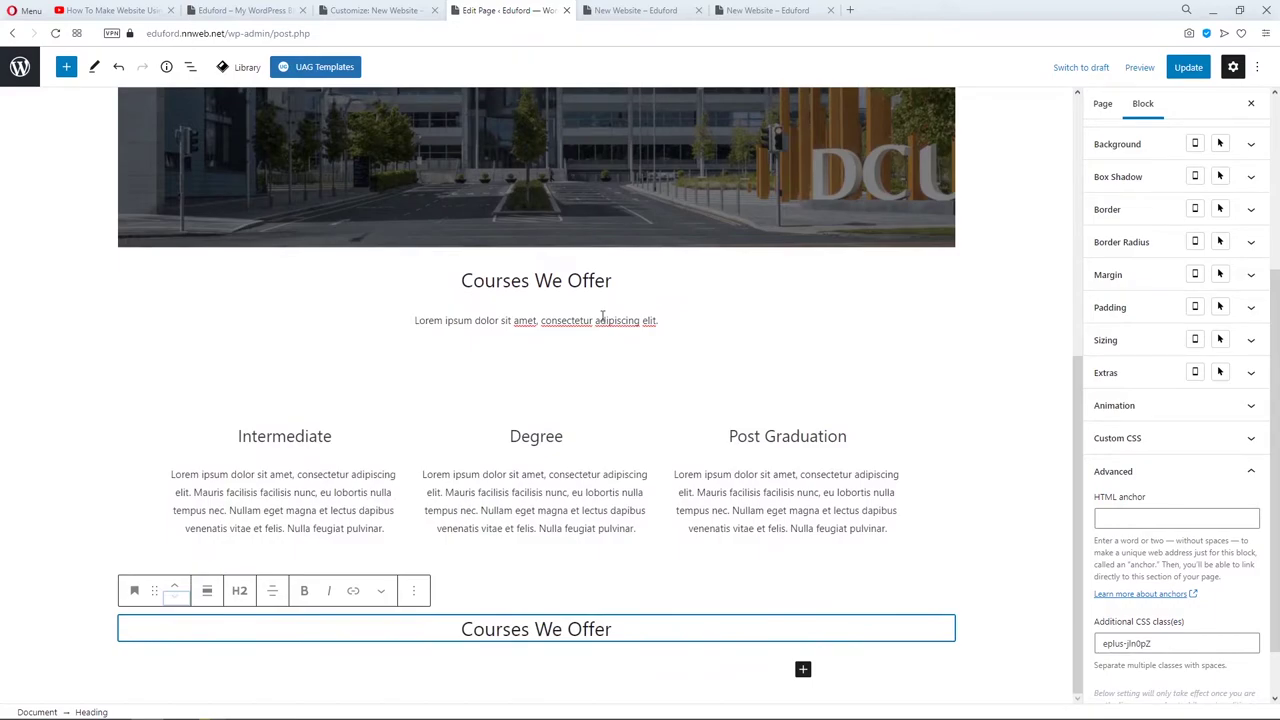
Duplicate the paragraph under the Courses We Offer heading and move the copy below the duplicated heading at the page's end.
{"action": "left_click", "coordinate": [600, 321]}
{"action": "left_click", "coordinate": [348, 290]}
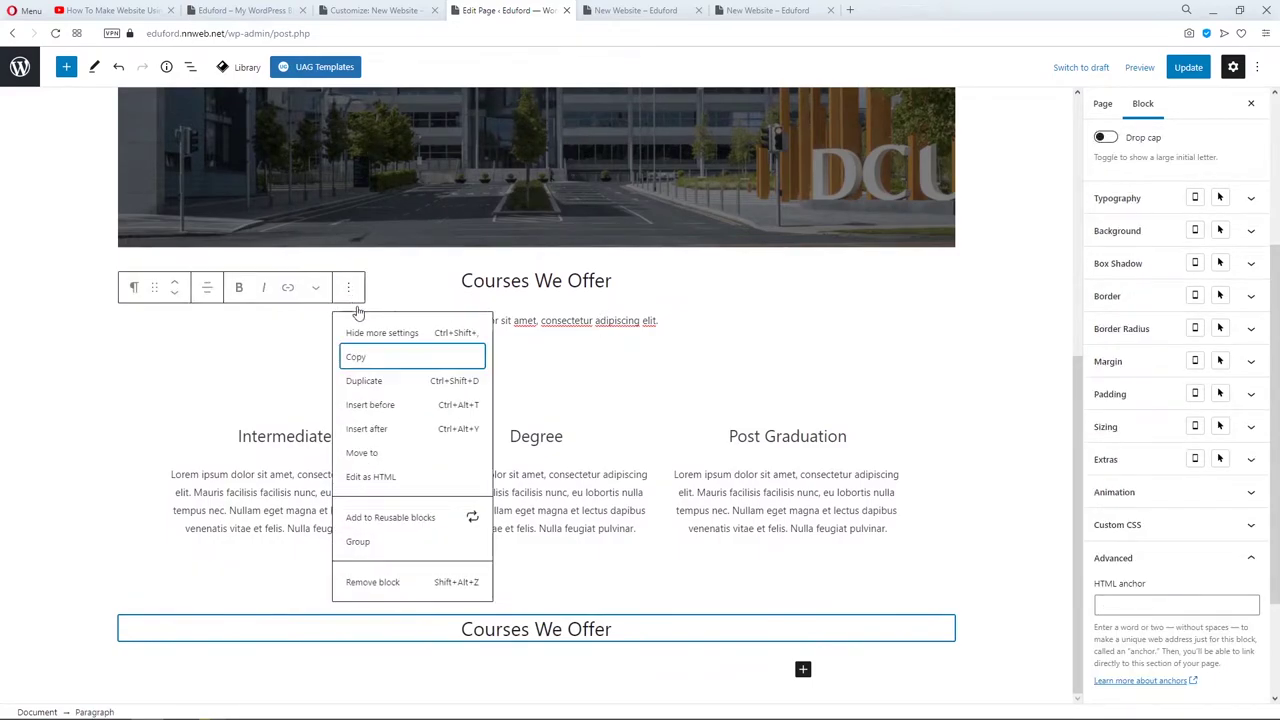
{"action": "left_click", "coordinate": [413, 386]}
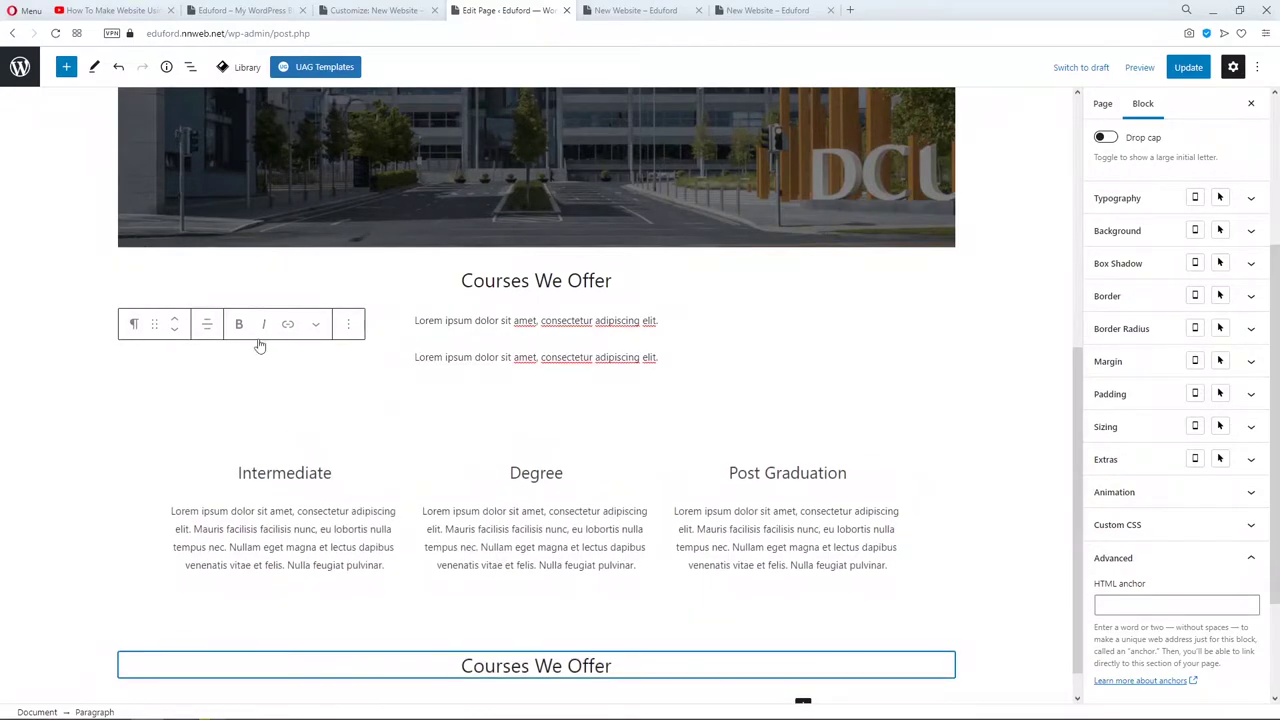
{"action": "left_click", "coordinate": [172, 331]}
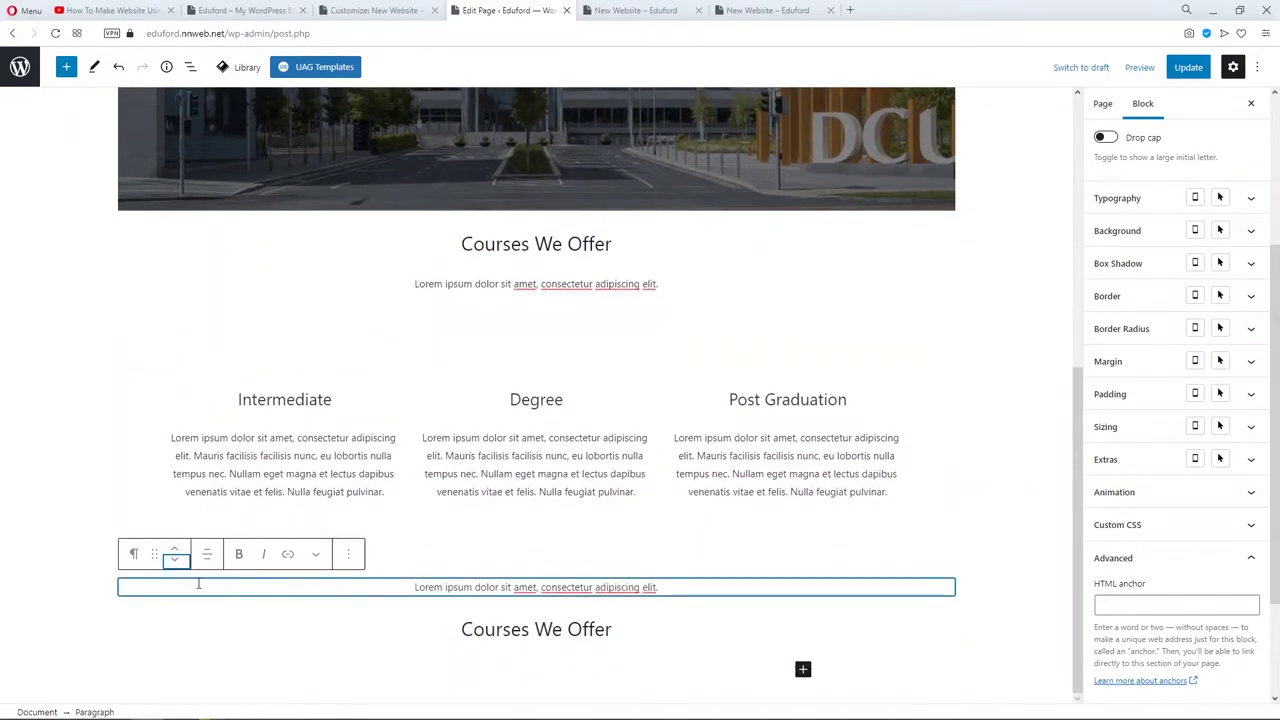
{"action": "left_click", "coordinate": [174, 558]}
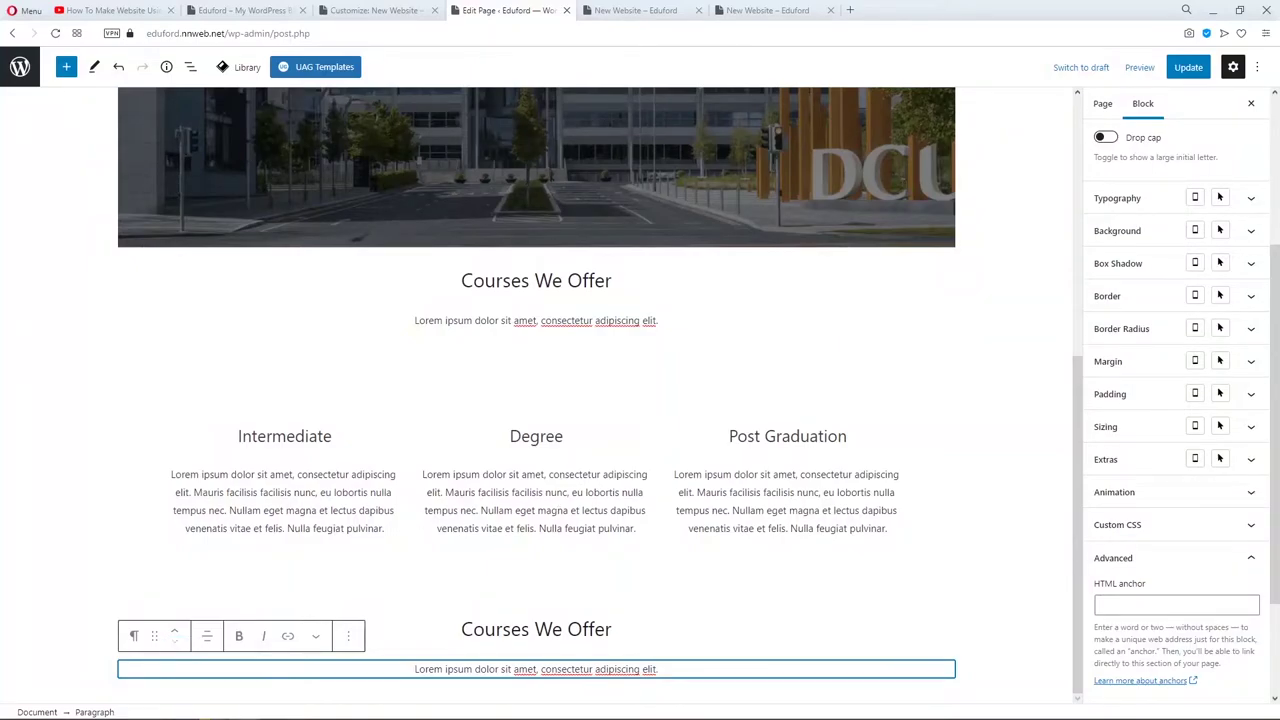
Change the duplicated heading's text to "Our Global campus" and update the page.
{"action": "left_click", "coordinate": [537, 624]}
{"action": "double_click", "coordinate": [537, 629]}
{"action": "triple_click", "coordinate": [534, 629]}
{"action": "type", "text": "Our Global campus"}
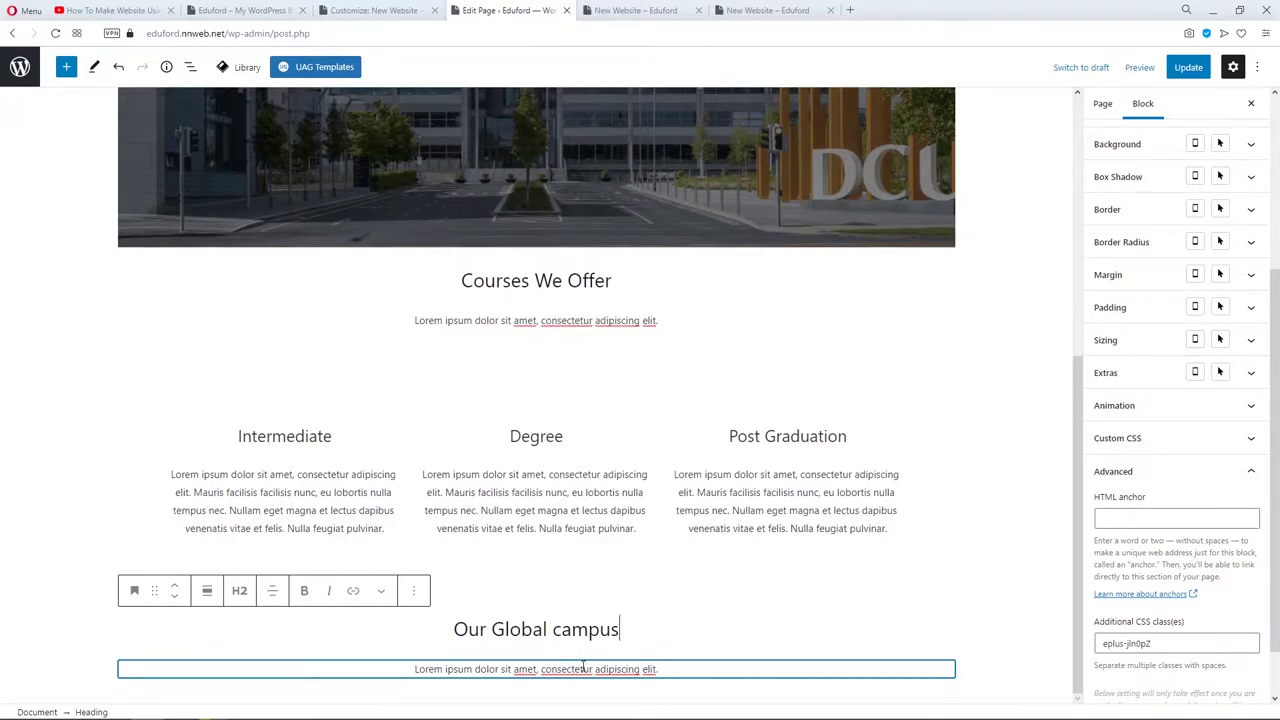
{"action": "left_click", "coordinate": [1200, 68]}
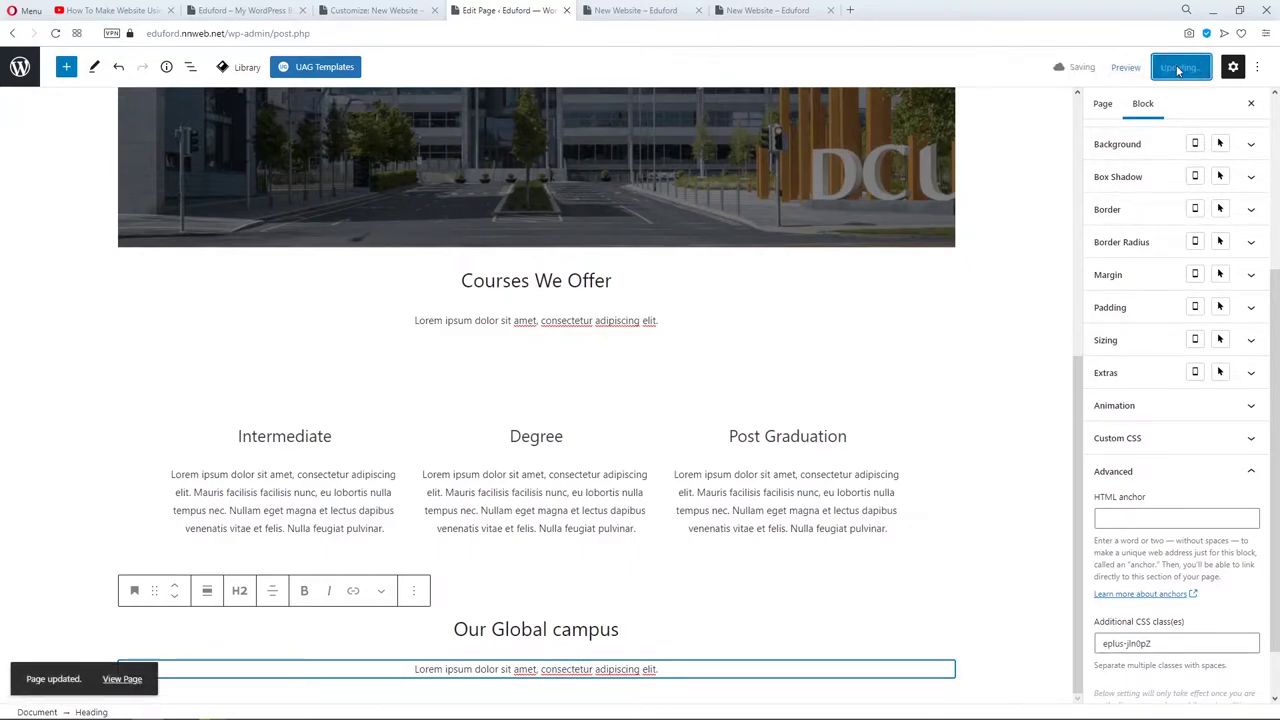
Reload the live New Website page and compare its Our Global campus heading with that section on the finished Eduford page.
{"action": "left_click", "coordinate": [605, 12]}
{"action": "left_click", "coordinate": [598, 38]}
{"action": "key", "text": "Return"}
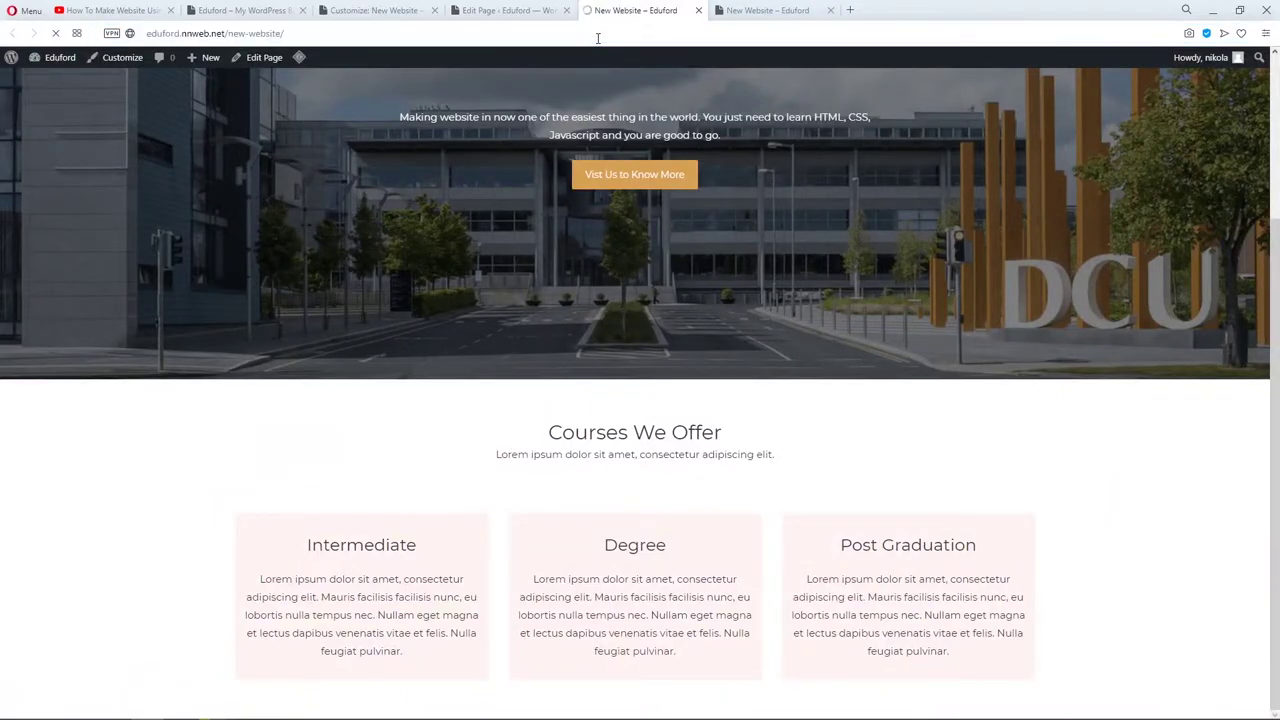
{"action": "scroll", "coordinate": [596, 409], "scroll_direction": "down", "scroll_amount": 1}
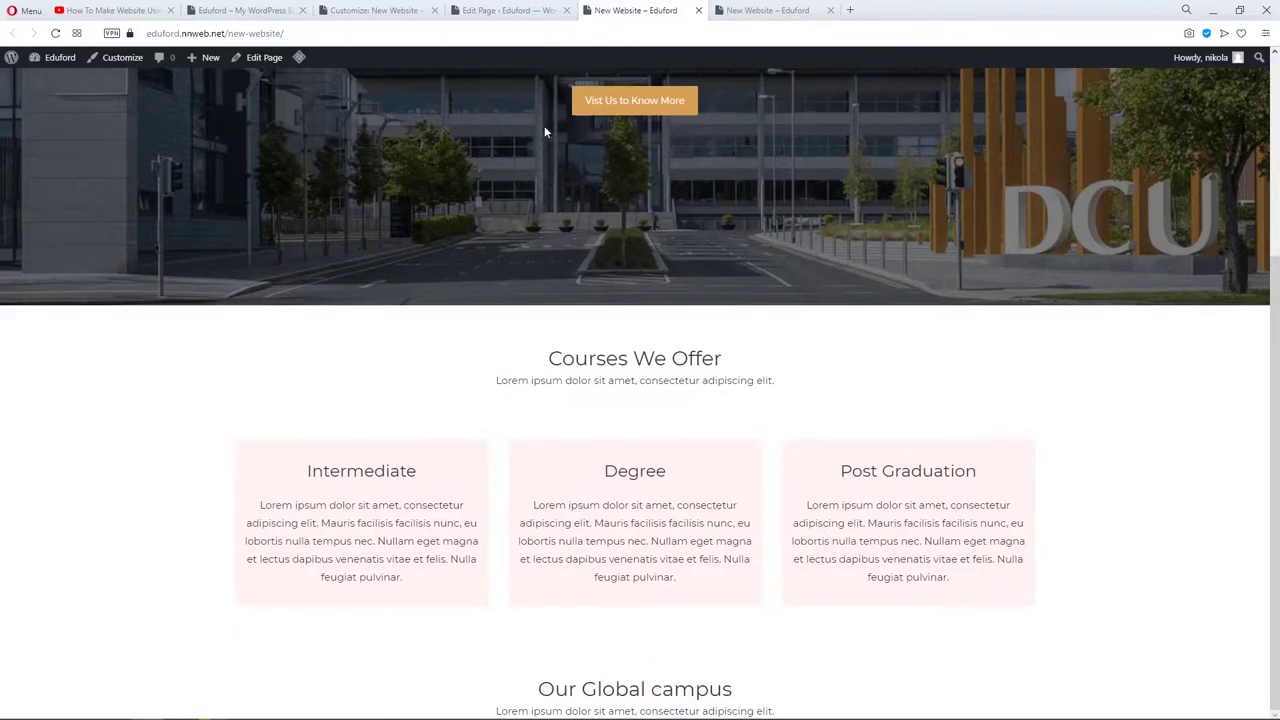
{"action": "left_click", "coordinate": [283, 10]}
{"action": "scroll", "coordinate": [434, 363], "scroll_direction": "down", "scroll_amount": 1}
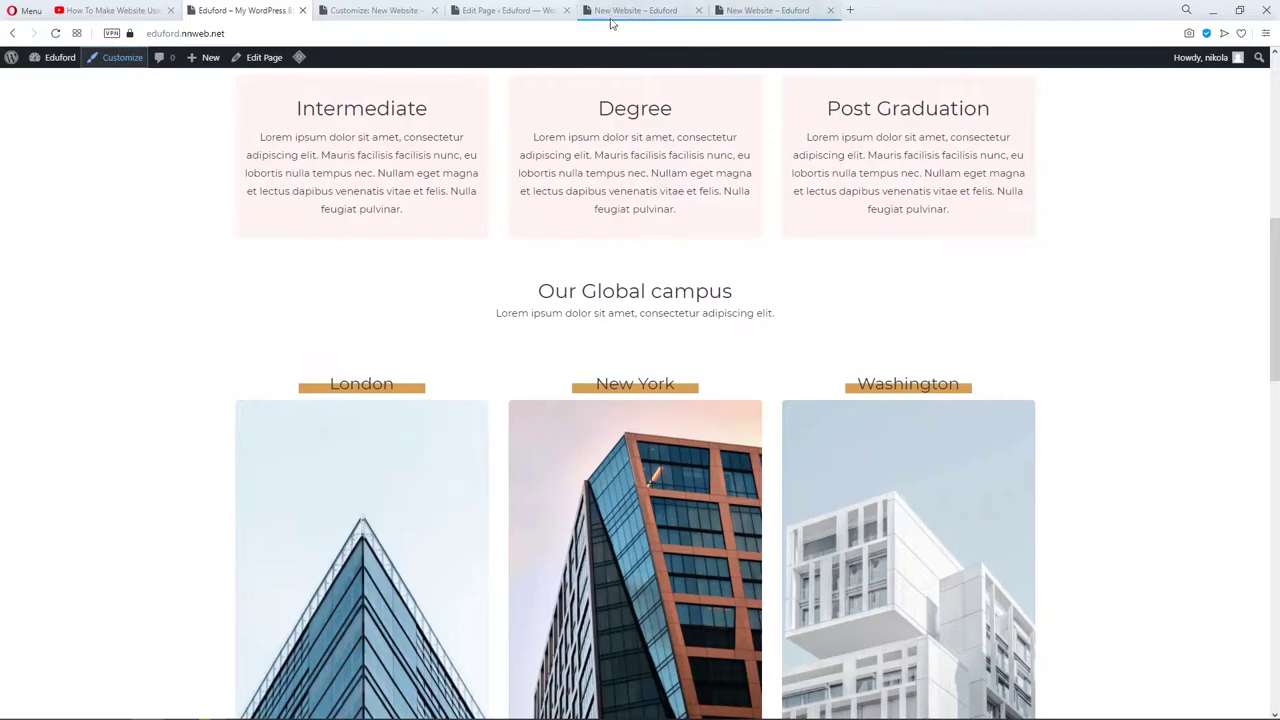
{"action": "scroll", "coordinate": [419, 303], "scroll_direction": "up", "scroll_amount": 1}
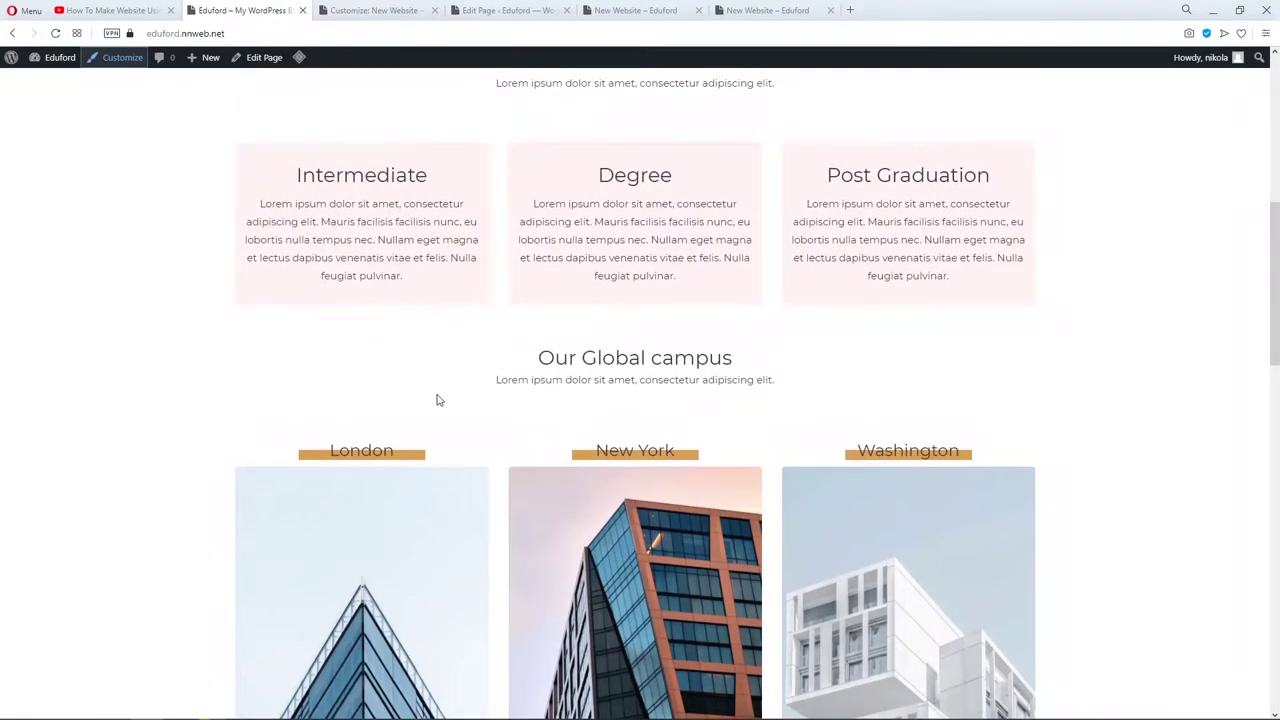
Back in the page editor, duplicate the group holding the three course columns and move the copy below the Our Global campus paragraph.
{"action": "left_click", "coordinate": [492, 10]}
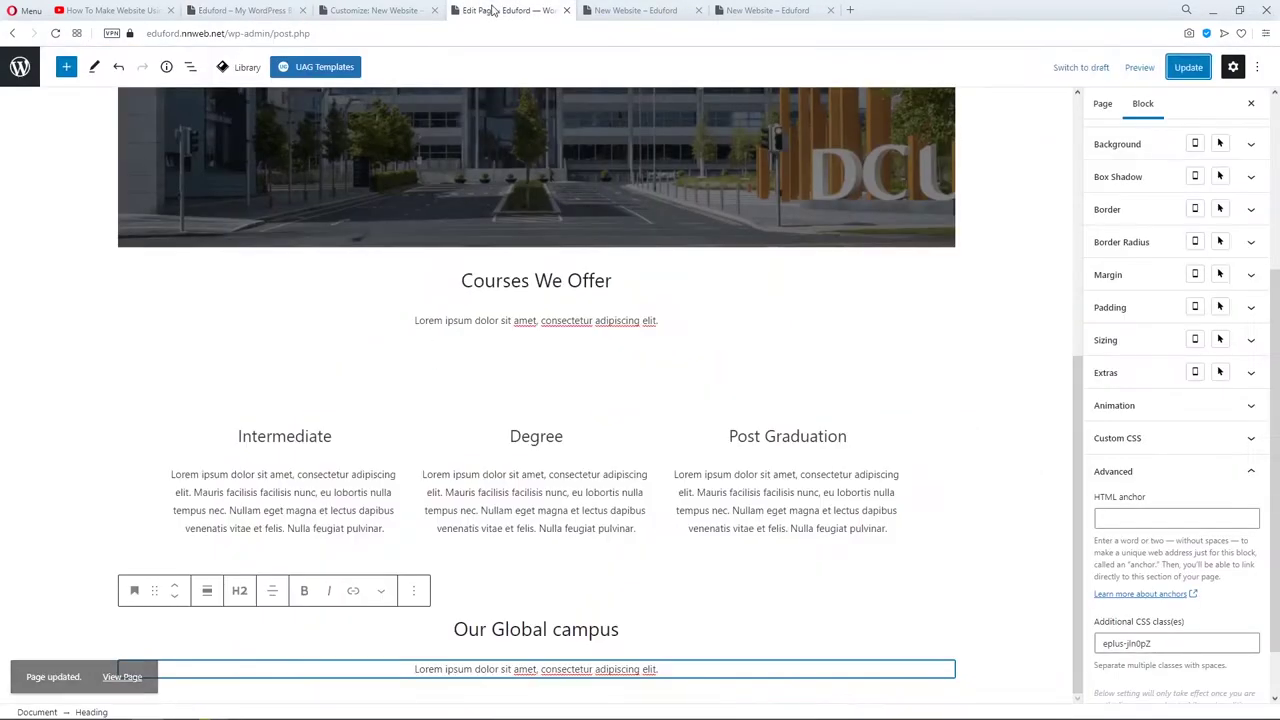
{"action": "left_click", "coordinate": [580, 428]}
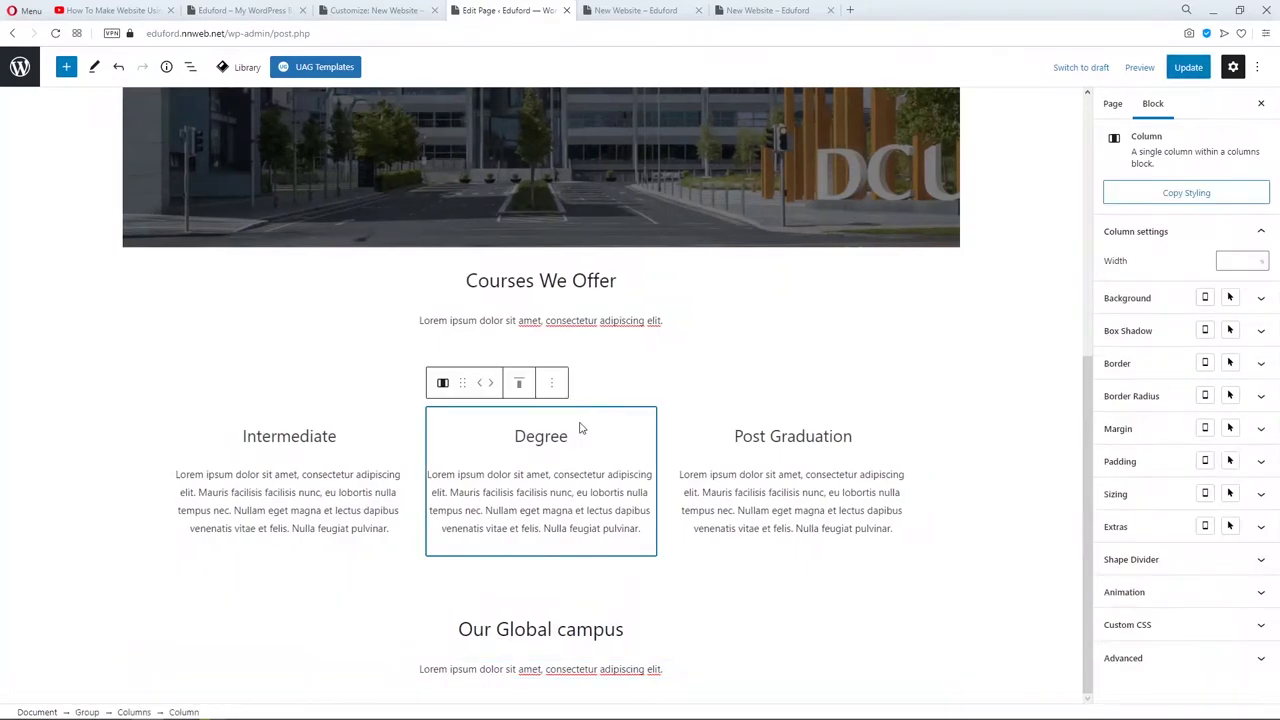
{"action": "left_click", "coordinate": [643, 368]}
{"action": "scroll", "coordinate": [643, 371], "scroll_direction": "down", "scroll_amount": 1}
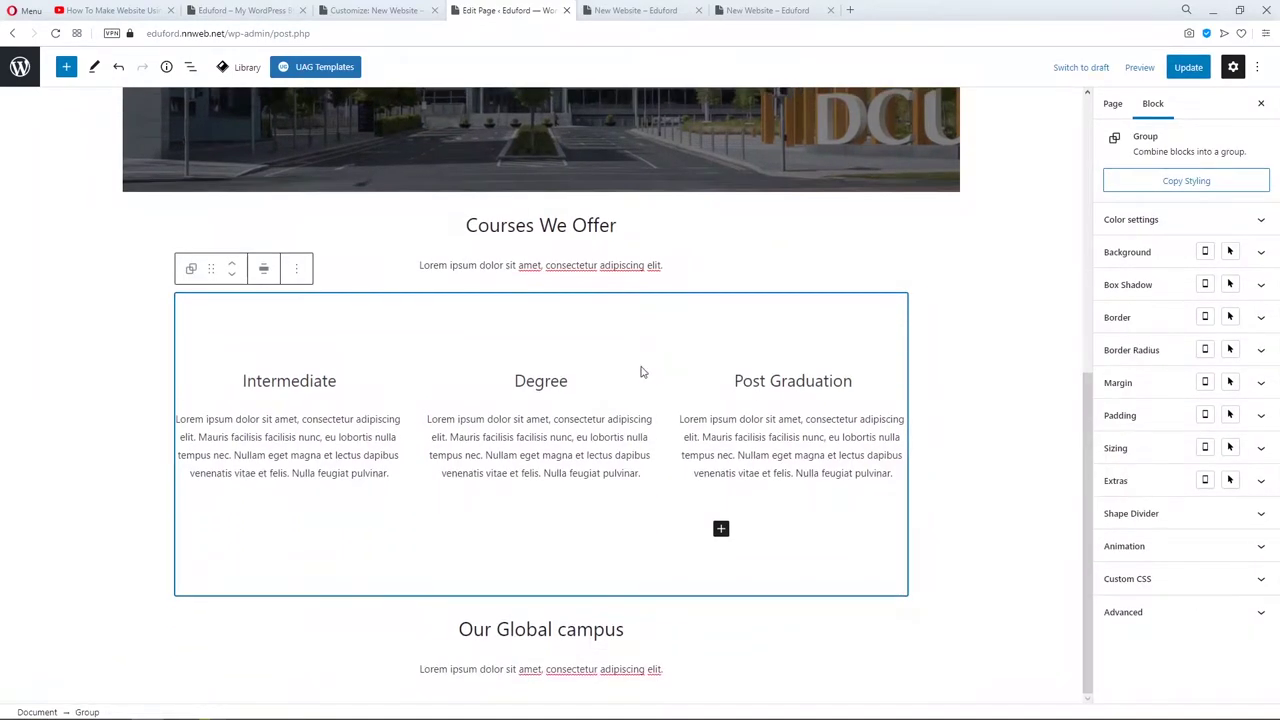
{"action": "left_click", "coordinate": [296, 268]}
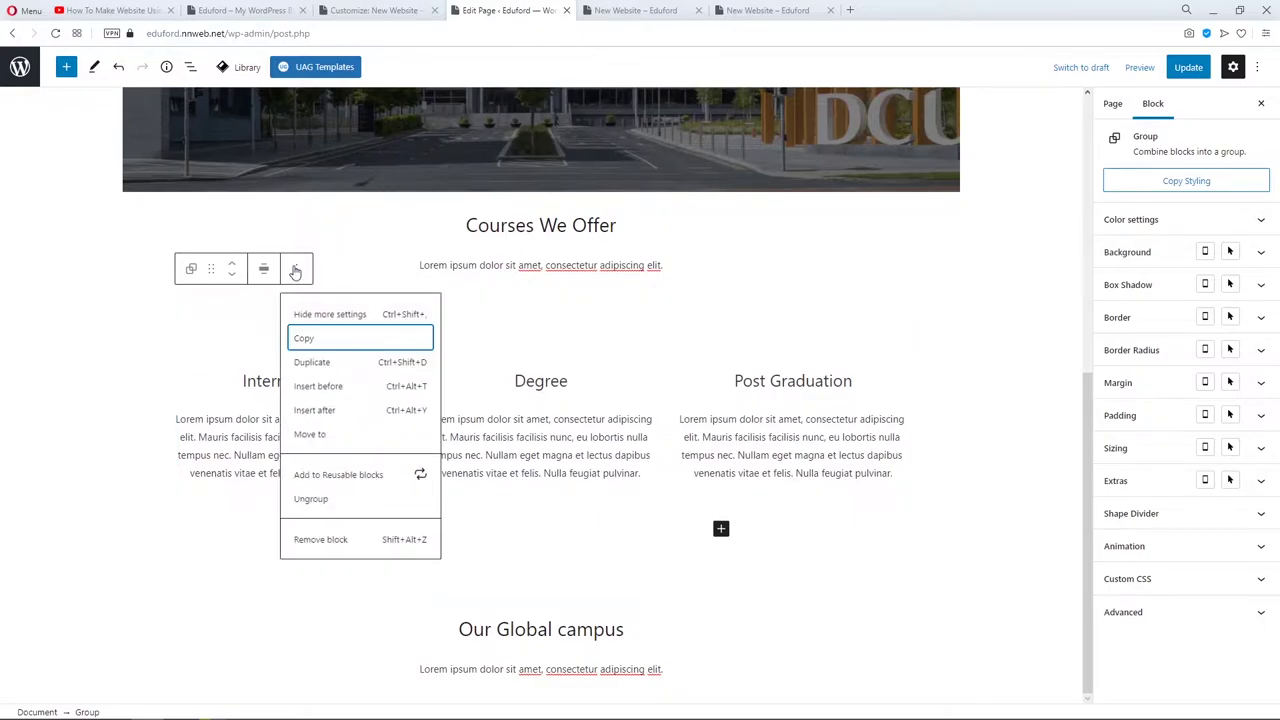
{"action": "left_click", "coordinate": [312, 362]}
{"action": "left_click", "coordinate": [233, 440]}
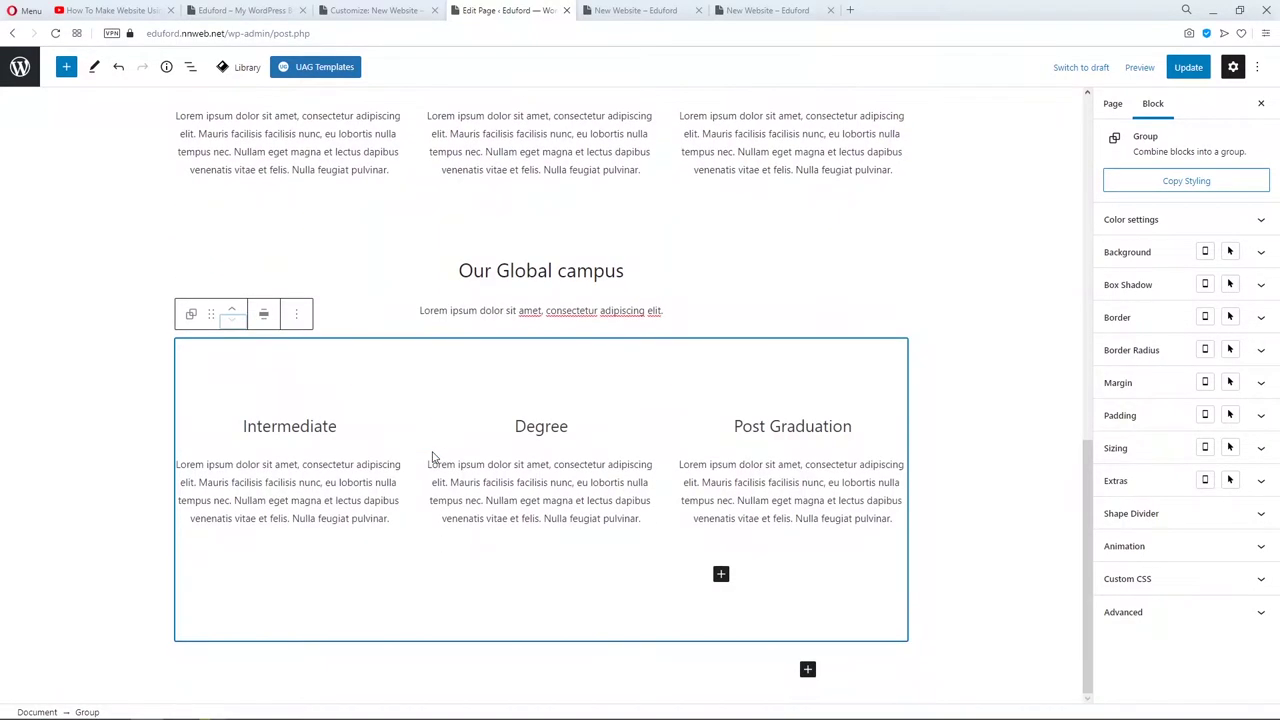
Remove the "background-color" CSS class from the Intermediate column of the duplicated group.
{"action": "left_click", "coordinate": [293, 424]}
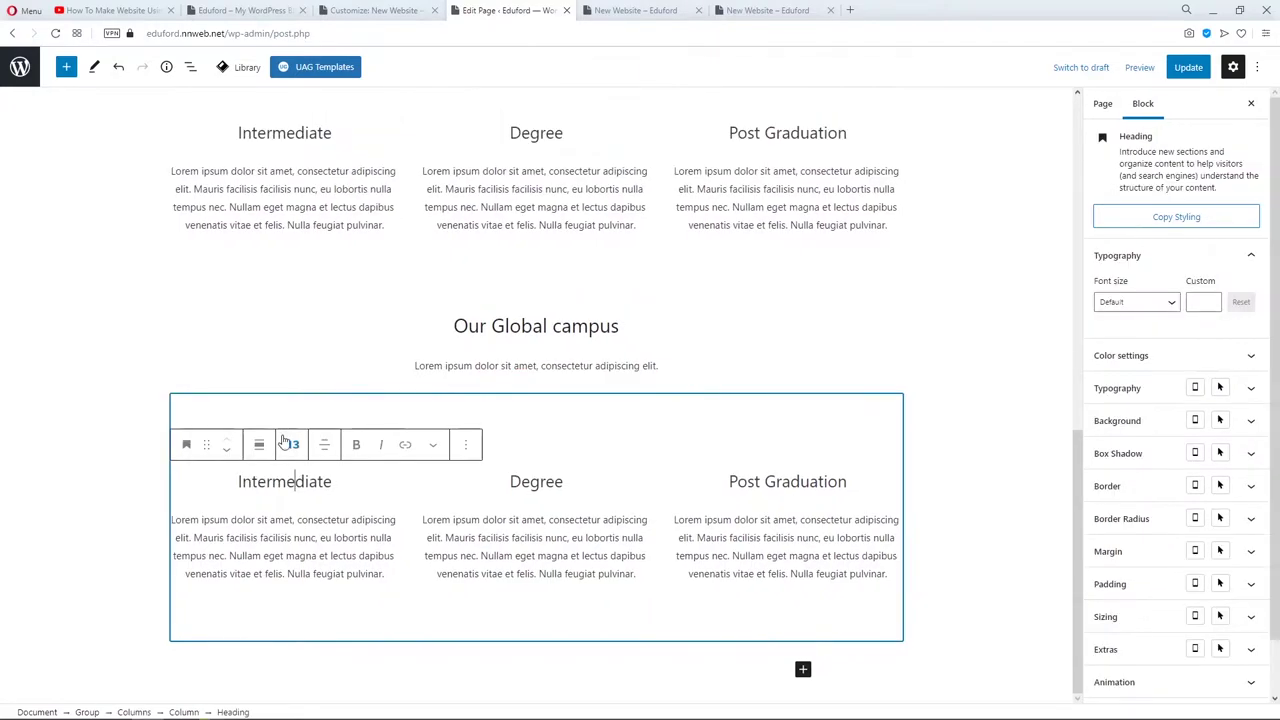
{"action": "left_click", "coordinate": [190, 70]}
{"action": "left_click", "coordinate": [236, 176]}
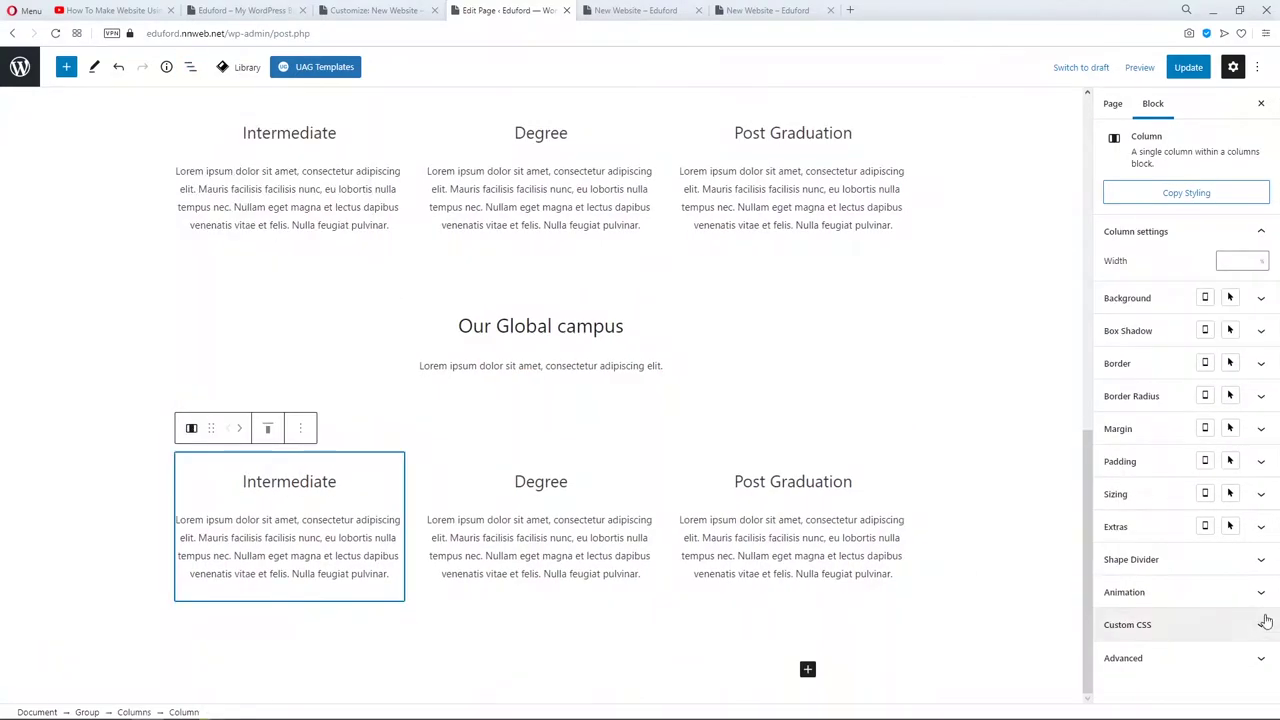
{"action": "left_click", "coordinate": [1168, 656]}
{"action": "left_click_drag", "start_coordinate": [1172, 580], "coordinate": [1092, 580]}
{"action": "key", "text": "BackSpace"}
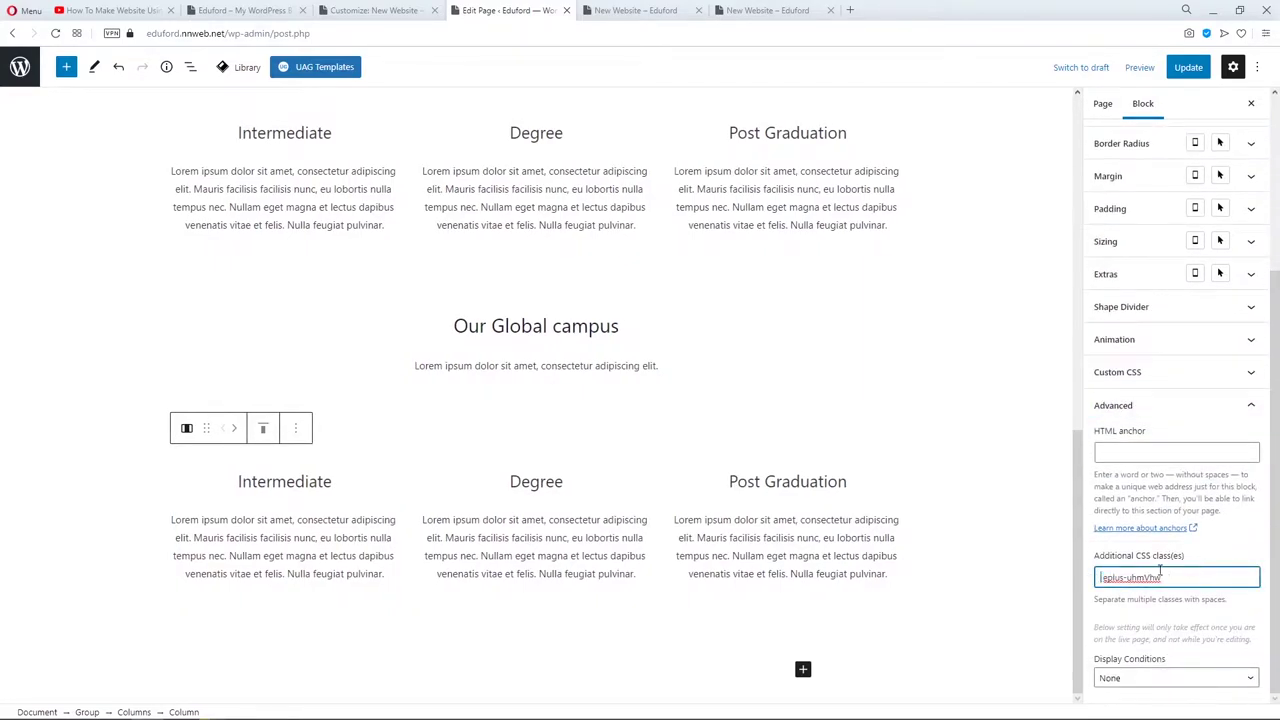
Remove the "background-color" CSS class from the duplicated Degree and Post Graduation columns and update the page.
{"action": "left_click", "coordinate": [190, 67]}
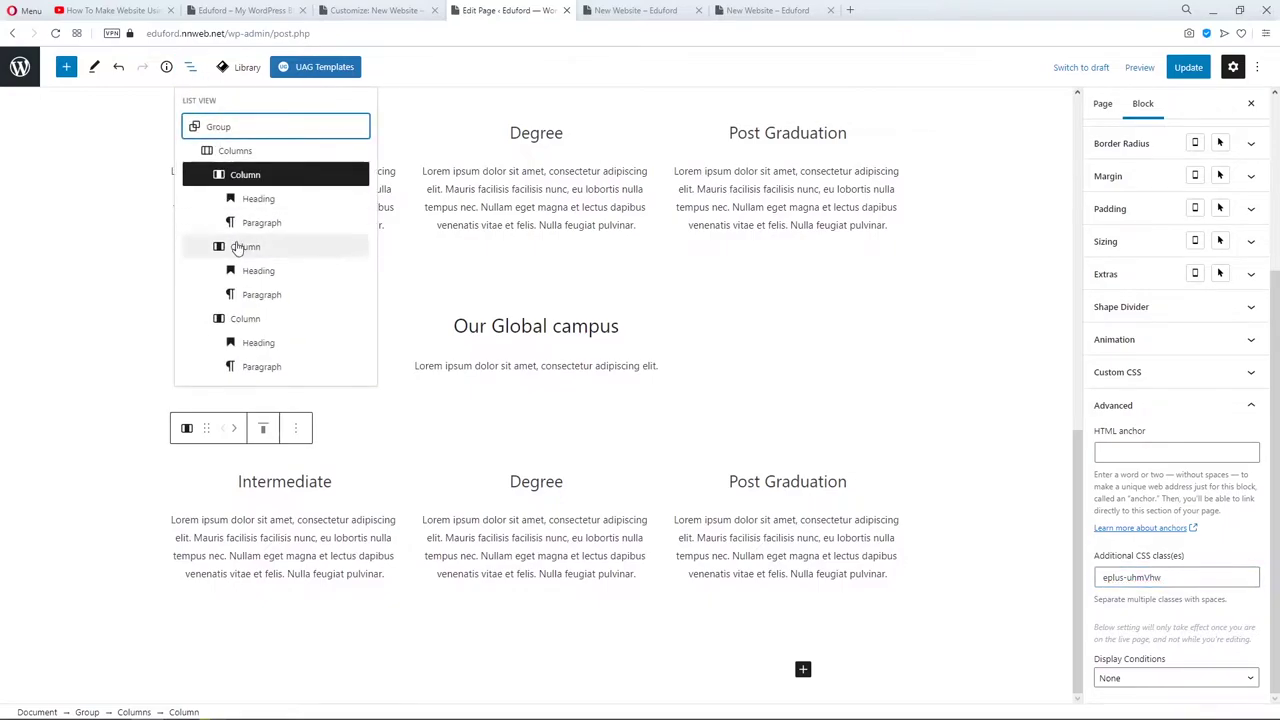
{"action": "left_click", "coordinate": [236, 250]}
{"action": "left_click_drag", "start_coordinate": [1170, 577], "coordinate": [1065, 584]}
{"action": "key", "text": "BackSpace"}
{"action": "left_click", "coordinate": [190, 67]}
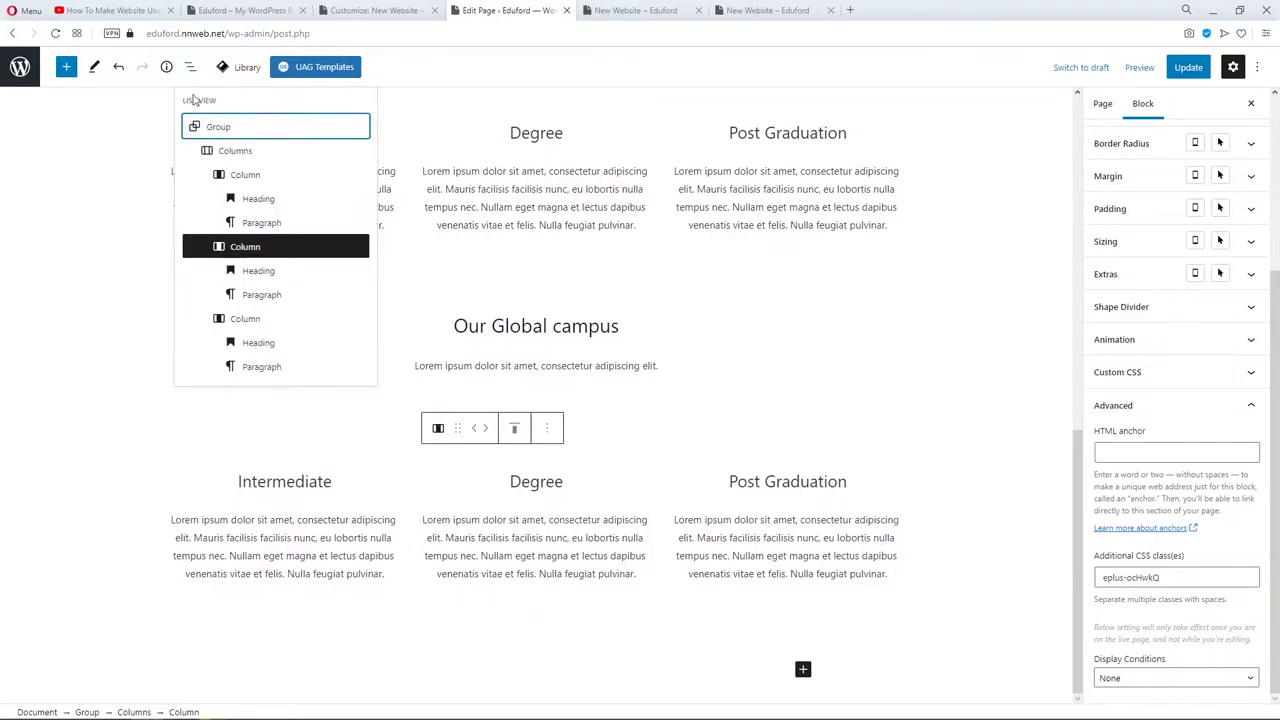
{"action": "left_click", "coordinate": [240, 317]}
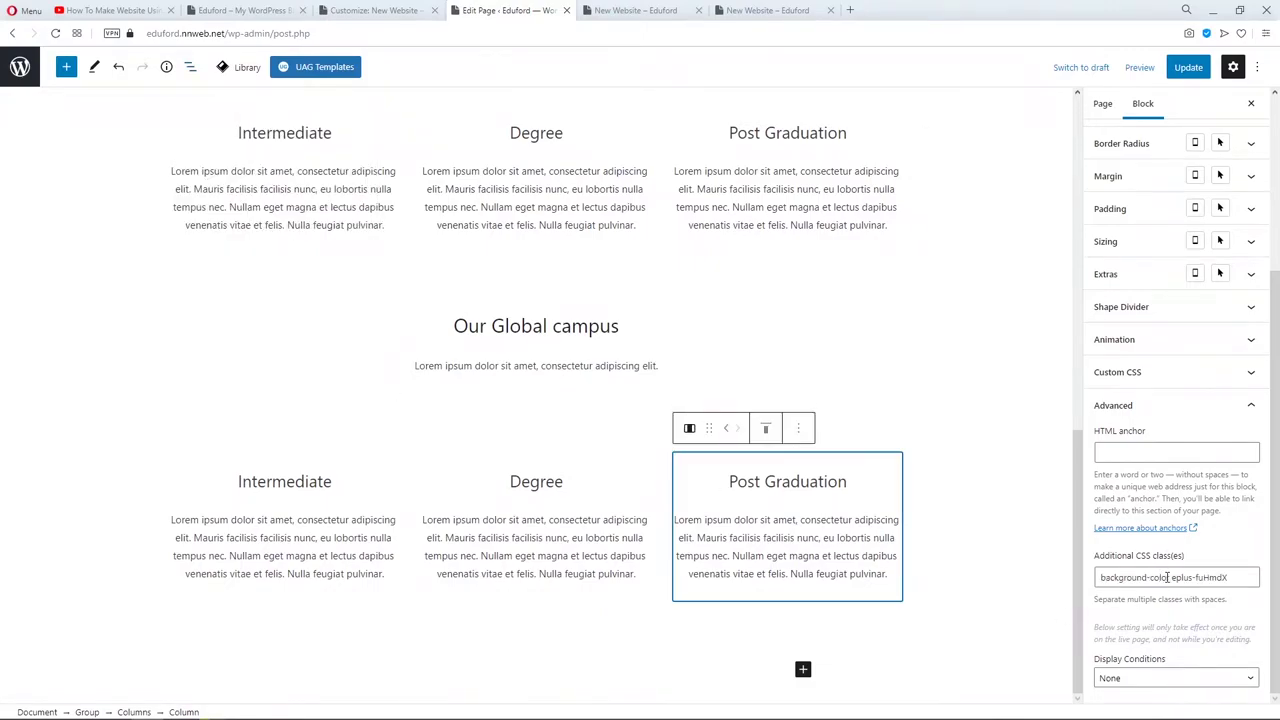
{"action": "left_click_drag", "start_coordinate": [1170, 577], "coordinate": [1088, 590]}
{"action": "key", "text": "BackSpace"}
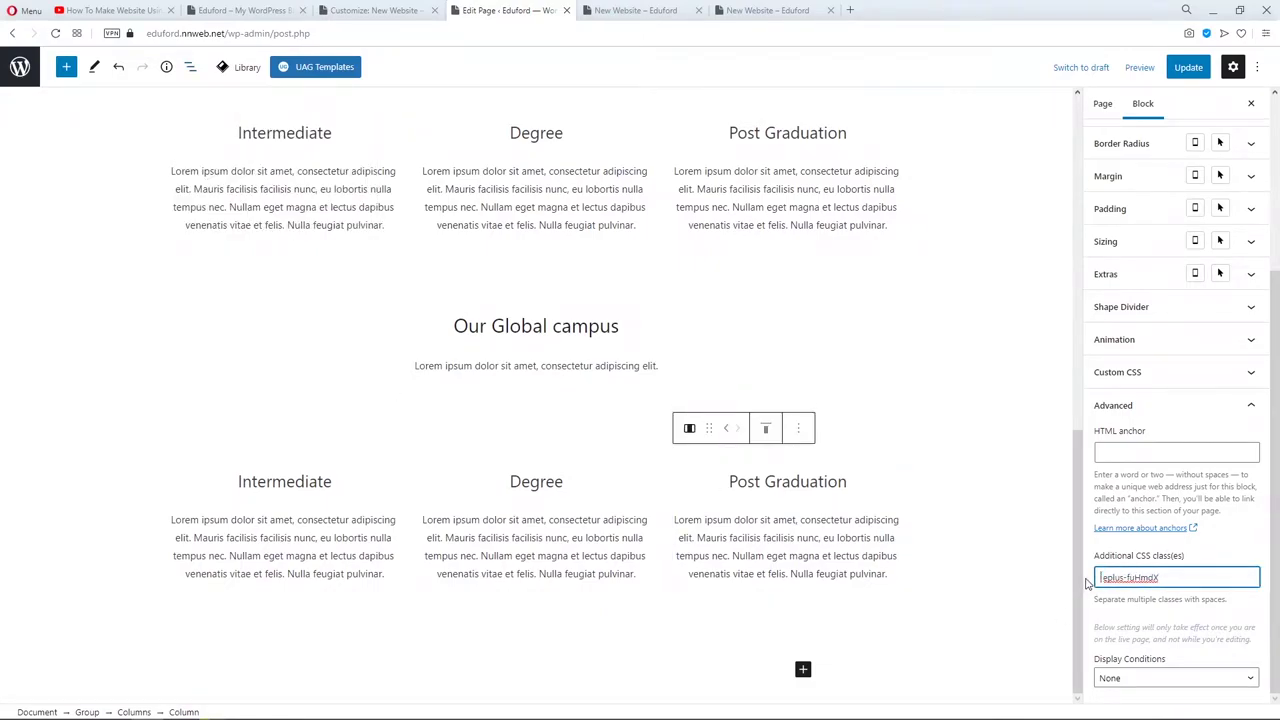
{"action": "left_click", "coordinate": [1198, 69]}
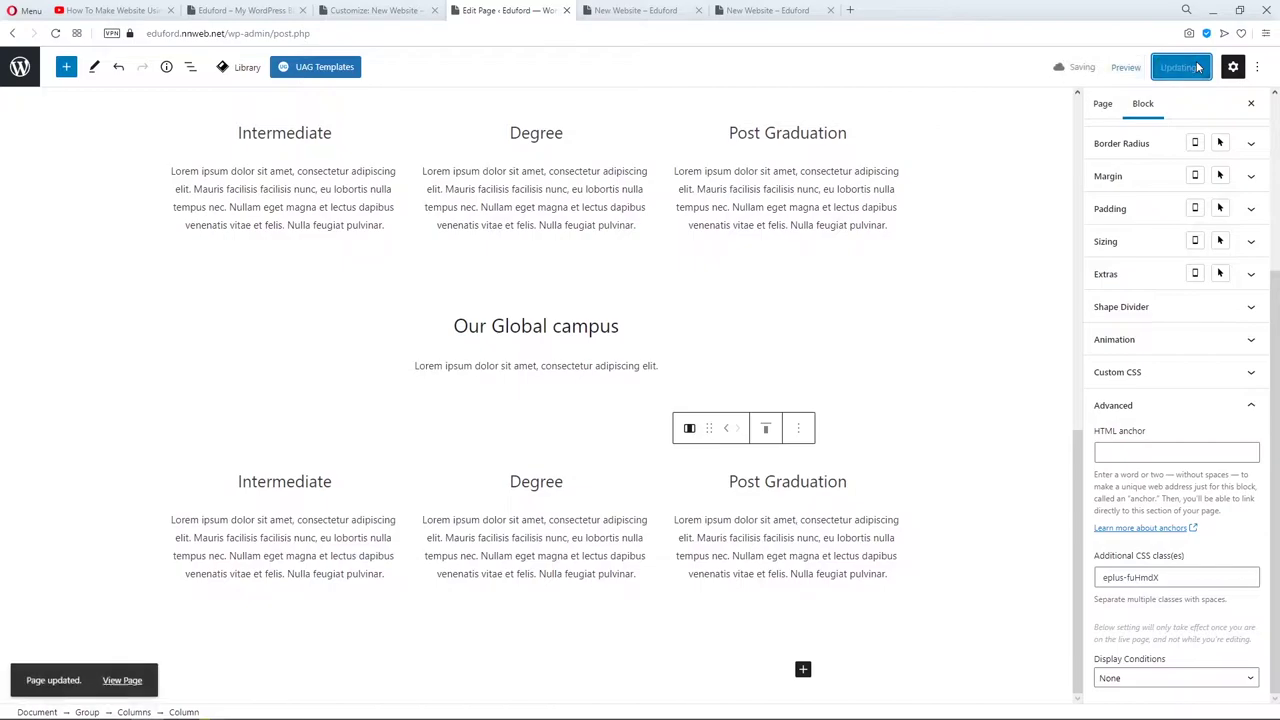
Remove the Intermediate heading and its paragraph from the first column under Our Global campus.
{"action": "left_click", "coordinate": [287, 481]}
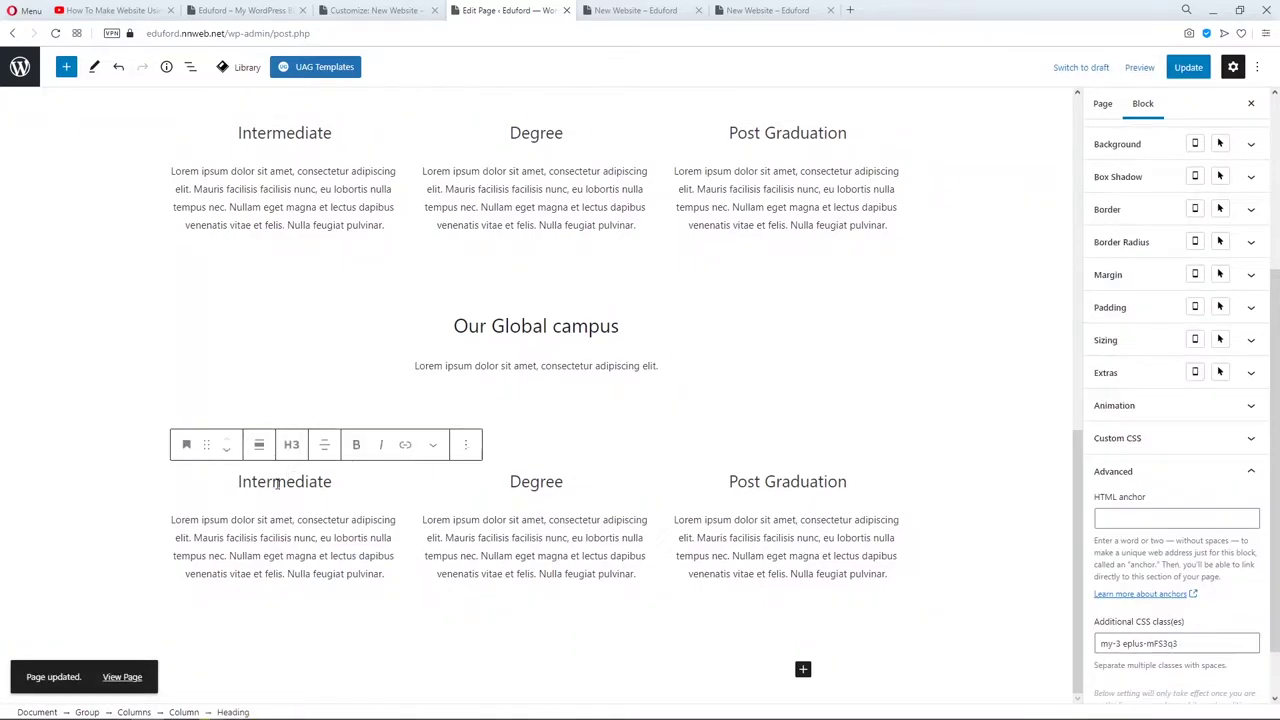
{"action": "left_click", "coordinate": [464, 446]}
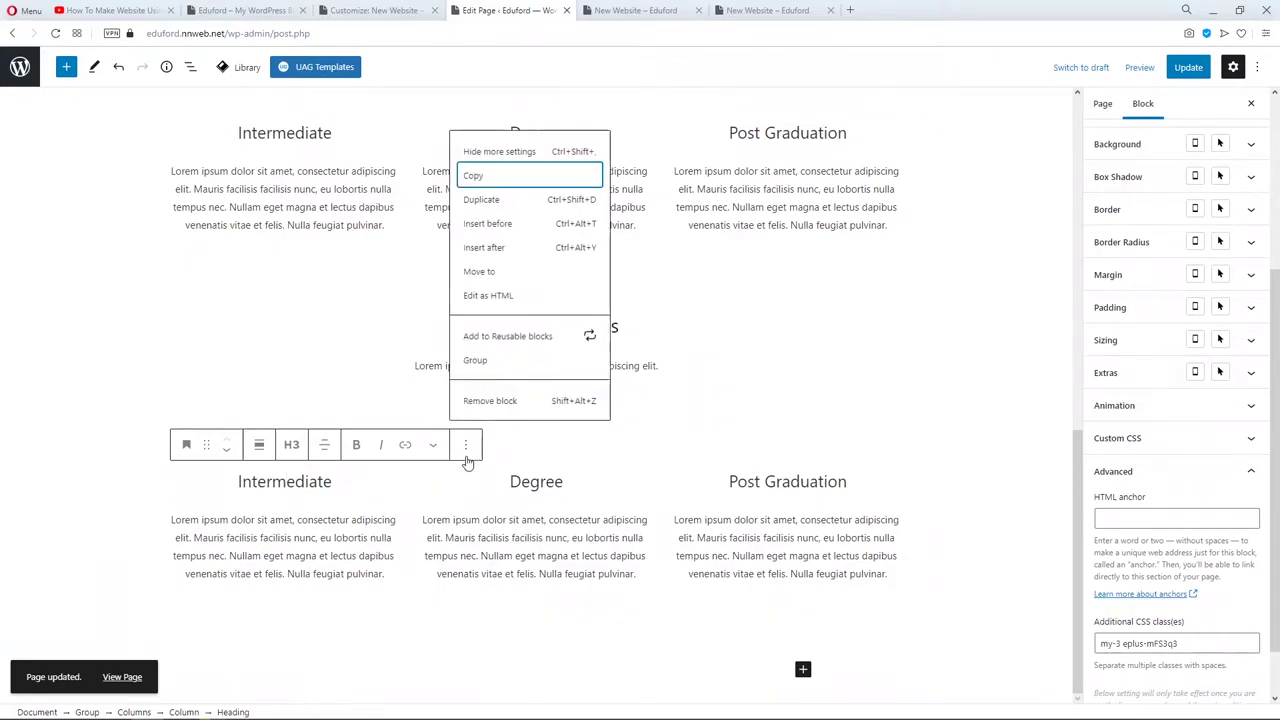
{"action": "left_click", "coordinate": [494, 402]}
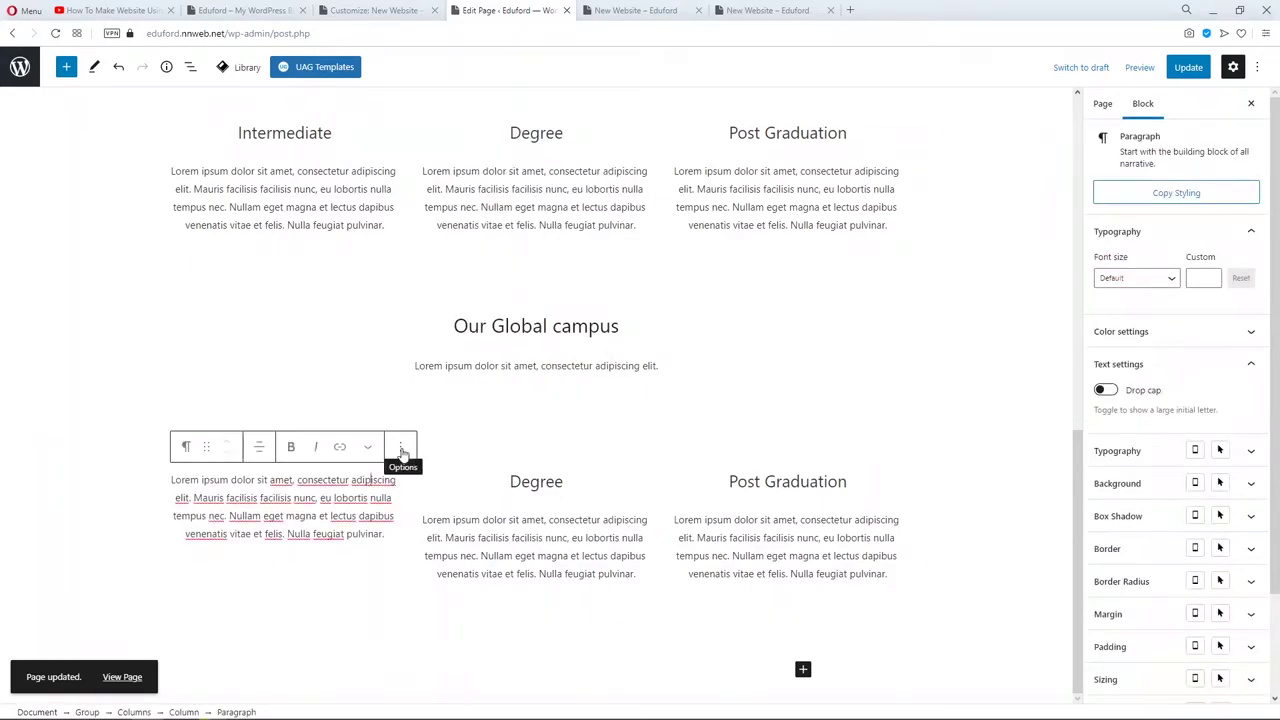
{"action": "left_click", "coordinate": [401, 450]}
{"action": "left_click", "coordinate": [429, 405]}
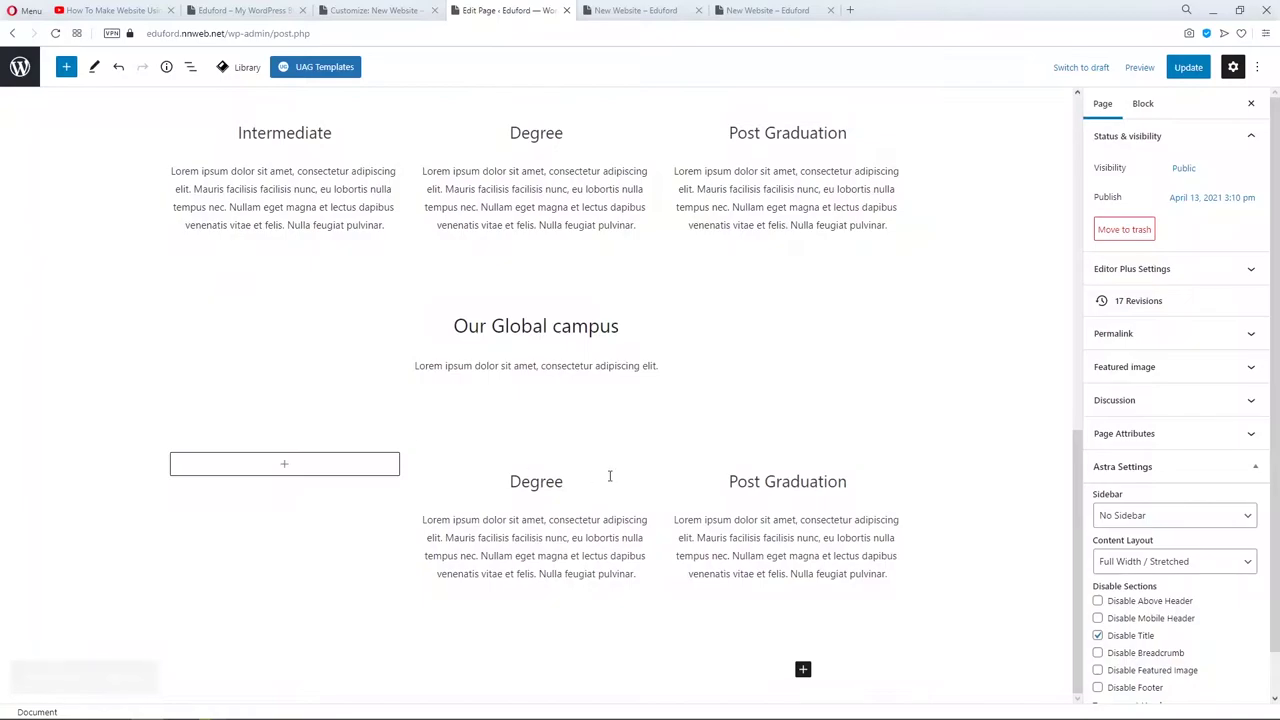
Remove the Degree heading and its paragraph from the second column under Our Global campus.
{"action": "left_click", "coordinate": [644, 475]}
{"action": "left_click", "coordinate": [716, 444]}
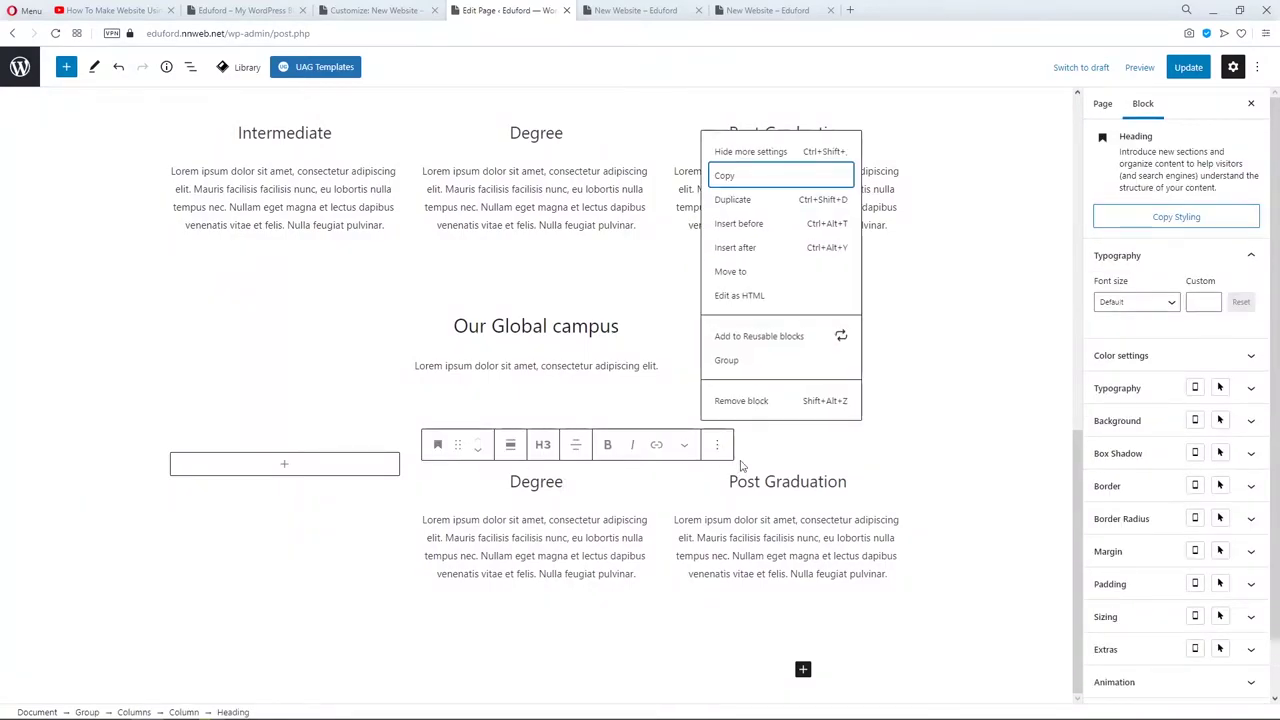
{"action": "left_click", "coordinate": [745, 401]}
{"action": "left_click", "coordinate": [655, 479]}
{"action": "left_click", "coordinate": [658, 450]}
{"action": "left_click", "coordinate": [695, 404]}
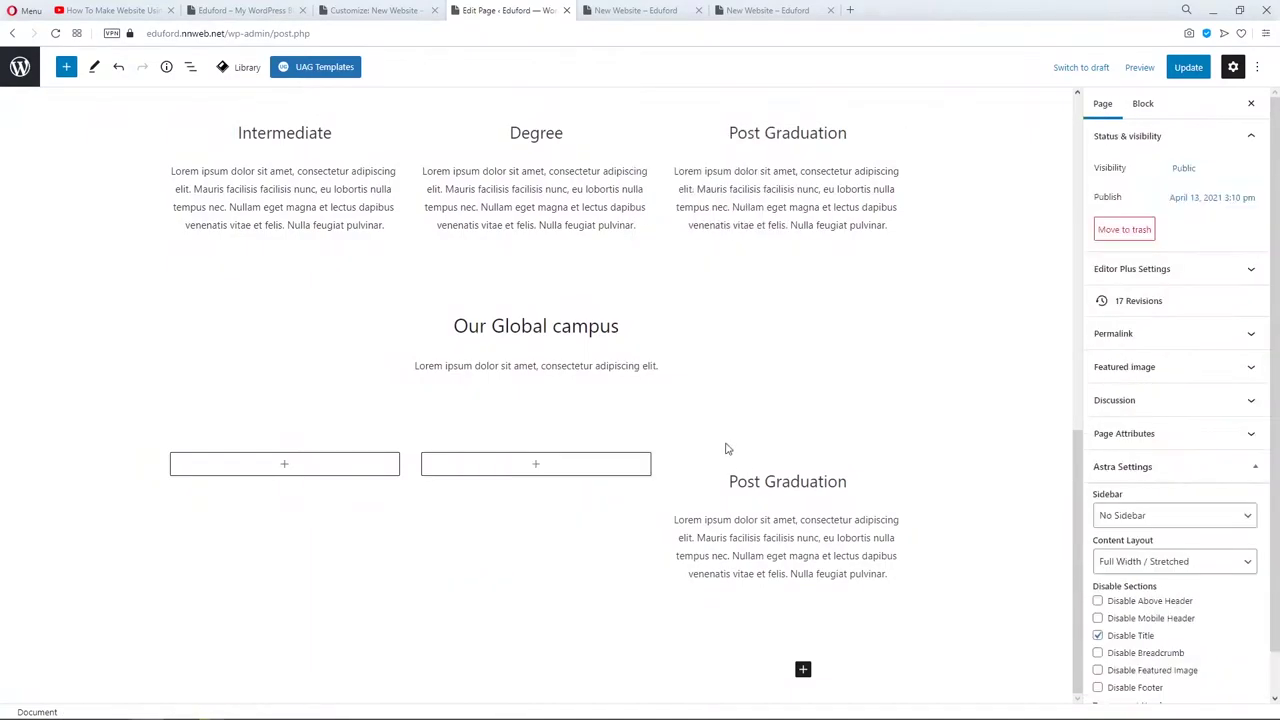
Remove the Post Graduation heading under Our Global campus, along with the third column that holds its paragraph.
{"action": "left_click", "coordinate": [876, 466]}
{"action": "left_click", "coordinate": [807, 430]}
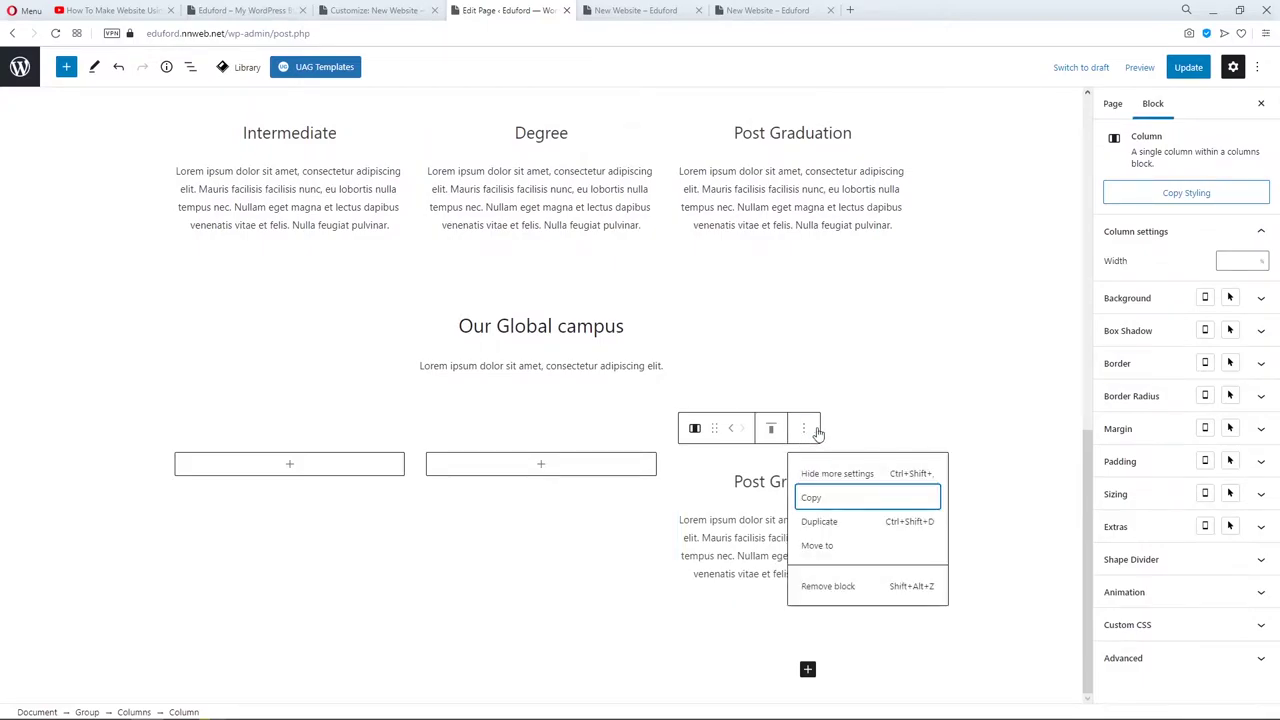
{"action": "left_click", "coordinate": [783, 483]}
{"action": "left_click", "coordinate": [968, 449]}
{"action": "left_click", "coordinate": [993, 400]}
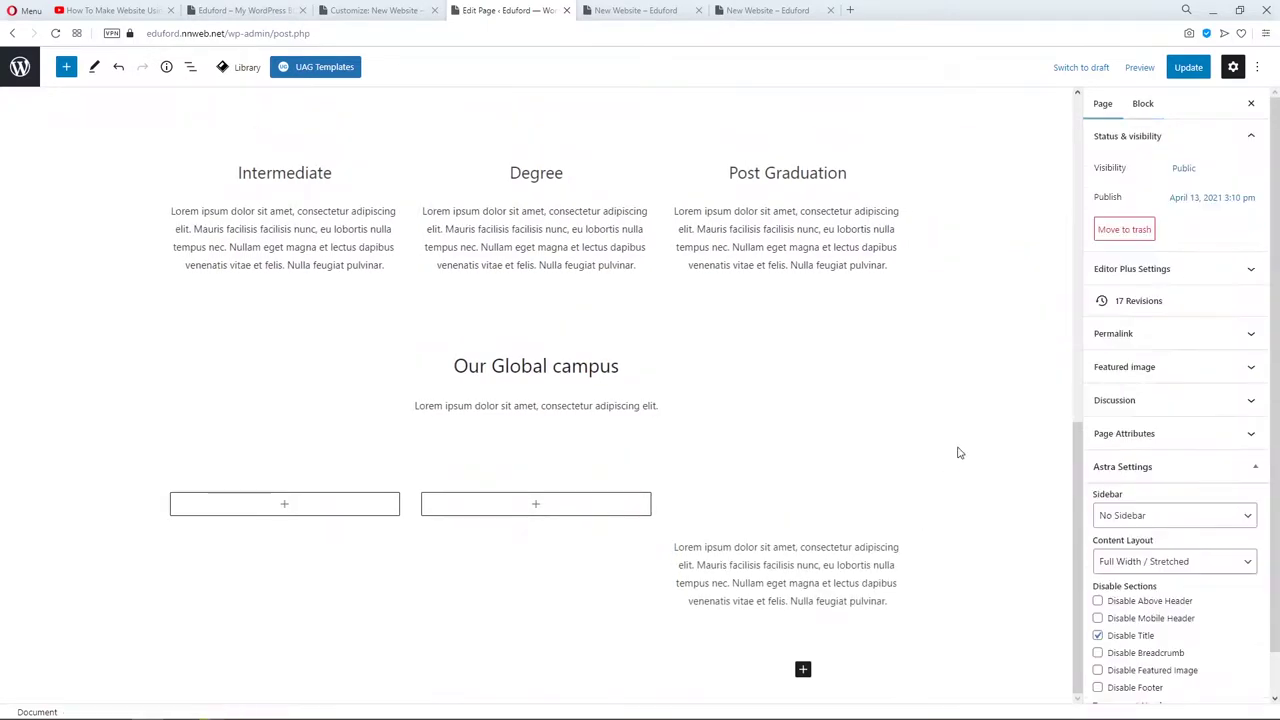
{"action": "left_click", "coordinate": [889, 505]}
{"action": "left_click", "coordinate": [806, 468]}
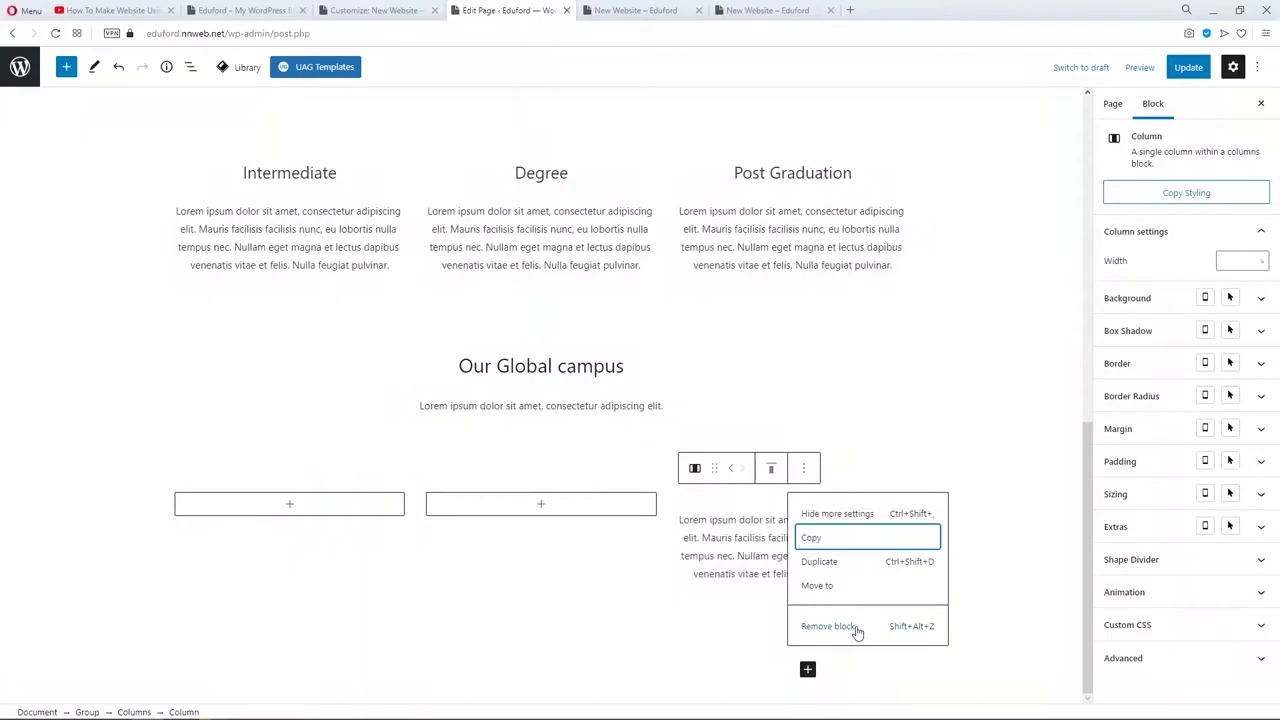
{"action": "left_click", "coordinate": [855, 623]}
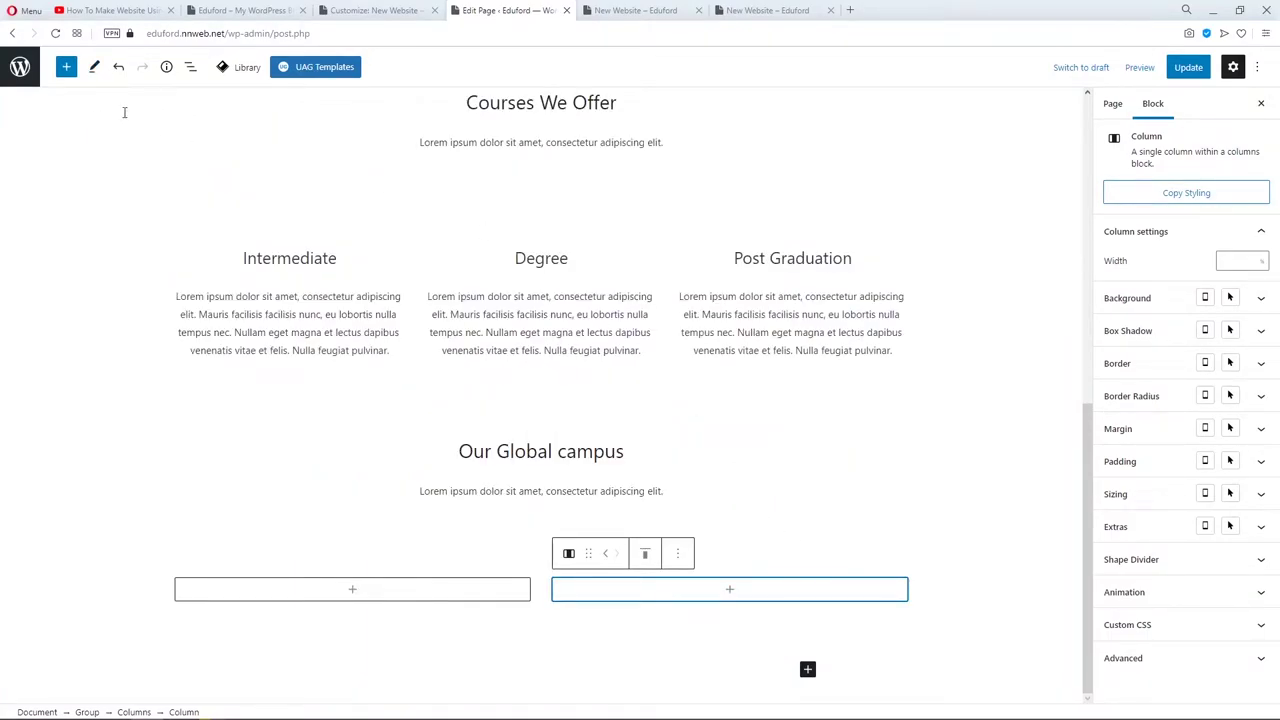
Try to undo the removal of the third column under Our Global campus and update the page.
{"action": "left_click", "coordinate": [119, 70]}
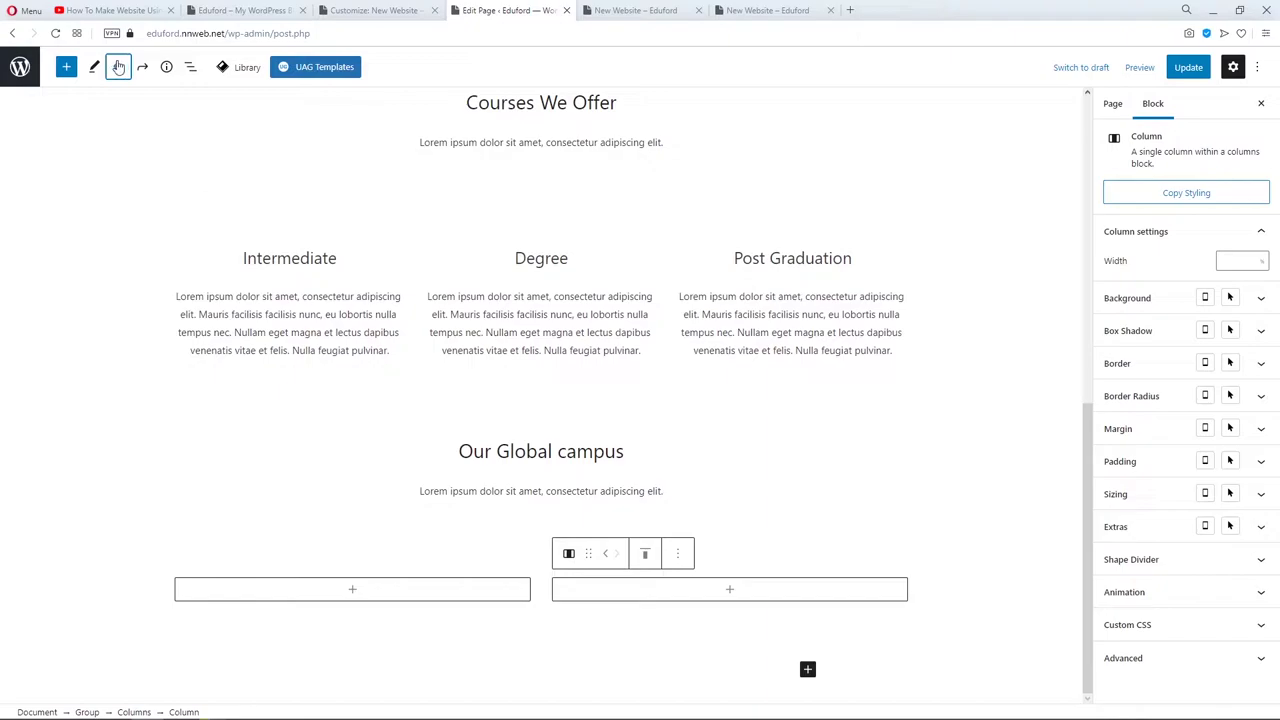
{"action": "left_click", "coordinate": [118, 67]}
{"action": "left_click", "coordinate": [1188, 67]}
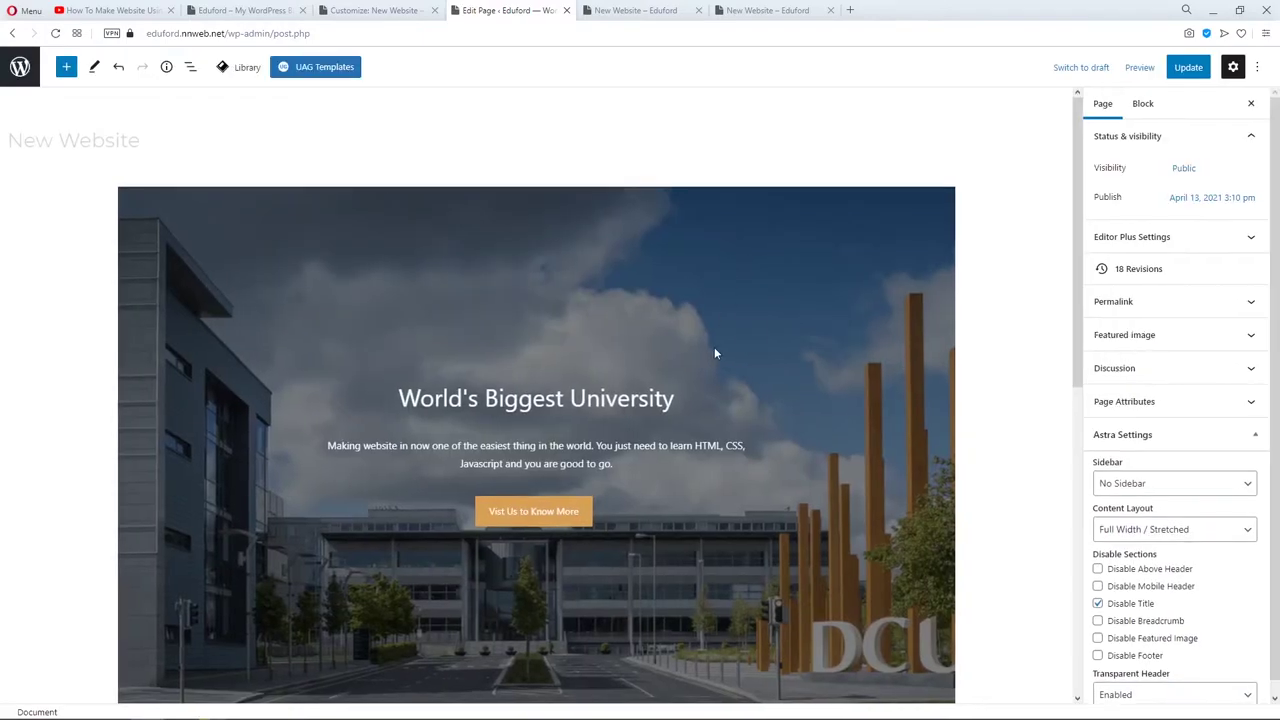
Duplicate the empty second column under Our Global campus to make a row of three empty columns.
{"action": "scroll", "coordinate": [714, 347], "scroll_direction": "down", "scroll_amount": 6}
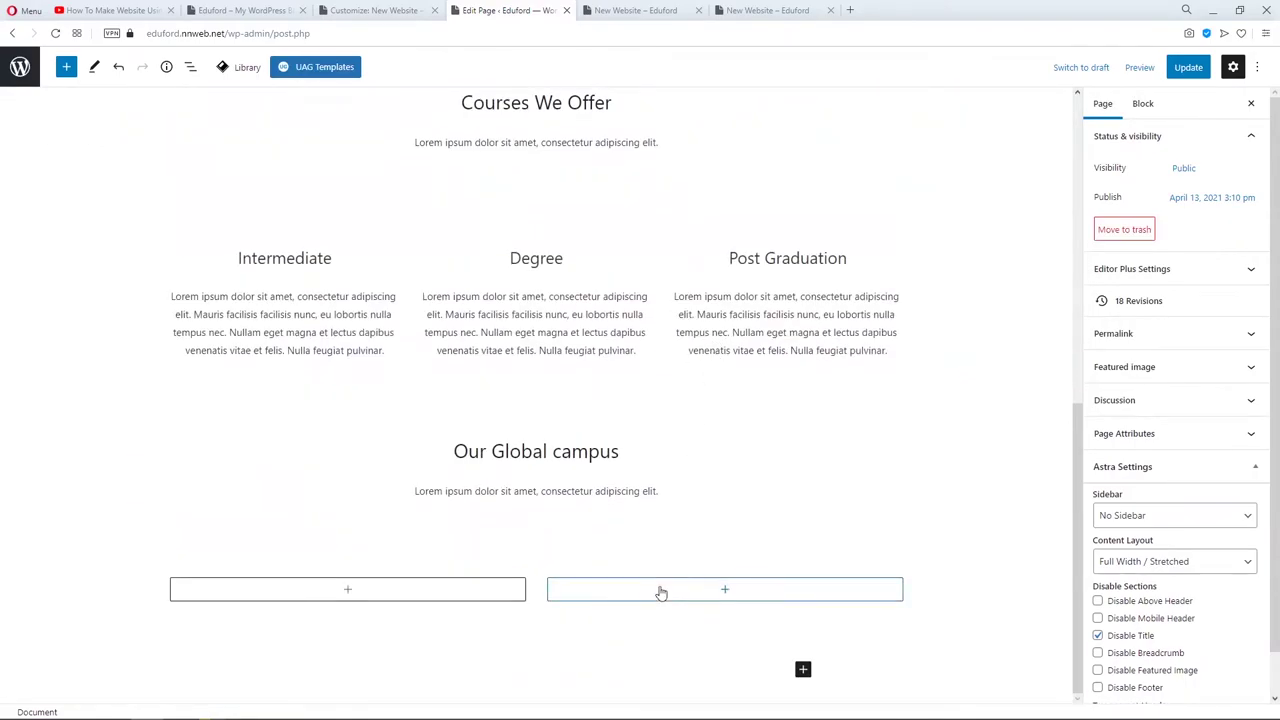
{"action": "left_click", "coordinate": [660, 593]}
{"action": "key", "text": "Escape"}
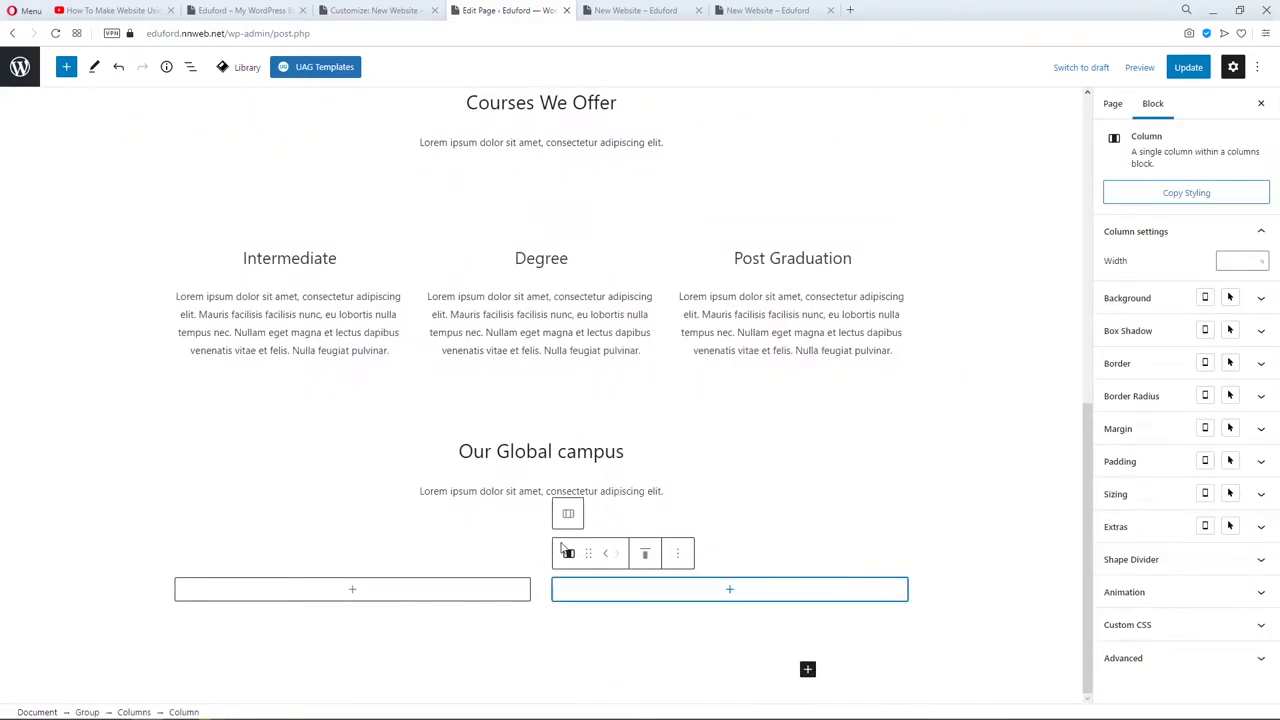
{"action": "left_click", "coordinate": [677, 553]}
{"action": "left_click", "coordinate": [718, 446]}
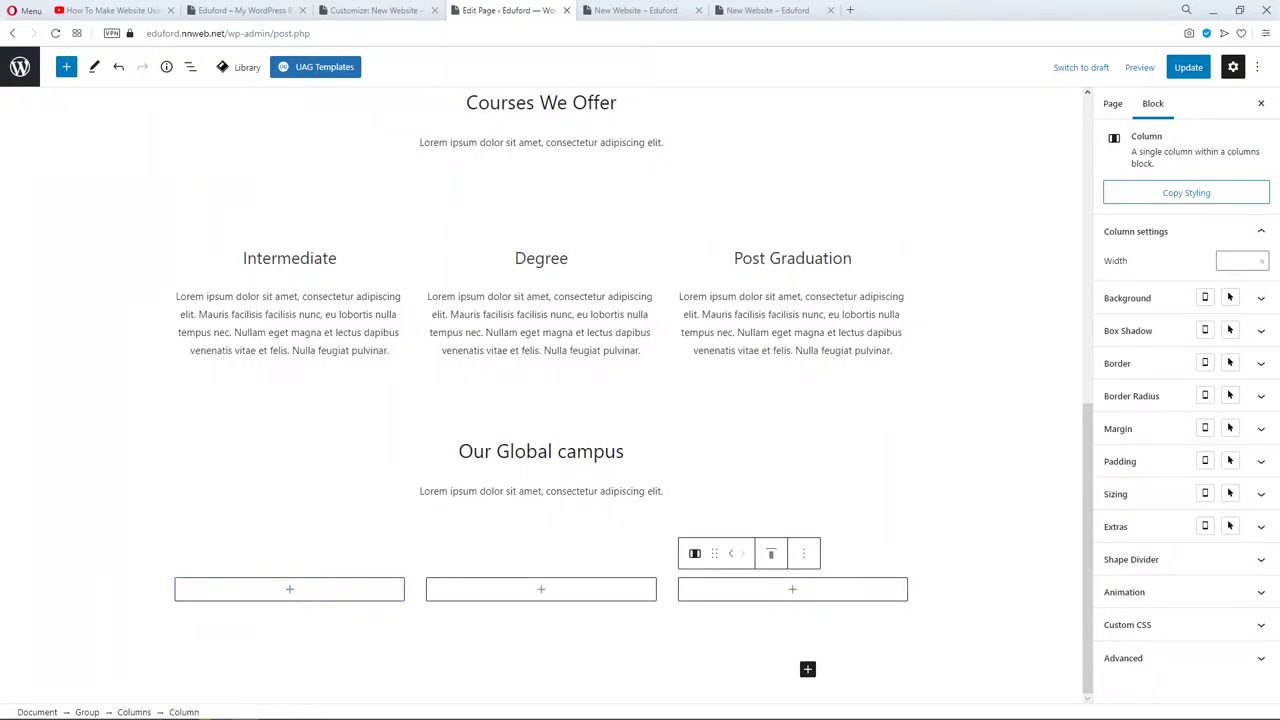
Open the block options of the Intermediate heading in the Courses We Offer section.
{"action": "left_click", "coordinate": [342, 257]}
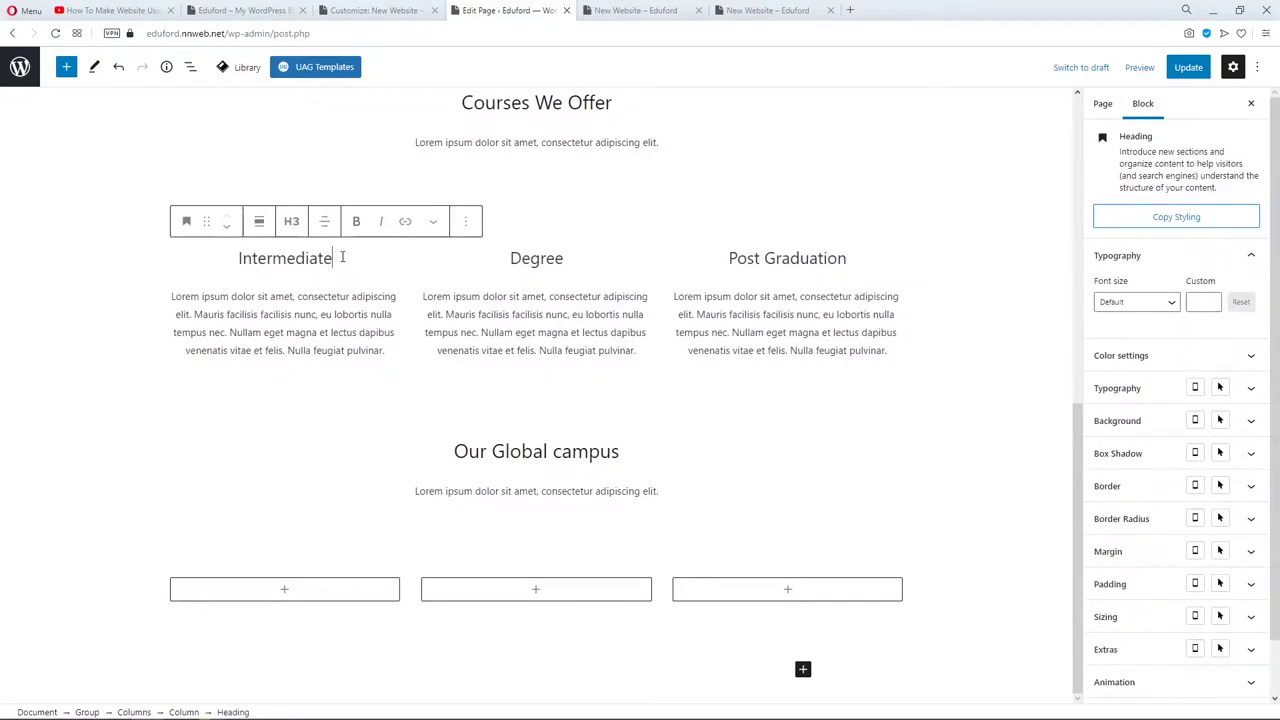
{"action": "left_click", "coordinate": [466, 226]}
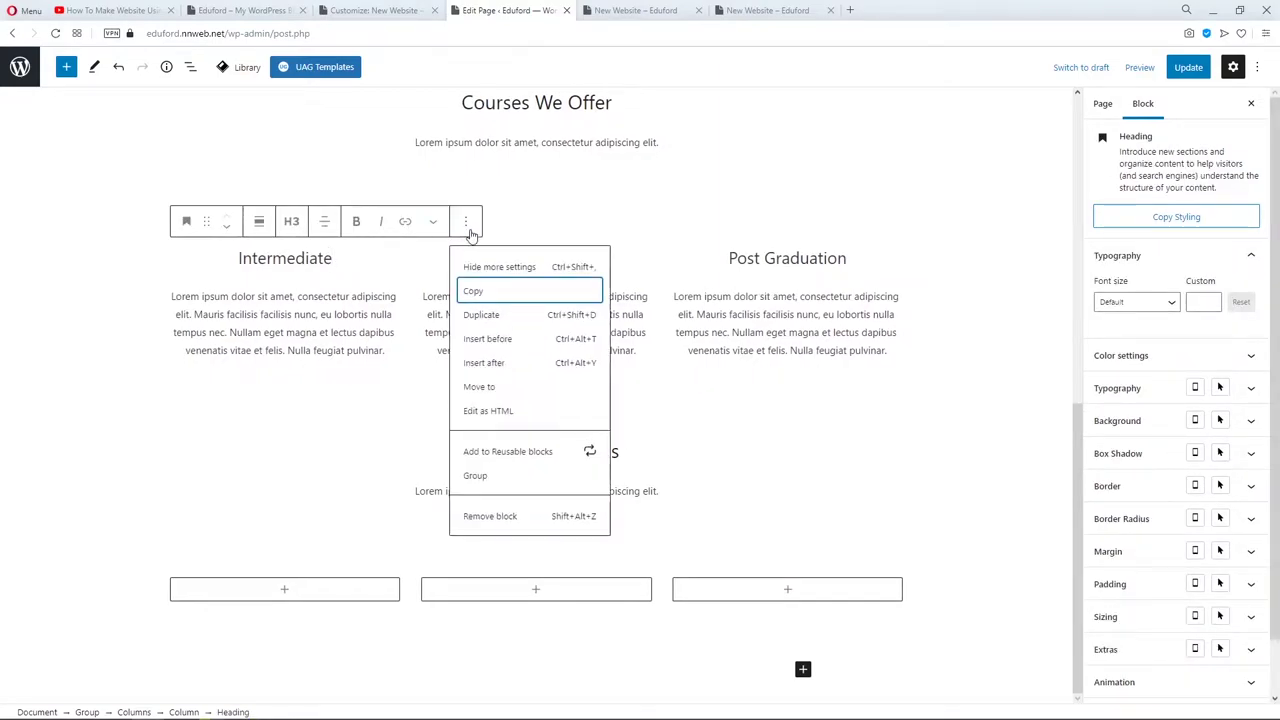
Duplicate the Intermediate heading, move the copy into the first empty column under Our Global campus, and change its text to London.
{"action": "left_click", "coordinate": [500, 315]}
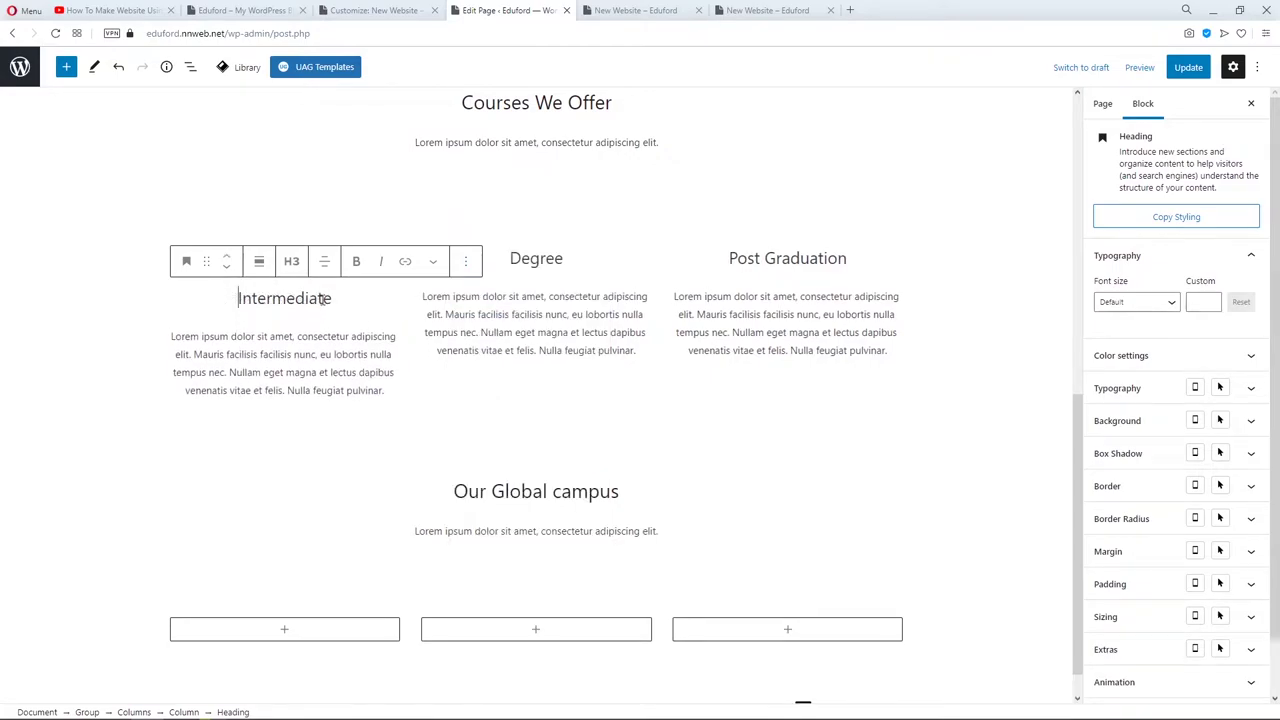
{"action": "left_click", "coordinate": [229, 268]}
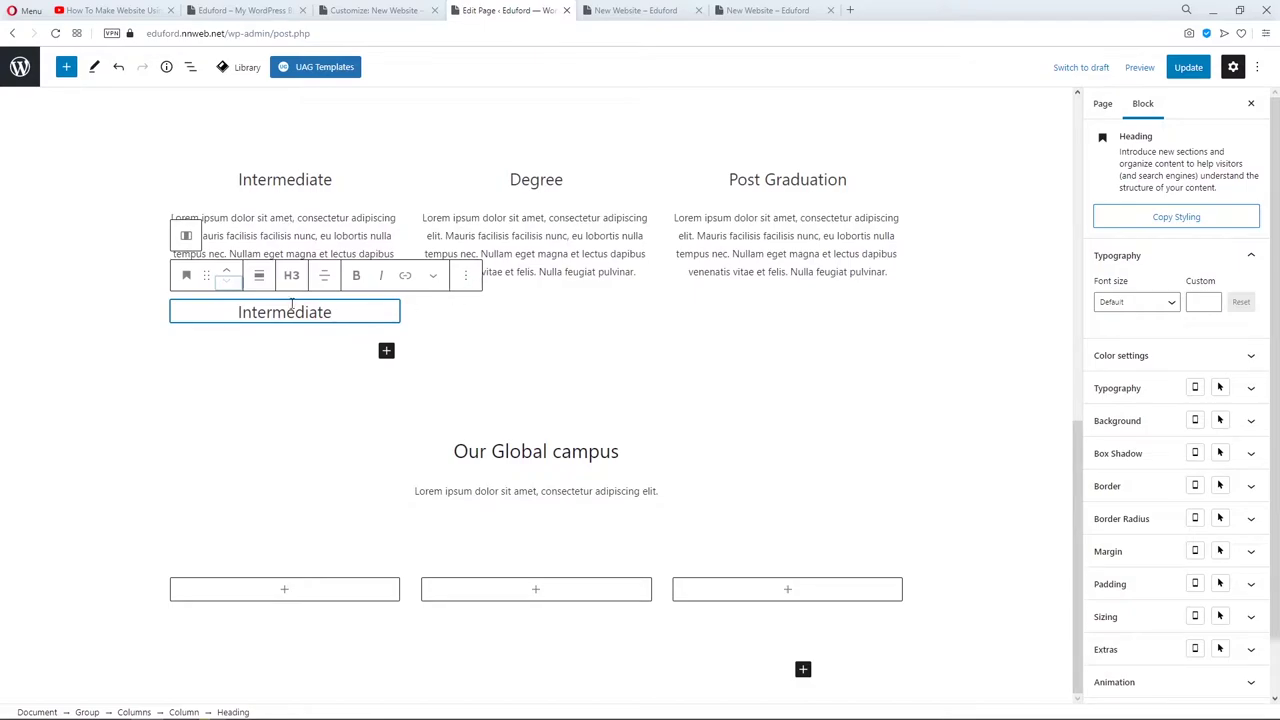
{"action": "left_click_drag", "start_coordinate": [206, 274], "coordinate": [258, 577]}
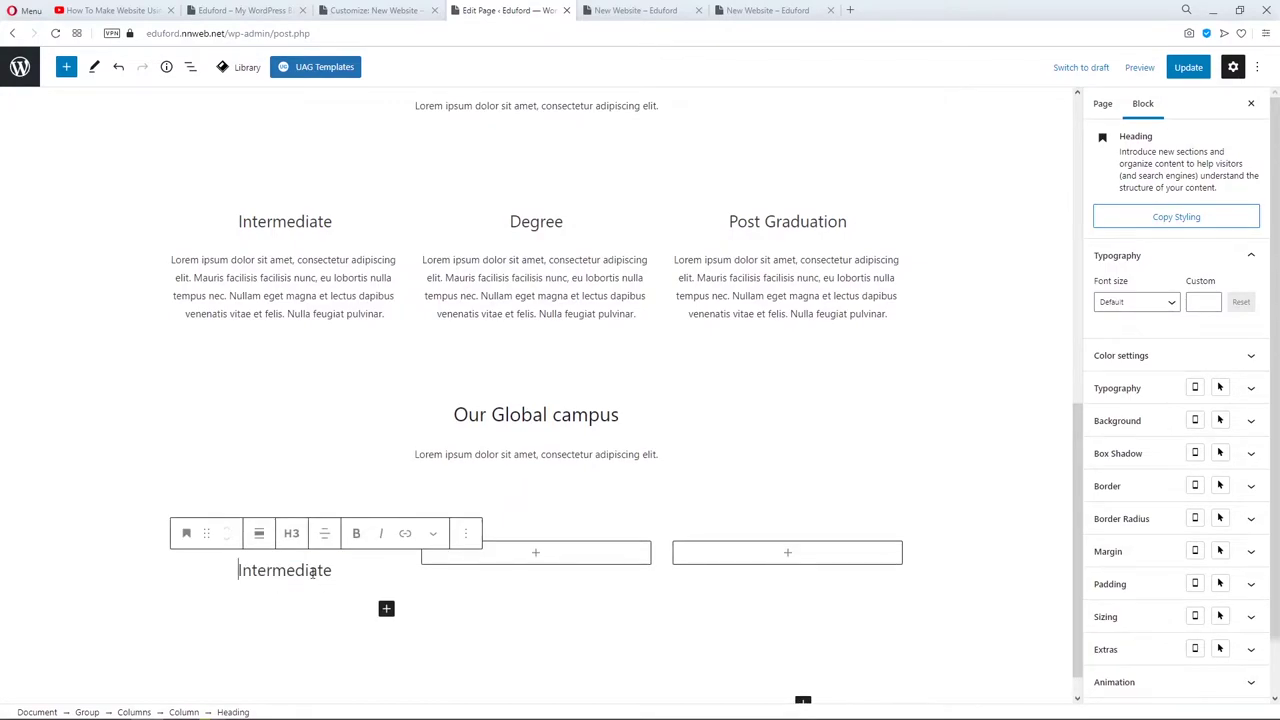
{"action": "left_click", "coordinate": [339, 537]}
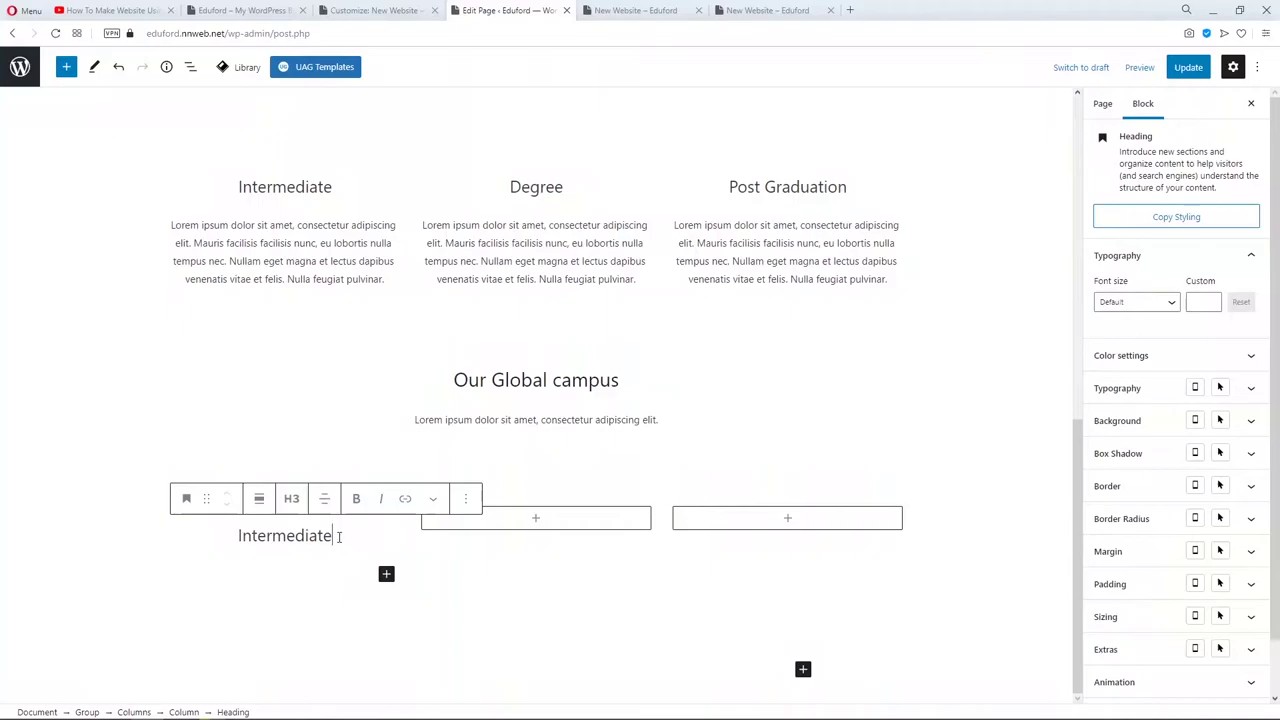
{"action": "left_click_drag", "start_coordinate": [339, 537], "coordinate": [200, 541]}
{"action": "type", "text": "London"}
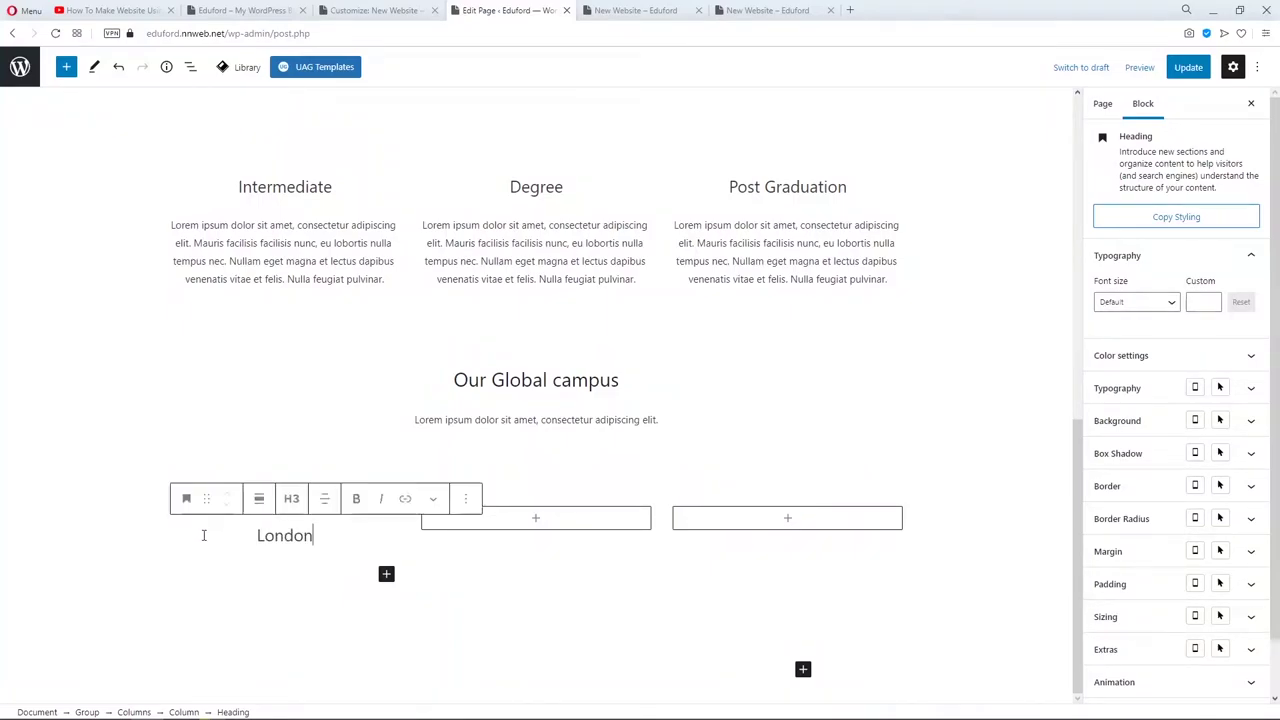
Update the page and reload its live version to check the London heading under Our Global campus.
{"action": "left_click", "coordinate": [1189, 68]}
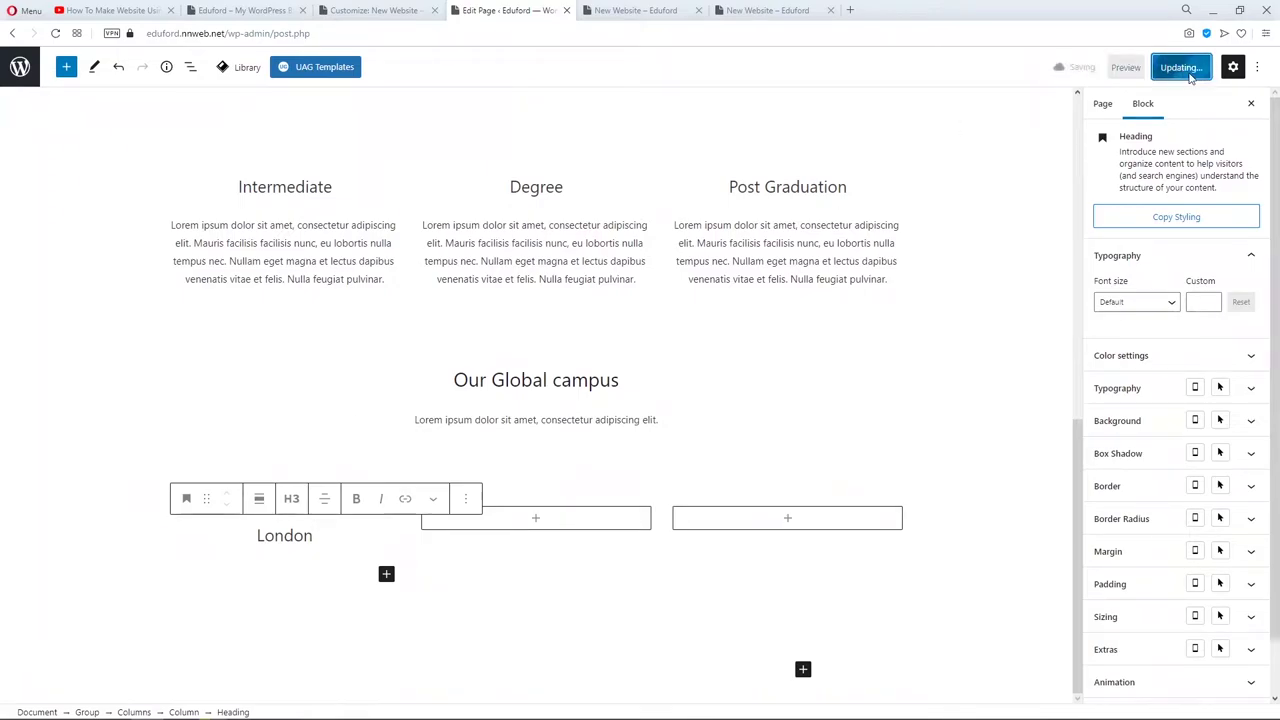
{"action": "left_click", "coordinate": [582, 12]}
{"action": "key", "text": "F5"}
{"action": "scroll", "coordinate": [605, 355], "scroll_direction": "down", "scroll_amount": 1}
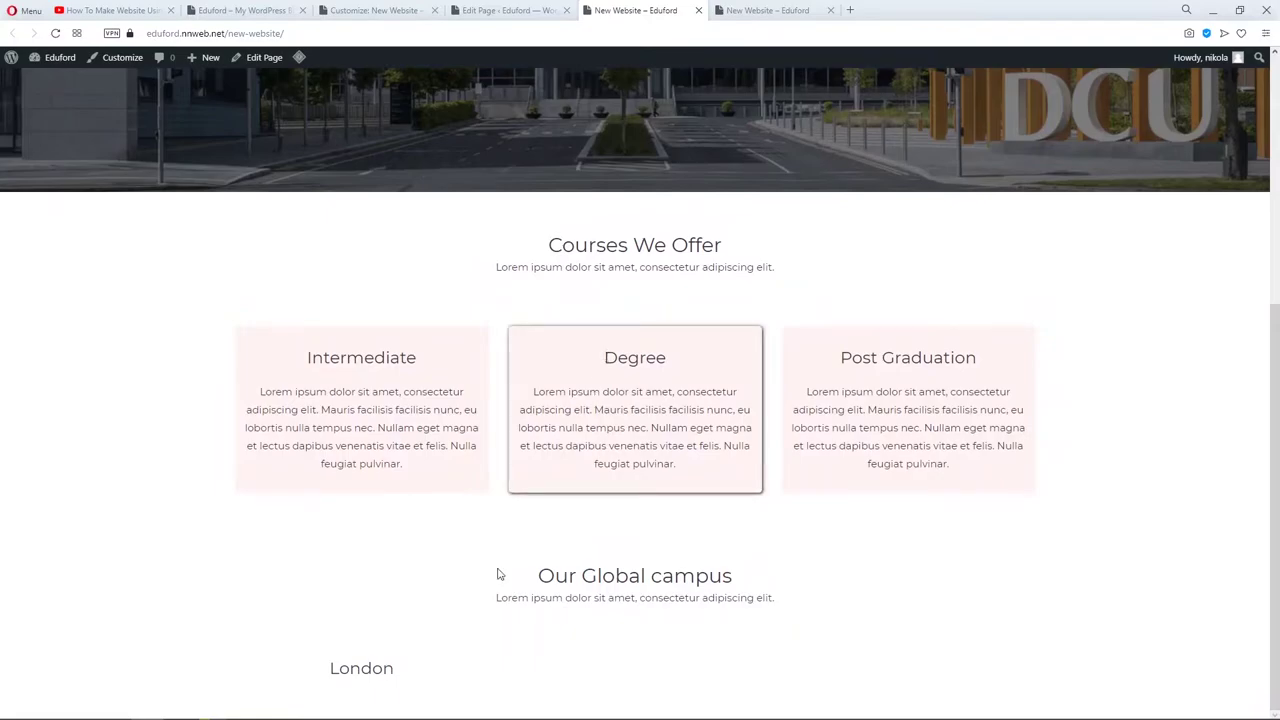
{"action": "left_click", "coordinate": [514, 10]}
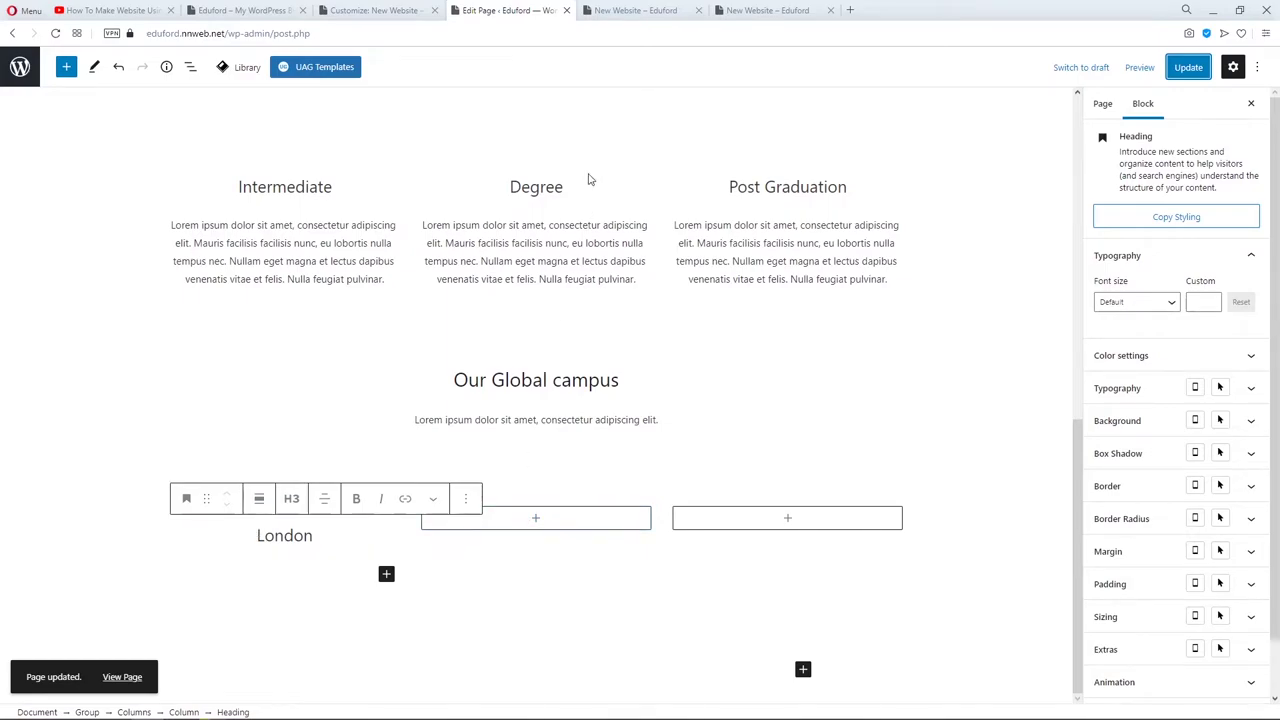
Duplicate the London heading into the middle campus column and change the copy's text to New York.
{"action": "left_click", "coordinate": [466, 498]}
{"action": "left_click", "coordinate": [504, 255]}
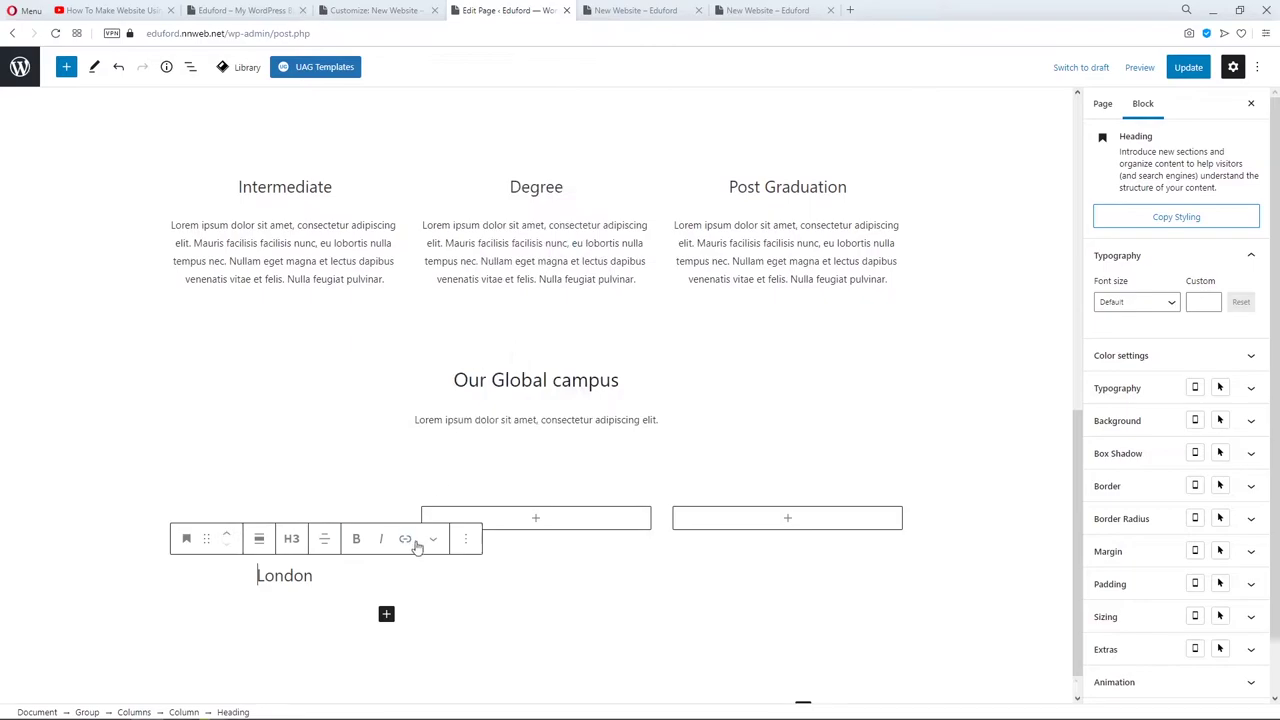
{"action": "left_click_drag", "start_coordinate": [207, 539], "coordinate": [523, 527]}
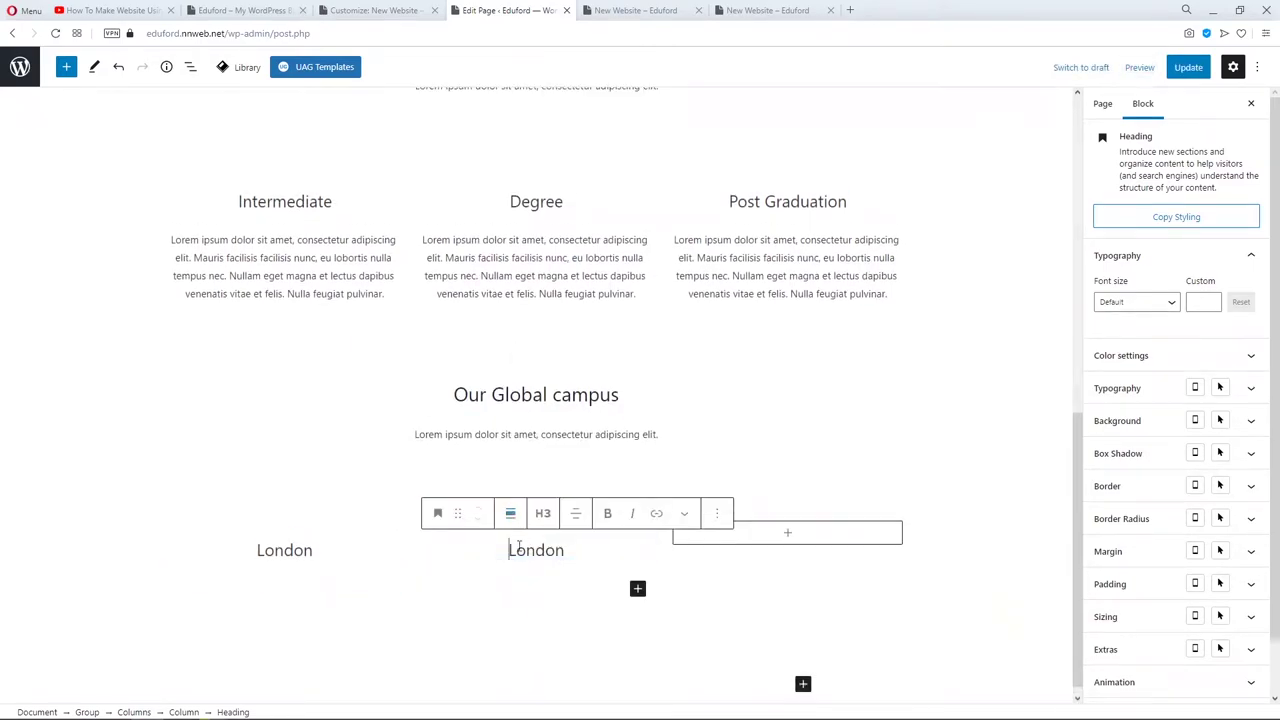
{"action": "double_click", "coordinate": [533, 552]}
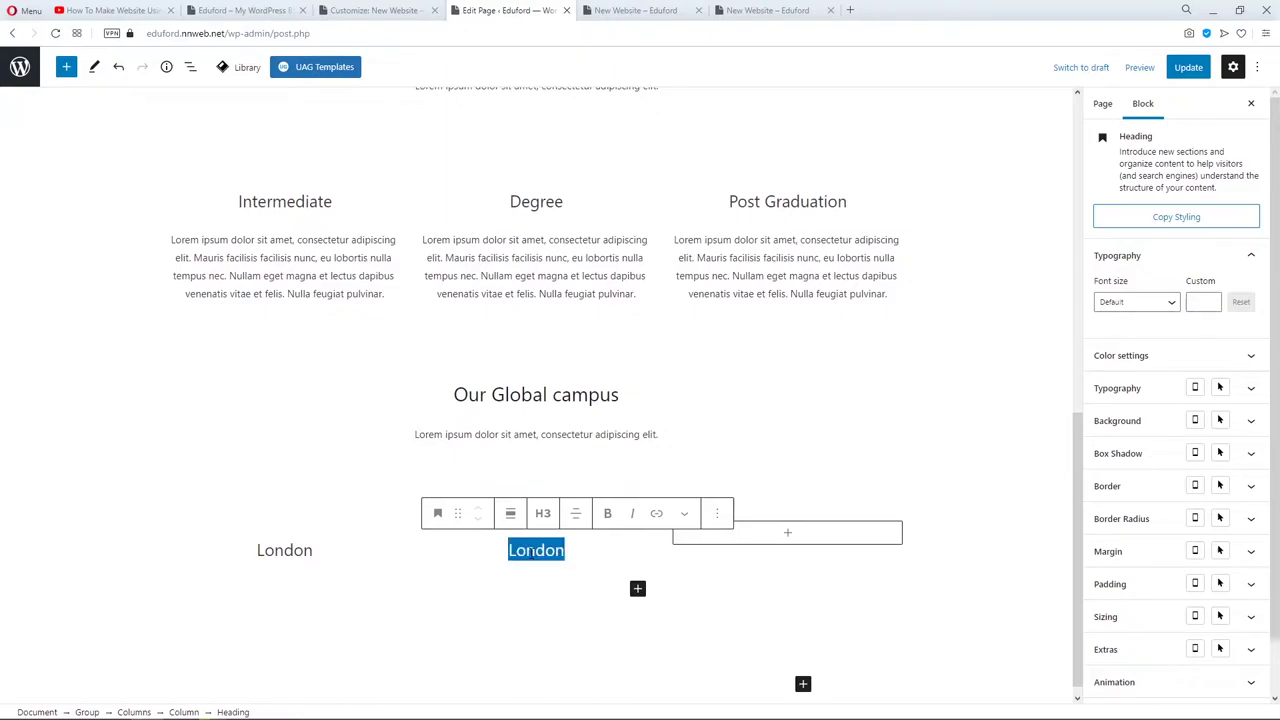
{"action": "type", "text": "New You"}
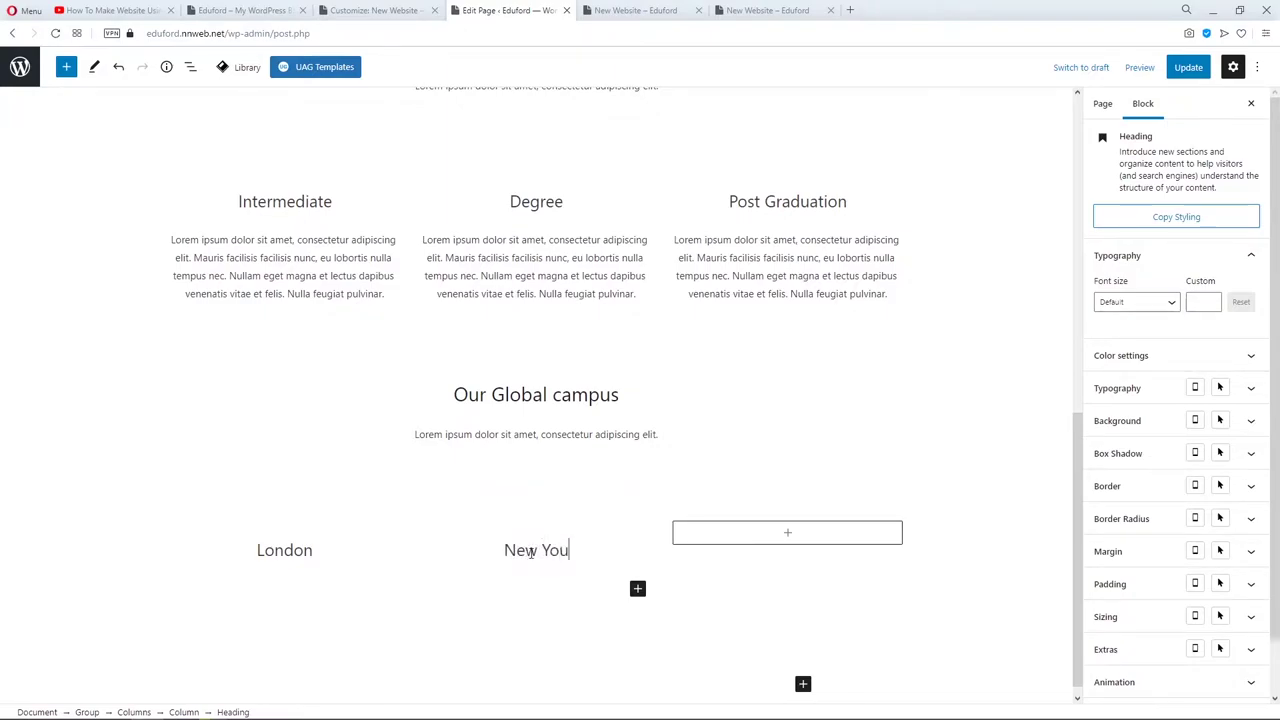
{"action": "key", "text": "BackSpace"}
{"action": "type", "text": "rk"}
Duplicate the New York heading and move the copy into the third, still empty campus column.
{"action": "left_click", "coordinate": [717, 513]}
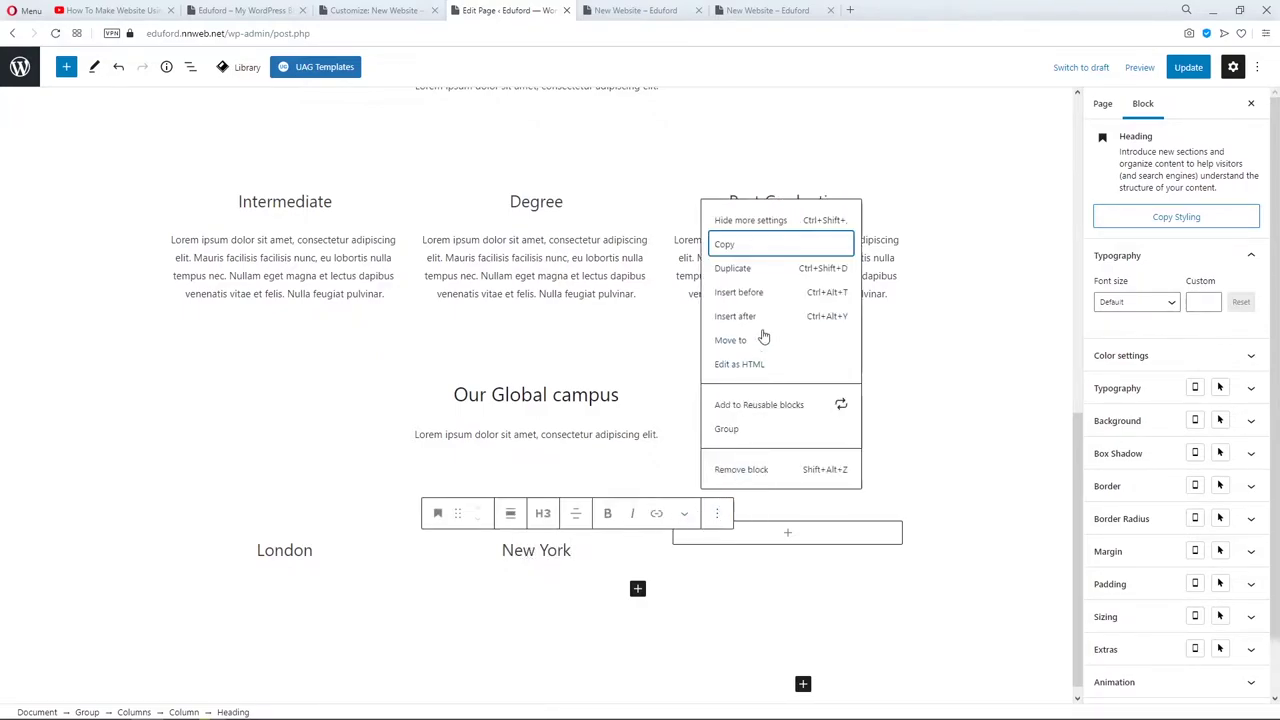
{"action": "left_click", "coordinate": [745, 269]}
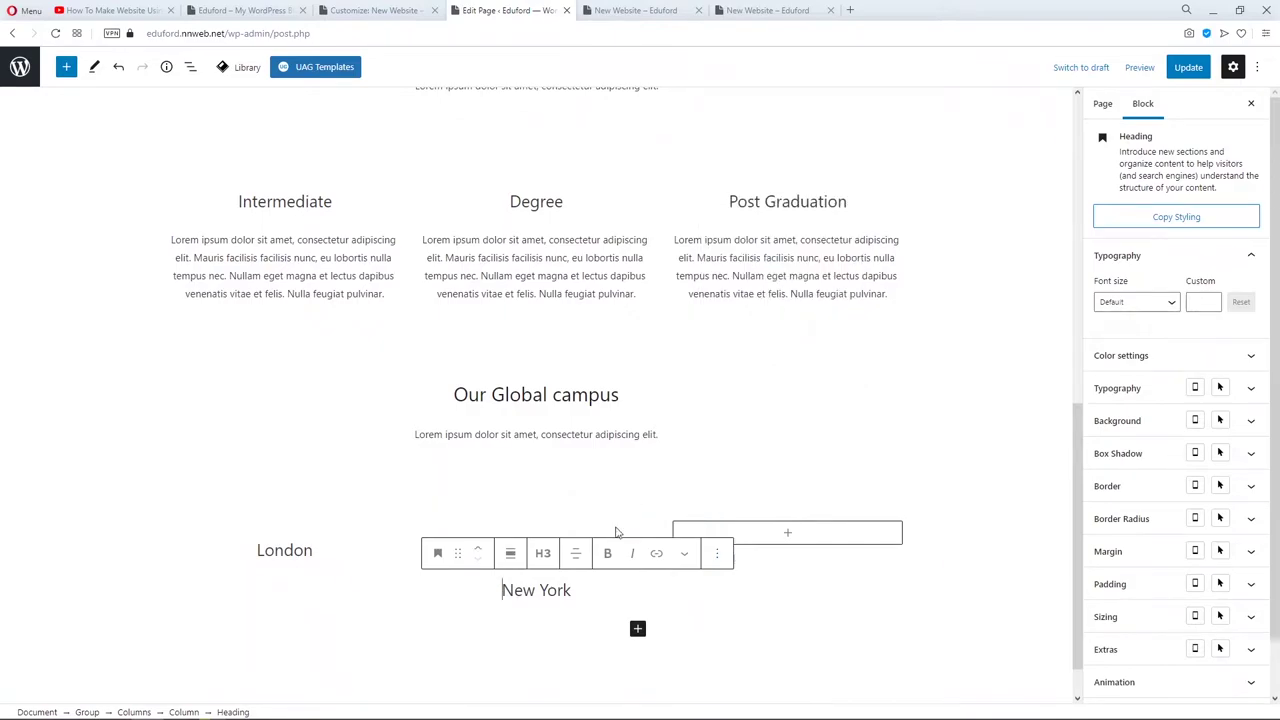
{"action": "left_click_drag", "start_coordinate": [465, 553], "coordinate": [770, 547]}
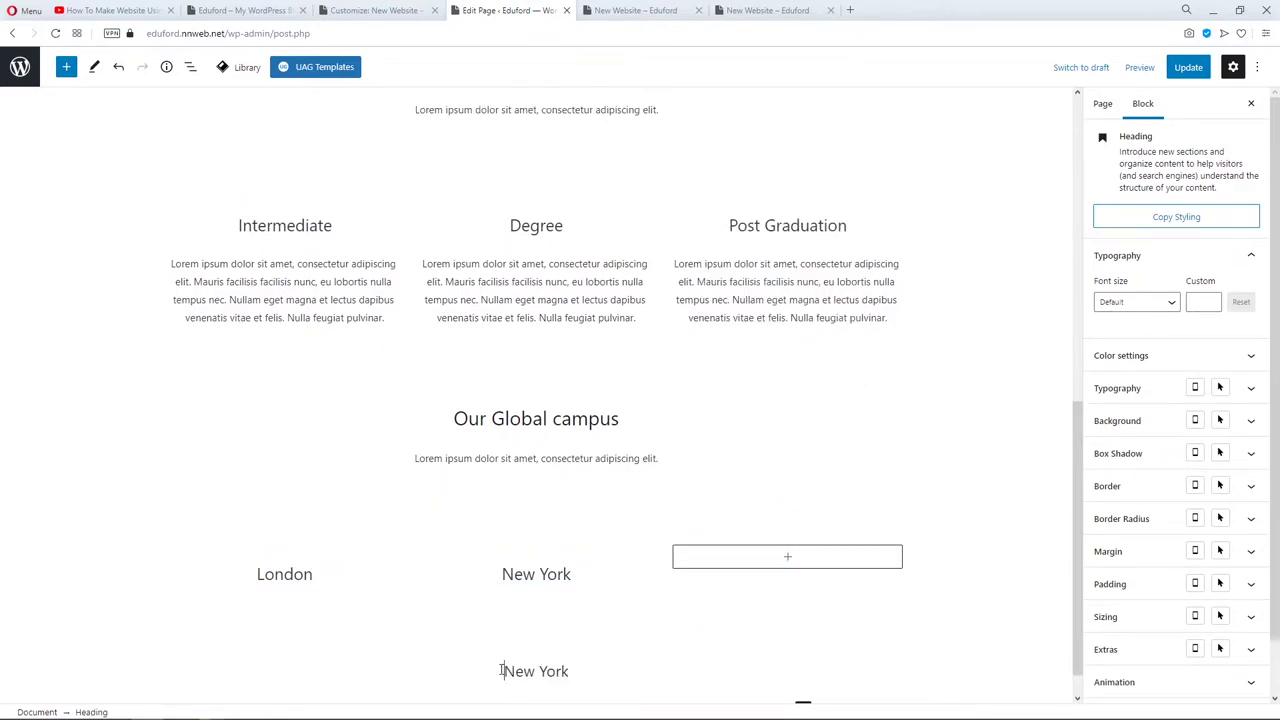
{"action": "scroll", "coordinate": [502, 670], "scroll_direction": "down", "scroll_amount": 1}
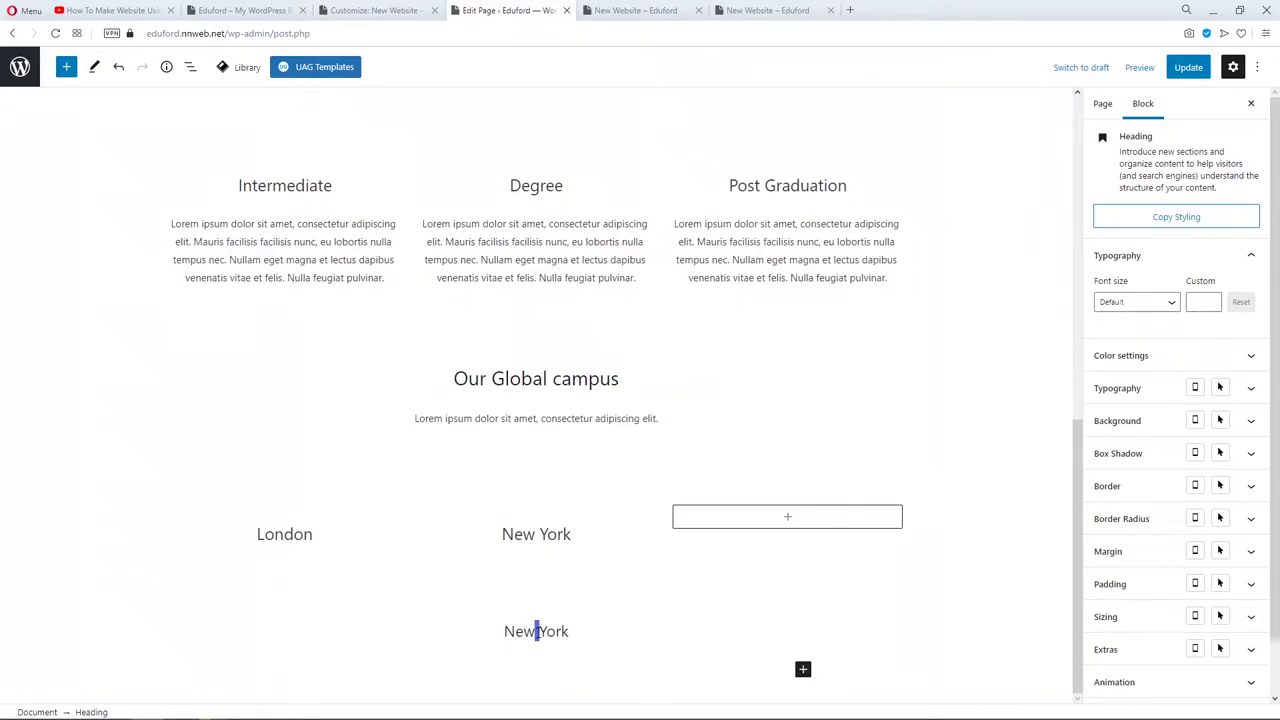
{"action": "left_click", "coordinate": [626, 657]}
{"action": "left_click", "coordinate": [580, 622]}
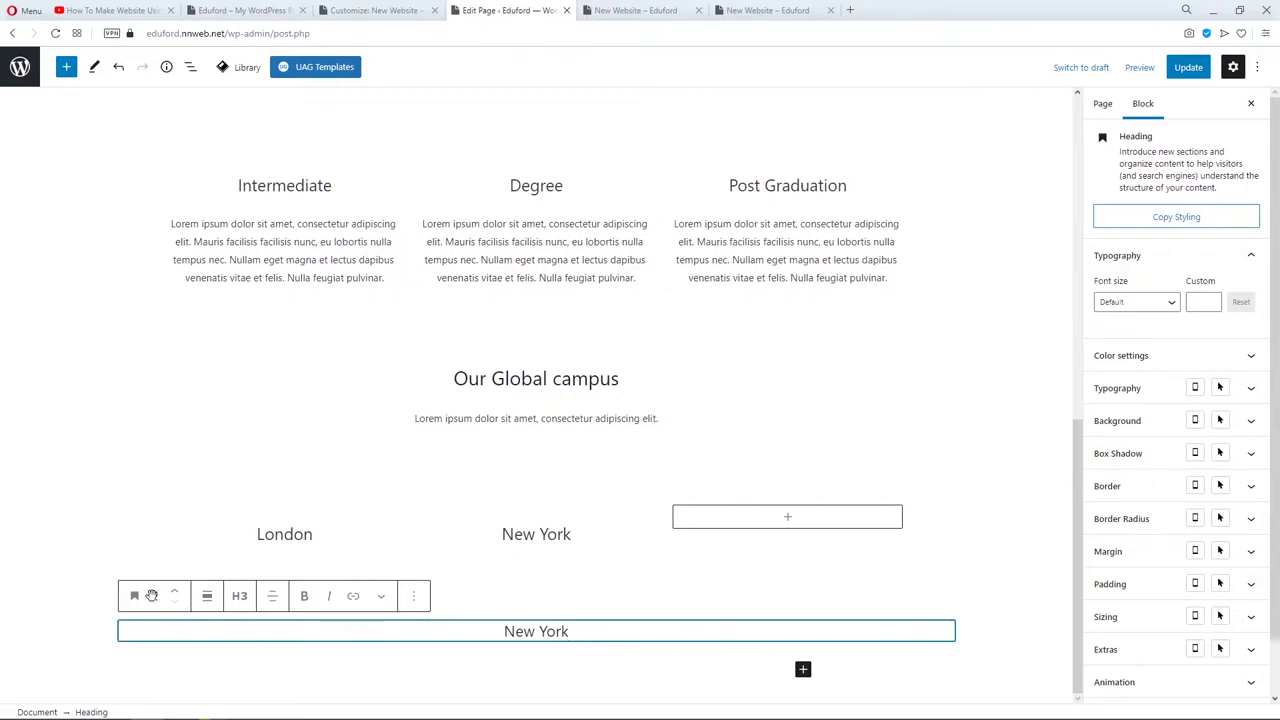
{"action": "left_click_drag", "start_coordinate": [154, 595], "coordinate": [784, 580]}
Change the text of the third campus column's heading to Washington.
{"action": "triple_click", "coordinate": [780, 600]}
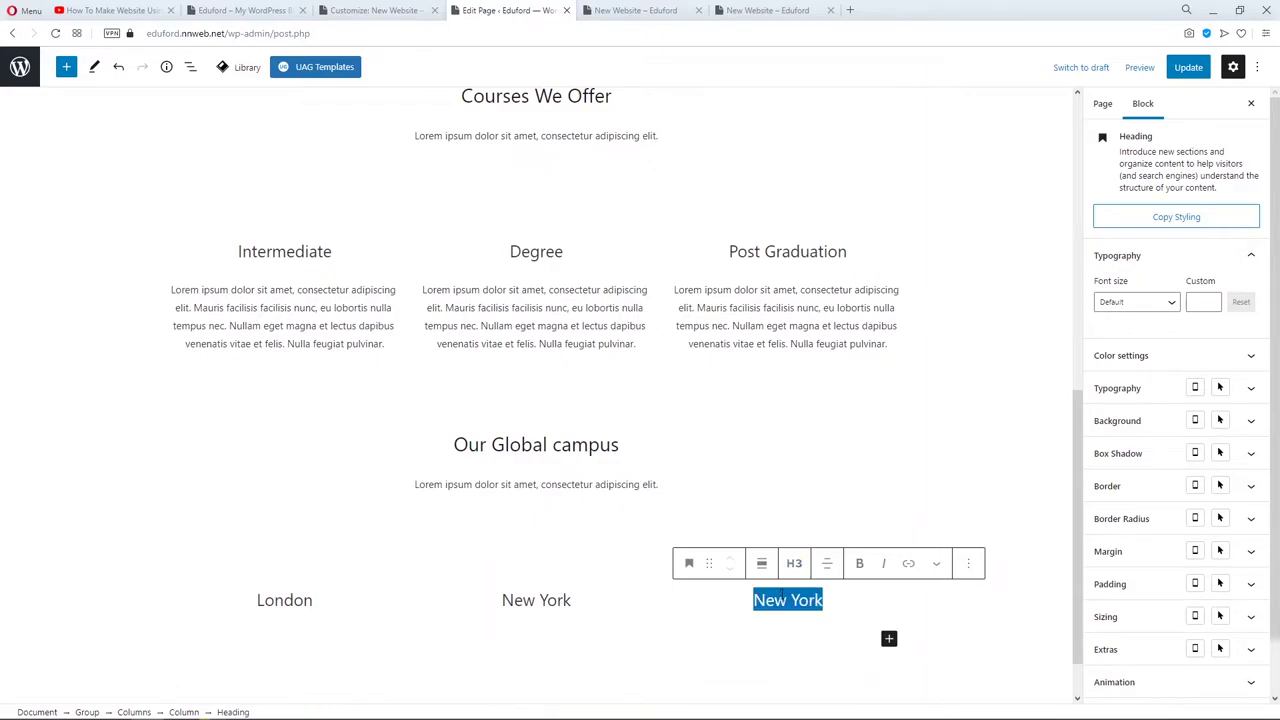
{"action": "type", "text": "Wa"}
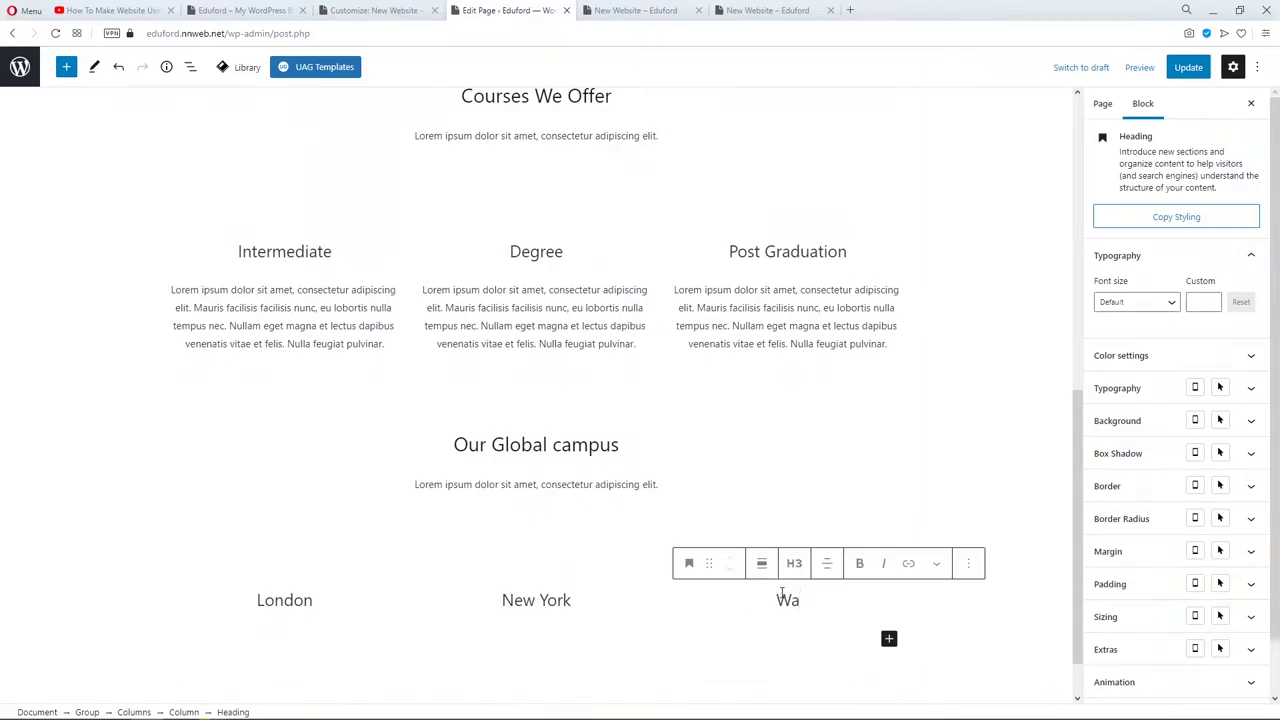
{"action": "type", "text": "shin"}
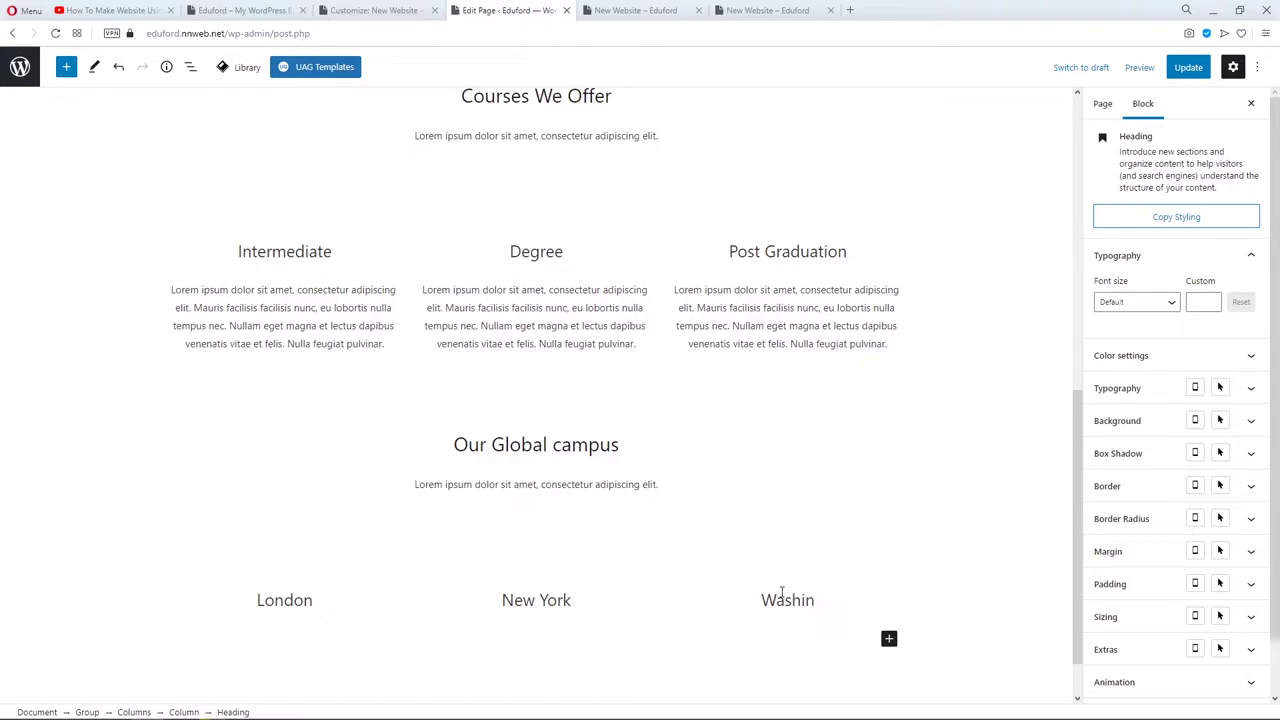
{"action": "type", "text": "gton"}
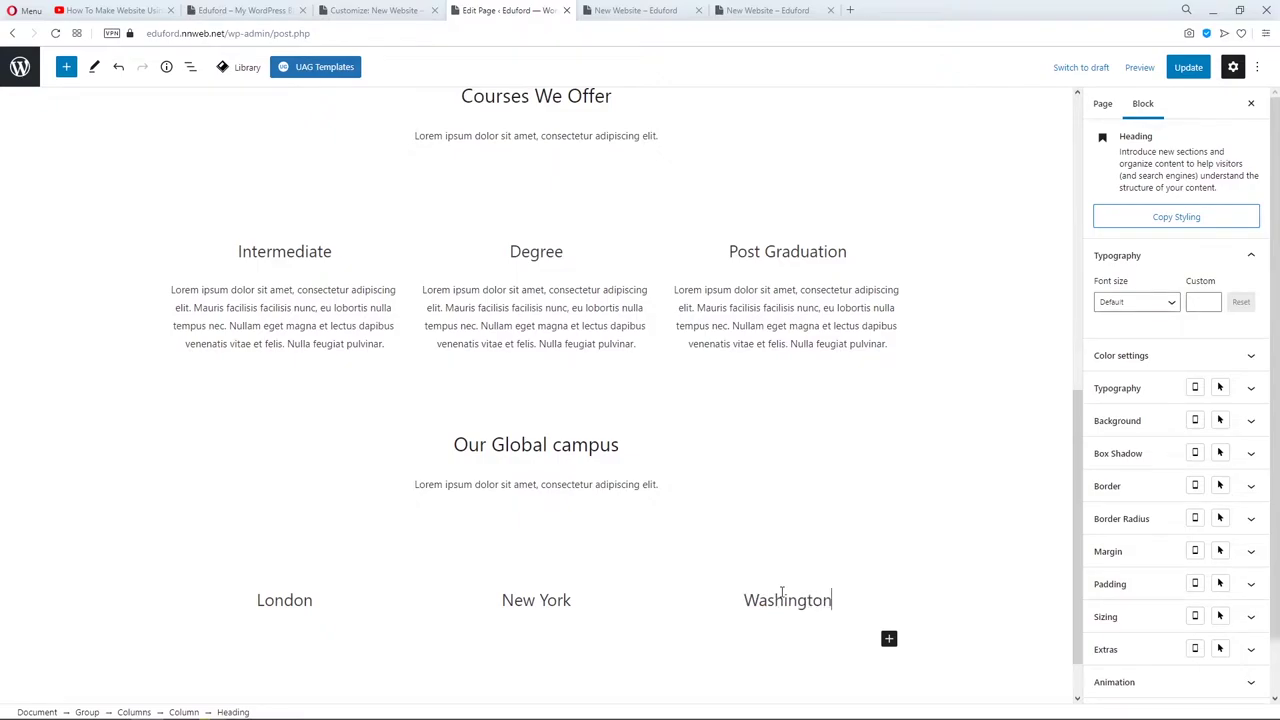
Insert an Image block below the London heading and fill it with In-london.png from the media library.
{"action": "scroll", "coordinate": [621, 533], "scroll_direction": "down", "scroll_amount": 1}
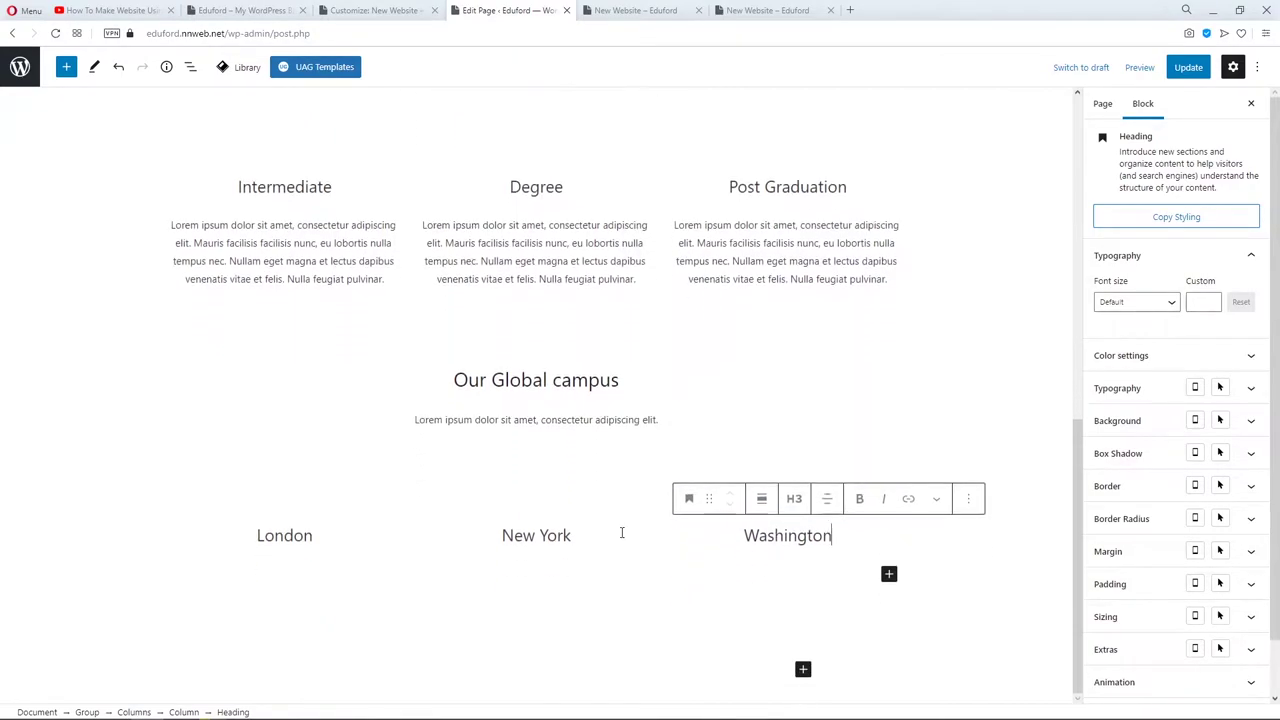
{"action": "left_click", "coordinate": [626, 543]}
{"action": "left_click", "coordinate": [309, 609]}
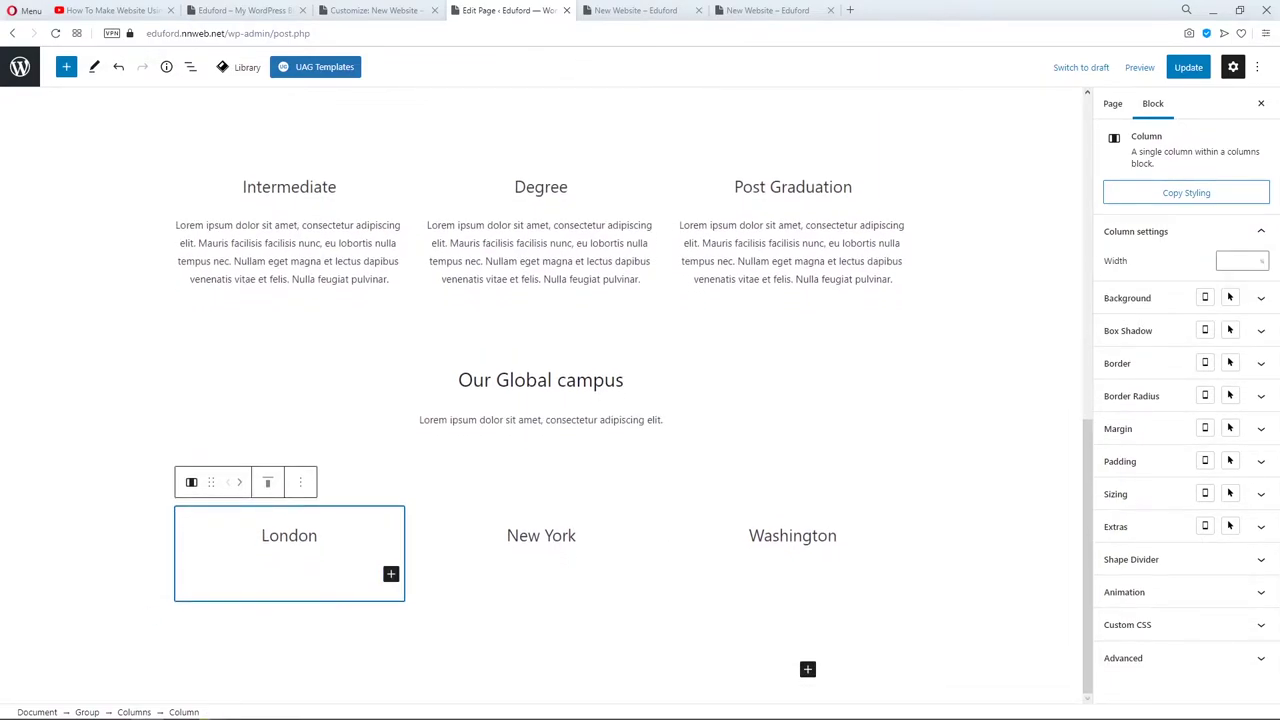
{"action": "left_click", "coordinate": [391, 575]}
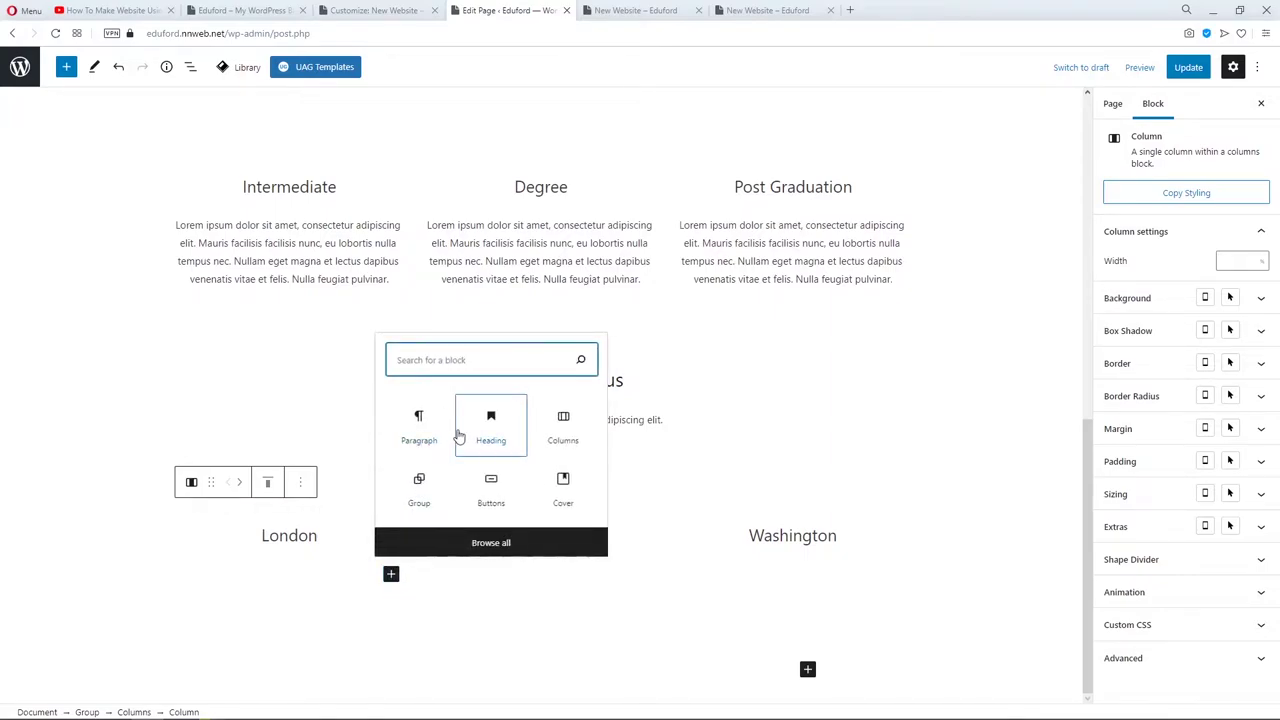
{"action": "type", "text": "ima"}
{"action": "left_click", "coordinate": [418, 414]}
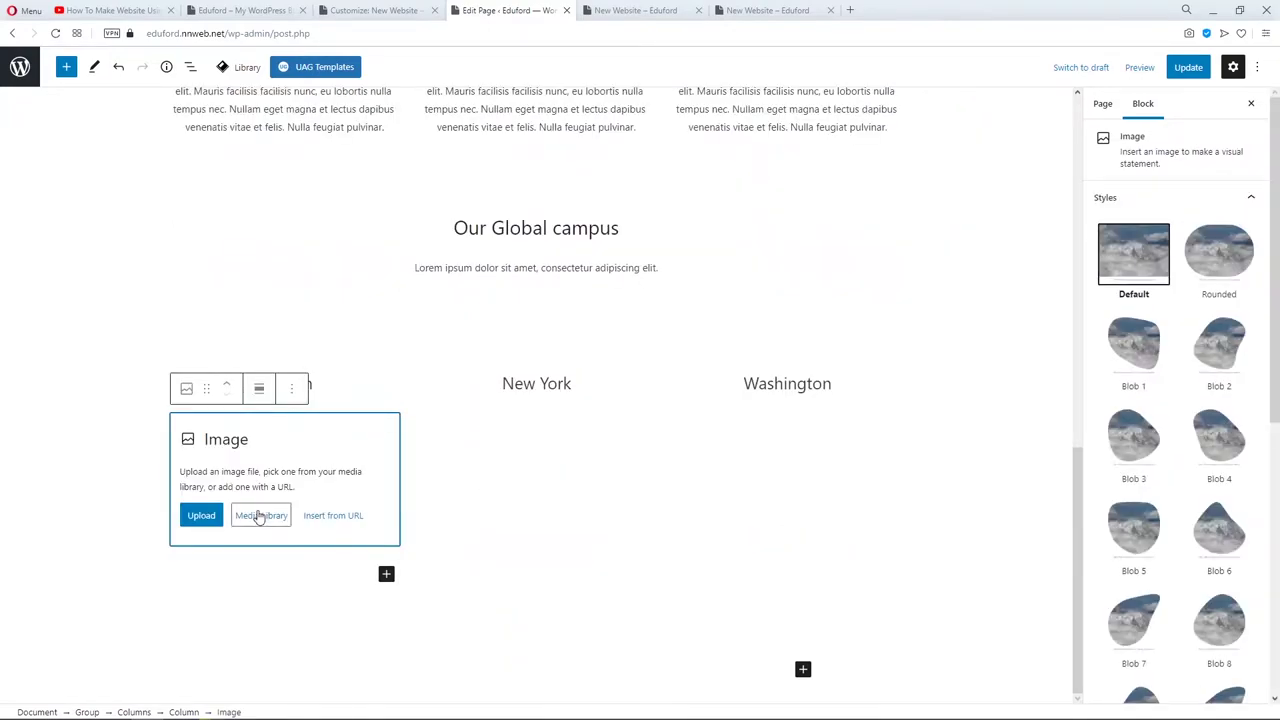
{"action": "left_click", "coordinate": [257, 516]}
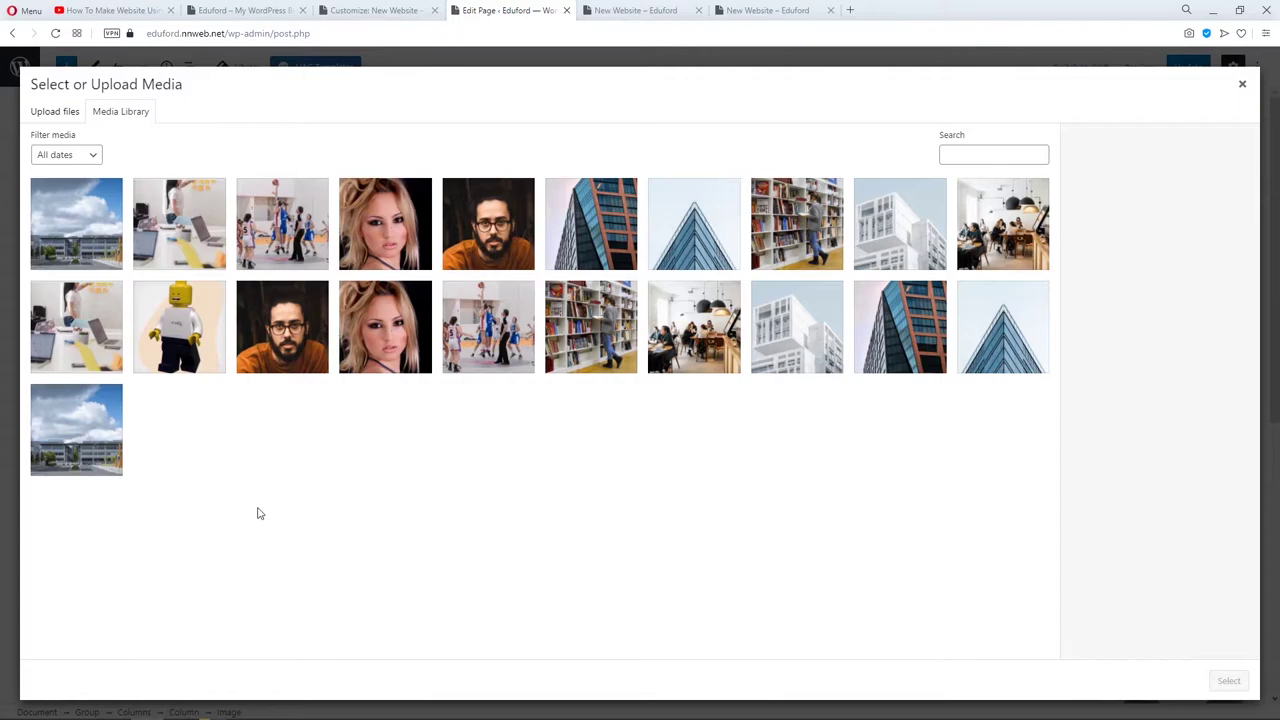
{"action": "left_click", "coordinate": [1008, 332]}
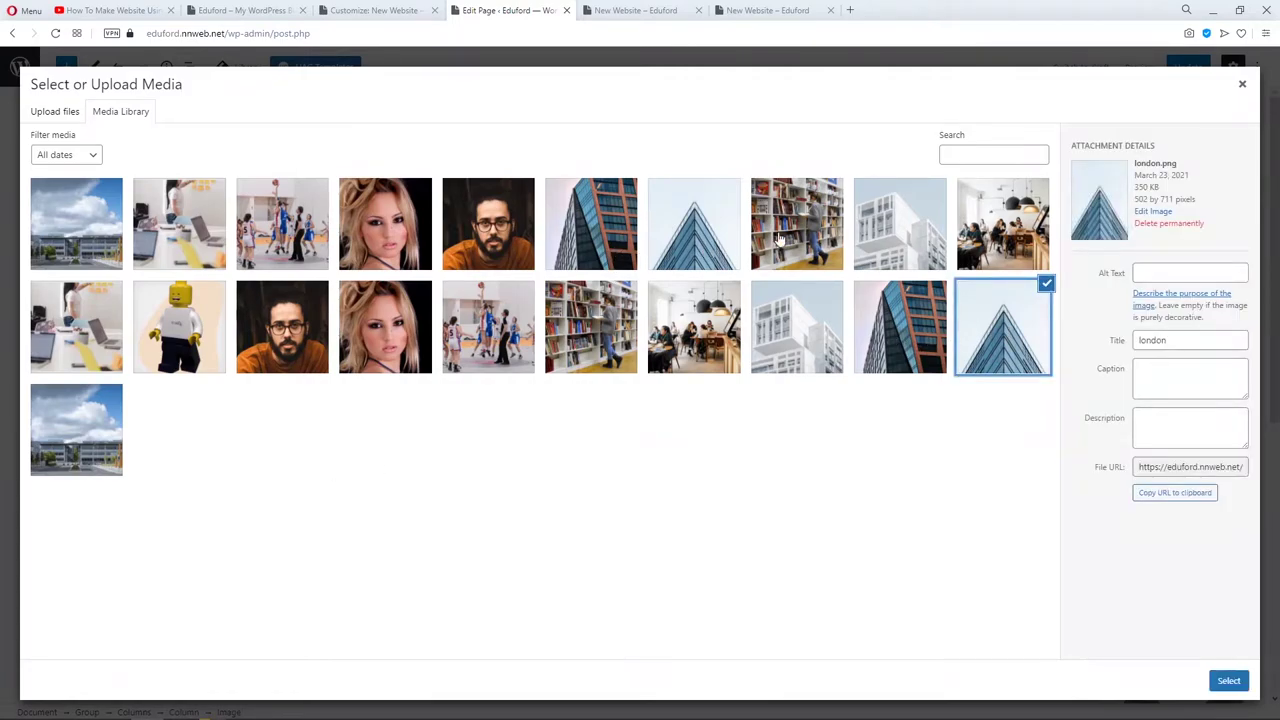
{"action": "left_click", "coordinate": [698, 233]}
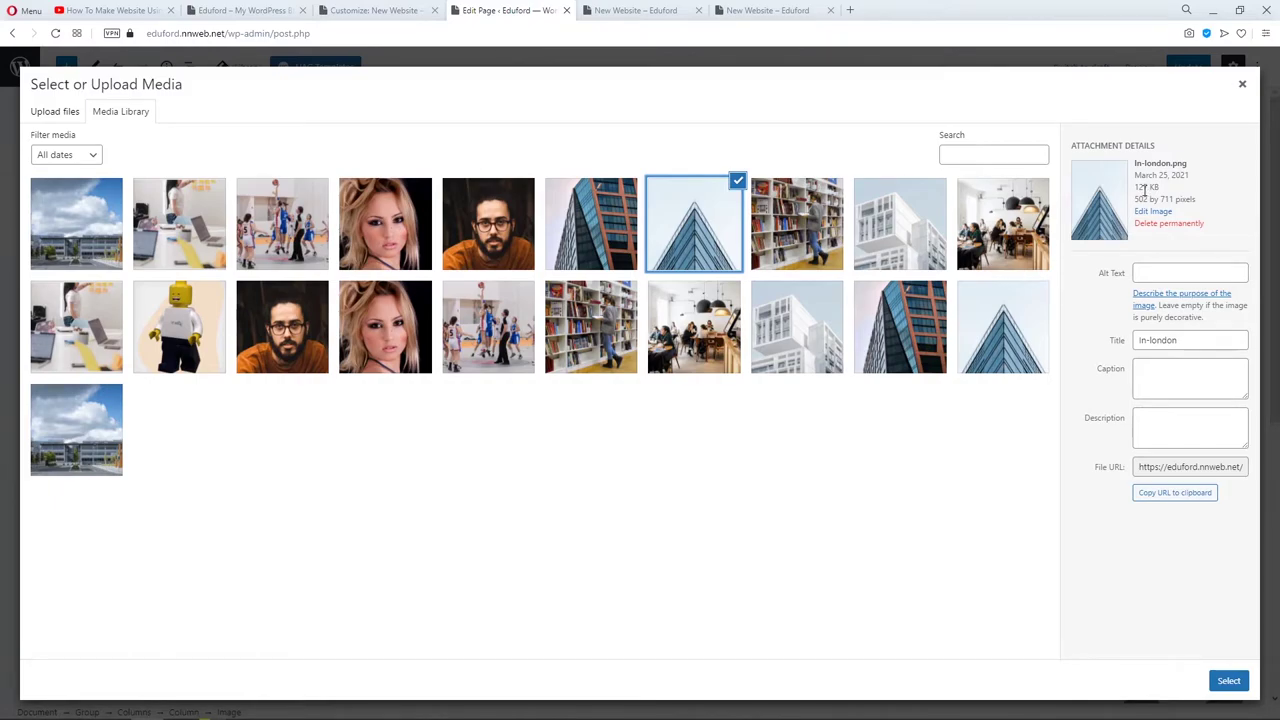
{"action": "left_click", "coordinate": [1228, 681]}
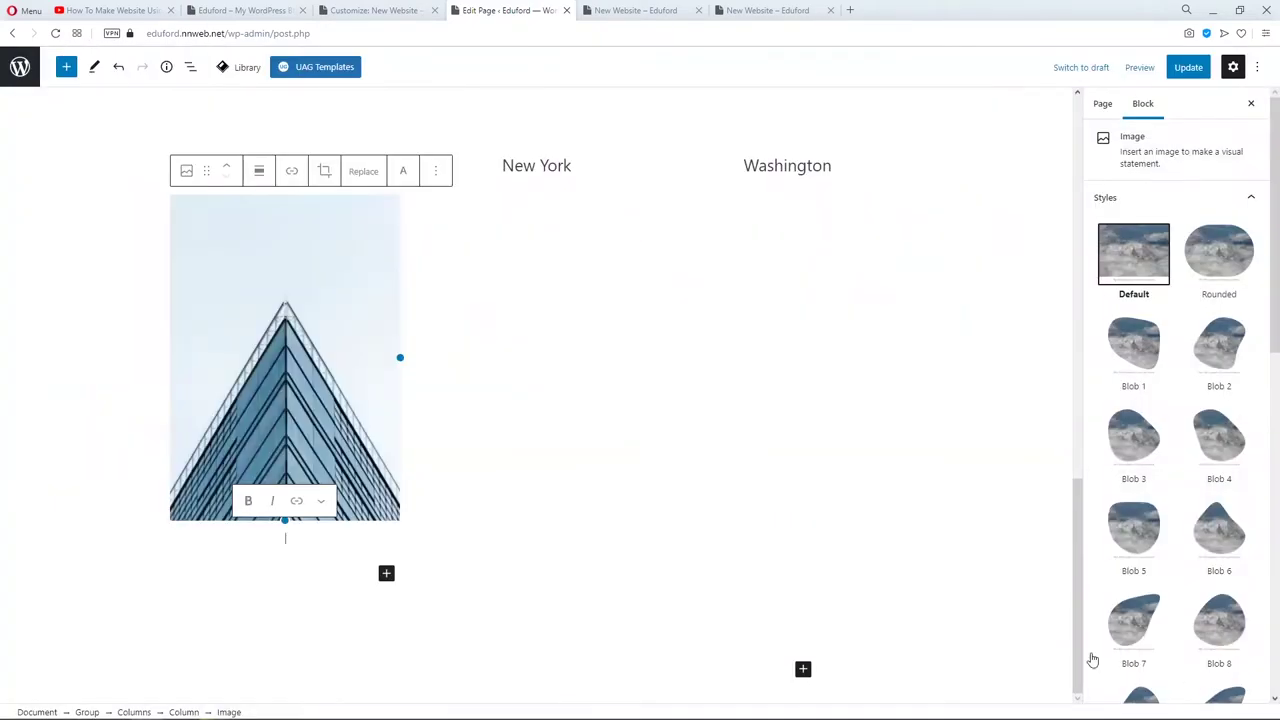
Insert an Image block below the New York heading and fill it with the orange-framed glass building picture from the media library.
{"action": "scroll", "coordinate": [494, 443], "scroll_direction": "up", "scroll_amount": 3}
{"action": "left_click", "coordinate": [463, 297]}
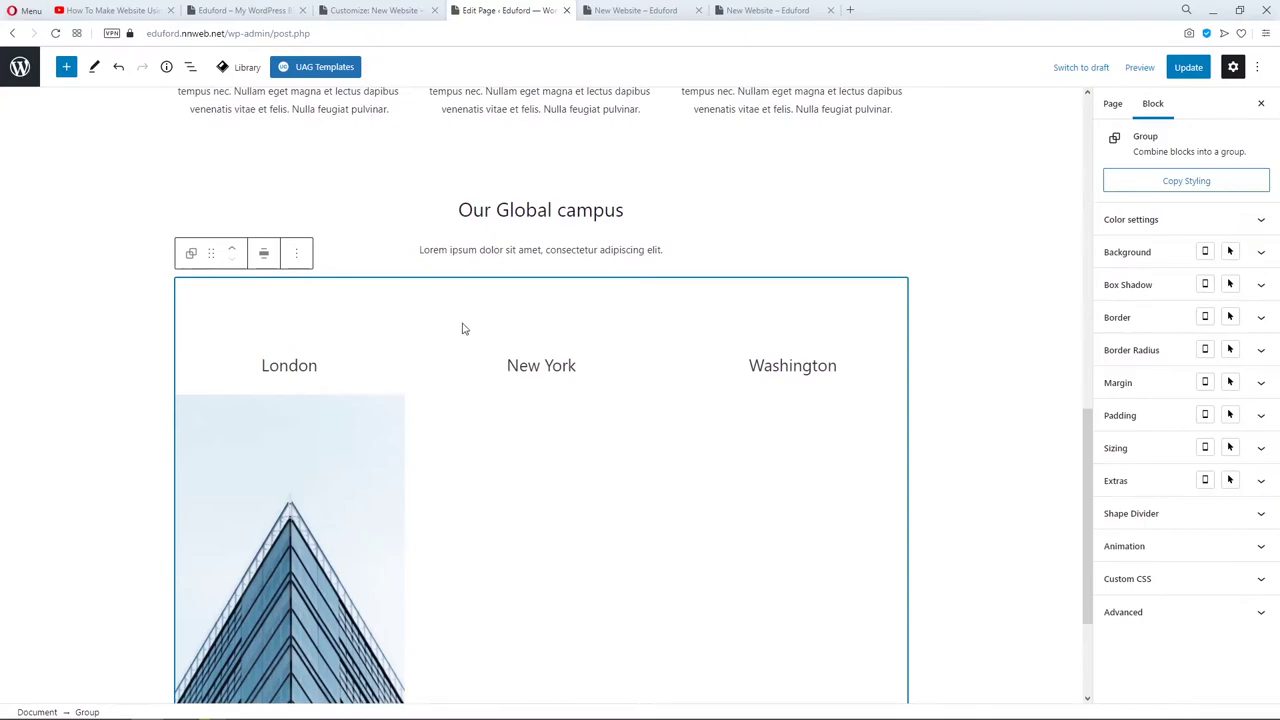
{"action": "scroll", "coordinate": [486, 423], "scroll_direction": "down", "scroll_amount": 2}
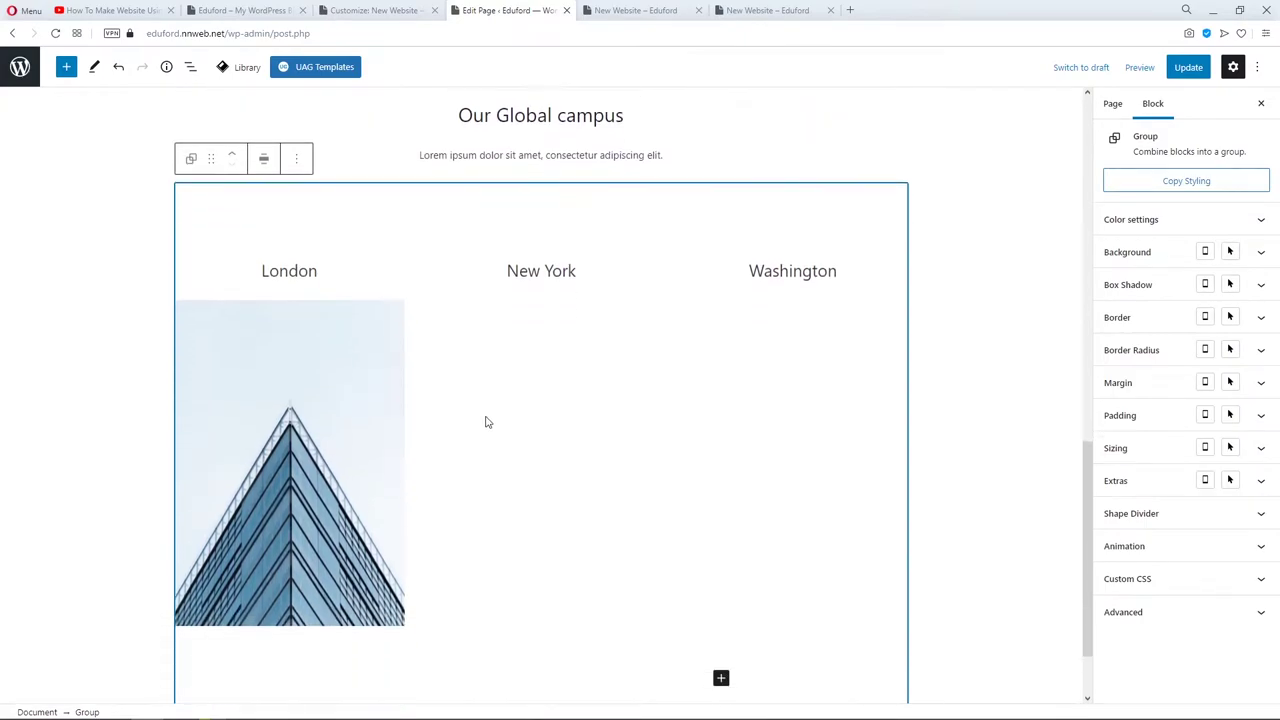
{"action": "left_click", "coordinate": [346, 386]}
{"action": "left_click", "coordinate": [554, 280]}
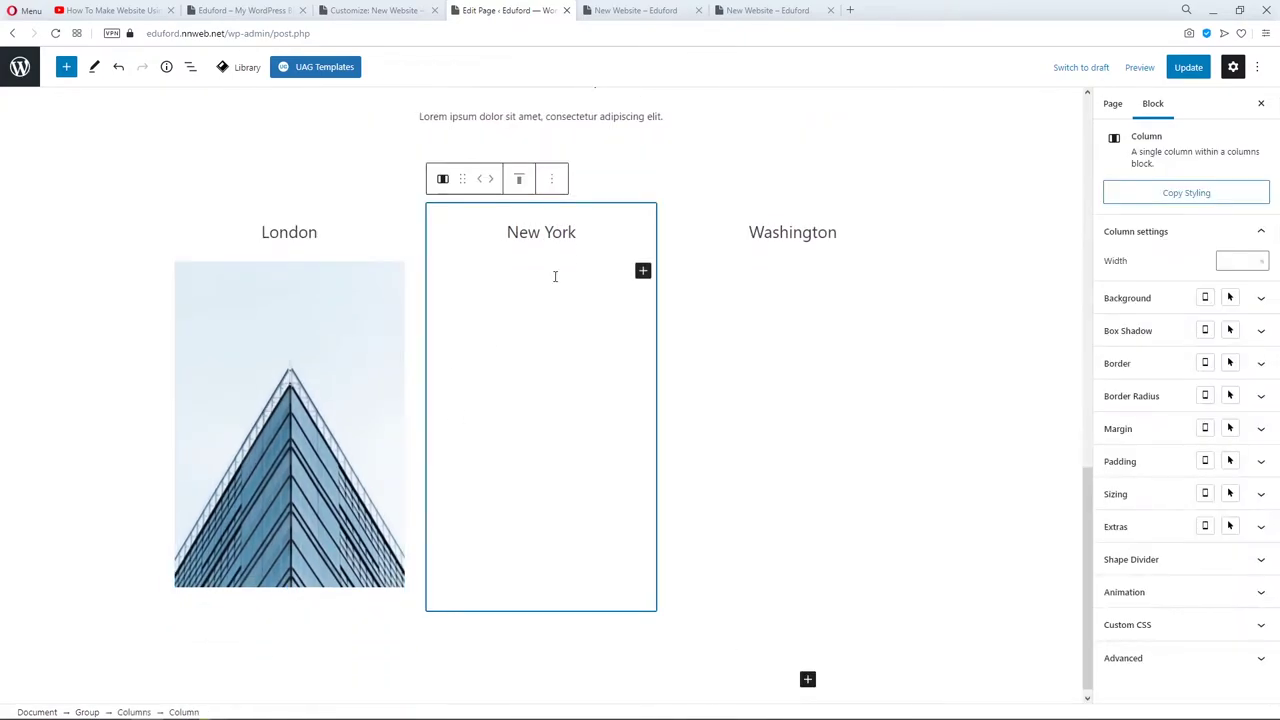
{"action": "left_click", "coordinate": [643, 271]}
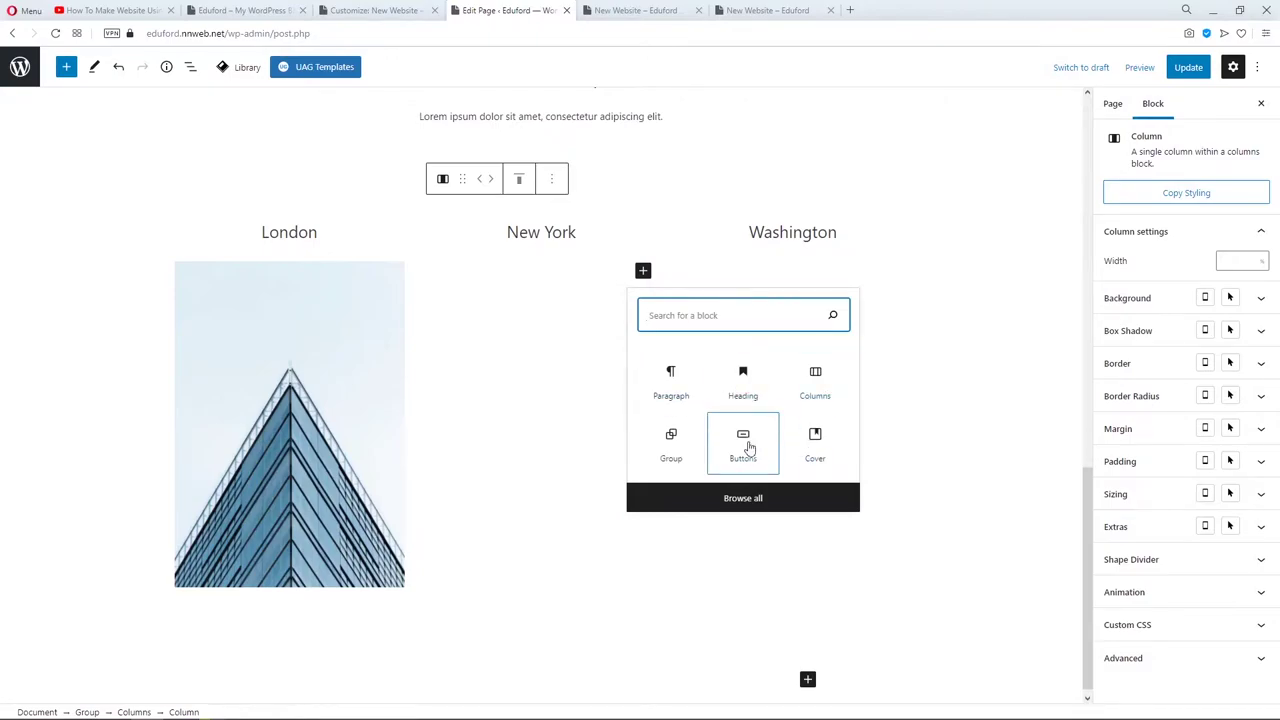
{"action": "type", "text": "ima"}
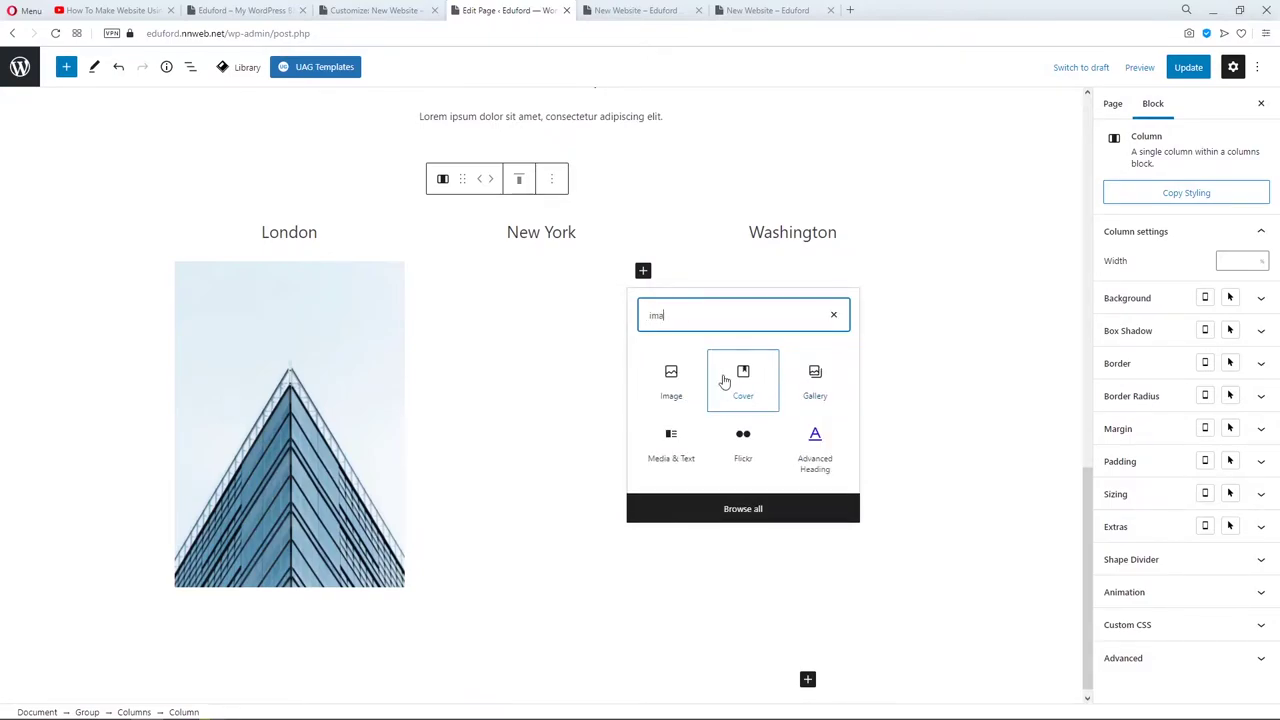
{"action": "left_click", "coordinate": [674, 376]}
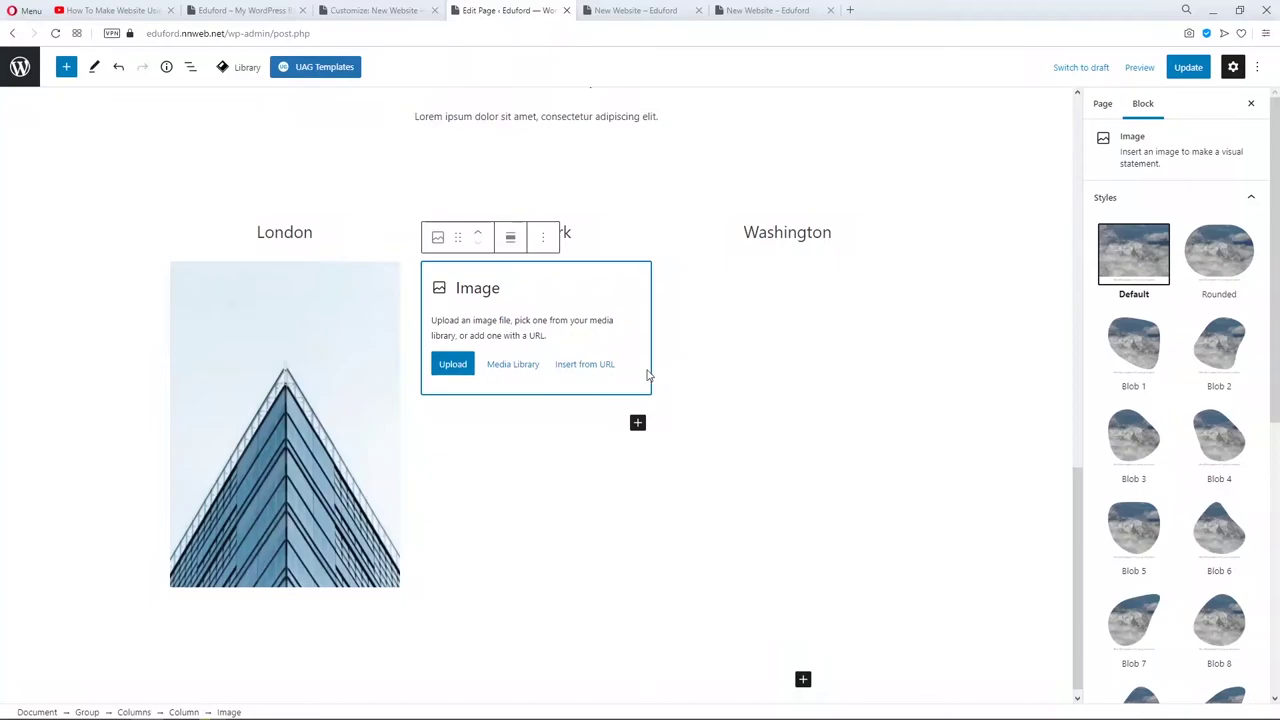
{"action": "left_click", "coordinate": [513, 365]}
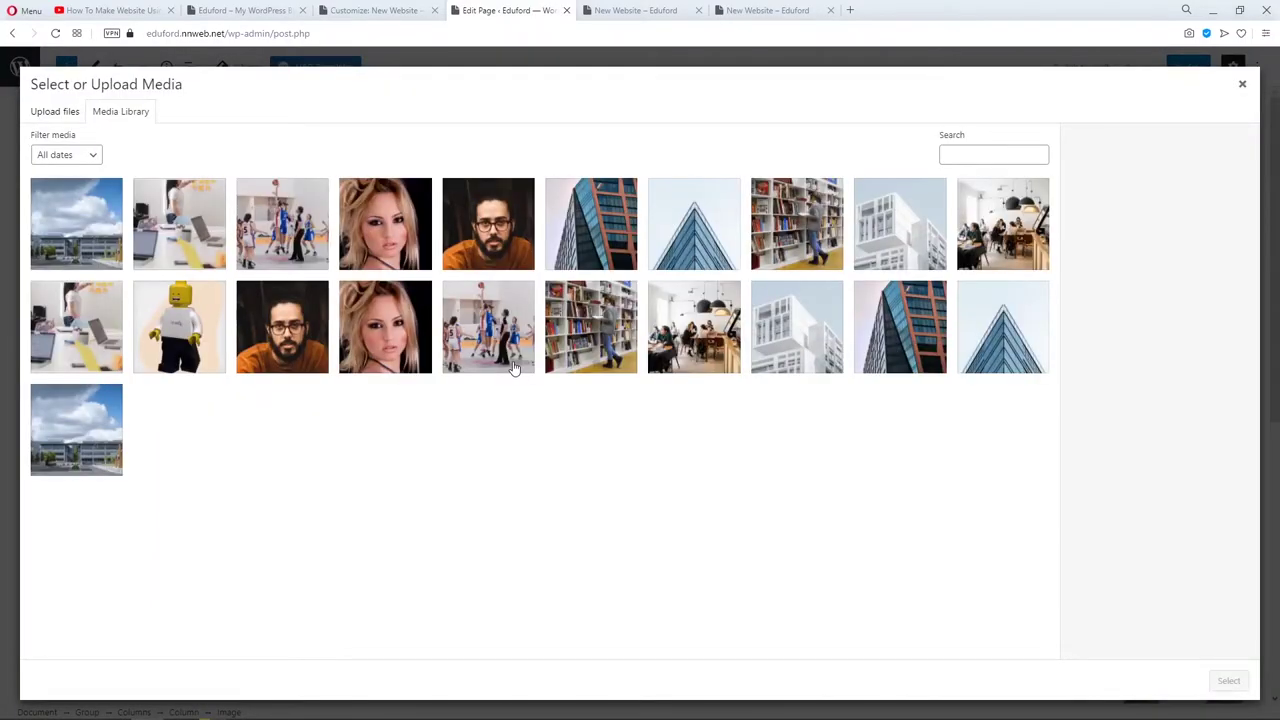
{"action": "left_click", "coordinate": [632, 237]}
{"action": "left_click", "coordinate": [1226, 680]}
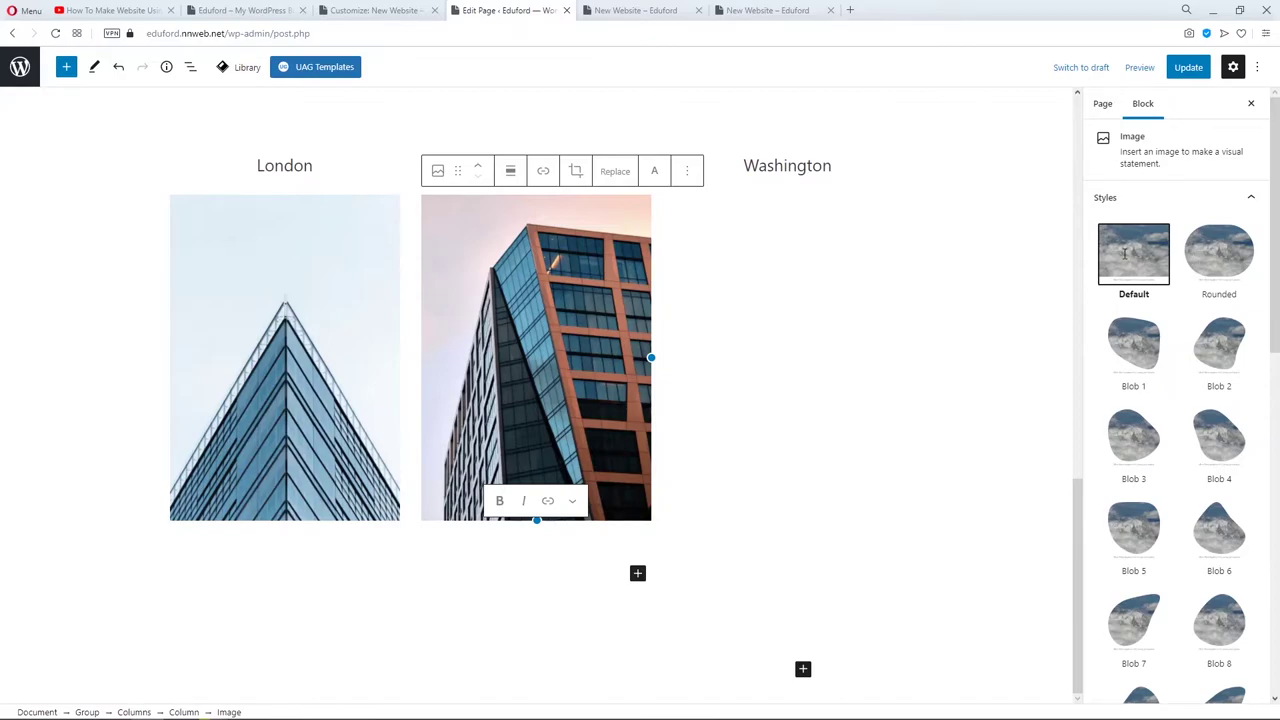
Try several Blob image styles on the New York image and restore the Default style.
{"action": "left_click", "coordinate": [1146, 346]}
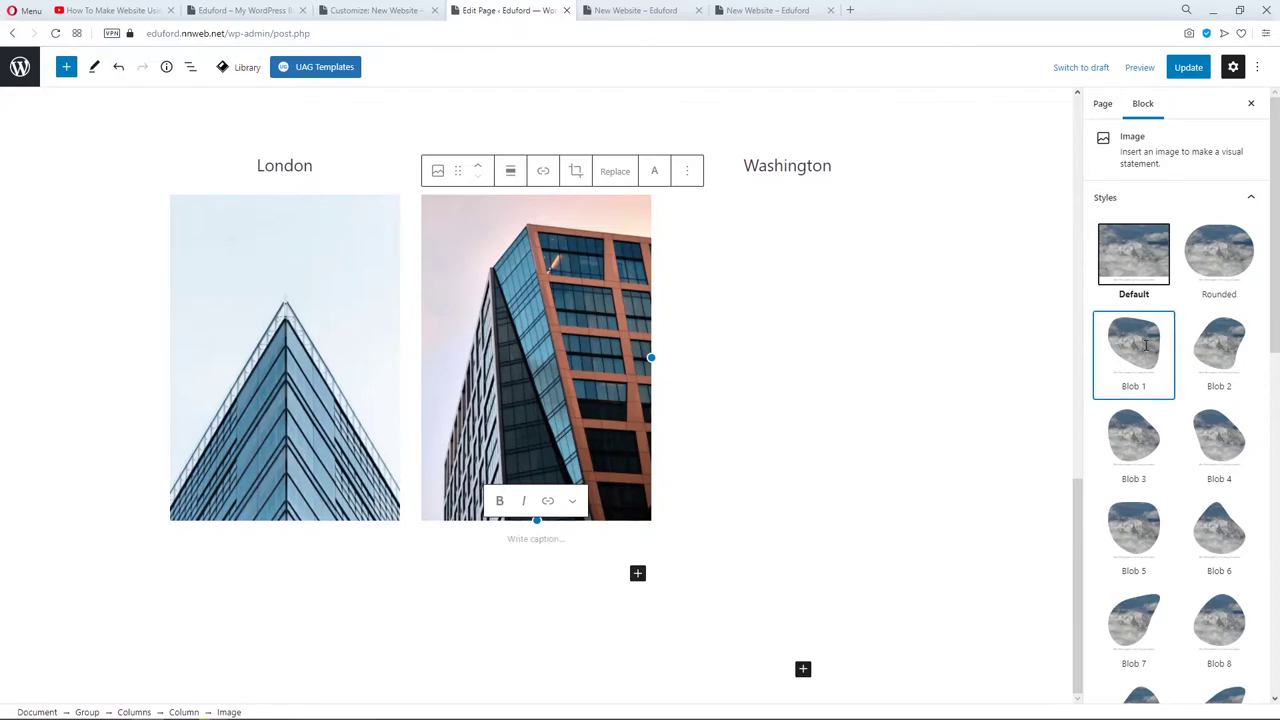
{"action": "left_click", "coordinate": [1224, 350]}
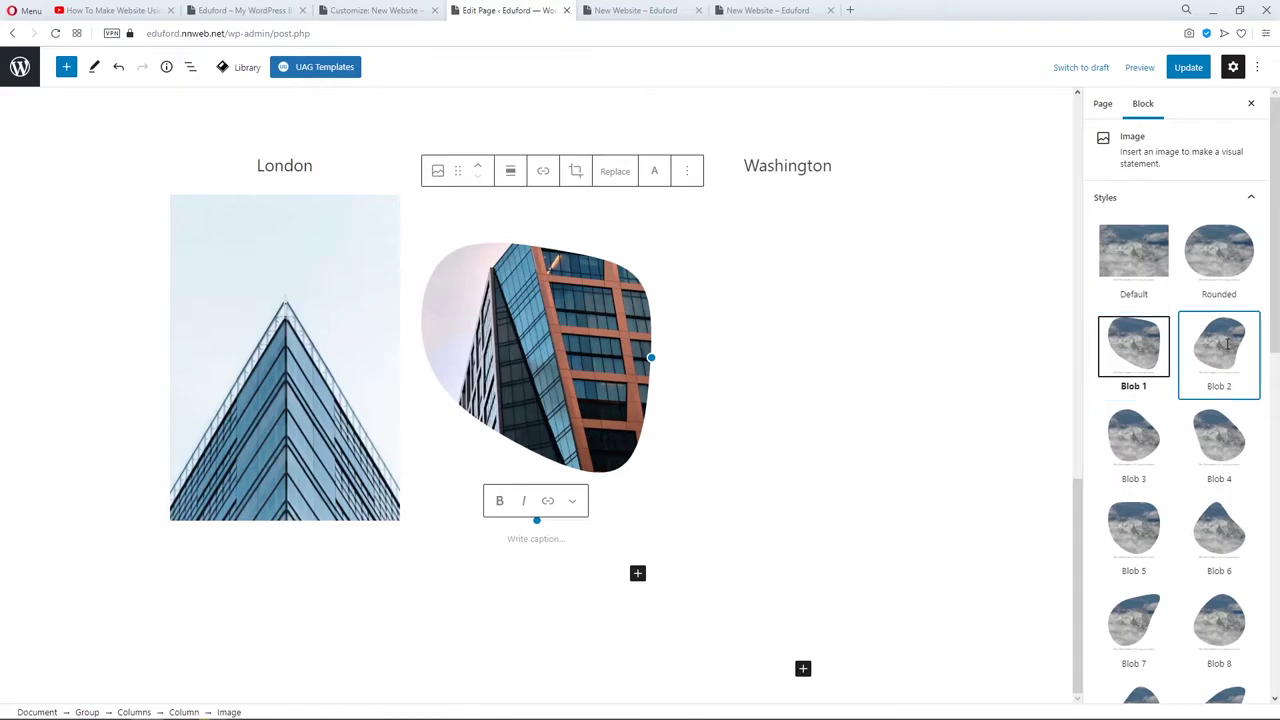
{"action": "left_click", "coordinate": [1219, 446]}
{"action": "left_click", "coordinate": [1142, 524]}
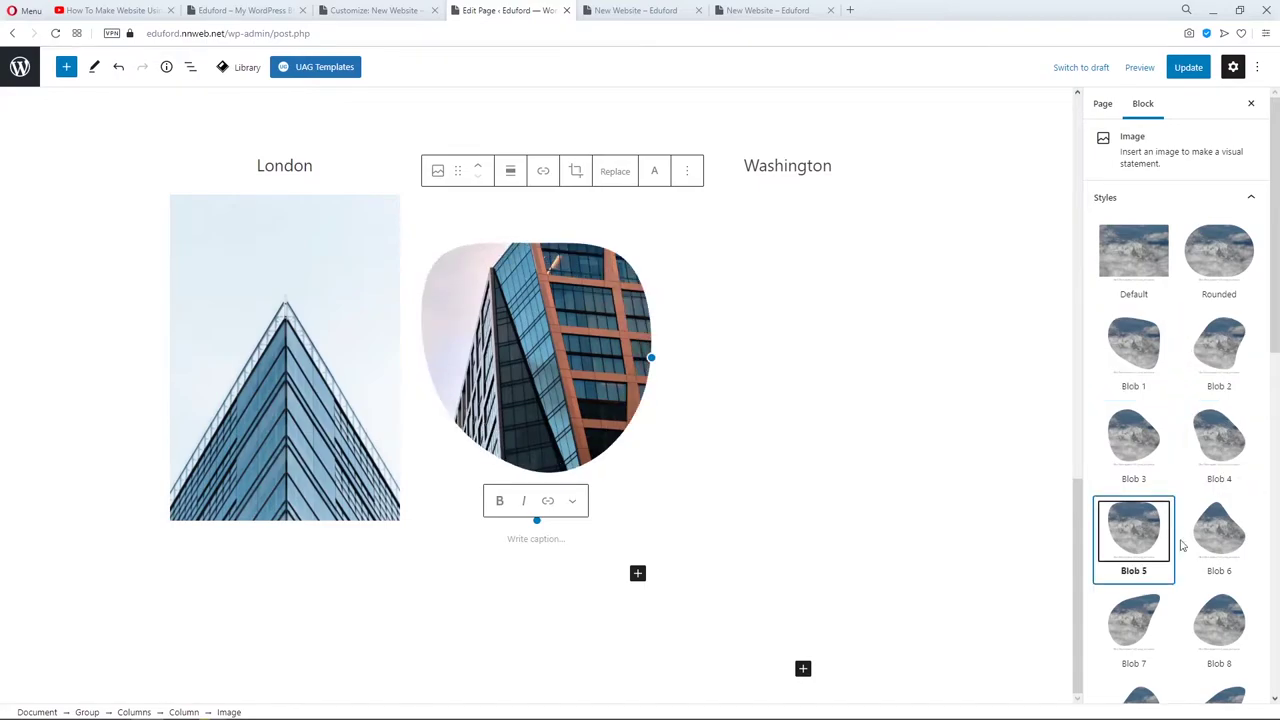
{"action": "left_click", "coordinate": [1208, 612]}
{"action": "scroll", "coordinate": [1200, 608], "scroll_direction": "down", "scroll_amount": 1}
{"action": "left_click", "coordinate": [1135, 580]}
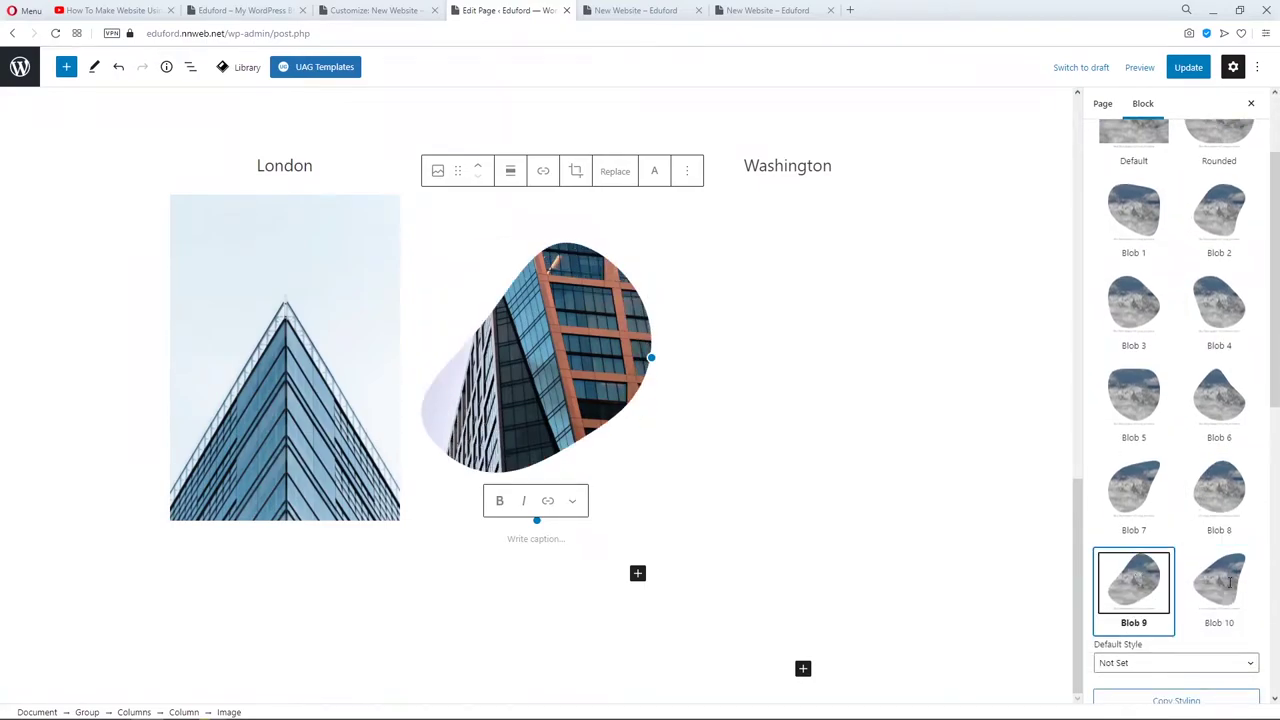
{"action": "left_click", "coordinate": [1229, 582]}
{"action": "scroll", "coordinate": [1230, 582], "scroll_direction": "down", "scroll_amount": 2}
{"action": "scroll", "coordinate": [1229, 585], "scroll_direction": "up", "scroll_amount": 5}
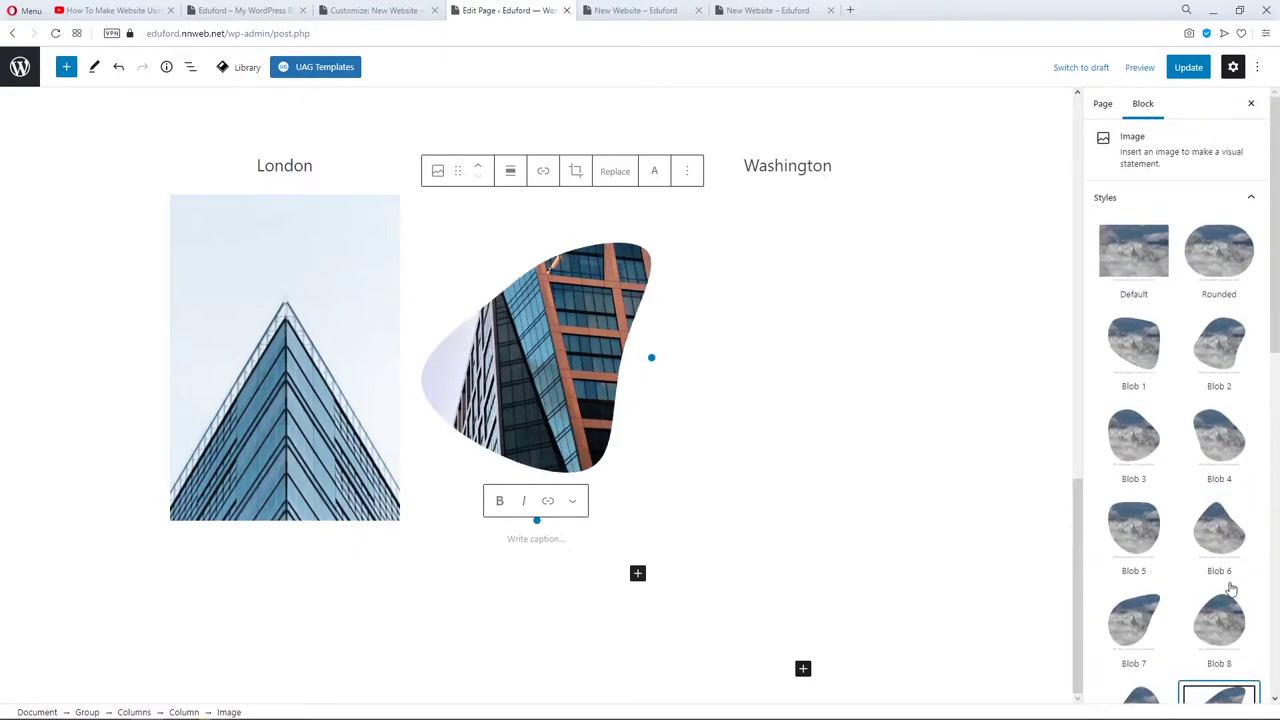
{"action": "left_click", "coordinate": [1155, 250]}
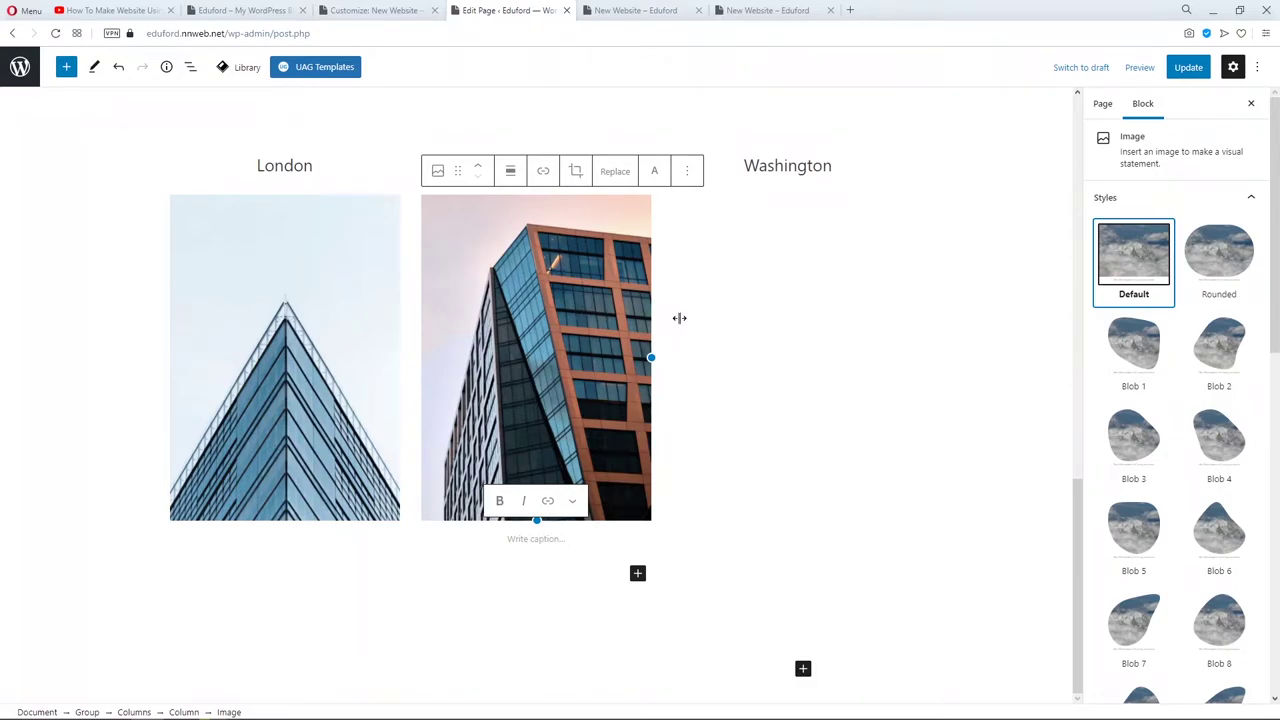
Insert an Image block below the Washington heading and fill it with In-DC.png from the media library.
{"action": "left_click", "coordinate": [759, 335]}
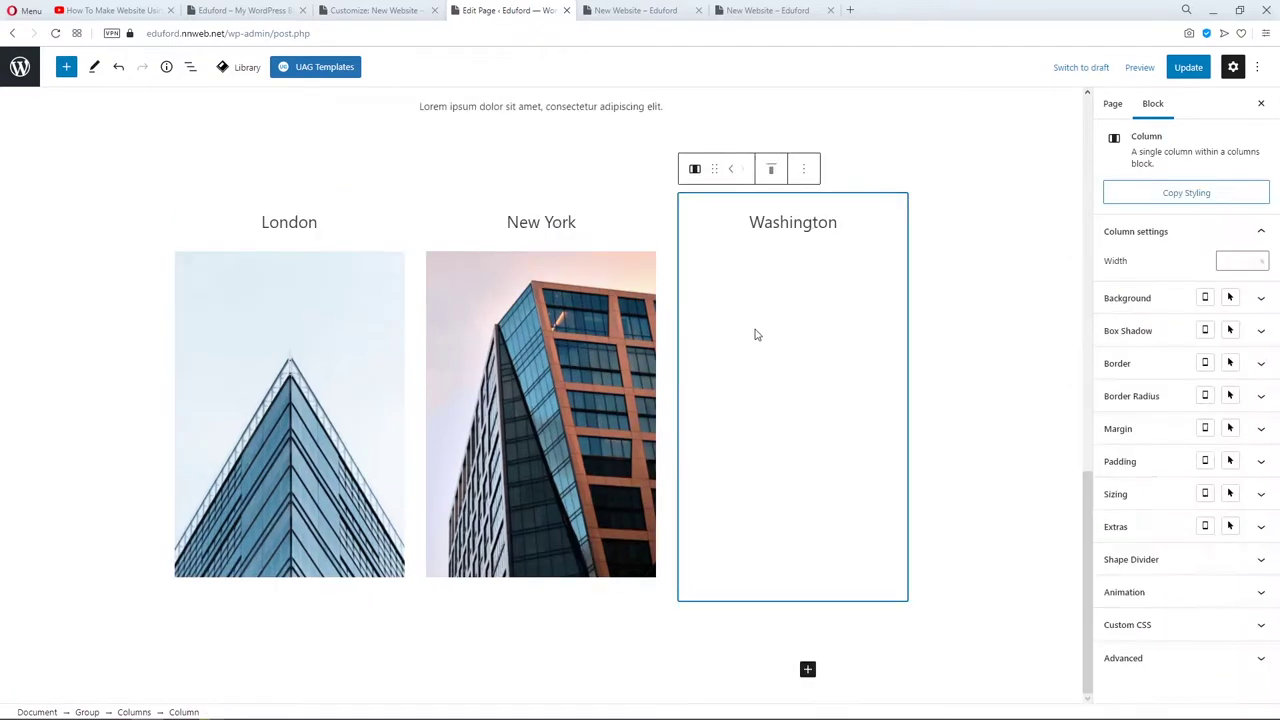
{"action": "left_click", "coordinate": [894, 260]}
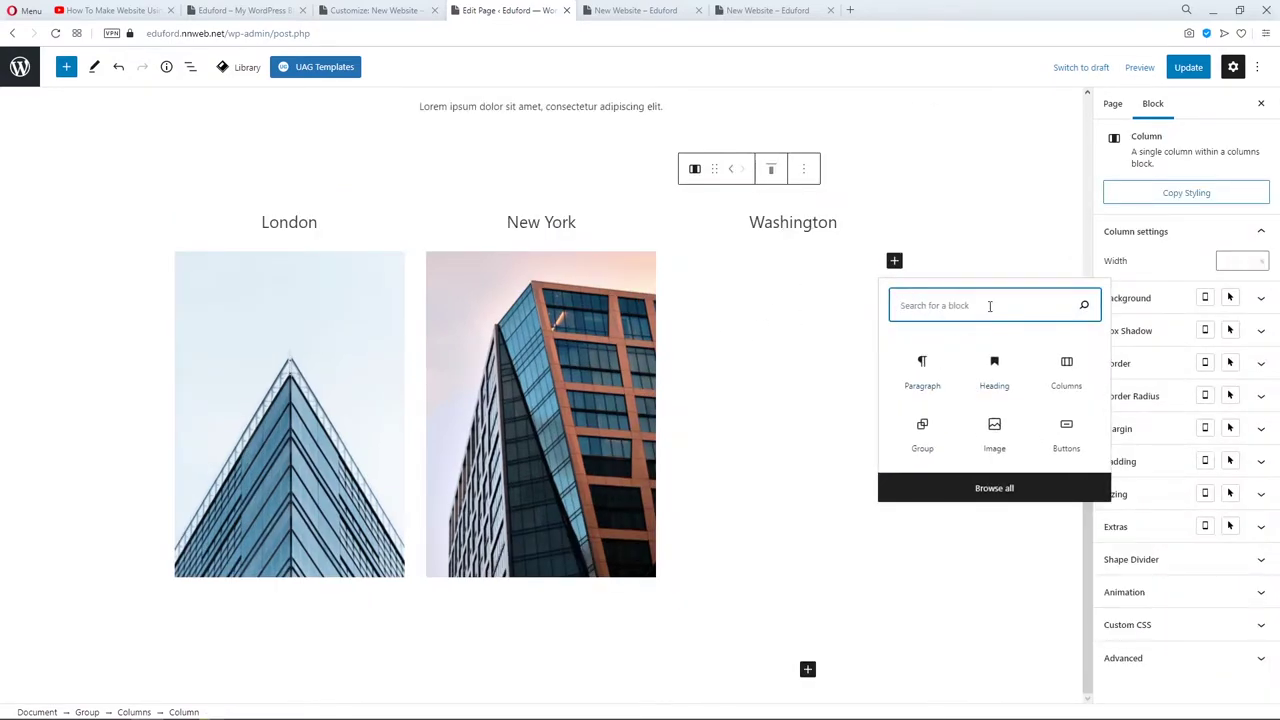
{"action": "left_click", "coordinate": [1008, 425]}
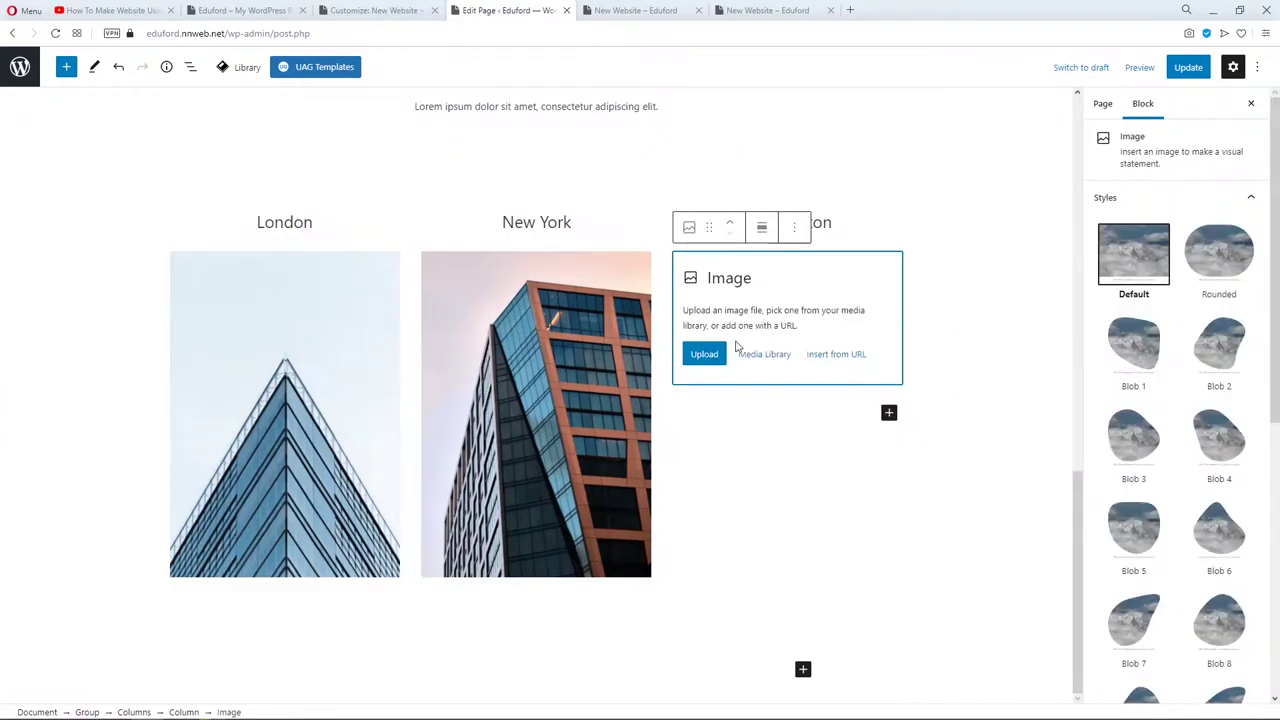
{"action": "left_click", "coordinate": [764, 354]}
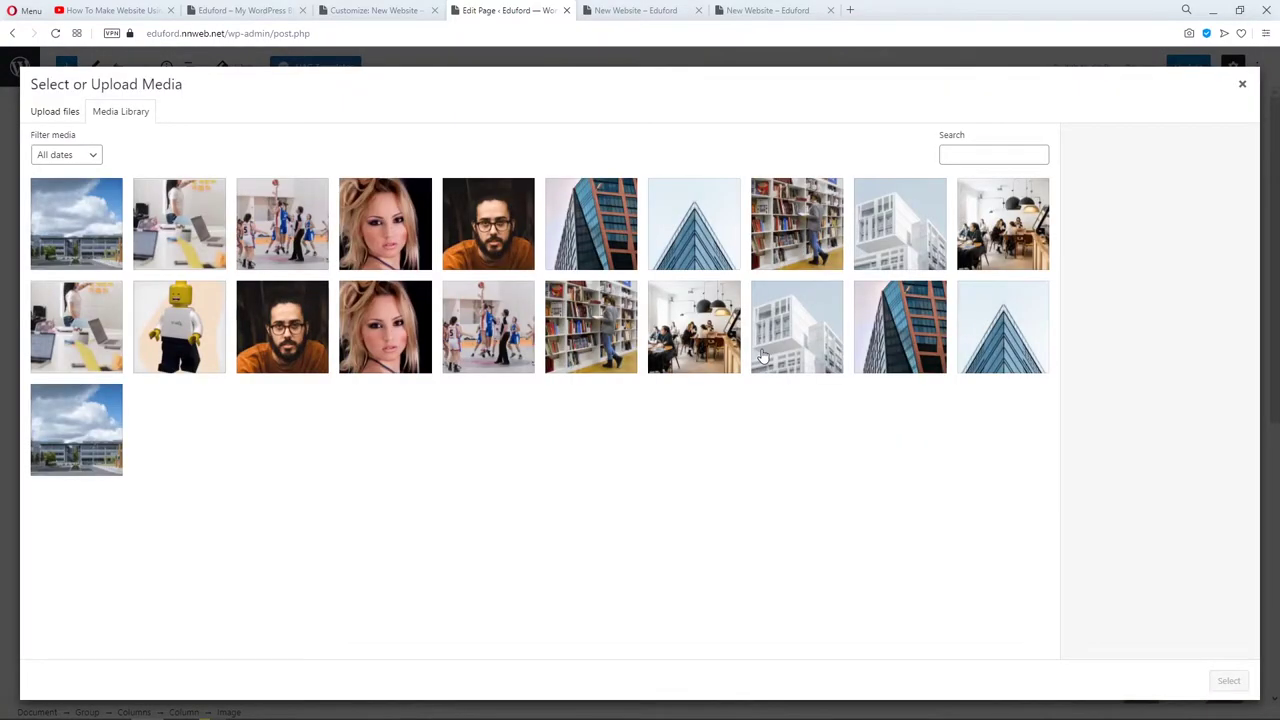
{"action": "left_click", "coordinate": [907, 242]}
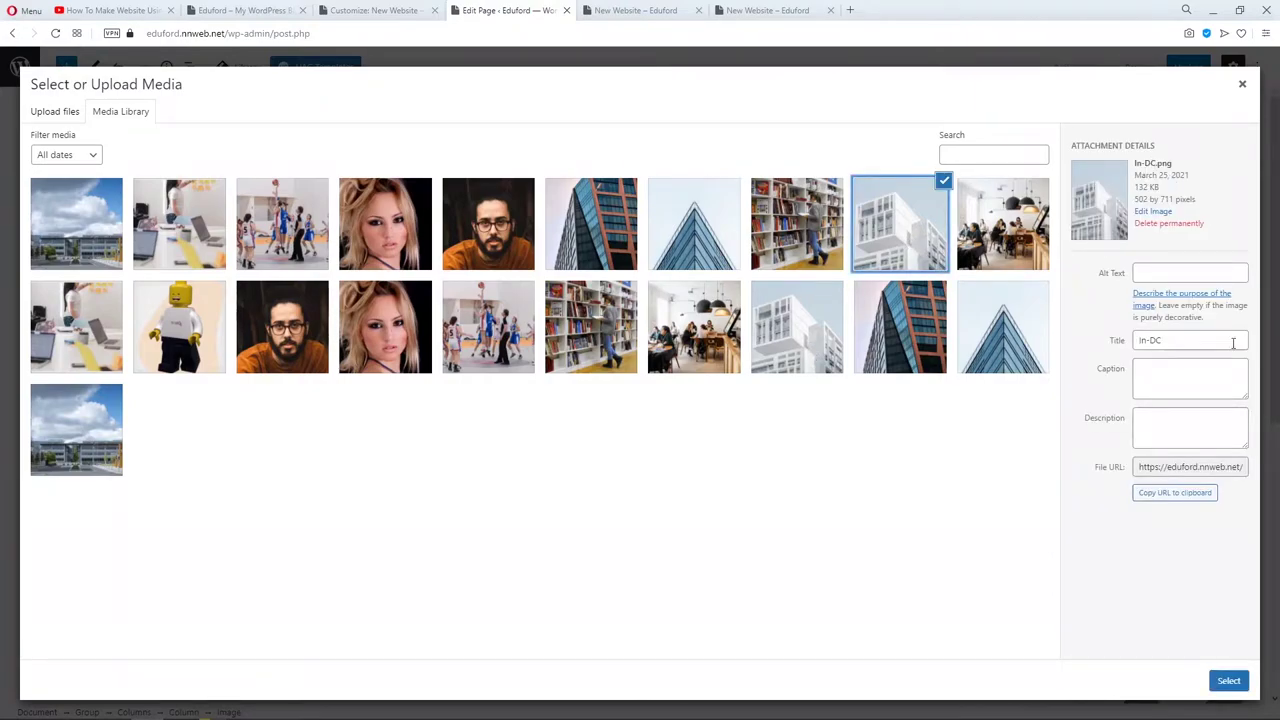
{"action": "left_click", "coordinate": [1229, 680]}
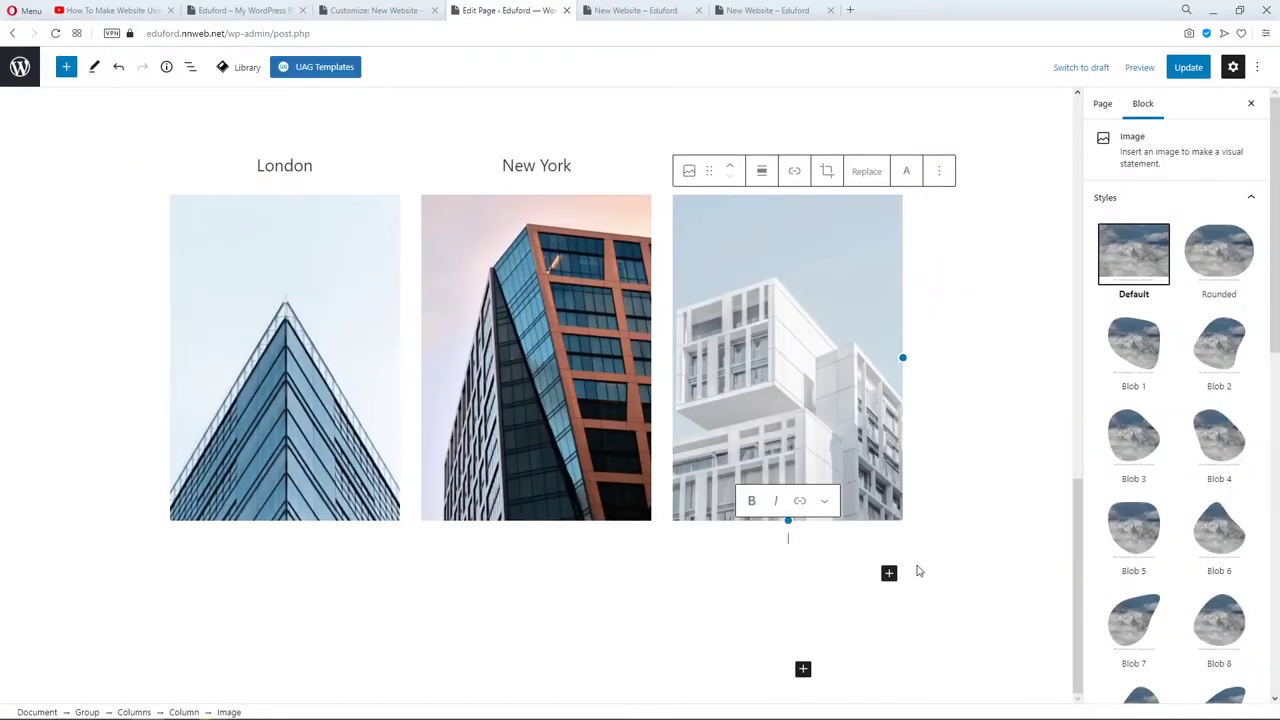
Update the page, reload the published New Website page and check its Our Global campus section.
{"action": "left_click", "coordinate": [1185, 68]}
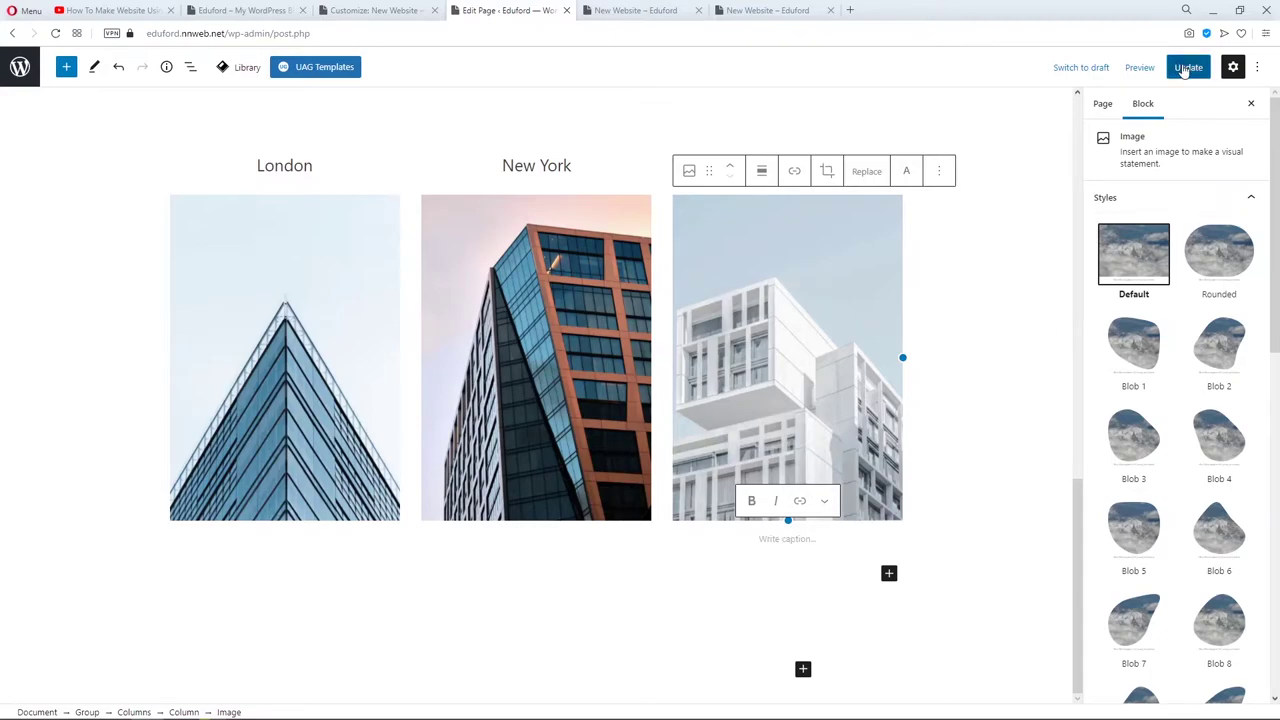
{"action": "left_click", "coordinate": [635, 10]}
{"action": "left_click", "coordinate": [628, 34]}
{"action": "key", "text": "Return"}
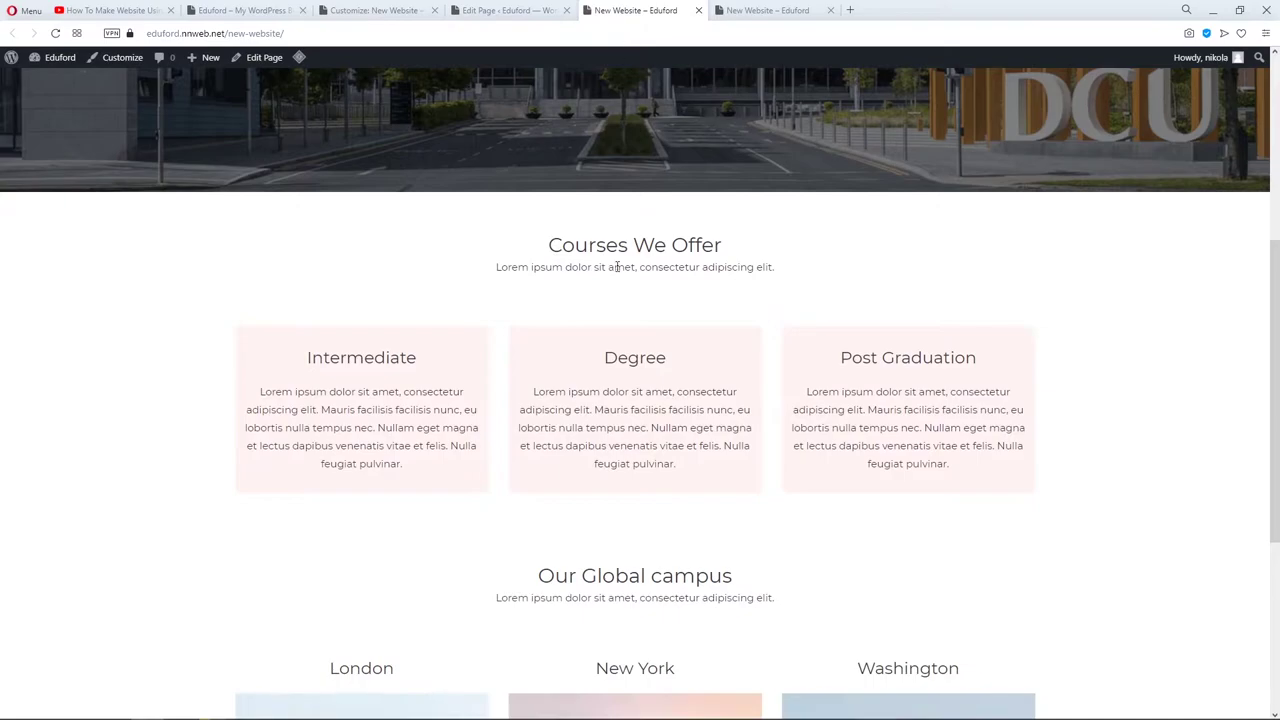
{"action": "scroll", "coordinate": [600, 351], "scroll_direction": "down", "scroll_amount": 3}
{"action": "scroll", "coordinate": [490, 430], "scroll_direction": "down", "scroll_amount": 1}
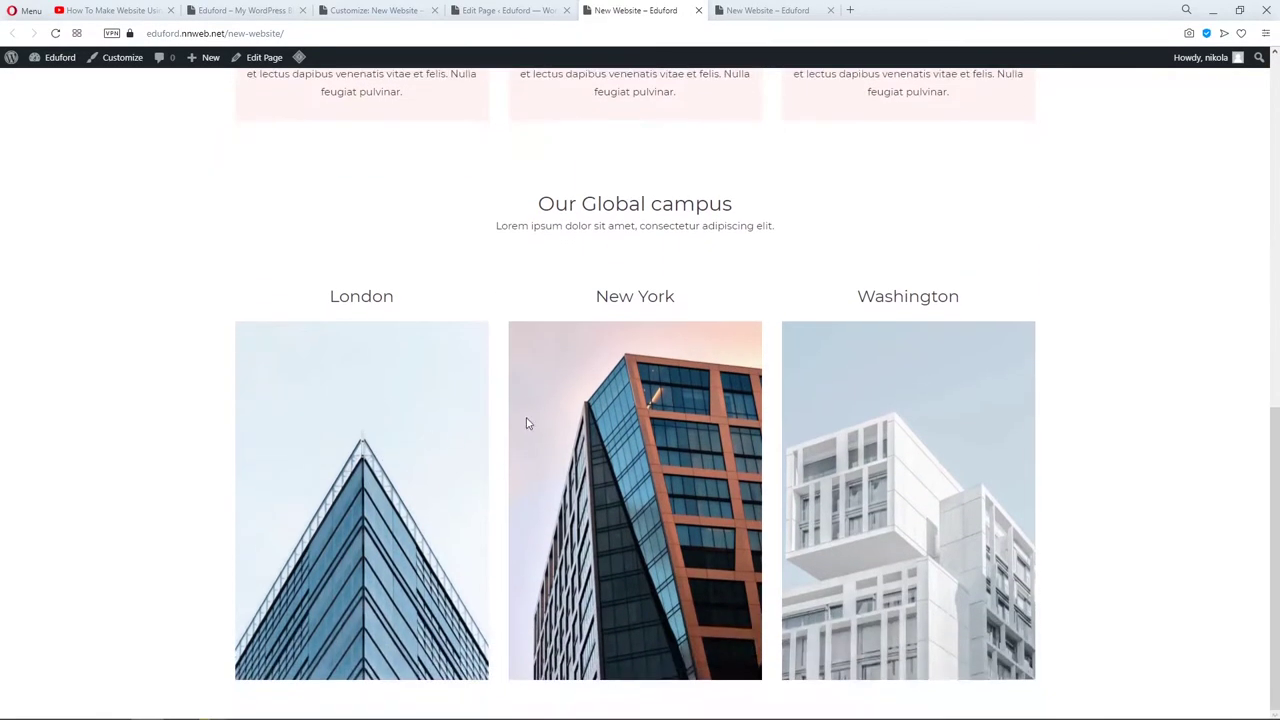
Compare the campus headings and images with the finished Eduford home page and return to the page editor.
{"action": "left_click", "coordinate": [224, 12]}
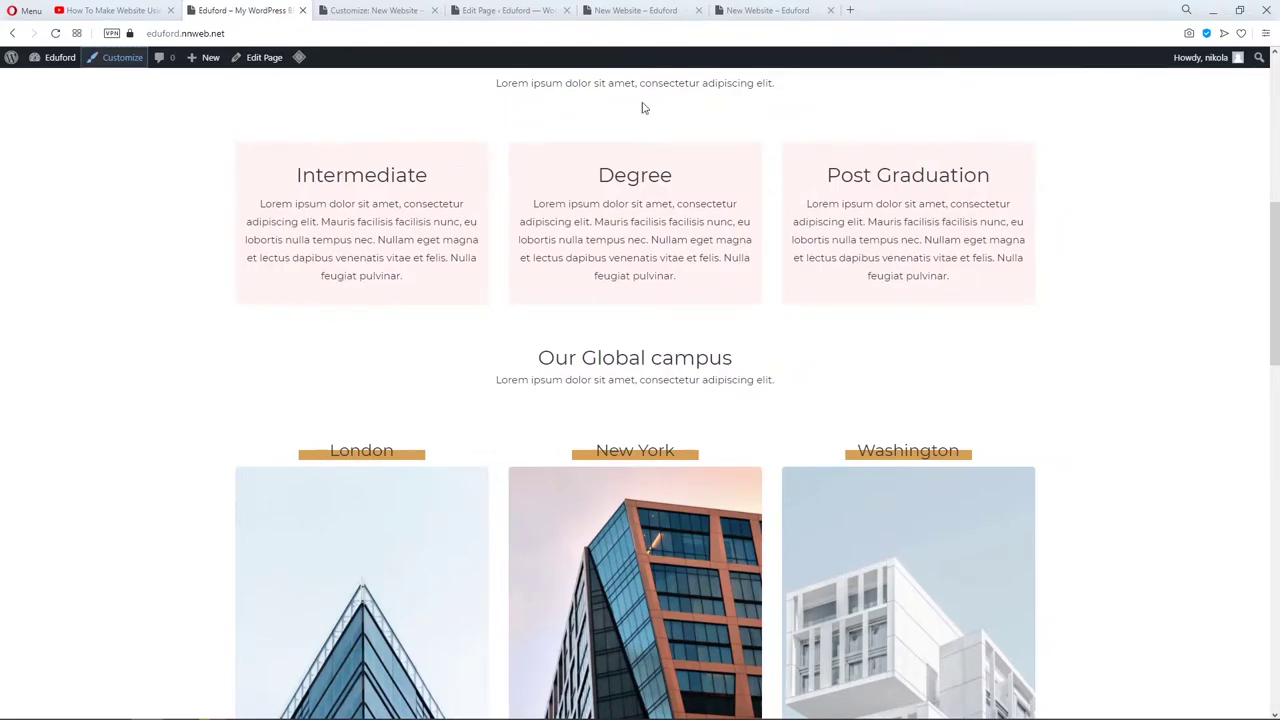
{"action": "left_click", "coordinate": [650, 10]}
{"action": "left_click", "coordinate": [515, 12]}
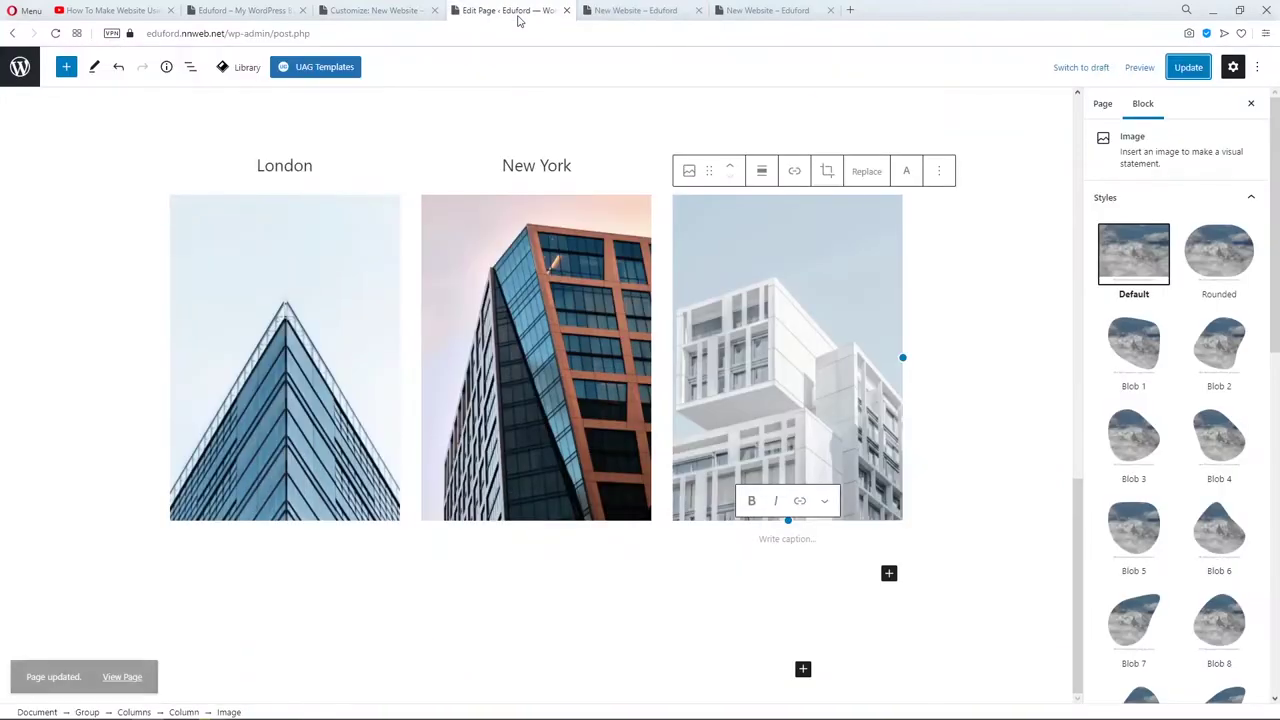
{"action": "left_click", "coordinate": [352, 184]}
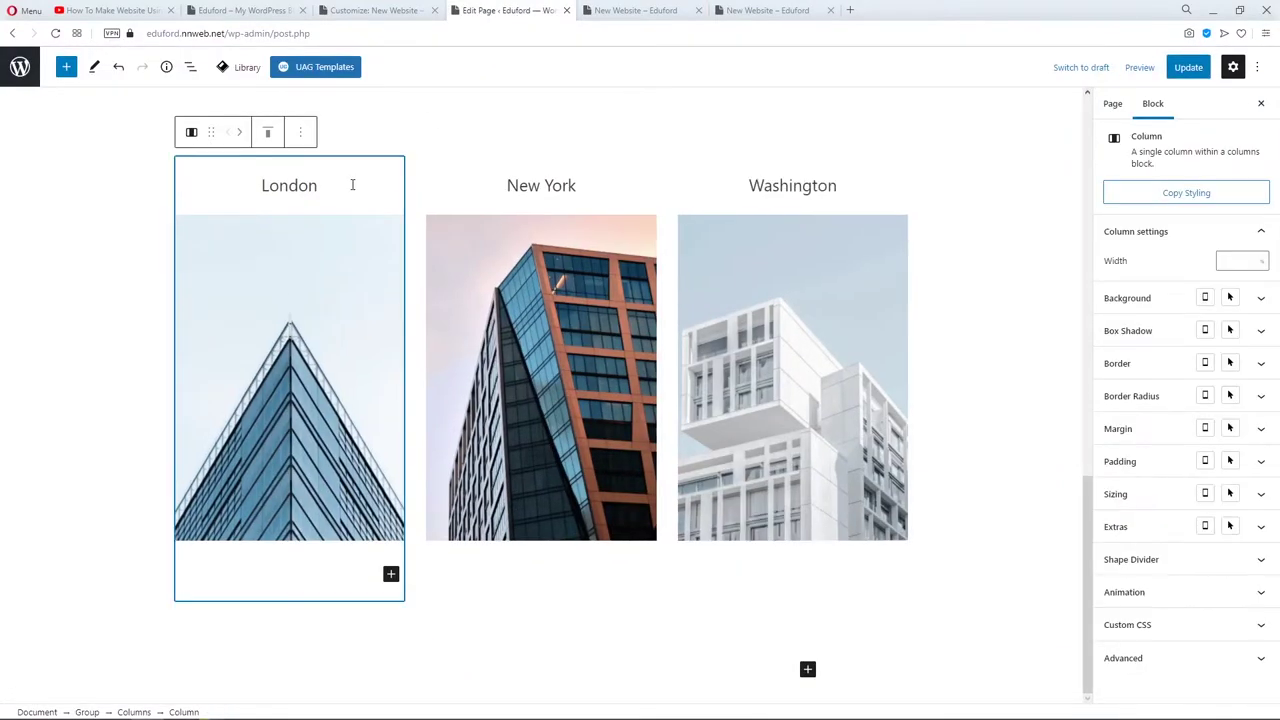
{"action": "left_click", "coordinate": [300, 132]}
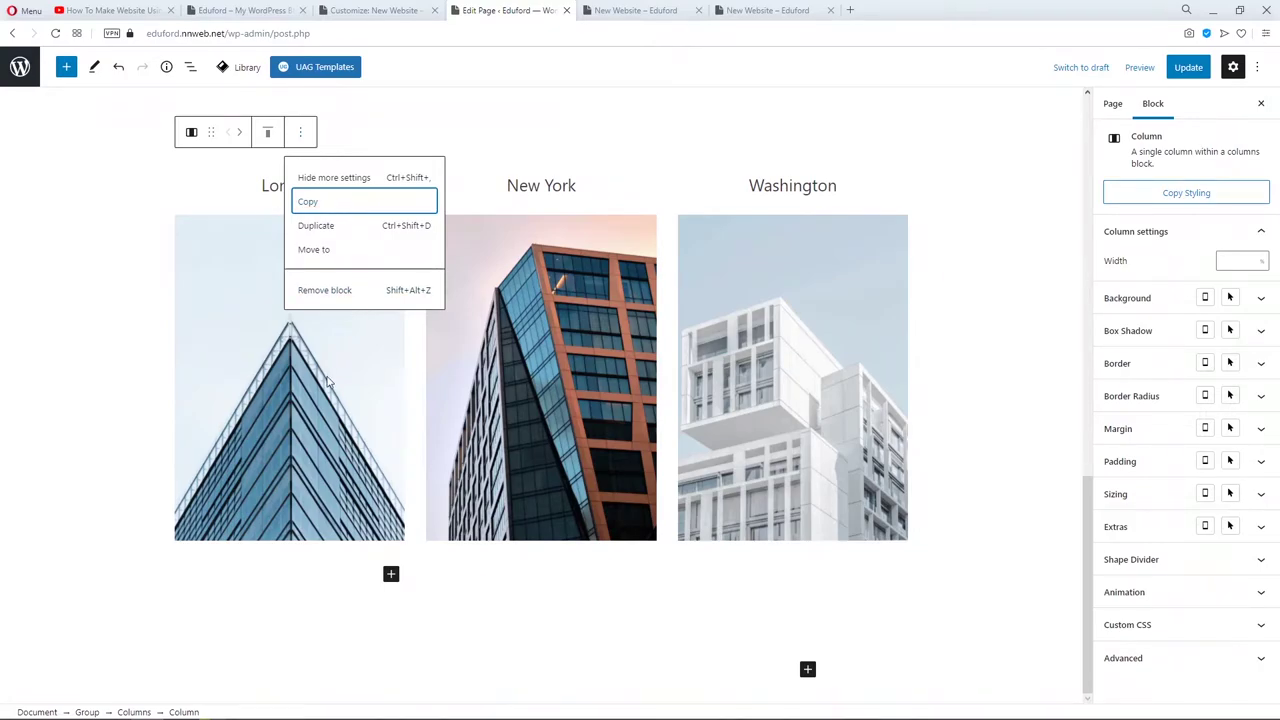
{"action": "left_click", "coordinate": [370, 500]}
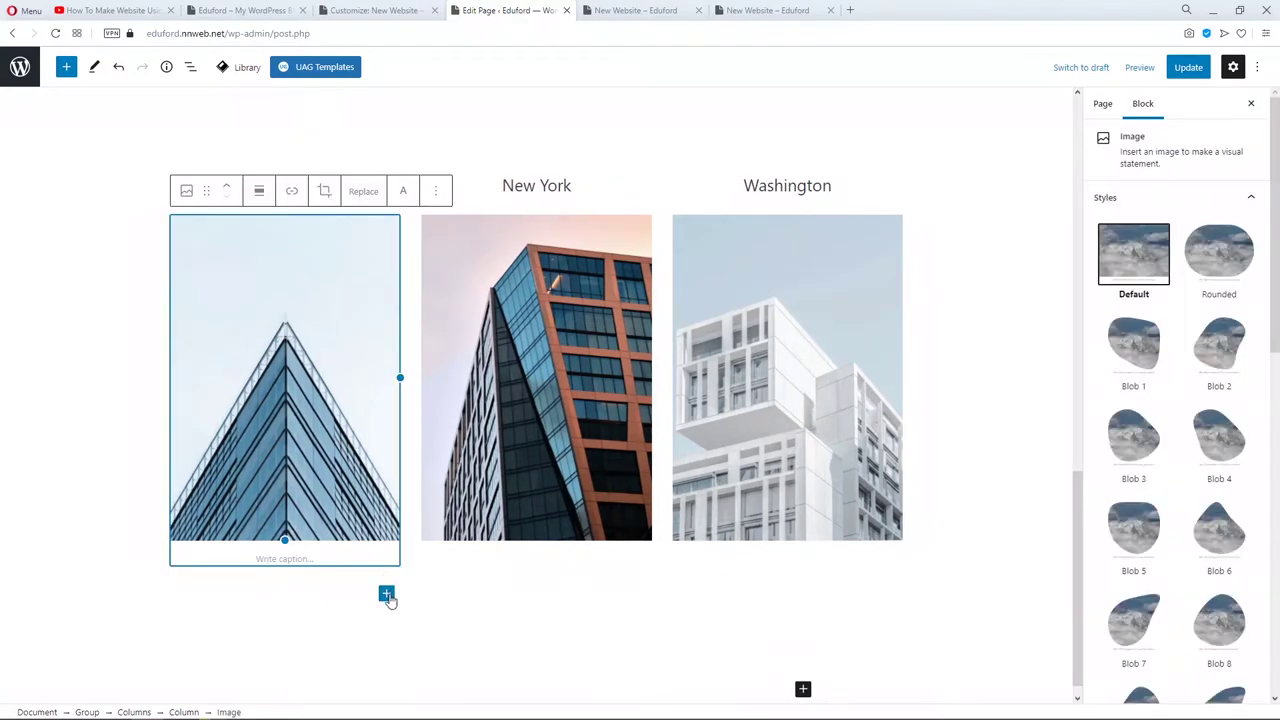
{"action": "left_click", "coordinate": [190, 67]}
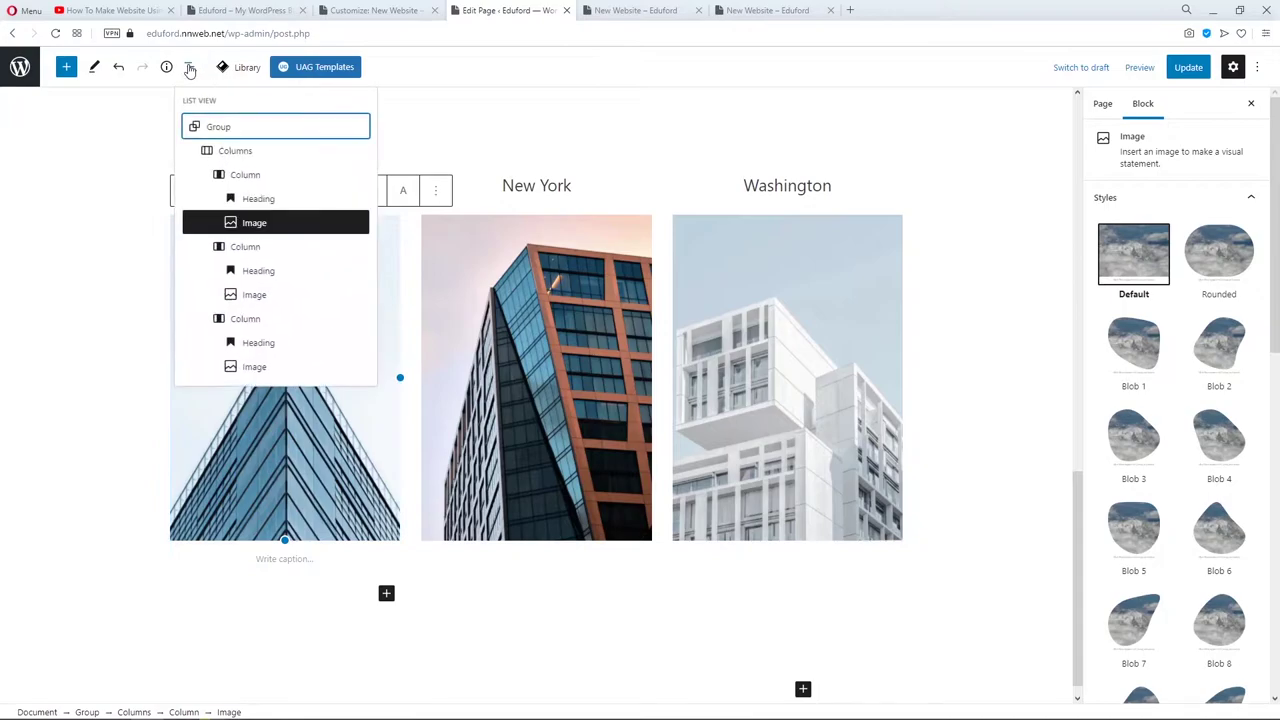
{"action": "left_click", "coordinate": [241, 176]}
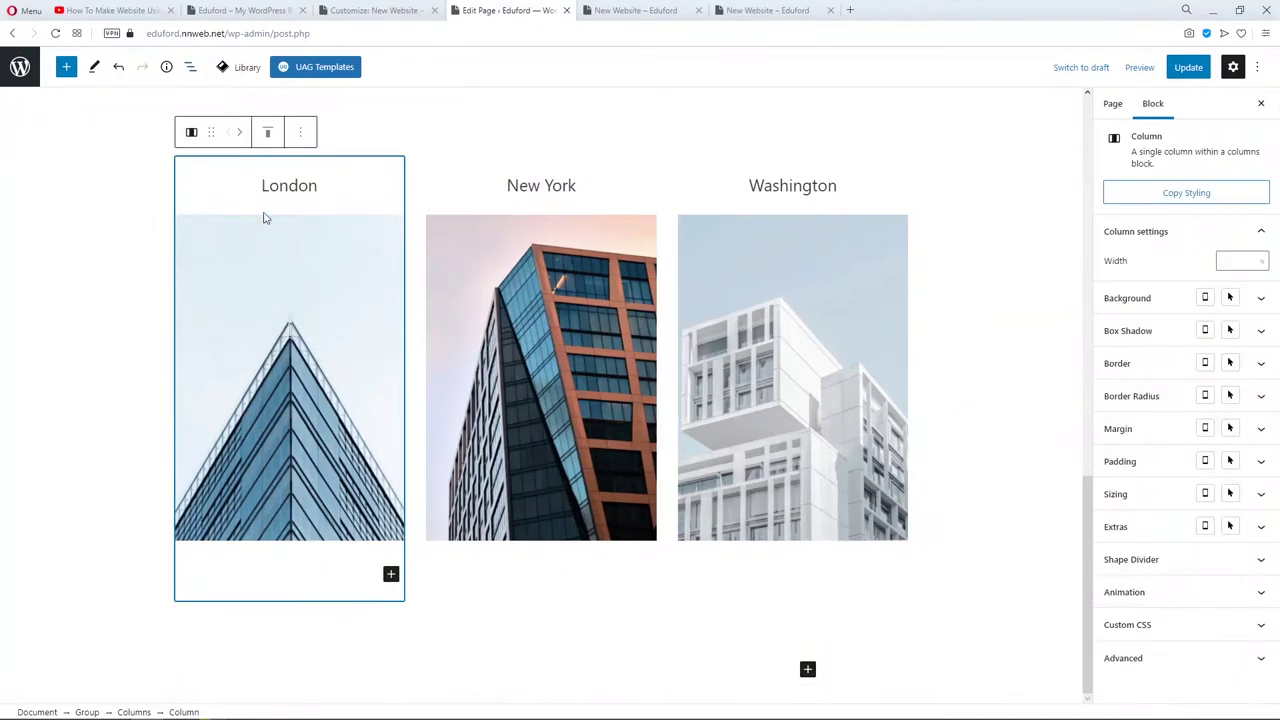
{"action": "left_click", "coordinate": [192, 70]}
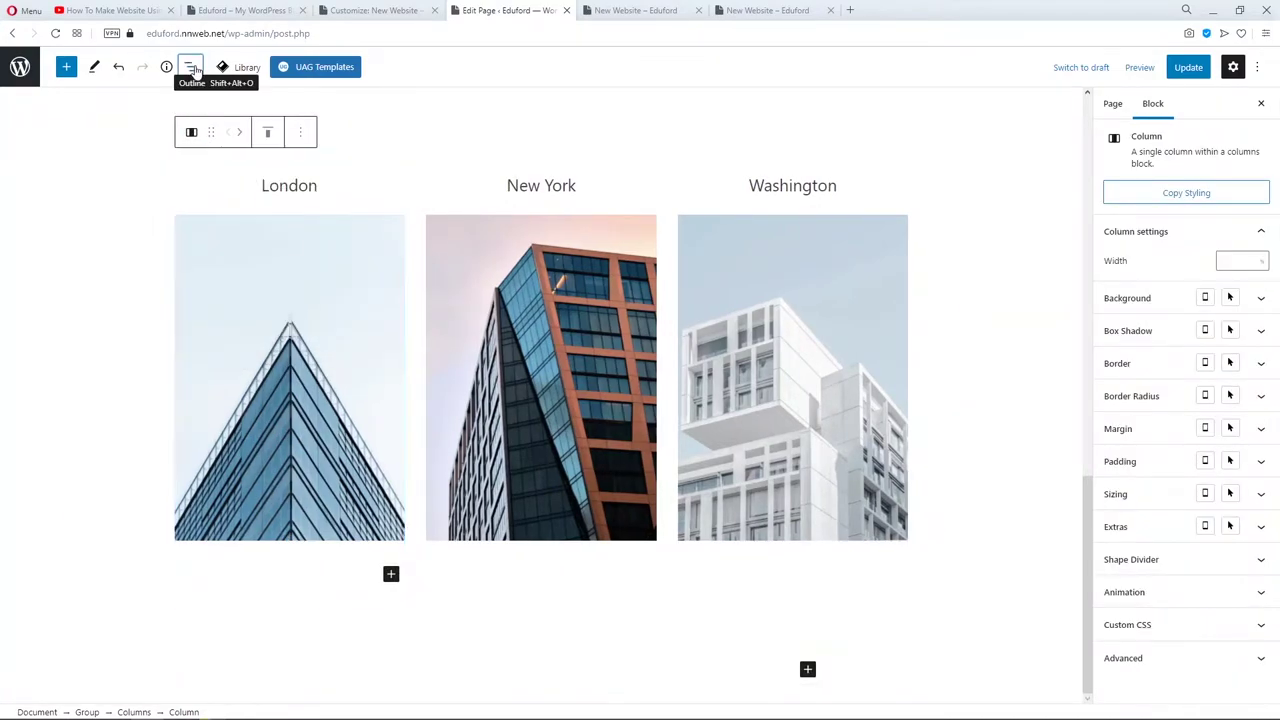
{"action": "left_click", "coordinate": [143, 180]}
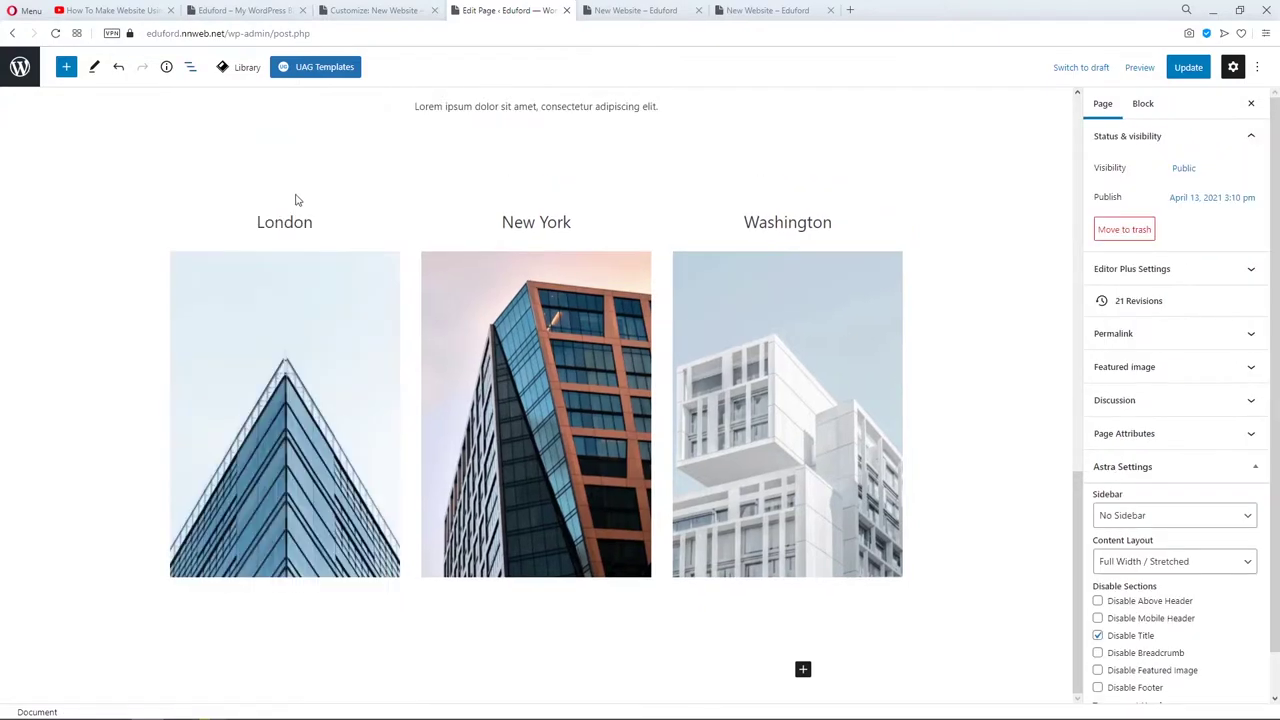
Insert an empty block before the London image, directly below the London heading.
{"action": "left_click", "coordinate": [223, 245]}
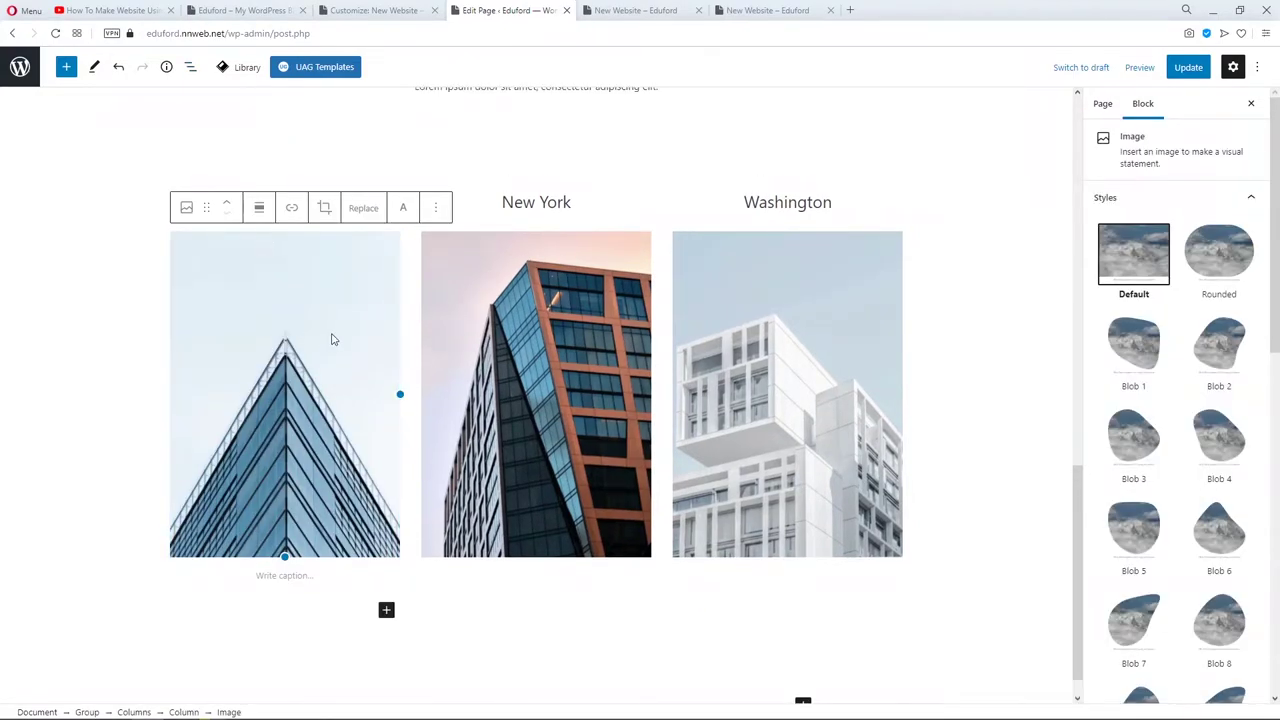
{"action": "left_click", "coordinate": [436, 209]}
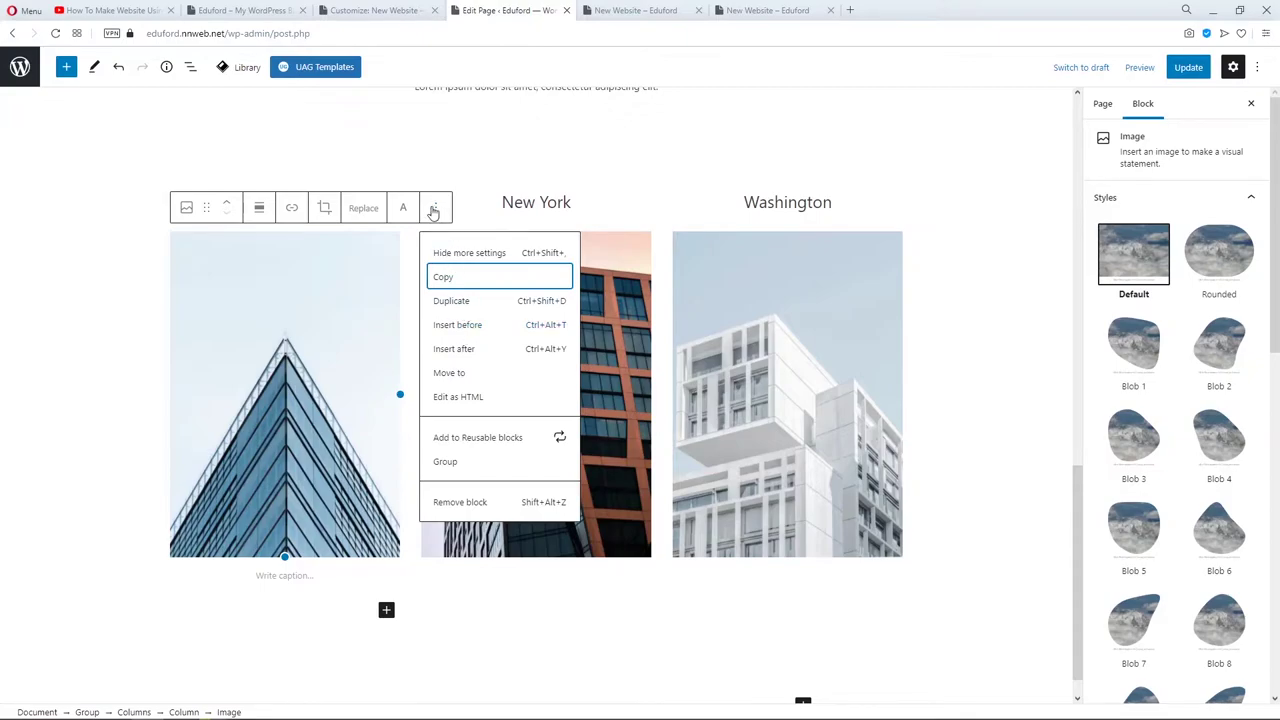
{"action": "left_click", "coordinate": [474, 328]}
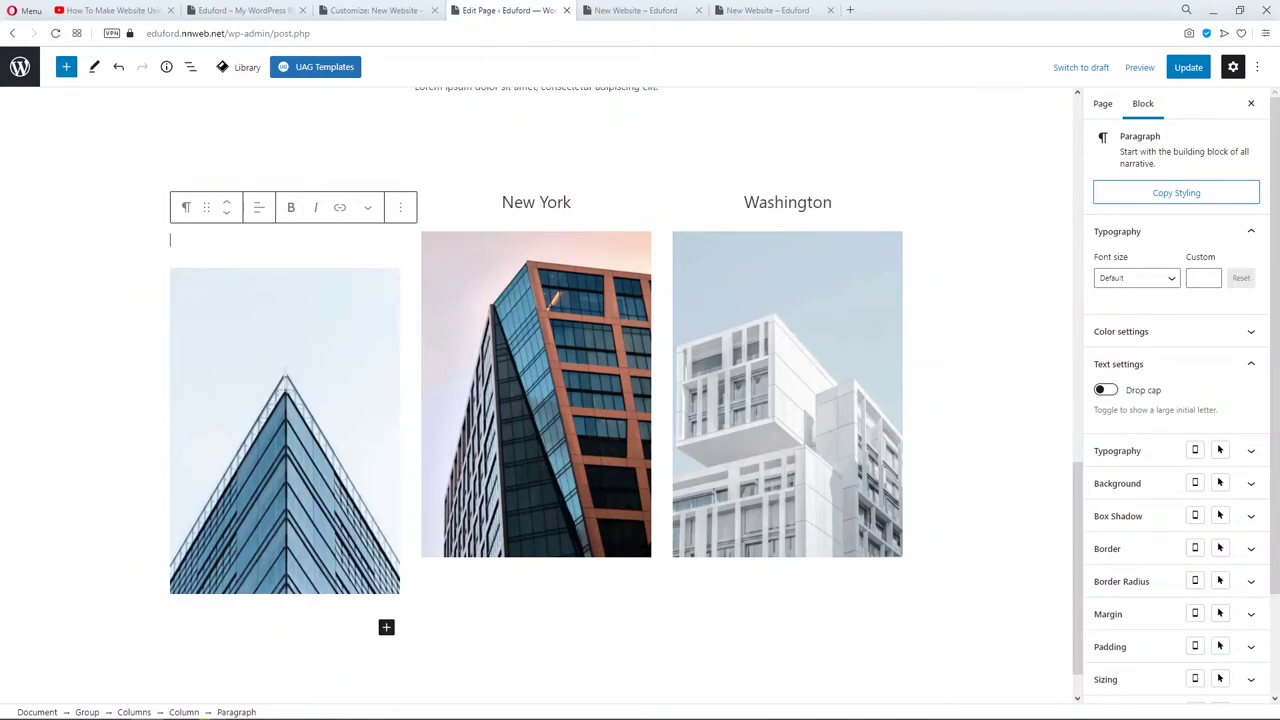
Write an empty span tag with the class underline in the block below the London heading, then copy the code and clear the block.
{"action": "type", "text": "<span"}
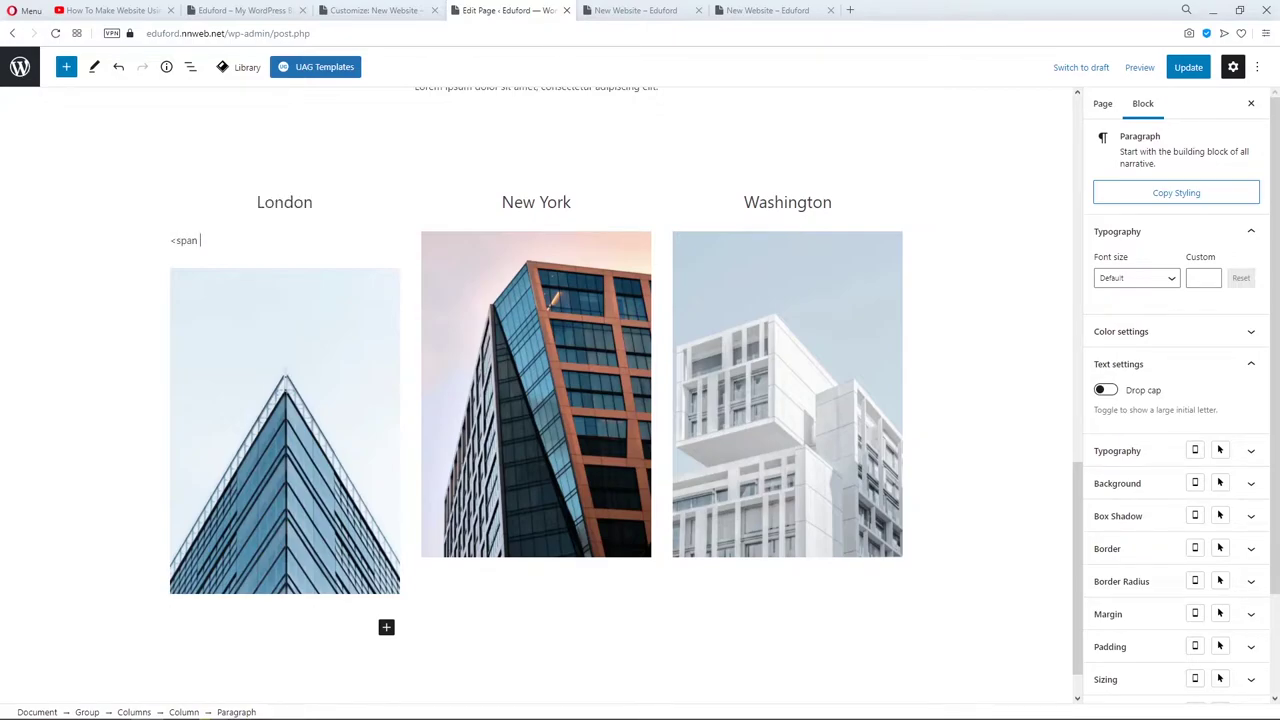
{"action": "type", "text": " class=\"\"underline\"></span>"}
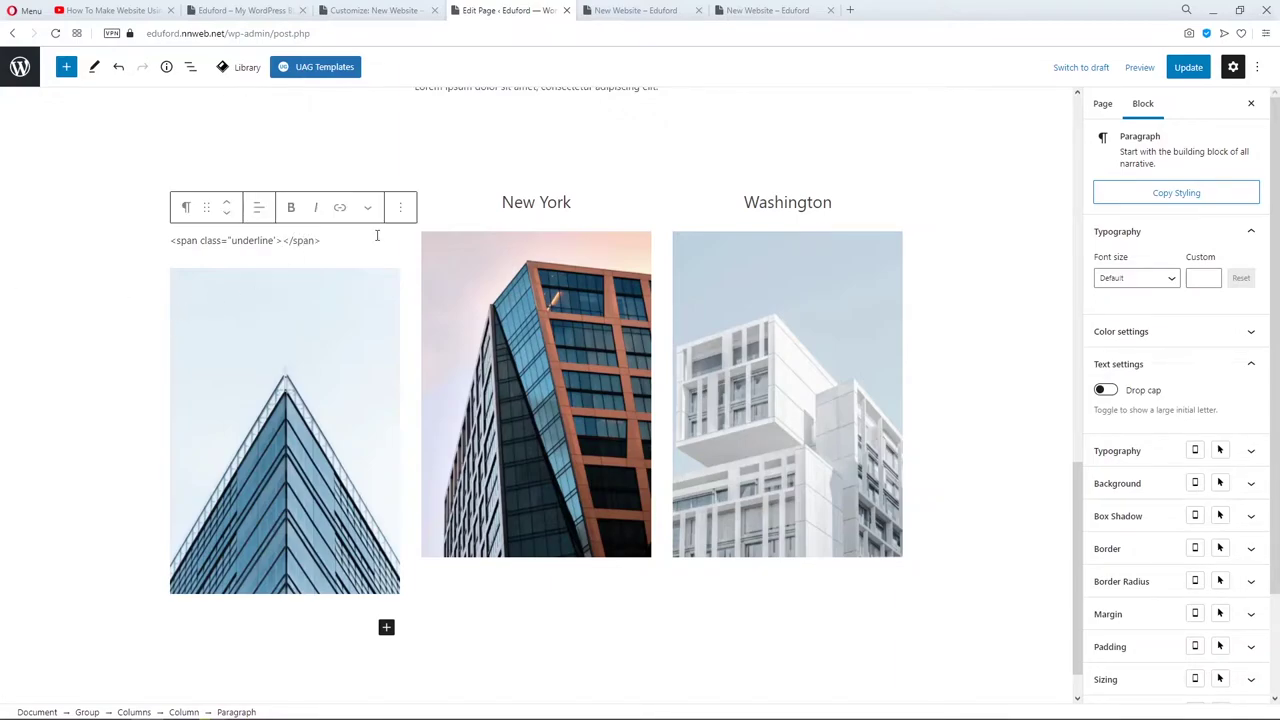
{"action": "triple_click", "coordinate": [324, 241]}
{"action": "key", "text": "ctrl+c"}
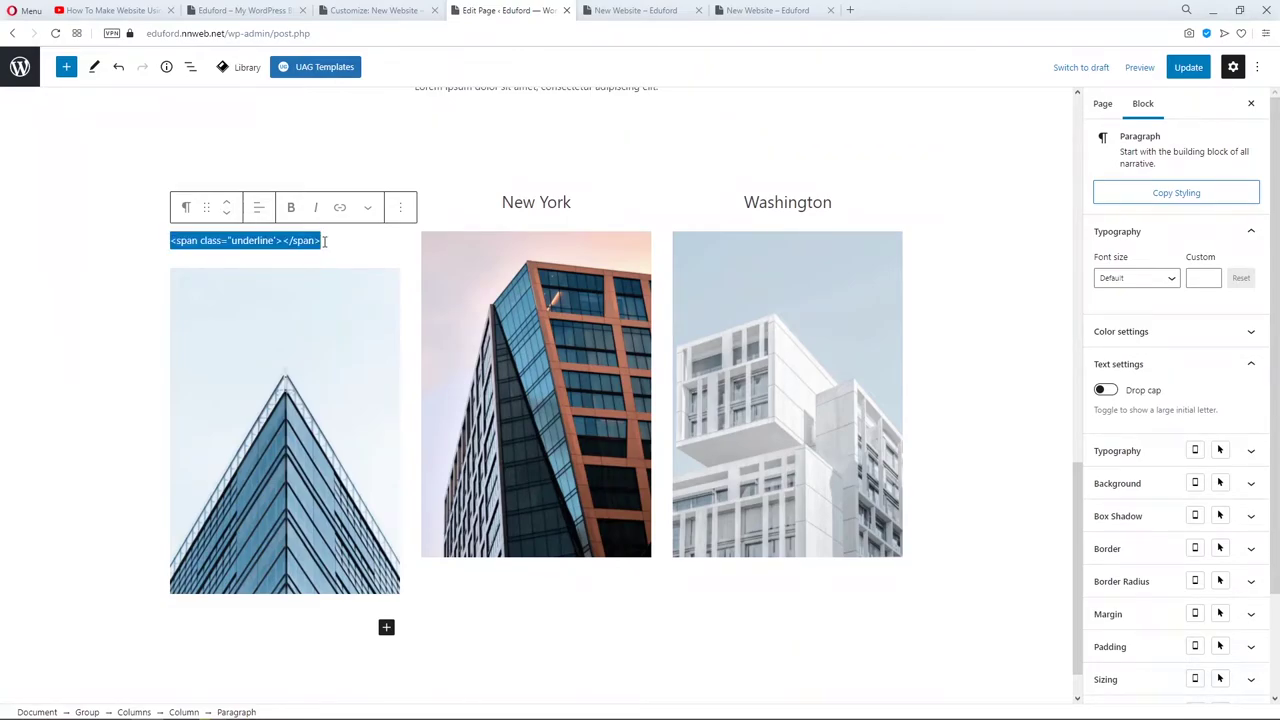
{"action": "key", "text": "BackSpace"}
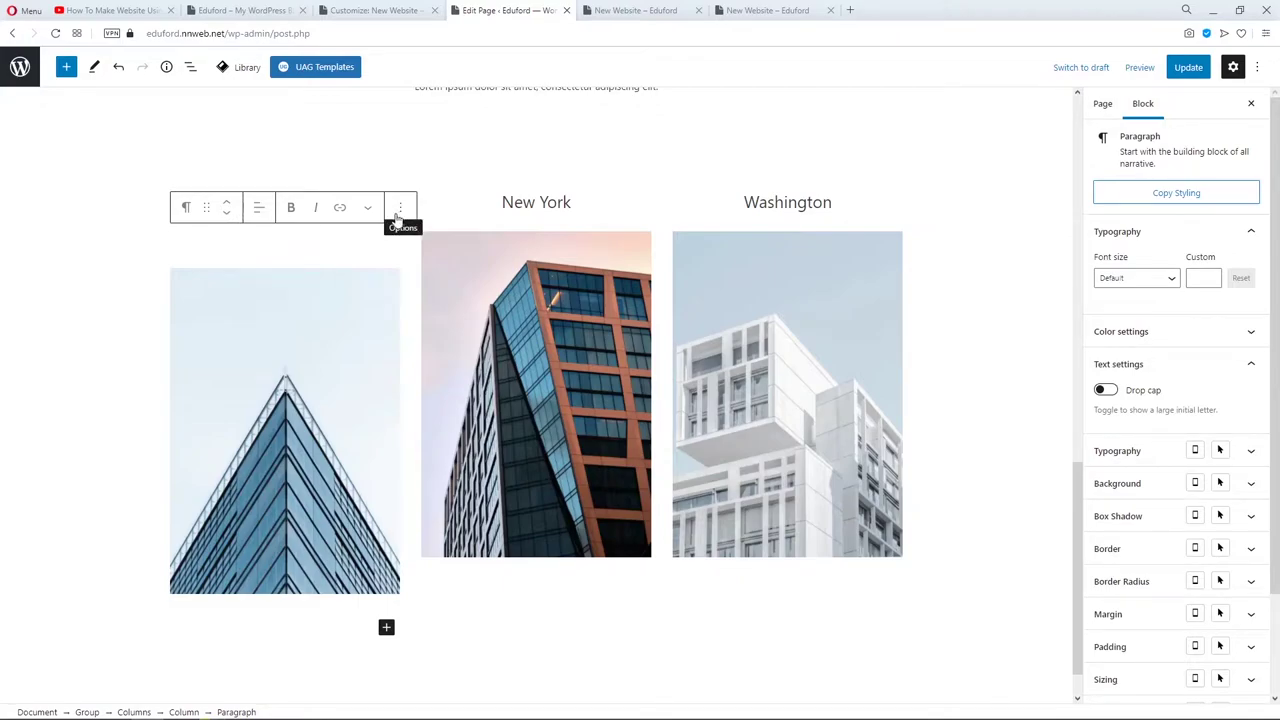
Insert a Custom HTML block containing the copied span code below the London heading and remove the empty paragraph above it.
{"action": "left_click", "coordinate": [187, 207]}
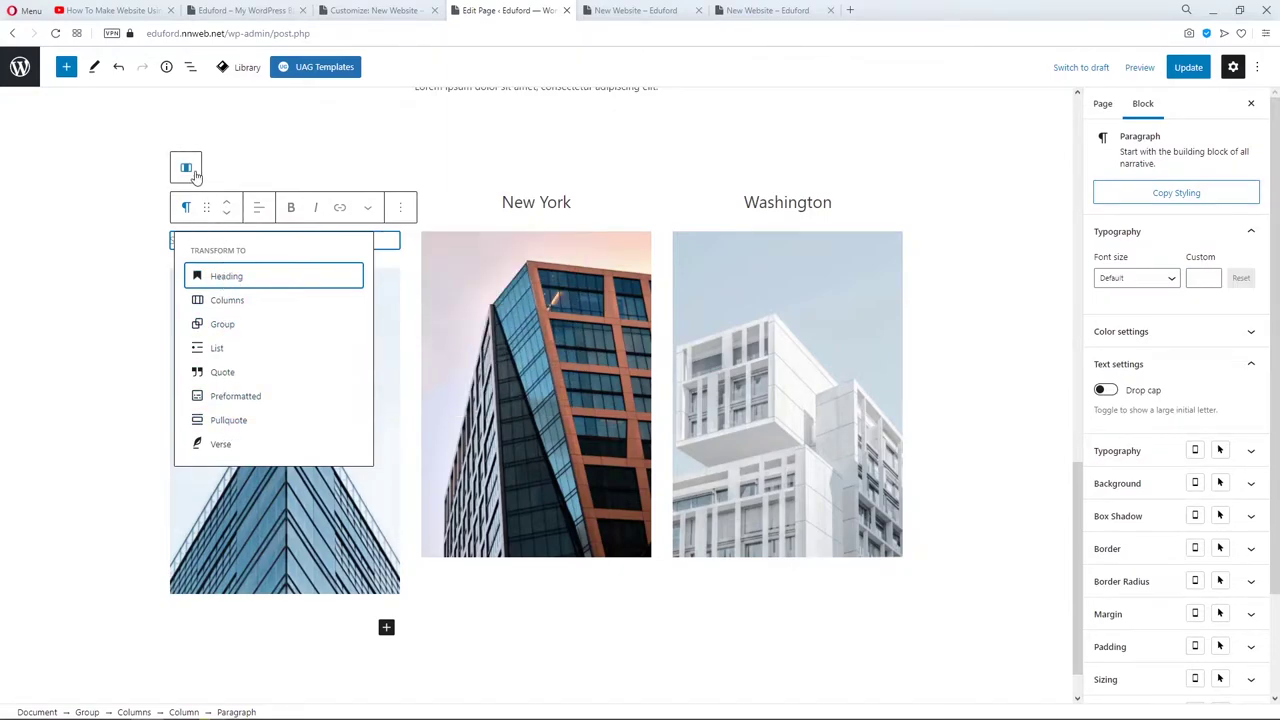
{"action": "left_click", "coordinate": [66, 67]}
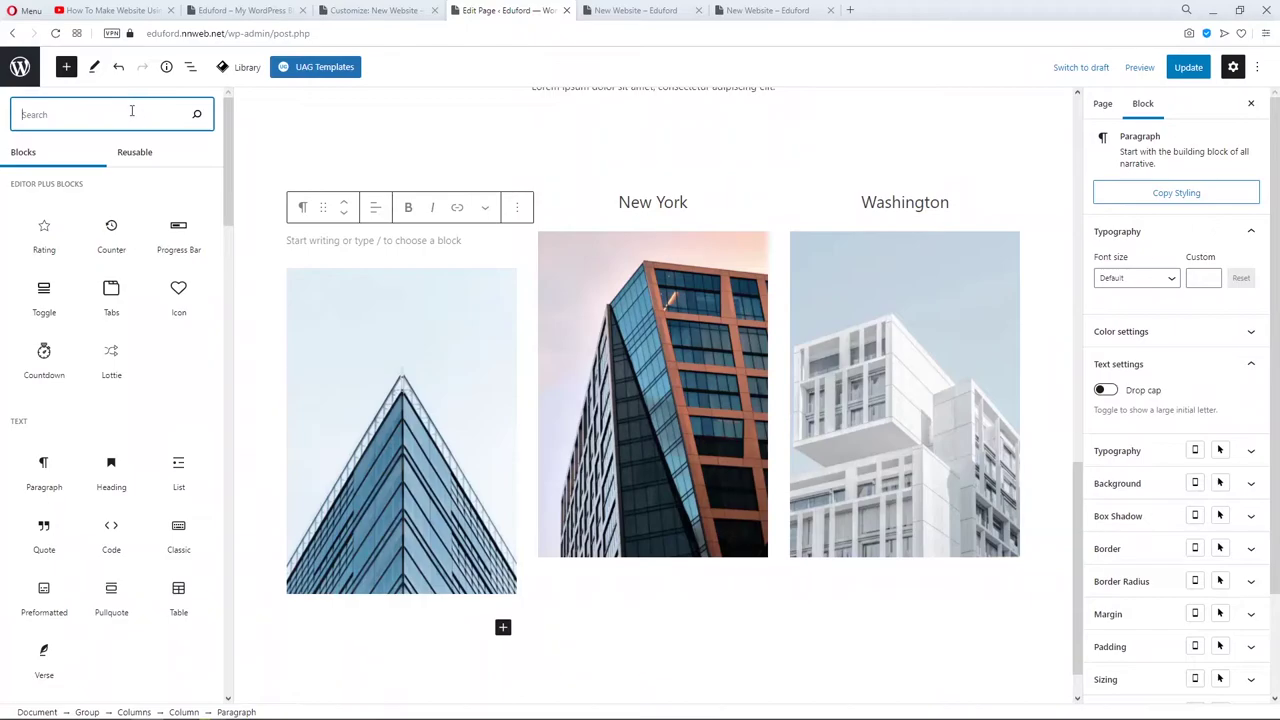
{"action": "type", "text": "html"}
{"action": "left_click", "coordinate": [46, 192]}
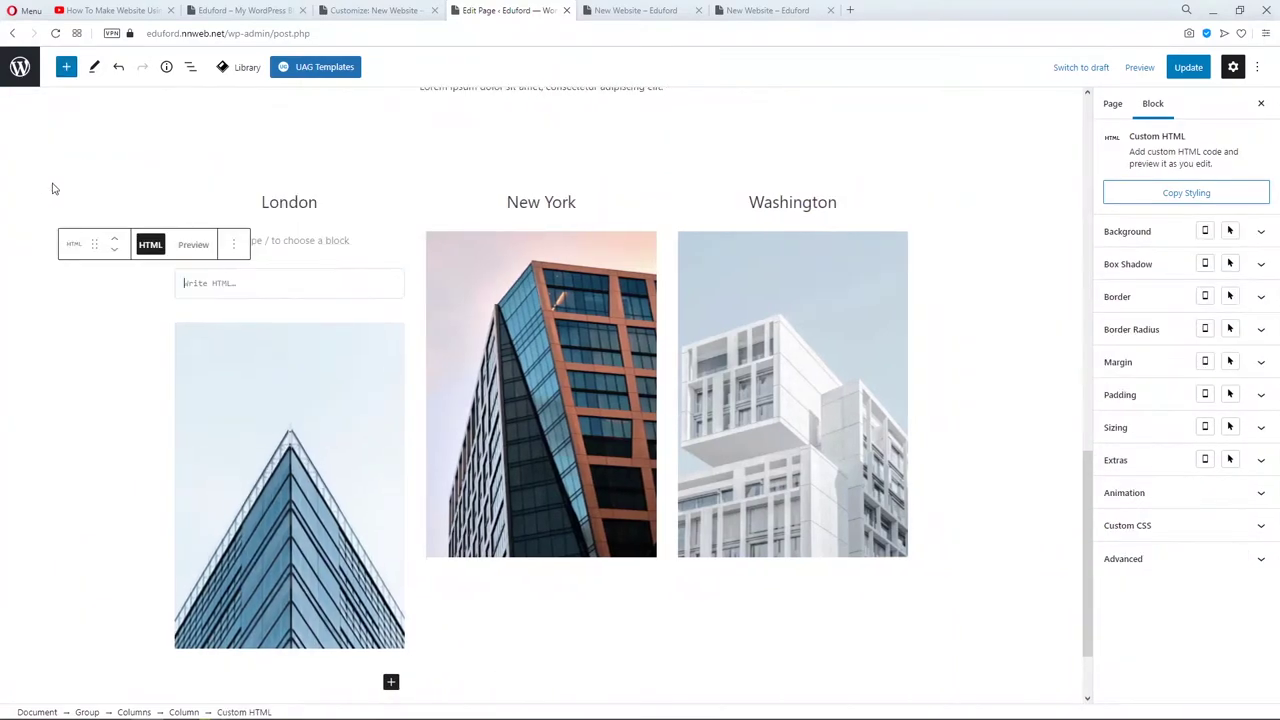
{"action": "key", "text": "ctrl+v"}
{"action": "key", "text": "ctrl+alt+t"}
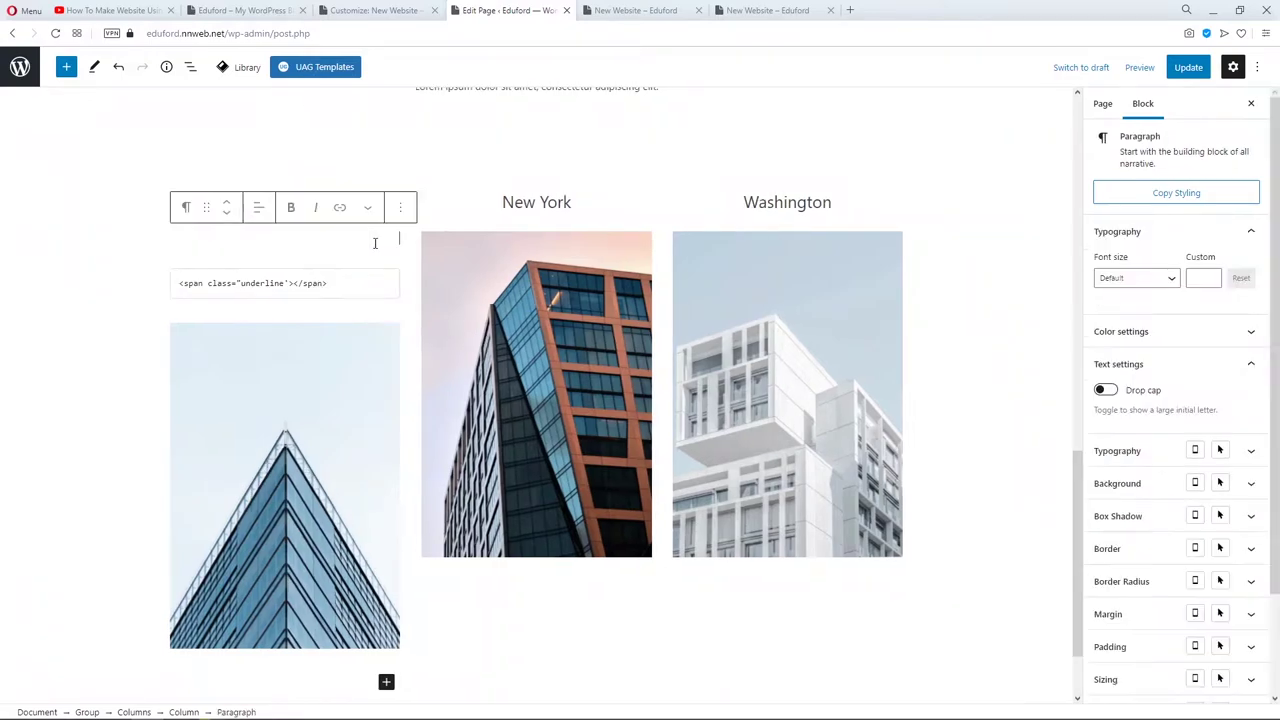
{"action": "left_click", "coordinate": [402, 207]}
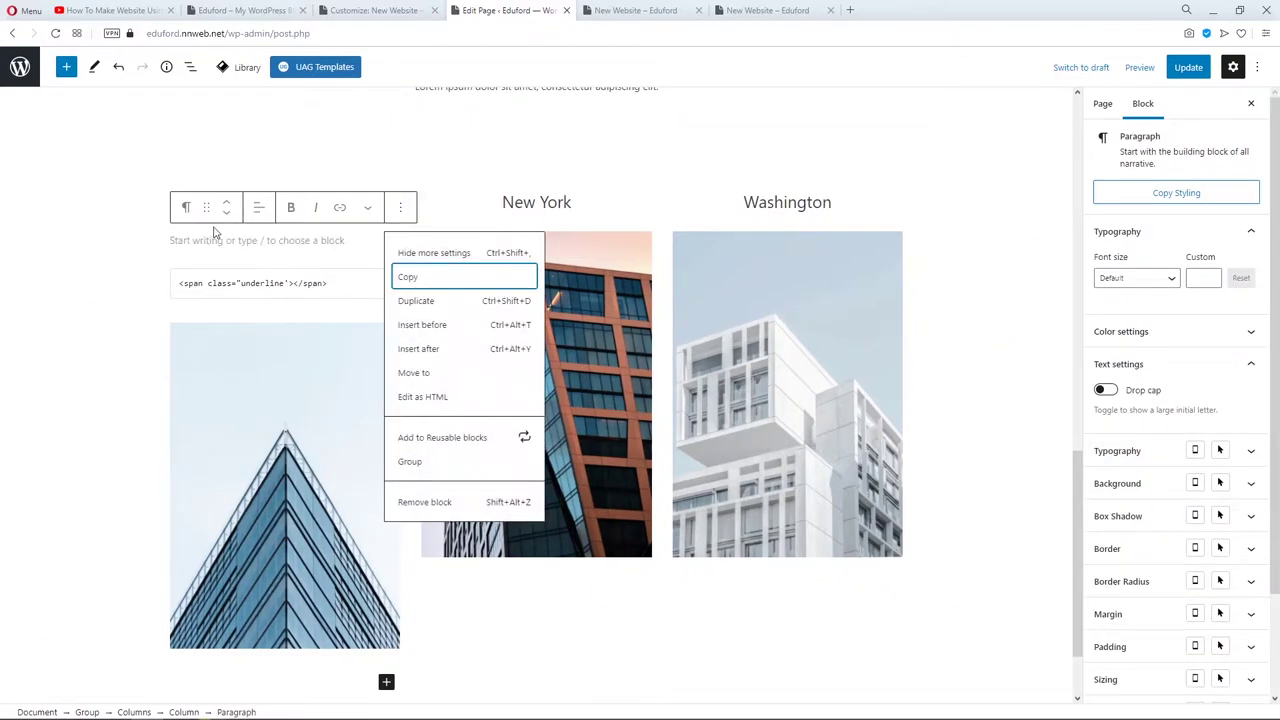
{"action": "left_click", "coordinate": [455, 503]}
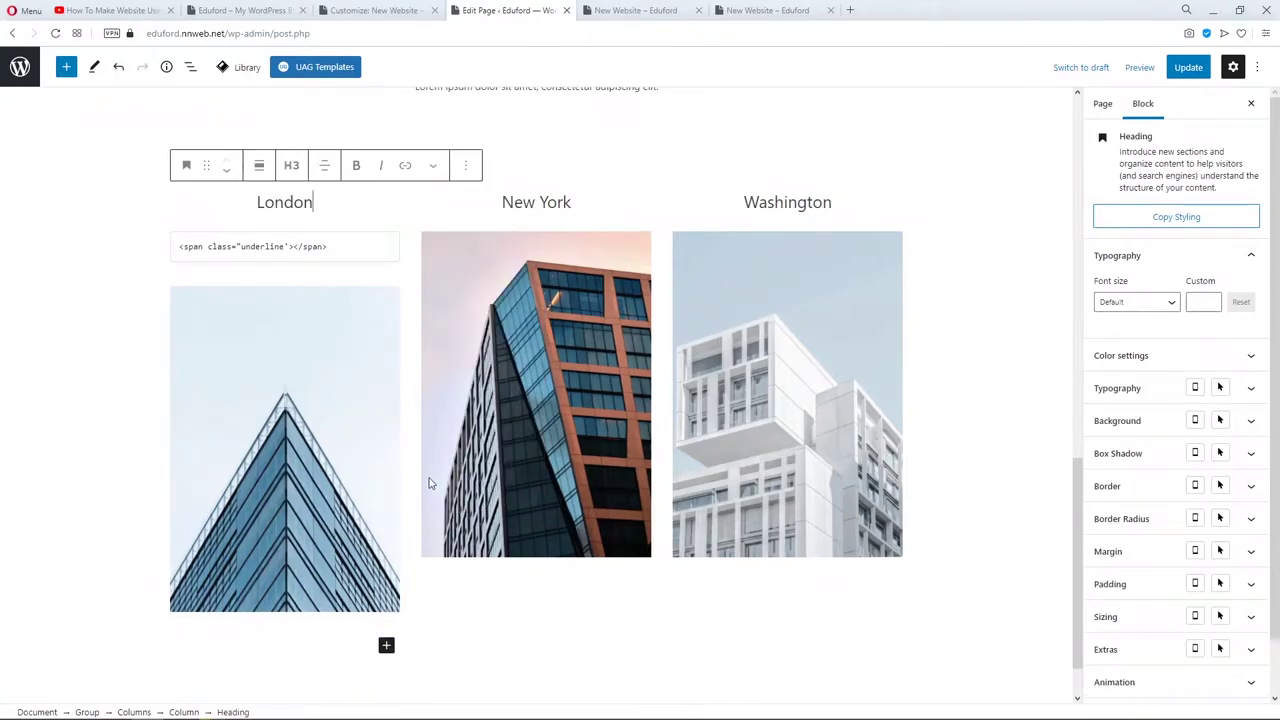
Update the page and reload the published New Website page to check for the underline below the London heading.
{"action": "left_click", "coordinate": [1182, 70]}
{"action": "left_click", "coordinate": [630, 10]}
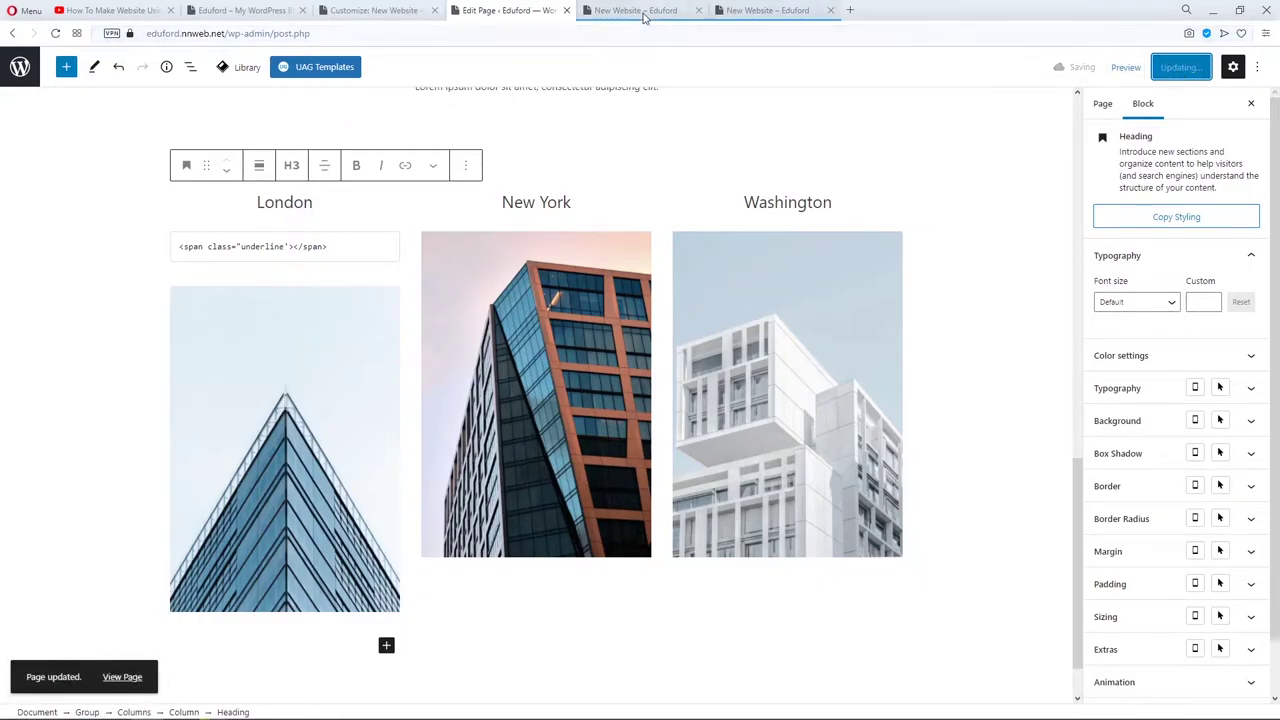
{"action": "key", "text": "F5"}
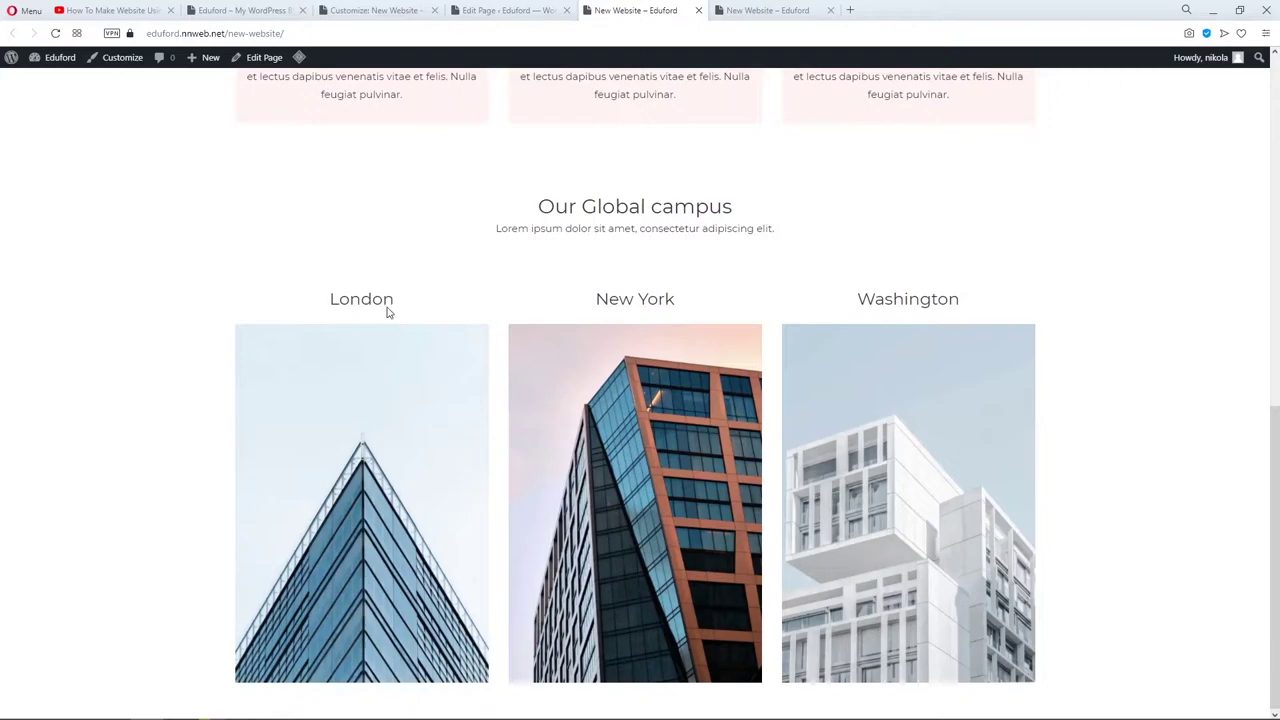
Review the underline span code in the London column's Custom HTML block and return to the published page.
{"action": "left_click", "coordinate": [505, 12]}
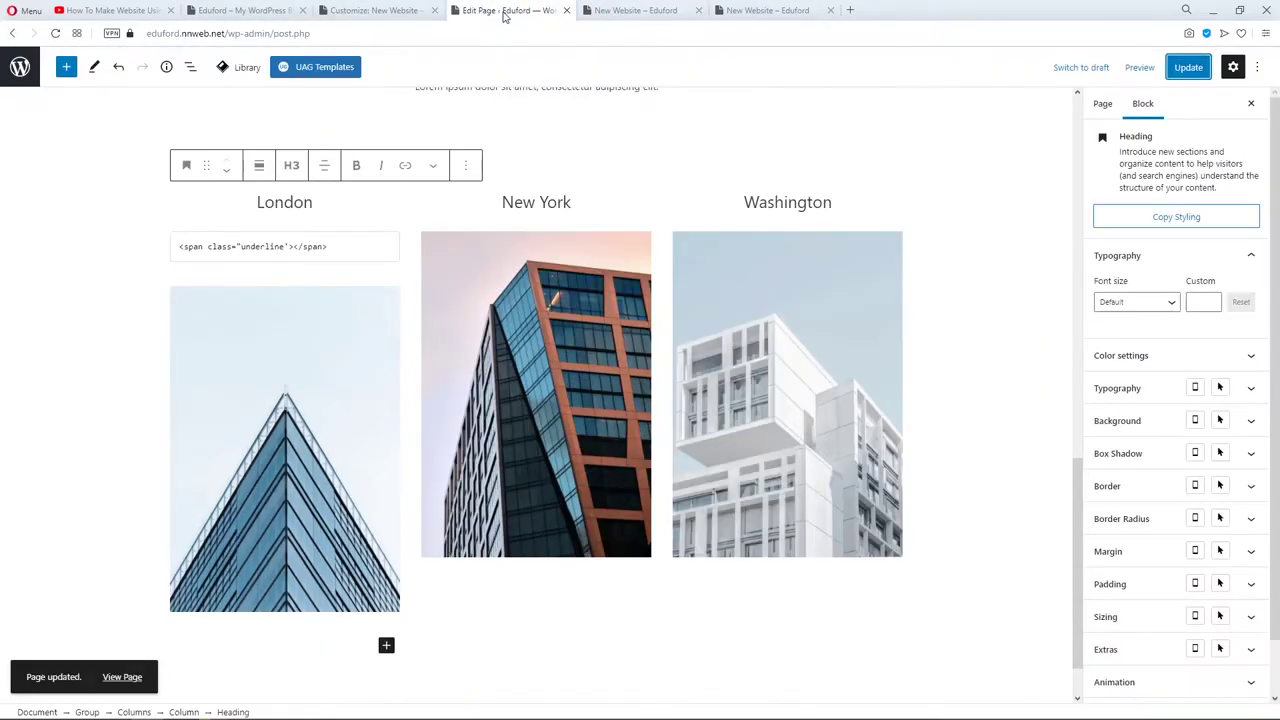
{"action": "scroll", "coordinate": [1140, 620], "scroll_direction": "down", "scroll_amount": 1}
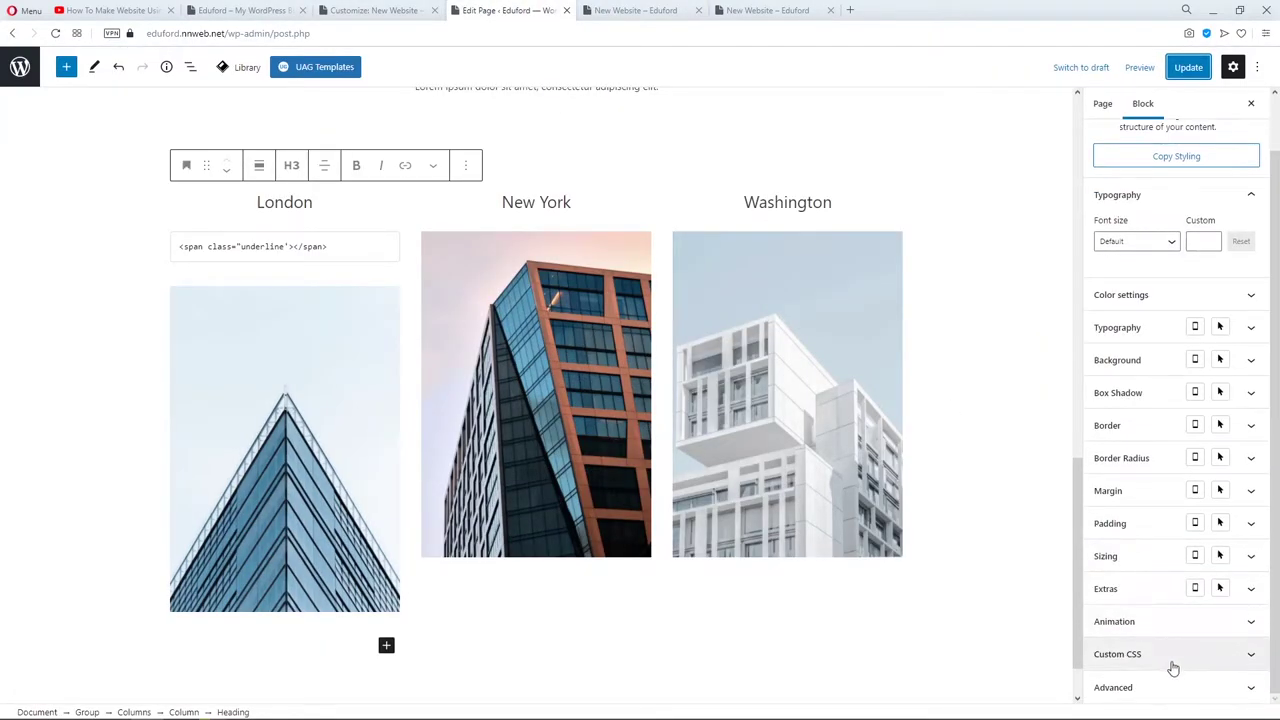
{"action": "left_click", "coordinate": [336, 244]}
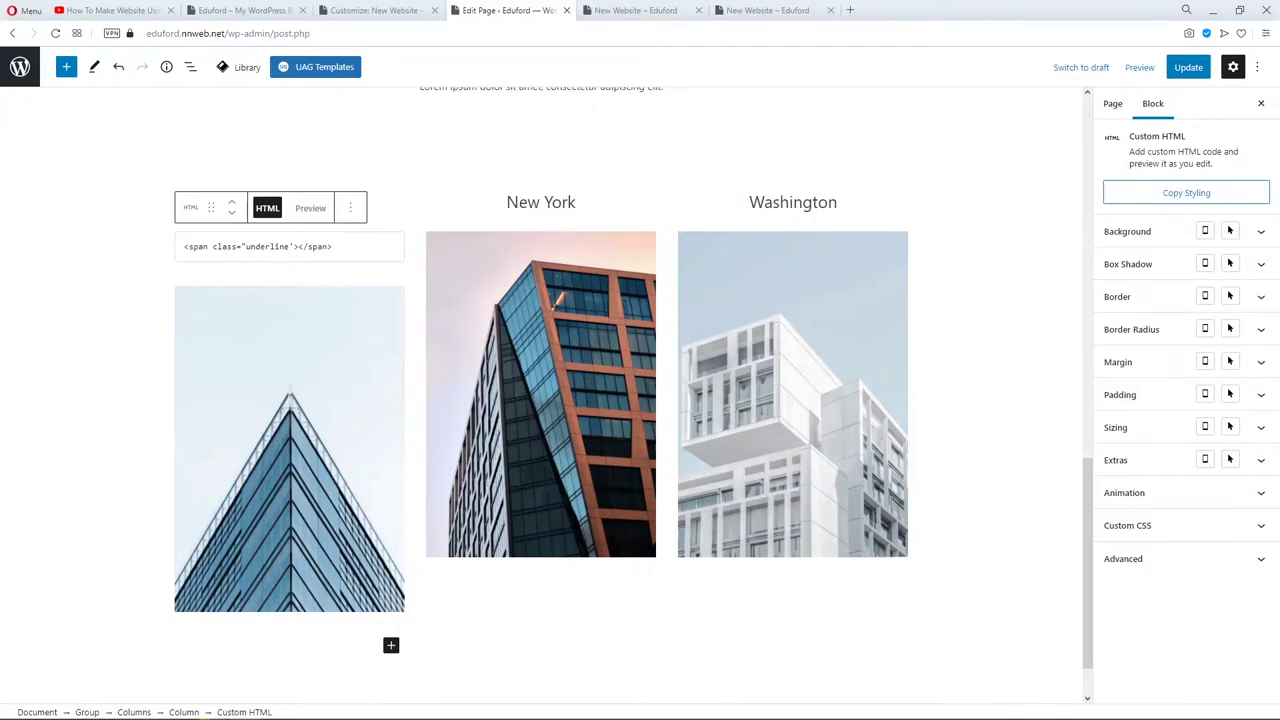
{"action": "key", "text": "ctrl+Tab"}
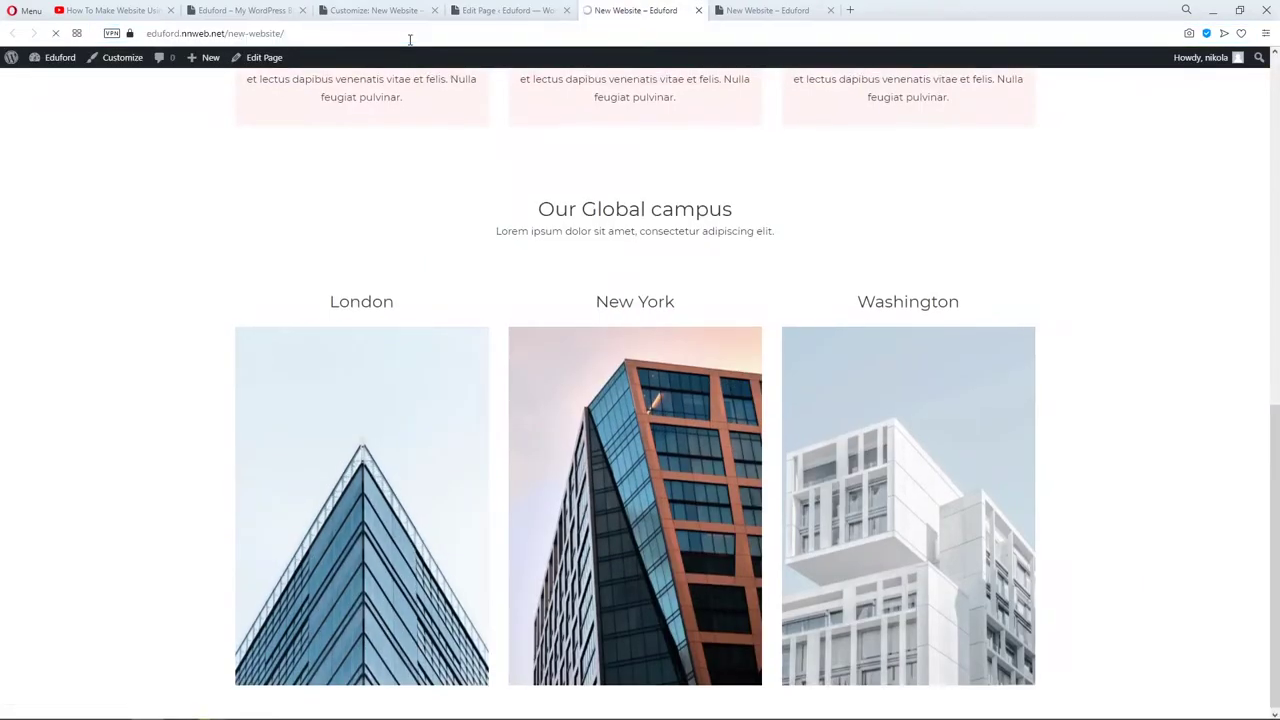
Inspect the London heading on the published page and examine the span markup that follows it.
{"action": "right_click", "coordinate": [480, 226]}
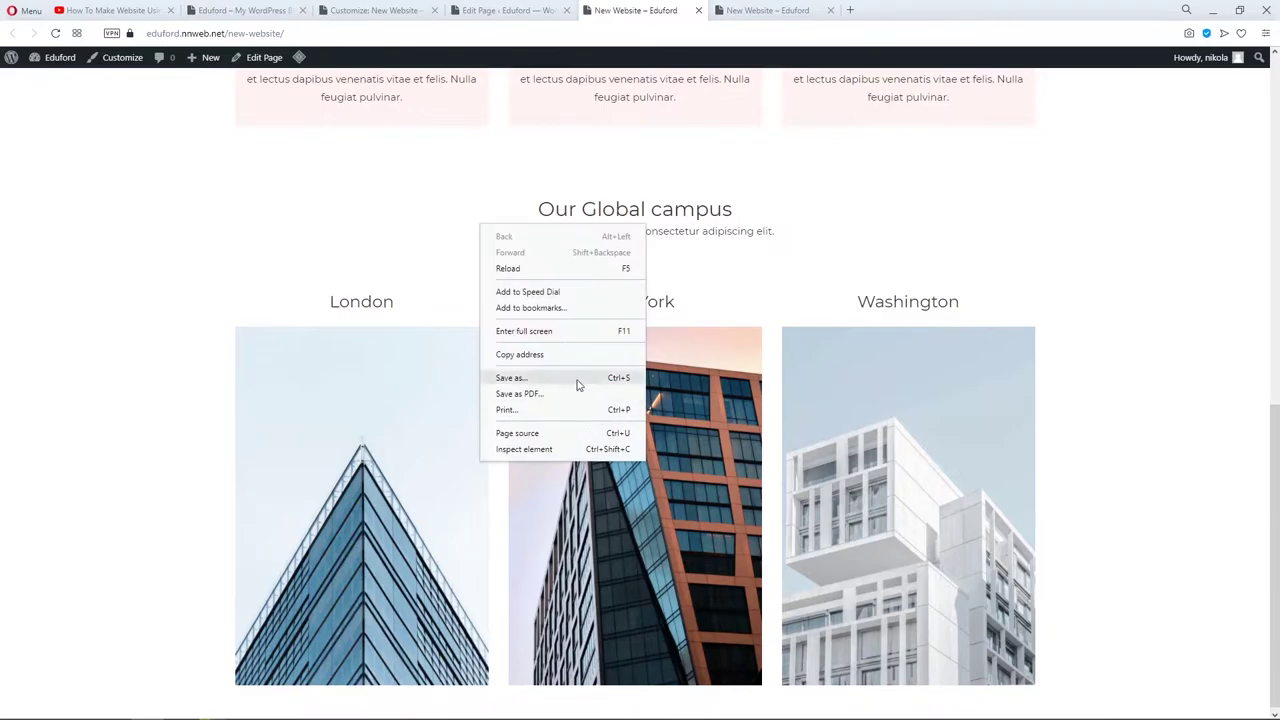
{"action": "left_click", "coordinate": [552, 449]}
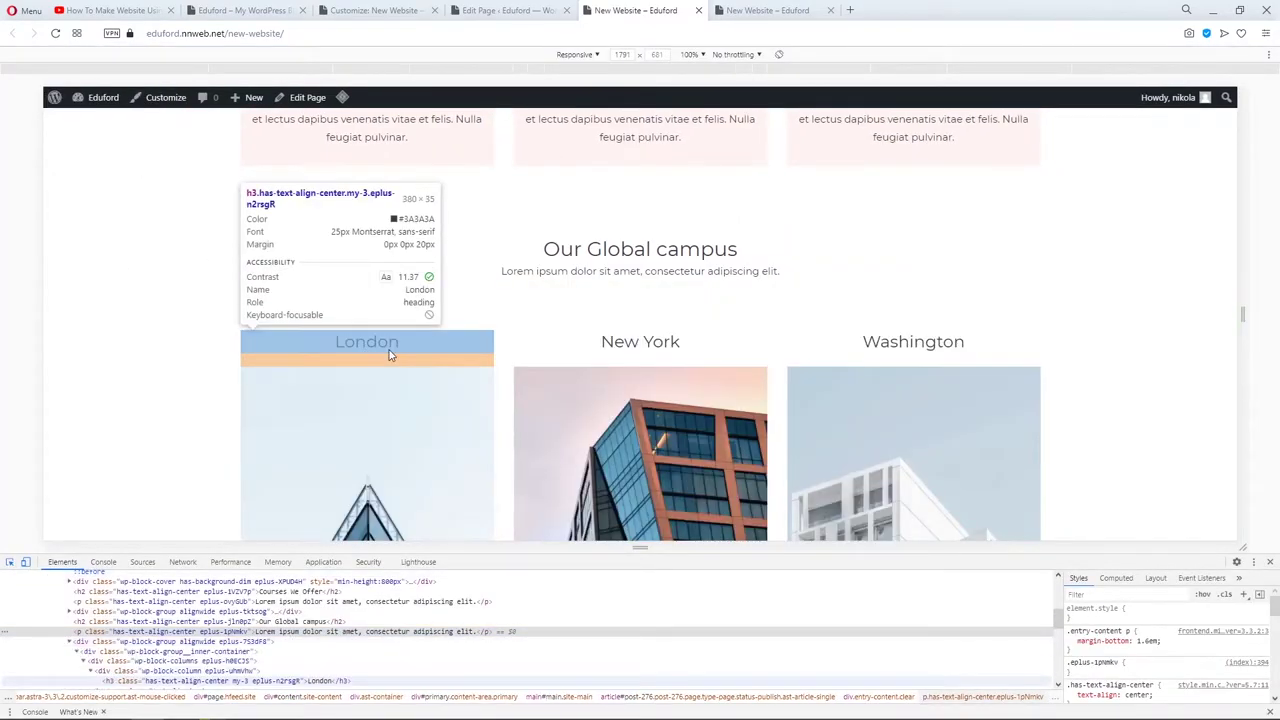
{"action": "left_click", "coordinate": [390, 349]}
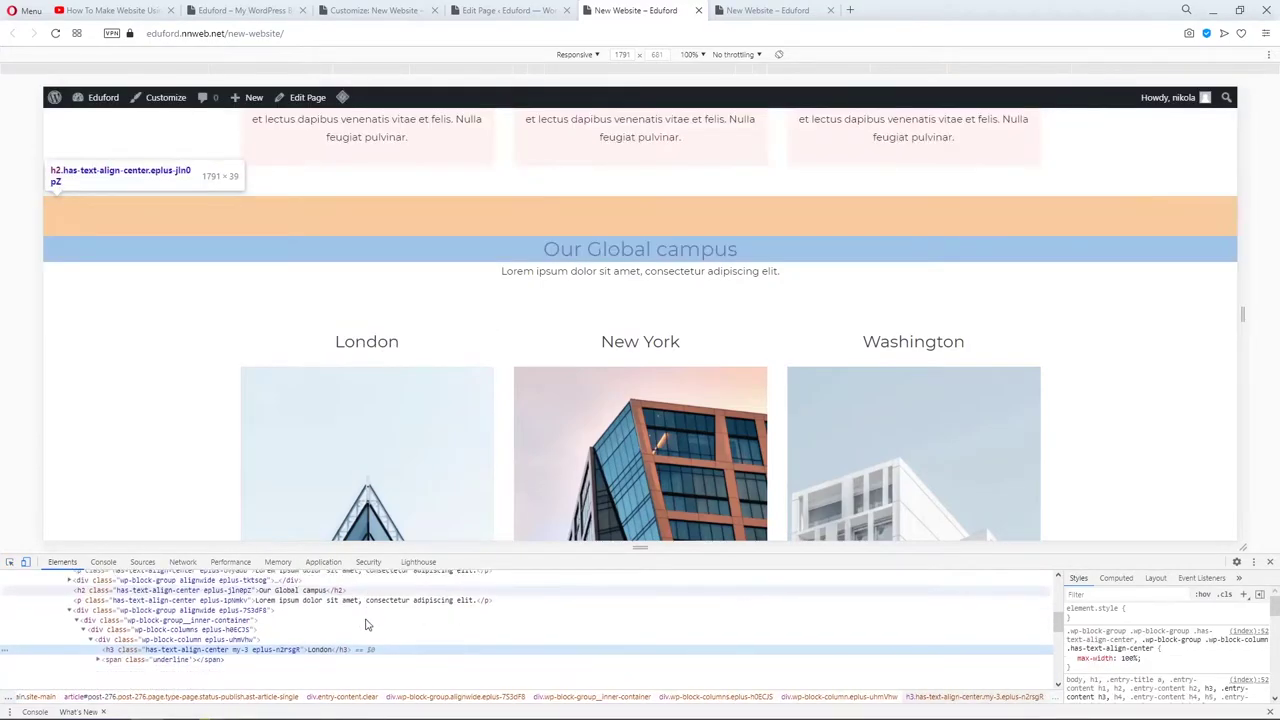
{"action": "scroll", "coordinate": [190, 625], "scroll_direction": "down", "scroll_amount": 2}
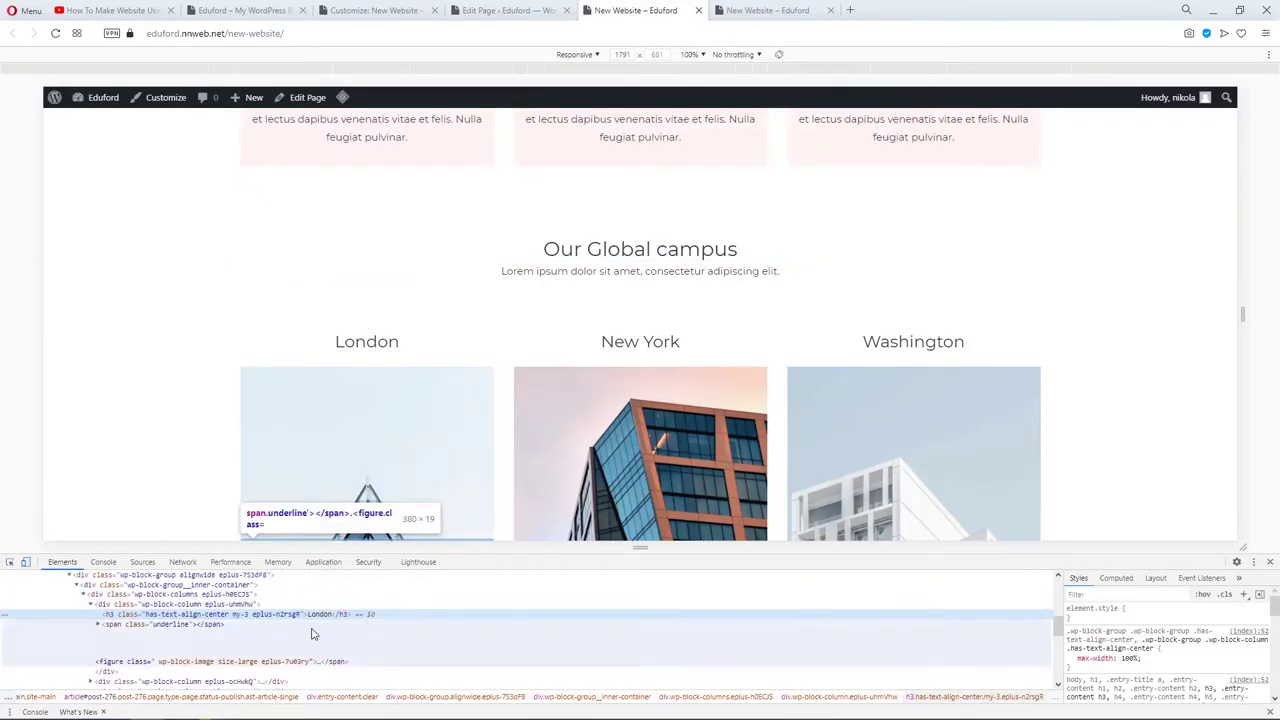
Try correcting the closing quote of the London span's underline class directly in the page inspector.
{"action": "left_click", "coordinate": [179, 626]}
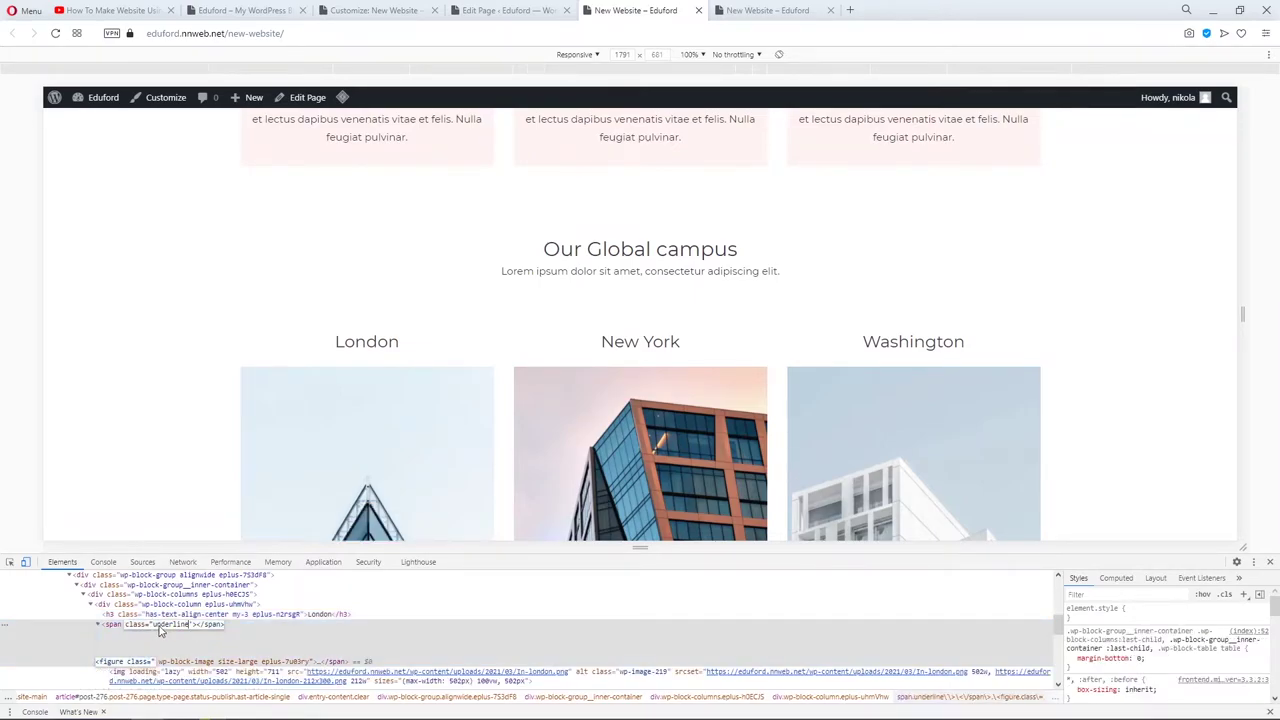
{"action": "key", "text": "BackSpace"}
{"action": "key", "text": "Return"}
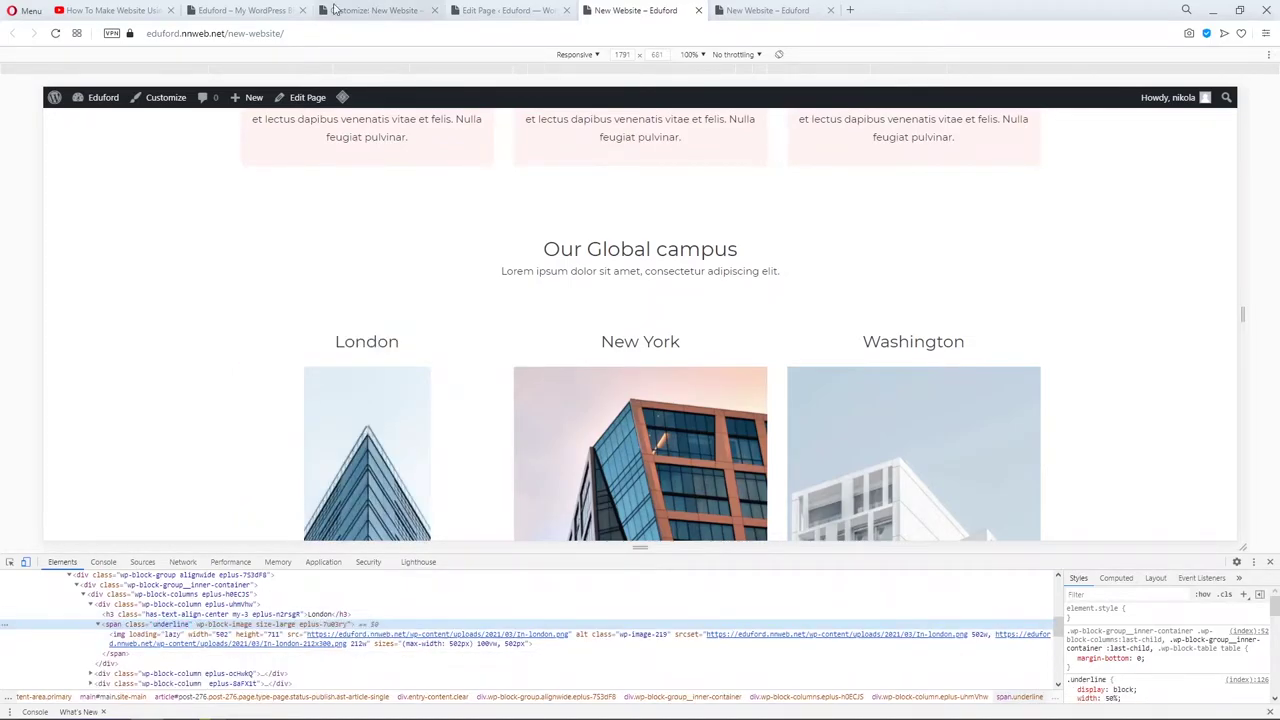
Correct the London Custom HTML block's code to <span class="underline"></span> and update the page.
{"action": "left_click", "coordinate": [245, 10]}
{"action": "left_click", "coordinate": [405, 12]}
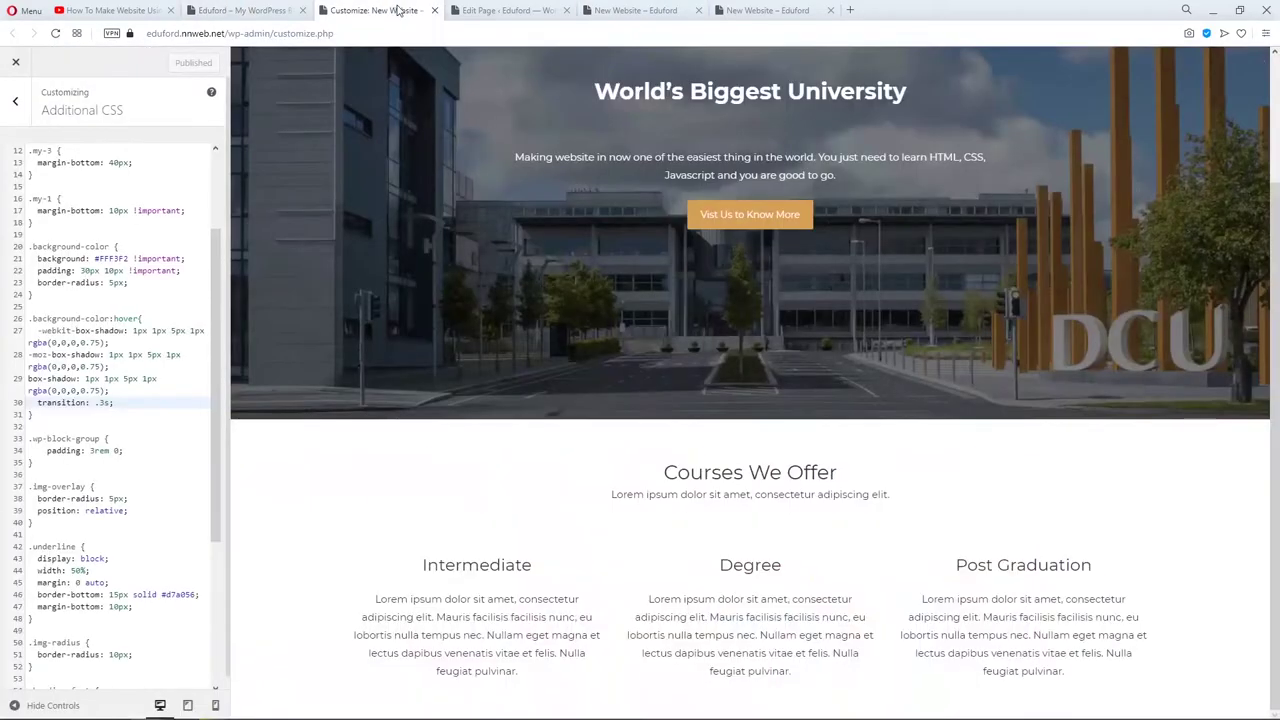
{"action": "left_click", "coordinate": [505, 10]}
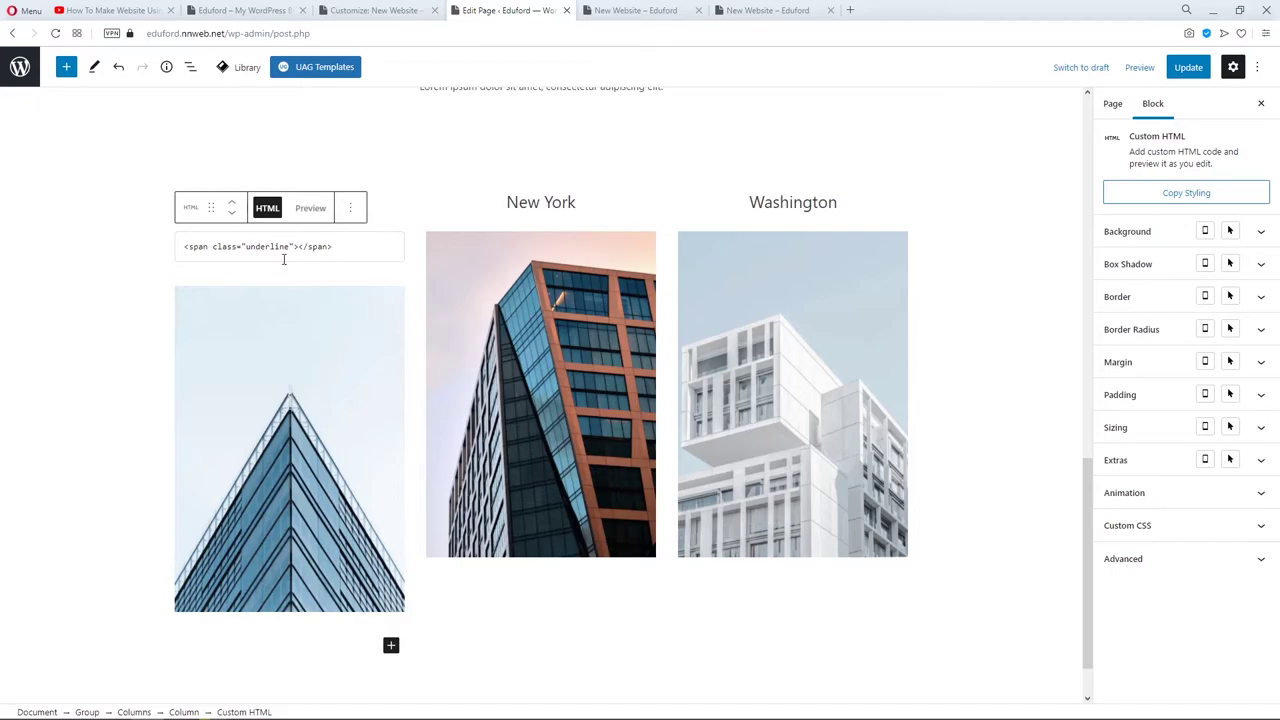
{"action": "left_click", "coordinate": [1188, 67]}
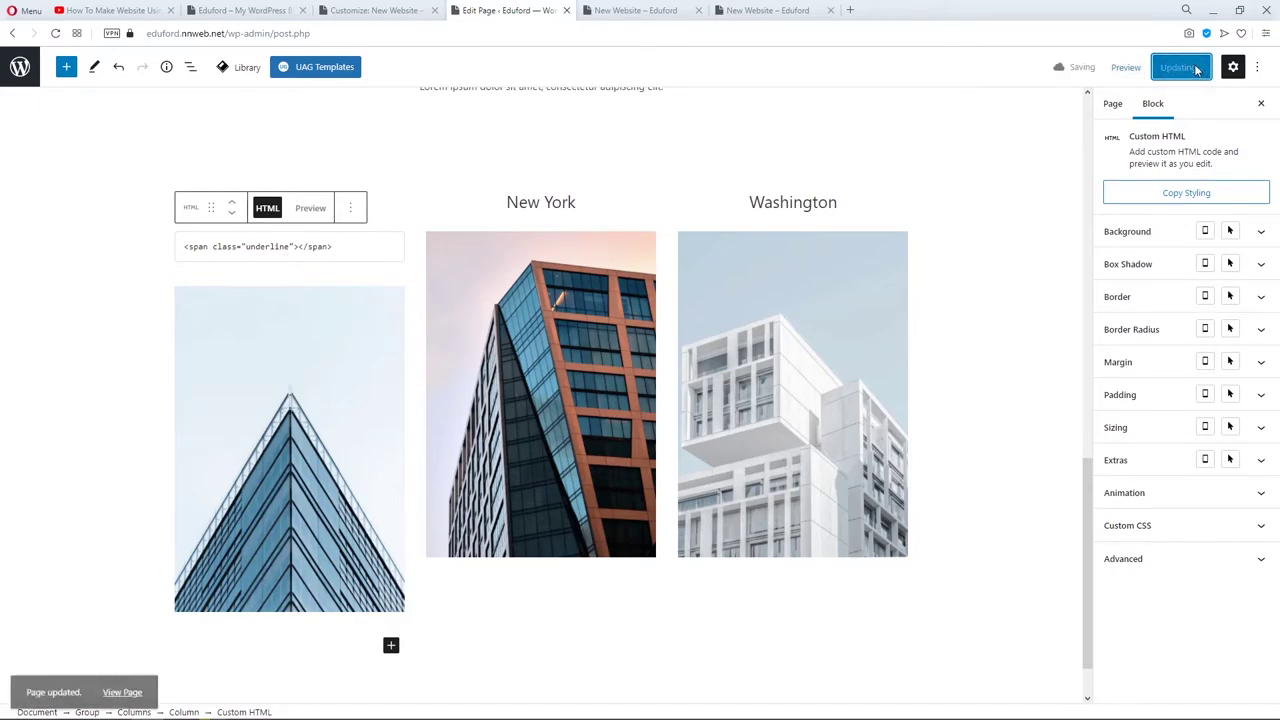
Reload the published New Website page and check the underline between the London heading and its image.
{"action": "left_click", "coordinate": [635, 10]}
{"action": "left_click", "coordinate": [568, 33]}
{"action": "key", "text": "Return"}
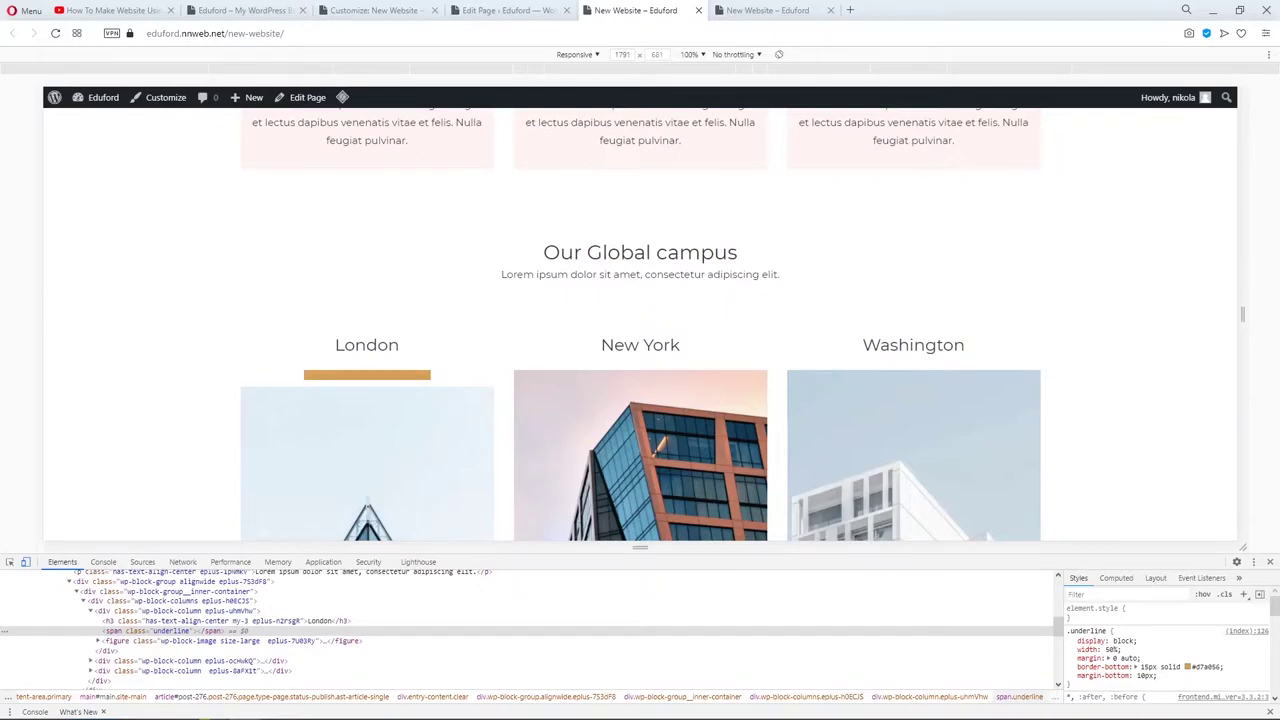
Add the class h3-underline to the London heading's additional CSS classes, before my-3.
{"action": "left_click", "coordinate": [497, 8]}
{"action": "left_click", "coordinate": [369, 198]}
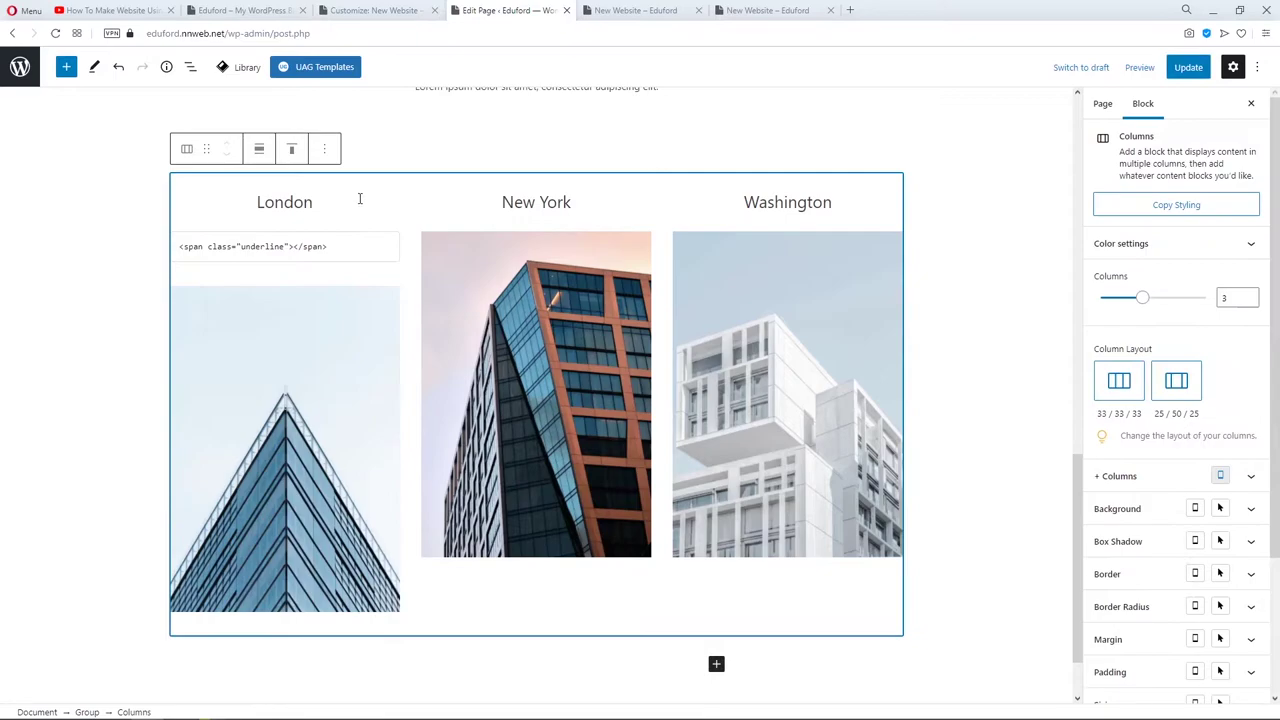
{"action": "left_click", "coordinate": [310, 204]}
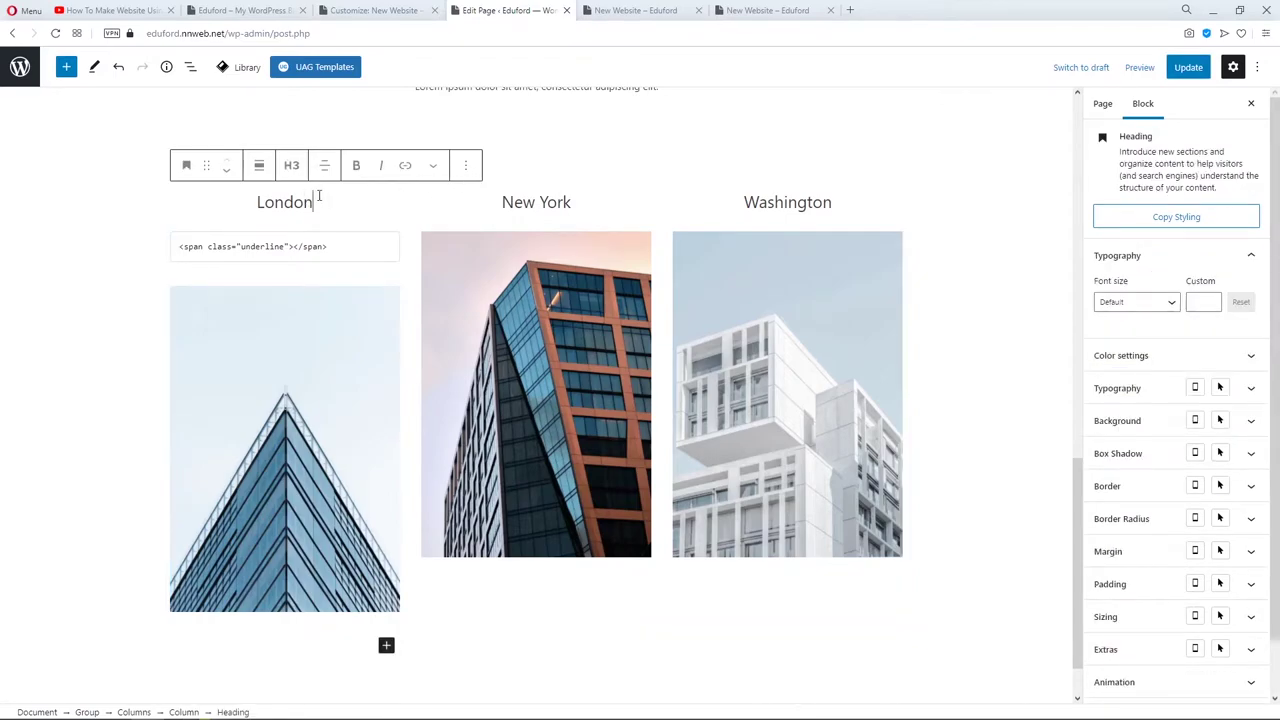
{"action": "scroll", "coordinate": [1183, 651], "scroll_direction": "down", "scroll_amount": 1}
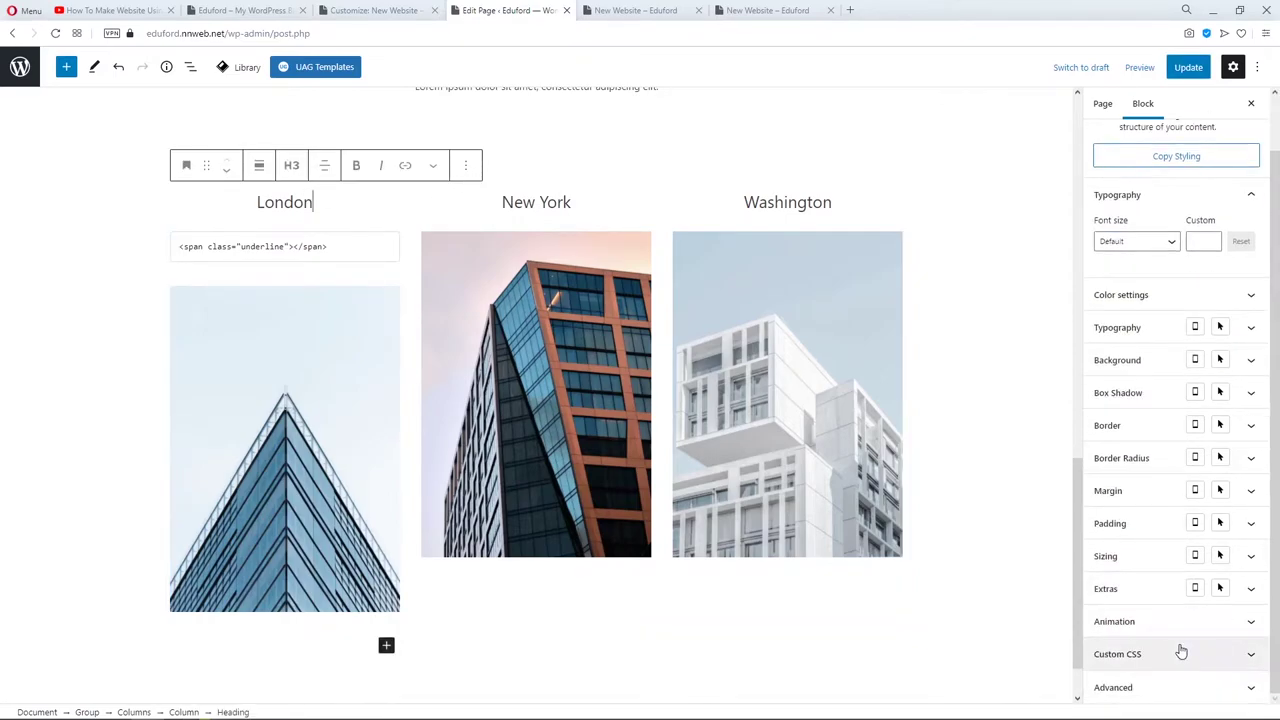
{"action": "left_click", "coordinate": [1125, 688]}
{"action": "scroll", "coordinate": [1152, 659], "scroll_direction": "down", "scroll_amount": 1}
{"action": "left_click", "coordinate": [1104, 660]}
{"action": "type", "text": "h3-underline my-3 eplus-n2rsgR"}
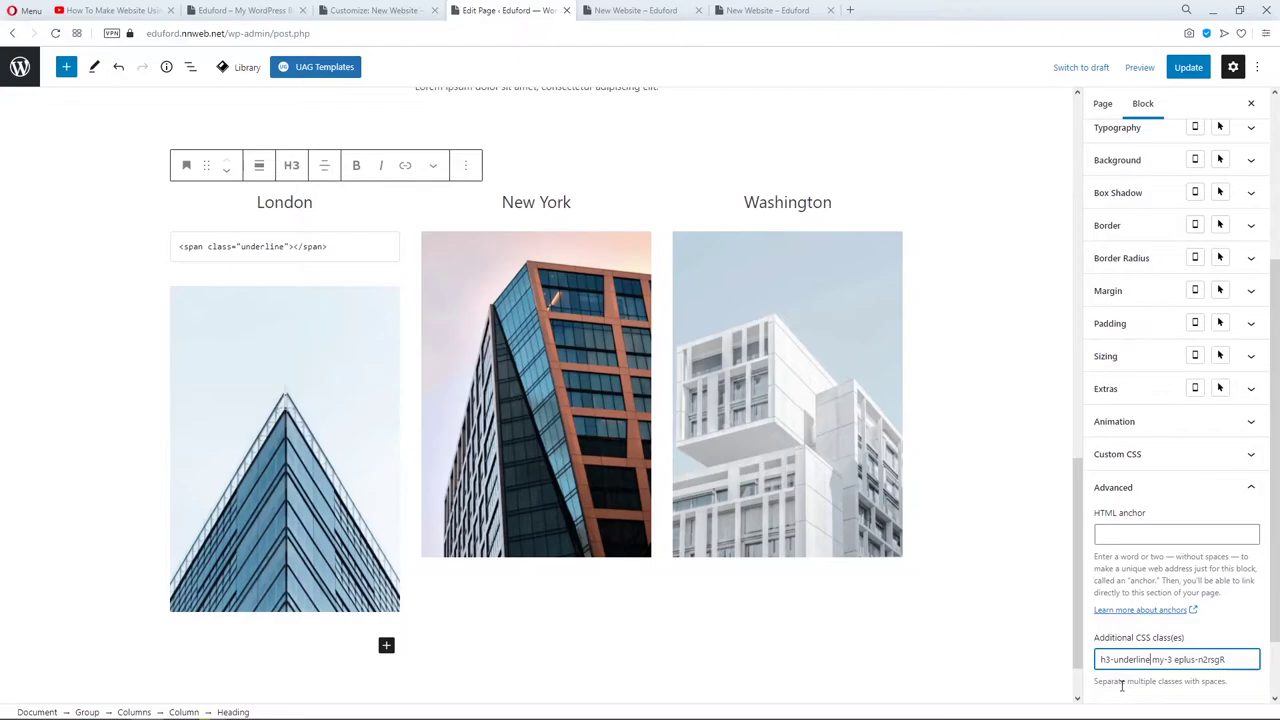
Update the page and reload the published New Website page with the London heading's new class.
{"action": "left_click", "coordinate": [1188, 67]}
{"action": "left_click", "coordinate": [625, 11]}
{"action": "left_click", "coordinate": [607, 34]}
{"action": "key", "text": "Return"}
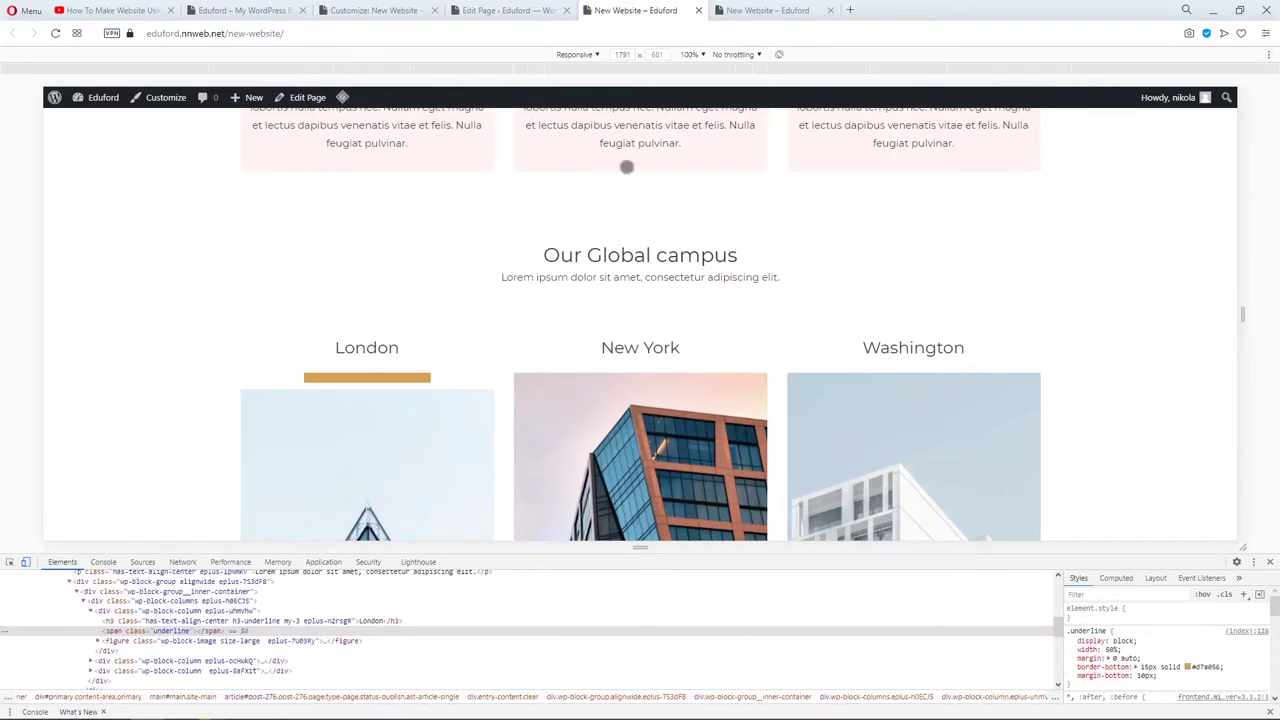
Inspect the London heading and try bottom margins for the shared heading rule in the live styles, from 0 to -20px.
{"action": "left_click", "coordinate": [398, 348]}
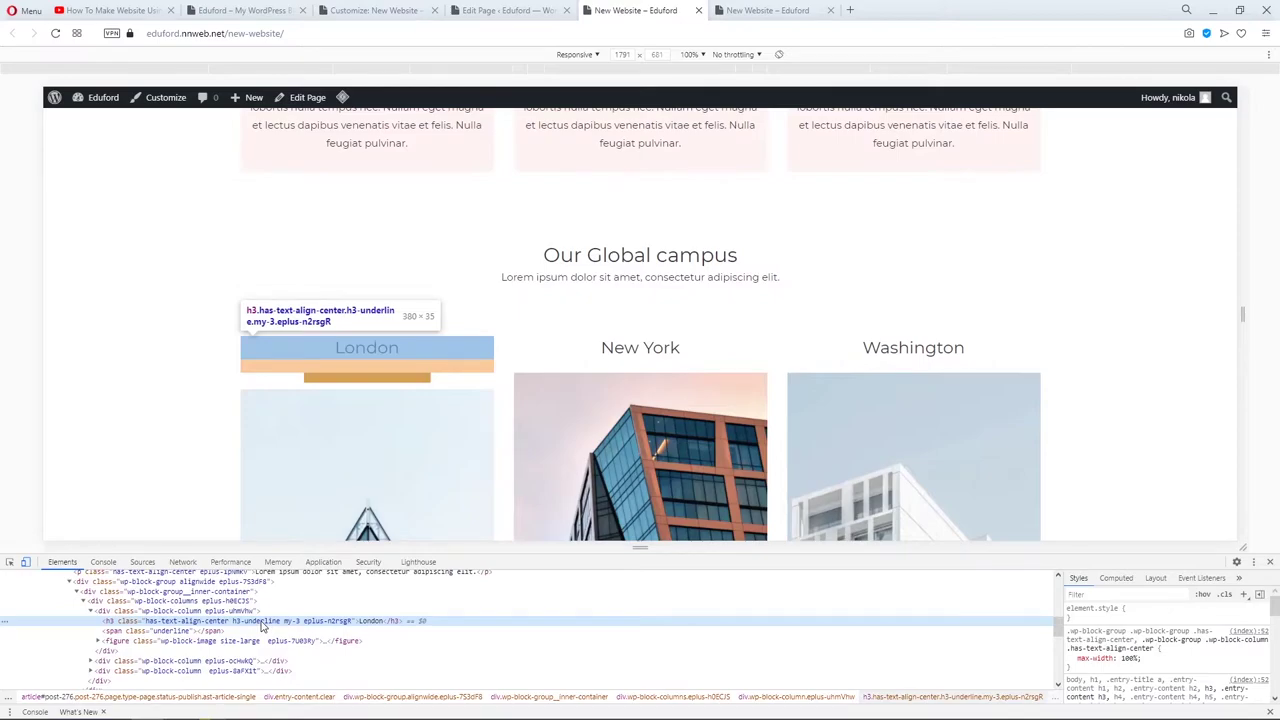
{"action": "scroll", "coordinate": [1152, 670], "scroll_direction": "down", "scroll_amount": 5}
{"action": "scroll", "coordinate": [1152, 682], "scroll_direction": "up", "scroll_amount": 2}
{"action": "left_click", "coordinate": [1145, 671]}
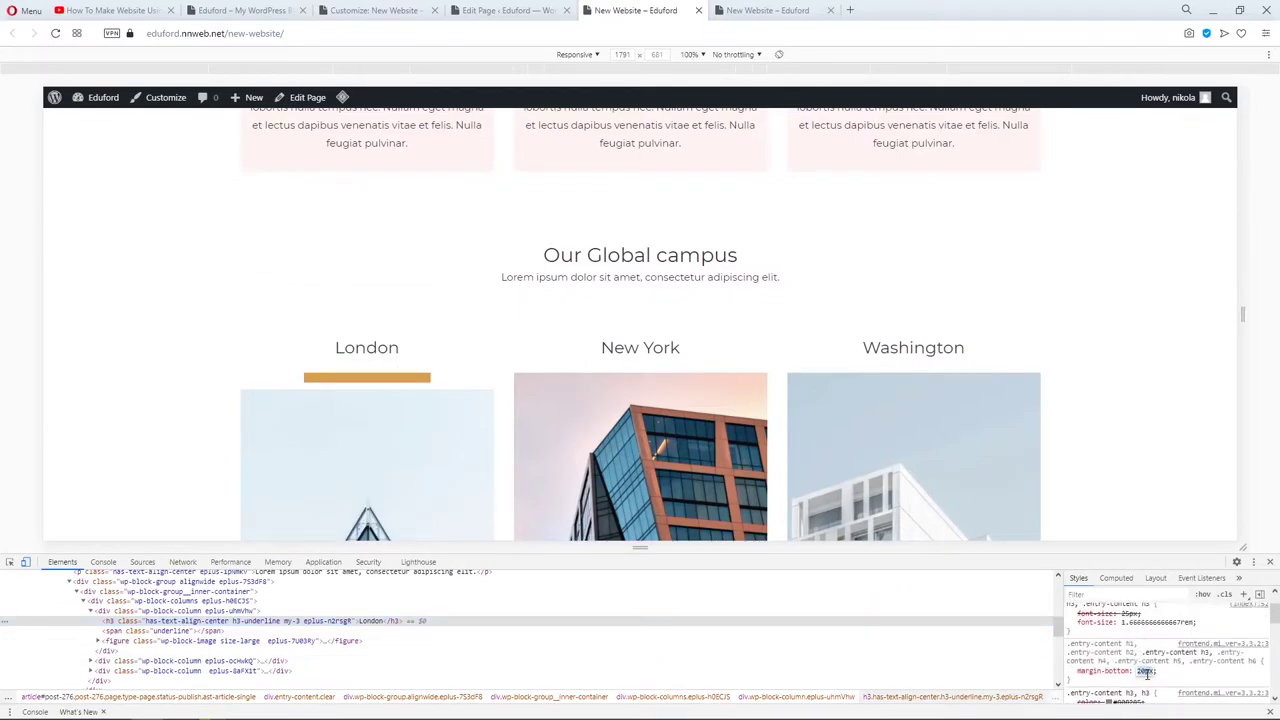
{"action": "type", "text": "0"}
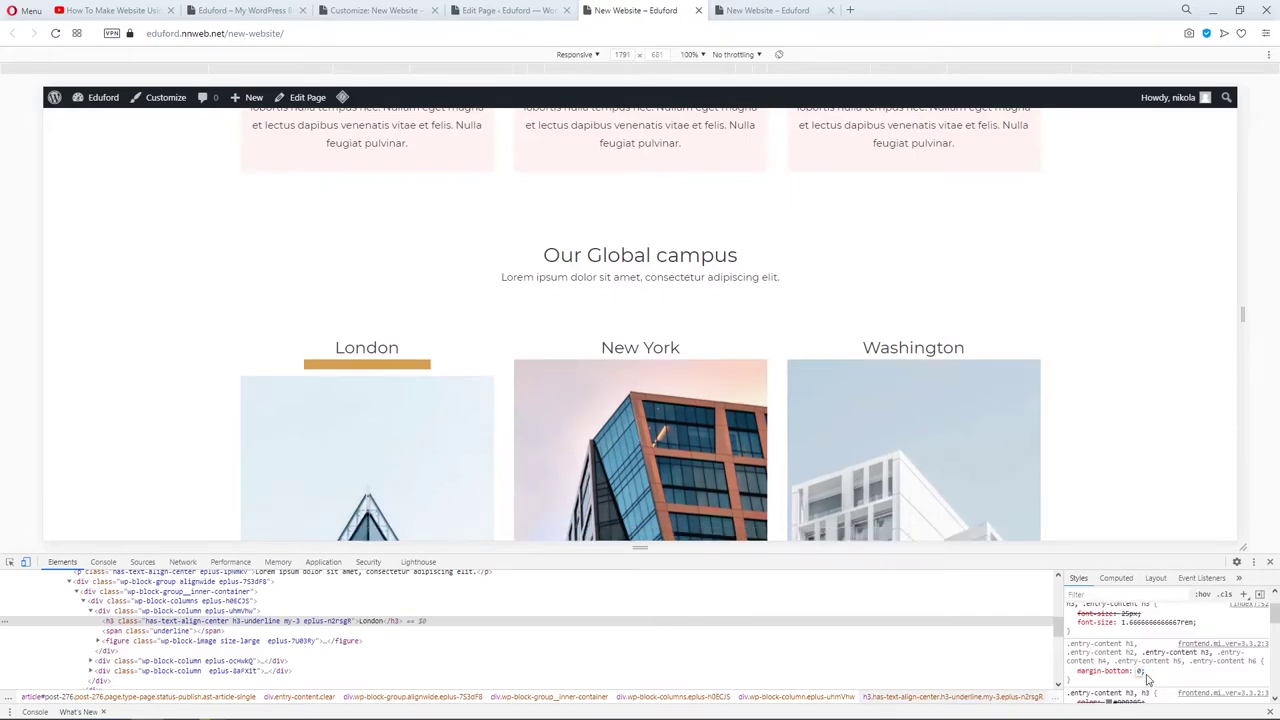
{"action": "left_click", "coordinate": [1143, 672]}
{"action": "type", "text": "4"}
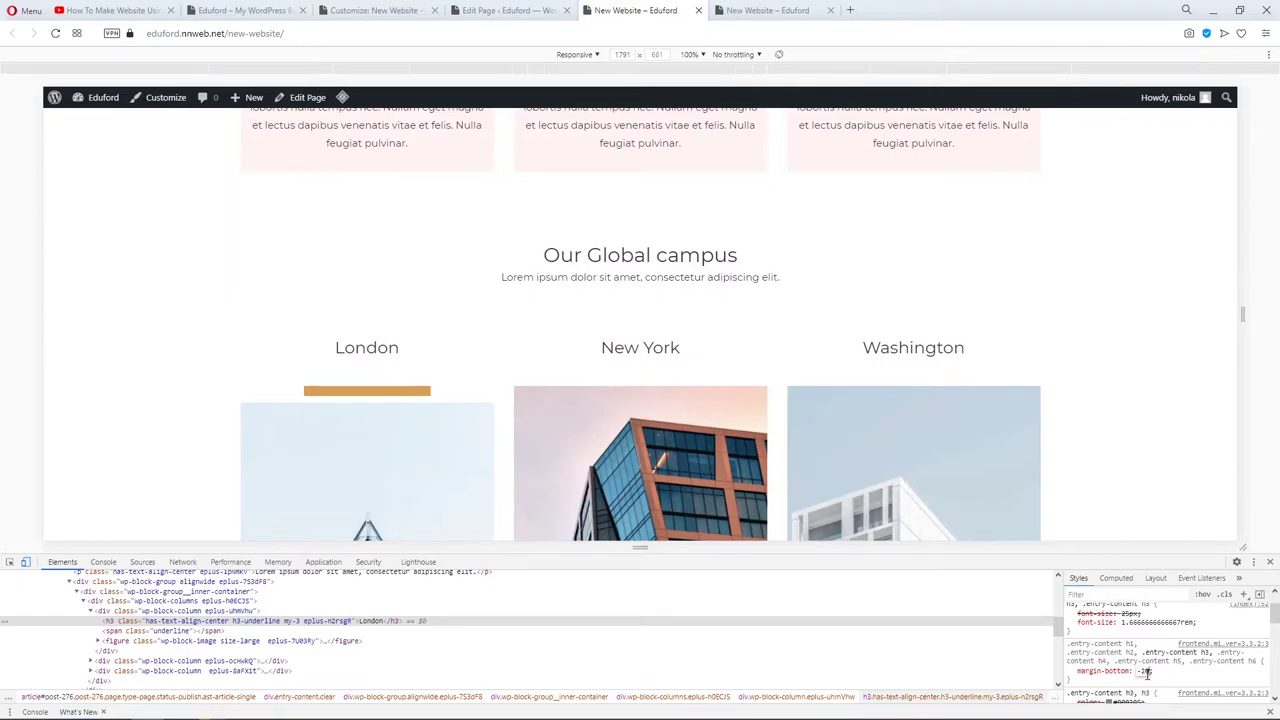
{"action": "type", "text": "-40"}
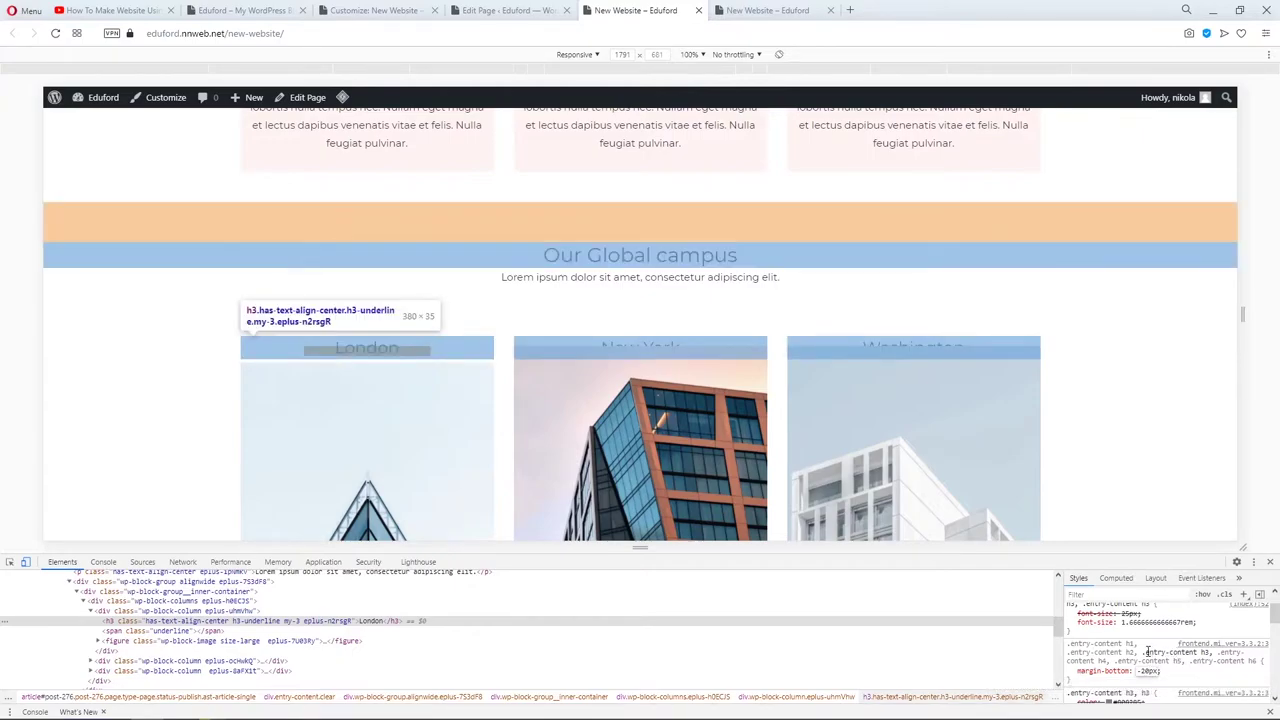
{"action": "key", "text": "Return"}
Copy the .entry-content h3 selector from the inspected styles and start a rule for it below .entry-content h2 in Additional CSS.
{"action": "left_click", "coordinate": [1161, 651]}
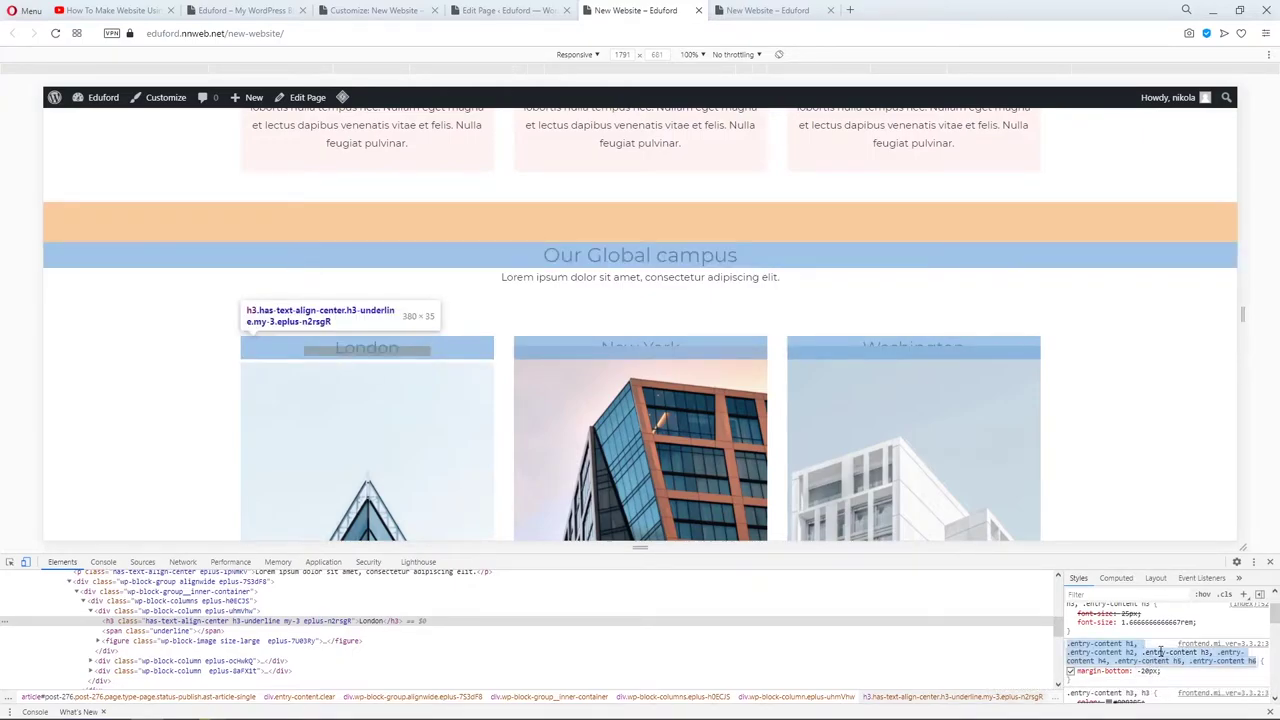
{"action": "left_click", "coordinate": [1146, 653]}
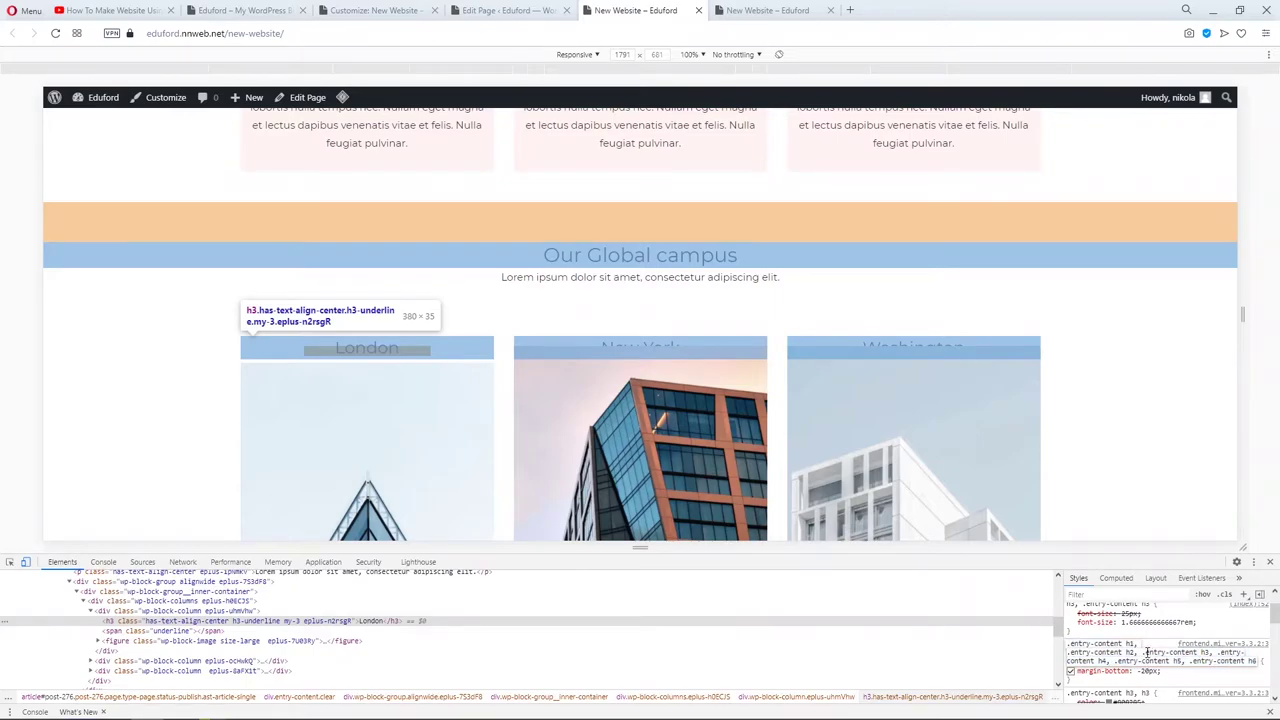
{"action": "left_click_drag", "start_coordinate": [1143, 652], "coordinate": [1197, 655]}
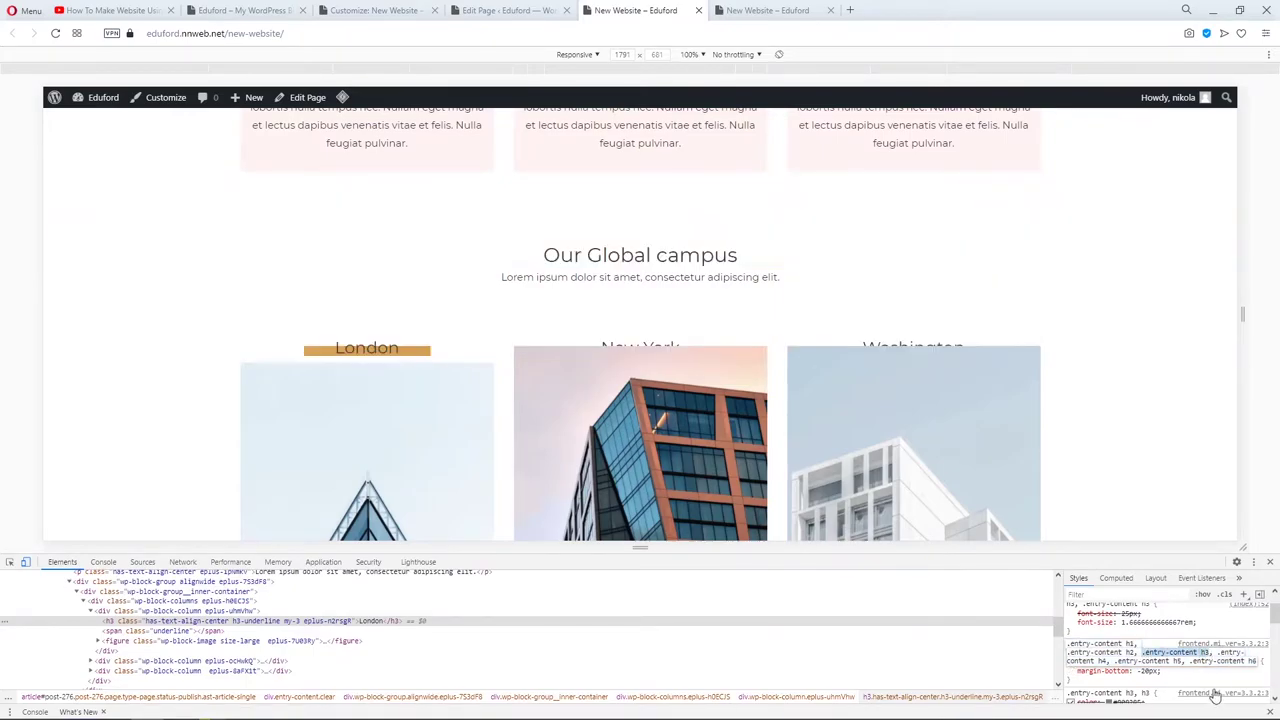
{"action": "left_click", "coordinate": [238, 12]}
{"action": "left_click", "coordinate": [397, 10]}
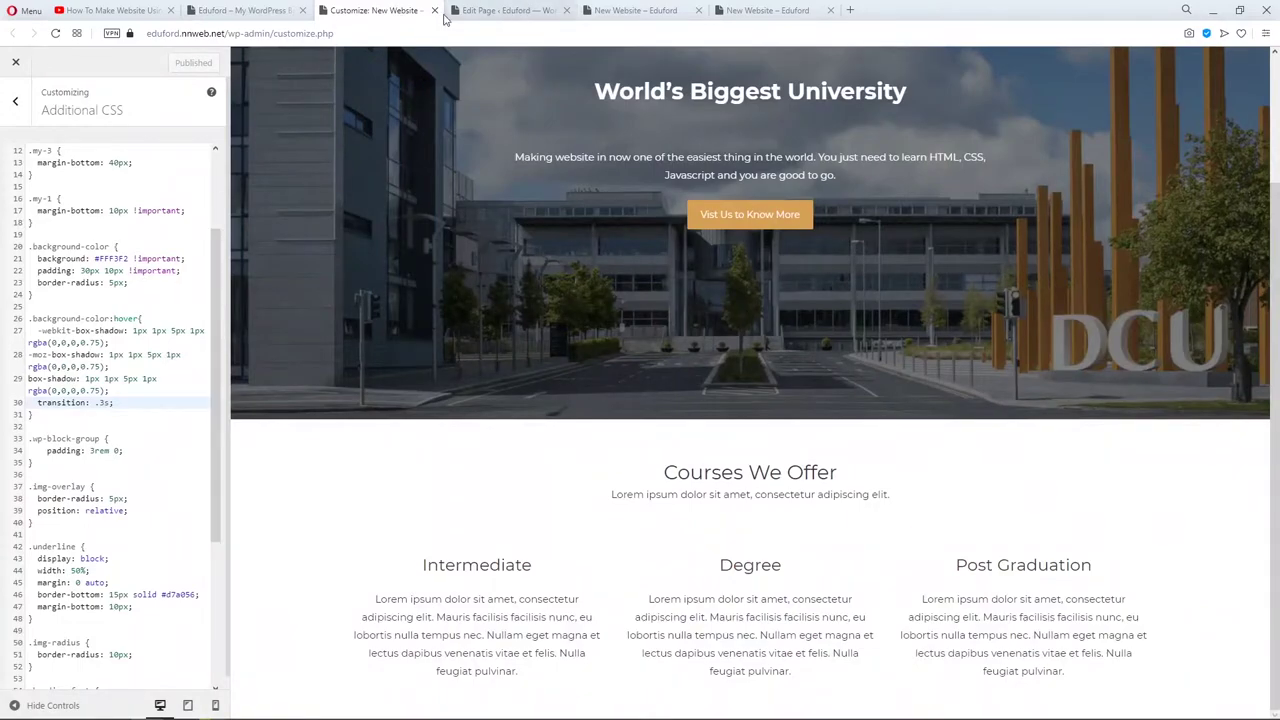
{"action": "scroll", "coordinate": [116, 231], "scroll_direction": "up", "scroll_amount": 1}
{"action": "scroll", "coordinate": [116, 231], "scroll_direction": "up", "scroll_amount": 3}
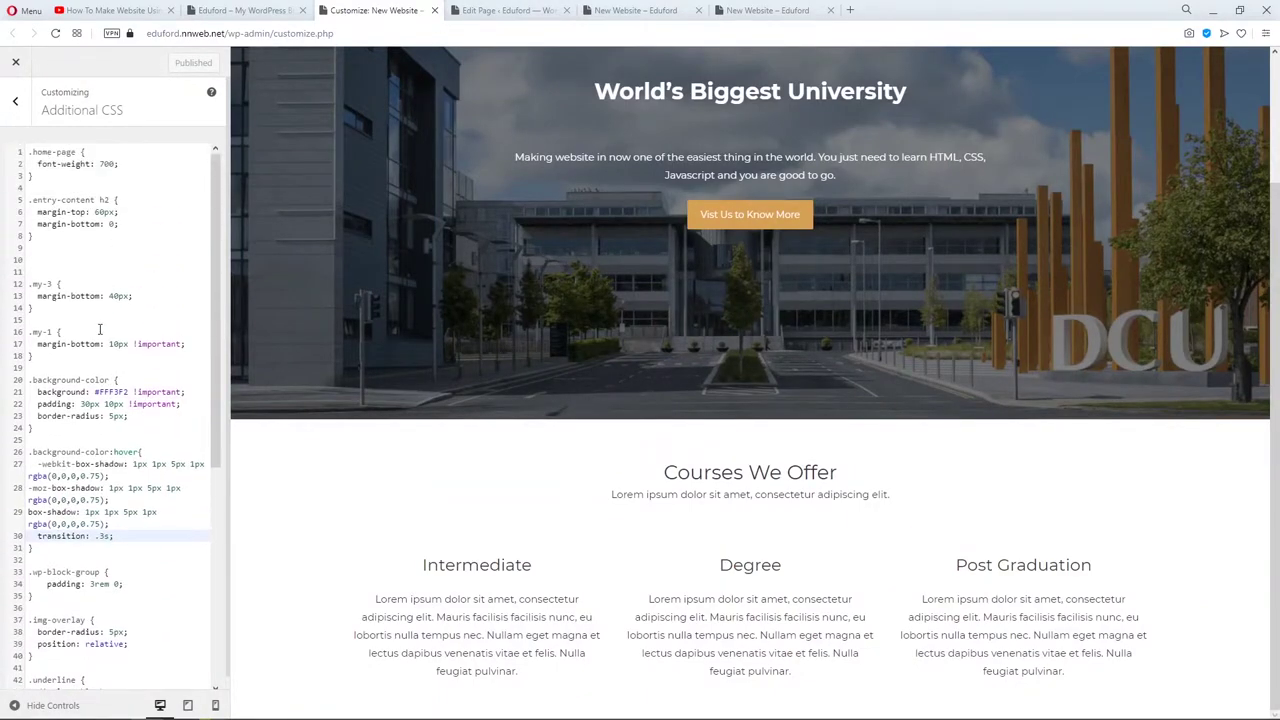
{"action": "left_click", "coordinate": [79, 257]}
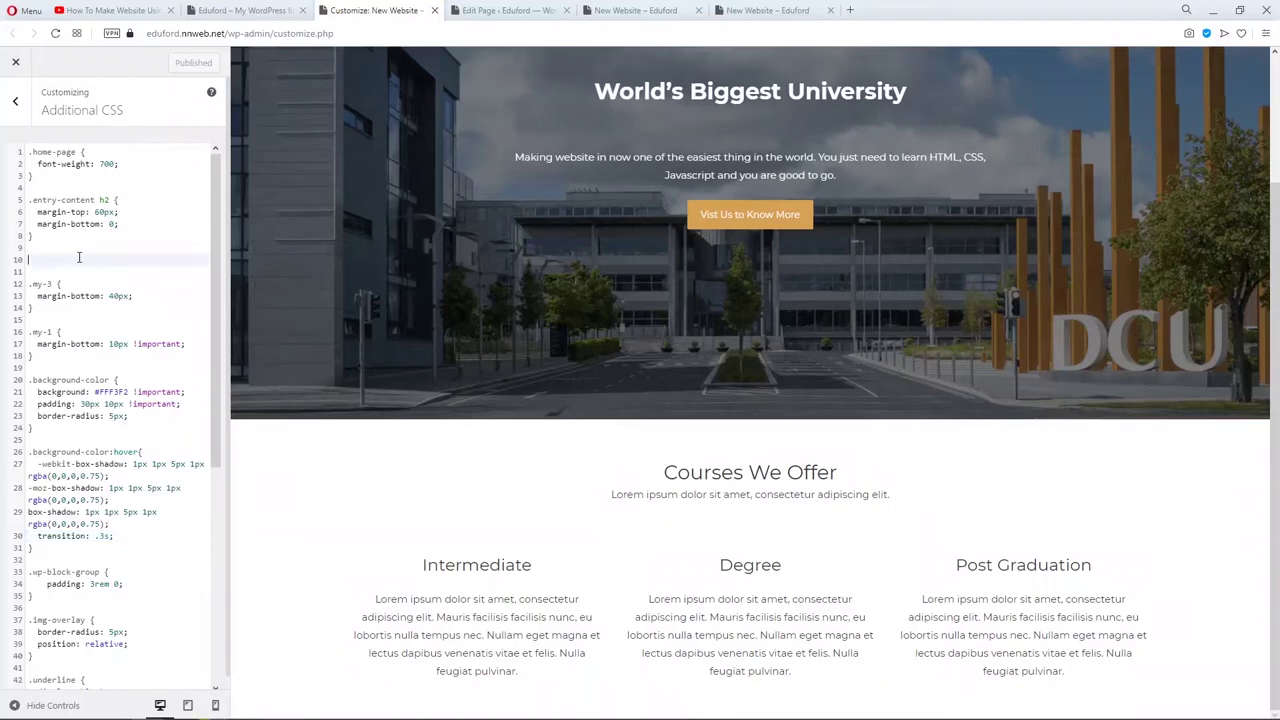
{"action": "type", "text": ".entry-content h3"}
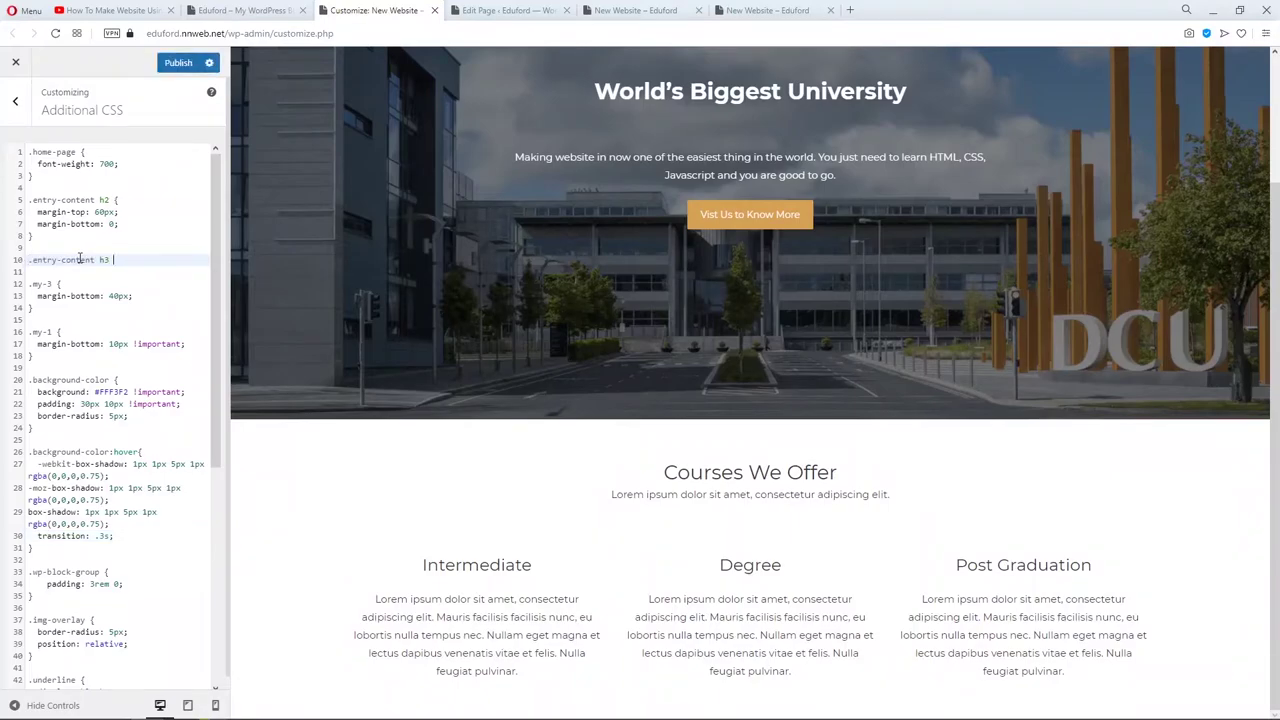
{"action": "type", "text": " {"}
{"action": "key", "text": "Return"}
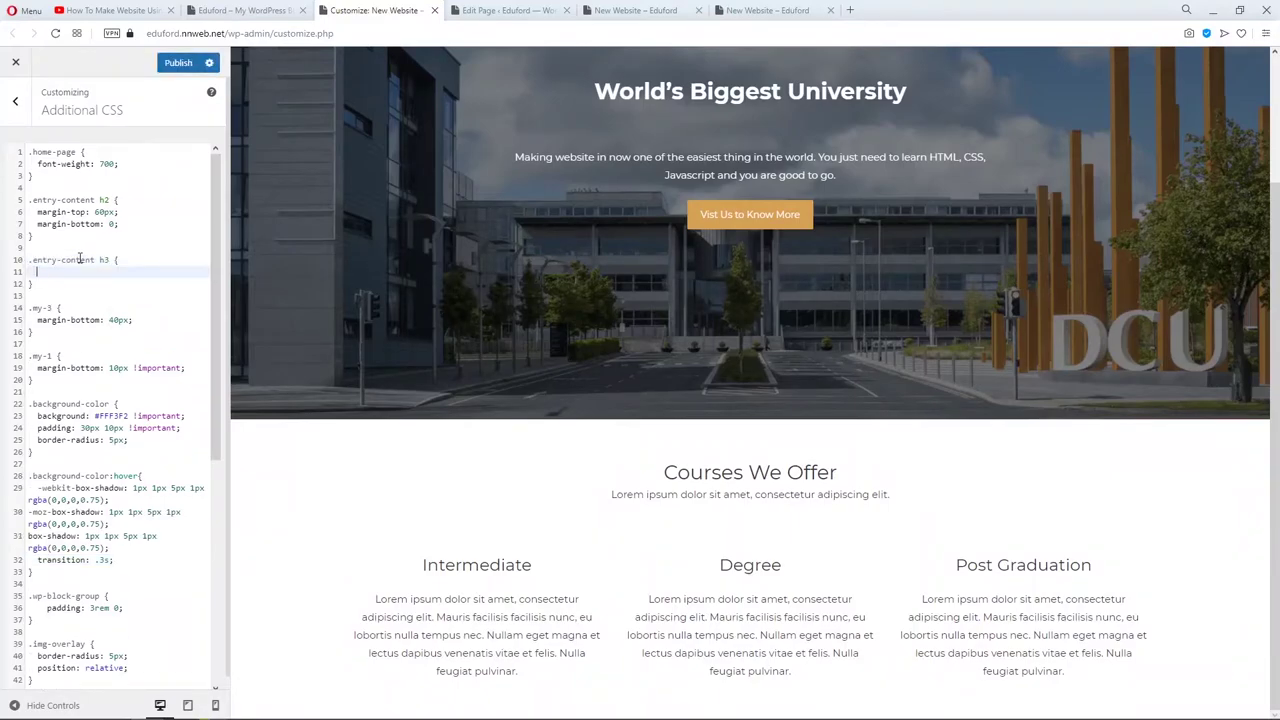
Give the .entry-content h3 rule a margin-bottom of -20px.
{"action": "type", "text": "marg"}
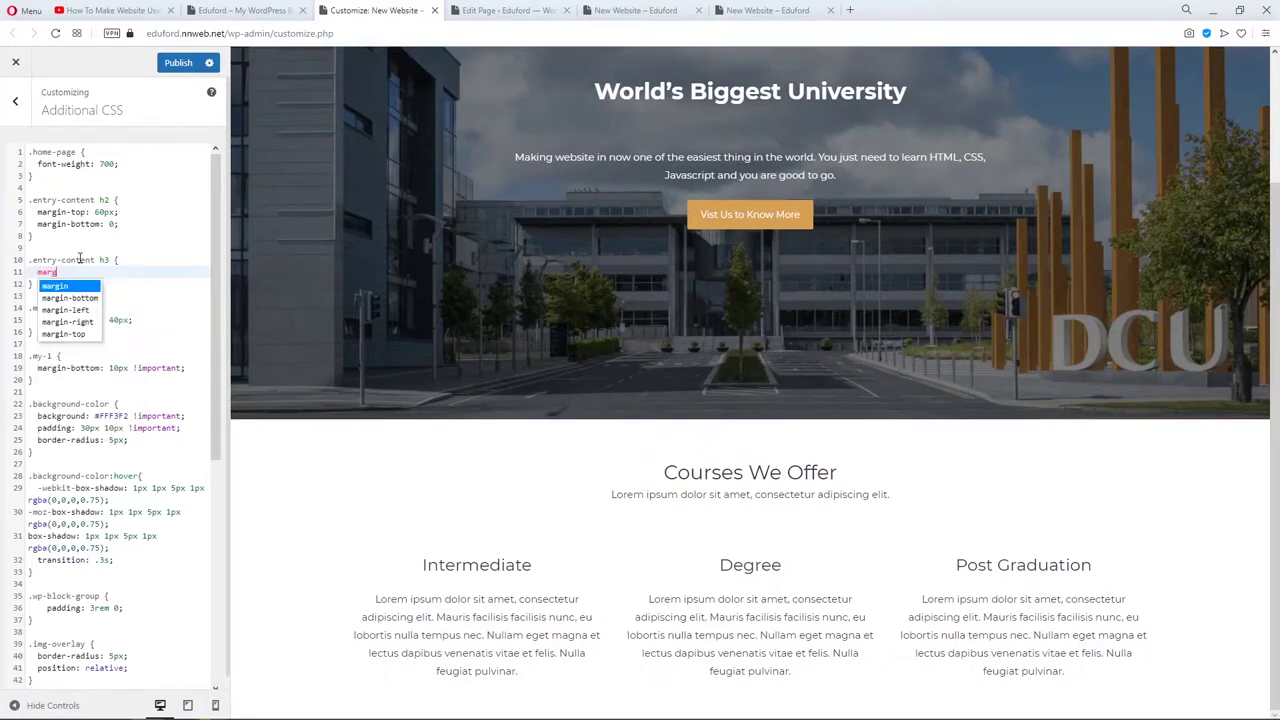
{"action": "key", "text": "Down"}
{"action": "key", "text": "Return"}
{"action": "type", "text": ":"}
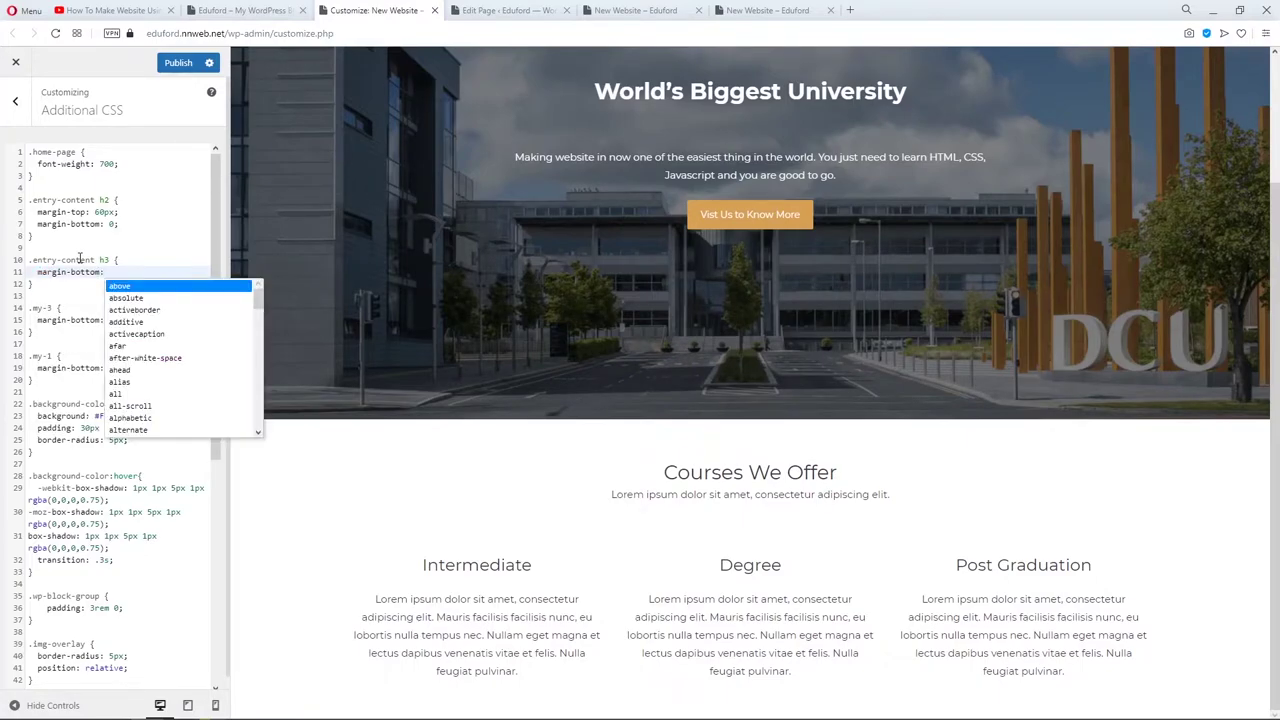
{"action": "key", "text": "Escape"}
{"action": "type", "text": "-20px;"}
Publish the Additional CSS change and view the published New Website page with the new h3 margin.
{"action": "left_click", "coordinate": [178, 63]}
{"action": "key", "text": "F5"}
{"action": "left_click", "coordinate": [603, 14]}
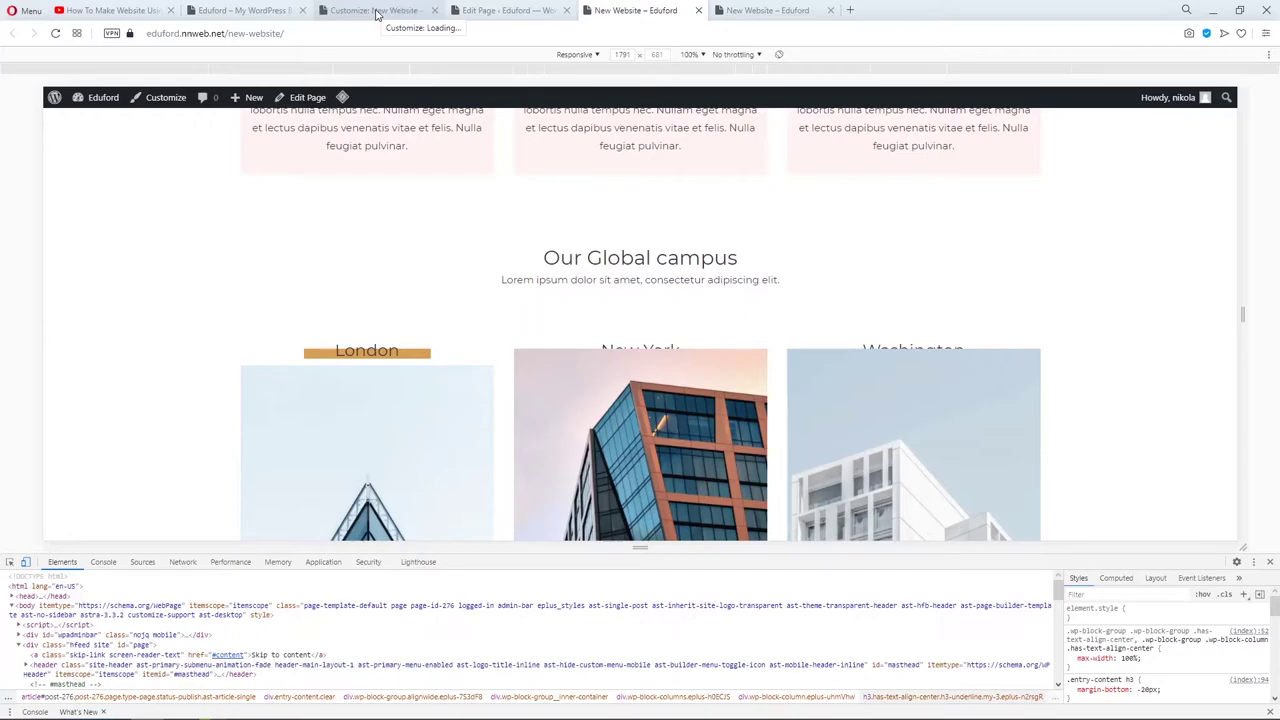
Check the h3 headings of Courses We Offer and Our Global campus in the Customizer preview and on the published page.
{"action": "left_click", "coordinate": [375, 12]}
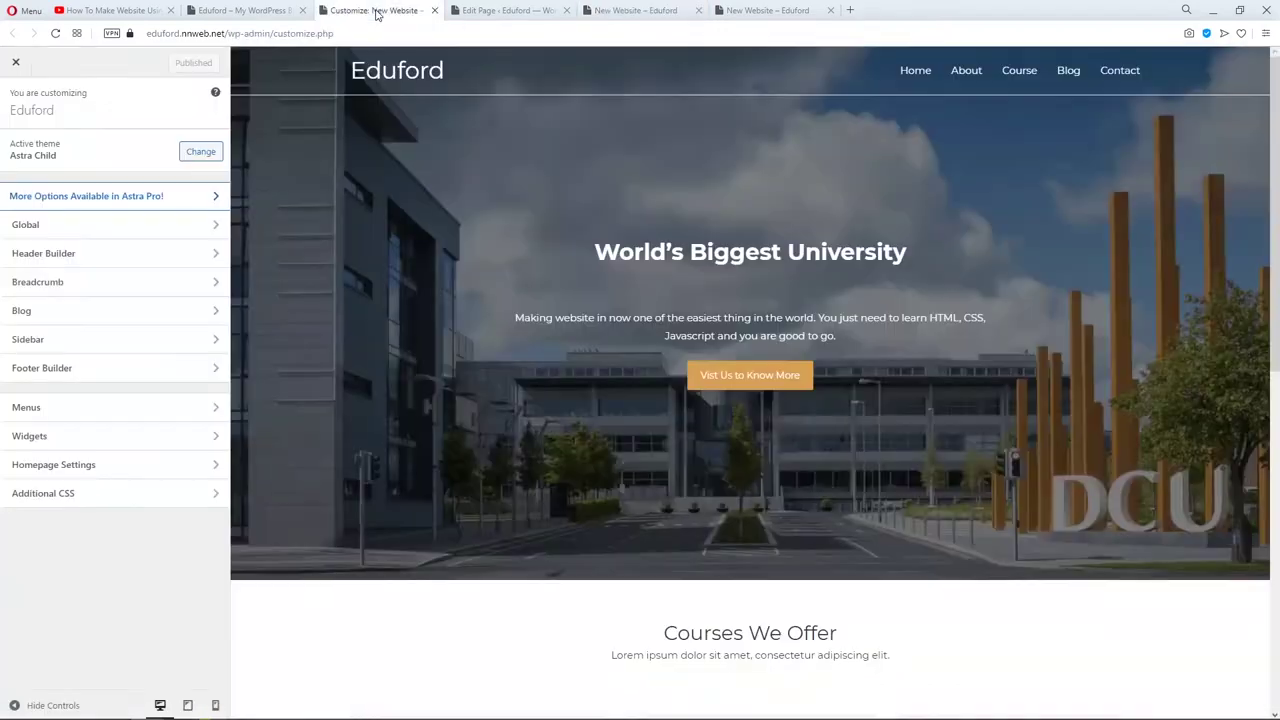
{"action": "left_click", "coordinate": [146, 495]}
{"action": "scroll", "coordinate": [595, 423], "scroll_direction": "down", "scroll_amount": 5}
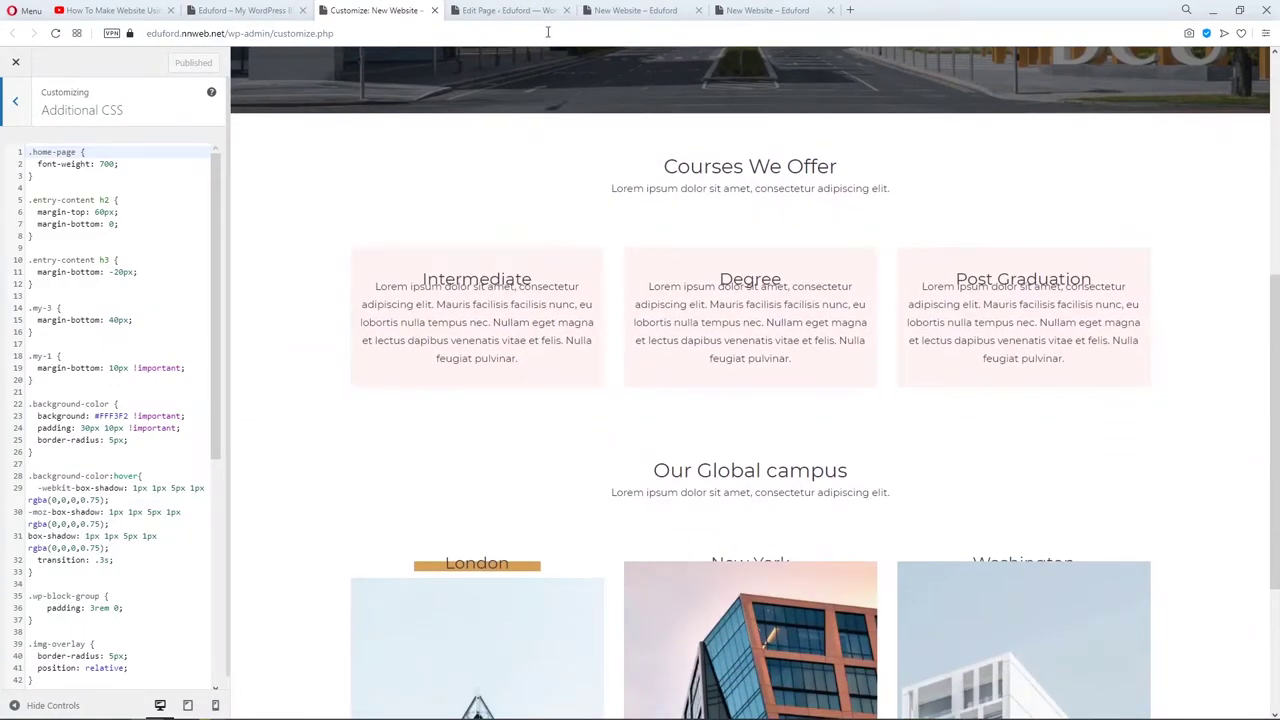
{"action": "left_click", "coordinate": [519, 12]}
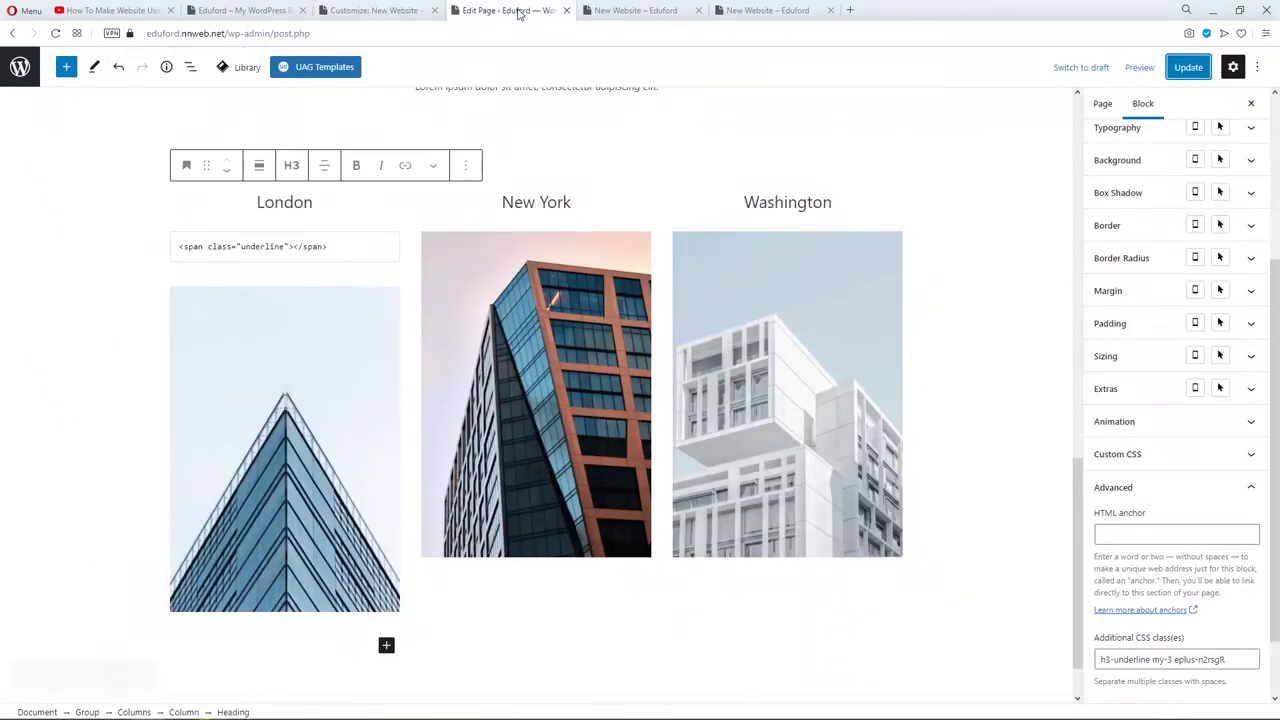
{"action": "left_click", "coordinate": [611, 14]}
{"action": "left_click", "coordinate": [537, 12]}
{"action": "left_click", "coordinate": [391, 12]}
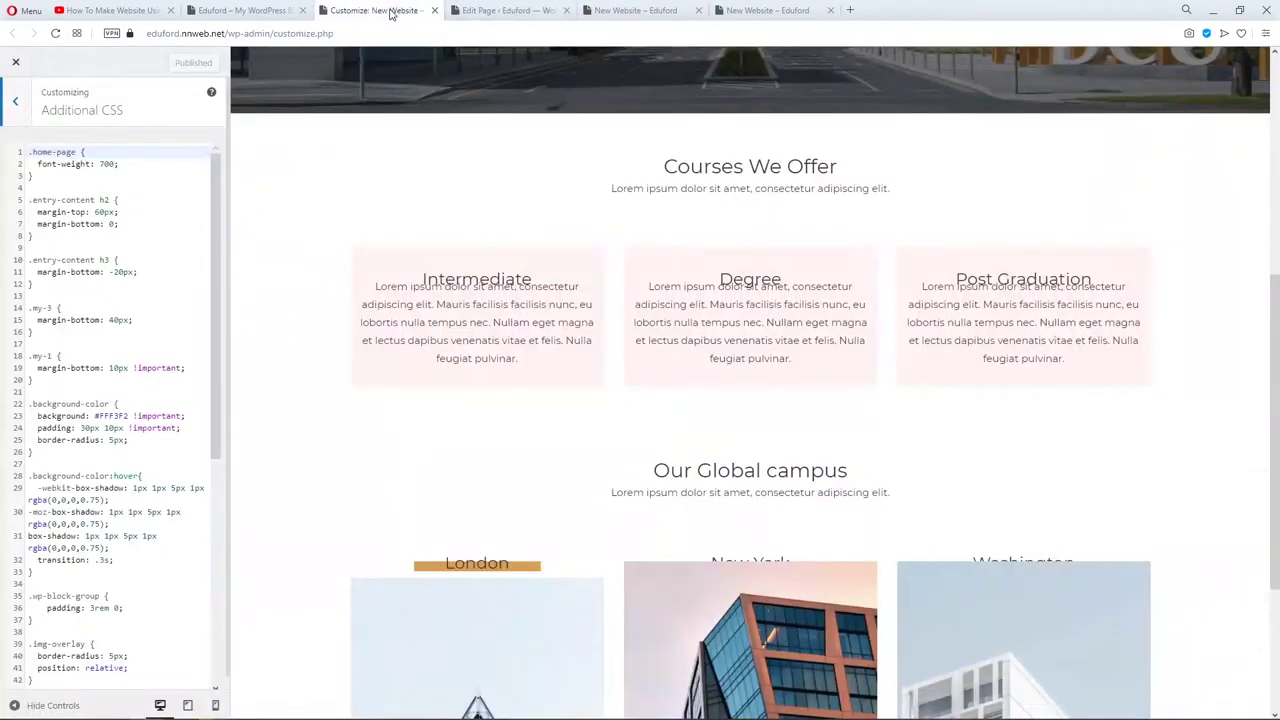
{"action": "left_click", "coordinate": [478, 14]}
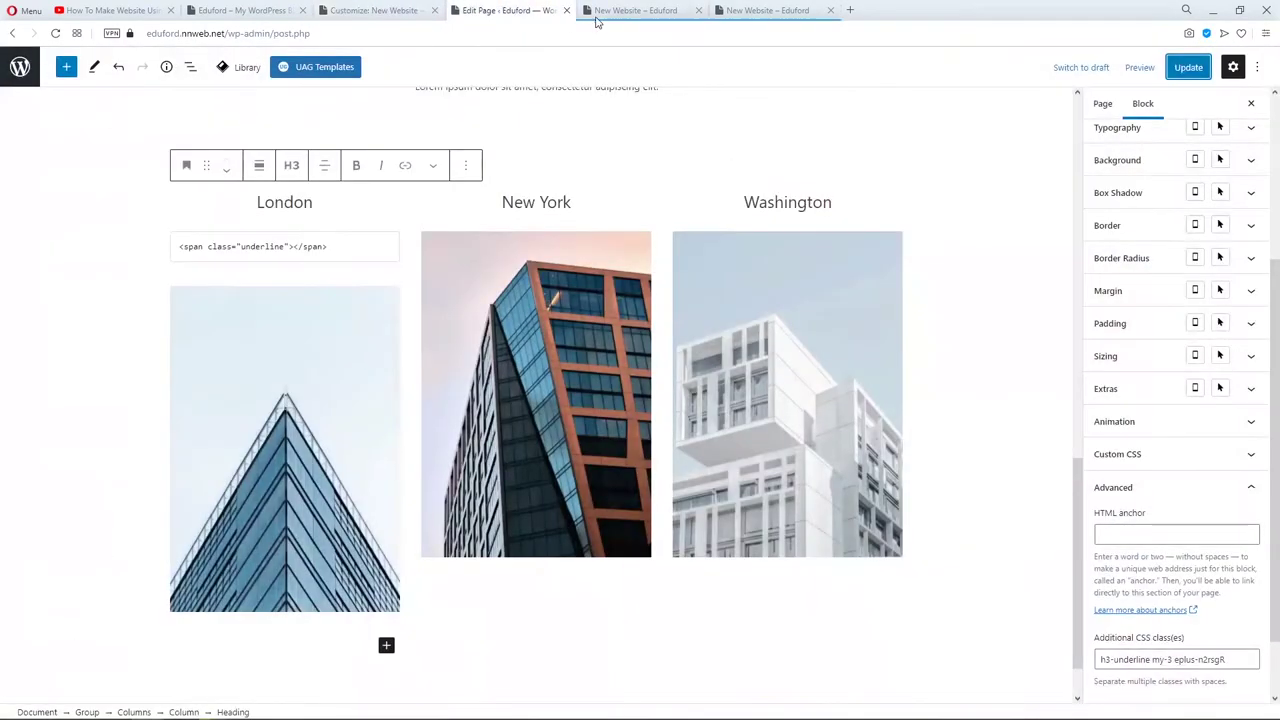
{"action": "left_click", "coordinate": [600, 14]}
{"action": "scroll", "coordinate": [616, 229], "scroll_direction": "up", "scroll_amount": 3}
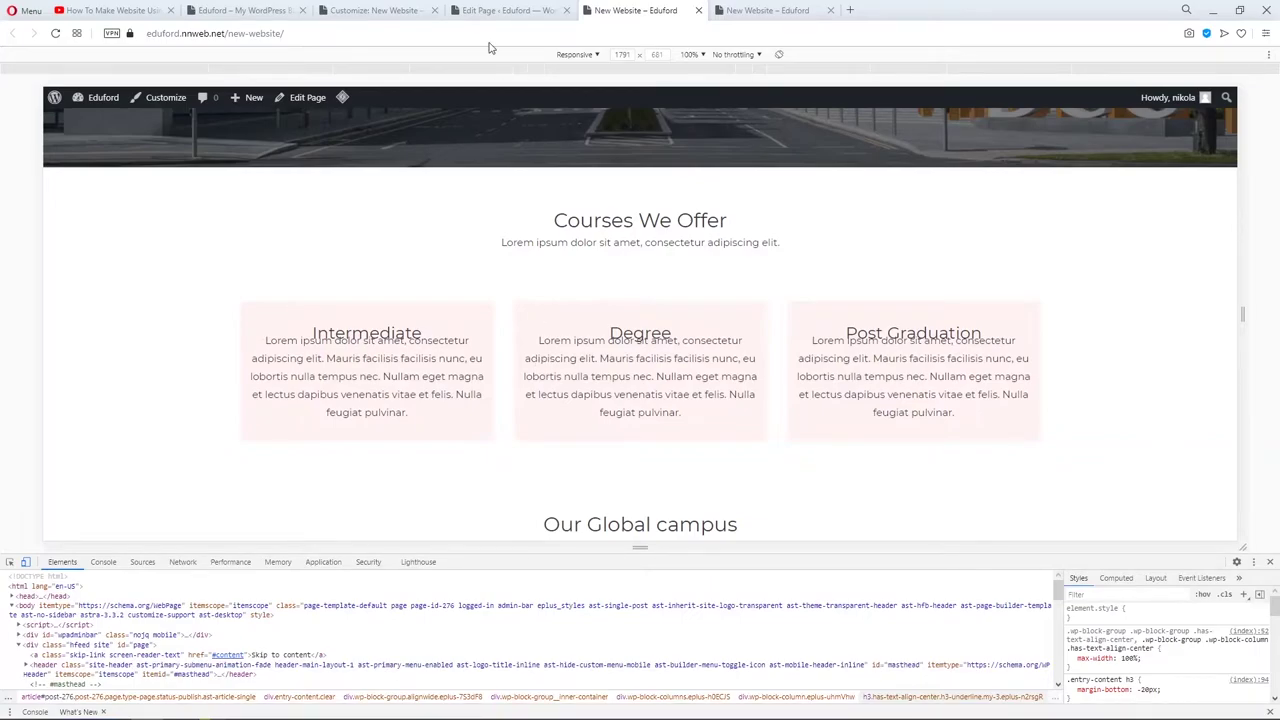
{"action": "scroll", "coordinate": [510, 242], "scroll_direction": "down", "scroll_amount": 2}
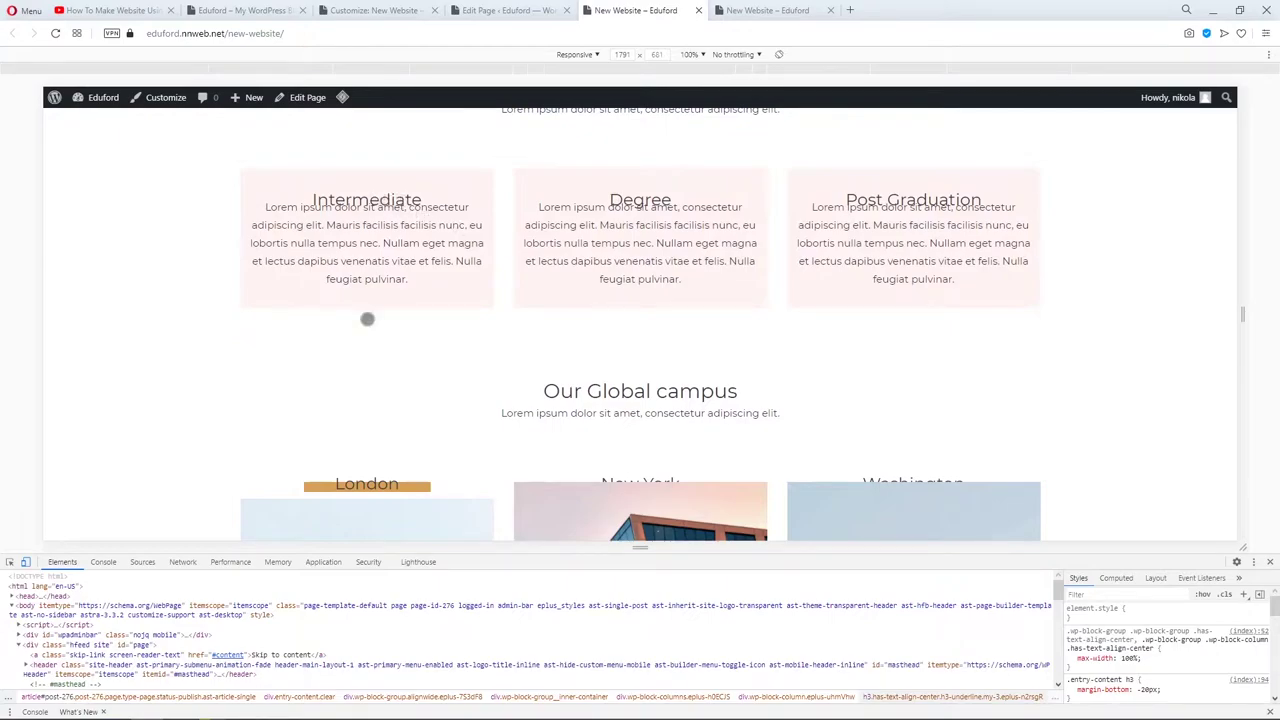
{"action": "scroll", "coordinate": [424, 264], "scroll_direction": "up", "scroll_amount": 1}
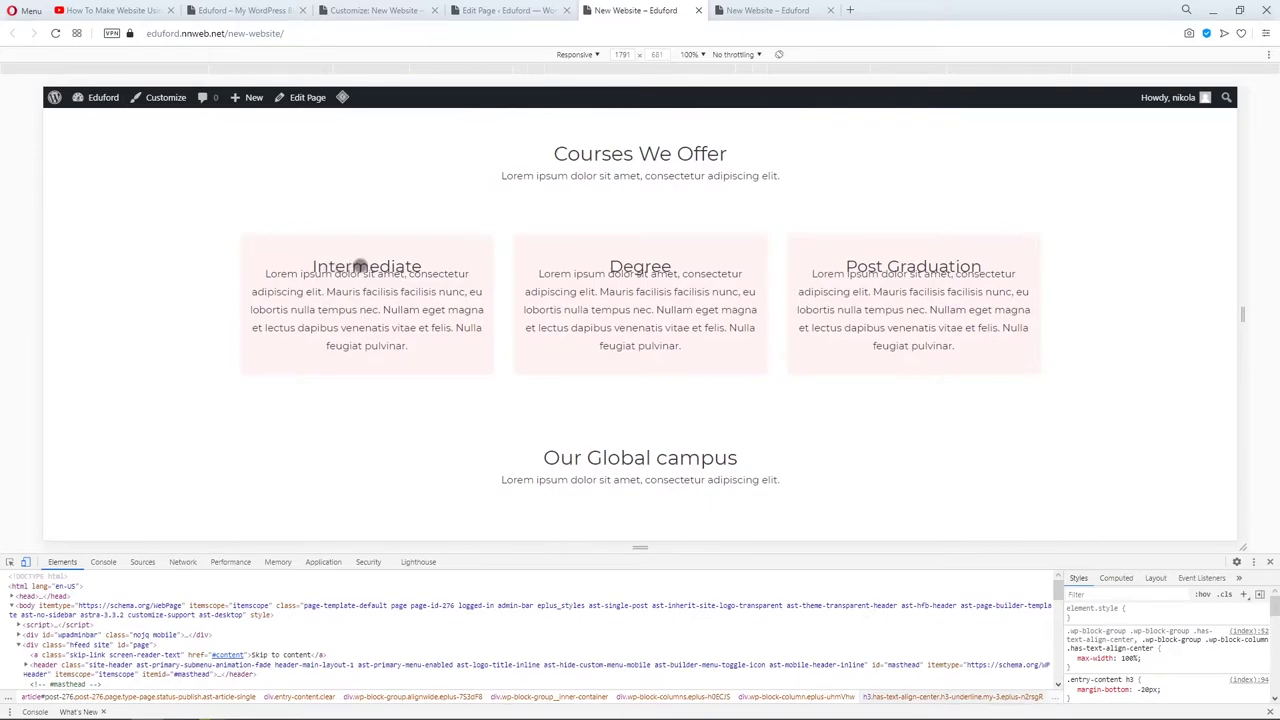
Change the Intermediate, Degree and Post Graduation headings in the page editor to heading level H2.
{"action": "left_click", "coordinate": [487, 10]}
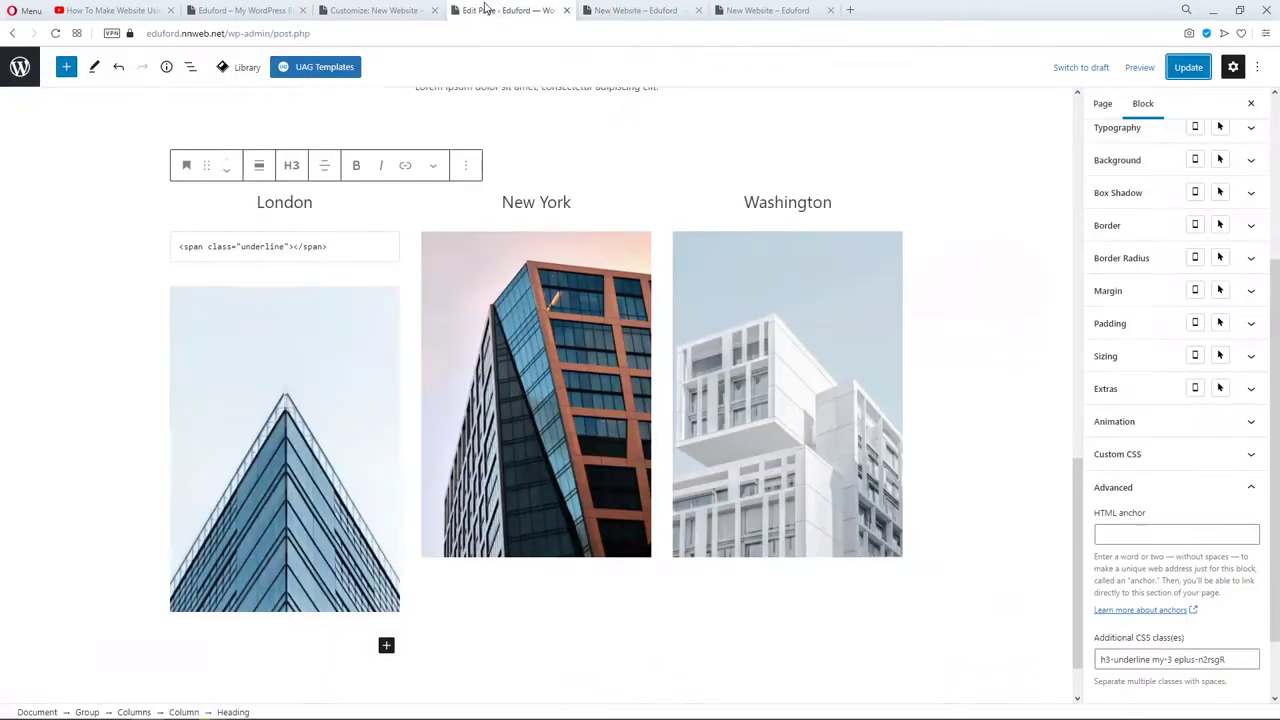
{"action": "scroll", "coordinate": [437, 283], "scroll_direction": "up", "scroll_amount": 3}
{"action": "scroll", "coordinate": [436, 283], "scroll_direction": "up", "scroll_amount": 2}
{"action": "left_click", "coordinate": [297, 320]}
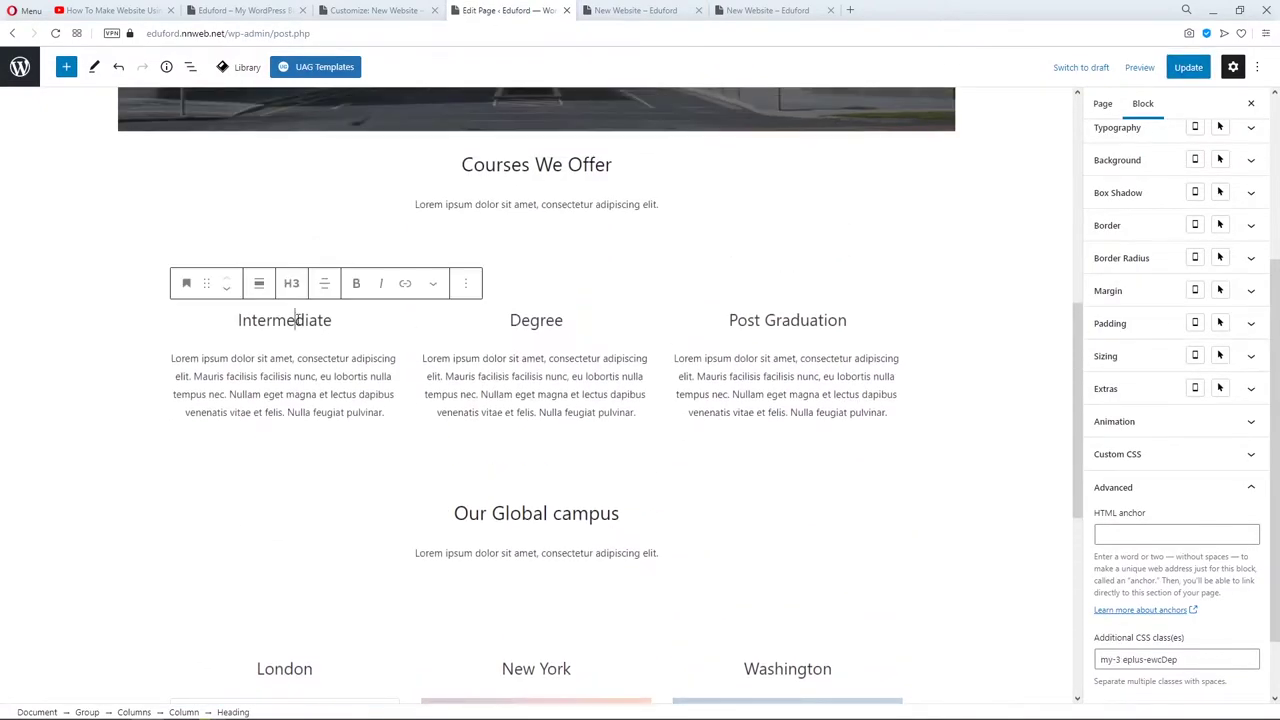
{"action": "left_click", "coordinate": [292, 284]}
{"action": "left_click", "coordinate": [315, 323]}
{"action": "left_click", "coordinate": [508, 320]}
{"action": "left_click", "coordinate": [543, 285]}
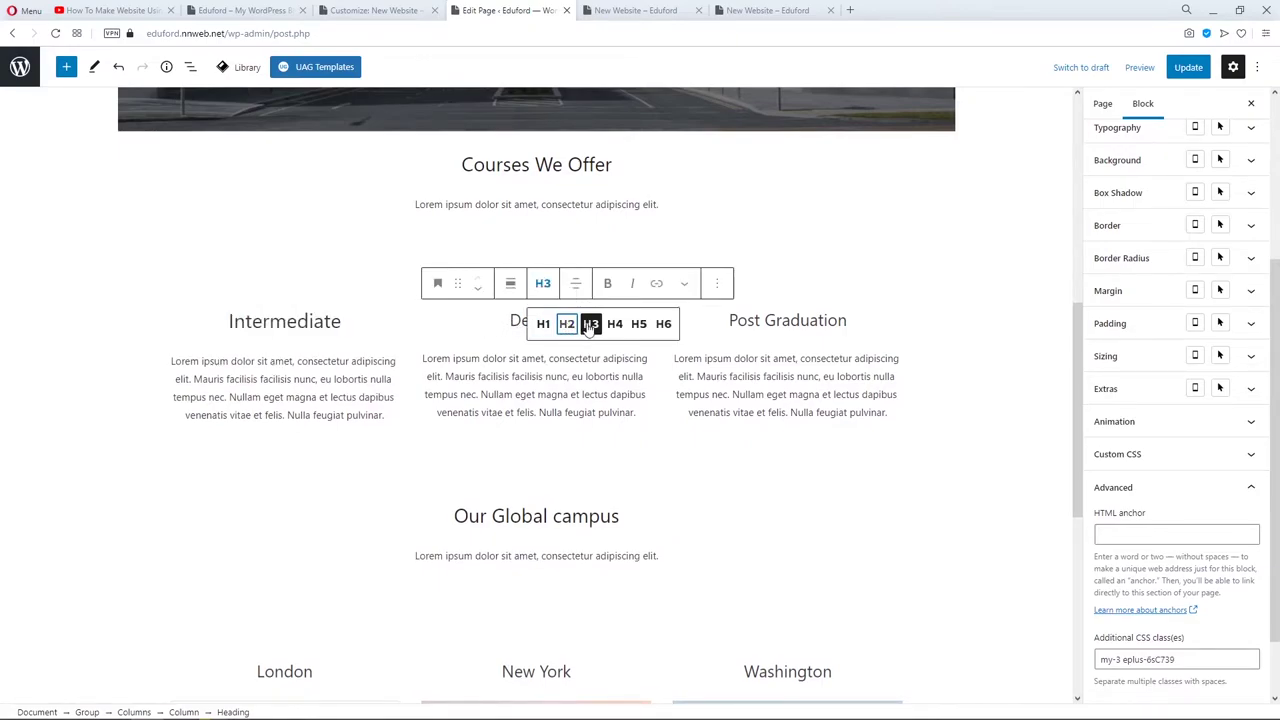
{"action": "left_click", "coordinate": [568, 322]}
{"action": "left_click", "coordinate": [757, 320]}
{"action": "left_click", "coordinate": [794, 284]}
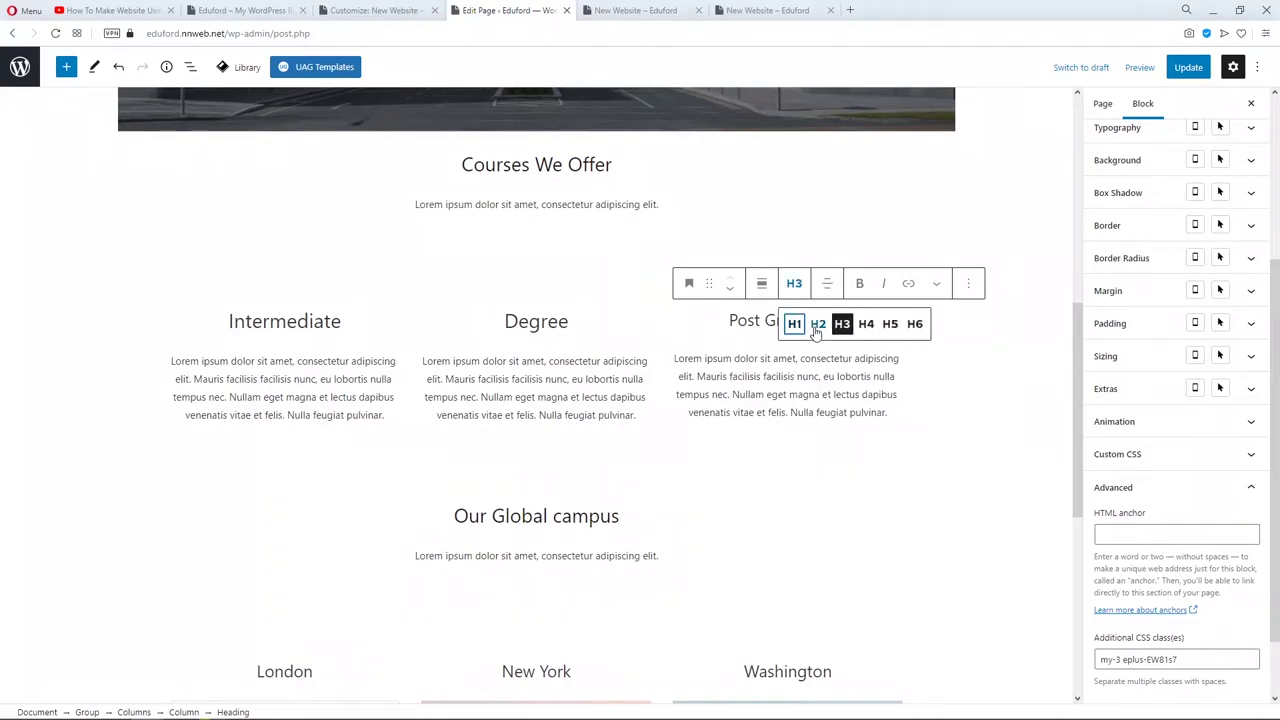
{"action": "left_click", "coordinate": [820, 321]}
Update the page and reload the published New Website page with the H2 course headings.
{"action": "left_click", "coordinate": [1188, 68]}
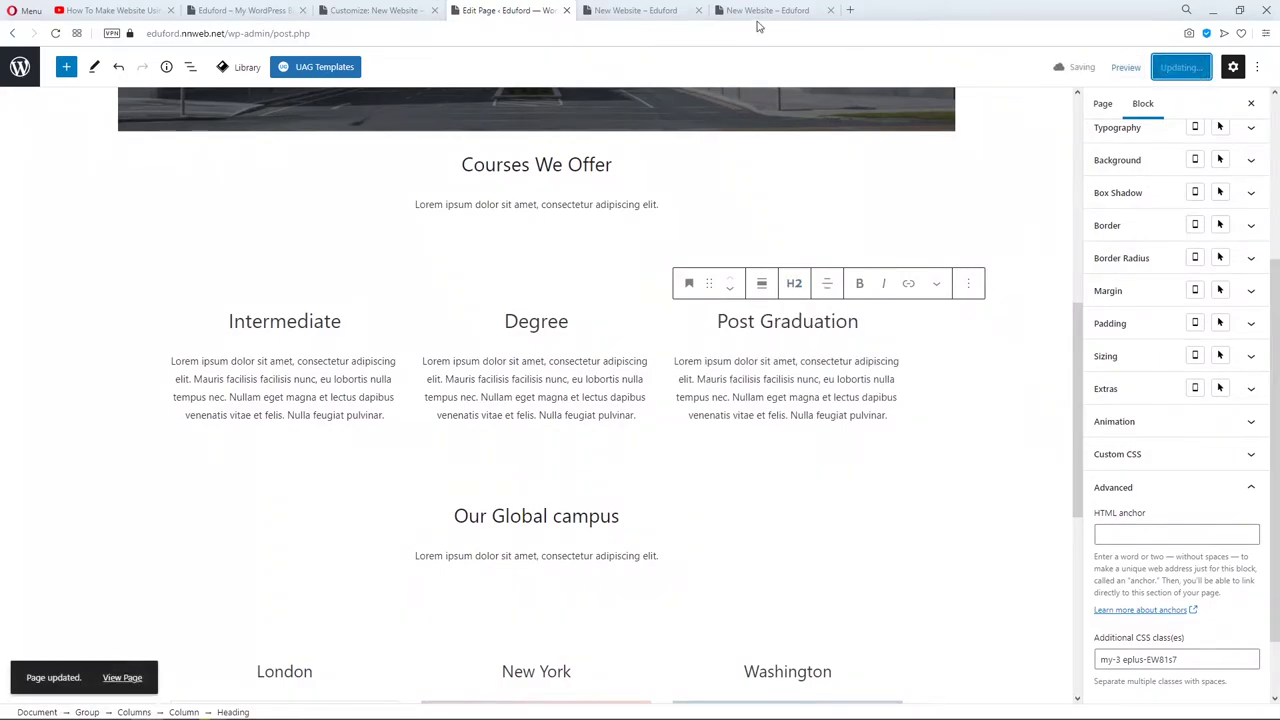
{"action": "left_click", "coordinate": [620, 11]}
{"action": "key", "text": "Return"}
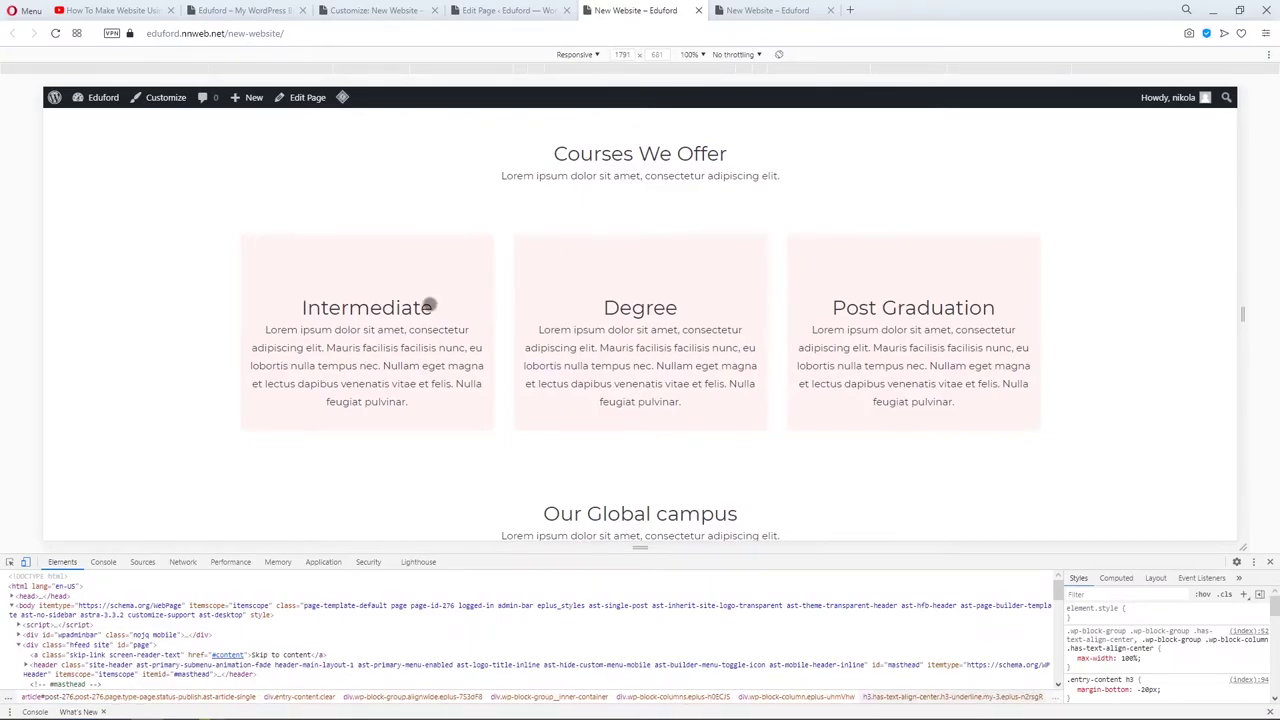
Inspect the Intermediate heading in the Courses We Offer section of the published page for its spacing and classes.
{"action": "scroll", "coordinate": [427, 310], "scroll_direction": "down", "scroll_amount": 1}
{"action": "scroll", "coordinate": [427, 318], "scroll_direction": "up", "scroll_amount": 2}
{"action": "left_click", "coordinate": [10, 562]}
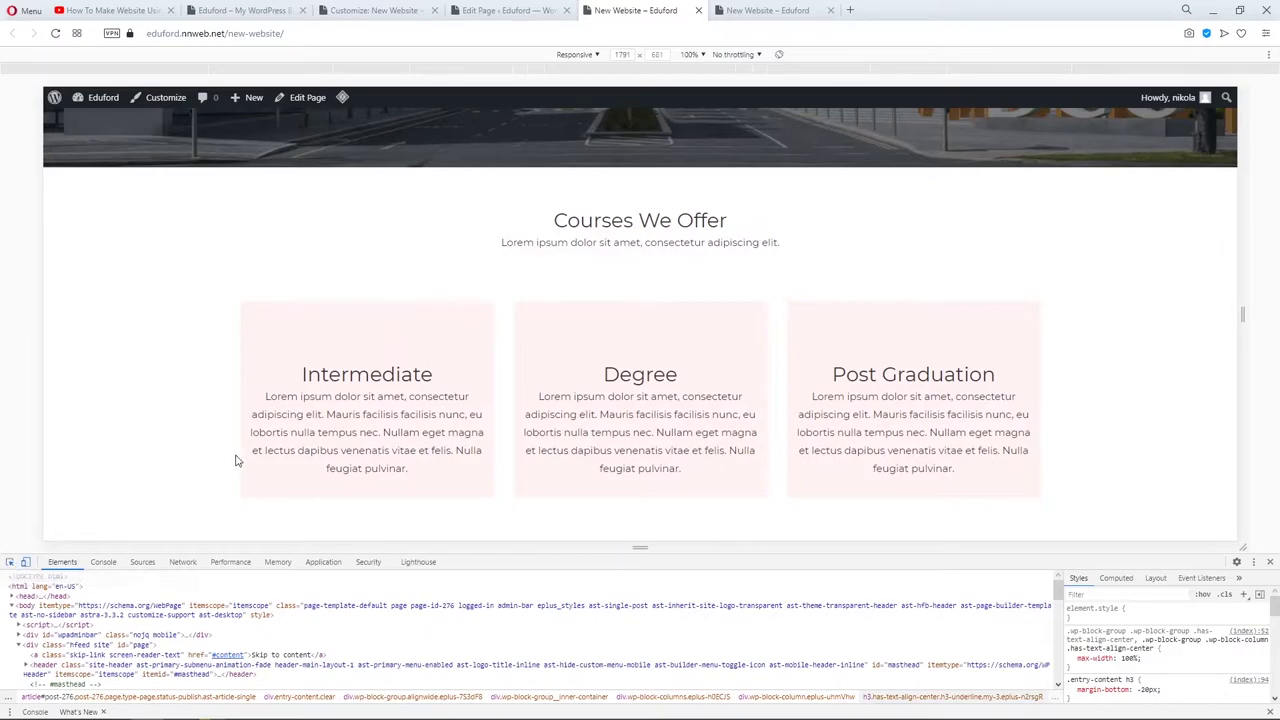
{"action": "left_click", "coordinate": [357, 379]}
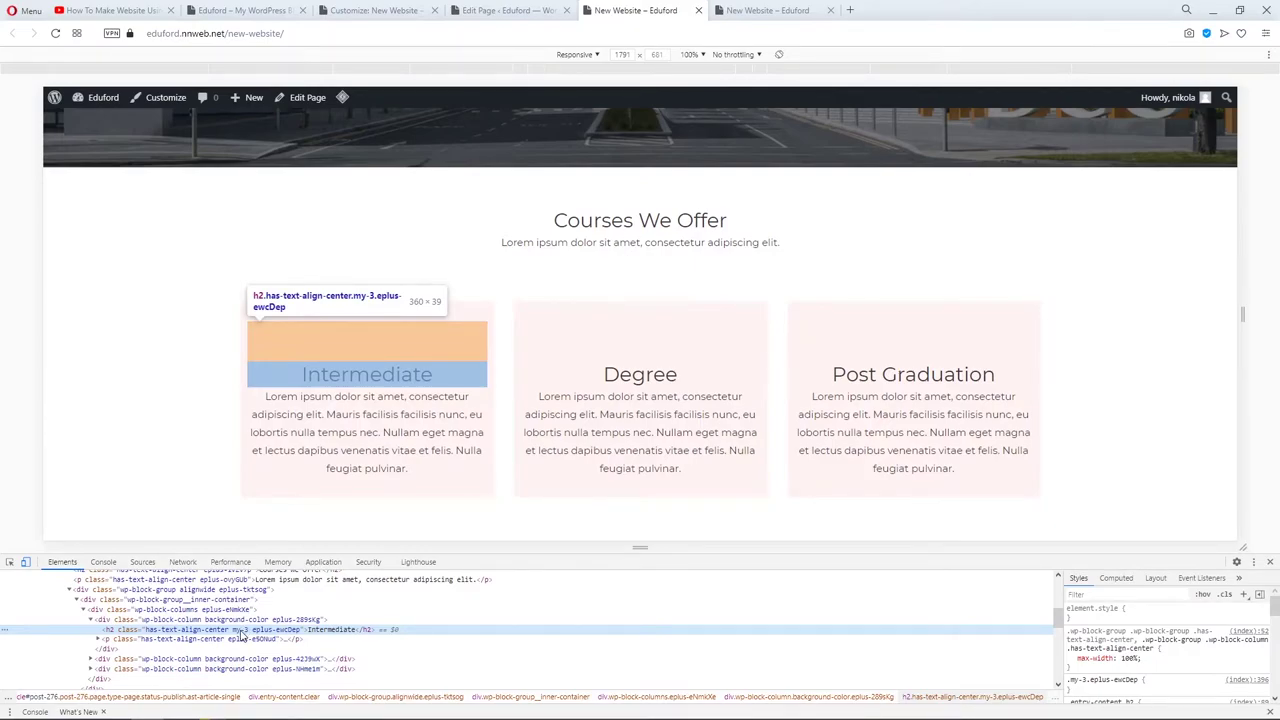
Remove the class my-3 from the Intermediate heading's additional CSS classes in the page editor.
{"action": "left_click", "coordinate": [508, 11]}
{"action": "left_click", "coordinate": [322, 318]}
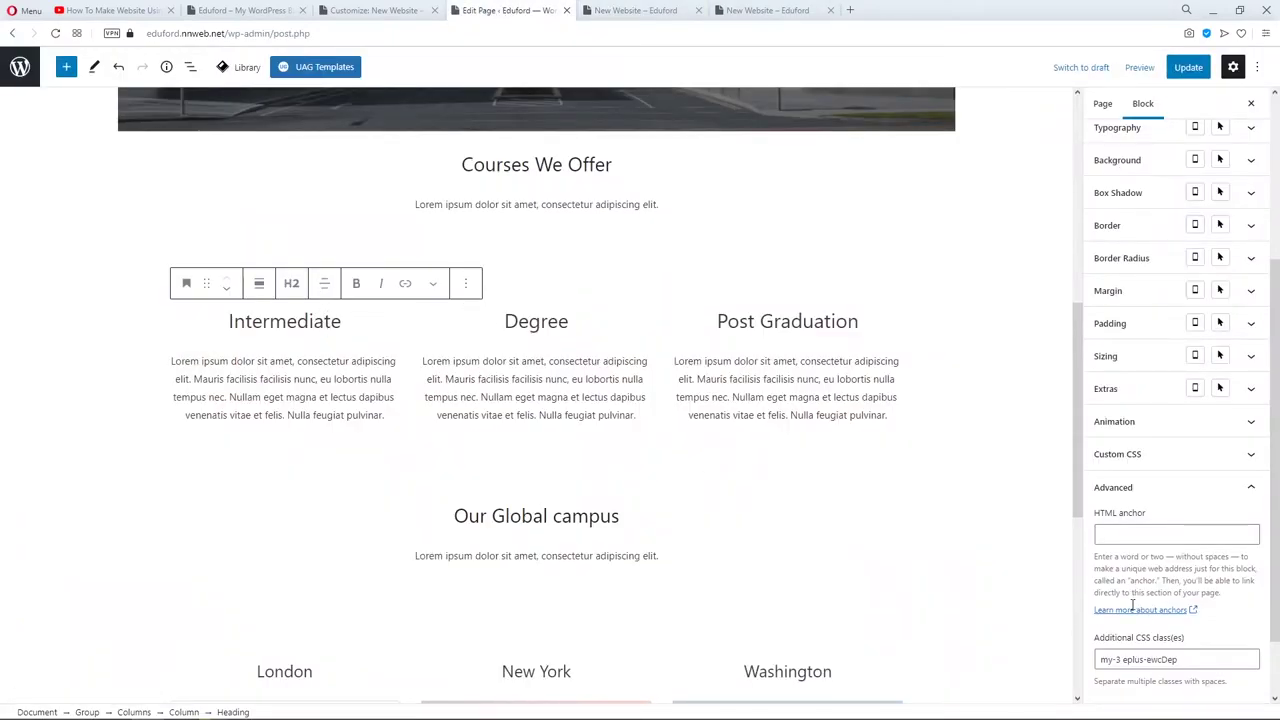
{"action": "left_click_drag", "start_coordinate": [1122, 659], "coordinate": [1094, 660]}
{"action": "key", "text": "BackSpace"}
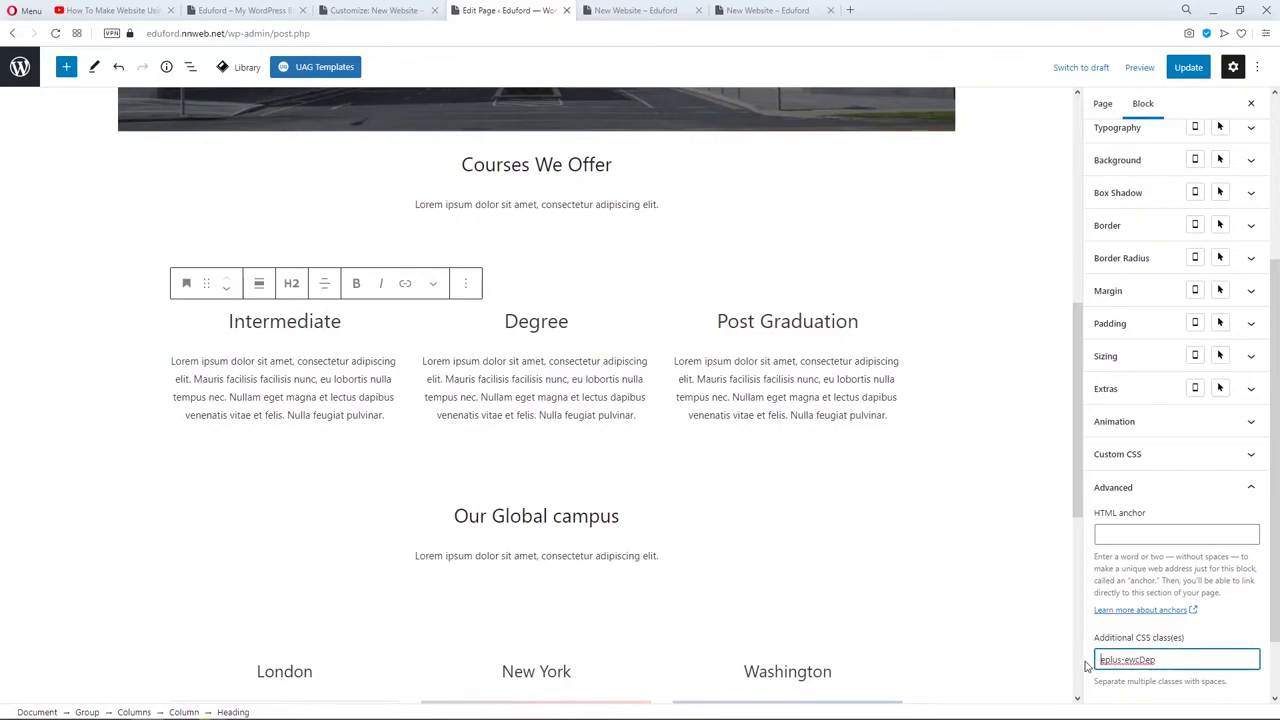
Remove the class my-3 from the additional CSS classes of the Degree and Post Graduation headings.
{"action": "left_click", "coordinate": [586, 316]}
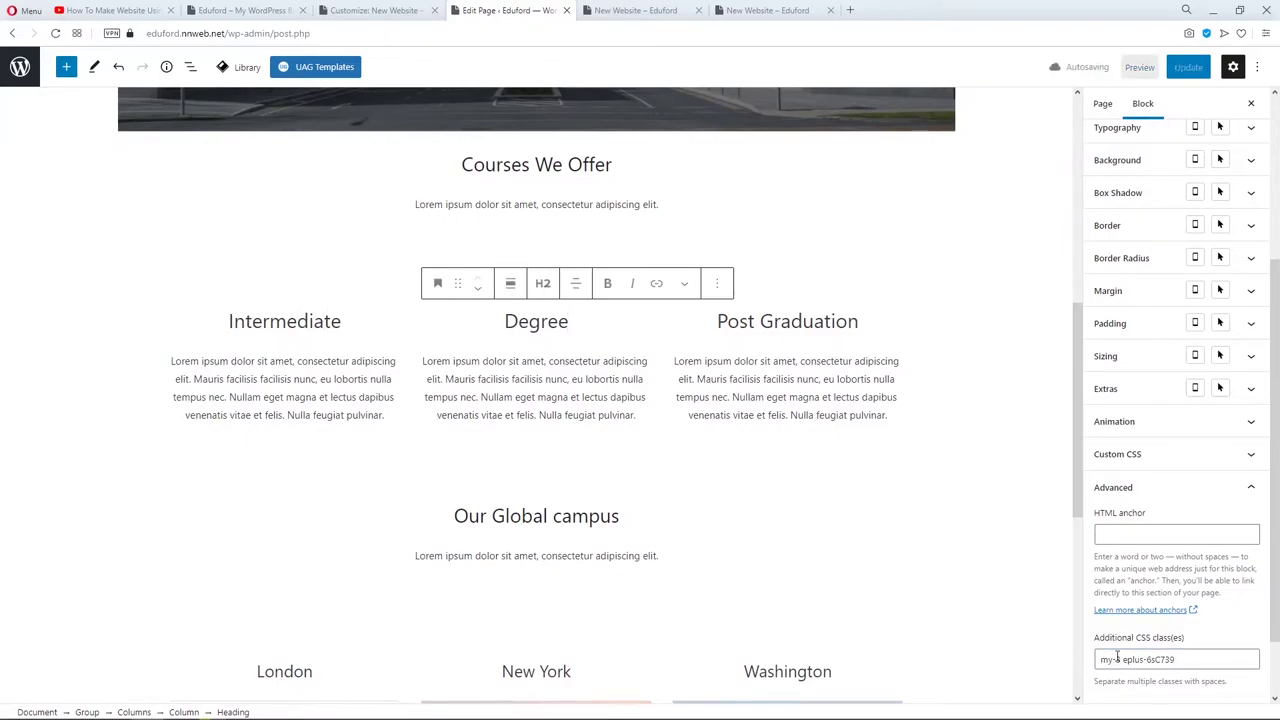
{"action": "left_click_drag", "start_coordinate": [1122, 659], "coordinate": [1096, 668]}
{"action": "key", "text": "BackSpace"}
{"action": "left_click", "coordinate": [802, 320]}
{"action": "key", "text": "BackSpace"}
Update the page and reload the published New Website page.
{"action": "left_click", "coordinate": [1188, 67]}
{"action": "left_click", "coordinate": [650, 12]}
{"action": "left_click", "coordinate": [597, 35]}
{"action": "key", "text": "Return"}
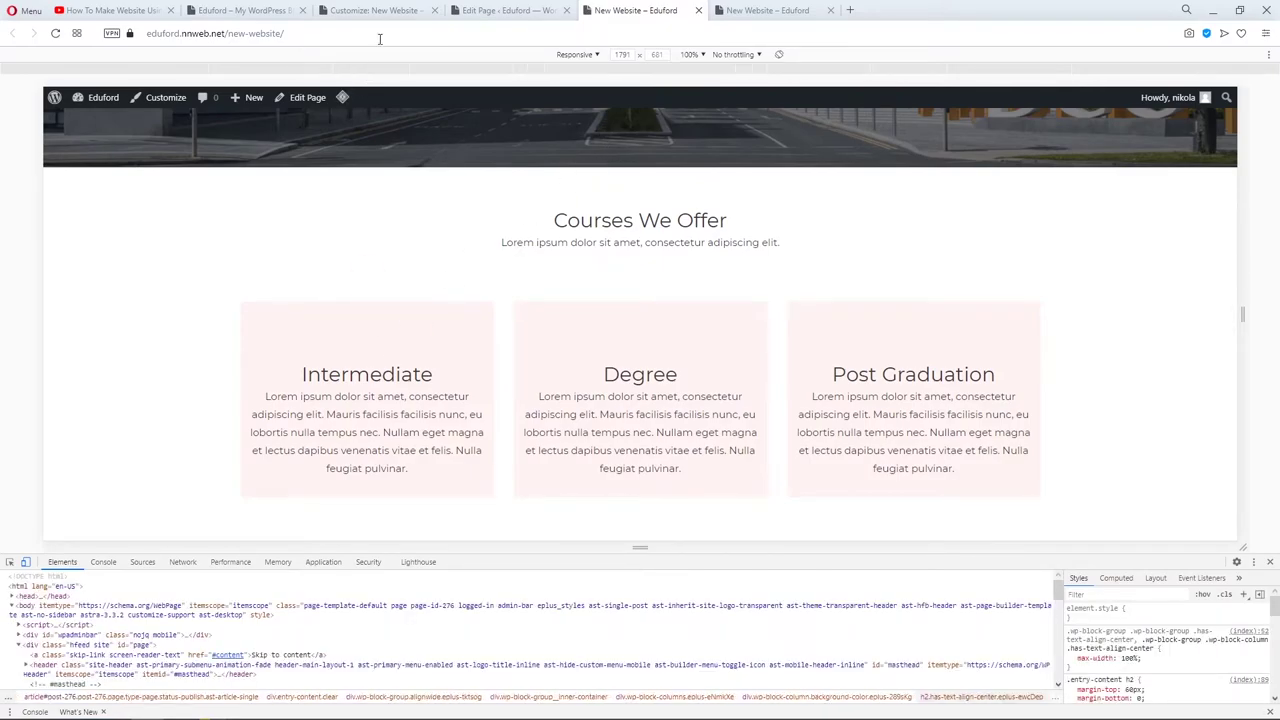
Inspect the Intermediate heading on the published page and check how the .entry-content h2 top margin affects its spacing.
{"action": "left_click", "coordinate": [401, 12]}
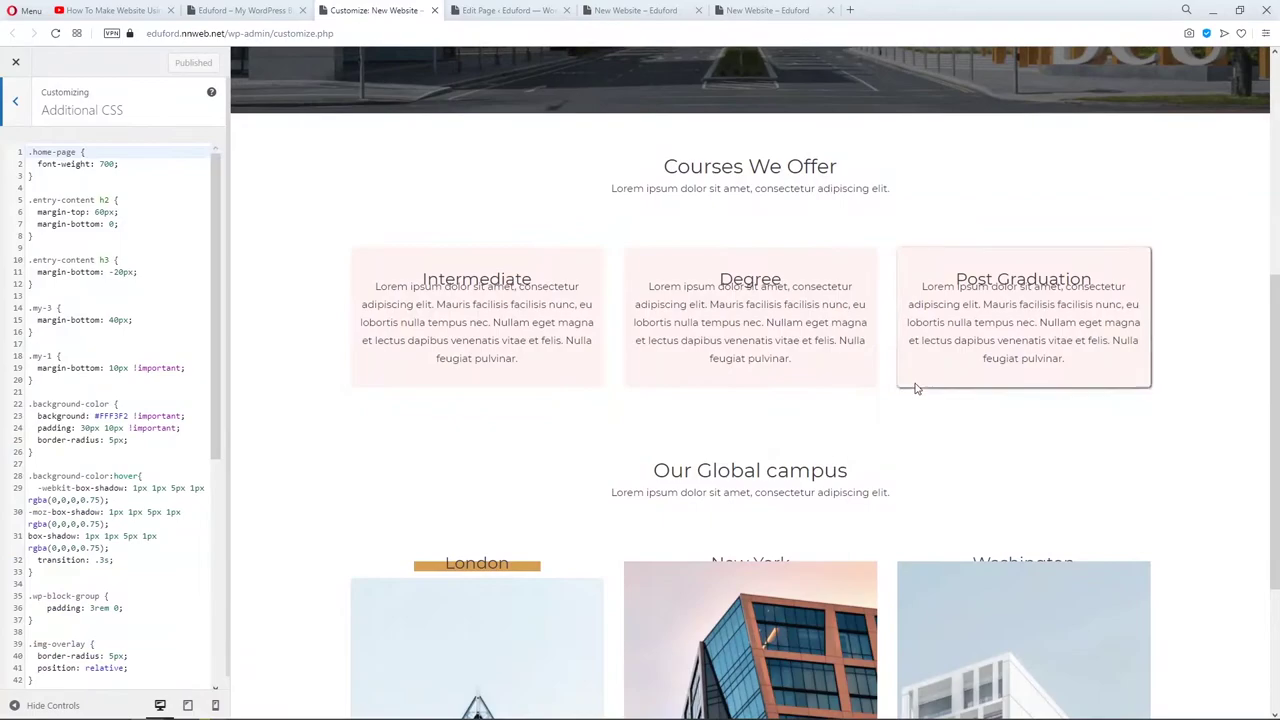
{"action": "left_click", "coordinate": [620, 11]}
{"action": "left_click", "coordinate": [9, 562]}
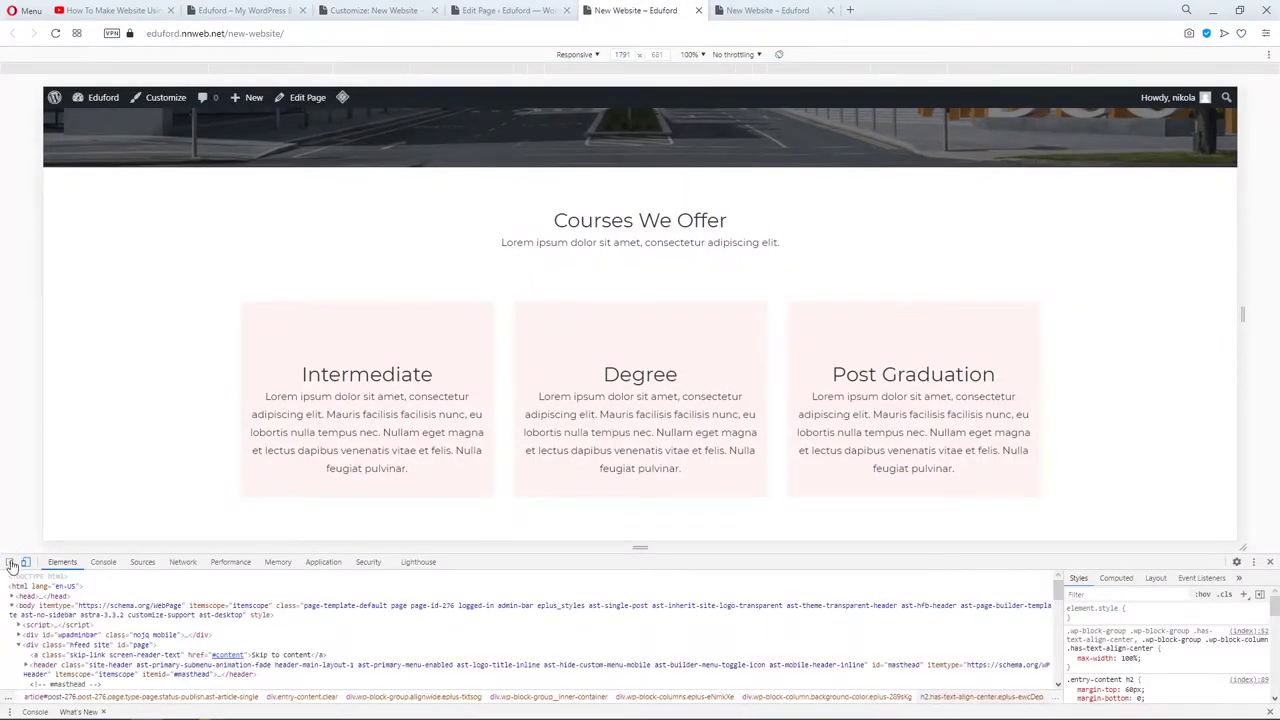
{"action": "left_click", "coordinate": [365, 372]}
{"action": "scroll", "coordinate": [1080, 660], "scroll_direction": "down", "scroll_amount": 1}
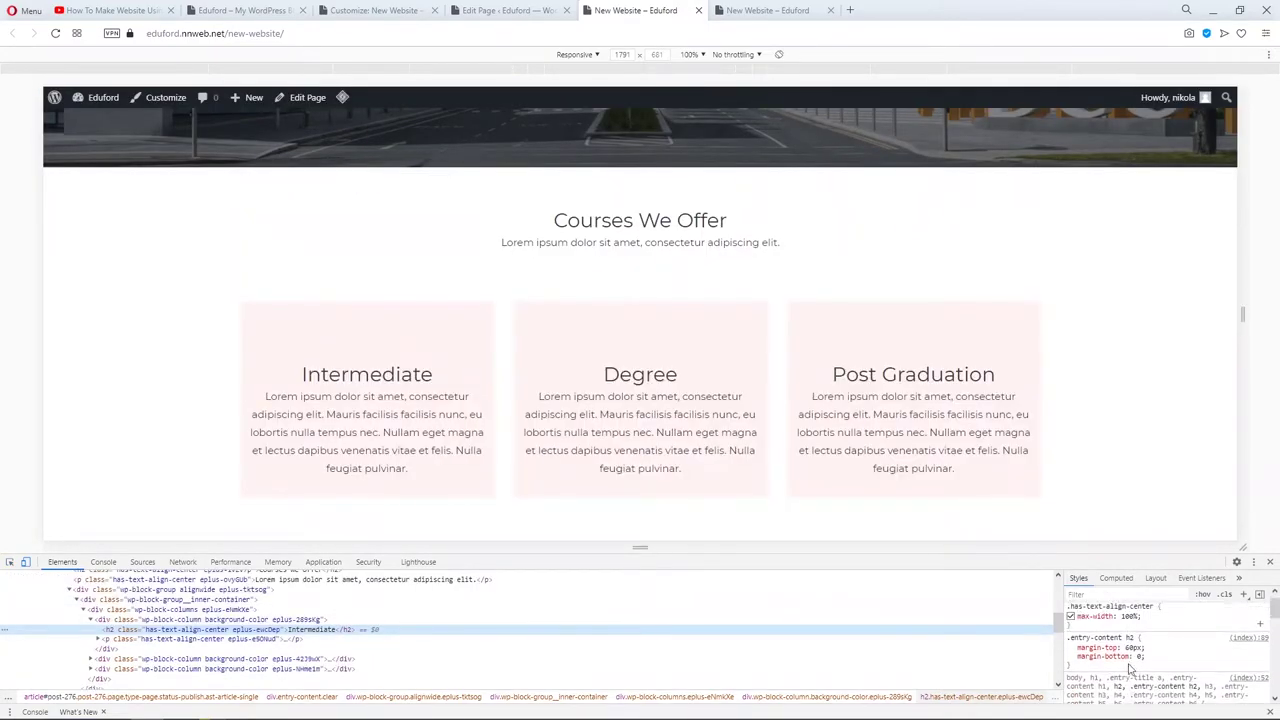
{"action": "left_click", "coordinate": [1071, 623]}
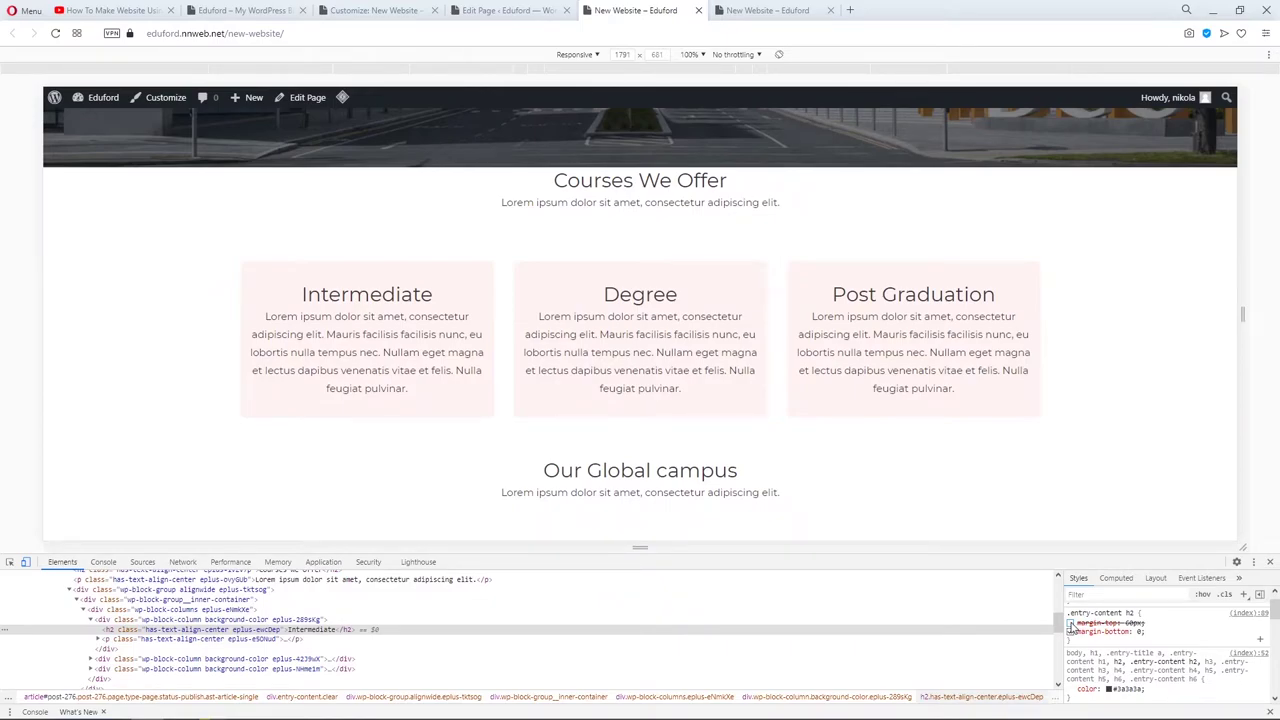
{"action": "left_click", "coordinate": [1071, 623]}
{"action": "left_click", "coordinate": [1071, 623]}
{"action": "left_click", "coordinate": [1071, 623]}
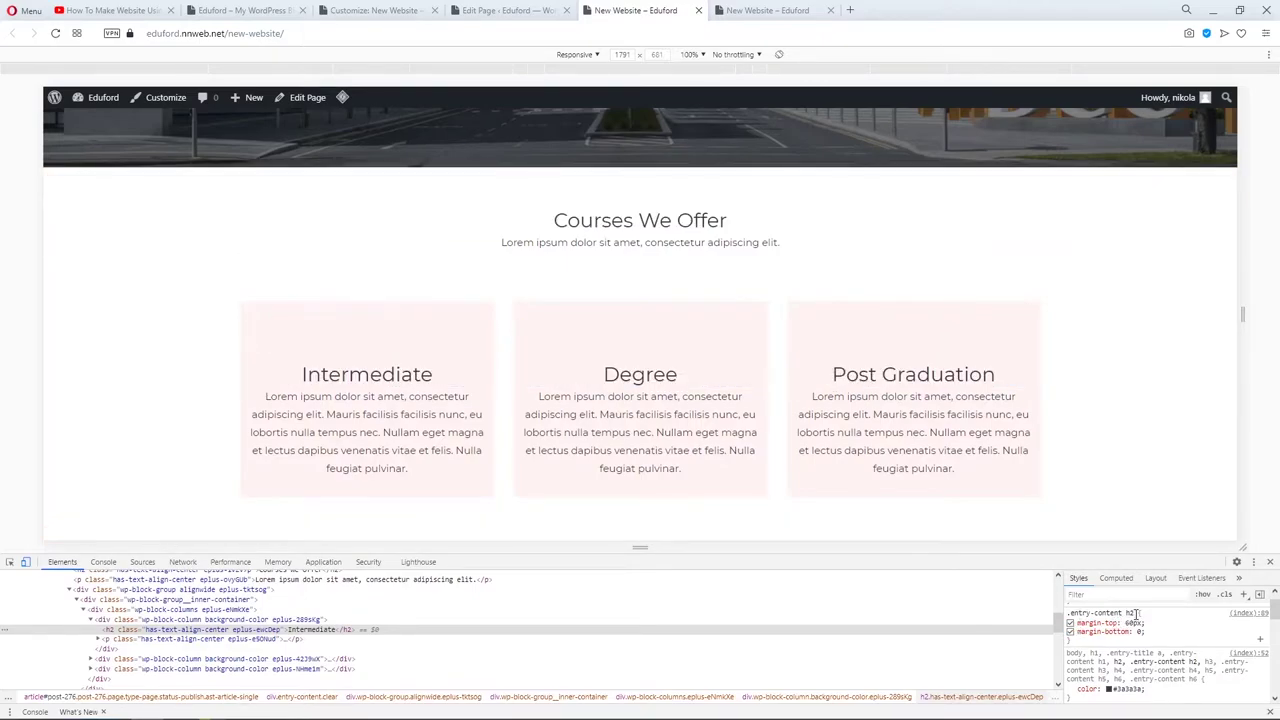
Remove the margin-top declaration from the .entry-content h2 rule in the customizer's Additional CSS and publish the change.
{"action": "key", "text": "F5"}
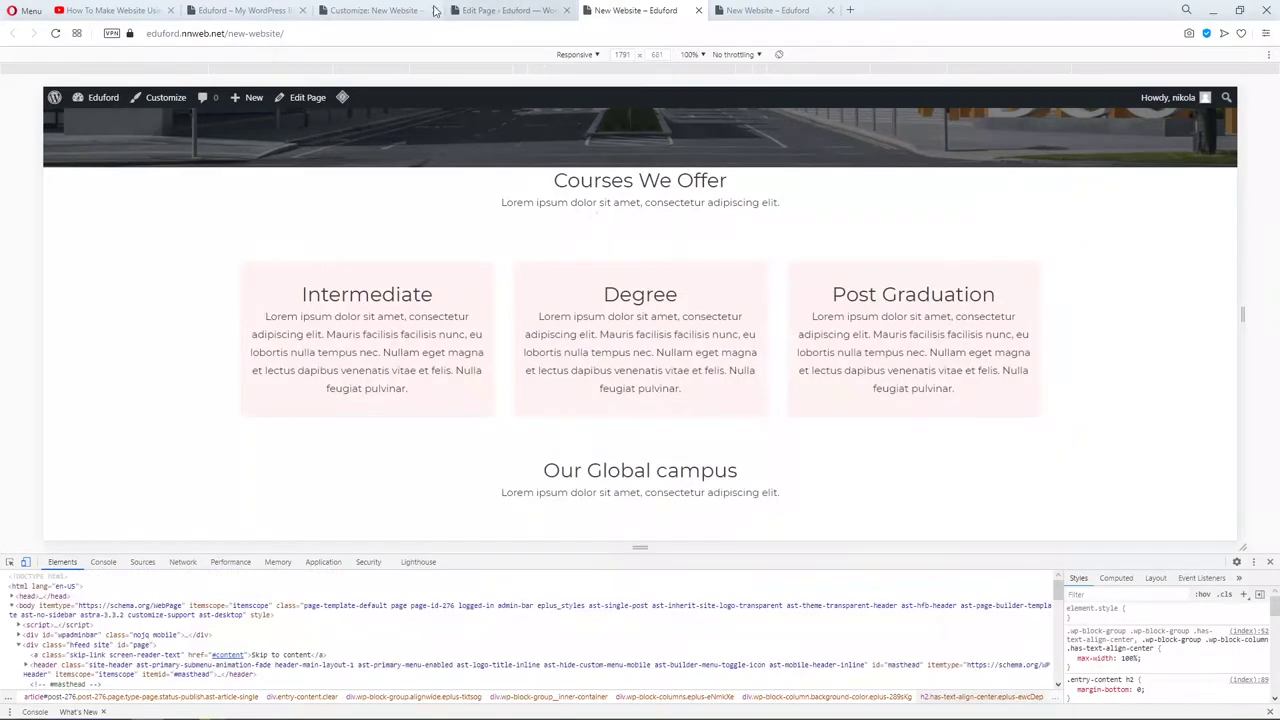
{"action": "left_click", "coordinate": [375, 10]}
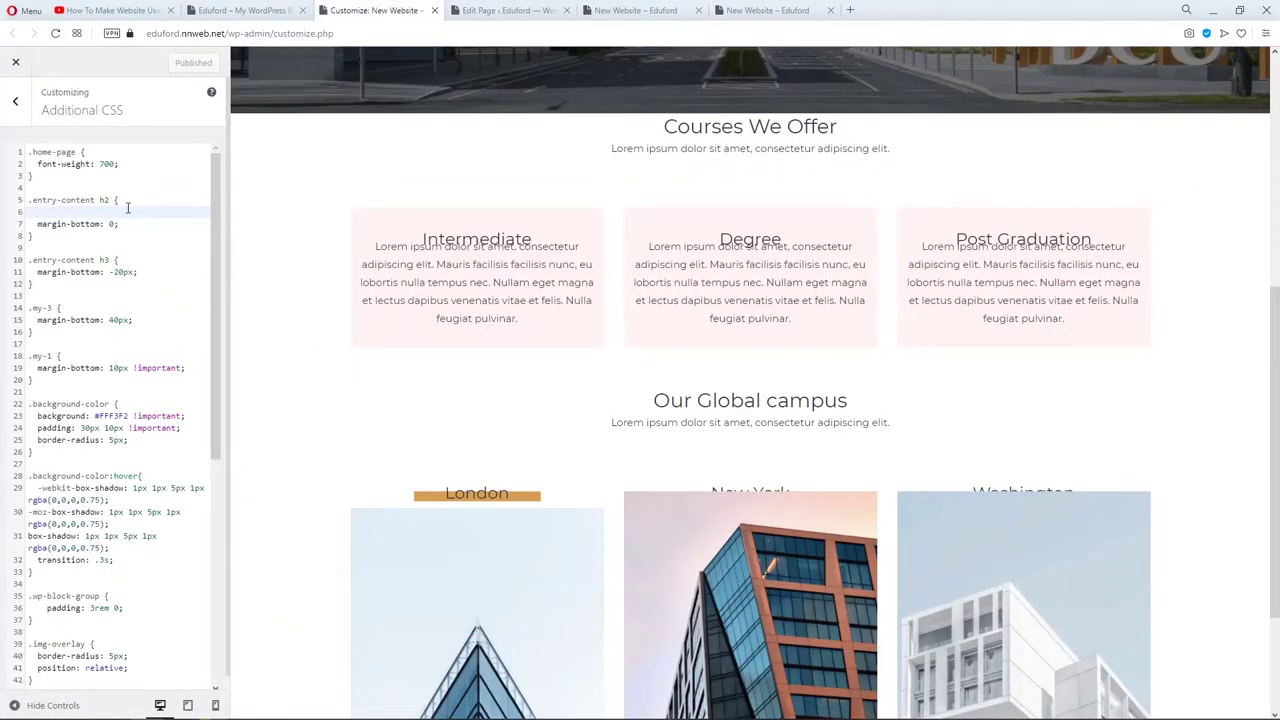
{"action": "type", "text": "margin-top: 60px;"}
{"action": "left_click_drag", "start_coordinate": [129, 213], "coordinate": [36, 212]}
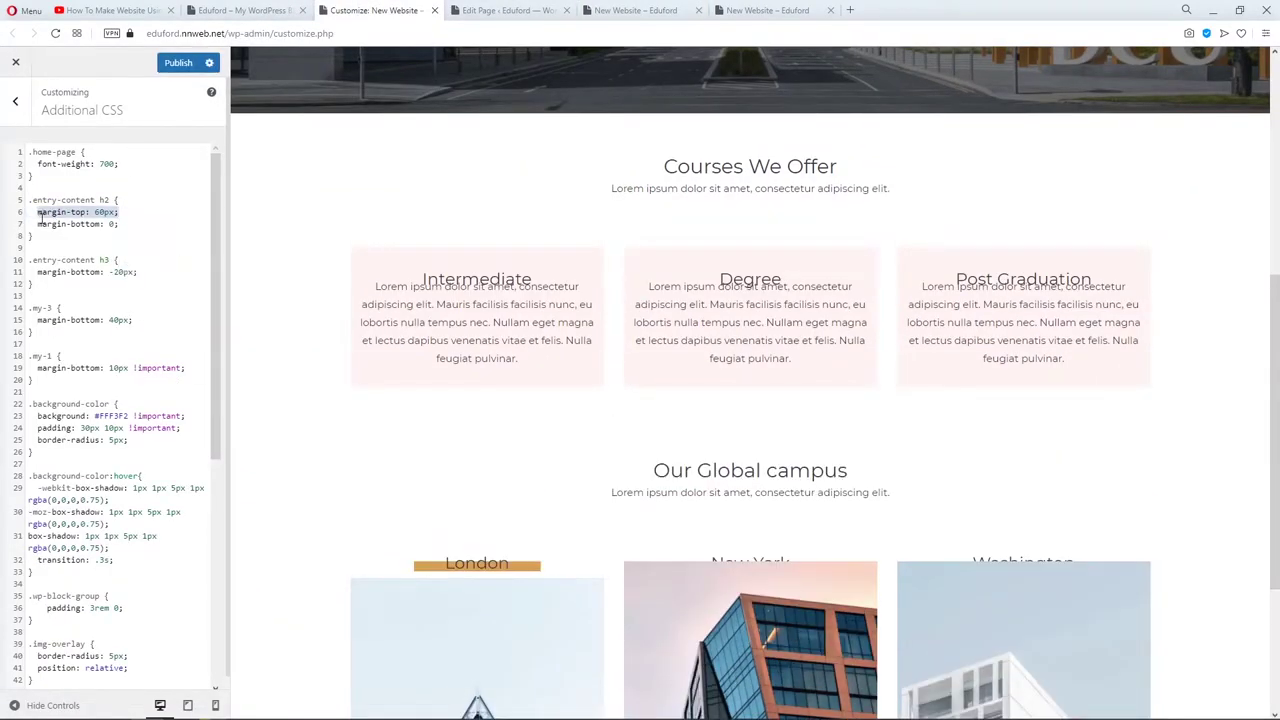
{"action": "key", "text": "BackSpace"}
{"action": "left_click", "coordinate": [185, 70]}
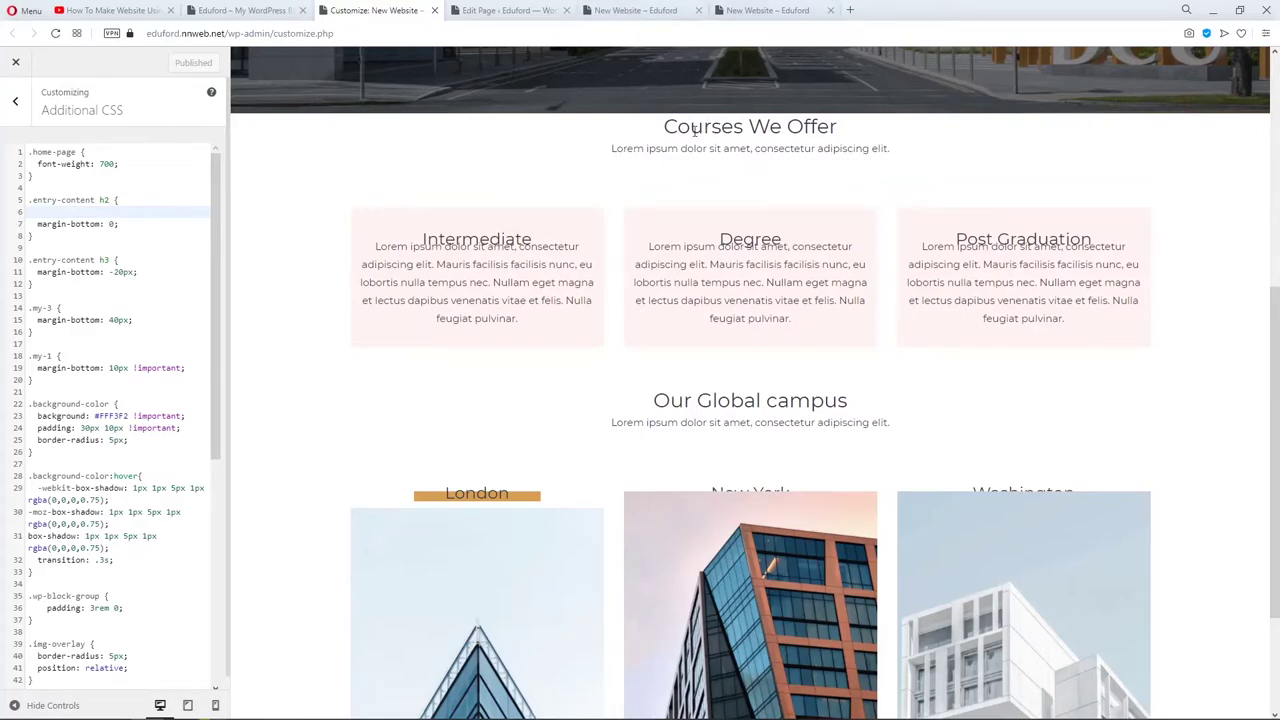
Add the class my-margin to the Courses We Offer heading in the page editor and update the page.
{"action": "left_click", "coordinate": [790, 10]}
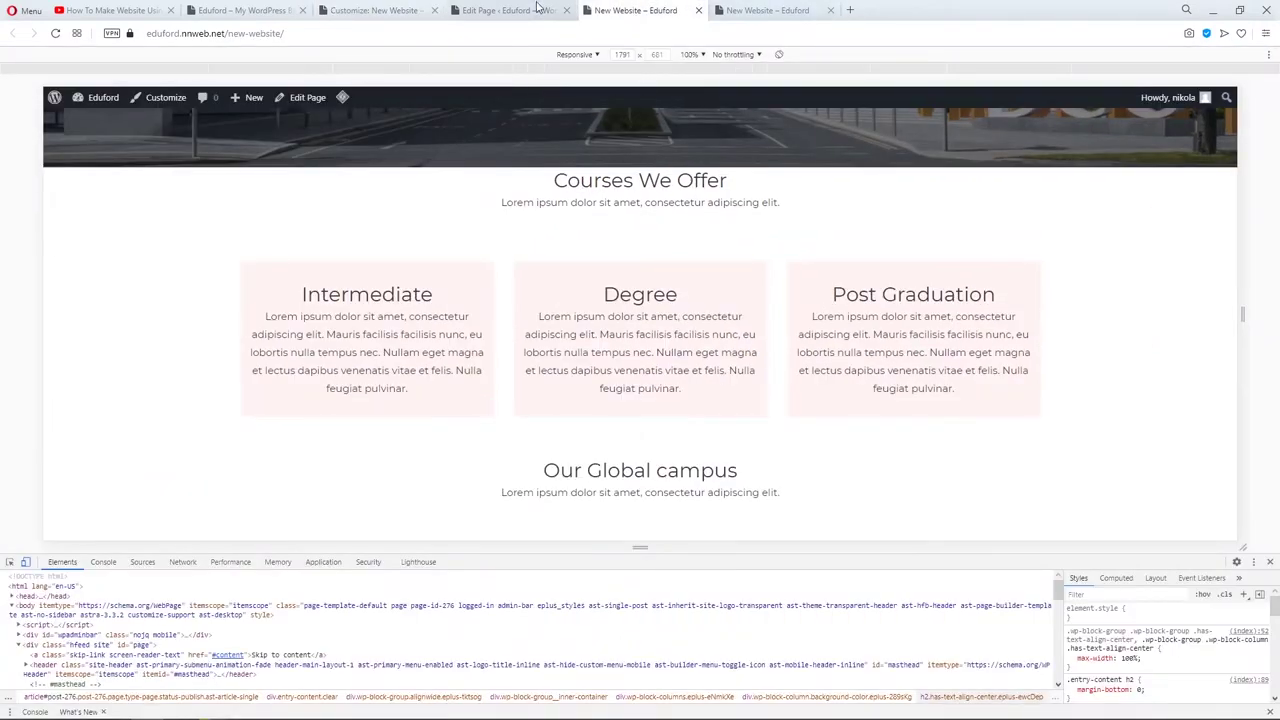
{"action": "left_click", "coordinate": [520, 10]}
{"action": "left_click", "coordinate": [572, 155]}
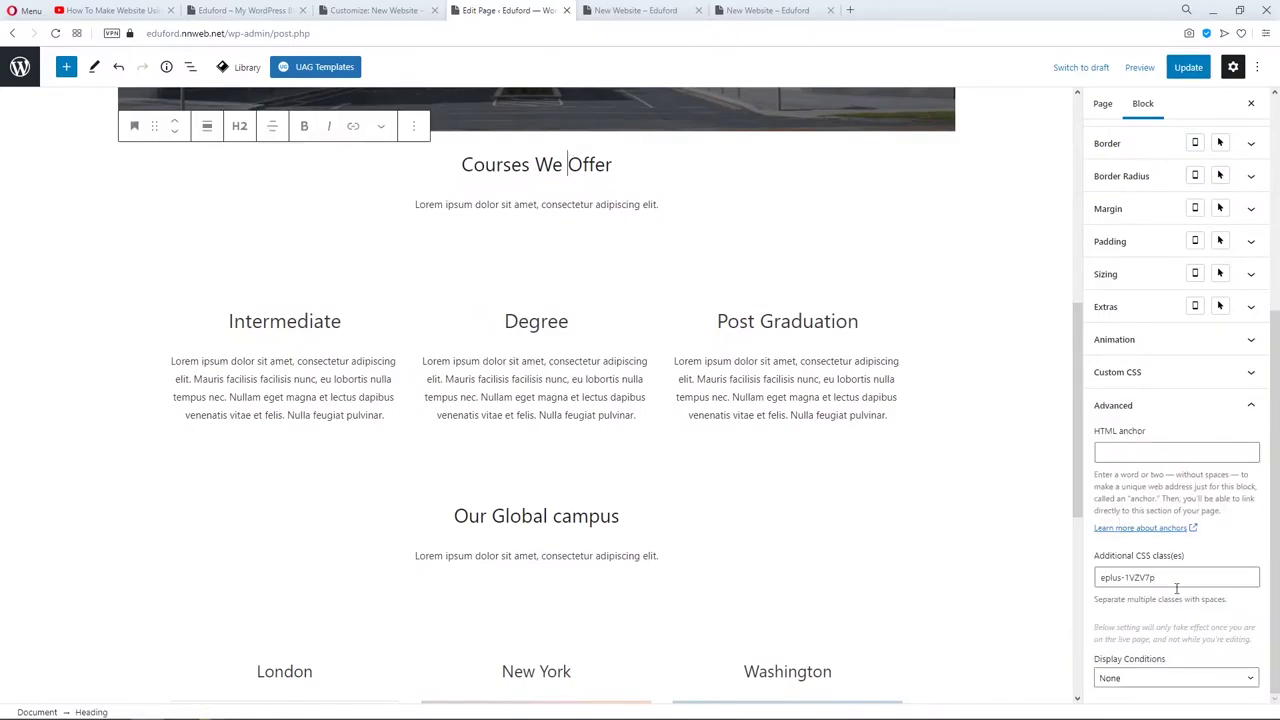
{"action": "left_click", "coordinate": [1122, 577]}
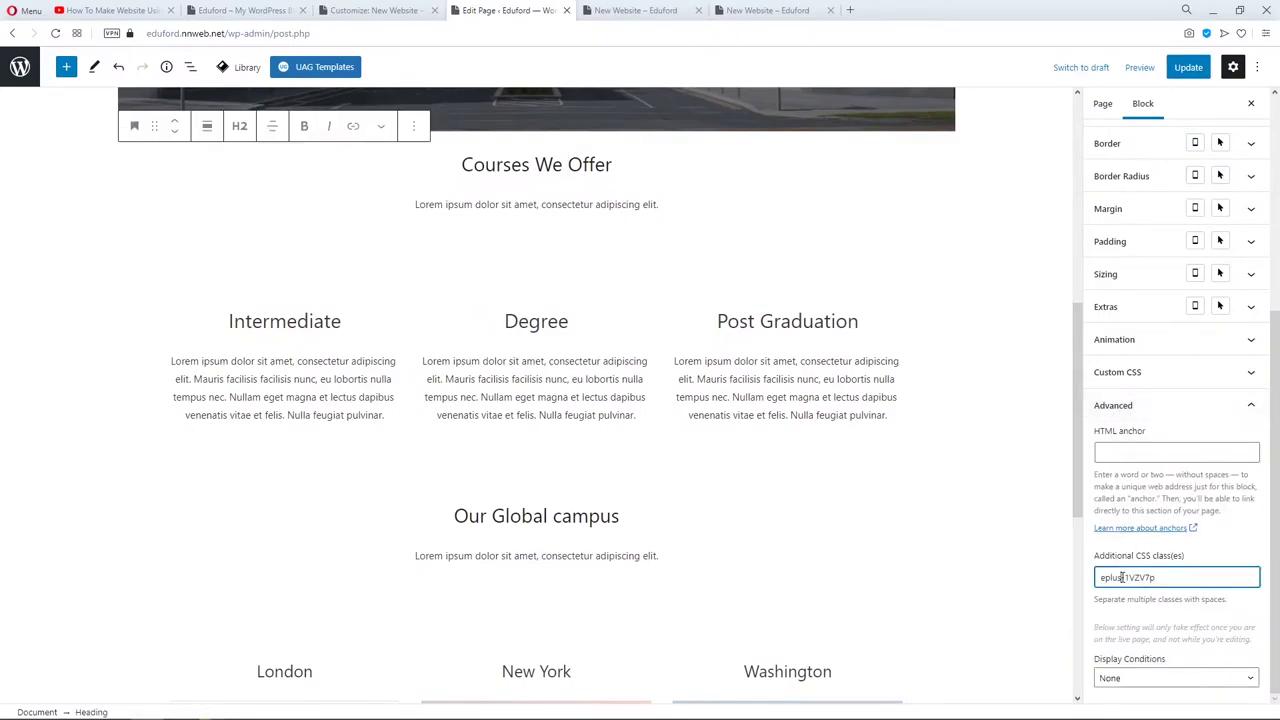
{"action": "key", "text": "Home"}
{"action": "type", "text": "margin"}
{"action": "key", "text": "Home"}
{"action": "type", "text": "my-"}
{"action": "key", "text": "BackSpace"}
{"action": "type", "text": "-"}
{"action": "left_click_drag", "start_coordinate": [1145, 577], "coordinate": [1099, 578]}
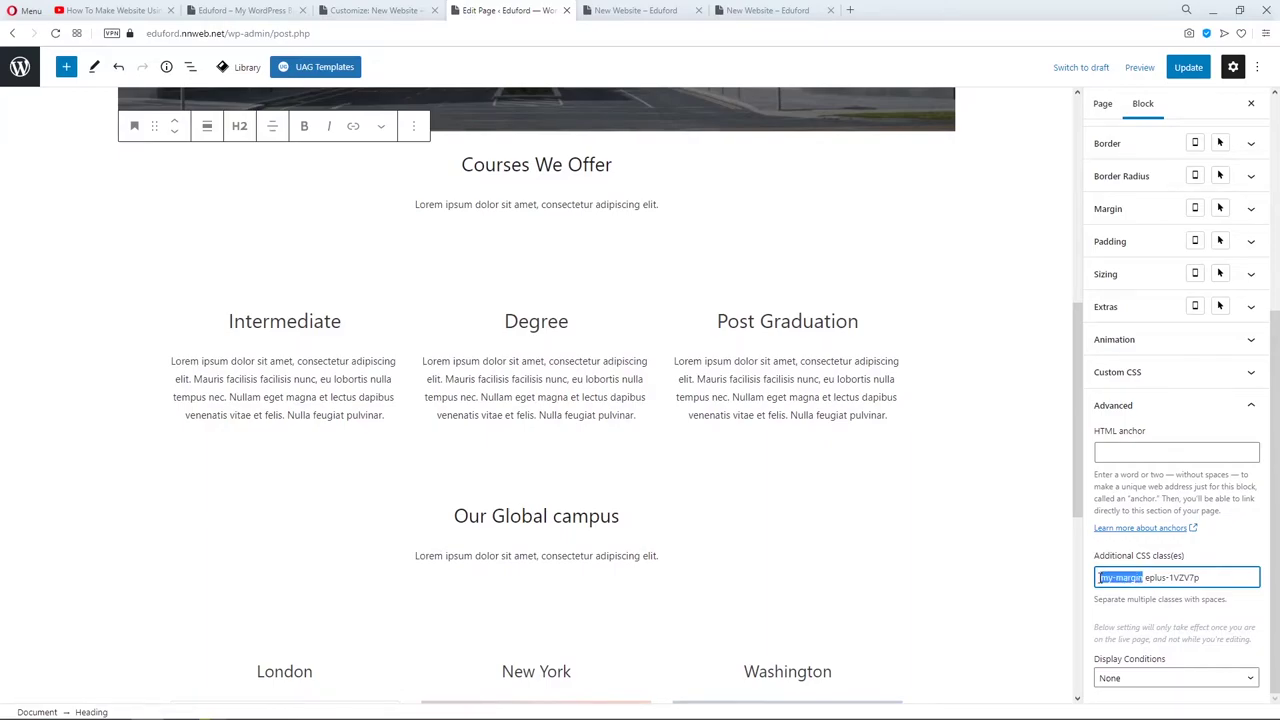
{"action": "left_click", "coordinate": [1194, 68]}
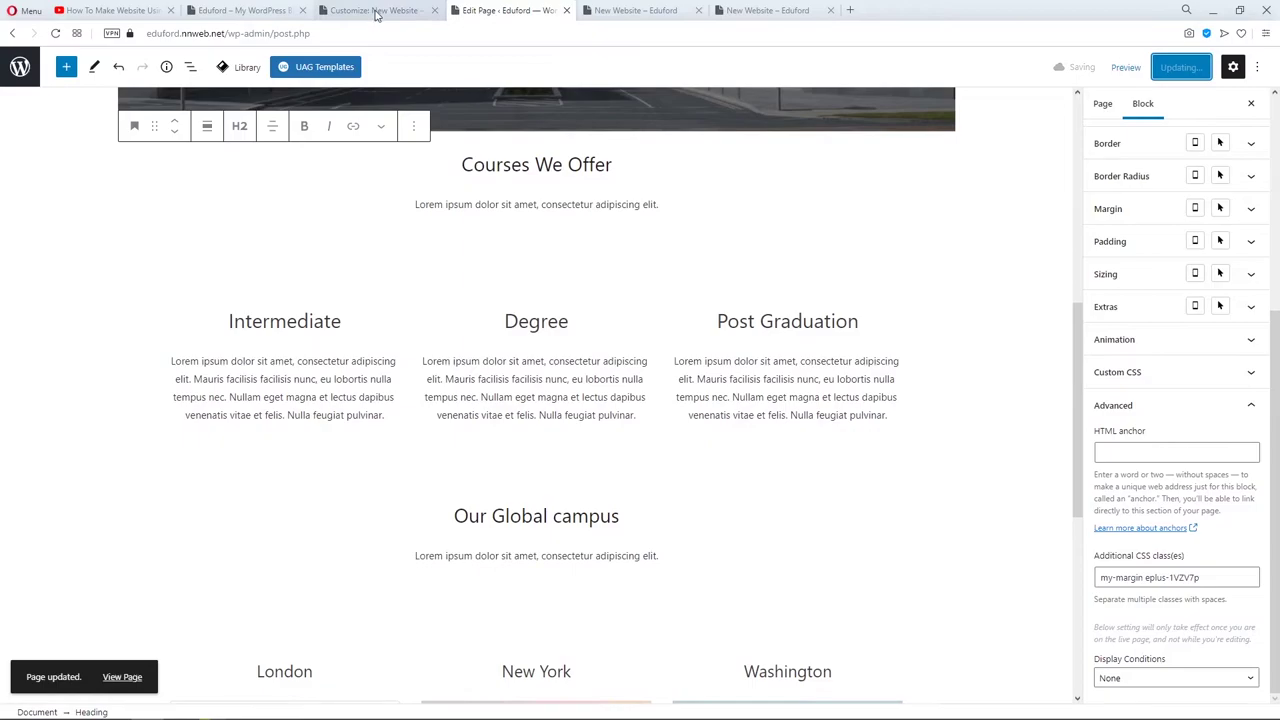
Insert a .my-margin selector above the .entry-content h2 rule in the customizer's Additional CSS.
{"action": "left_click", "coordinate": [376, 14]}
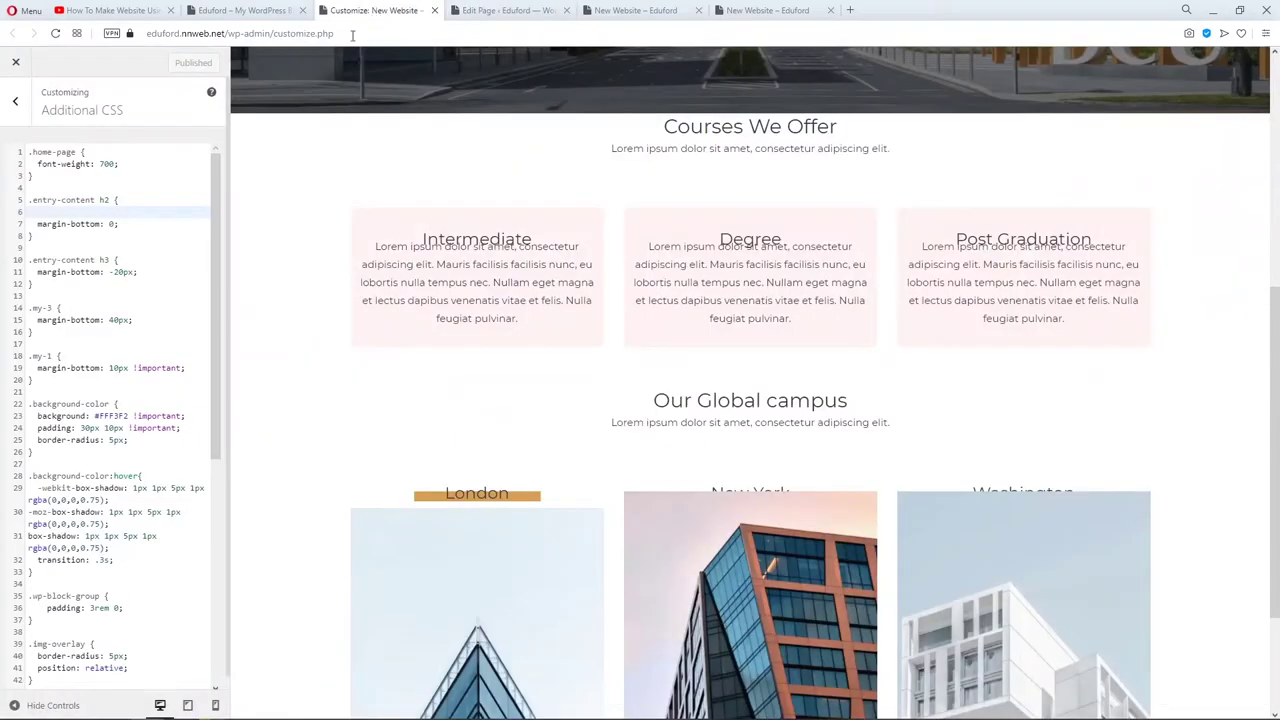
{"action": "left_click", "coordinate": [89, 188]}
{"action": "key", "text": "Return"}
{"action": "key", "text": "Return"}
{"action": "key", "text": "Up"}
{"action": "key", "text": "Up"}
{"action": "key", "text": "Down"}
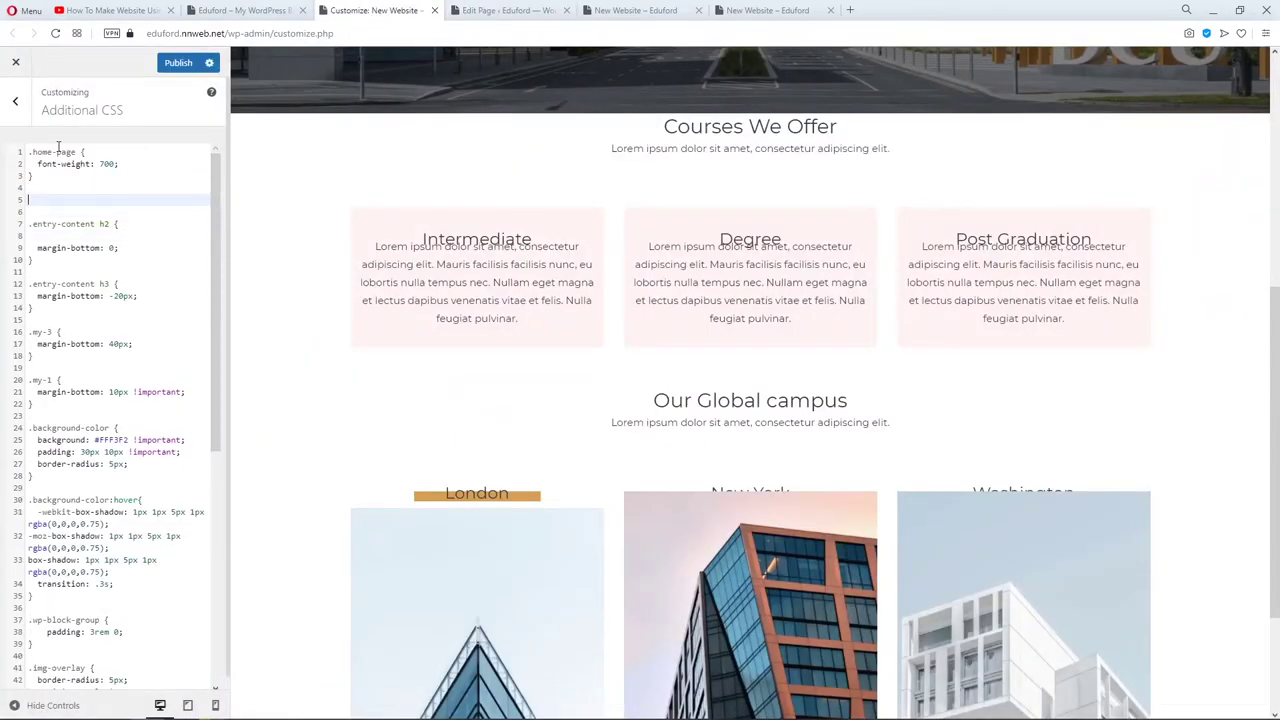
{"action": "type", "text": "my-margin"}
{"action": "type", "text": "."}
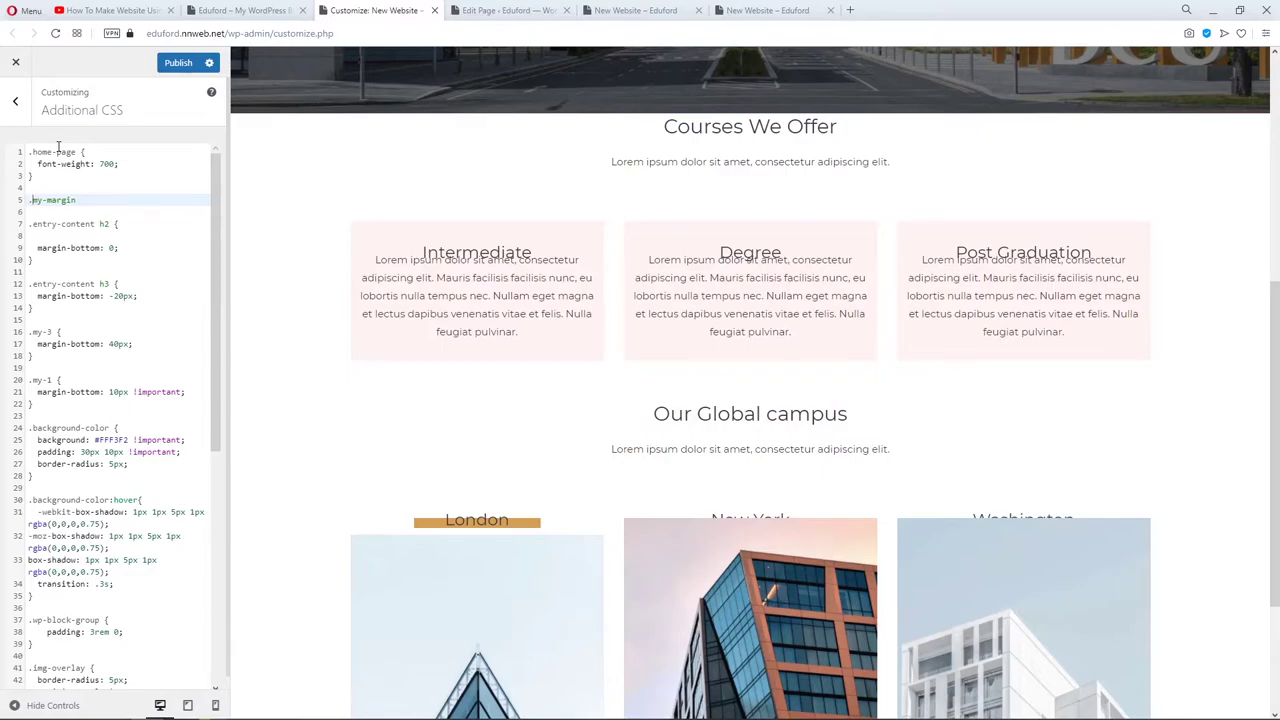
Give the .my-margin rule a margin-top of 60px, publish it and reload the published page.
{"action": "type", "text": "{"}
{"action": "key", "text": "Return"}
{"action": "type", "text": "marg"}
{"action": "key", "text": "Down"}
{"action": "key", "text": "Down"}
{"action": "key", "text": "Down"}
{"action": "key", "text": "Return"}
{"action": "type", "text": "60px;"}
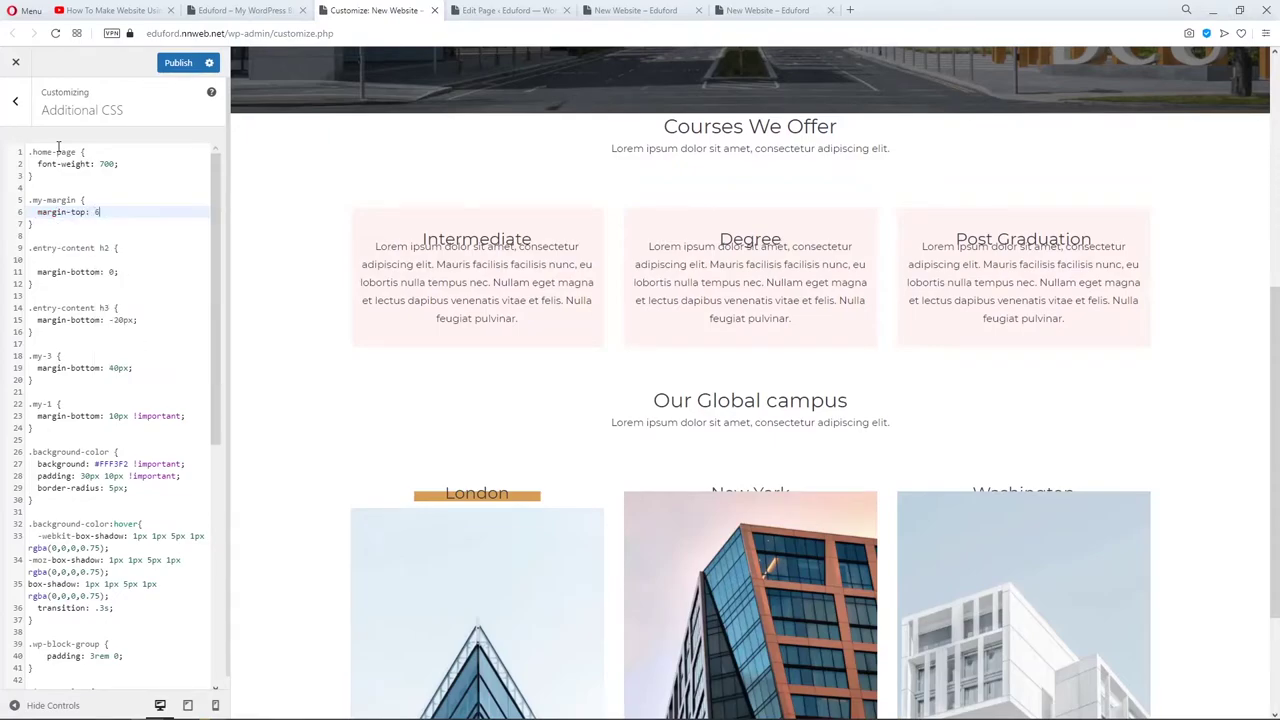
{"action": "left_click", "coordinate": [178, 62]}
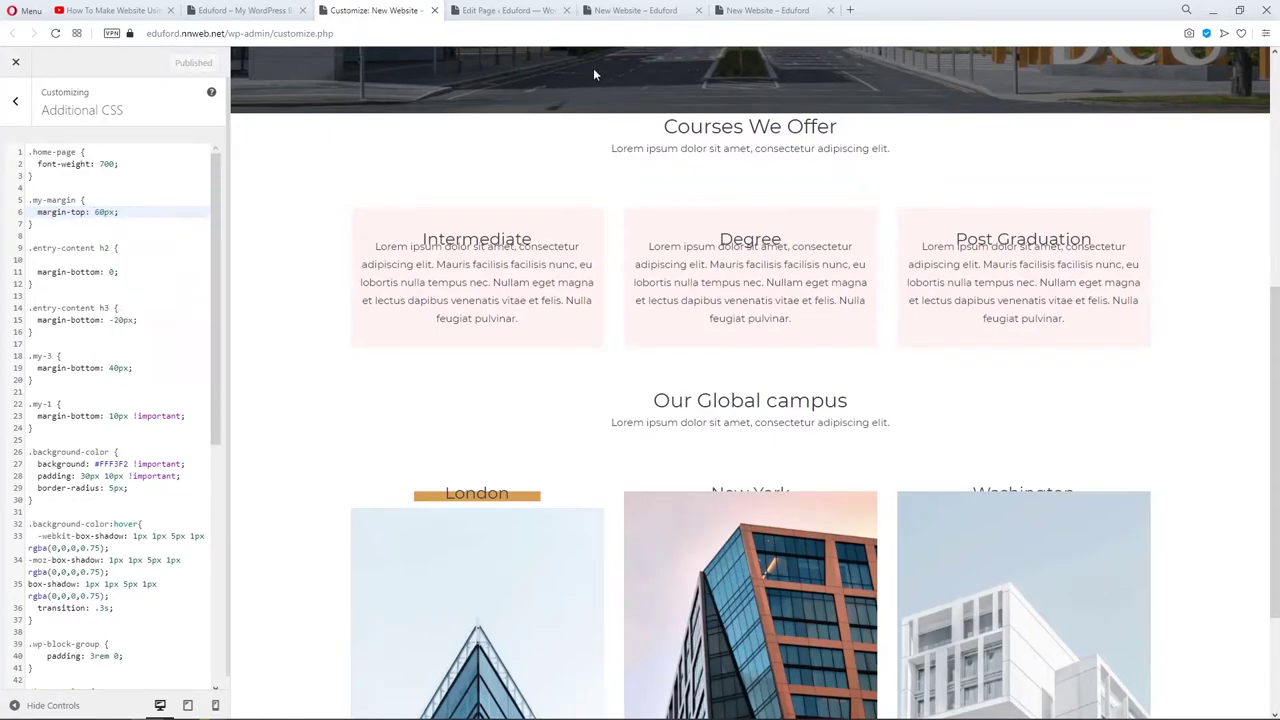
{"action": "left_click", "coordinate": [636, 10]}
{"action": "key", "text": "F5"}
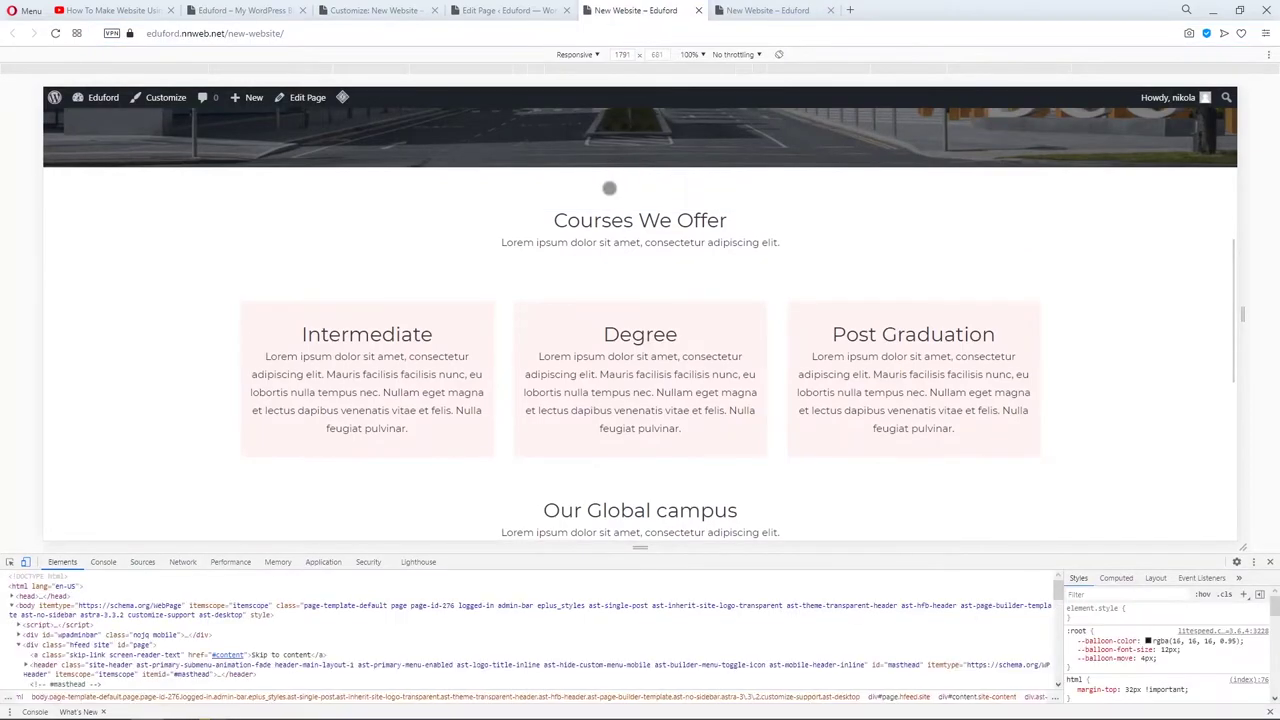
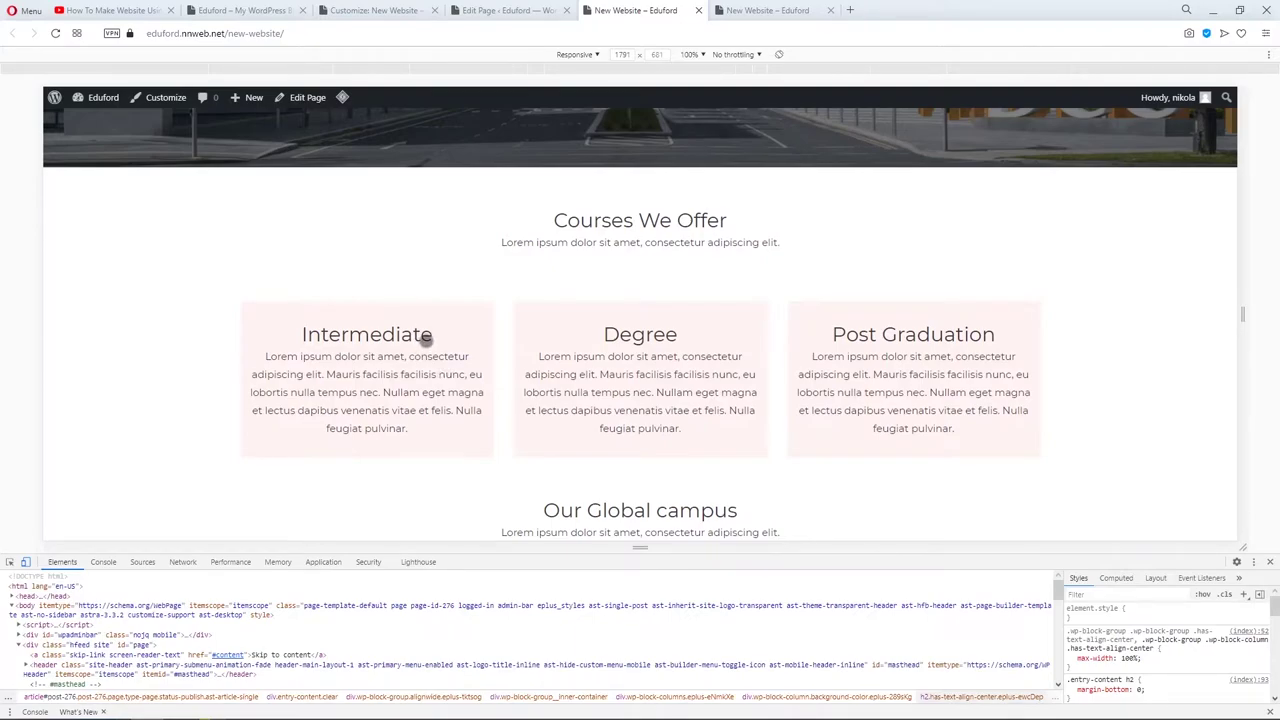
Delete the margin-top declaration from the Intermediate heading's custom CSS in the page editor.
{"action": "left_click", "coordinate": [510, 11]}
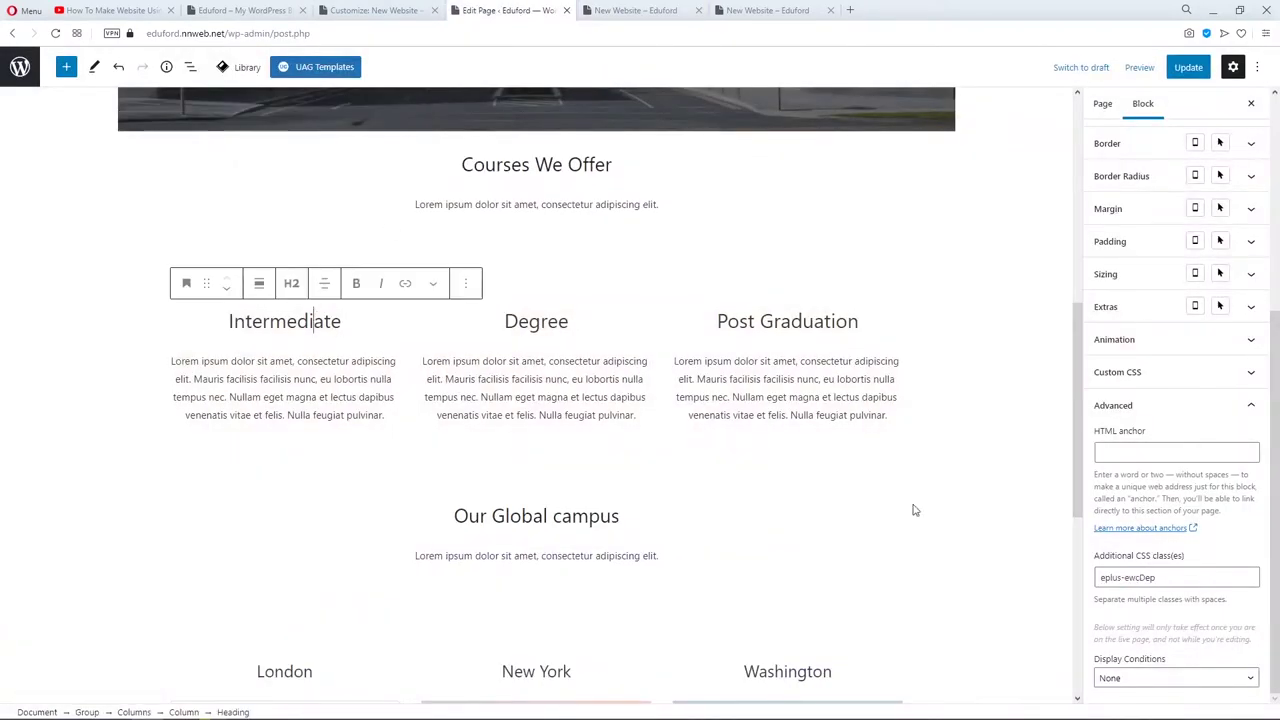
{"action": "left_click", "coordinate": [1160, 378]}
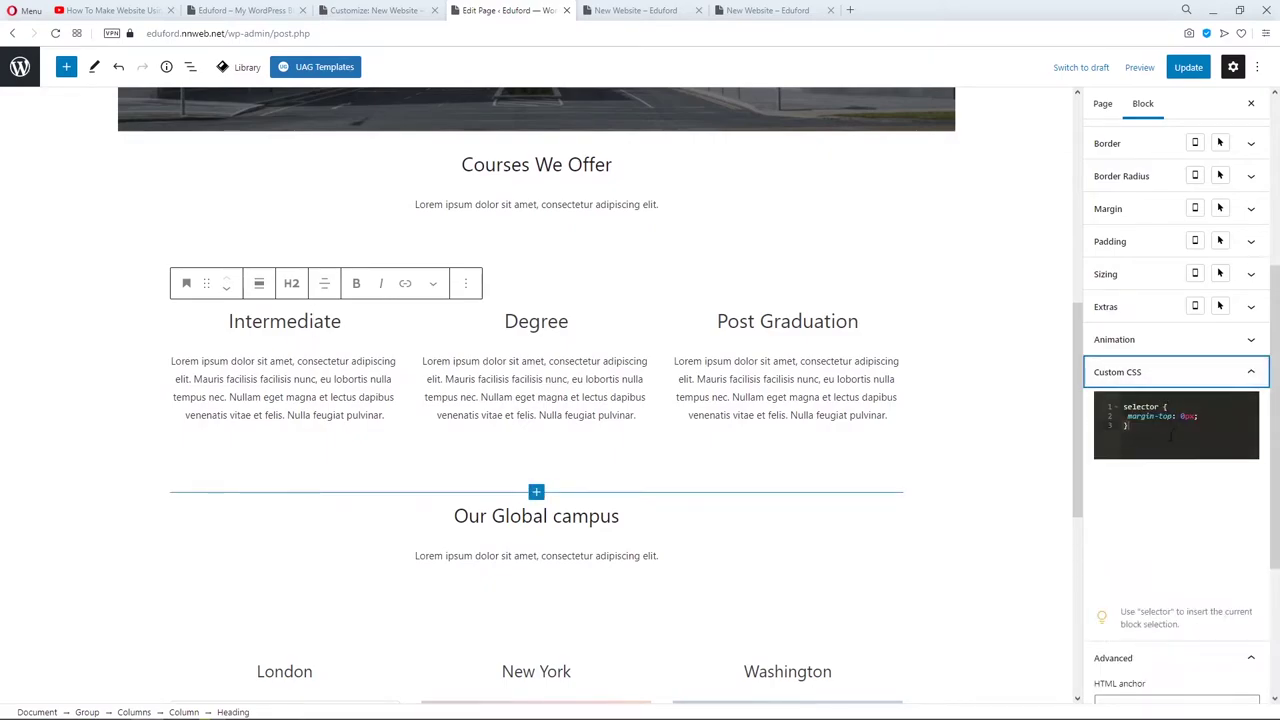
{"action": "left_click_drag", "start_coordinate": [1199, 416], "coordinate": [1128, 416]}
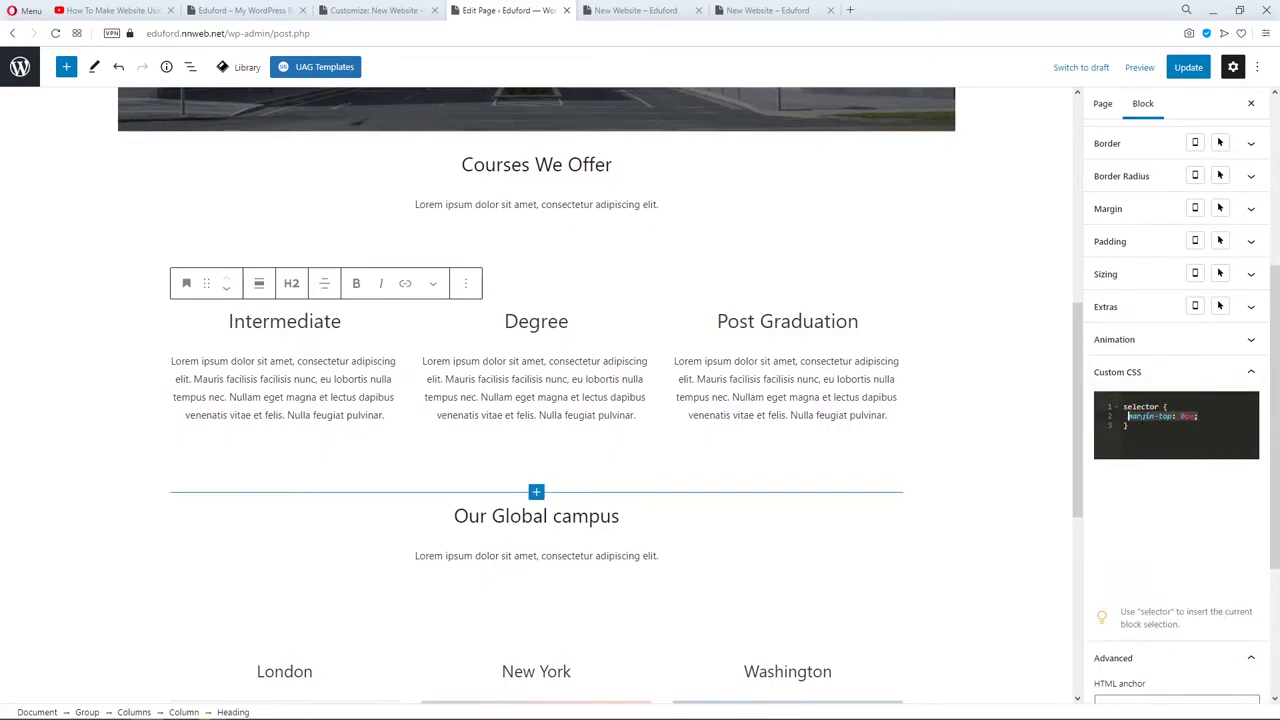
{"action": "key", "text": "BackSpace"}
Add the class my-2 to the Intermediate, Degree and Post Graduation headings and update the page.
{"action": "scroll", "coordinate": [1160, 508], "scroll_direction": "down", "scroll_amount": 3}
{"action": "left_click_drag", "start_coordinate": [1101, 578], "coordinate": [1130, 622]}
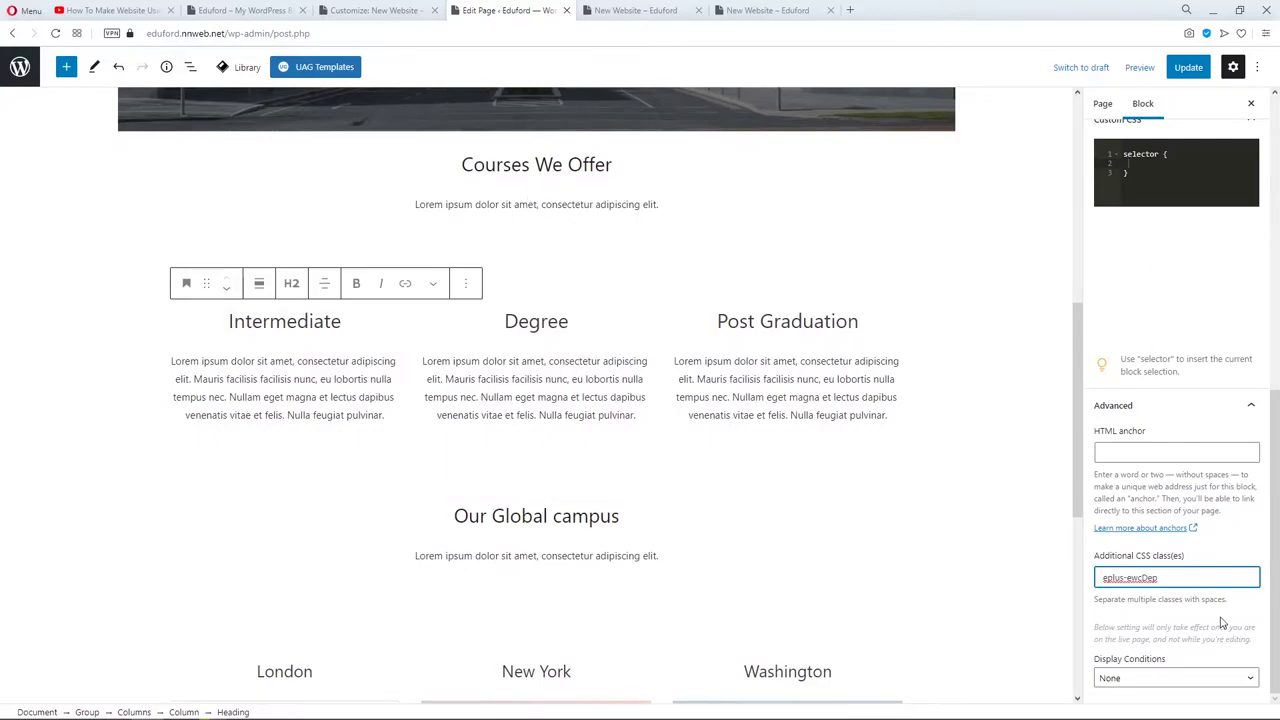
{"action": "type", "text": "my-2"}
{"action": "key", "text": "shift+Home"}
{"action": "left_click", "coordinate": [519, 325]}
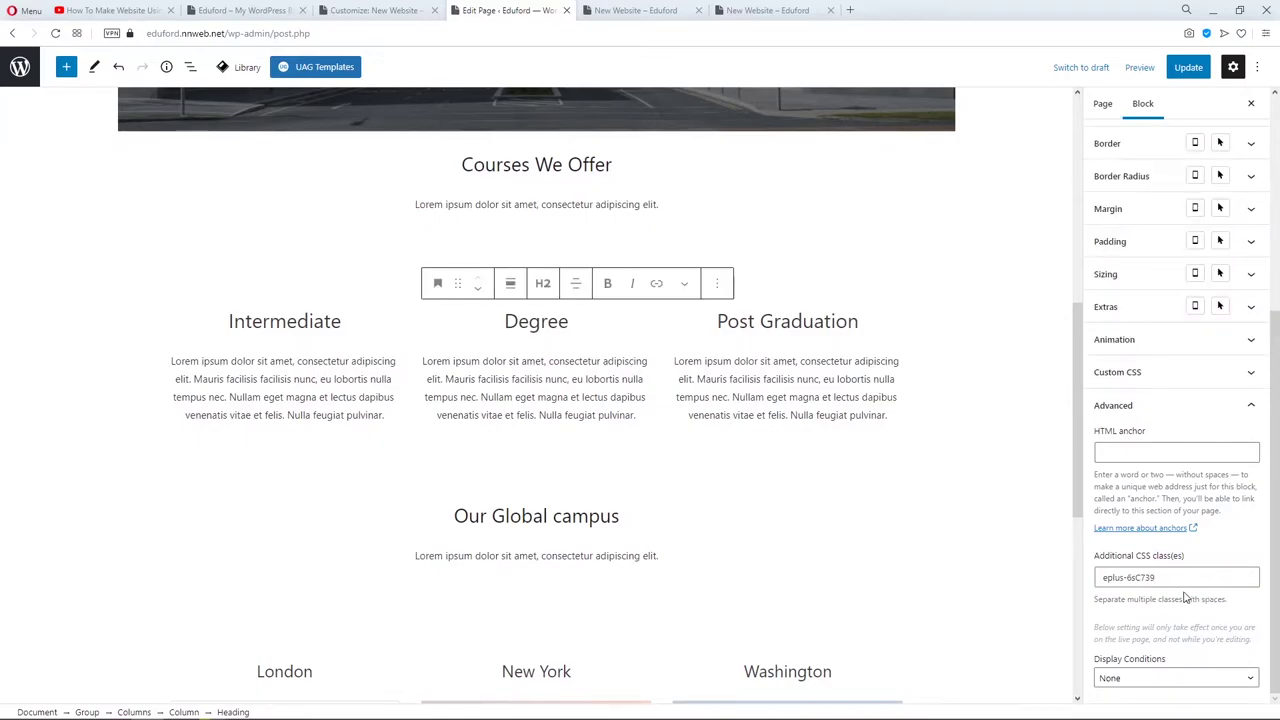
{"action": "left_click", "coordinate": [1103, 579]}
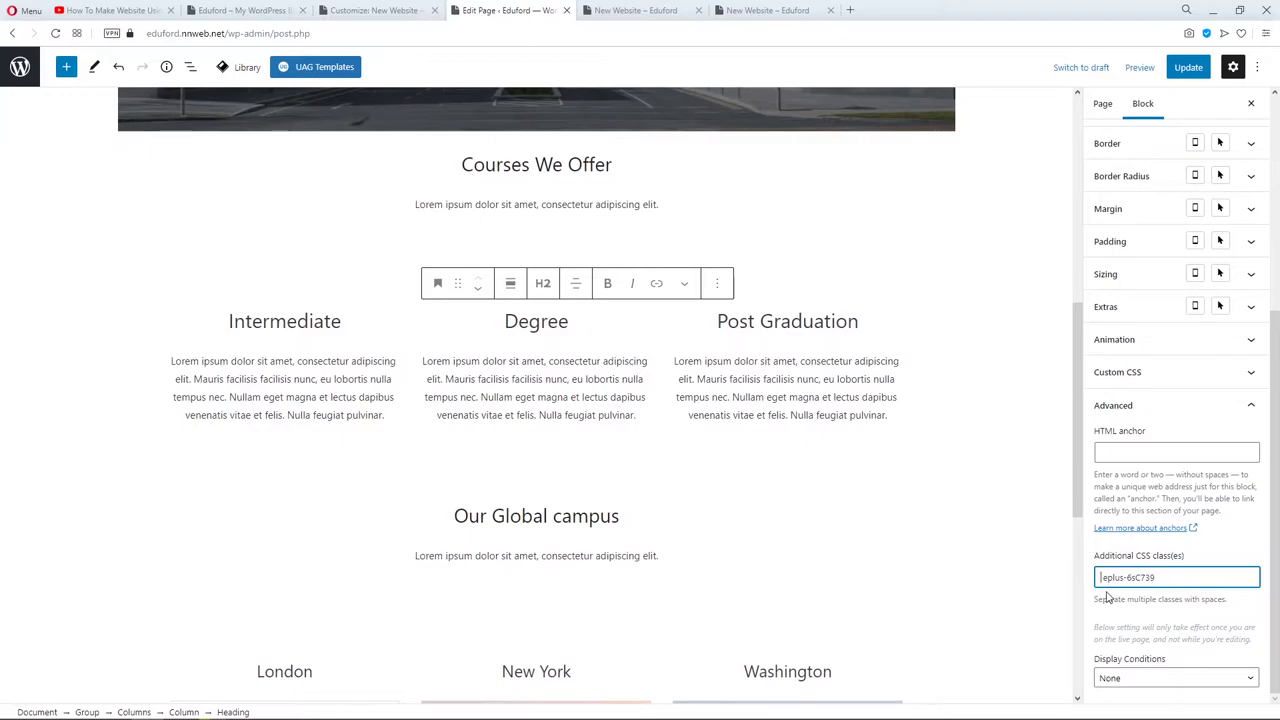
{"action": "left_click", "coordinate": [711, 321]}
{"action": "left_click", "coordinate": [1099, 579]}
{"action": "type", "text": "my-2"}
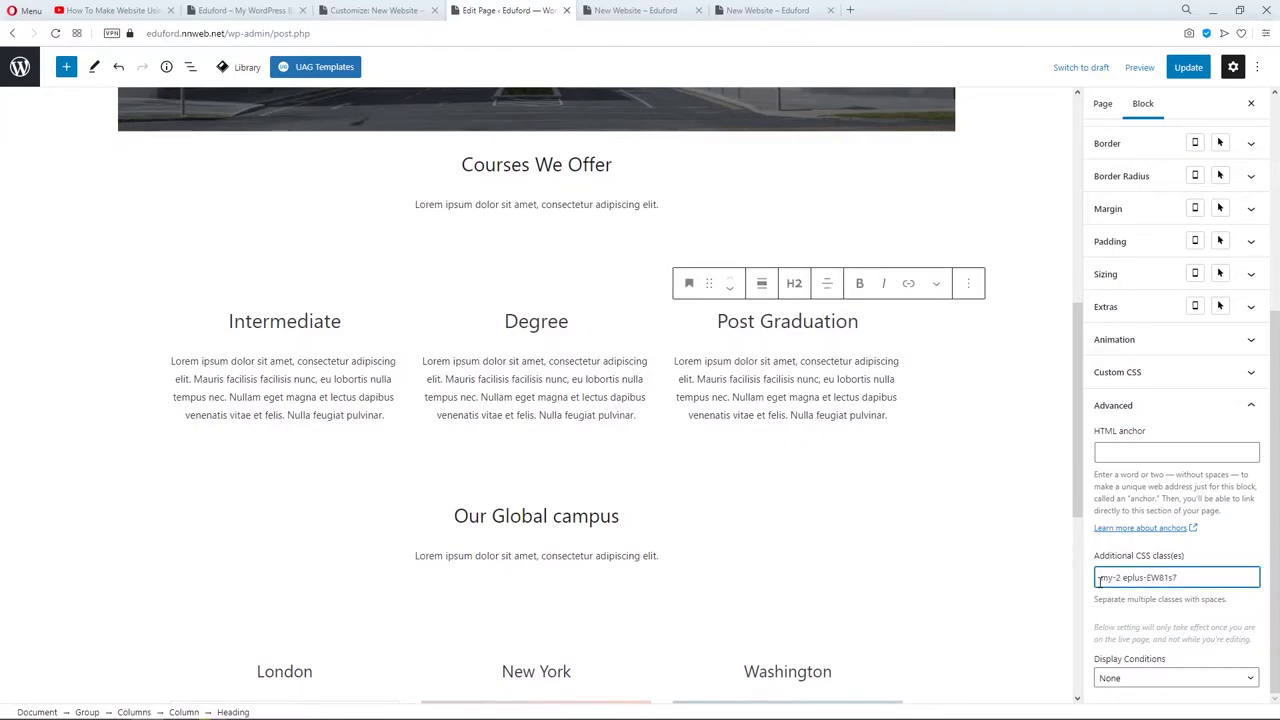
{"action": "left_click", "coordinate": [1187, 67]}
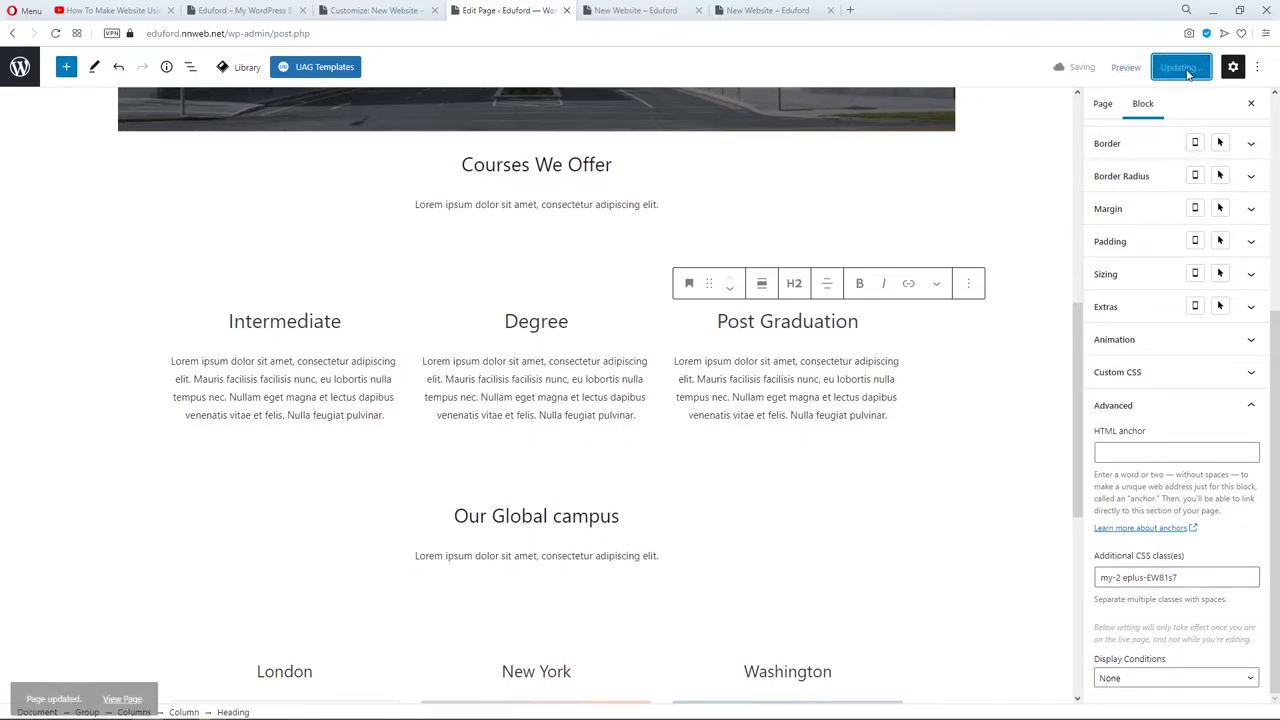
Insert an empty .my-2 rule between the .my-margin and .entry-content h2 rules in the customizer's Additional CSS.
{"action": "left_click", "coordinate": [400, 12]}
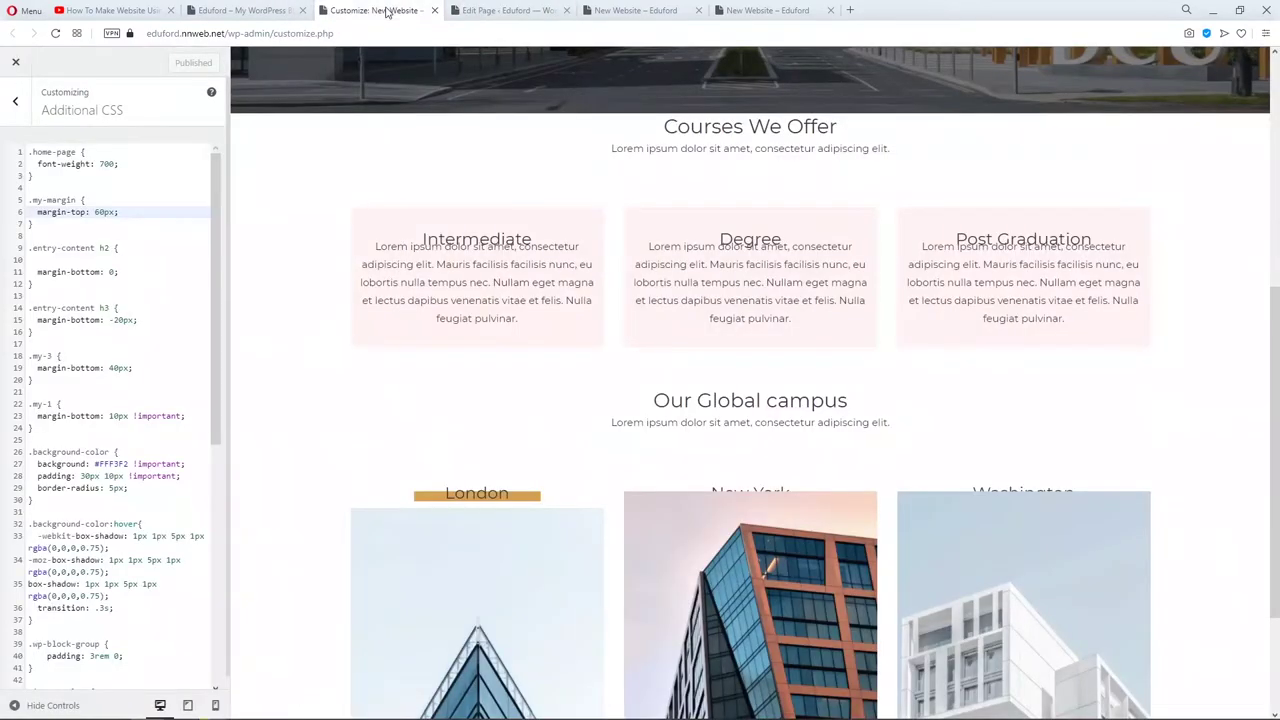
{"action": "left_click", "coordinate": [90, 237]}
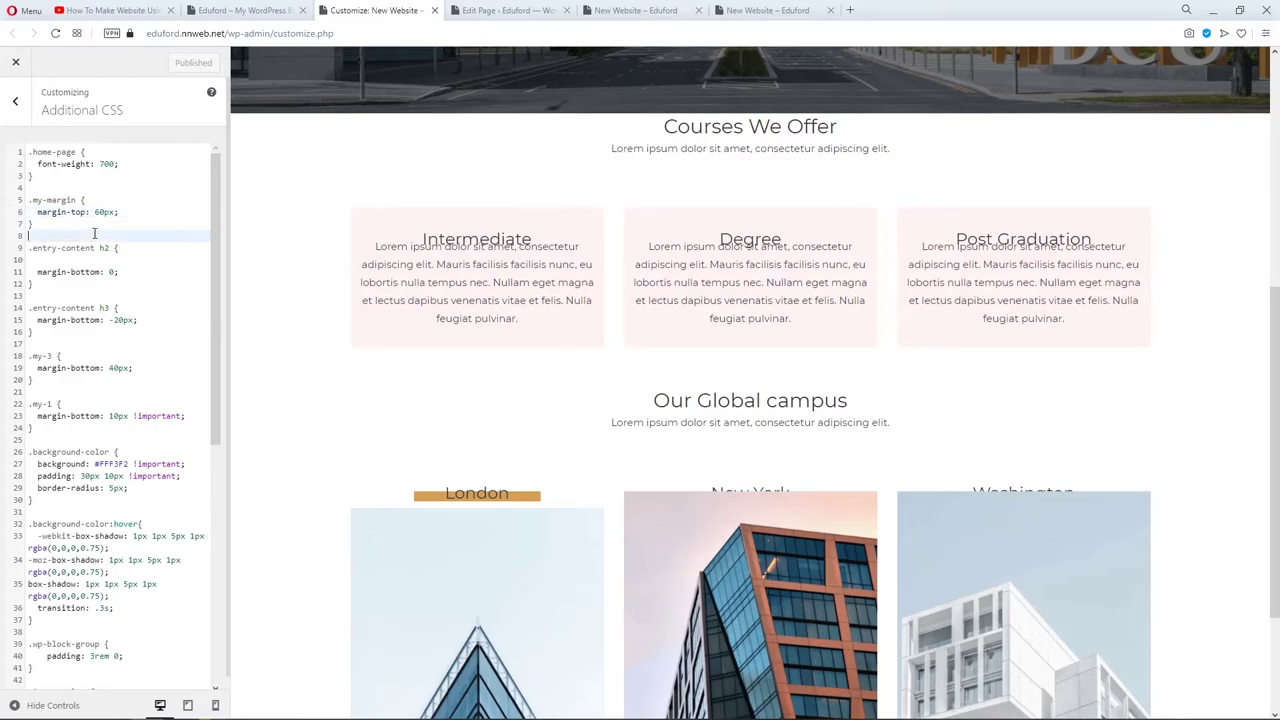
{"action": "key", "text": "Return"}
{"action": "key", "text": "Return"}
{"action": "type", "text": ".my-2"}
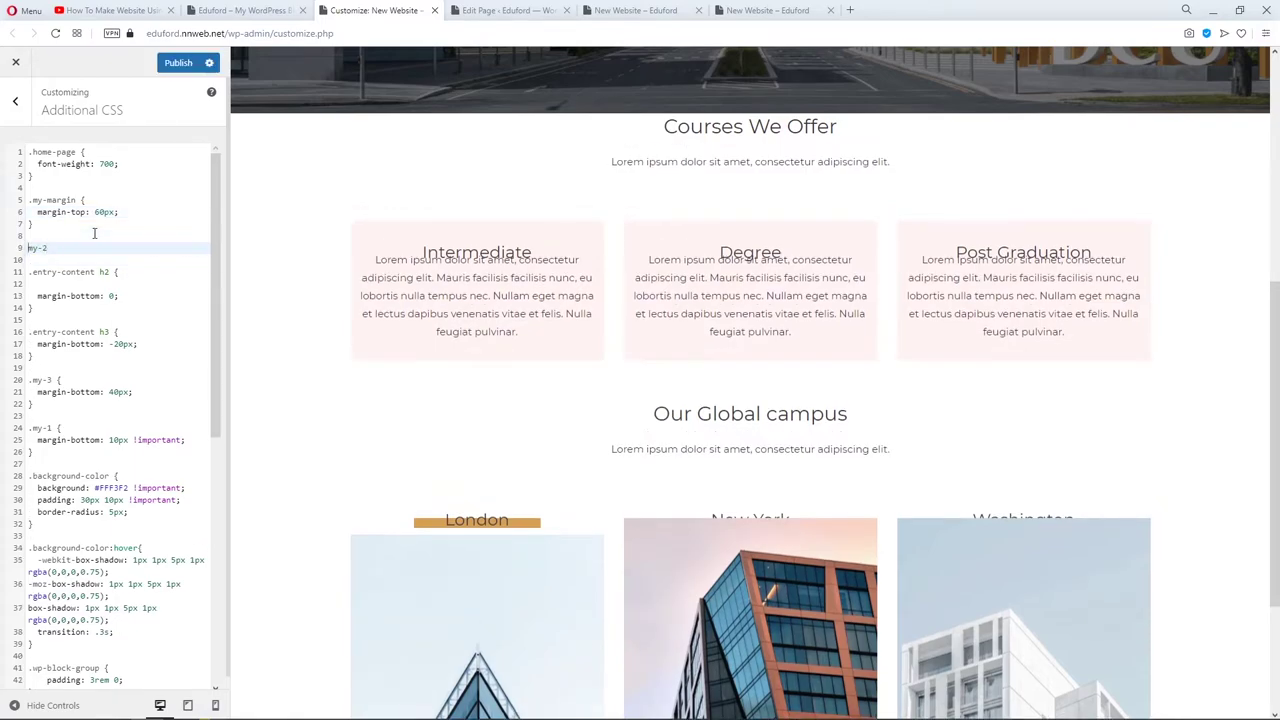
{"action": "type", "text": " {"}
{"action": "key", "text": "Return"}
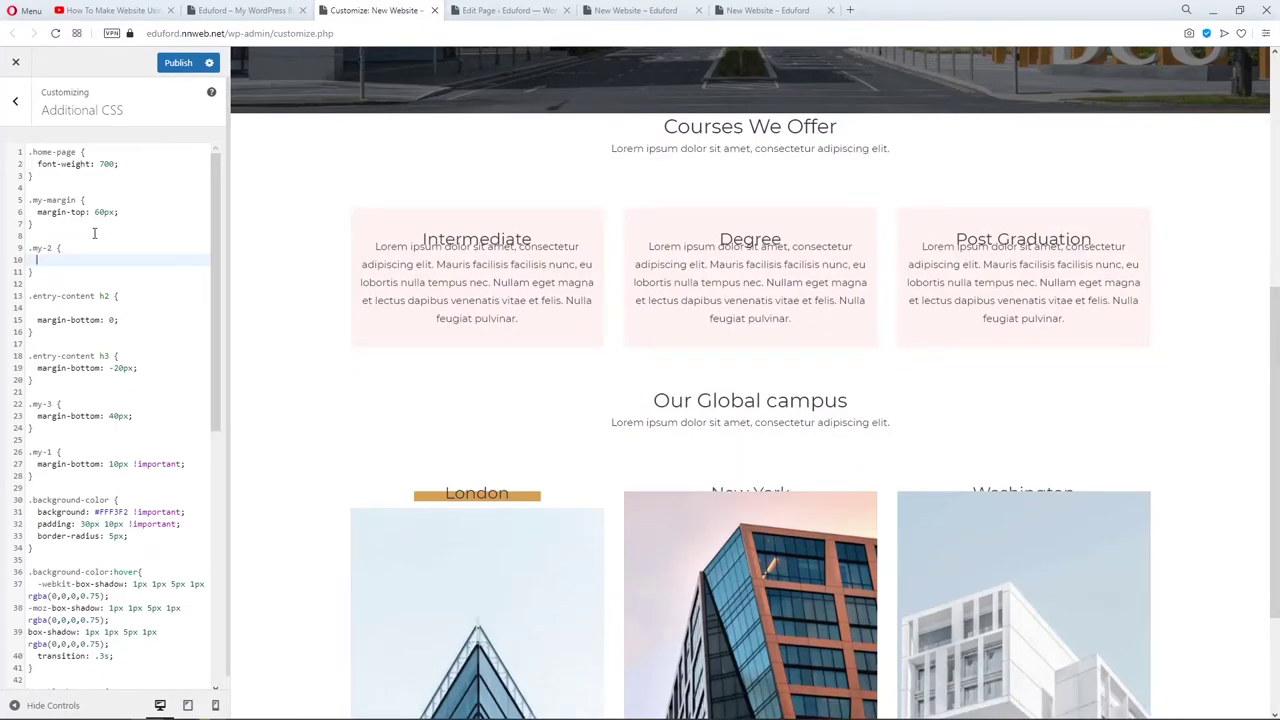
Give the .my-2 rule a margin-bottom of 20px, publish it and reload the published page.
{"action": "type", "text": "ma"}
{"action": "key", "text": "Down"}
{"action": "key", "text": "Return"}
{"action": "type", "text": "2"}
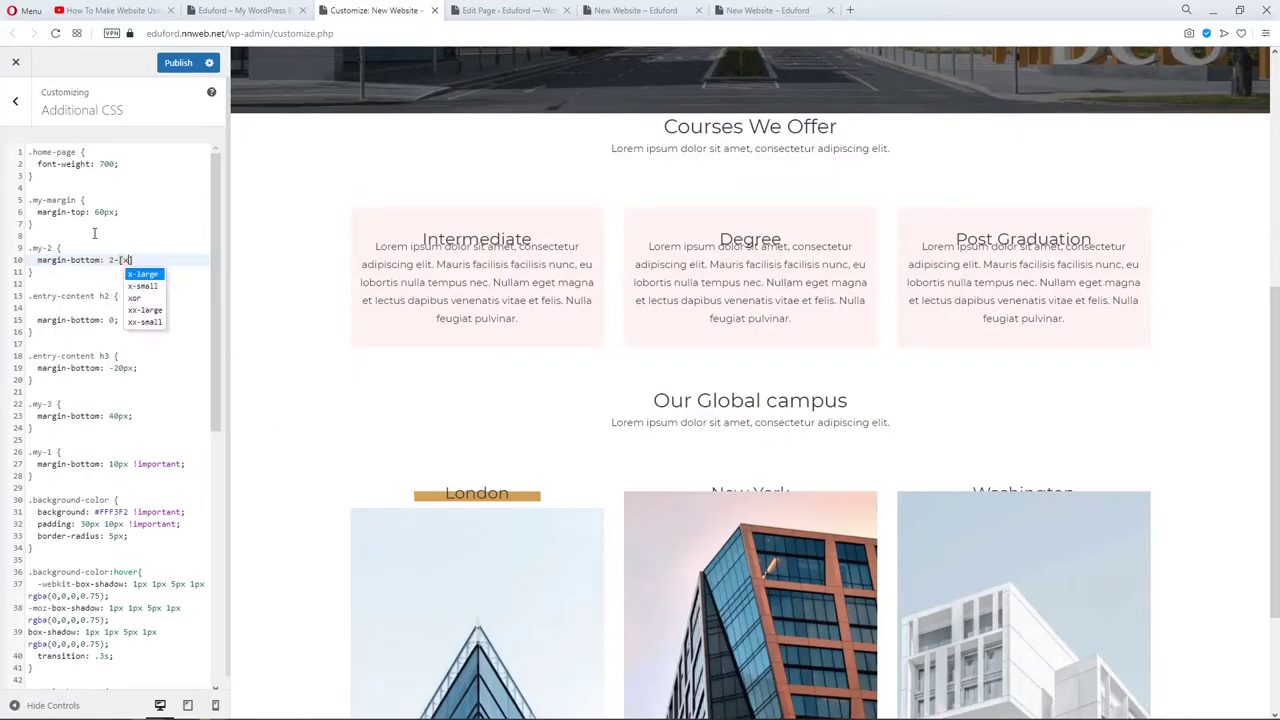
{"action": "type", "text": "0px;"}
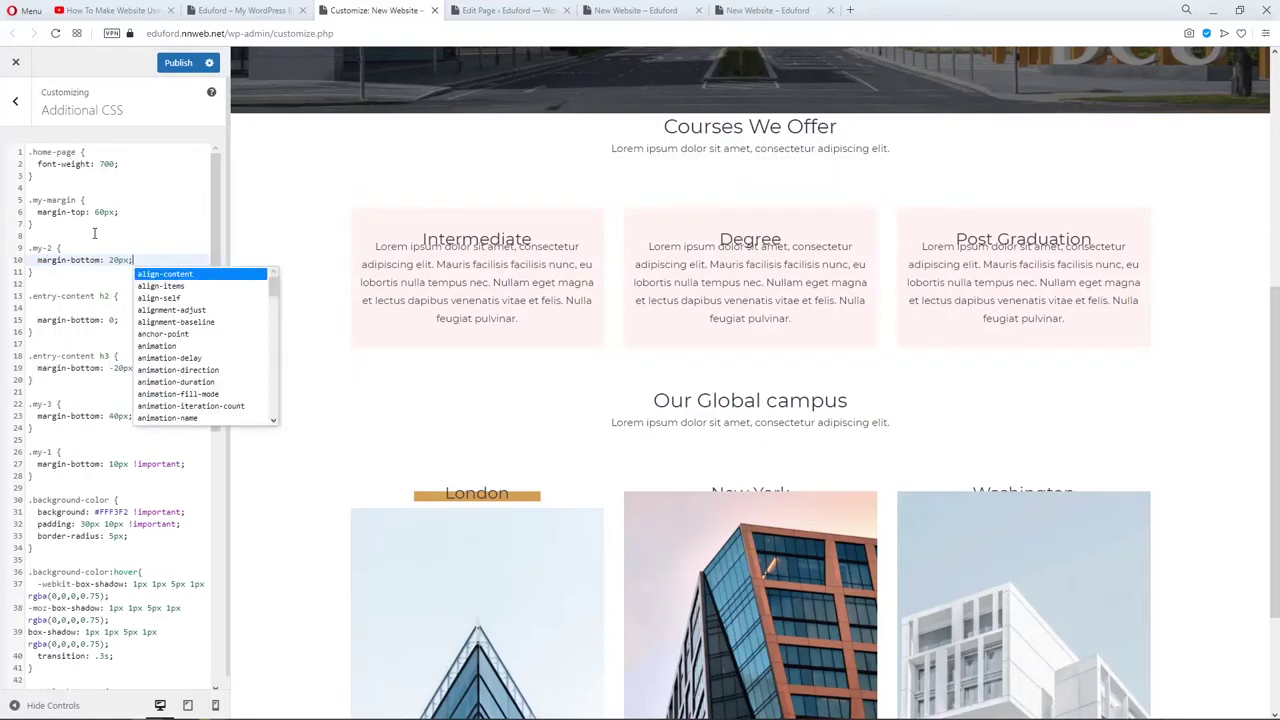
{"action": "left_click", "coordinate": [178, 63]}
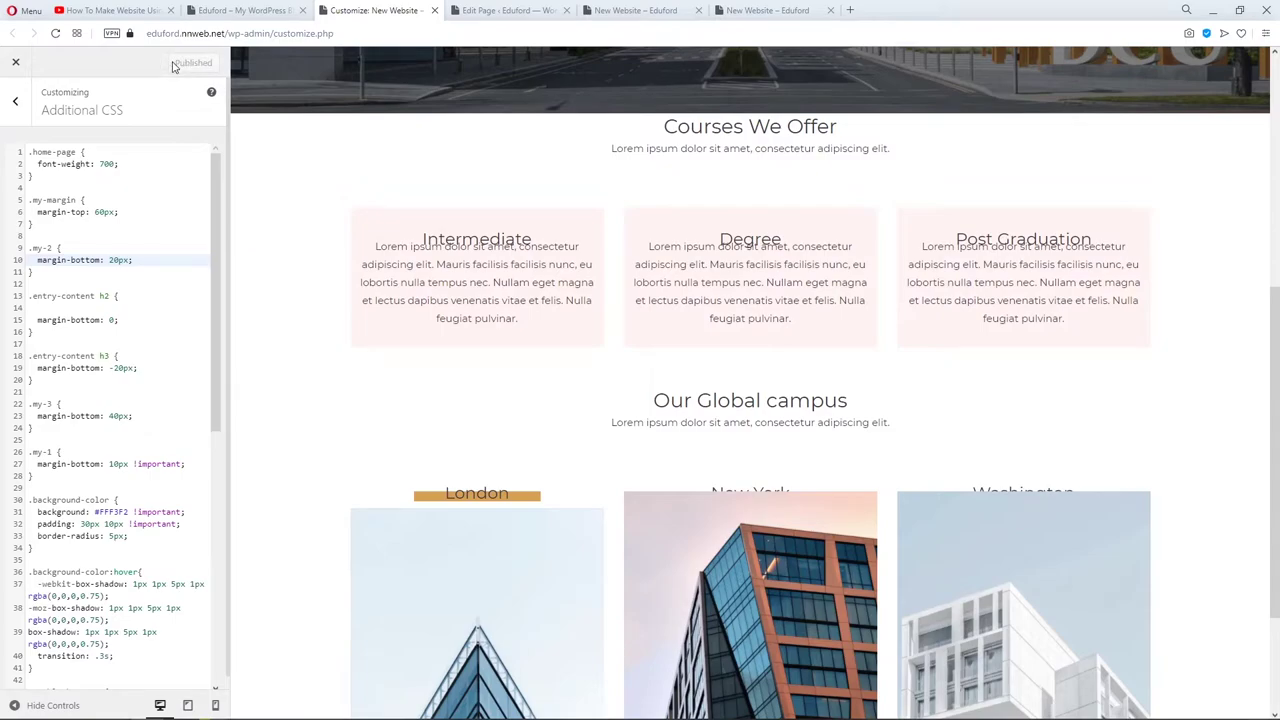
{"action": "left_click", "coordinate": [612, 11]}
{"action": "key", "text": "F5"}
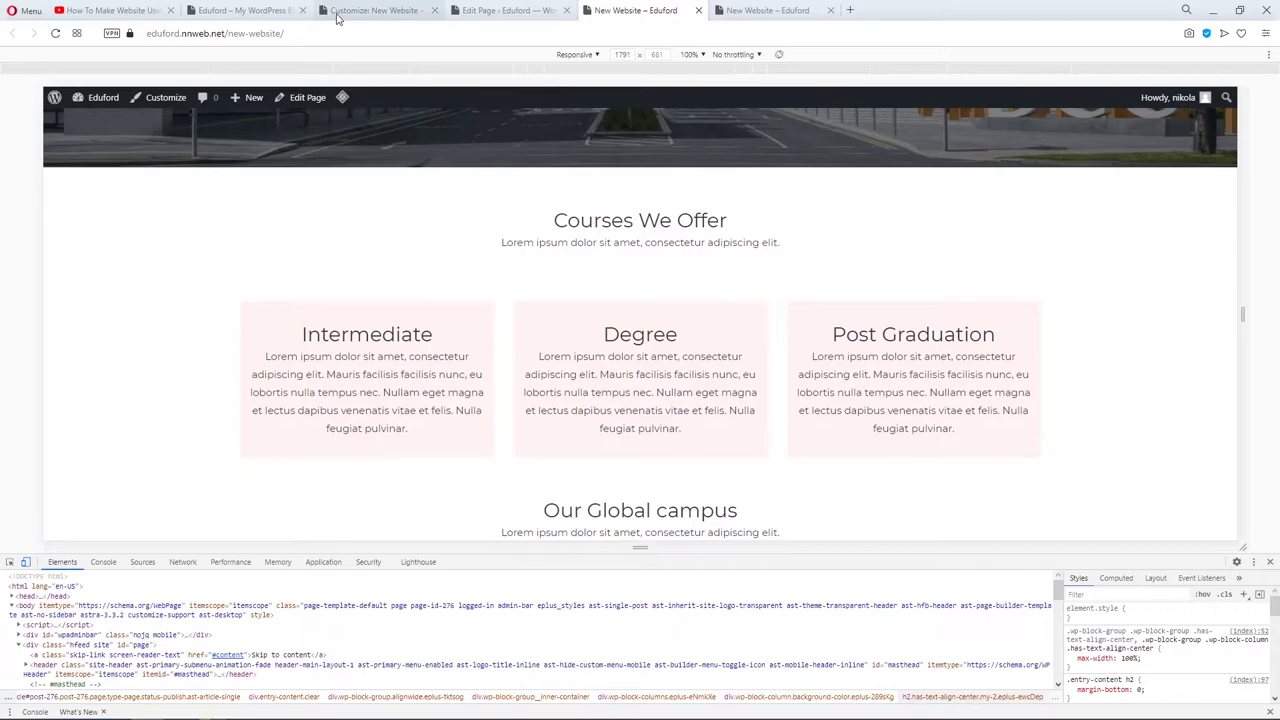
Mark the .my-2 margin-bottom as !important, publish the CSS and reload the published page.
{"action": "left_click", "coordinate": [375, 11]}
{"action": "left_click", "coordinate": [130, 260]}
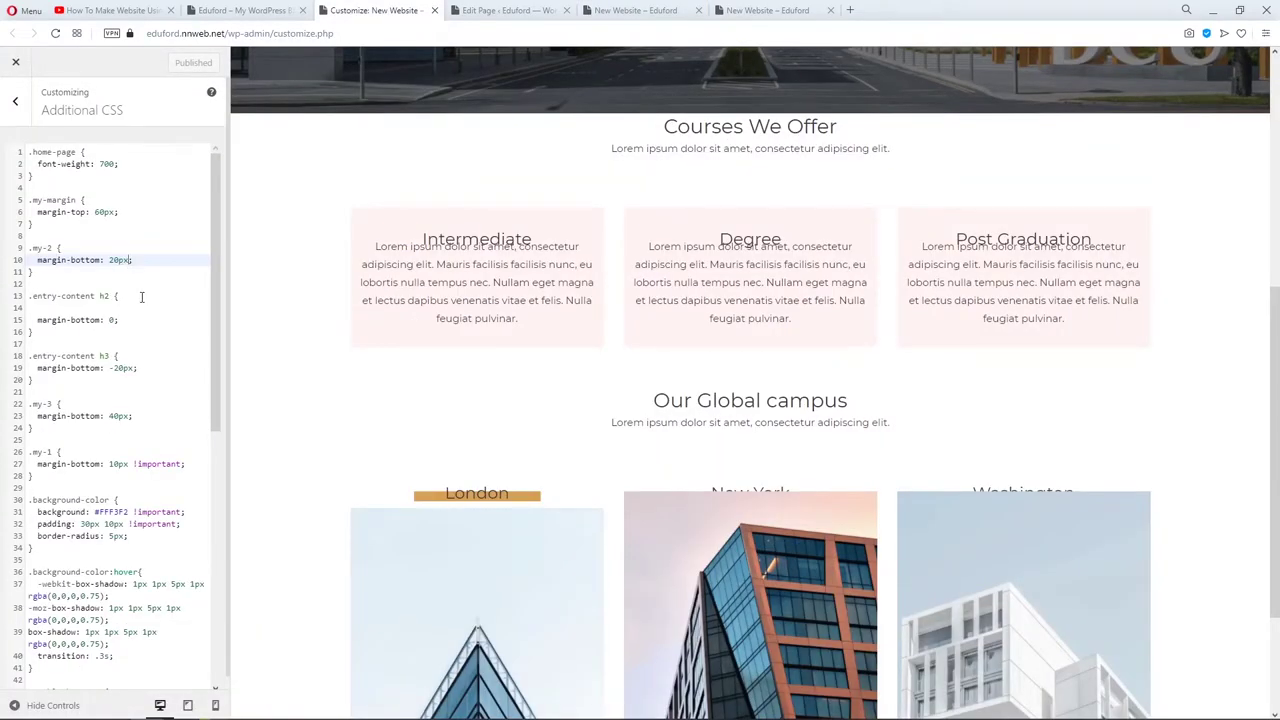
{"action": "type", "text": "!"}
{"action": "type", "text": "im"}
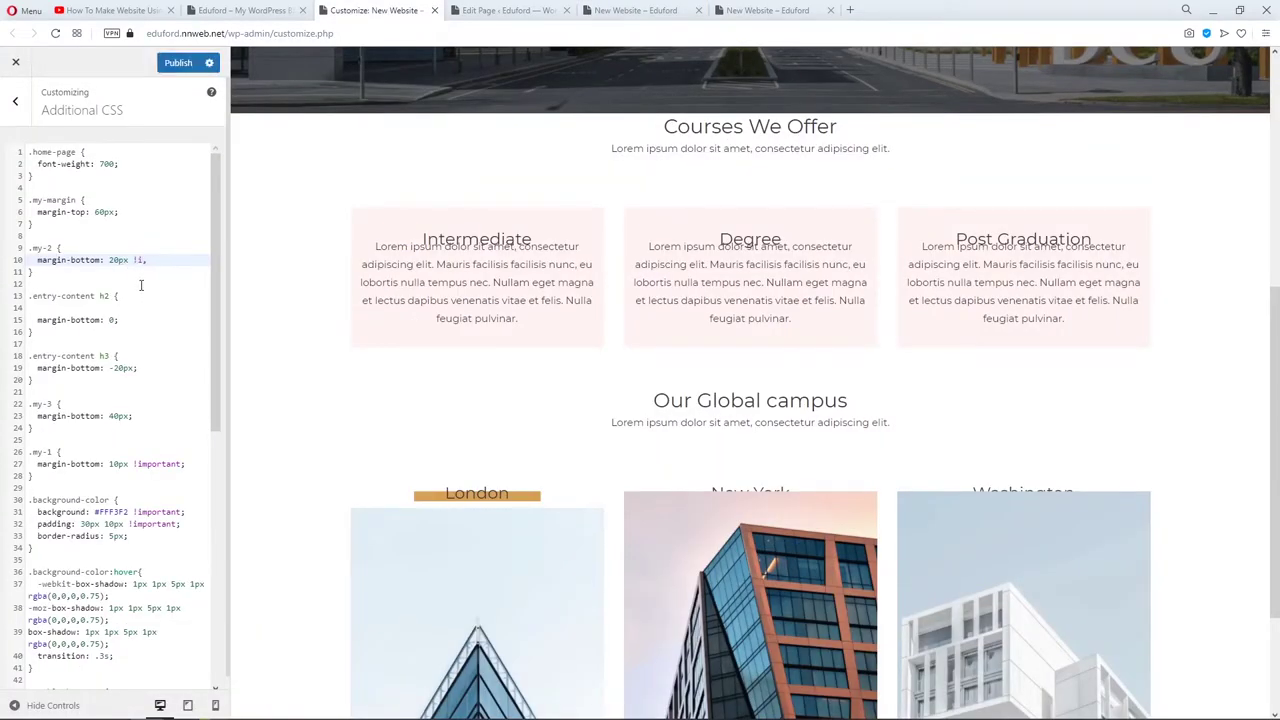
{"action": "key", "text": "Return"}
{"action": "left_click", "coordinate": [178, 62]}
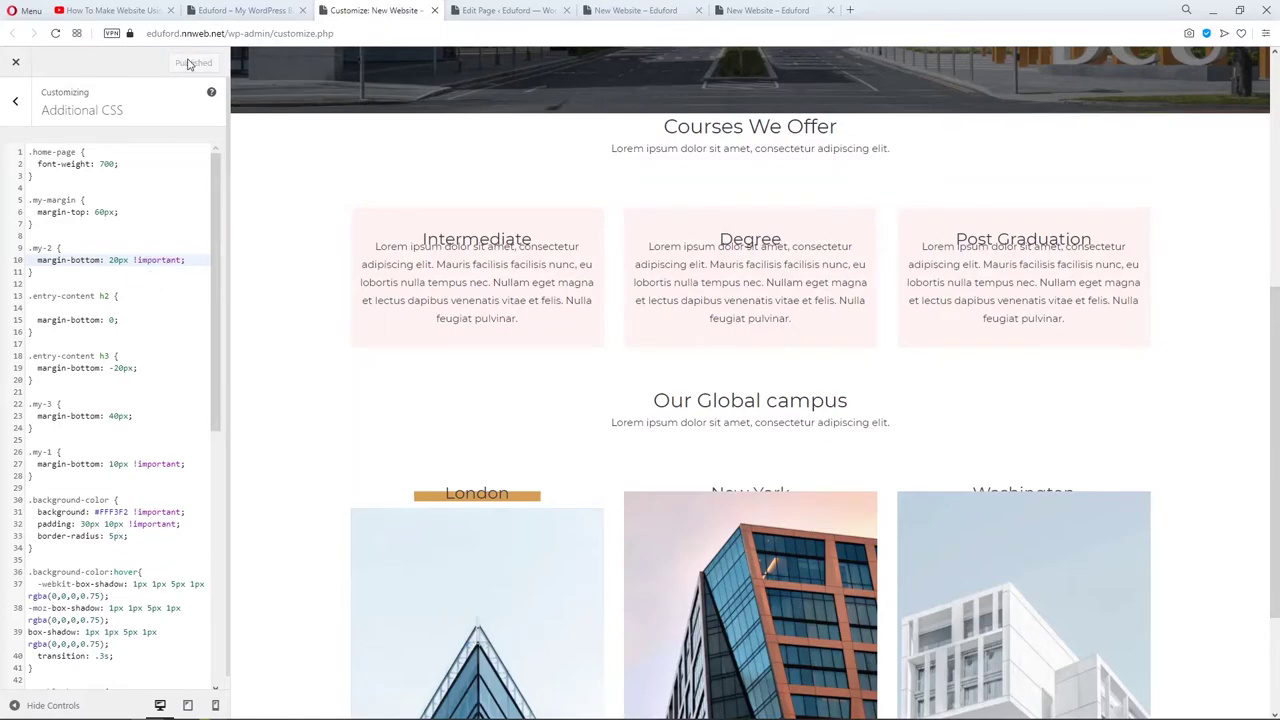
{"action": "left_click", "coordinate": [470, 12]}
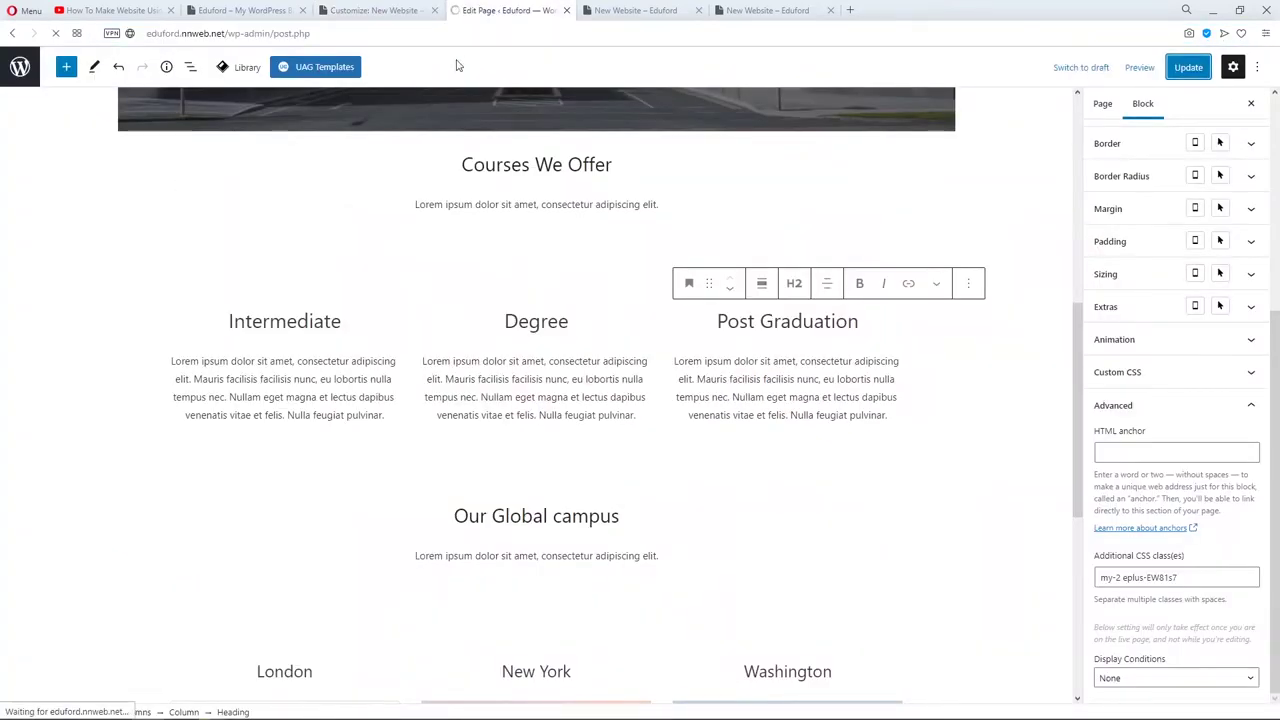
{"action": "left_click", "coordinate": [605, 12]}
{"action": "left_click", "coordinate": [612, 32]}
{"action": "key", "text": "Return"}
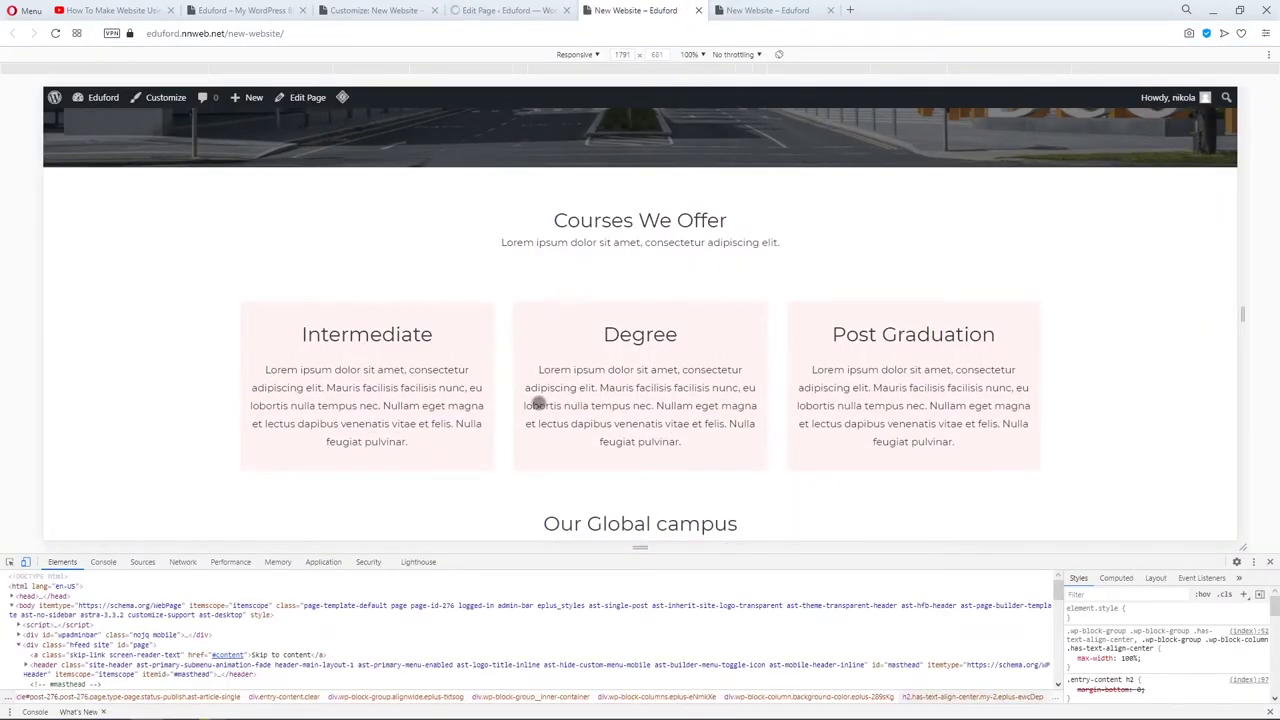
Close the developer tools and examine the spacing of the course cards and the Our Global campus section on the published page.
{"action": "scroll", "coordinate": [534, 403], "scroll_direction": "down", "scroll_amount": 1}
{"action": "scroll", "coordinate": [535, 406], "scroll_direction": "up", "scroll_amount": 1}
{"action": "left_click", "coordinate": [320, 352]}
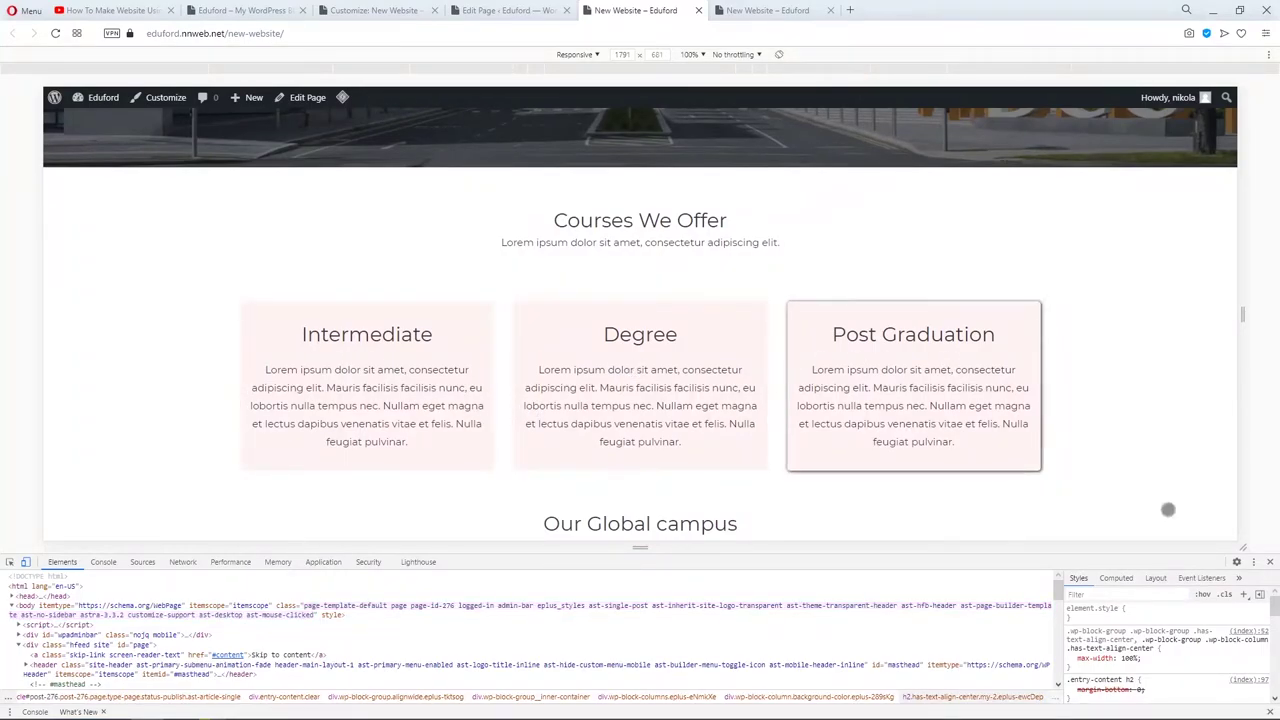
{"action": "left_click", "coordinate": [1270, 562]}
{"action": "scroll", "coordinate": [1083, 514], "scroll_direction": "down", "scroll_amount": 1}
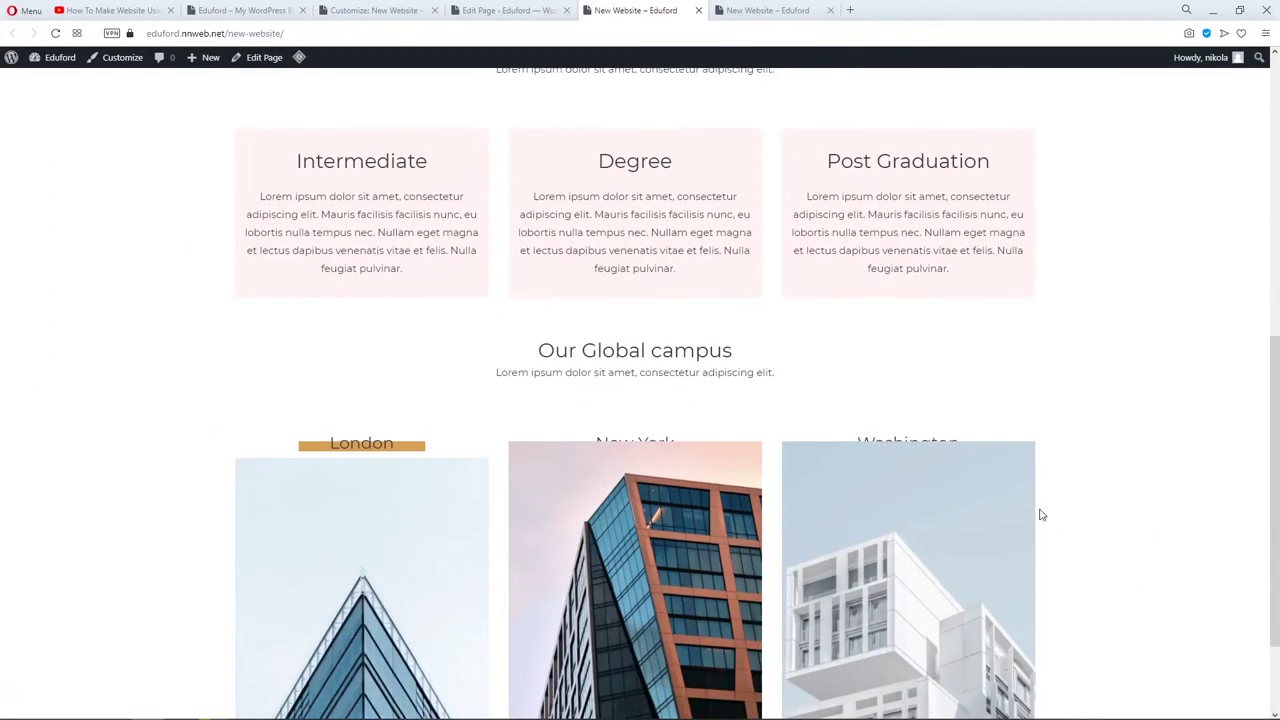
{"action": "scroll", "coordinate": [1033, 512], "scroll_direction": "up", "scroll_amount": 1}
{"action": "scroll", "coordinate": [1033, 512], "scroll_direction": "up", "scroll_amount": 3}
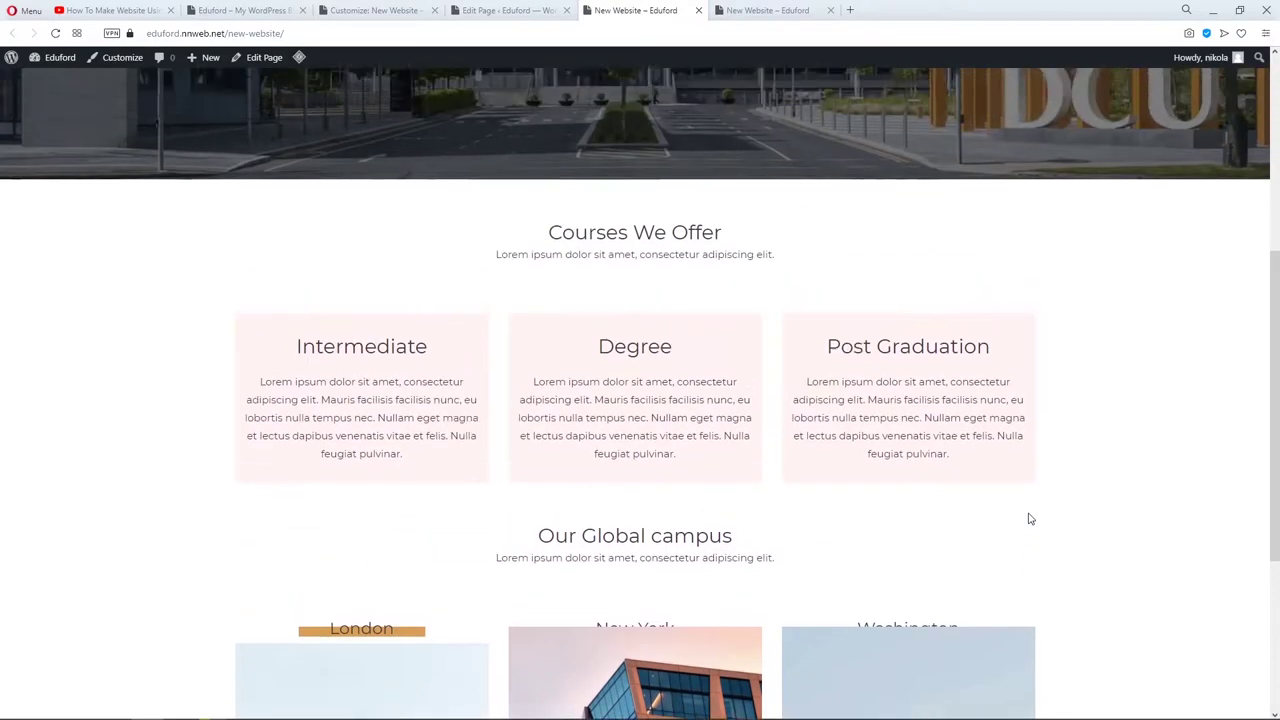
{"action": "scroll", "coordinate": [1030, 517], "scroll_direction": "up", "scroll_amount": 1}
{"action": "scroll", "coordinate": [1028, 514], "scroll_direction": "down", "scroll_amount": 4}
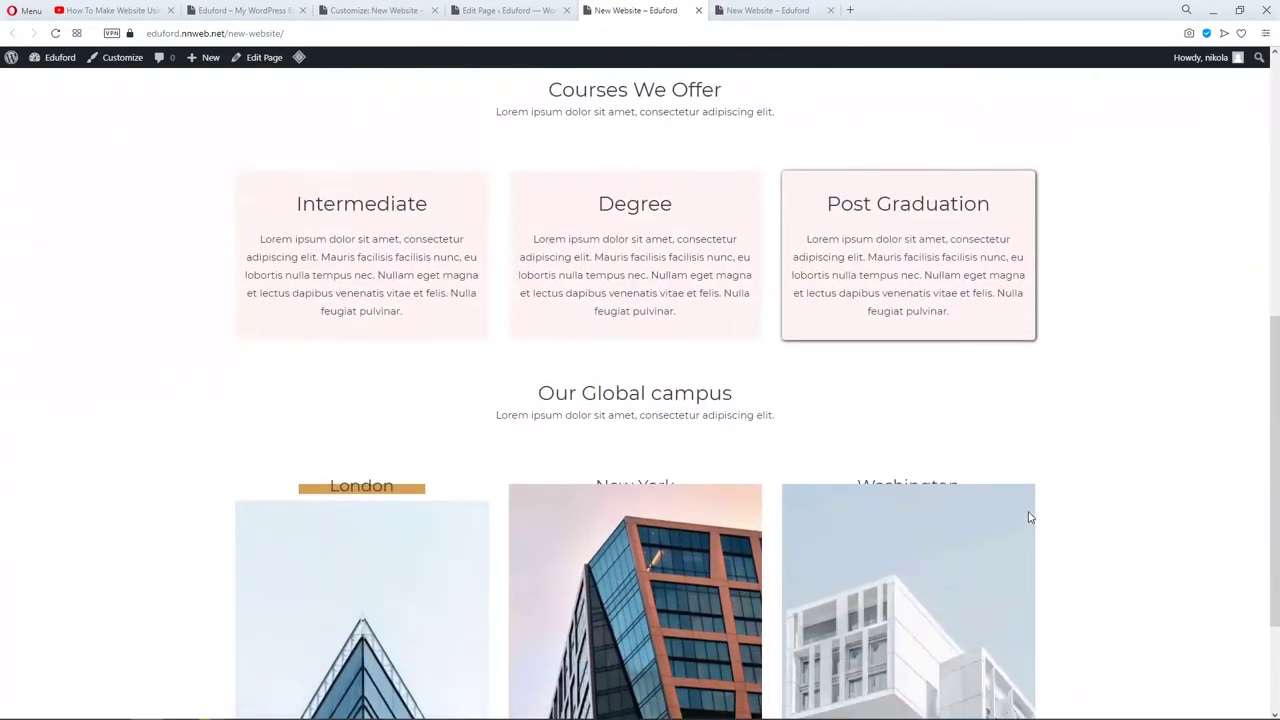
{"action": "scroll", "coordinate": [470, 205], "scroll_direction": "down", "scroll_amount": 1}
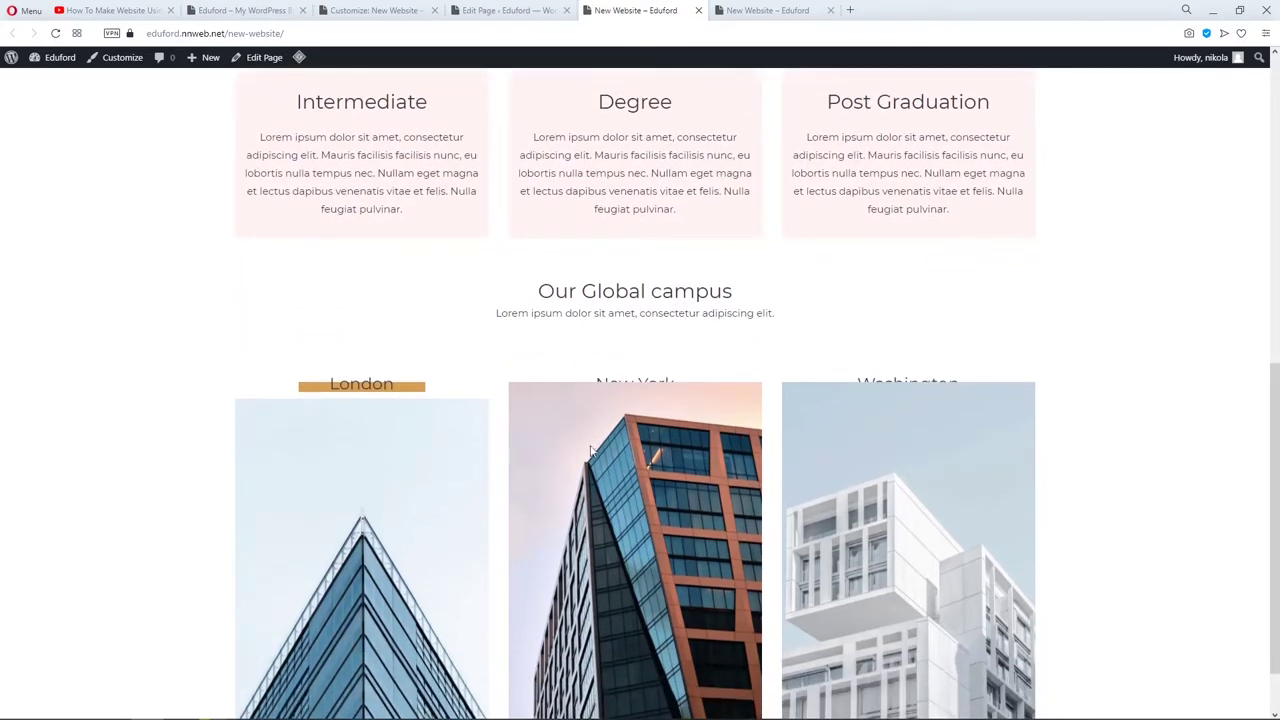
{"action": "scroll", "coordinate": [690, 455], "scroll_direction": "down", "scroll_amount": 1}
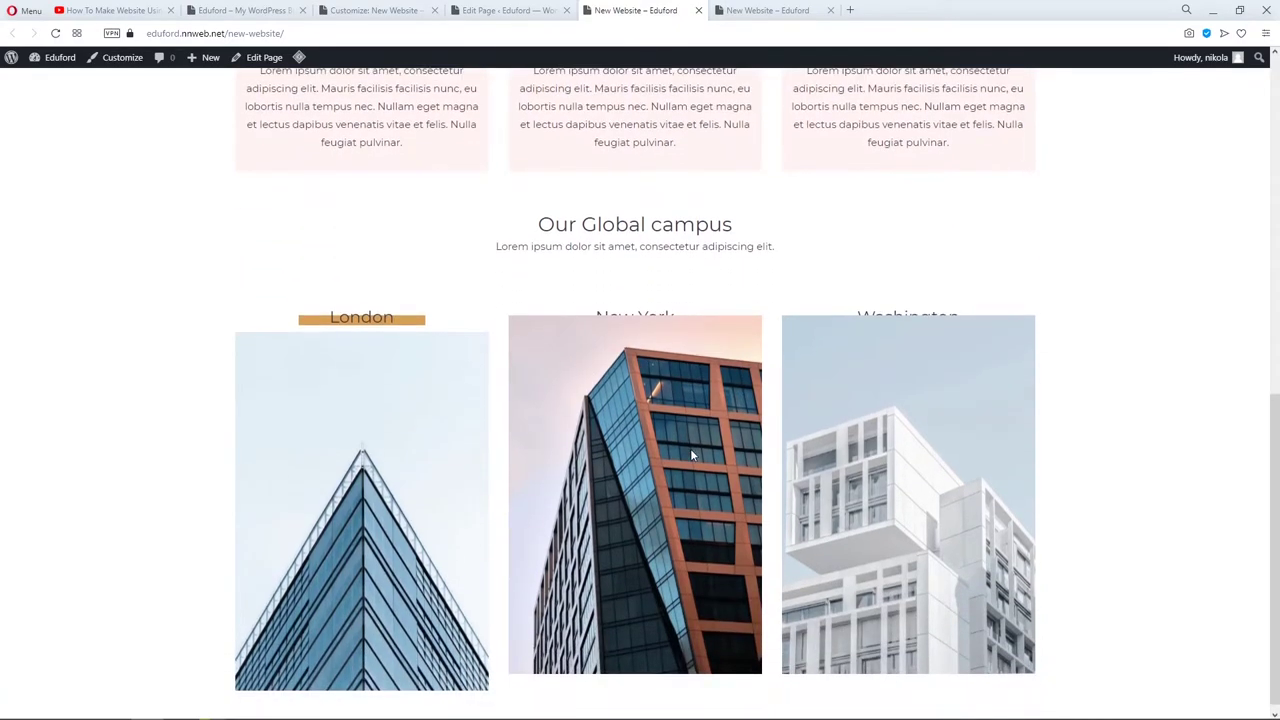
Remove the blank line inside the .entry-content h2 rule, publish it, and reload the customizer back to Additional CSS.
{"action": "left_click", "coordinate": [400, 10]}
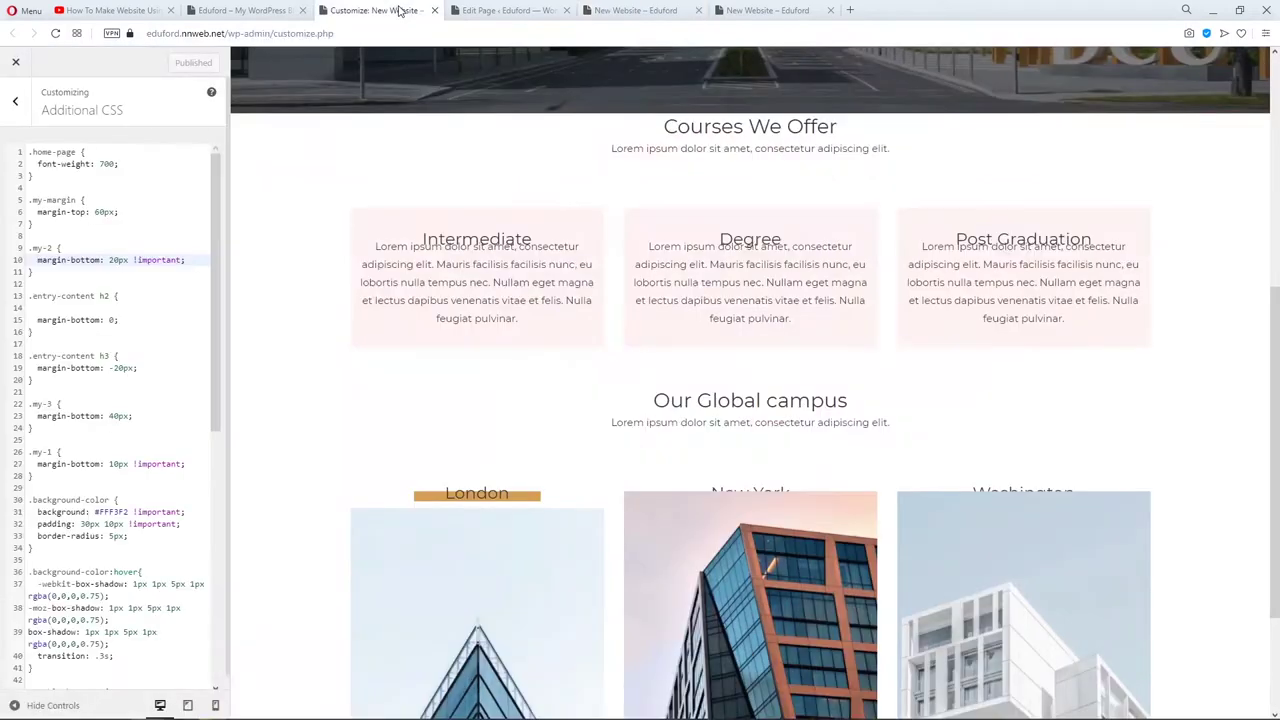
{"action": "left_click", "coordinate": [122, 297]}
{"action": "key", "text": "Delete"}
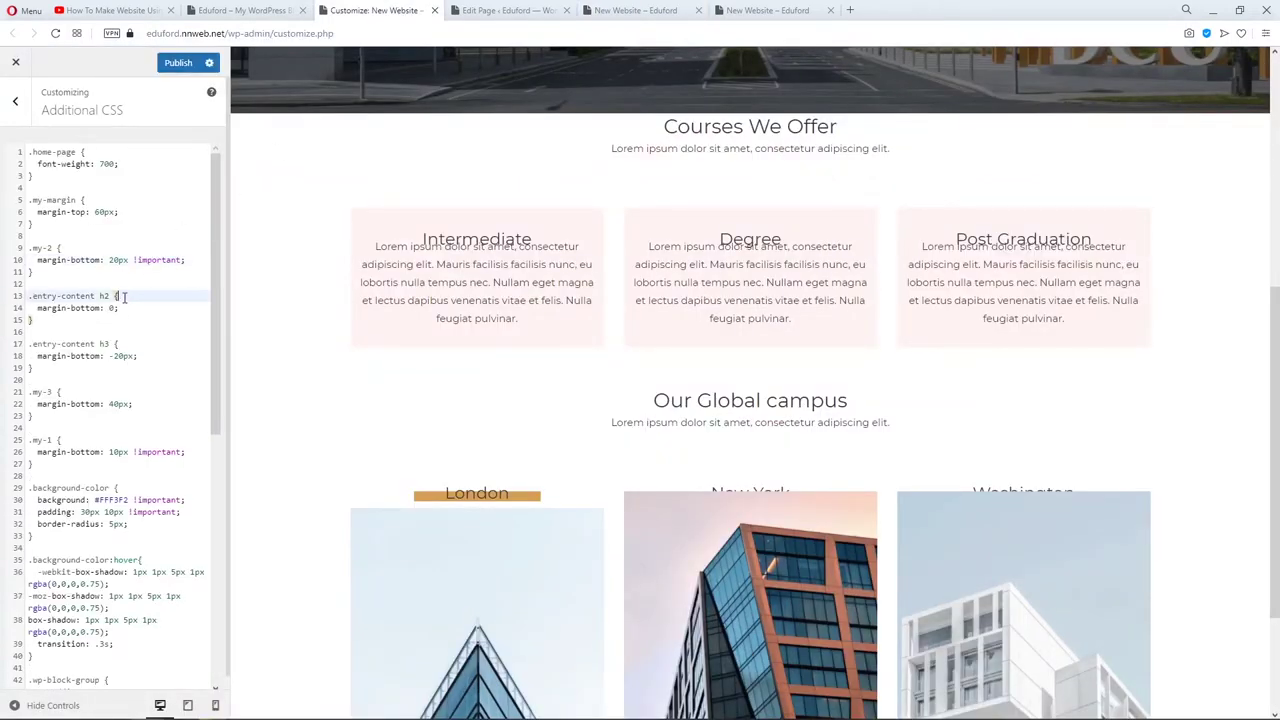
{"action": "key", "text": "F5"}
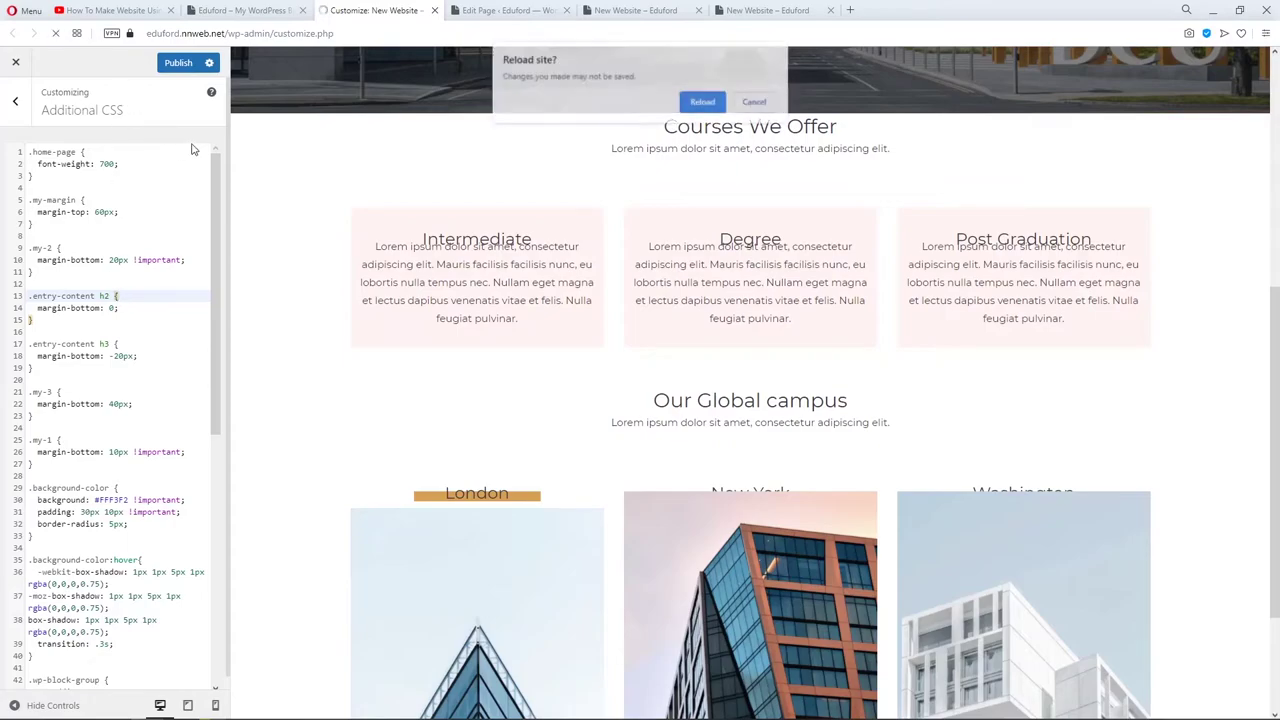
{"action": "left_click", "coordinate": [754, 104]}
{"action": "left_click", "coordinate": [177, 63]}
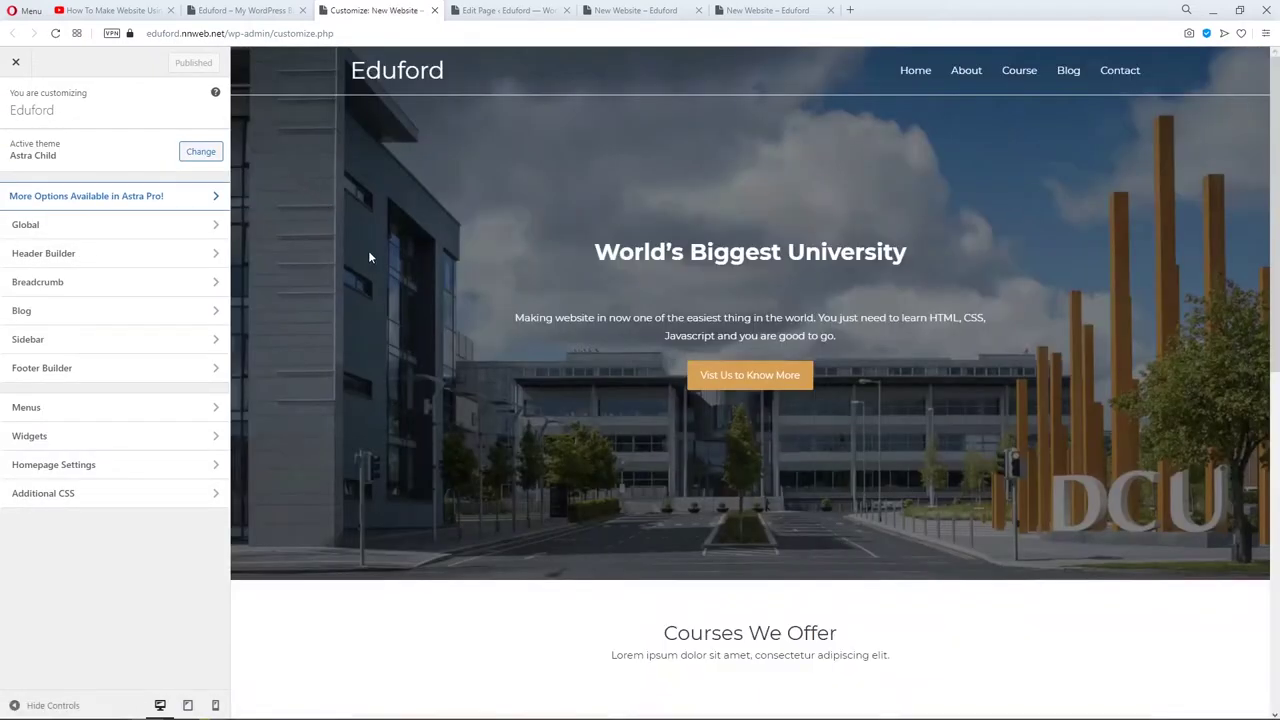
{"action": "scroll", "coordinate": [380, 270], "scroll_direction": "down", "scroll_amount": 6}
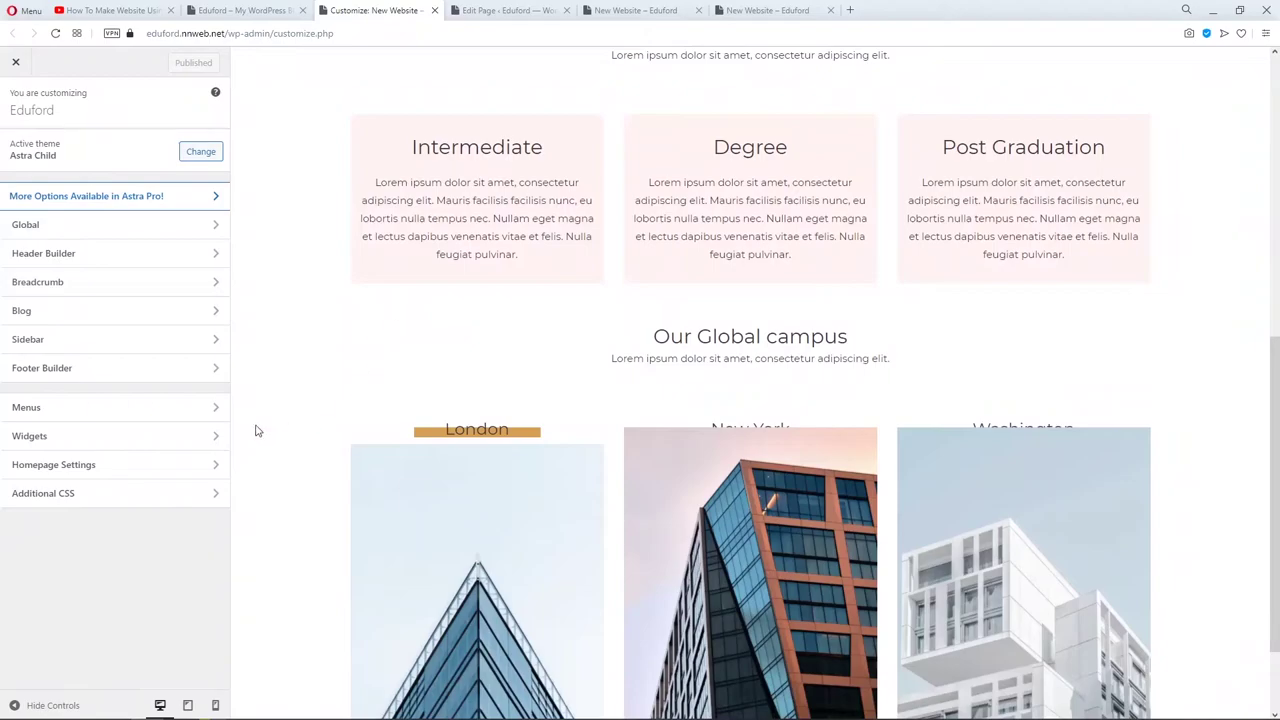
{"action": "left_click", "coordinate": [161, 492]}
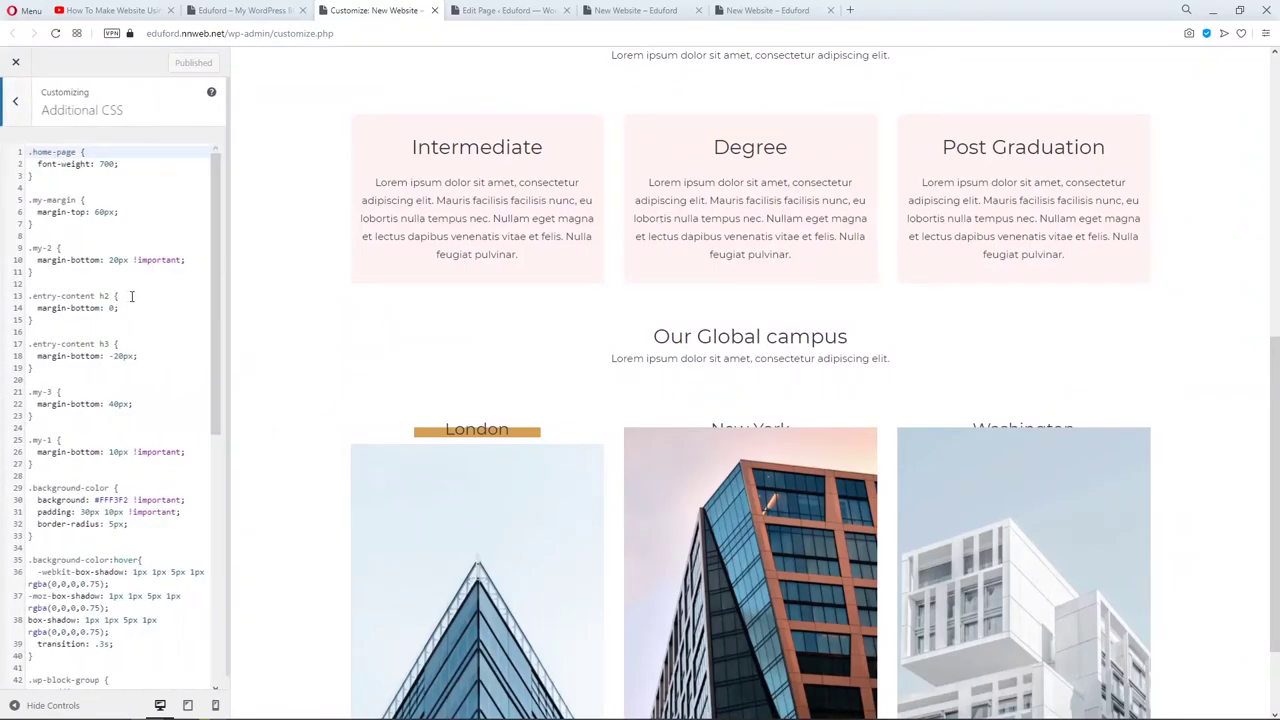
Try deleting the .entry-content h2 rule, undo the deletion and publish the CSS.
{"action": "left_click_drag", "start_coordinate": [35, 321], "coordinate": [22, 303]}
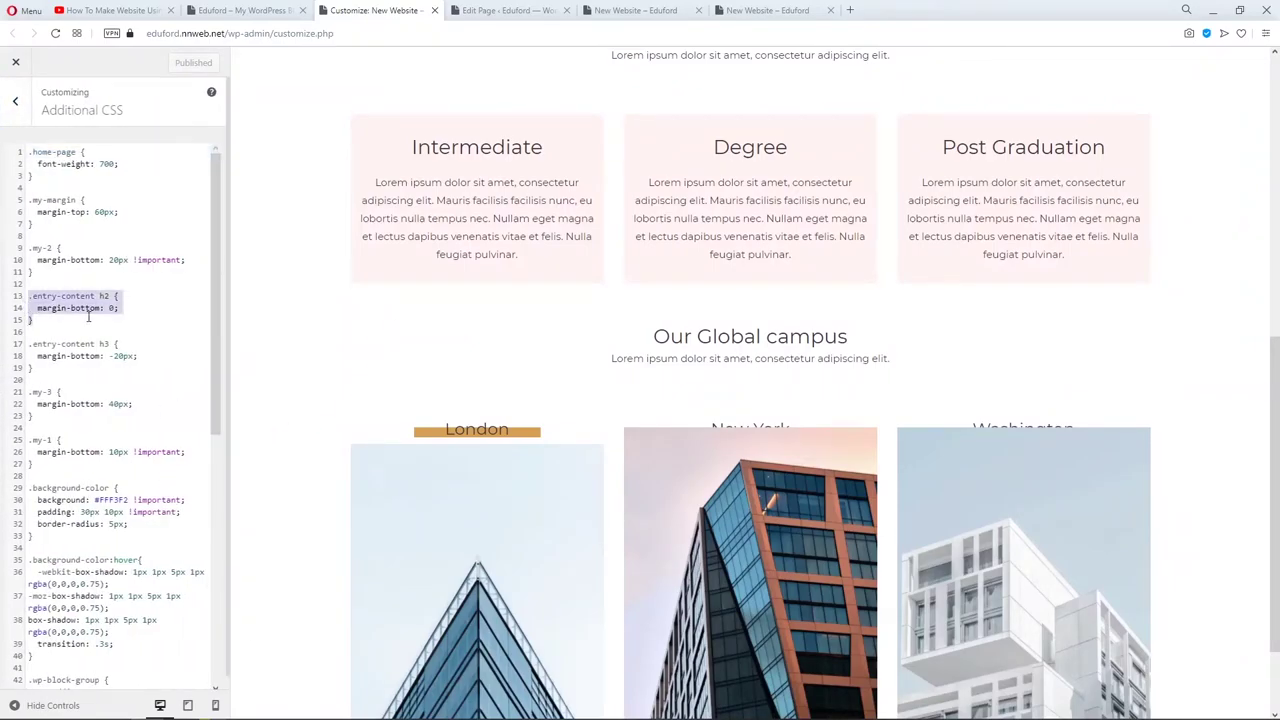
{"action": "key", "text": "BackSpace"}
{"action": "scroll", "coordinate": [497, 354], "scroll_direction": "up", "scroll_amount": 2}
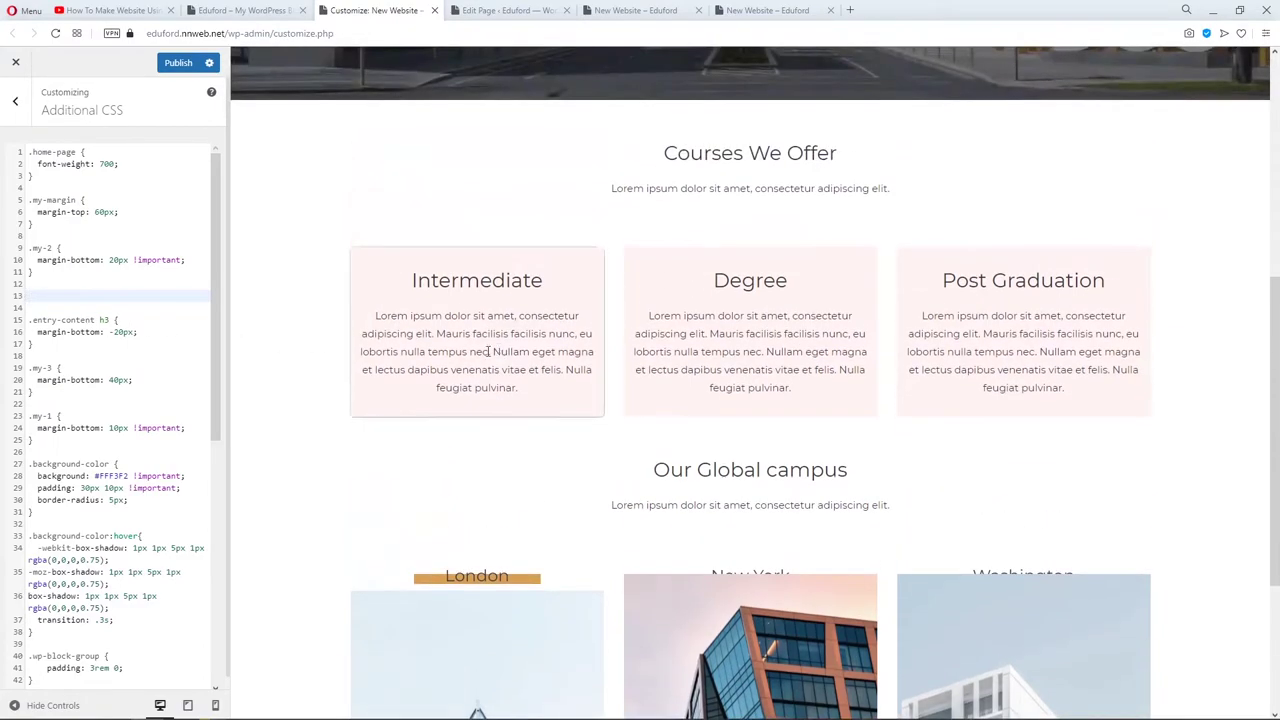
{"action": "key", "text": "ctrl+z"}
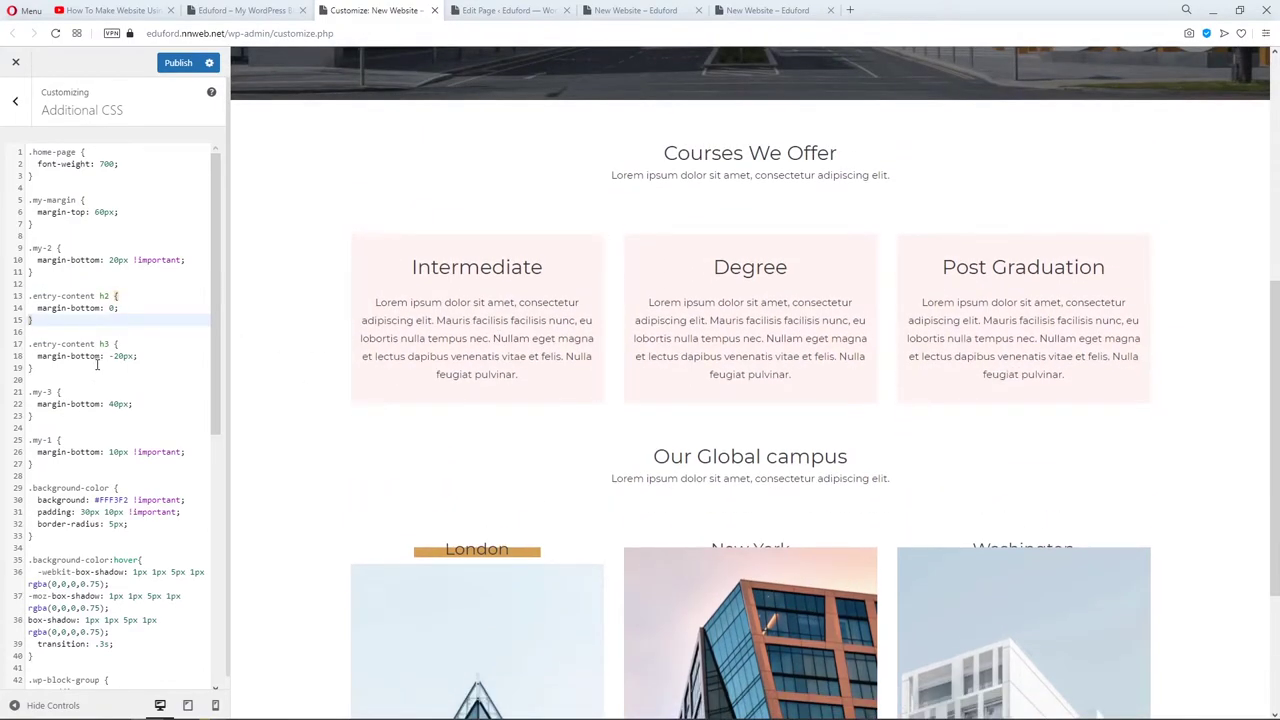
{"action": "left_click", "coordinate": [190, 66]}
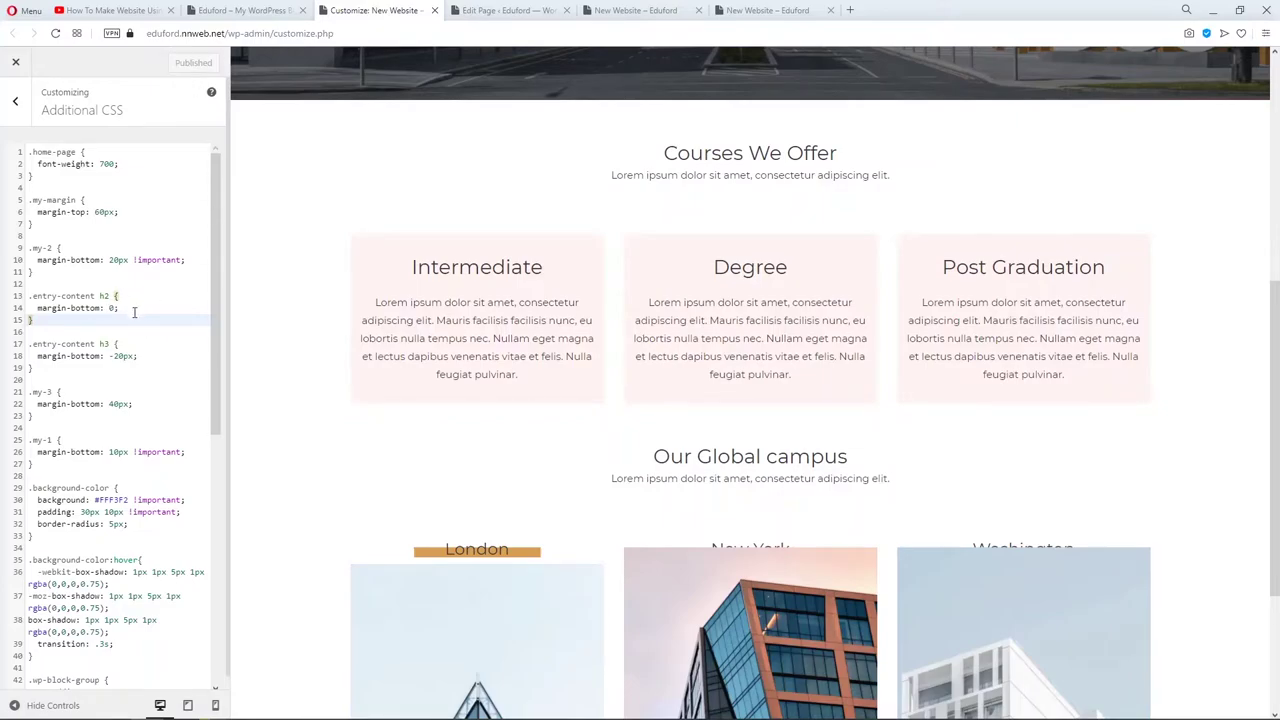
Try deleting the .entry-content h3 rule to preview the campus headings without it, and undo the deletion.
{"action": "left_click_drag", "start_coordinate": [36, 371], "coordinate": [27, 338]}
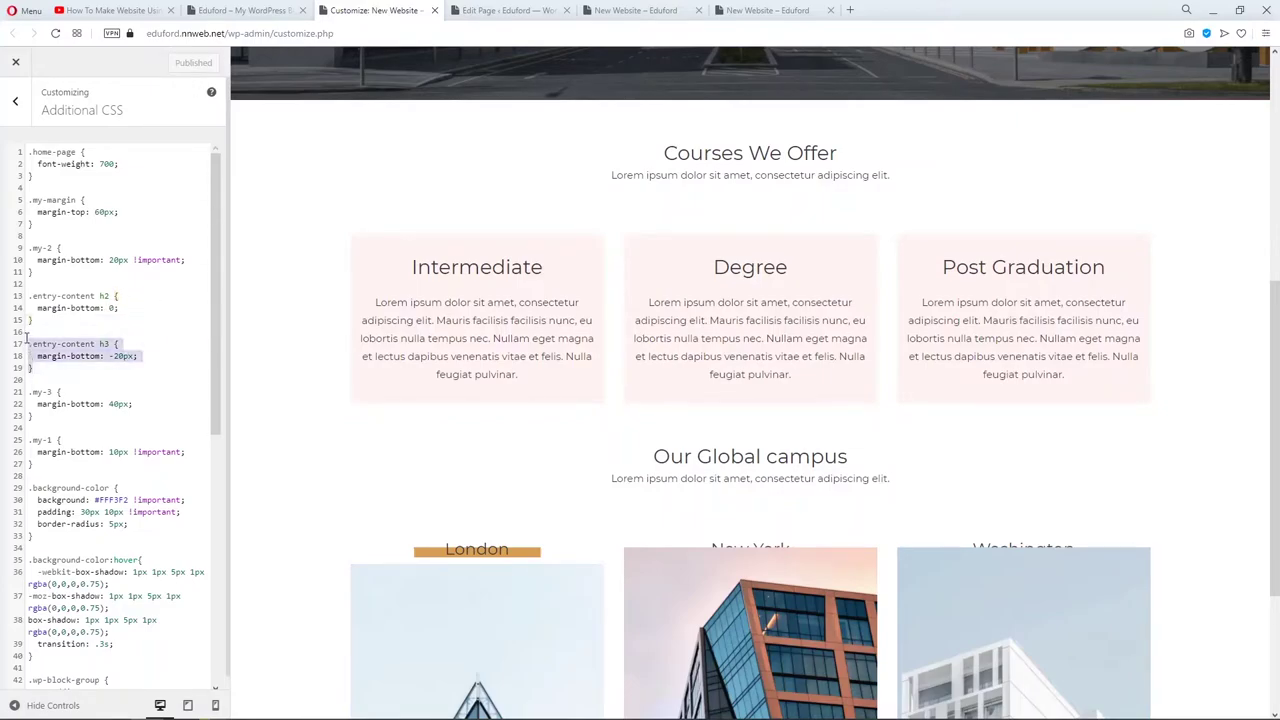
{"action": "key", "text": "BackSpace"}
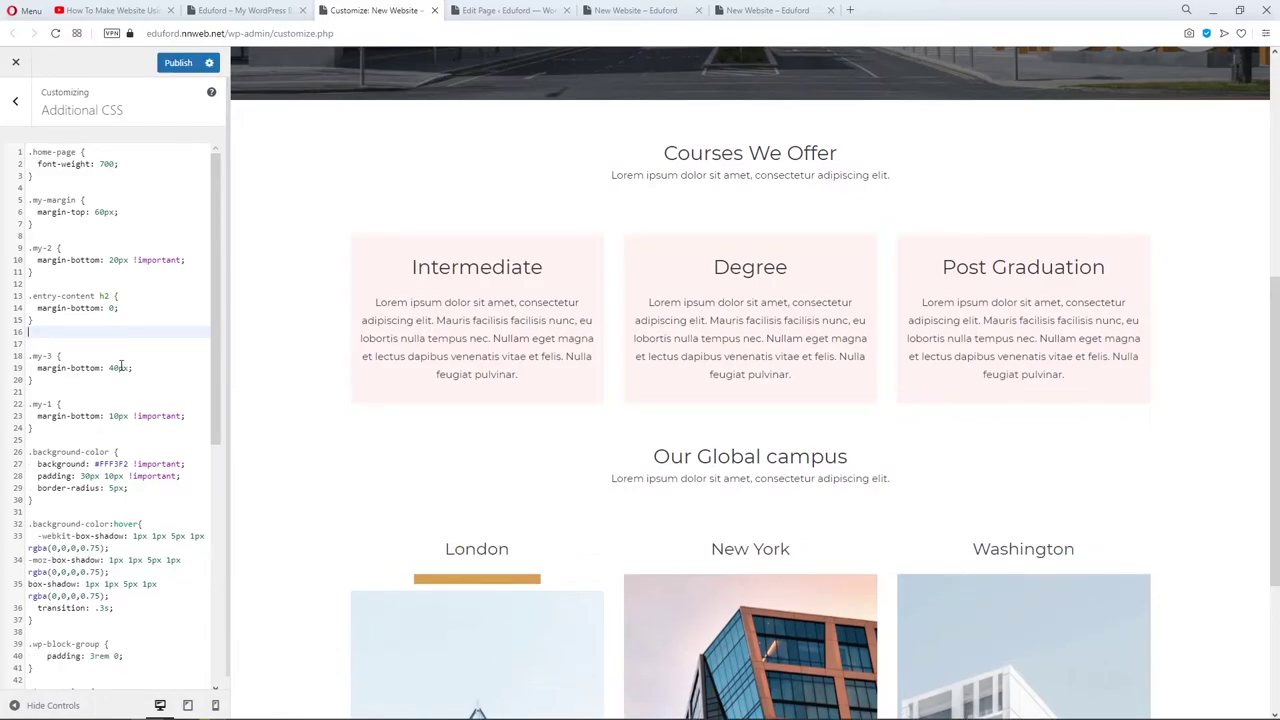
{"action": "key", "text": "ctrl+z"}
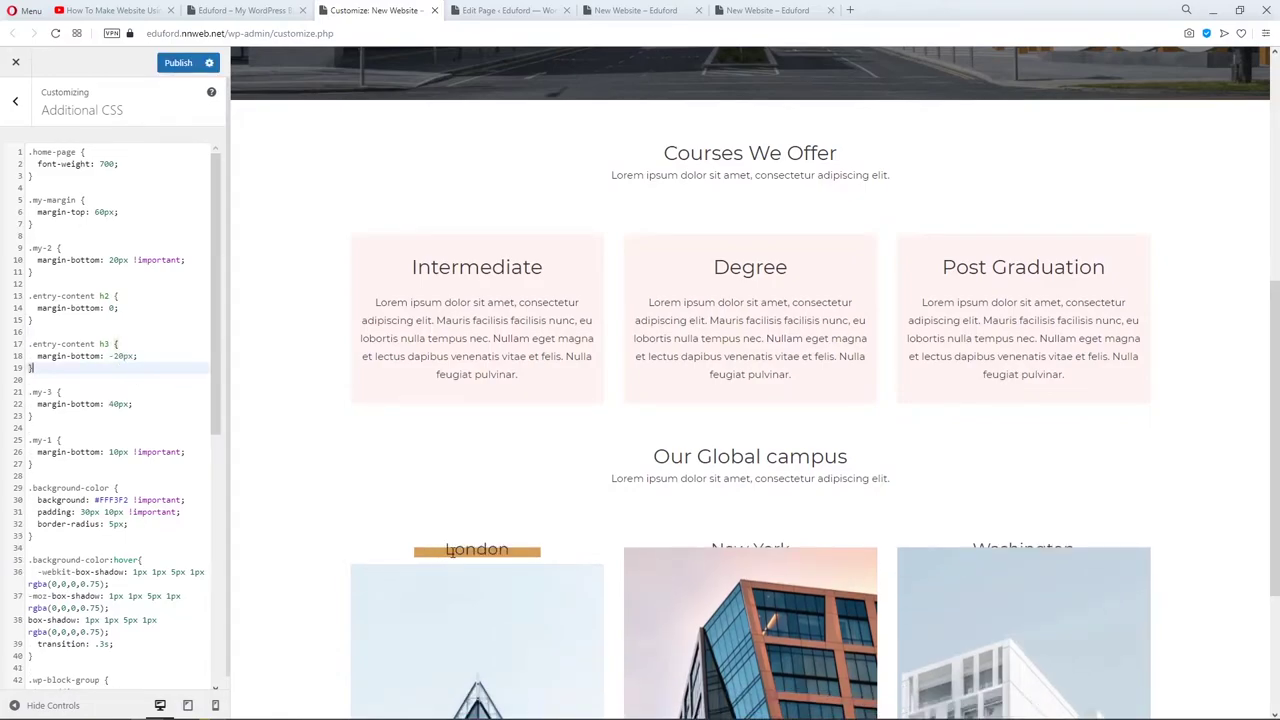
Set the margin-bottom of the .entry-content h3 rule to -17px and publish the CSS.
{"action": "left_click", "coordinate": [117, 356]}
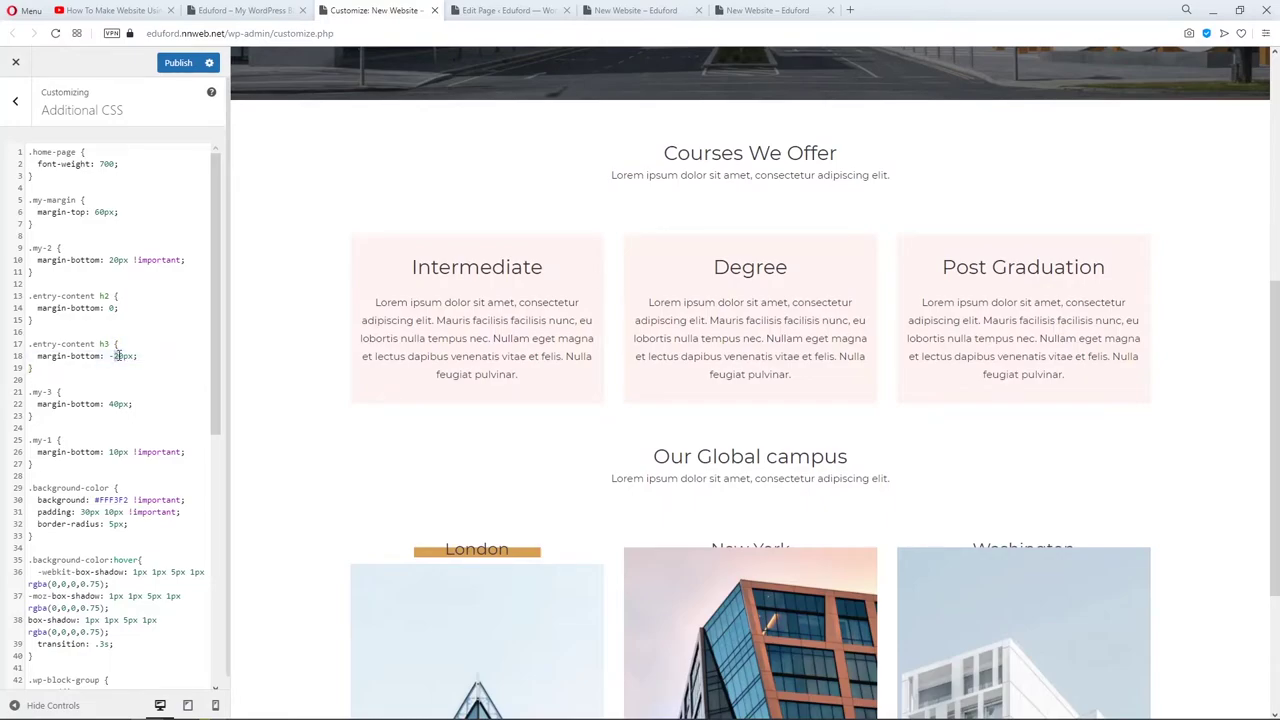
{"action": "key", "text": "BackSpace"}
{"action": "type", "text": "1"}
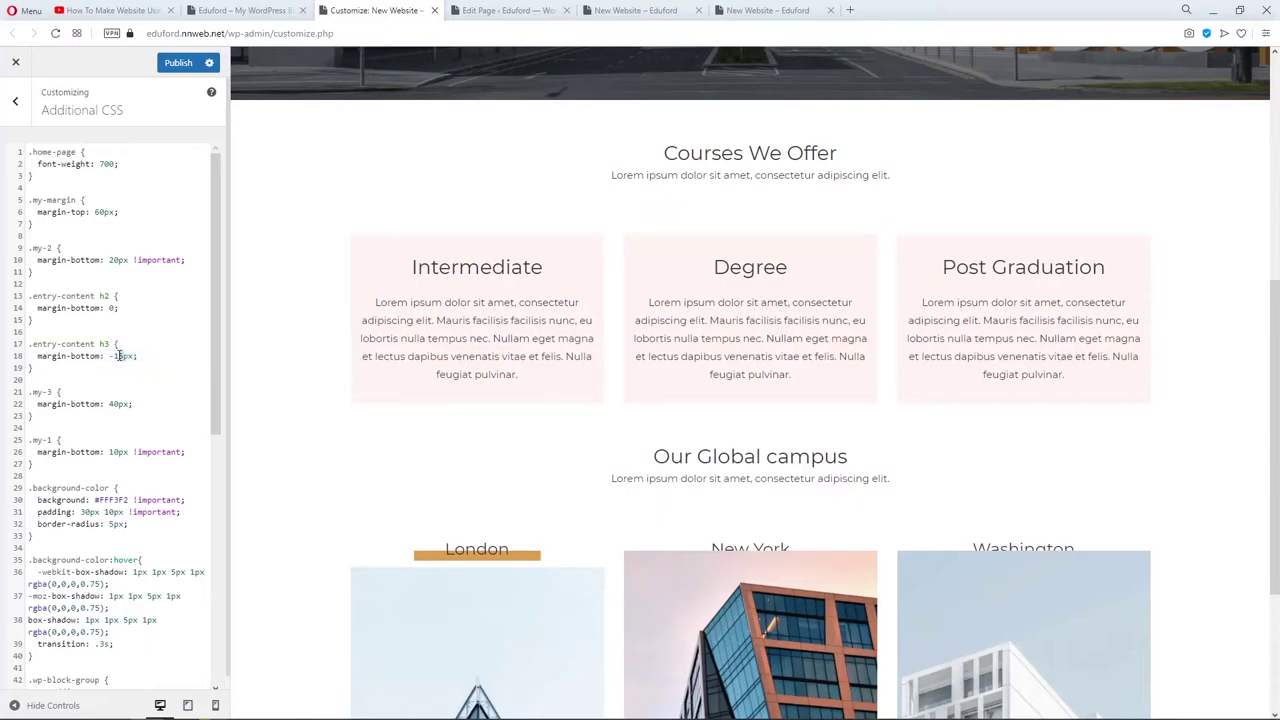
{"action": "left_click", "coordinate": [118, 356]}
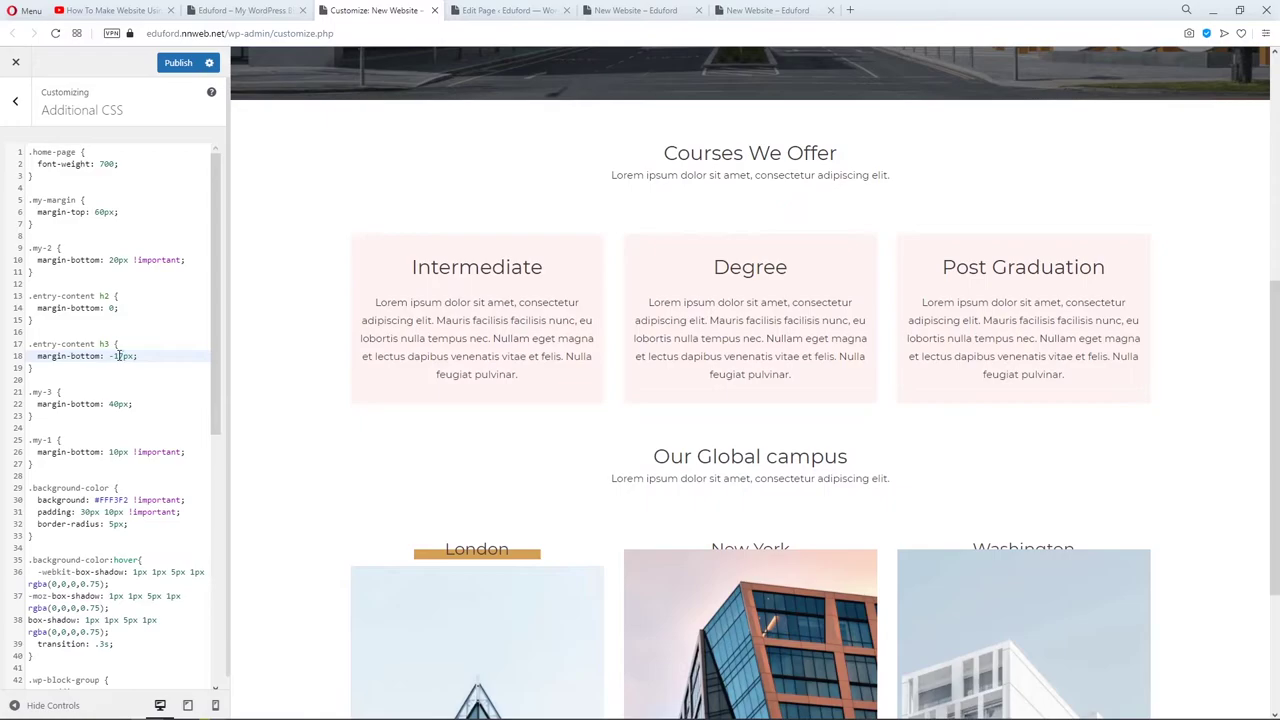
{"action": "left_click", "coordinate": [172, 64]}
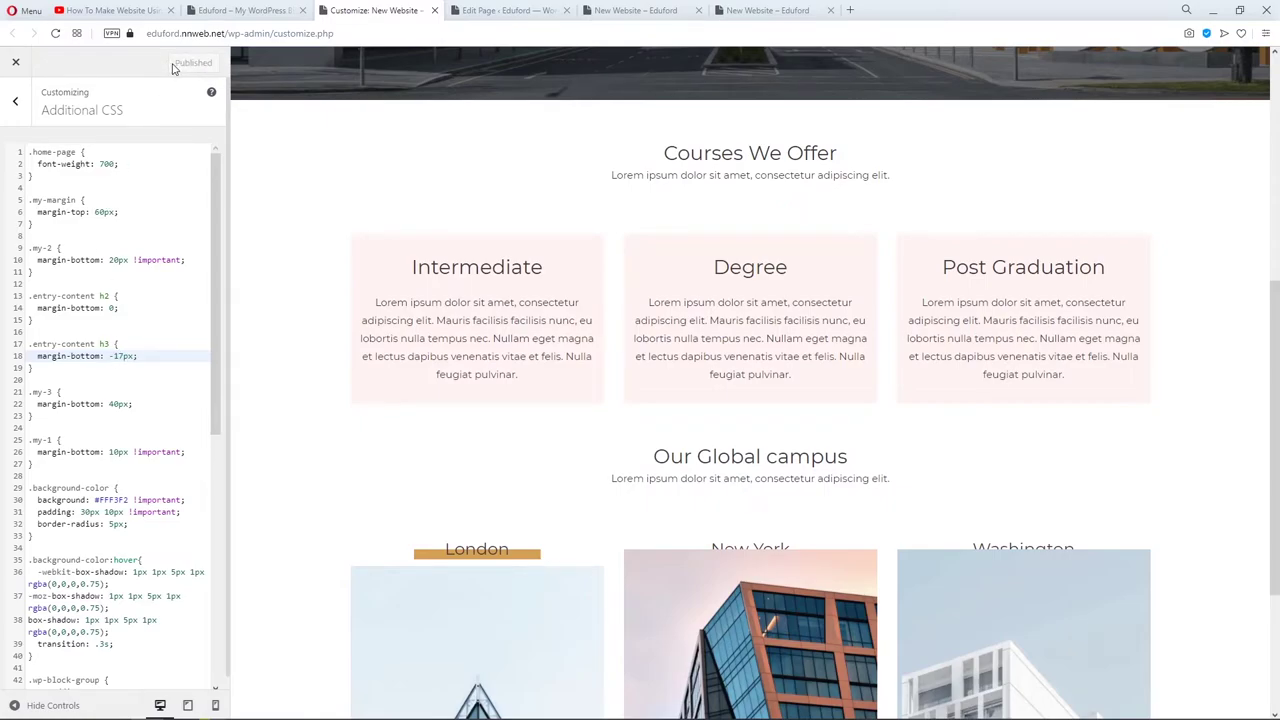
Delete the .my-3 rule, move the .my-1 rule up beneath the .entry-content h3 rule, and publish the CSS.
{"action": "left_click_drag", "start_coordinate": [40, 420], "coordinate": [26, 397]}
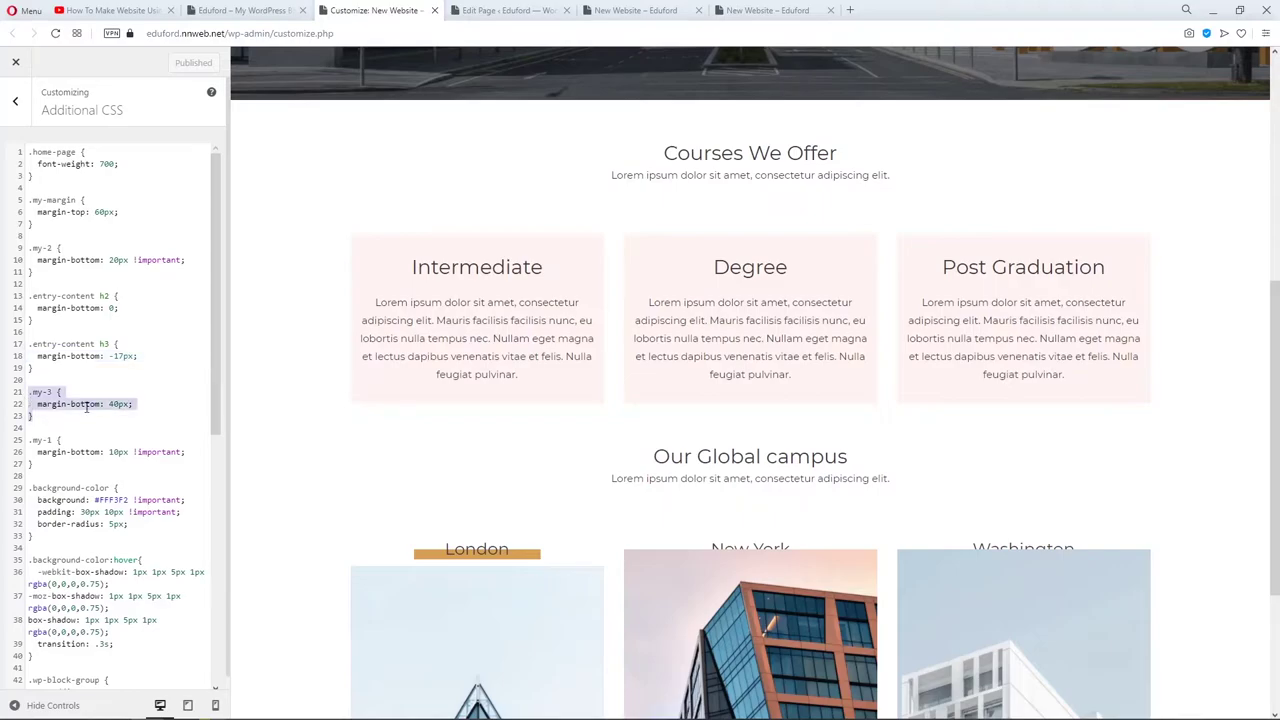
{"action": "key", "text": "BackSpace"}
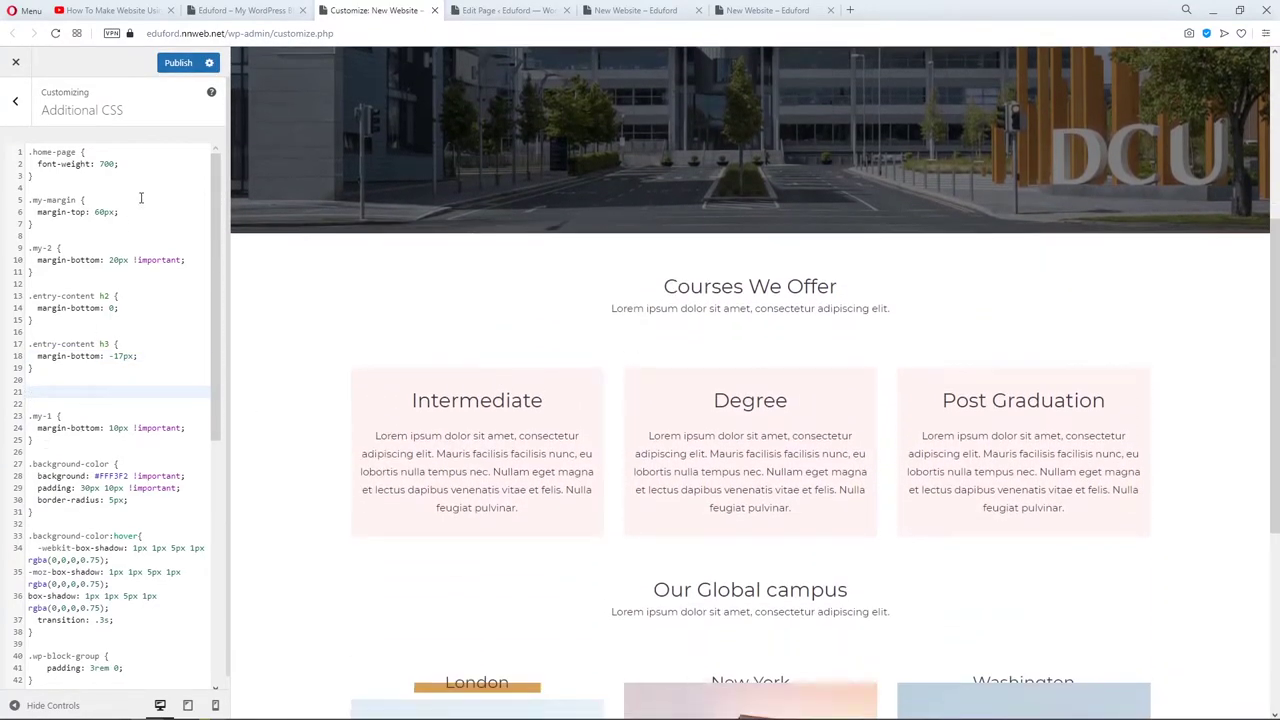
{"action": "left_click_drag", "start_coordinate": [31, 453], "coordinate": [27, 415]}
{"action": "key", "text": "ctrl+c"}
{"action": "key", "text": "BackSpace"}
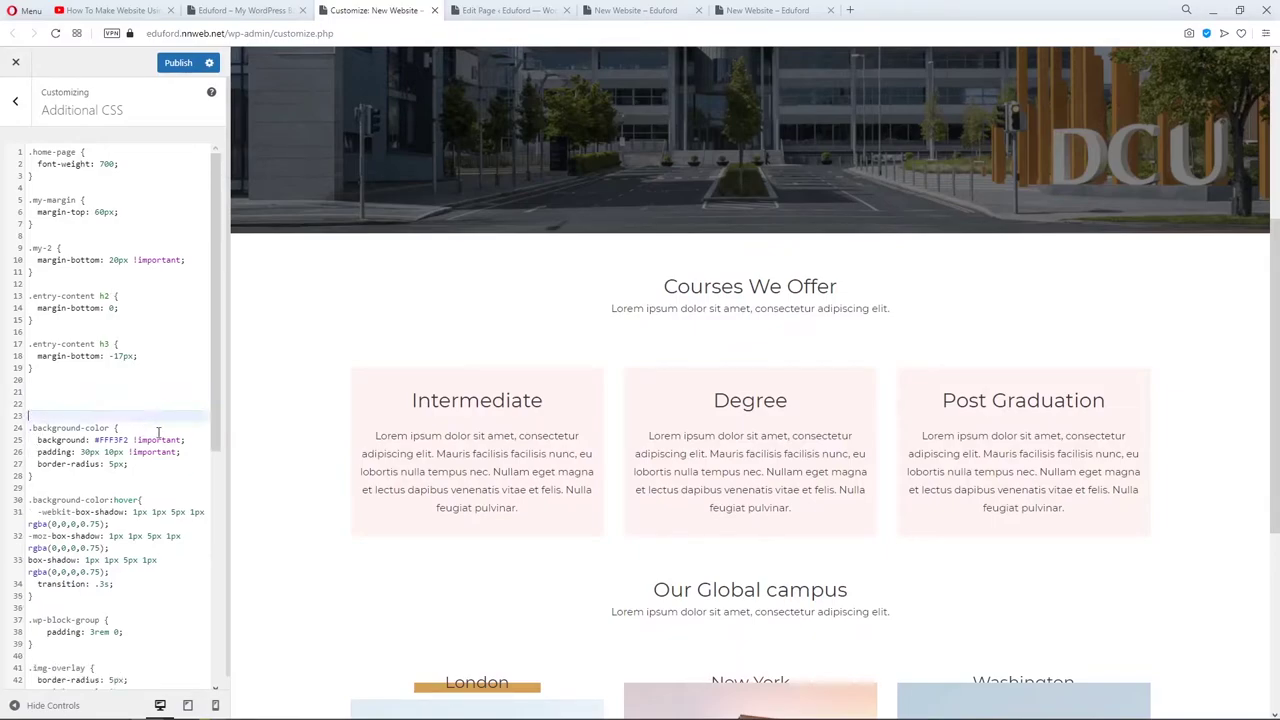
{"action": "left_click", "coordinate": [69, 393]}
{"action": "key", "text": "ctrl+v"}
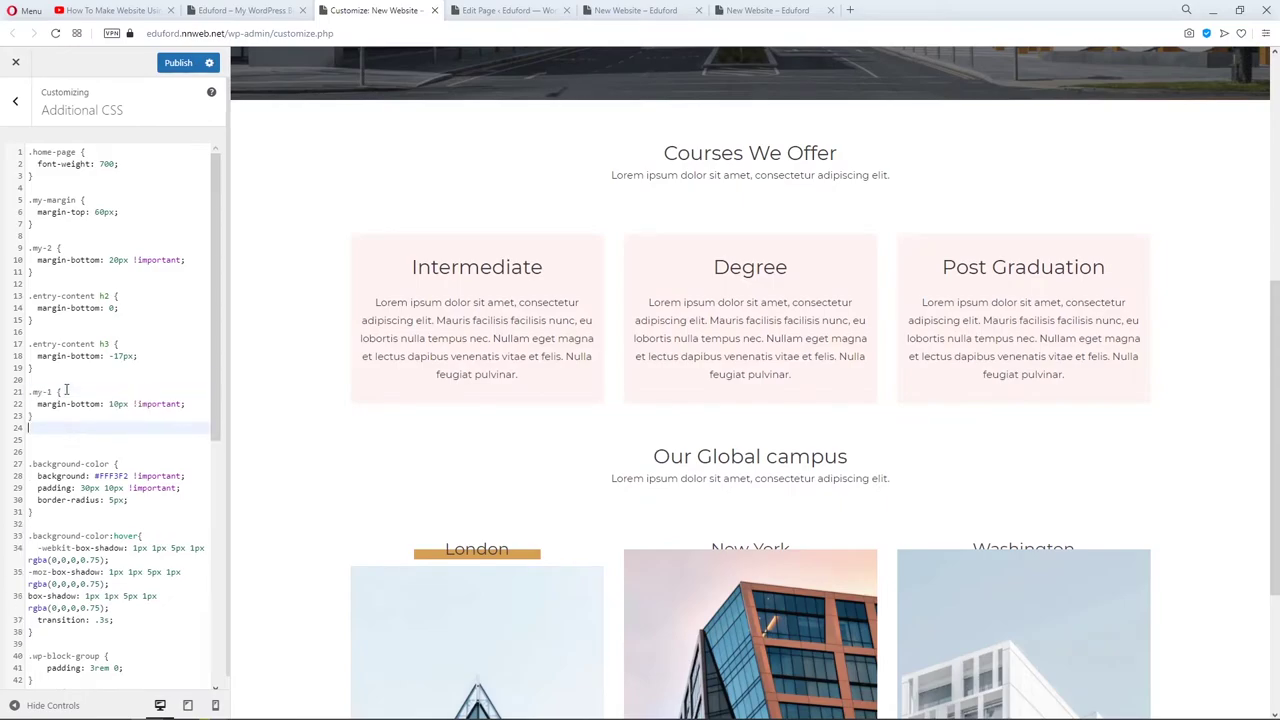
{"action": "left_click", "coordinate": [176, 66]}
In the page editor, duplicate London's underline HTML block and place the copy between the New York heading and its image.
{"action": "scroll", "coordinate": [137, 395], "scroll_direction": "down", "scroll_amount": 3}
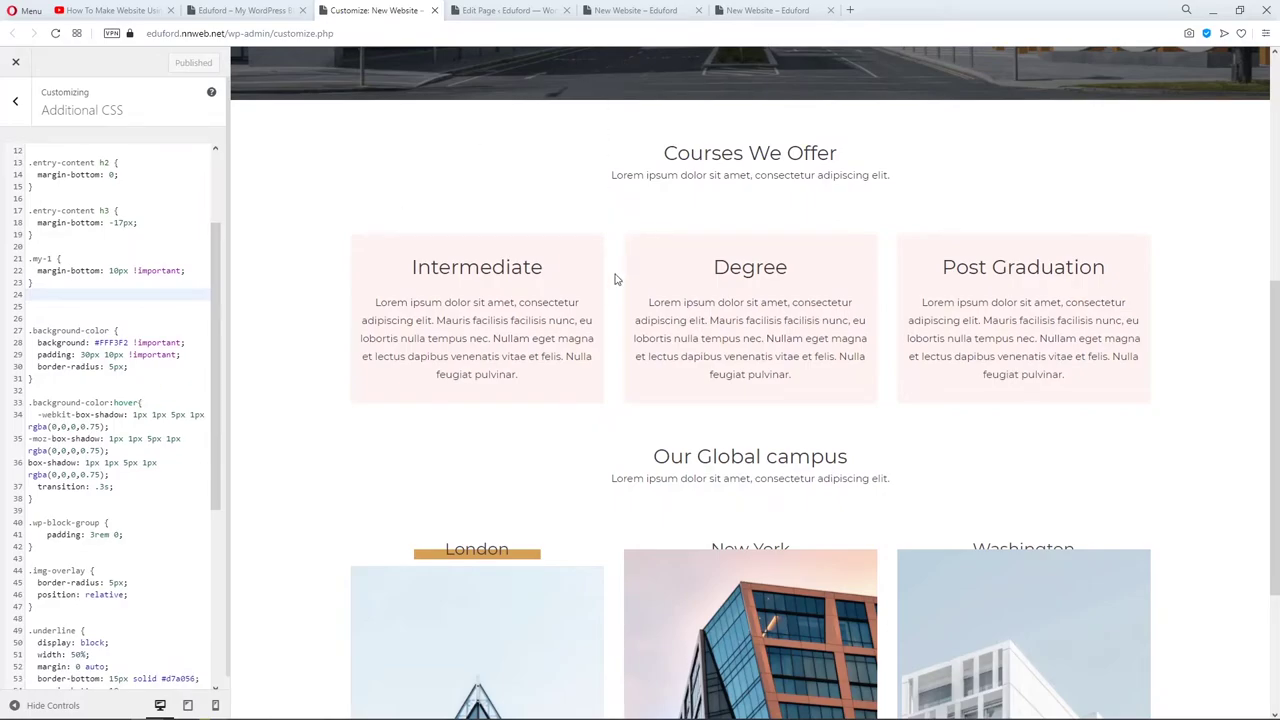
{"action": "scroll", "coordinate": [616, 279], "scroll_direction": "down", "scroll_amount": 2}
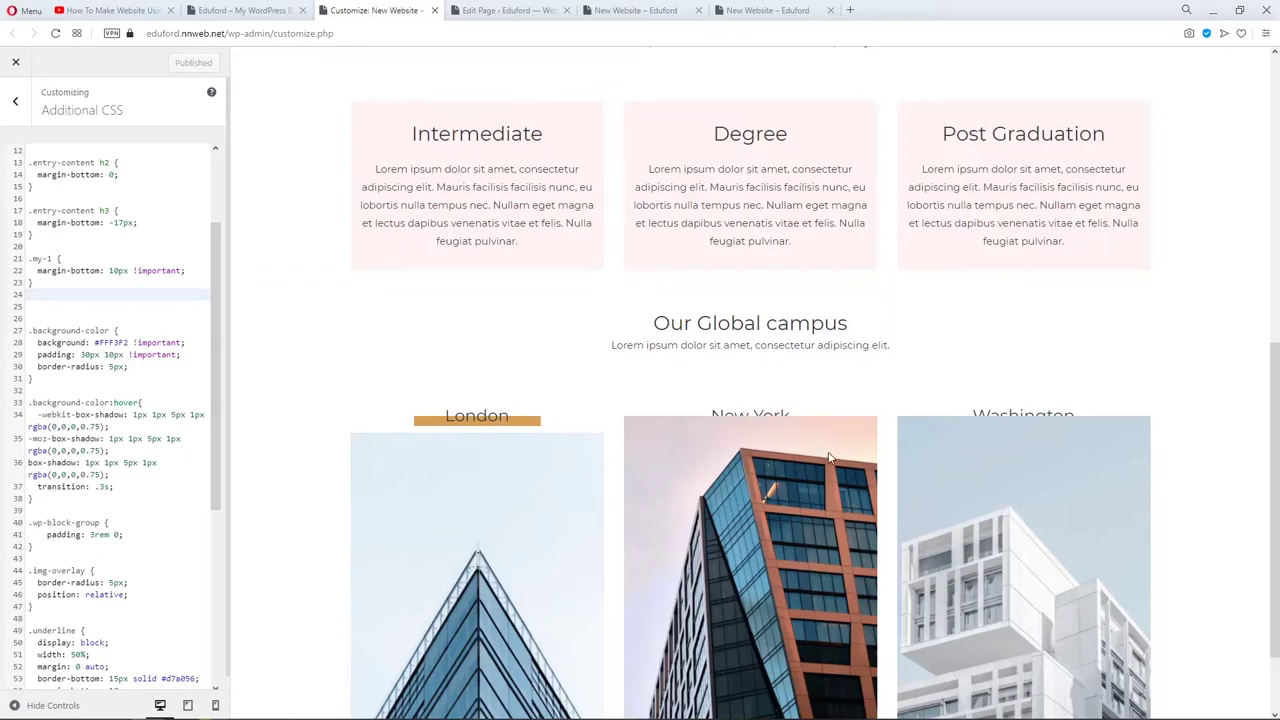
{"action": "left_click", "coordinate": [511, 11]}
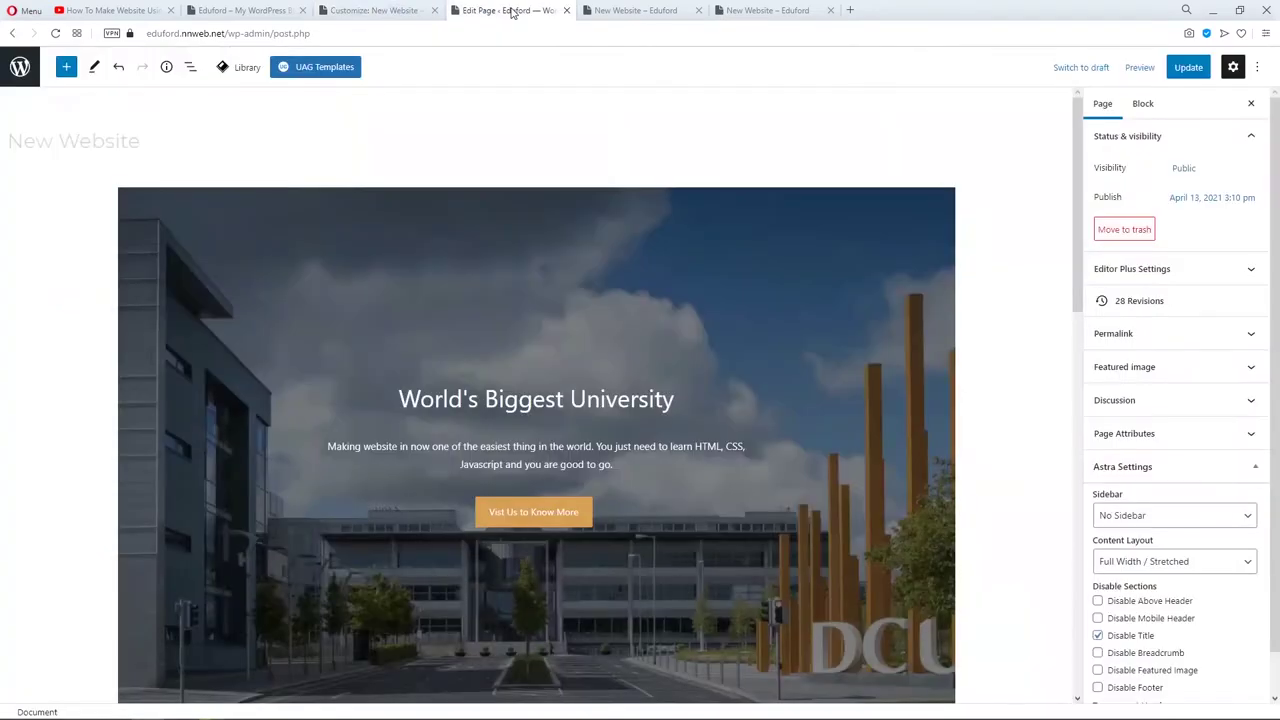
{"action": "scroll", "coordinate": [565, 250], "scroll_direction": "down", "scroll_amount": 6}
{"action": "scroll", "coordinate": [565, 252], "scroll_direction": "down", "scroll_amount": 3}
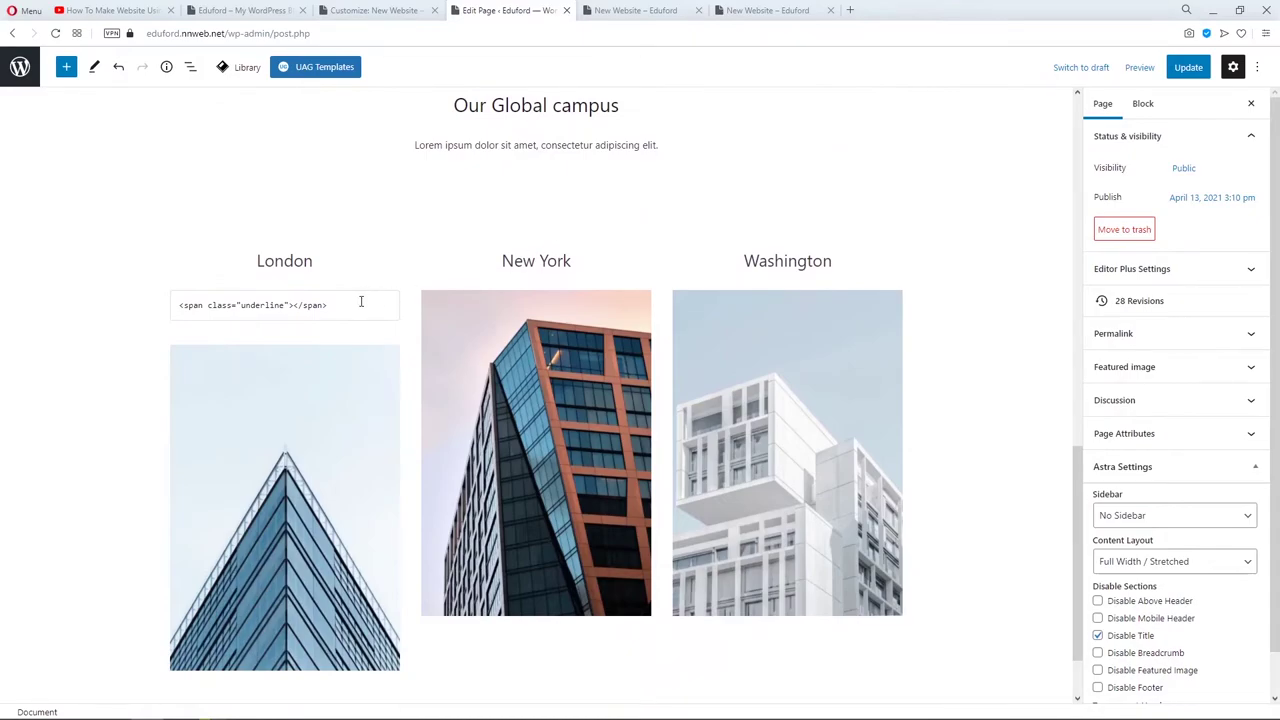
{"action": "left_click", "coordinate": [353, 303]}
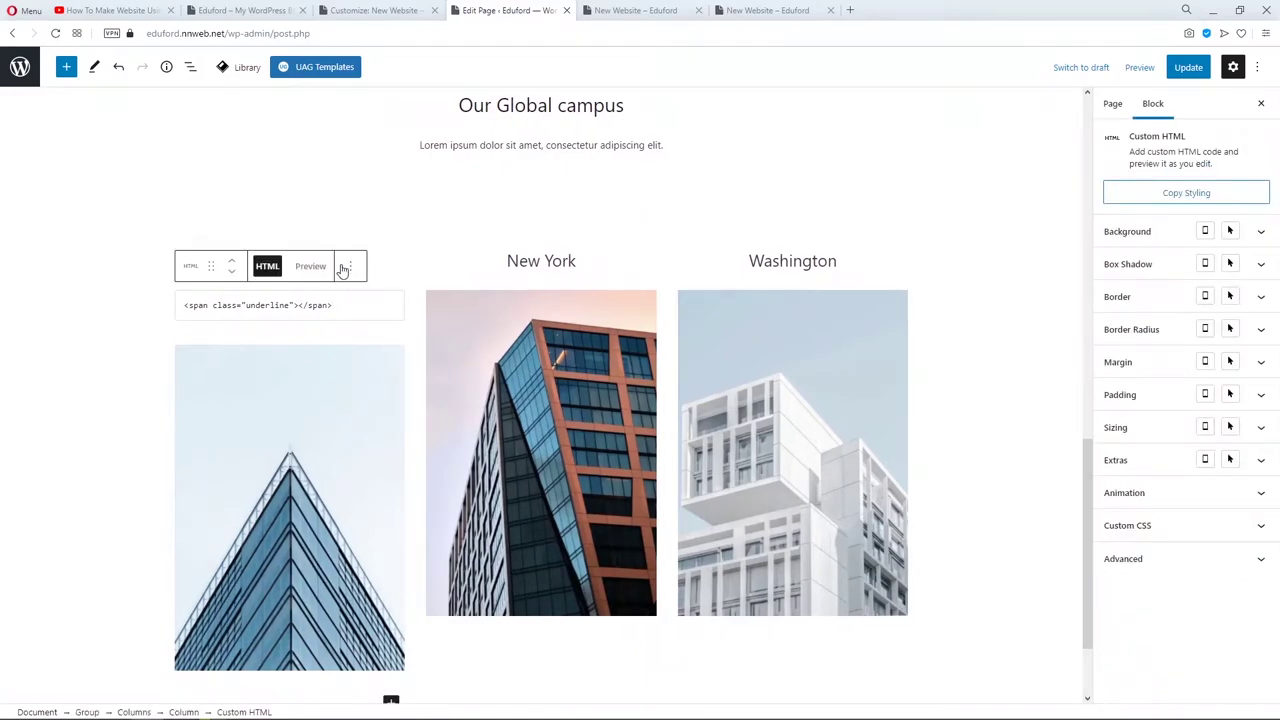
{"action": "left_click", "coordinate": [351, 267]}
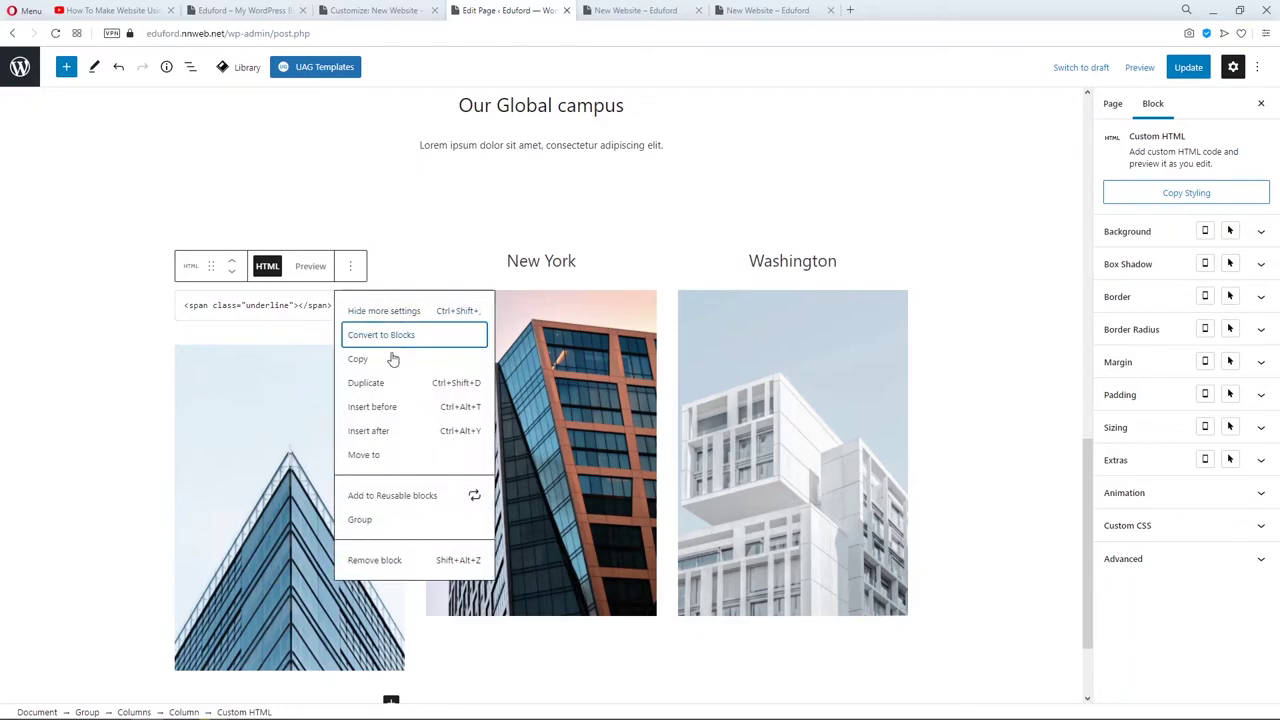
{"action": "left_click", "coordinate": [400, 387]}
{"action": "left_click_drag", "start_coordinate": [211, 322], "coordinate": [533, 326]}
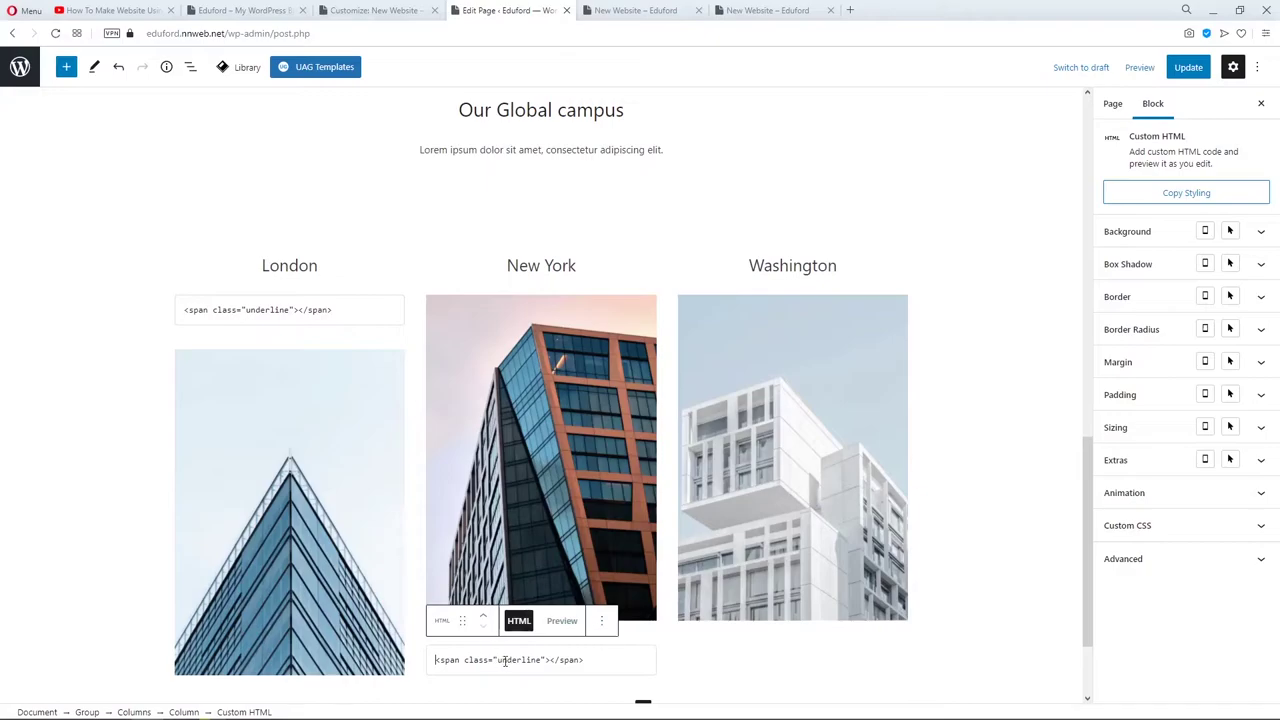
{"action": "left_click", "coordinate": [483, 617]}
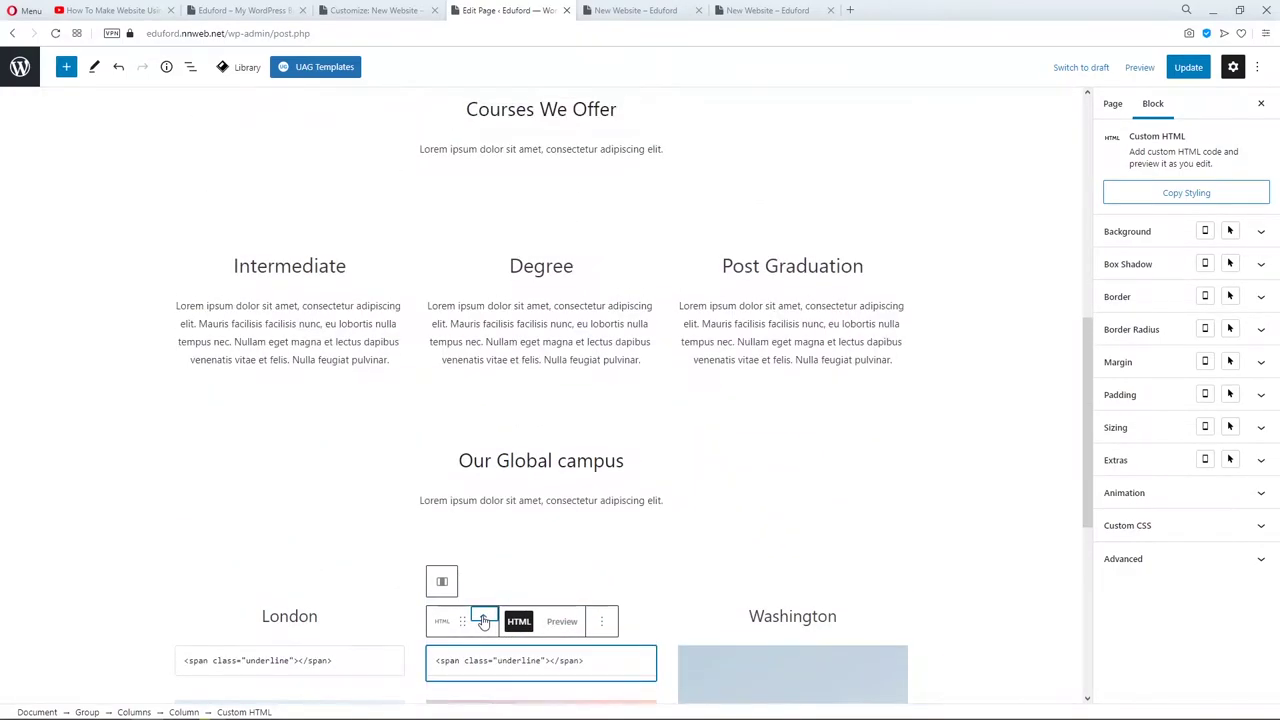
{"action": "left_click", "coordinate": [383, 355]}
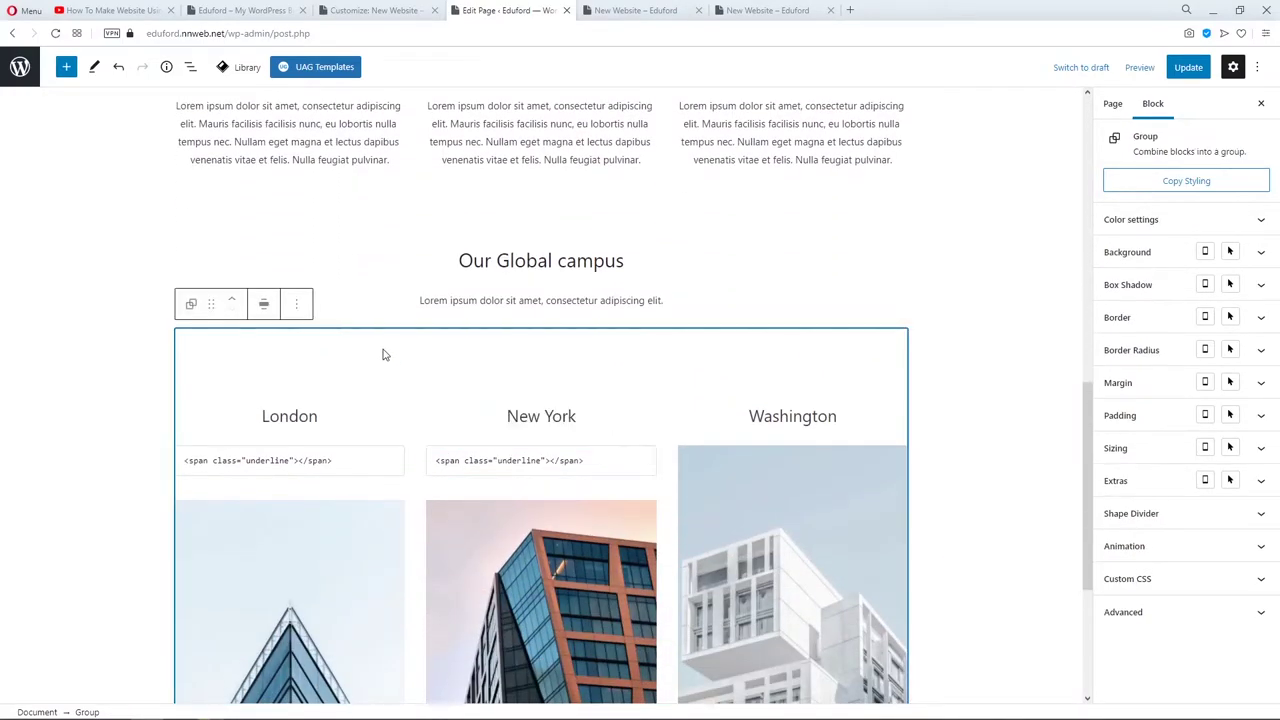
Duplicate New York's underline HTML block and place the copy between the Washington heading and its image.
{"action": "left_click", "coordinate": [633, 458]}
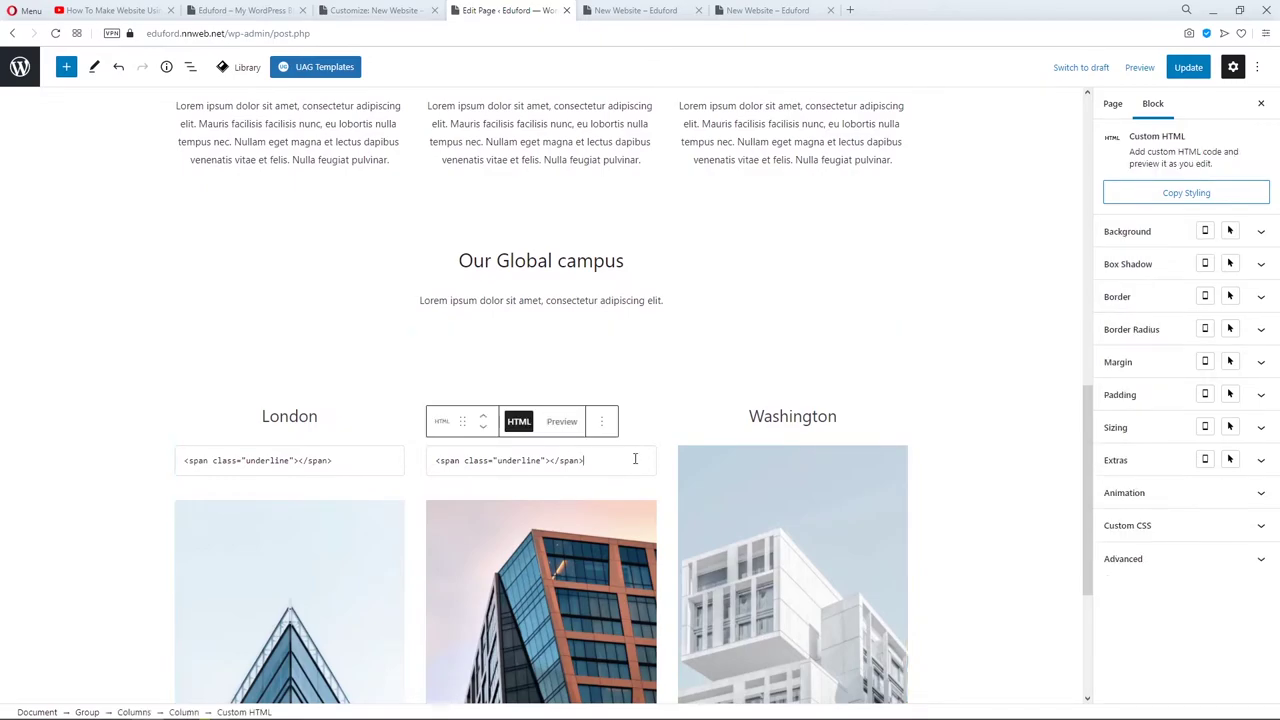
{"action": "left_click", "coordinate": [601, 421]}
{"action": "left_click", "coordinate": [640, 205]}
{"action": "scroll", "coordinate": [674, 420], "scroll_direction": "down", "scroll_amount": 2}
{"action": "left_click_drag", "start_coordinate": [462, 277], "coordinate": [744, 326]}
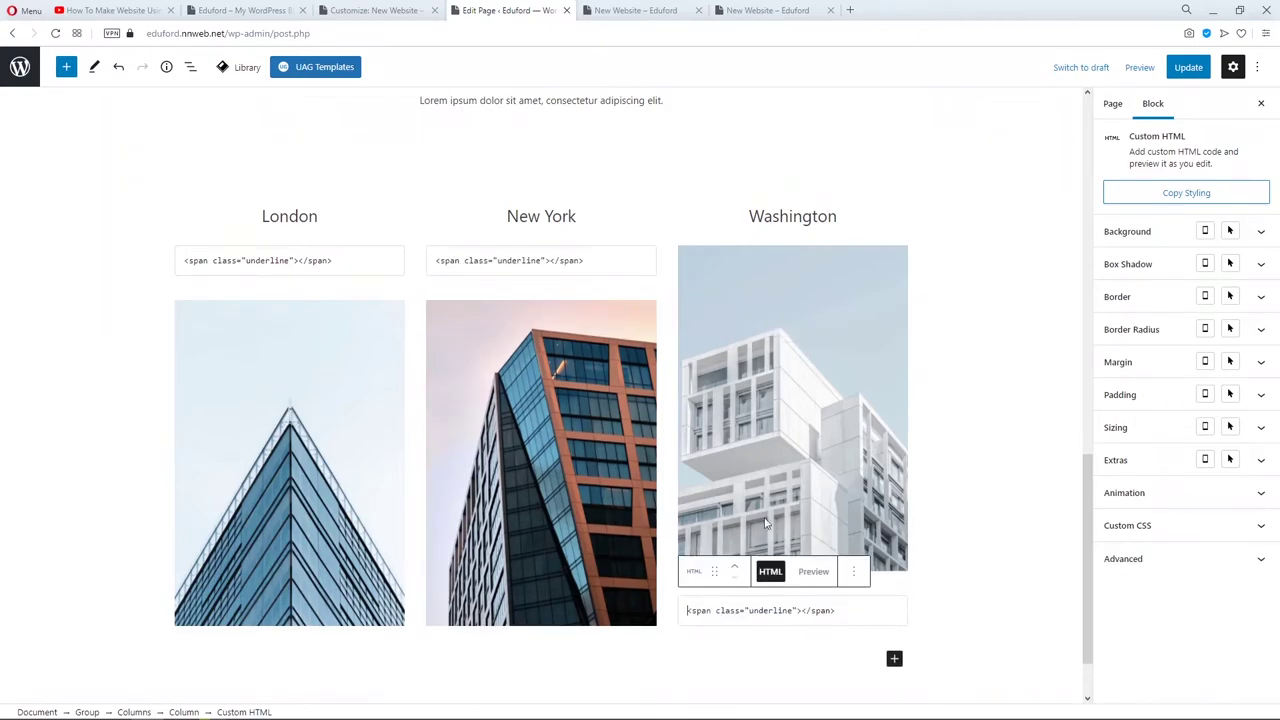
{"action": "left_click", "coordinate": [735, 568]}
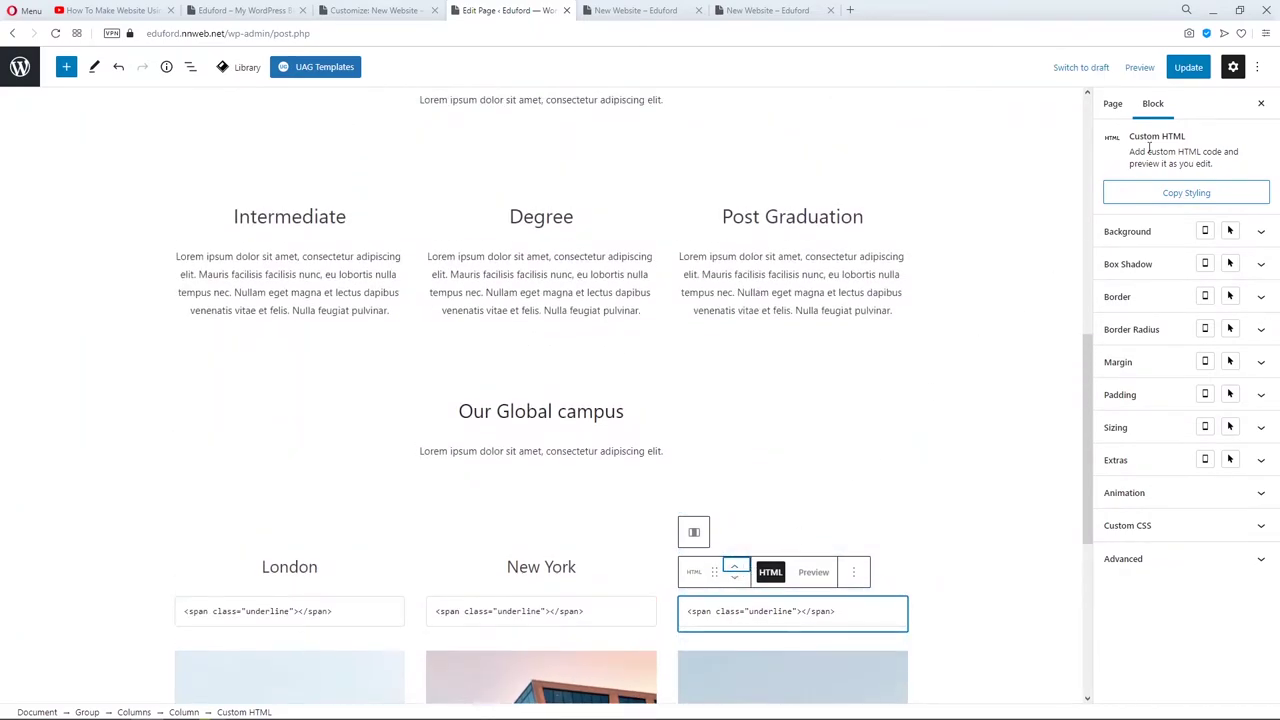
Update the page and reload the published page to check the underlines beneath the three campus headings.
{"action": "left_click", "coordinate": [1188, 67]}
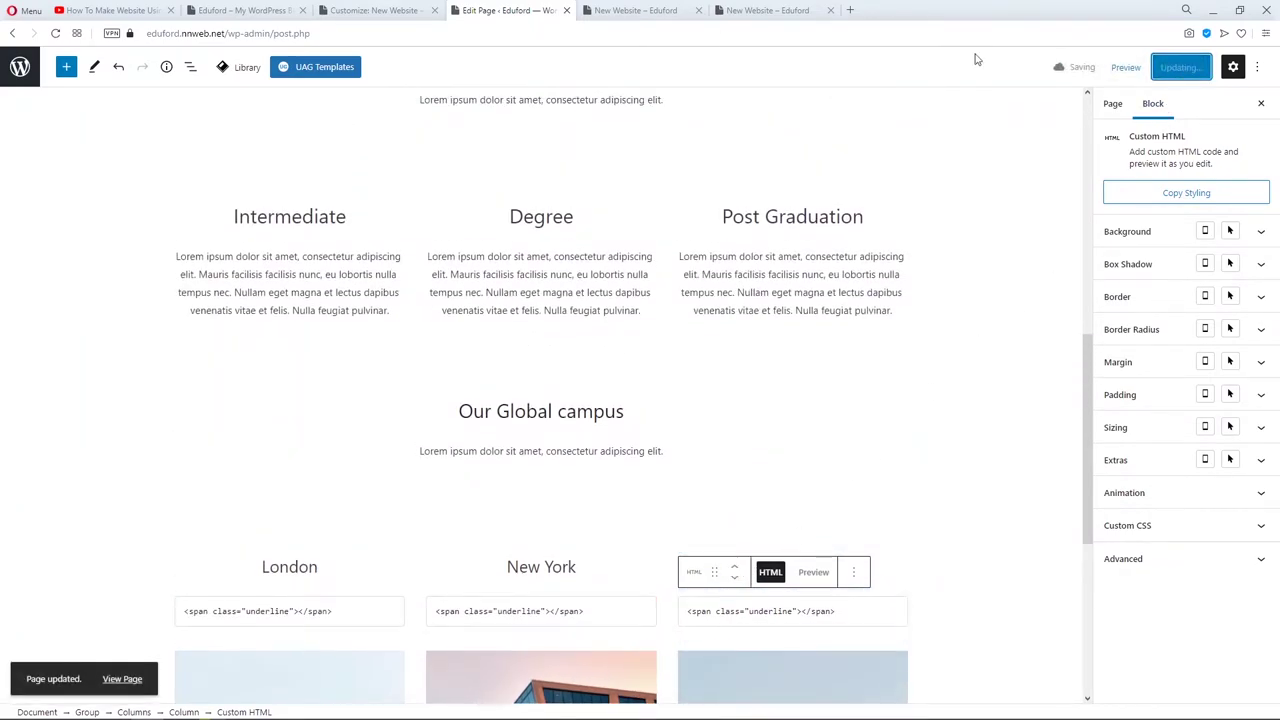
{"action": "left_click", "coordinate": [636, 10]}
{"action": "key", "text": "F5"}
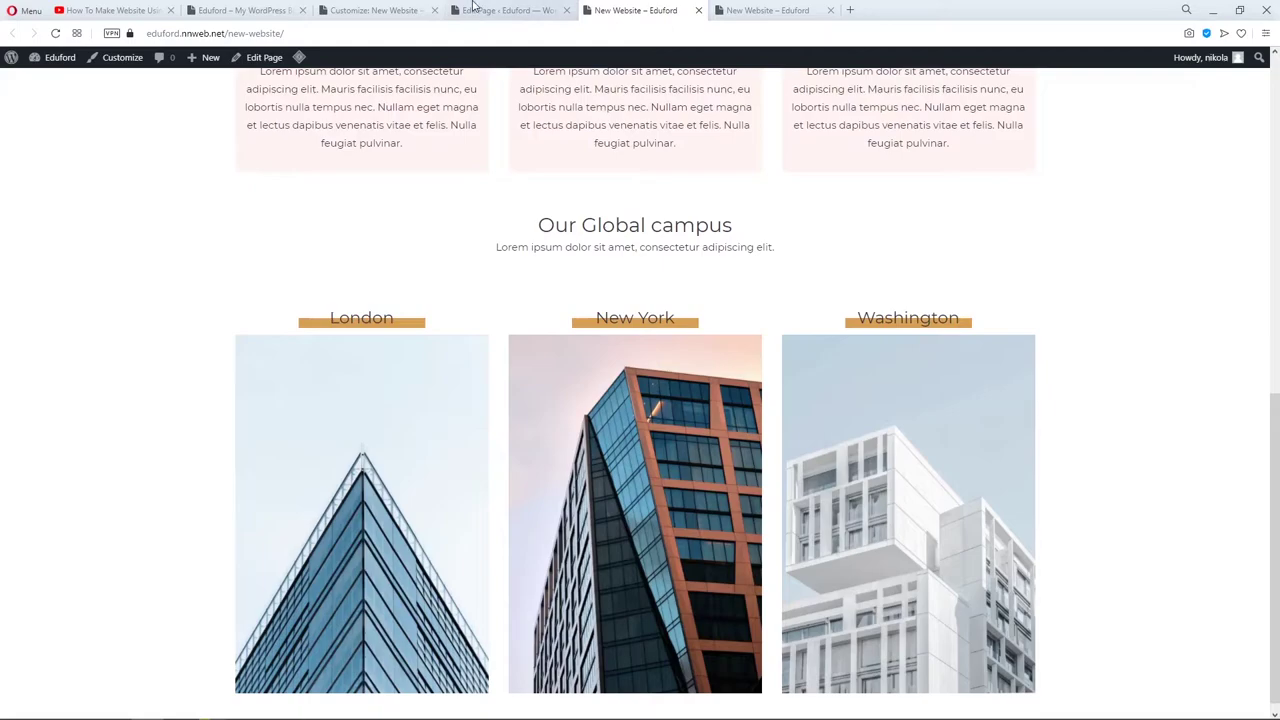
Back in the customizer's Additional CSS, remove the two extra blank lines above the .background-color rule.
{"action": "left_click", "coordinate": [404, 12]}
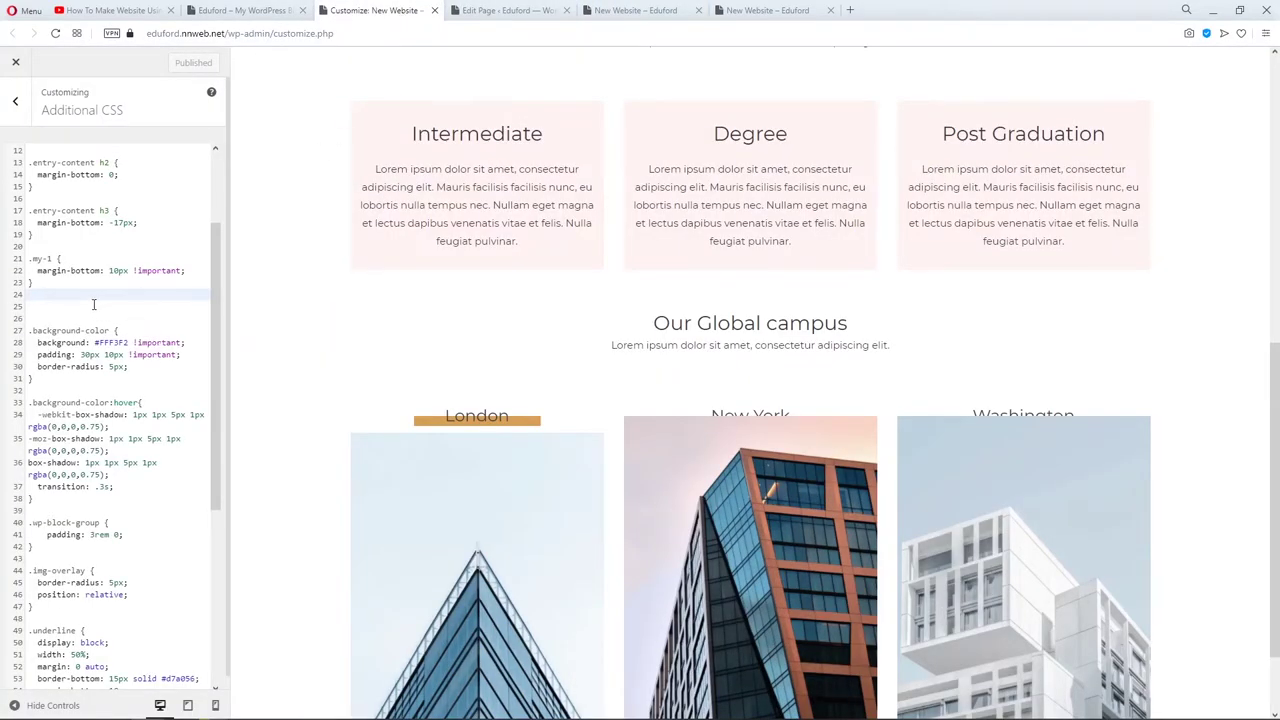
{"action": "key", "text": "Delete"}
{"action": "key", "text": "Delete"}
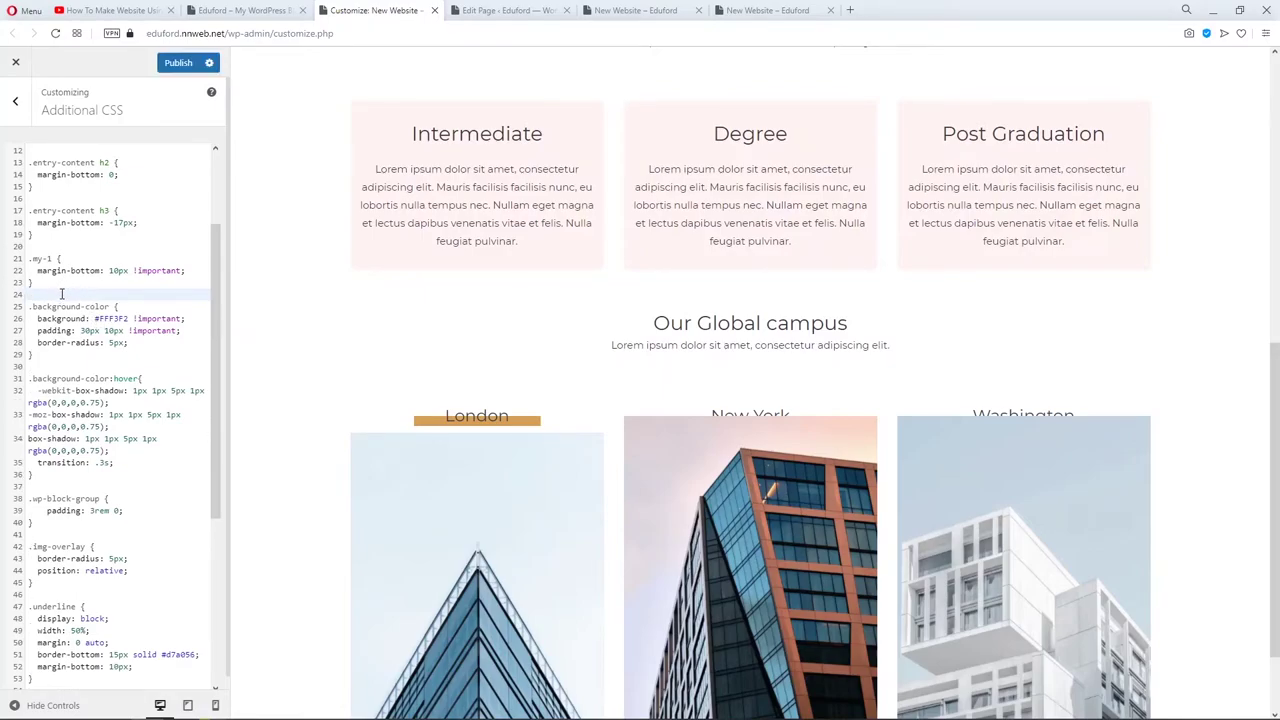
Copy the img-overlay class name from the CSS and add it to the London image's additional CSS classes in the page editor.
{"action": "scroll", "coordinate": [61, 289], "scroll_direction": "down", "scroll_amount": 3}
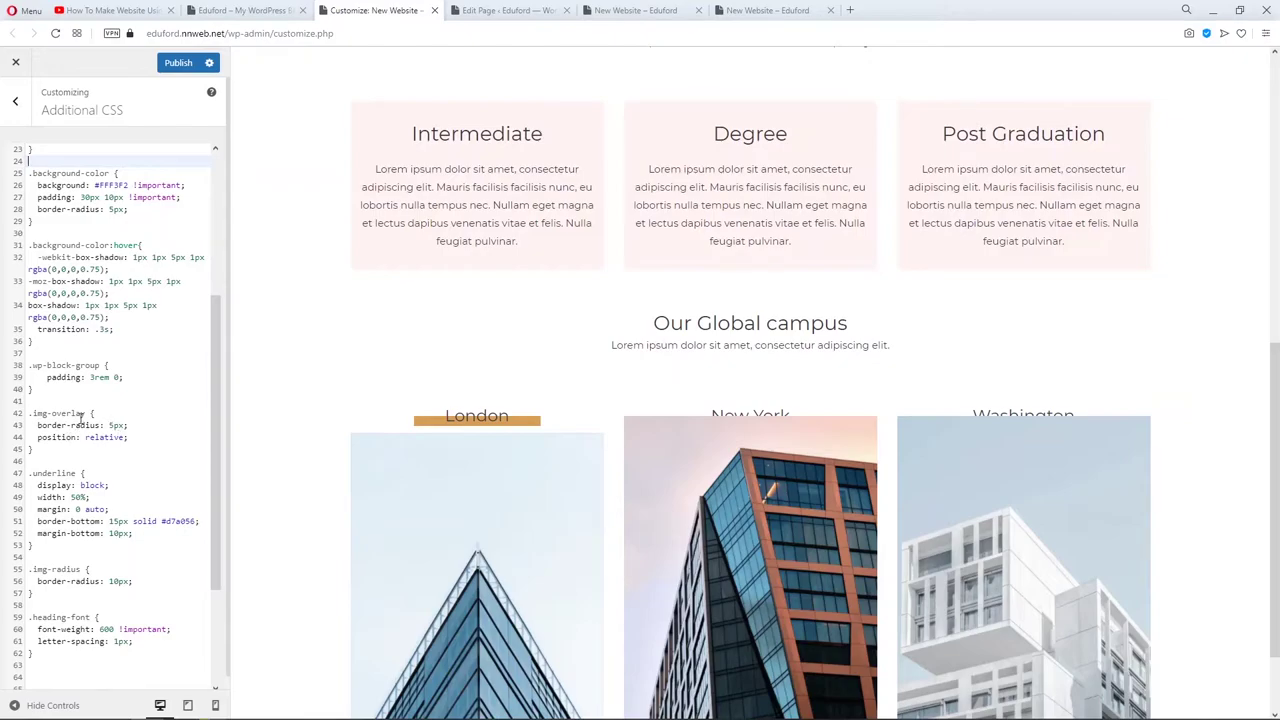
{"action": "left_click_drag", "start_coordinate": [88, 413], "coordinate": [35, 414]}
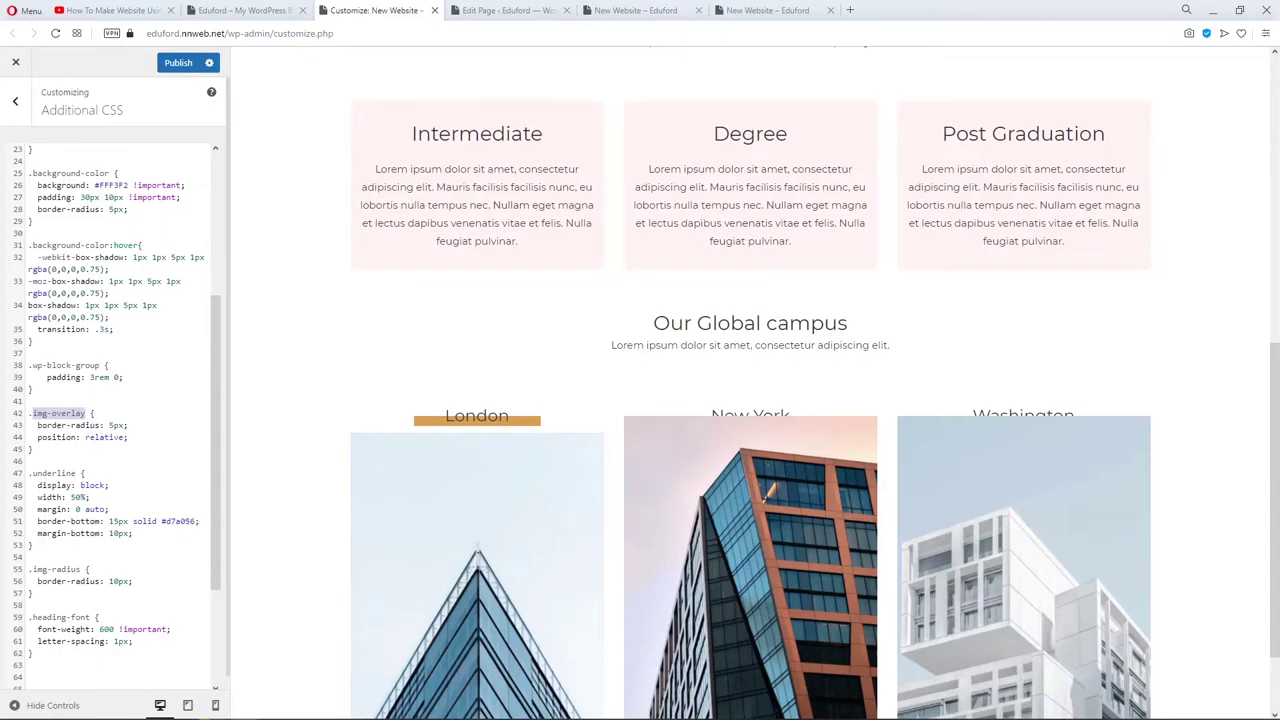
{"action": "left_click", "coordinate": [514, 12]}
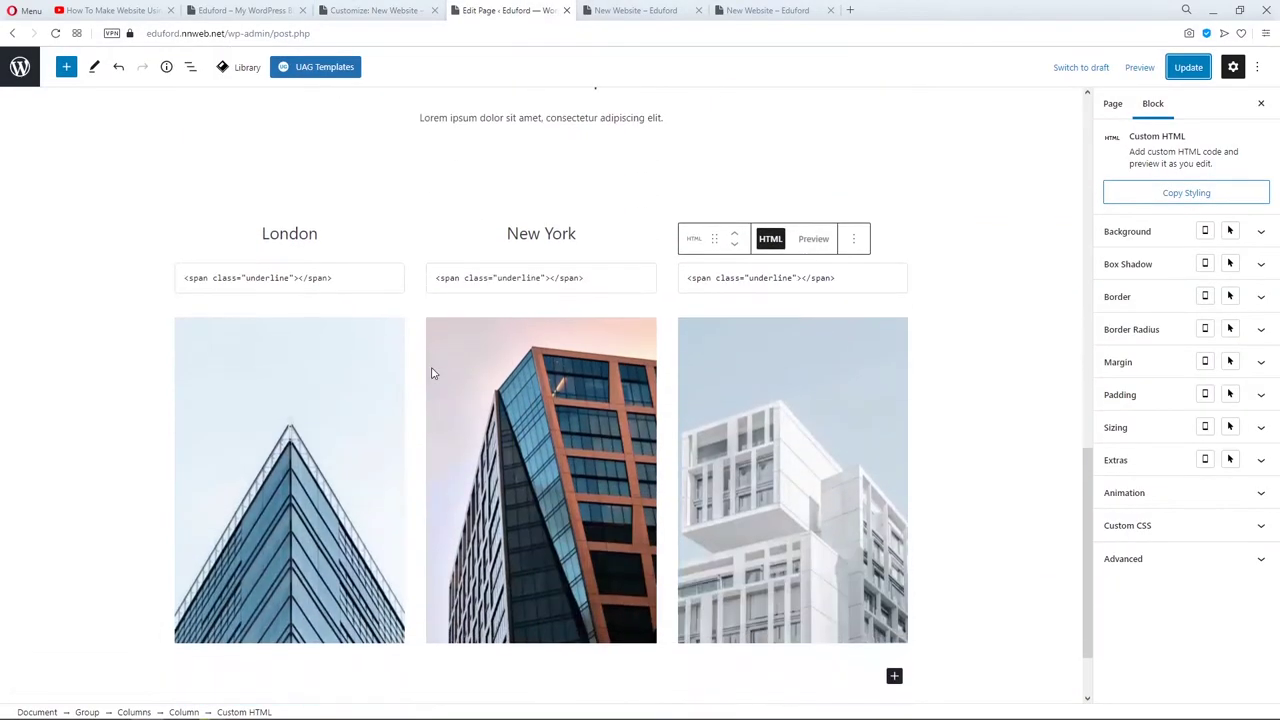
{"action": "scroll", "coordinate": [432, 374], "scroll_direction": "down", "scroll_amount": 1}
{"action": "left_click", "coordinate": [323, 322]}
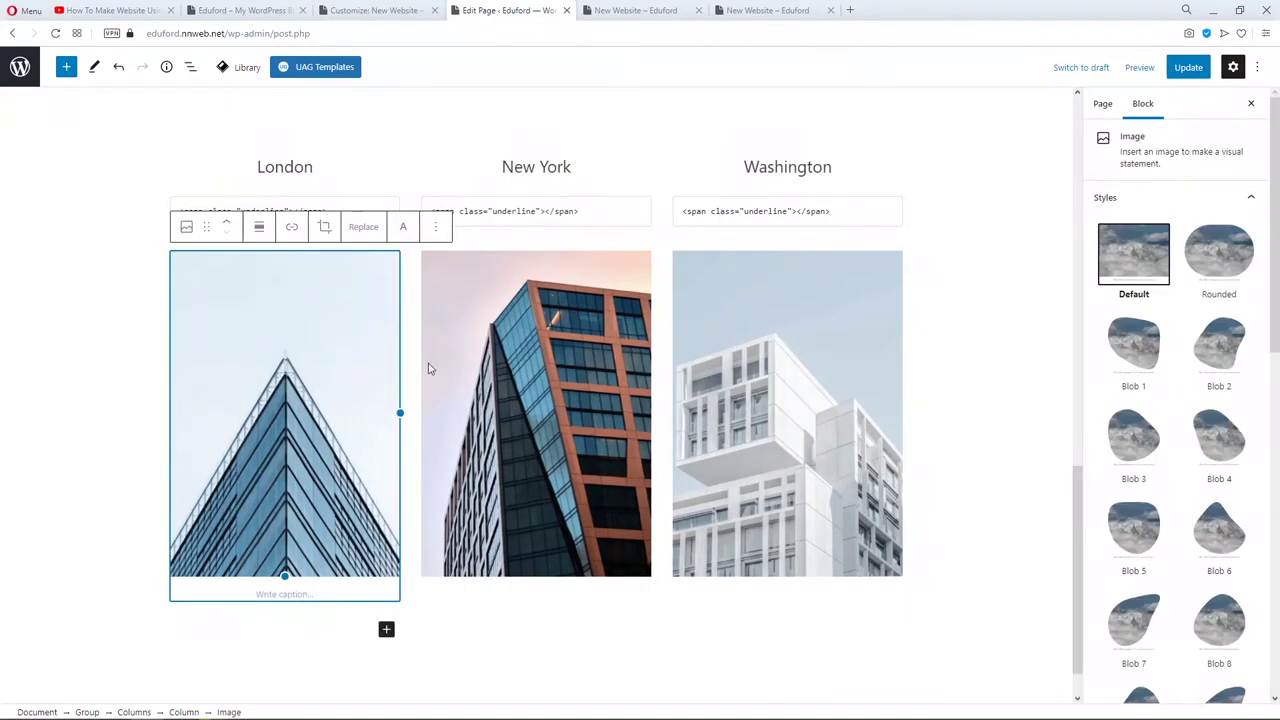
{"action": "scroll", "coordinate": [1230, 488], "scroll_direction": "down", "scroll_amount": 8}
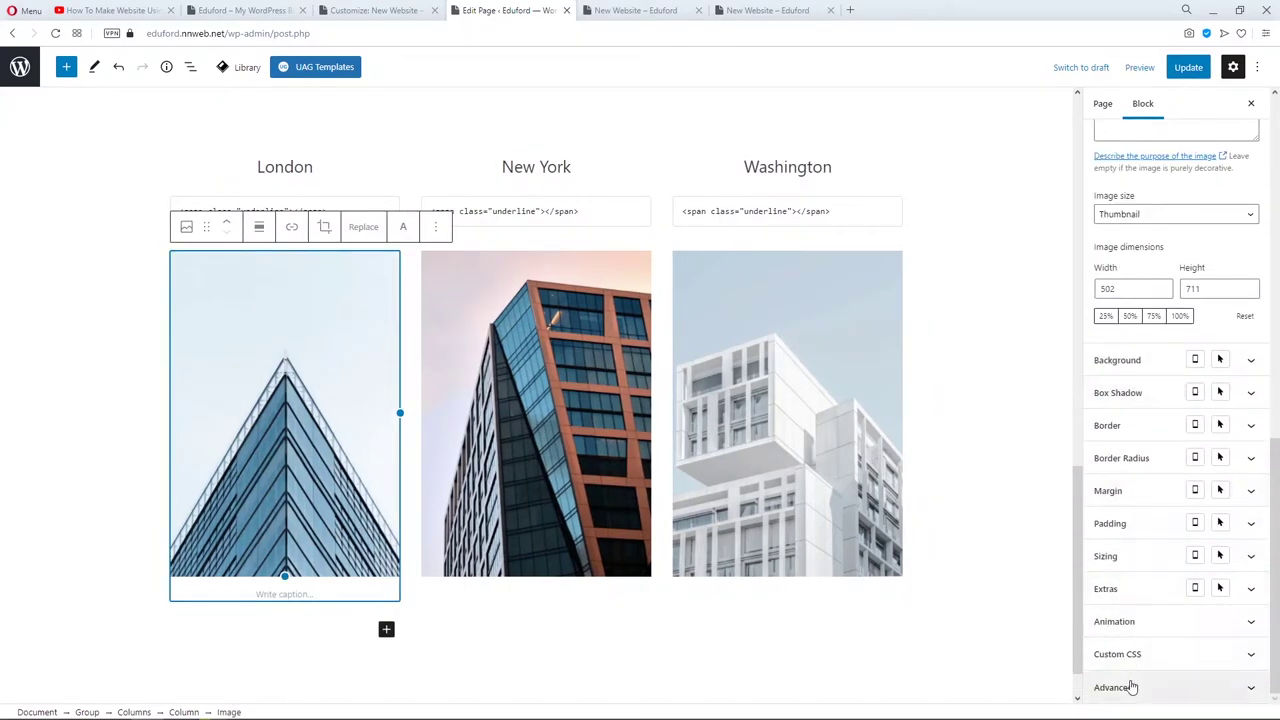
{"action": "left_click", "coordinate": [1131, 686]}
{"action": "scroll", "coordinate": [1152, 601], "scroll_direction": "down", "scroll_amount": 2}
{"action": "left_click", "coordinate": [1108, 580]}
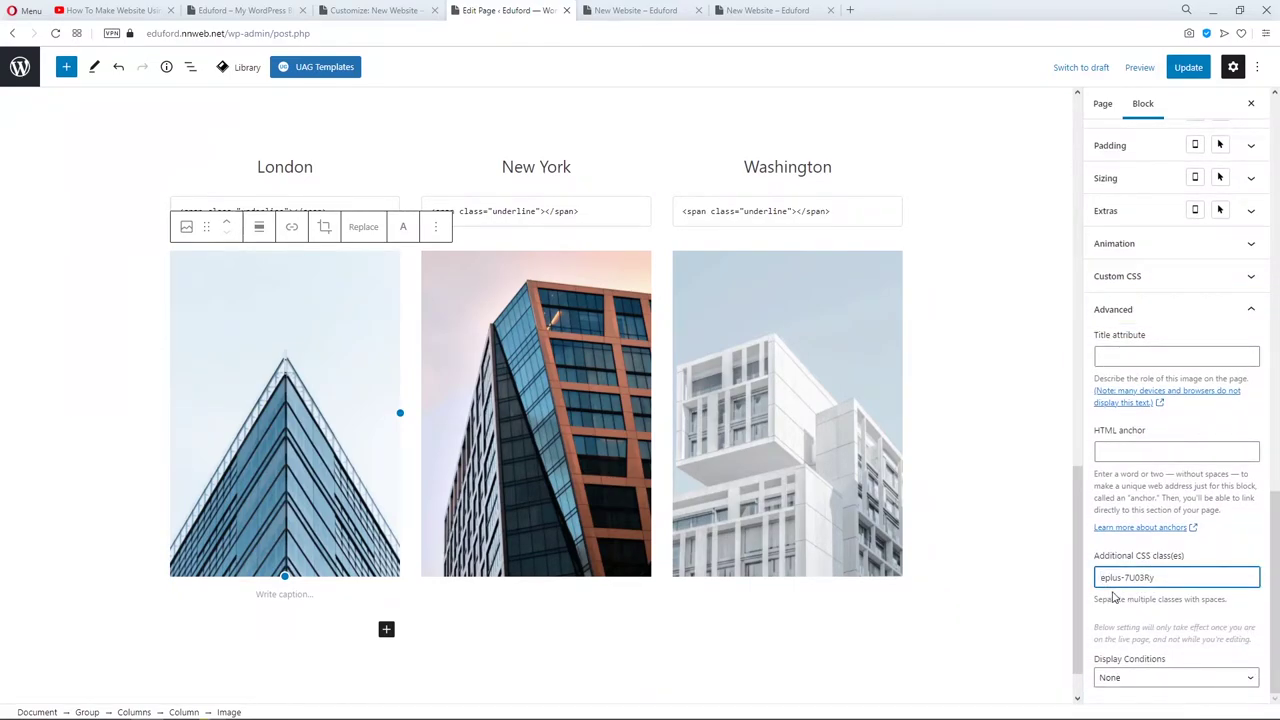
{"action": "key", "text": "ctrl+v"}
Add the img-overlay class before the existing additional CSS classes of the New York image.
{"action": "left_click", "coordinate": [616, 327]}
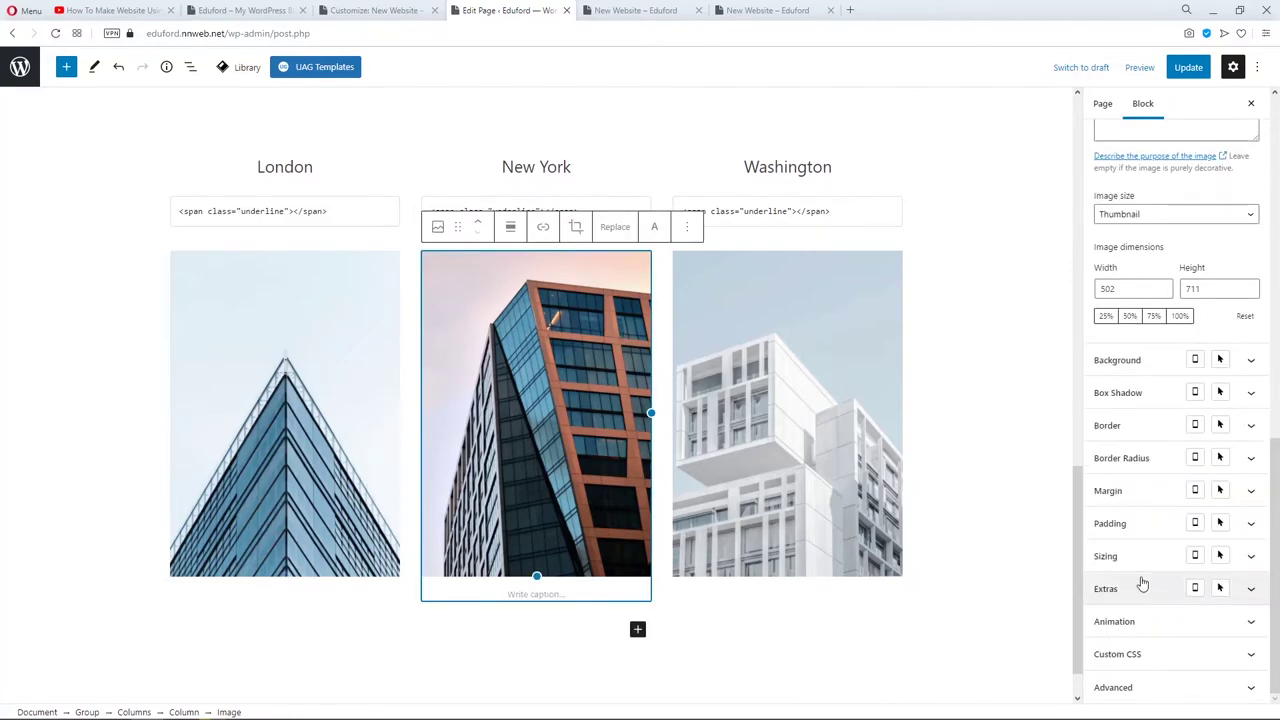
{"action": "left_click", "coordinate": [1137, 687]}
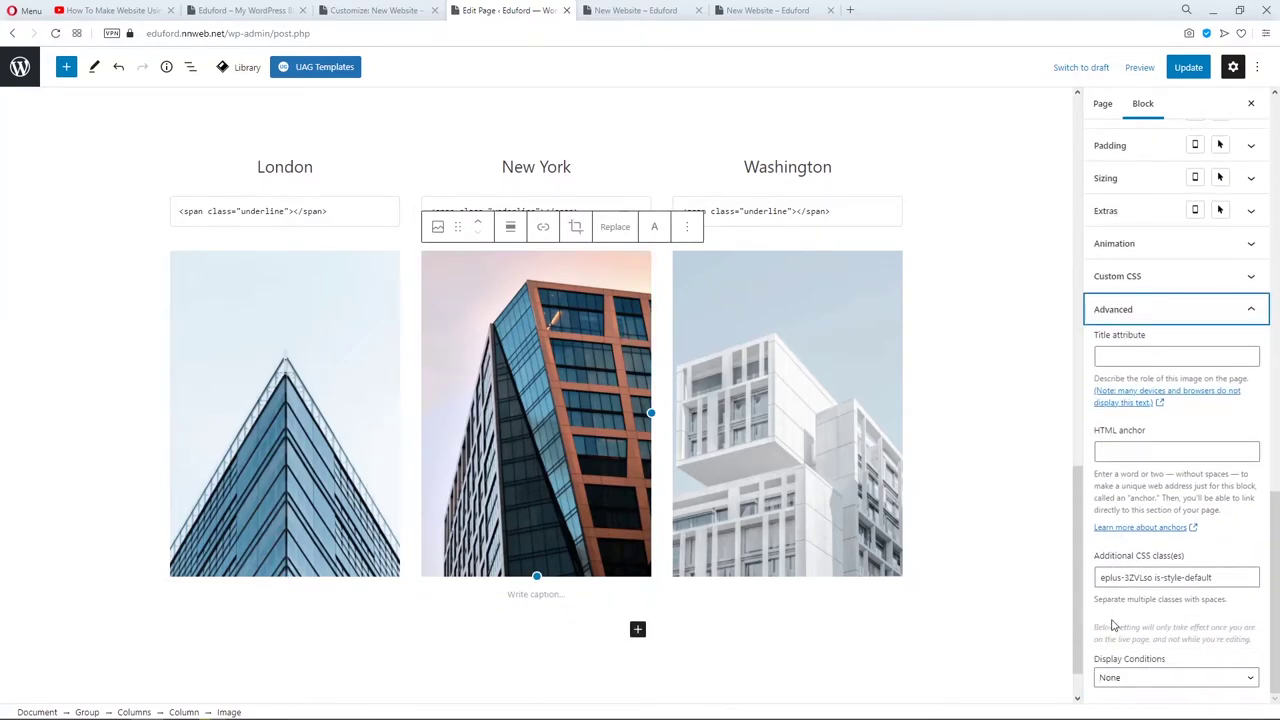
{"action": "left_click", "coordinate": [1099, 578]}
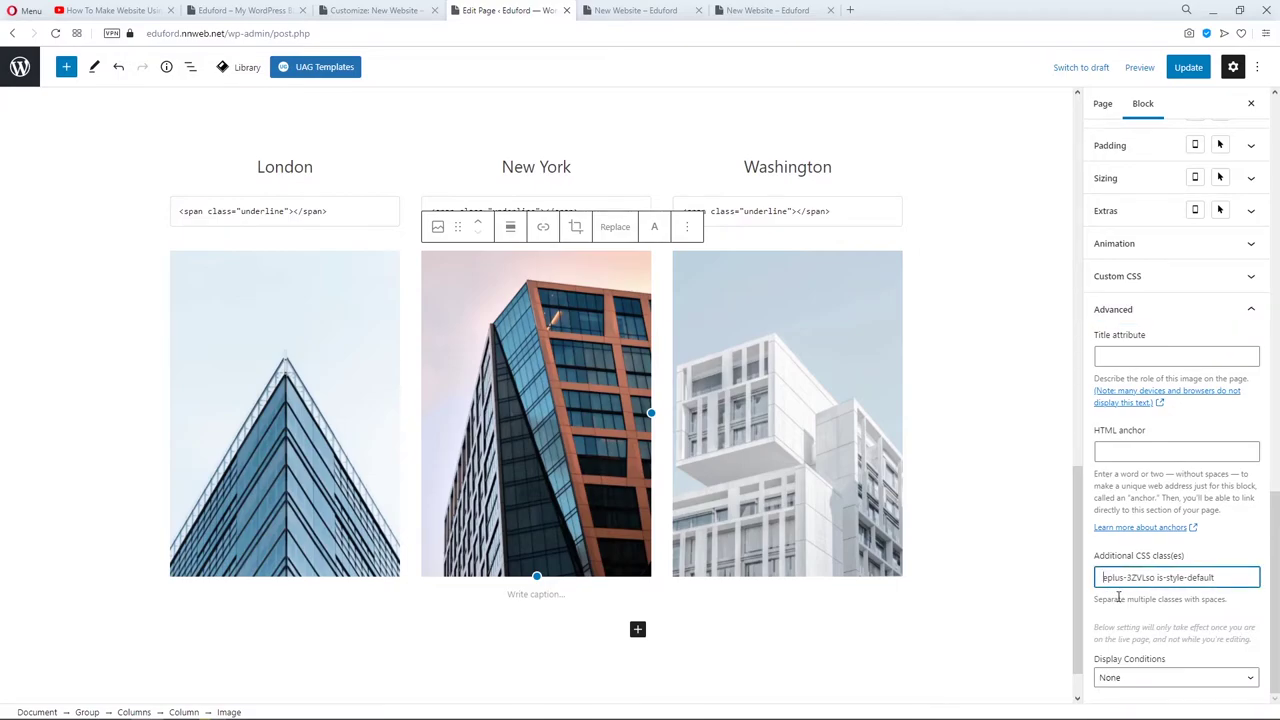
{"action": "key", "text": "ctrl+v"}
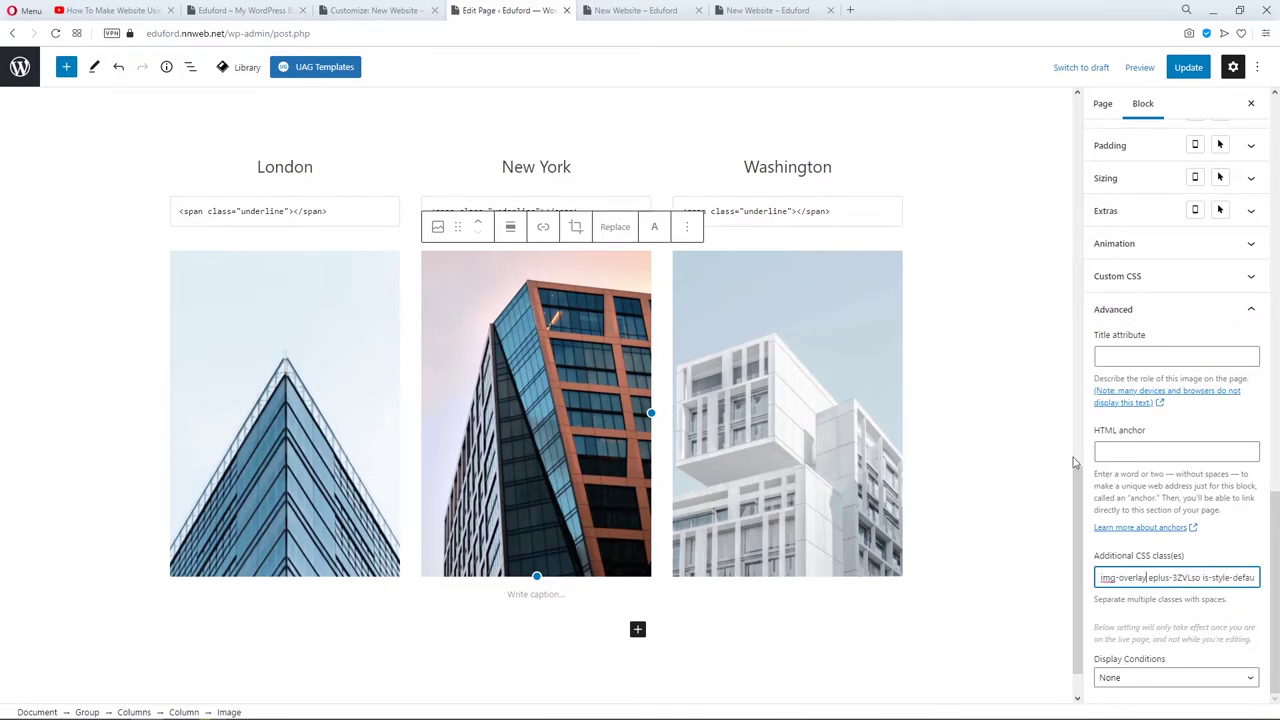
Add the img-overlay class before the existing additional CSS classes of the Washington image.
{"action": "left_click", "coordinate": [894, 356]}
{"action": "left_click", "coordinate": [1150, 676]}
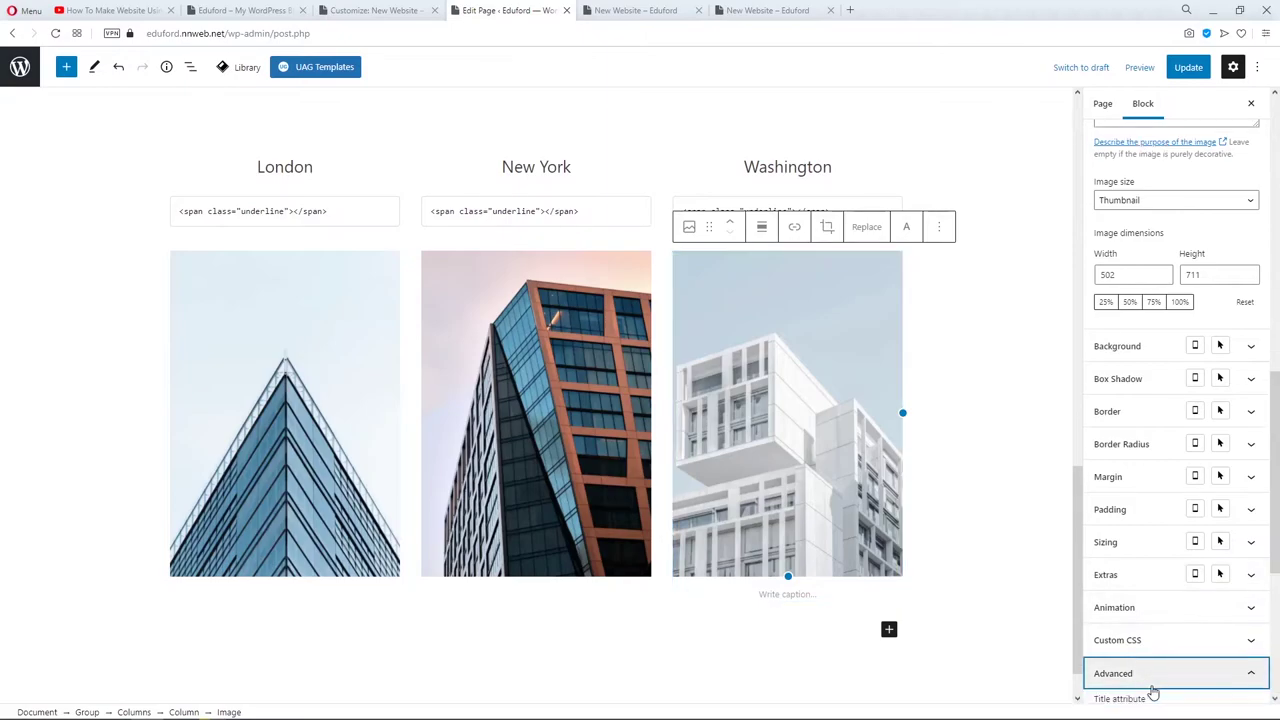
{"action": "left_click", "coordinate": [1140, 607]}
{"action": "key", "text": "ctrl+v"}
Update the page, reload the published page and compare its campus images with the finished Eduford home page.
{"action": "left_click", "coordinate": [1188, 67]}
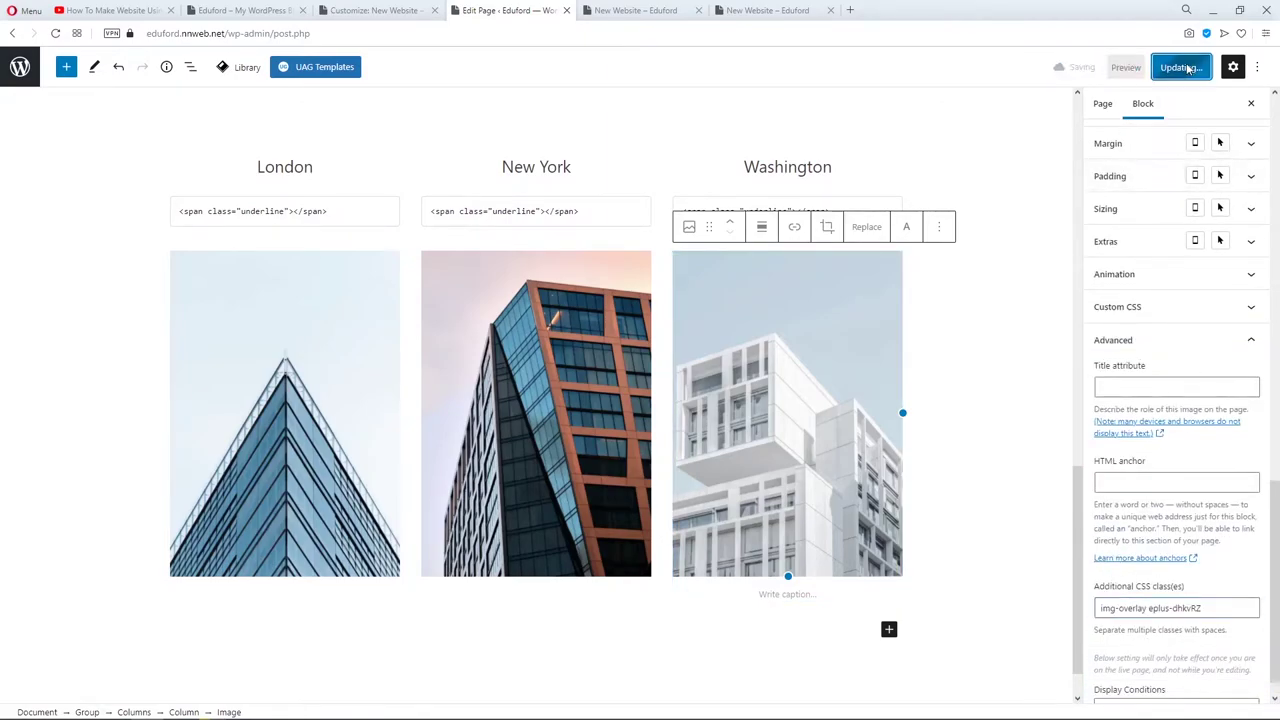
{"action": "left_click", "coordinate": [630, 10]}
{"action": "key", "text": "F5"}
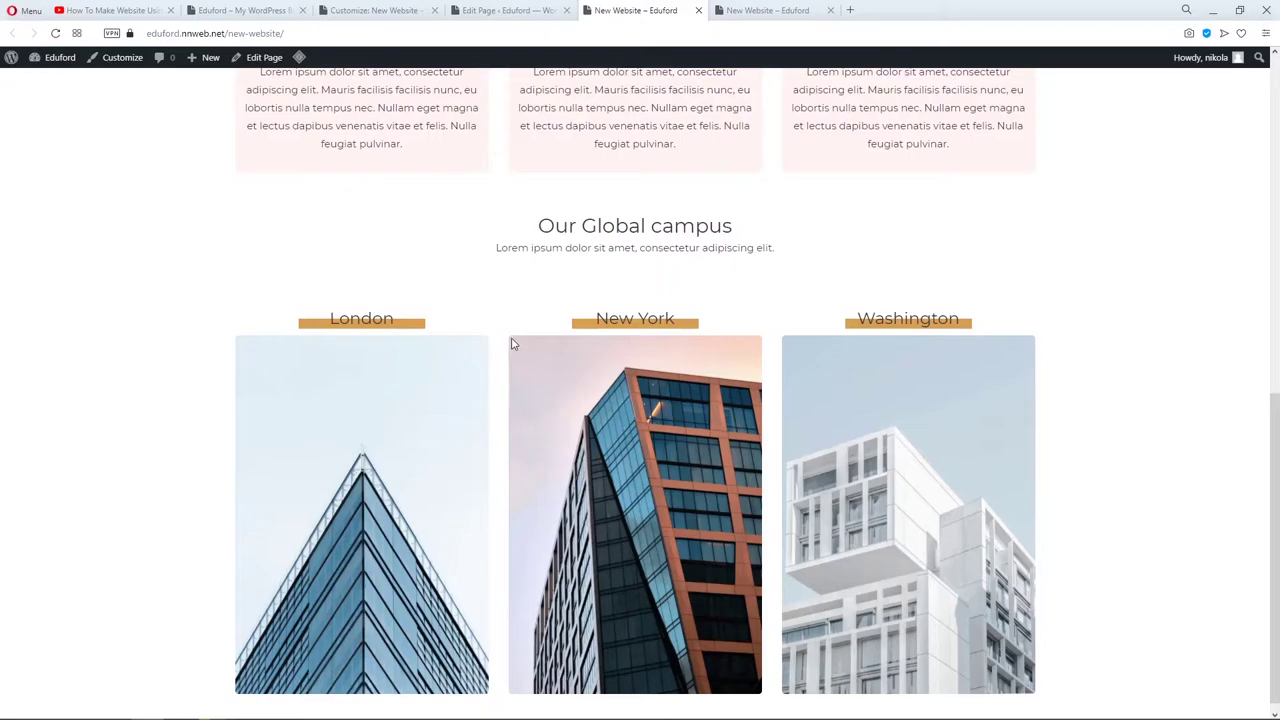
{"action": "left_click", "coordinate": [268, 9]}
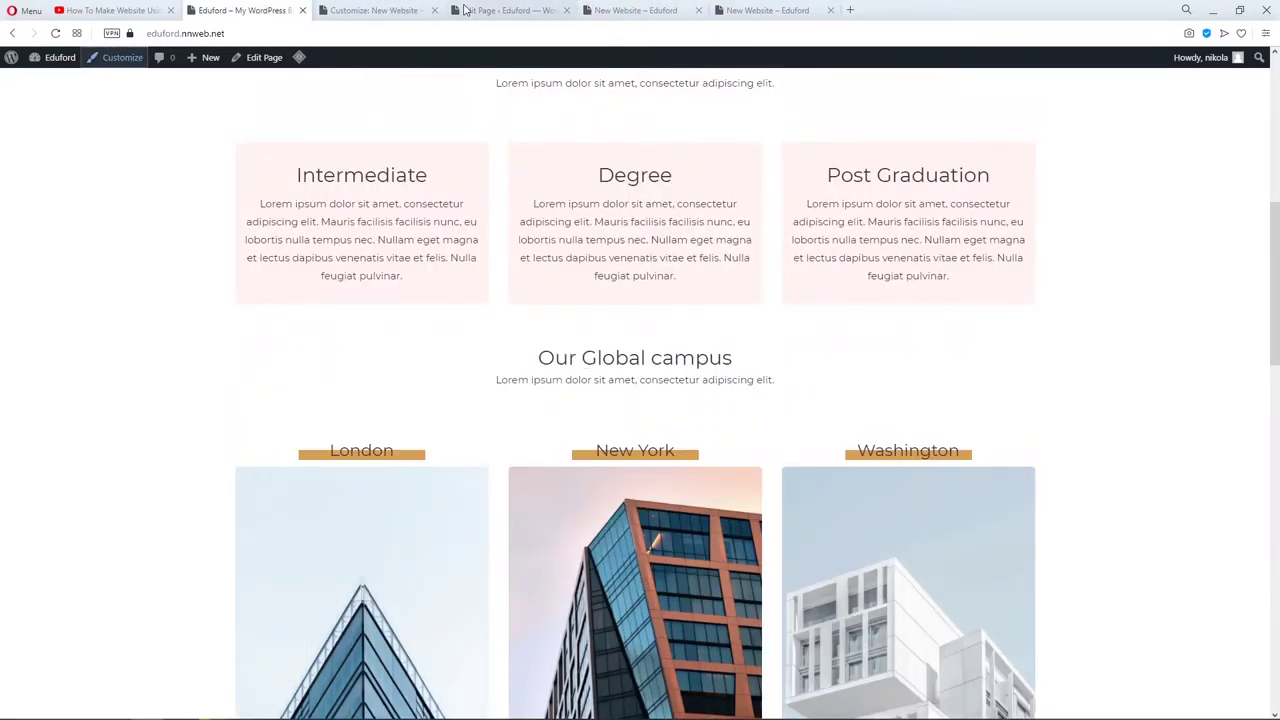
Delete the position: relative declaration from the .img-overlay rule in the Additional CSS and publish the change.
{"action": "left_click", "coordinate": [372, 10]}
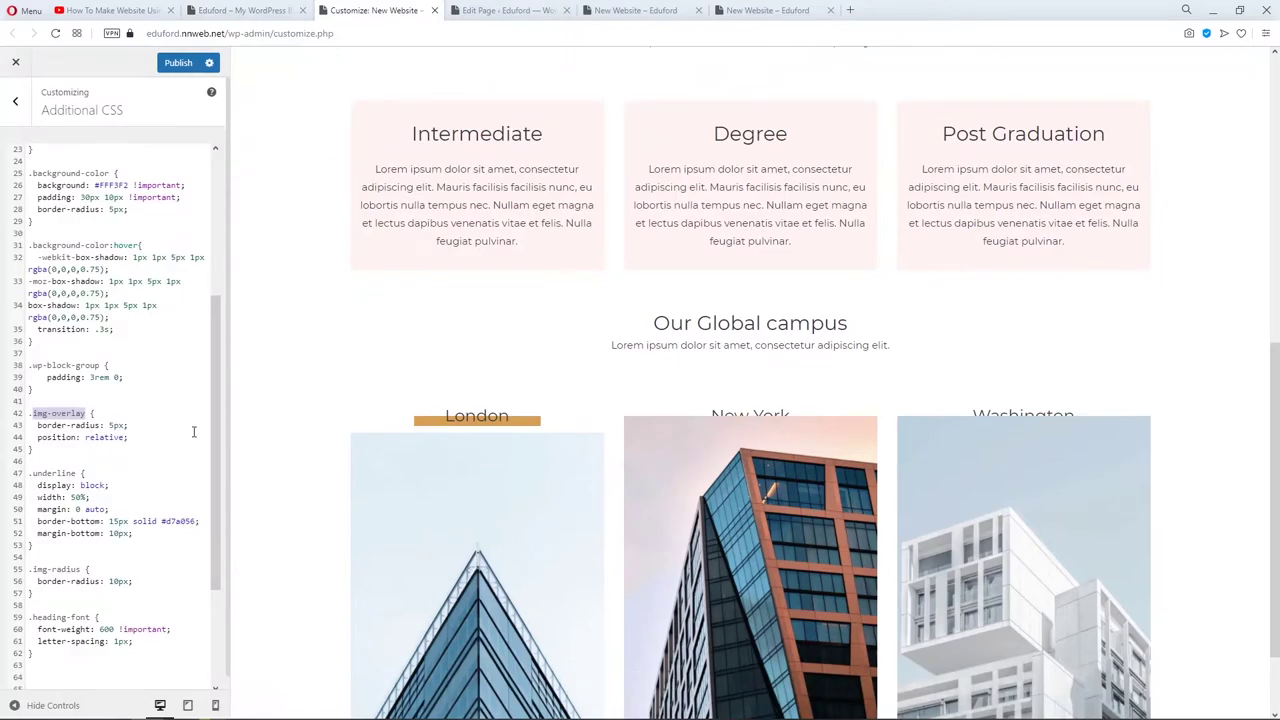
{"action": "left_click_drag", "start_coordinate": [31, 437], "coordinate": [130, 438]}
{"action": "key", "text": "BackSpace"}
{"action": "left_click", "coordinate": [141, 424]}
{"action": "key", "text": "Delete"}
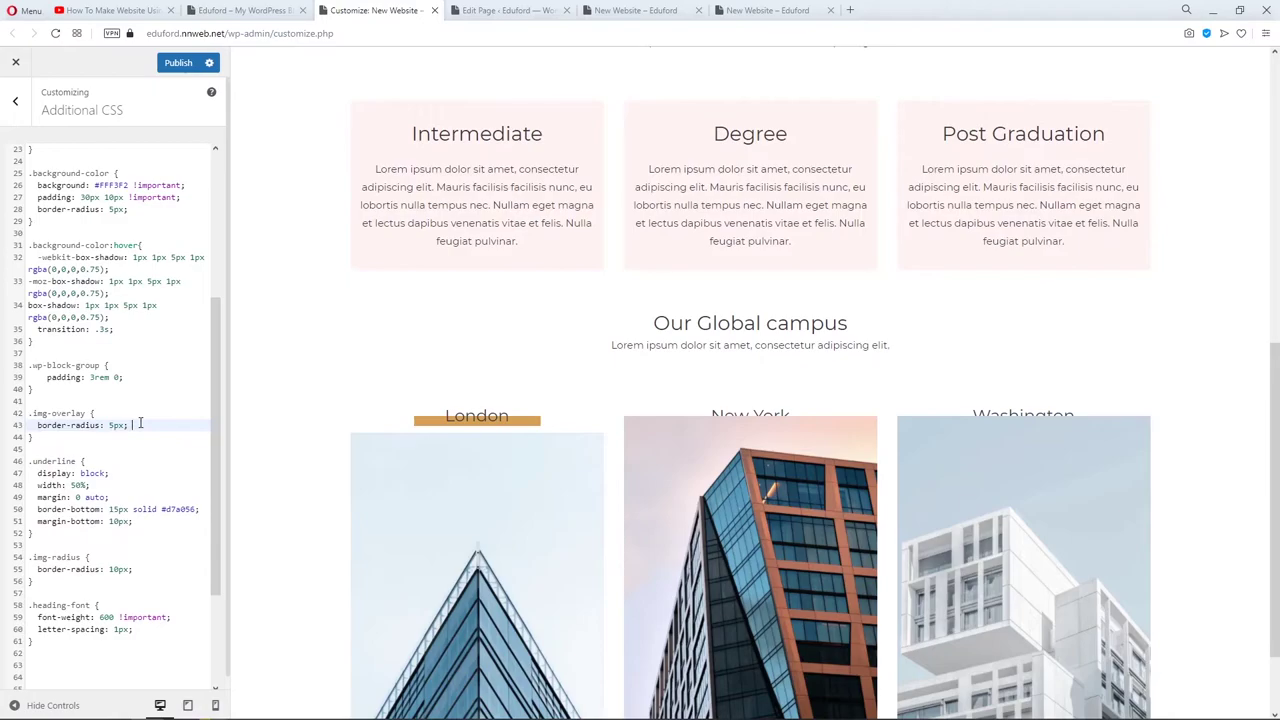
{"action": "left_click", "coordinate": [178, 62]}
Compare the course cards and Our Global campus section on the published new page with the finished home page.
{"action": "left_click", "coordinate": [625, 11]}
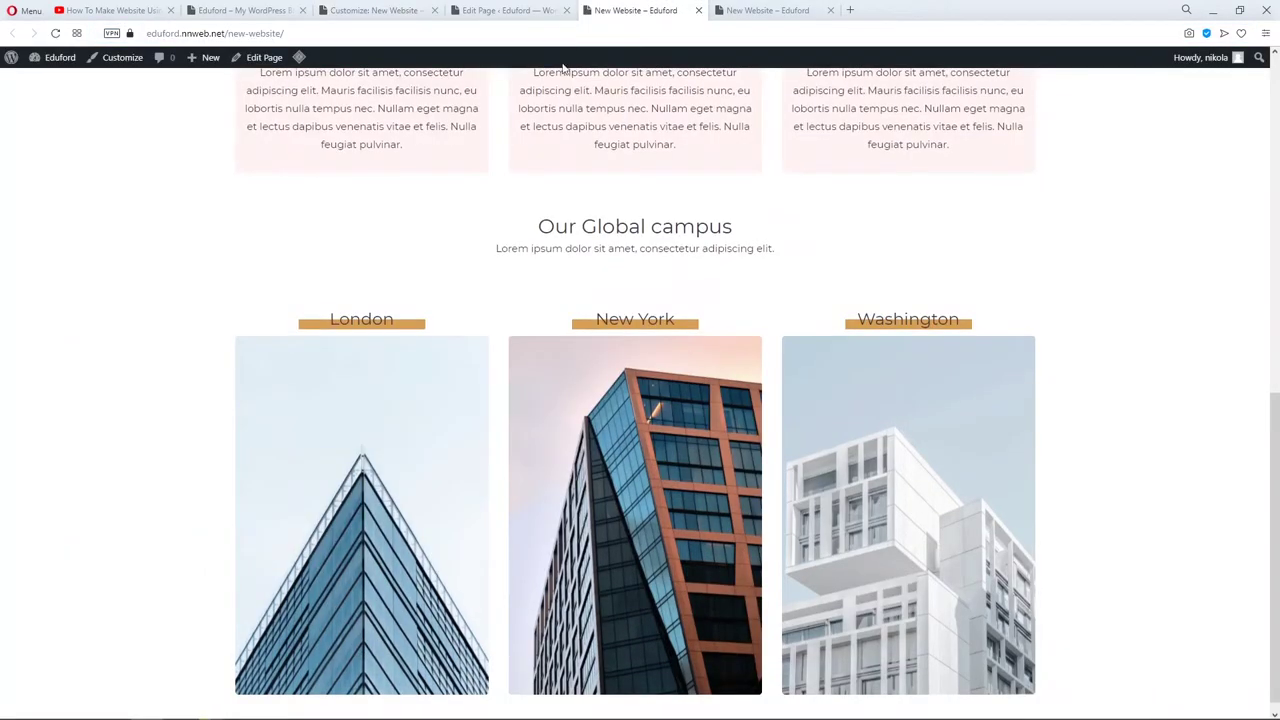
{"action": "scroll", "coordinate": [665, 307], "scroll_direction": "down", "scroll_amount": 1}
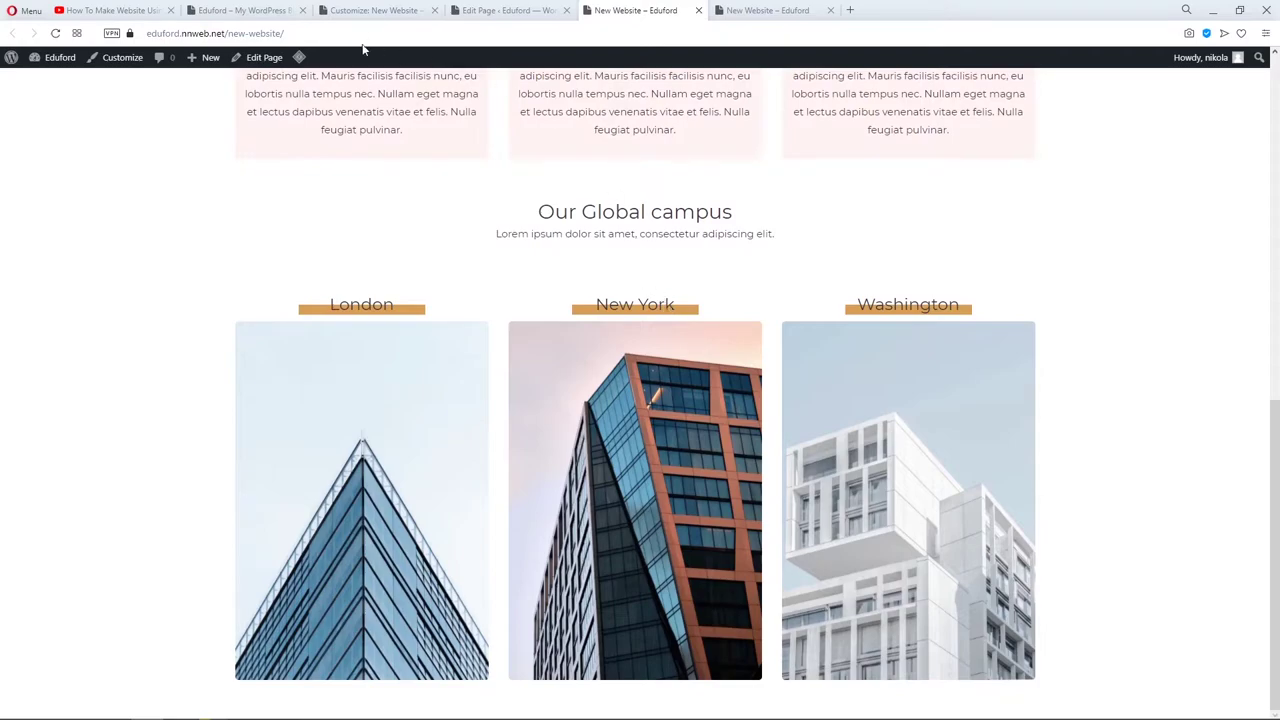
{"action": "left_click", "coordinate": [255, 11]}
{"action": "left_click", "coordinate": [630, 10]}
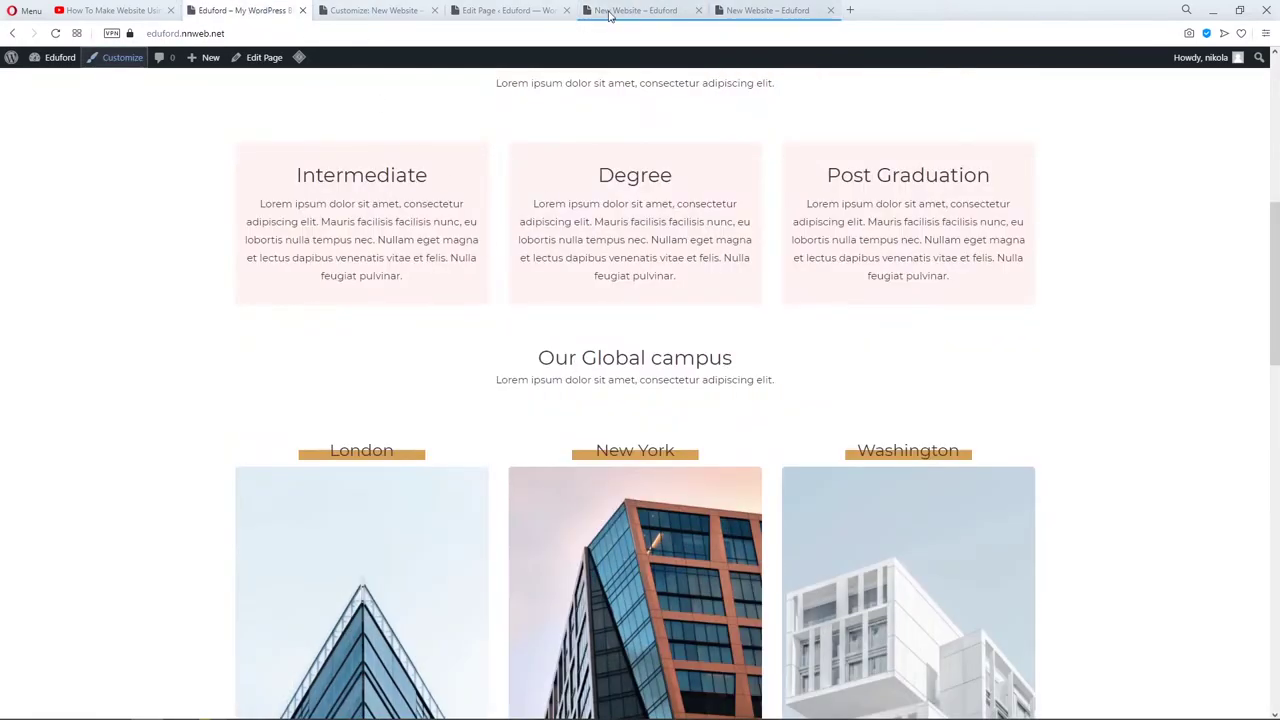
{"action": "left_click", "coordinate": [225, 10]}
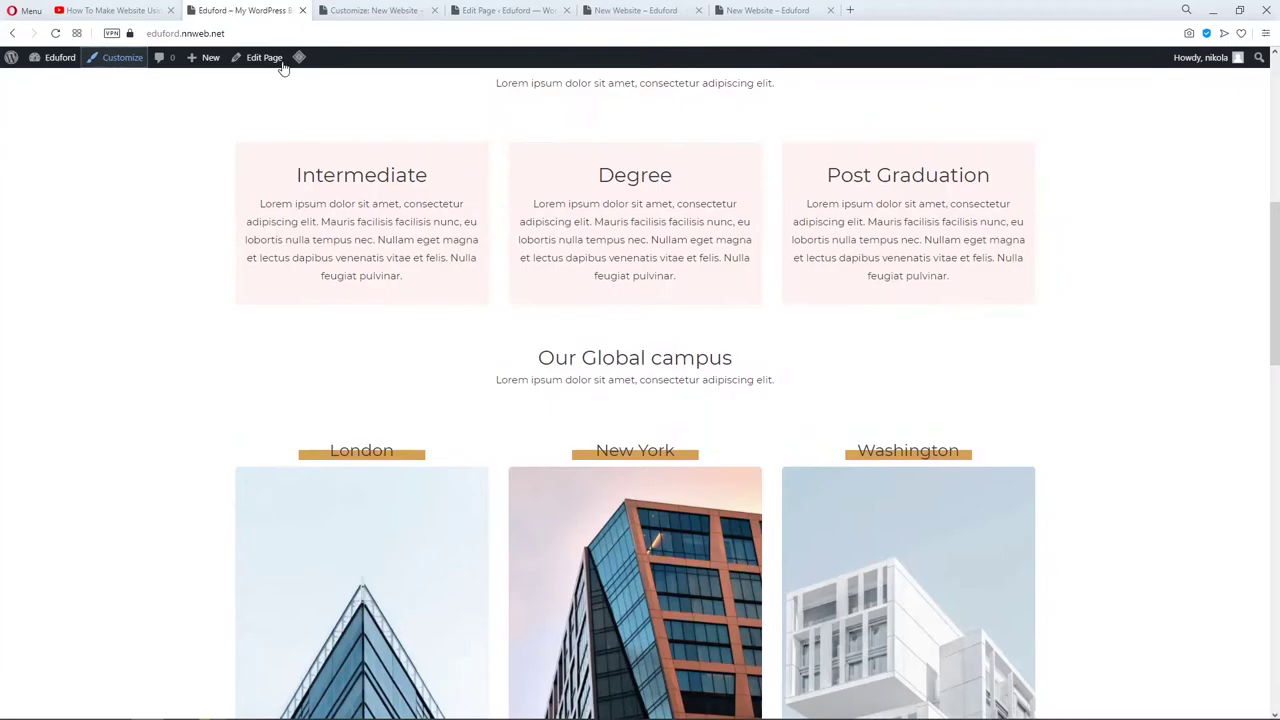
{"action": "scroll", "coordinate": [440, 223], "scroll_direction": "up", "scroll_amount": 2}
{"action": "left_click", "coordinate": [635, 10]}
{"action": "scroll", "coordinate": [577, 173], "scroll_direction": "up", "scroll_amount": 2}
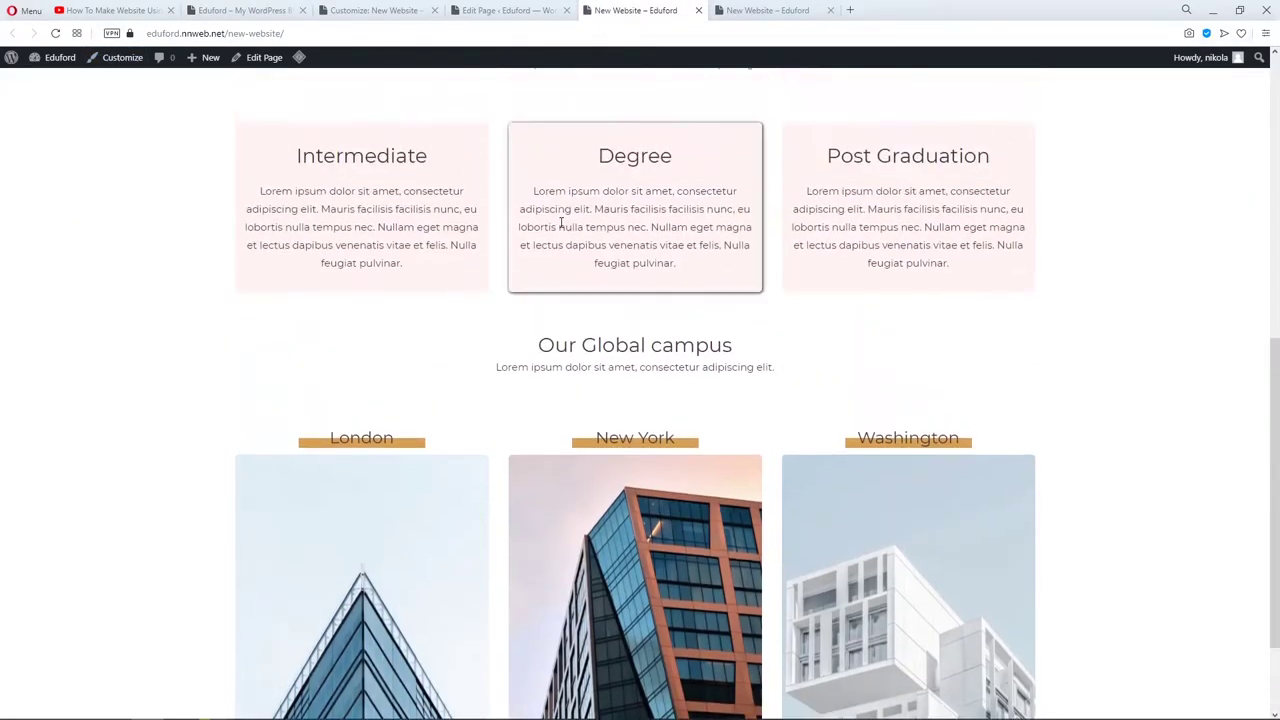
{"action": "scroll", "coordinate": [589, 334], "scroll_direction": "up", "scroll_amount": 2}
{"action": "scroll", "coordinate": [587, 334], "scroll_direction": "down", "scroll_amount": 3}
Examine the layout of the Our Facilities section on the finished home page.
{"action": "left_click", "coordinate": [245, 10]}
{"action": "scroll", "coordinate": [460, 293], "scroll_direction": "down", "scroll_amount": 8}
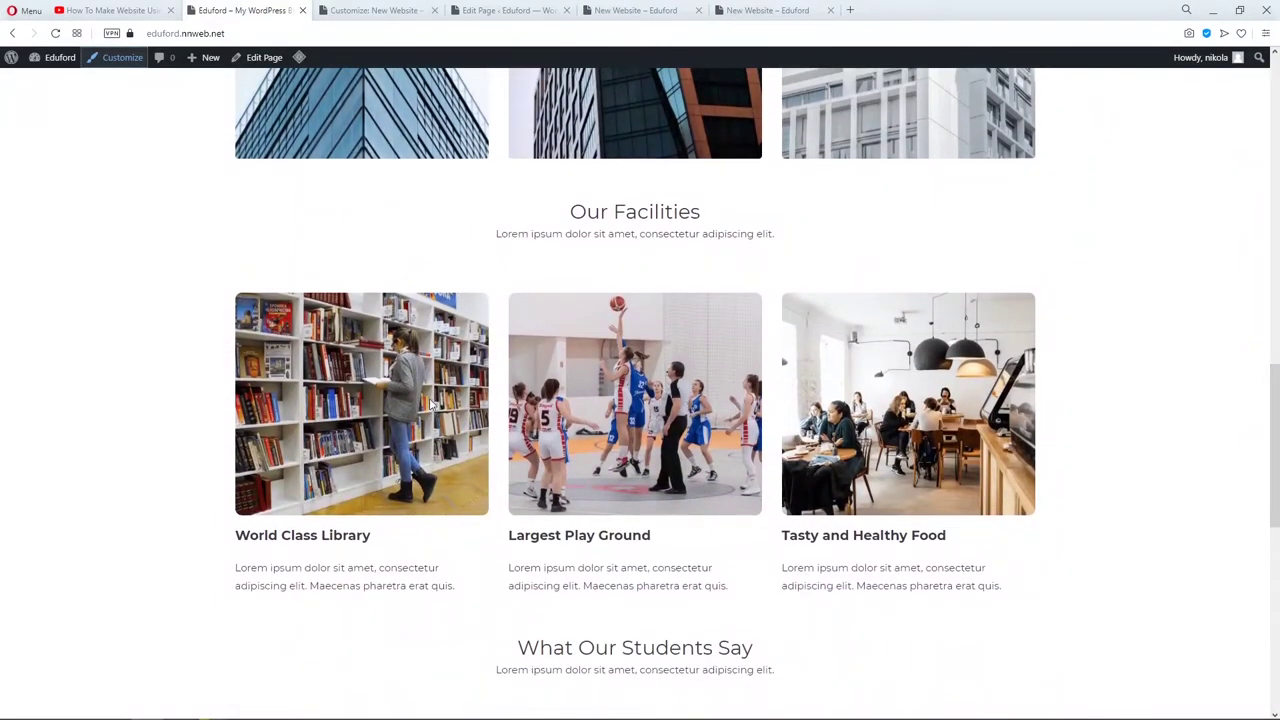
{"action": "scroll", "coordinate": [634, 643], "scroll_direction": "up", "scroll_amount": 2}
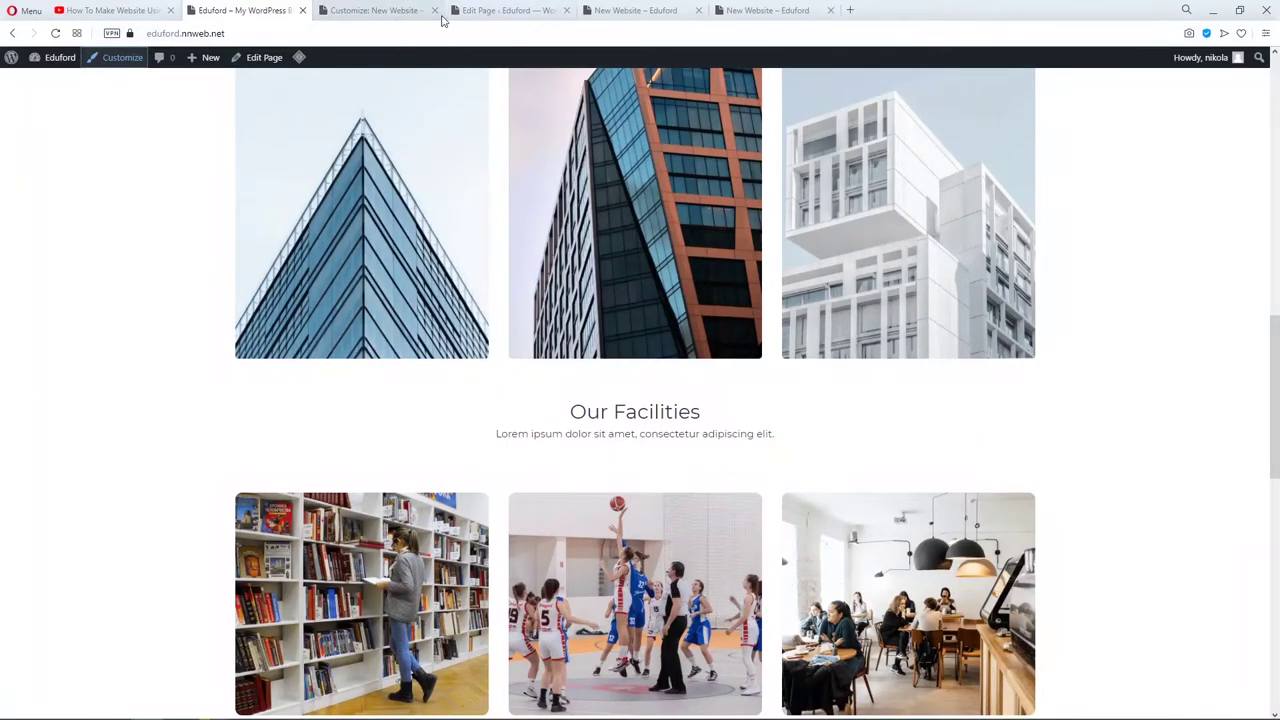
In the page editor, duplicate the Our Global campus heading and the paragraph beneath it.
{"action": "left_click", "coordinate": [524, 12]}
{"action": "scroll", "coordinate": [572, 168], "scroll_direction": "up", "scroll_amount": 3}
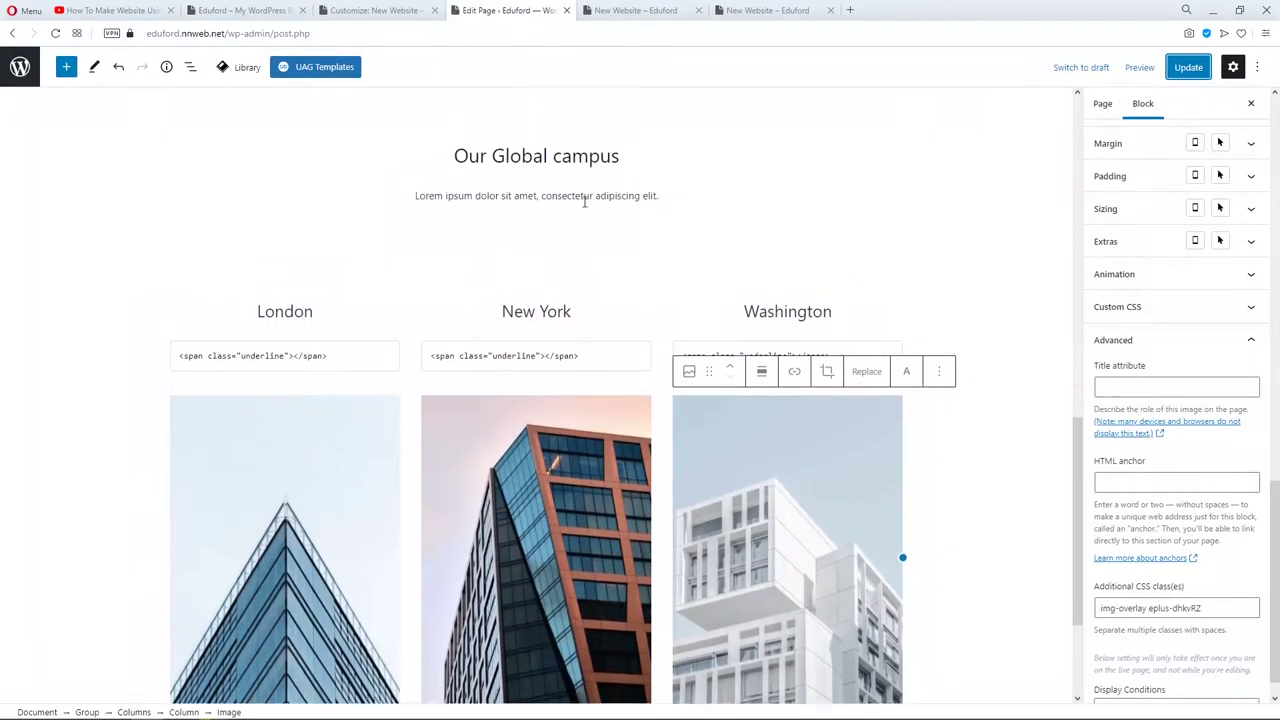
{"action": "left_click", "coordinate": [637, 223]}
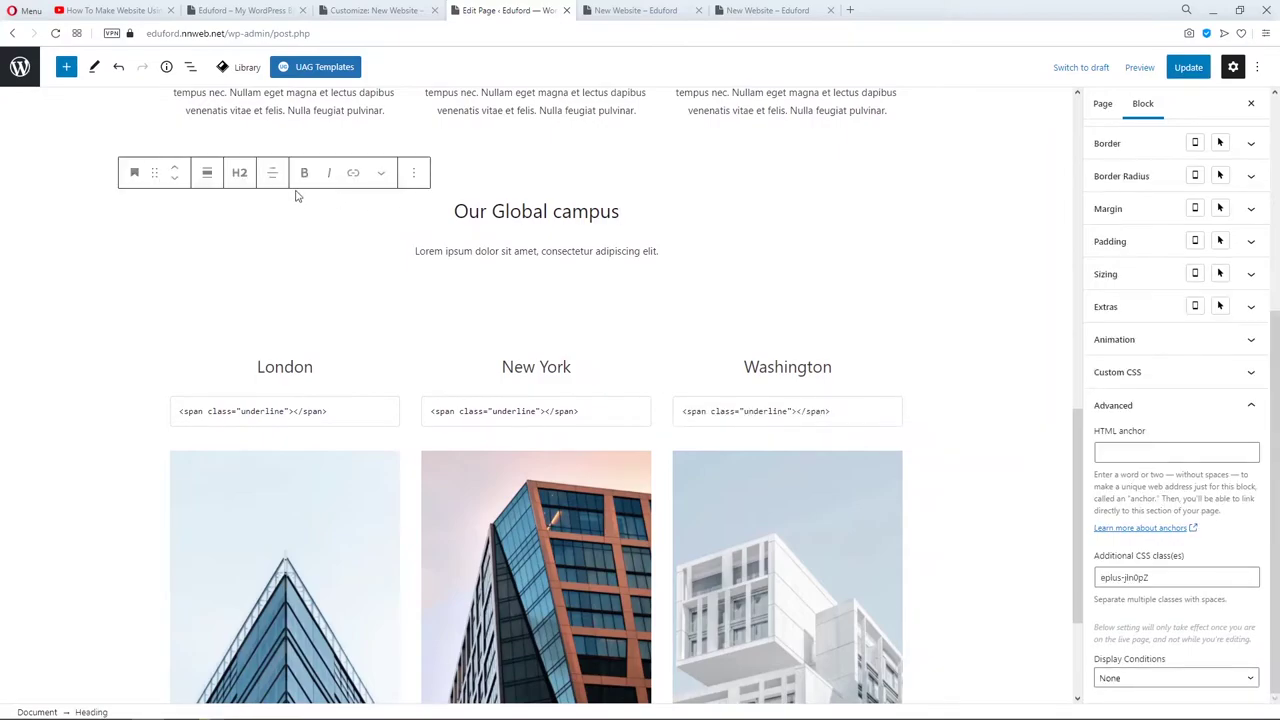
{"action": "left_click", "coordinate": [414, 174]}
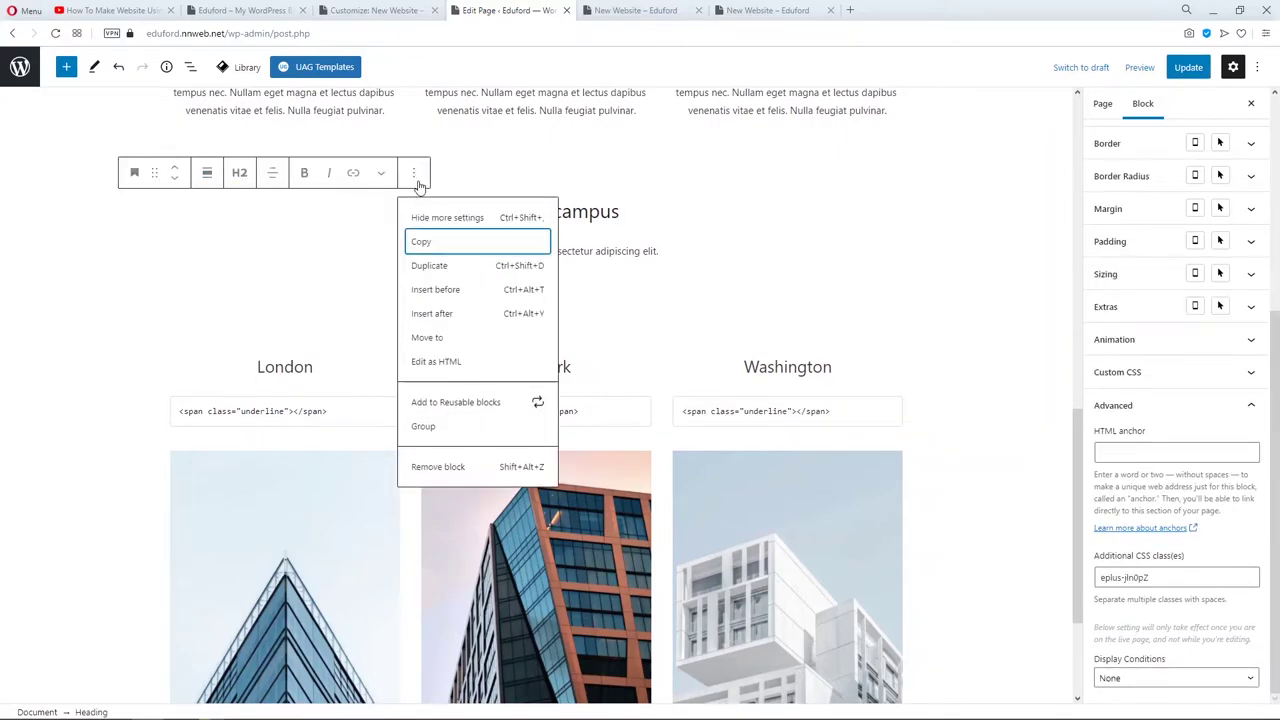
{"action": "left_click", "coordinate": [453, 268]}
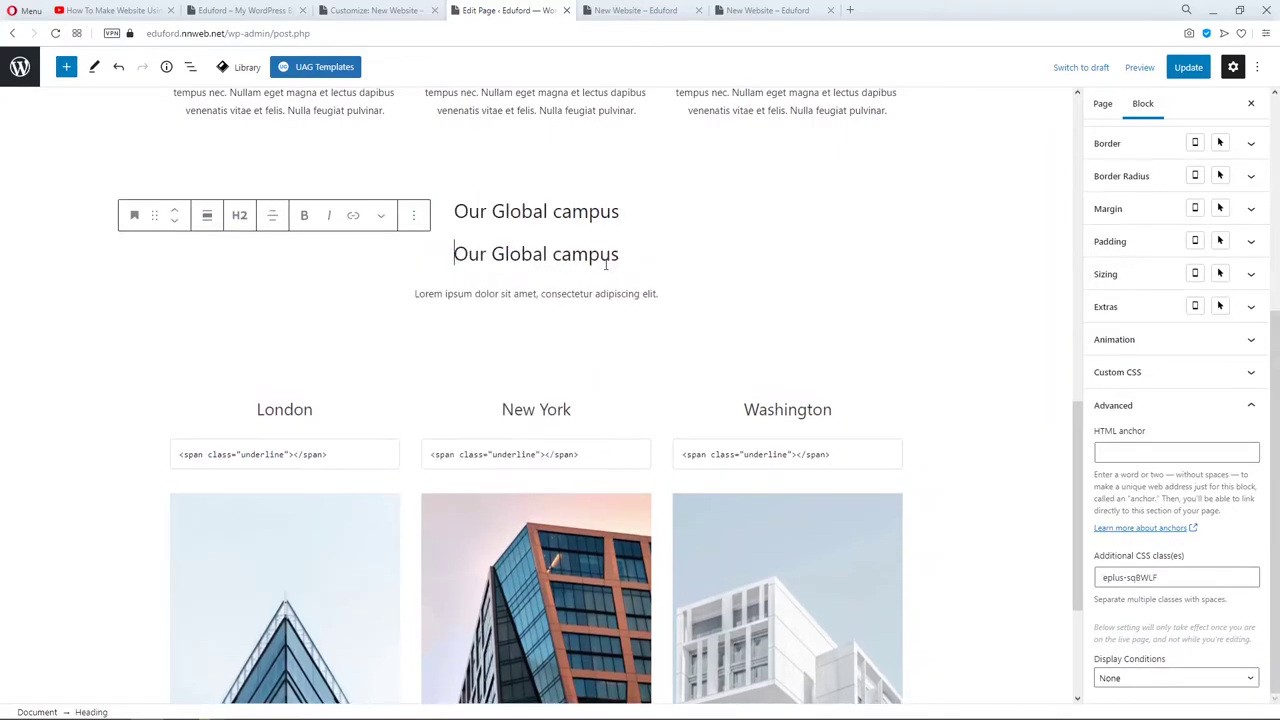
{"action": "left_click", "coordinate": [641, 293]}
{"action": "left_click", "coordinate": [348, 261]}
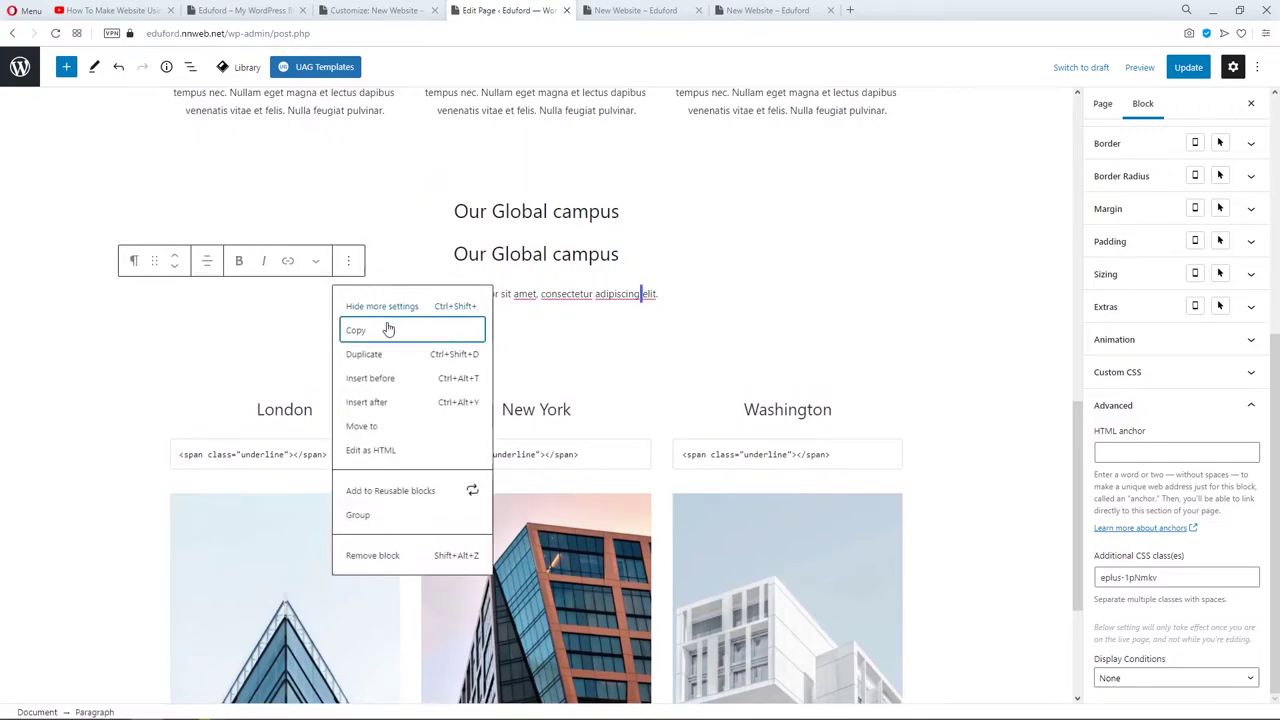
{"action": "left_click", "coordinate": [390, 354]}
Move the duplicated heading and paragraph below the campus images group, keeping the heading above the paragraph.
{"action": "left_click", "coordinate": [505, 256]}
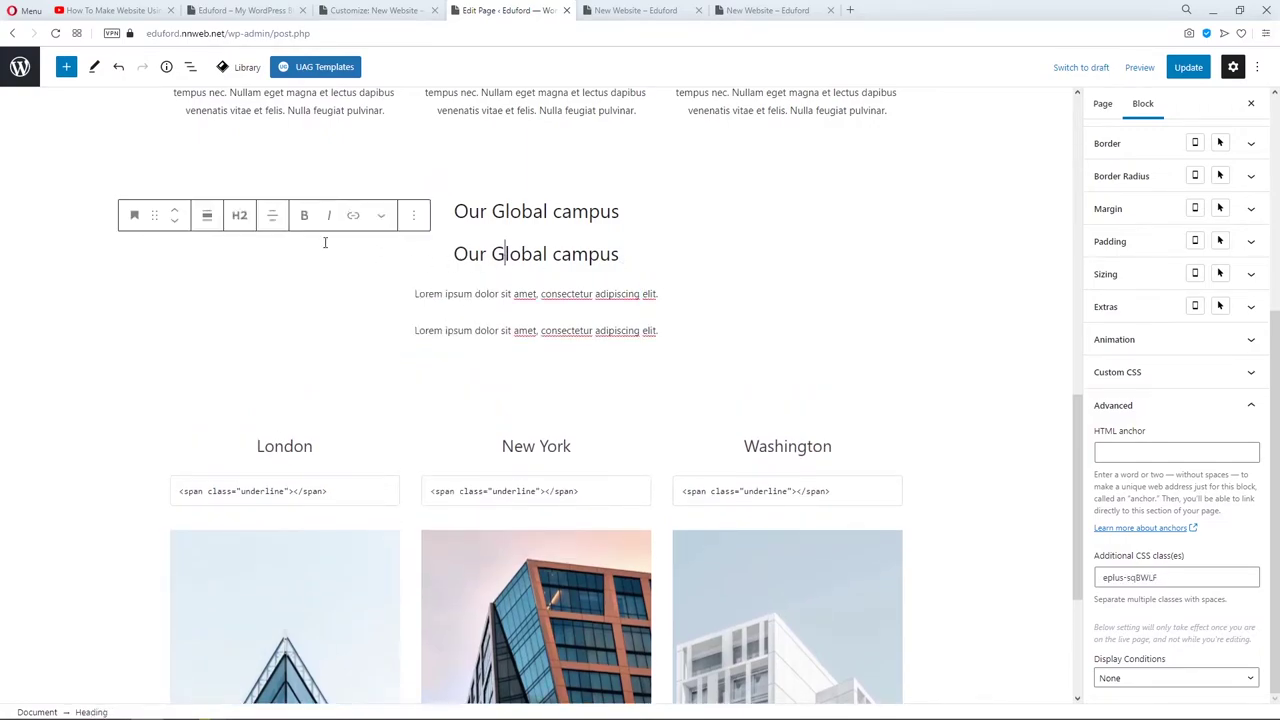
{"action": "left_click", "coordinate": [175, 223]}
{"action": "left_click", "coordinate": [175, 223]}
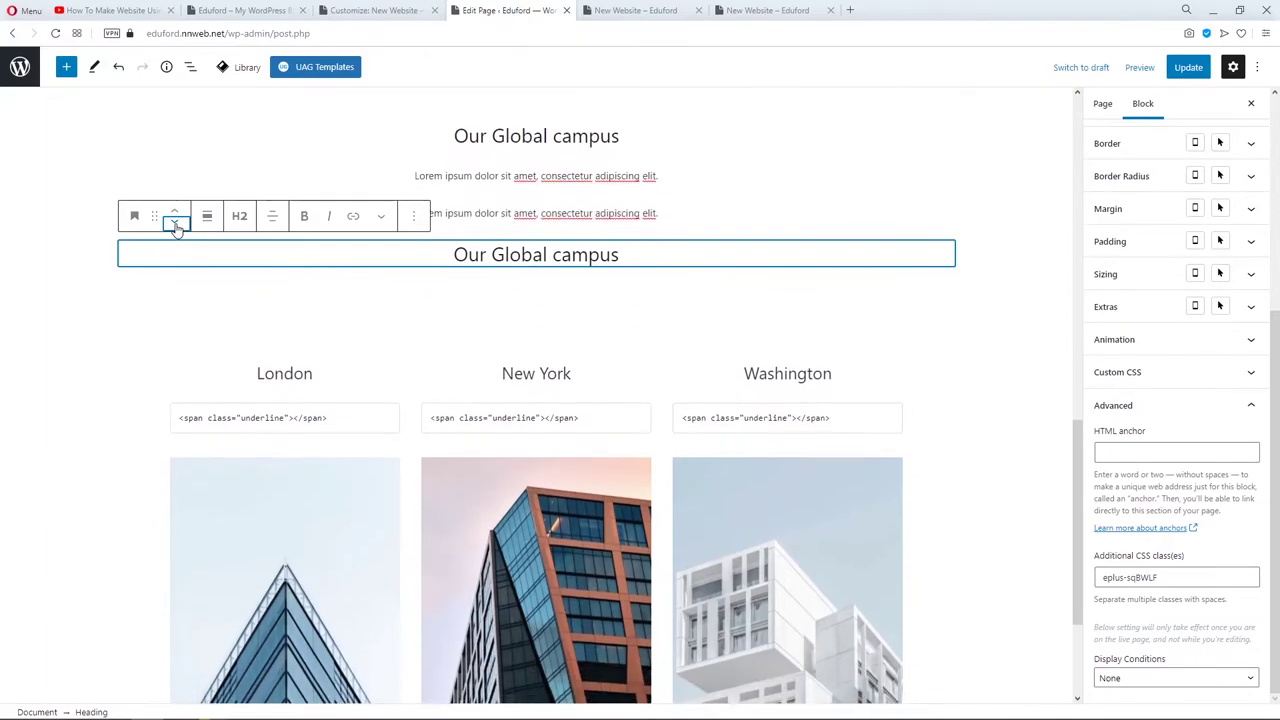
{"action": "left_click", "coordinate": [175, 223]}
{"action": "scroll", "coordinate": [630, 195], "scroll_direction": "up", "scroll_amount": 2}
{"action": "left_click", "coordinate": [665, 205]}
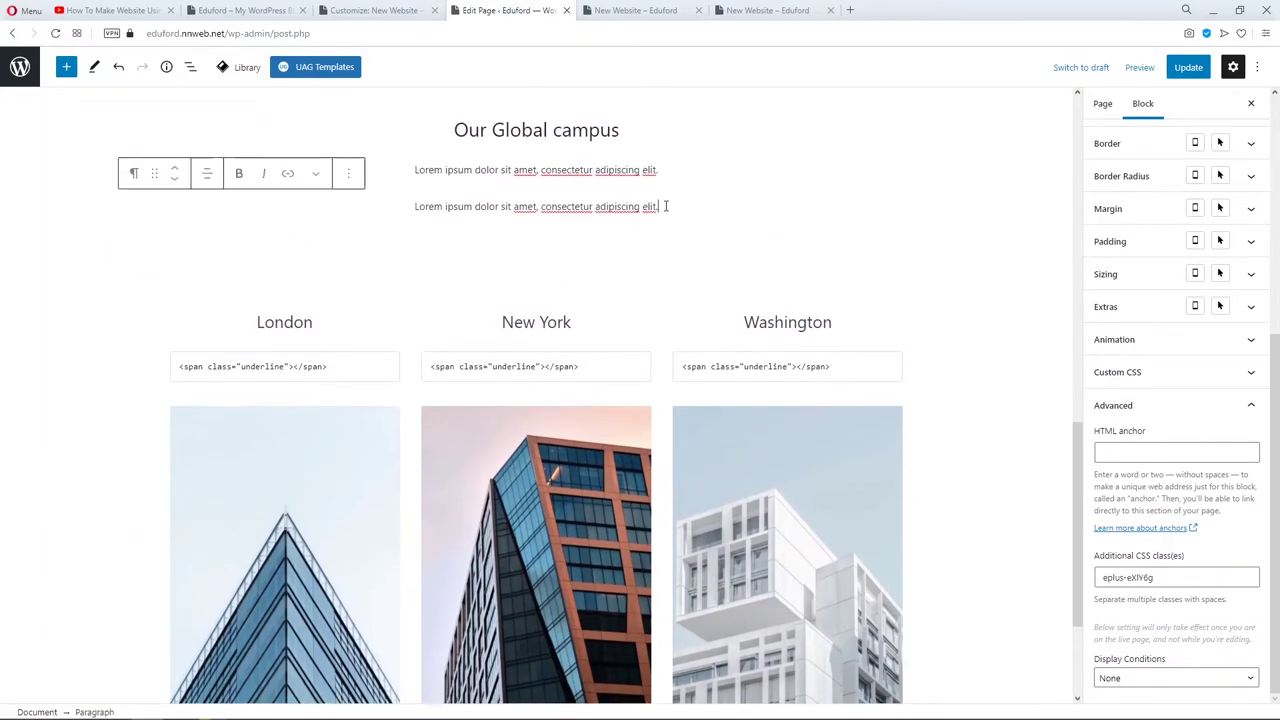
{"action": "left_click", "coordinate": [174, 180]}
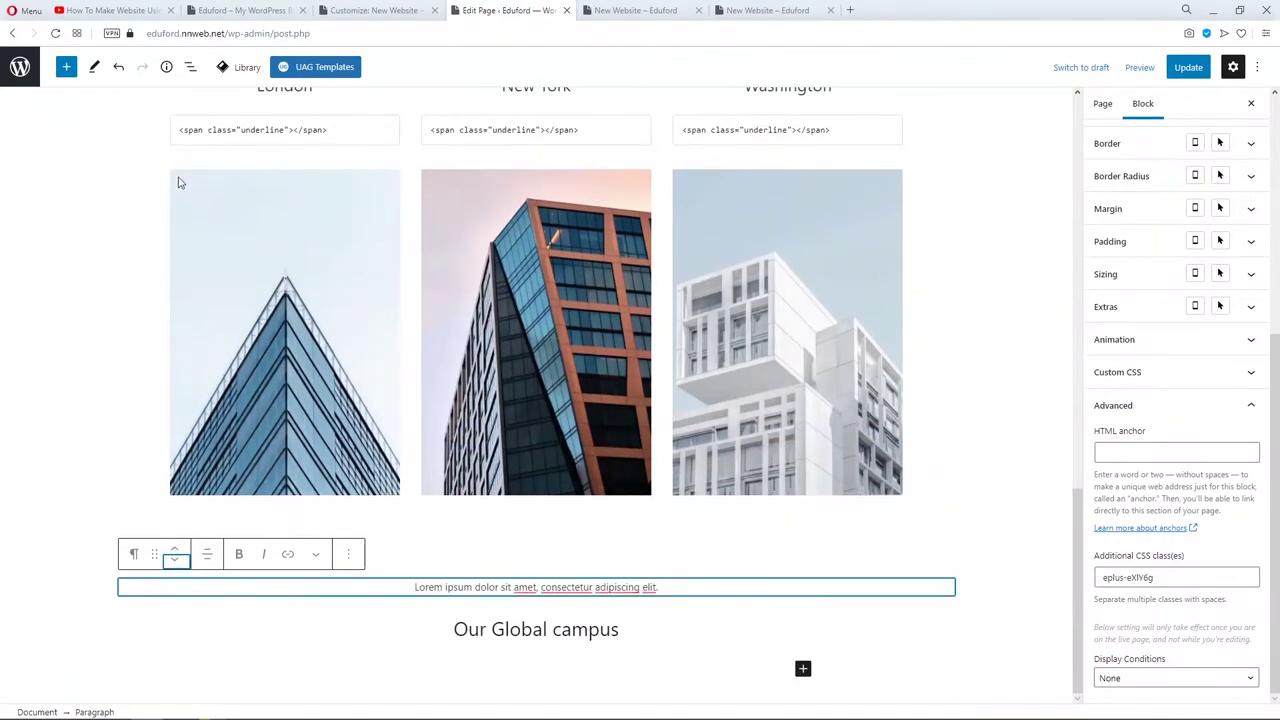
{"action": "left_click", "coordinate": [175, 560]}
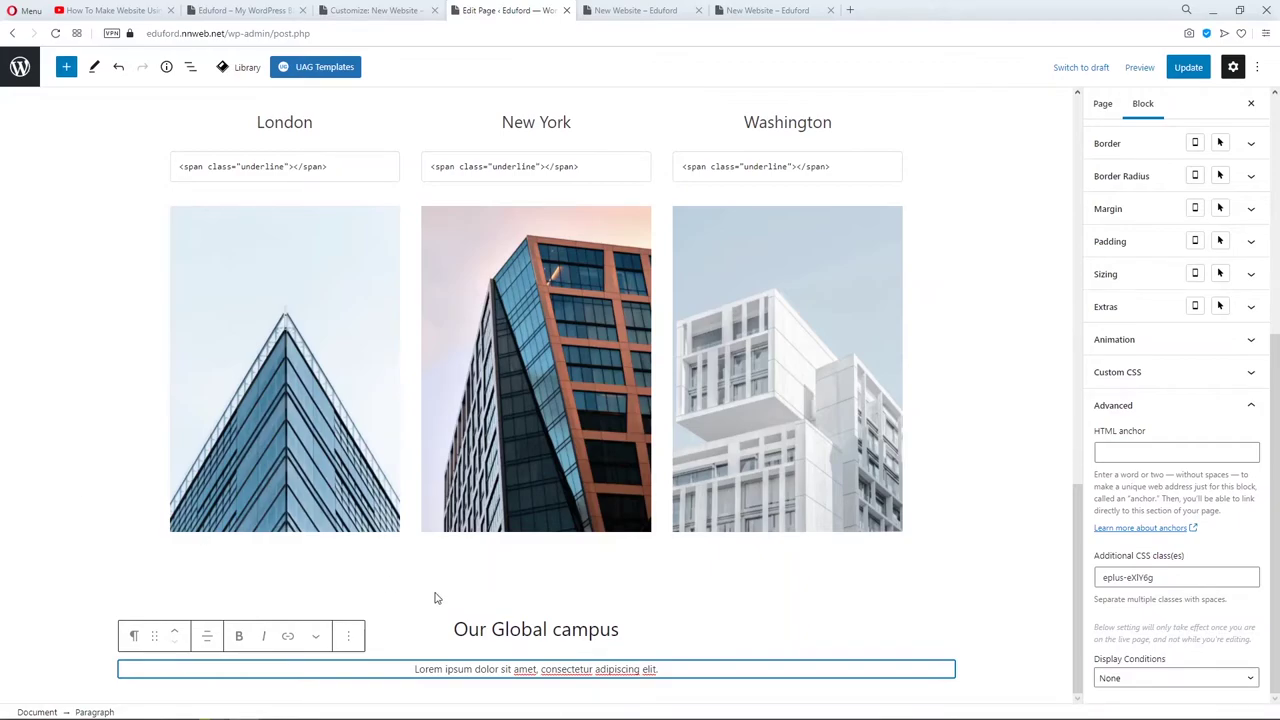
Change the text of the duplicated heading below the campus images to Our Facilities.
{"action": "double_click", "coordinate": [507, 630]}
{"action": "triple_click", "coordinate": [507, 630]}
{"action": "type", "text": "Our Facilities"}
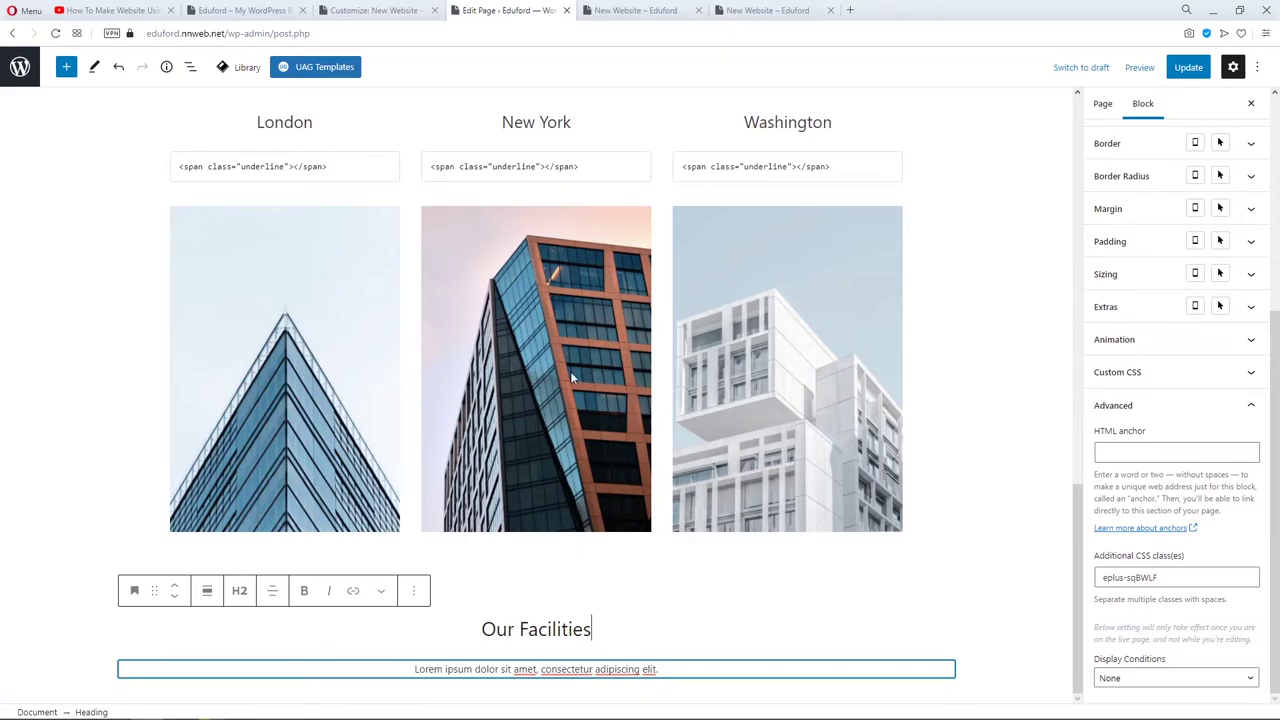
Duplicate the columns block holding the Intermediate, Degree and Post Graduation texts.
{"action": "scroll", "coordinate": [571, 374], "scroll_direction": "up", "scroll_amount": 5}
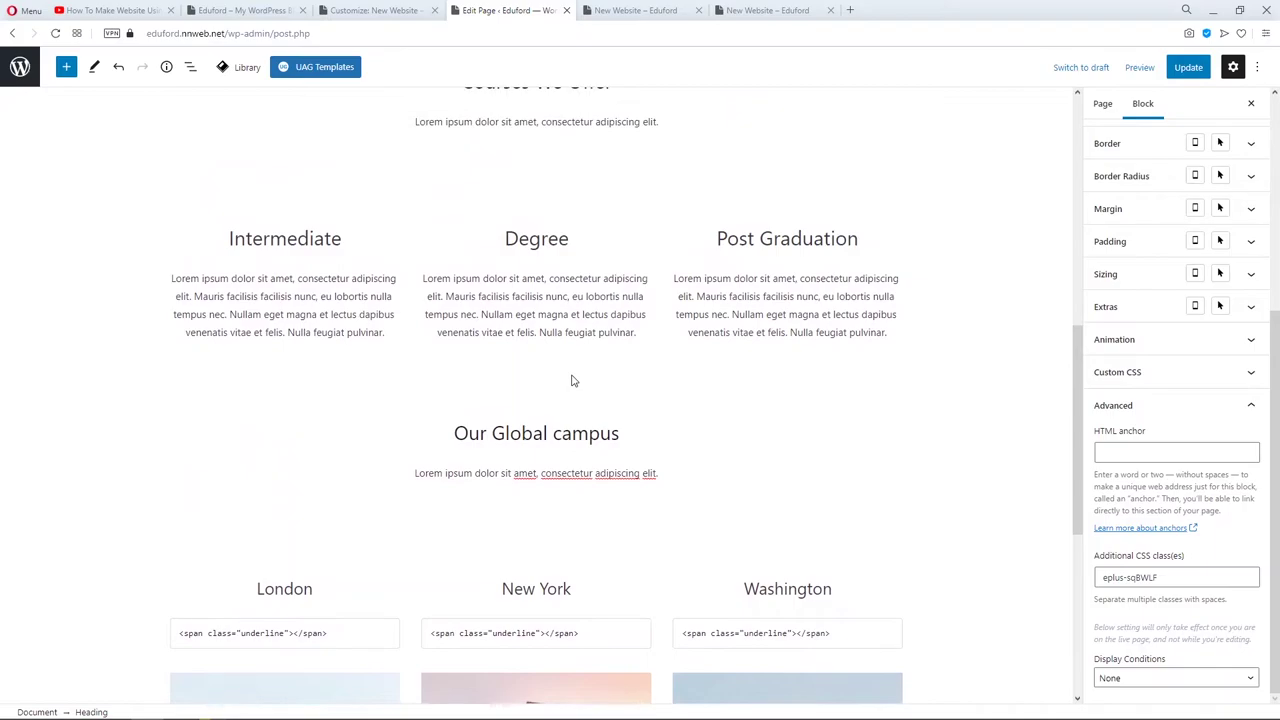
{"action": "left_click", "coordinate": [420, 287]}
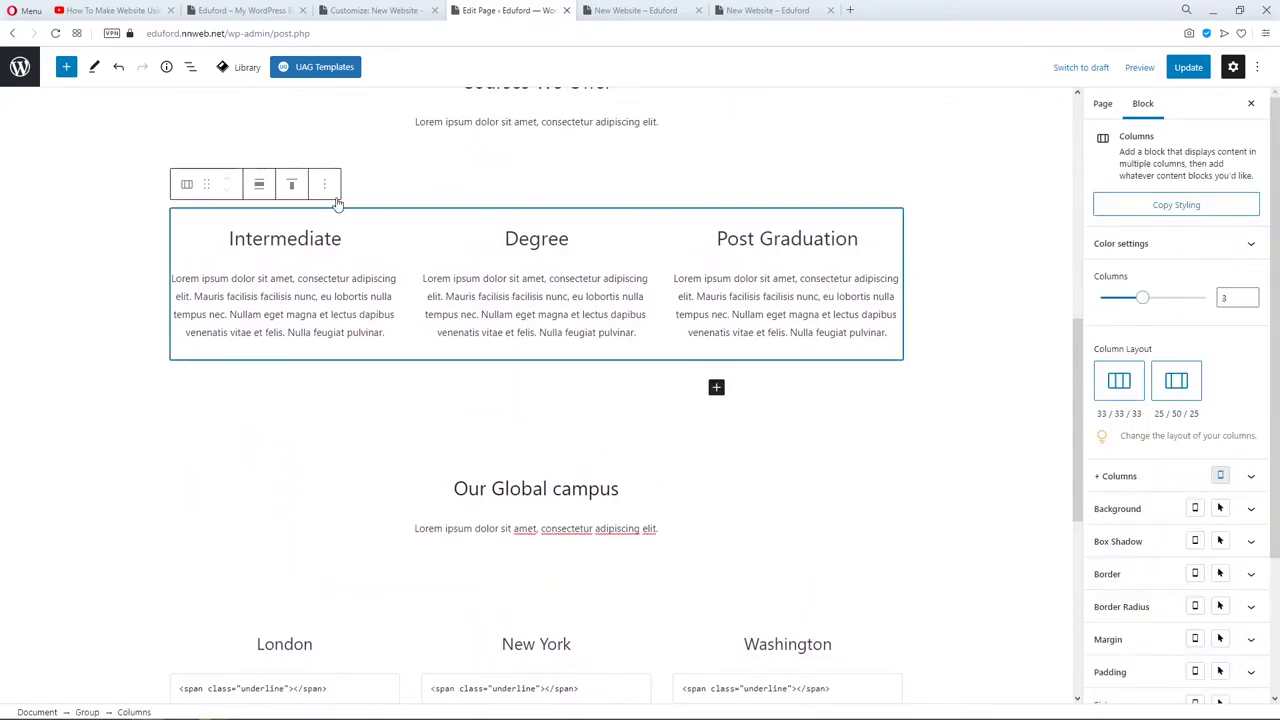
{"action": "left_click", "coordinate": [327, 185]}
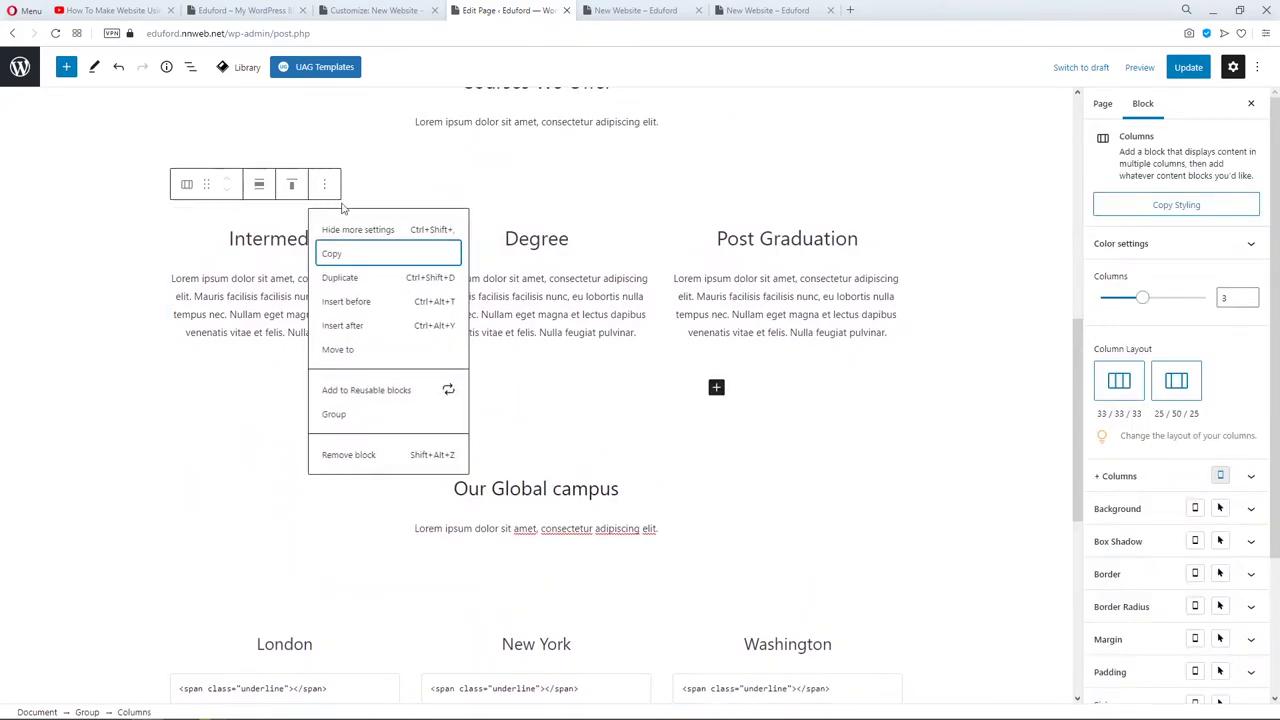
{"action": "left_click", "coordinate": [377, 280]}
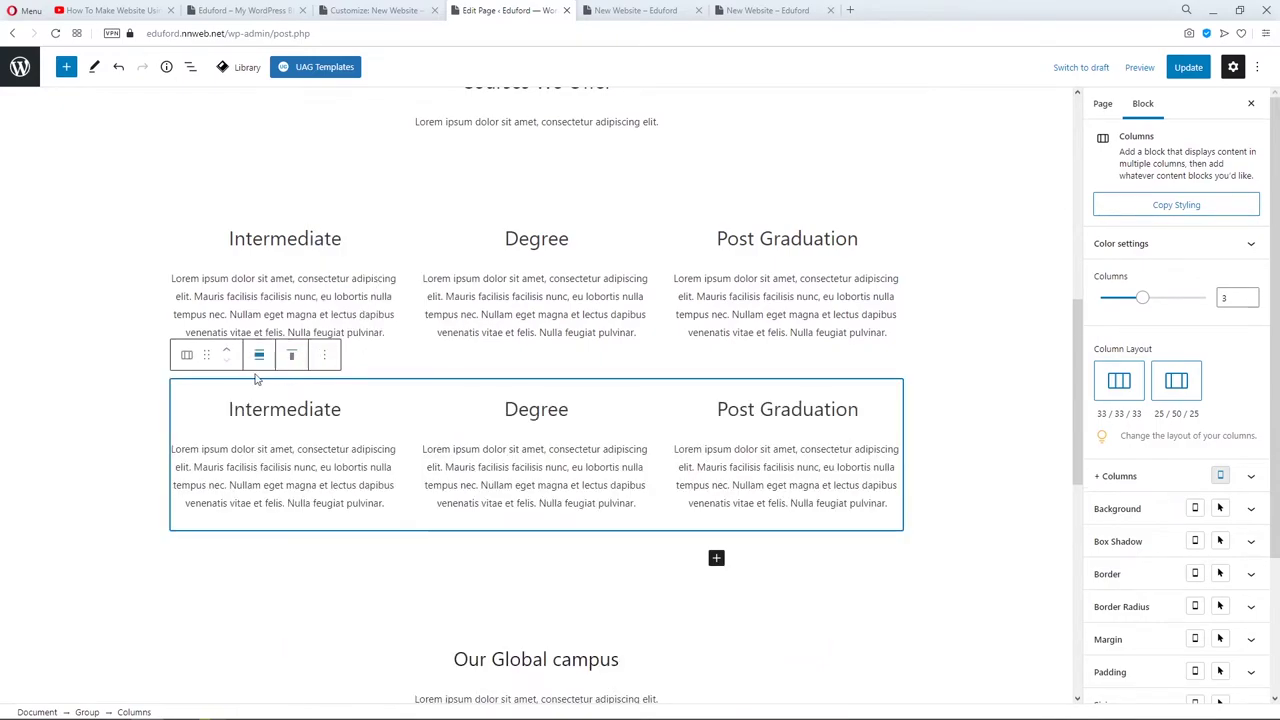
Select the duplicated course columns block and remove it from the group.
{"action": "left_click", "coordinate": [440, 402]}
{"action": "left_click", "coordinate": [238, 376]}
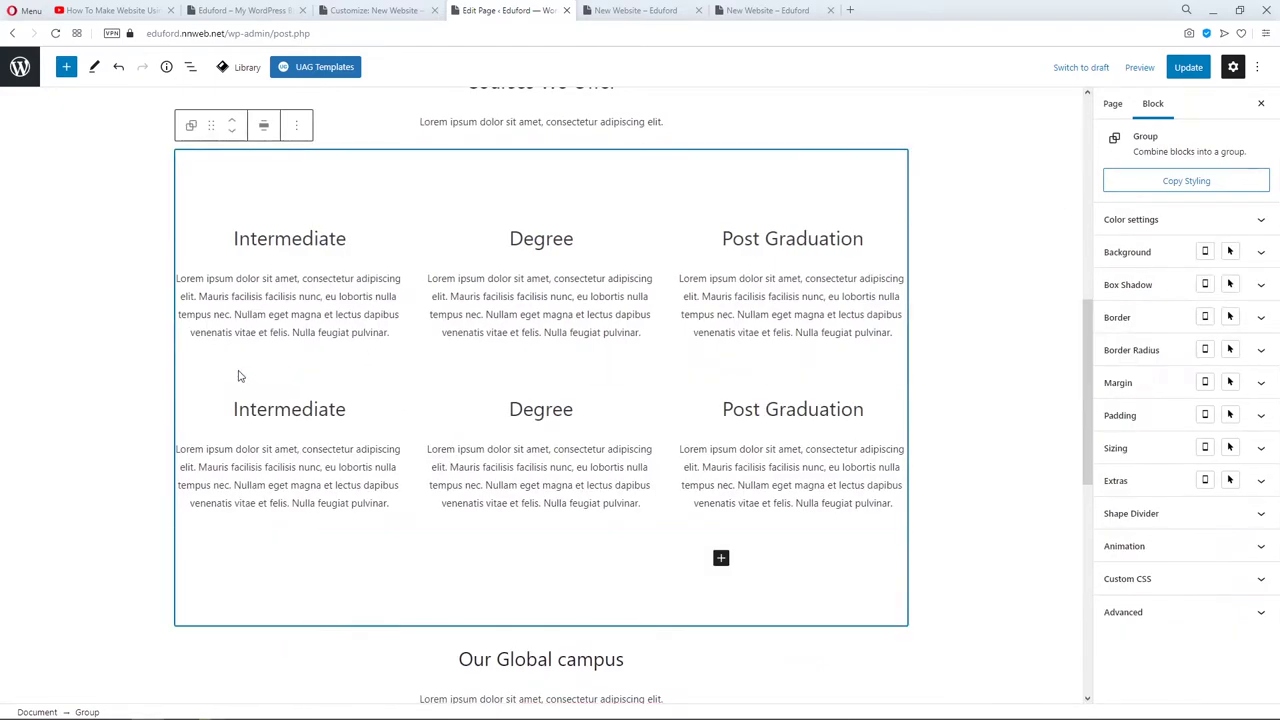
{"action": "left_click", "coordinate": [234, 396]}
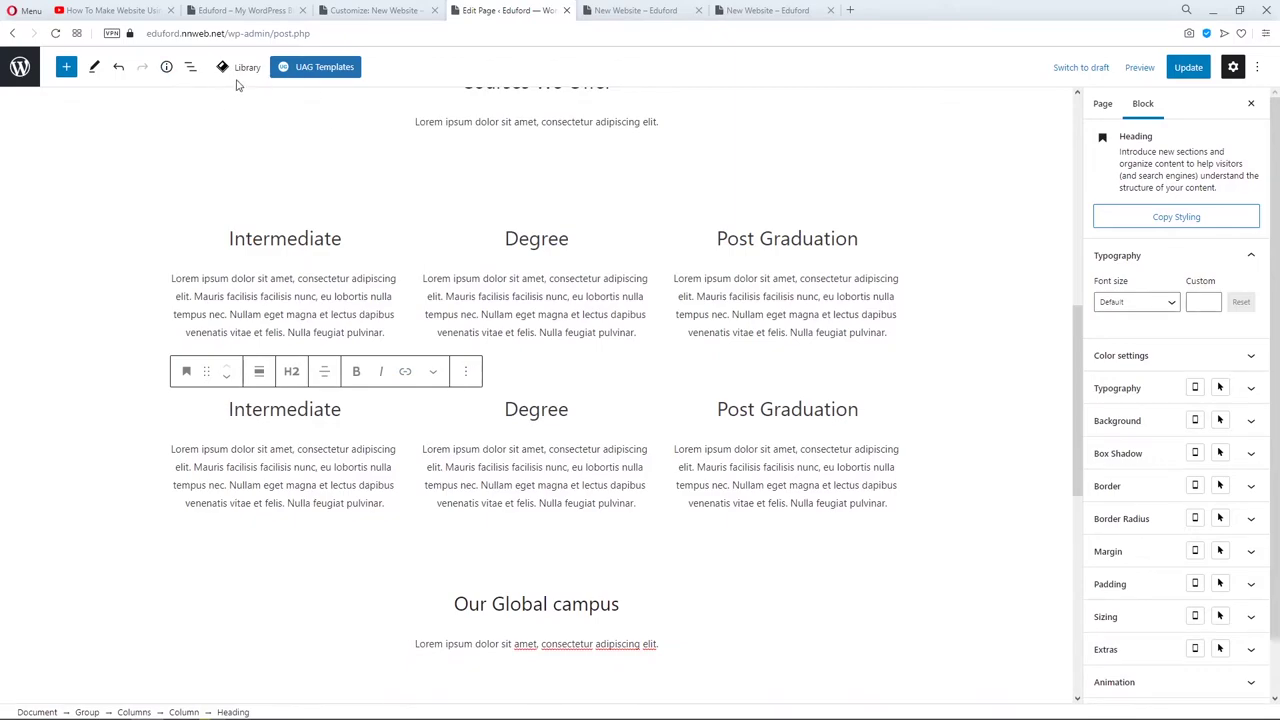
{"action": "left_click", "coordinate": [190, 67]}
{"action": "left_click", "coordinate": [252, 390]}
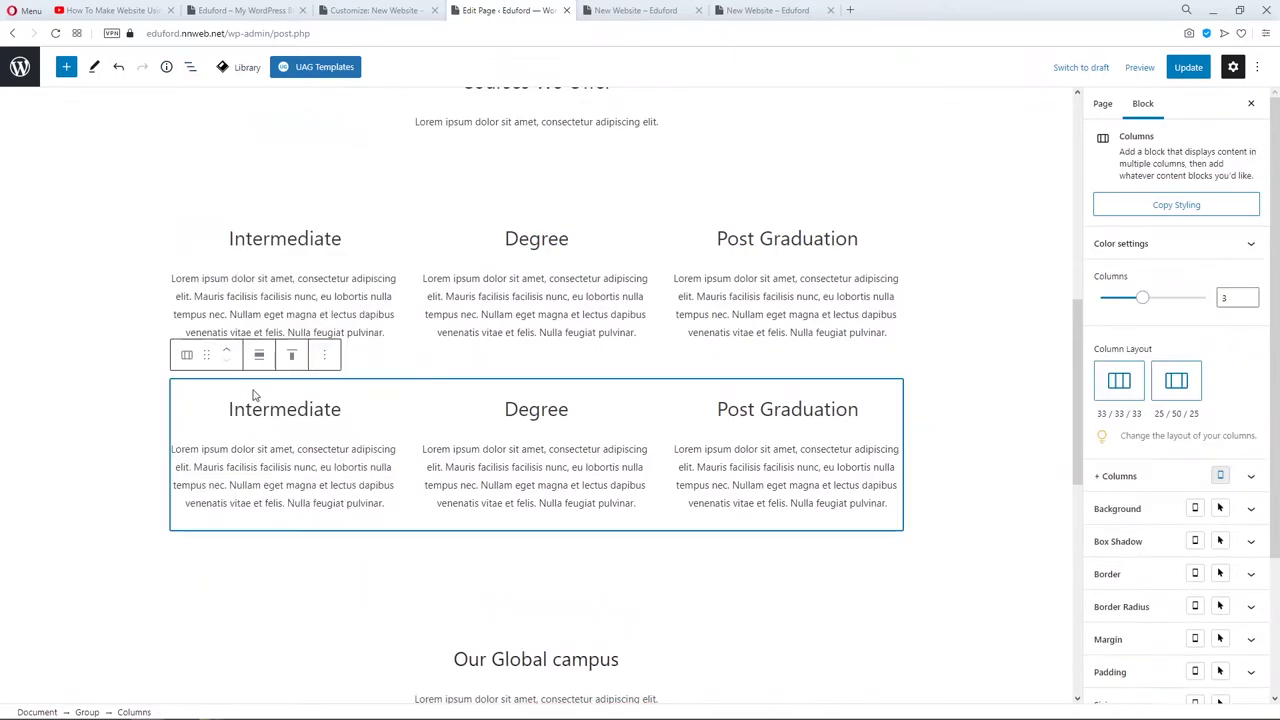
{"action": "left_click", "coordinate": [326, 357]}
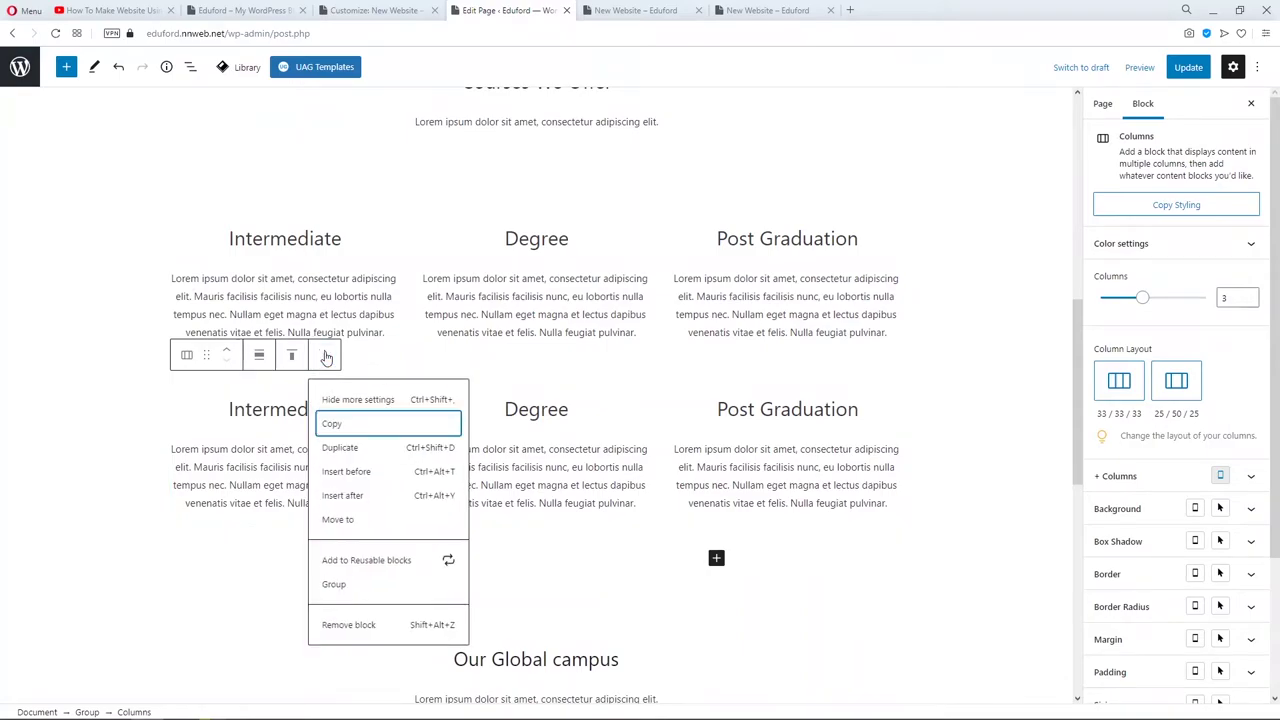
{"action": "left_click", "coordinate": [371, 624]}
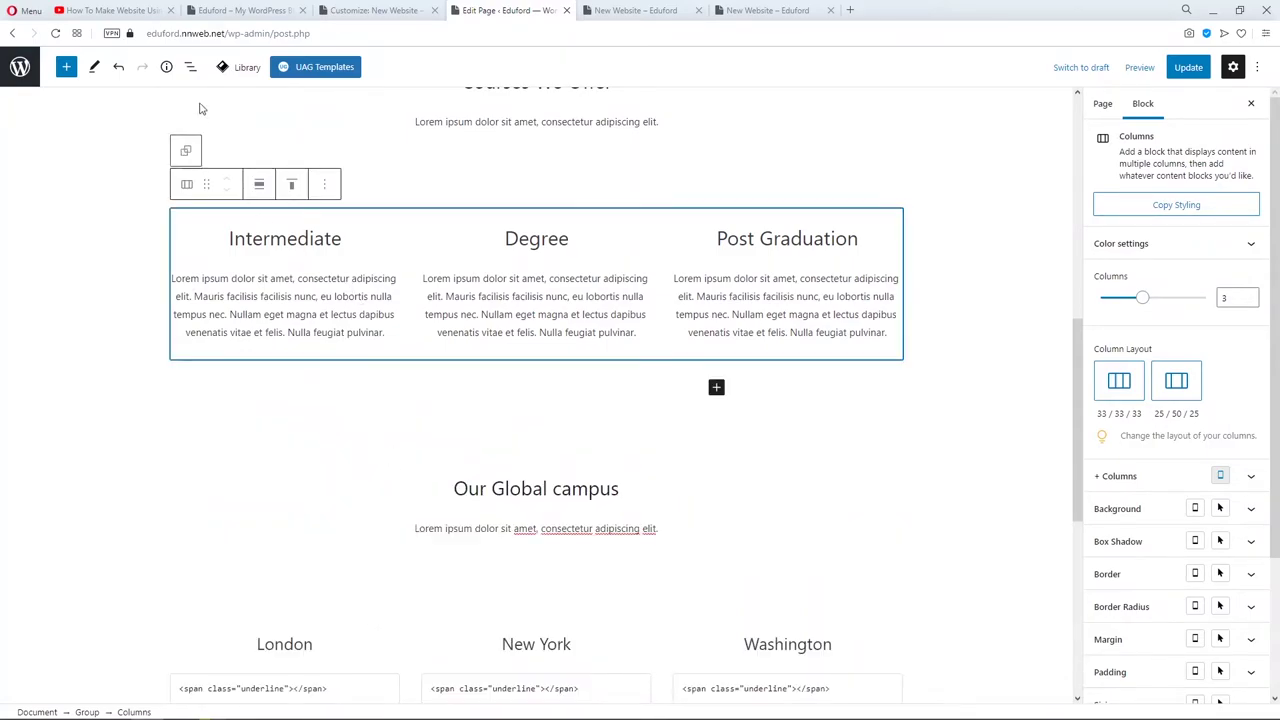
Select the whole group around the Intermediate, Degree and Post Graduation columns and duplicate it.
{"action": "left_click", "coordinate": [190, 67]}
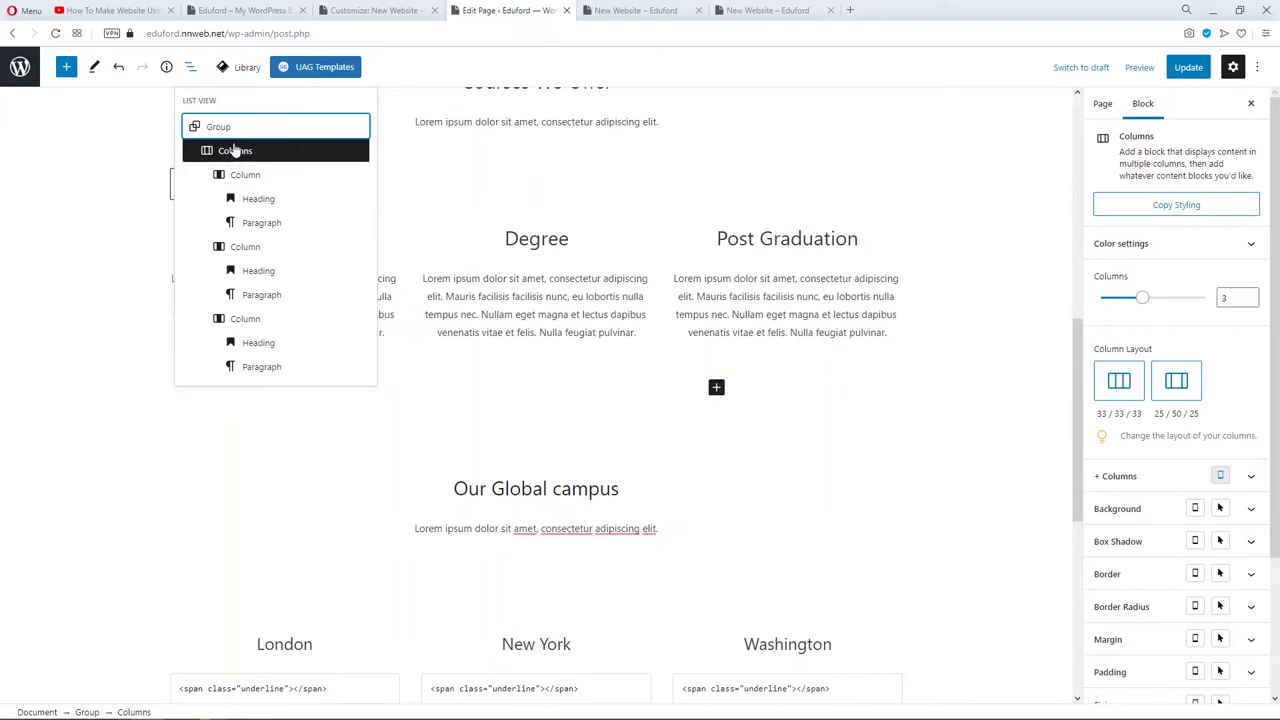
{"action": "left_click", "coordinate": [222, 127]}
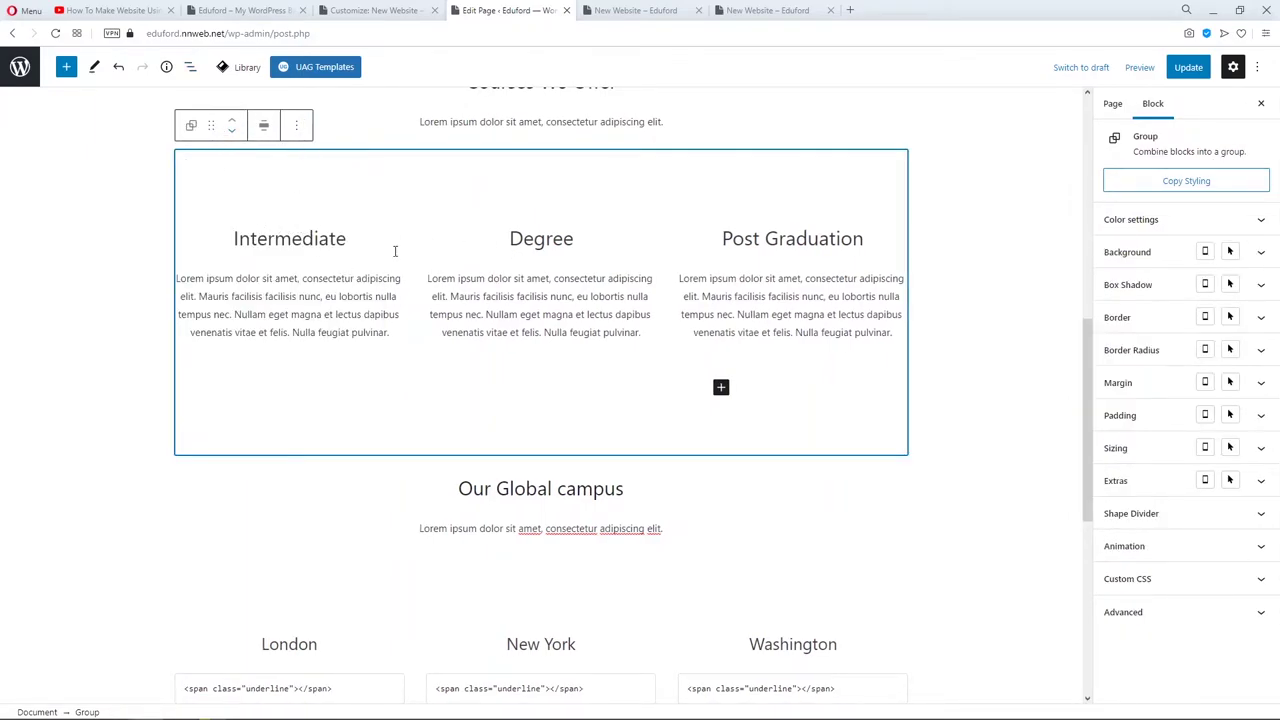
{"action": "left_click", "coordinate": [296, 125]}
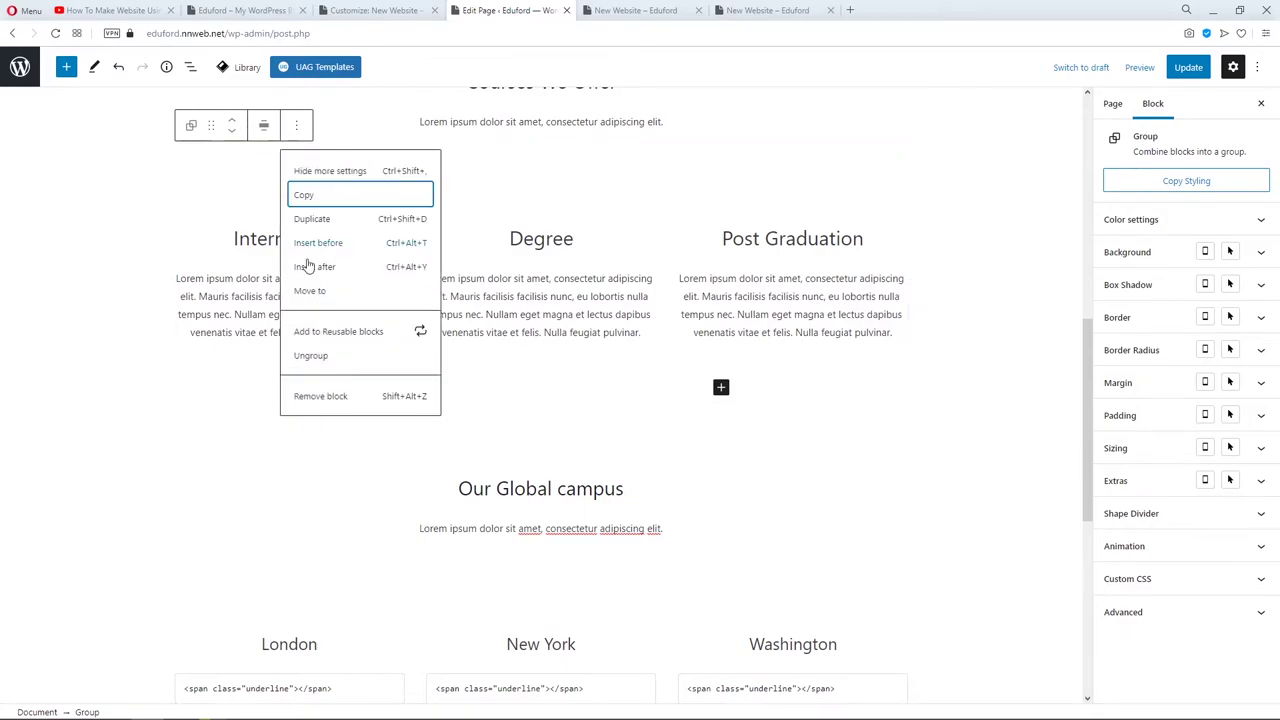
{"action": "left_click", "coordinate": [343, 220]}
{"action": "left_click", "coordinate": [343, 220]}
Move the duplicated course group down the page until it sits below the Our Facilities heading and its paragraph.
{"action": "scroll", "coordinate": [383, 309], "scroll_direction": "down", "scroll_amount": 2}
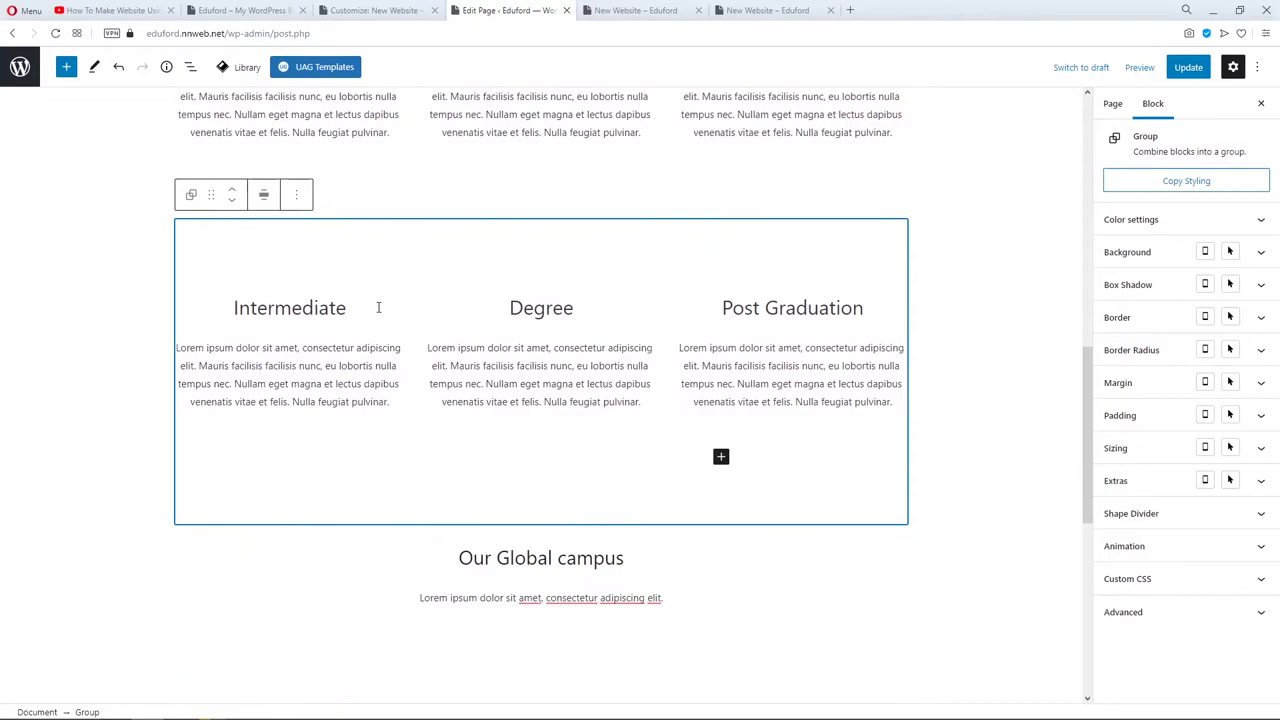
{"action": "left_click", "coordinate": [232, 204]}
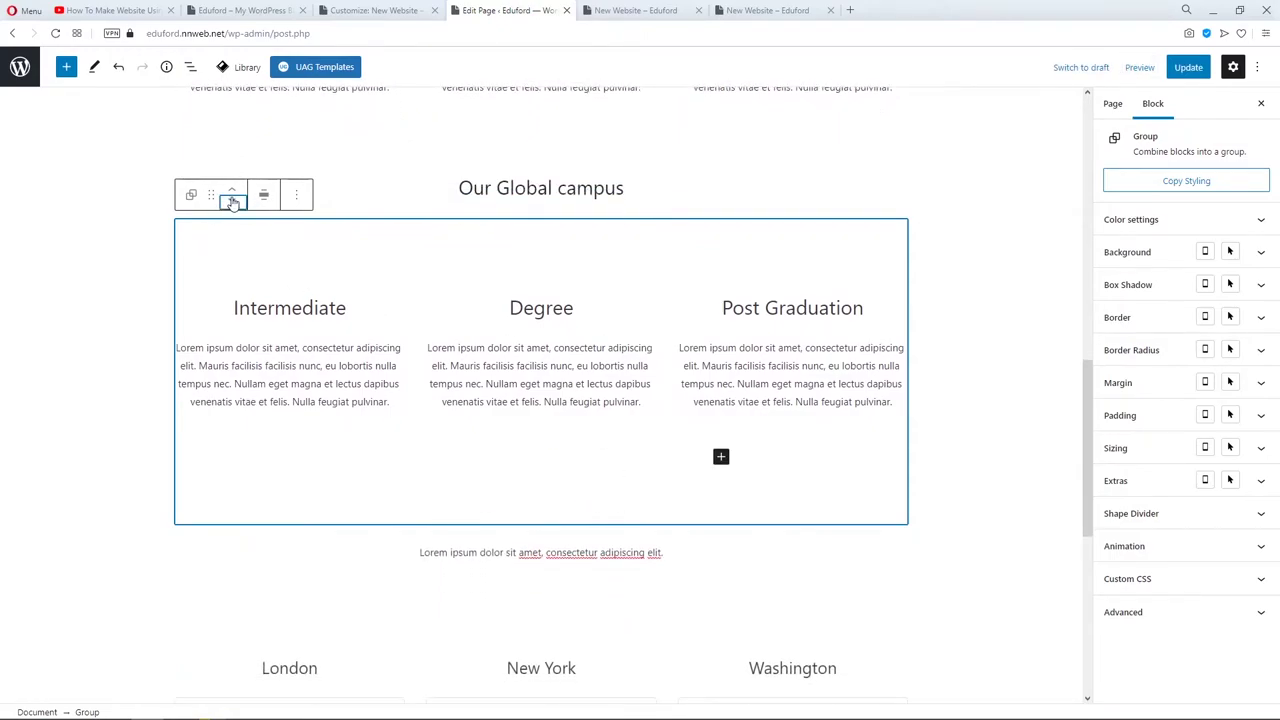
{"action": "left_click", "coordinate": [232, 204]}
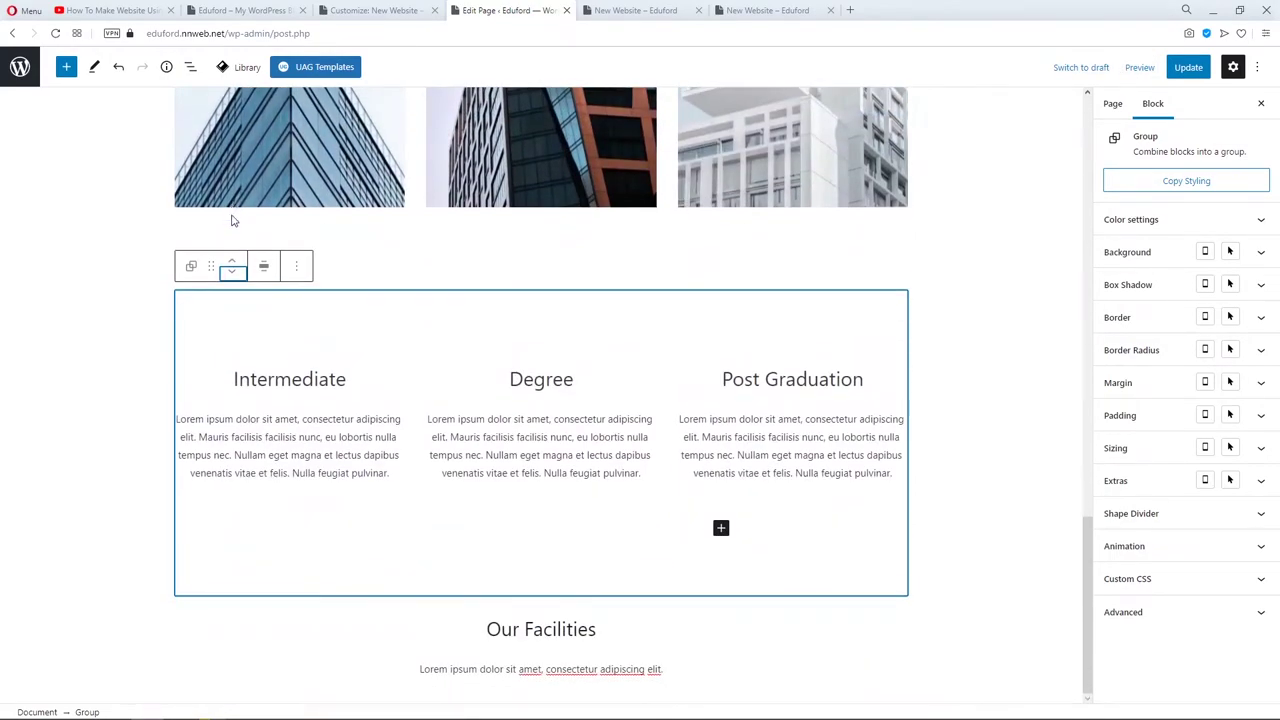
{"action": "left_click", "coordinate": [238, 272]}
{"action": "left_click", "coordinate": [234, 316]}
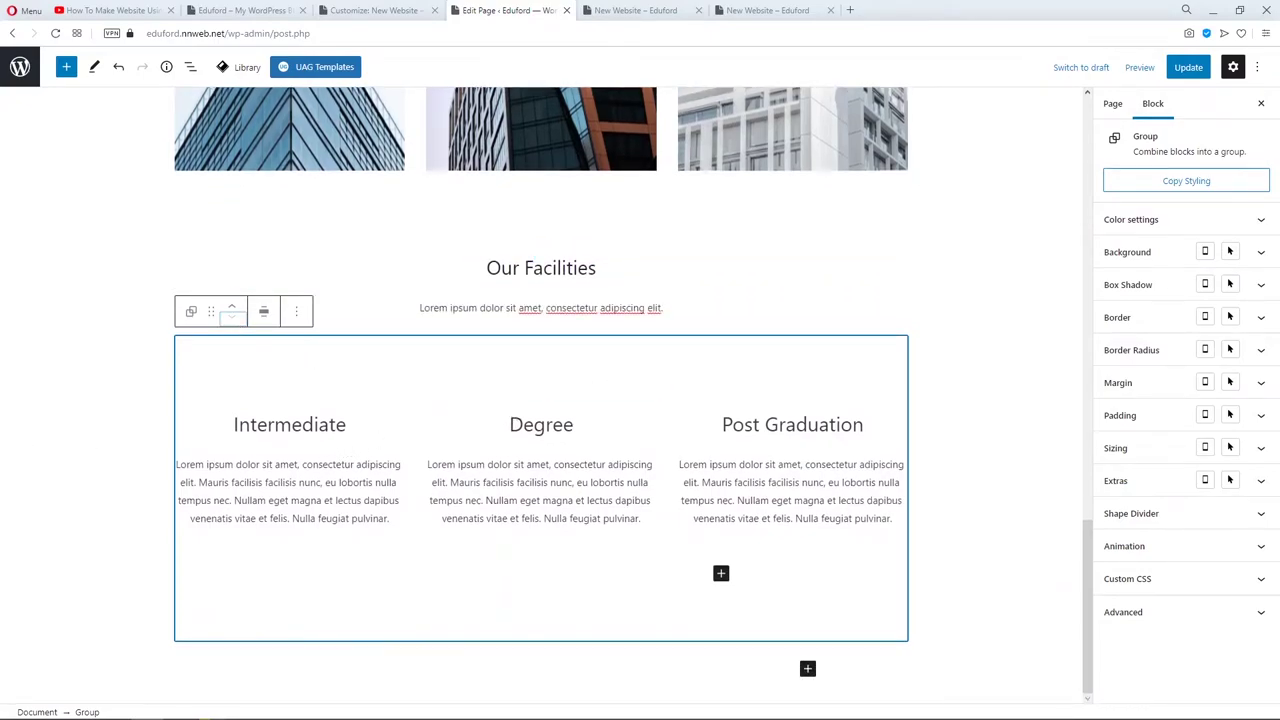
Insert a block before the Intermediate heading under Our Facilities and add an Image block there.
{"action": "left_click", "coordinate": [311, 420]}
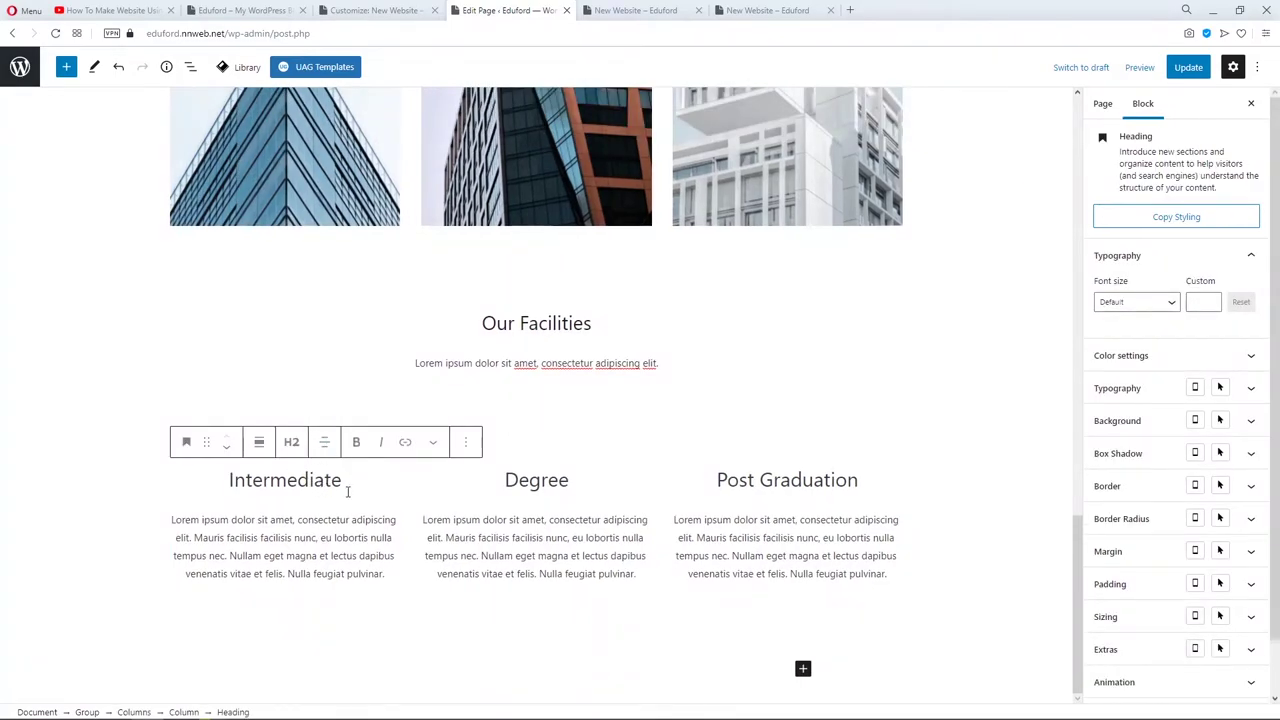
{"action": "left_click", "coordinate": [472, 443]}
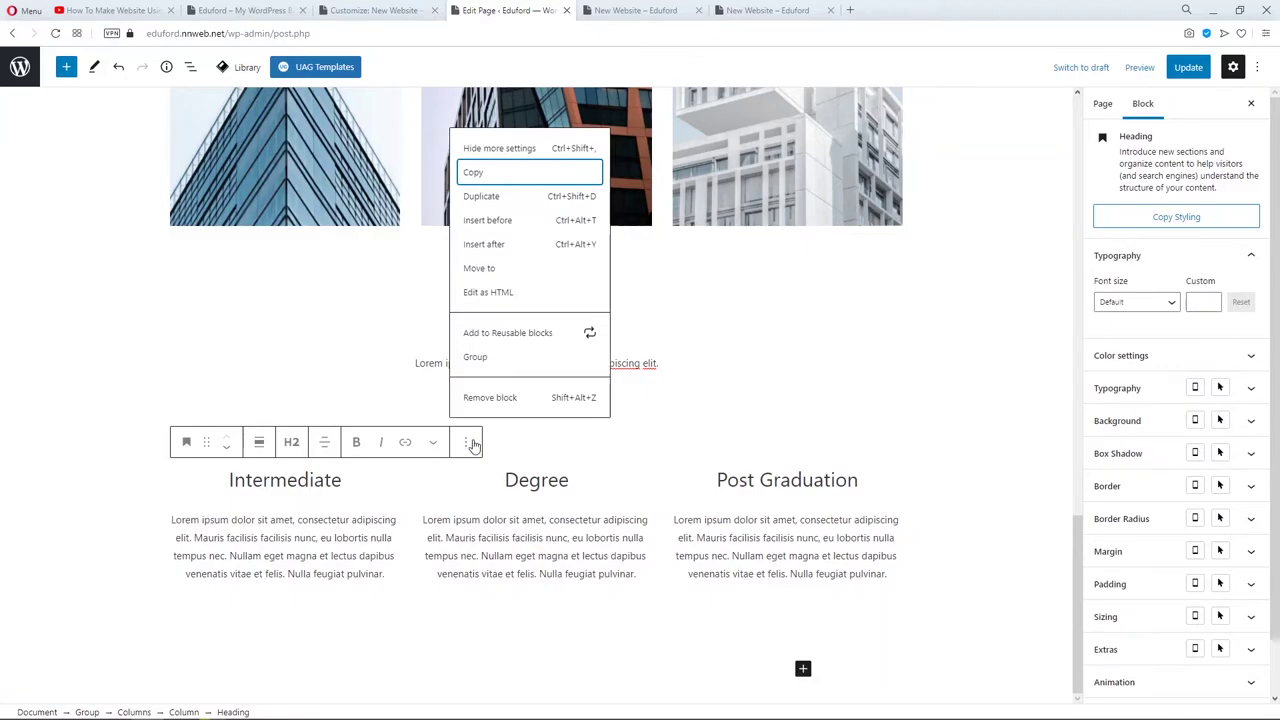
{"action": "left_click", "coordinate": [520, 221]}
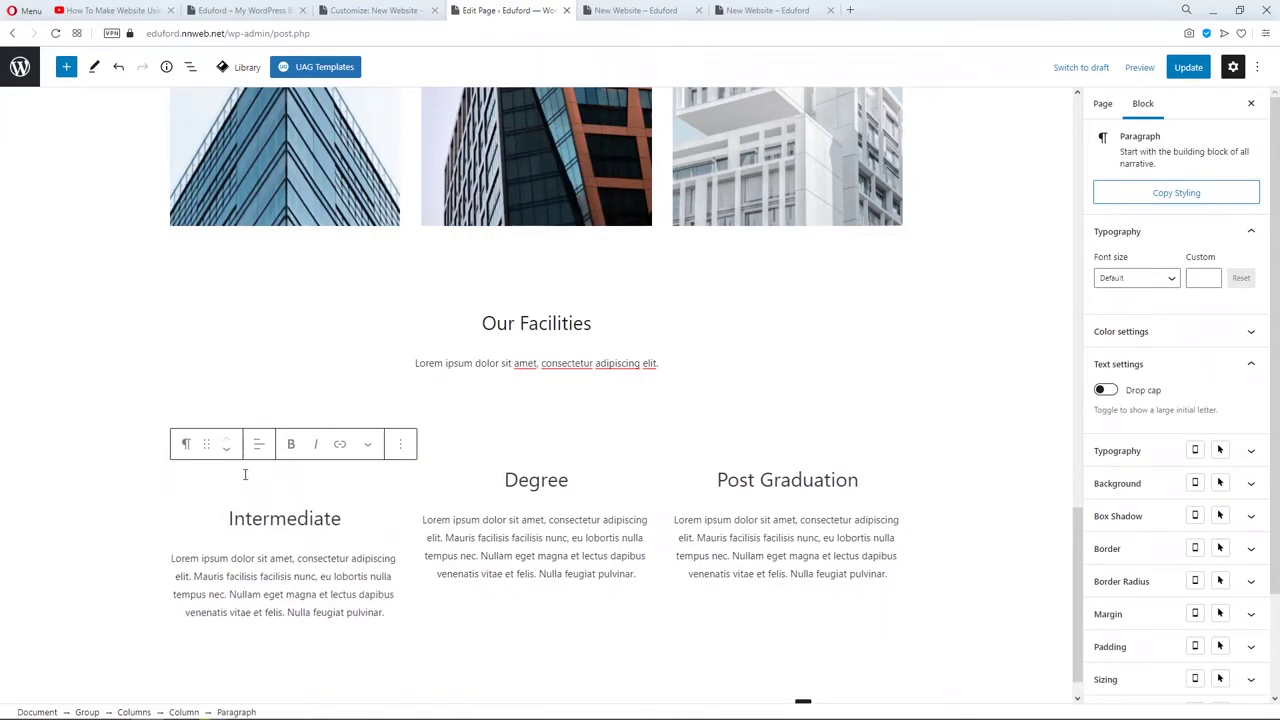
{"action": "left_click", "coordinate": [65, 67]}
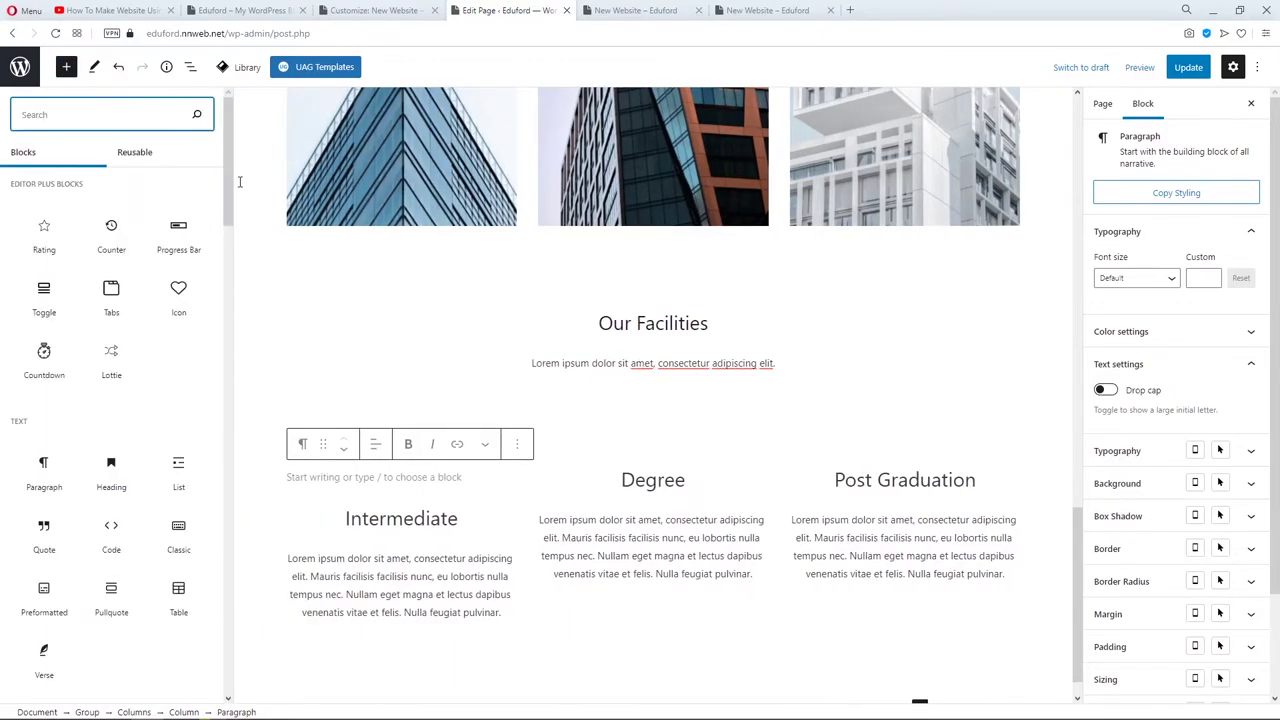
{"action": "type", "text": "ima"}
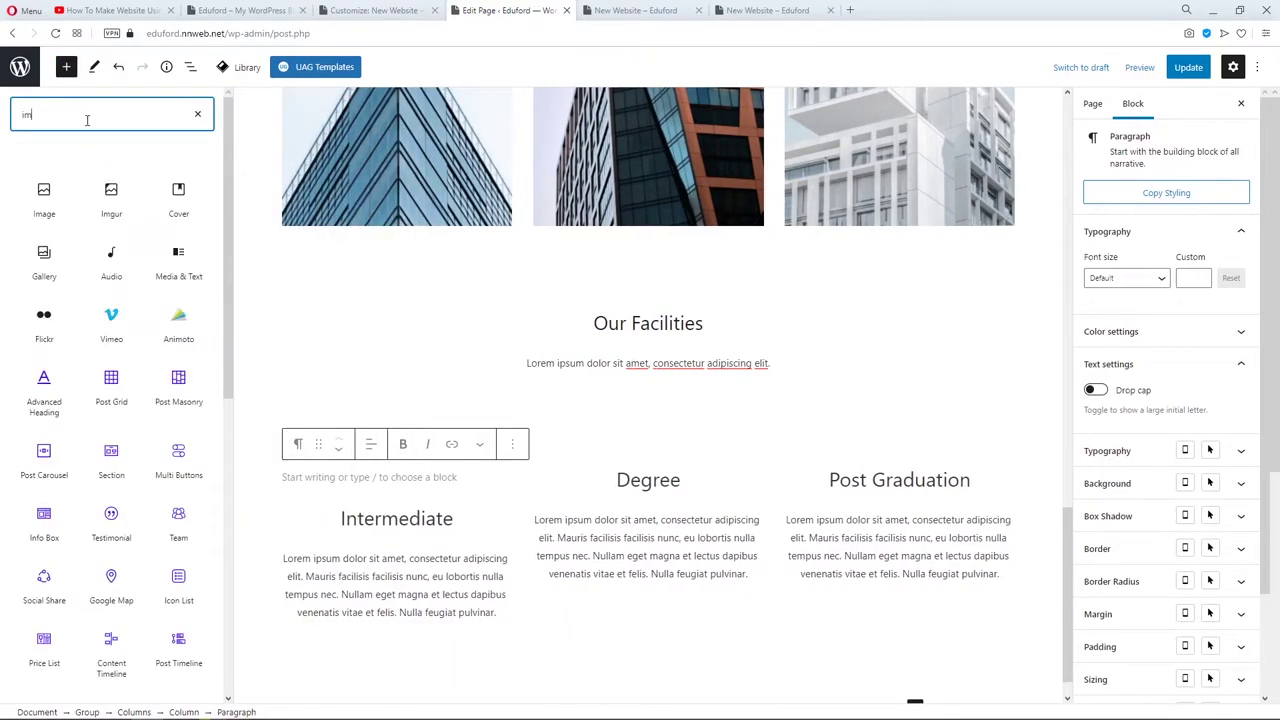
{"action": "left_click", "coordinate": [60, 196]}
{"action": "scroll", "coordinate": [318, 555], "scroll_direction": "down", "scroll_amount": 1}
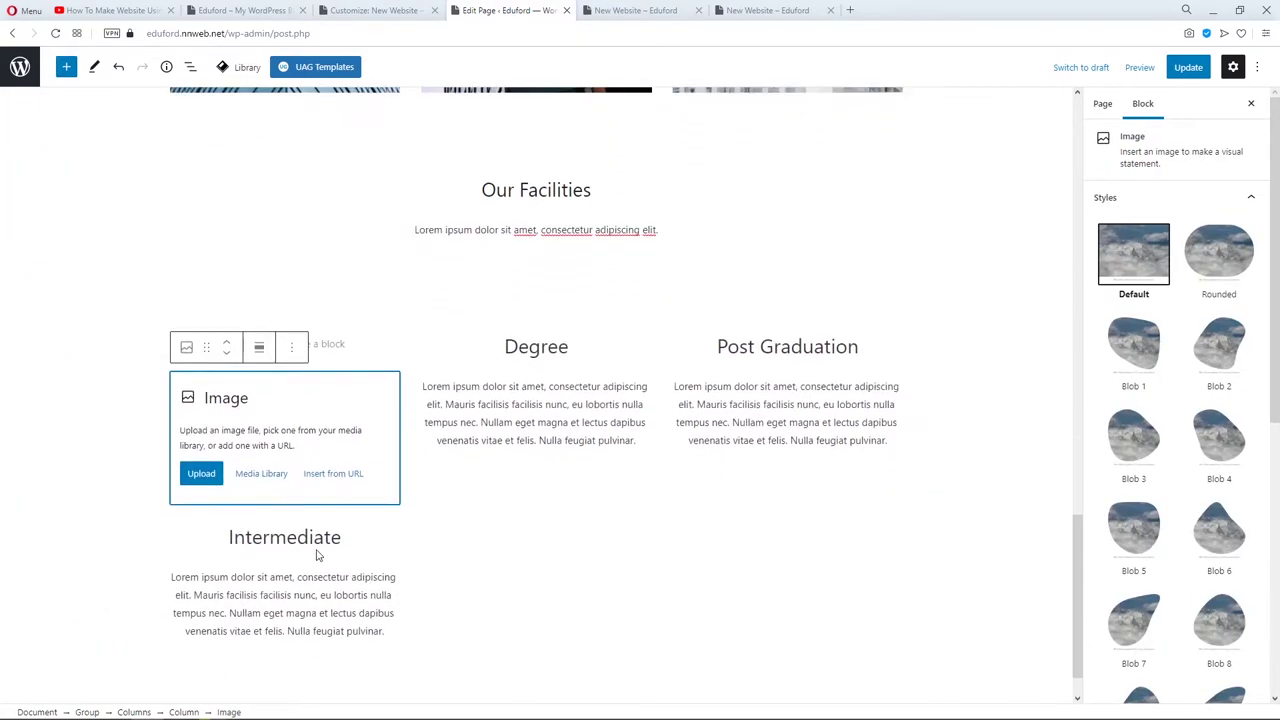
Fill the new Image block with In-library.png from the media library.
{"action": "left_click", "coordinate": [261, 473]}
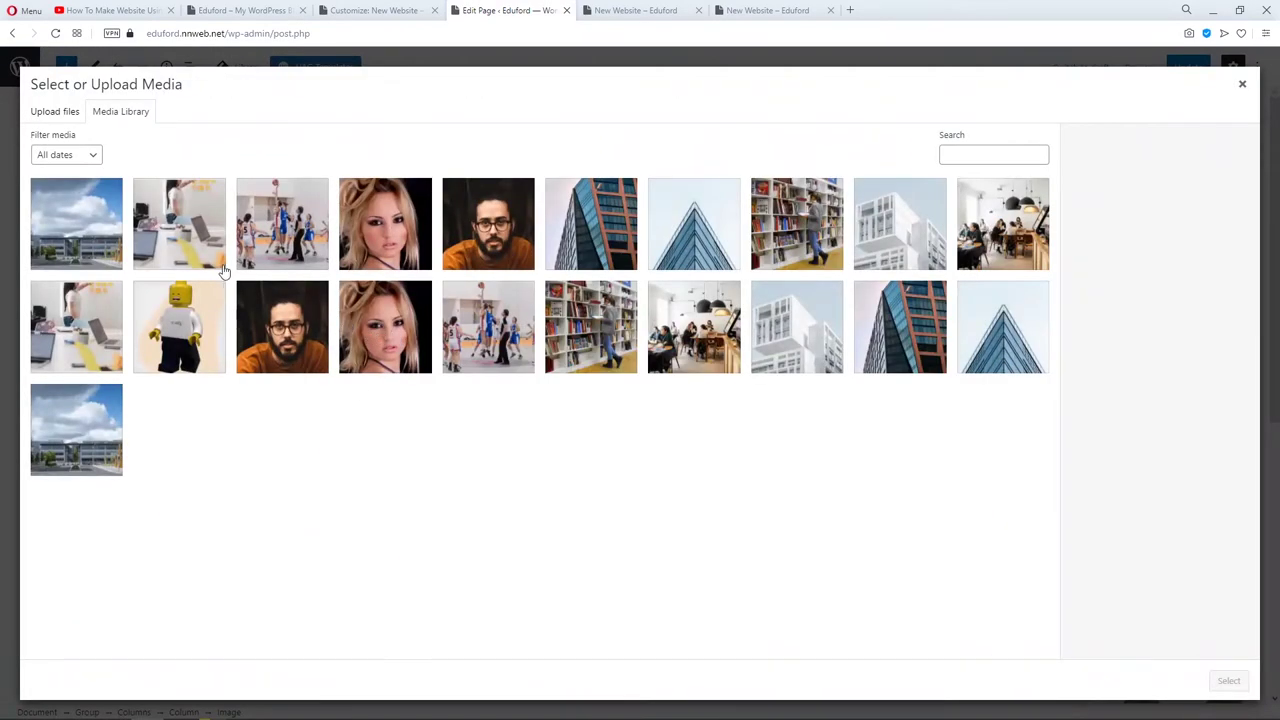
{"action": "left_click", "coordinate": [786, 220]}
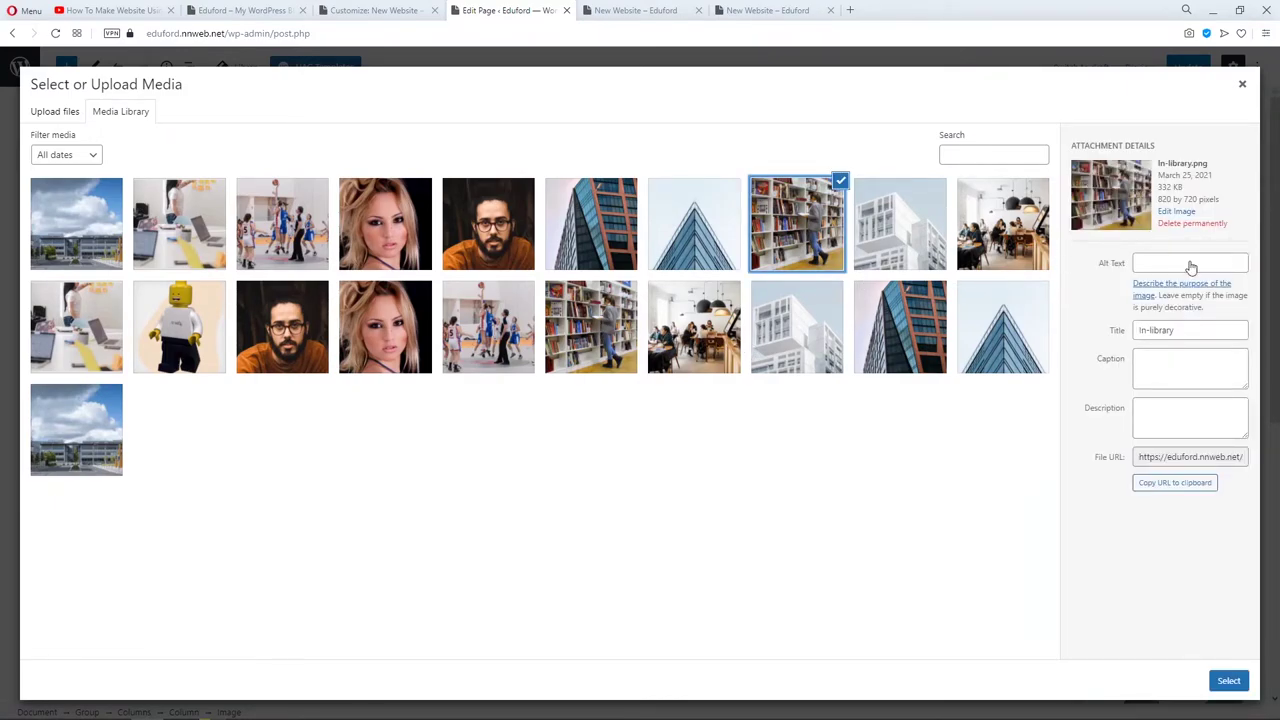
{"action": "left_click", "coordinate": [1228, 680]}
Remove the empty paragraph block above the library image.
{"action": "left_click", "coordinate": [496, 163]}
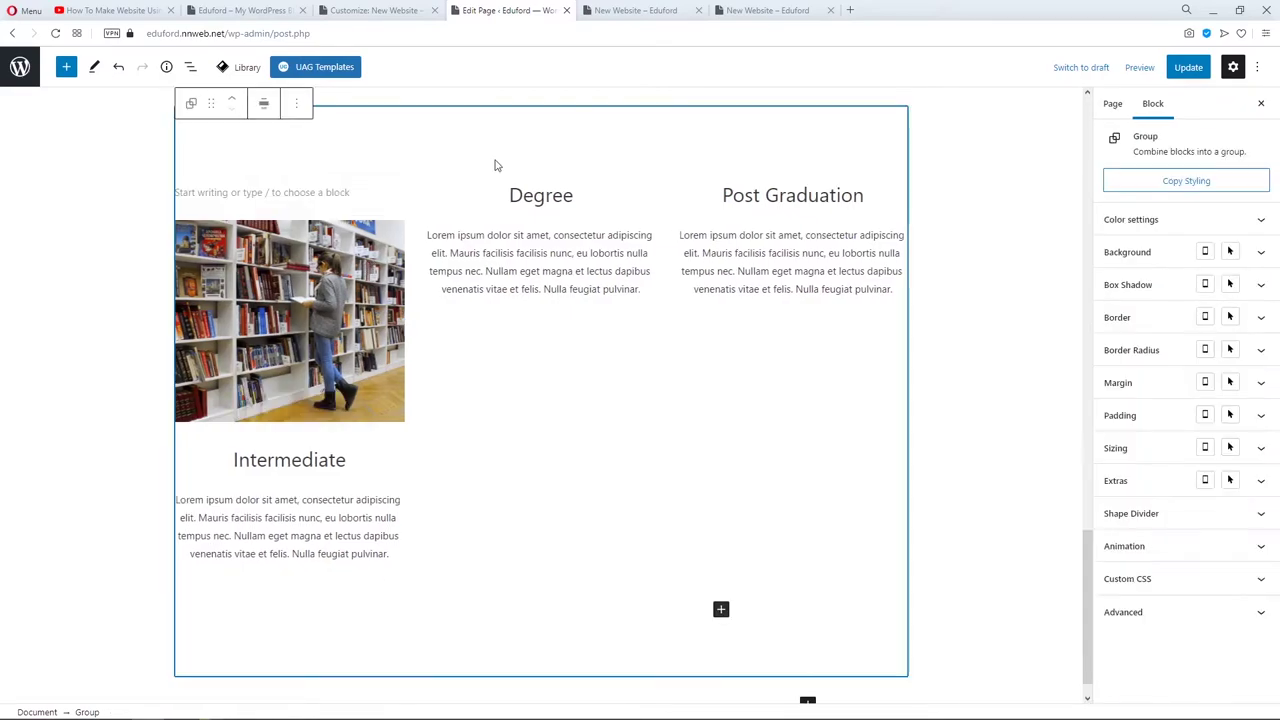
{"action": "left_click", "coordinate": [357, 201]}
{"action": "left_click", "coordinate": [415, 189]}
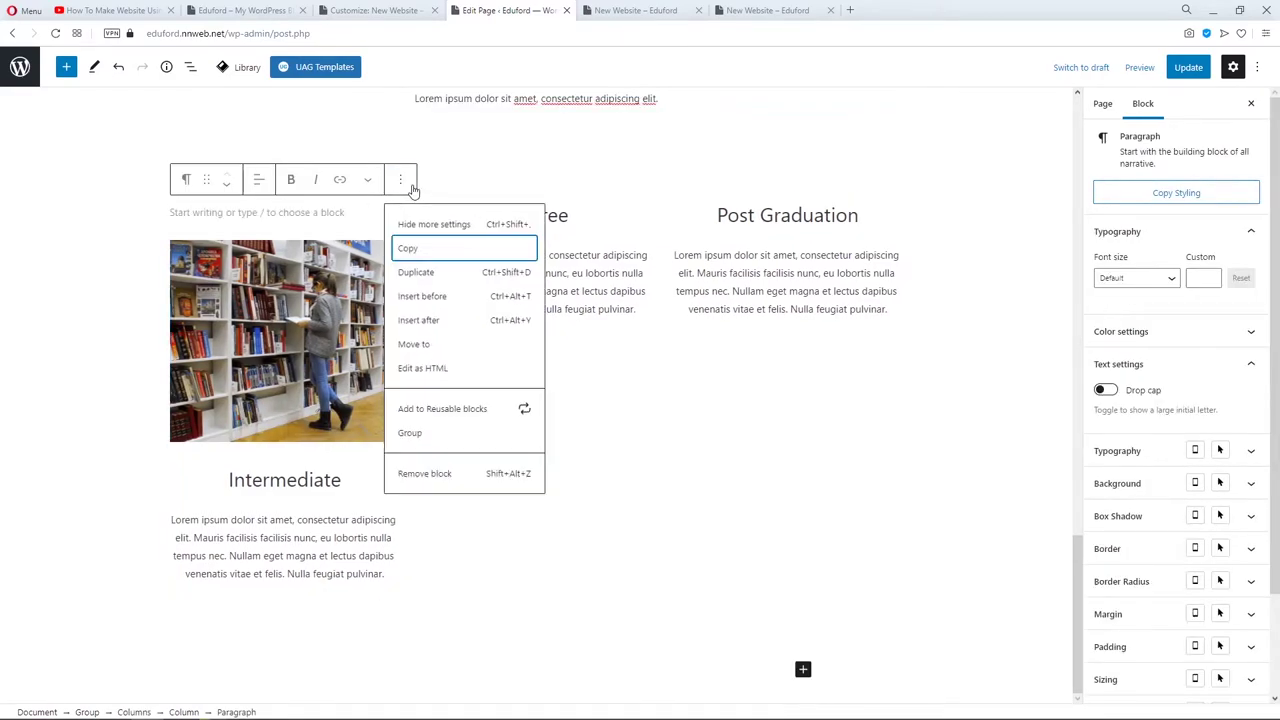
{"action": "left_click", "coordinate": [448, 481]}
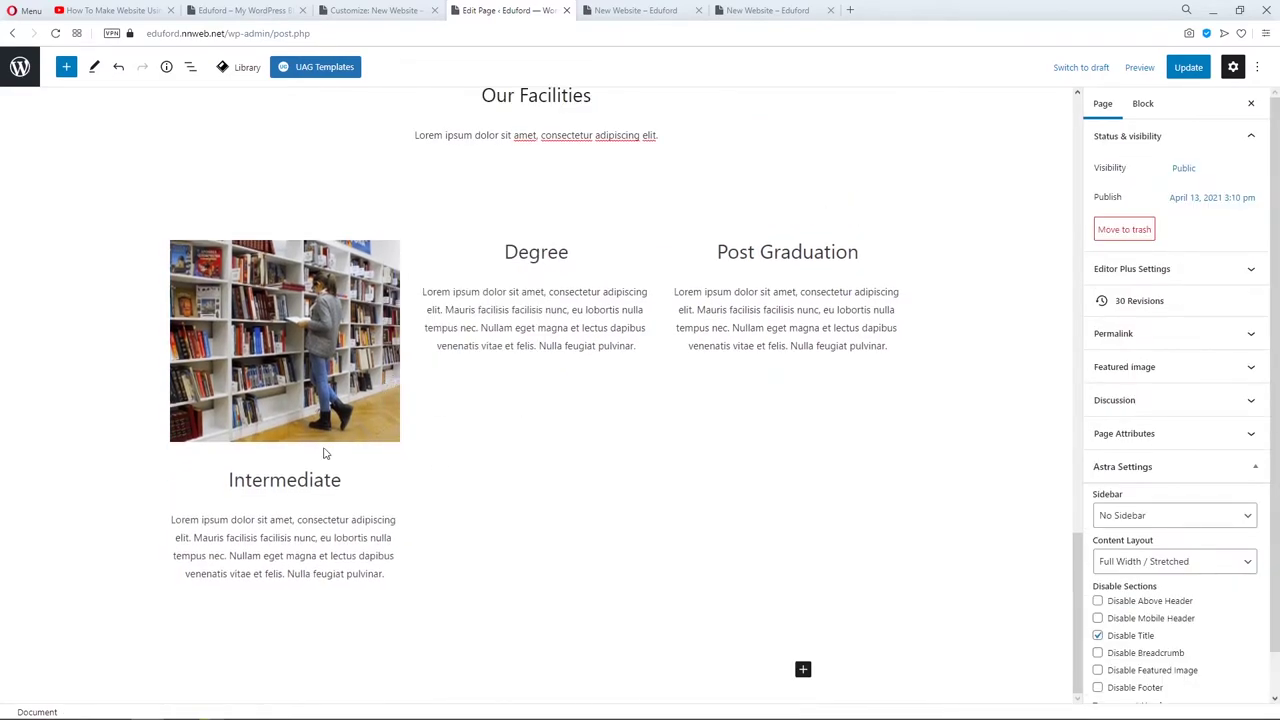
Change the heading under the library image to World Class Library and format it as a bold H4.
{"action": "double_click", "coordinate": [290, 481]}
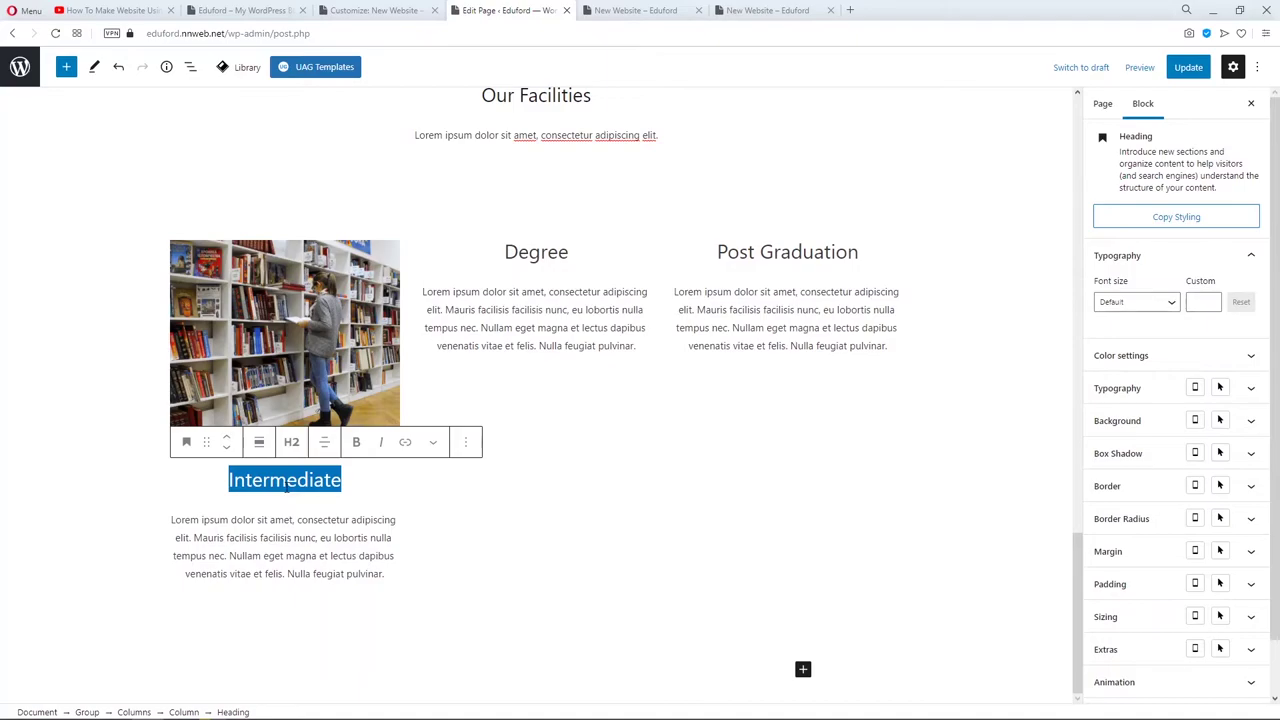
{"action": "type", "text": "World Class Library"}
{"action": "left_click", "coordinate": [291, 441]}
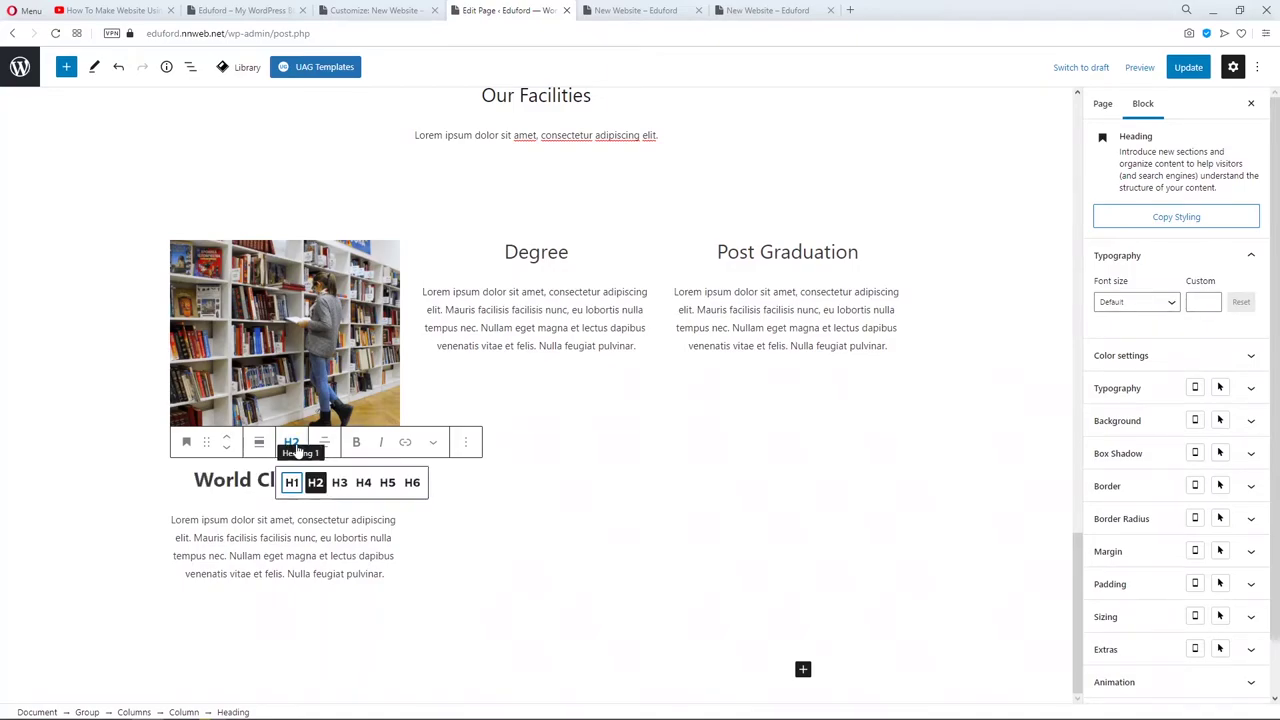
{"action": "left_click", "coordinate": [362, 483]}
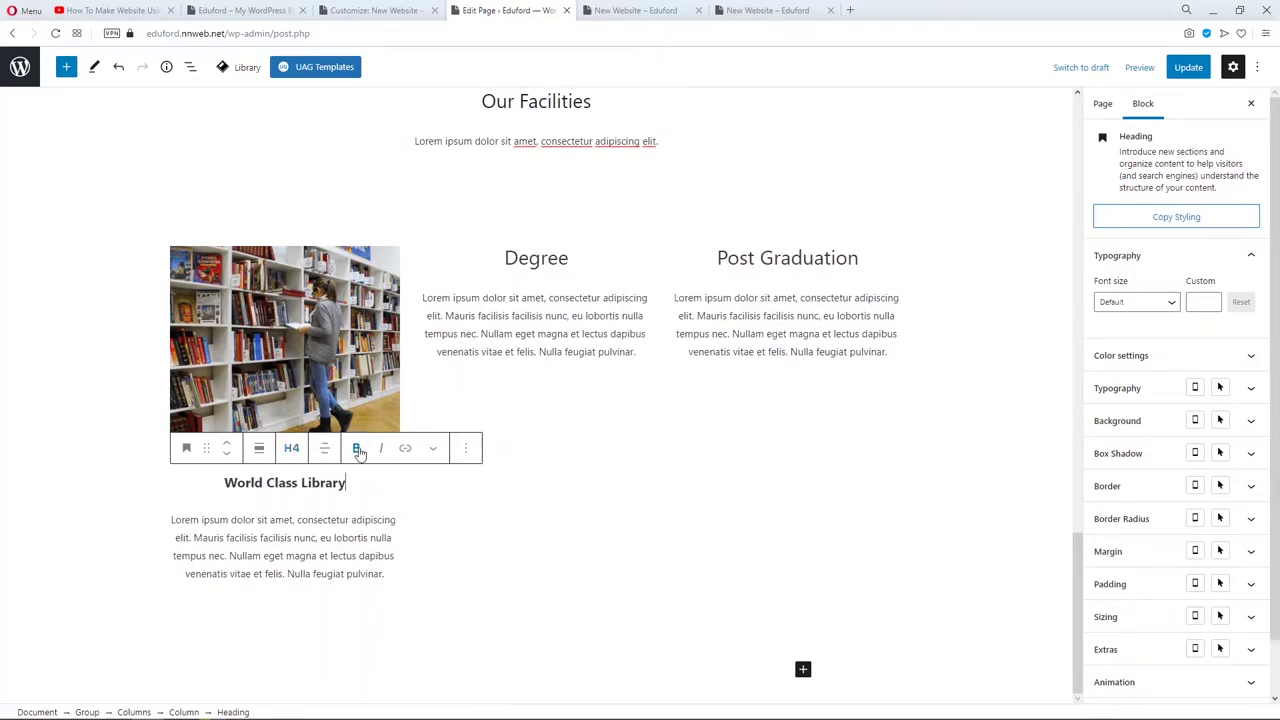
{"action": "triple_click", "coordinate": [324, 483]}
{"action": "left_click", "coordinate": [355, 450]}
{"action": "left_click", "coordinate": [436, 503]}
Shorten the World Class Library paragraph to end after "Mauris facilisis facilisis nunc." and align it left.
{"action": "left_click", "coordinate": [352, 538]}
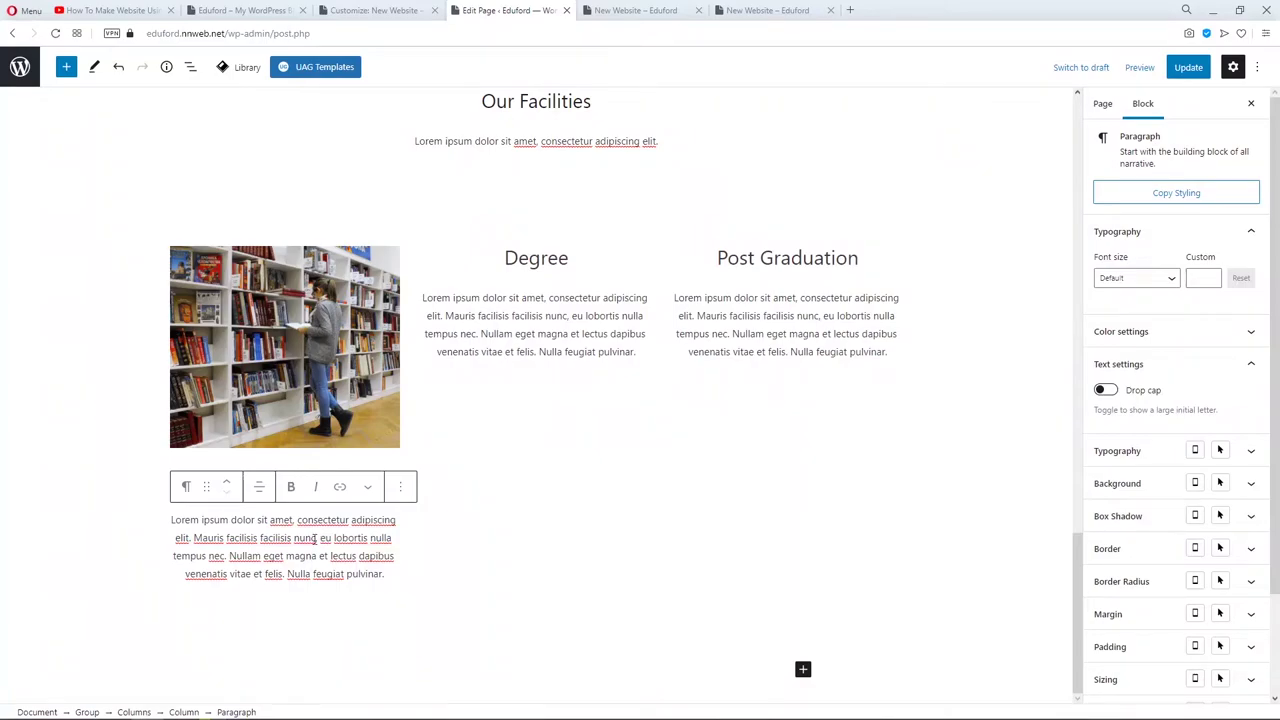
{"action": "left_click_drag", "start_coordinate": [317, 538], "coordinate": [381, 572]}
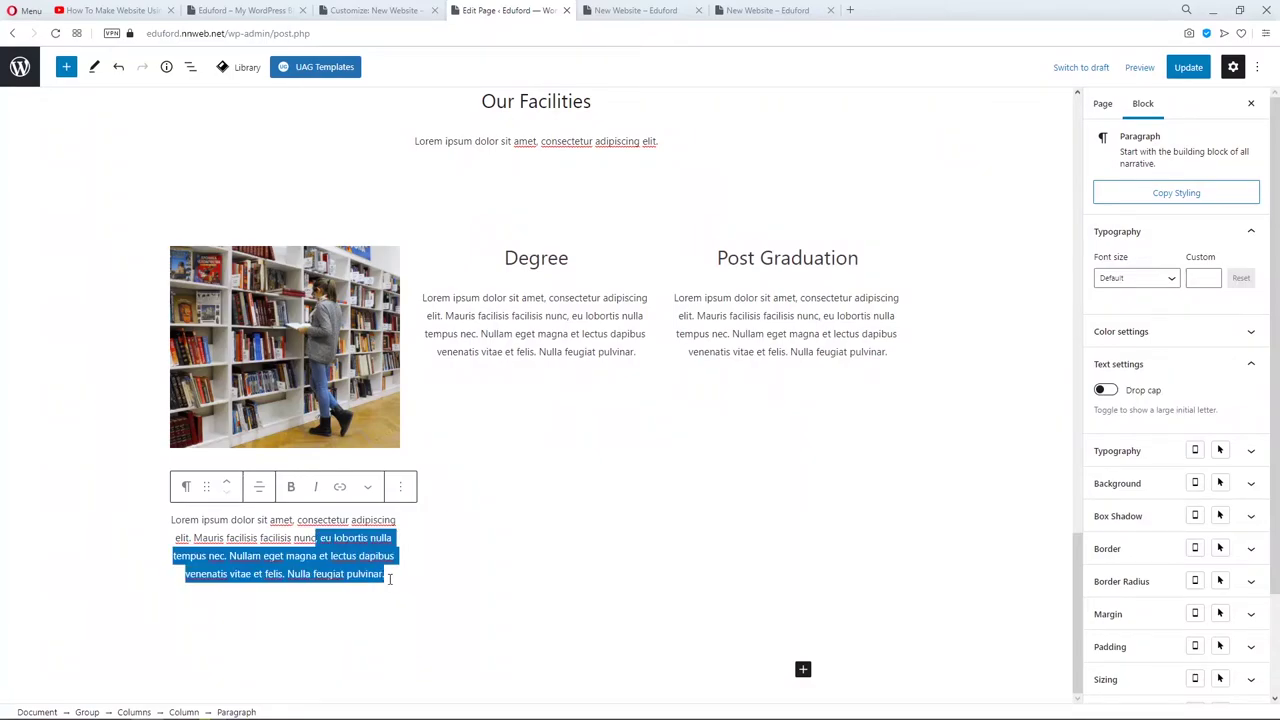
{"action": "type", "text": "."}
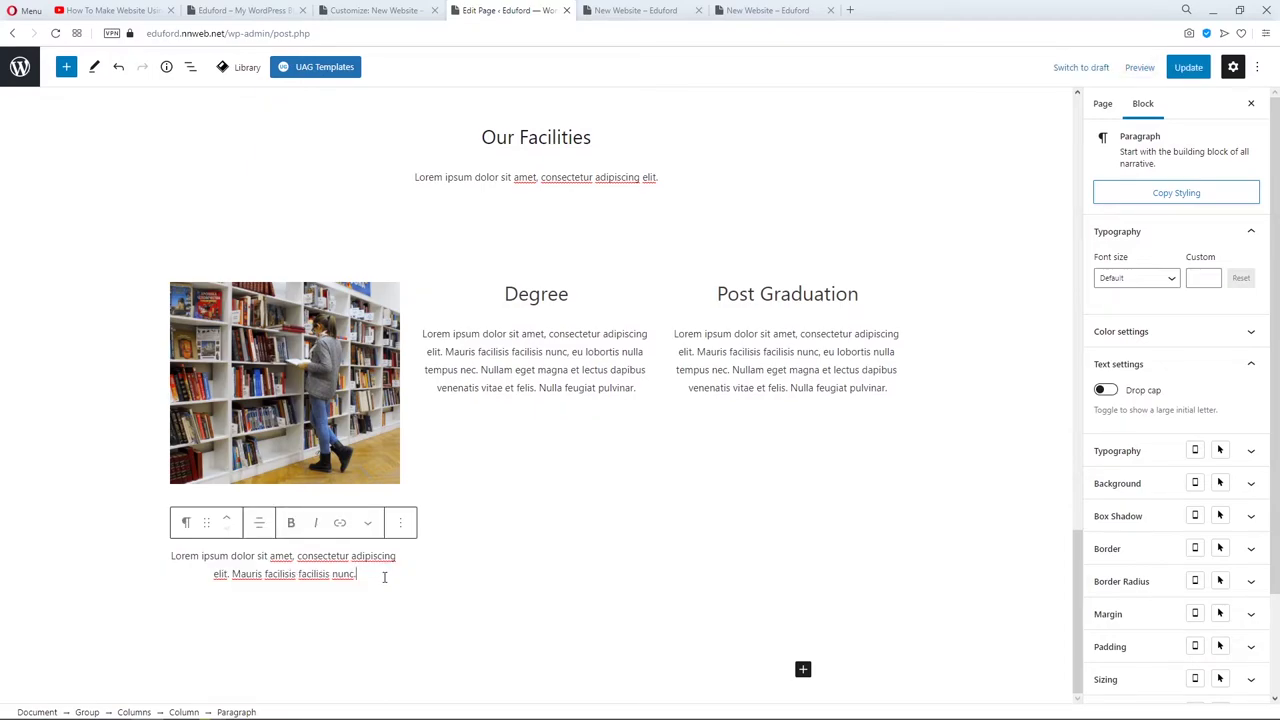
{"action": "left_click", "coordinate": [263, 526]}
{"action": "left_click", "coordinate": [278, 568]}
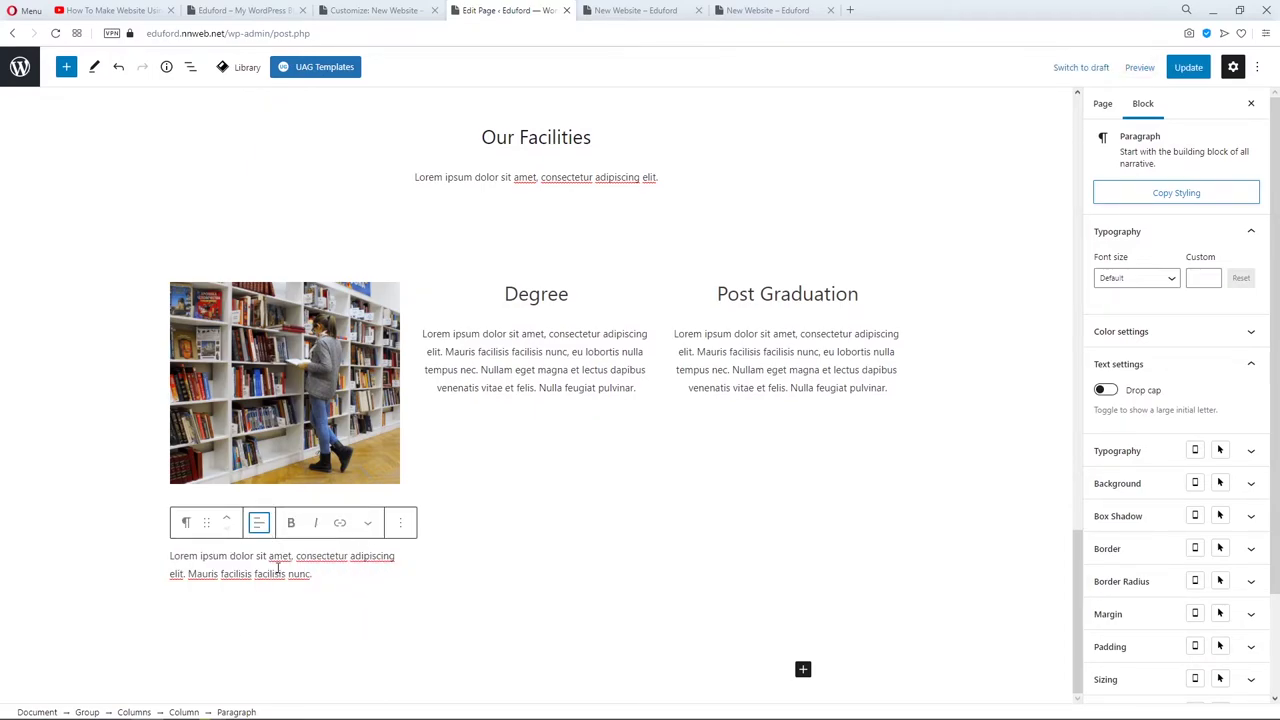
{"action": "left_click", "coordinate": [470, 557]}
Update the page, reload the live New Website page to check the Our Facilities section, and return to the editor.
{"action": "left_click", "coordinate": [1188, 67]}
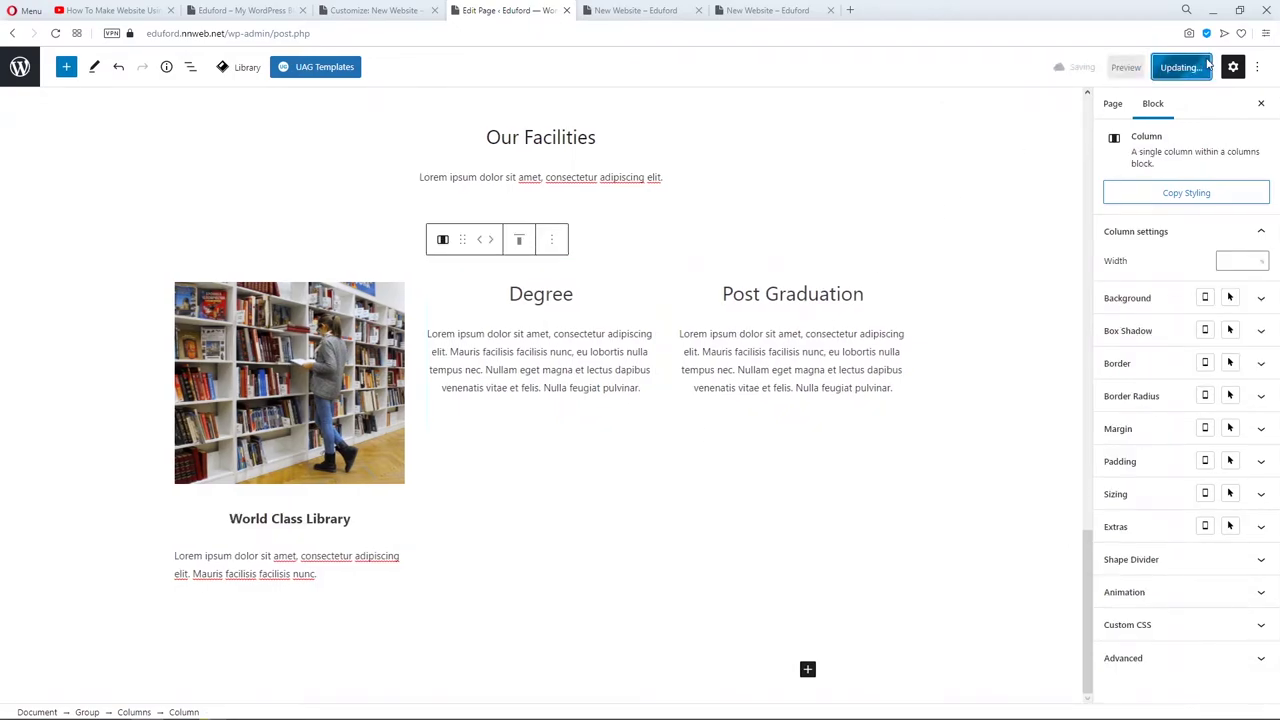
{"action": "left_click", "coordinate": [636, 10]}
{"action": "left_click", "coordinate": [689, 33]}
{"action": "key", "text": "Return"}
{"action": "scroll", "coordinate": [631, 368], "scroll_direction": "down", "scroll_amount": 6}
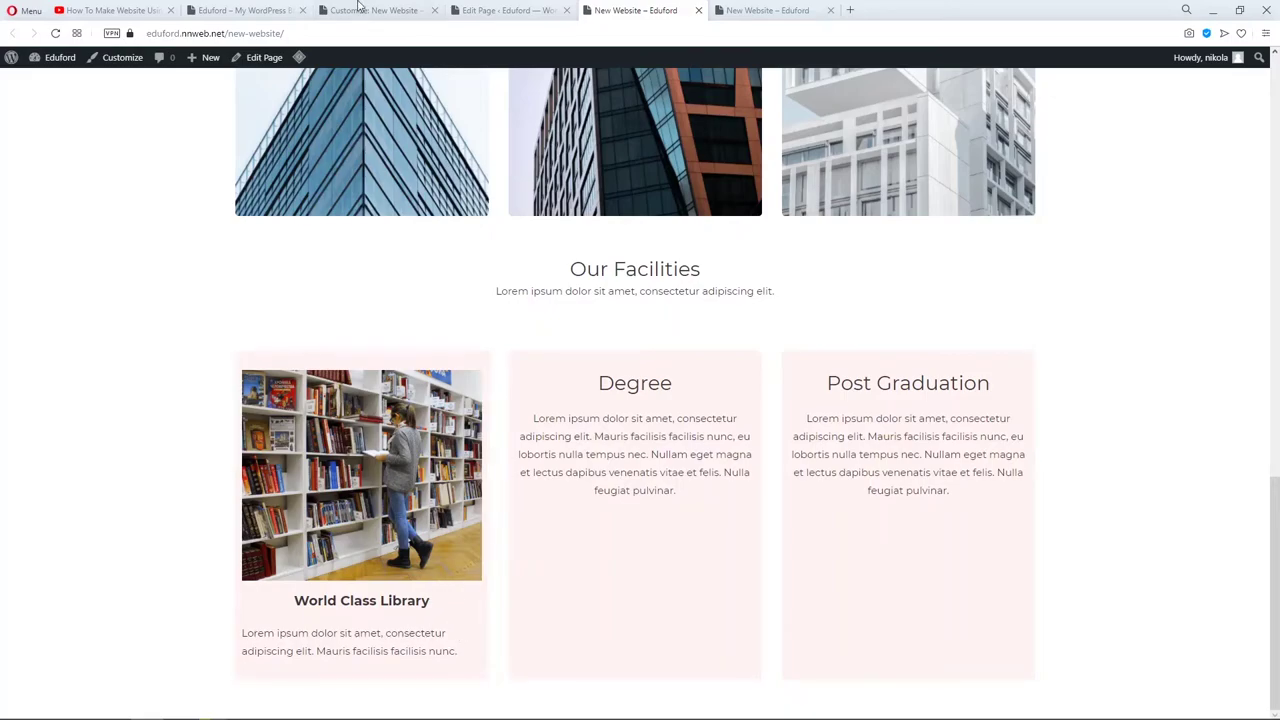
{"action": "left_click", "coordinate": [265, 10]}
{"action": "left_click", "coordinate": [368, 10]}
{"action": "left_click", "coordinate": [485, 10]}
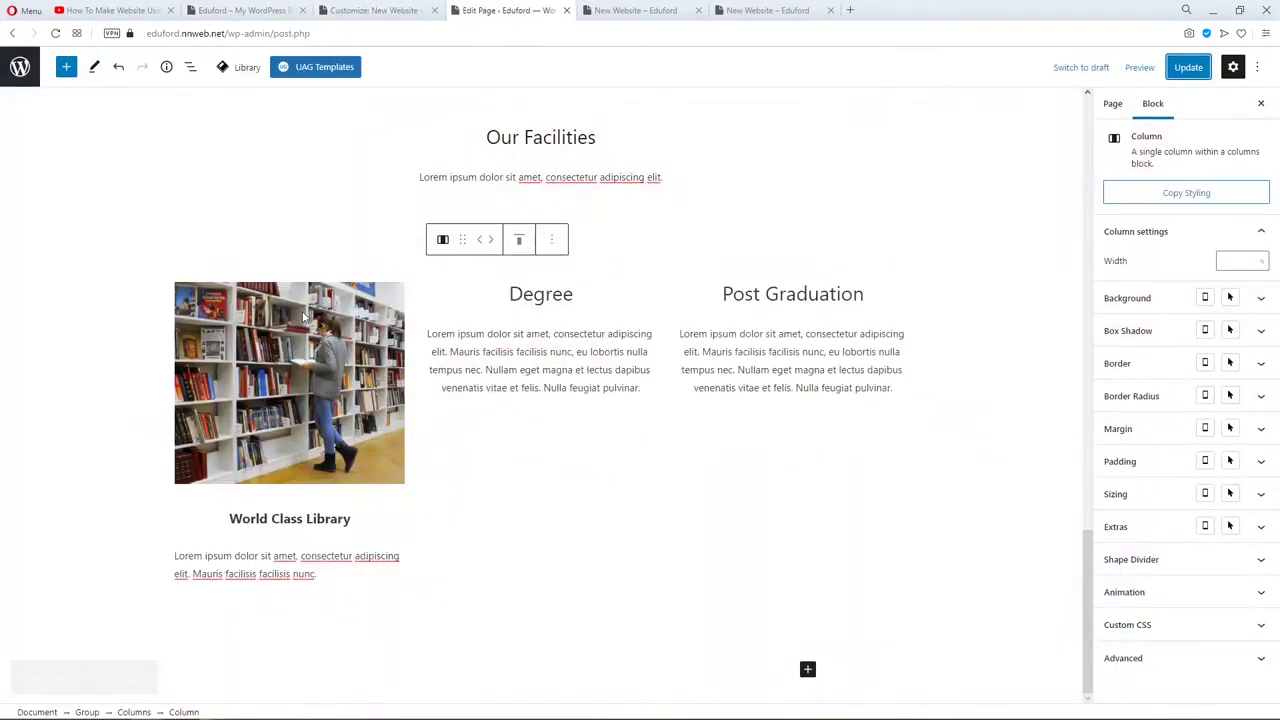
Remove the custom CSS class from the column holding the library image, keeping only eplus-fTVbXc.
{"action": "left_click", "coordinate": [303, 315]}
{"action": "left_click", "coordinate": [258, 258]}
{"action": "left_click", "coordinate": [186, 290]}
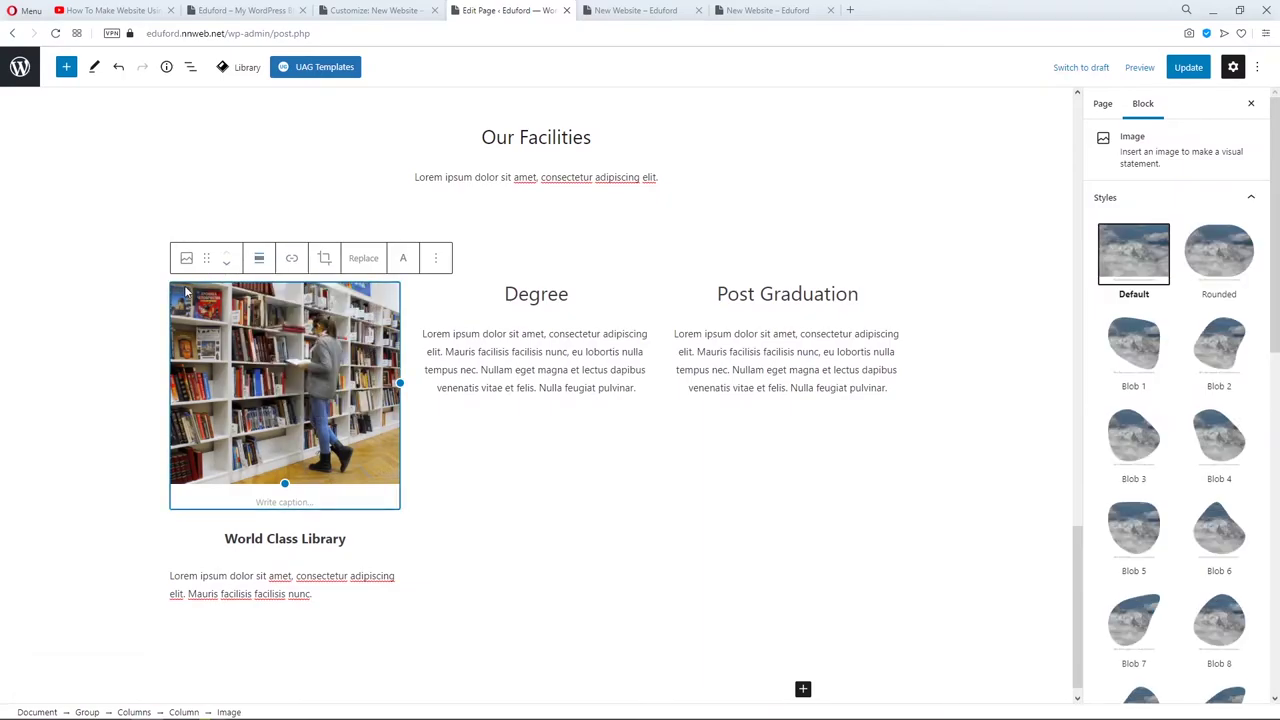
{"action": "left_click", "coordinate": [190, 67]}
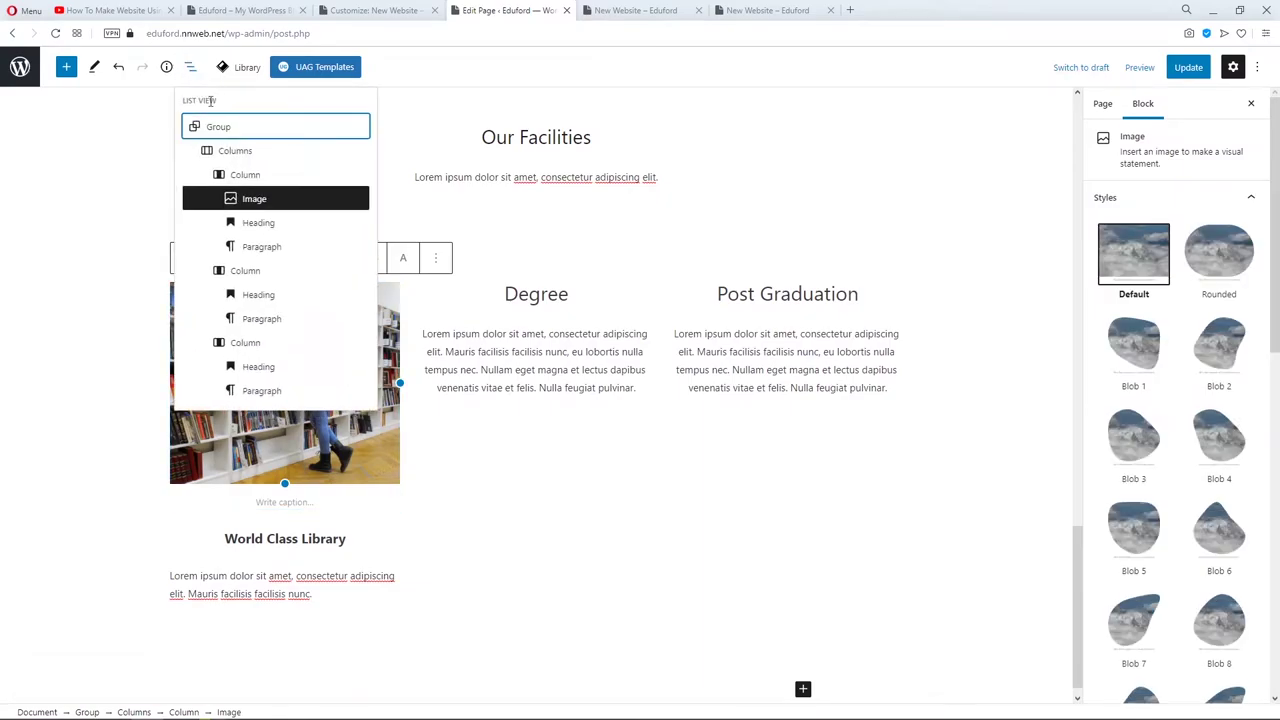
{"action": "left_click", "coordinate": [246, 174]}
{"action": "left_click", "coordinate": [1150, 658]}
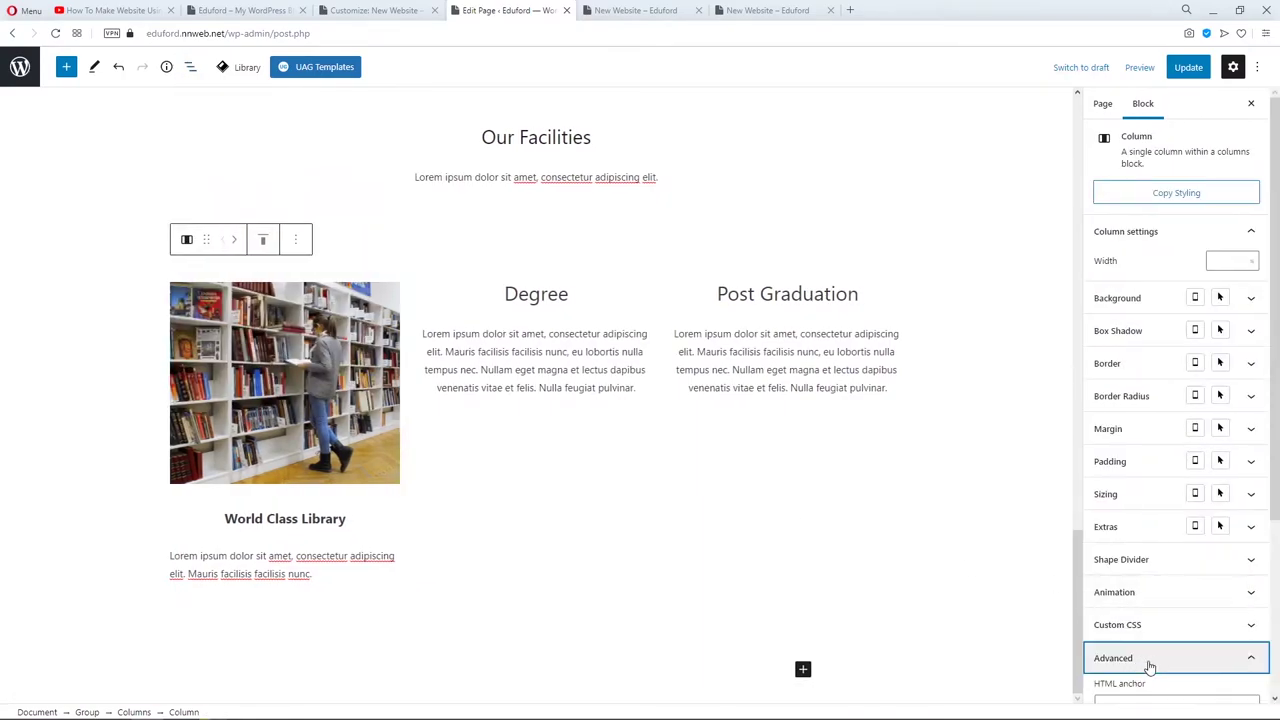
{"action": "left_click_drag", "start_coordinate": [1170, 577], "coordinate": [1097, 580]}
{"action": "key", "text": "BackSpace"}
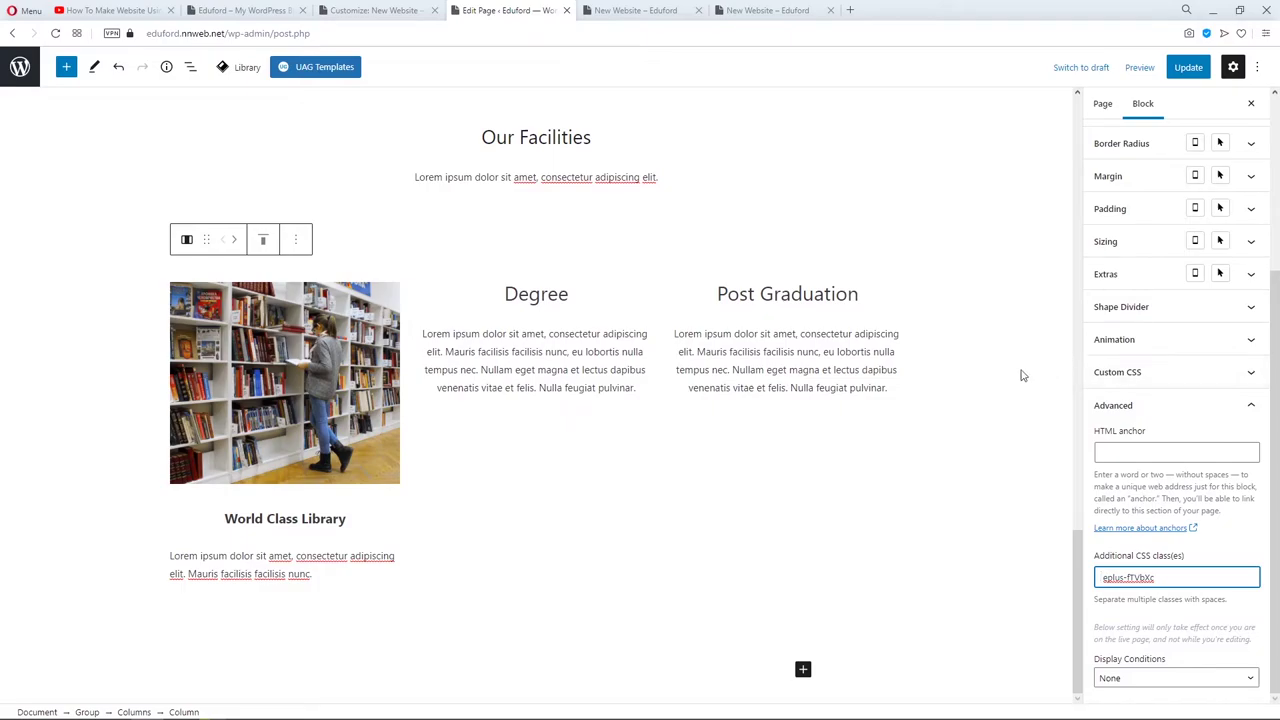
Duplicate the column containing the library image, World Class Library heading and paragraph.
{"action": "left_click", "coordinate": [491, 301]}
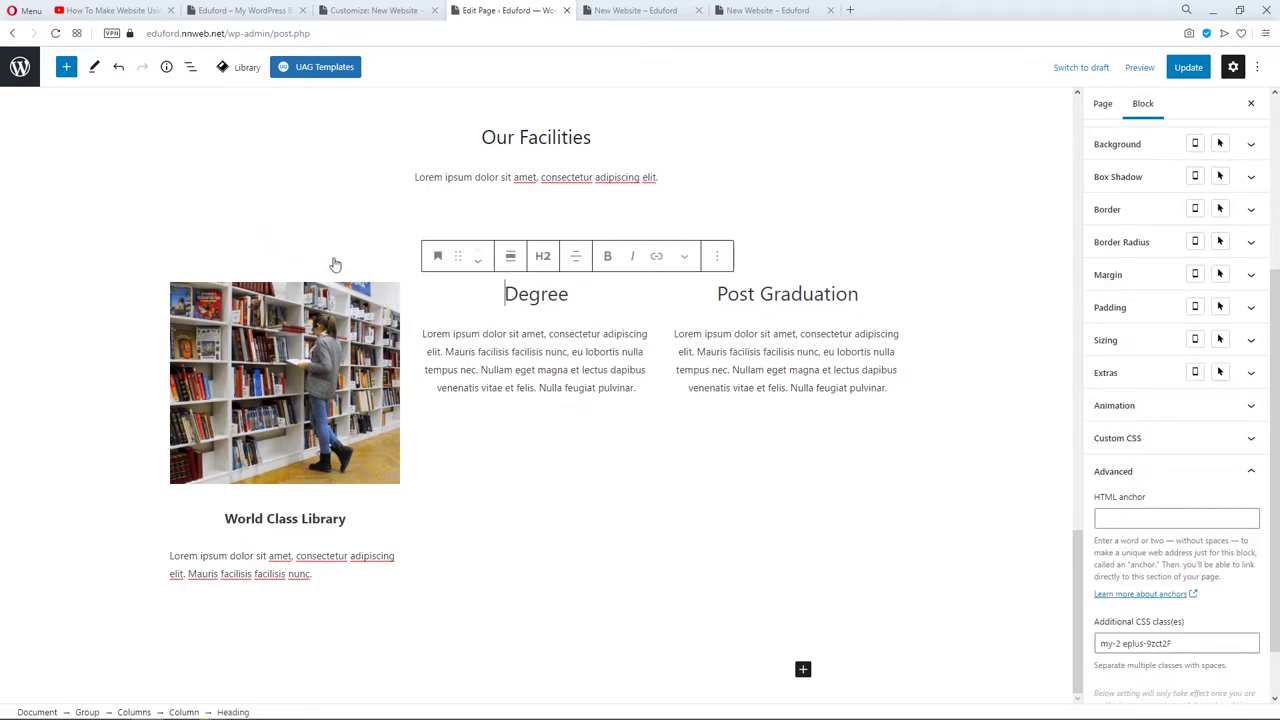
{"action": "left_click", "coordinate": [348, 292]}
{"action": "left_click", "coordinate": [189, 67]}
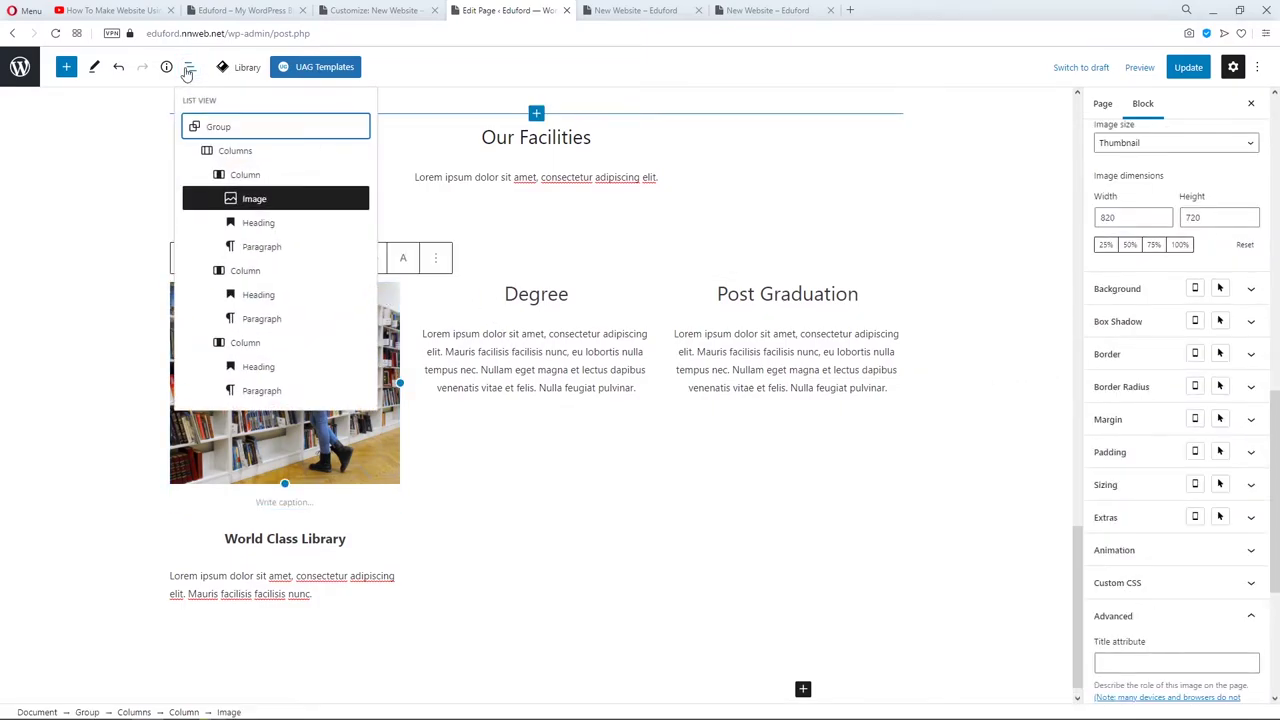
{"action": "left_click", "coordinate": [238, 174]}
{"action": "left_click", "coordinate": [293, 240]}
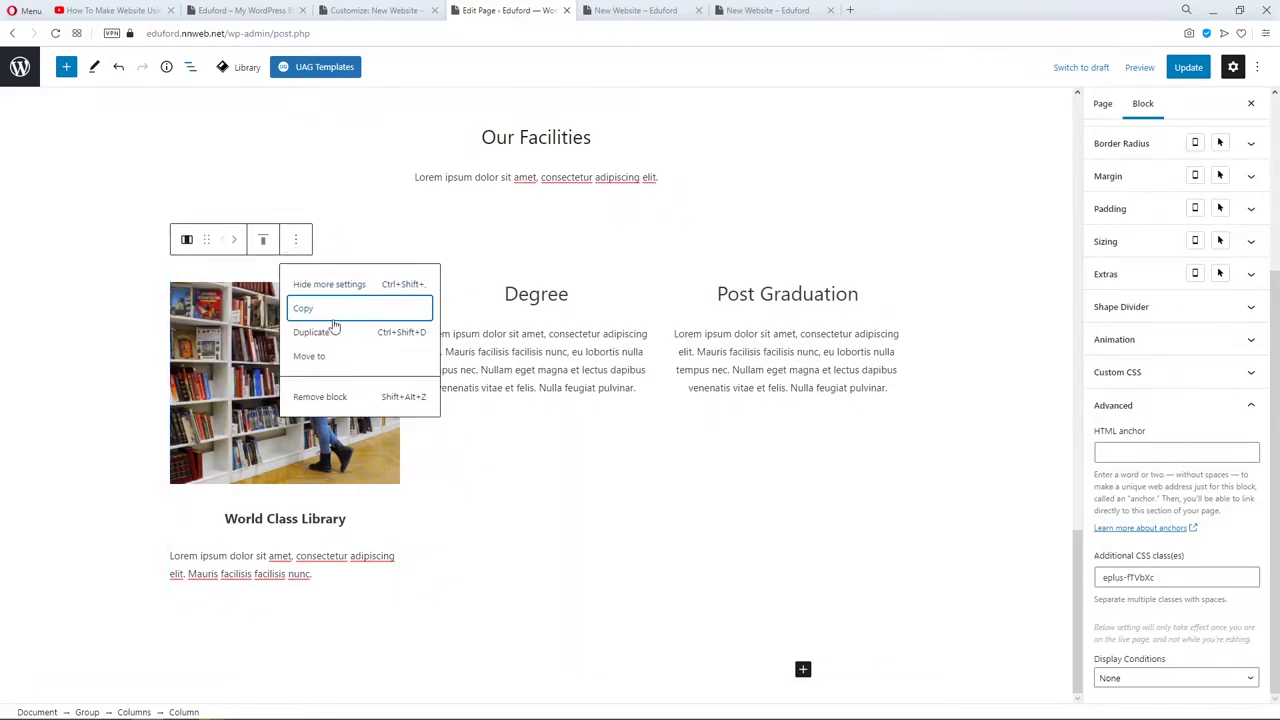
{"action": "left_click", "coordinate": [338, 333]}
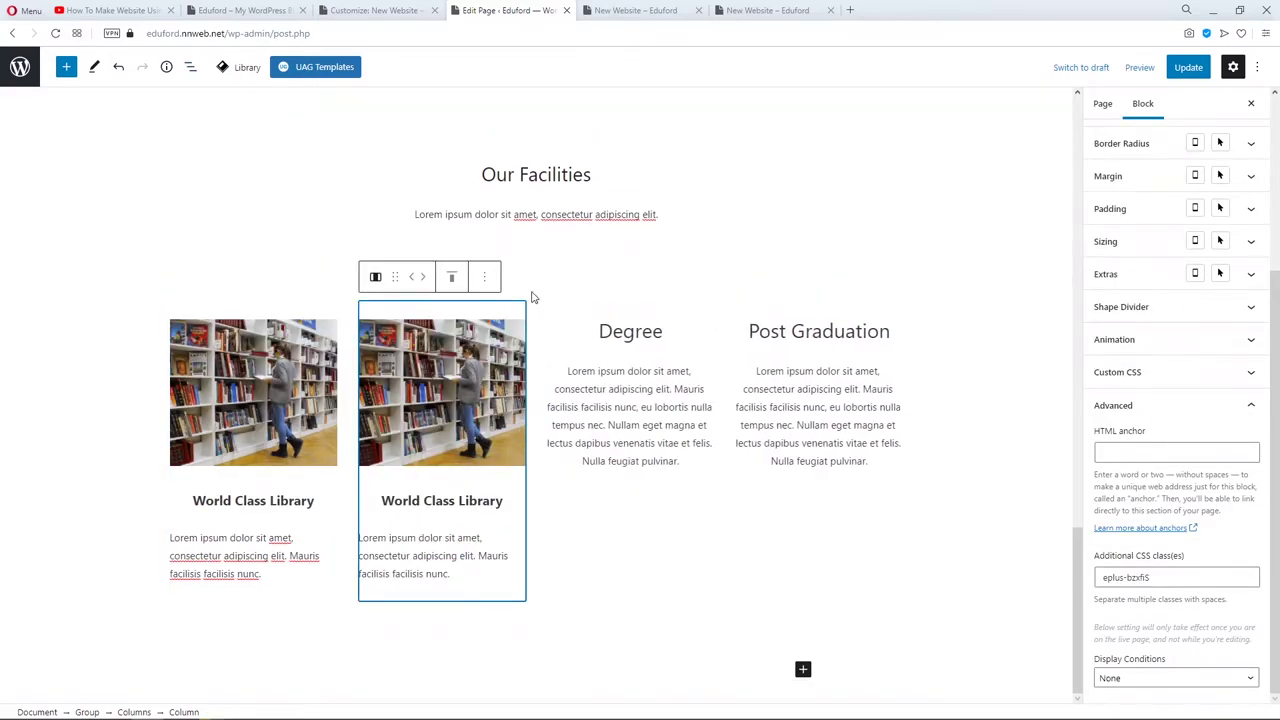
Remove the Degree and Post Graduation columns, and duplicate the library column once more to make three facility columns.
{"action": "left_click", "coordinate": [586, 316]}
{"action": "left_click", "coordinate": [673, 277]}
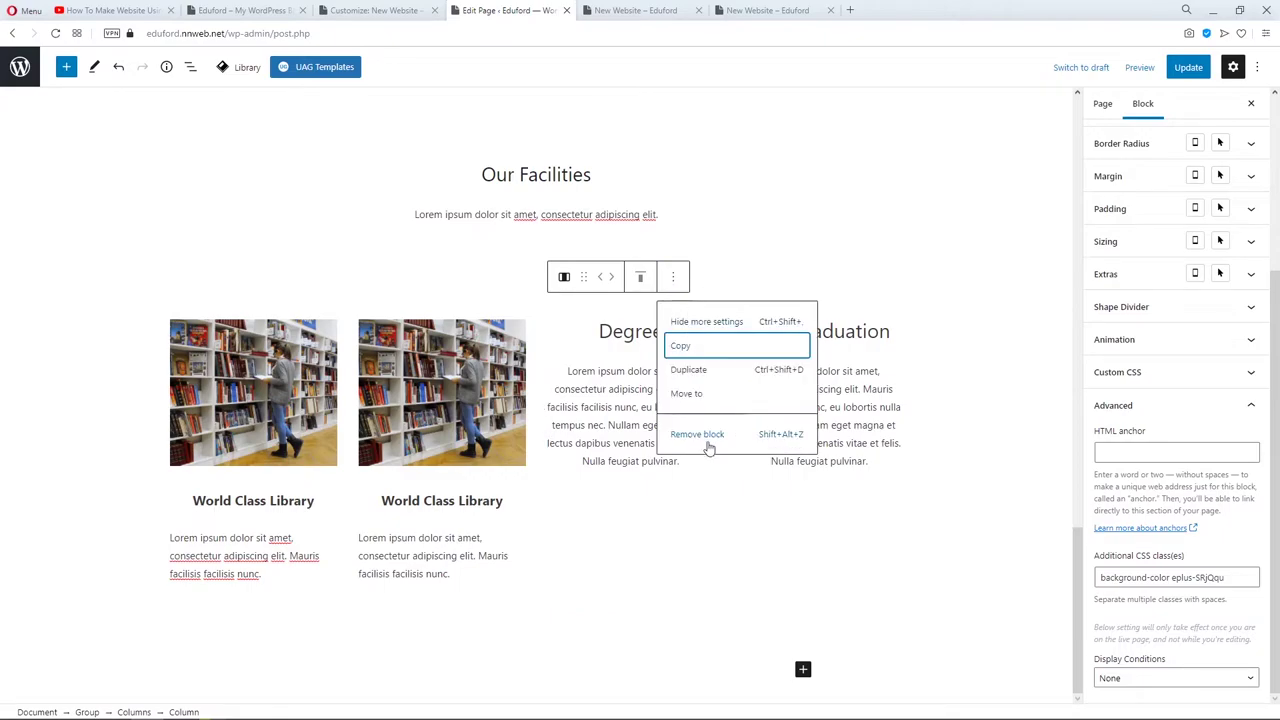
{"action": "left_click", "coordinate": [706, 441]}
{"action": "left_click", "coordinate": [857, 315]}
{"action": "left_click", "coordinate": [803, 277]}
{"action": "left_click", "coordinate": [837, 442]}
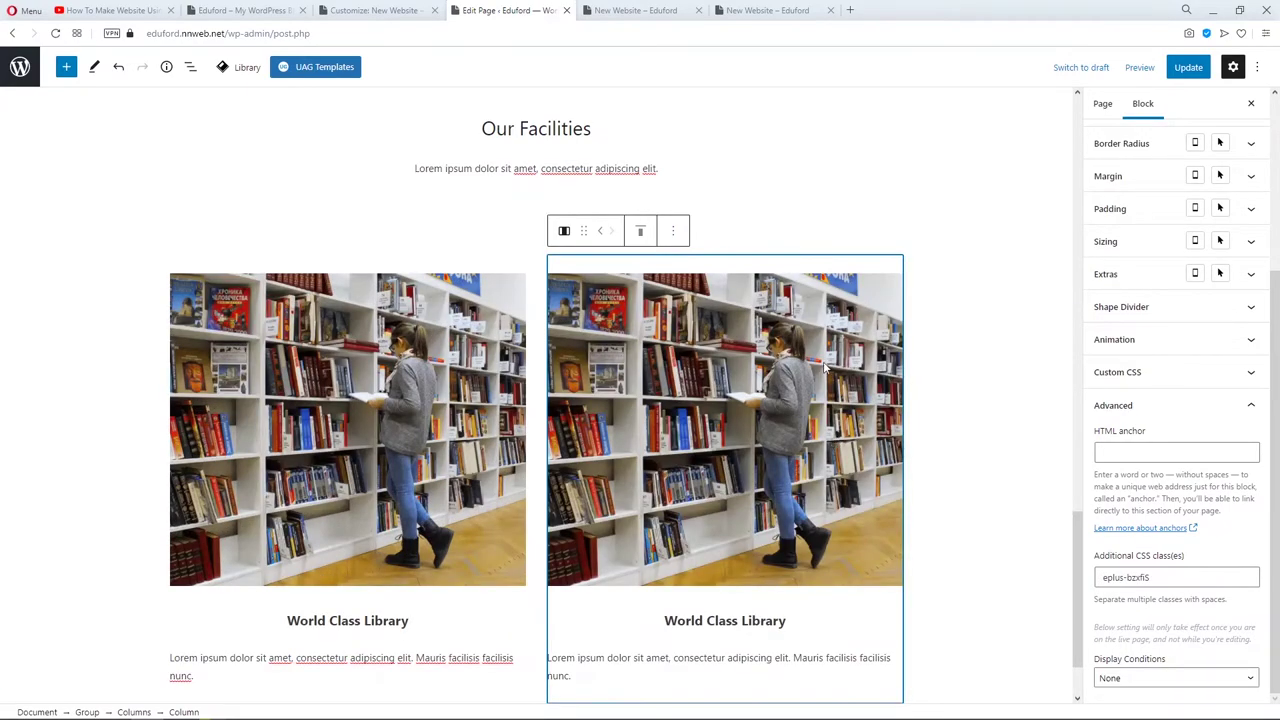
{"action": "left_click", "coordinate": [673, 231]}
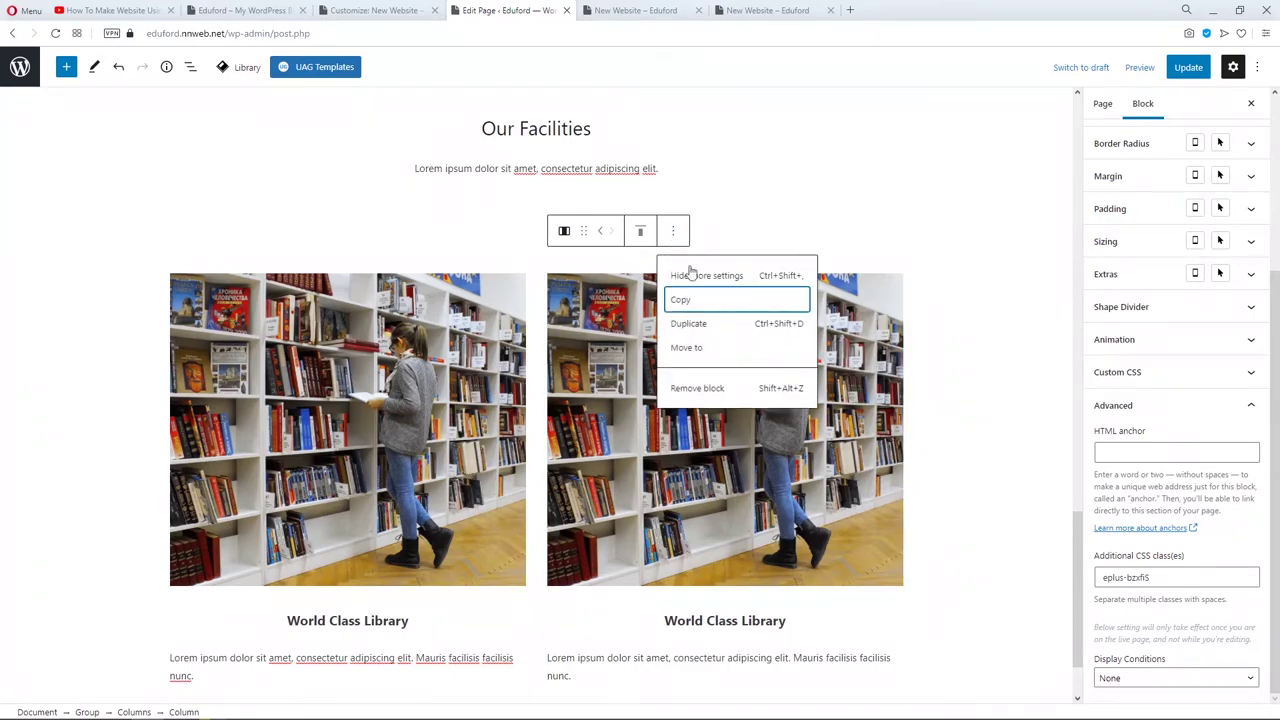
{"action": "left_click", "coordinate": [714, 326]}
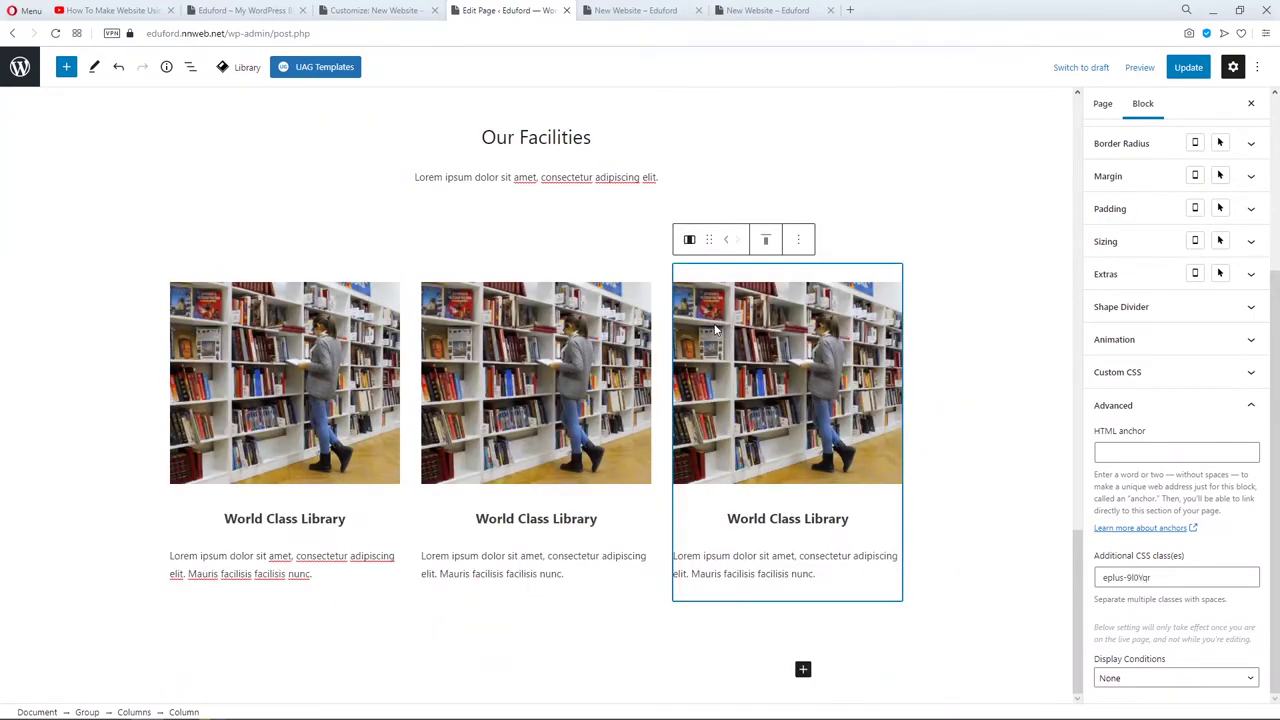
Replace the image in the middle facility column with Play-basketball.png from the media library.
{"action": "left_click", "coordinate": [505, 383]}
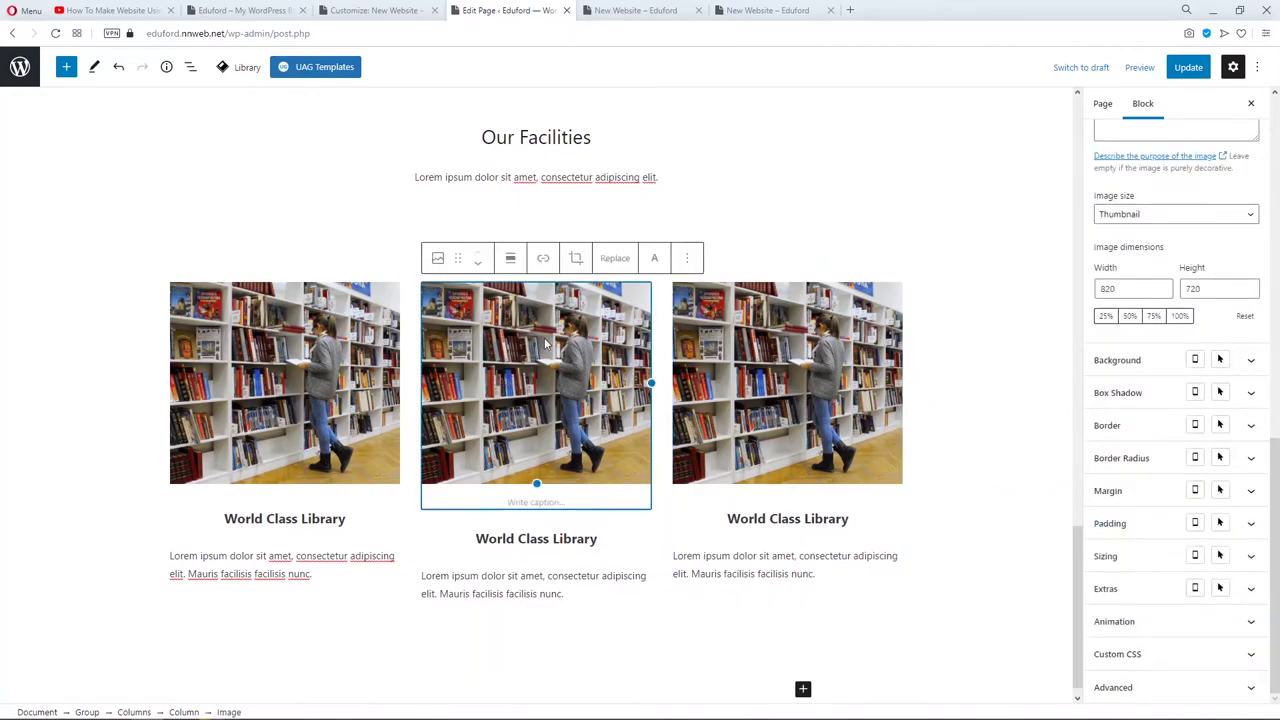
{"action": "left_click", "coordinate": [614, 258]}
{"action": "left_click", "coordinate": [650, 308]}
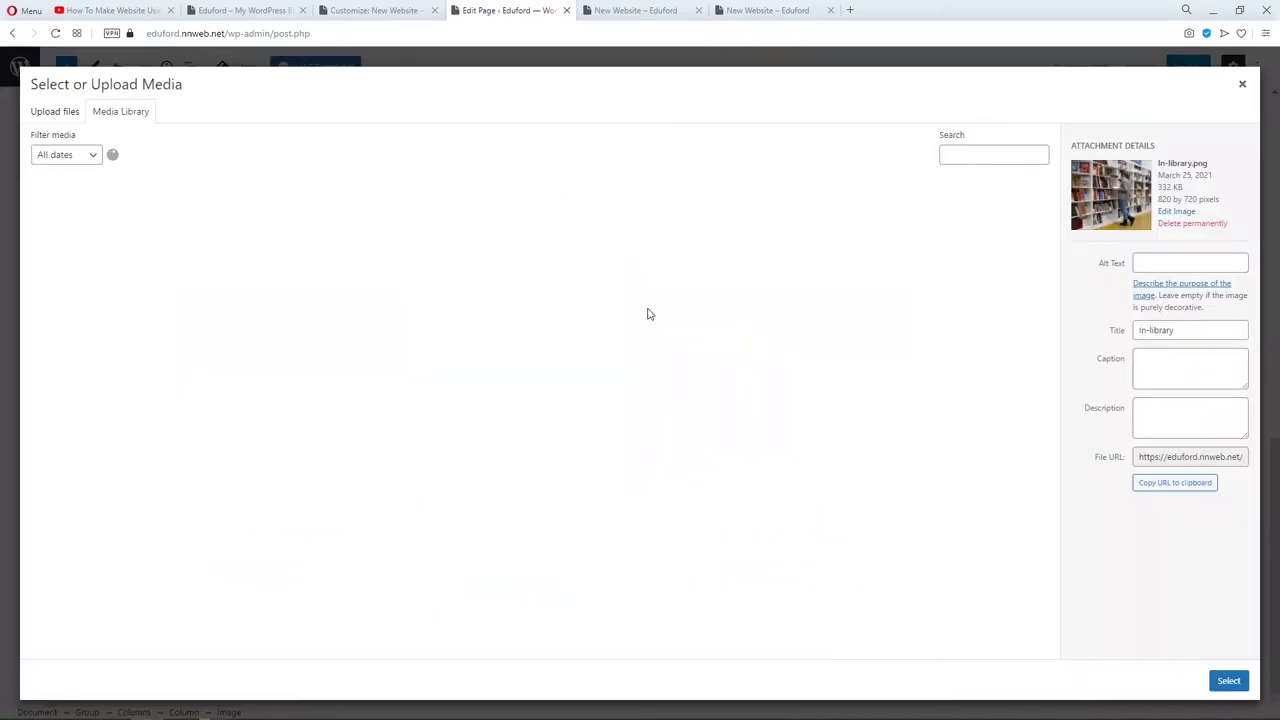
{"action": "left_click", "coordinate": [518, 332]}
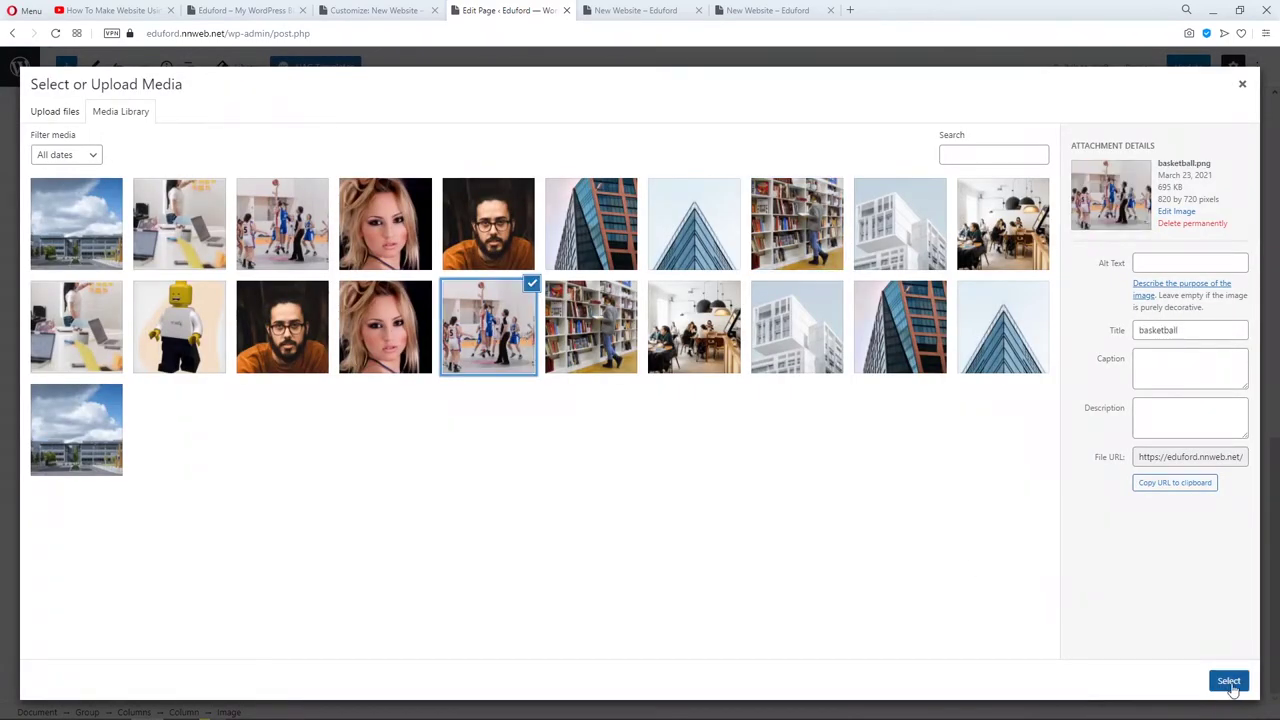
{"action": "left_click", "coordinate": [264, 240]}
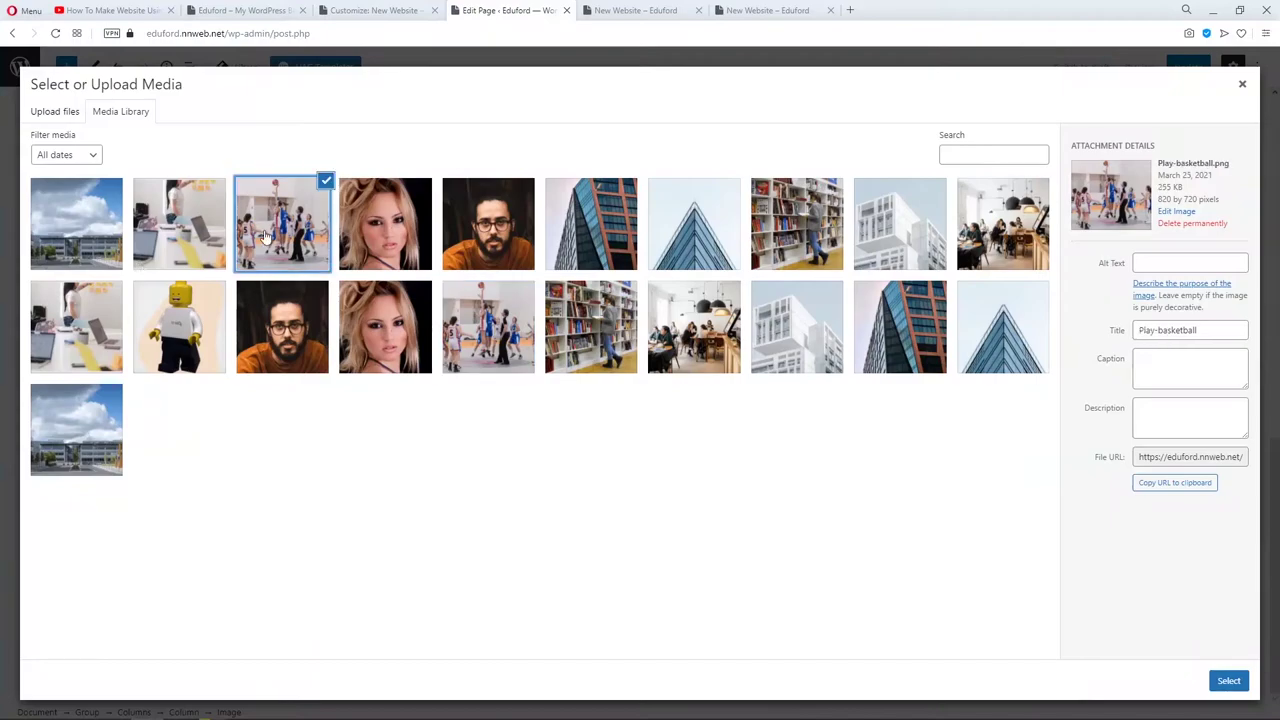
{"action": "left_click", "coordinate": [1229, 681]}
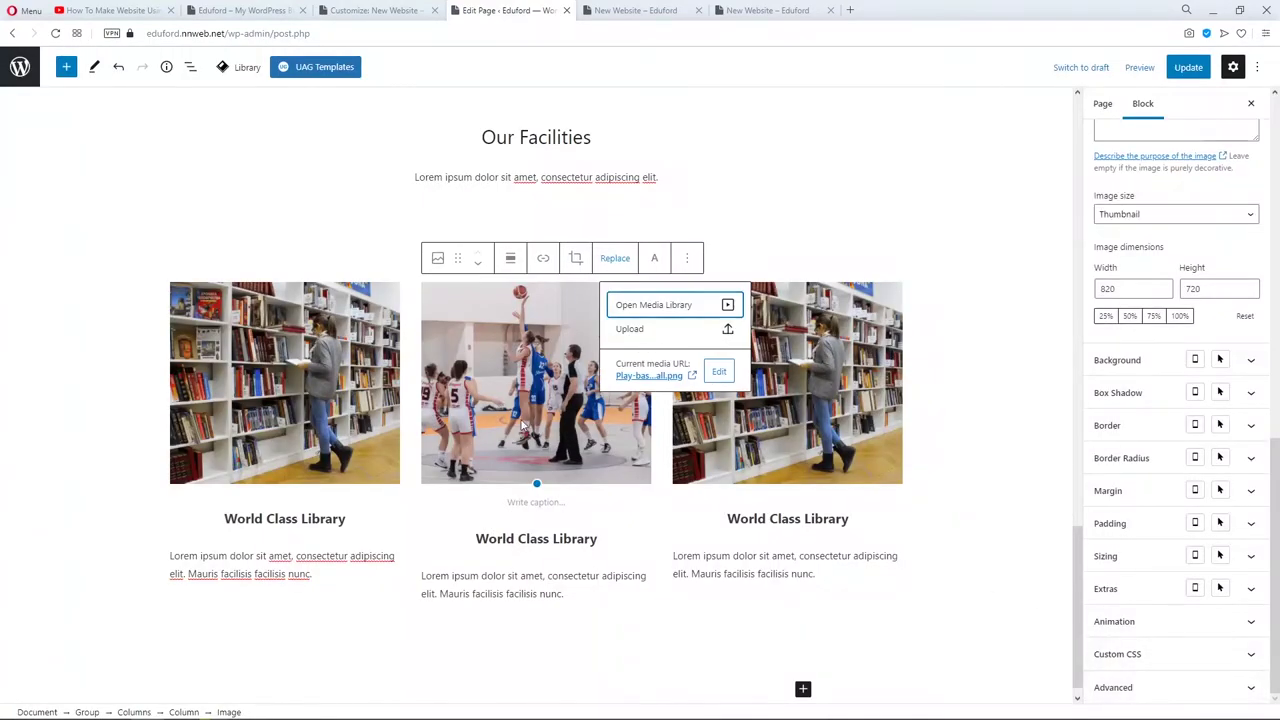
Change the heading under the basketball image to Largest Play Ground.
{"action": "left_click", "coordinate": [545, 545]}
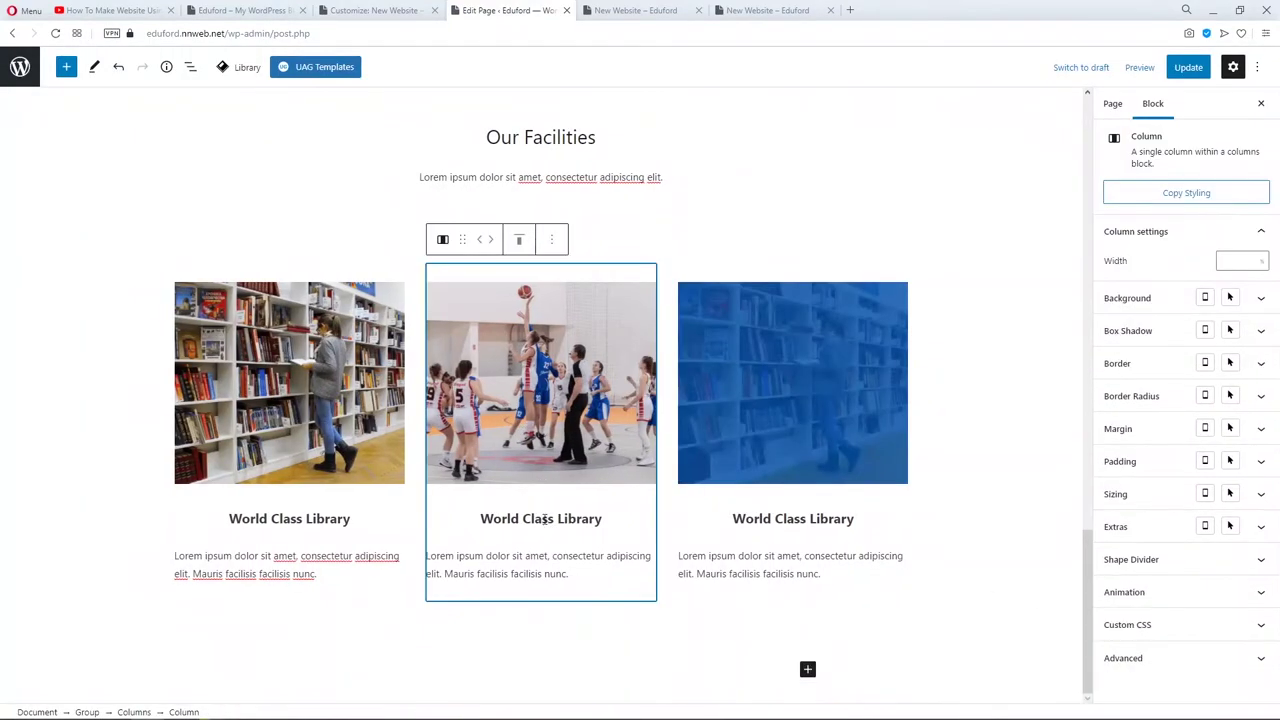
{"action": "triple_click", "coordinate": [548, 519]}
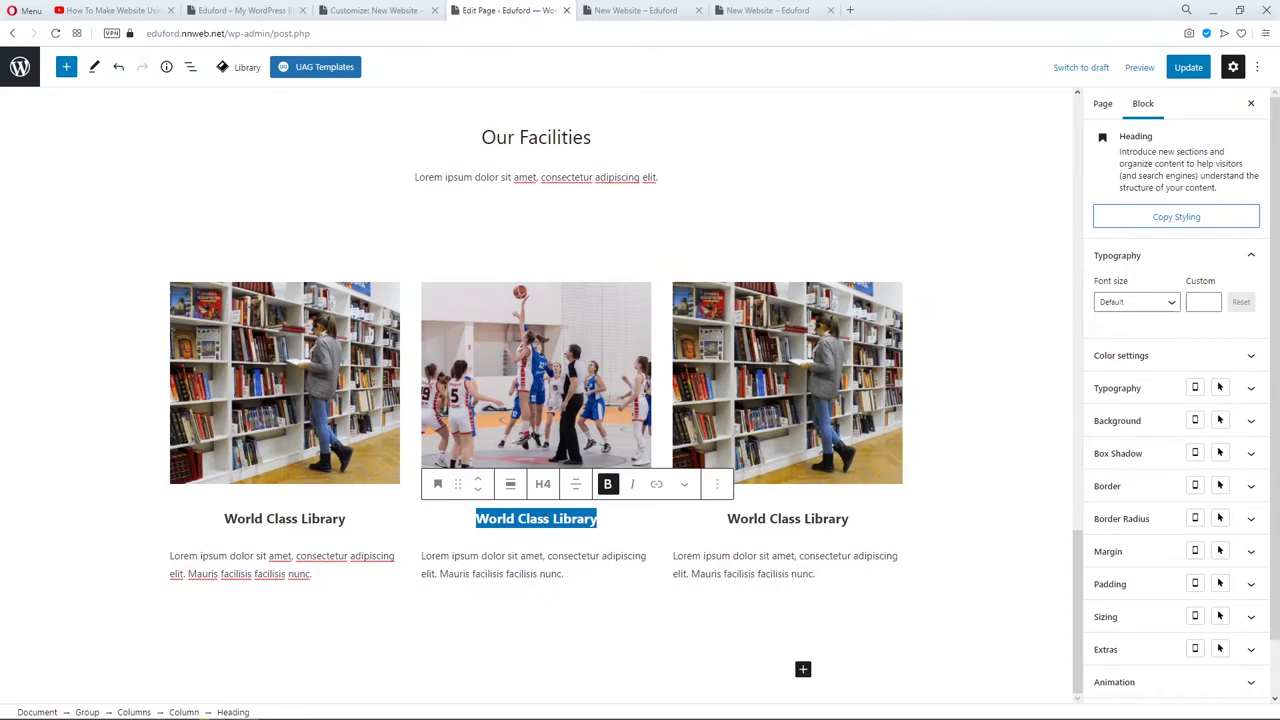
{"action": "type", "text": "Largest Play Ground"}
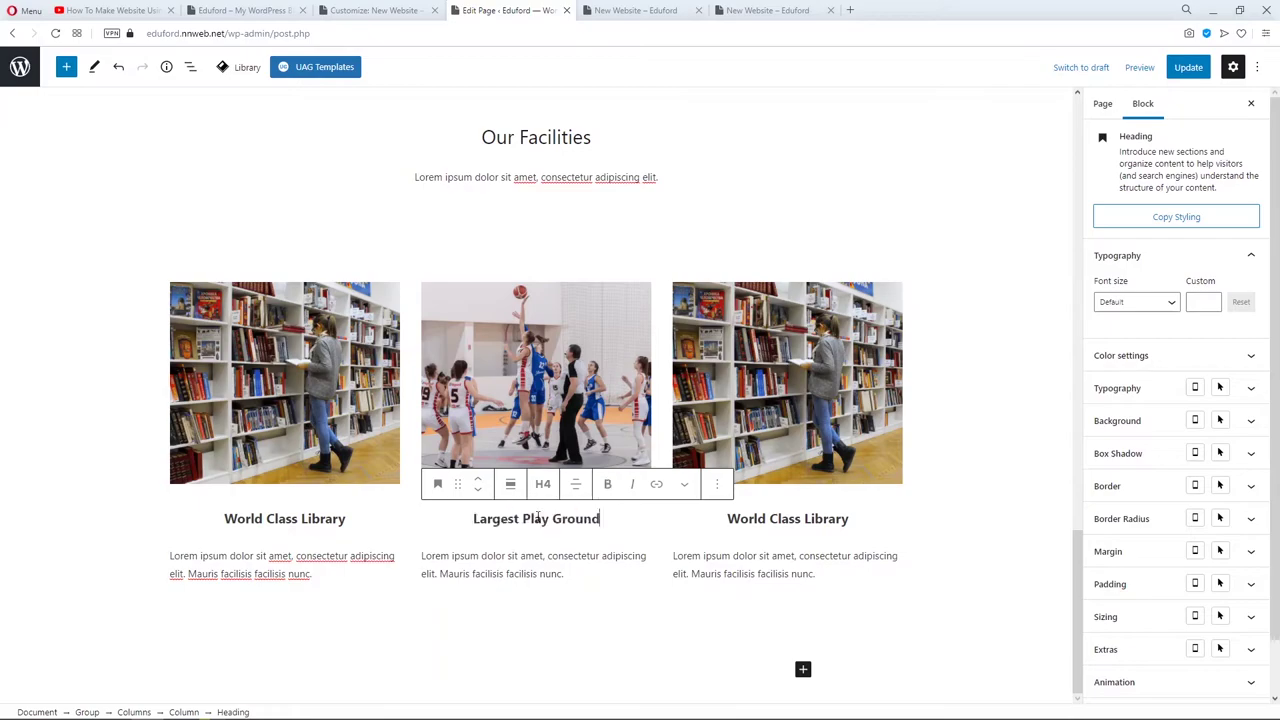
Replace the image in the third facility column with In-Cafeteria.png from the media library.
{"action": "left_click", "coordinate": [818, 366]}
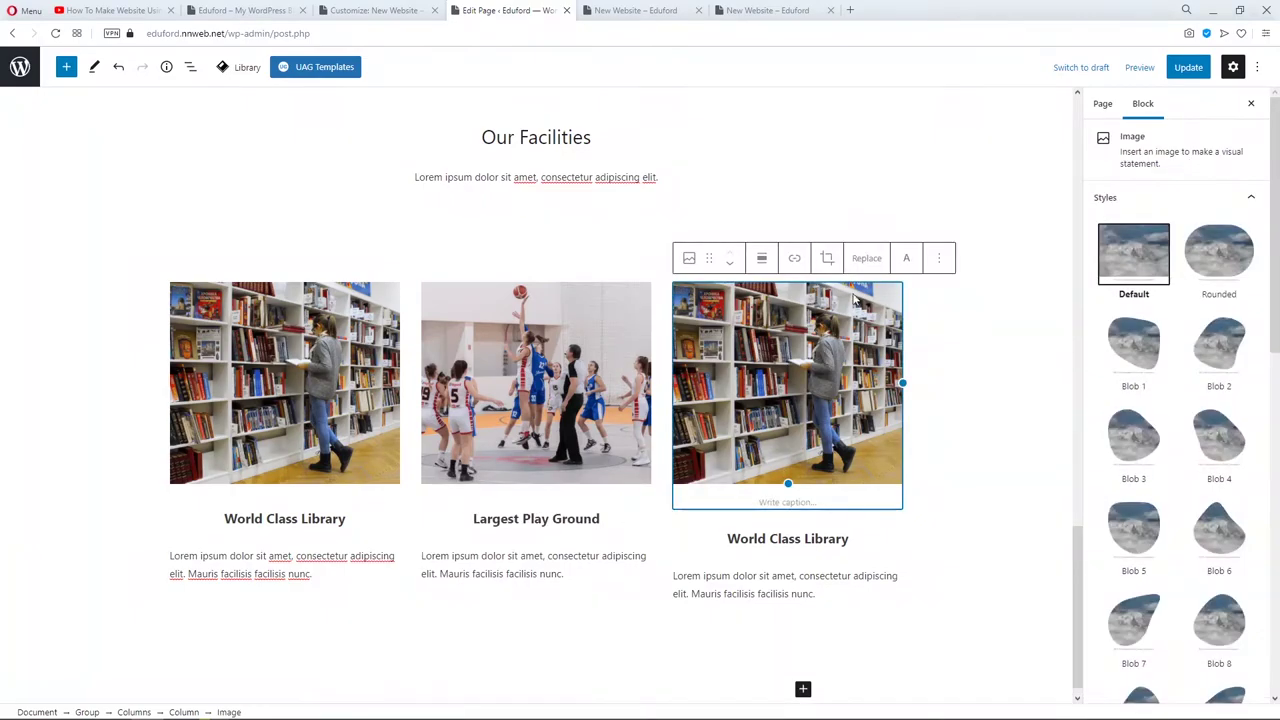
{"action": "left_click", "coordinate": [866, 258]}
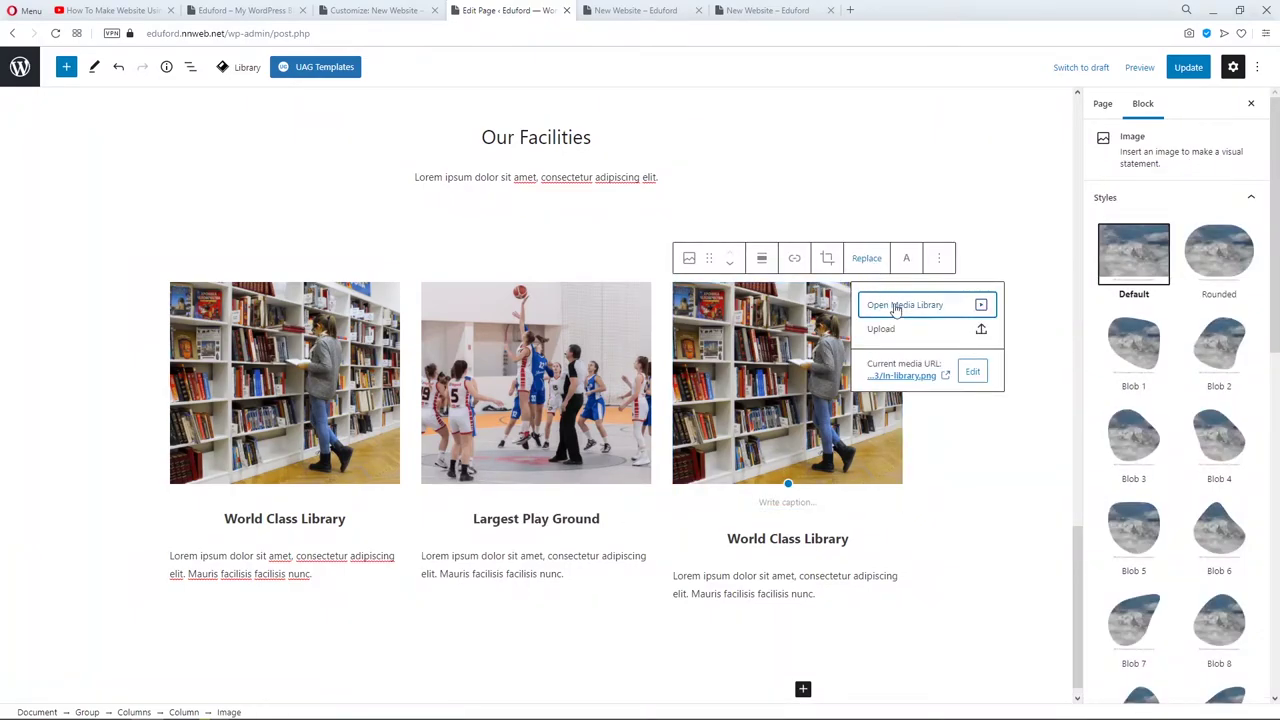
{"action": "left_click", "coordinate": [905, 304]}
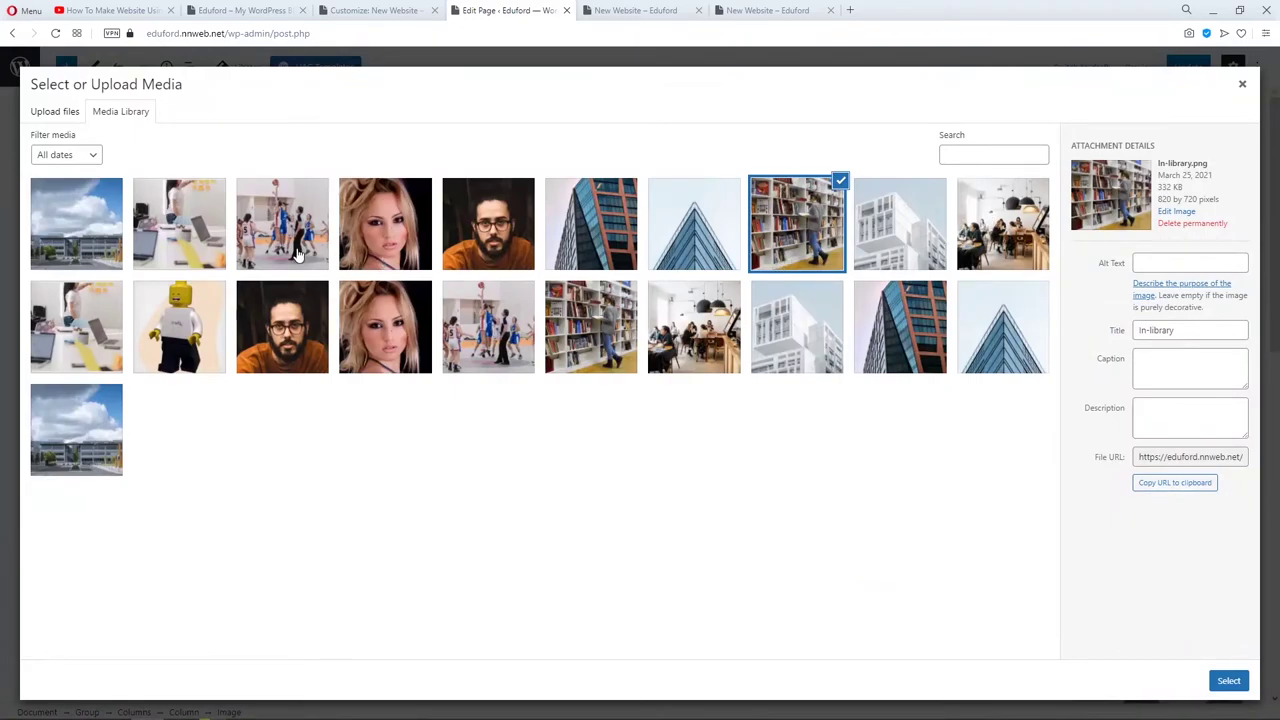
{"action": "left_click", "coordinate": [988, 232]}
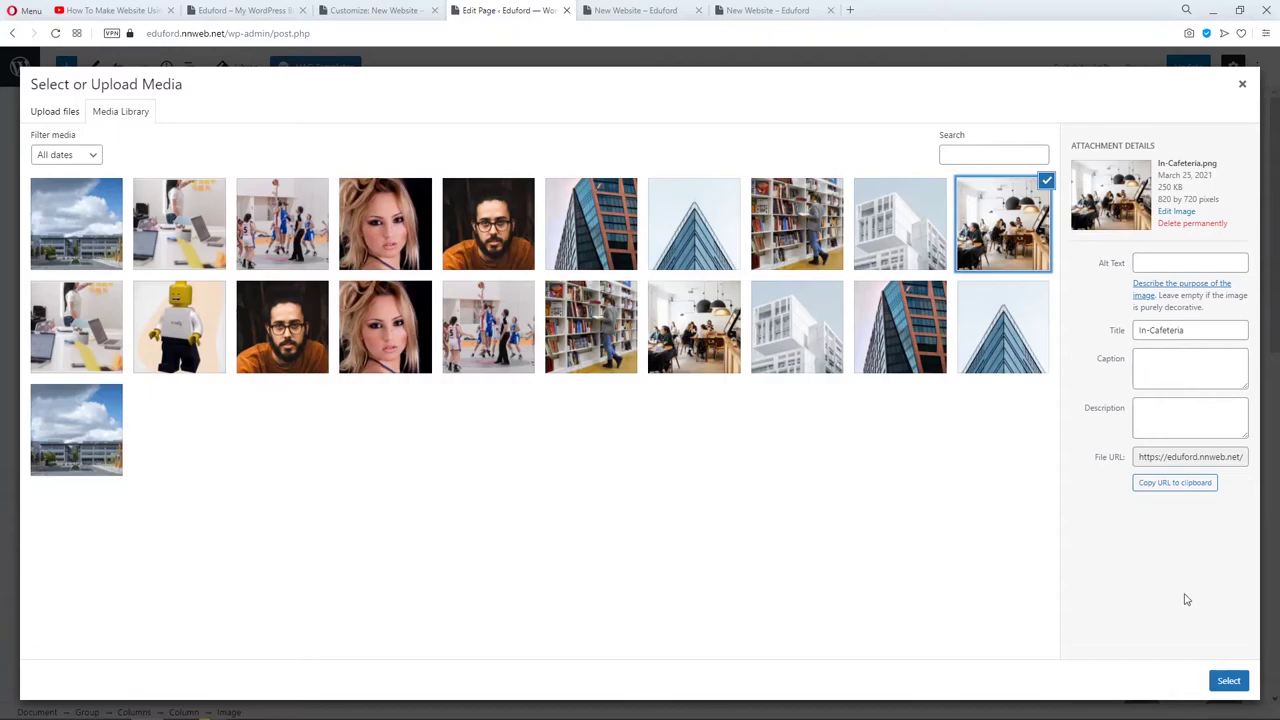
{"action": "left_click", "coordinate": [710, 316]}
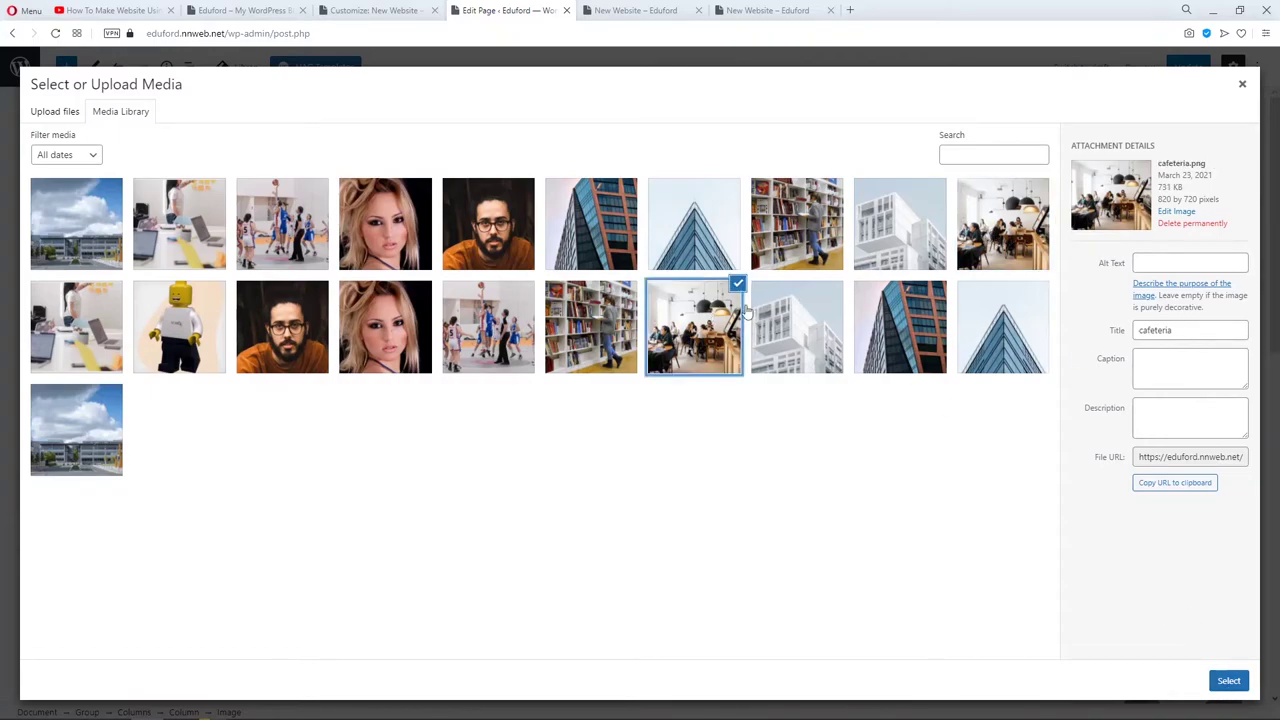
{"action": "left_click", "coordinate": [1002, 201]}
{"action": "left_click", "coordinate": [1226, 680]}
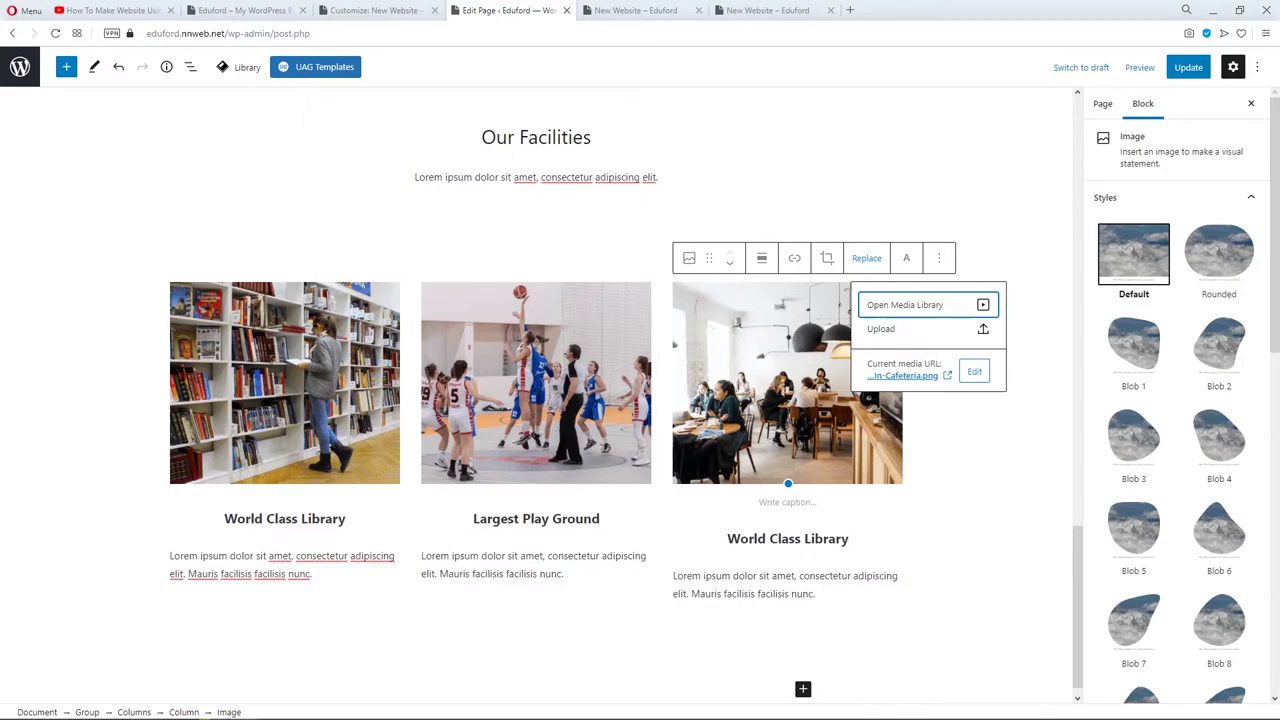
Select the whole heading text under the cafeteria image.
{"action": "left_click", "coordinate": [808, 533]}
{"action": "triple_click", "coordinate": [811, 519]}
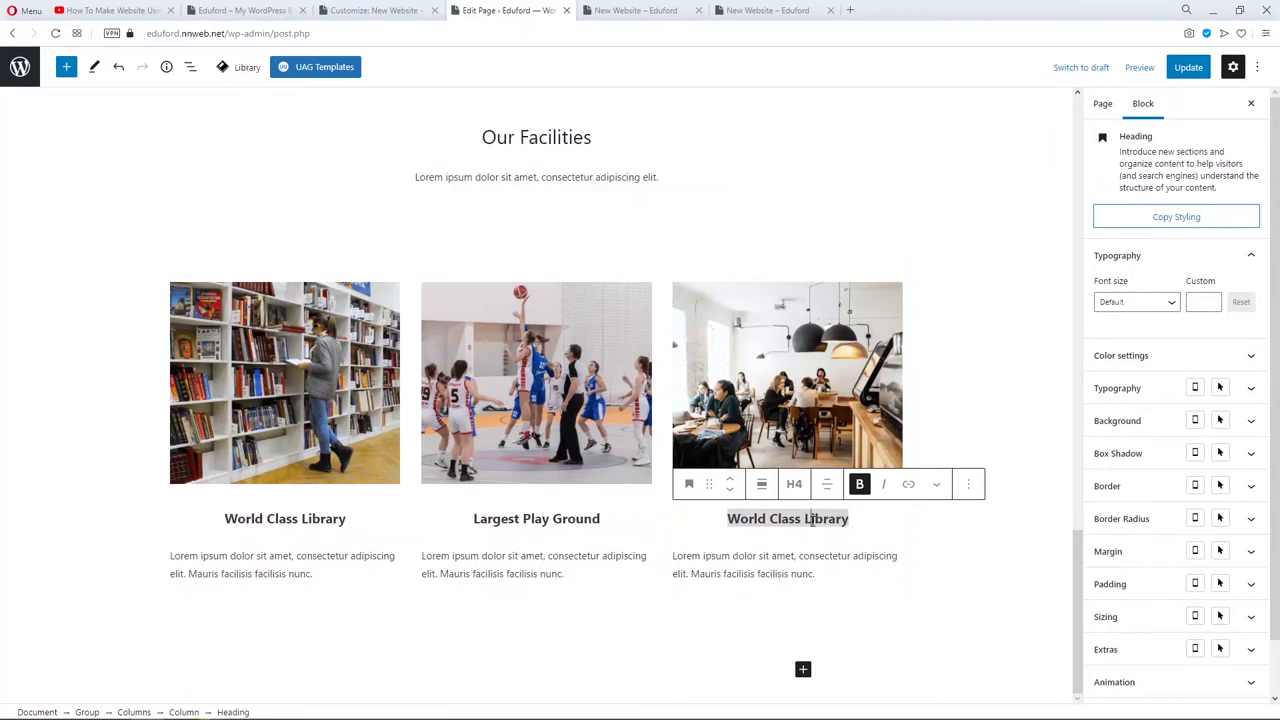
Replace the third facility's heading with "Tasty and Healthy Food" and update the page.
{"action": "type", "text": "Tasty and Healthy Food"}
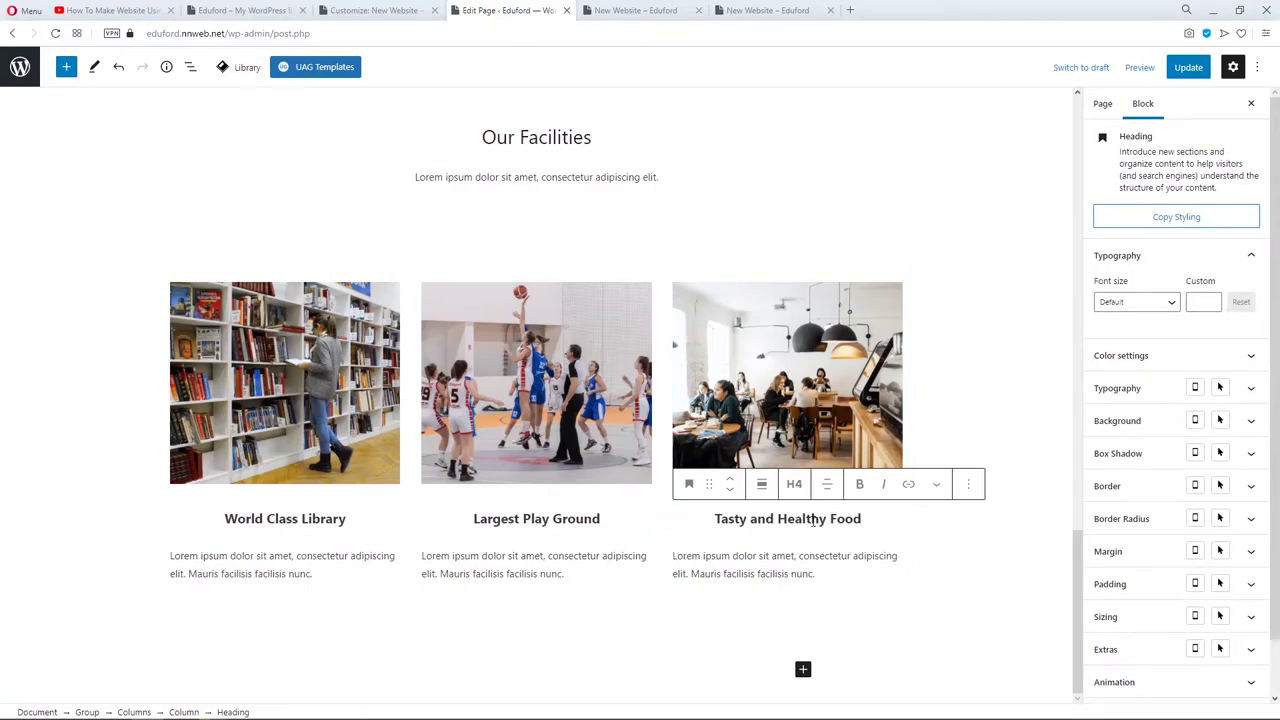
{"action": "left_click", "coordinate": [1188, 67]}
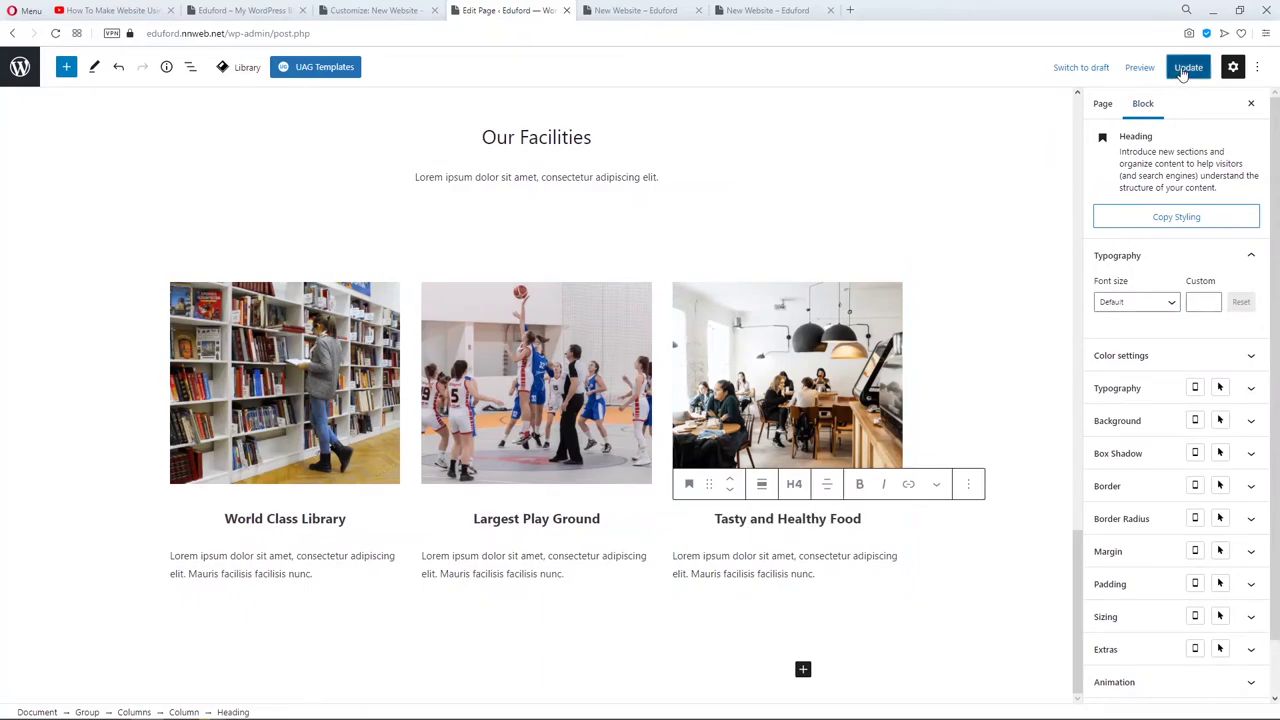
Reload the published New Website page and review its hero, courses, global campus and facilities sections.
{"action": "left_click", "coordinate": [640, 10]}
{"action": "left_click", "coordinate": [626, 33]}
{"action": "key", "text": "Return"}
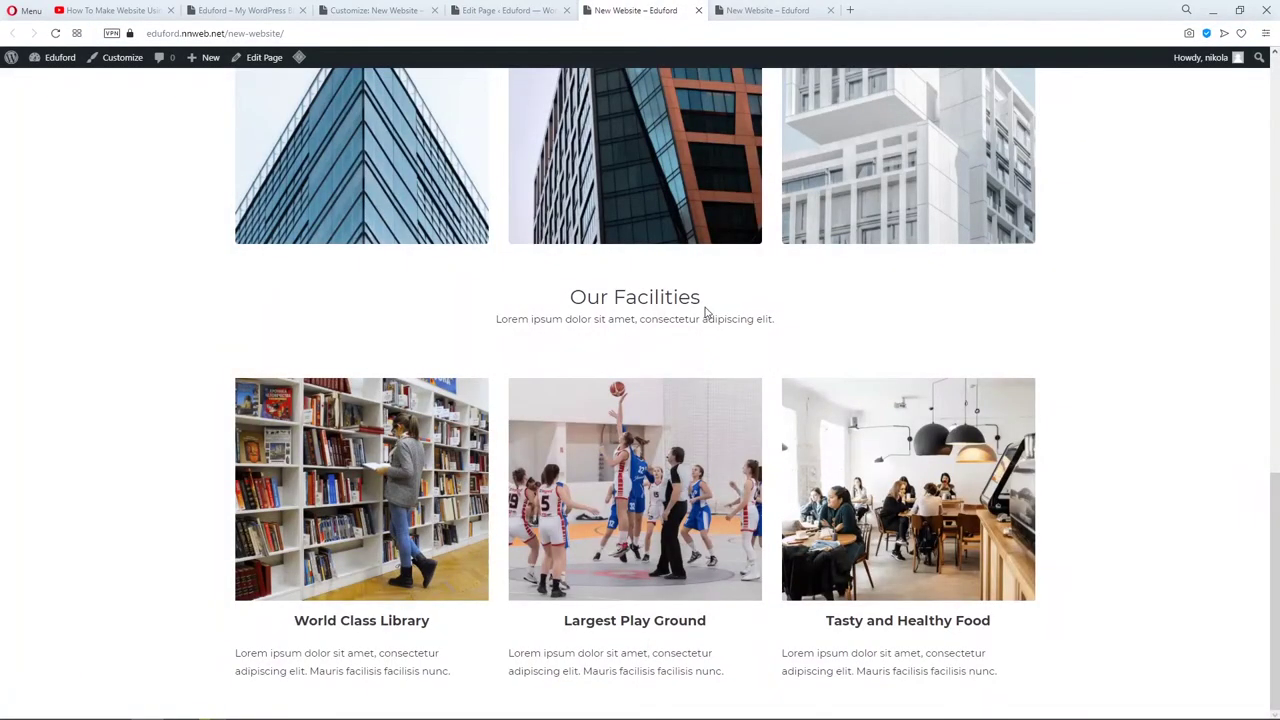
{"action": "scroll", "coordinate": [704, 313], "scroll_direction": "up", "scroll_amount": 15}
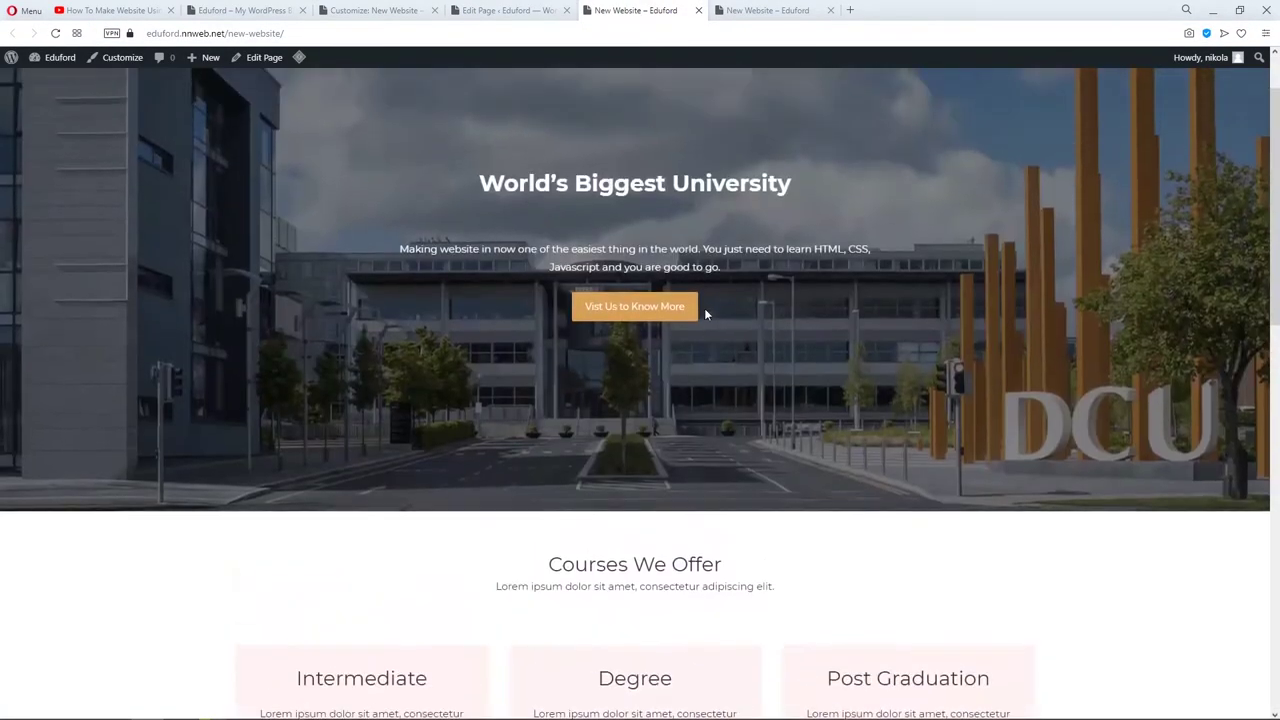
{"action": "scroll", "coordinate": [705, 314], "scroll_direction": "up", "scroll_amount": 1}
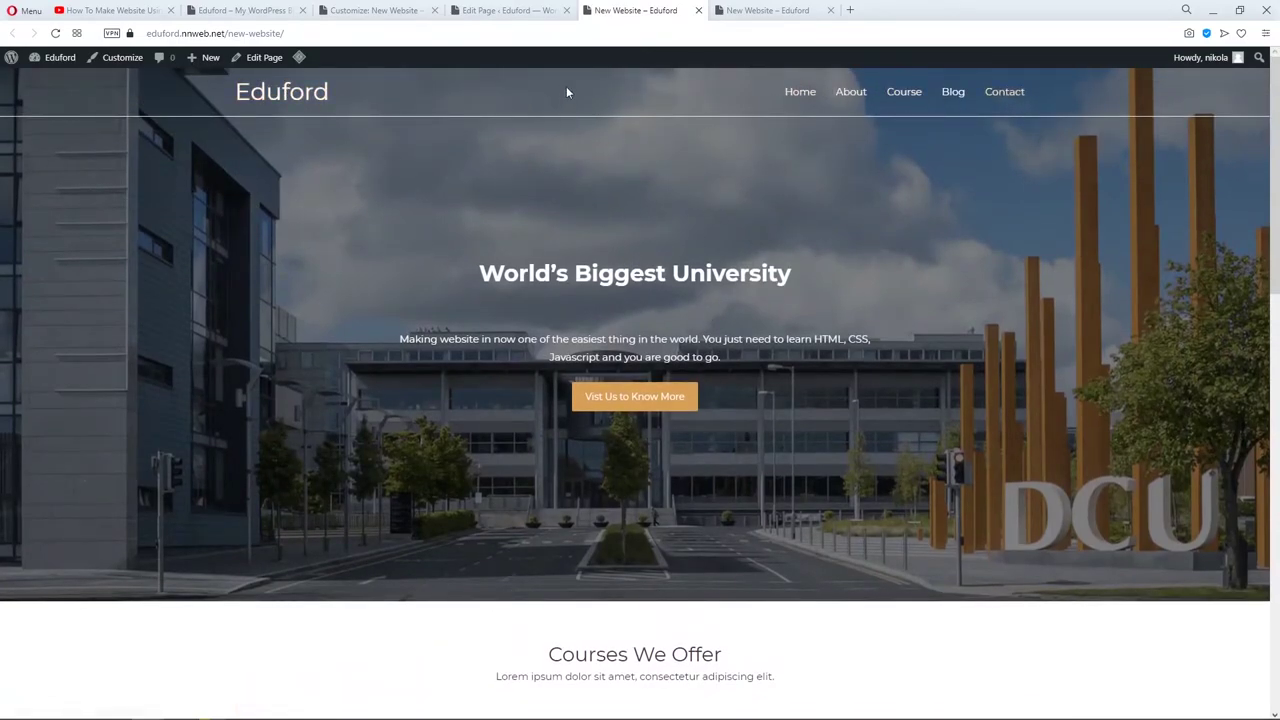
{"action": "scroll", "coordinate": [531, 104], "scroll_direction": "down", "scroll_amount": 2}
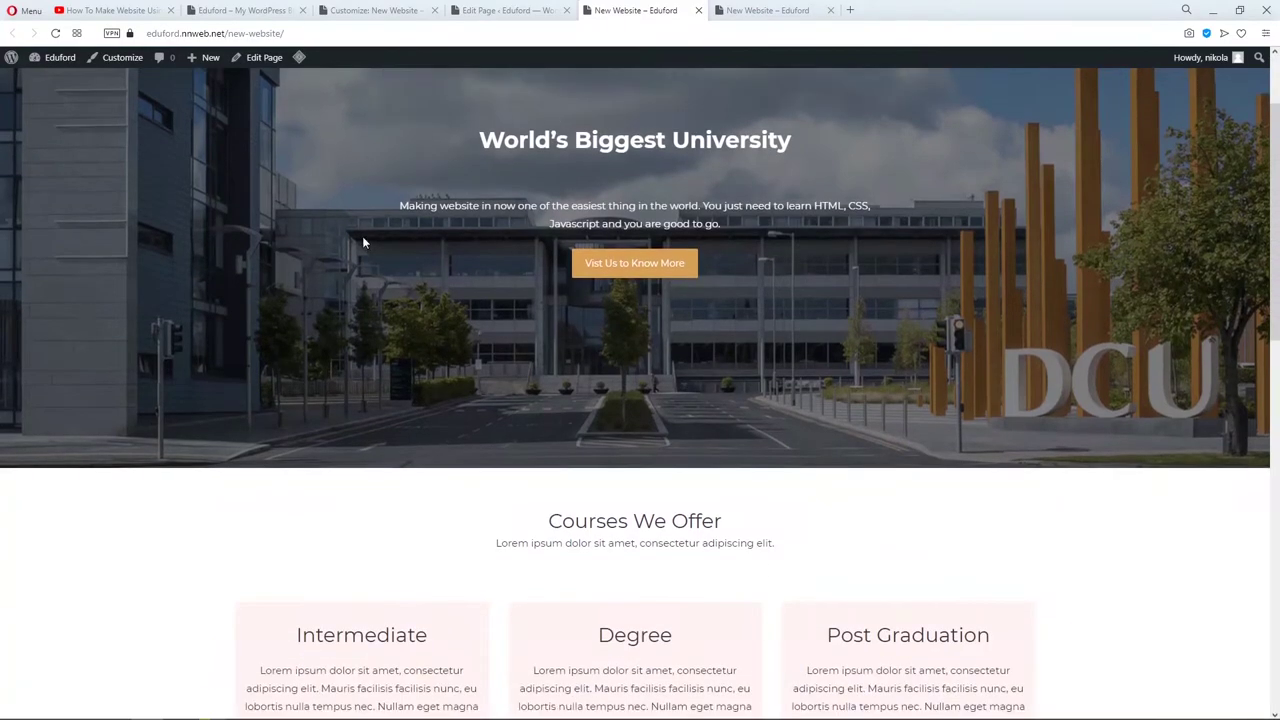
{"action": "scroll", "coordinate": [590, 280], "scroll_direction": "down", "scroll_amount": 1}
{"action": "scroll", "coordinate": [598, 295], "scroll_direction": "down", "scroll_amount": 2}
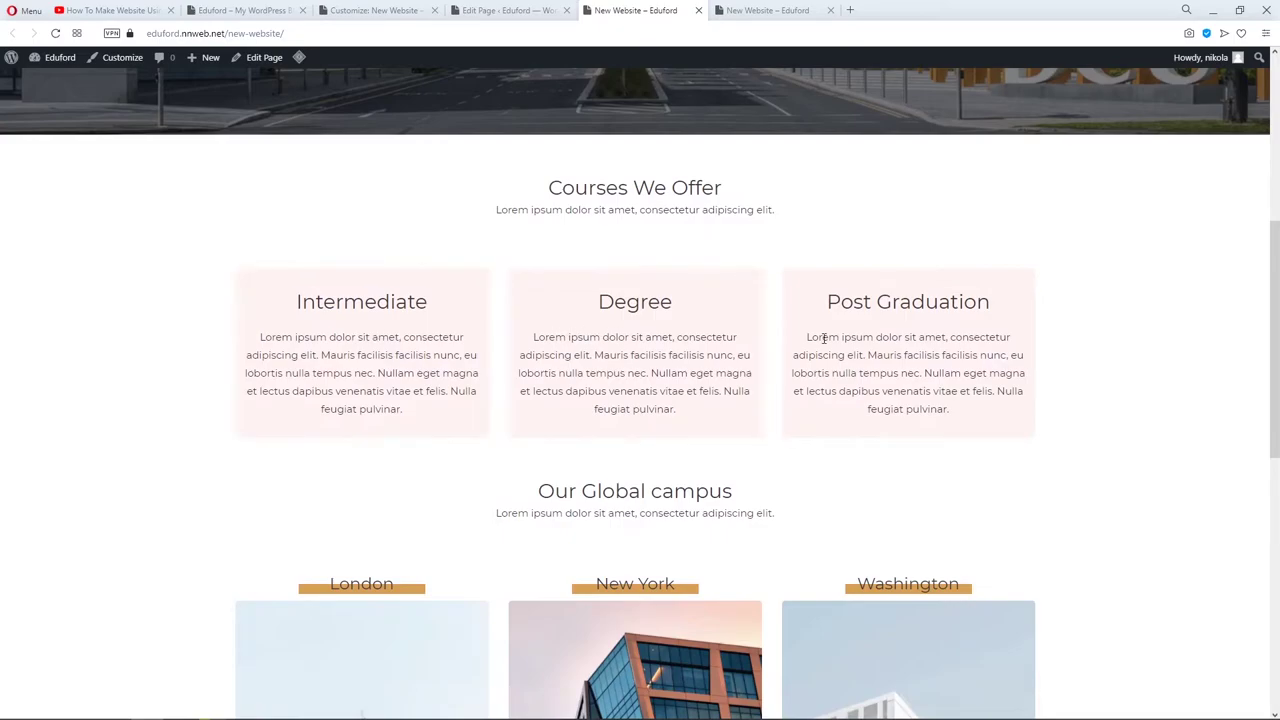
{"action": "scroll", "coordinate": [698, 341], "scroll_direction": "down", "scroll_amount": 2}
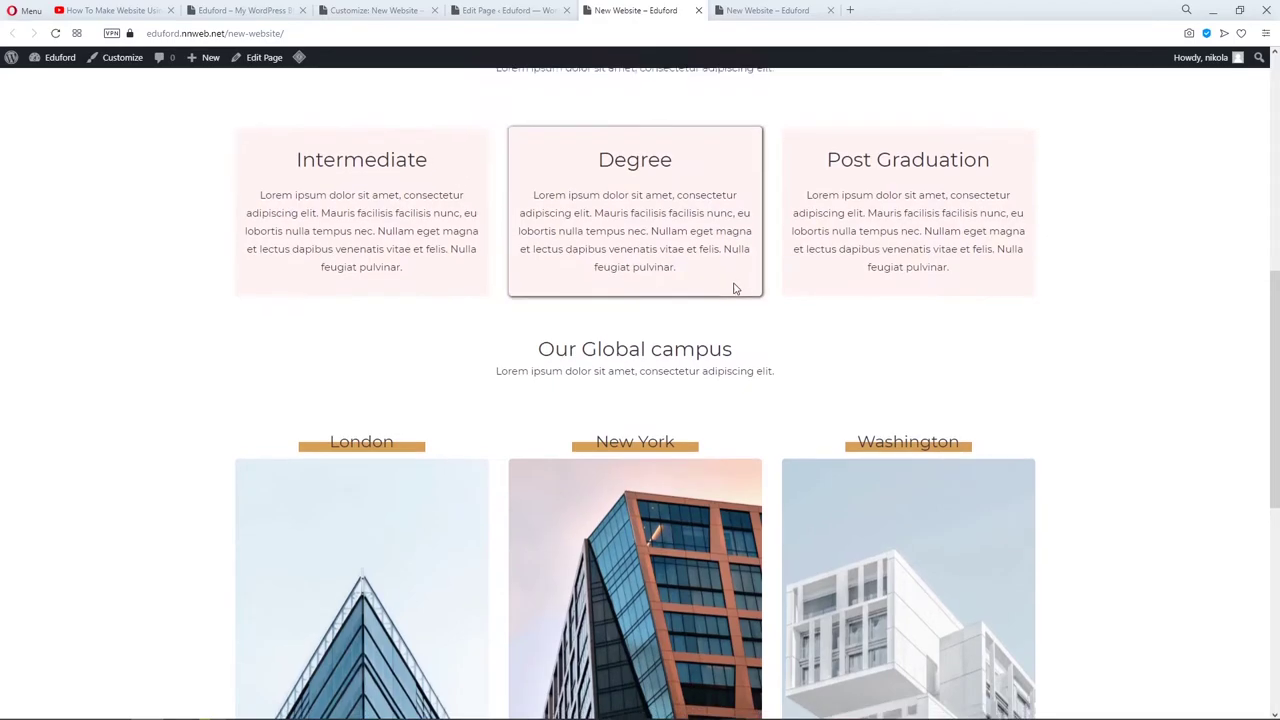
{"action": "scroll", "coordinate": [734, 286], "scroll_direction": "down", "scroll_amount": 2}
{"action": "scroll", "coordinate": [652, 244], "scroll_direction": "down", "scroll_amount": 2}
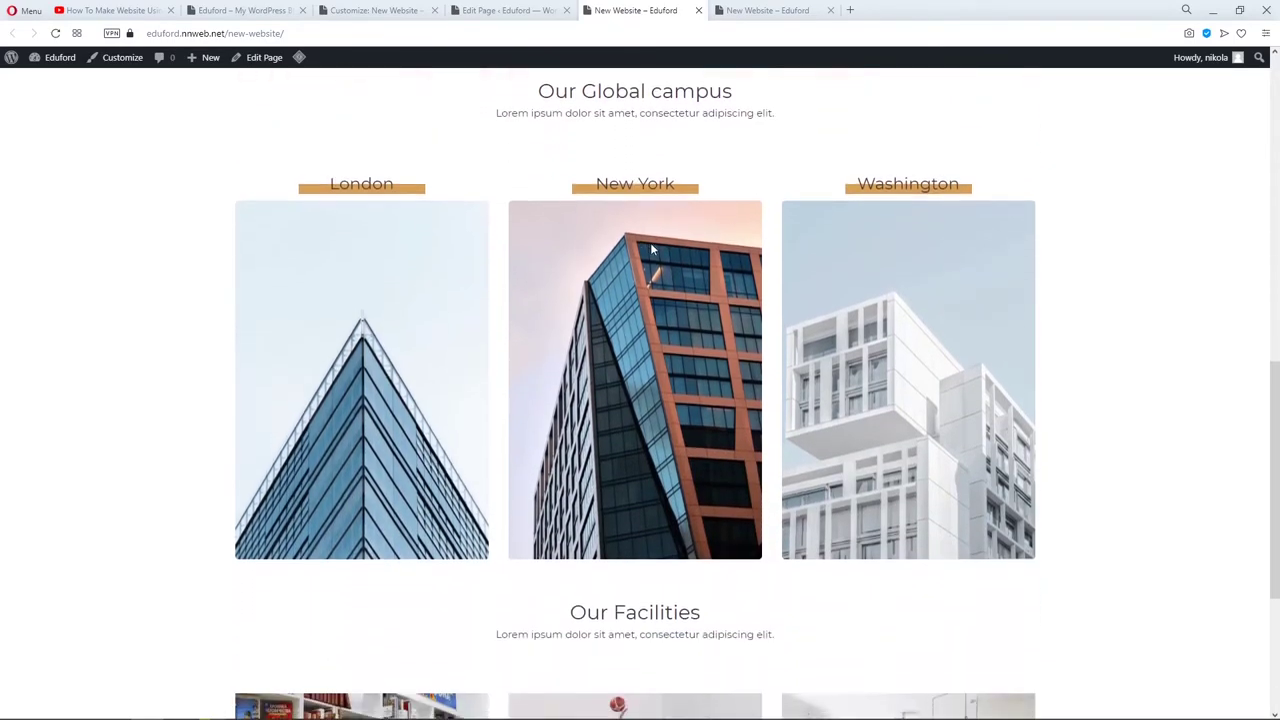
{"action": "scroll", "coordinate": [640, 340], "scroll_direction": "down", "scroll_amount": 2}
{"action": "scroll", "coordinate": [651, 410], "scroll_direction": "up", "scroll_amount": 3}
{"action": "scroll", "coordinate": [651, 415], "scroll_direction": "down", "scroll_amount": 2}
{"action": "scroll", "coordinate": [651, 415], "scroll_direction": "down", "scroll_amount": 3}
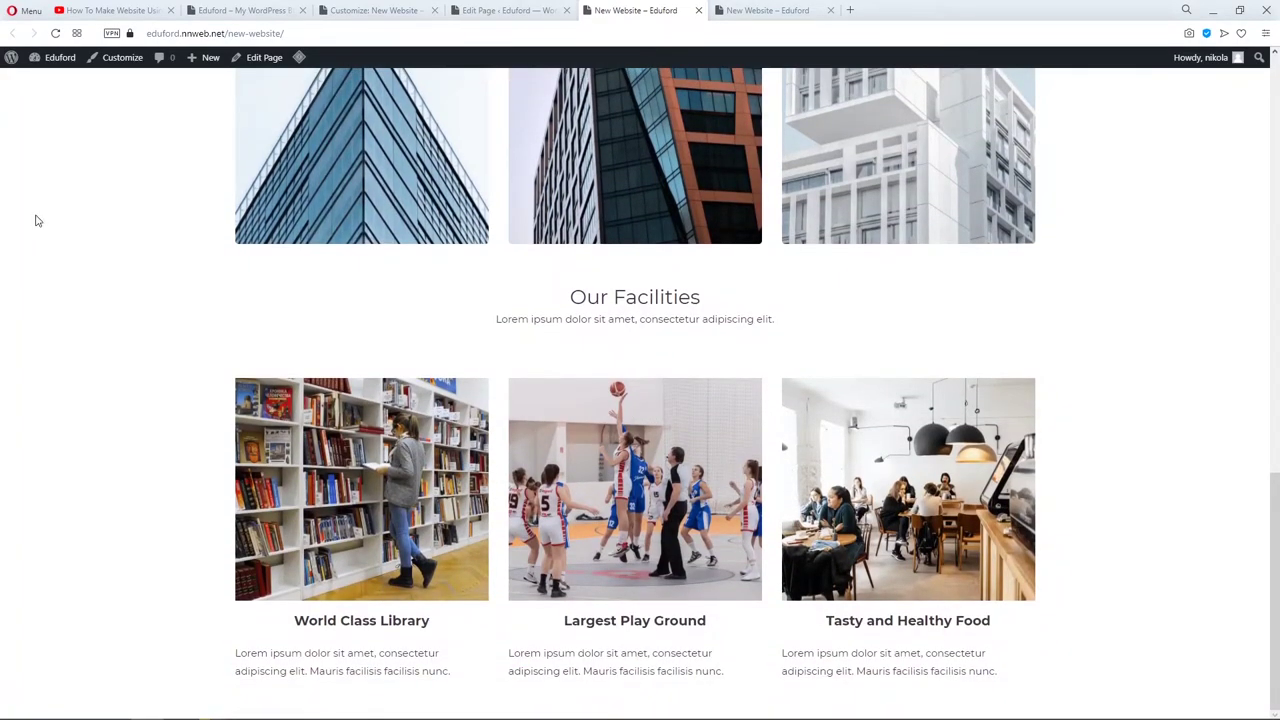
Check the section after the facilities on the reference homepage, and duplicate the "Our Facilities" heading below the facilities columns.
{"action": "left_click", "coordinate": [256, 18]}
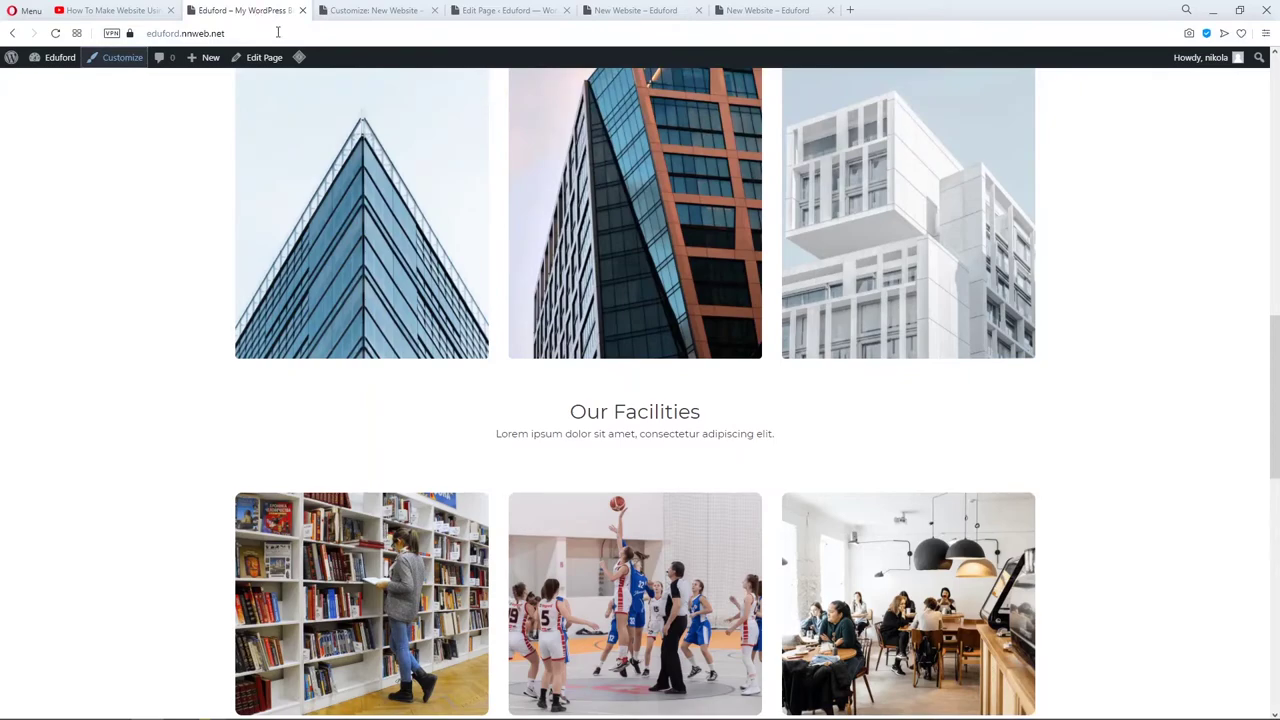
{"action": "scroll", "coordinate": [450, 285], "scroll_direction": "down", "scroll_amount": 6}
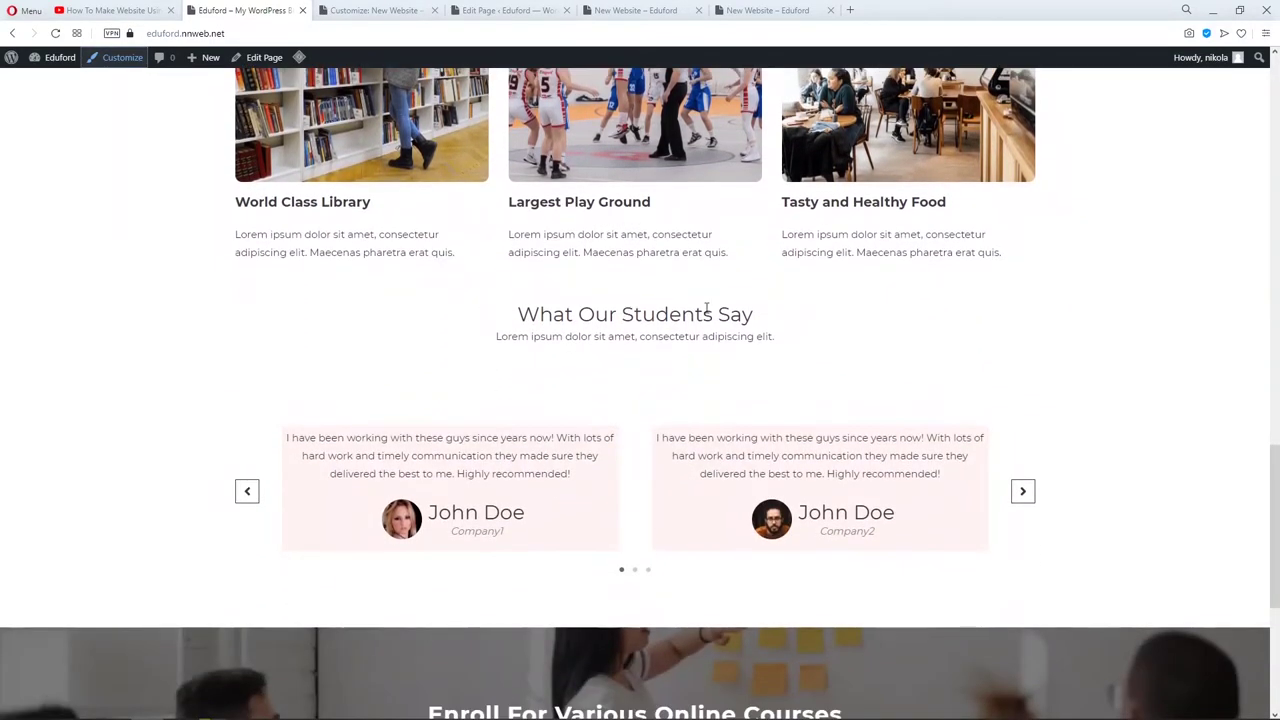
{"action": "left_click", "coordinate": [505, 10]}
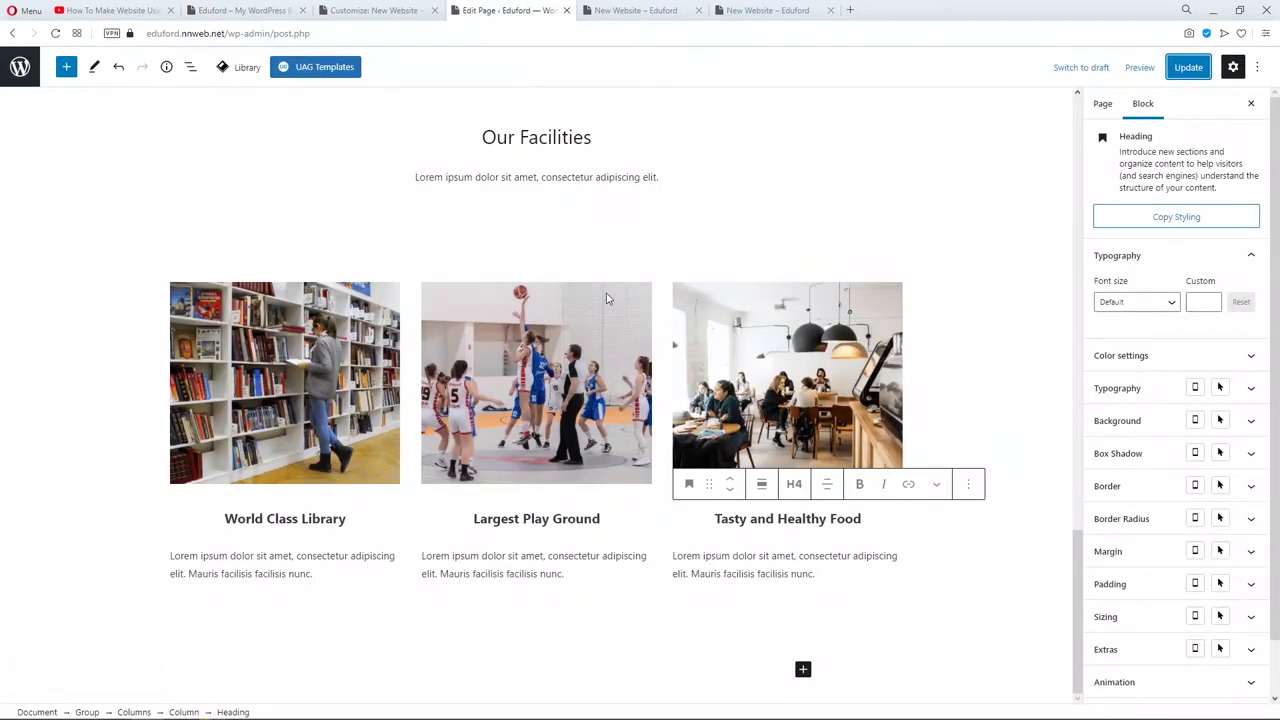
{"action": "left_click", "coordinate": [615, 275]}
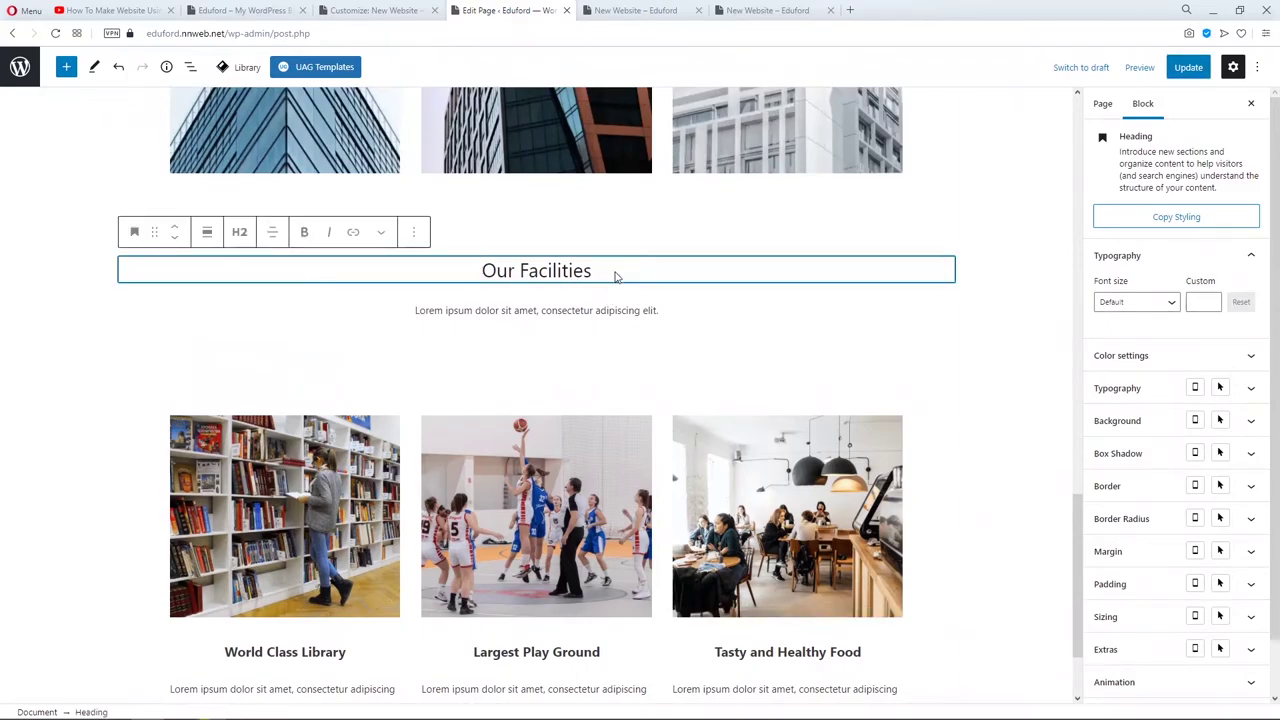
{"action": "left_click", "coordinate": [414, 233]}
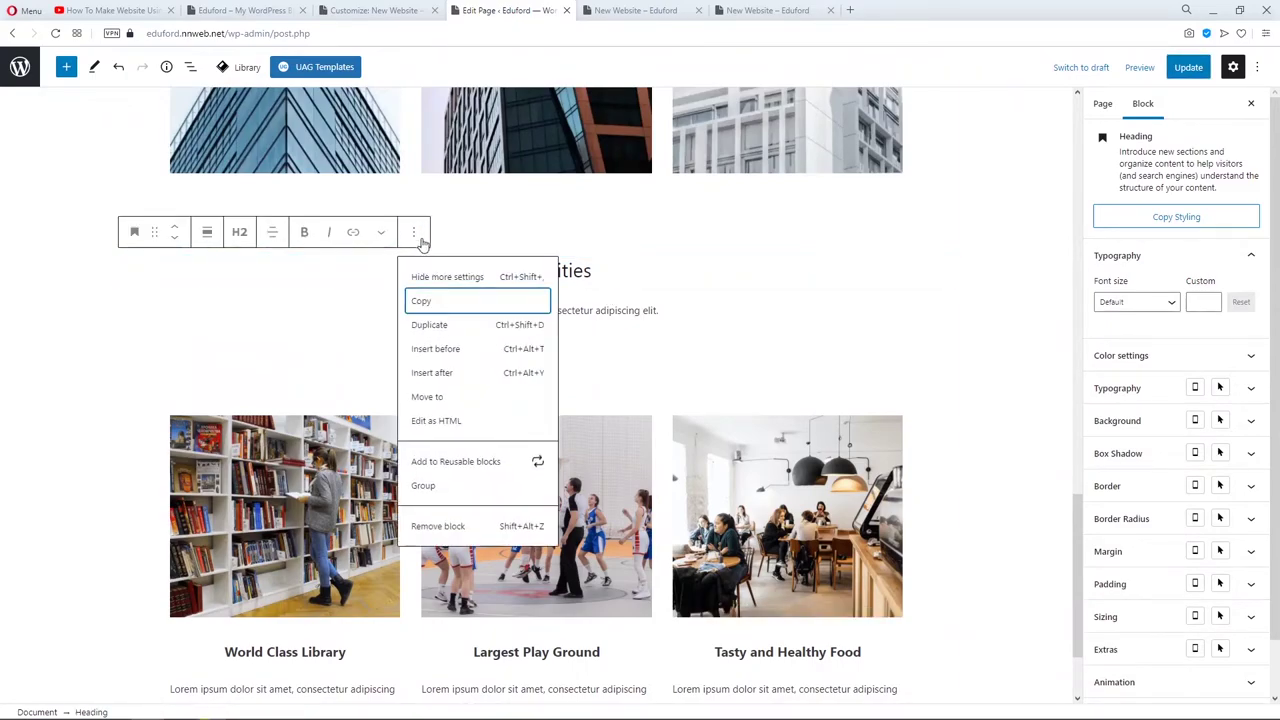
{"action": "left_click", "coordinate": [471, 329]}
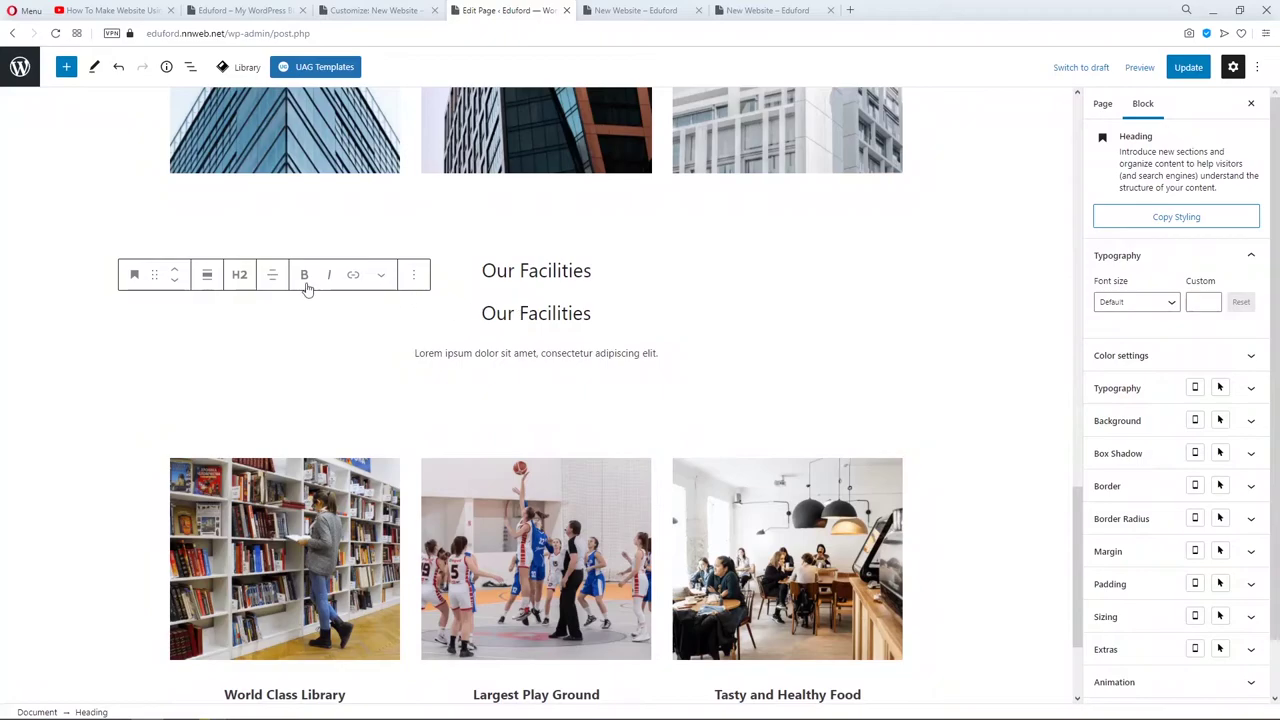
{"action": "left_click", "coordinate": [174, 281]}
{"action": "left_click", "coordinate": [172, 281]}
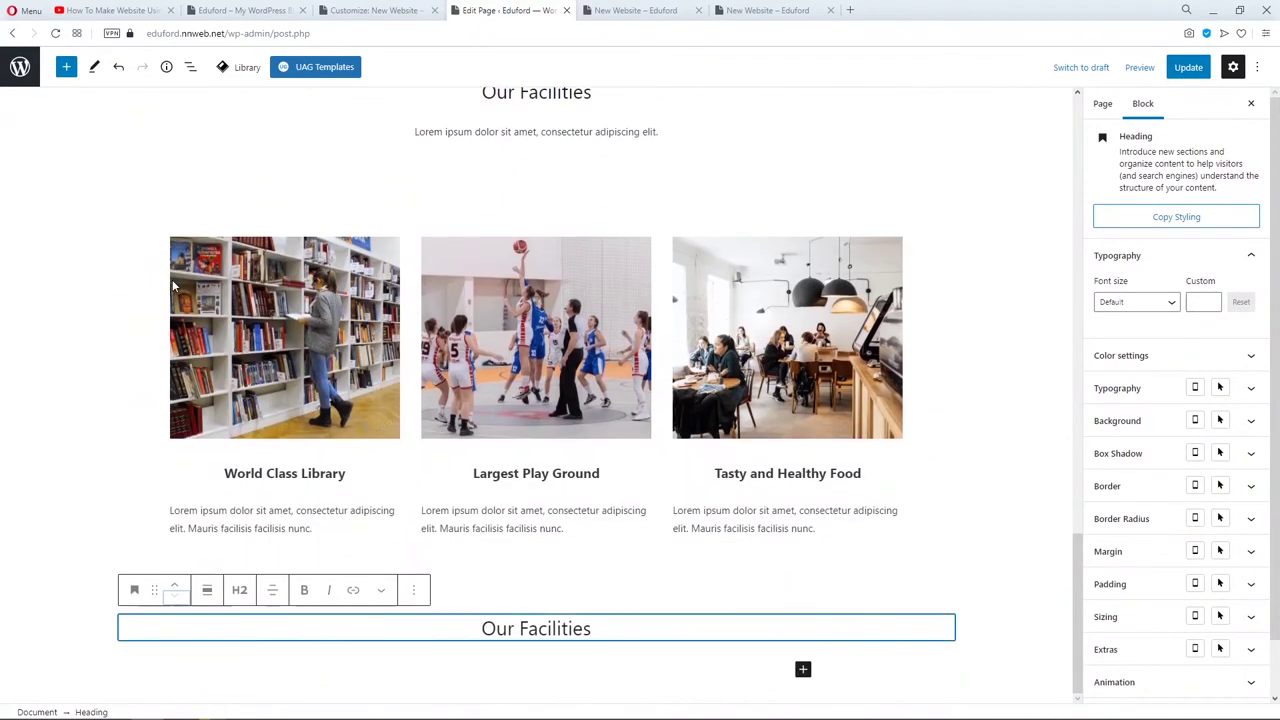
Duplicate the paragraph under the original "Our Facilities" heading and move the copy beneath the duplicated heading.
{"action": "left_click", "coordinate": [590, 135]}
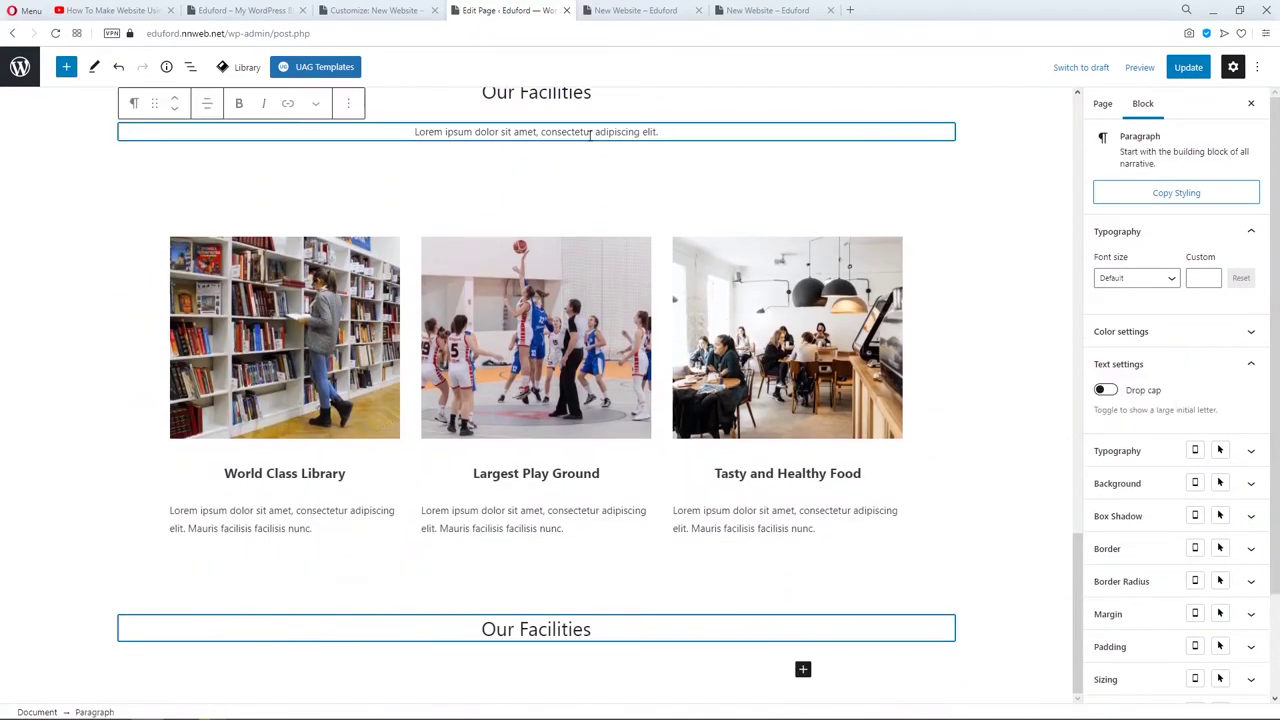
{"action": "left_click", "coordinate": [348, 104]}
{"action": "left_click", "coordinate": [373, 191]}
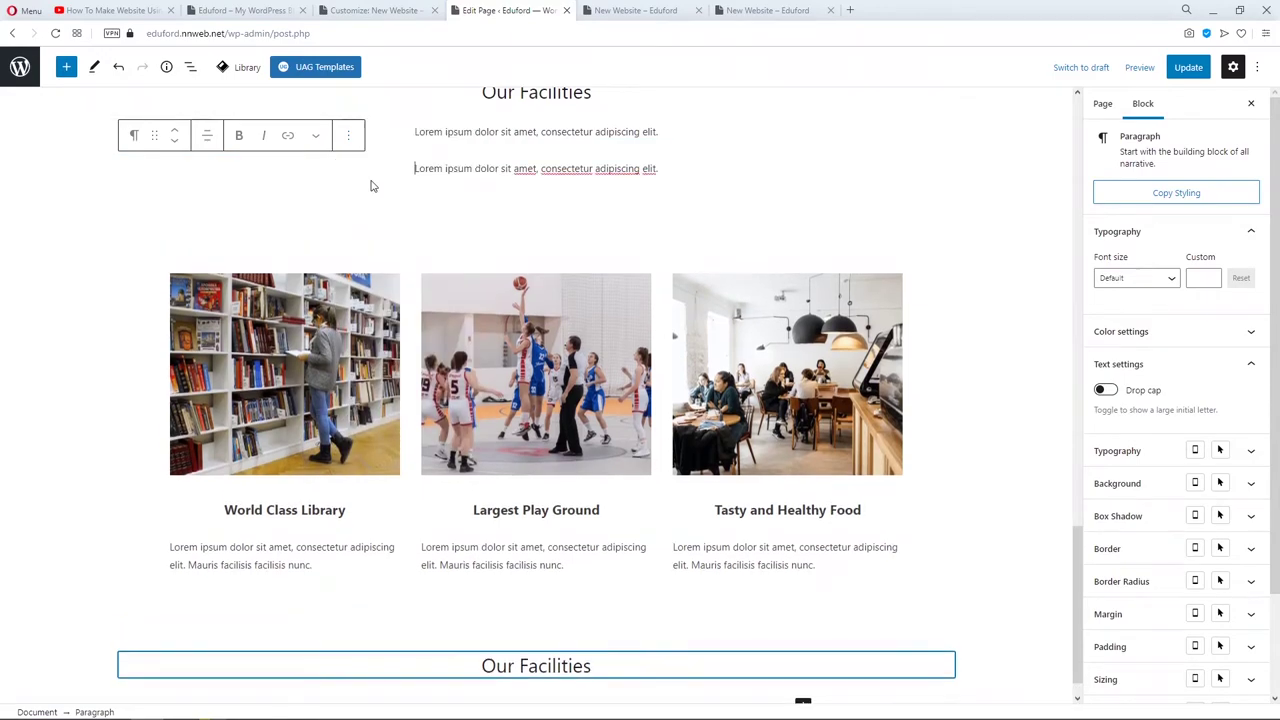
{"action": "left_click", "coordinate": [174, 142]}
{"action": "left_click", "coordinate": [178, 561]}
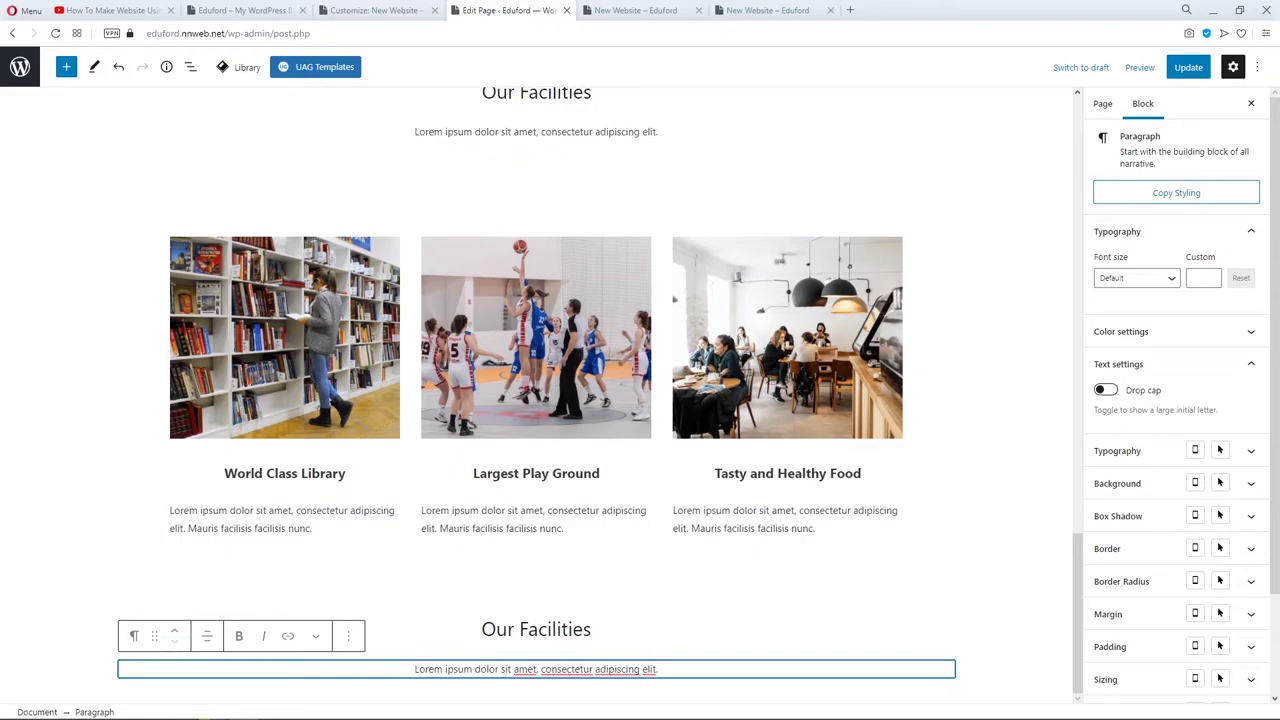
Change the duplicated heading to "What Our Students Say", compare with the reference homepage's testimonials, and update the page.
{"action": "triple_click", "coordinate": [512, 626]}
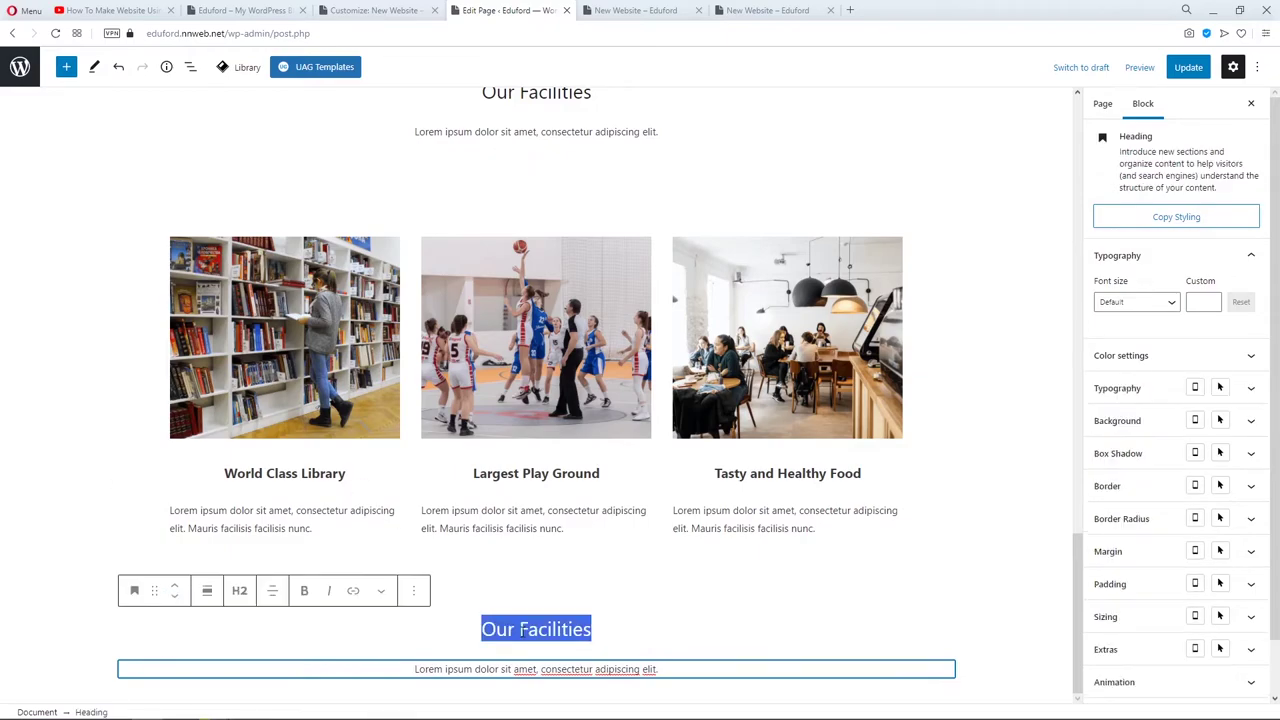
{"action": "type", "text": "What Our Students Say"}
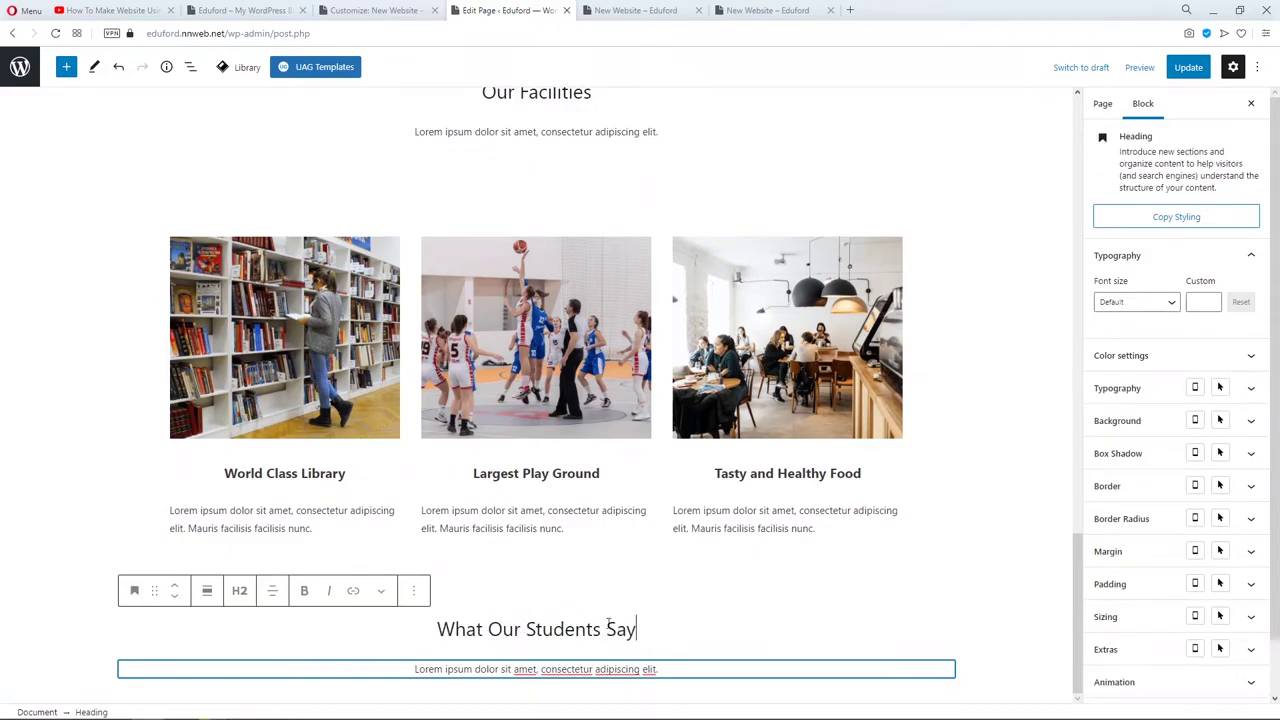
{"action": "left_click", "coordinate": [246, 10]}
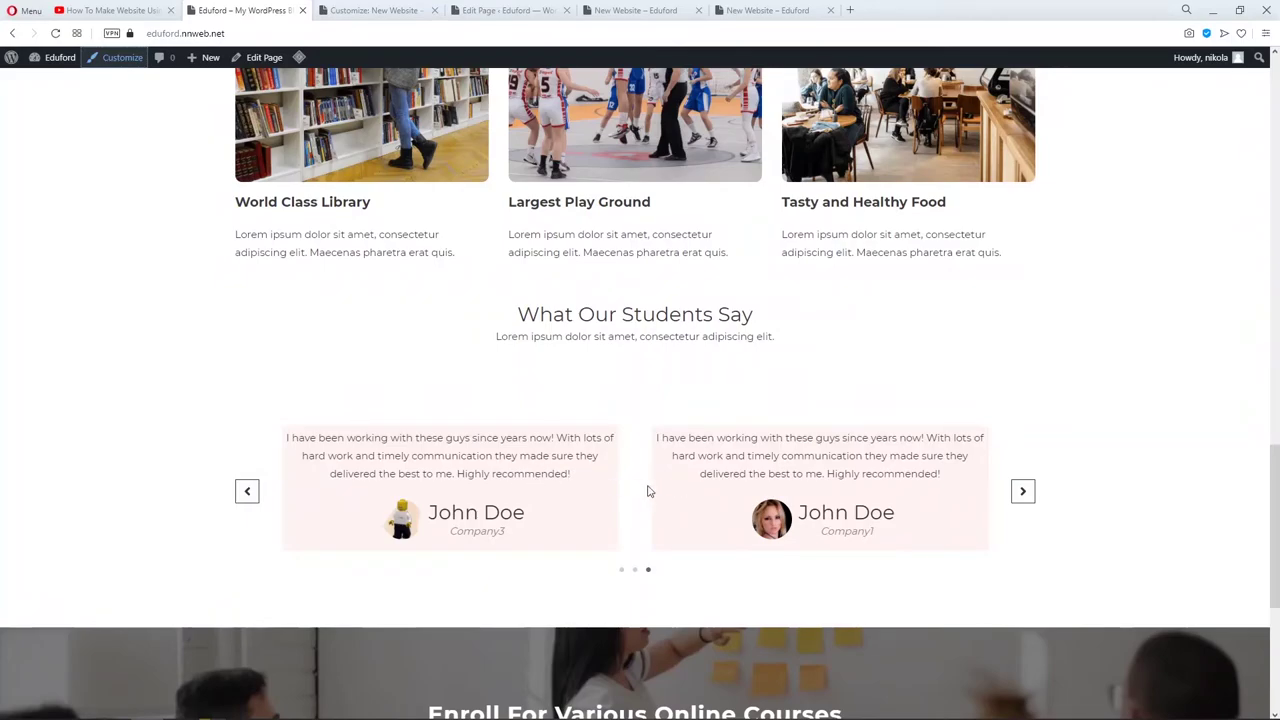
{"action": "left_click", "coordinate": [502, 10]}
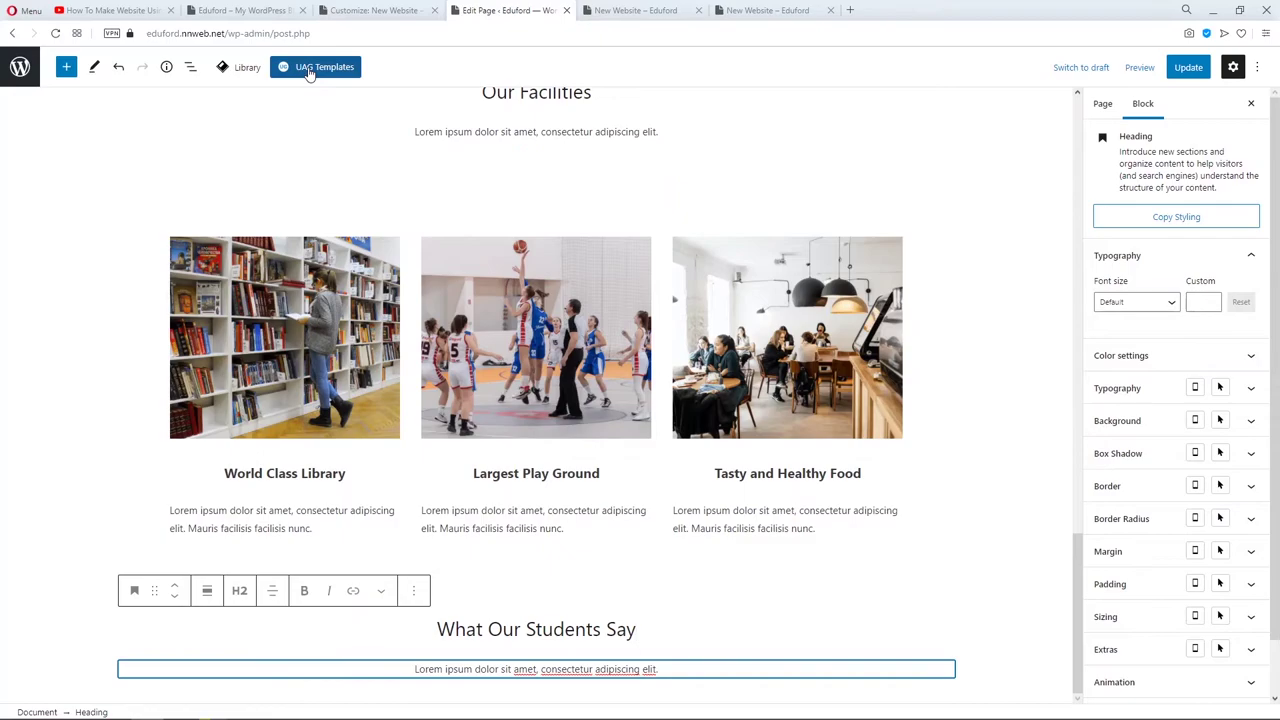
{"action": "left_click", "coordinate": [1187, 68]}
Insert a Testimonial block after the paragraph under "What Our Students Say".
{"action": "left_click", "coordinate": [975, 668]}
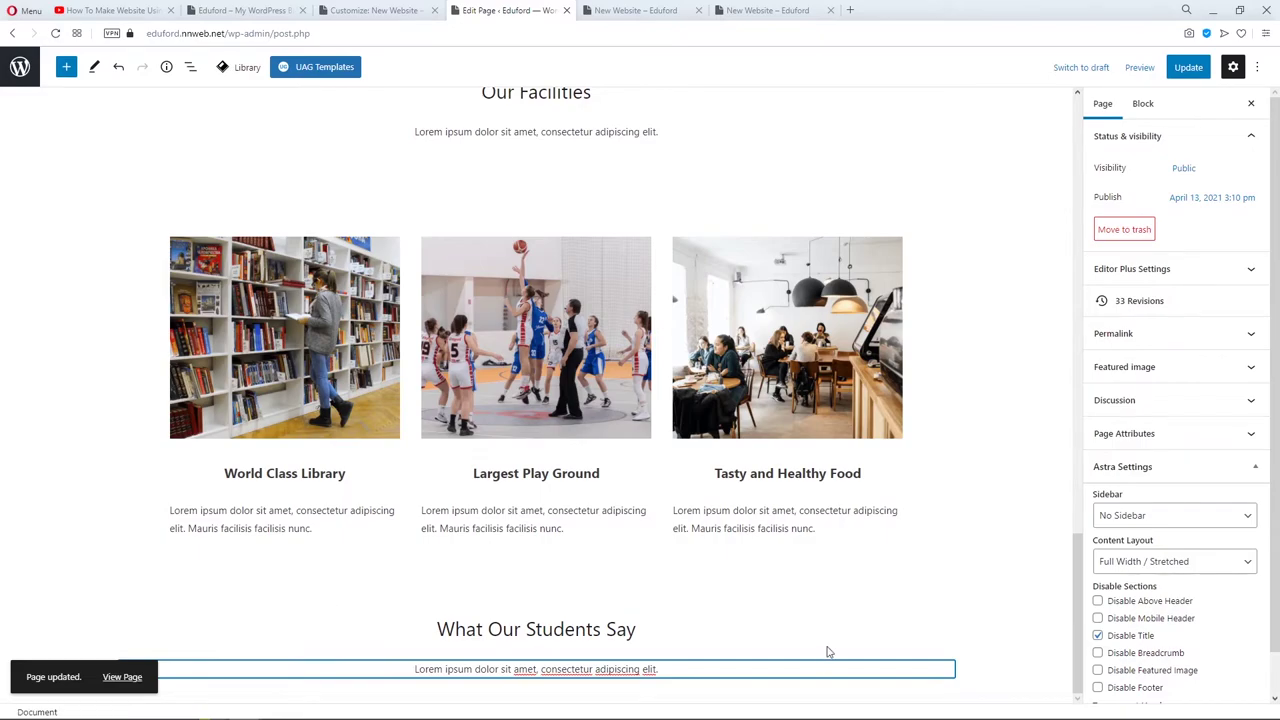
{"action": "left_click", "coordinate": [875, 687]}
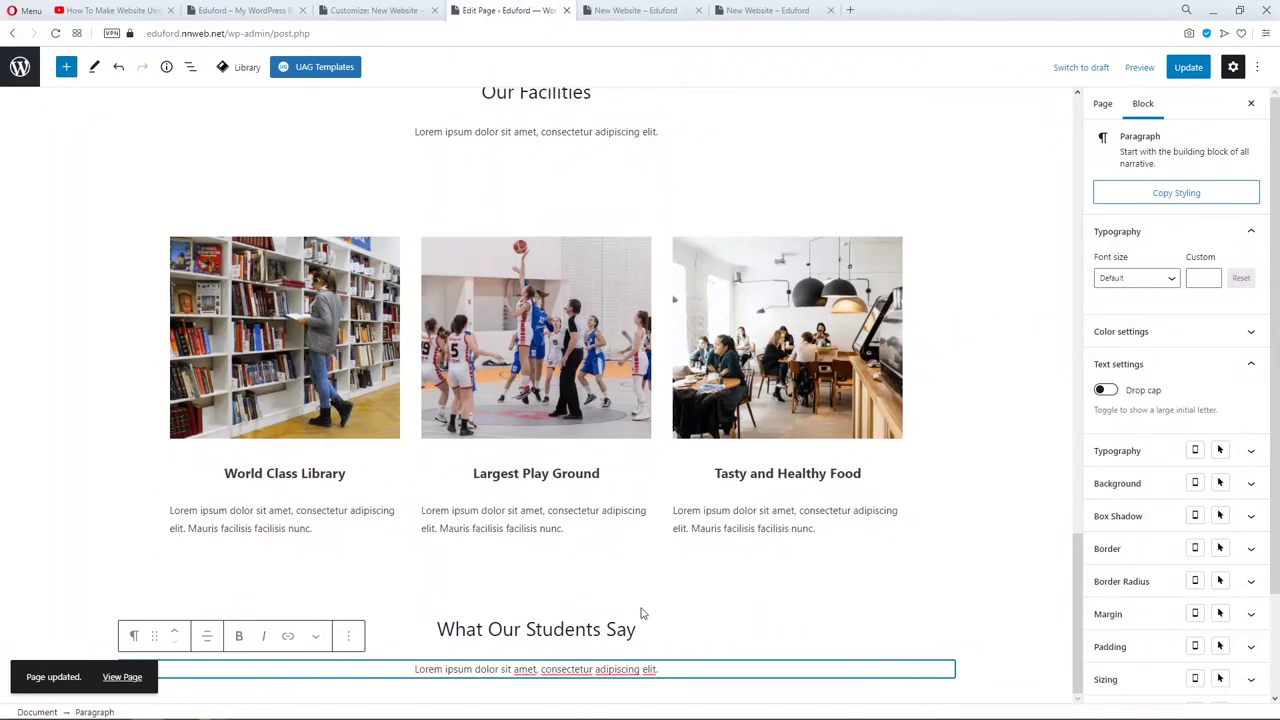
{"action": "left_click", "coordinate": [653, 636]}
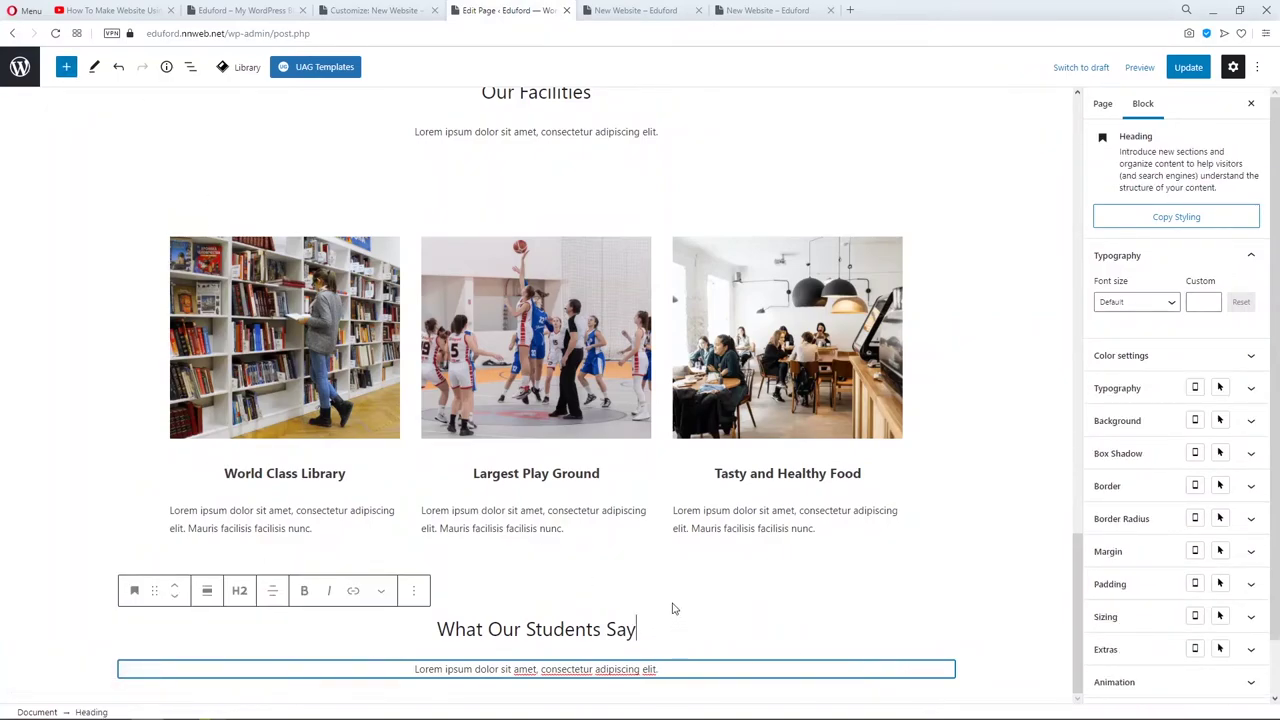
{"action": "left_click", "coordinate": [688, 677]}
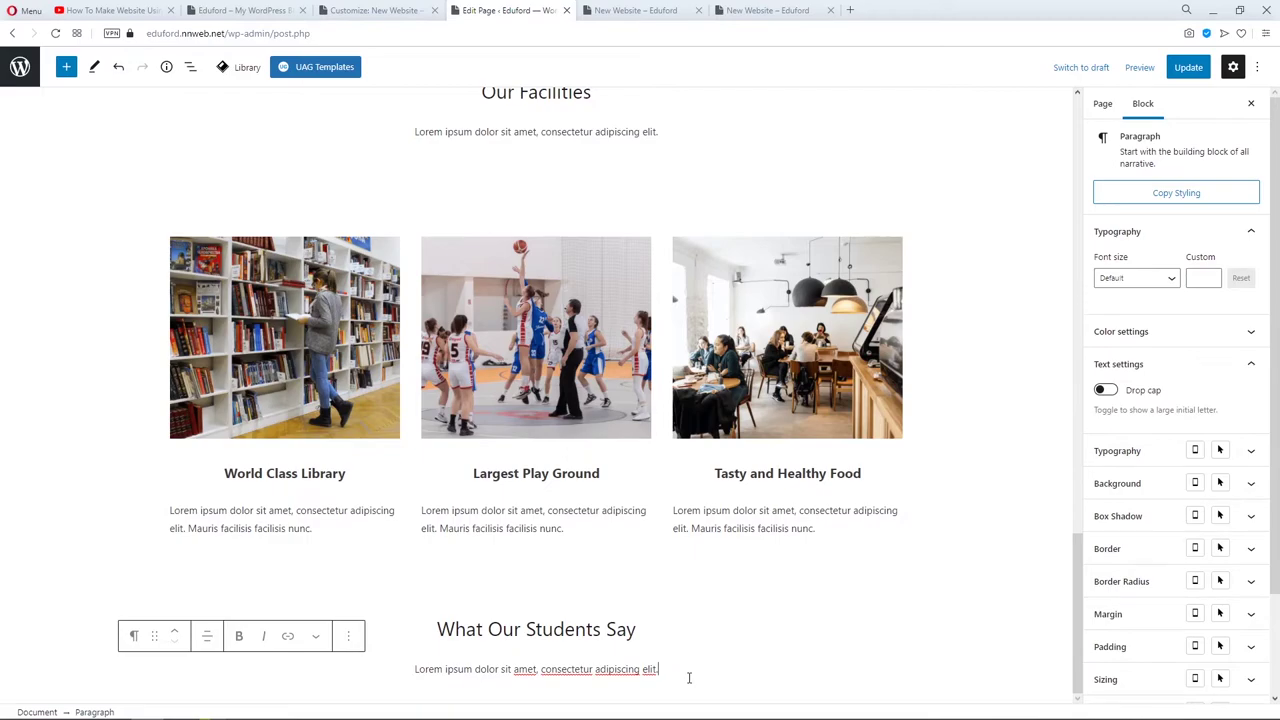
{"action": "left_click", "coordinate": [66, 67]}
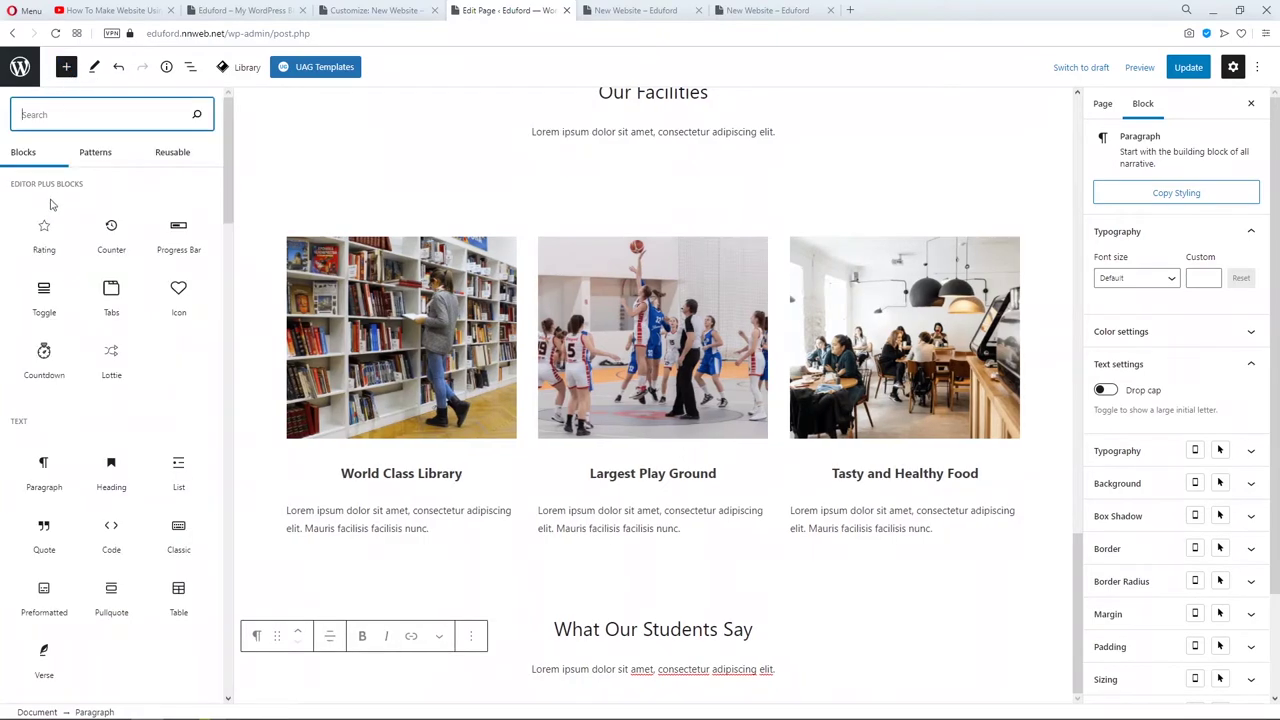
{"action": "type", "text": "tes"}
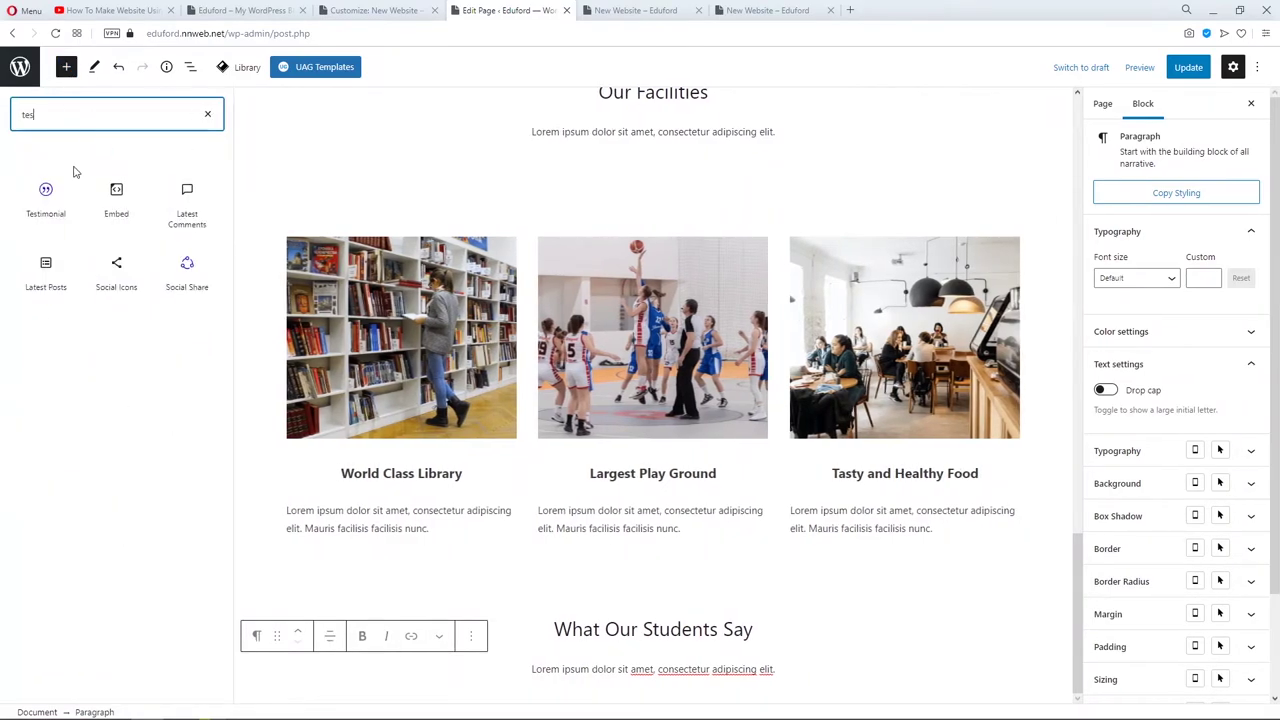
{"action": "left_click", "coordinate": [46, 186]}
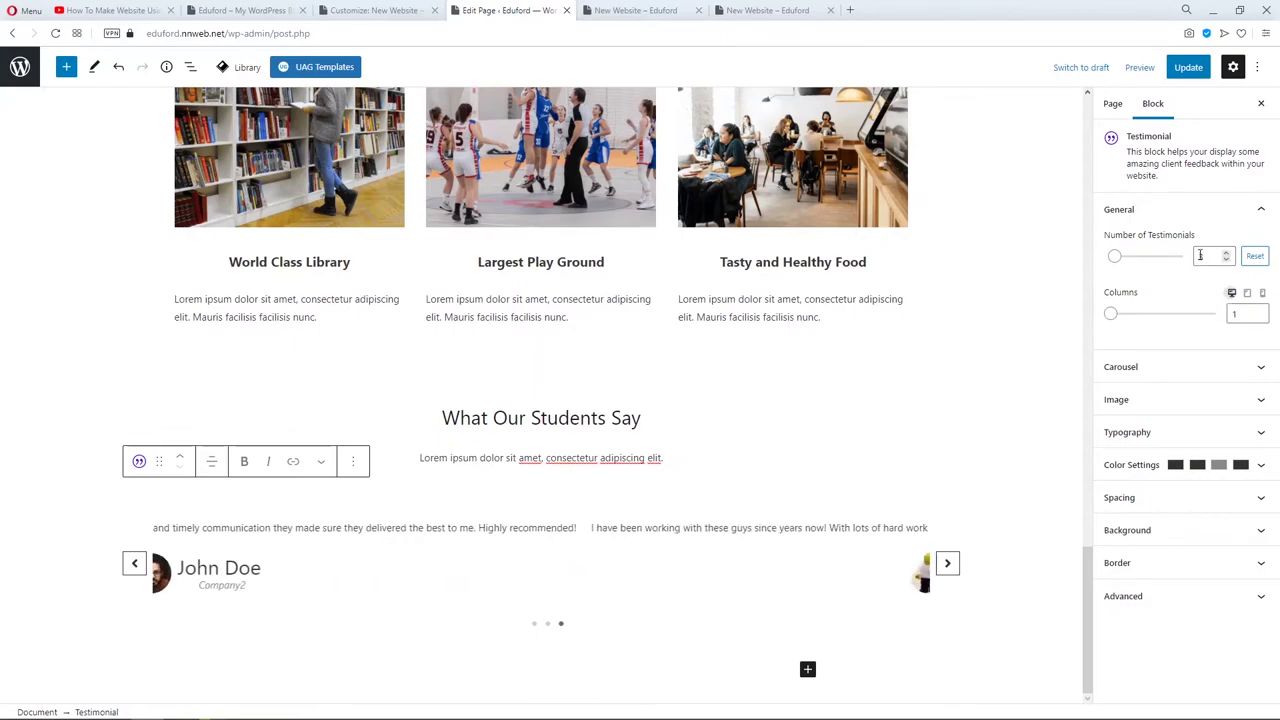
Set the testimonials to 2 columns and the carousel's autoplay speed to 4000 ms.
{"action": "double_click", "coordinate": [1236, 312]}
{"action": "type", "text": "2"}
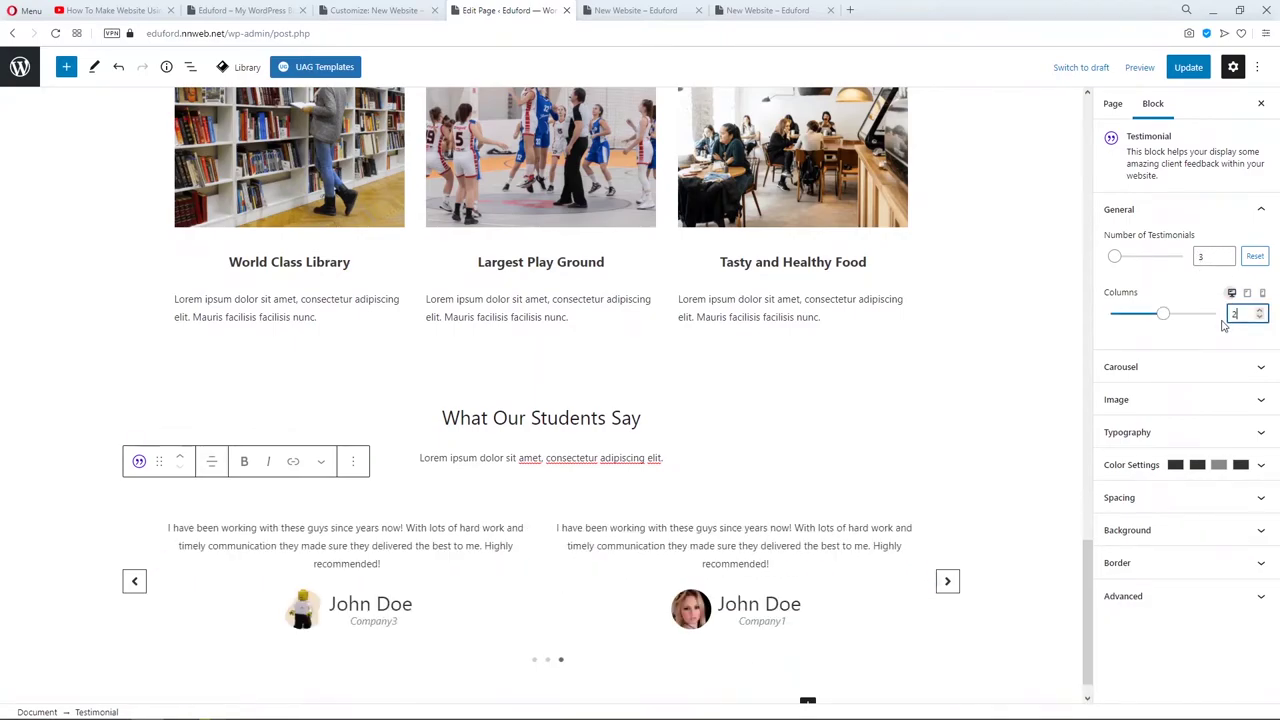
{"action": "left_click", "coordinate": [1201, 370]}
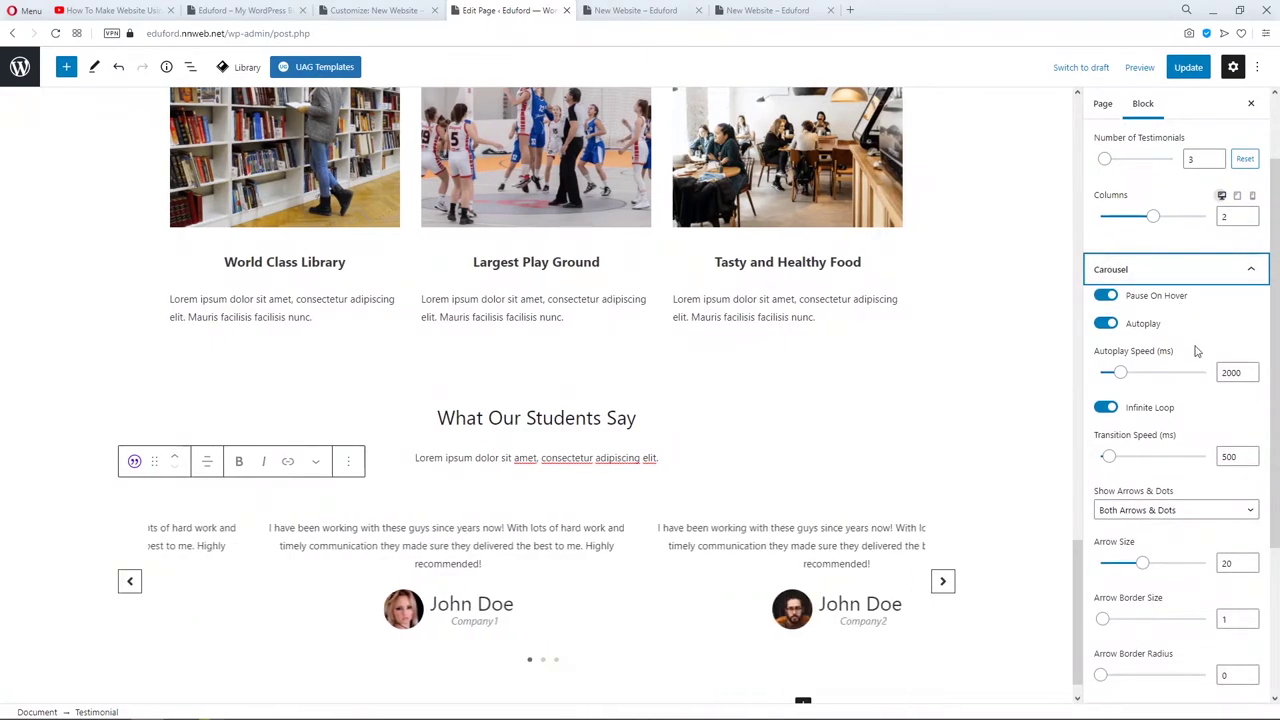
{"action": "left_click", "coordinate": [1228, 373]}
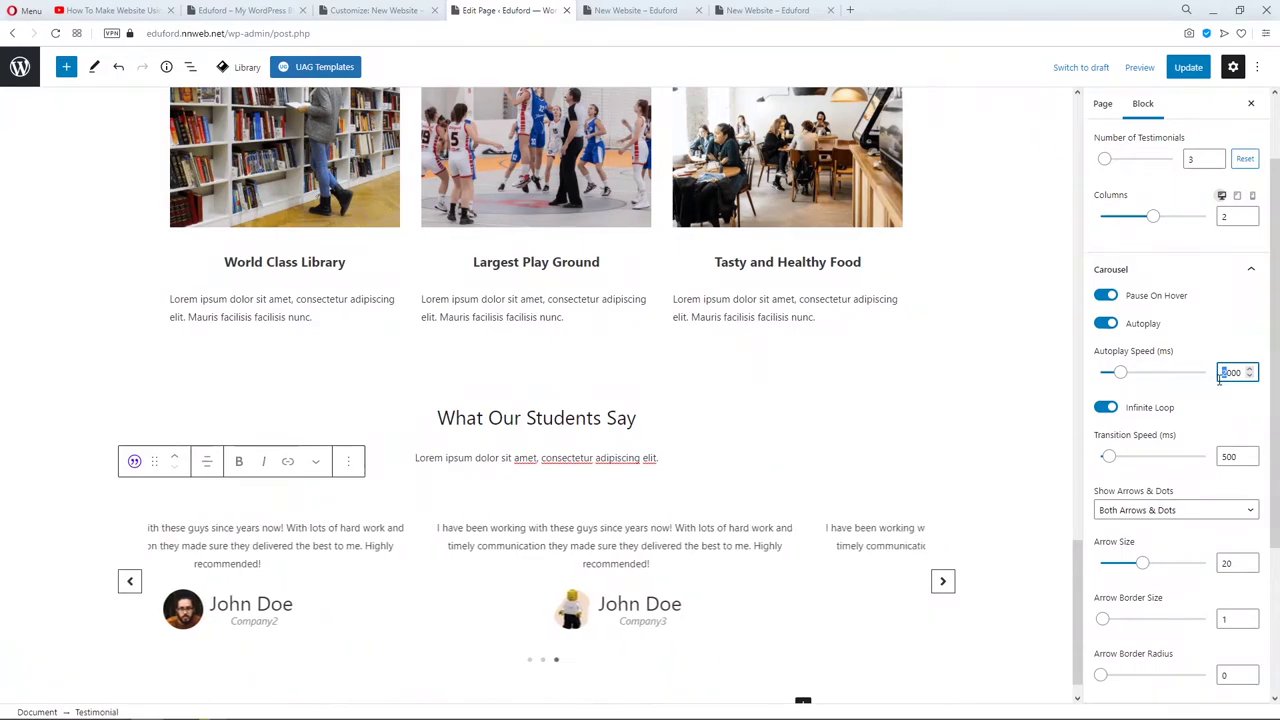
{"action": "type", "text": "4"}
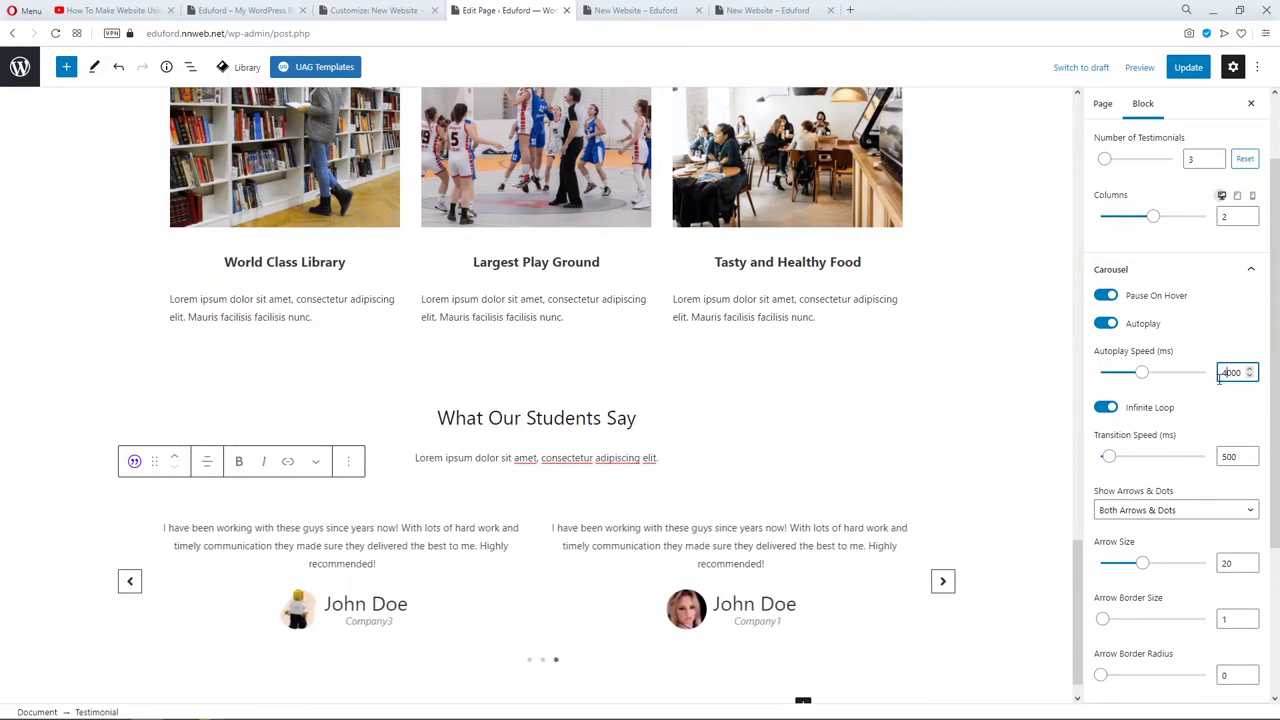
Replace the first testimonial's image with the blonde woman's portrait from the media library.
{"action": "scroll", "coordinate": [1229, 437], "scroll_direction": "down", "scroll_amount": 3}
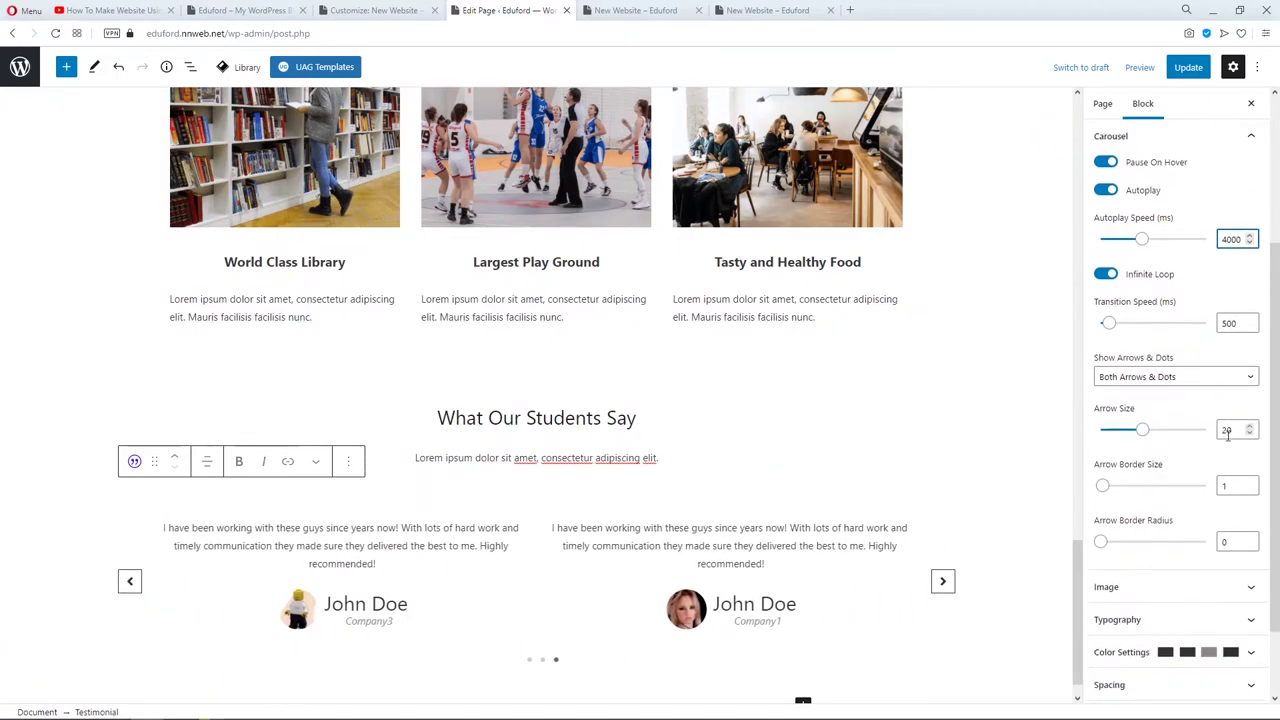
{"action": "scroll", "coordinate": [1211, 428], "scroll_direction": "down", "scroll_amount": 2}
{"action": "left_click", "coordinate": [1180, 492]}
{"action": "scroll", "coordinate": [1180, 494], "scroll_direction": "down", "scroll_amount": 5}
{"action": "left_click", "coordinate": [1141, 270]}
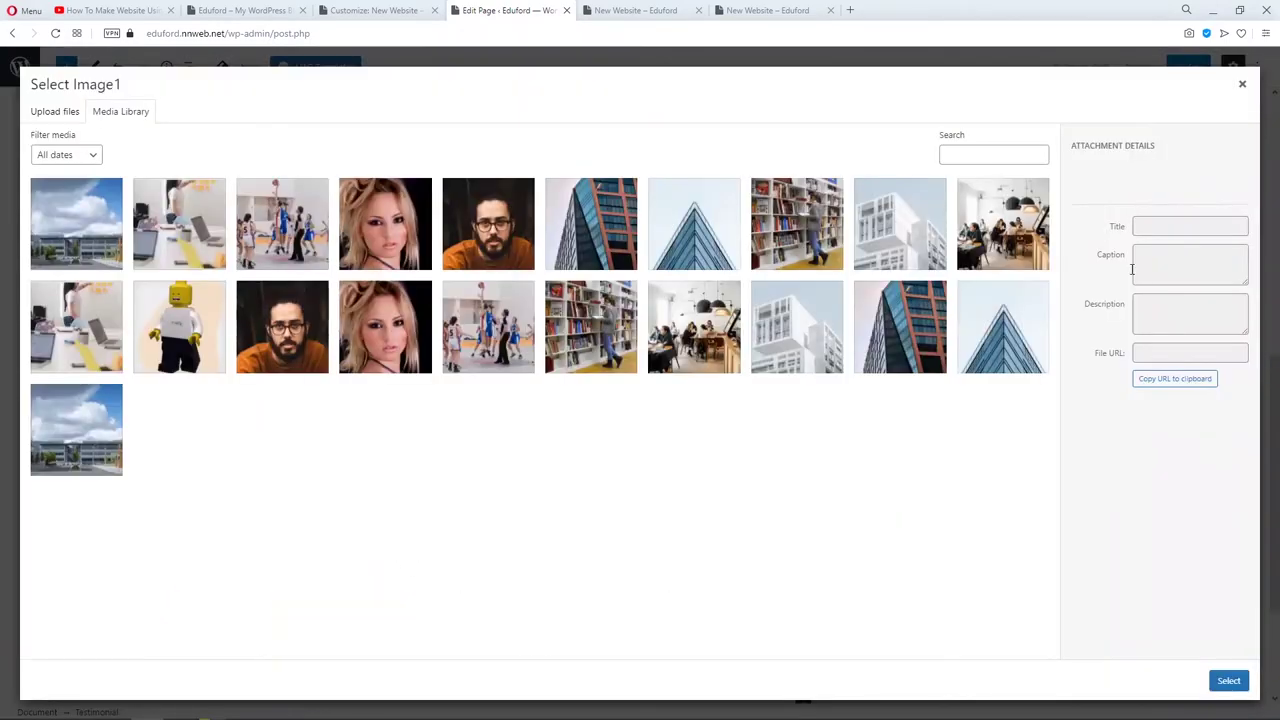
{"action": "left_click", "coordinate": [1220, 684]}
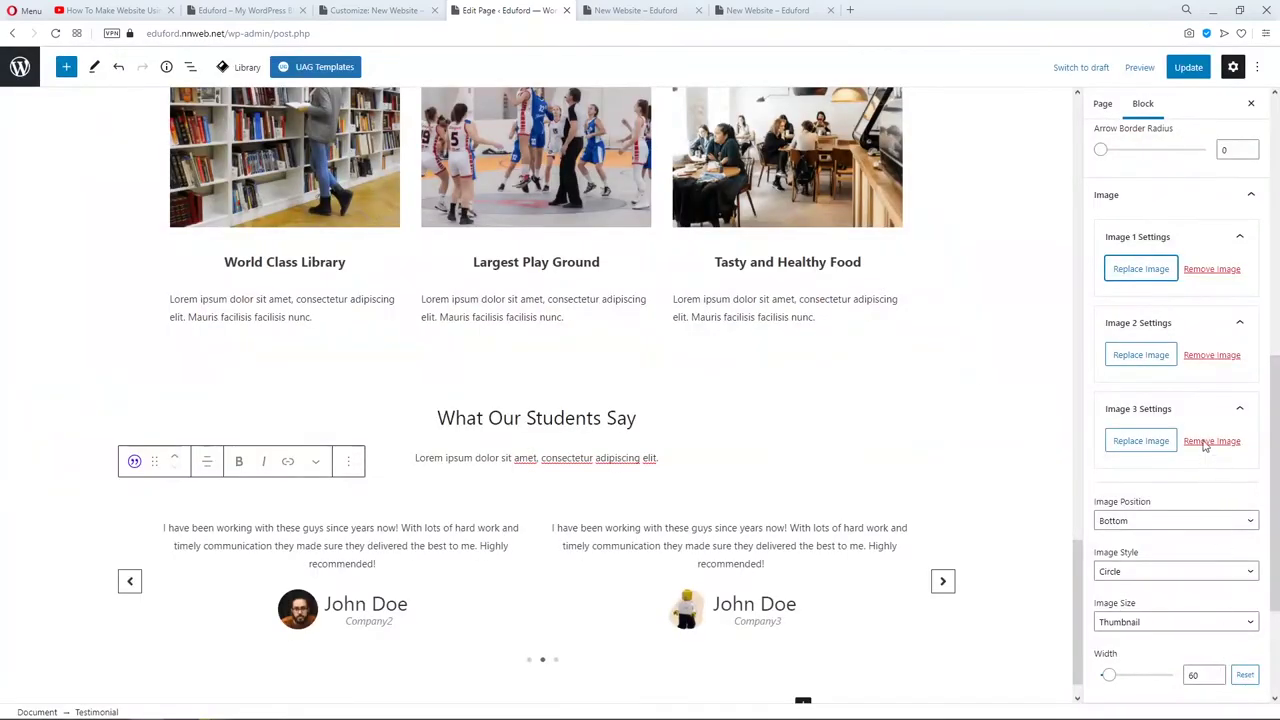
Replace the second testimonial's image with other-man.jpg and the third one's with NNWeb-maskota.png.
{"action": "left_click", "coordinate": [1150, 357]}
{"action": "left_click", "coordinate": [508, 222]}
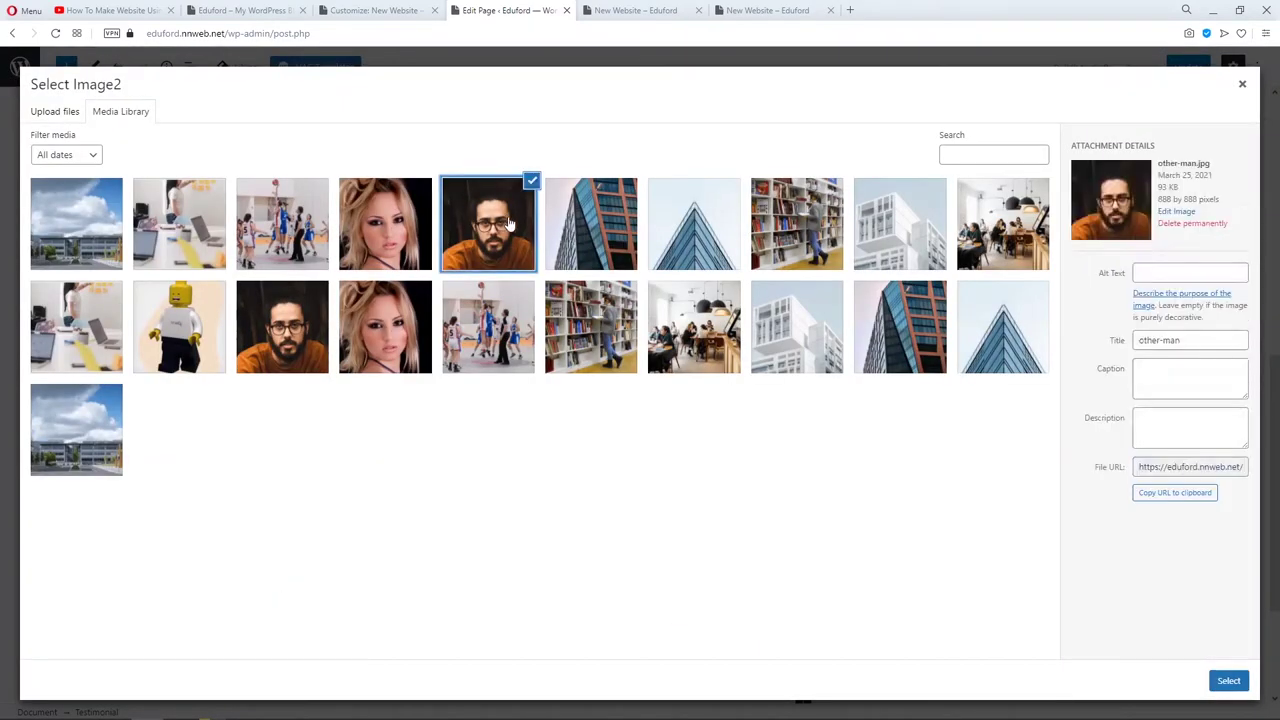
{"action": "left_click", "coordinate": [1228, 680]}
{"action": "left_click", "coordinate": [1141, 441]}
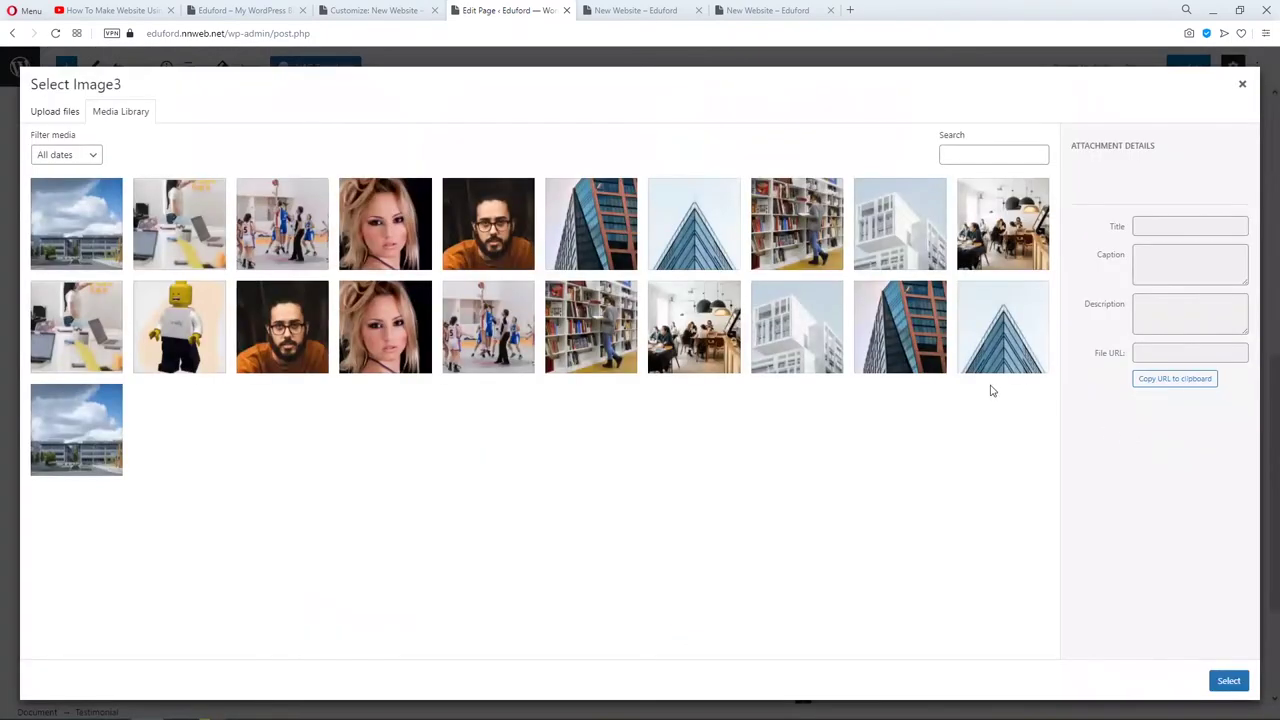
{"action": "left_click", "coordinate": [197, 315]}
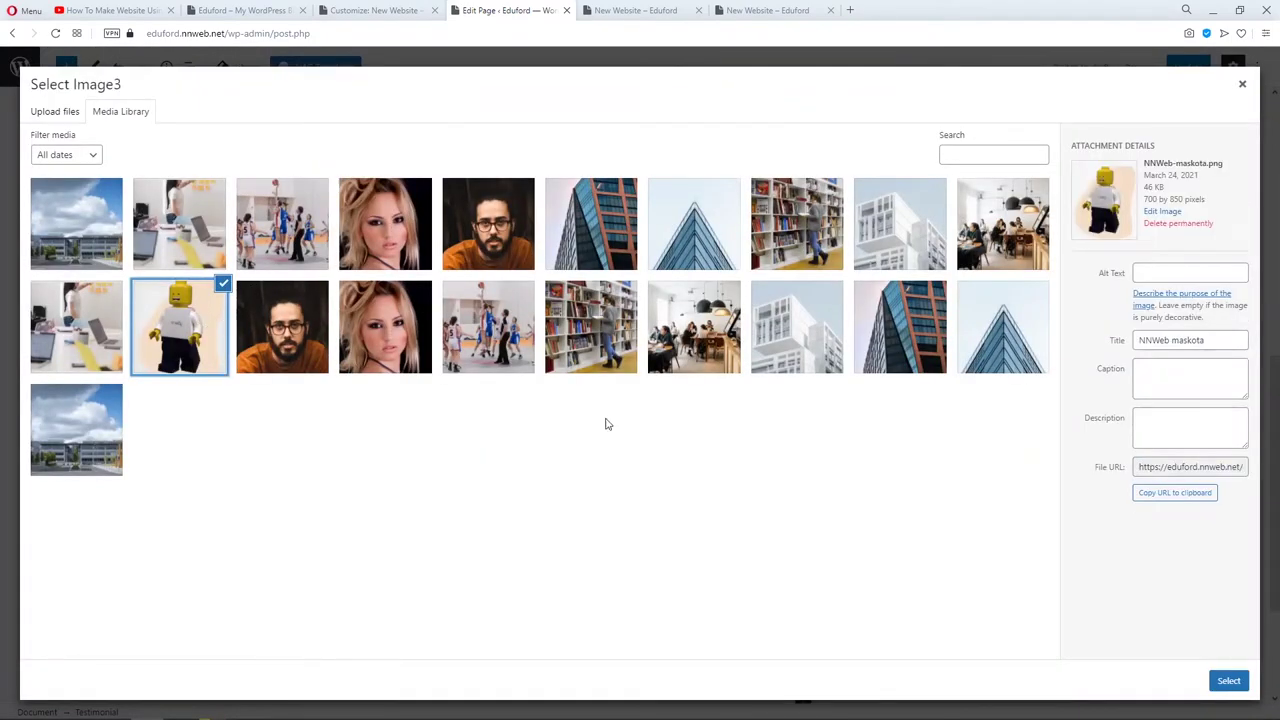
{"action": "left_click", "coordinate": [1240, 682]}
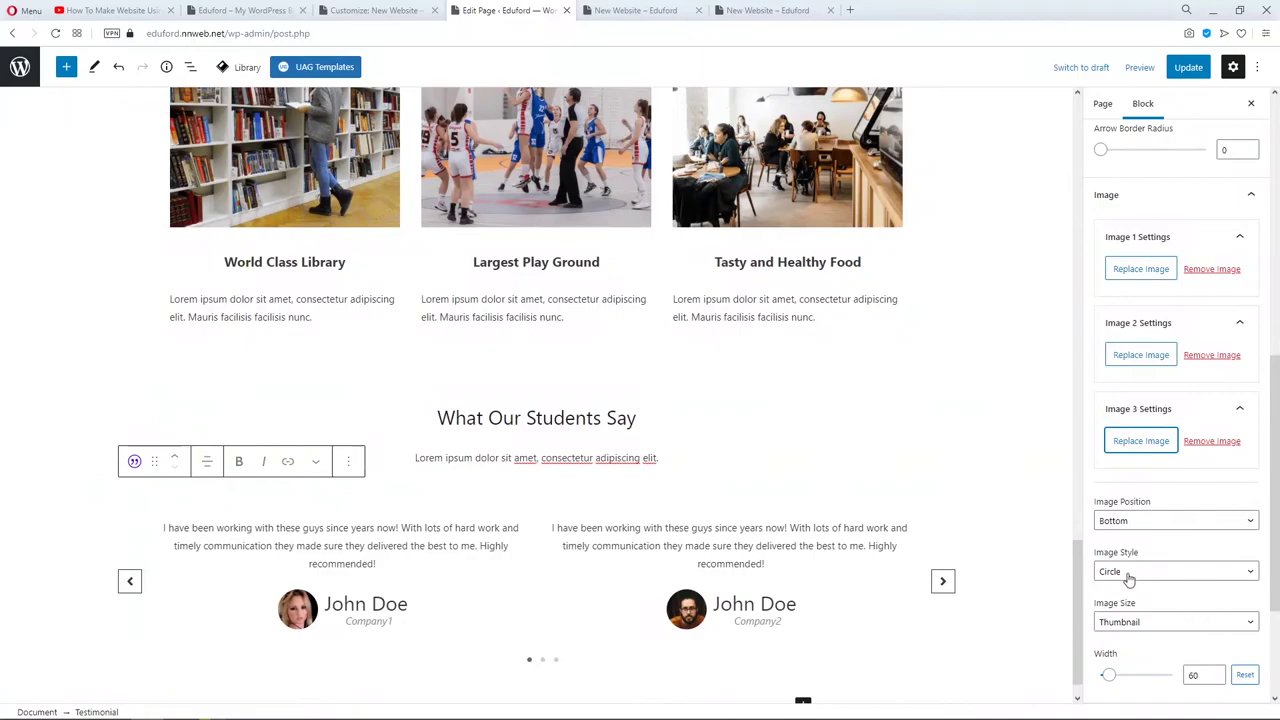
{"action": "scroll", "coordinate": [1166, 523], "scroll_direction": "down", "scroll_amount": 2}
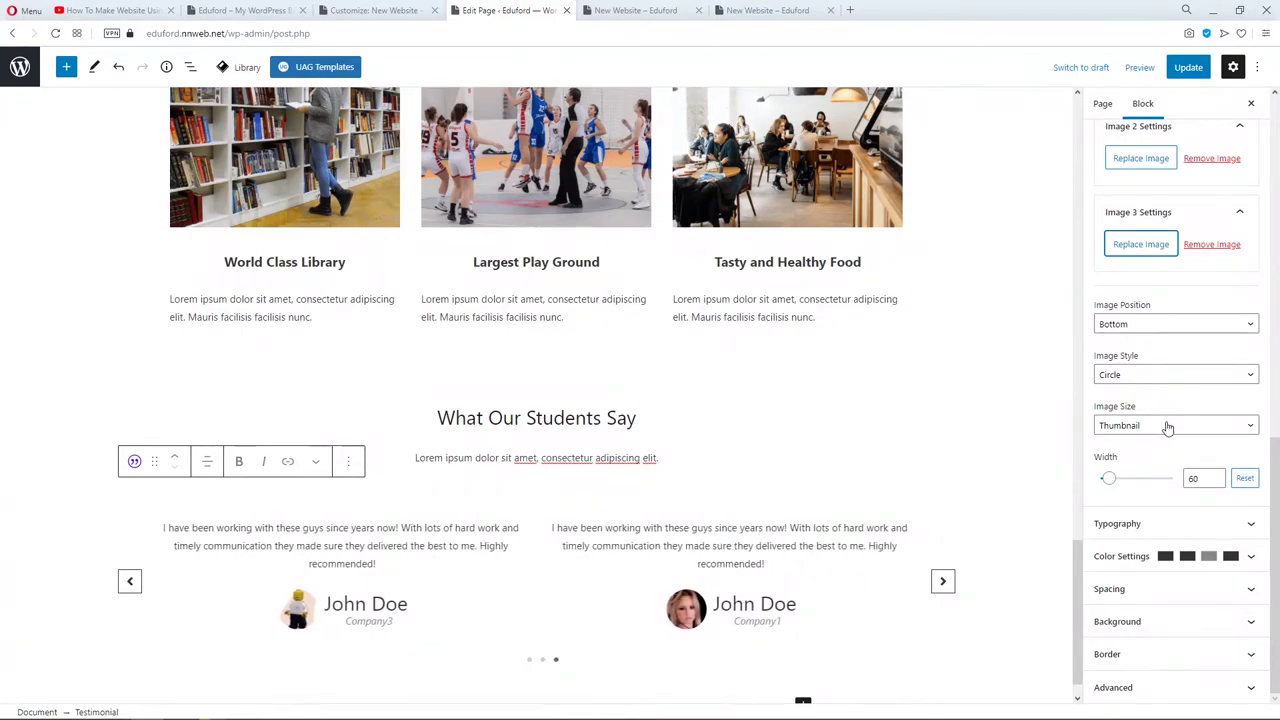
{"action": "left_click", "coordinate": [1180, 523]}
{"action": "scroll", "coordinate": [1182, 540], "scroll_direction": "down", "scroll_amount": 2}
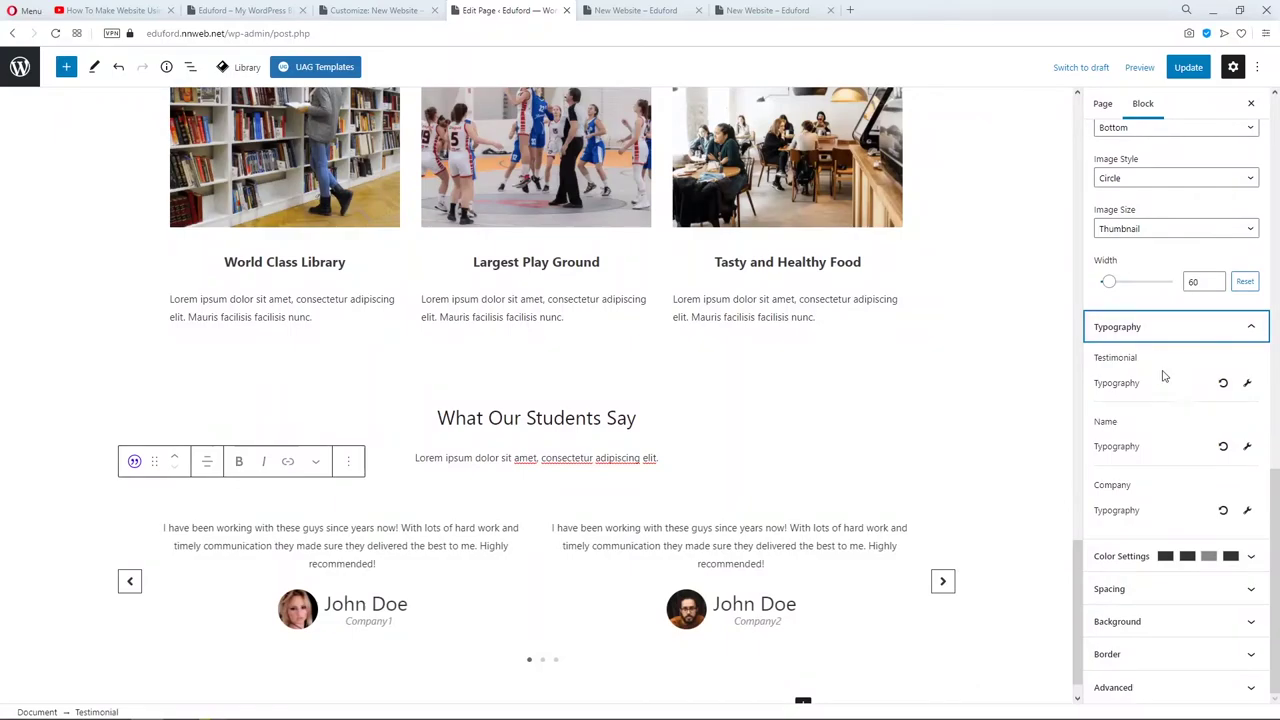
{"action": "left_click", "coordinate": [1167, 328]}
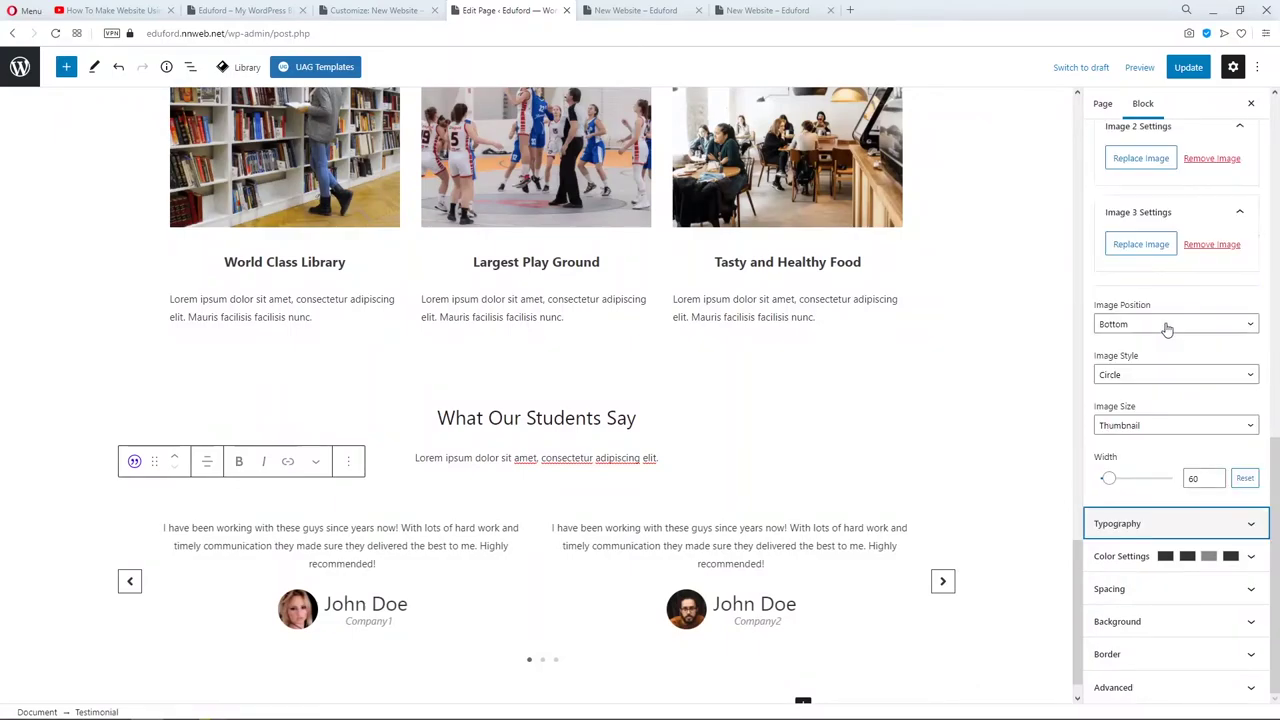
Give the testimonials a solid background in the custom colour #fff3f2.
{"action": "left_click", "coordinate": [1157, 621]}
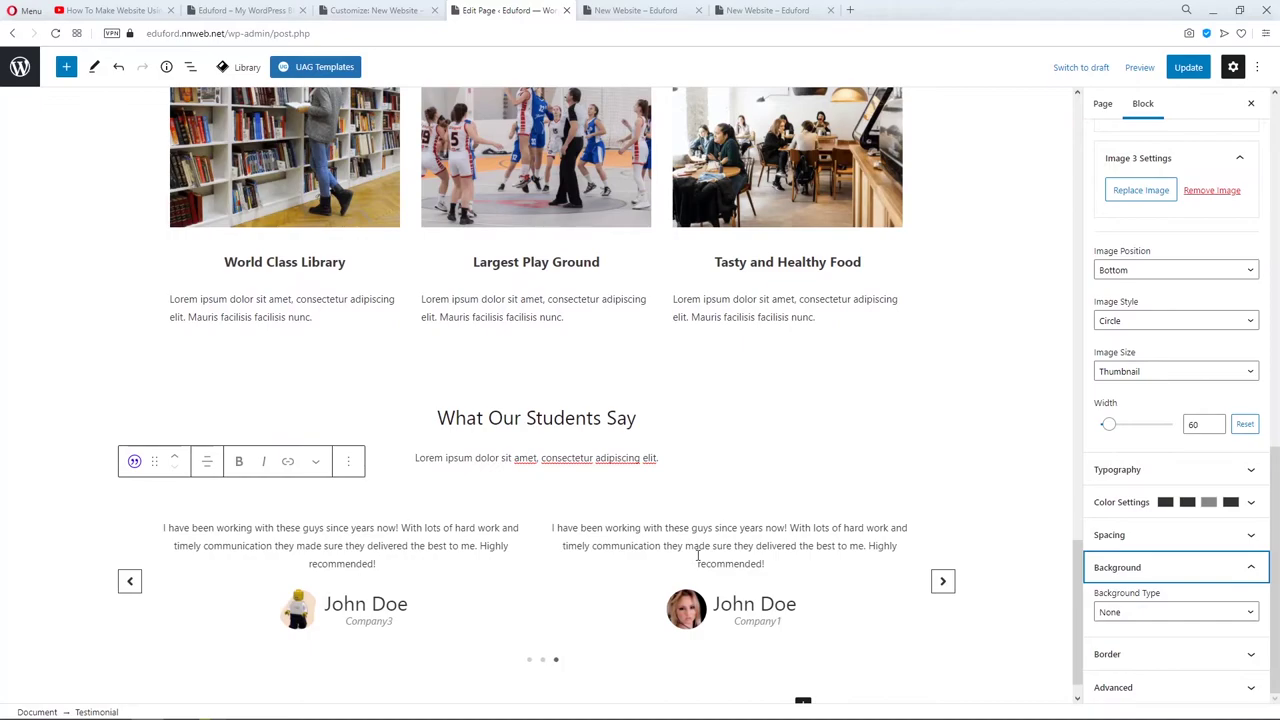
{"action": "left_click", "coordinate": [1150, 613]}
{"action": "left_click", "coordinate": [1150, 641]}
{"action": "scroll", "coordinate": [1200, 620], "scroll_direction": "down", "scroll_amount": 2}
{"action": "left_click", "coordinate": [1210, 622]}
{"action": "left_click_drag", "start_coordinate": [1070, 576], "coordinate": [991, 577]}
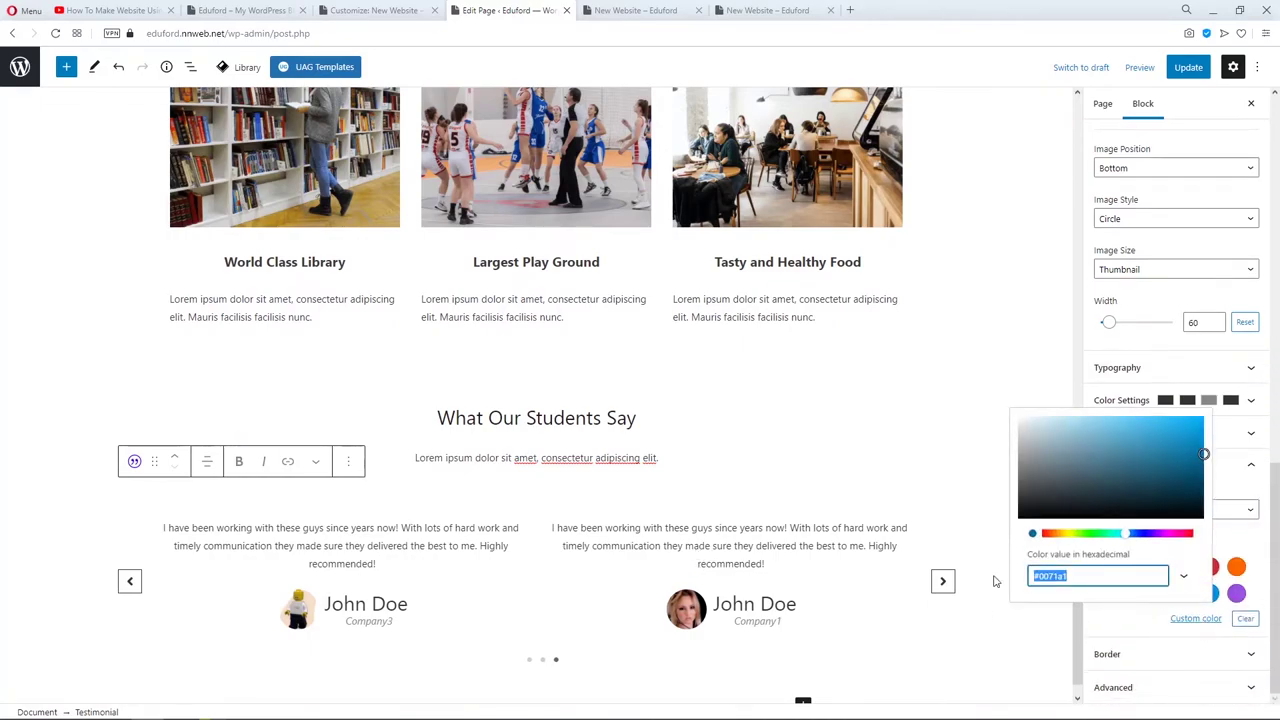
{"action": "type", "text": "#fff3f2"}
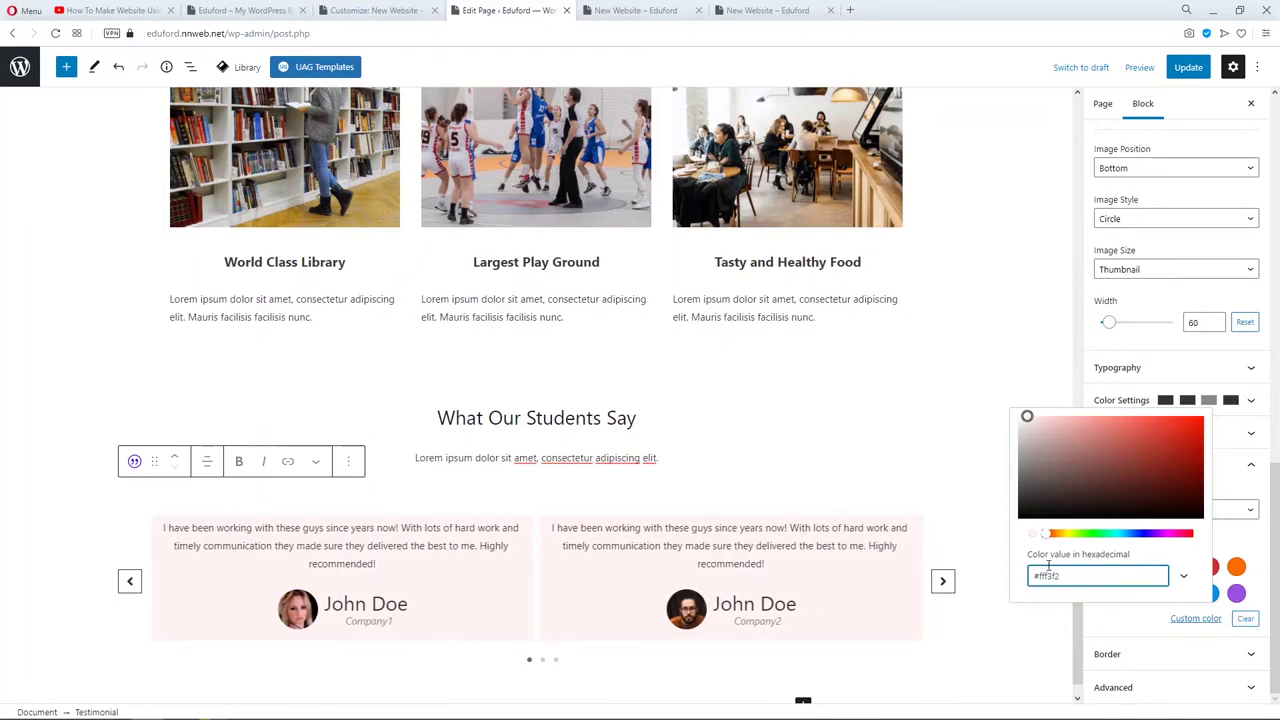
{"action": "left_click", "coordinate": [985, 481]}
Set the Testimonial block's row gap to 50.
{"action": "left_click", "coordinate": [886, 530]}
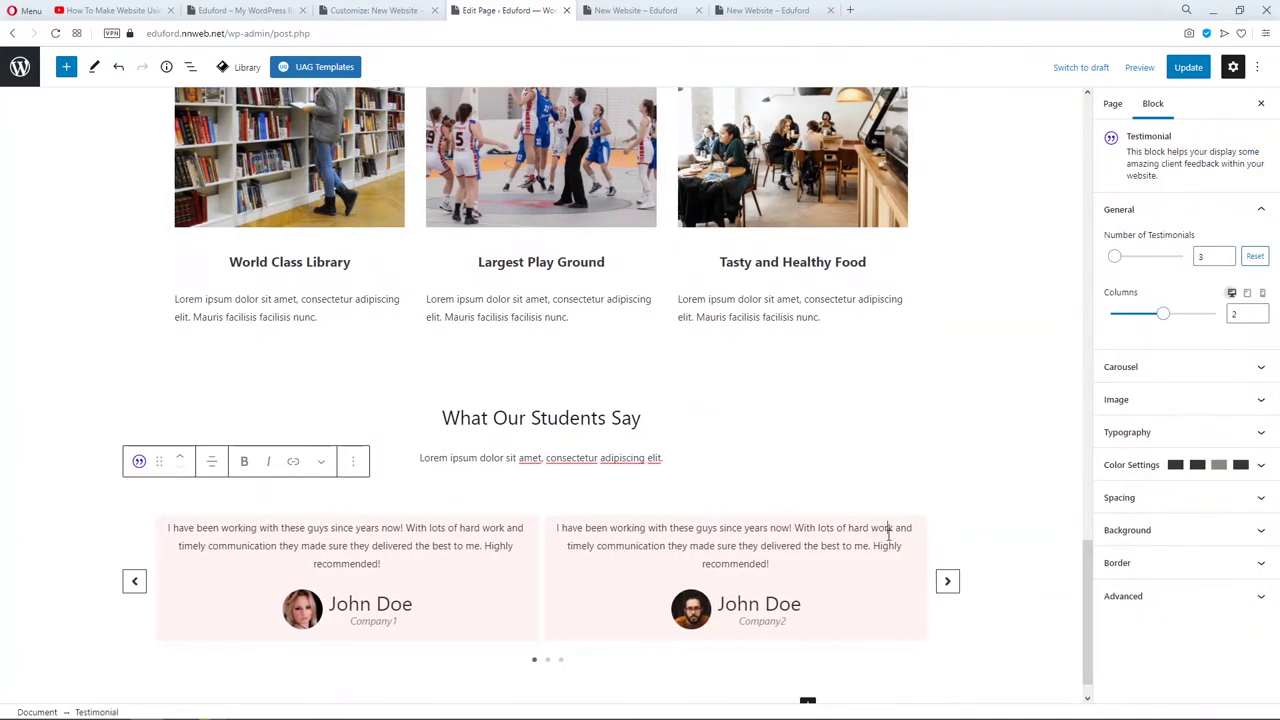
{"action": "left_click", "coordinate": [1161, 499]}
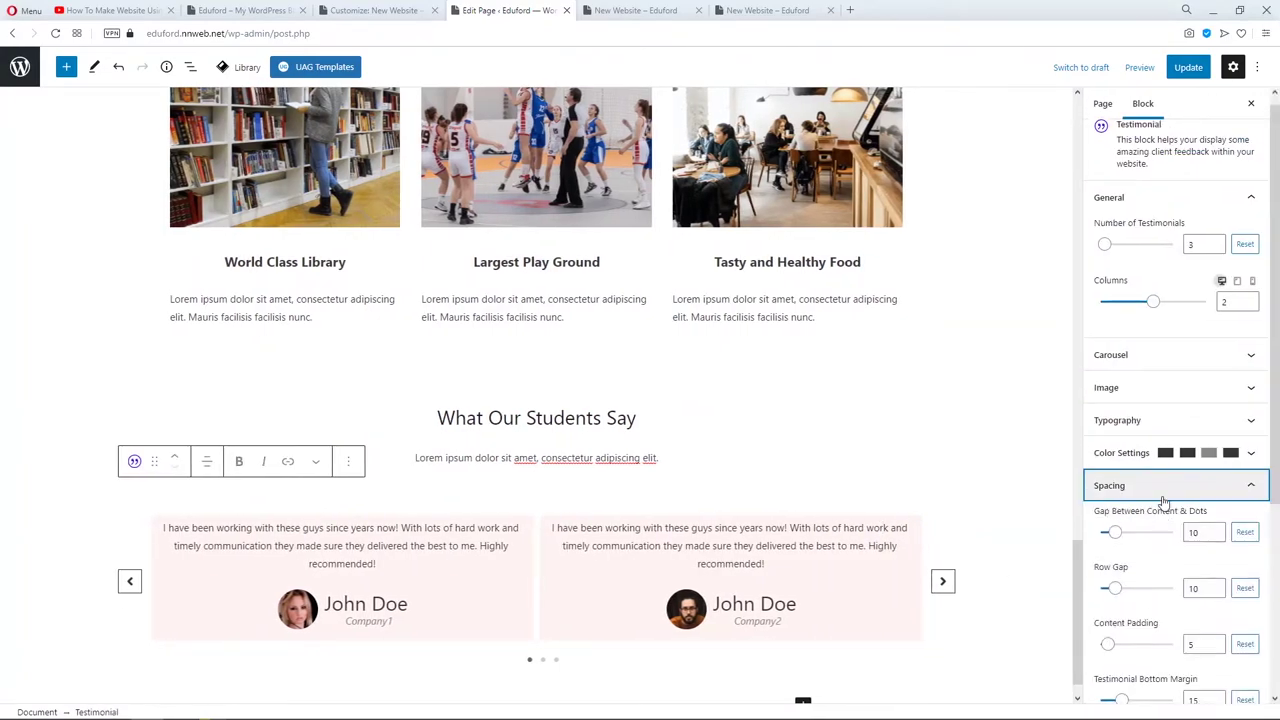
{"action": "double_click", "coordinate": [1194, 396]}
{"action": "type", "text": "50"}
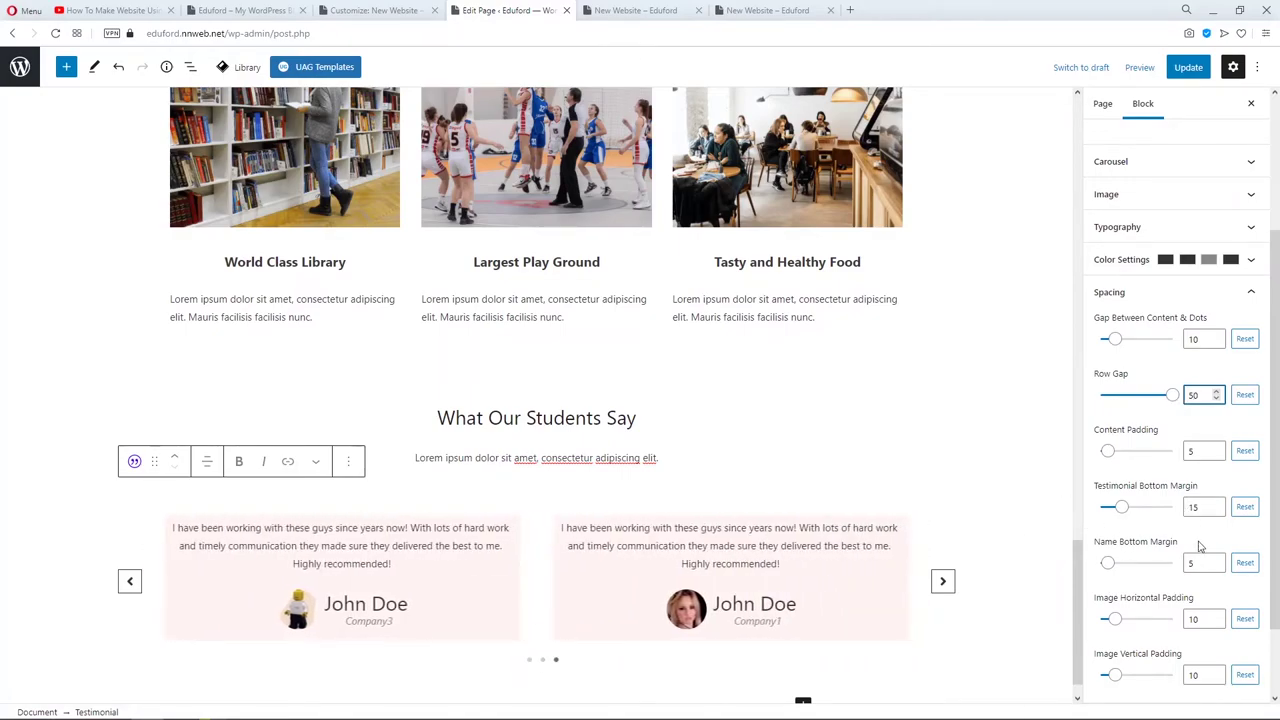
Set the Testimonial block's border radius to 5 and update the page.
{"action": "scroll", "coordinate": [1199, 545], "scroll_direction": "down", "scroll_amount": 2}
{"action": "left_click", "coordinate": [1193, 656]}
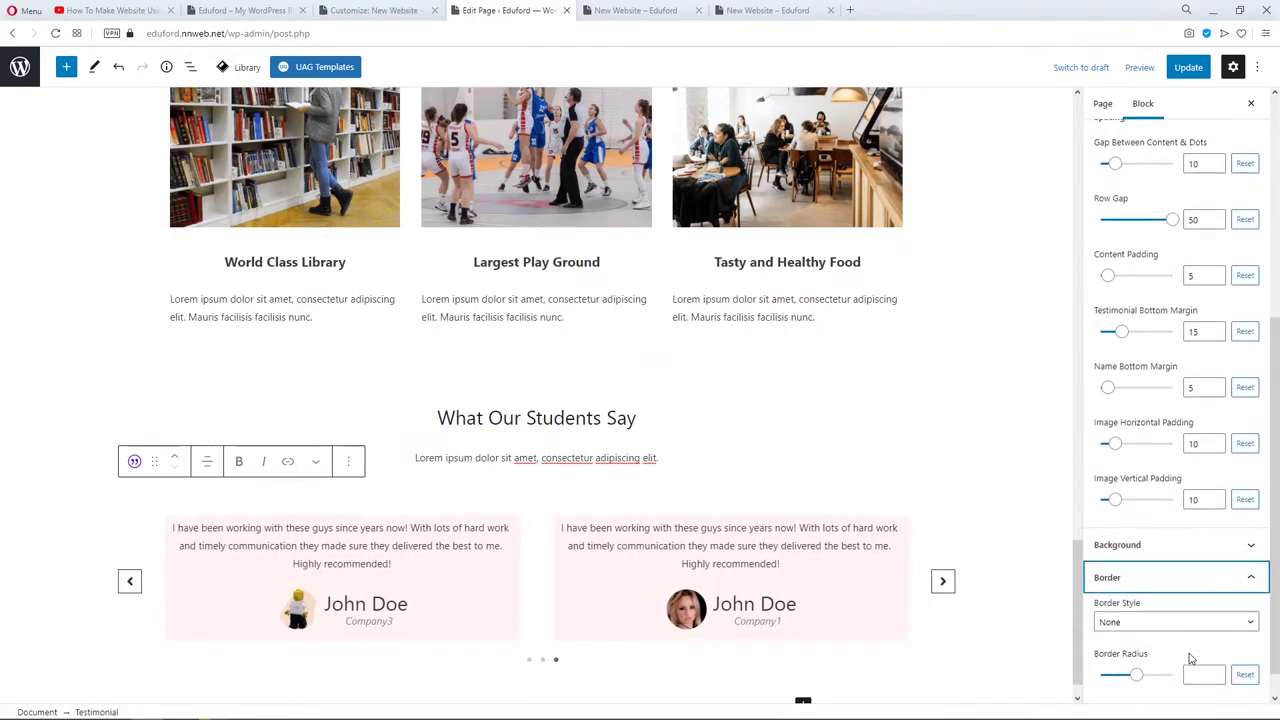
{"action": "left_click", "coordinate": [1214, 643]}
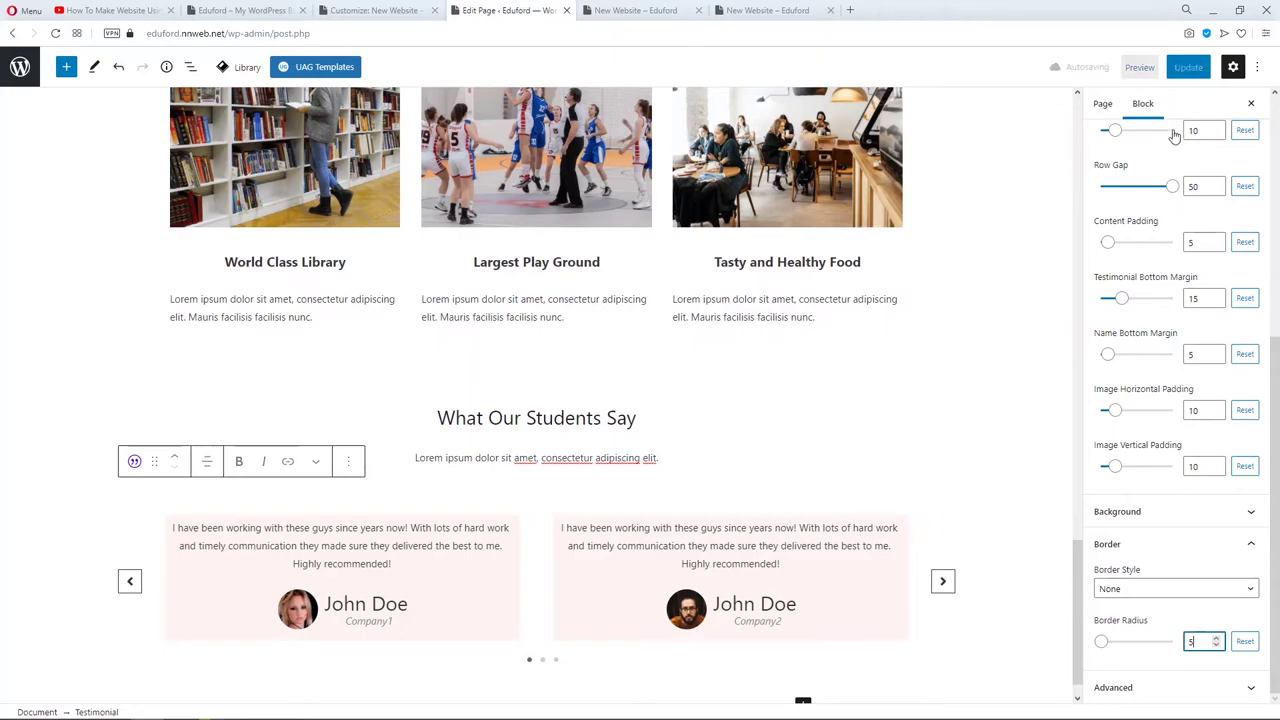
{"action": "left_click", "coordinate": [1188, 68]}
Reload the live New Website page and check how the testimonials section is laid out.
{"action": "left_click", "coordinate": [648, 11]}
{"action": "left_click", "coordinate": [633, 34]}
{"action": "key", "text": "Return"}
{"action": "scroll", "coordinate": [669, 338], "scroll_direction": "down", "scroll_amount": 2}
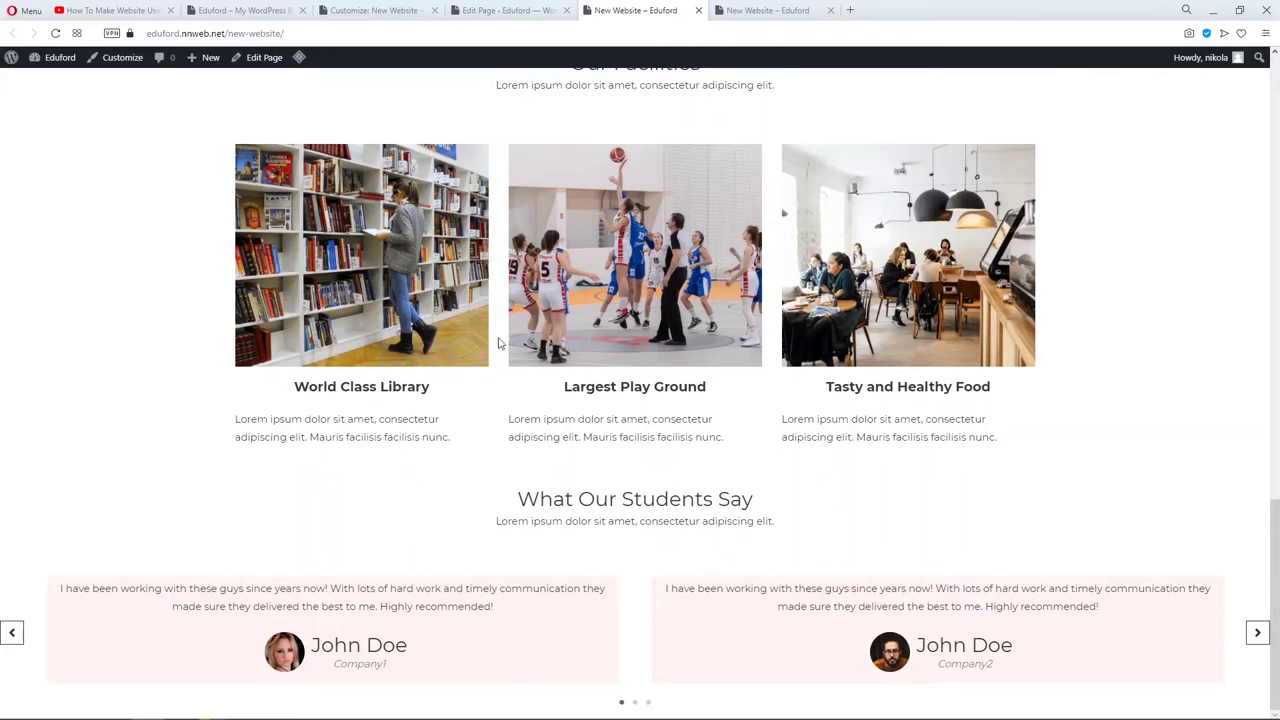
Return to the page editor and wrap the Testimonial block in a Group.
{"action": "left_click", "coordinate": [510, 12]}
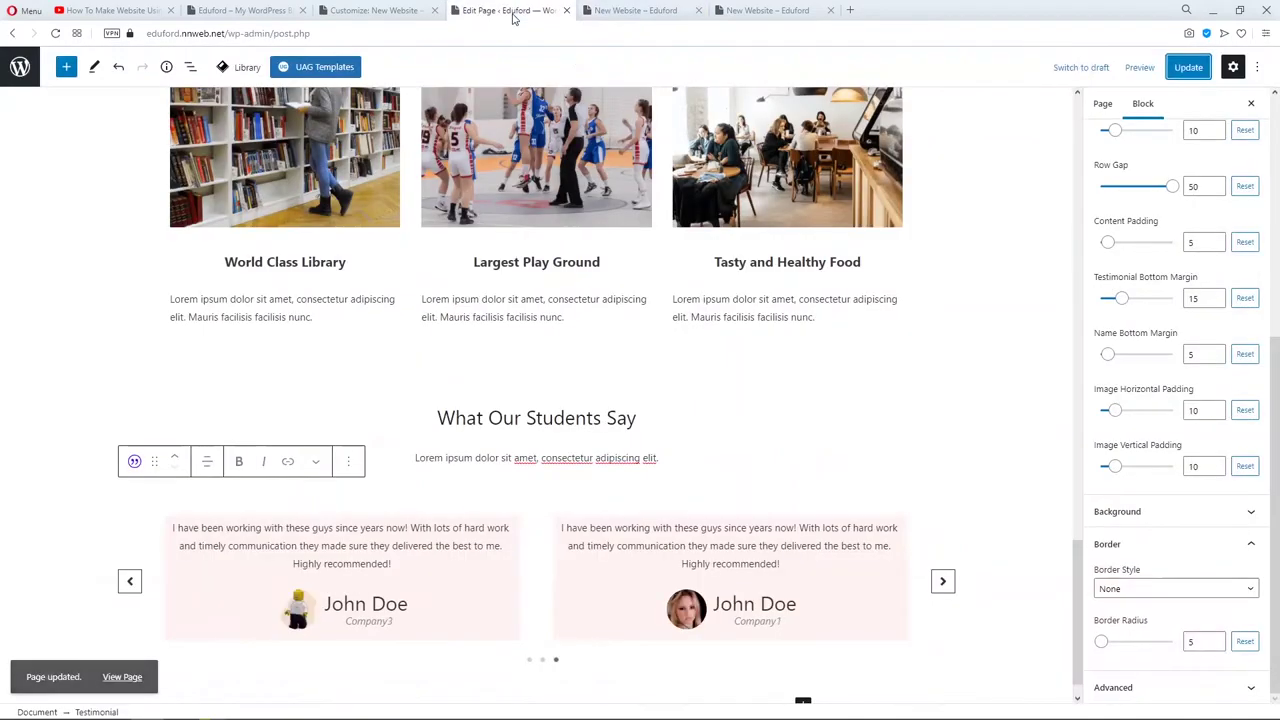
{"action": "left_click", "coordinate": [455, 525]}
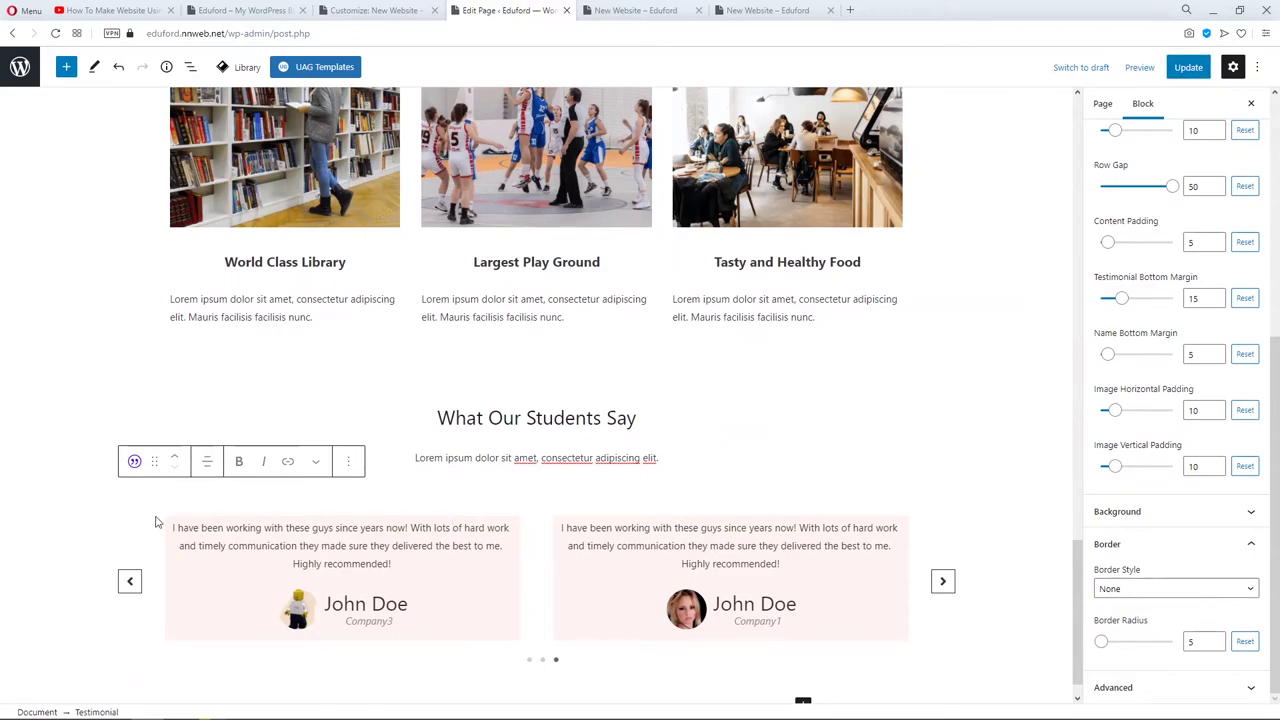
{"action": "left_click", "coordinate": [208, 511]}
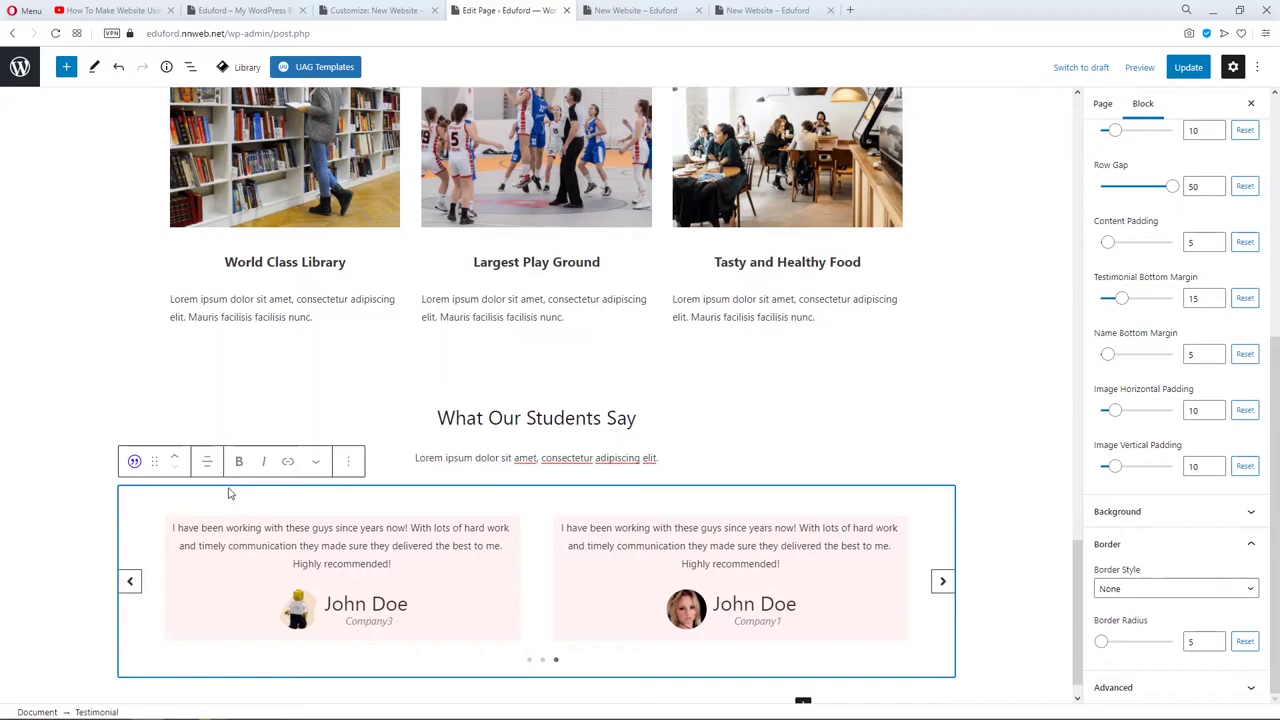
{"action": "left_click", "coordinate": [352, 462]}
{"action": "left_click", "coordinate": [370, 377]}
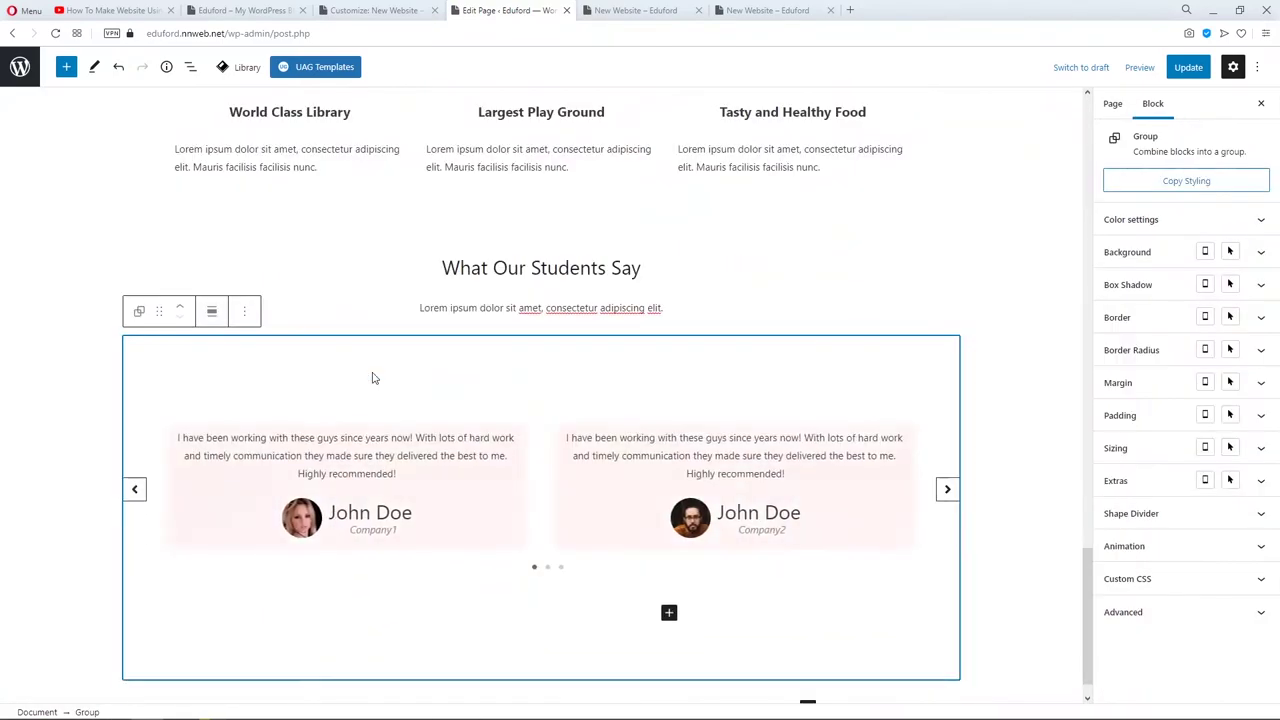
Align the testimonials group to wide width and update the page.
{"action": "left_click", "coordinate": [213, 313]}
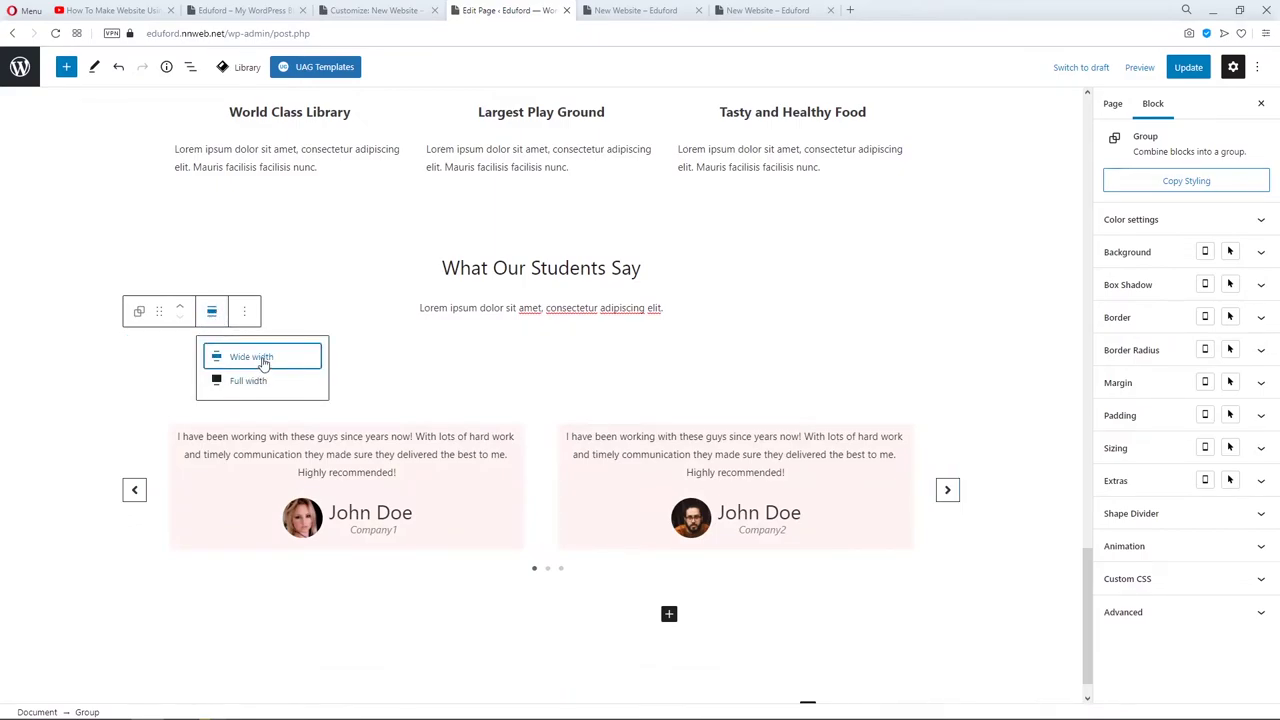
{"action": "left_click", "coordinate": [262, 357]}
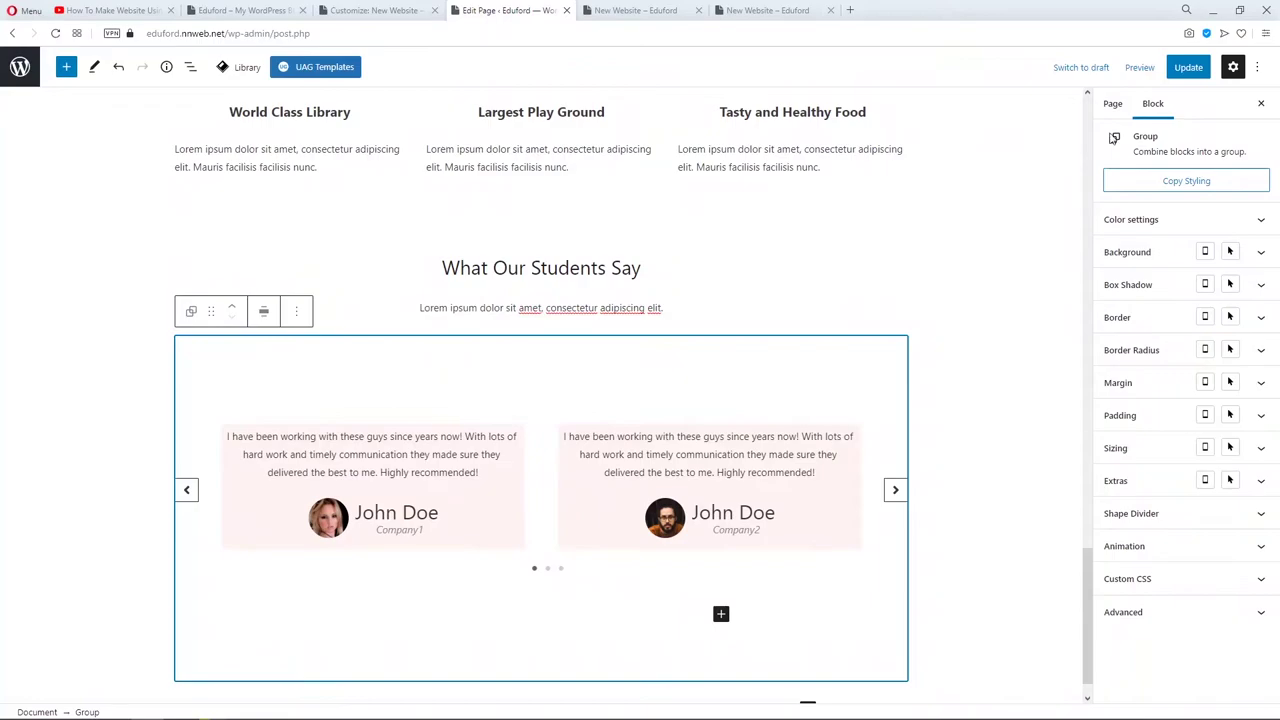
{"action": "left_click", "coordinate": [1193, 72]}
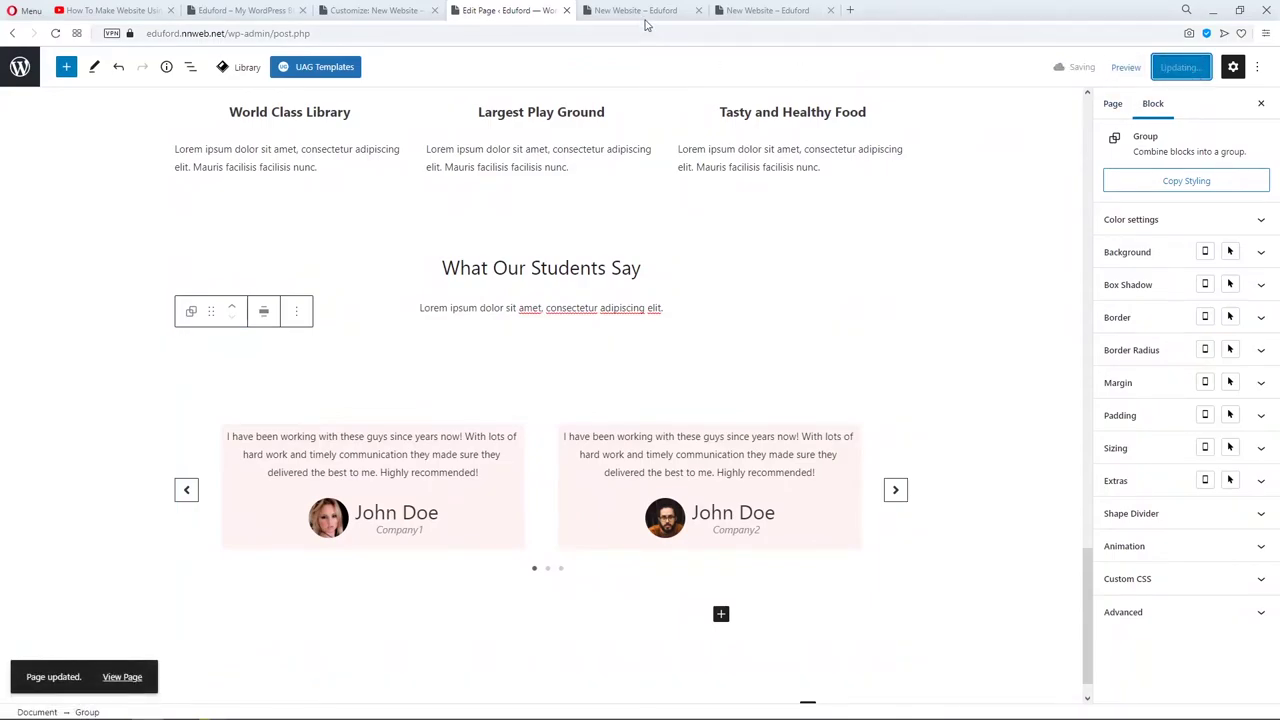
Reload the live page and examine the testimonials' width and the spacing around their heading.
{"action": "left_click", "coordinate": [615, 11]}
{"action": "left_click", "coordinate": [615, 34]}
{"action": "key", "text": "Return"}
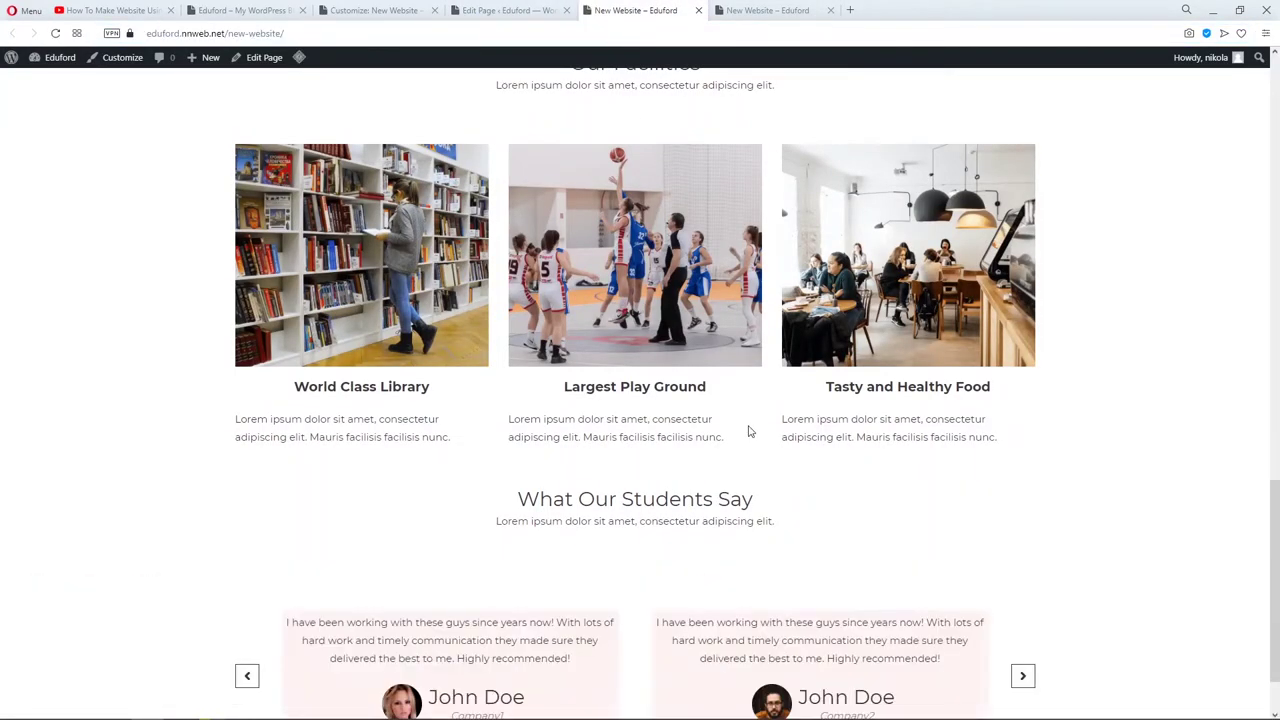
{"action": "scroll", "coordinate": [749, 430], "scroll_direction": "down", "scroll_amount": 1}
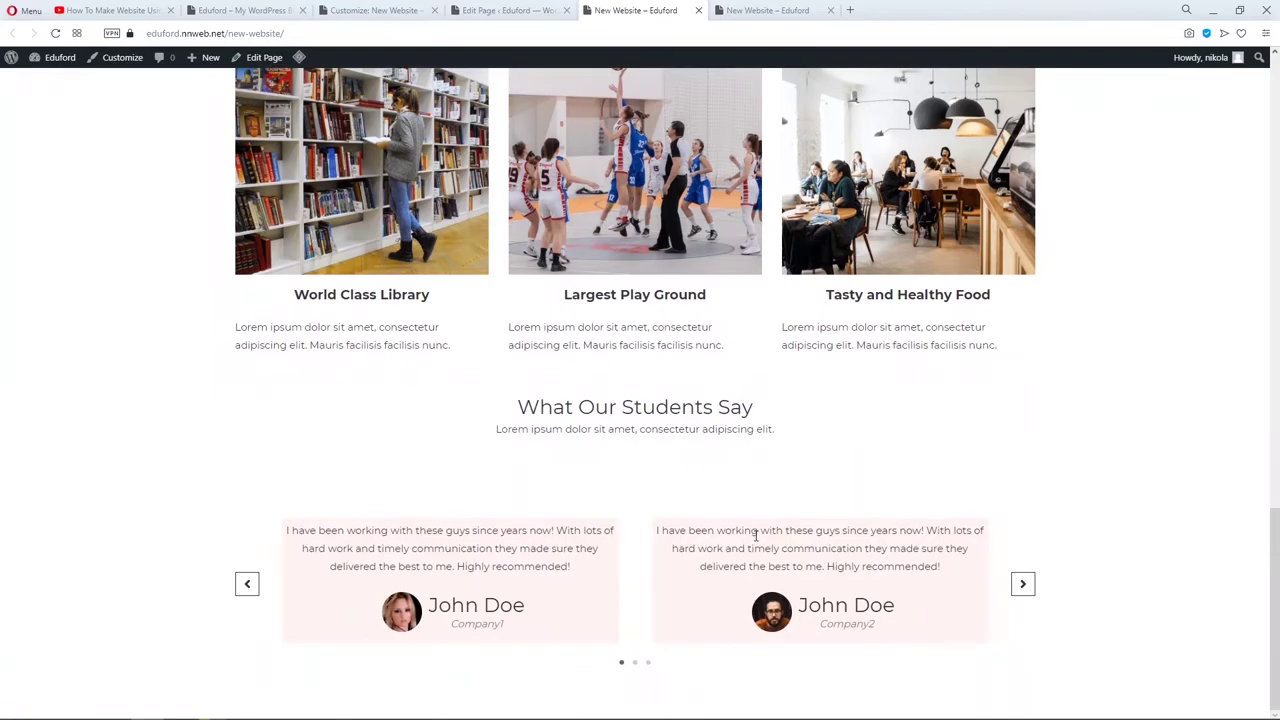
{"action": "scroll", "coordinate": [757, 533], "scroll_direction": "up", "scroll_amount": 2}
{"action": "scroll", "coordinate": [757, 535], "scroll_direction": "down", "scroll_amount": 2}
Inspect the live page in the developer tools and pick the group element wrapping the testimonials.
{"action": "right_click", "coordinate": [836, 374]}
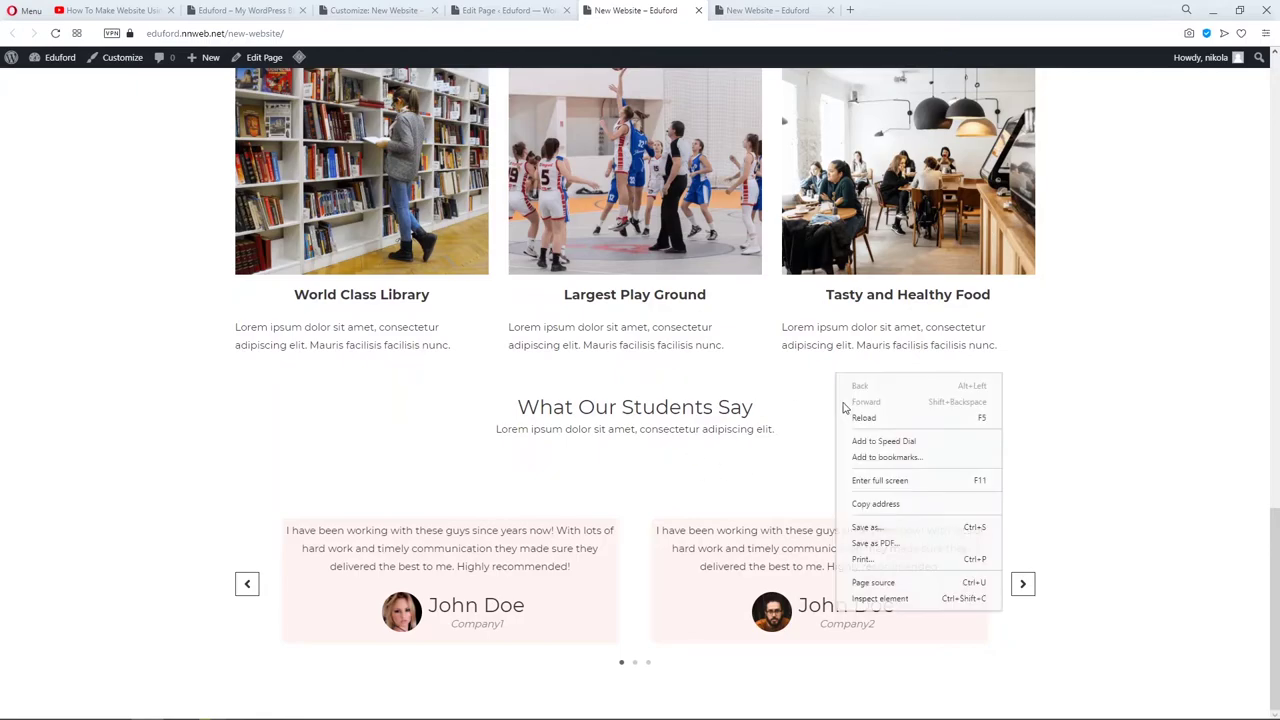
{"action": "left_click", "coordinate": [880, 598]}
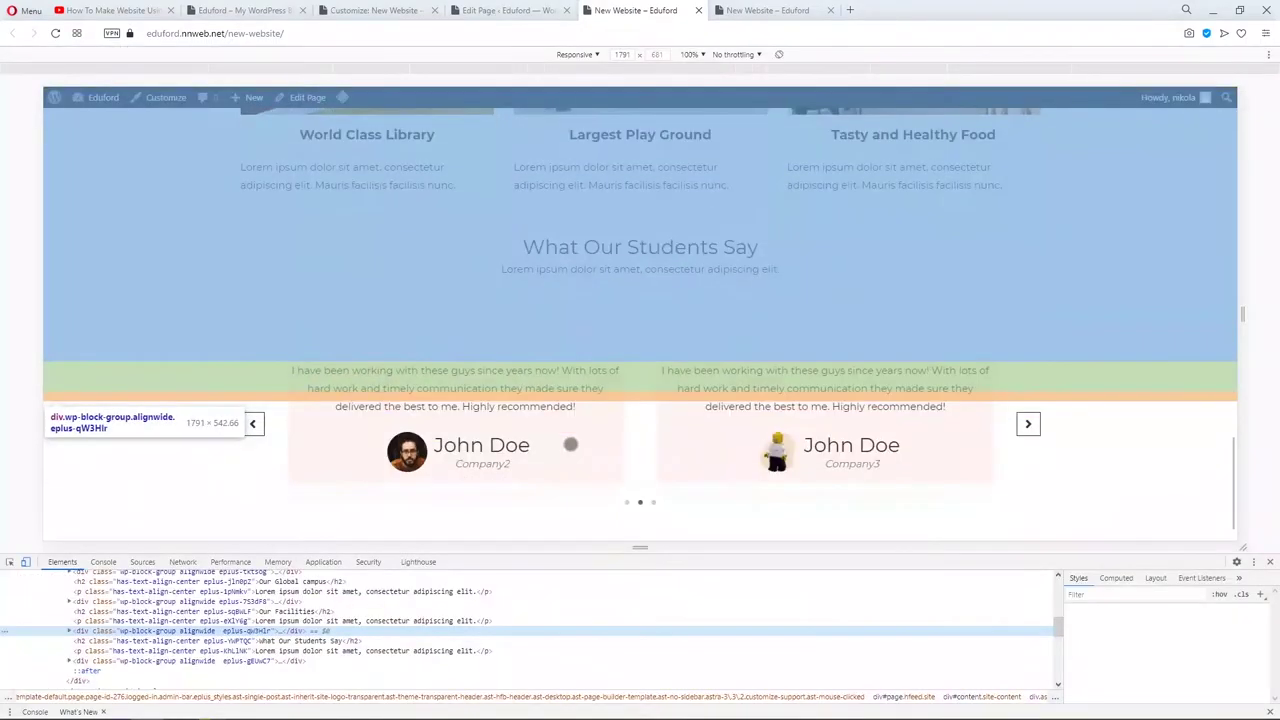
{"action": "left_click", "coordinate": [11, 563]}
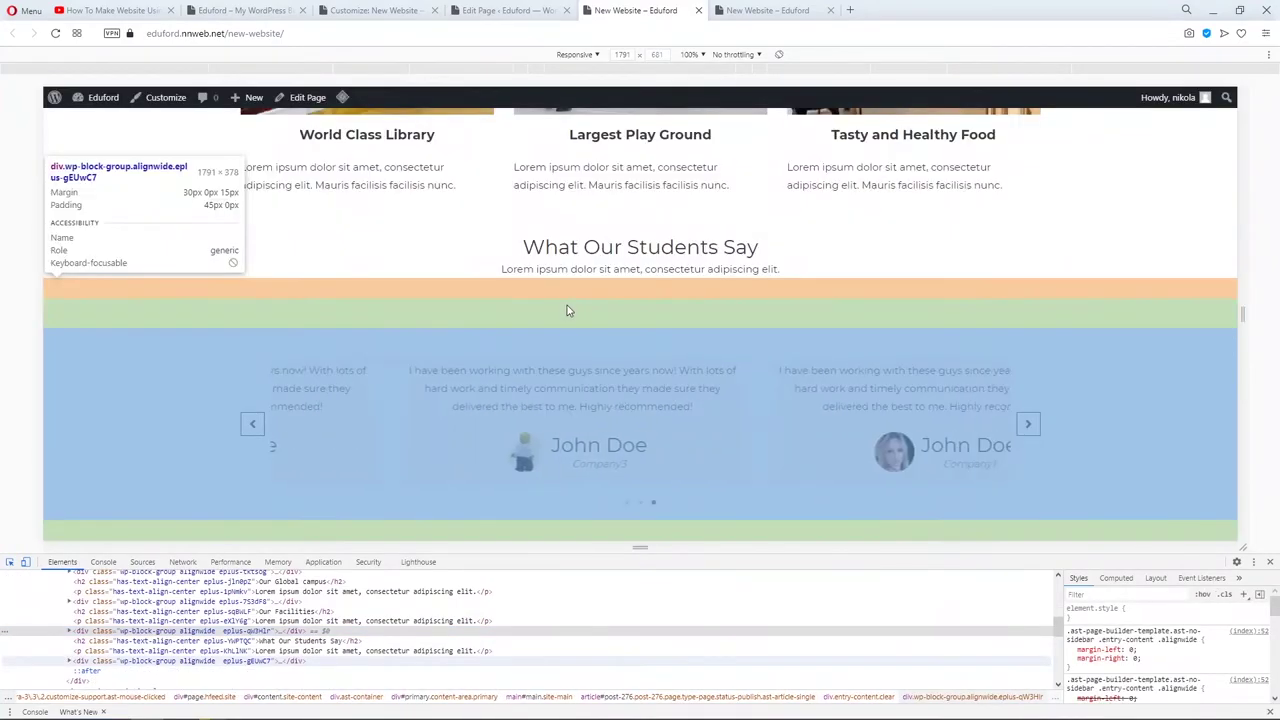
{"action": "left_click", "coordinate": [567, 305]}
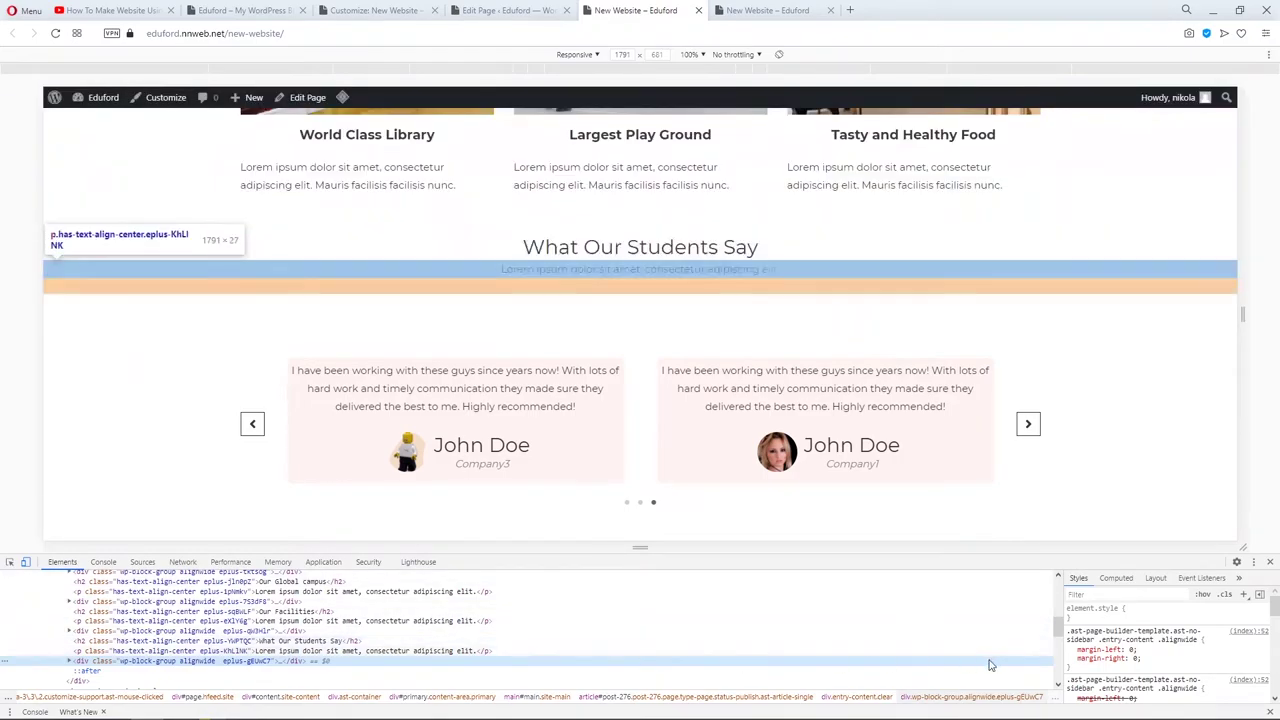
Examine the testimonials group's CSS rules in the developer tools, toggling its 3rem padding off and on.
{"action": "scroll", "coordinate": [1137, 650], "scroll_direction": "down", "scroll_amount": 1}
{"action": "scroll", "coordinate": [1137, 660], "scroll_direction": "down", "scroll_amount": 4}
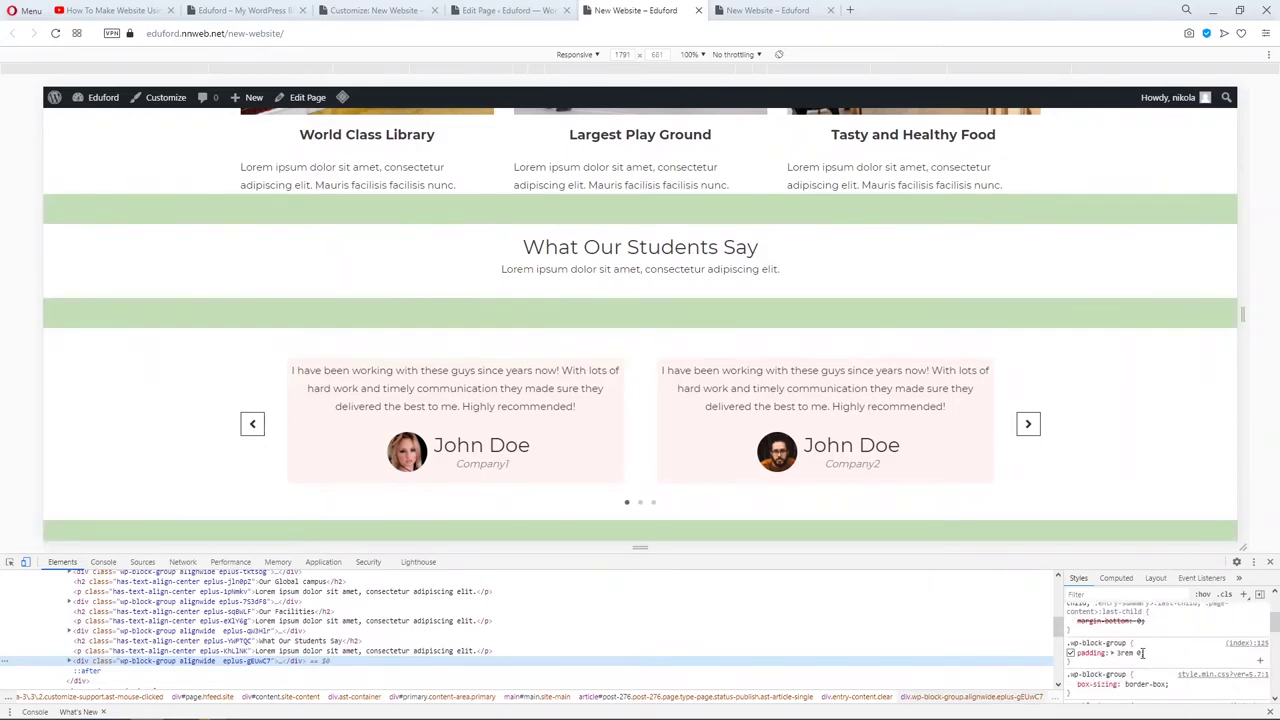
{"action": "left_click", "coordinate": [1071, 653]}
{"action": "left_click", "coordinate": [1071, 653]}
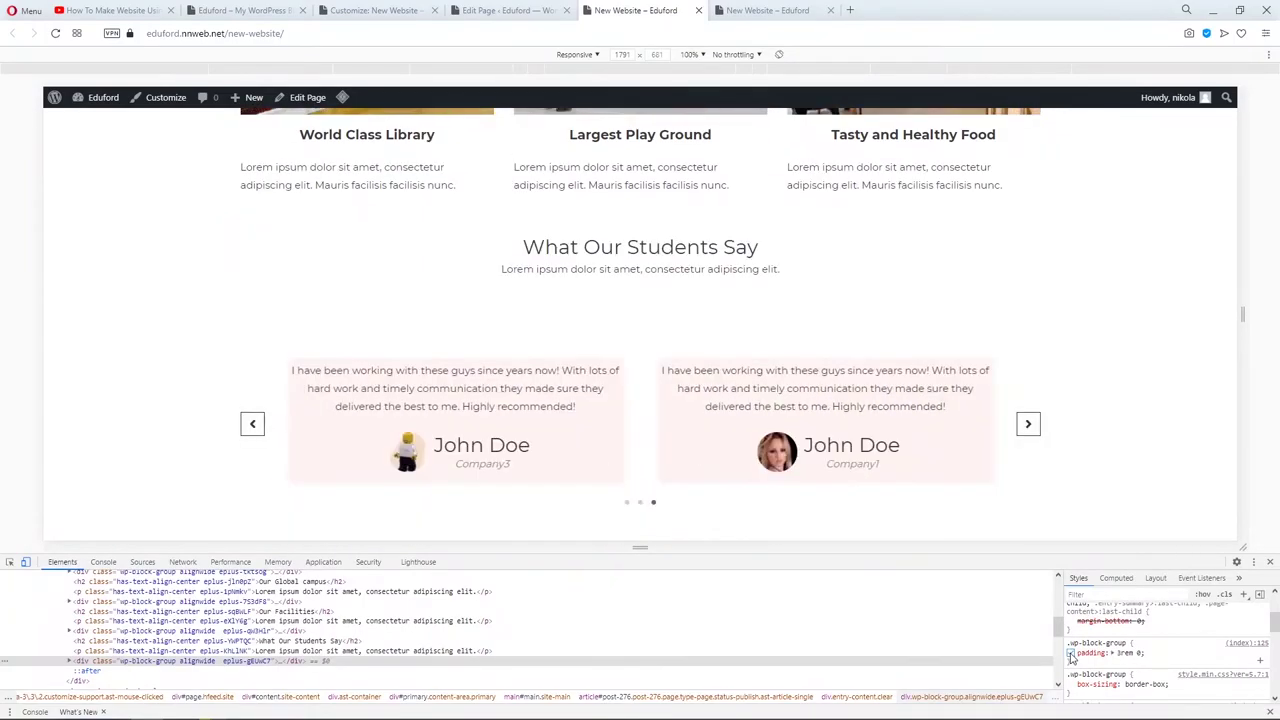
{"action": "scroll", "coordinate": [1075, 645], "scroll_direction": "down", "scroll_amount": 2}
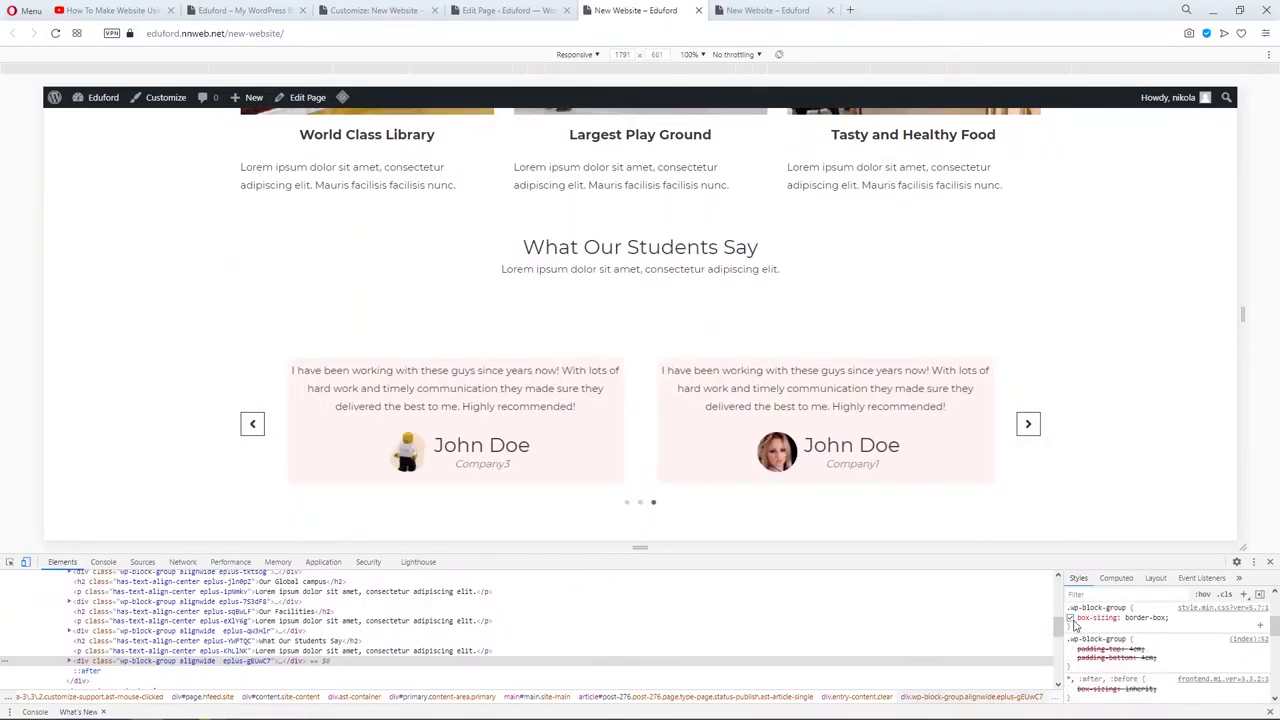
{"action": "scroll", "coordinate": [1091, 638], "scroll_direction": "down", "scroll_amount": 3}
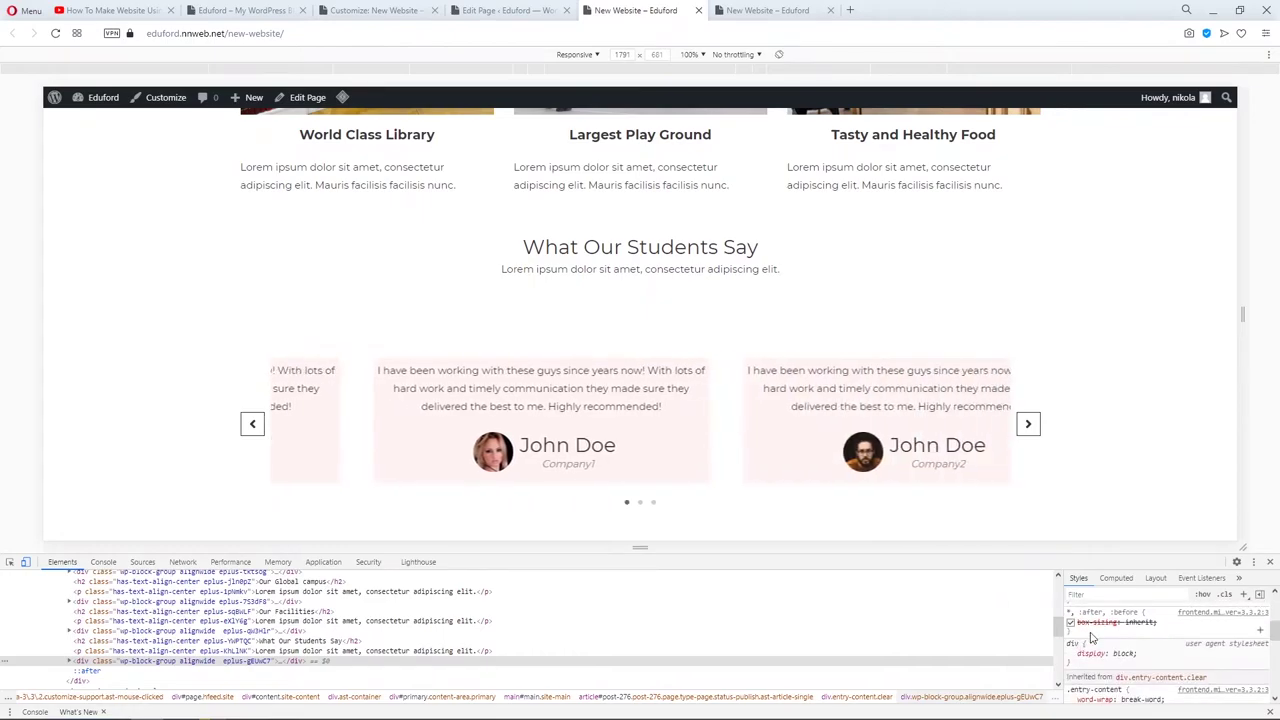
{"action": "scroll", "coordinate": [1092, 633], "scroll_direction": "down", "scroll_amount": 5}
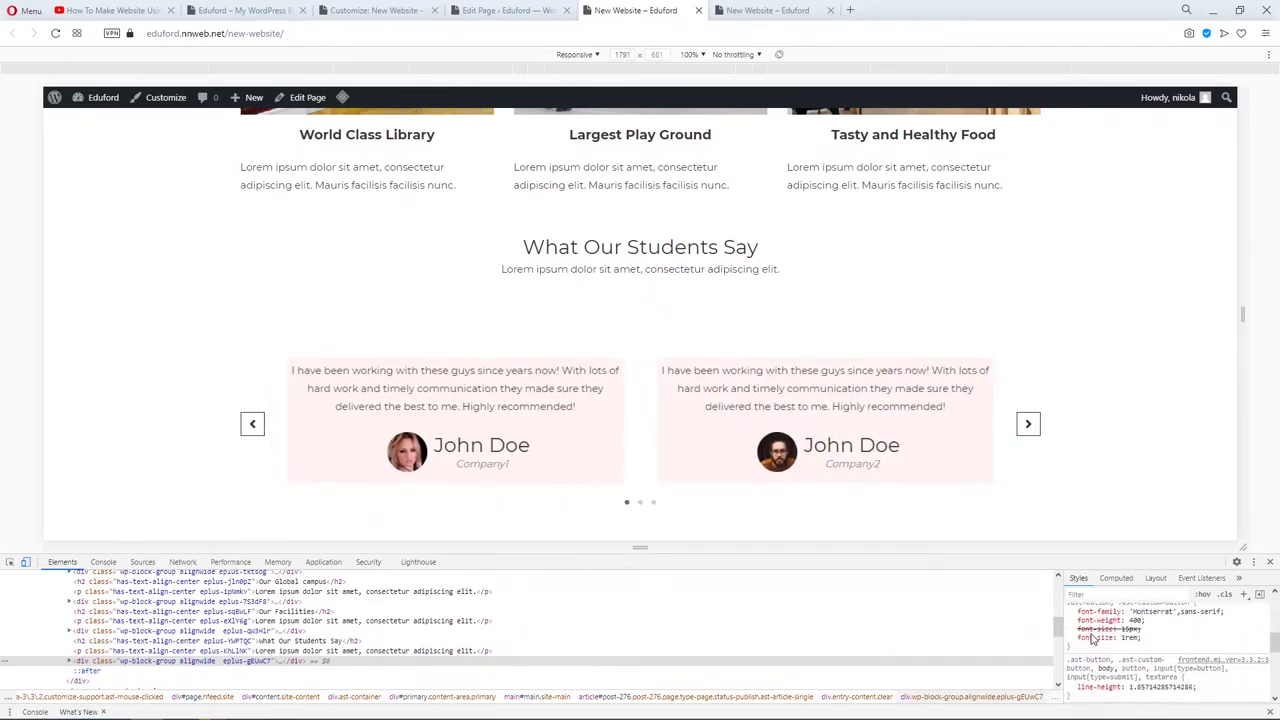
{"action": "scroll", "coordinate": [1092, 638], "scroll_direction": "down", "scroll_amount": 5}
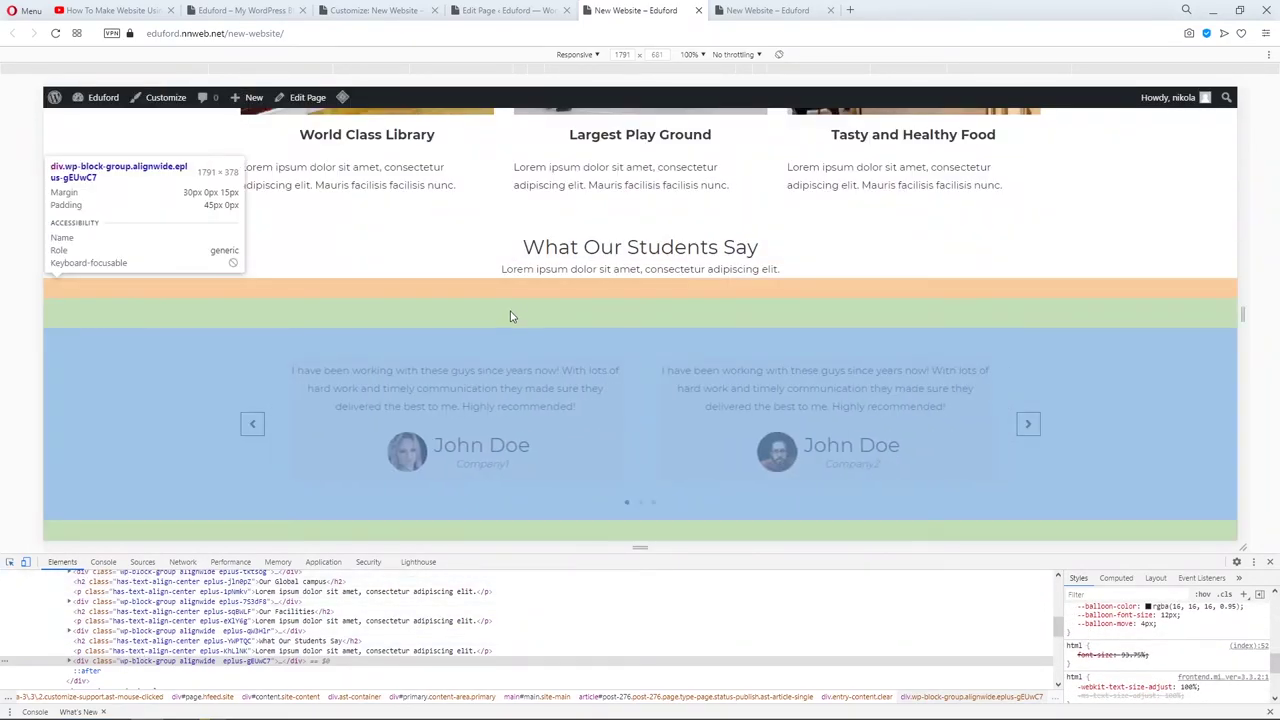
{"action": "left_click", "coordinate": [510, 316]}
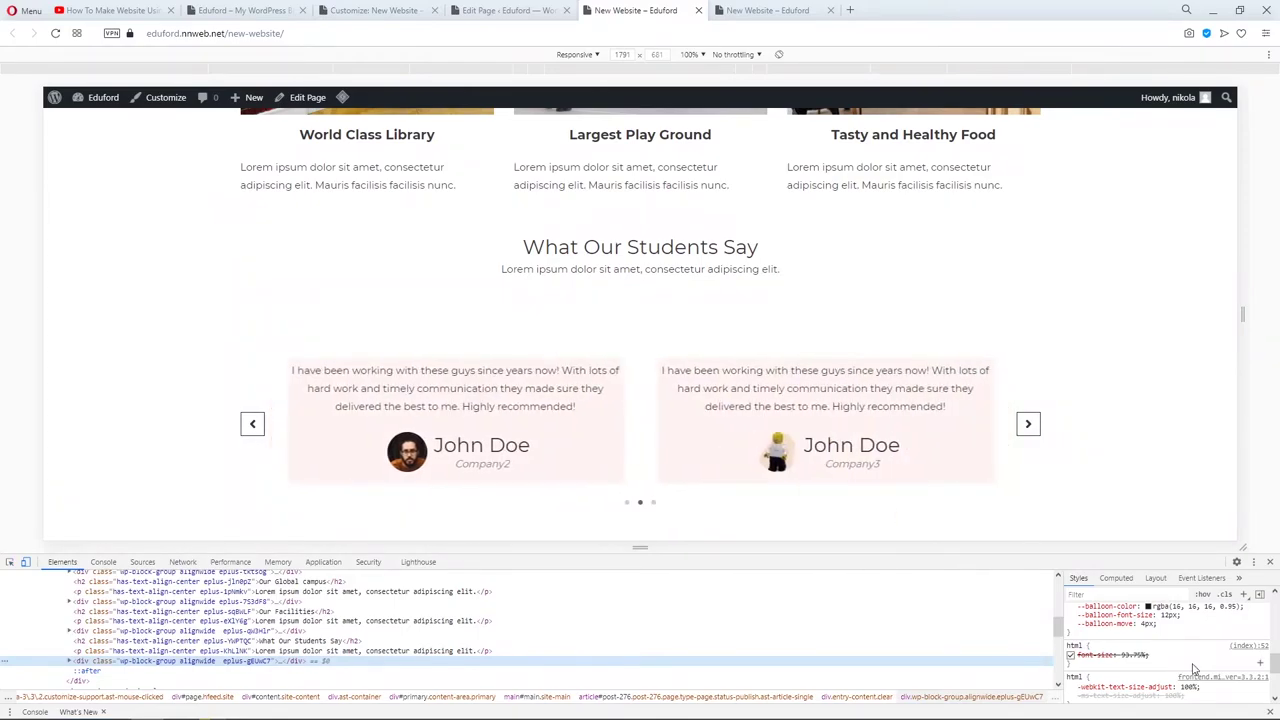
{"action": "scroll", "coordinate": [1190, 668], "scroll_direction": "down", "scroll_amount": 3}
Return to the page editor, select the group wrapping the Testimonial block, and give it a top margin of 50 px.
{"action": "left_click", "coordinate": [525, 12]}
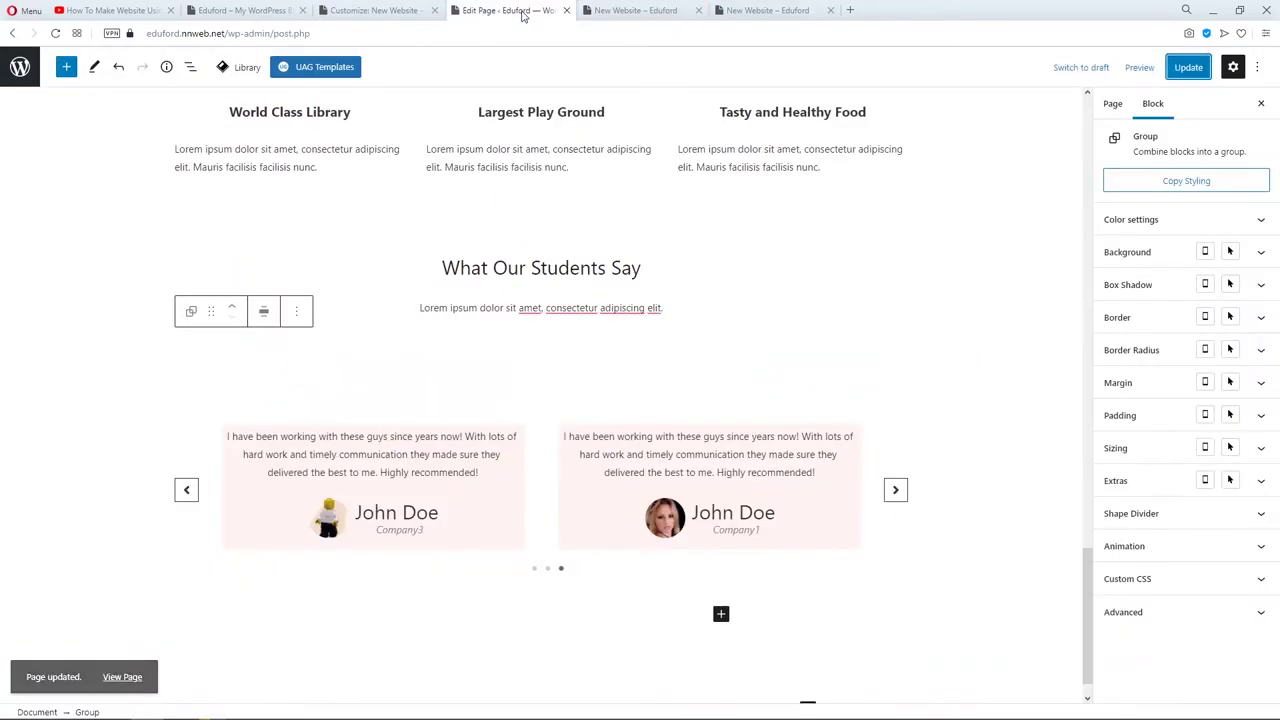
{"action": "left_click", "coordinate": [685, 403]}
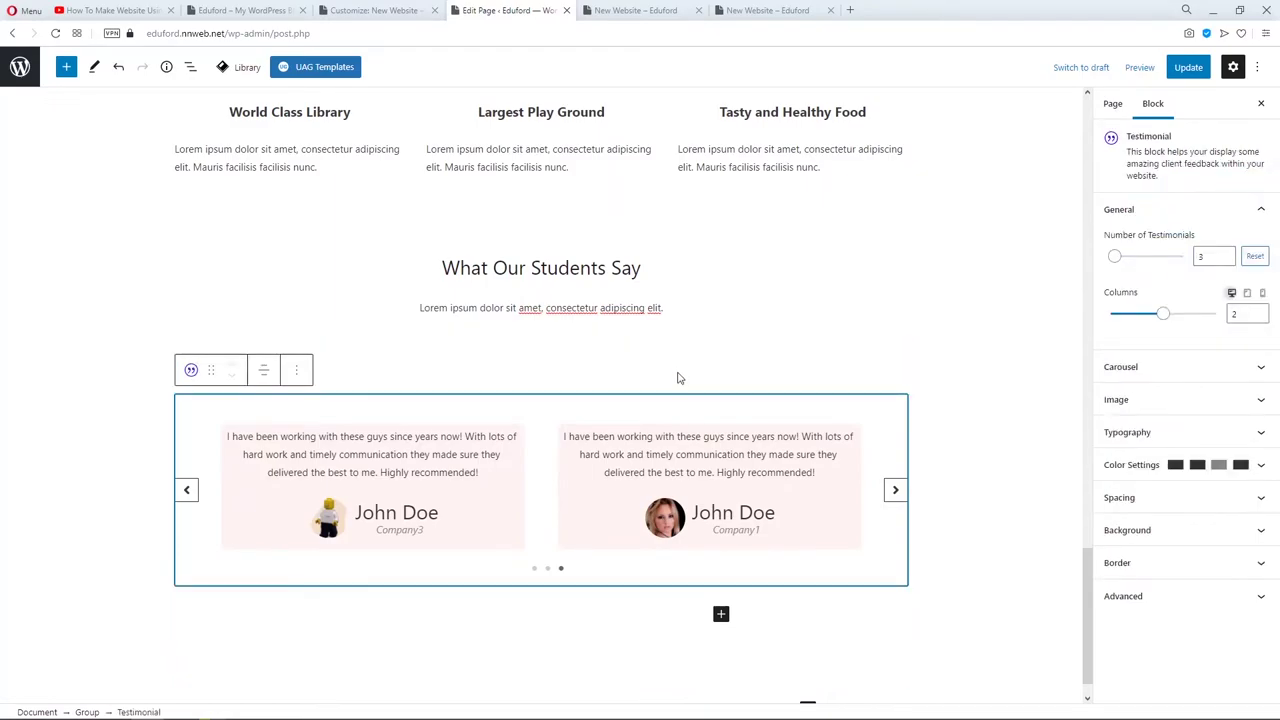
{"action": "left_click", "coordinate": [677, 378]}
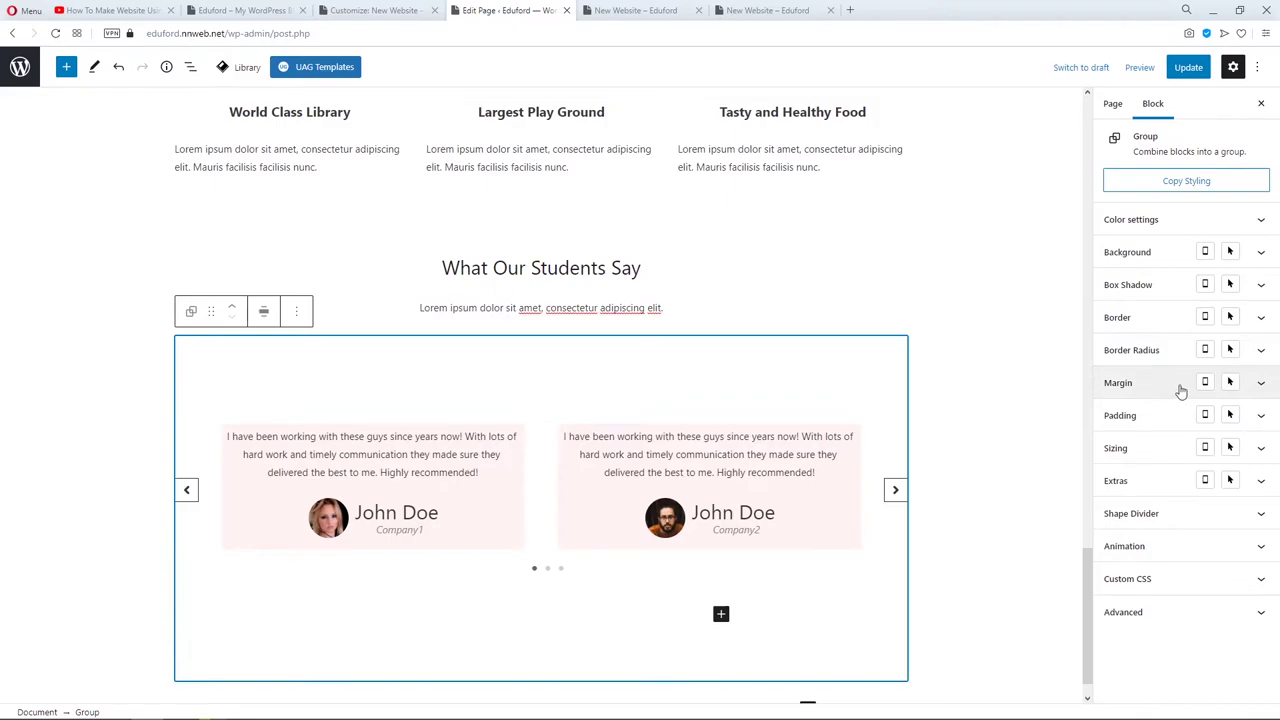
{"action": "left_click", "coordinate": [1181, 389]}
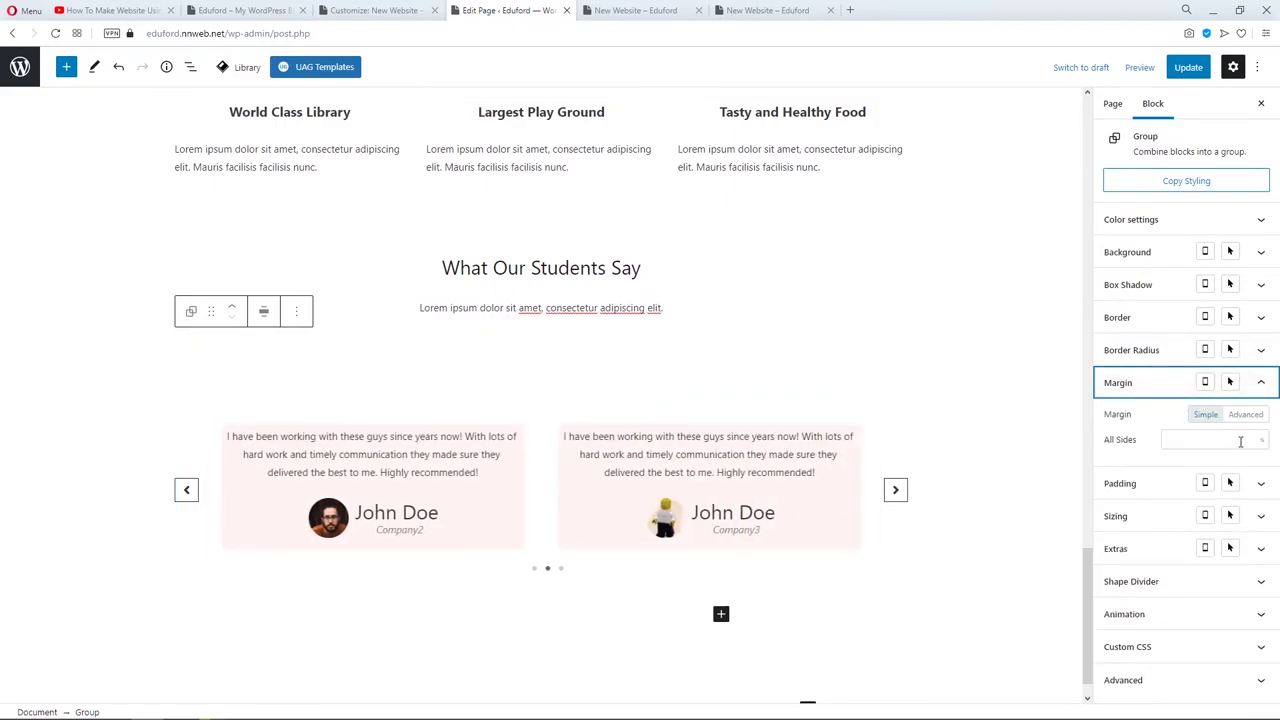
{"action": "left_click", "coordinate": [1245, 416]}
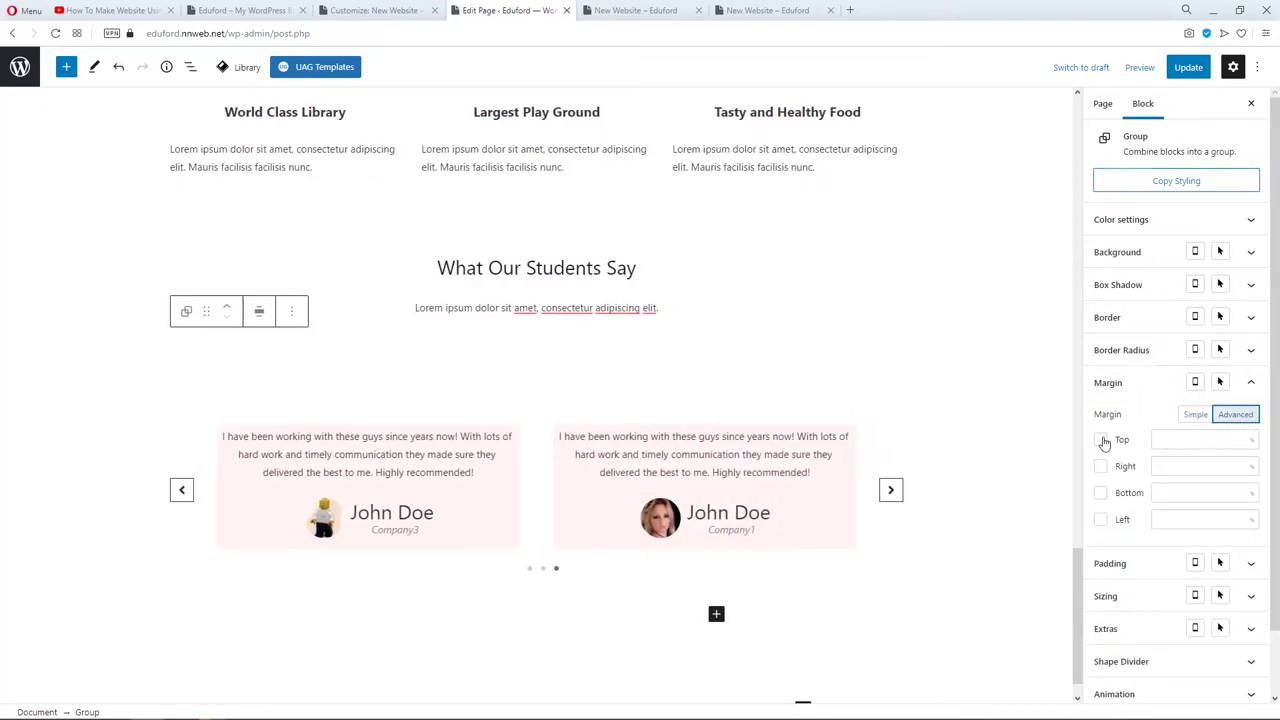
{"action": "left_click", "coordinate": [1157, 440]}
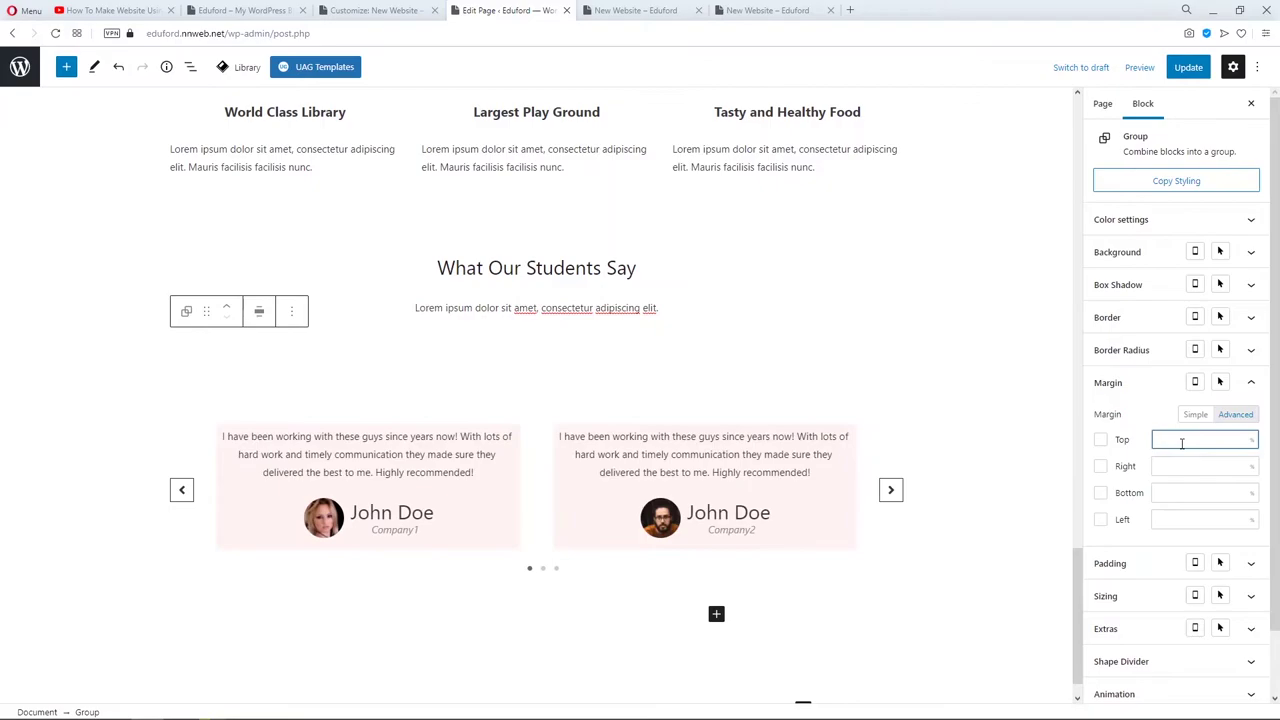
{"action": "type", "text": "50"}
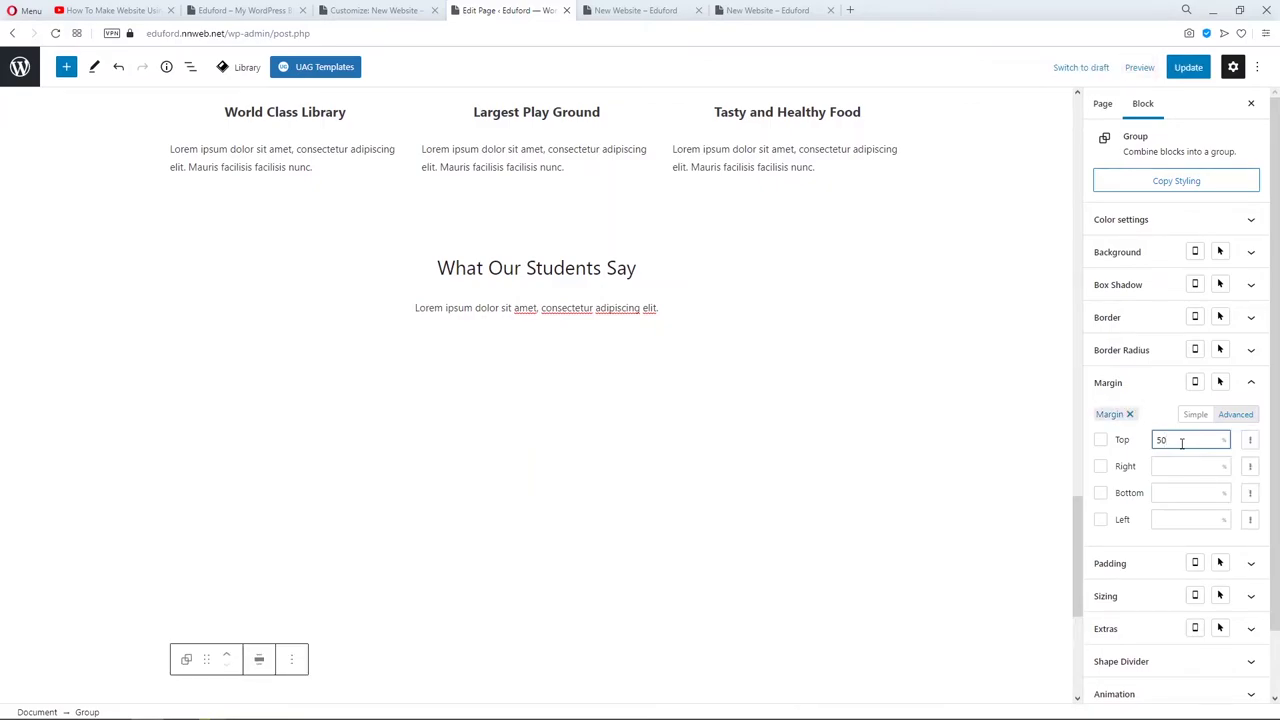
{"action": "left_click", "coordinate": [1226, 445]}
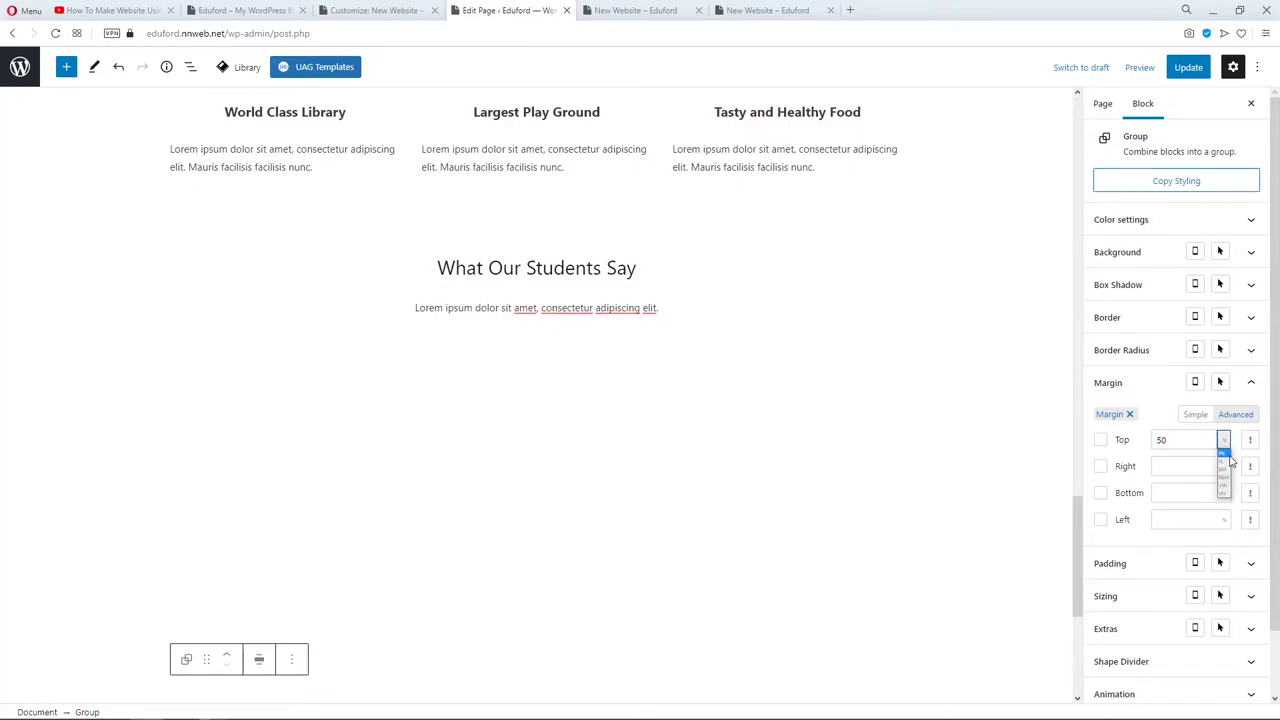
{"action": "left_click", "coordinate": [1230, 458]}
Change the testimonials group's top margin to -80 px and update the page.
{"action": "left_click", "coordinate": [1172, 444]}
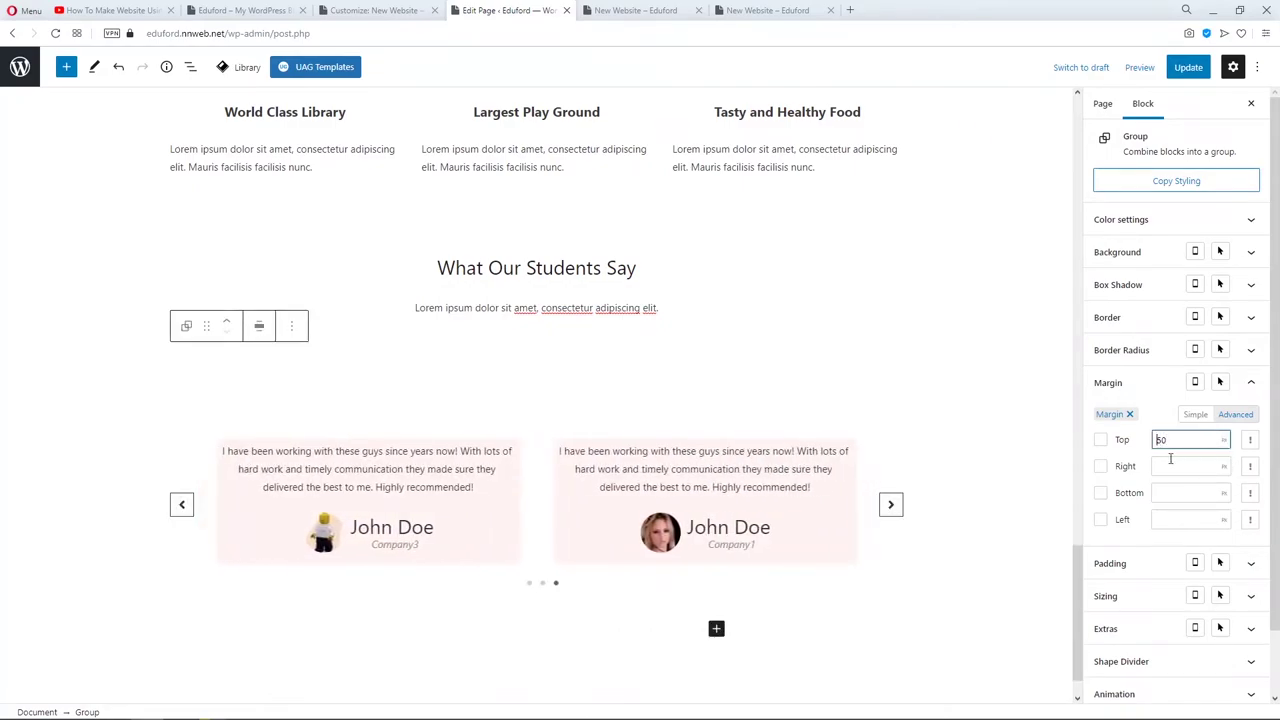
{"action": "type", "text": "-"}
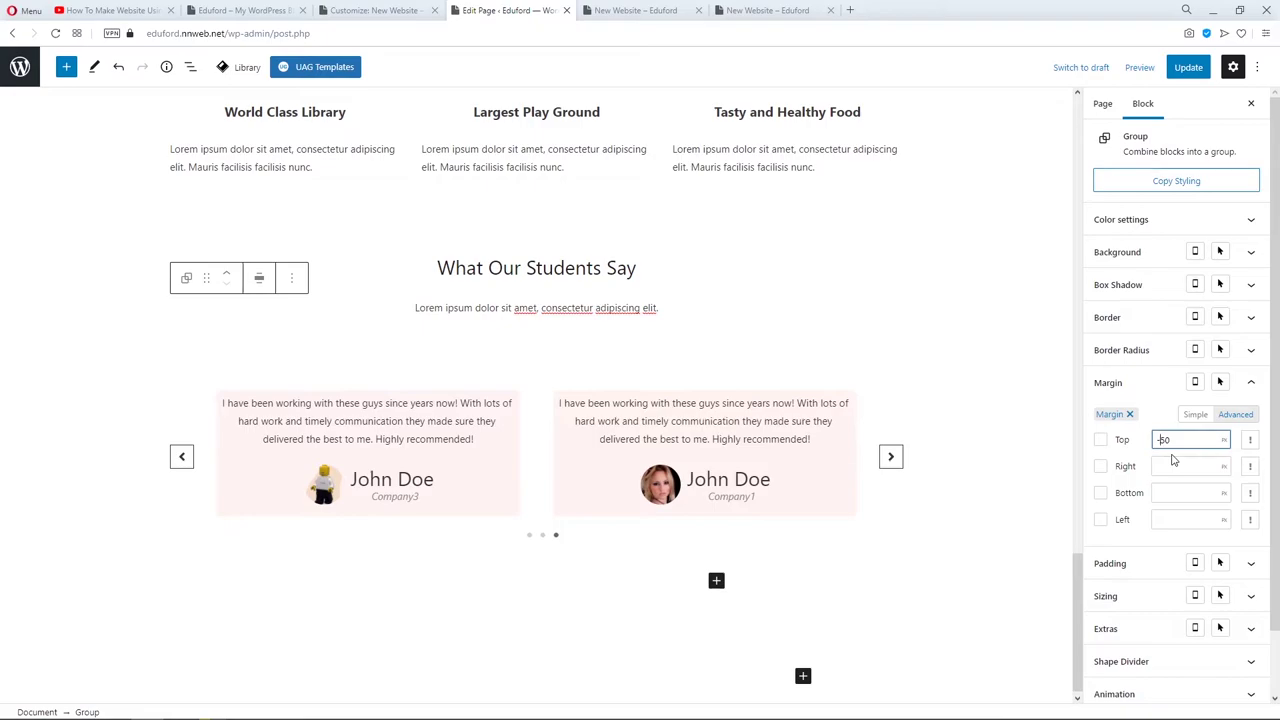
{"action": "type", "text": "6"}
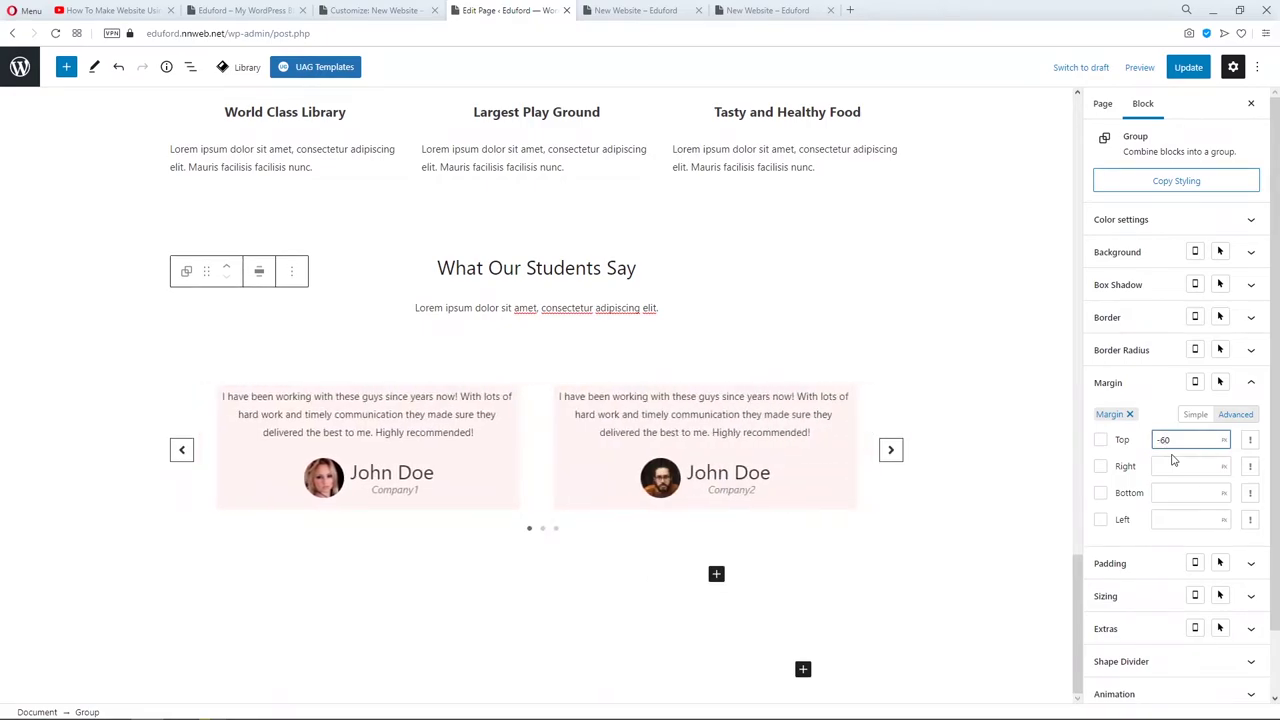
{"action": "type", "text": "8"}
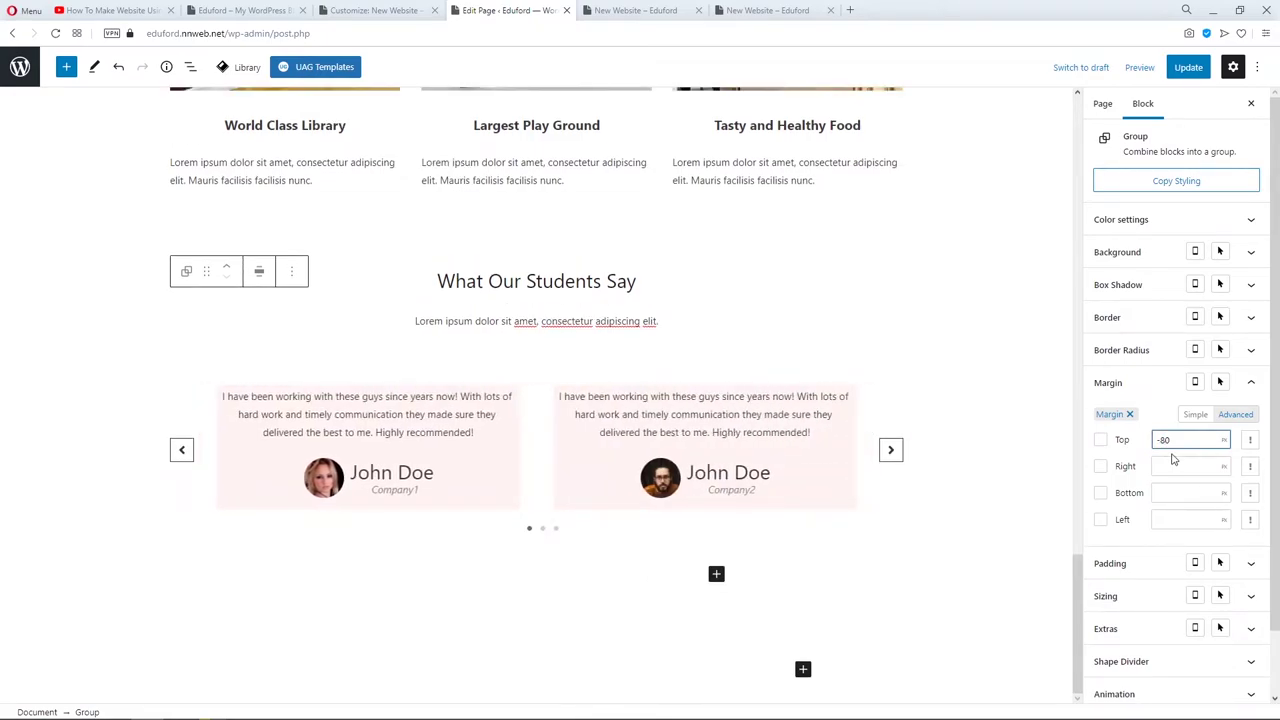
{"action": "left_click", "coordinate": [1188, 67]}
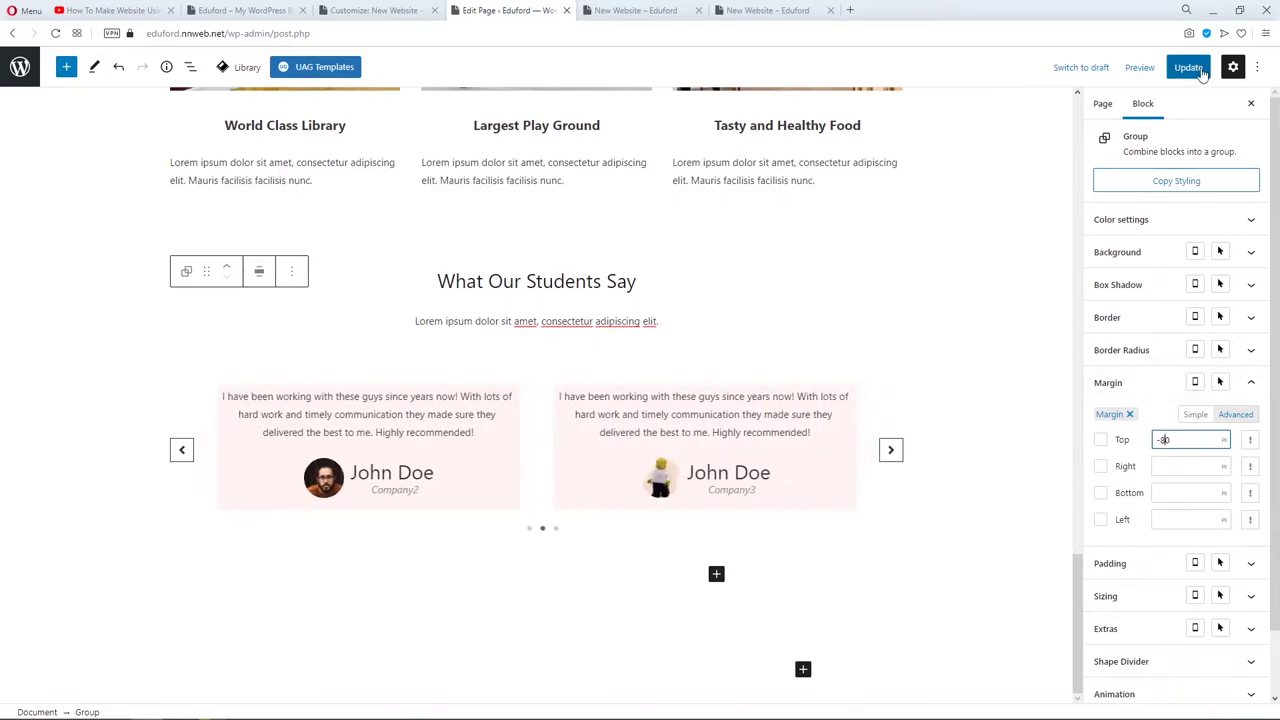
Reload the live page and check the spacing above the testimonials against the Our Facilities section.
{"action": "left_click", "coordinate": [630, 10]}
{"action": "left_click", "coordinate": [596, 33]}
{"action": "key", "text": "Return"}
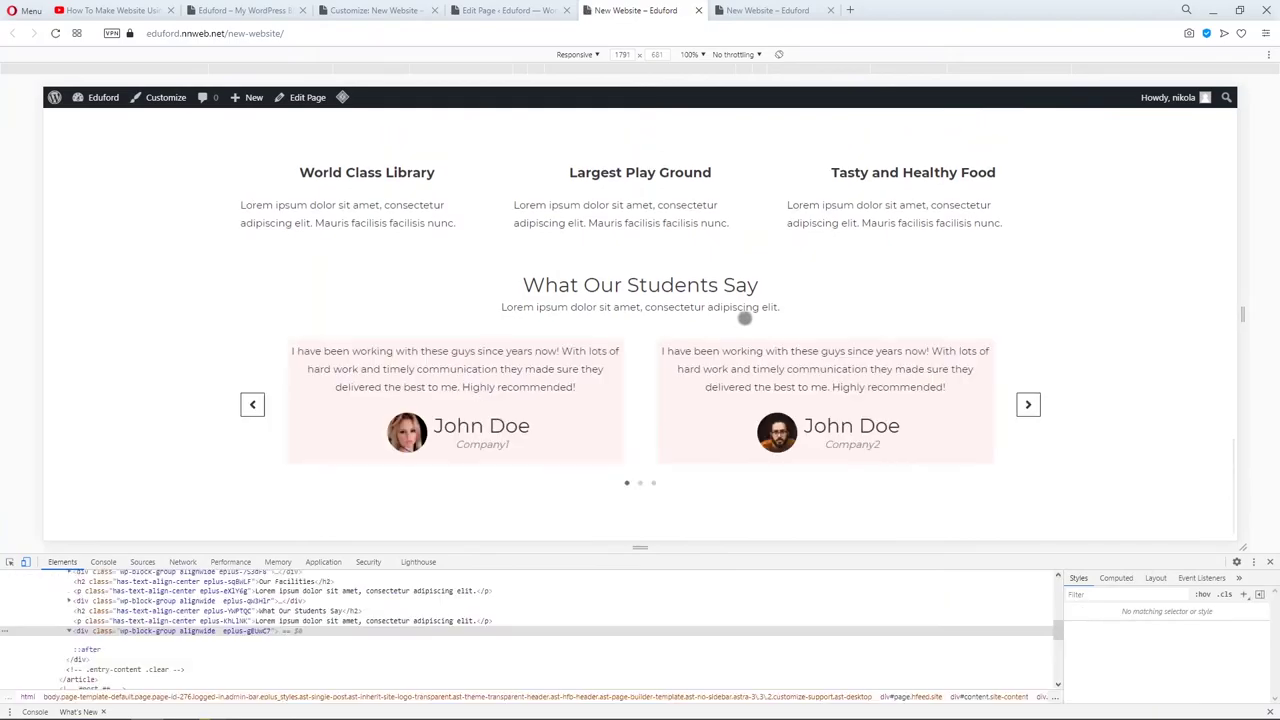
{"action": "scroll", "coordinate": [748, 320], "scroll_direction": "up", "scroll_amount": 4}
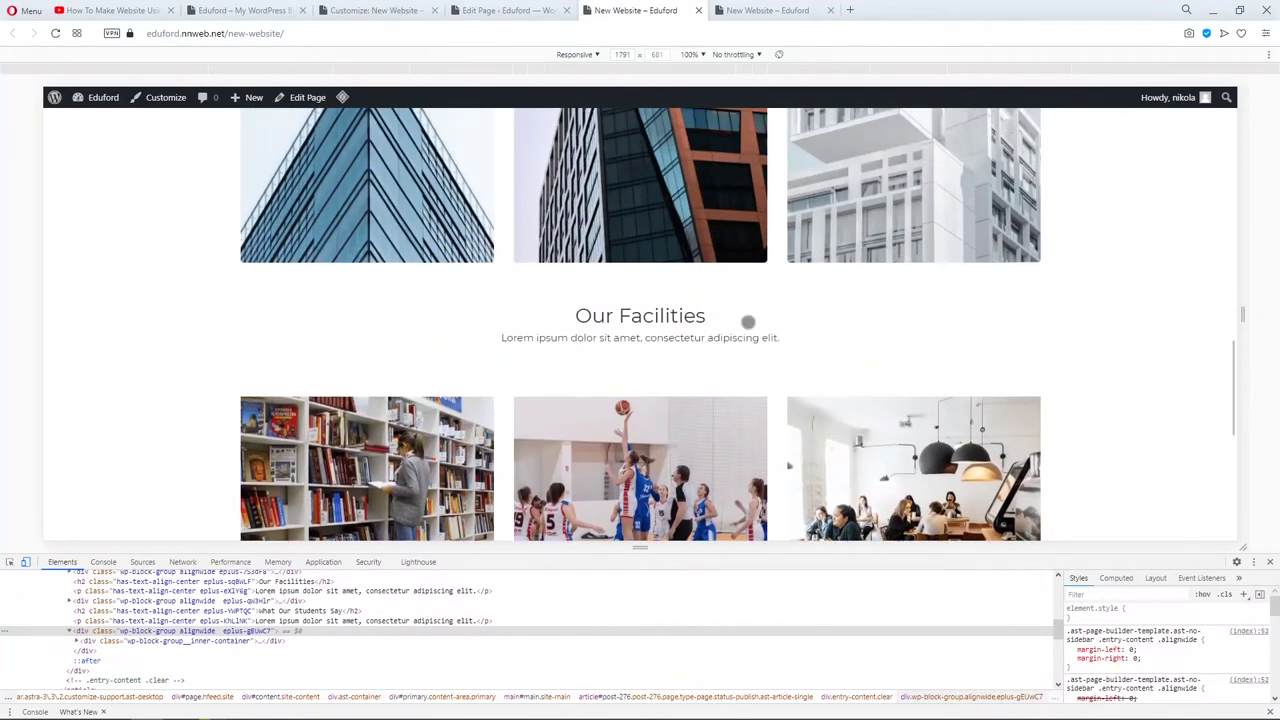
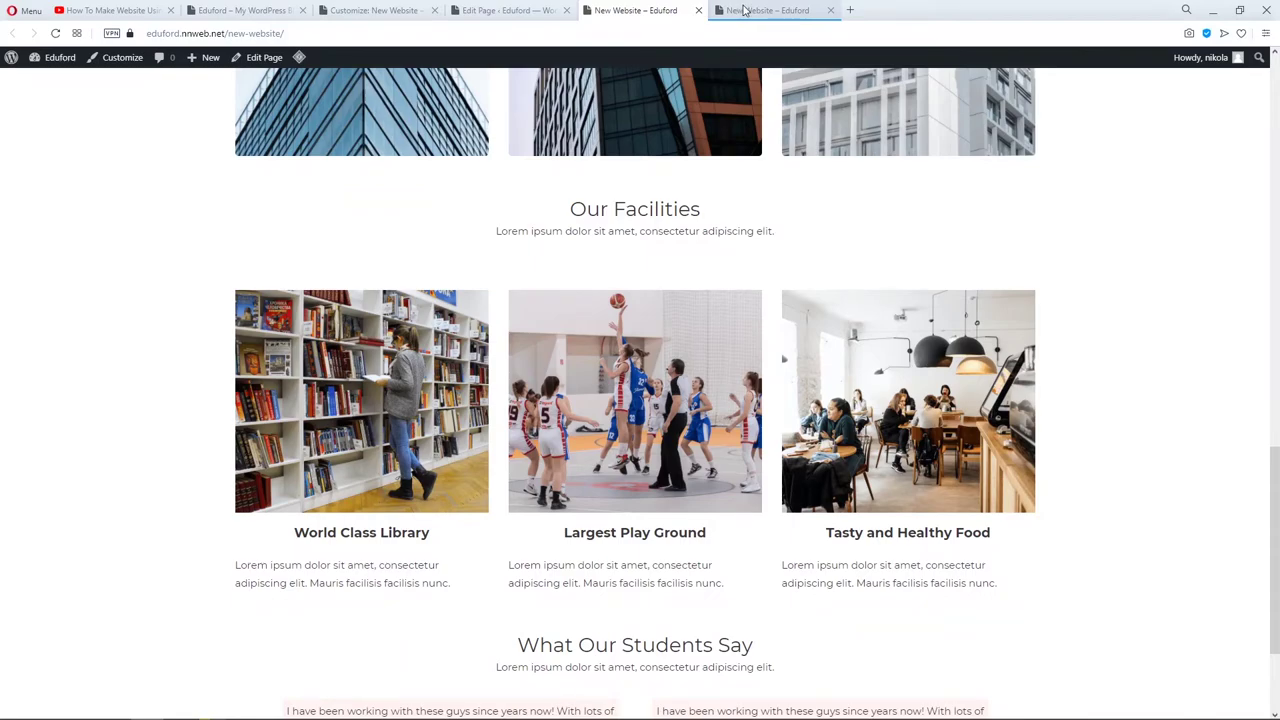
Open the site's dashboard in a separate tab, view the installed plugins, and close that tab.
{"action": "mouse_move", "coordinate": [55, 60]}
{"action": "middle_click", "coordinate": [51, 84]}
{"action": "left_click", "coordinate": [771, 11]}
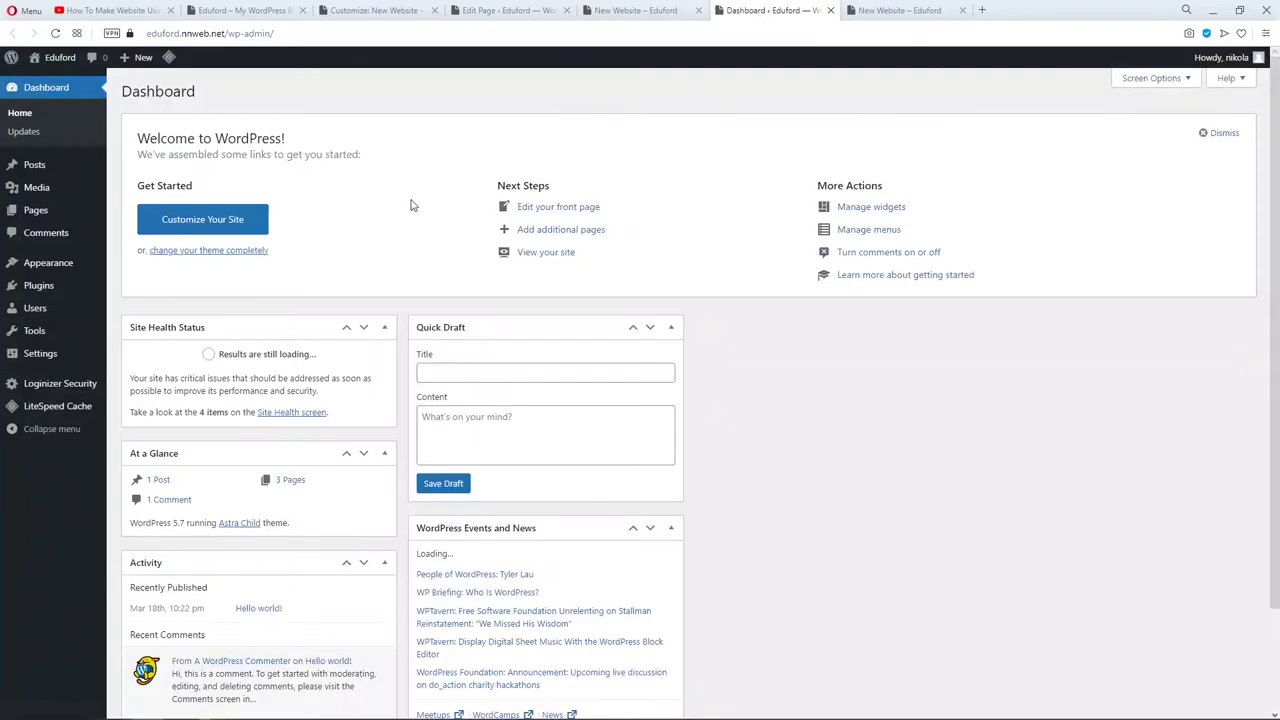
{"action": "left_click", "coordinate": [38, 285]}
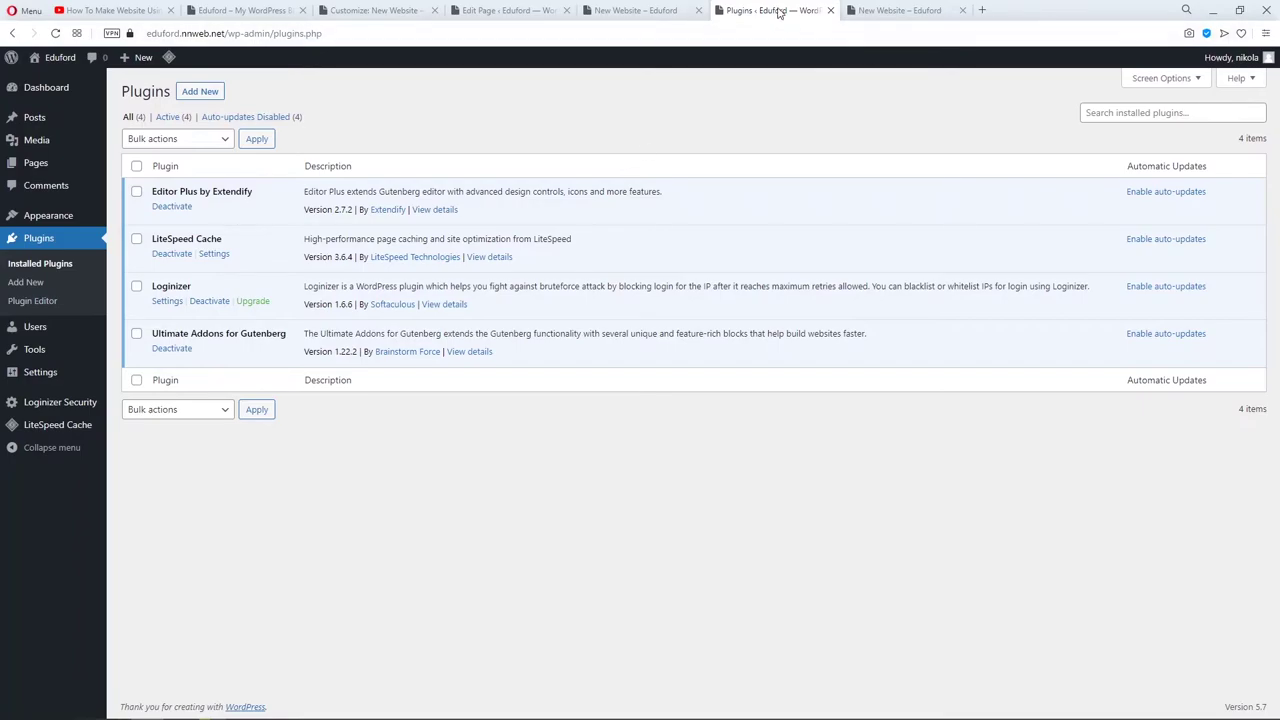
{"action": "left_click", "coordinate": [830, 10]}
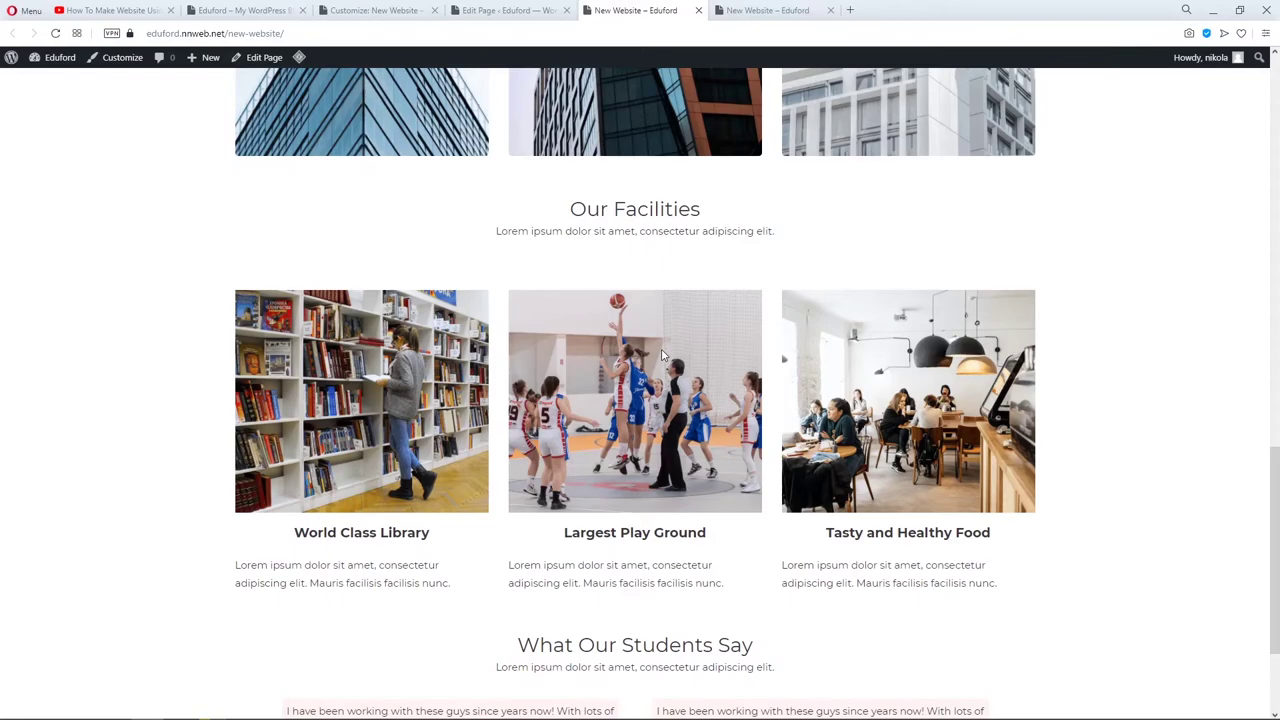
Compare the testimonials on the live page with the original homepage and view the section that follows them there.
{"action": "scroll", "coordinate": [661, 354], "scroll_direction": "down", "scroll_amount": 2}
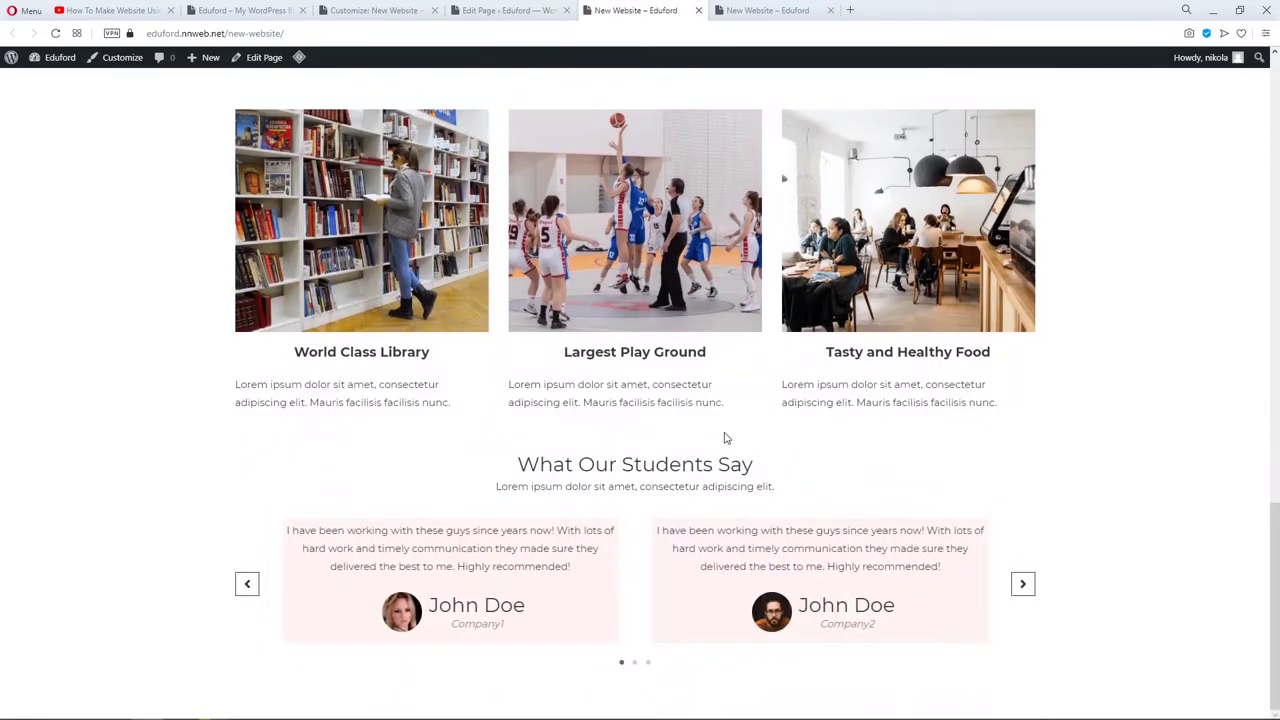
{"action": "left_click", "coordinate": [240, 10]}
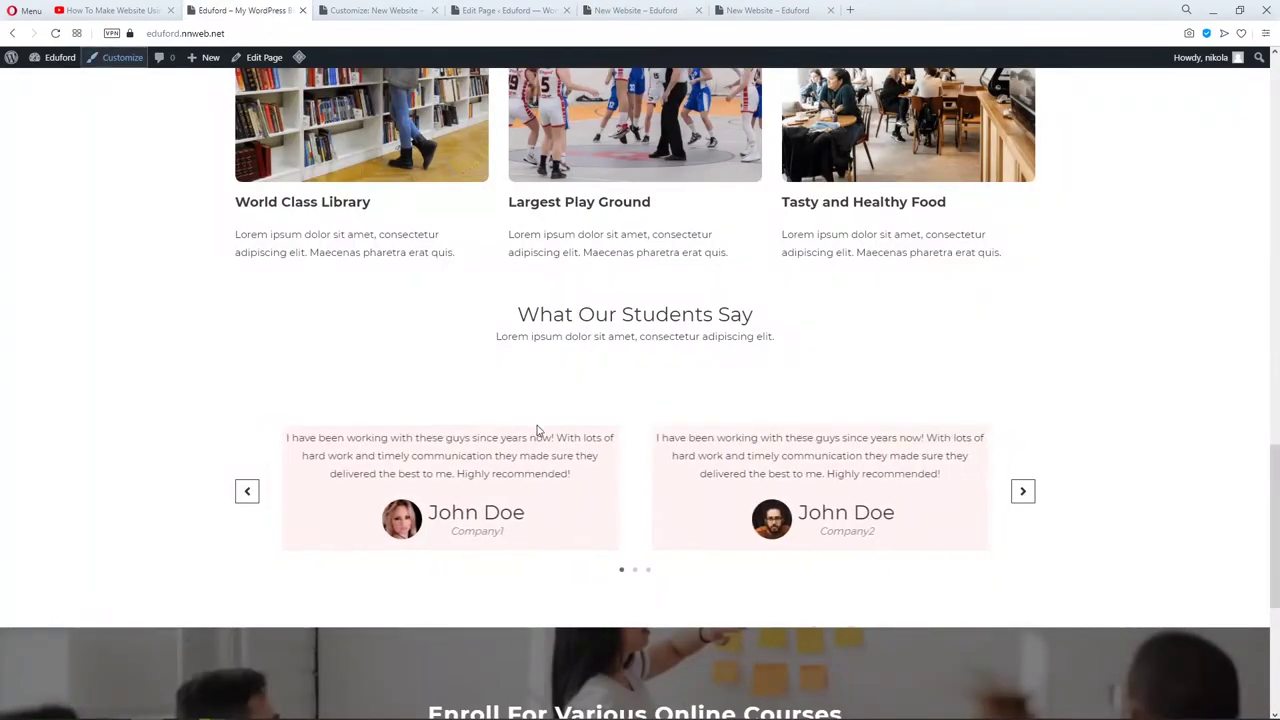
{"action": "scroll", "coordinate": [536, 424], "scroll_direction": "down", "scroll_amount": 4}
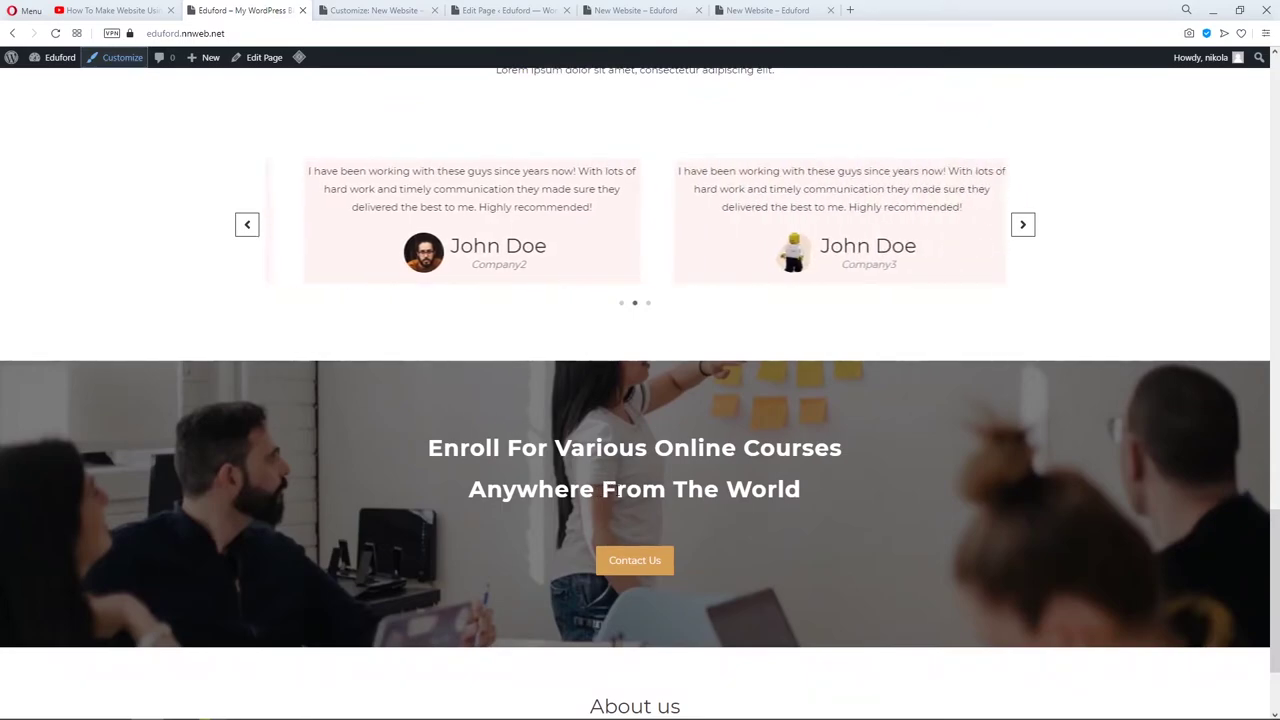
Return to the page editor and insert a Cover block below the testimonials group.
{"action": "left_click", "coordinate": [604, 12]}
{"action": "left_click", "coordinate": [503, 10]}
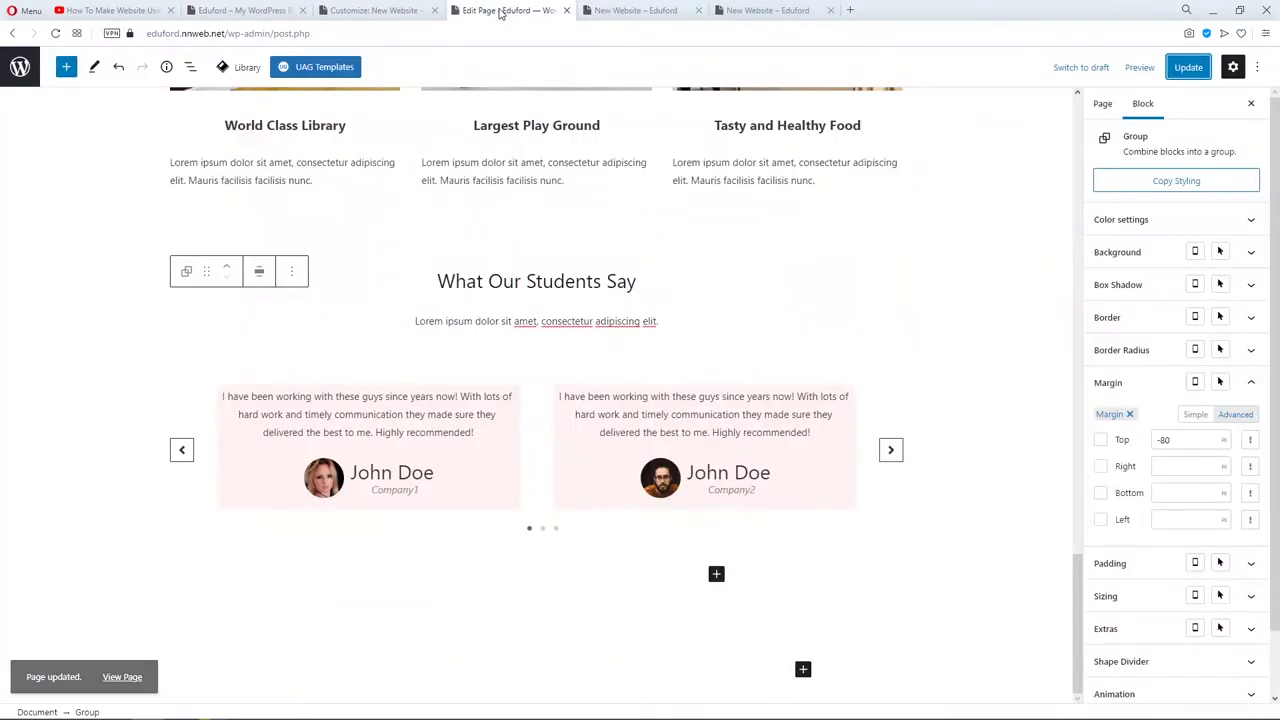
{"action": "left_click", "coordinate": [803, 669]}
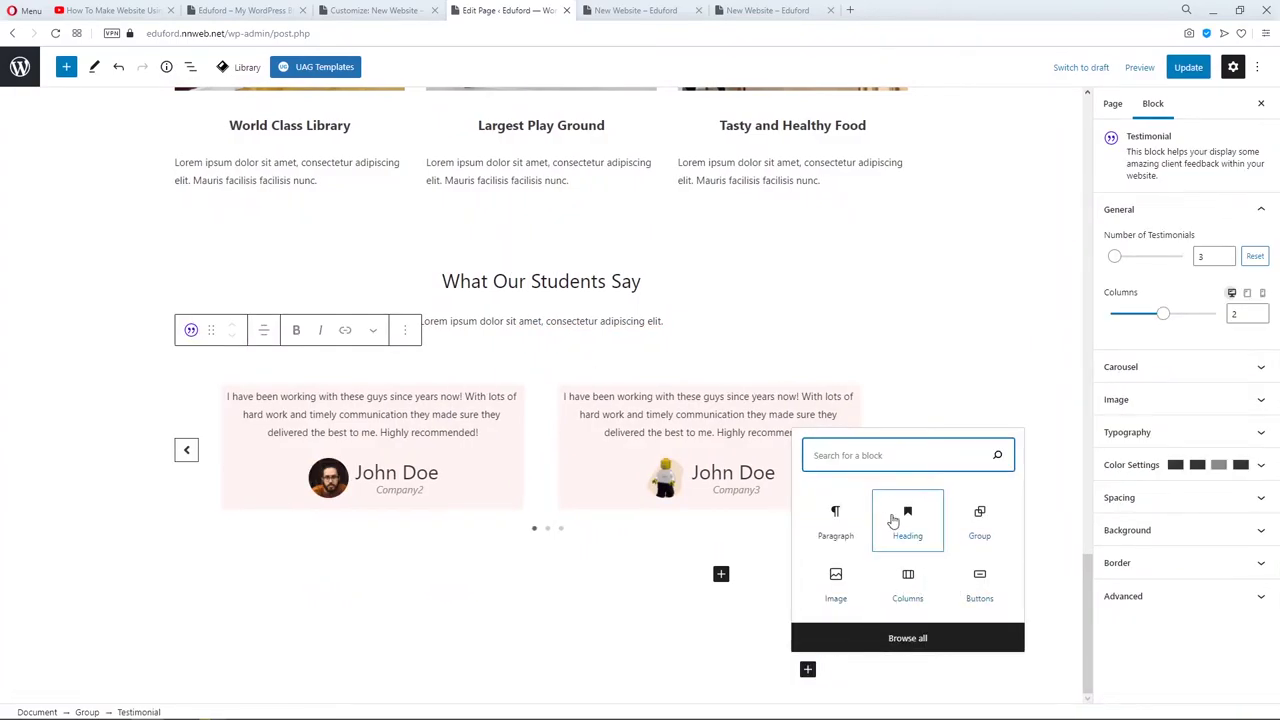
{"action": "type", "text": "cov"}
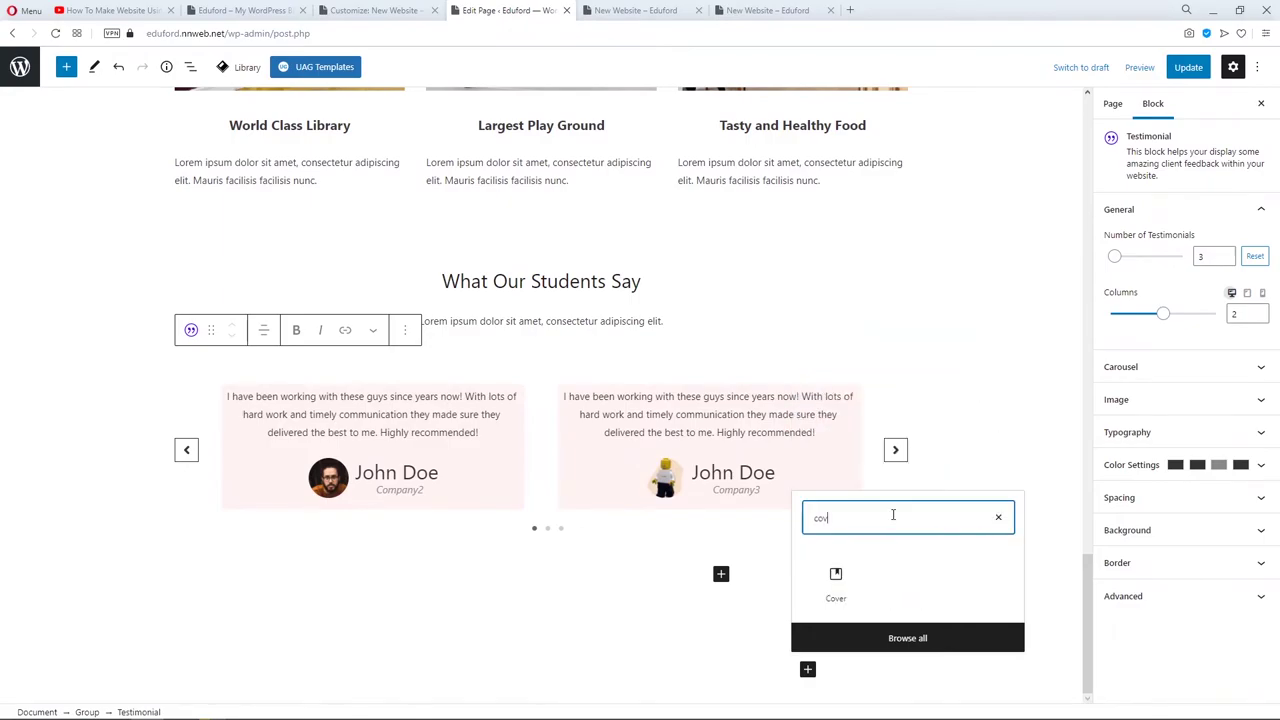
{"action": "left_click", "coordinate": [834, 581]}
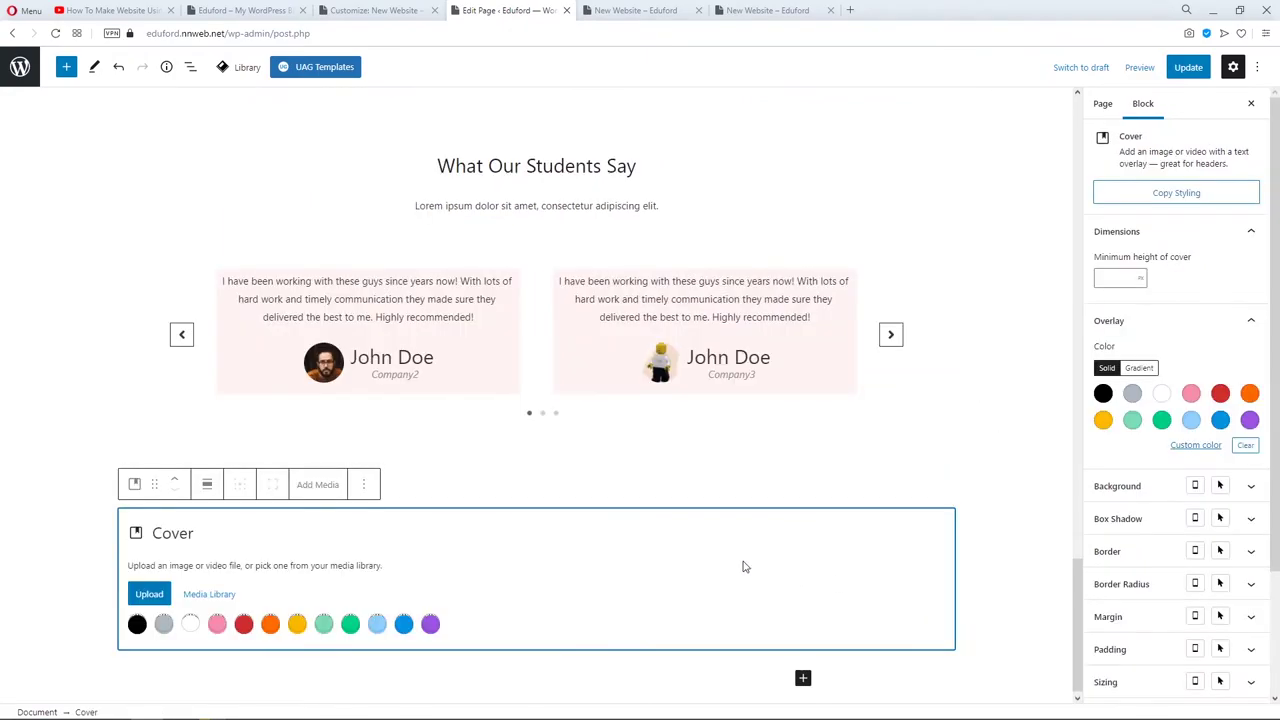
Set cta-banner.jpg from the media library as the Cover block's background image.
{"action": "left_click", "coordinate": [210, 594]}
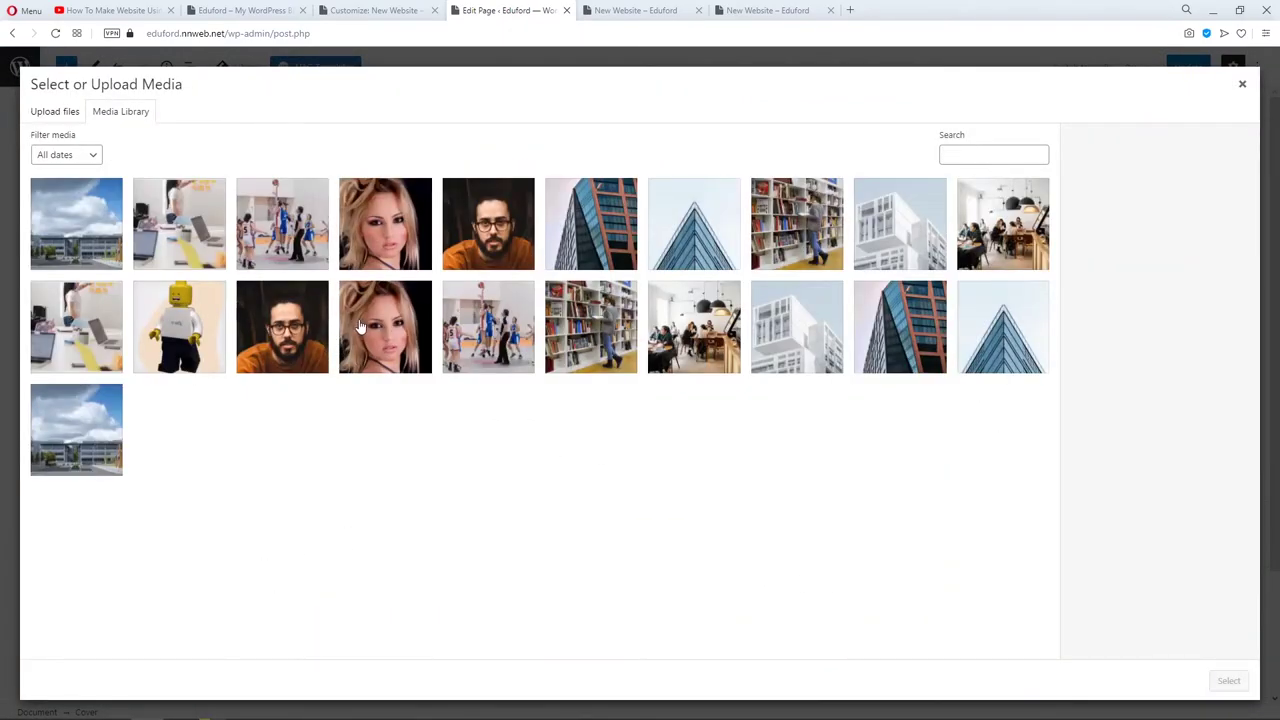
{"action": "left_click", "coordinate": [169, 240]}
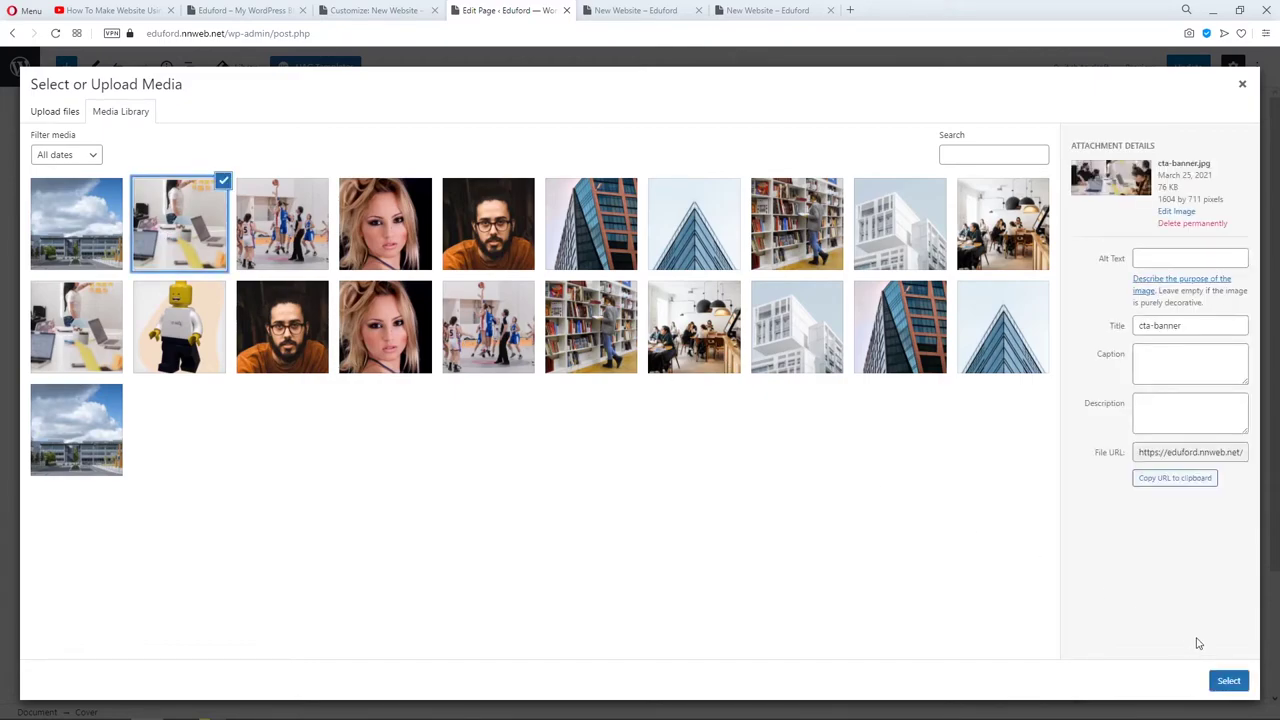
{"action": "left_click", "coordinate": [1228, 681]}
{"action": "scroll", "coordinate": [417, 562], "scroll_direction": "down", "scroll_amount": 3}
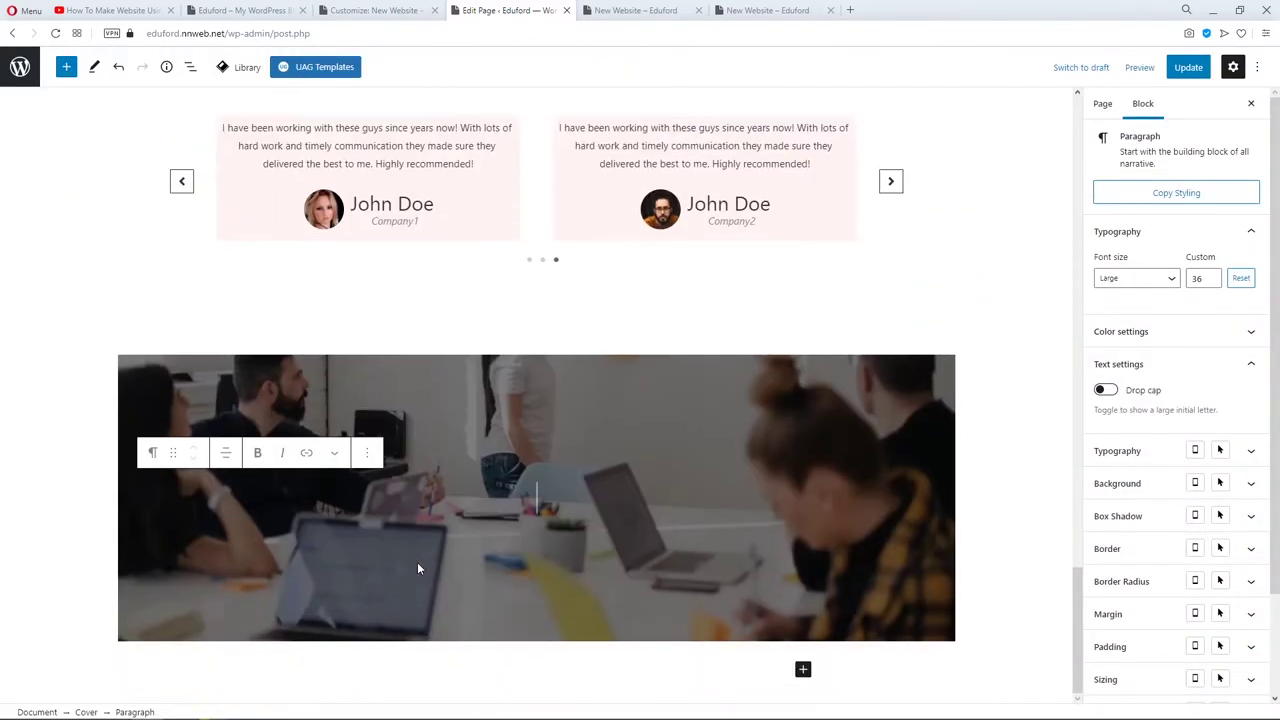
Enter "Enroll For Various Online Courses Anywhere From The World" as the text inside the cover.
{"action": "left_click", "coordinate": [257, 452]}
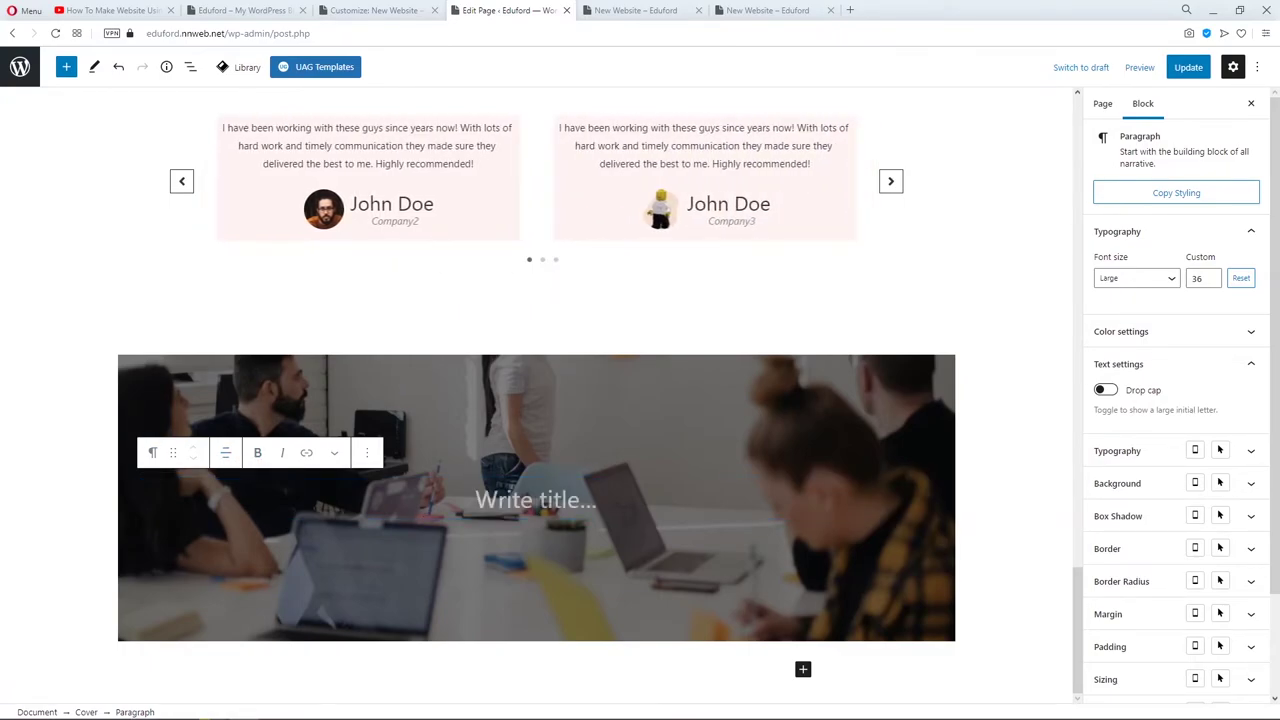
{"action": "left_click", "coordinate": [548, 493]}
{"action": "type", "text": "Enroll For Various Online Courses Anywhere From The World"}
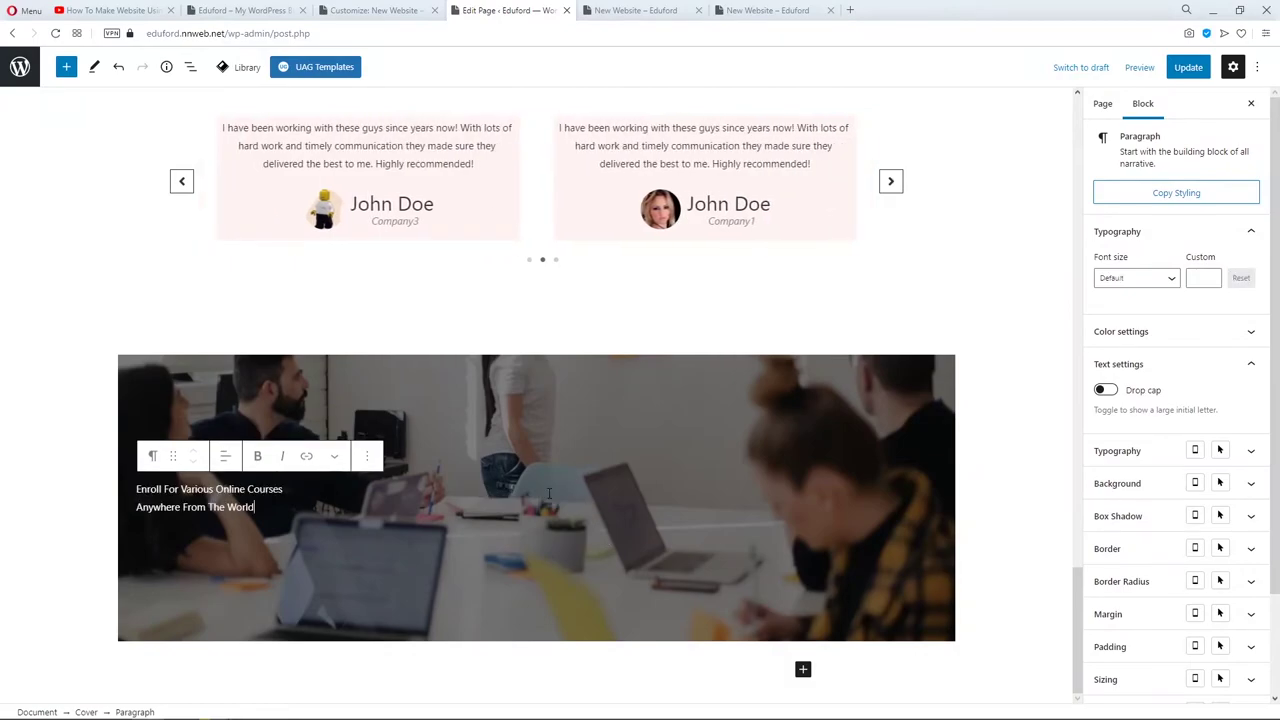
Transform the cover's paragraph into a heading and center its text.
{"action": "left_click", "coordinate": [155, 456]}
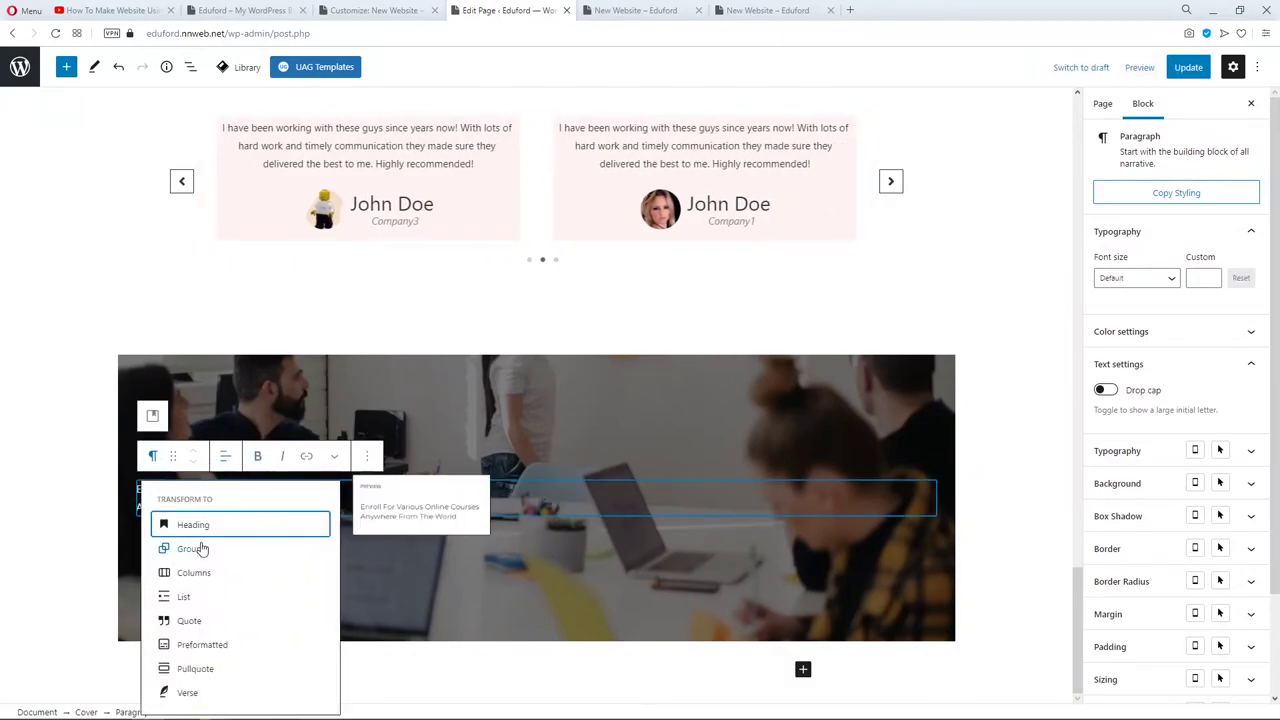
{"action": "left_click", "coordinate": [203, 525]}
{"action": "left_click", "coordinate": [262, 432]}
{"action": "left_click", "coordinate": [290, 430]}
{"action": "left_click", "coordinate": [320, 497]}
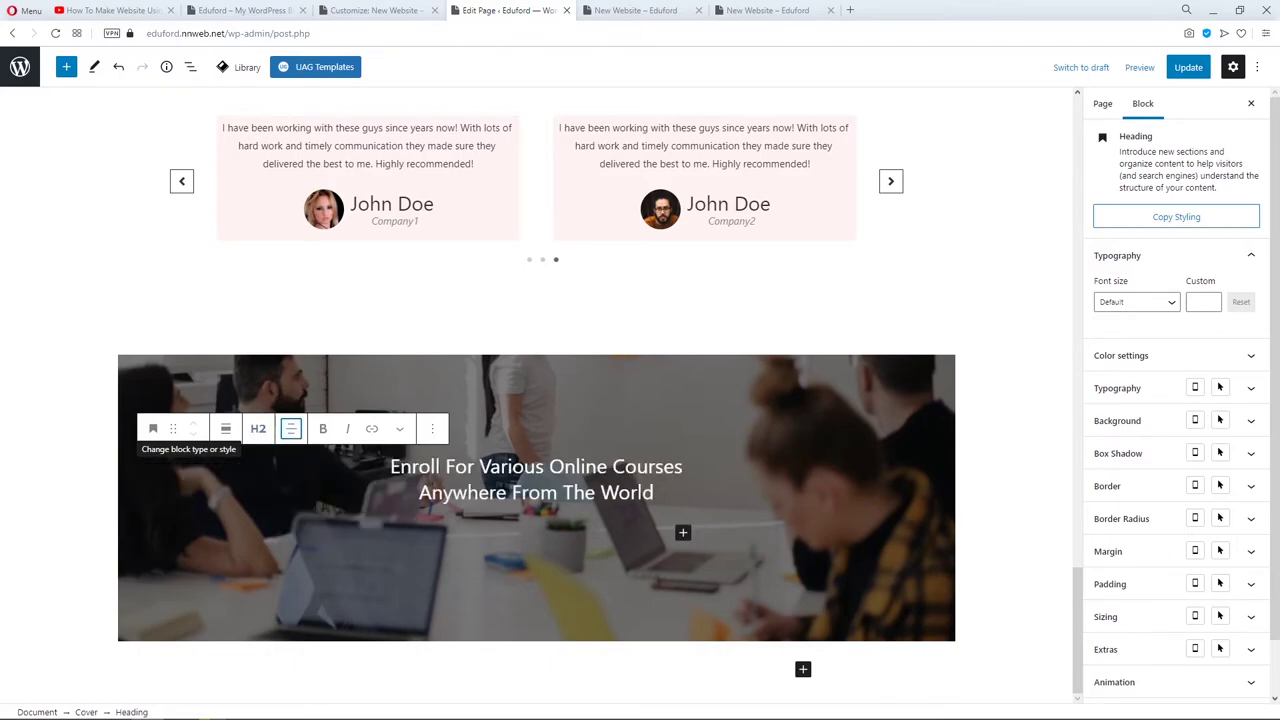
Set the cover heading's font size to Large and its line height to 60.
{"action": "left_click", "coordinate": [1165, 303]}
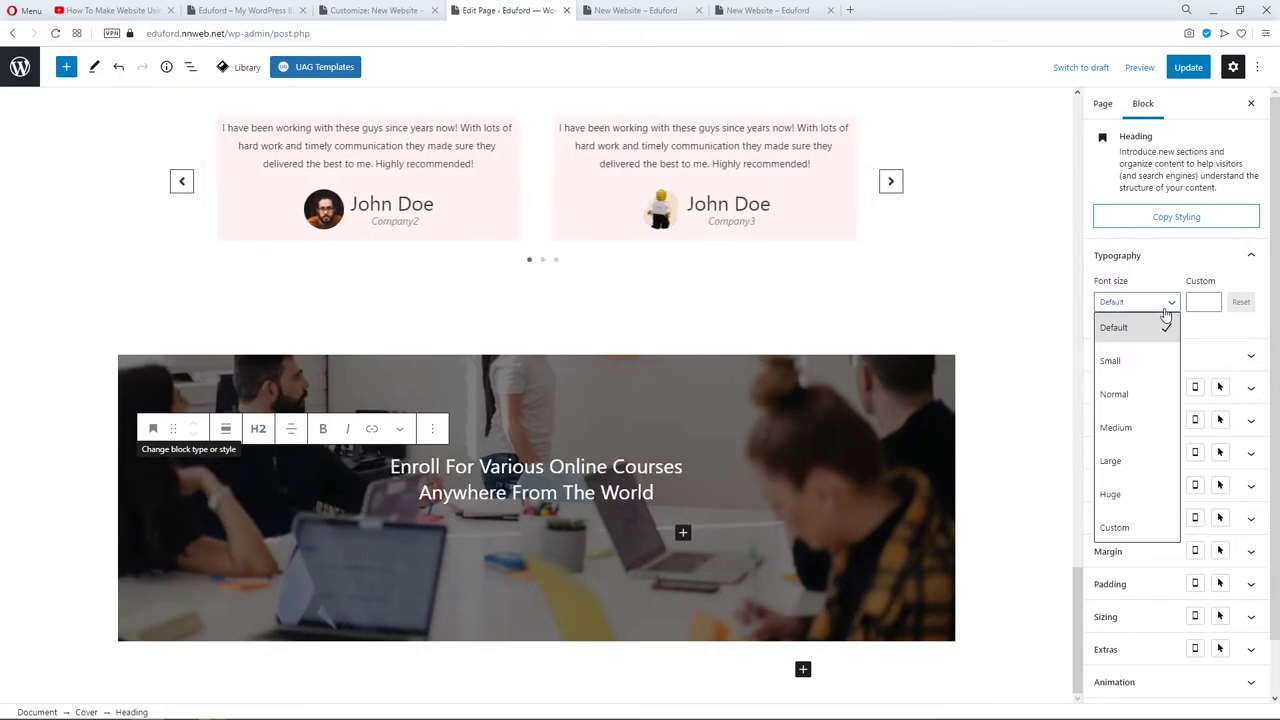
{"action": "left_click", "coordinate": [1149, 459]}
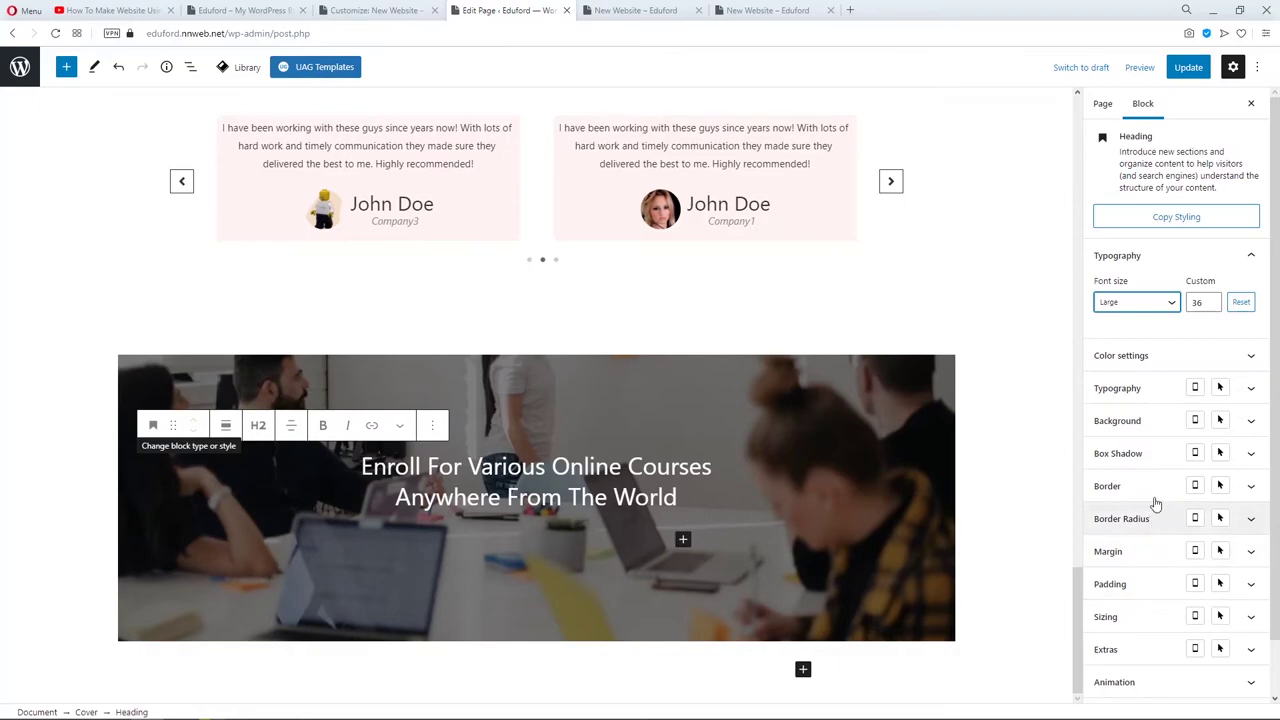
{"action": "left_click", "coordinate": [1163, 389]}
{"action": "left_click", "coordinate": [1176, 487]}
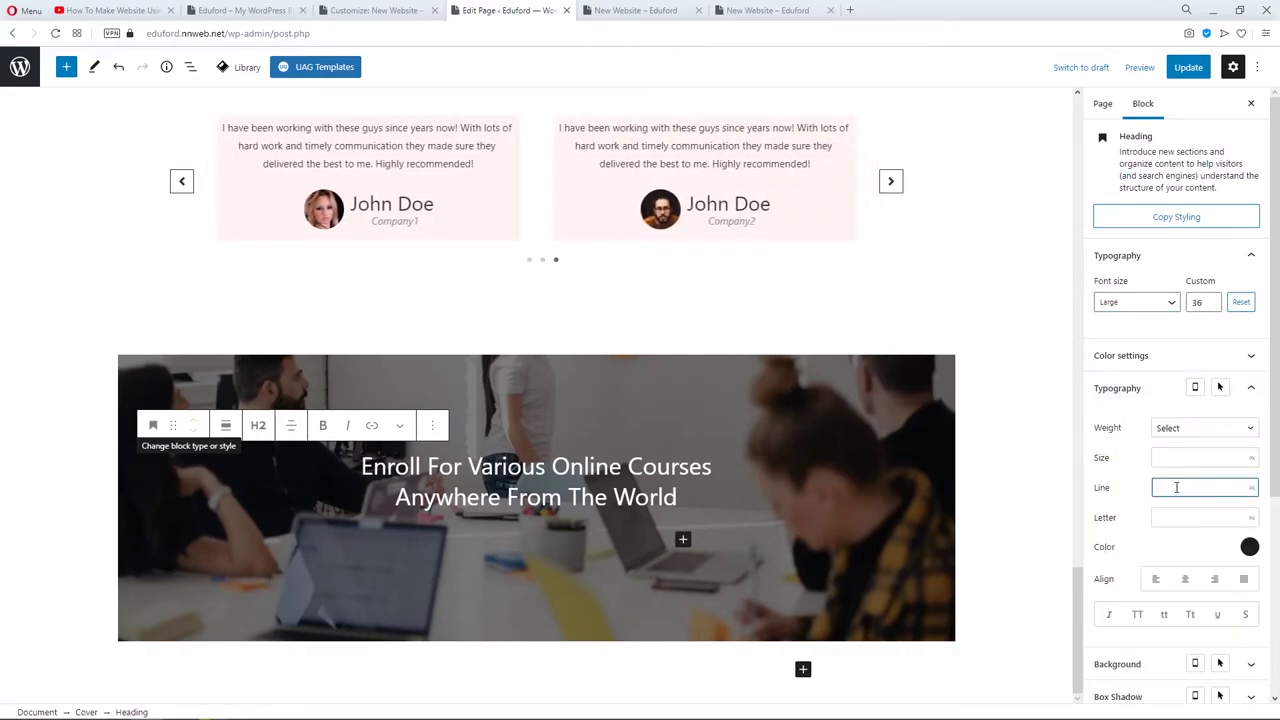
{"action": "type", "text": "60"}
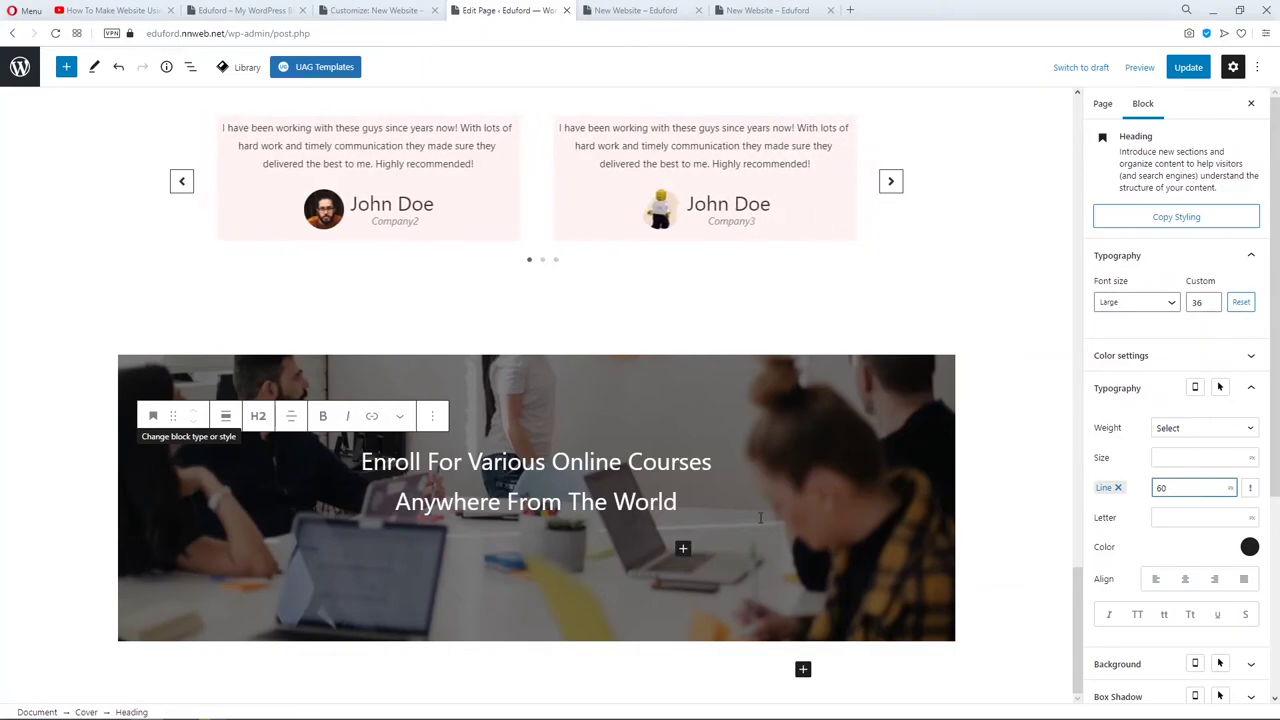
Insert a Buttons block below the cover heading and label its button "Contact Us".
{"action": "left_click", "coordinate": [683, 548]}
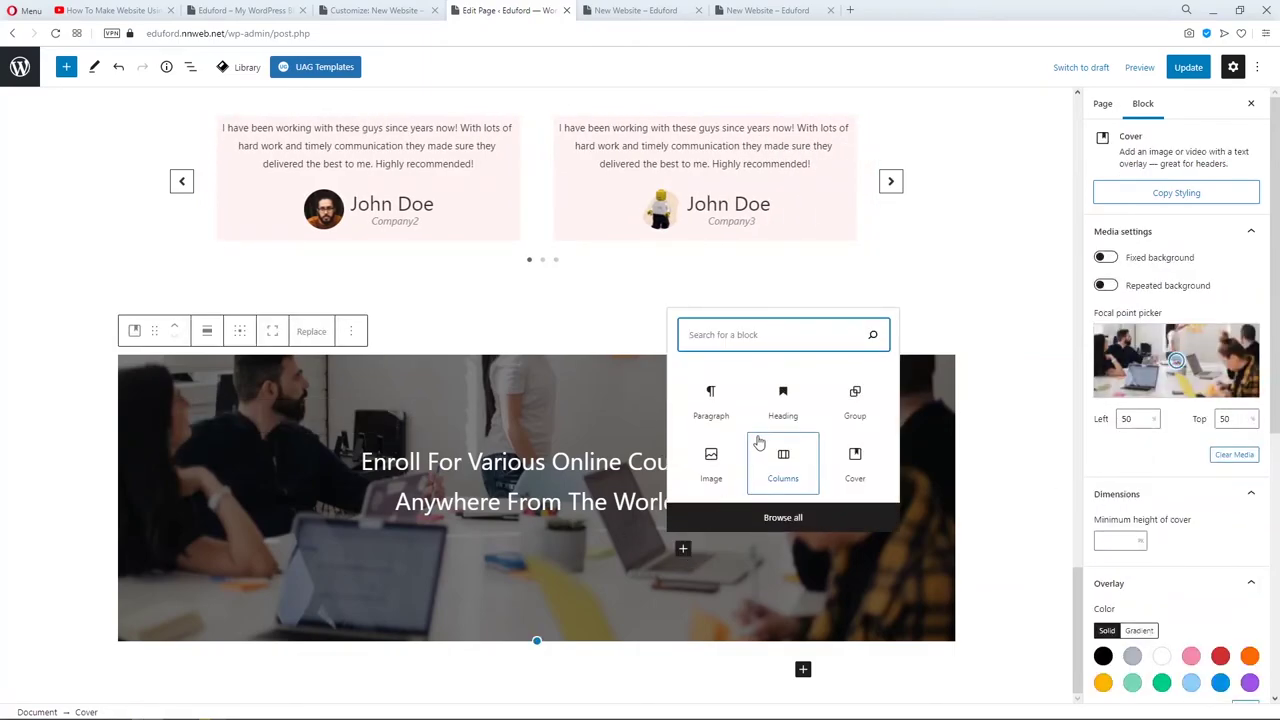
{"action": "type", "text": "butt"}
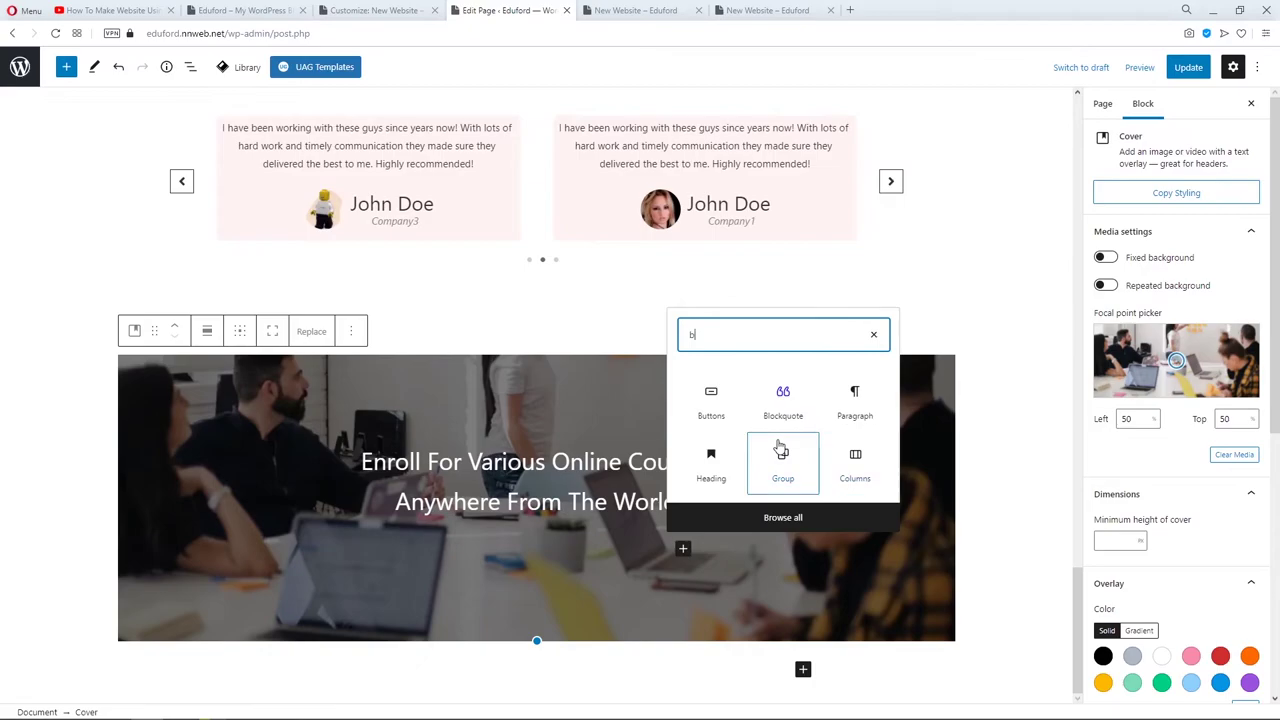
{"action": "left_click", "coordinate": [702, 455]}
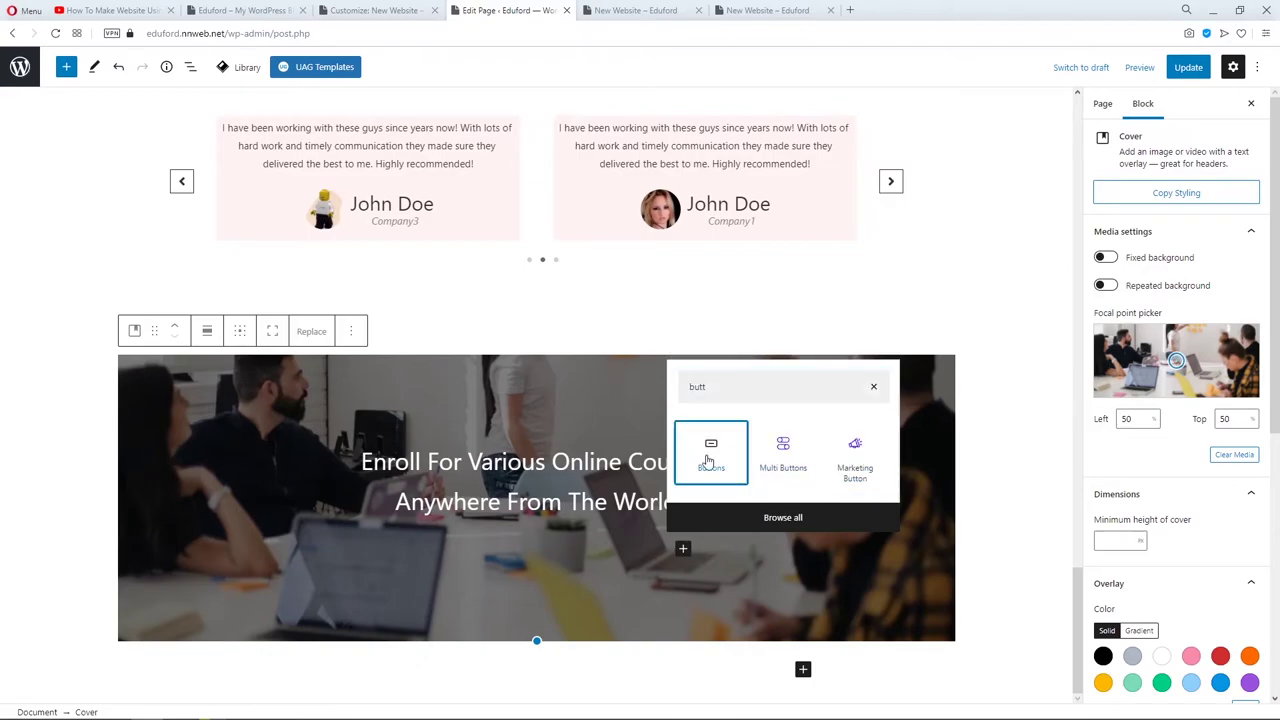
{"action": "left_click", "coordinate": [707, 460]}
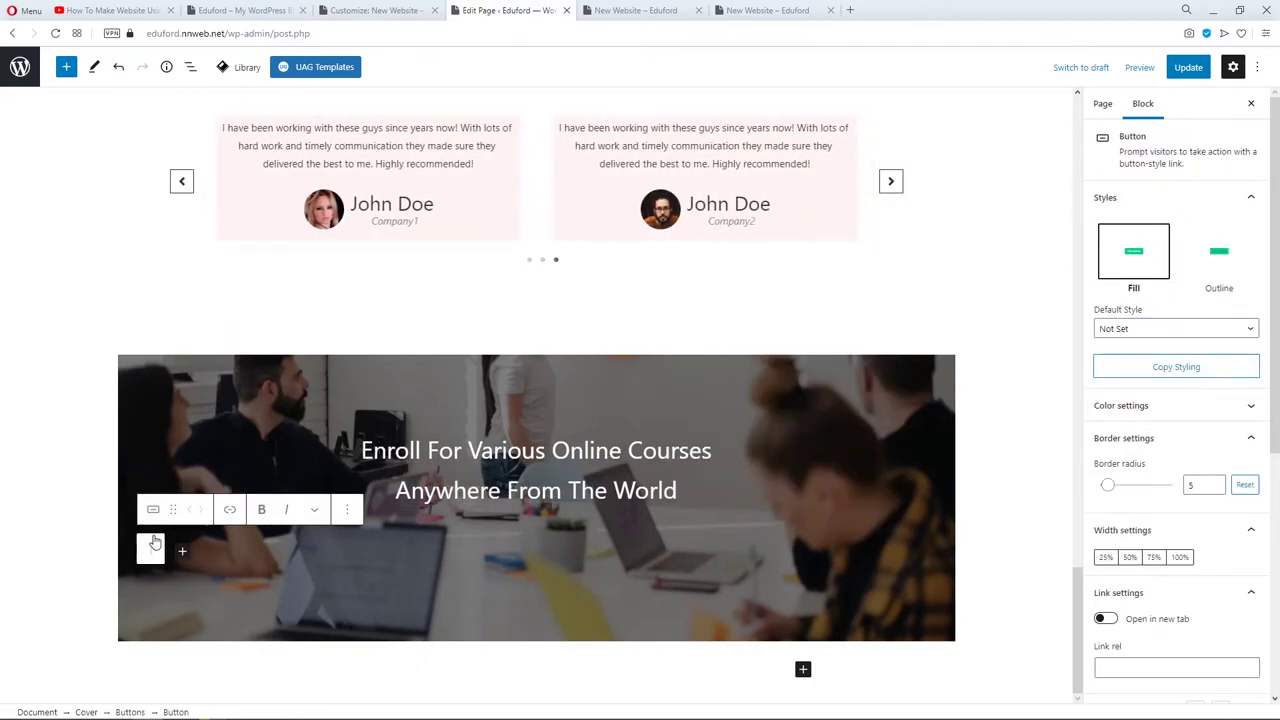
{"action": "type", "text": "Contact Us"}
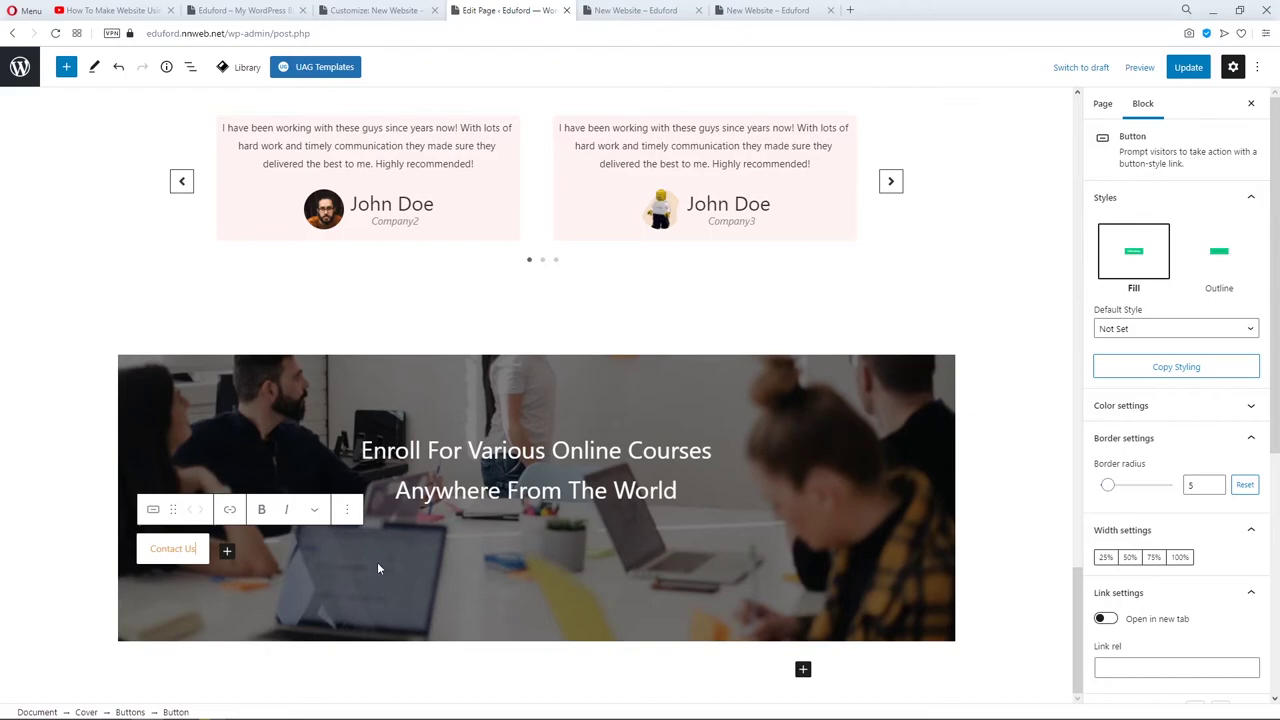
Justify the Buttons block's content to the center of the cover.
{"action": "left_click", "coordinate": [449, 556]}
{"action": "left_click", "coordinate": [230, 504]}
{"action": "left_click", "coordinate": [263, 504]}
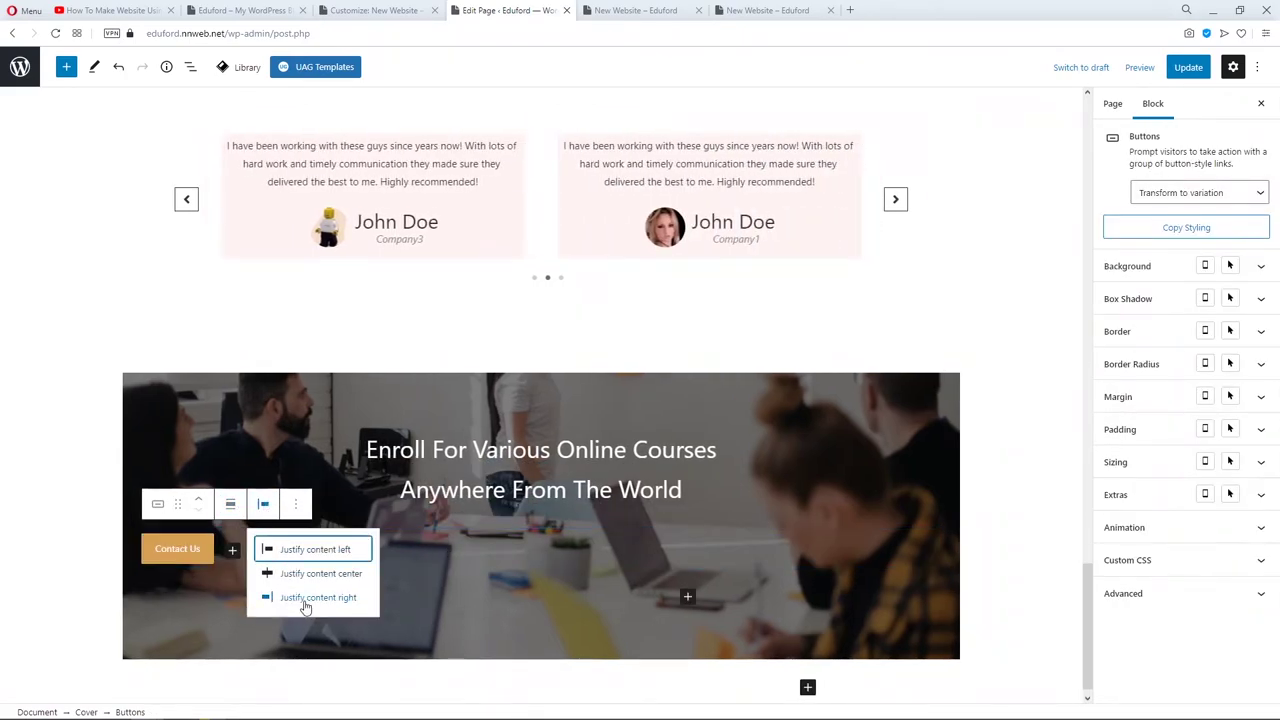
{"action": "left_click", "coordinate": [295, 599]}
{"action": "left_click", "coordinate": [264, 506]}
{"action": "left_click", "coordinate": [290, 572]}
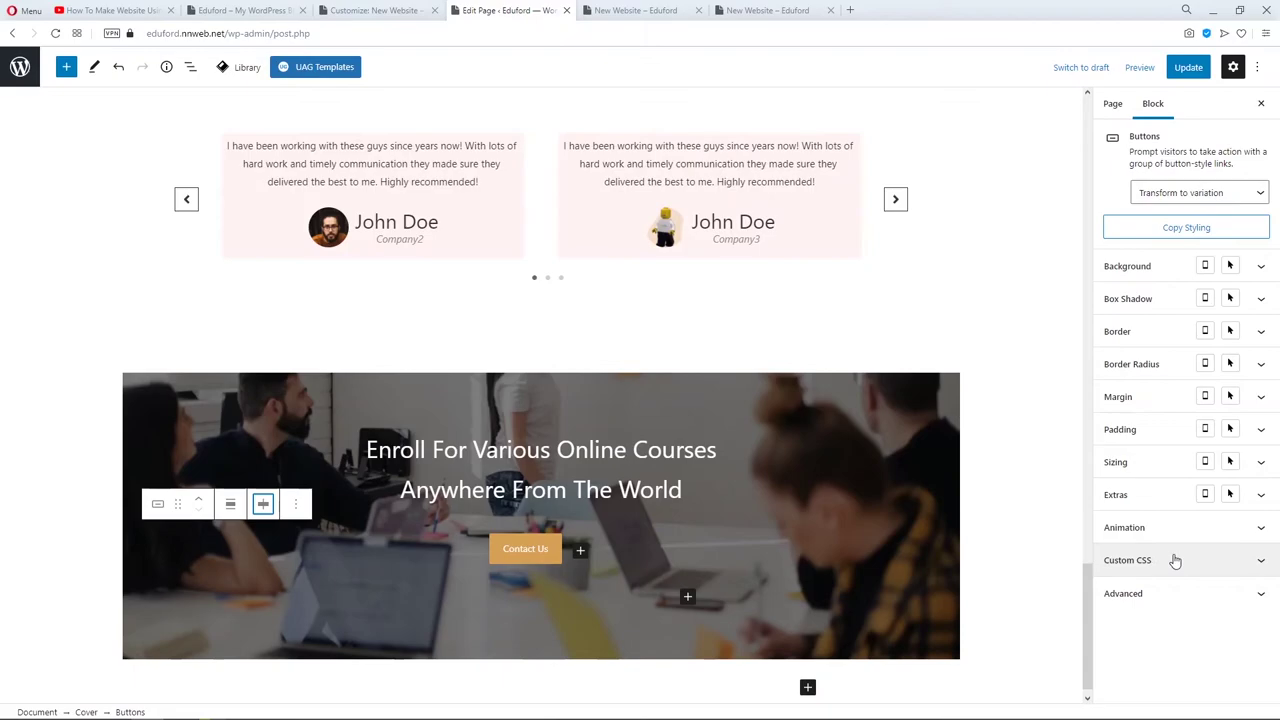
Update the page and reload the live page to view the new call-to-action banner.
{"action": "left_click", "coordinate": [1187, 67]}
{"action": "left_click", "coordinate": [630, 10]}
{"action": "left_click", "coordinate": [621, 33]}
{"action": "key", "text": "Return"}
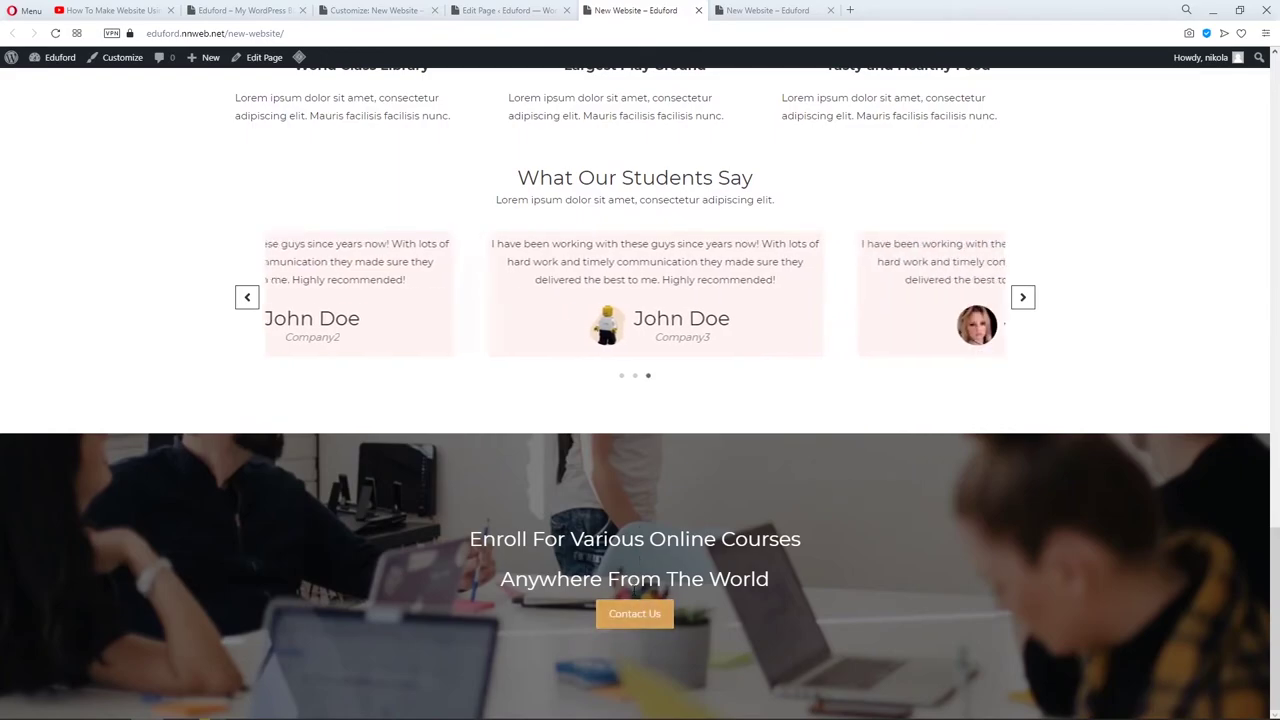
Return to the page editor and set the cover heading's line height to 50.
{"action": "left_click", "coordinate": [500, 12]}
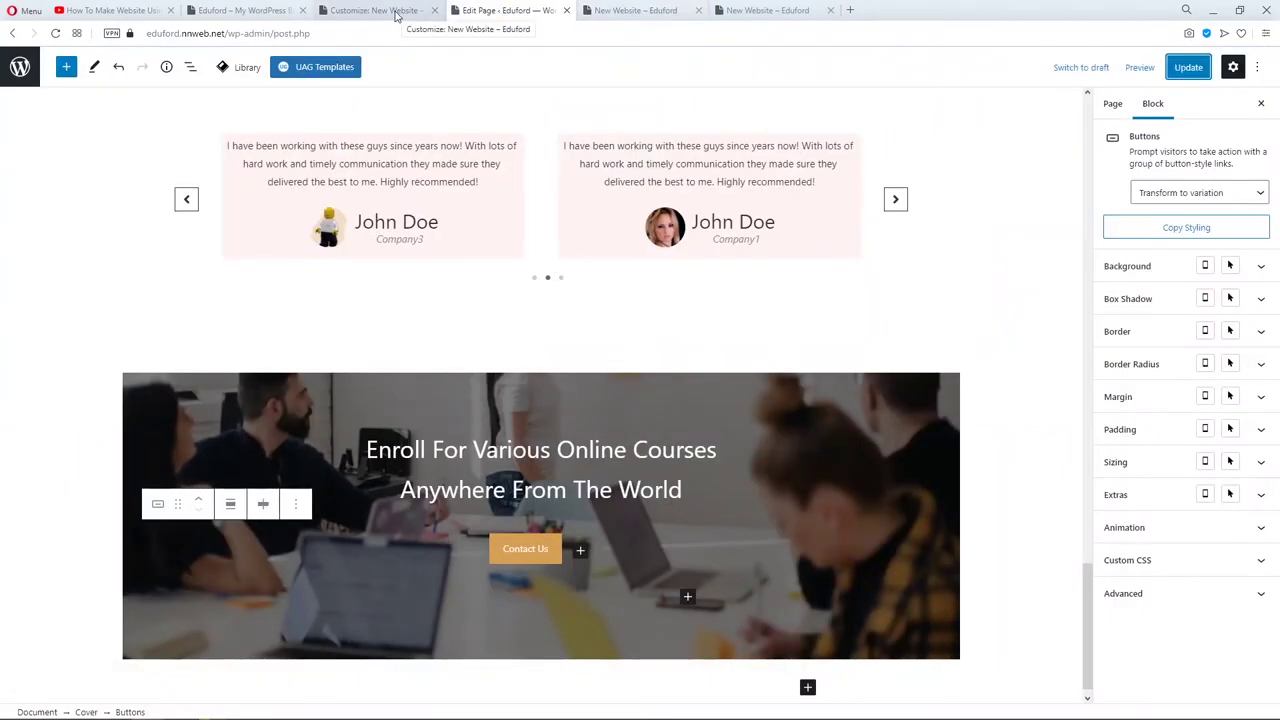
{"action": "left_click", "coordinate": [600, 491]}
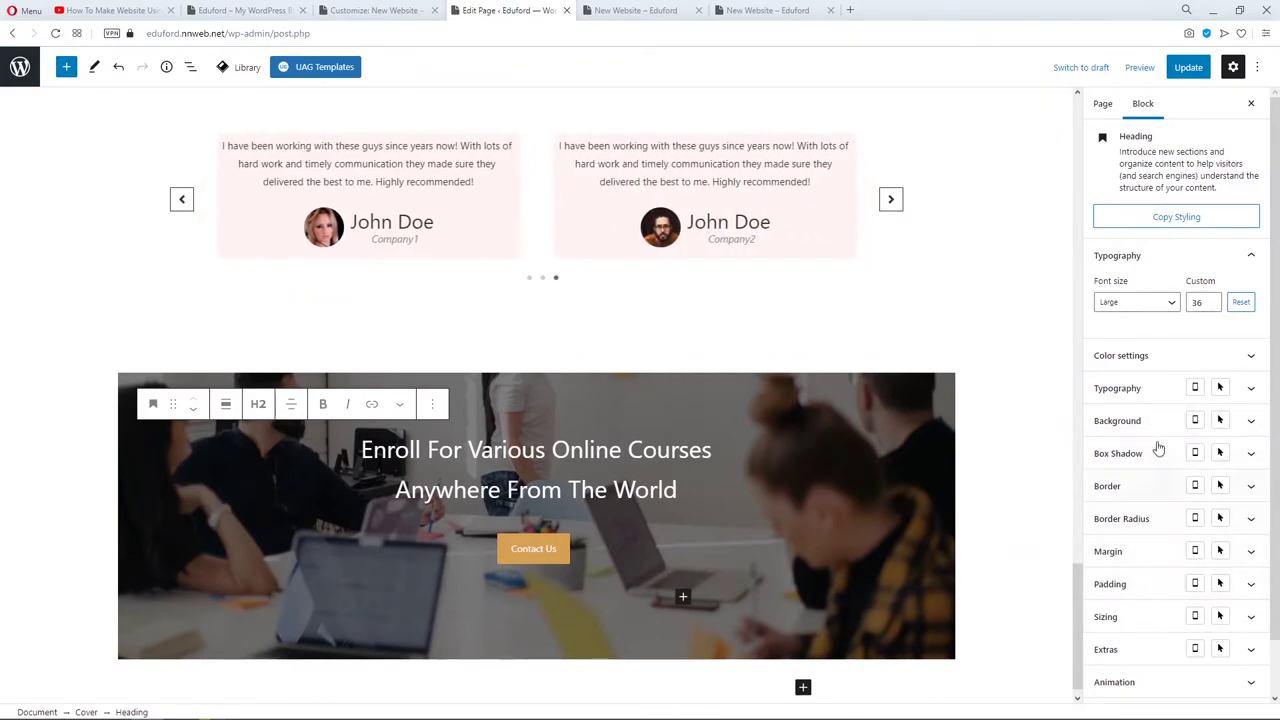
{"action": "left_click", "coordinate": [1149, 389]}
{"action": "left_click", "coordinate": [1160, 487]}
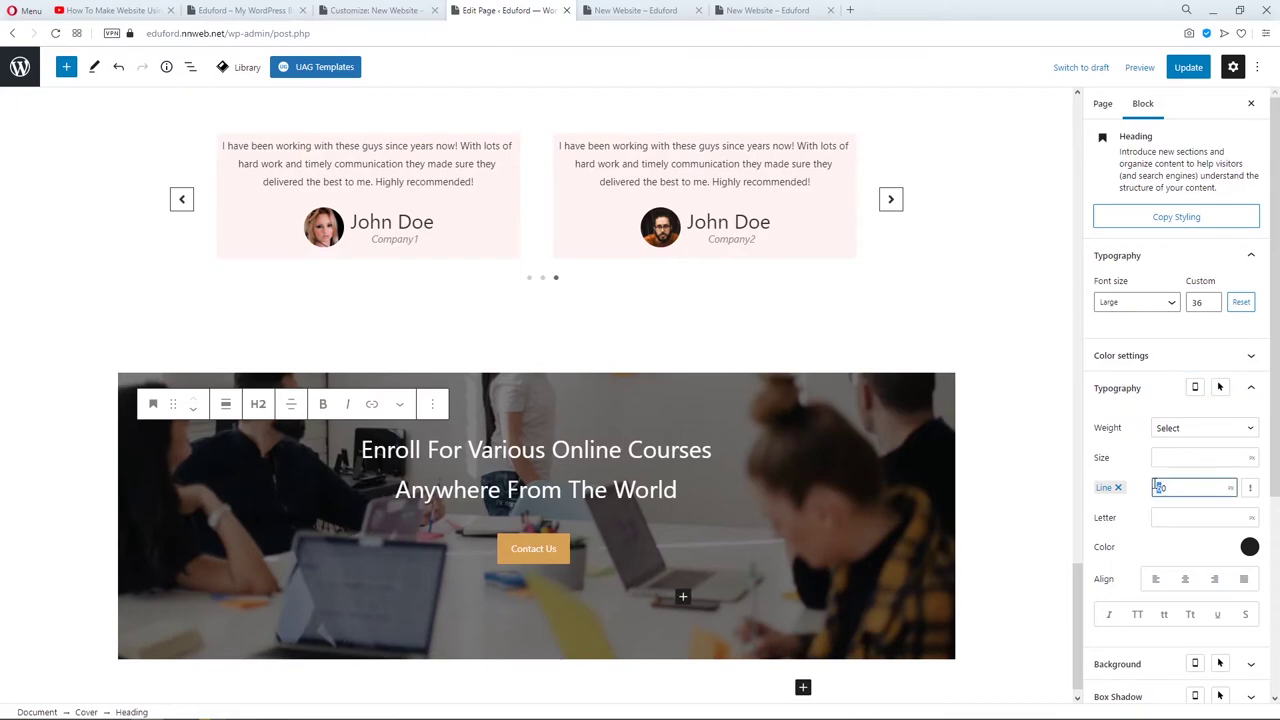
{"action": "type", "text": "40"}
{"action": "double_click", "coordinate": [1160, 487]}
{"action": "type", "text": "50"}
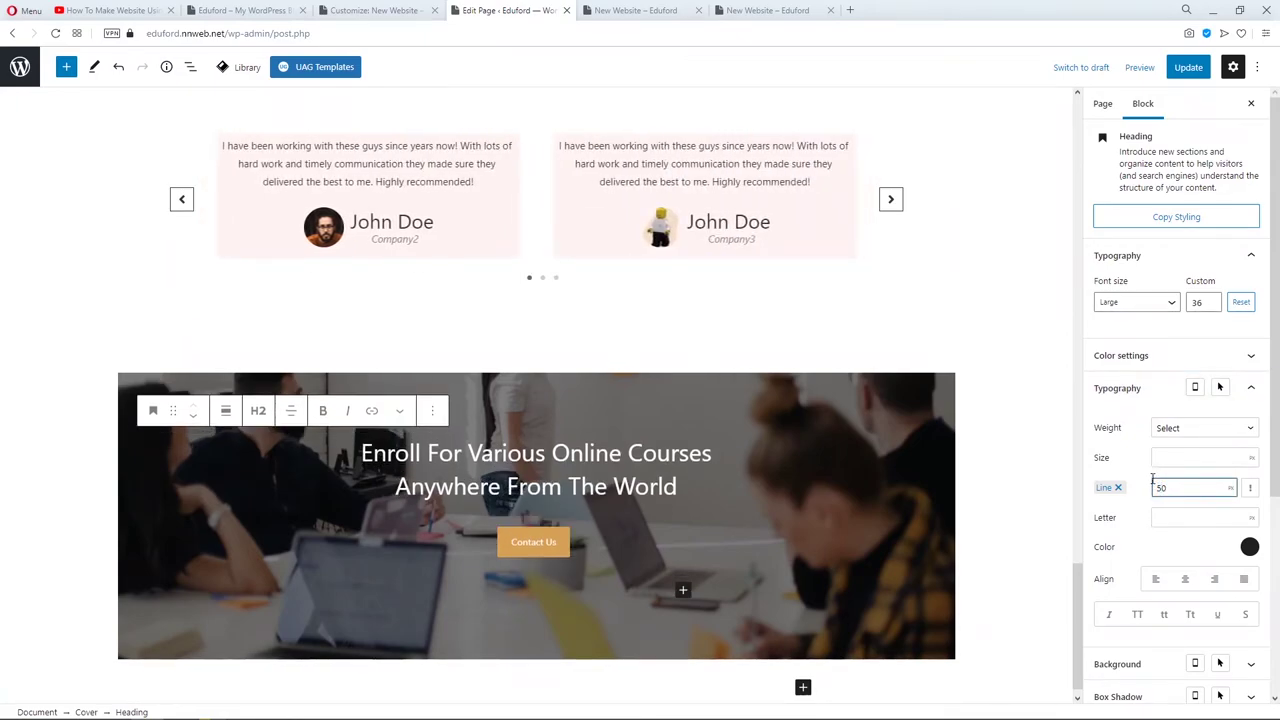
{"action": "left_click", "coordinate": [1140, 386]}
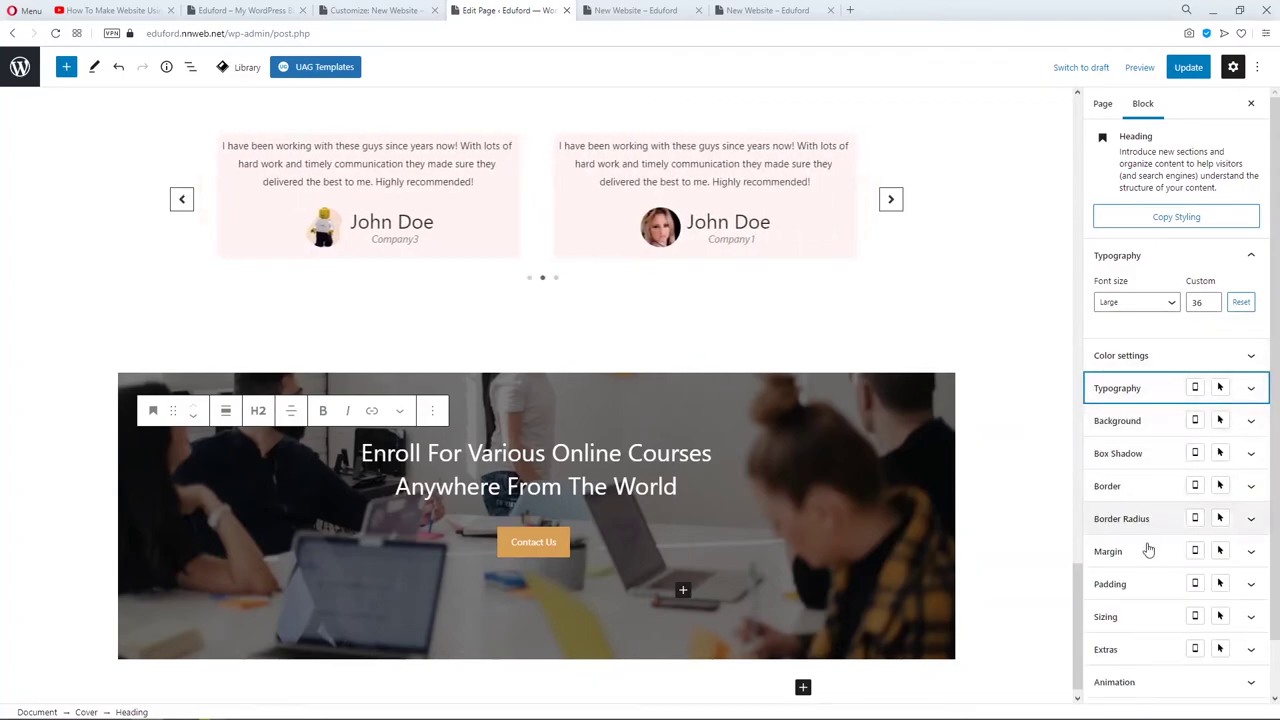
Switch the cover heading's margin to advanced mode and set its bottom margin to 20 px.
{"action": "left_click", "coordinate": [1147, 552]}
{"action": "left_click", "coordinate": [1235, 583]}
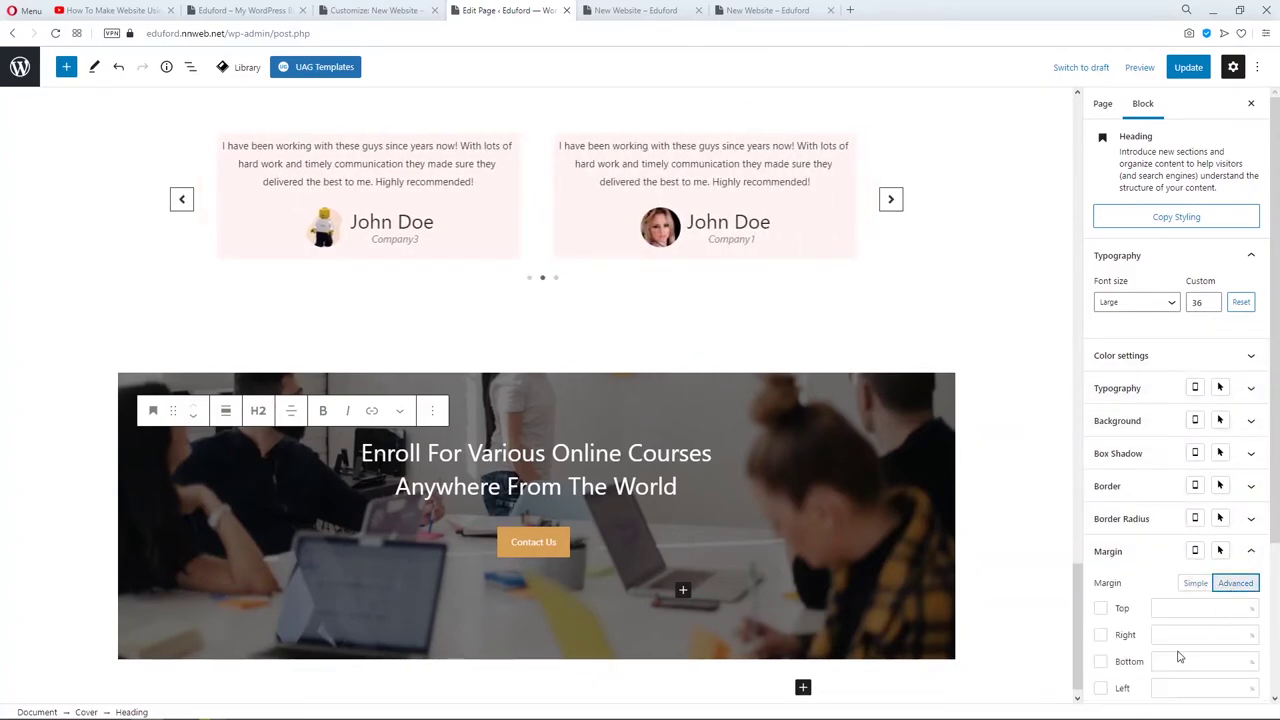
{"action": "scroll", "coordinate": [1178, 655], "scroll_direction": "down", "scroll_amount": 2}
{"action": "left_click", "coordinate": [1251, 532]}
{"action": "left_click", "coordinate": [1251, 550]}
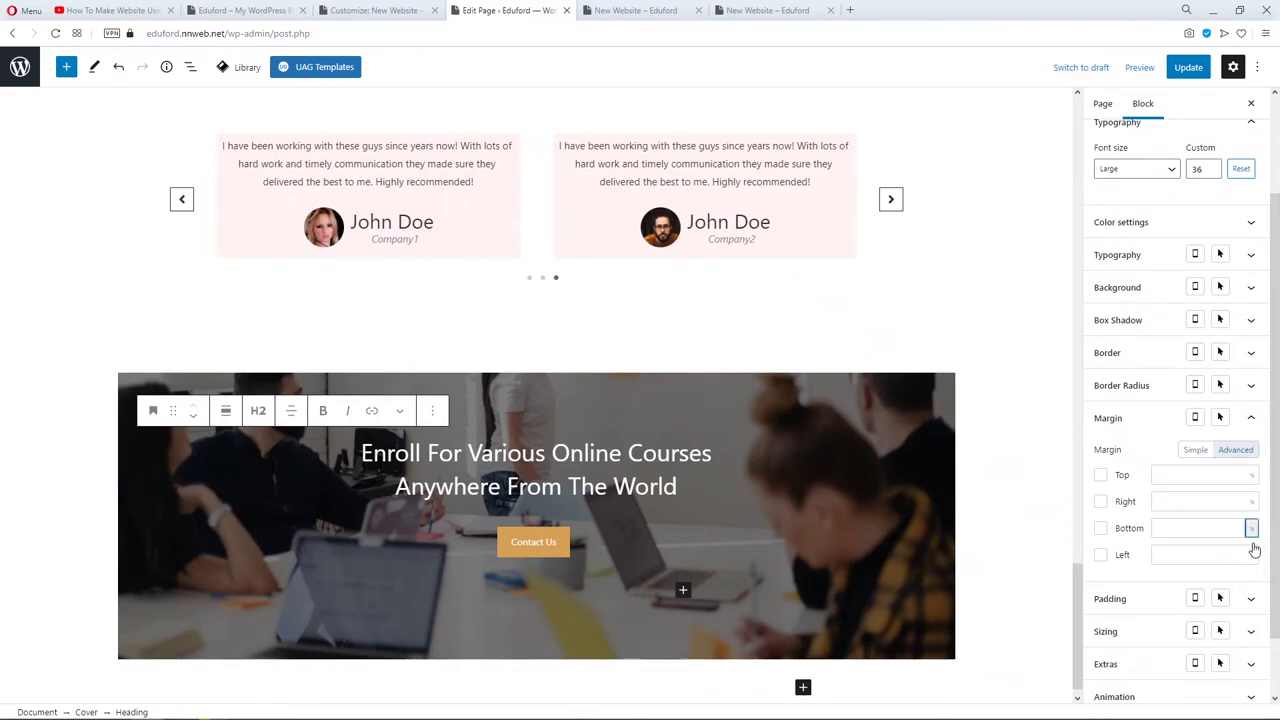
{"action": "left_click", "coordinate": [1201, 529]}
{"action": "type", "text": "20"}
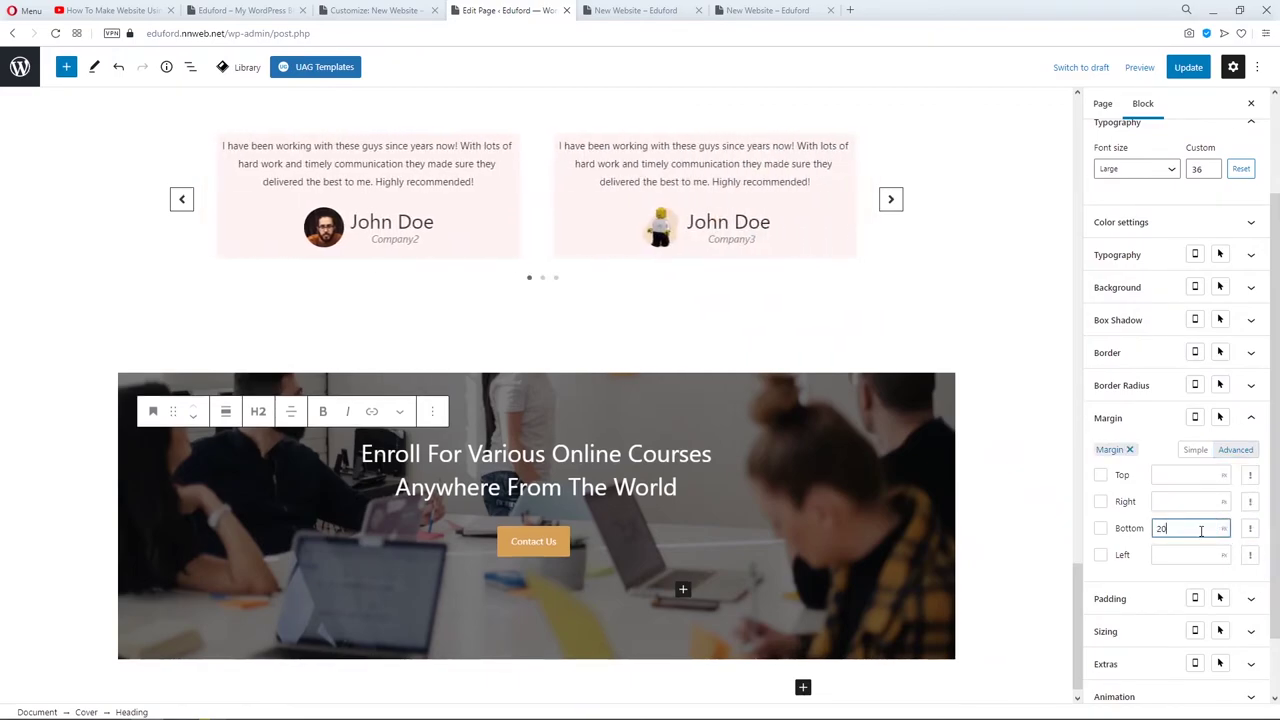
Update the page and reload the live page to check the gap between the banner heading and button.
{"action": "left_click", "coordinate": [1188, 67]}
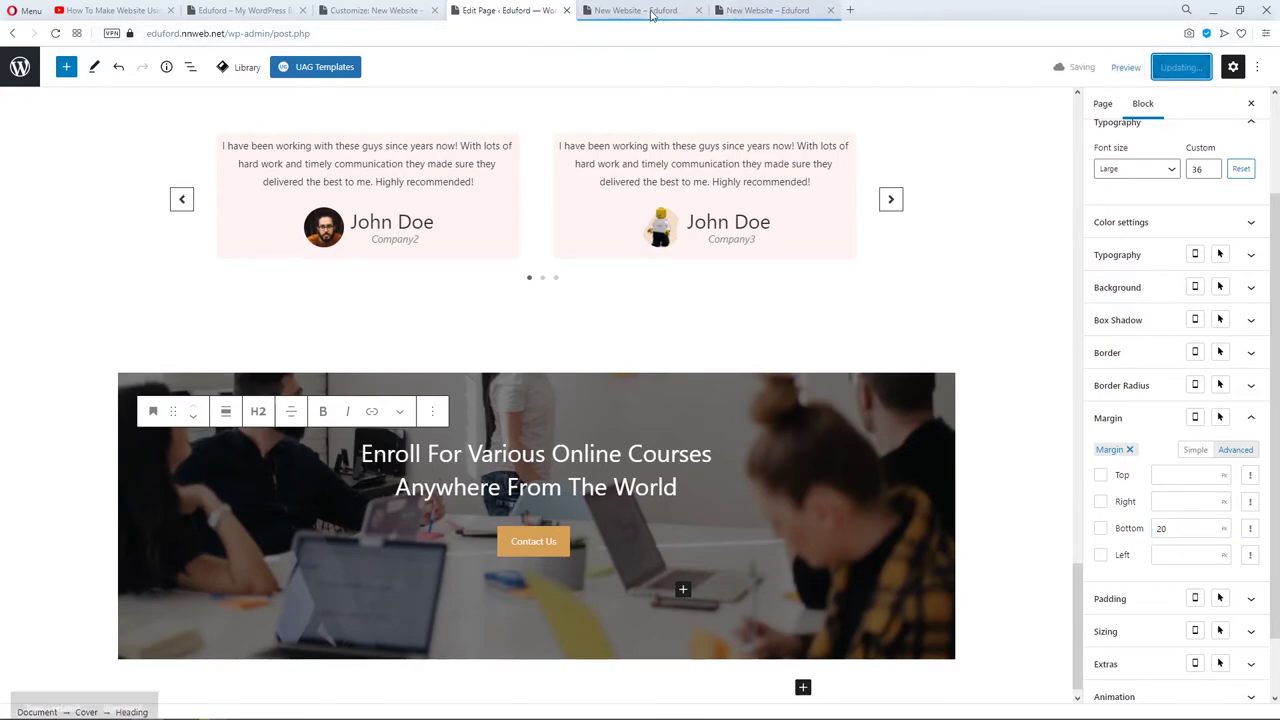
{"action": "left_click", "coordinate": [634, 11]}
{"action": "key", "text": "Return"}
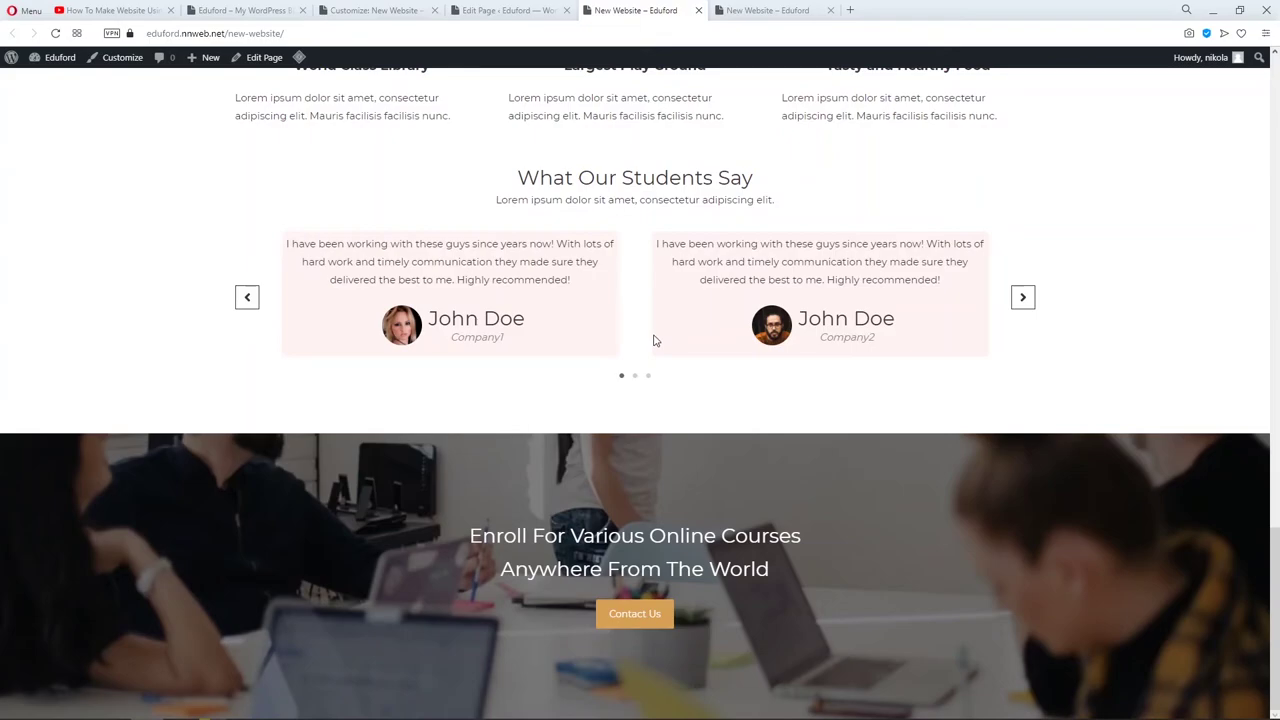
Back in the page editor, set the cover heading's bottom margin to 60 px and update the page.
{"action": "left_click", "coordinate": [505, 10]}
{"action": "double_click", "coordinate": [1140, 530]}
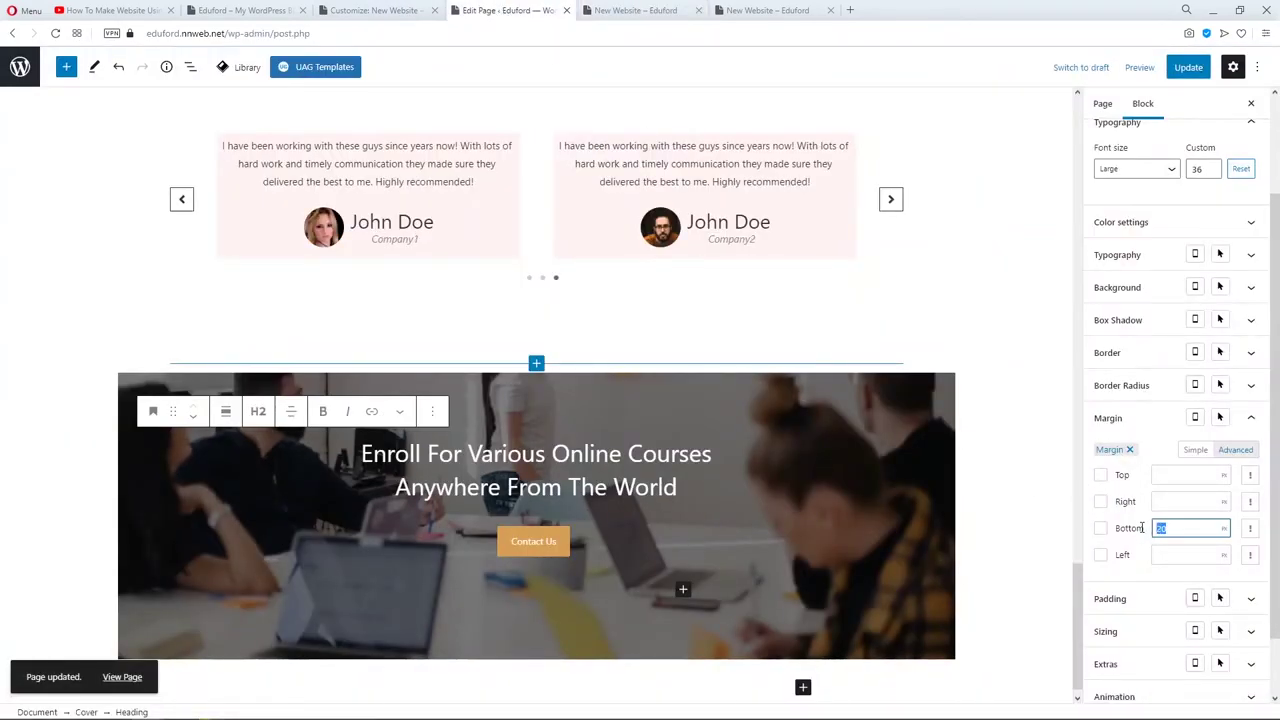
{"action": "type", "text": "60"}
{"action": "left_click", "coordinate": [1188, 67]}
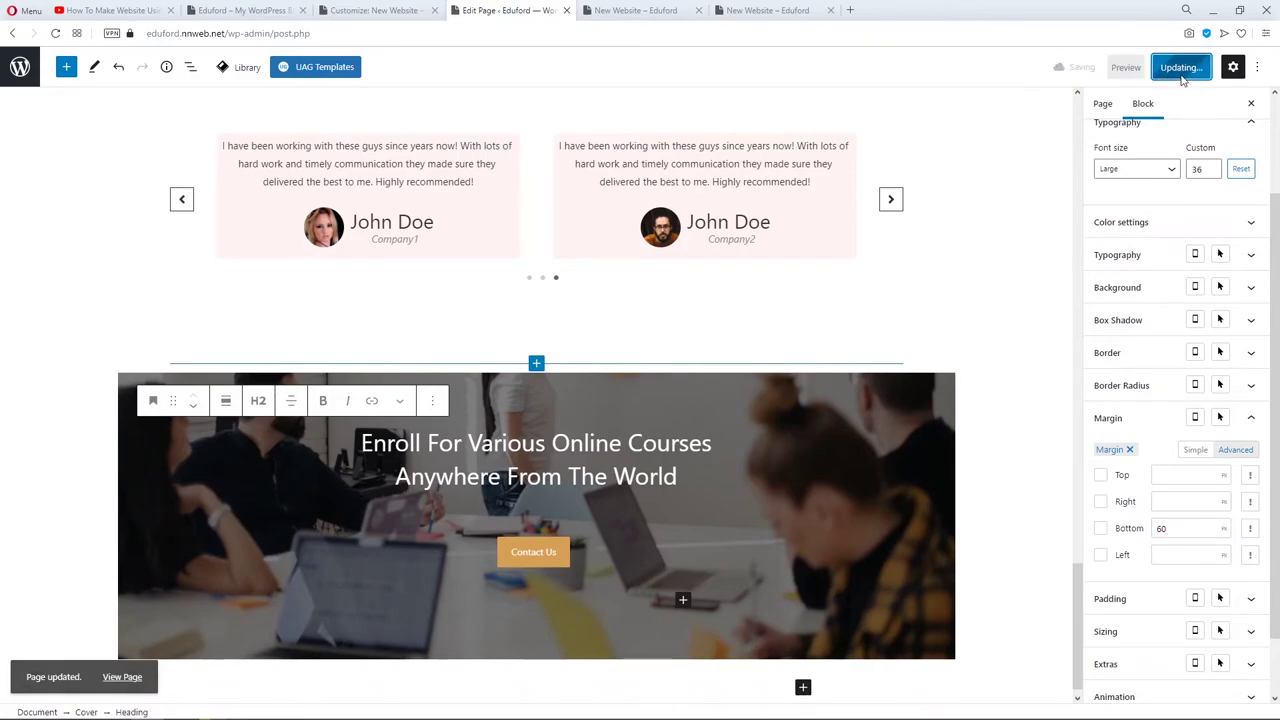
Reload the live page and check the spacing of the banner heading and Contact Us button.
{"action": "left_click", "coordinate": [636, 10]}
{"action": "left_click", "coordinate": [620, 33]}
{"action": "key", "text": "Return"}
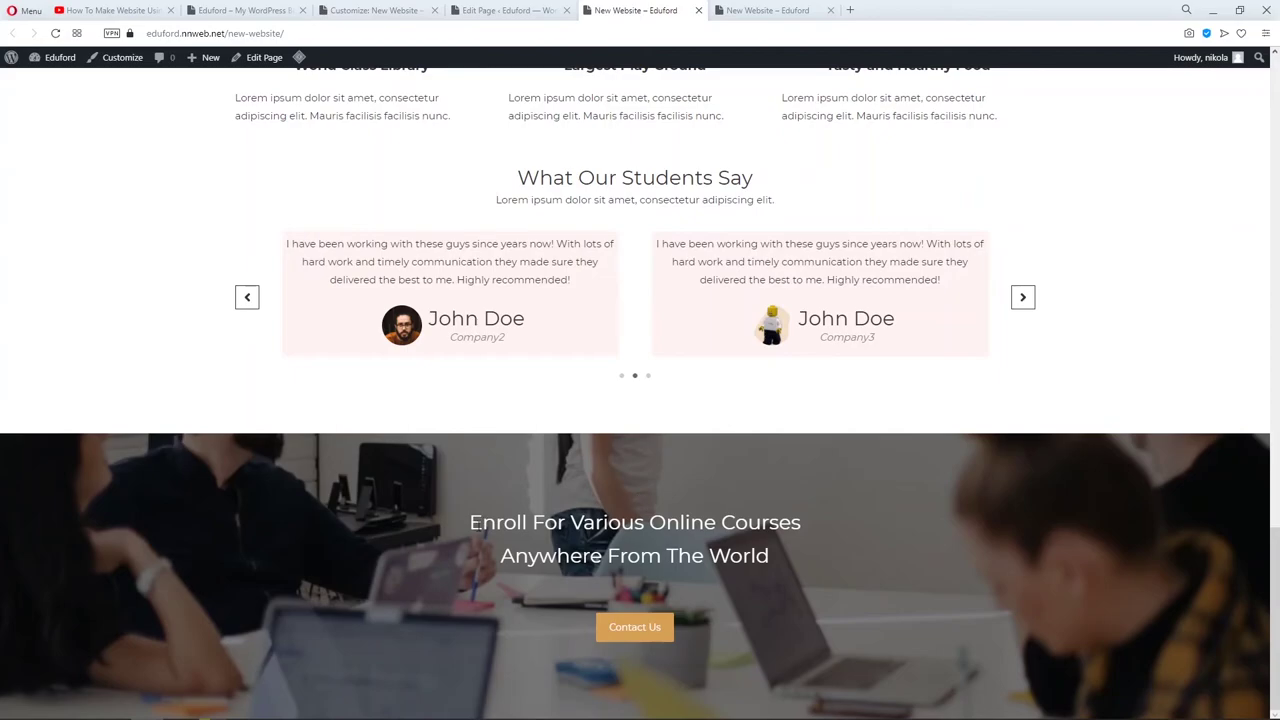
Return to the page editor and move the cover image's focal point to 52% left and 0% top.
{"action": "left_click", "coordinate": [505, 10]}
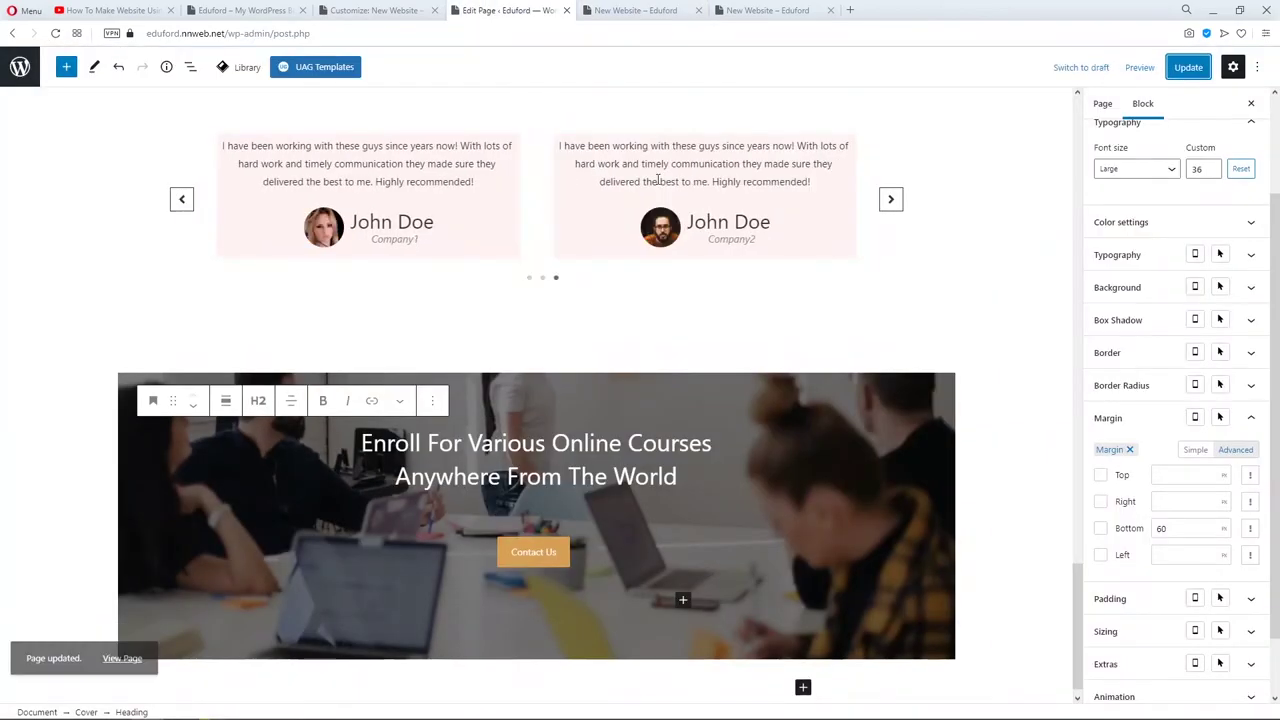
{"action": "left_click", "coordinate": [794, 392]}
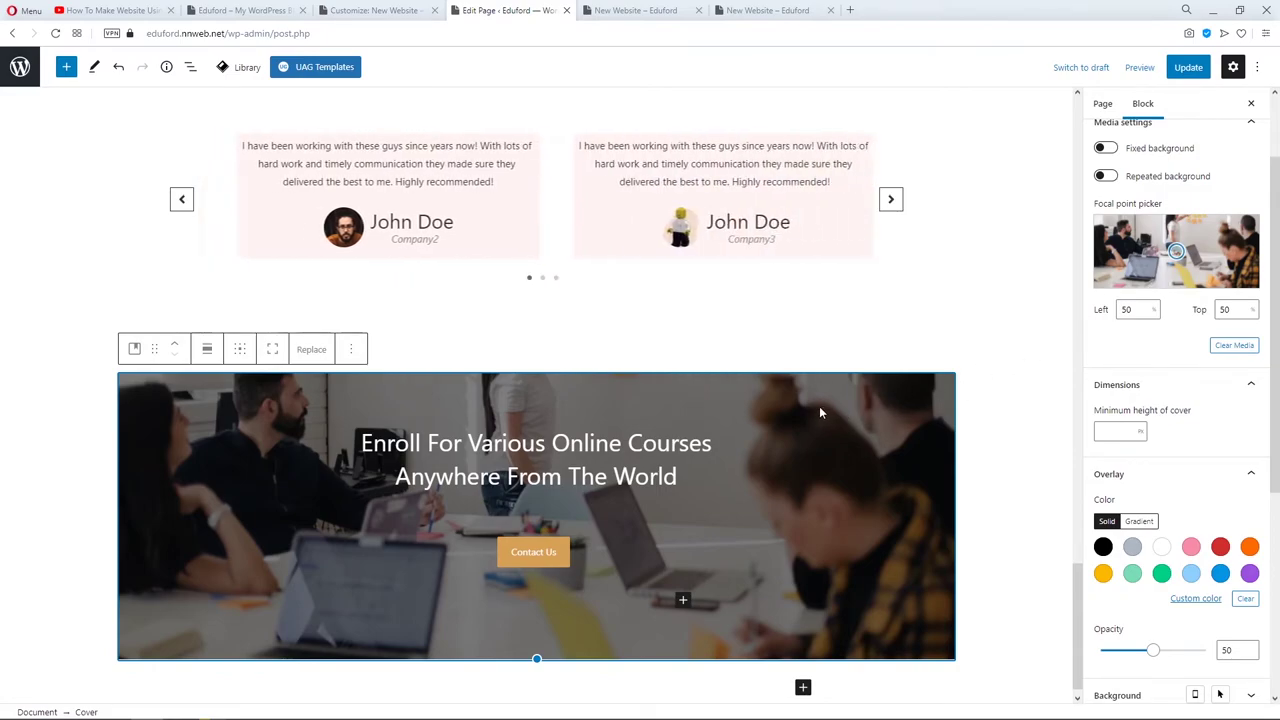
{"action": "left_click_drag", "start_coordinate": [1176, 251], "coordinate": [1176, 215]}
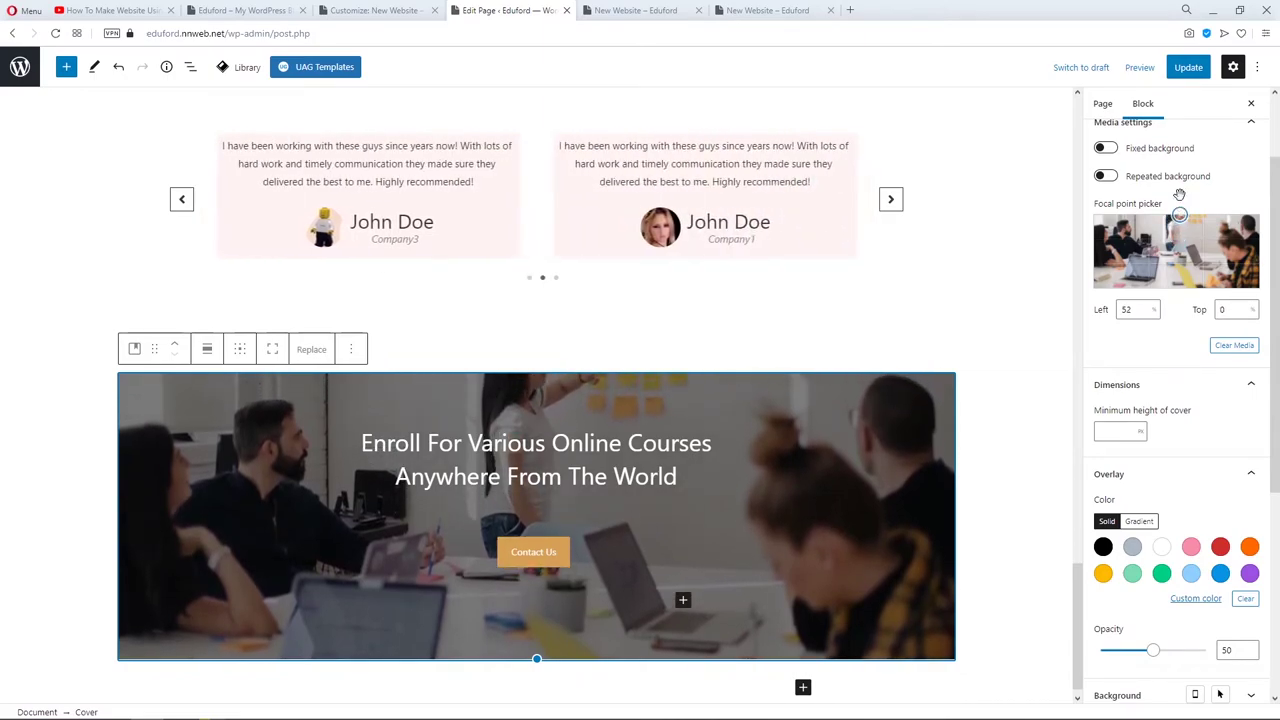
Update the page, then reload the live page and compare its banner with the one on the reference Eduford homepage.
{"action": "left_click", "coordinate": [1187, 67]}
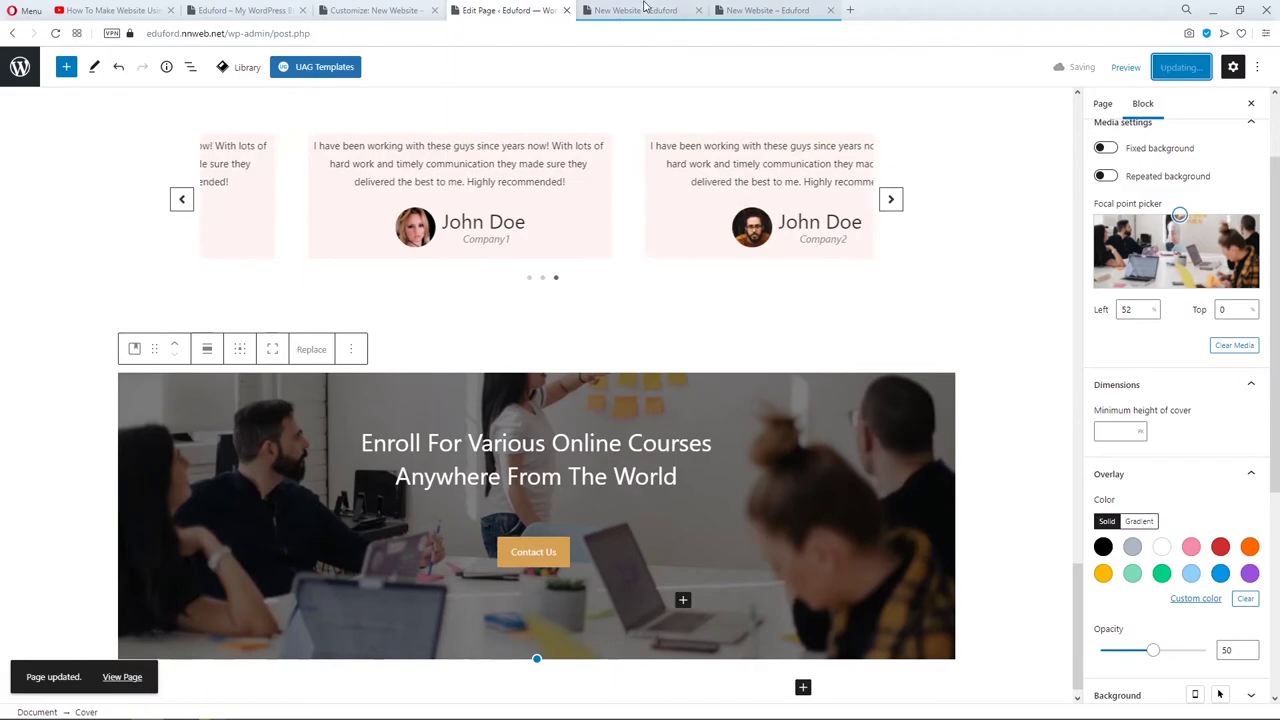
{"action": "left_click", "coordinate": [645, 9]}
{"action": "left_click", "coordinate": [597, 40]}
{"action": "key", "text": "Return"}
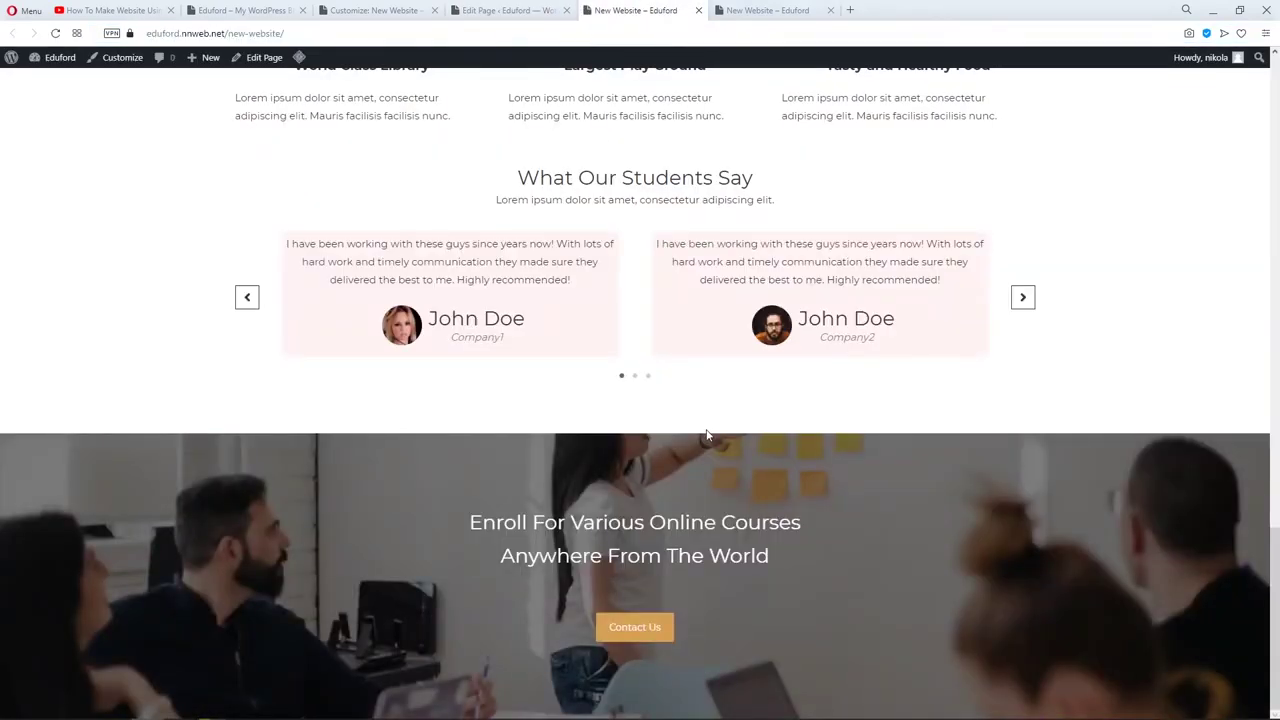
{"action": "left_click", "coordinate": [265, 11]}
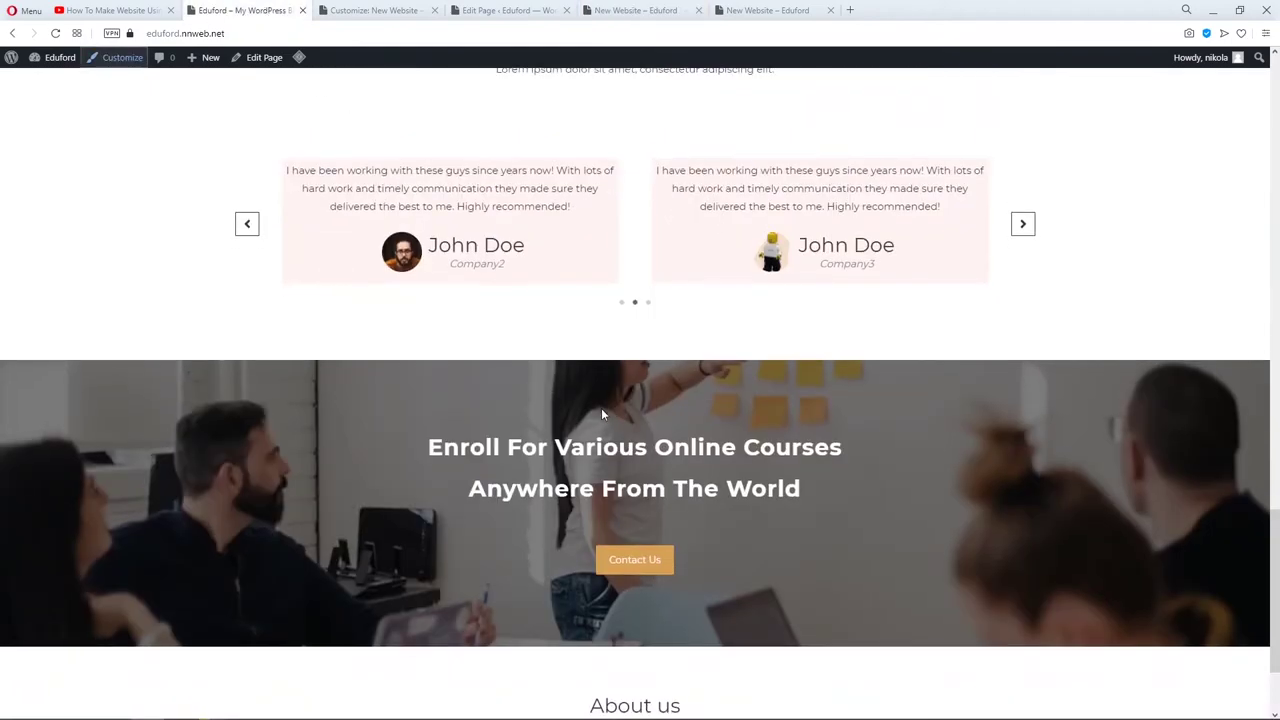
{"action": "scroll", "coordinate": [601, 413], "scroll_direction": "down", "scroll_amount": 1}
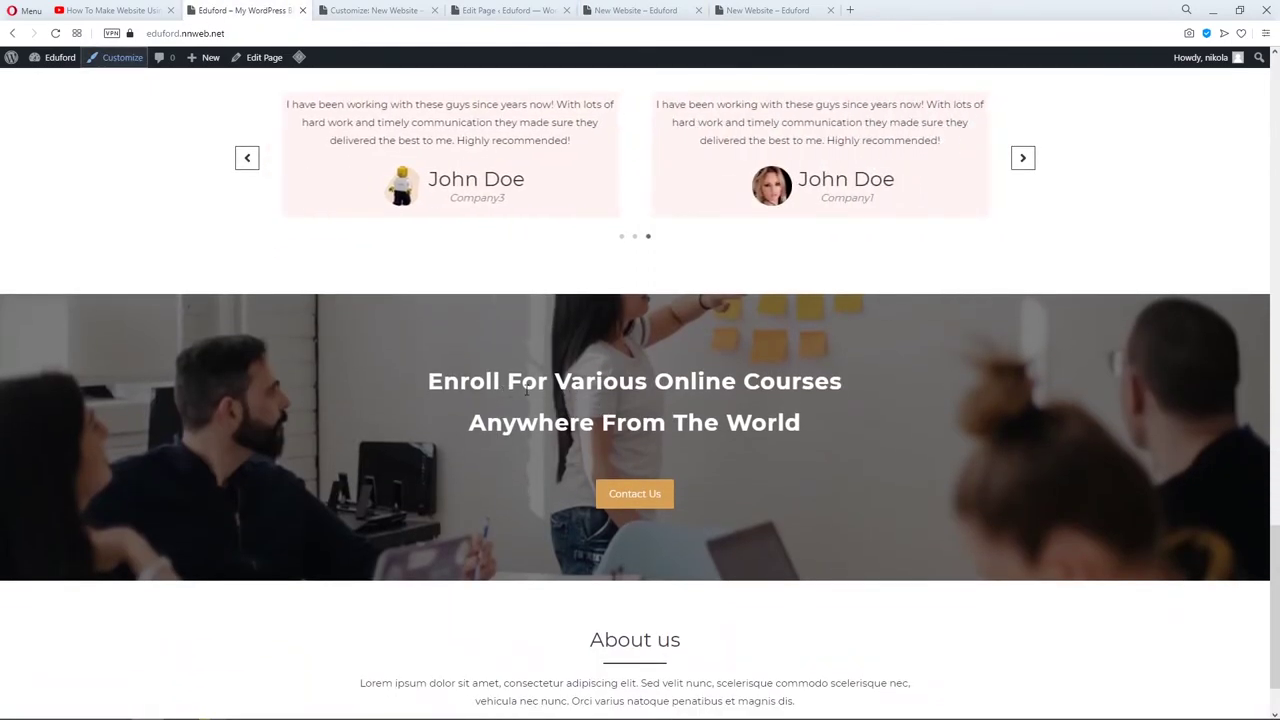
{"action": "left_click", "coordinate": [625, 10]}
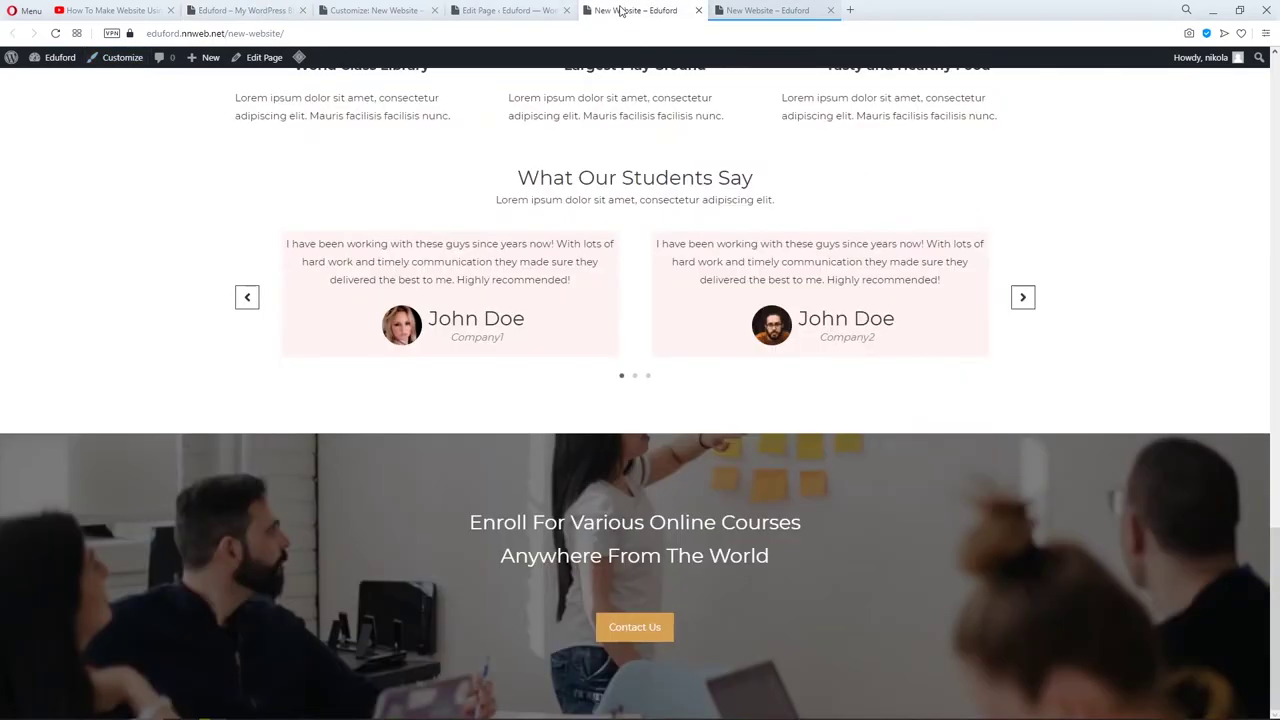
Back in the page editor, set the banner heading's font weight to Bold and update the page.
{"action": "left_click", "coordinate": [507, 12]}
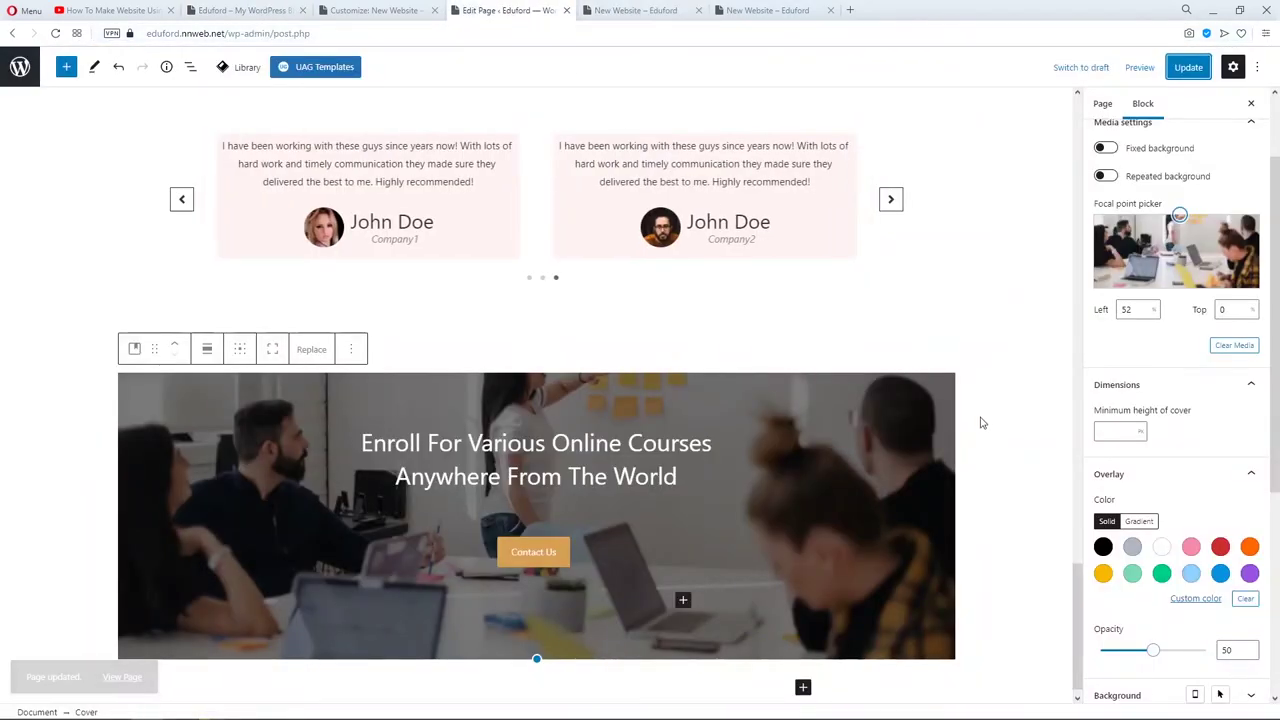
{"action": "left_click", "coordinate": [620, 443]}
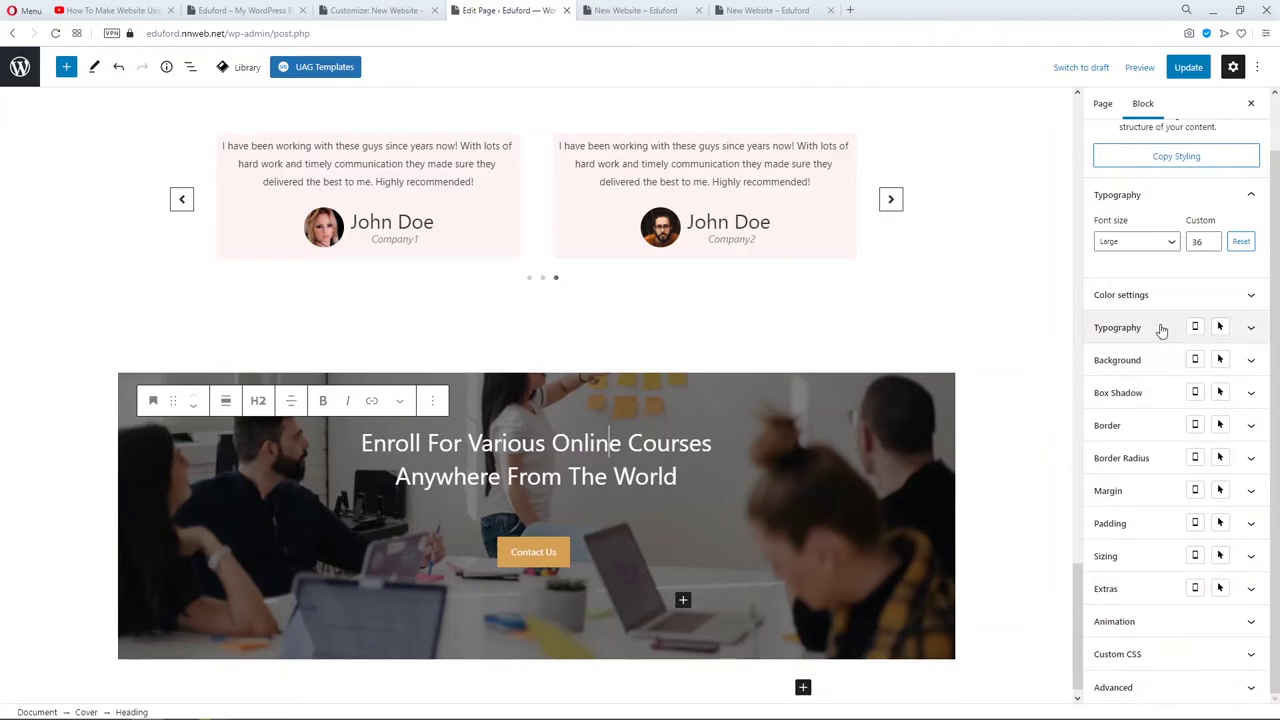
{"action": "left_click", "coordinate": [1162, 328]}
{"action": "left_click", "coordinate": [1180, 369]}
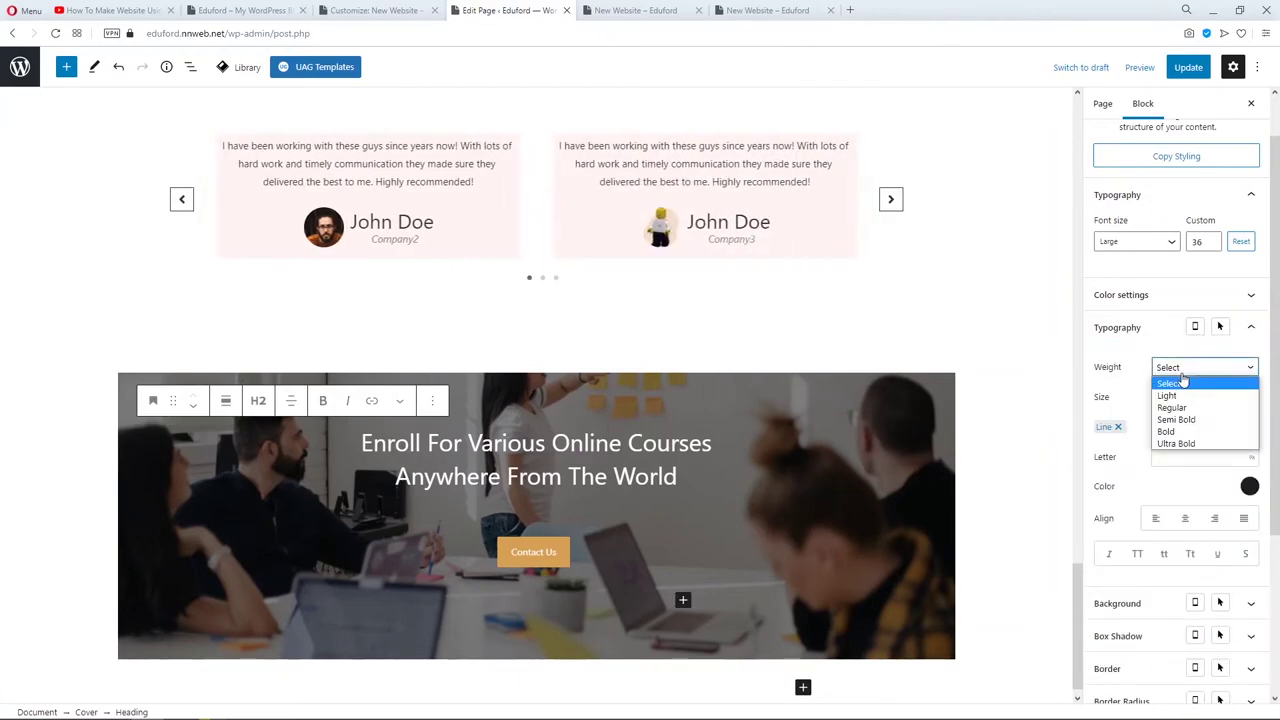
{"action": "left_click", "coordinate": [1190, 433]}
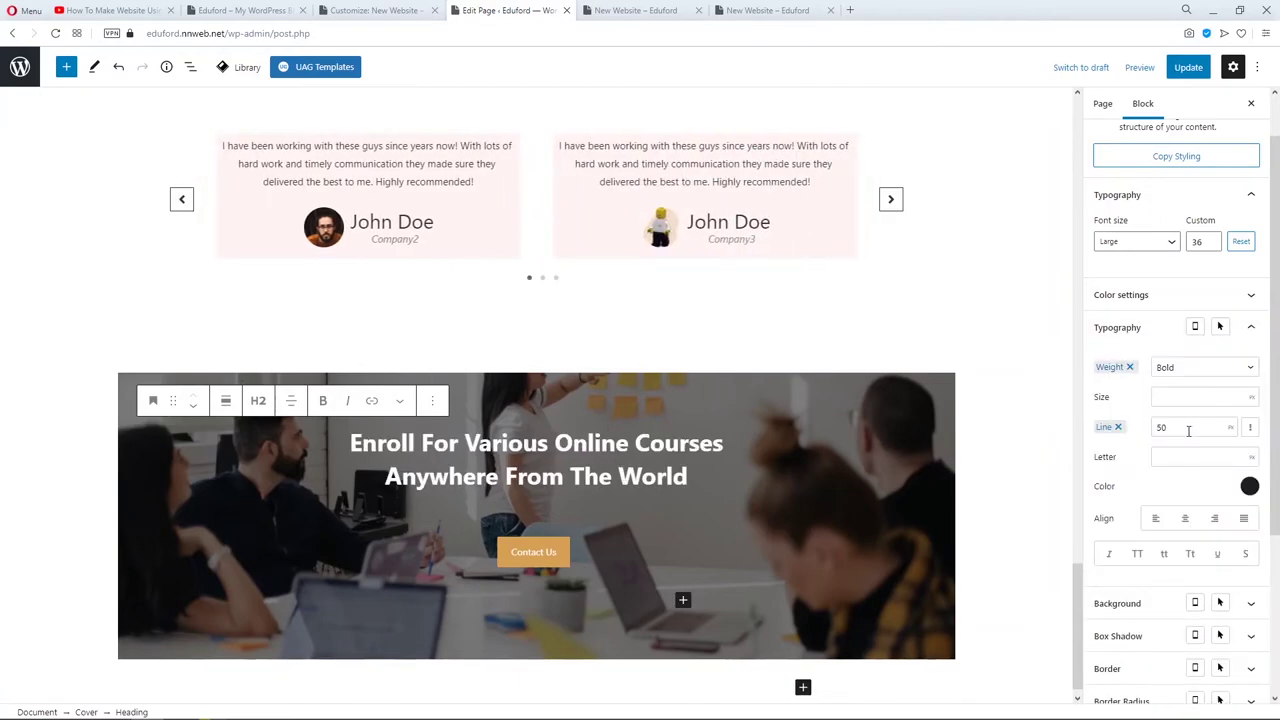
{"action": "left_click", "coordinate": [1190, 367]}
{"action": "left_click", "coordinate": [1183, 421]}
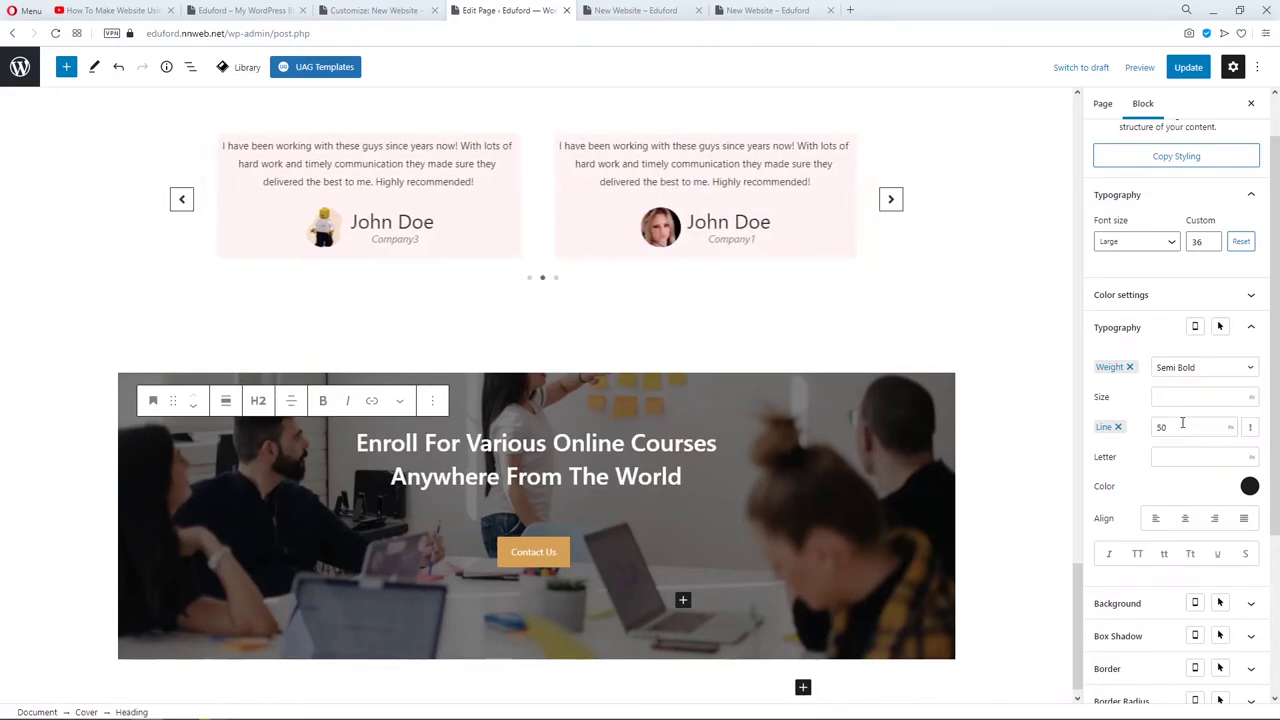
{"action": "left_click", "coordinate": [1175, 367]}
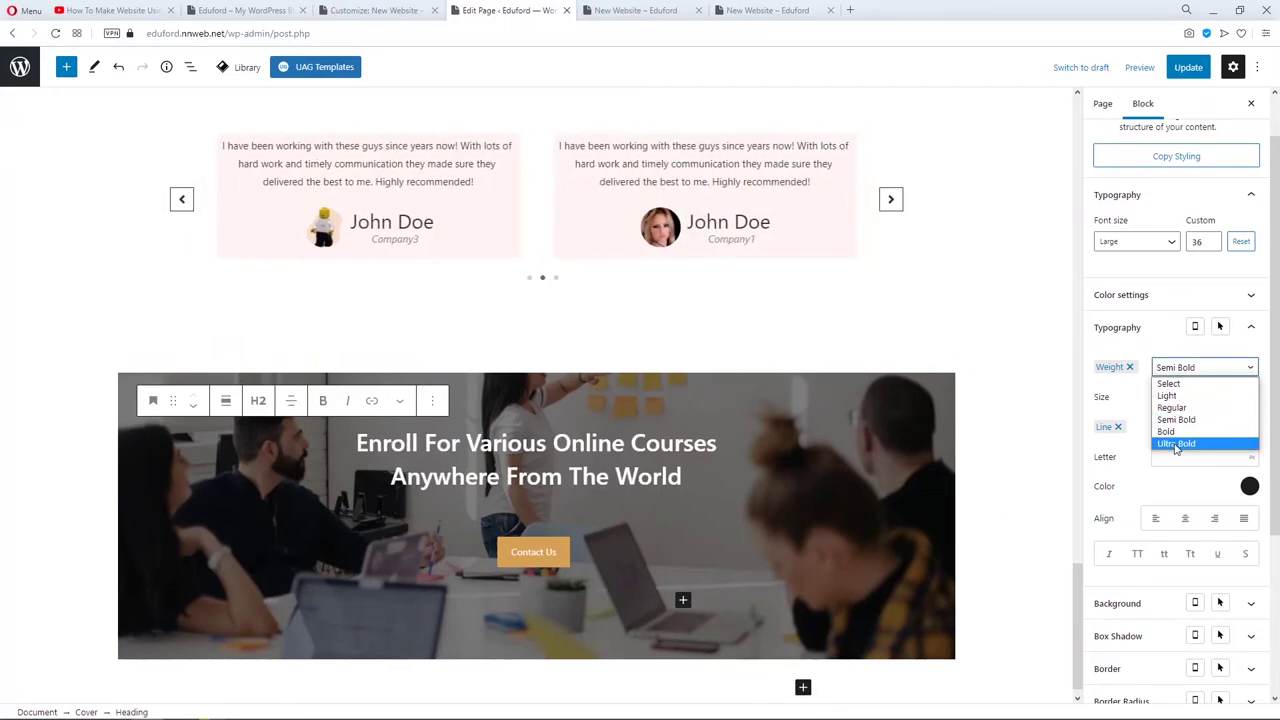
{"action": "left_click", "coordinate": [1176, 444]}
{"action": "left_click", "coordinate": [1180, 367]}
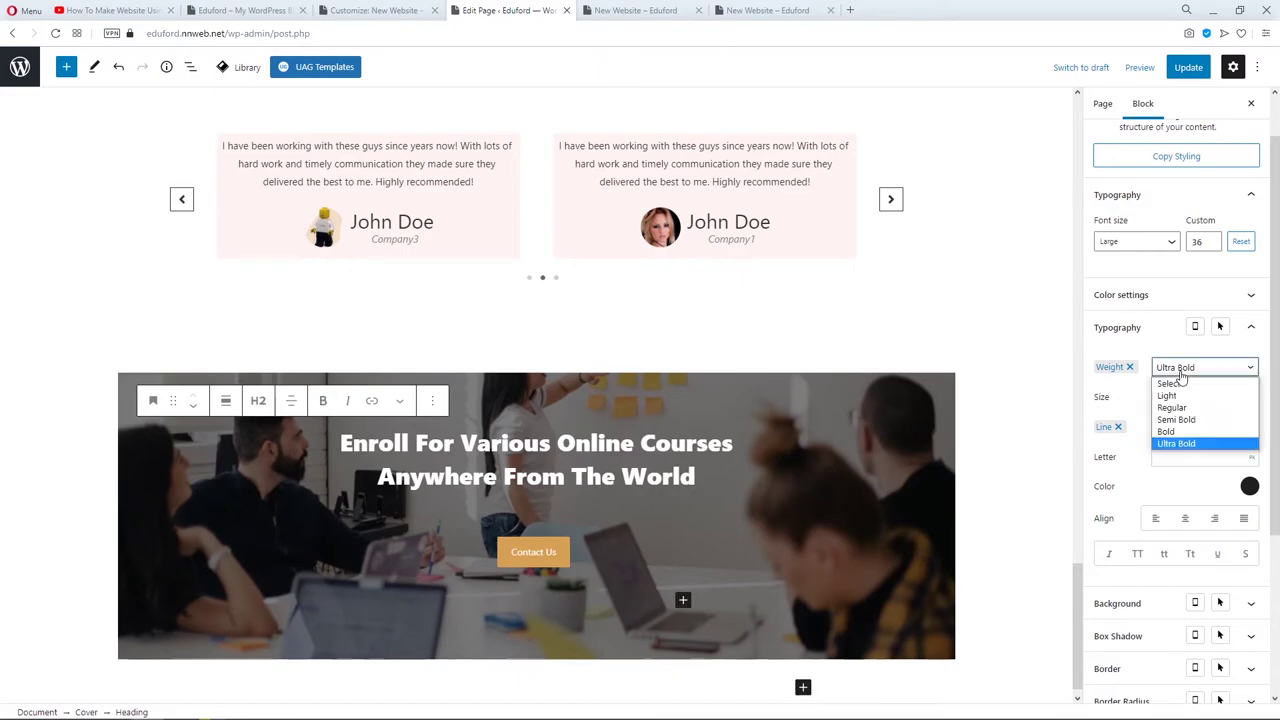
{"action": "left_click", "coordinate": [1183, 427]}
{"action": "left_click", "coordinate": [1188, 67]}
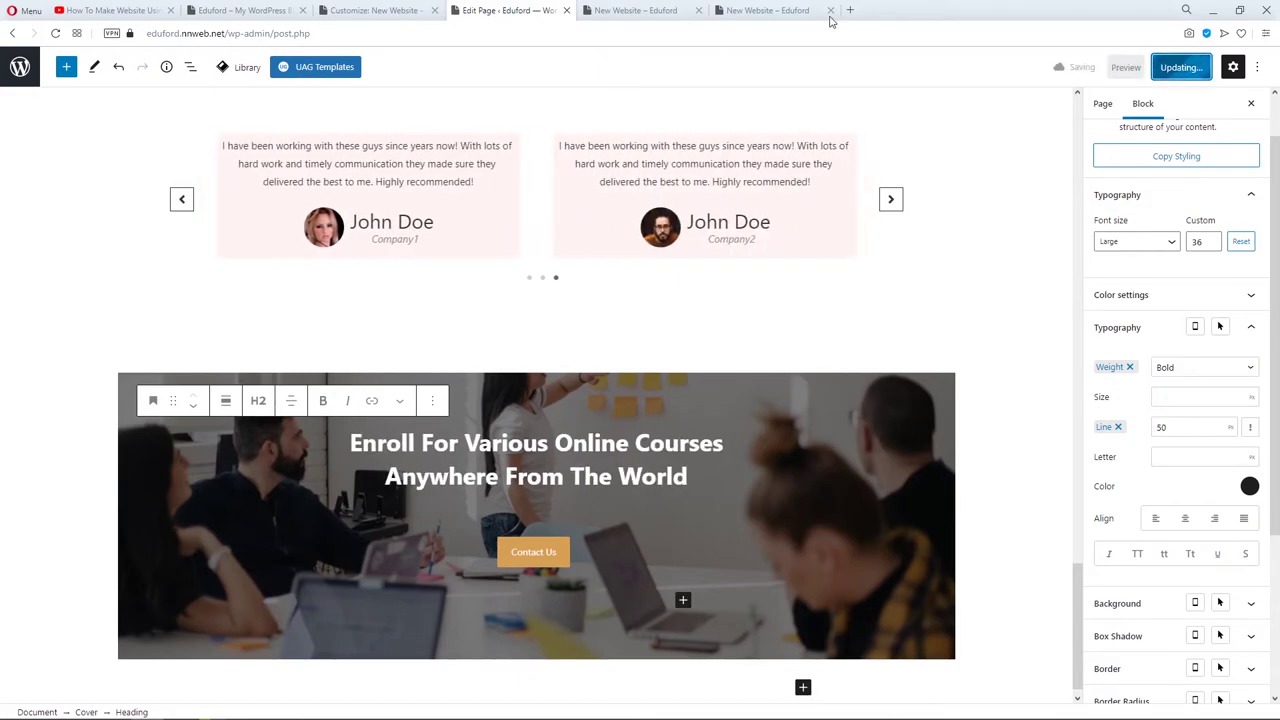
Reload the live page and compare its banner and the section below it with the reference homepage.
{"action": "left_click", "coordinate": [636, 10]}
{"action": "left_click", "coordinate": [617, 32]}
{"action": "key", "text": "Return"}
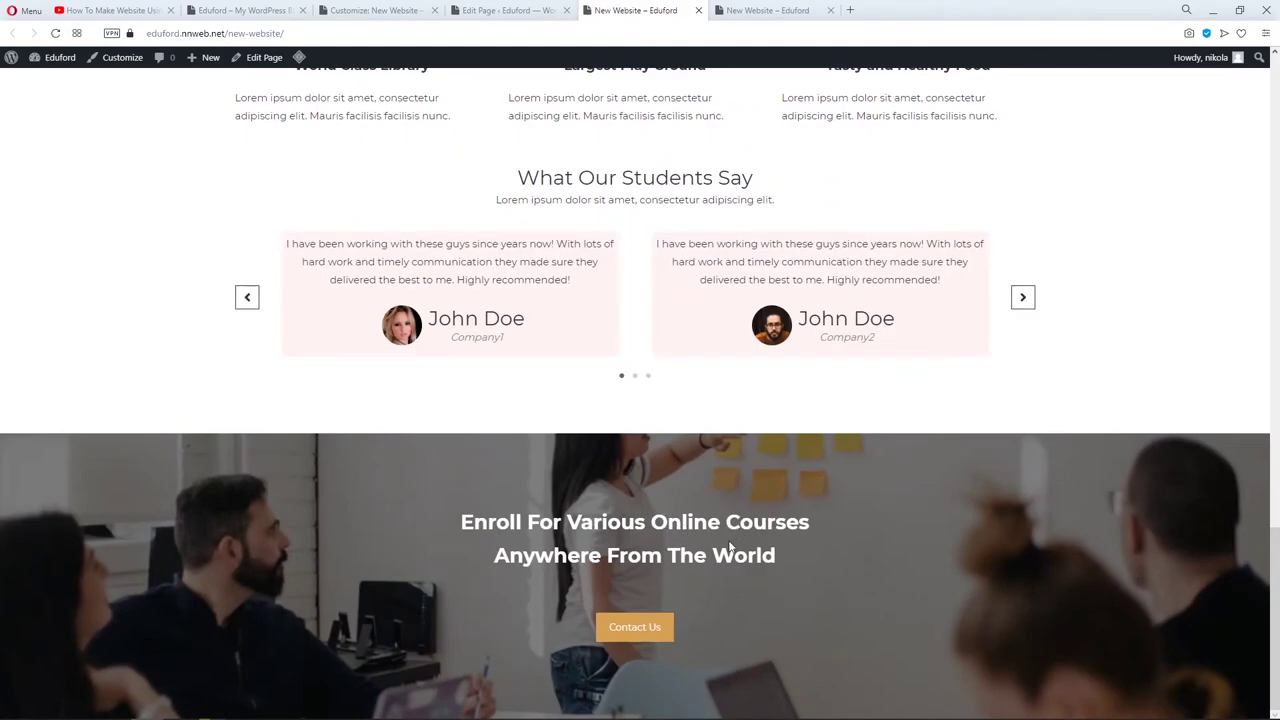
{"action": "key", "text": "ctrl+Tab"}
{"action": "scroll", "coordinate": [647, 588], "scroll_direction": "down", "scroll_amount": 2}
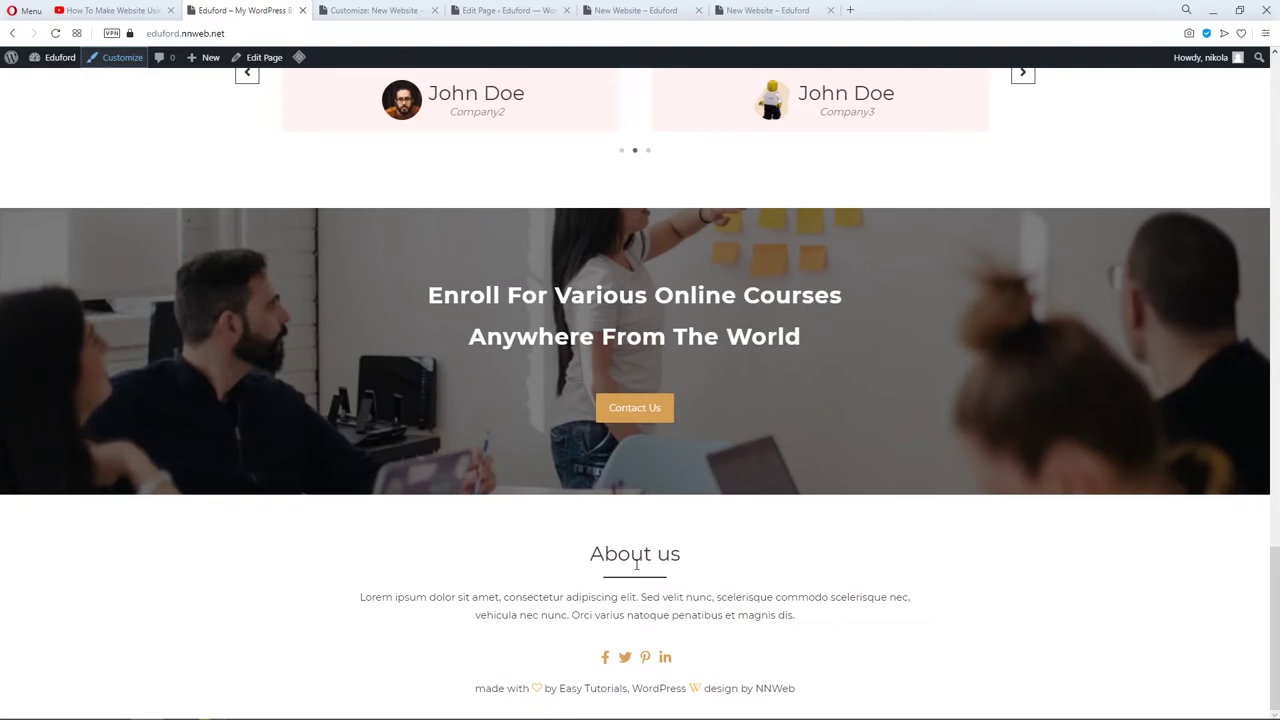
{"action": "left_click", "coordinate": [605, 14]}
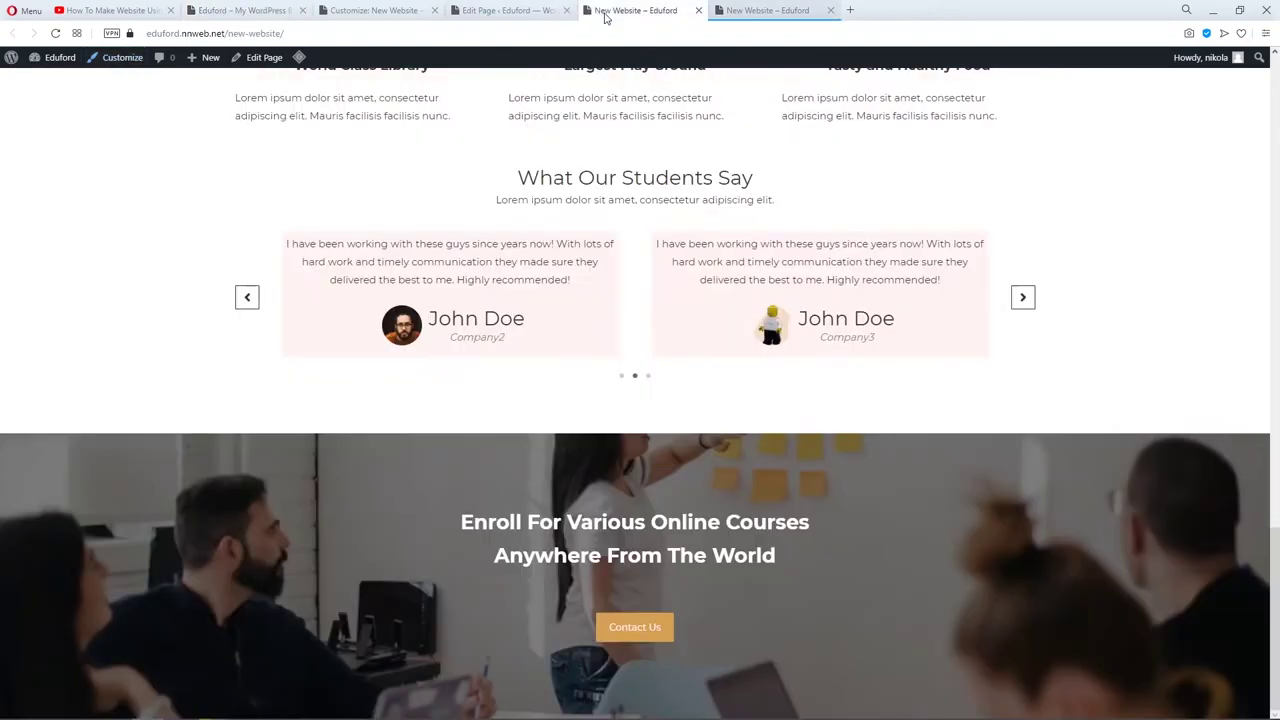
{"action": "scroll", "coordinate": [670, 265], "scroll_direction": "up", "scroll_amount": 1}
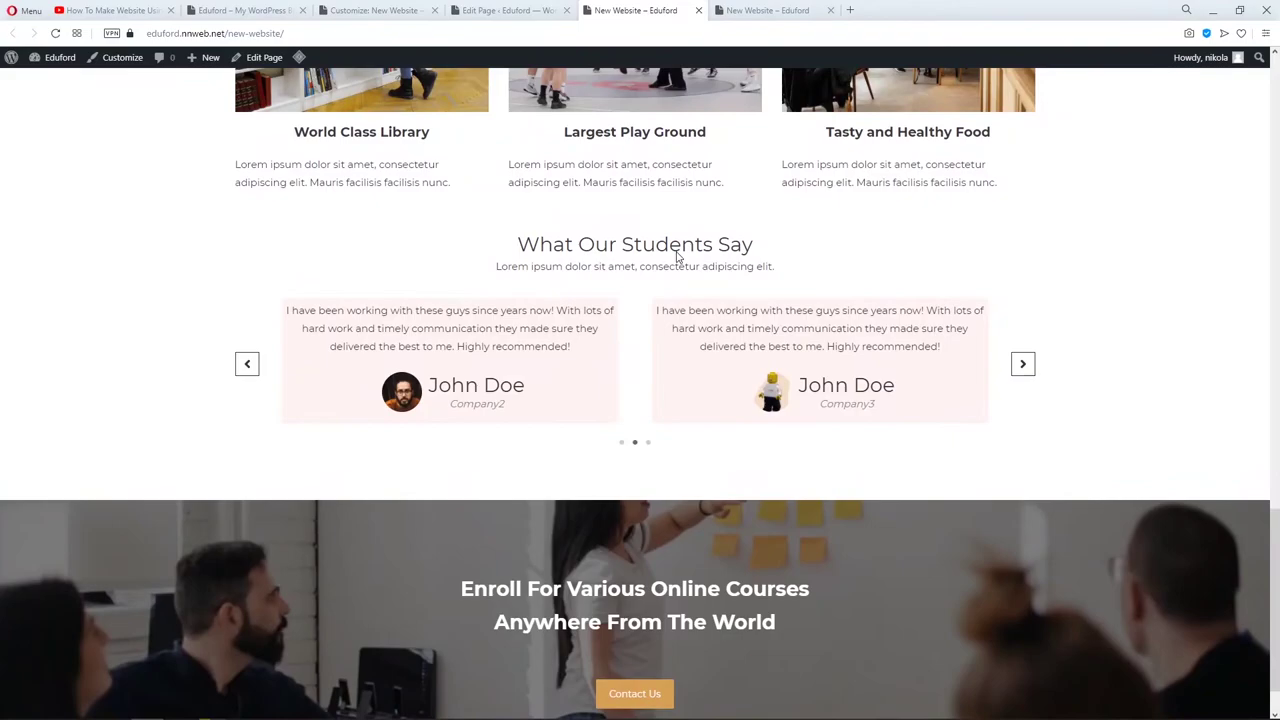
Return to the page editor and duplicate the "What Our Students Say" heading.
{"action": "key", "text": "ctrl+Tab"}
{"action": "scroll", "coordinate": [614, 260], "scroll_direction": "up", "scroll_amount": 3}
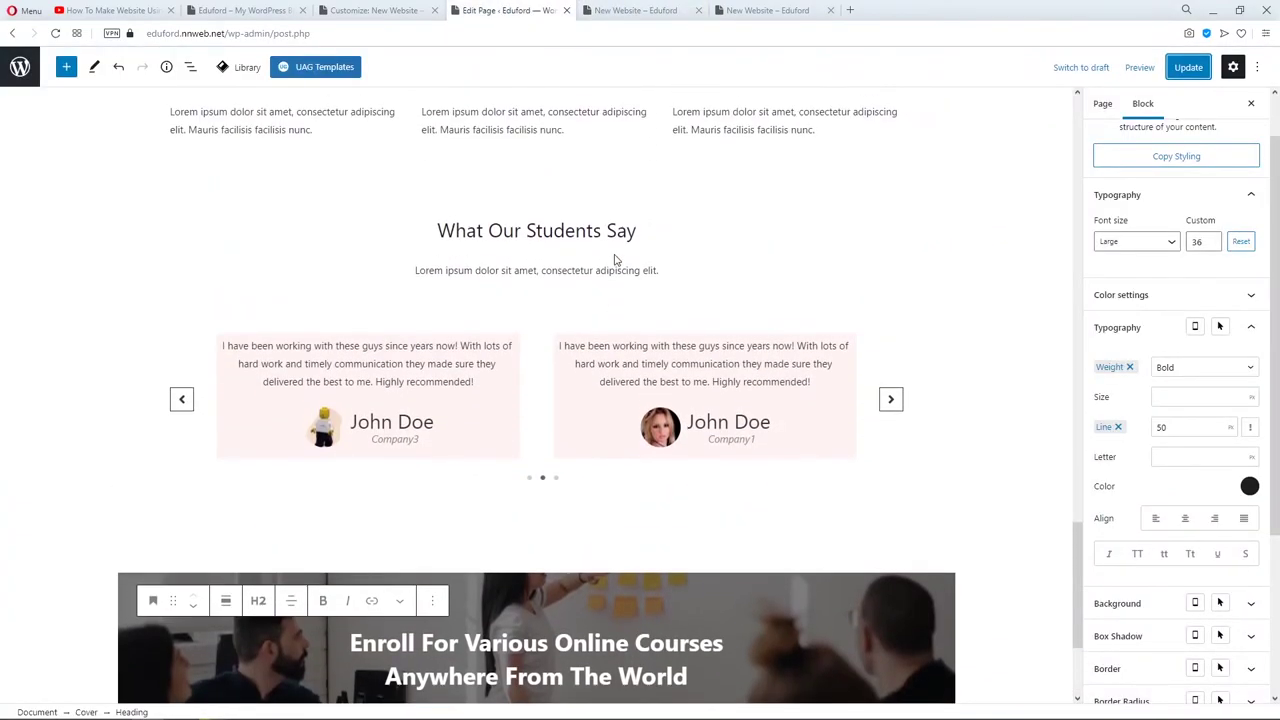
{"action": "left_click", "coordinate": [616, 232]}
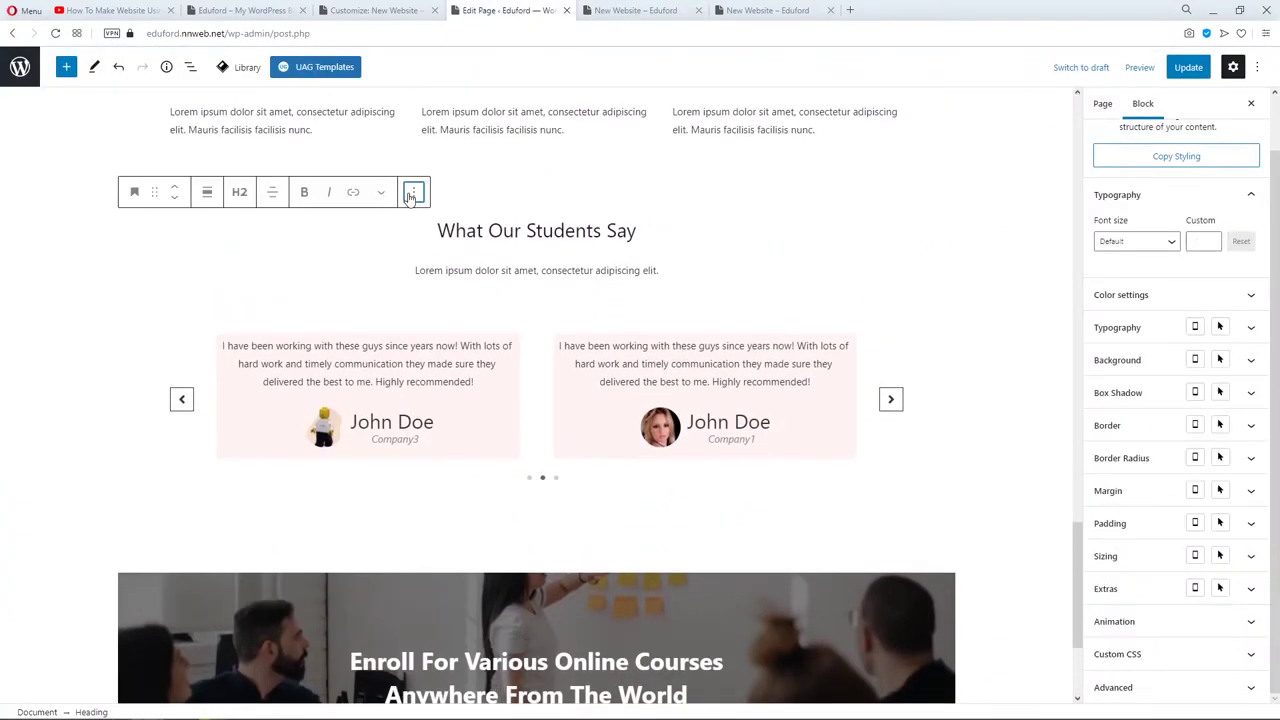
{"action": "left_click", "coordinate": [414, 192]}
{"action": "left_click", "coordinate": [449, 287]}
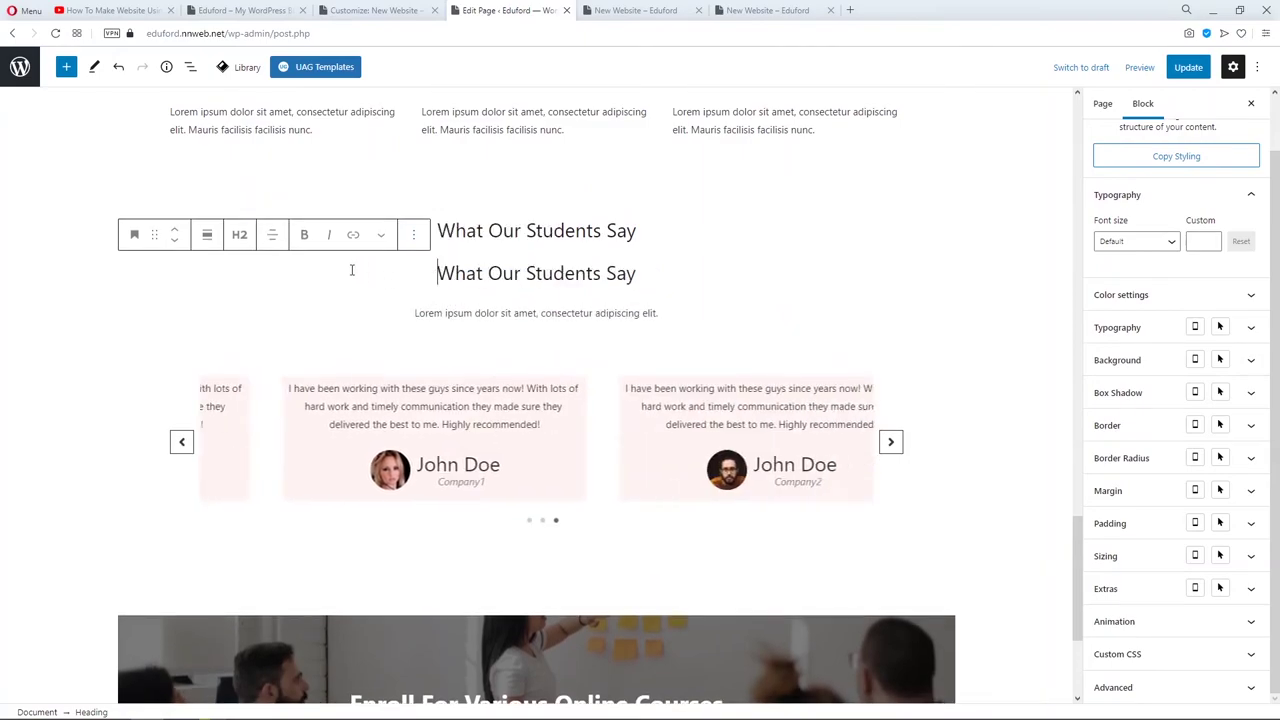
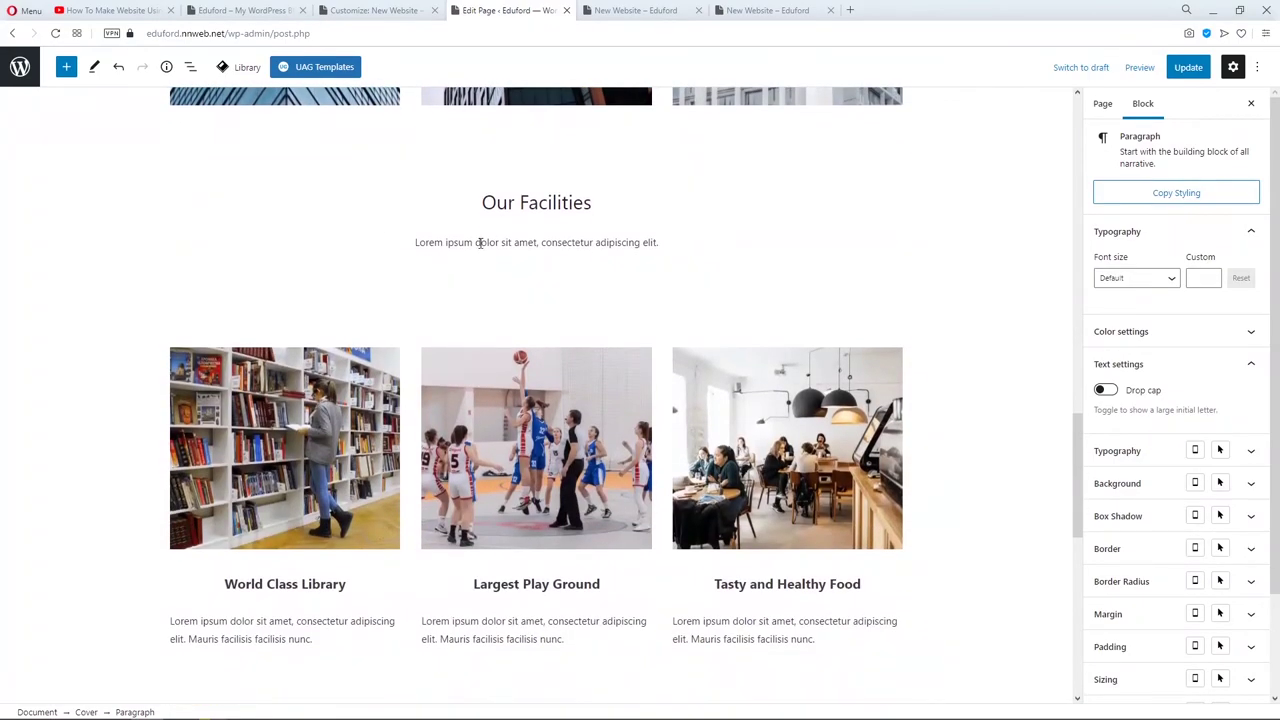
Duplicate the paragraph under "Our Facilities" and move the copy below the duplicated heading at the end of the page.
{"action": "left_click", "coordinate": [480, 242]}
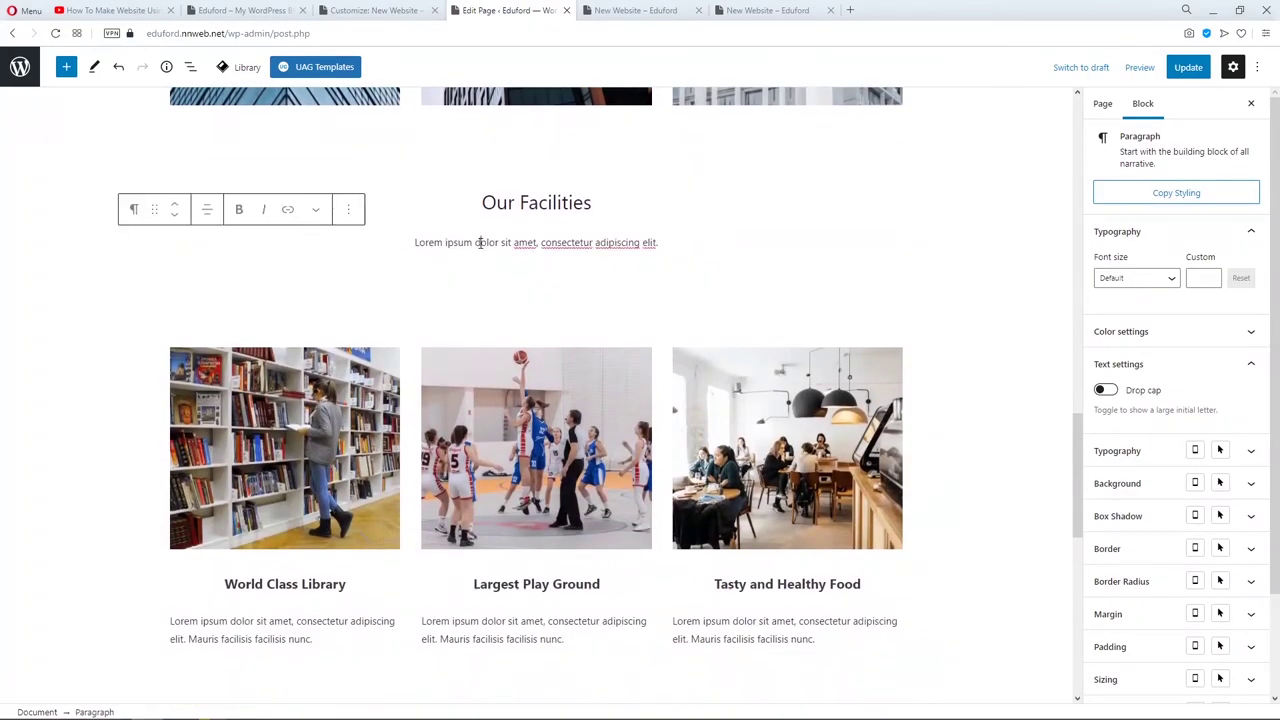
{"action": "left_click", "coordinate": [347, 210]}
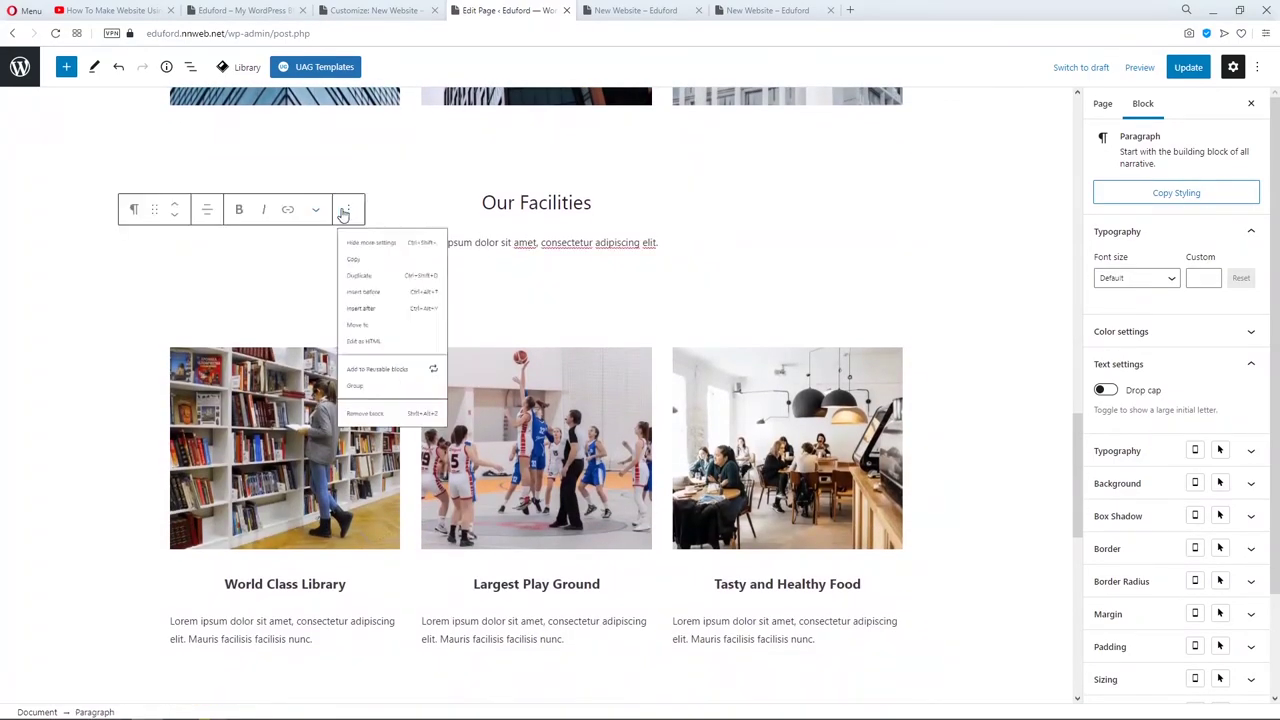
{"action": "left_click", "coordinate": [382, 304]}
{"action": "left_click", "coordinate": [176, 253]}
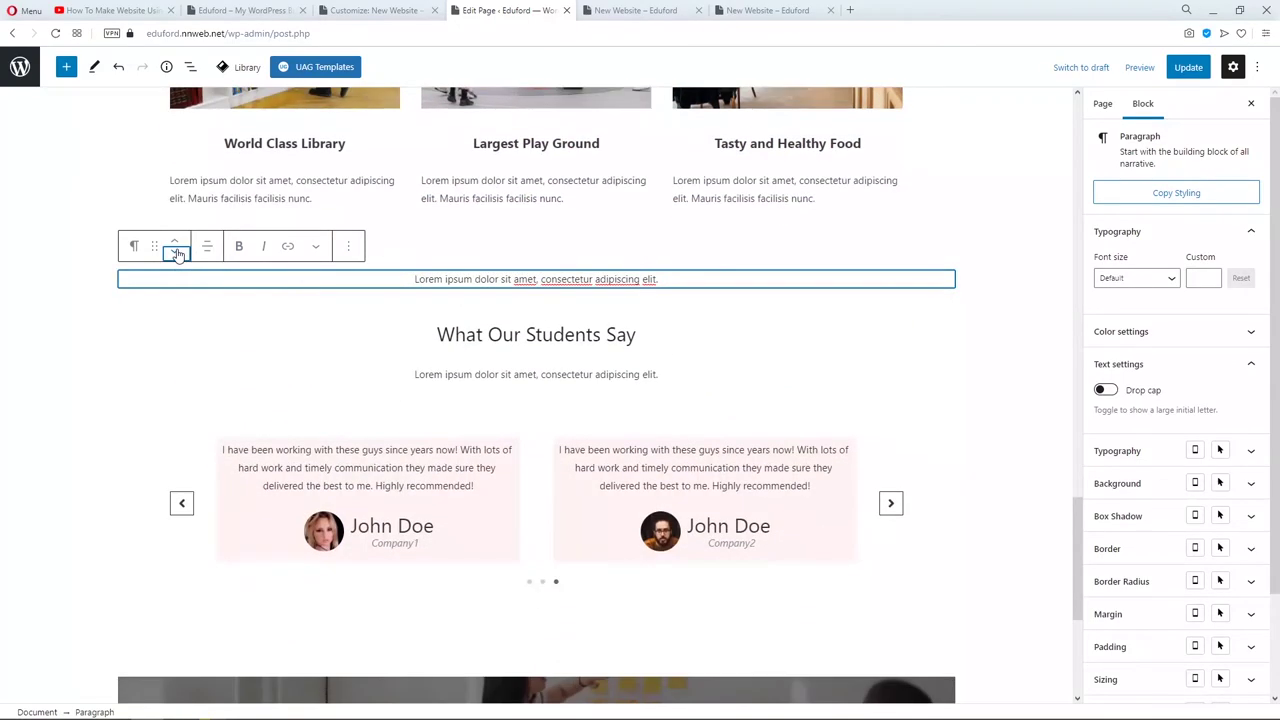
{"action": "left_click", "coordinate": [176, 253]}
{"action": "left_click", "coordinate": [176, 255]}
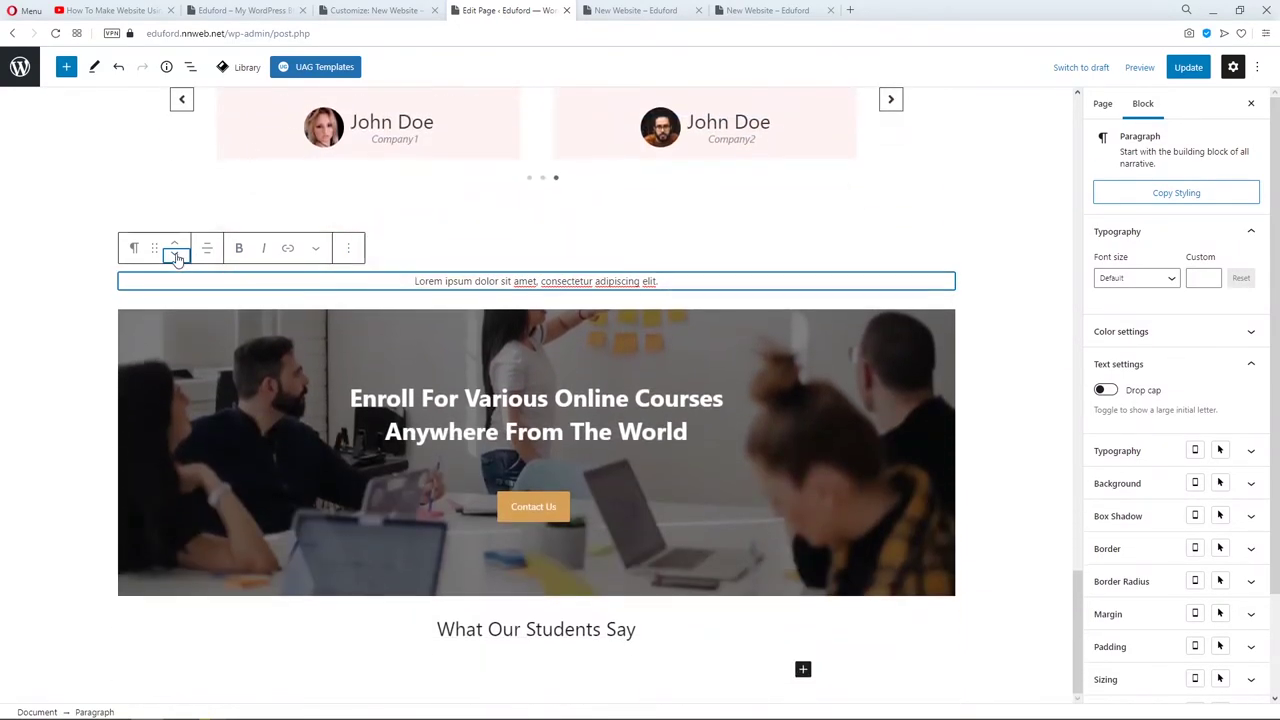
{"action": "left_click", "coordinate": [176, 258]}
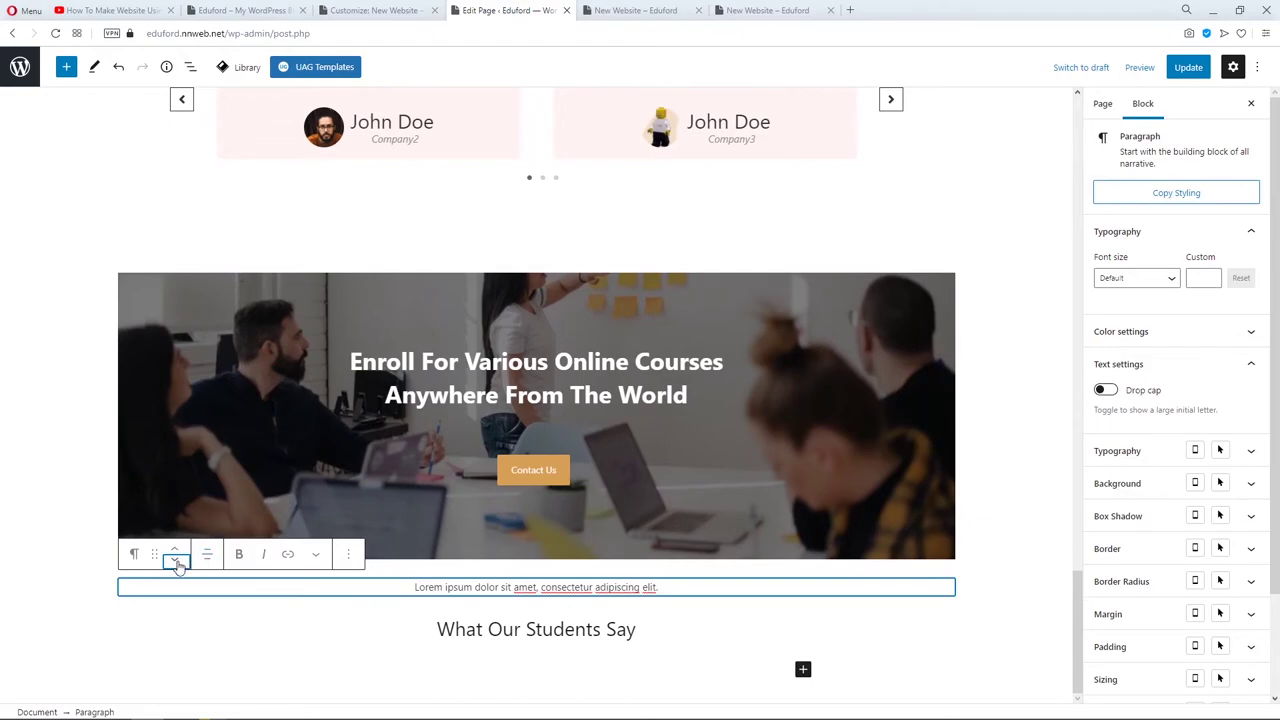
{"action": "left_click", "coordinate": [176, 562]}
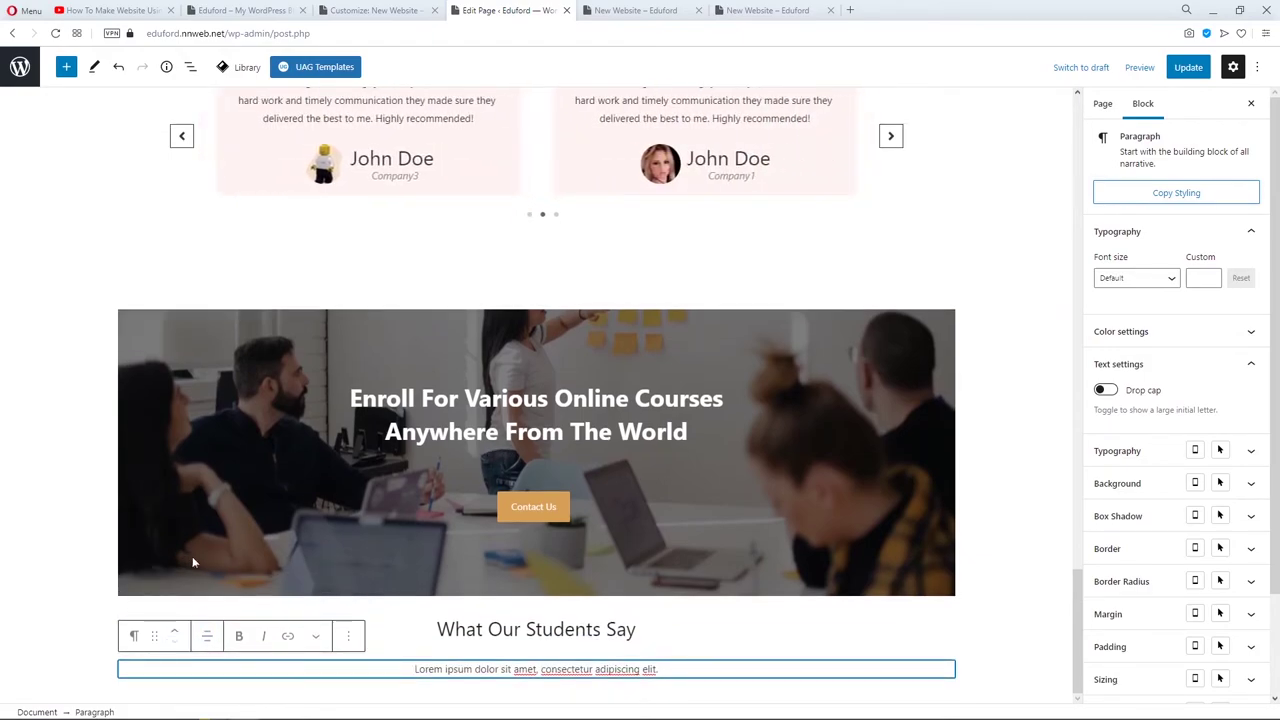
Retitle the copied heading "About us" and replace the paragraph below it with the reference homepage's lorem ipsum text ending "et magnis dis.", centred.
{"action": "triple_click", "coordinate": [474, 632]}
{"action": "type", "text": "About us"}
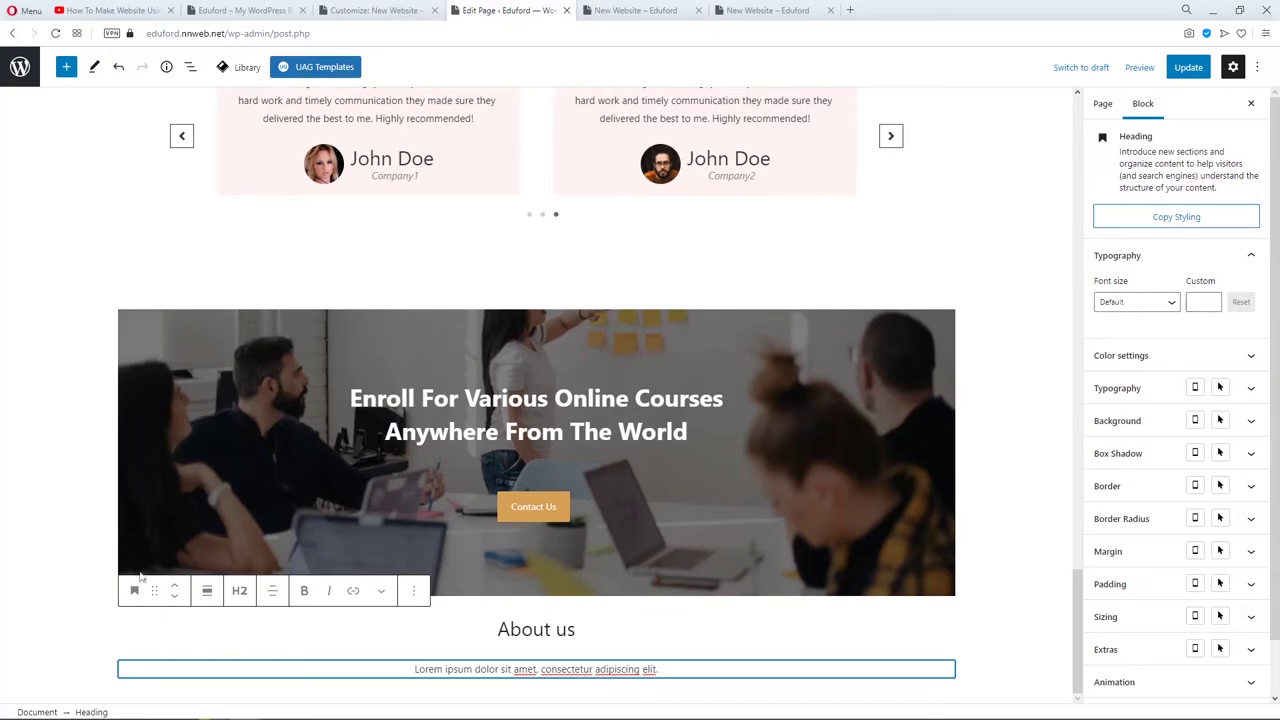
{"action": "double_click", "coordinate": [478, 668]}
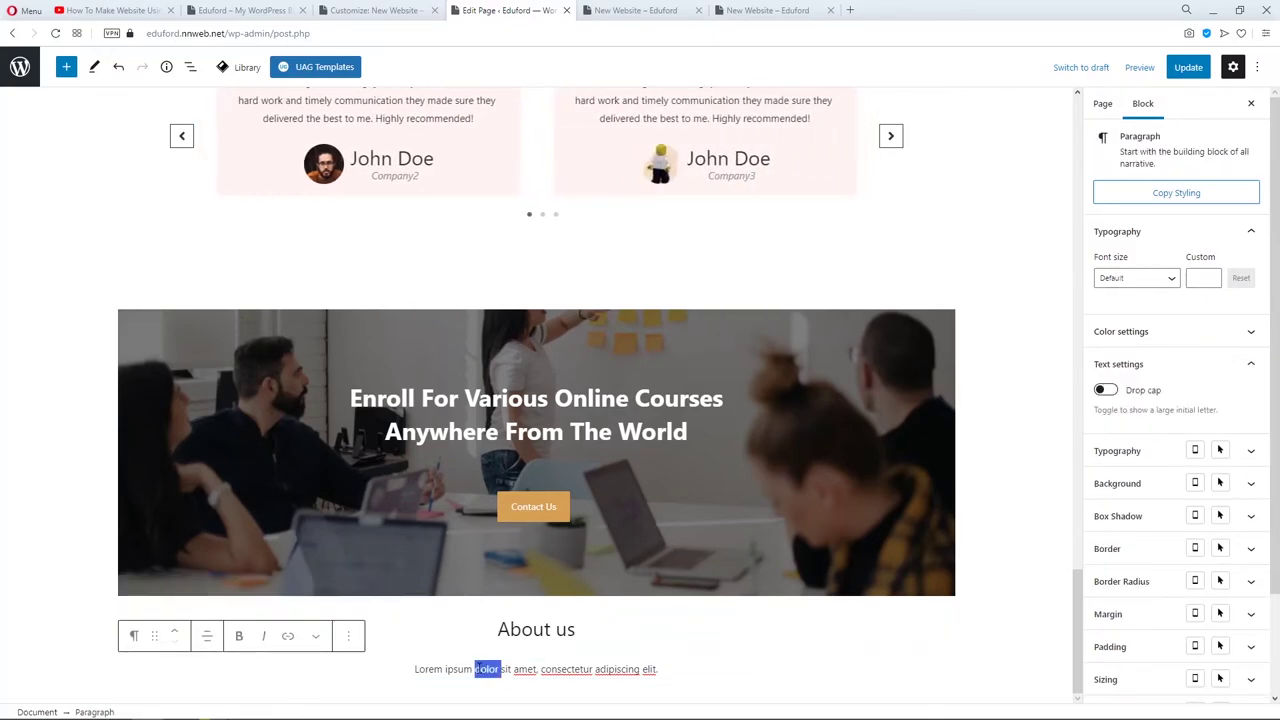
{"action": "key", "text": "ctrl+a"}
{"action": "type", "text": "Lorem ipsum dolor sit amet, consectetur adipiscing elit. Sed velit nunc, scelerisque commodo scelerisque nec, vehicula nec nunc. Orci varius natoque penatibus et magnis dis."}
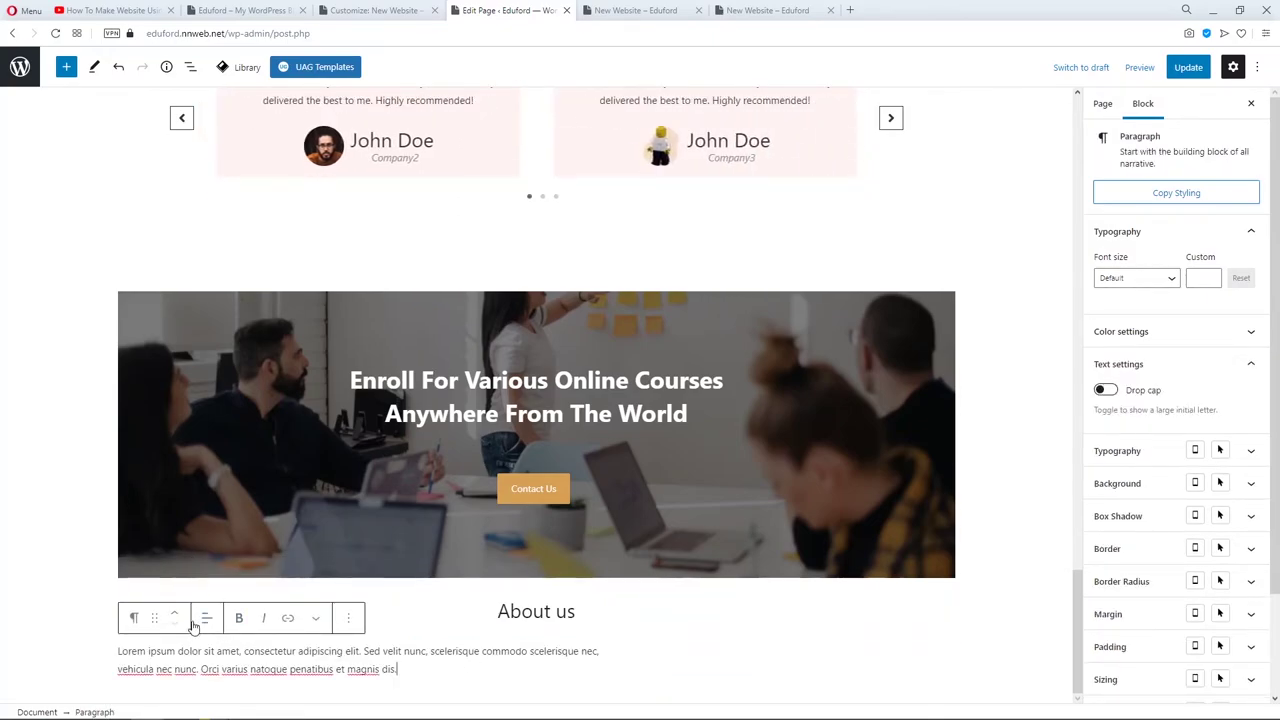
{"action": "left_click", "coordinate": [194, 625]}
{"action": "left_click", "coordinate": [234, 547]}
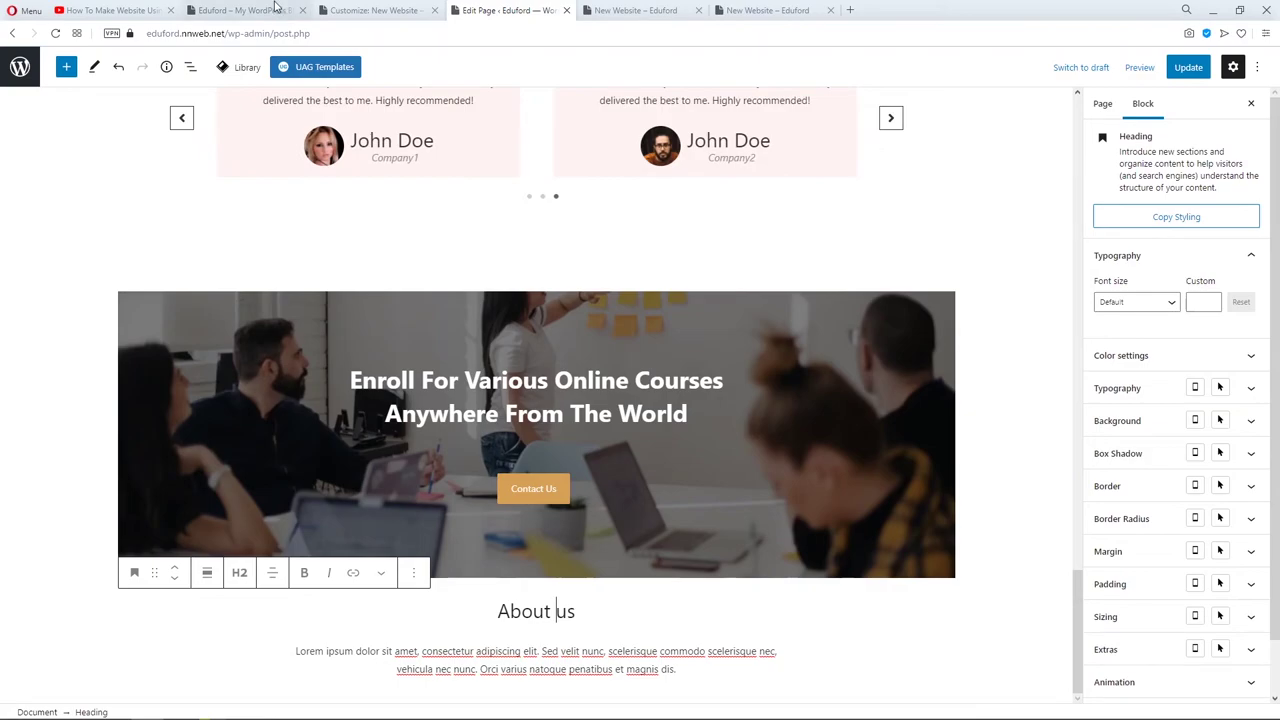
Examine the About us section on the reference homepage, check the live page, and return to the page editor.
{"action": "left_click", "coordinate": [240, 10]}
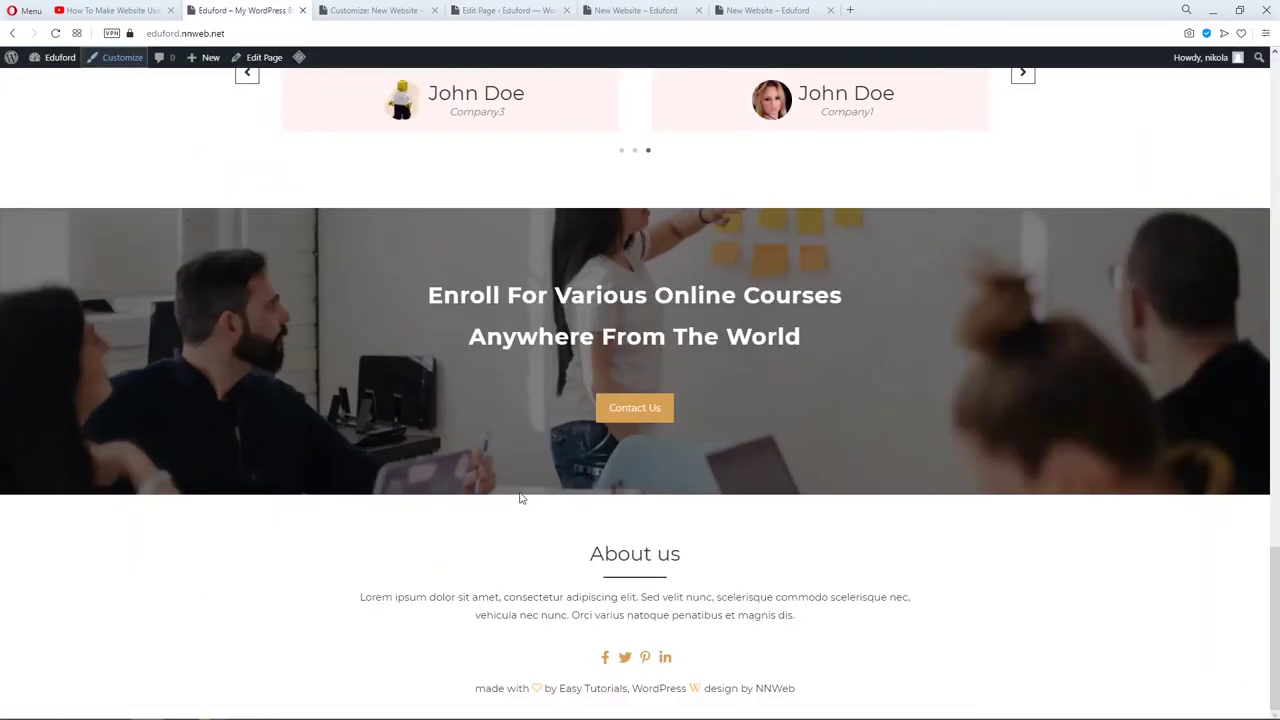
{"action": "left_click", "coordinate": [636, 10]}
{"action": "left_click", "coordinate": [508, 10]}
Insert an empty paragraph block directly before the "About us" heading beneath the call-to-action banner.
{"action": "scroll", "coordinate": [1176, 400], "scroll_direction": "down", "scroll_amount": 1}
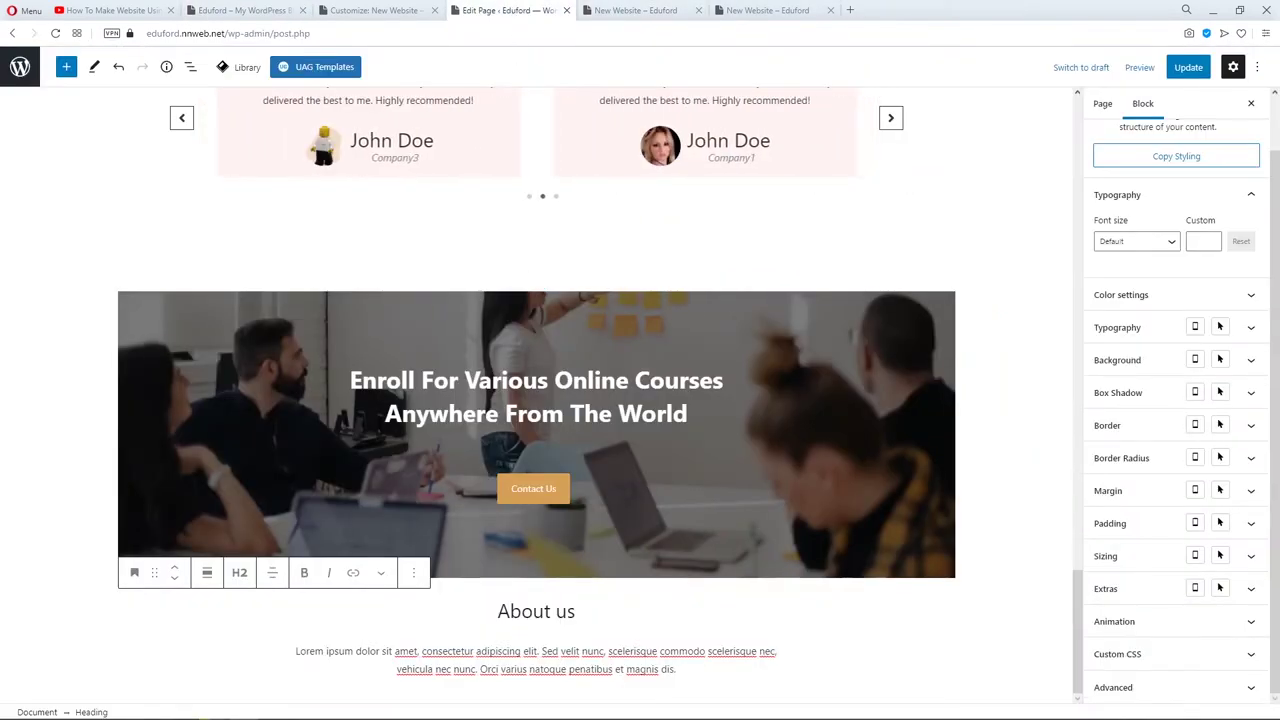
{"action": "left_click_drag", "start_coordinate": [497, 611], "coordinate": [575, 612]}
{"action": "left_click", "coordinate": [568, 611]}
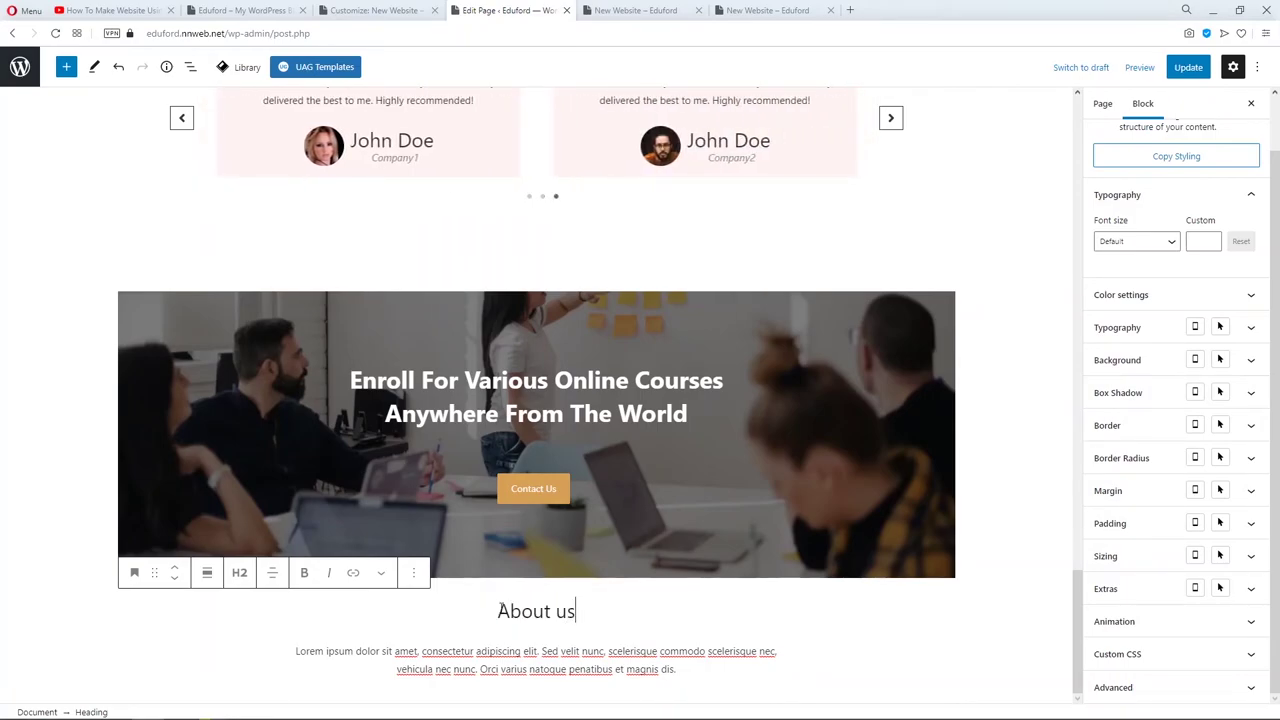
{"action": "left_click", "coordinate": [413, 572]}
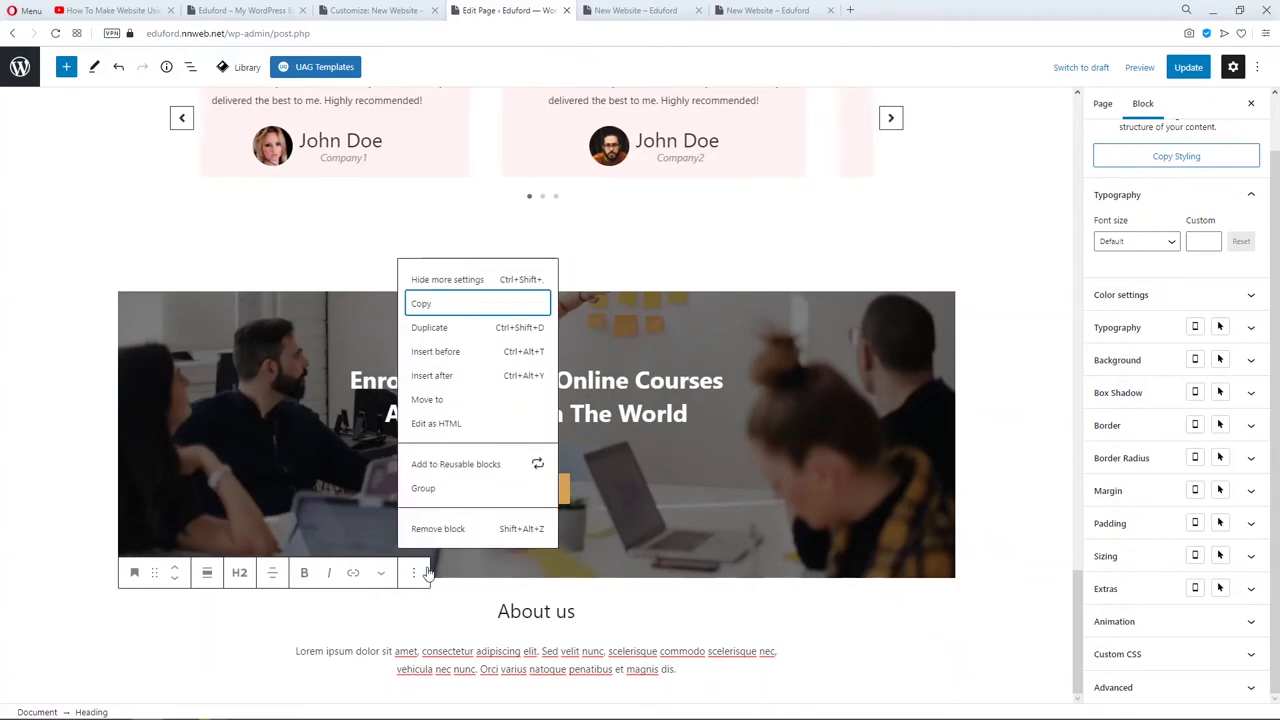
{"action": "left_click", "coordinate": [456, 351]}
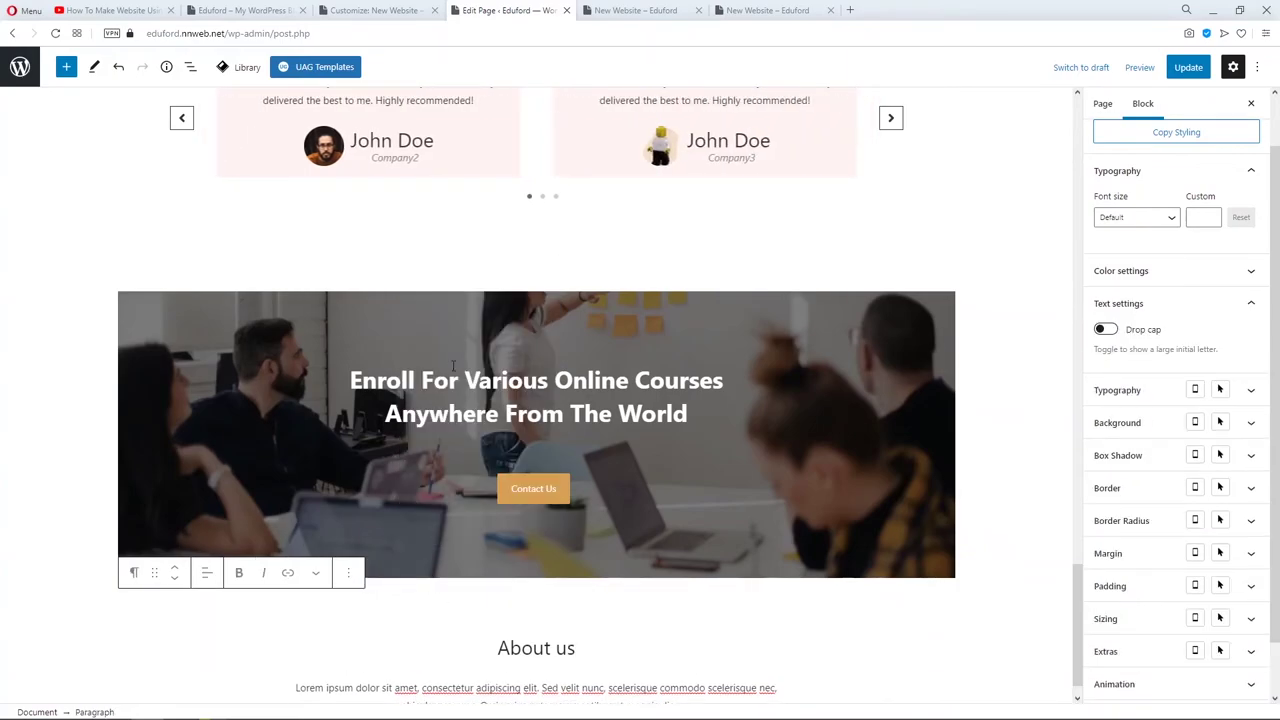
Find the Advanced Heading block by searching for "hea" and insert it after the empty paragraph above "About us".
{"action": "left_click", "coordinate": [136, 578]}
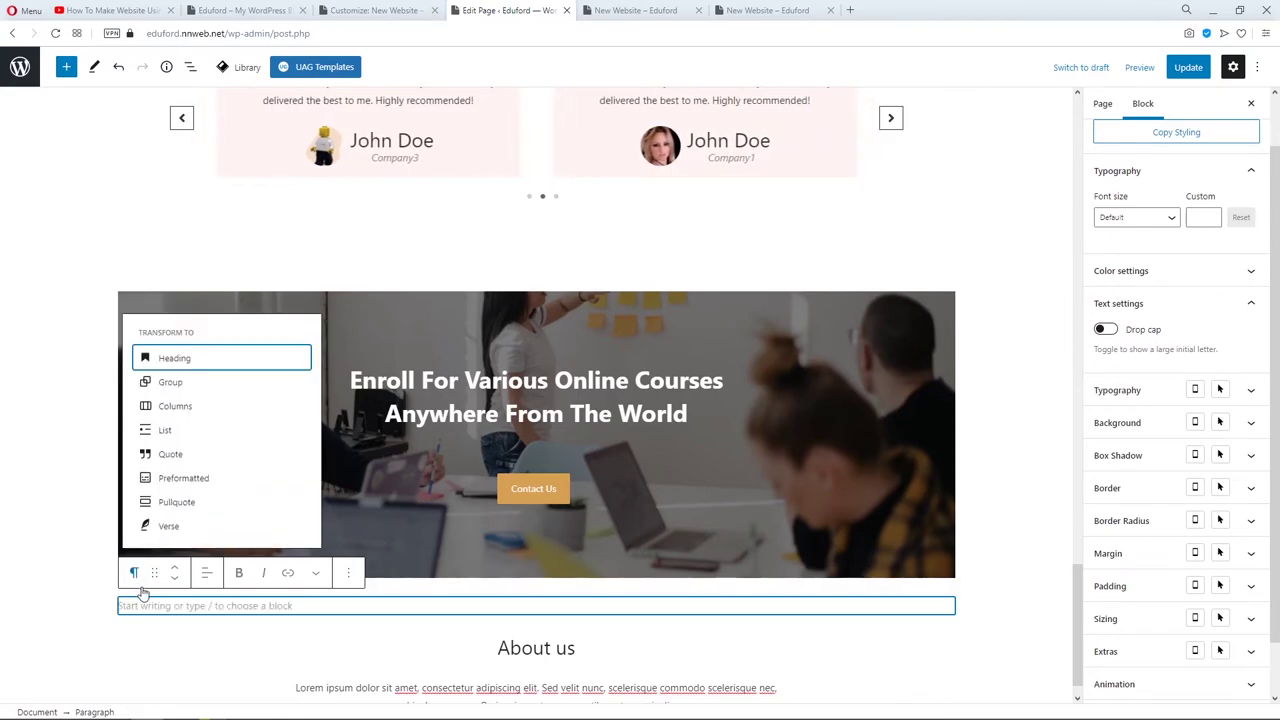
{"action": "left_click", "coordinate": [163, 621]}
{"action": "left_click", "coordinate": [164, 607]}
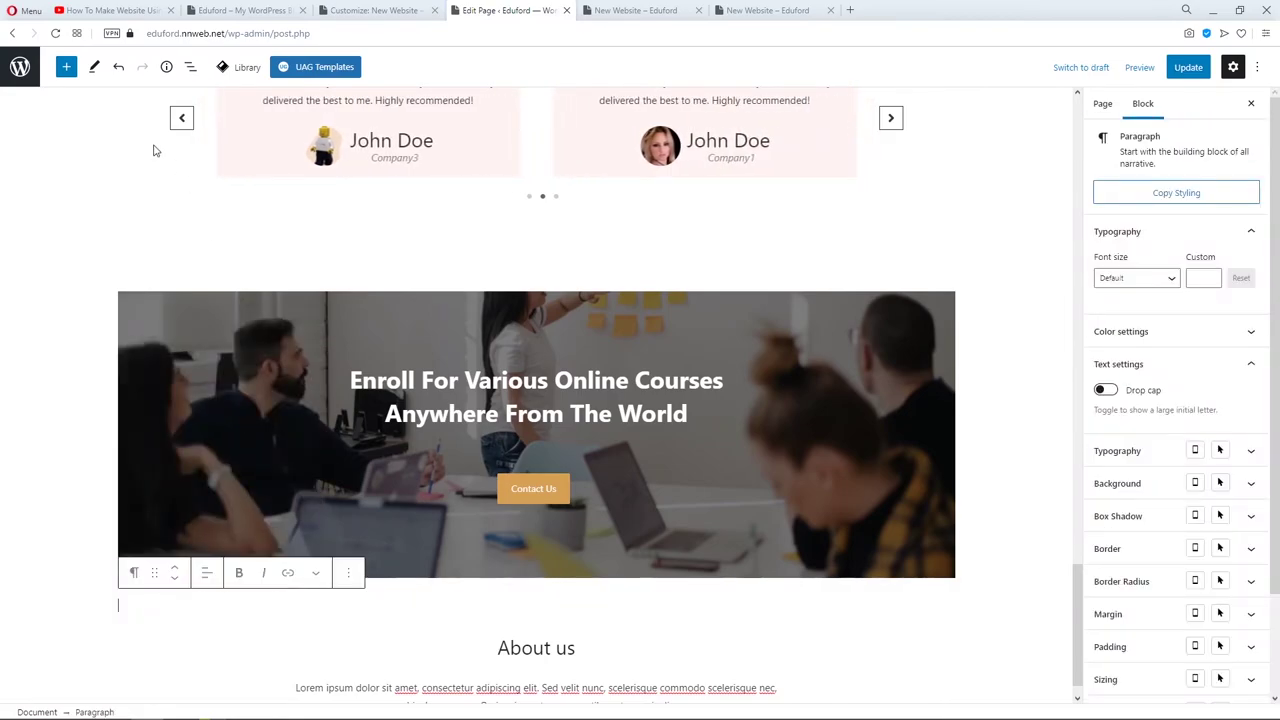
{"action": "left_click", "coordinate": [66, 67]}
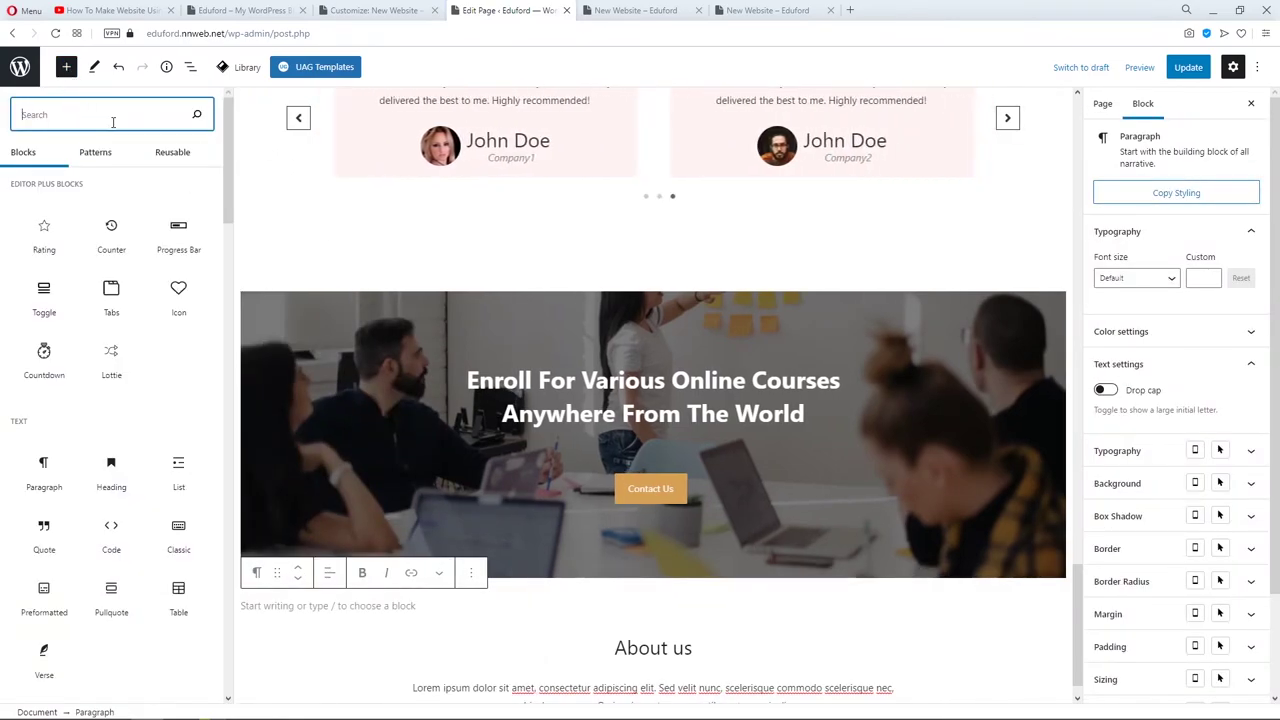
{"action": "type", "text": "hea"}
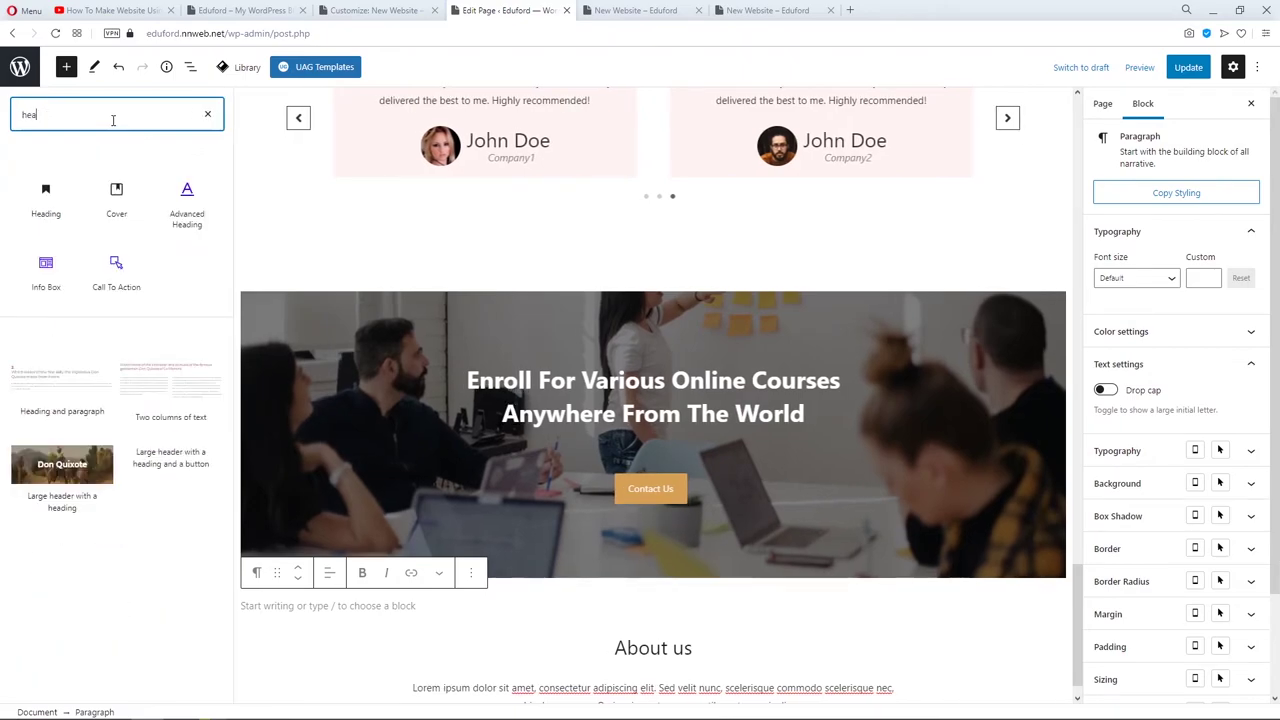
{"action": "left_click", "coordinate": [187, 195]}
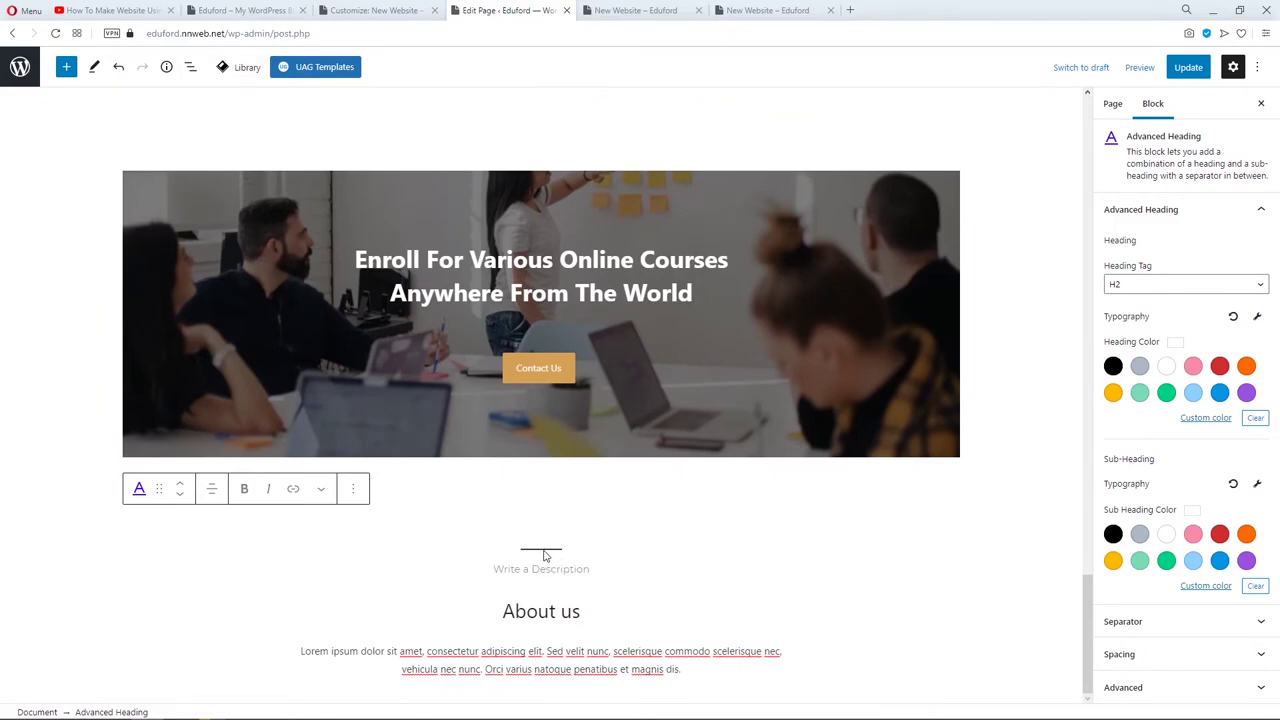
Copy the "About us" text from the old heading into the Advanced Heading's title.
{"action": "triple_click", "coordinate": [541, 612]}
{"action": "key", "text": "ctrl+c"}
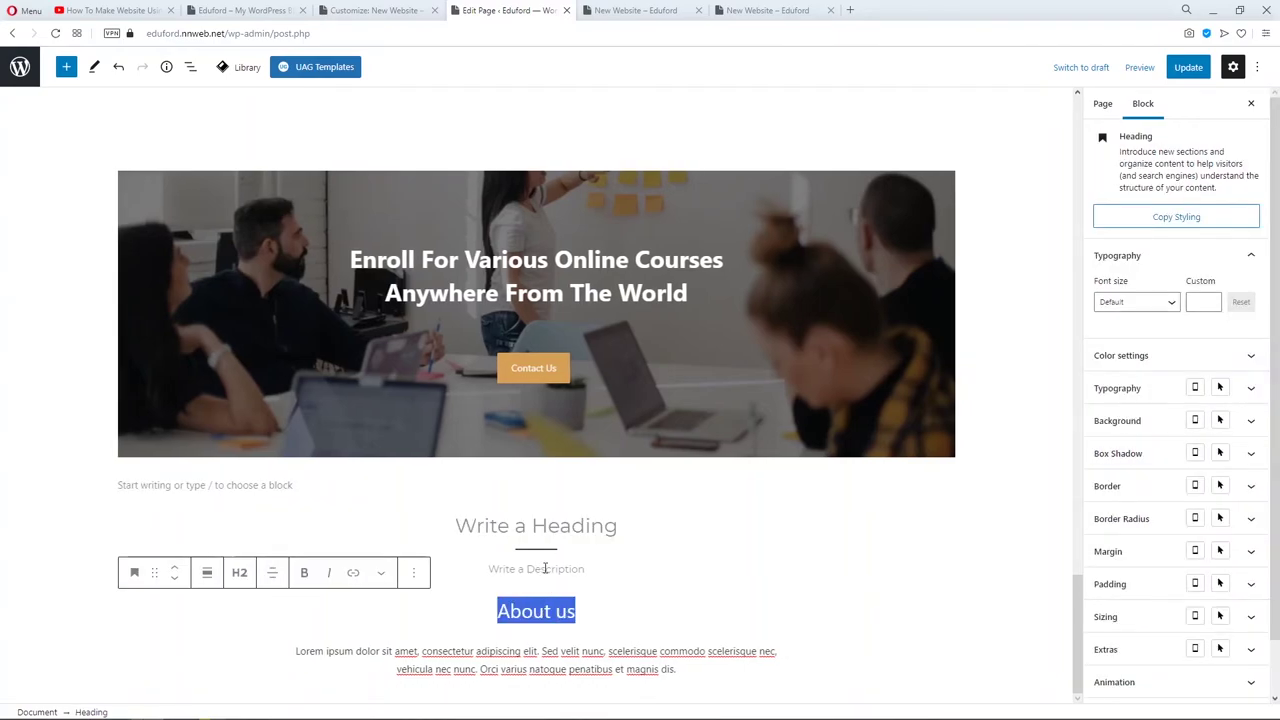
{"action": "left_click", "coordinate": [546, 526]}
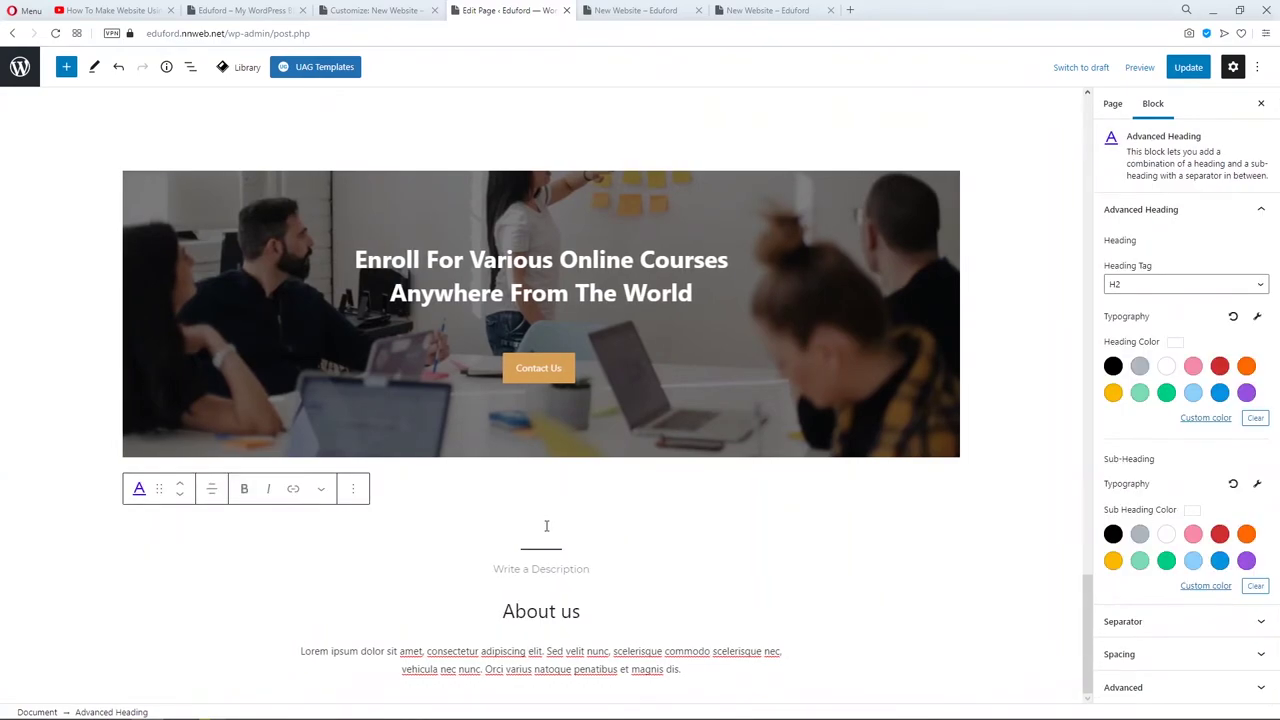
{"action": "key", "text": "ctrl+v"}
Copy the lorem ipsum text ending "et magnis dis" from the old paragraph into the Advanced Heading's description.
{"action": "left_click", "coordinate": [534, 651]}
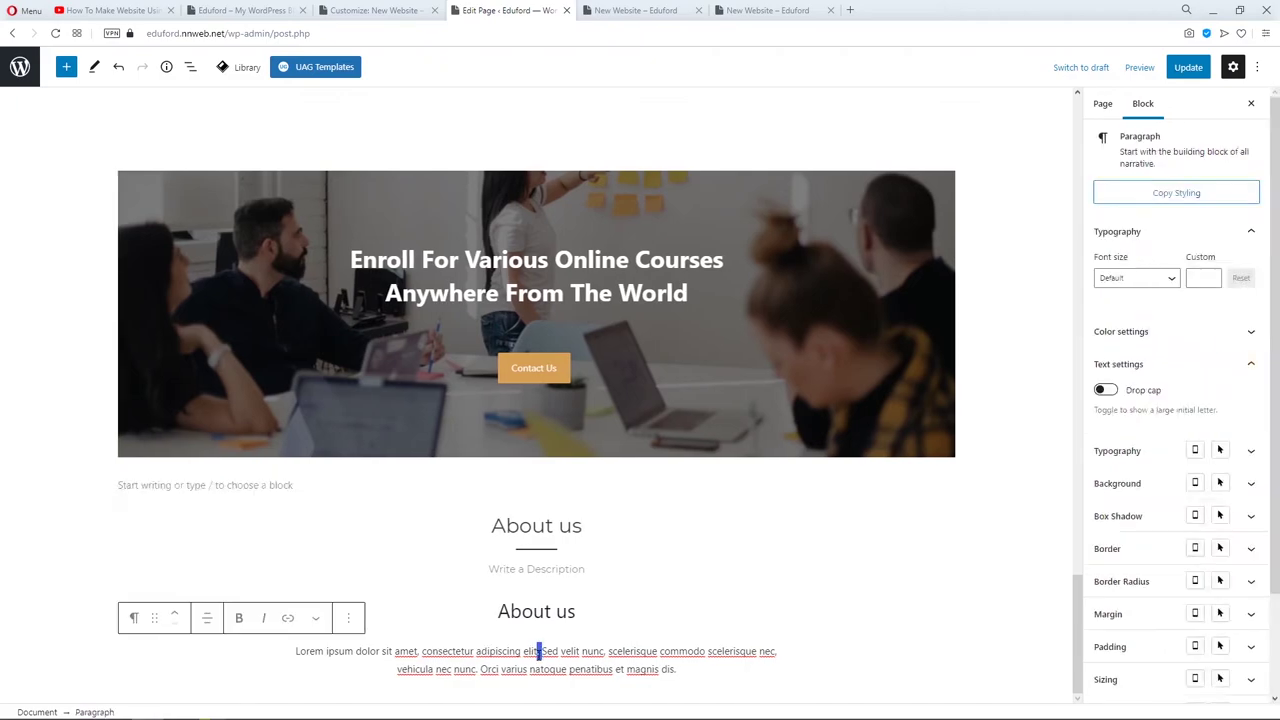
{"action": "triple_click", "coordinate": [534, 651]}
{"action": "left_click_drag", "start_coordinate": [675, 669], "coordinate": [294, 651]}
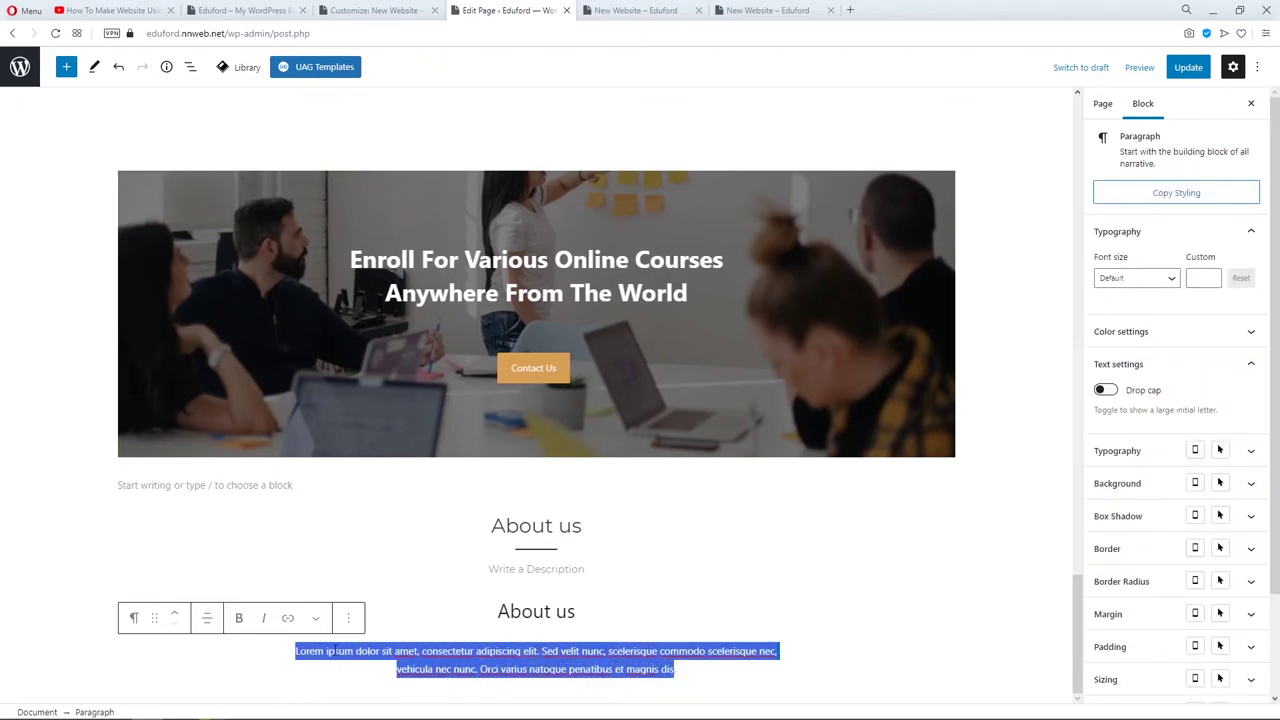
{"action": "left_click", "coordinate": [516, 589]}
{"action": "type", "text": "Lorem ipsum dolor sit amet, consectetur adipiscing elit. Sed velit nunc, scelerisque commodo scelerisque nec, vehicula nec nunc. Orci varius natoque penatibus et magnis dis"}
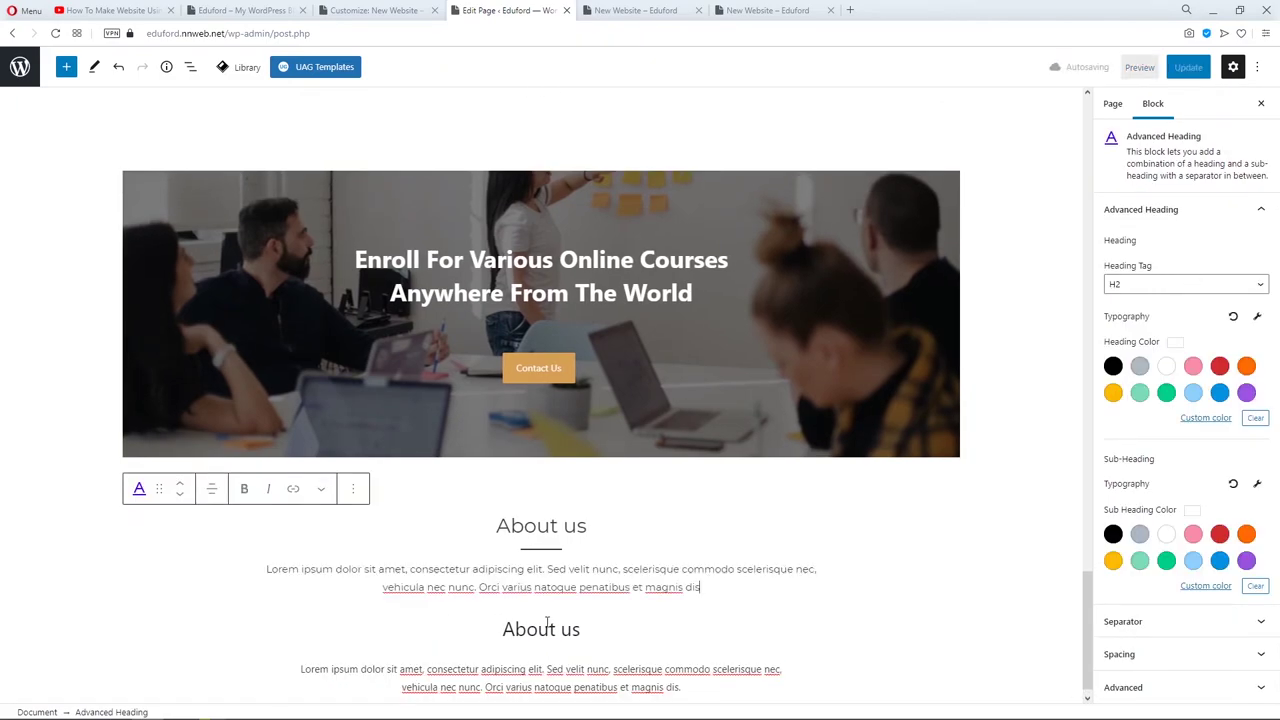
Remove the old "About us" heading and the old lorem ipsum paragraph below the Advanced Heading block.
{"action": "left_click", "coordinate": [413, 588]}
{"action": "left_click", "coordinate": [413, 584]}
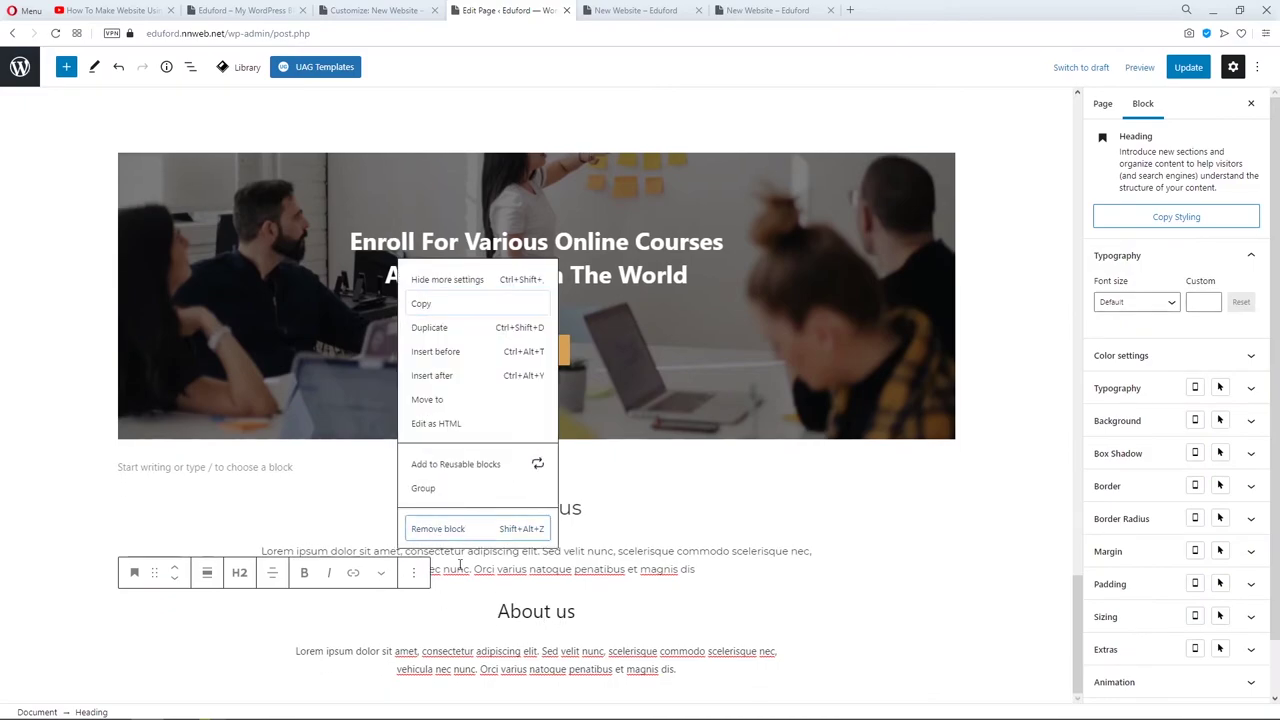
{"action": "left_click", "coordinate": [435, 528]}
{"action": "left_click", "coordinate": [644, 648]}
{"action": "left_click", "coordinate": [348, 617]}
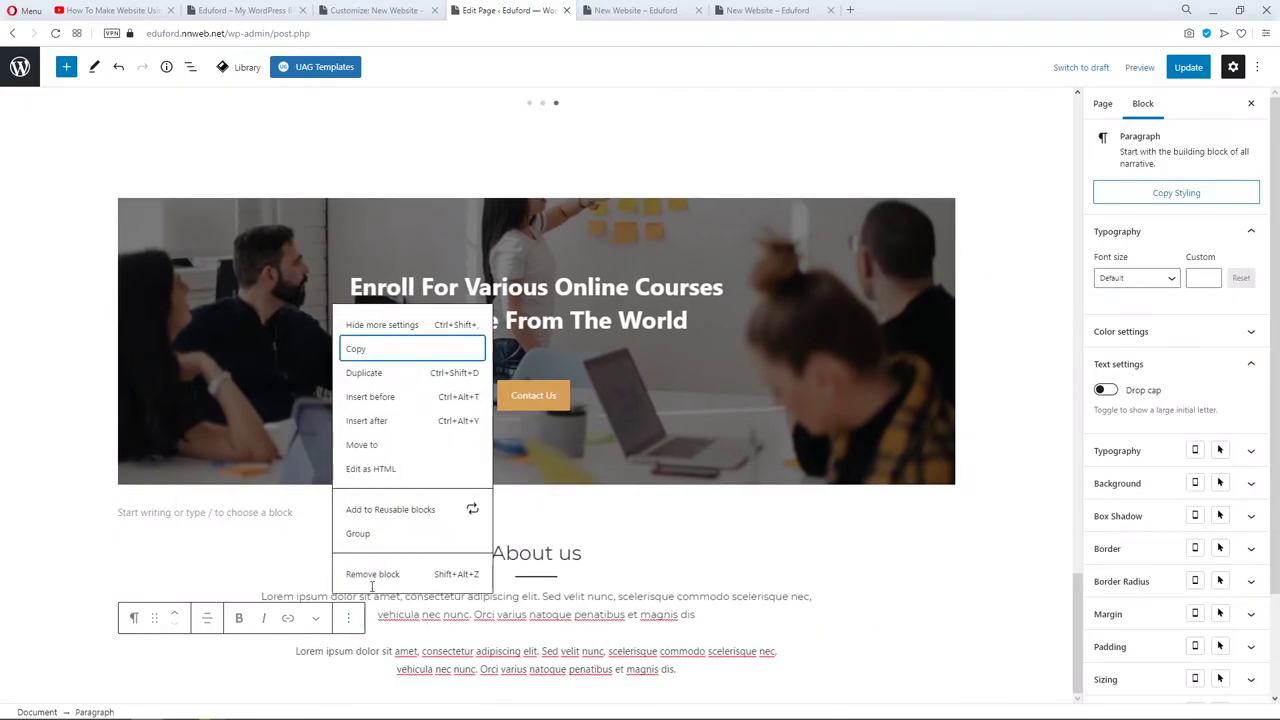
{"action": "left_click", "coordinate": [372, 574]}
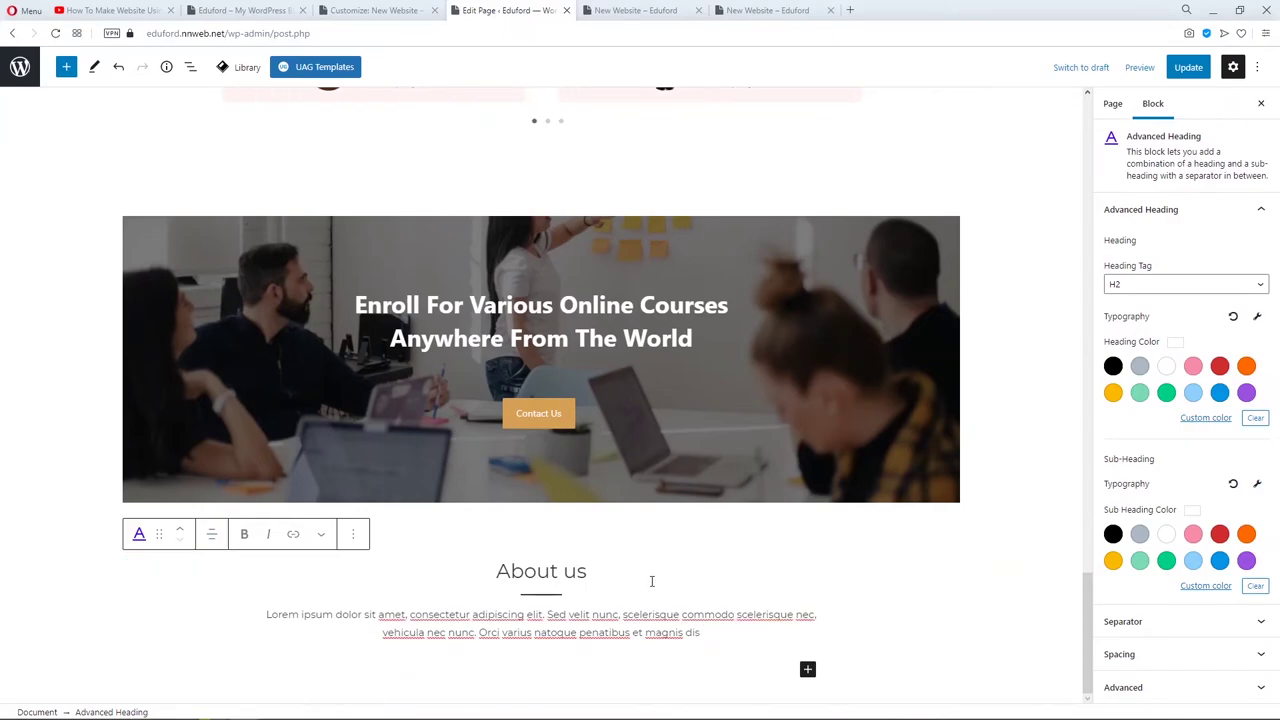
Search the blocks for "soci" and add a Social Share block below the About us section.
{"action": "left_click", "coordinate": [808, 672]}
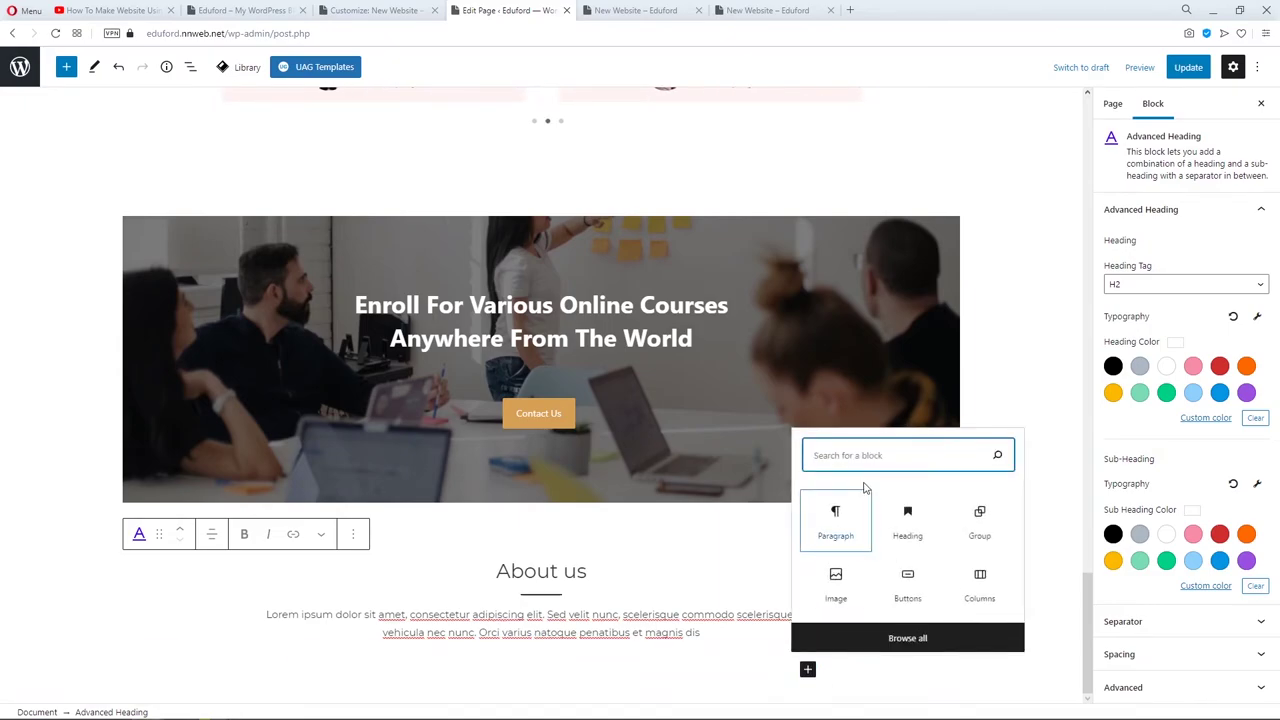
{"action": "type", "text": "soci"}
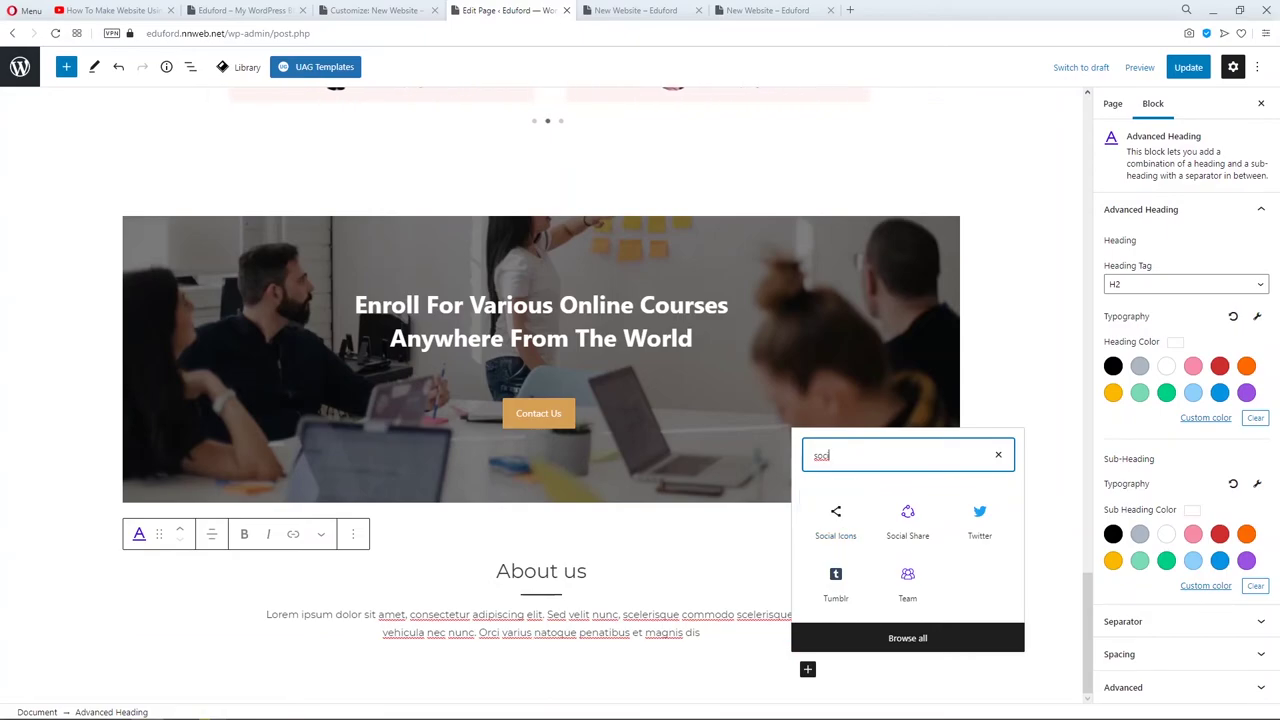
{"action": "left_click", "coordinate": [907, 515]}
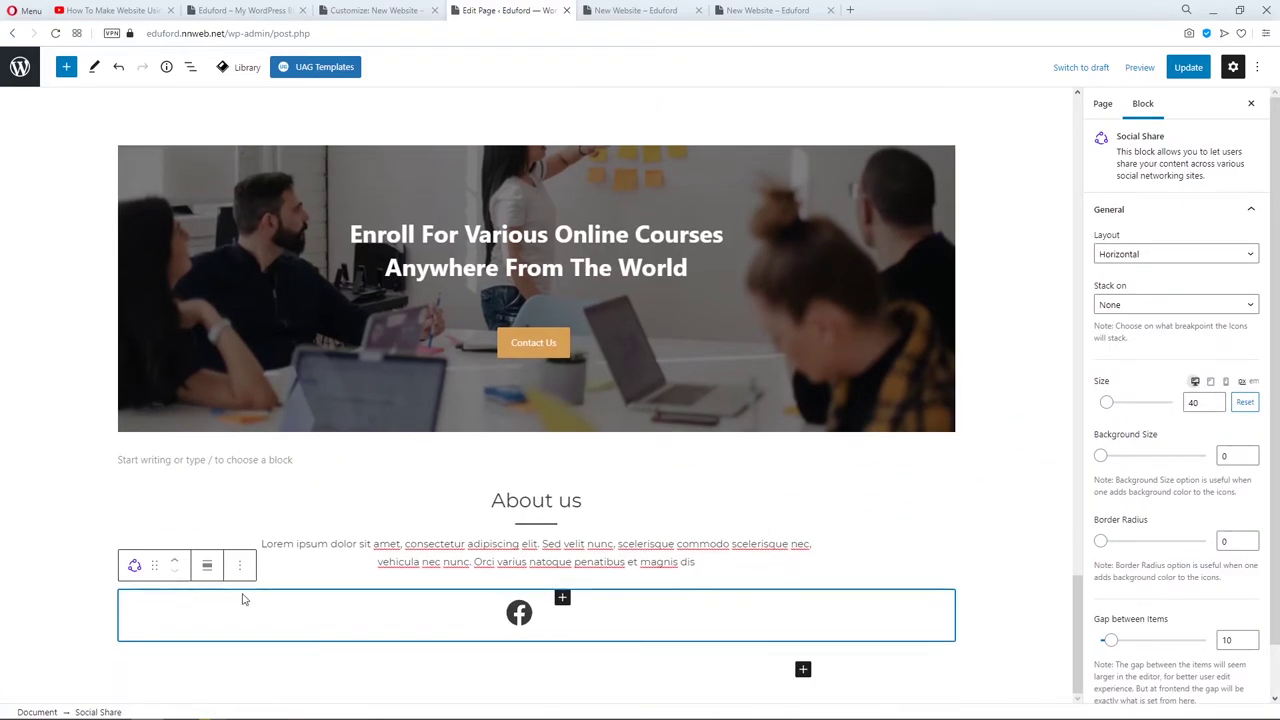
Add a second Social Share item of type Twitter and give it the plain bird icon.
{"action": "left_click", "coordinate": [563, 598]}
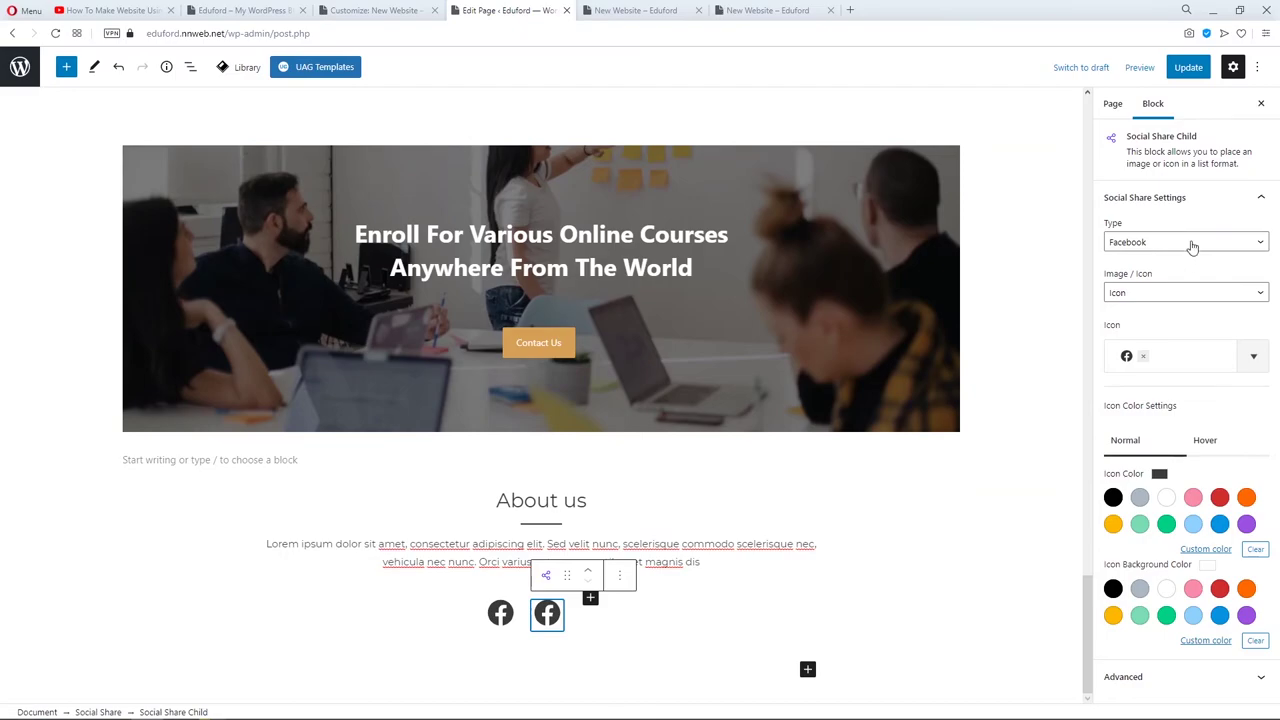
{"action": "left_click", "coordinate": [1187, 244]}
{"action": "left_click", "coordinate": [1165, 271]}
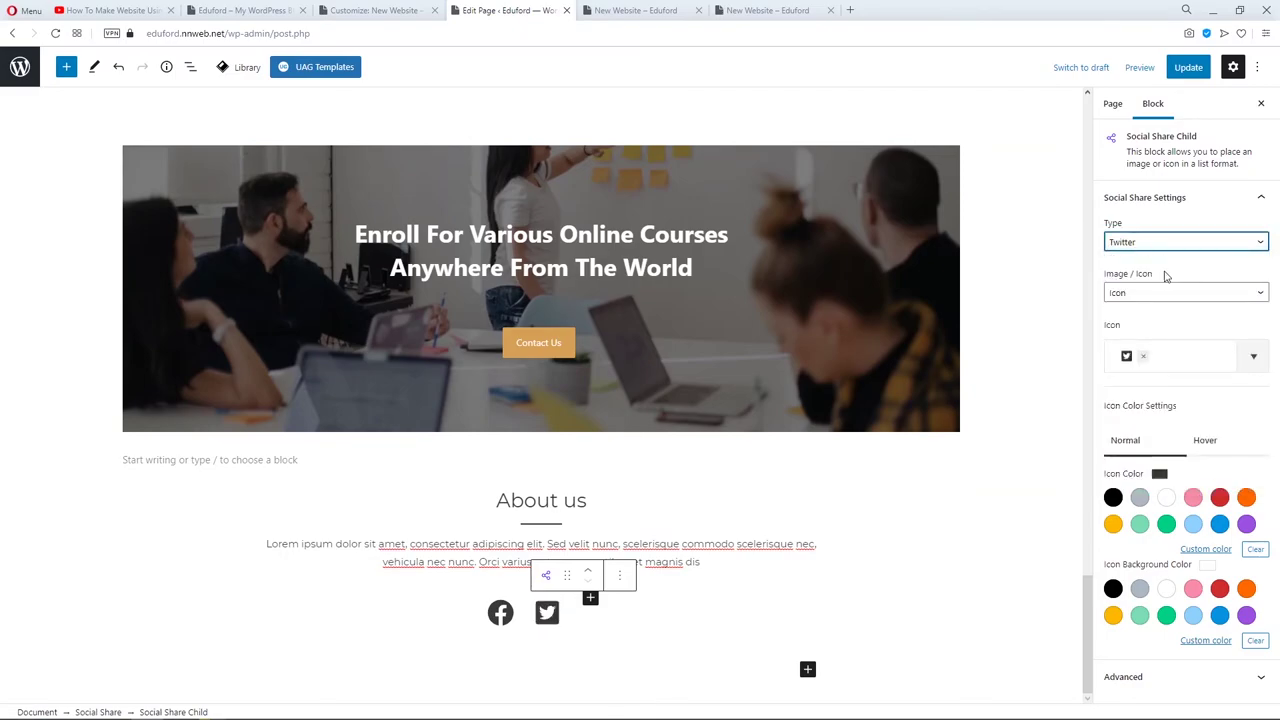
{"action": "left_click", "coordinate": [1157, 295]}
{"action": "left_click", "coordinate": [1157, 295]}
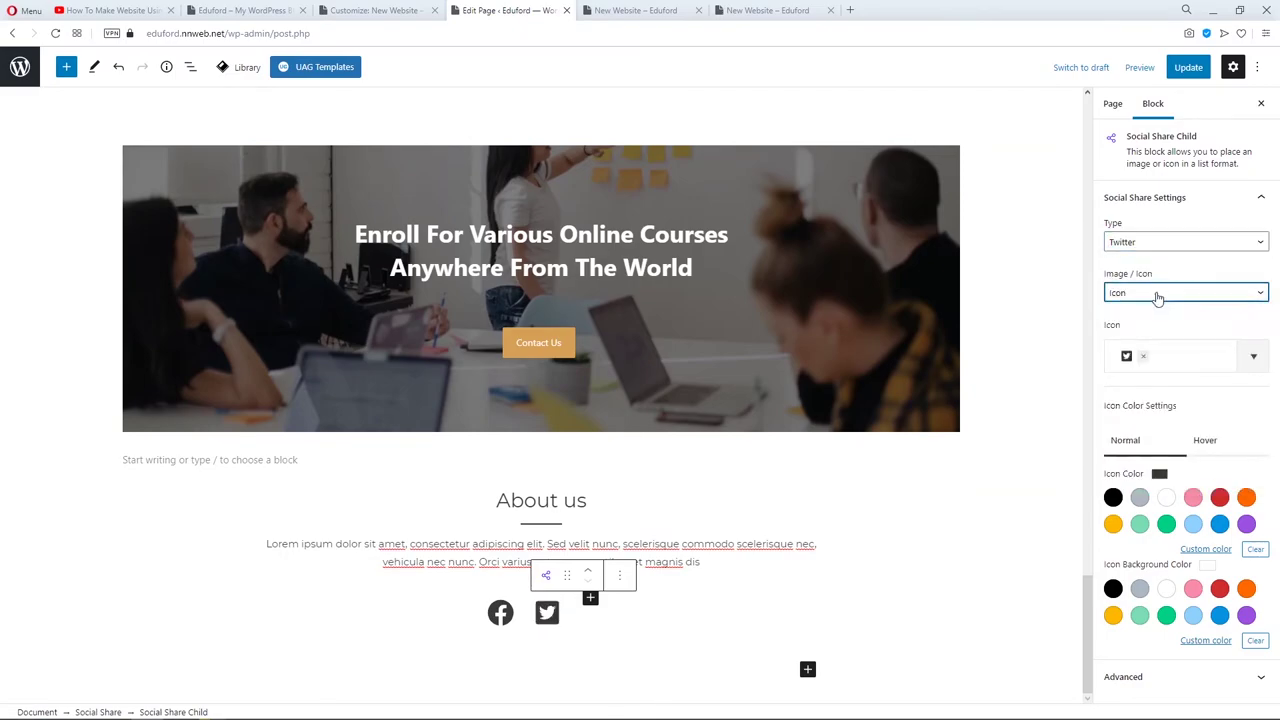
{"action": "left_click", "coordinate": [1253, 356]}
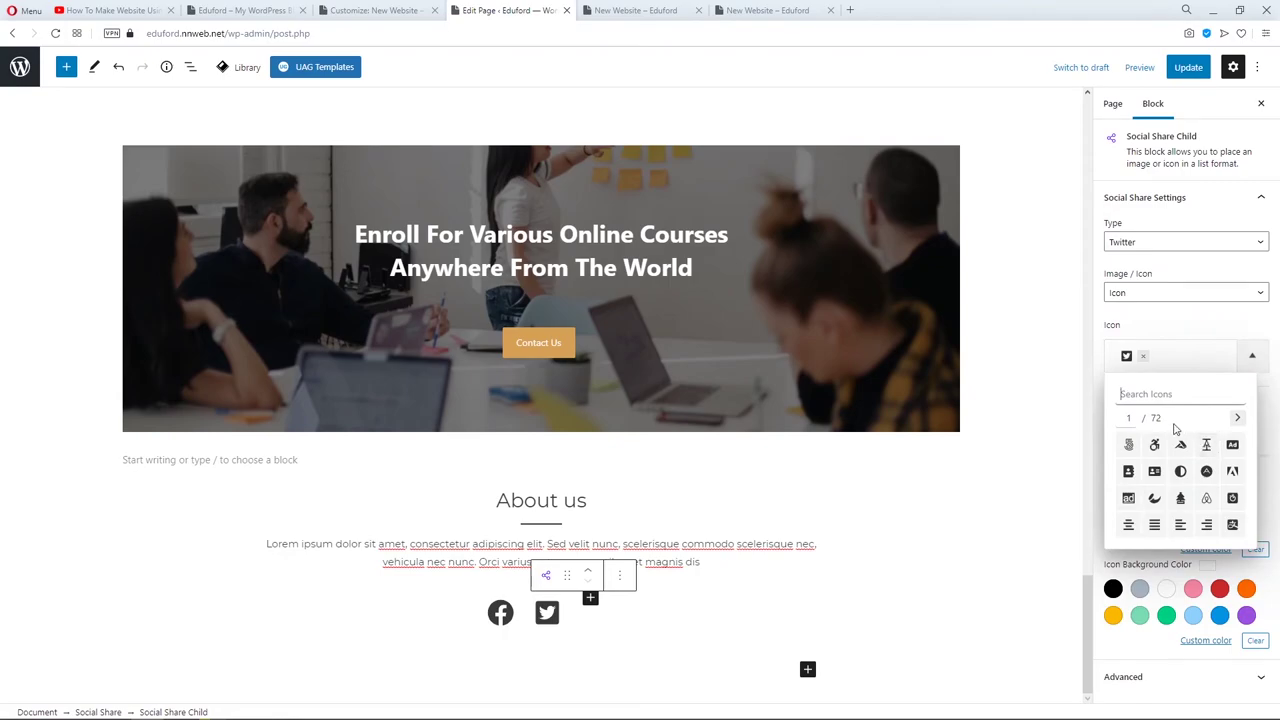
{"action": "type", "text": "twi"}
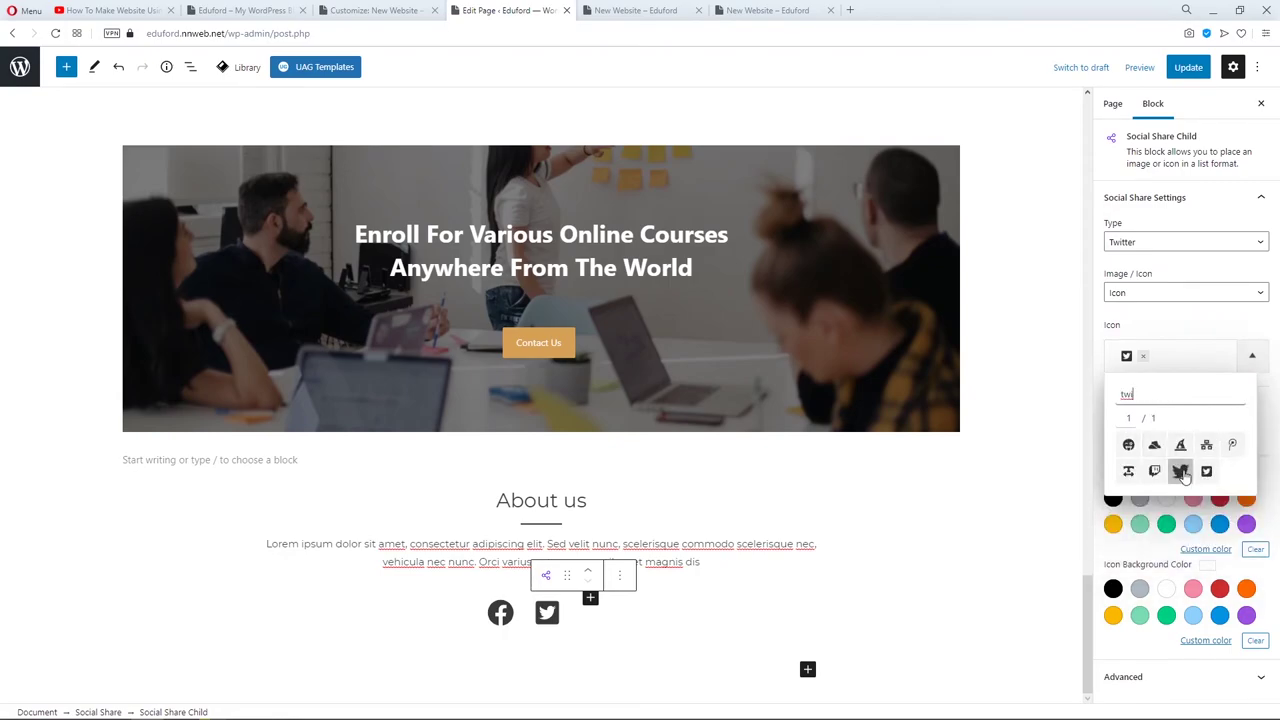
{"action": "left_click", "coordinate": [1180, 471]}
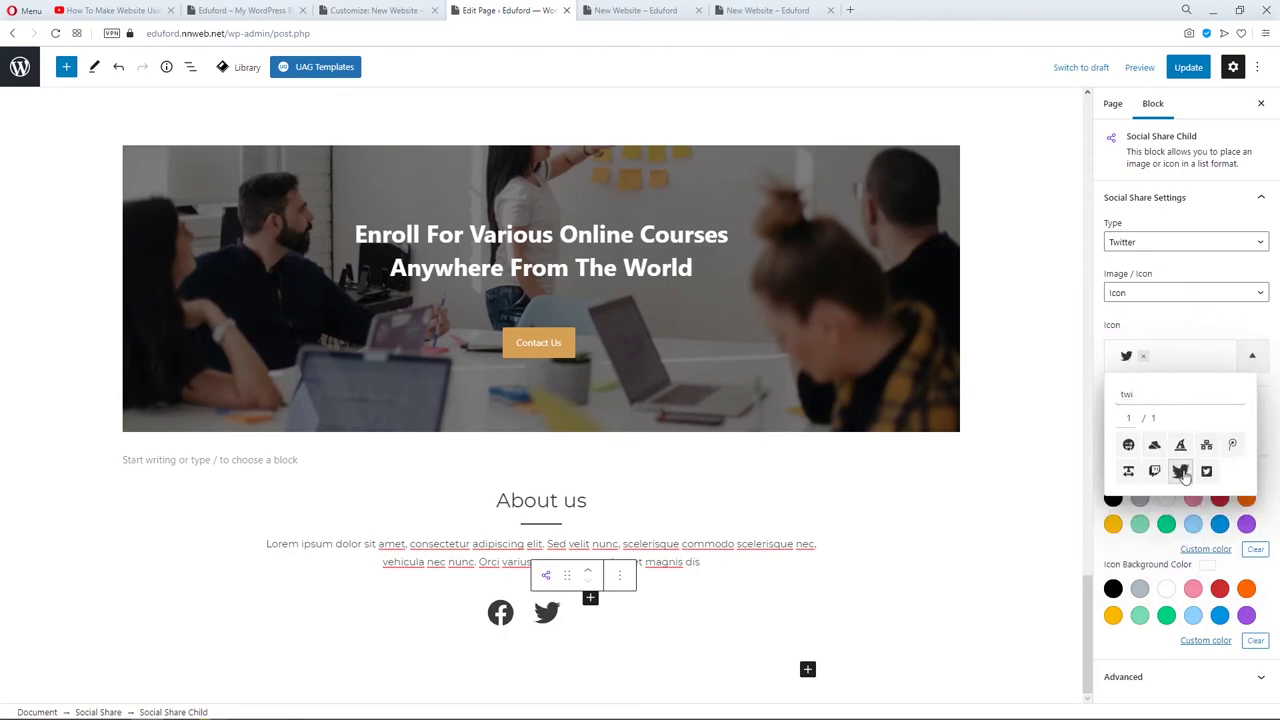
Add a third Social Share item of type Pinterest and give it the plain P icon without a frame.
{"action": "left_click", "coordinate": [590, 598]}
{"action": "left_click", "coordinate": [590, 598]}
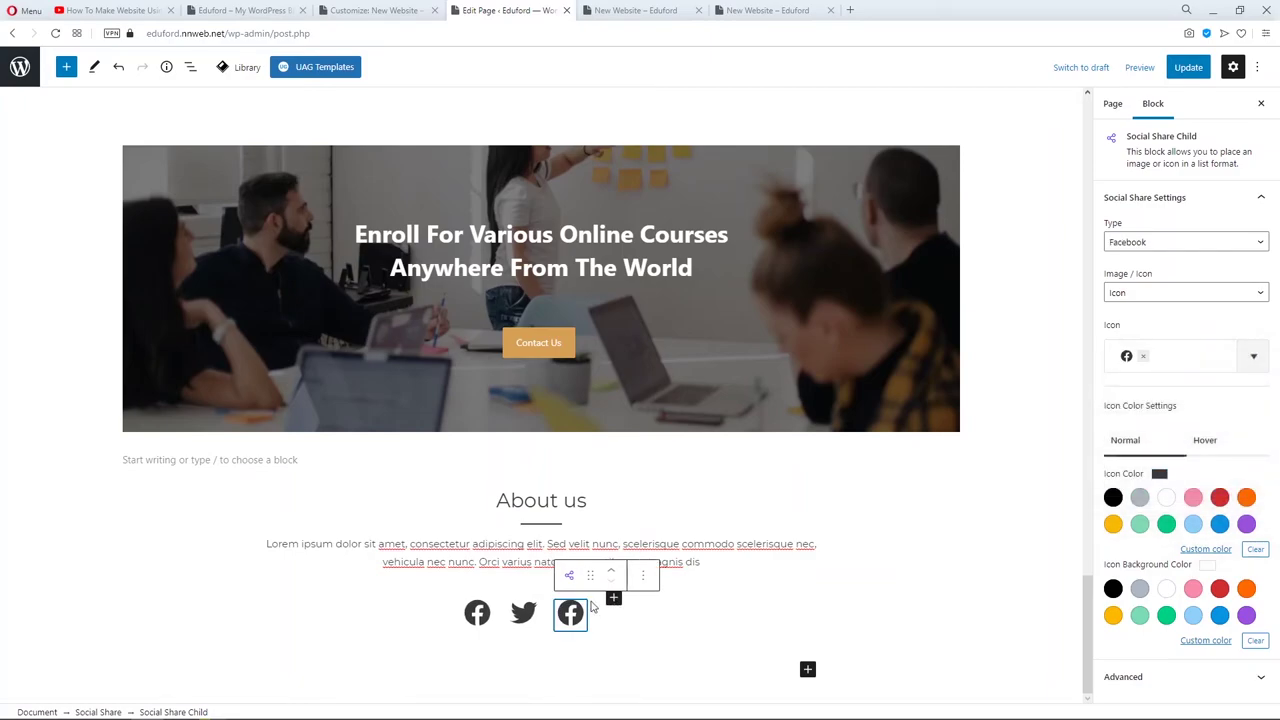
{"action": "left_click", "coordinate": [1163, 245]}
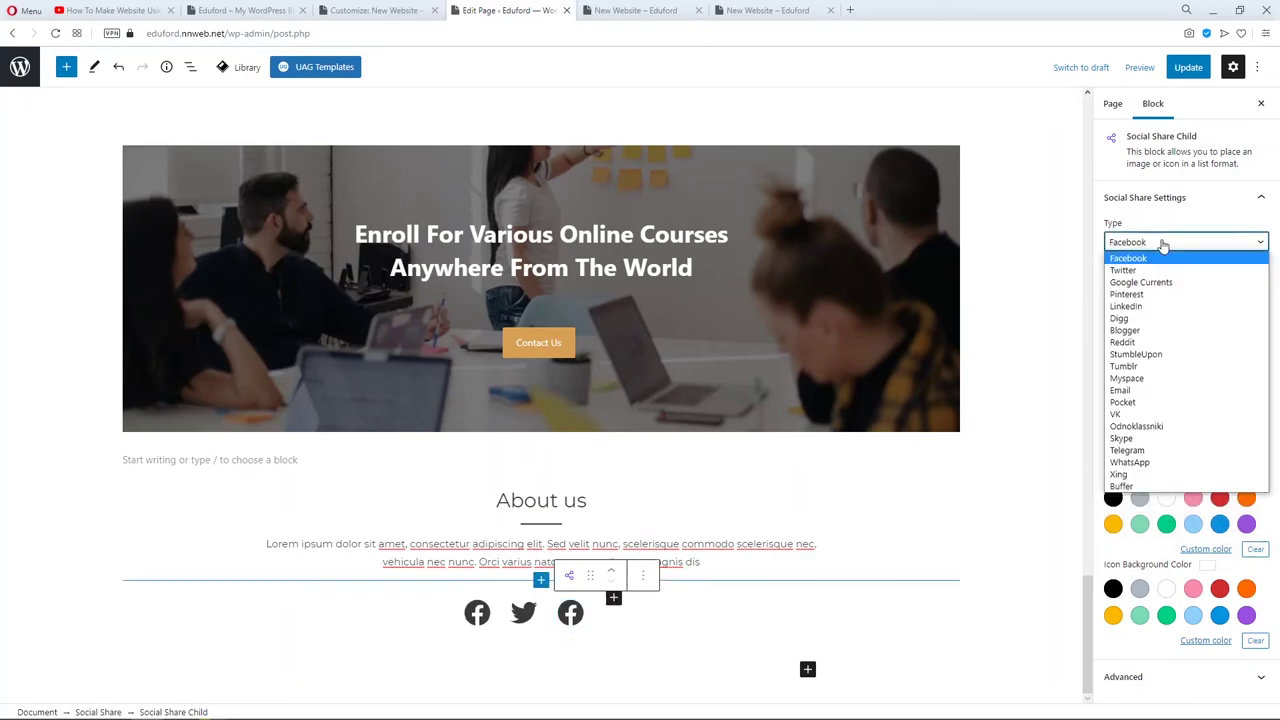
{"action": "left_click", "coordinate": [1146, 301]}
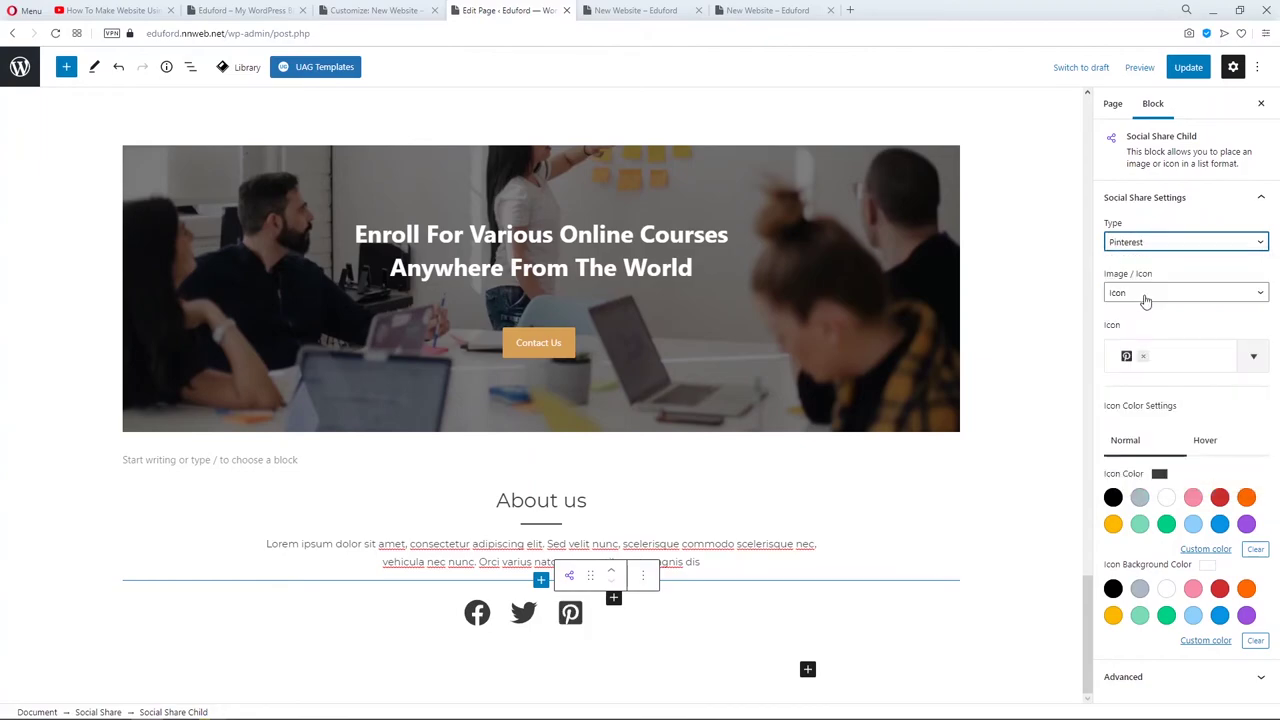
{"action": "left_click", "coordinate": [1253, 356]}
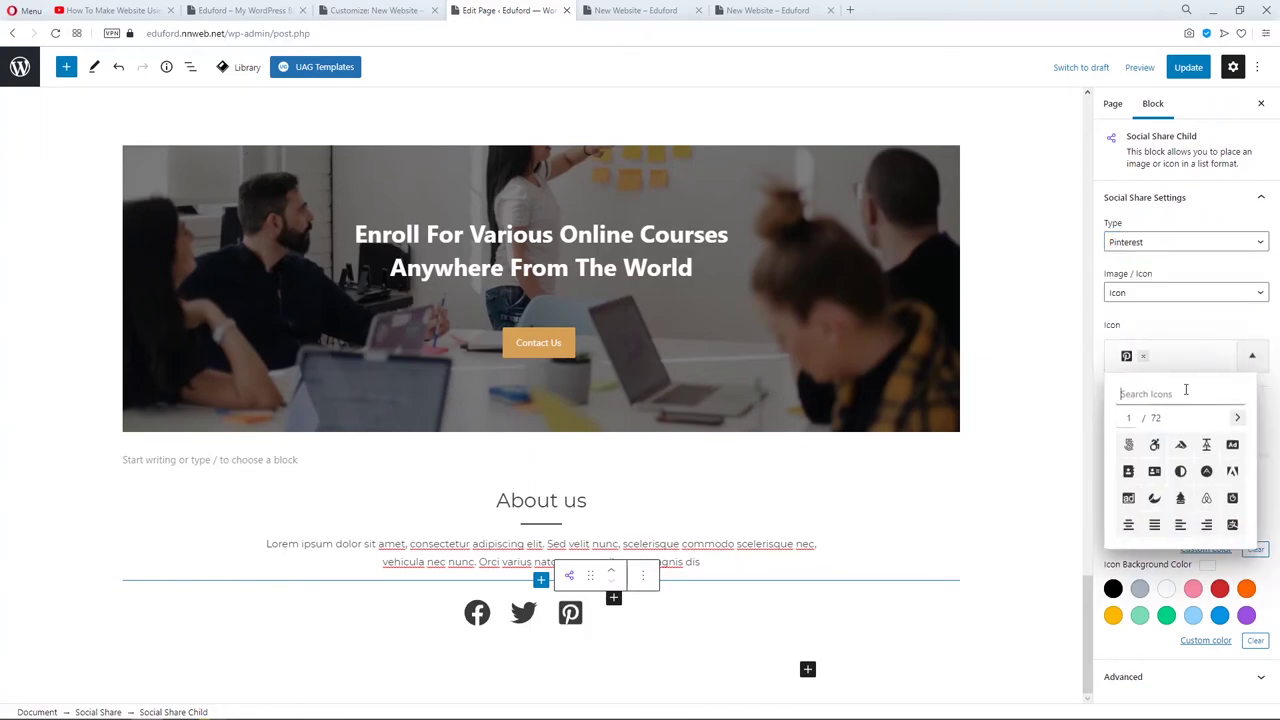
{"action": "type", "text": "pint"}
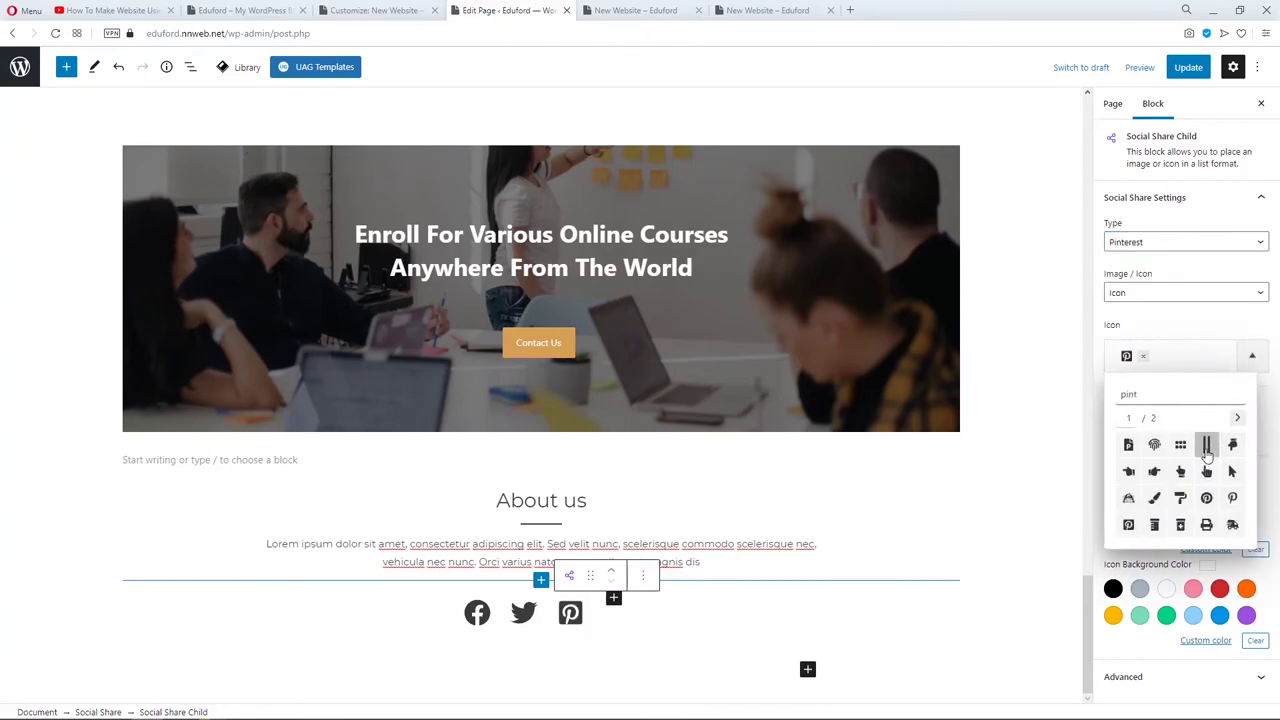
{"action": "type", "text": "w"}
{"action": "key", "text": "BackSpace"}
{"action": "type", "text": "e"}
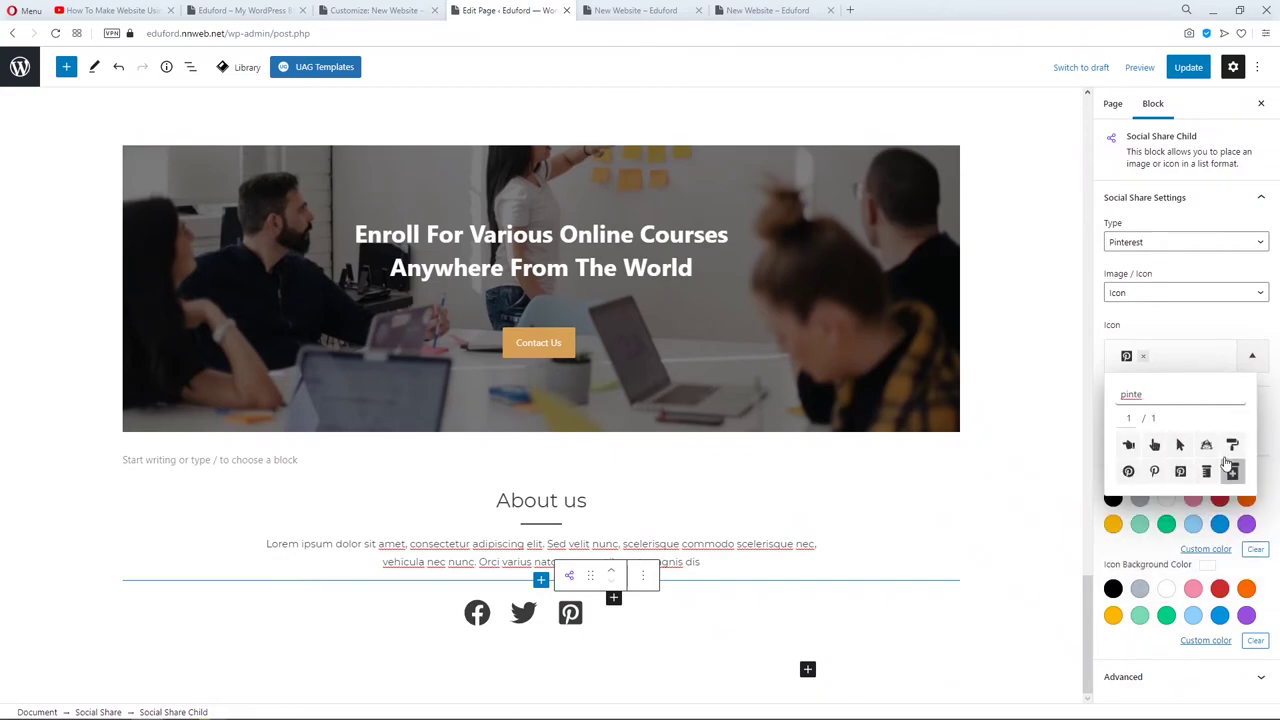
{"action": "left_click", "coordinate": [1154, 471]}
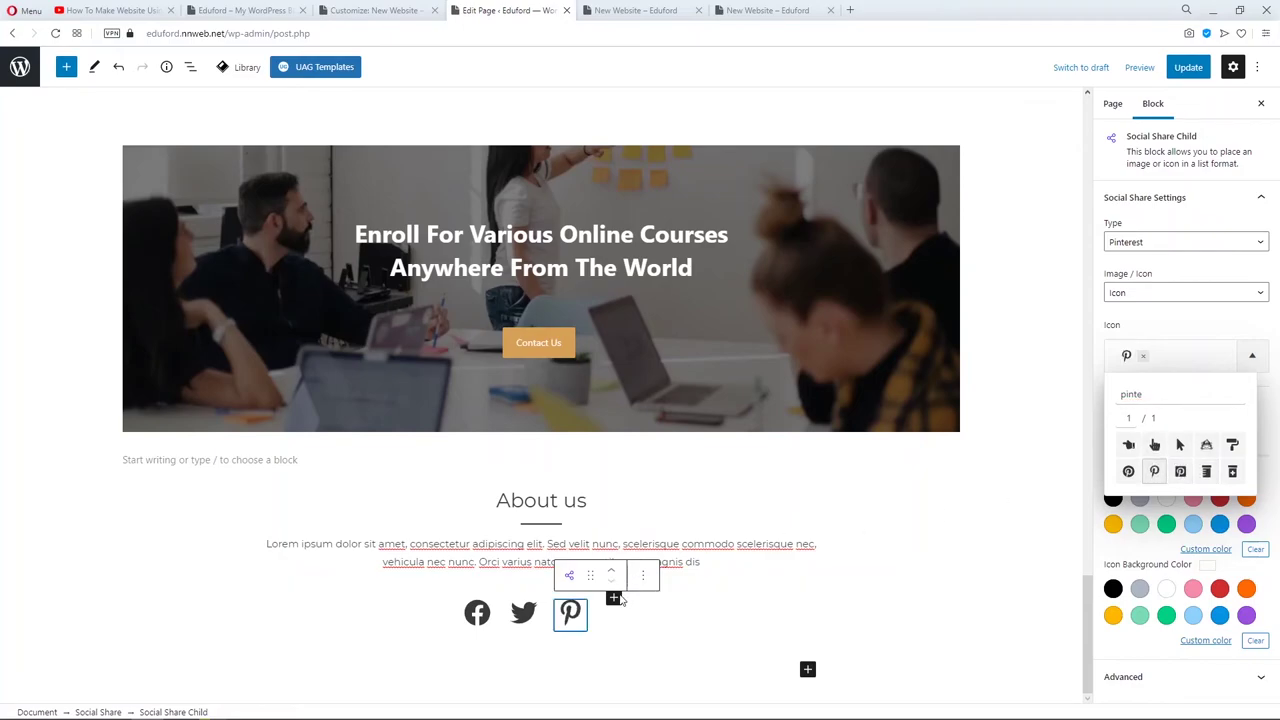
{"action": "left_click", "coordinate": [571, 611]}
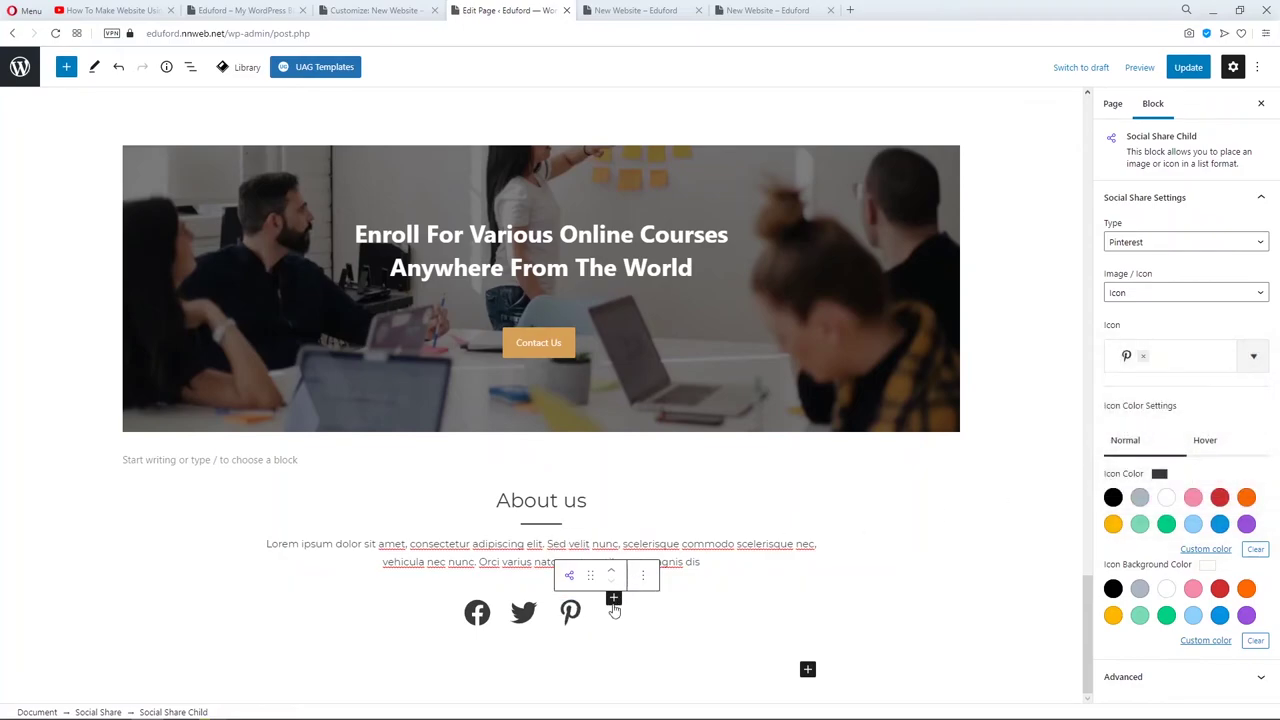
Add a fourth Social Share item of type LinkedIn and give it the plain "in" icon without a frame.
{"action": "left_click", "coordinate": [614, 604]}
{"action": "left_click", "coordinate": [1165, 242]}
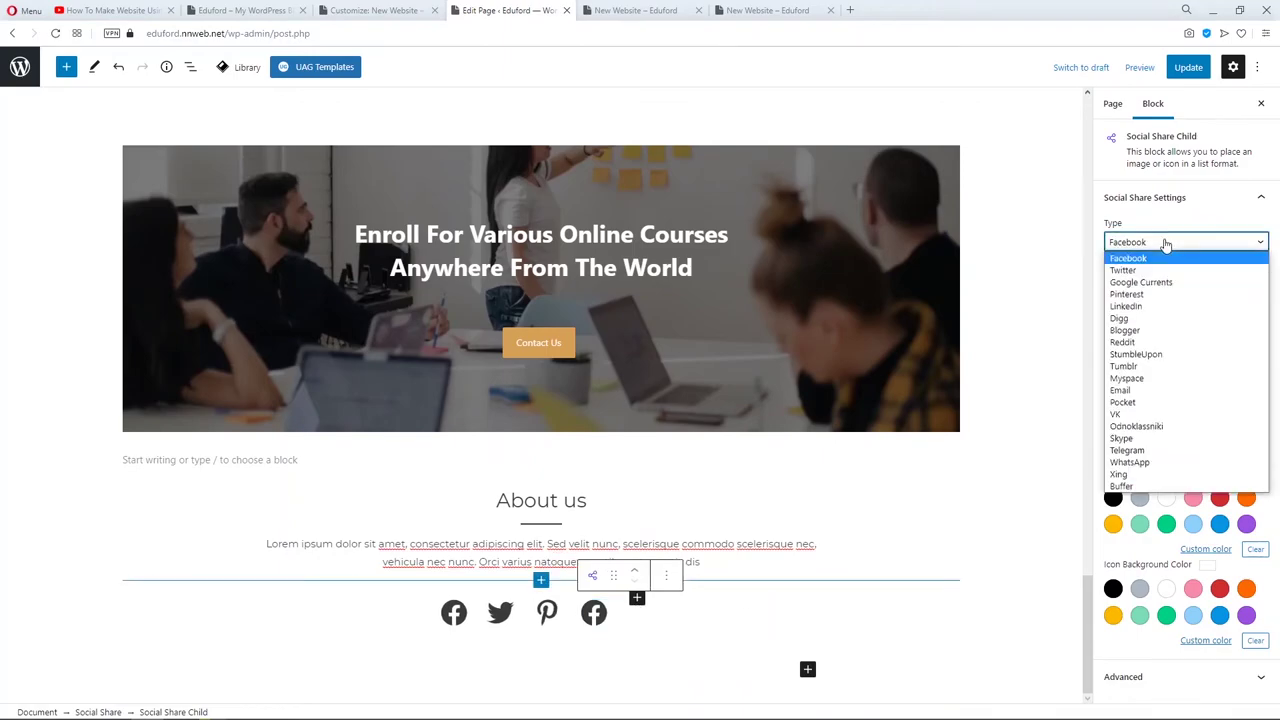
{"action": "left_click", "coordinate": [1160, 306]}
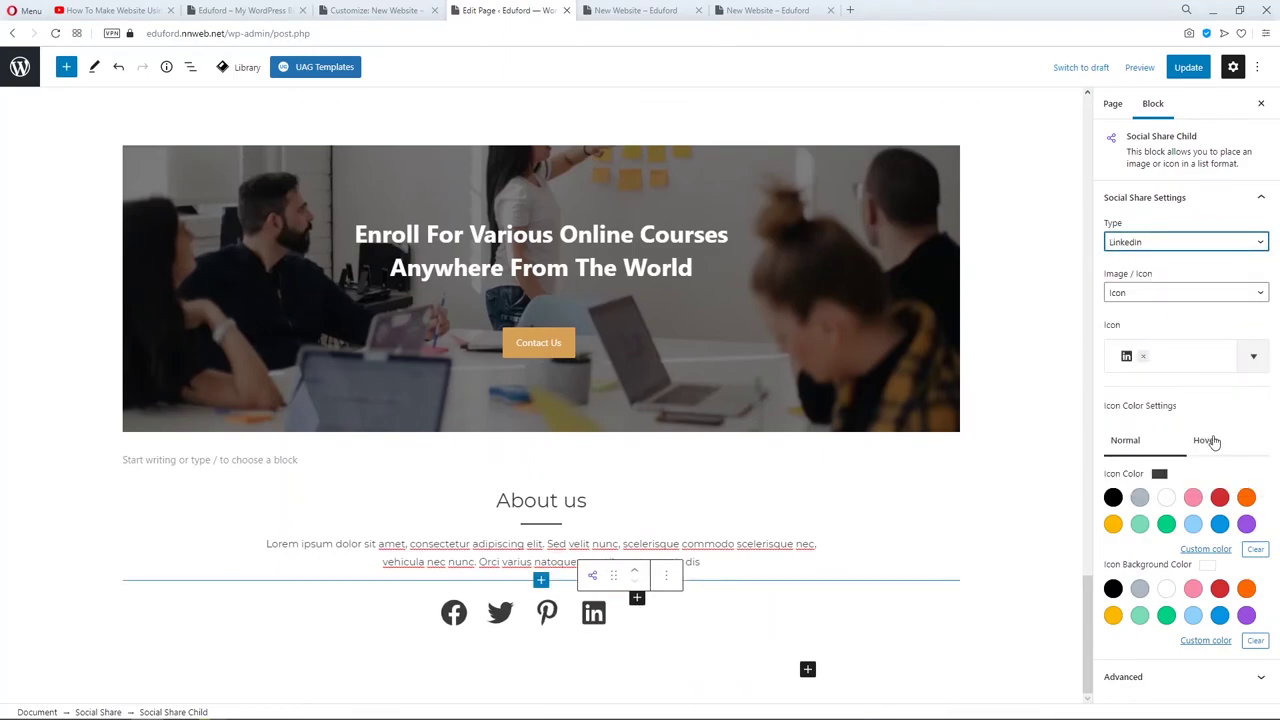
{"action": "left_click", "coordinate": [1253, 360]}
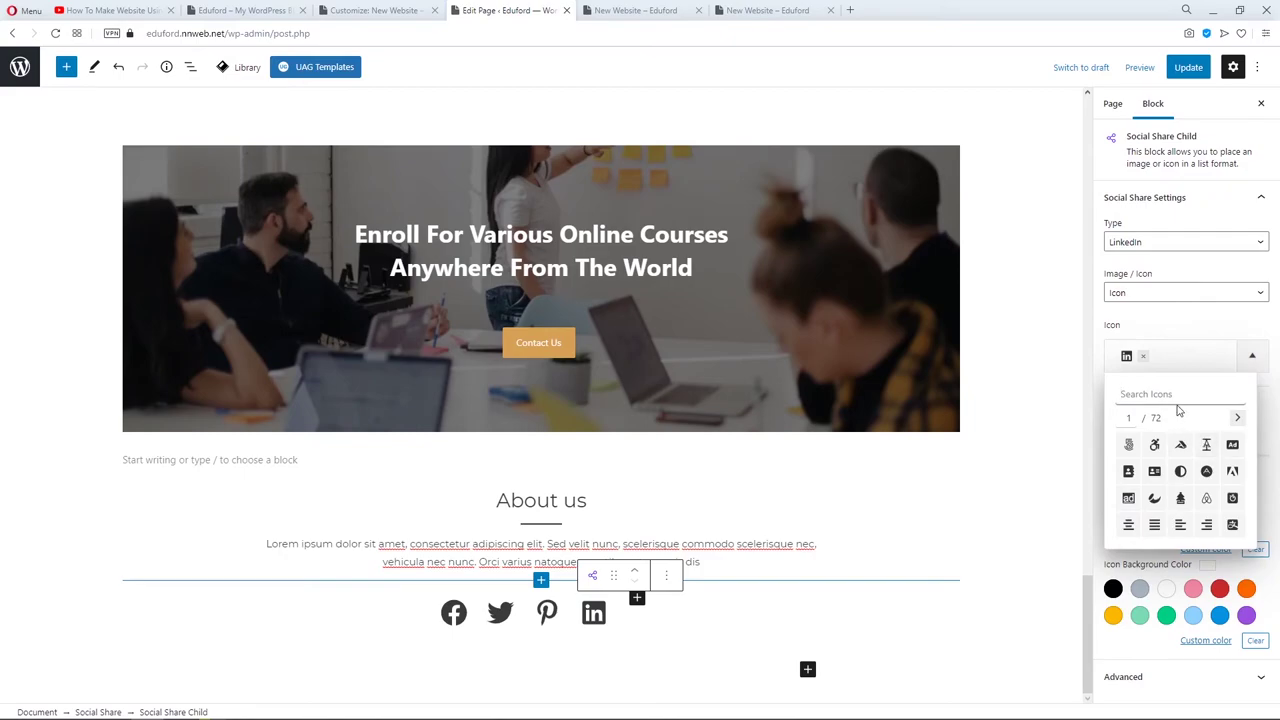
{"action": "type", "text": "linke"}
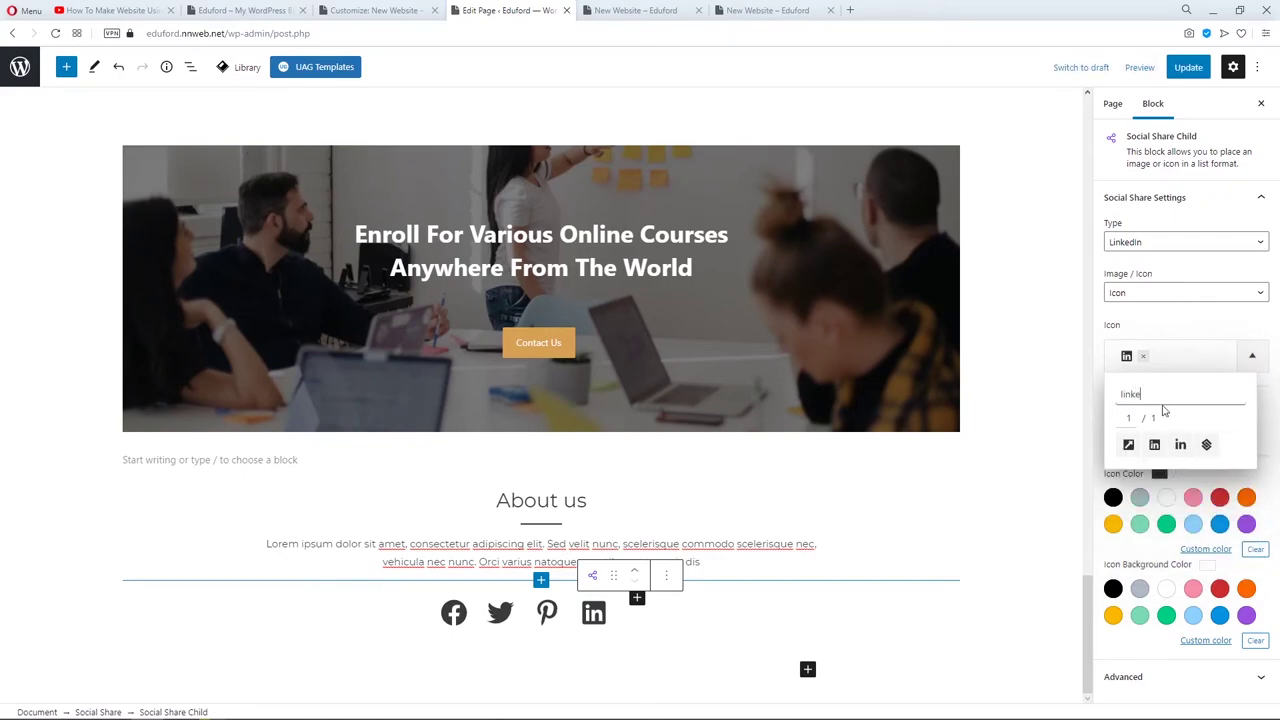
{"action": "left_click", "coordinate": [1182, 447]}
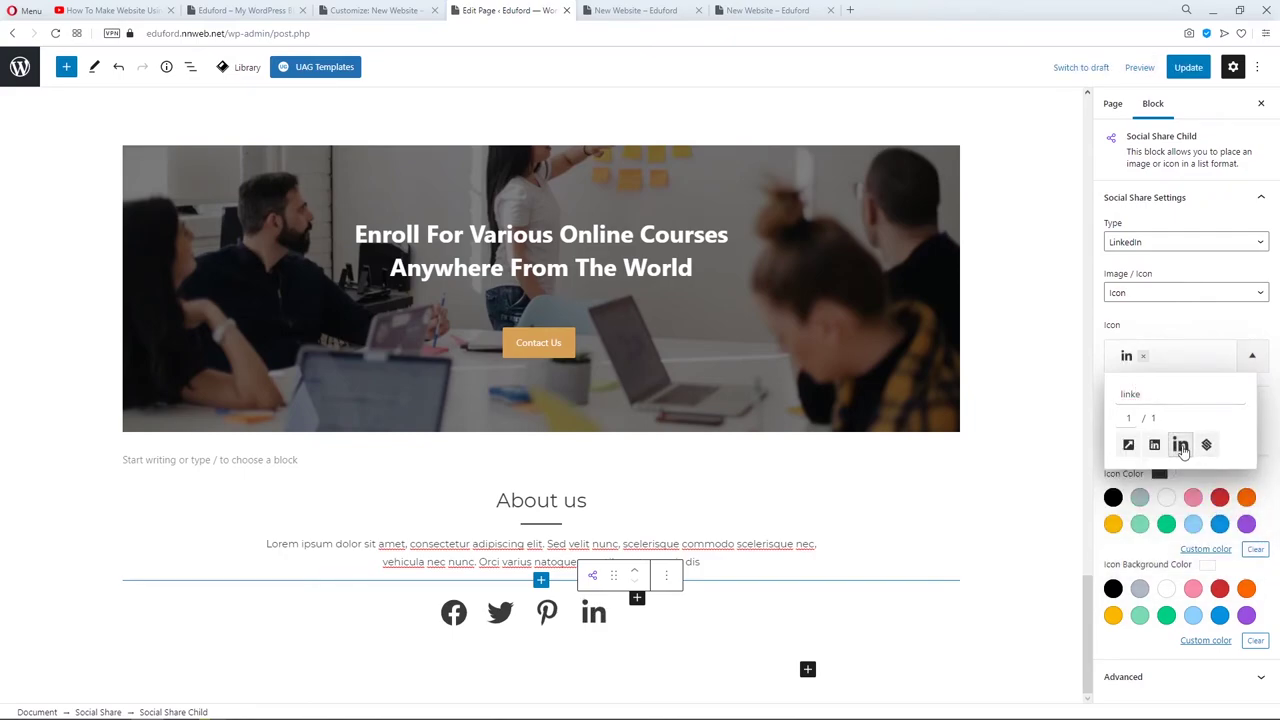
{"action": "left_click", "coordinate": [1182, 447]}
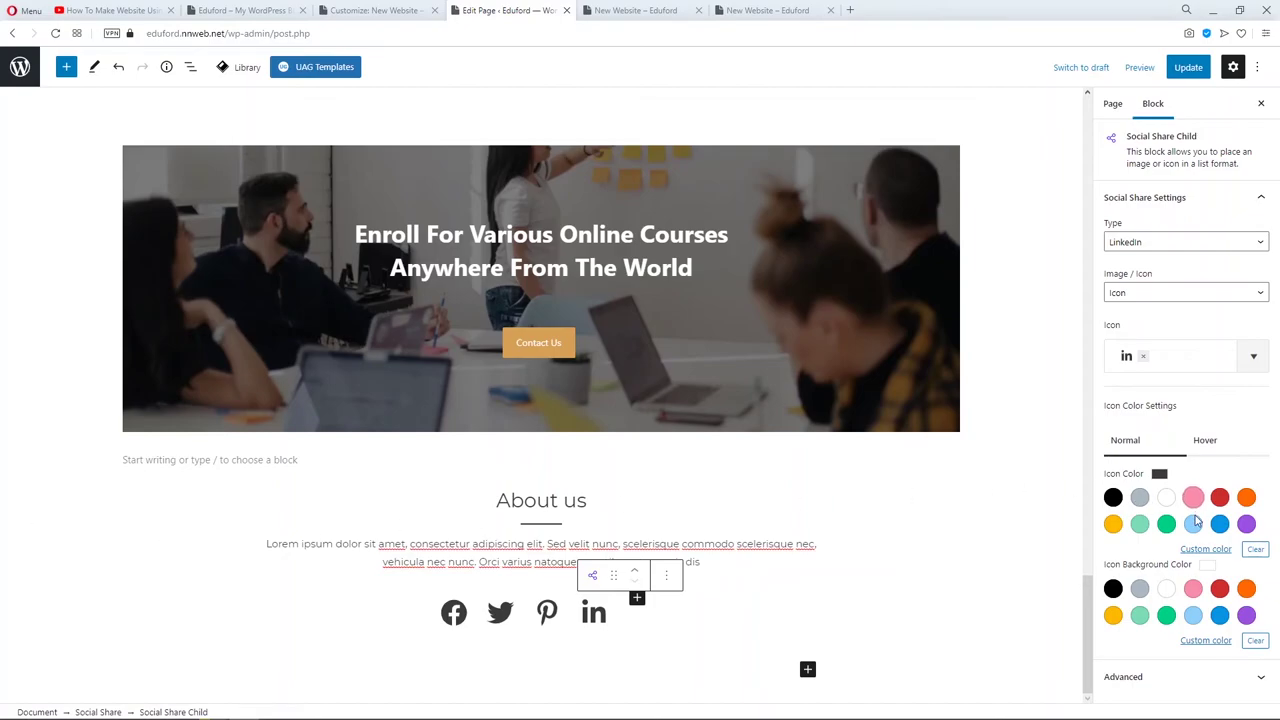
Set the LinkedIn icon's normal color to #d7a056.
{"action": "left_click", "coordinate": [1208, 549]}
{"action": "type", "text": "#d7a056"}
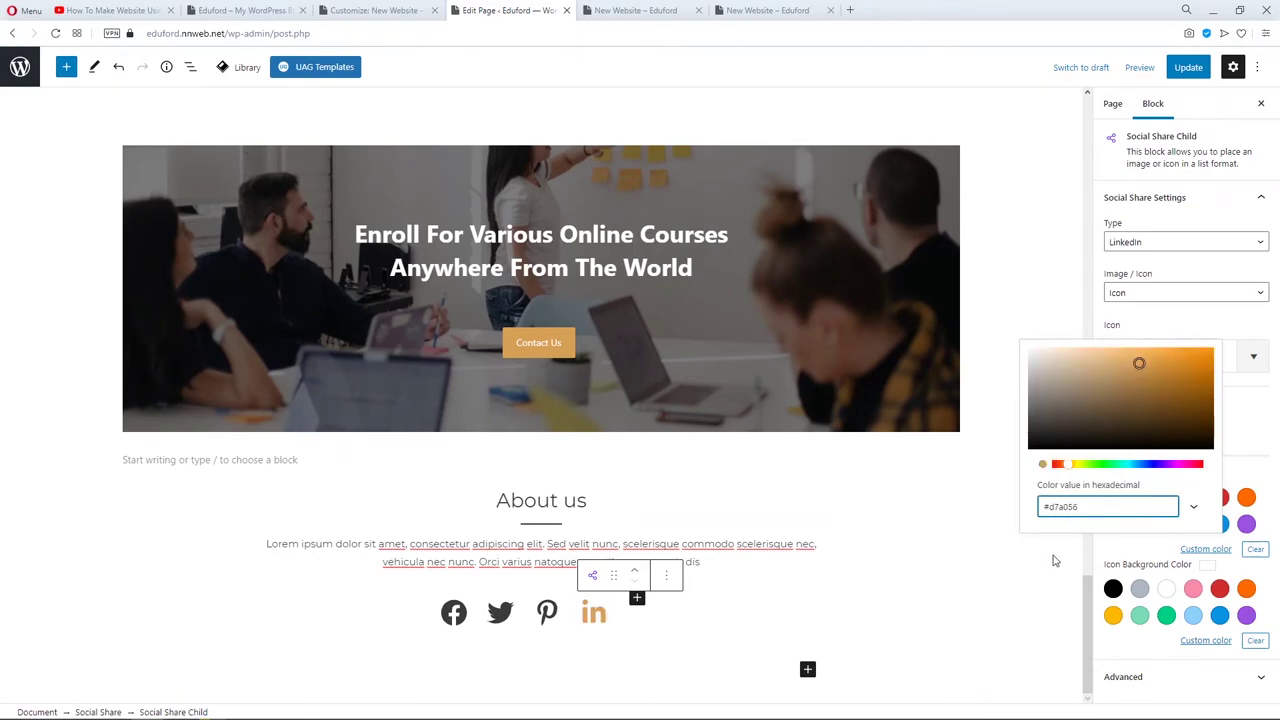
{"action": "left_click", "coordinate": [1055, 562]}
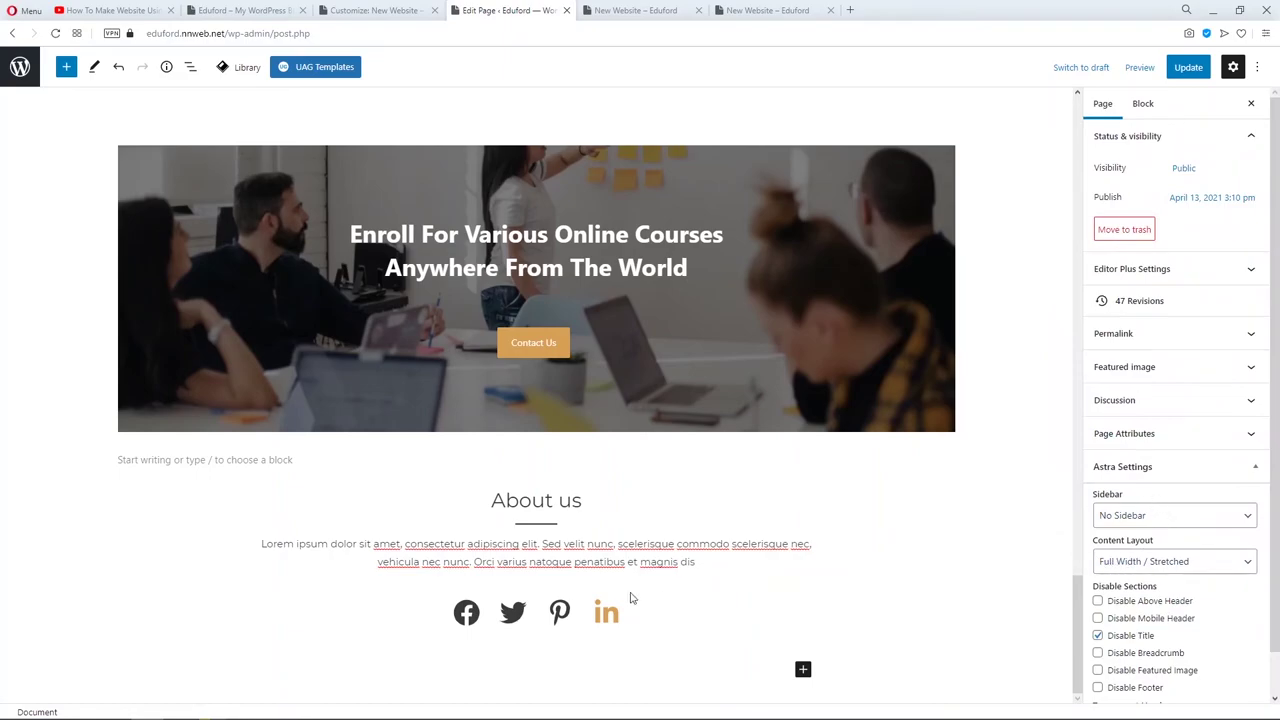
Set the Facebook icon's normal color to #d7a056.
{"action": "left_click", "coordinate": [558, 612]}
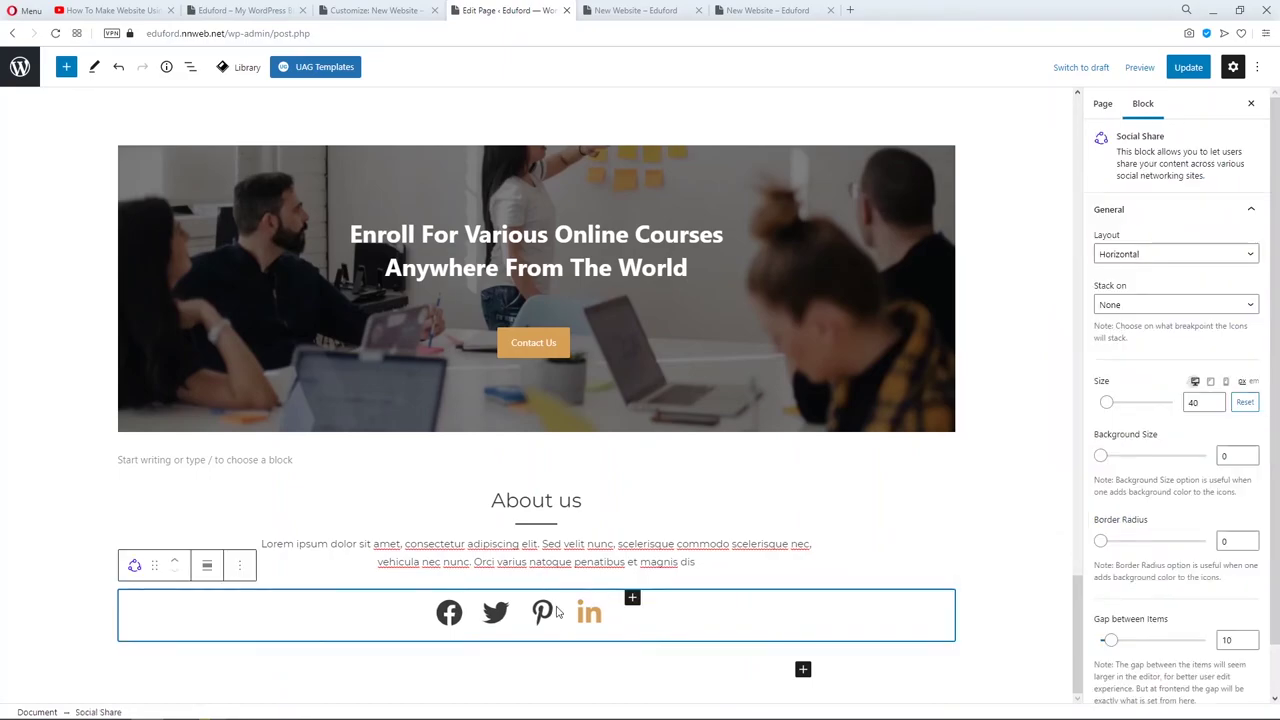
{"action": "left_click", "coordinate": [445, 612]}
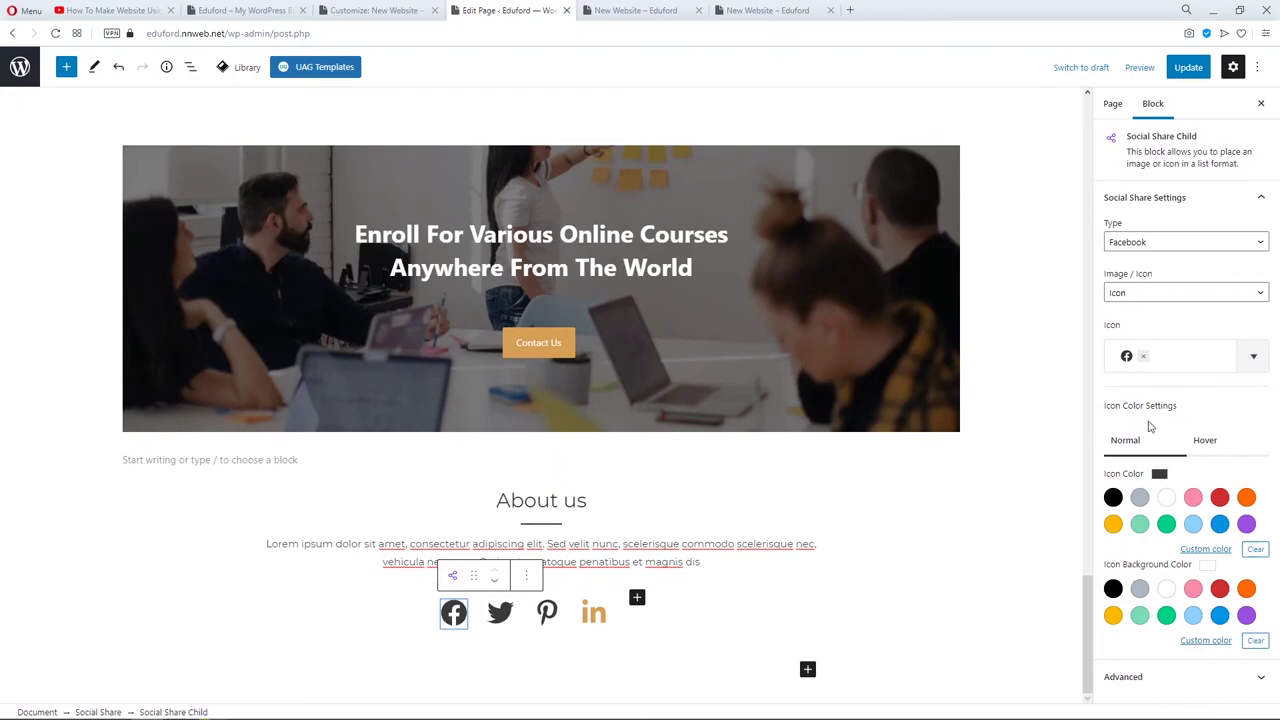
{"action": "left_click", "coordinate": [1200, 549]}
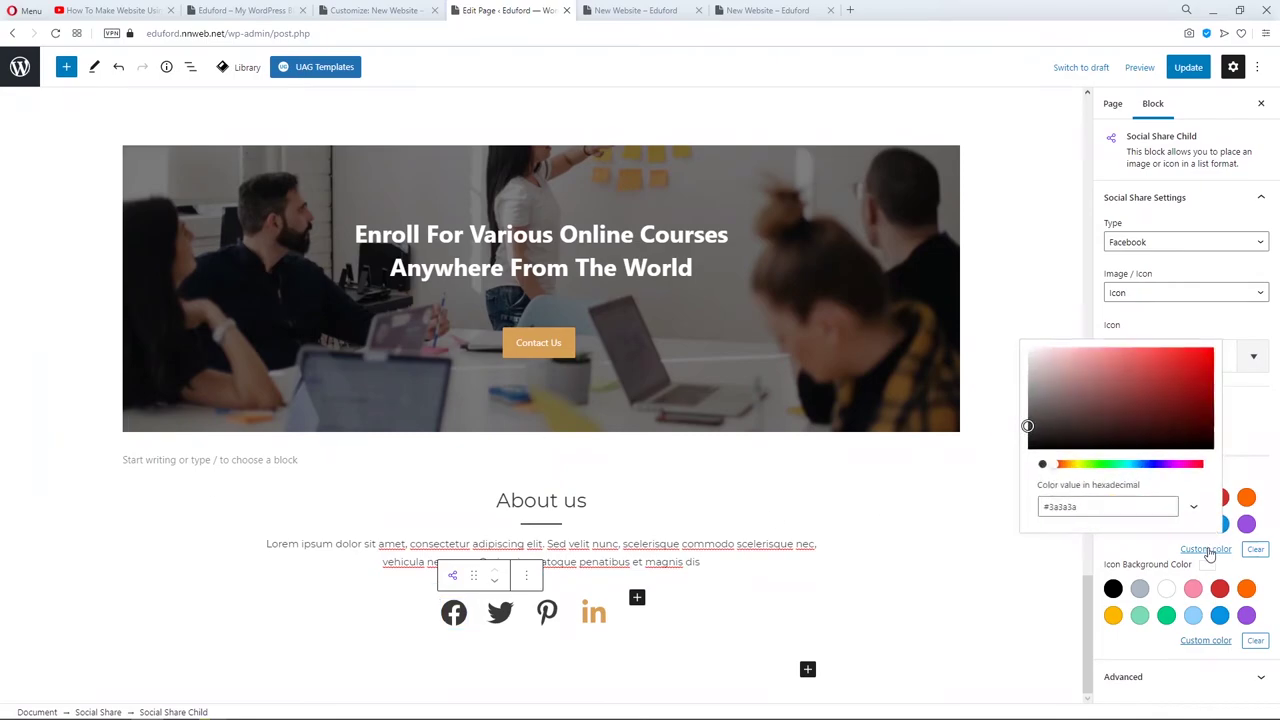
{"action": "triple_click", "coordinate": [1092, 506]}
{"action": "key", "text": "ctrl+v"}
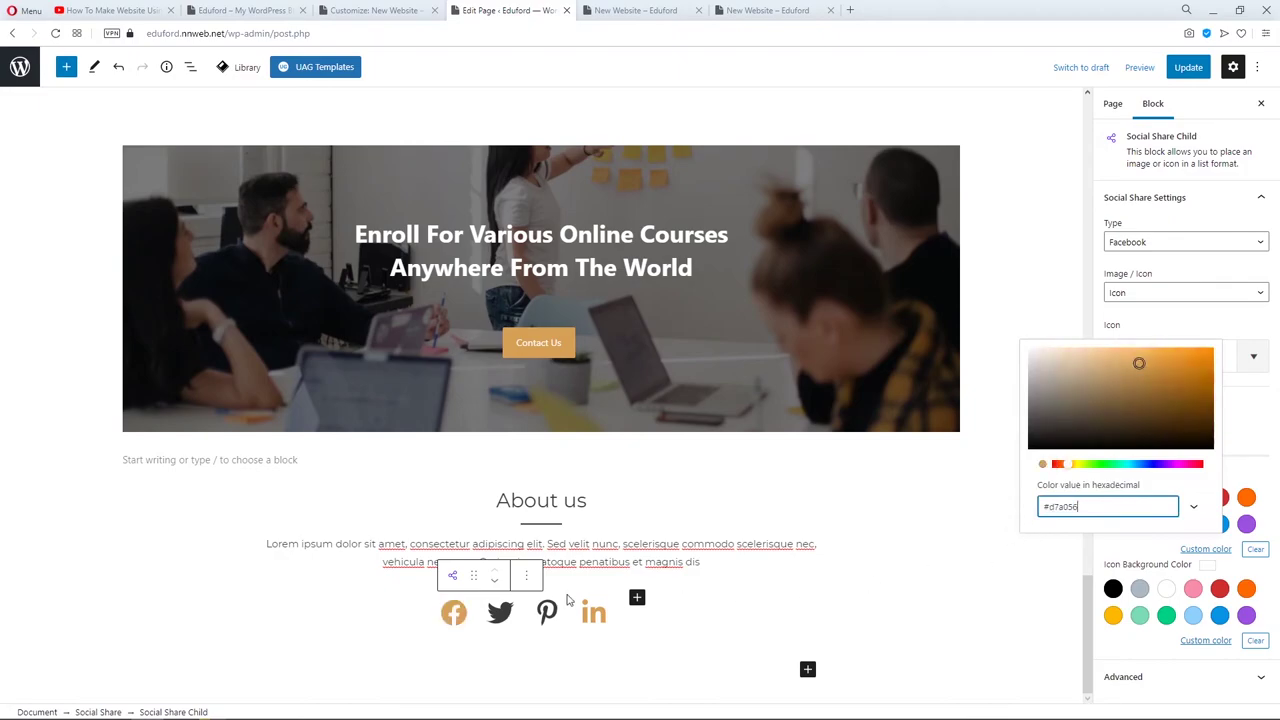
Set the Twitter icon's normal color to #d7a056.
{"action": "left_click", "coordinate": [500, 615]}
{"action": "left_click", "coordinate": [1205, 549]}
{"action": "triple_click", "coordinate": [1060, 506]}
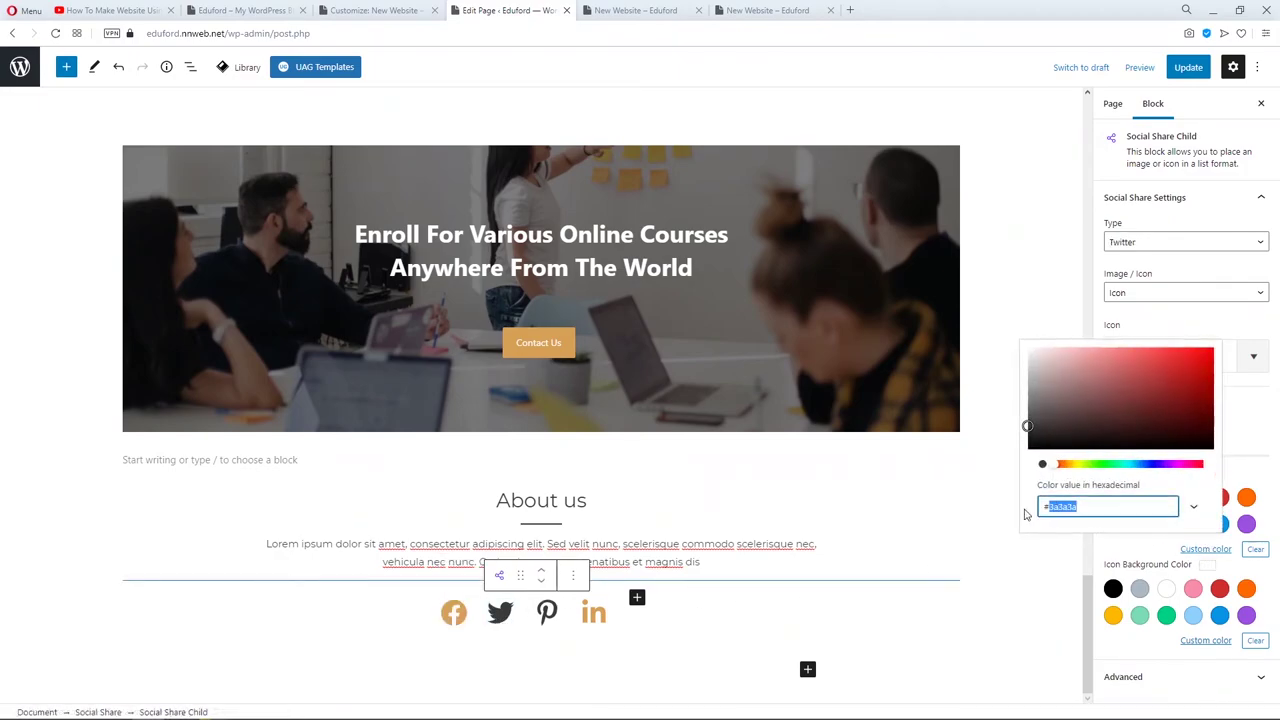
{"action": "type", "text": "#d7a056"}
Set the Pinterest icon's normal color to #d7a056.
{"action": "left_click", "coordinate": [548, 611]}
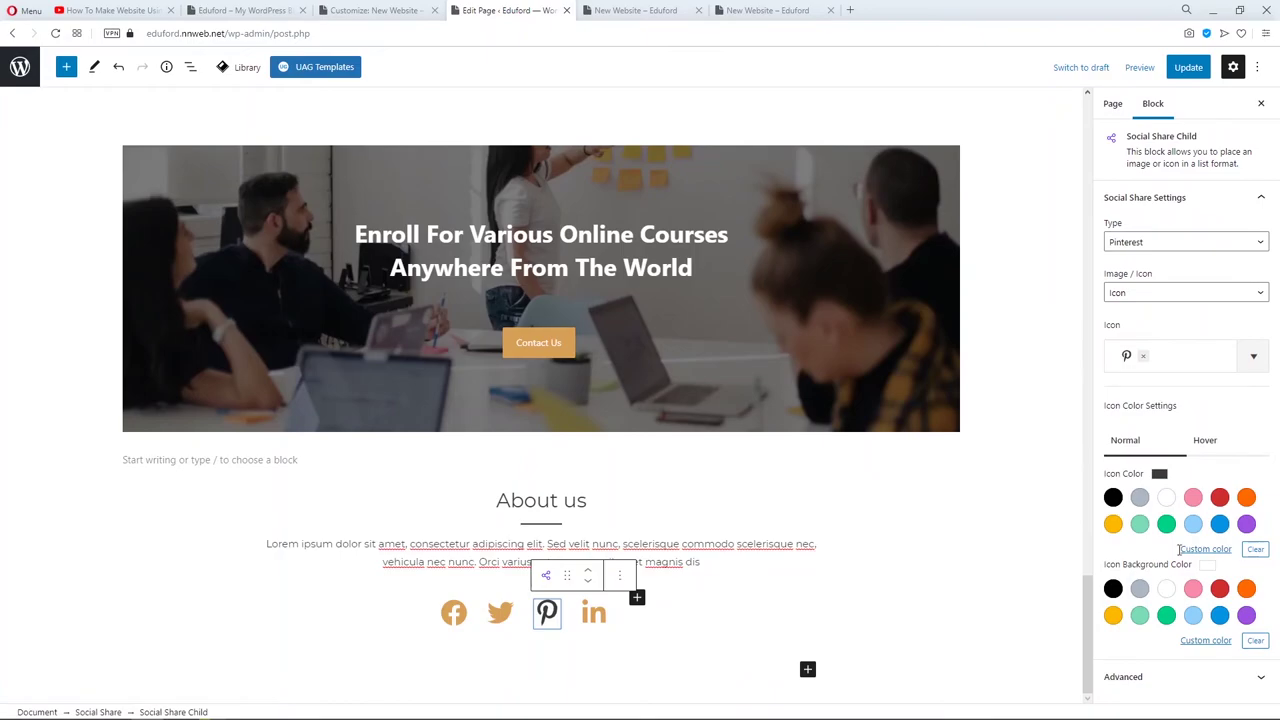
{"action": "left_click", "coordinate": [1205, 549]}
{"action": "triple_click", "coordinate": [1060, 506]}
{"action": "type", "text": "#d7a056"}
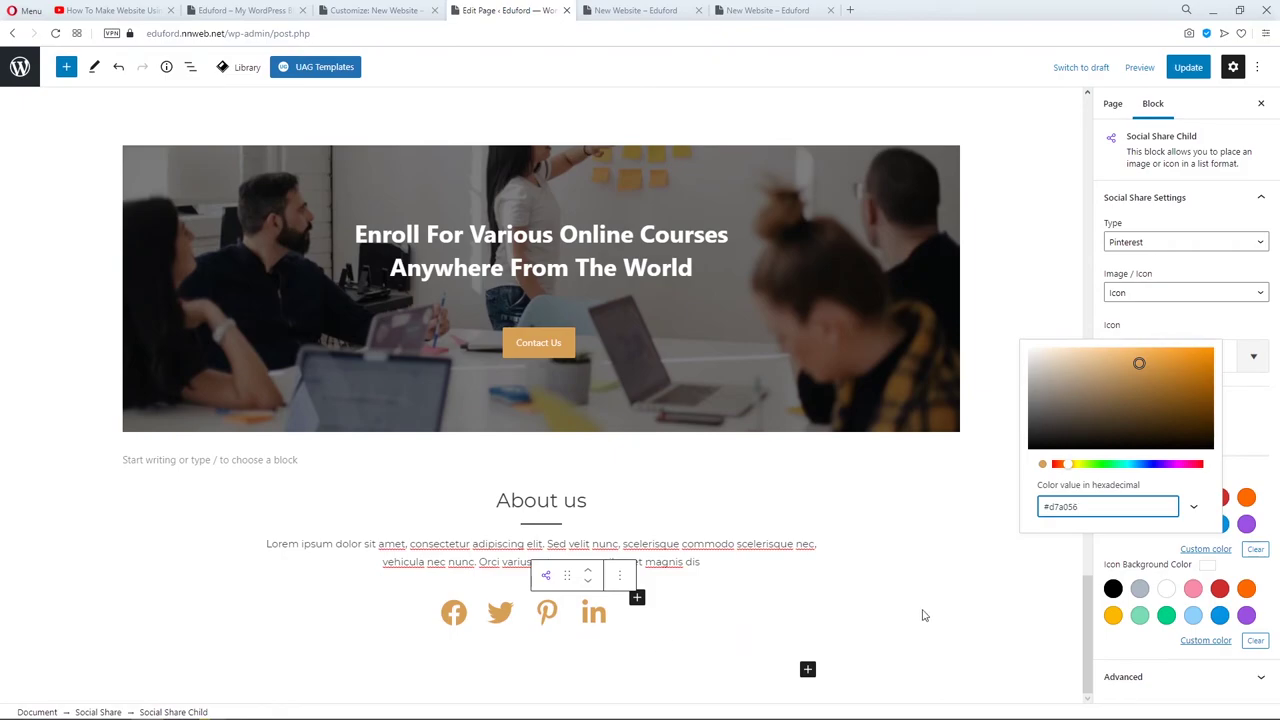
{"action": "left_click", "coordinate": [1128, 553]}
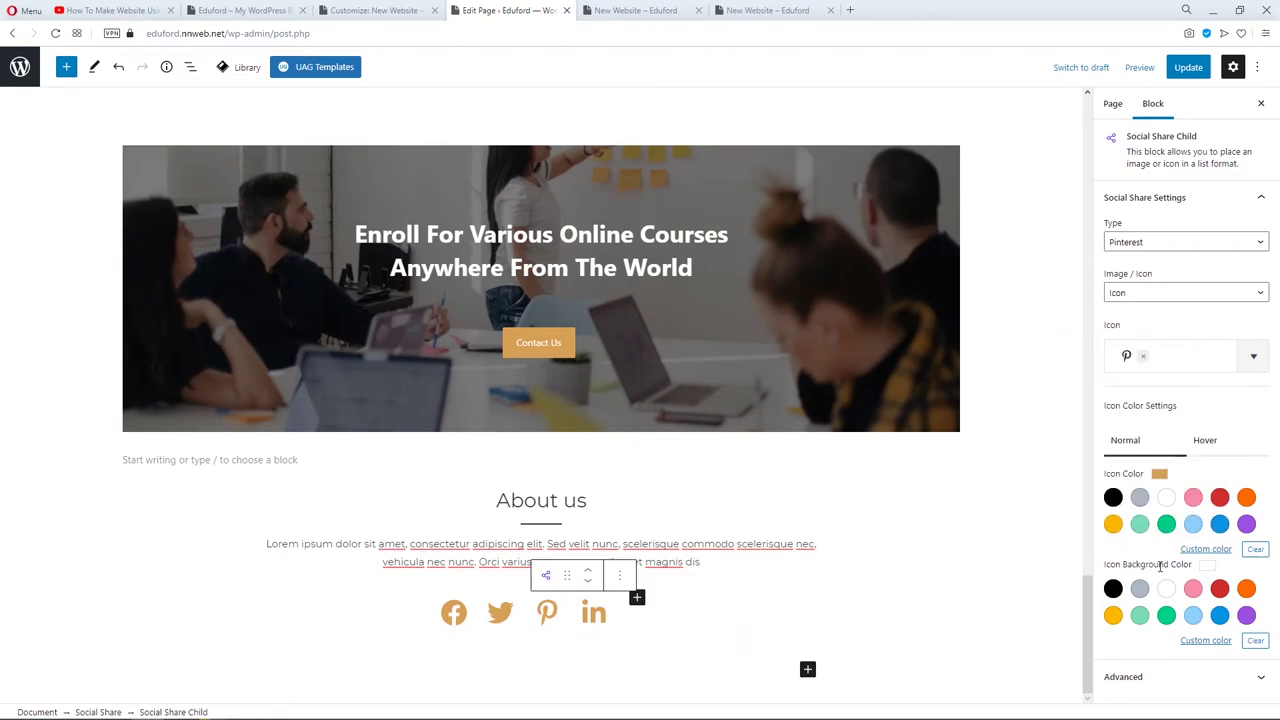
Open the Pinterest icon's hover color settings and set the LinkedIn icon's hover color to the preset gray.
{"action": "left_click", "coordinate": [1217, 449]}
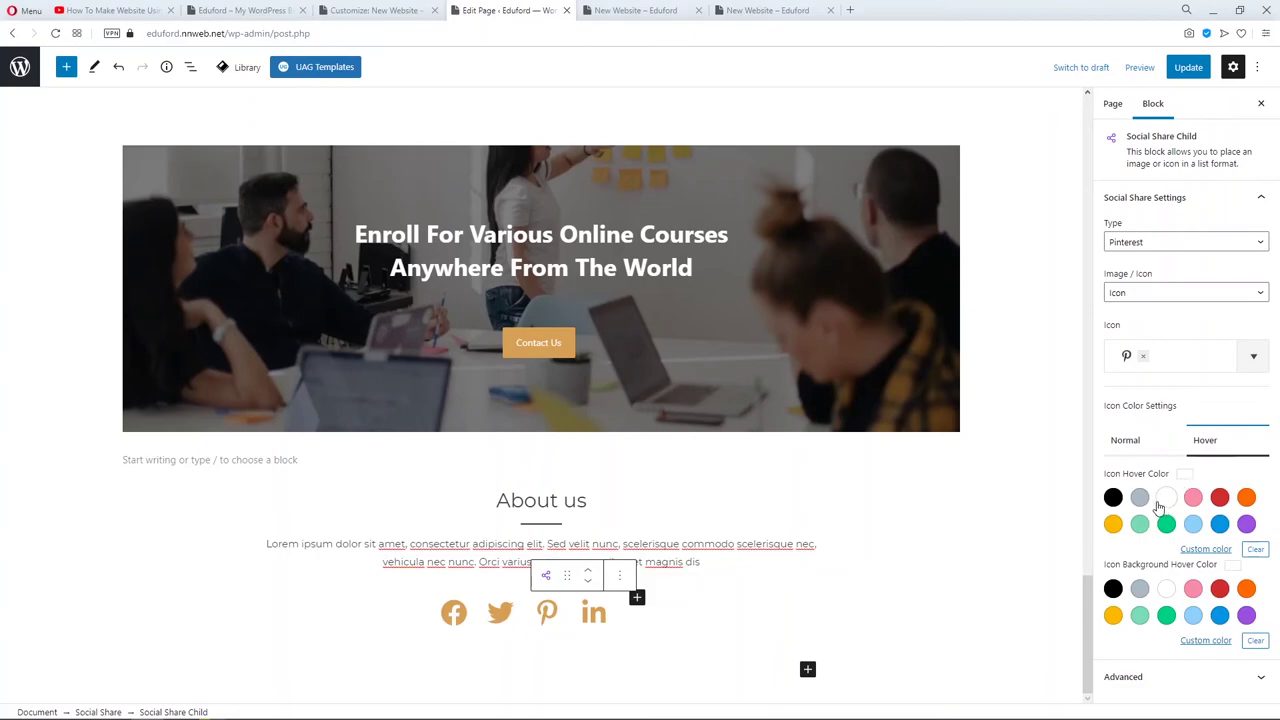
{"action": "left_click", "coordinate": [594, 614]}
{"action": "left_click", "coordinate": [1197, 441]}
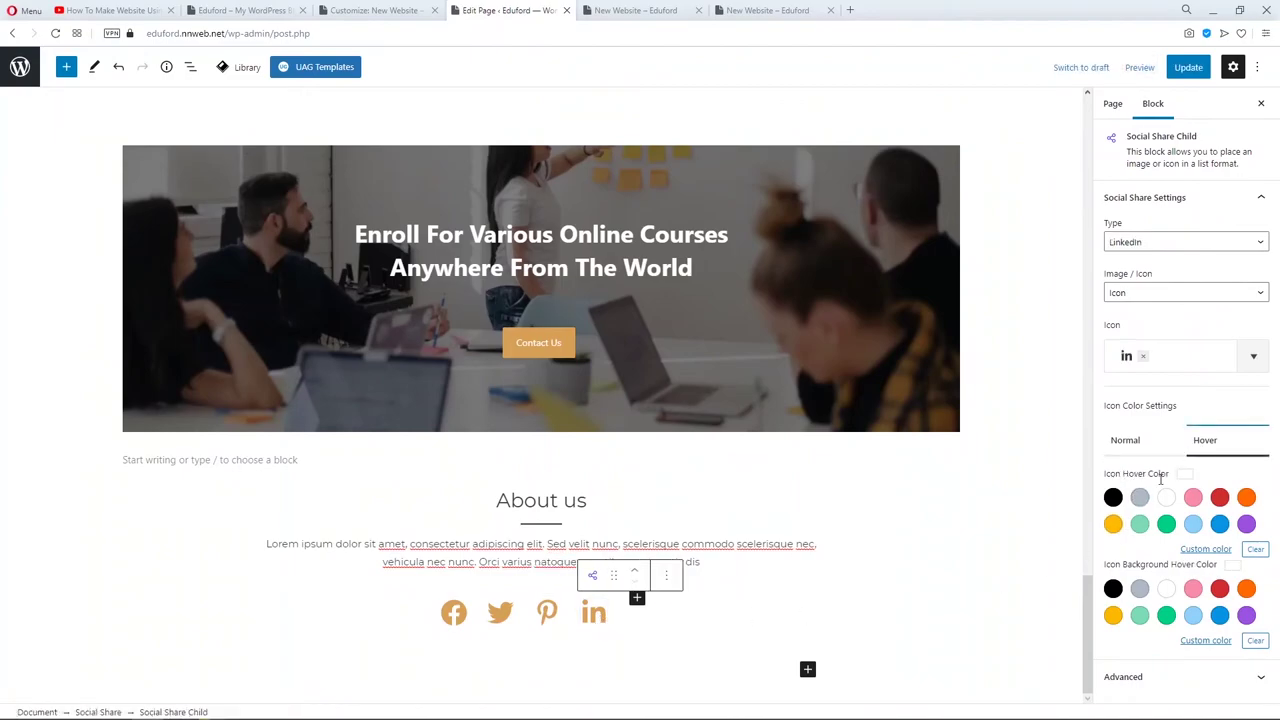
{"action": "left_click", "coordinate": [1140, 497]}
{"action": "left_click", "coordinate": [500, 614]}
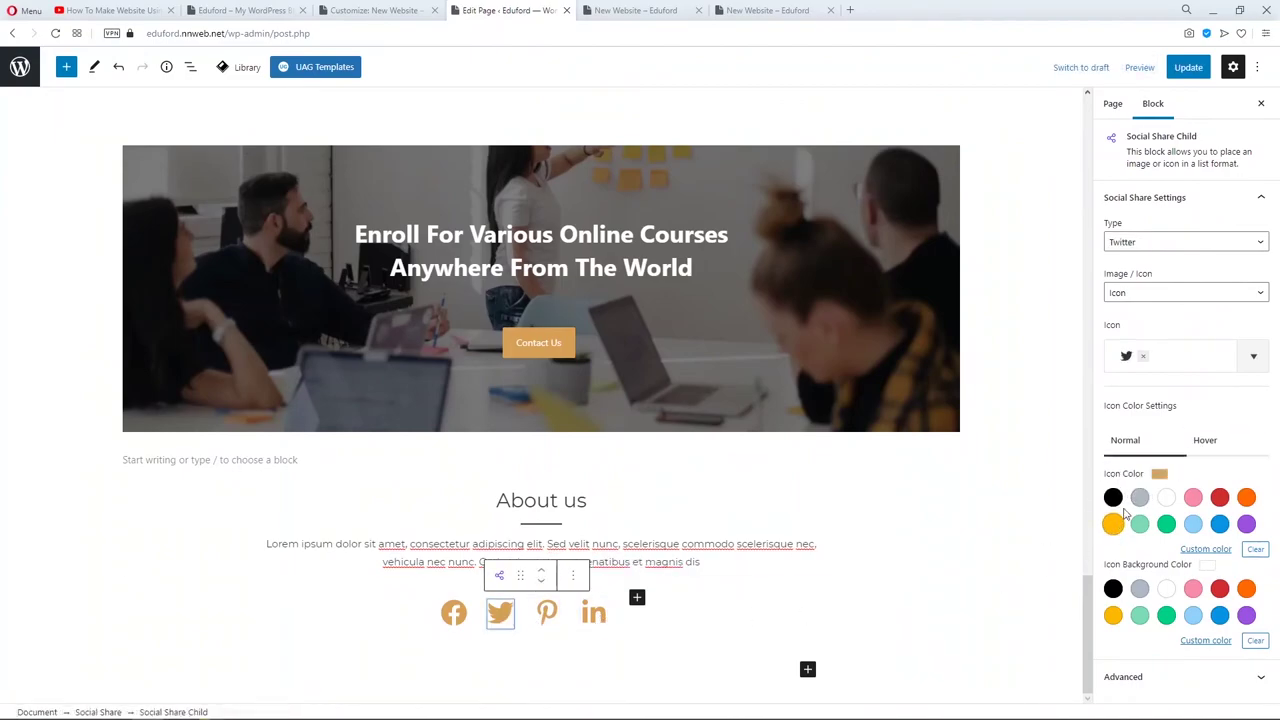
{"action": "left_click", "coordinate": [1140, 497]}
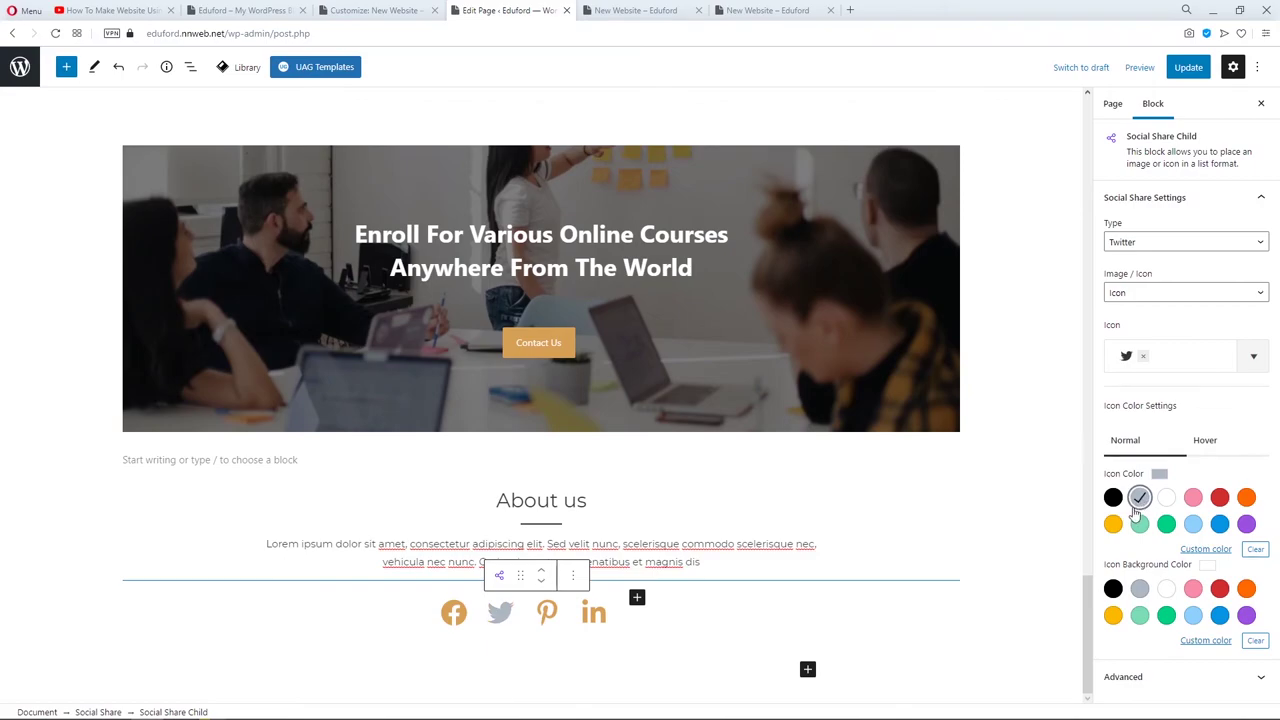
{"action": "left_click", "coordinate": [1204, 558]}
{"action": "triple_click", "coordinate": [1107, 512]}
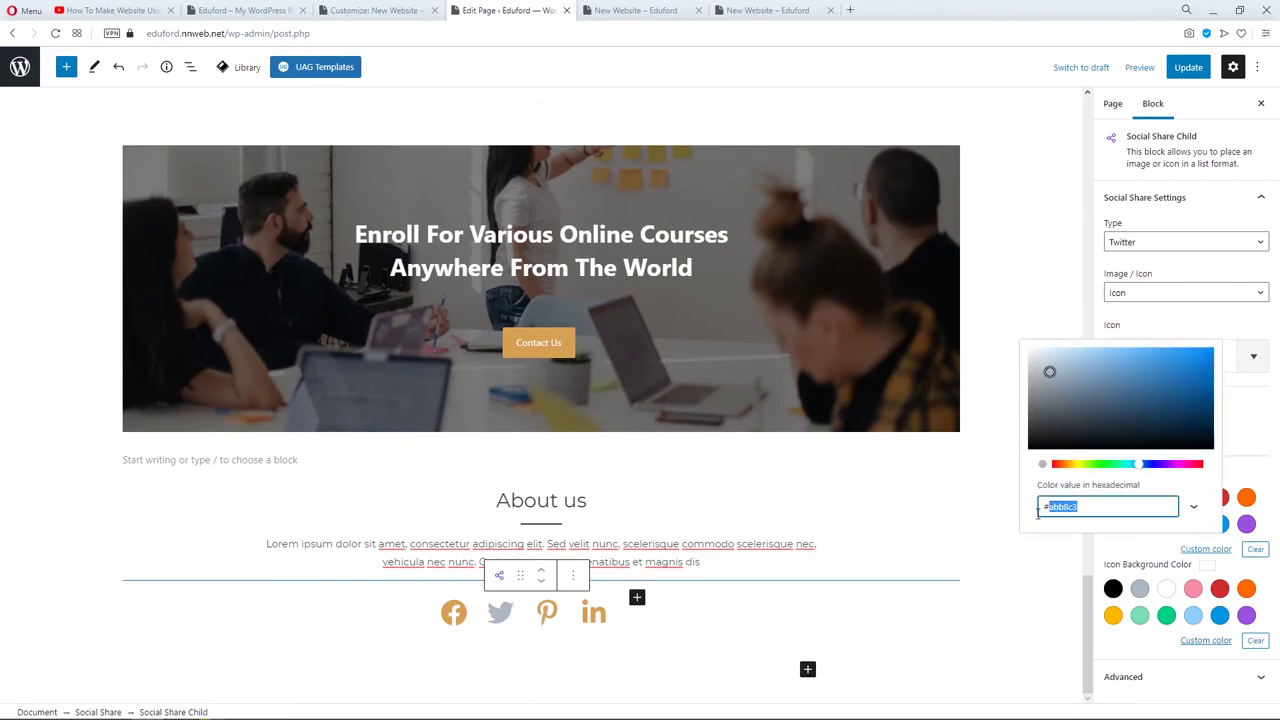
{"action": "key", "text": "ctrl+v"}
{"action": "left_click", "coordinate": [1065, 567]}
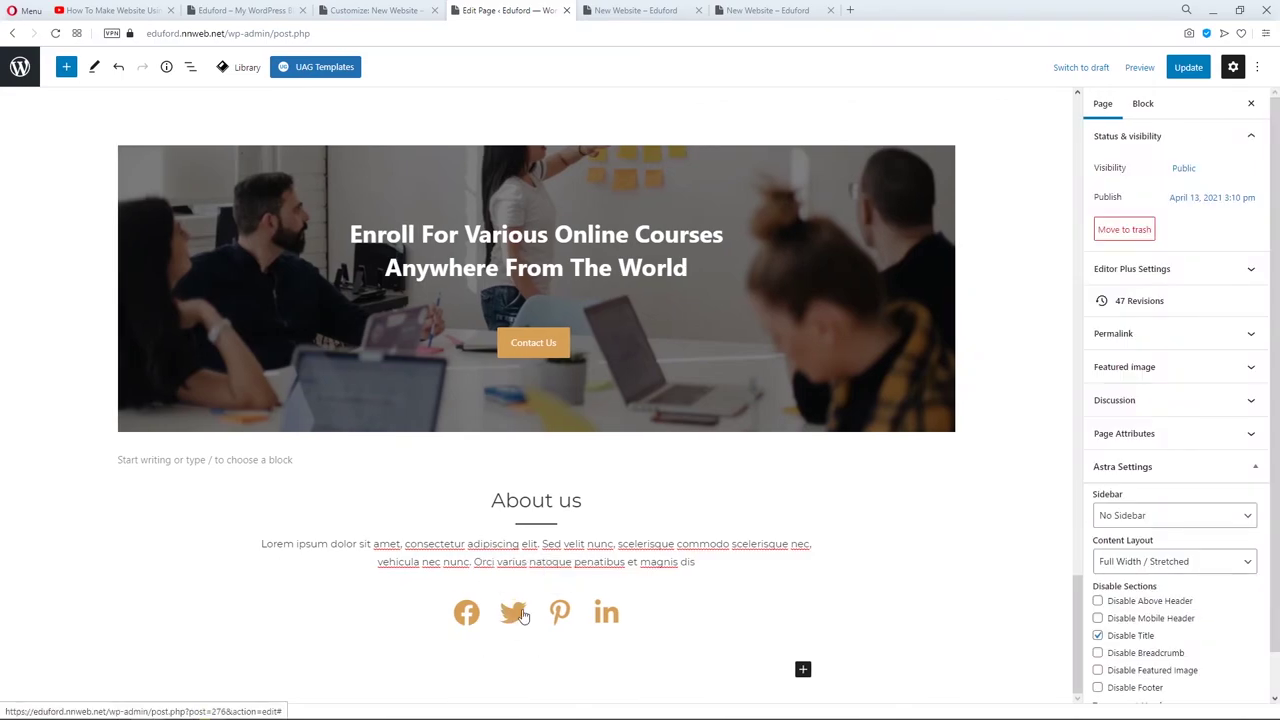
Set the hover color of the Twitter and Facebook icons to the preset gray.
{"action": "left_click", "coordinate": [513, 612]}
{"action": "left_click", "coordinate": [1196, 445]}
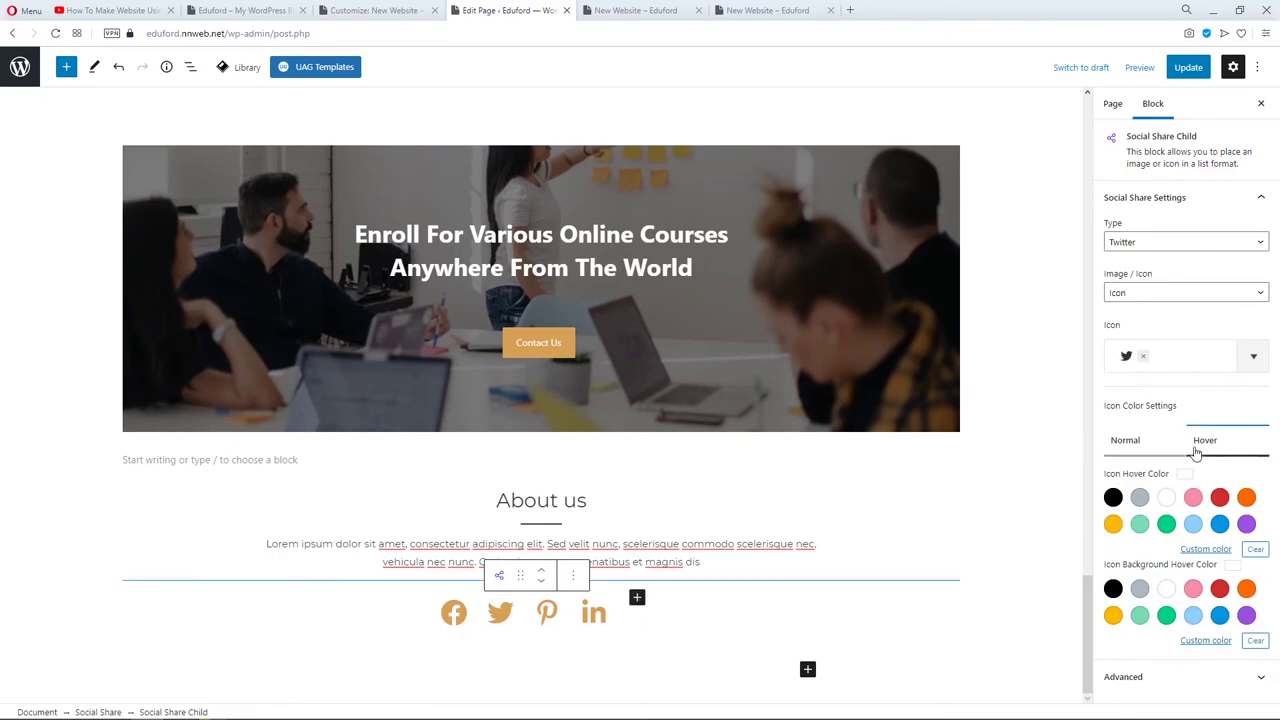
{"action": "left_click", "coordinate": [1138, 498]}
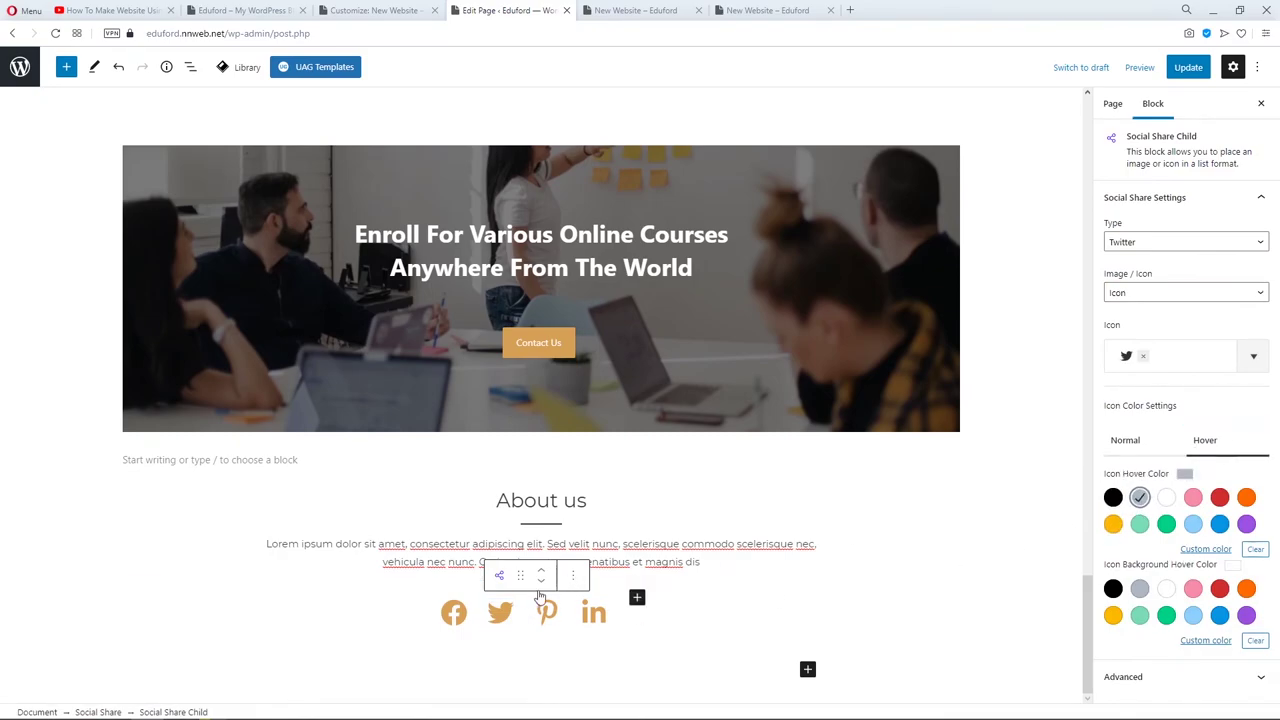
{"action": "left_click", "coordinate": [460, 619]}
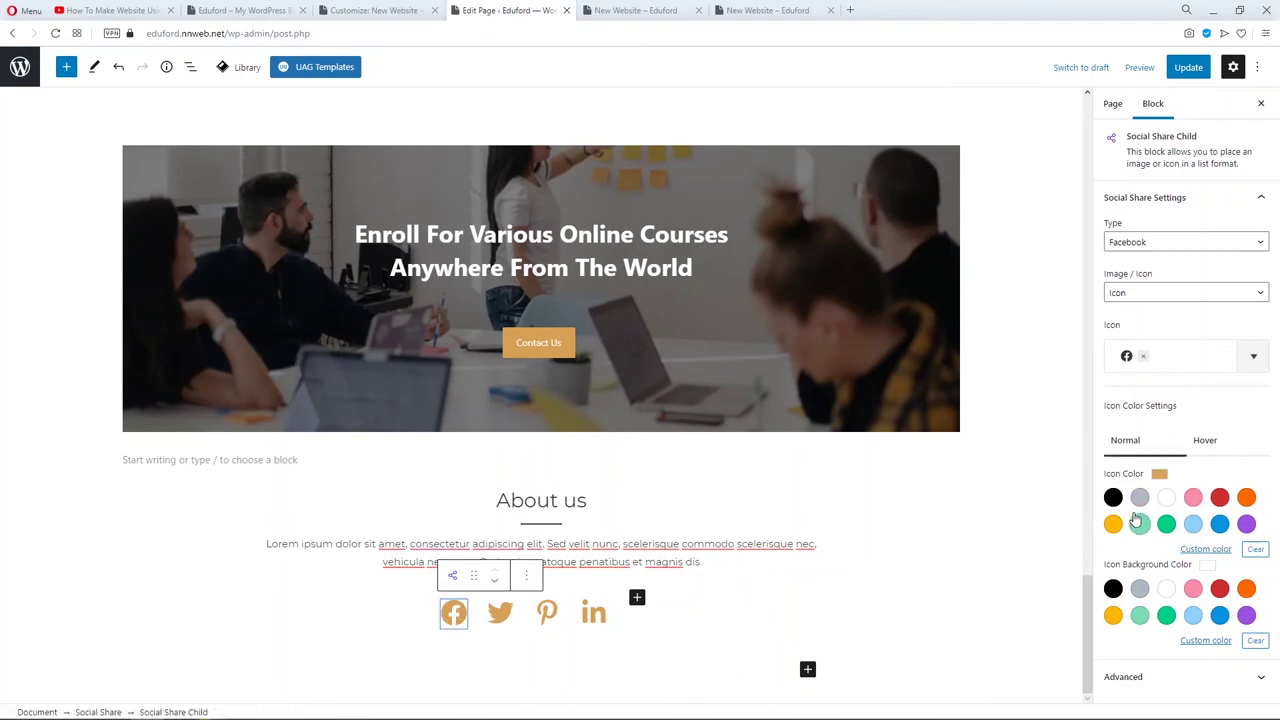
{"action": "left_click", "coordinate": [1195, 450]}
{"action": "left_click", "coordinate": [1140, 498]}
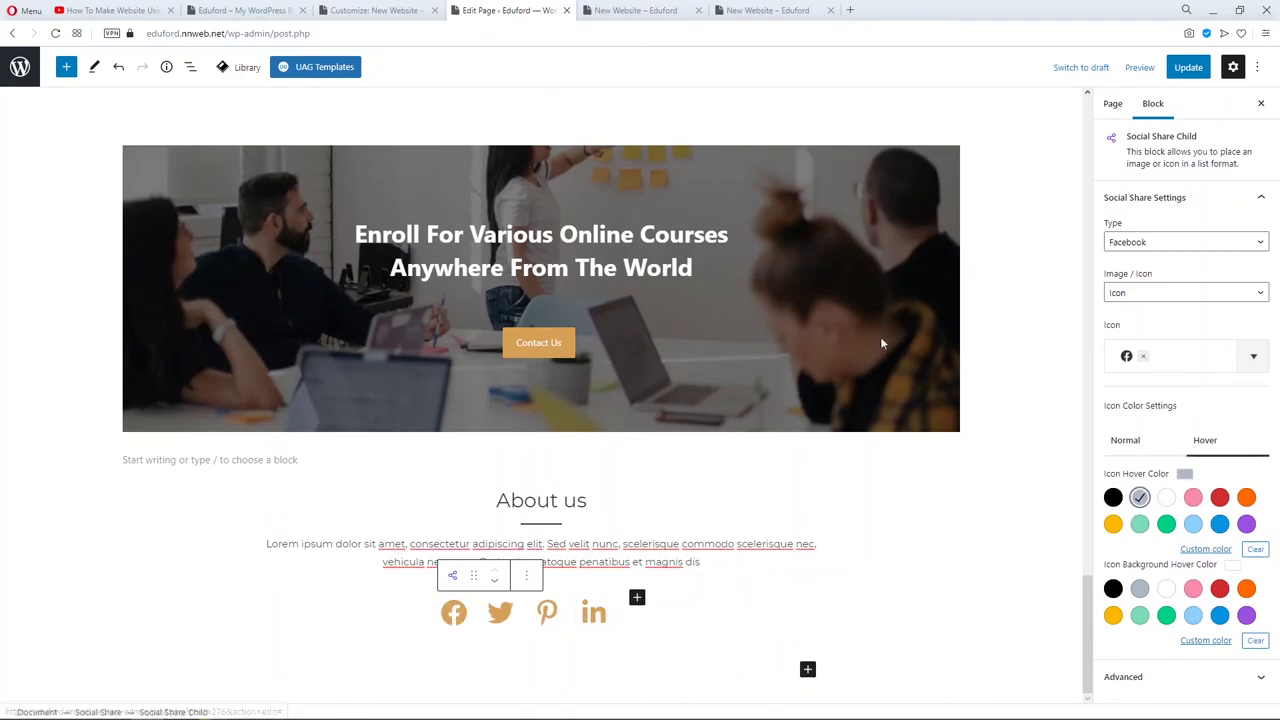
Update the page, reload the live New Website page and check the social icons under the About us section.
{"action": "left_click", "coordinate": [1180, 70]}
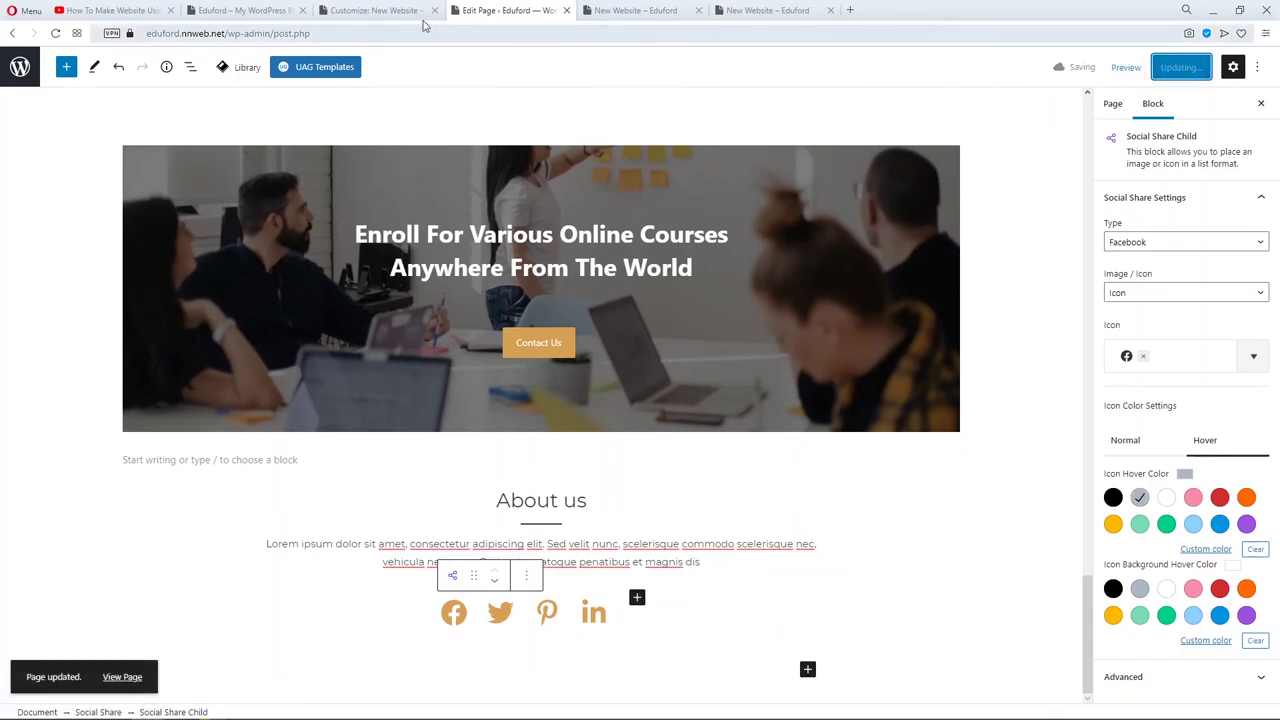
{"action": "left_click", "coordinate": [605, 10]}
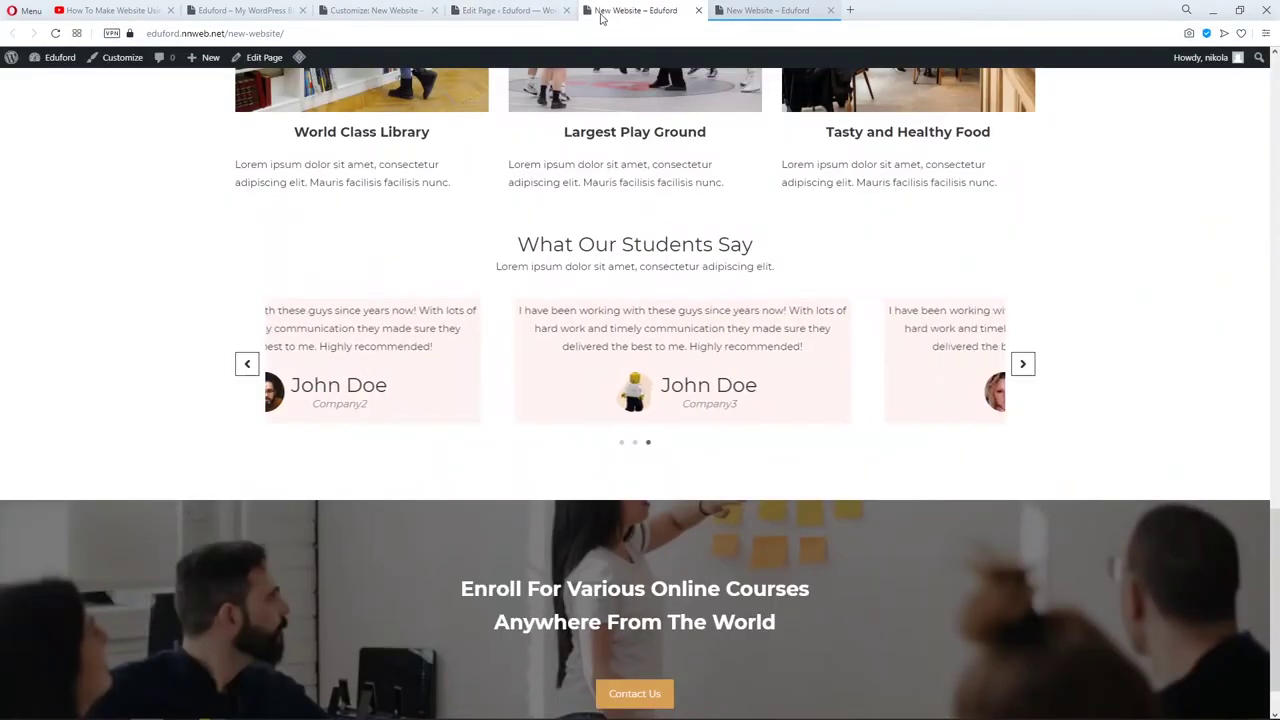
{"action": "left_click", "coordinate": [572, 35]}
{"action": "key", "text": "Return"}
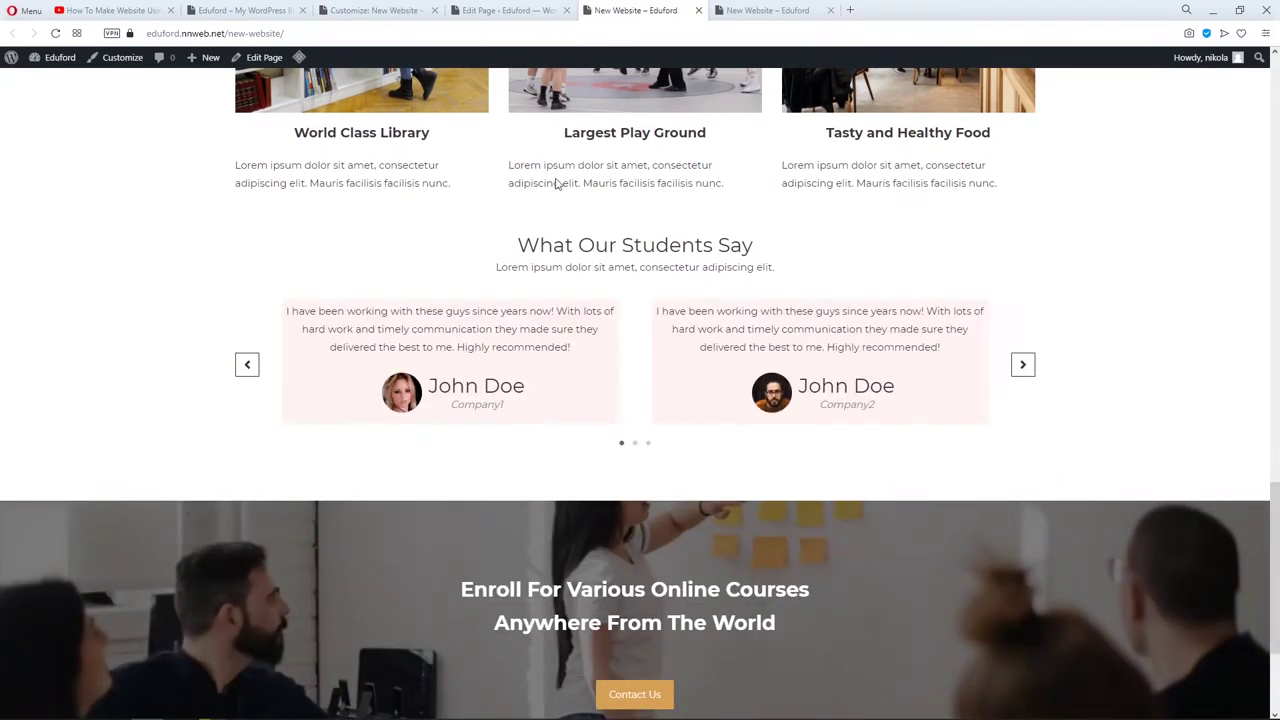
{"action": "scroll", "coordinate": [562, 321], "scroll_direction": "down", "scroll_amount": 2}
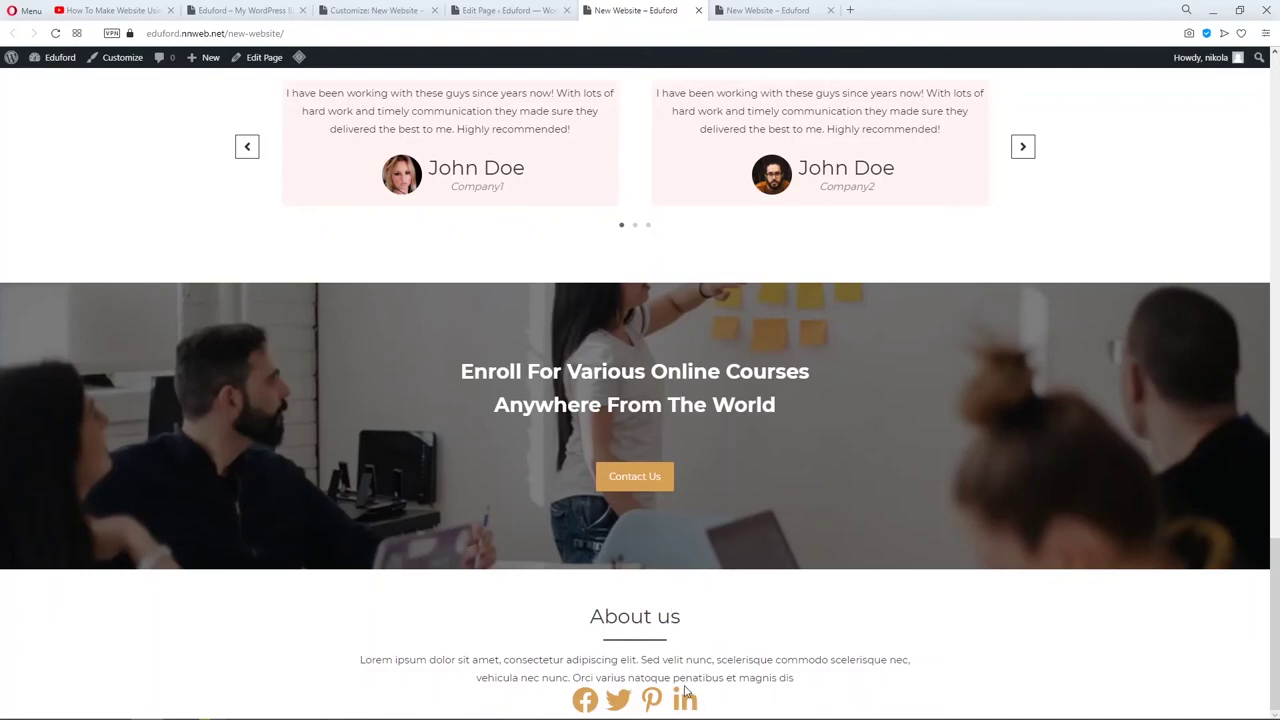
Return to the page editor and select the whole Social Share block below the About us section.
{"action": "left_click", "coordinate": [513, 12]}
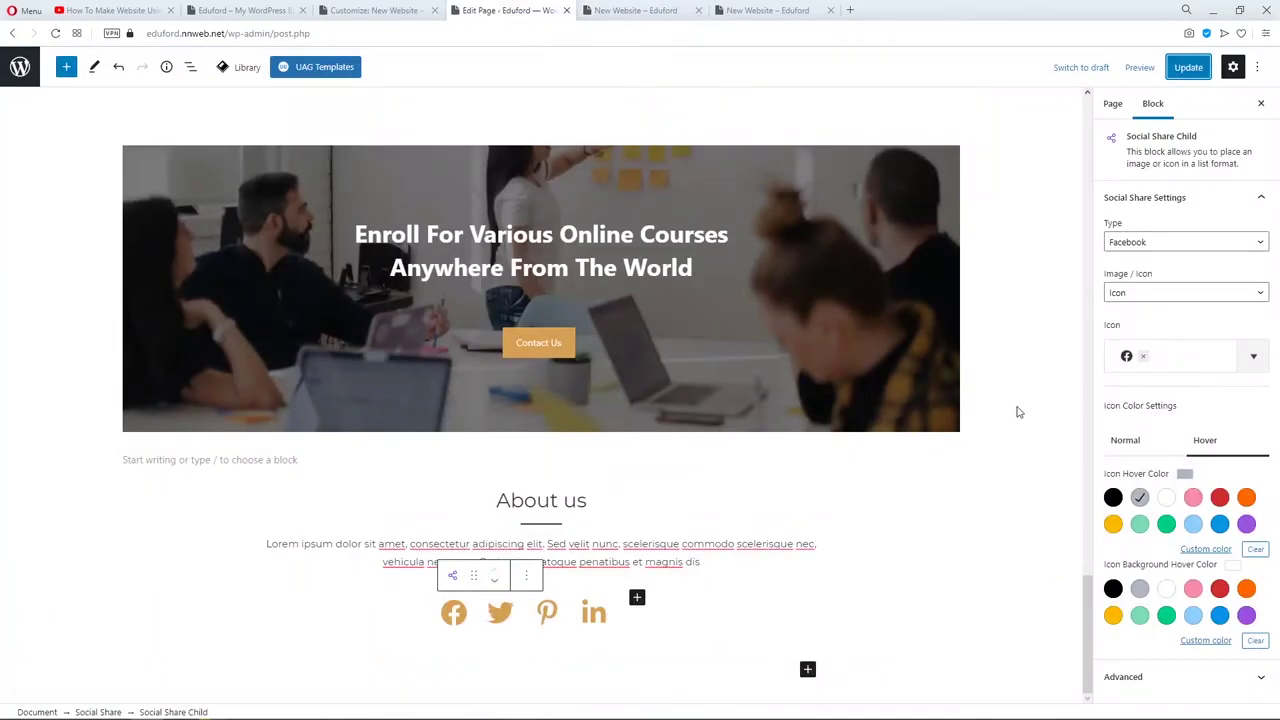
{"action": "left_click", "coordinate": [1150, 678]}
{"action": "scroll", "coordinate": [1166, 648], "scroll_direction": "up", "scroll_amount": 1}
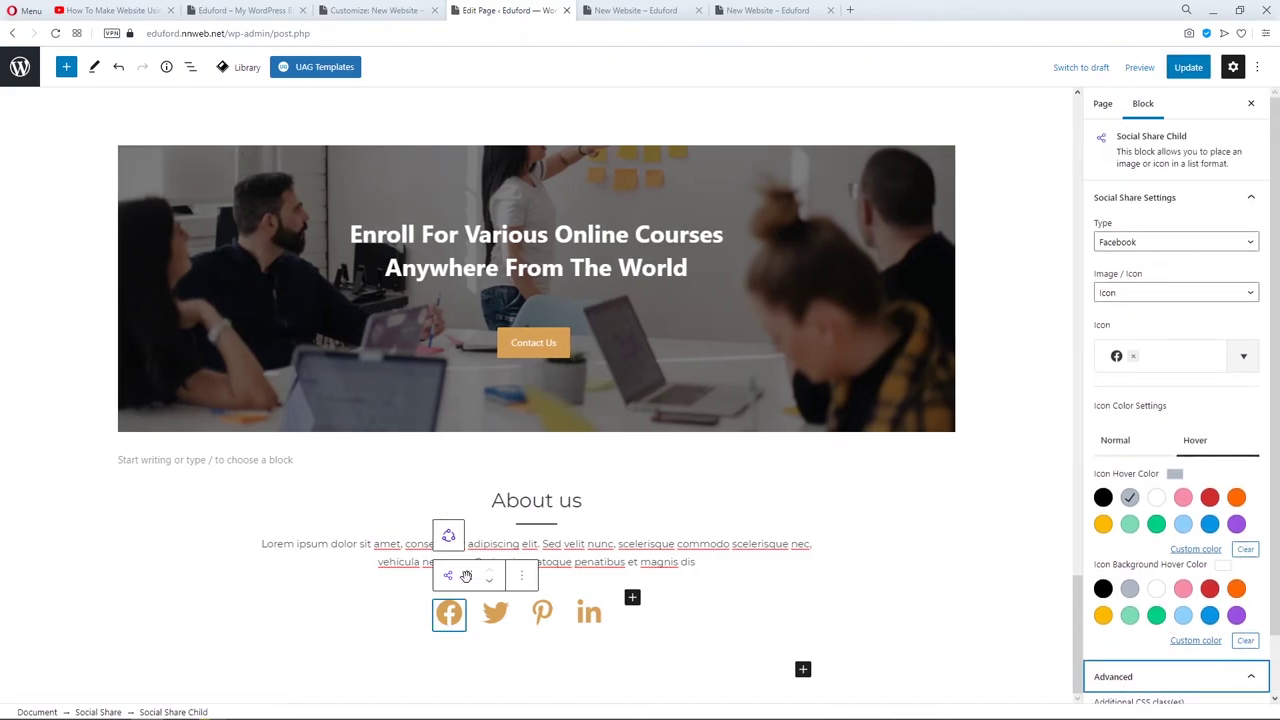
{"action": "left_click", "coordinate": [449, 582]}
{"action": "left_click", "coordinate": [522, 576]}
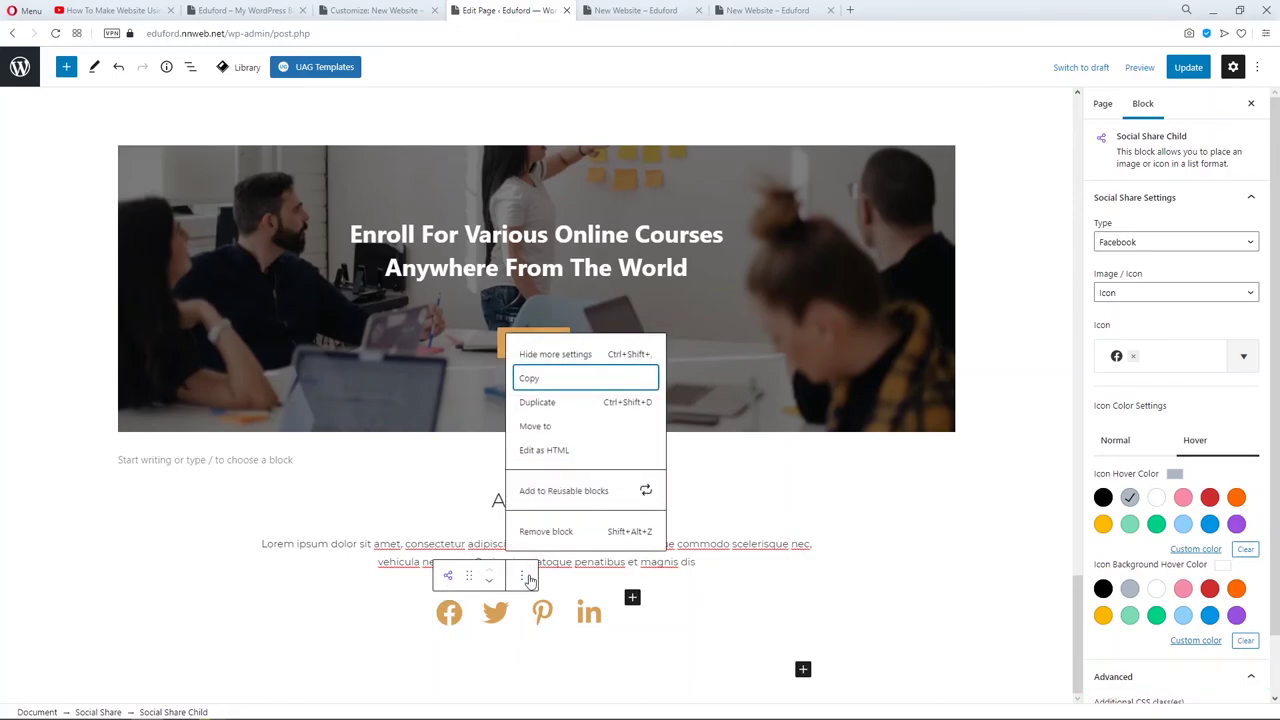
{"action": "left_click", "coordinate": [543, 374]}
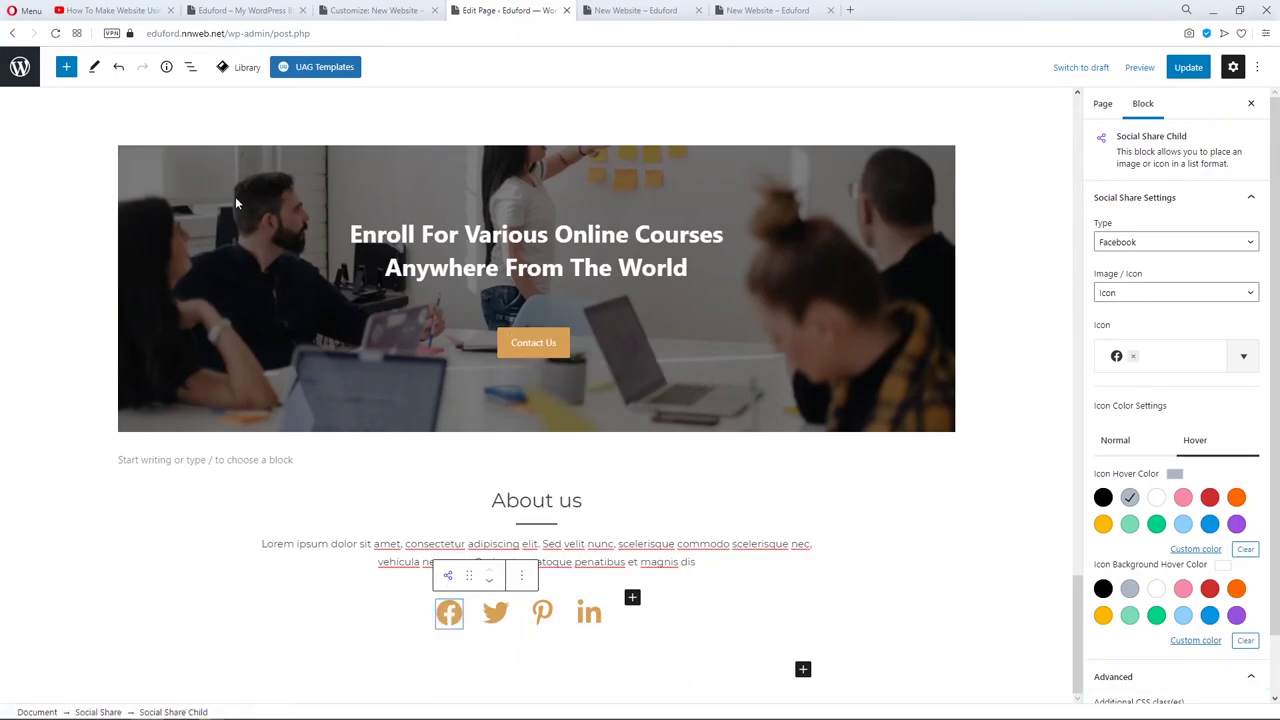
{"action": "left_click", "coordinate": [190, 67]}
{"action": "left_click", "coordinate": [230, 130]}
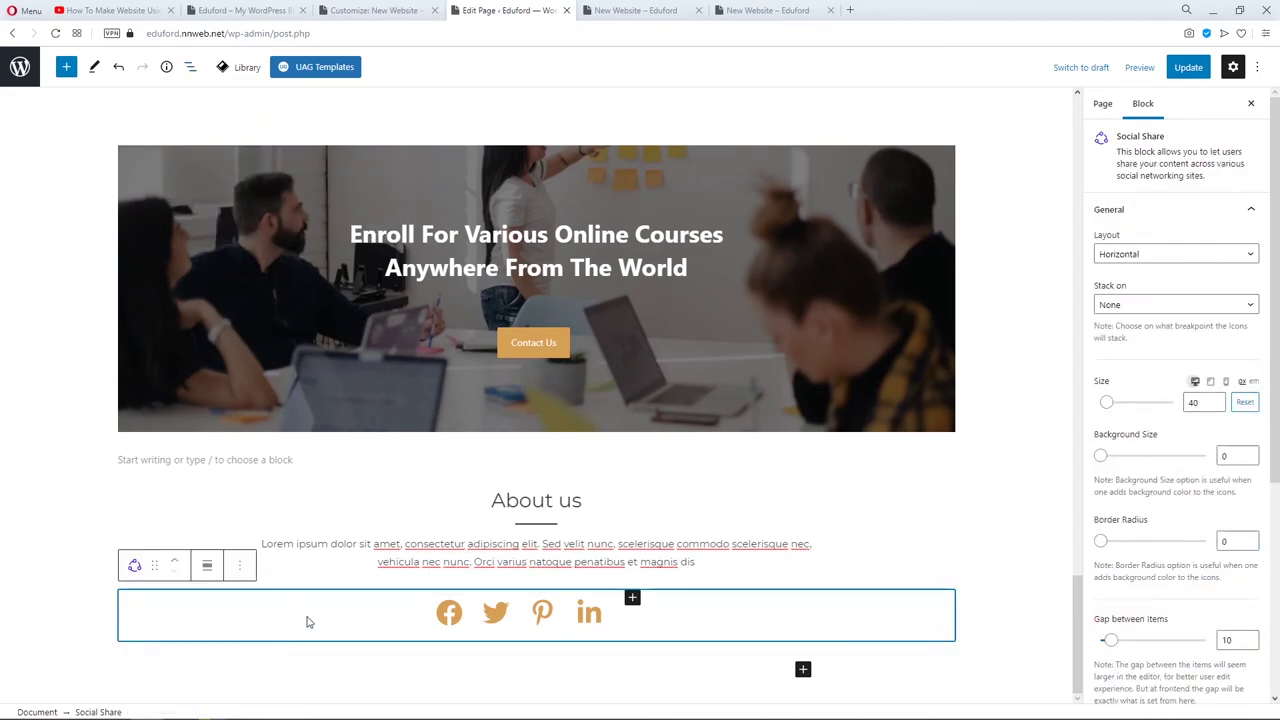
Try the Vertical layout on the Social Share block and switch it back to Horizontal.
{"action": "left_click", "coordinate": [1145, 256]}
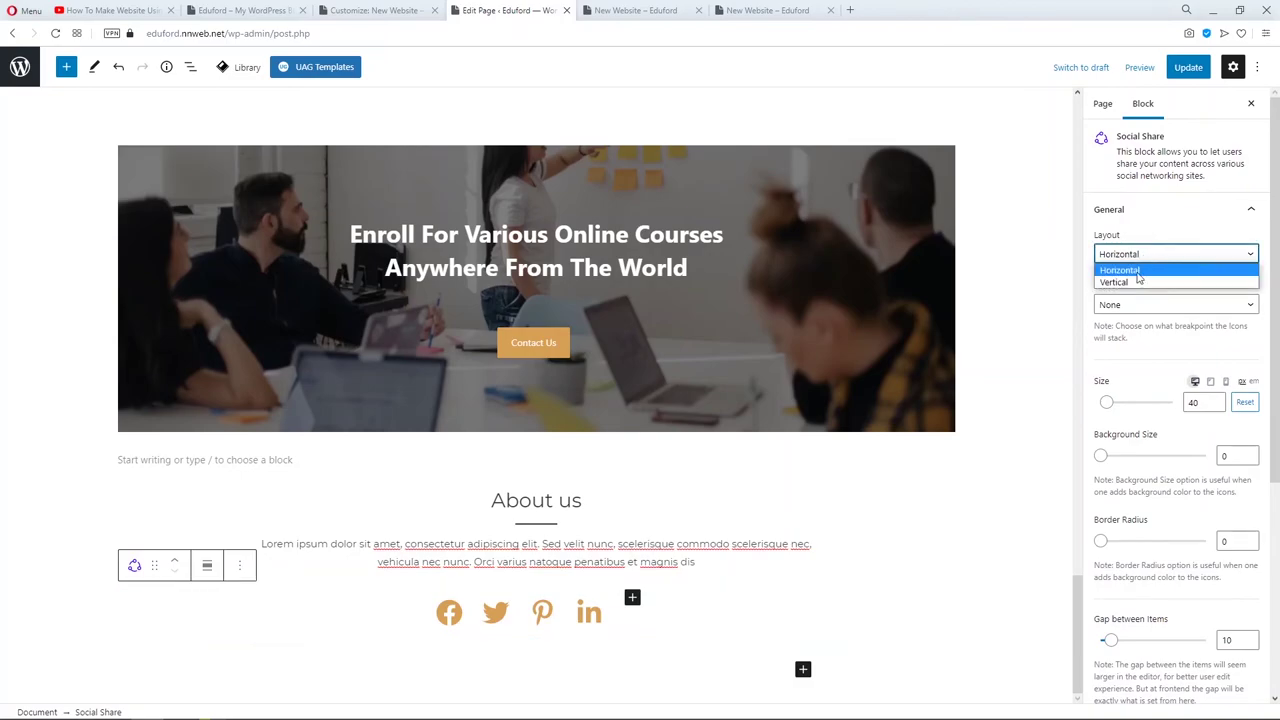
{"action": "left_click", "coordinate": [1138, 281]}
{"action": "left_click", "coordinate": [1143, 256]}
{"action": "left_click", "coordinate": [1143, 270]}
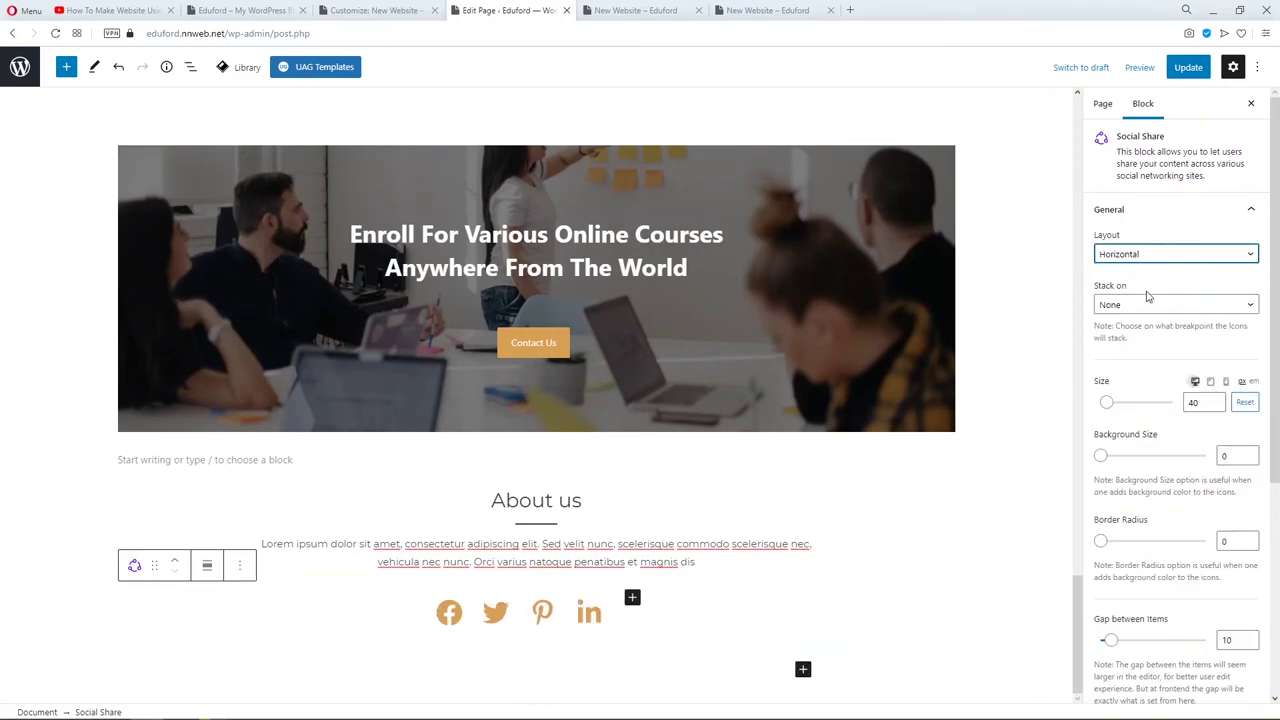
{"action": "left_click", "coordinate": [1147, 308]}
{"action": "left_click", "coordinate": [1148, 310]}
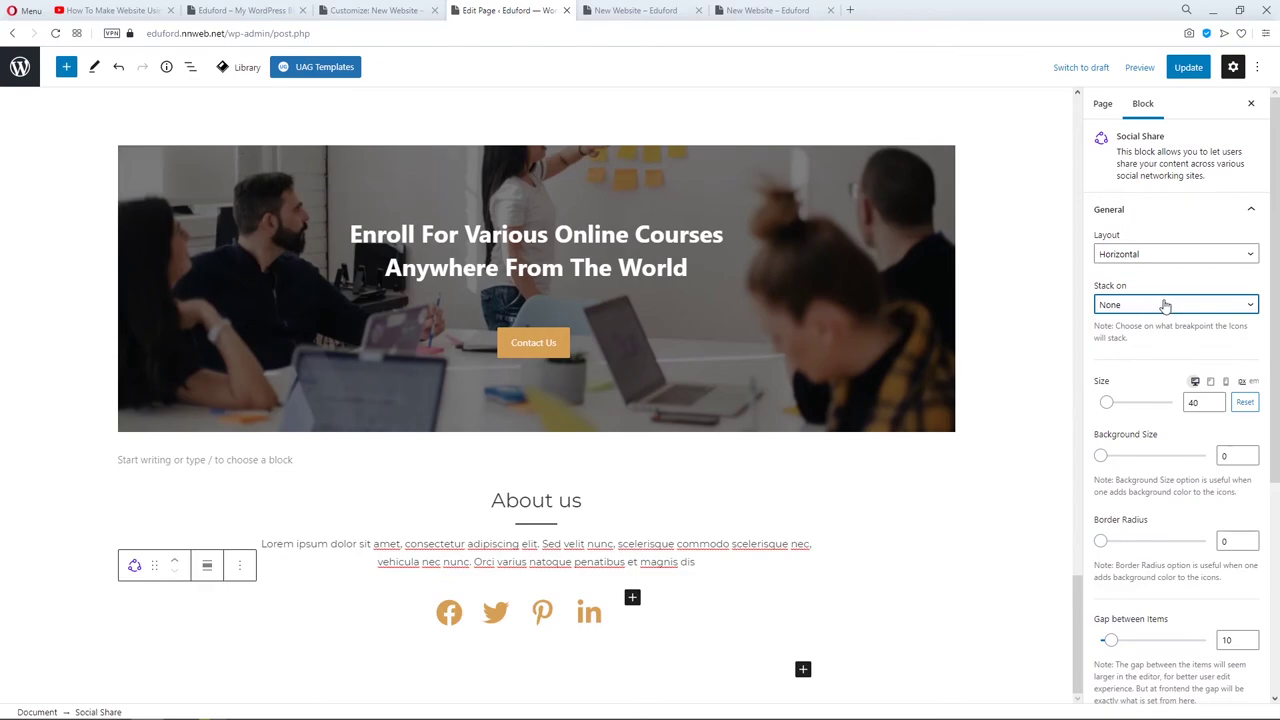
Set the Social Share icon size to 20 and update the page.
{"action": "double_click", "coordinate": [1214, 402]}
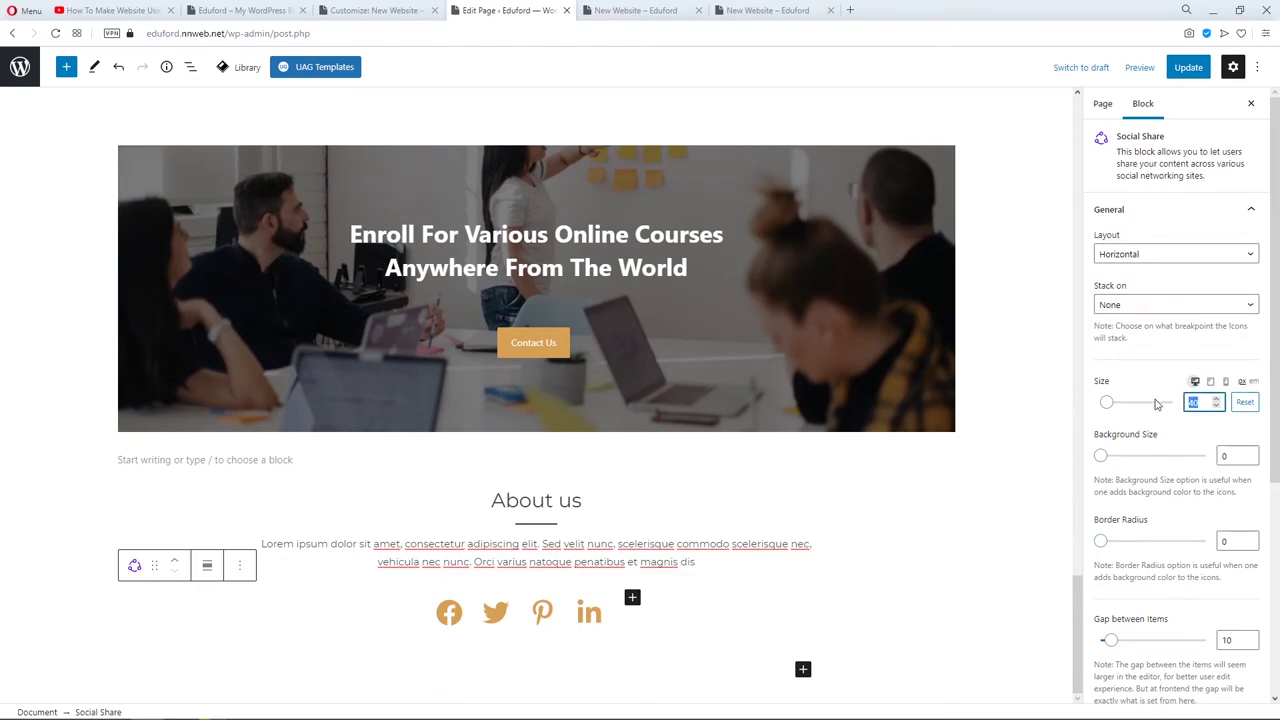
{"action": "type", "text": "20"}
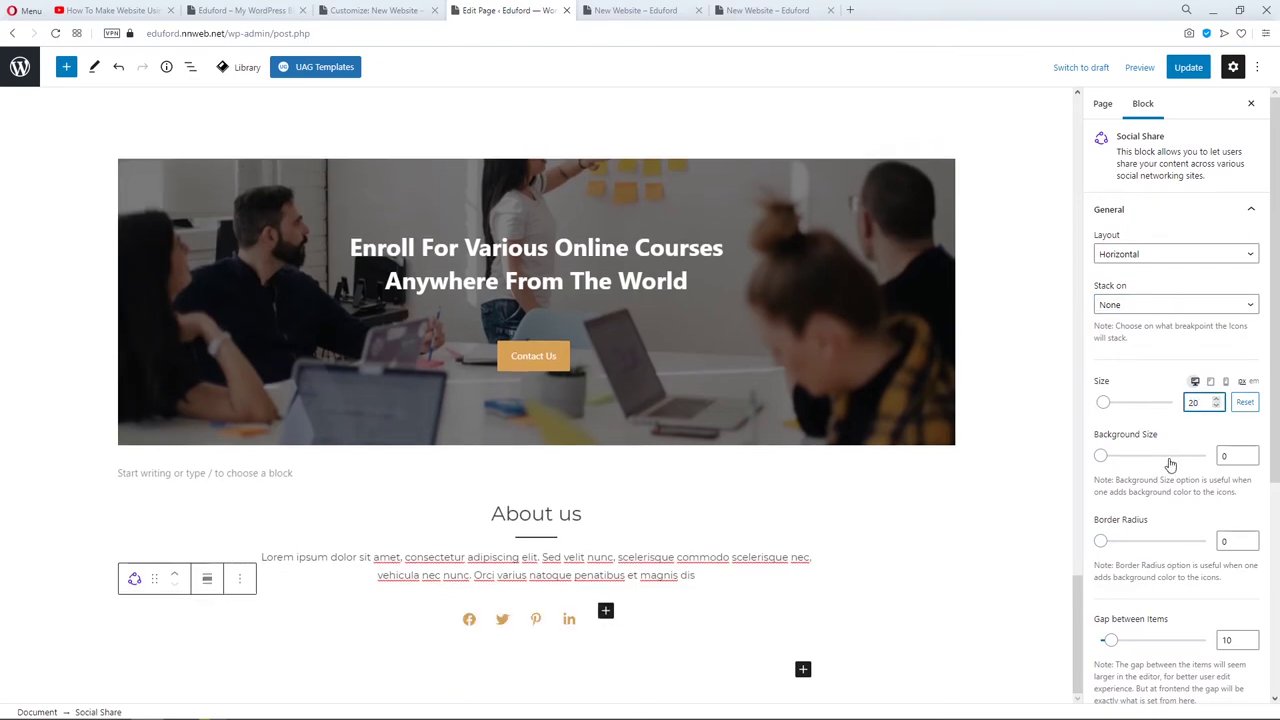
{"action": "scroll", "coordinate": [1167, 541], "scroll_direction": "down", "scroll_amount": 1}
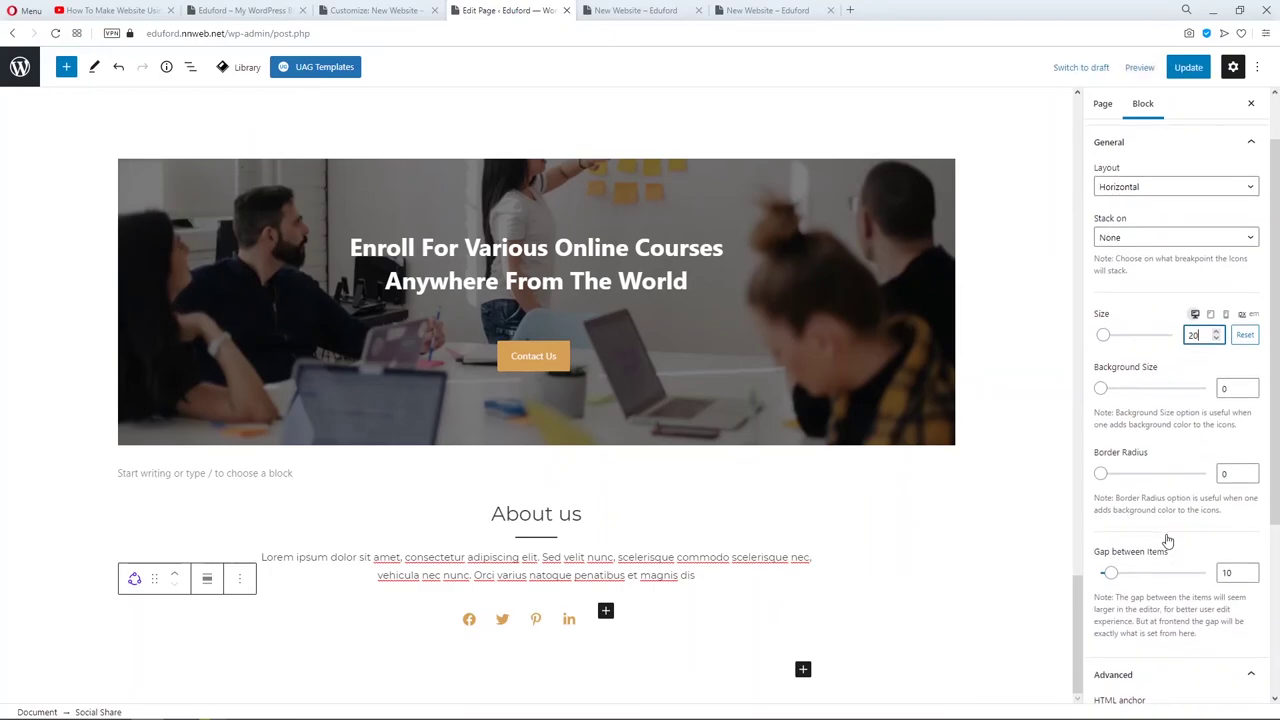
{"action": "scroll", "coordinate": [1167, 541], "scroll_direction": "down", "scroll_amount": 4}
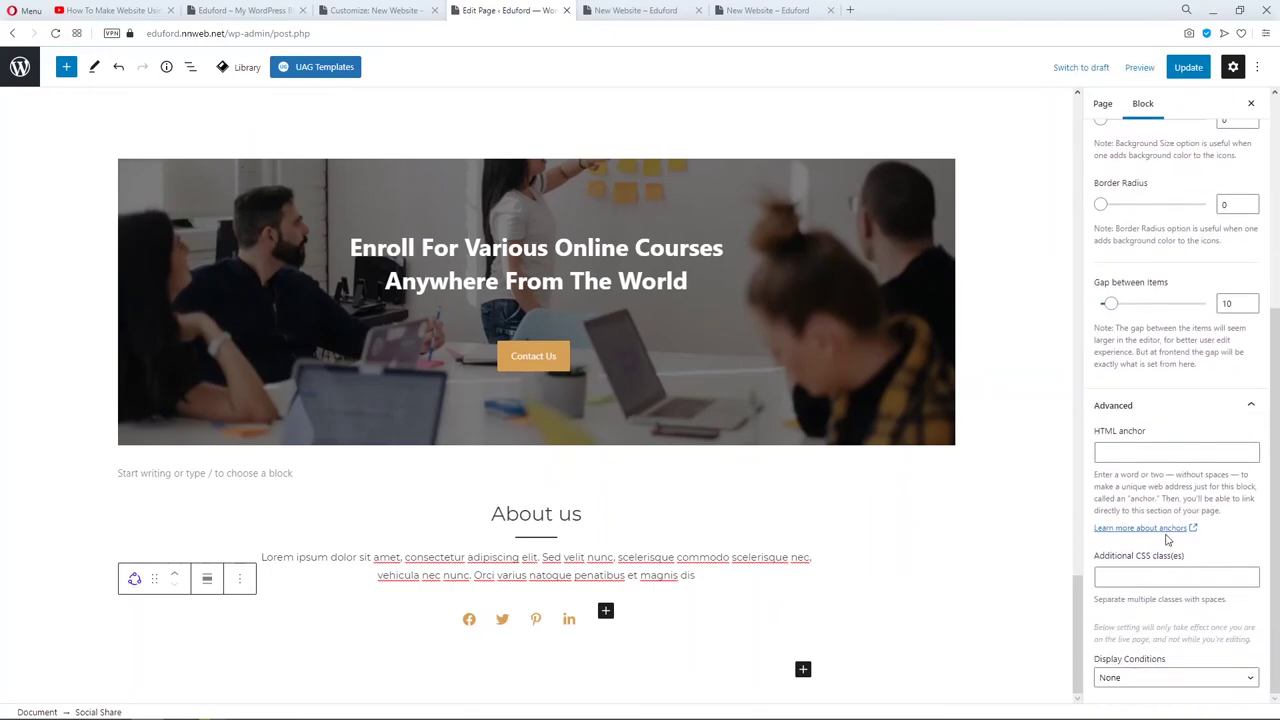
{"action": "scroll", "coordinate": [1167, 541], "scroll_direction": "up", "scroll_amount": 5}
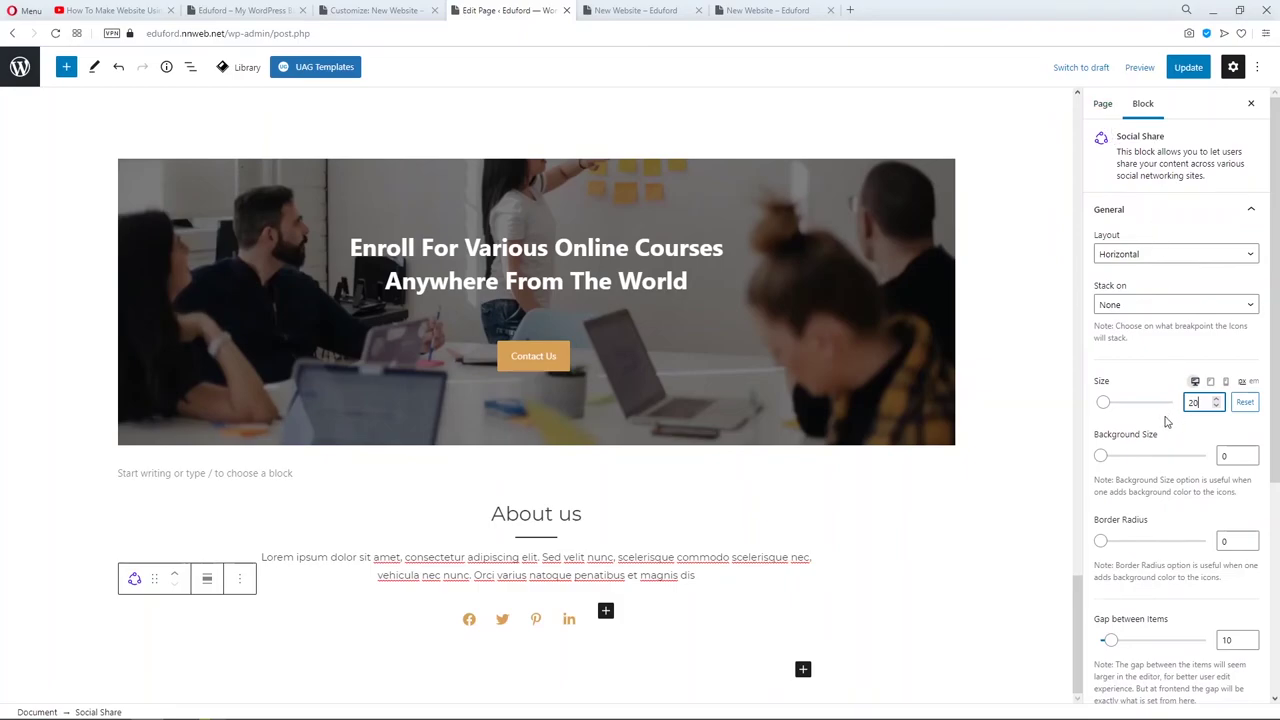
{"action": "scroll", "coordinate": [1165, 422], "scroll_direction": "down", "scroll_amount": 3}
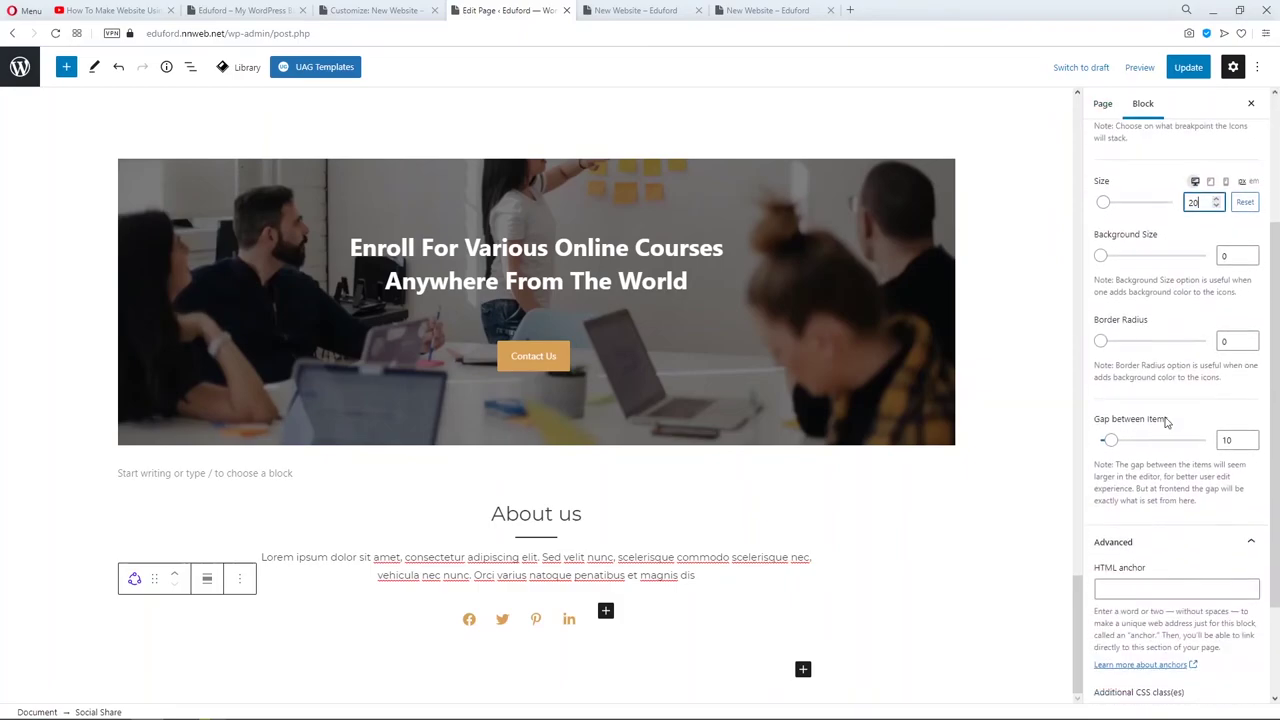
{"action": "scroll", "coordinate": [1168, 437], "scroll_direction": "down", "scroll_amount": 2}
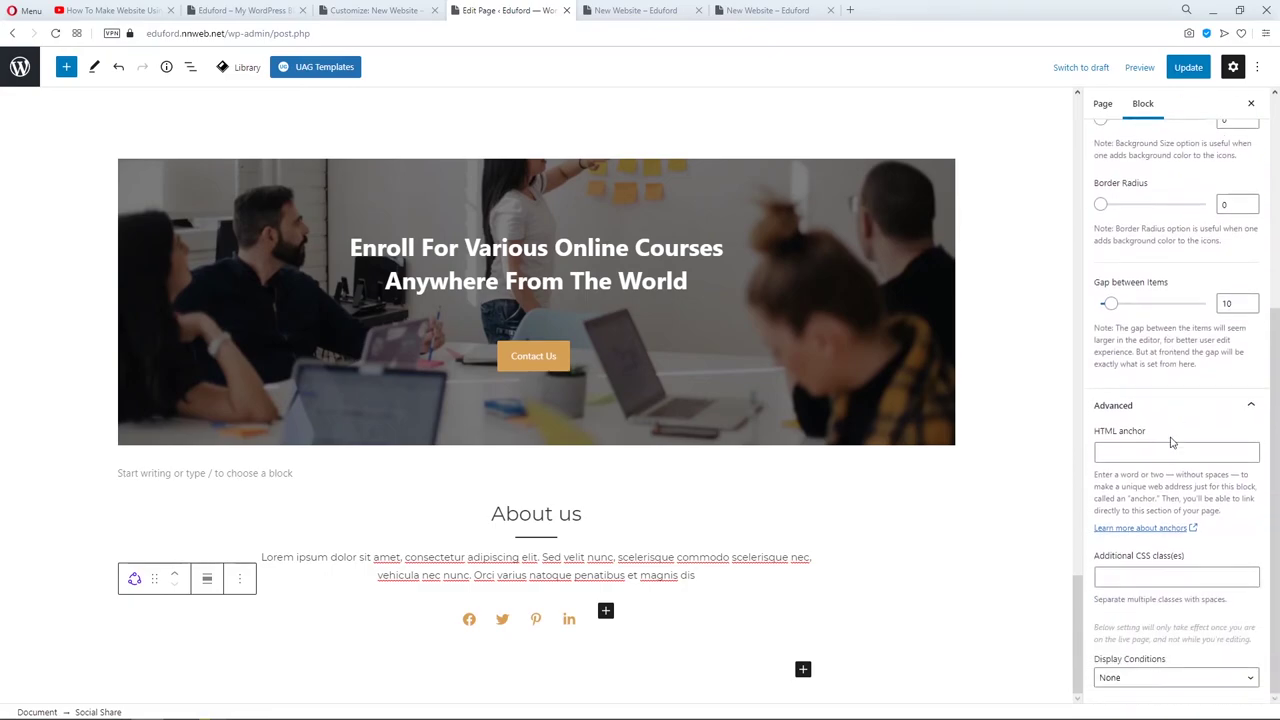
{"action": "left_click", "coordinate": [1188, 67]}
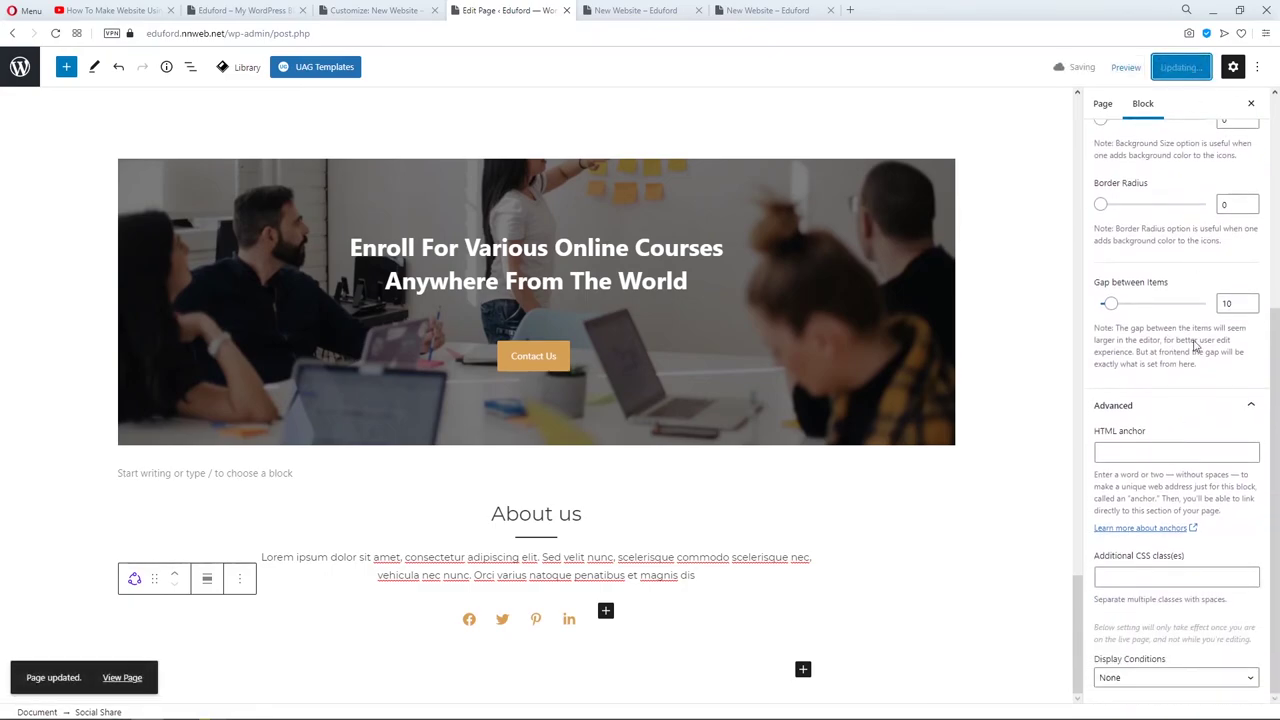
Look at the Social Share block's further options and check the icons on the live New Website page.
{"action": "scroll", "coordinate": [1183, 511], "scroll_direction": "up", "scroll_amount": 5}
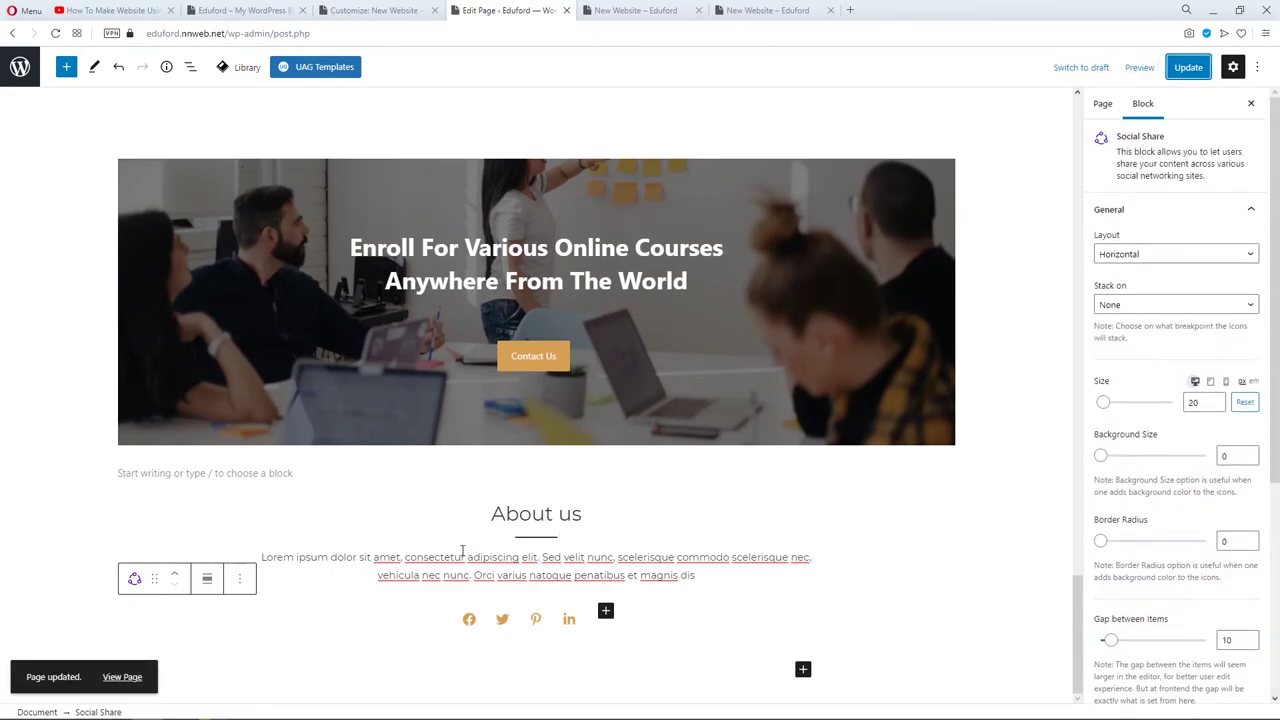
{"action": "left_click", "coordinate": [240, 580]}
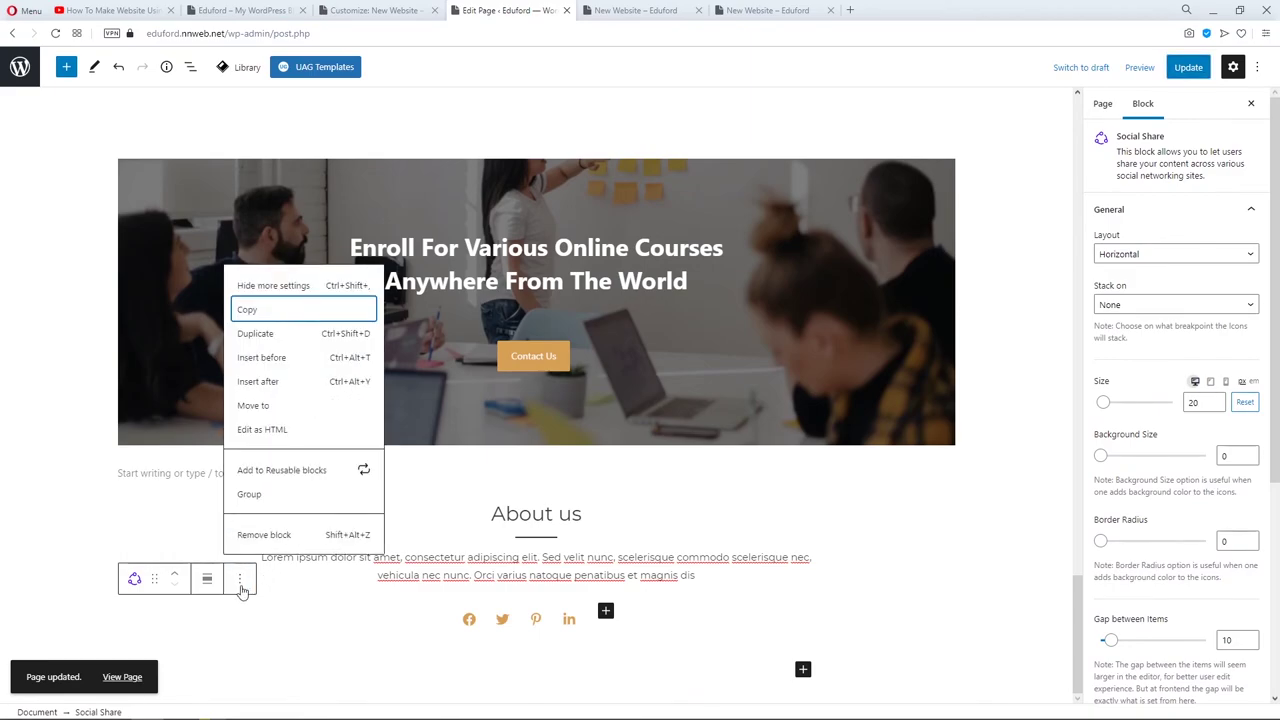
{"action": "left_click", "coordinate": [638, 11]}
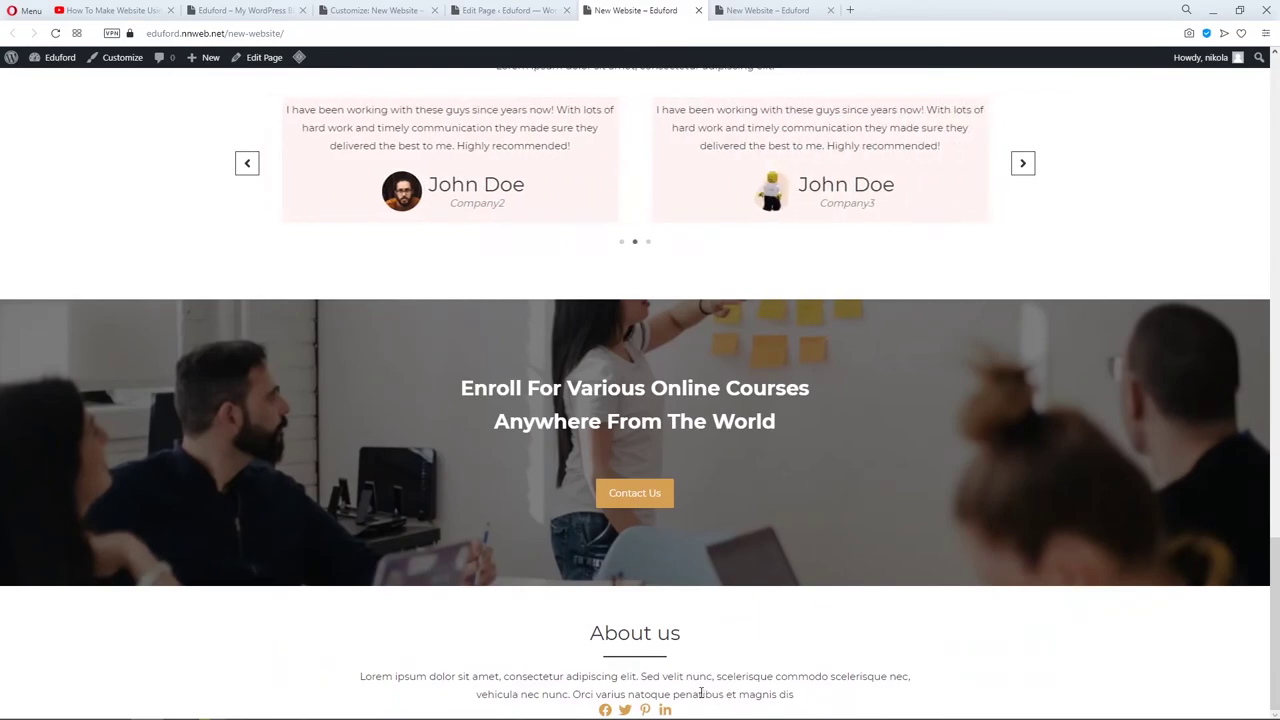
{"action": "key", "text": "ctrl+shift+Tab"}
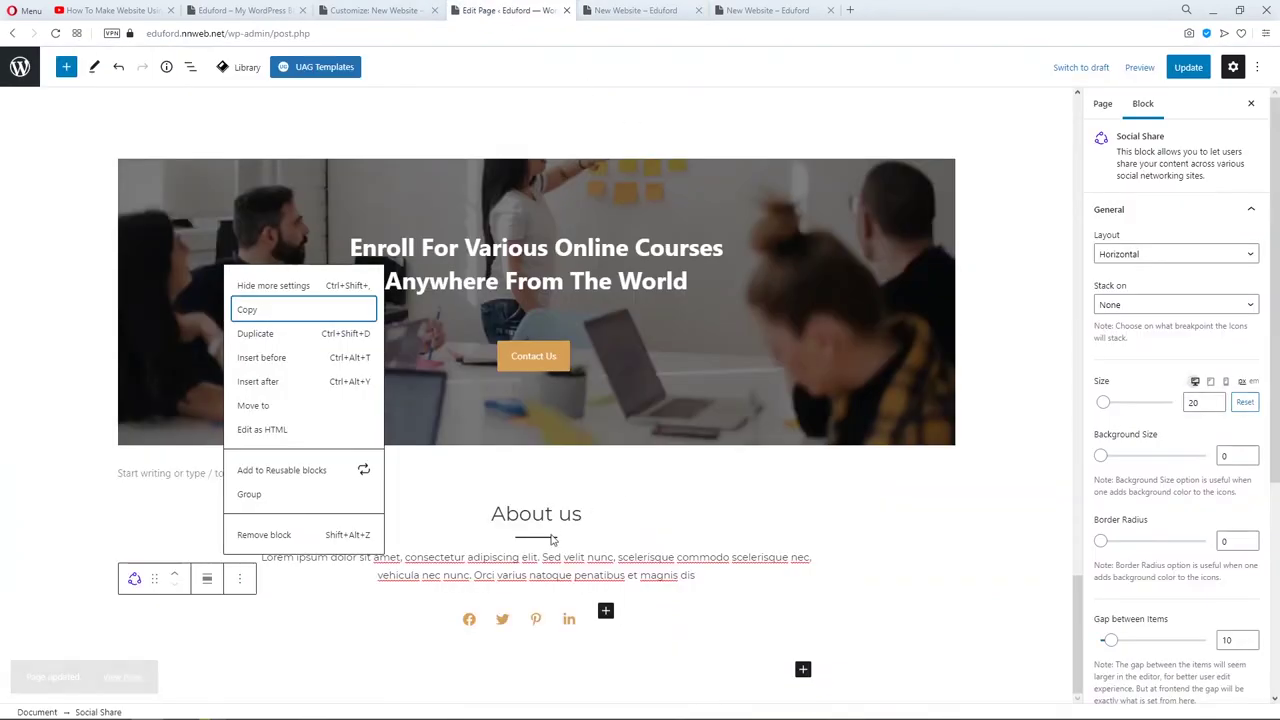
Open the spacing settings of the About us Advanced Heading block.
{"action": "left_click", "coordinate": [583, 575]}
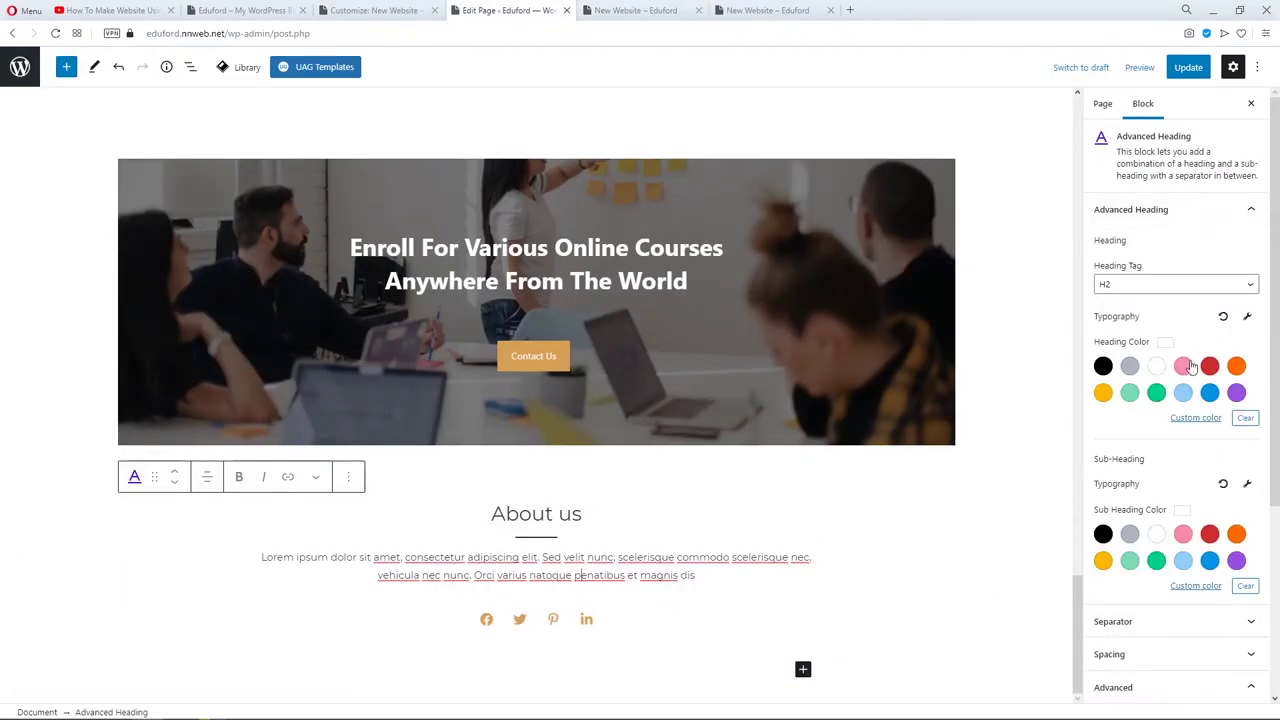
{"action": "scroll", "coordinate": [1183, 446], "scroll_direction": "down", "scroll_amount": 3}
{"action": "left_click", "coordinate": [1183, 490]}
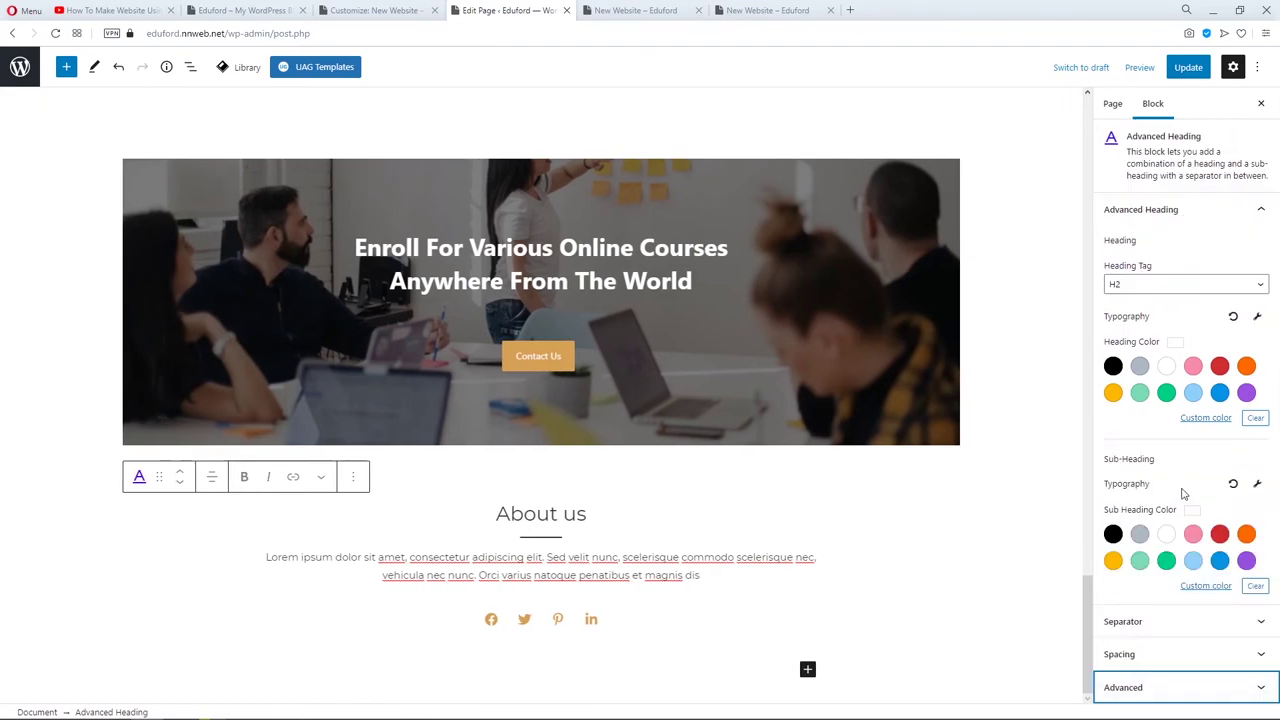
{"action": "left_click", "coordinate": [1197, 653]}
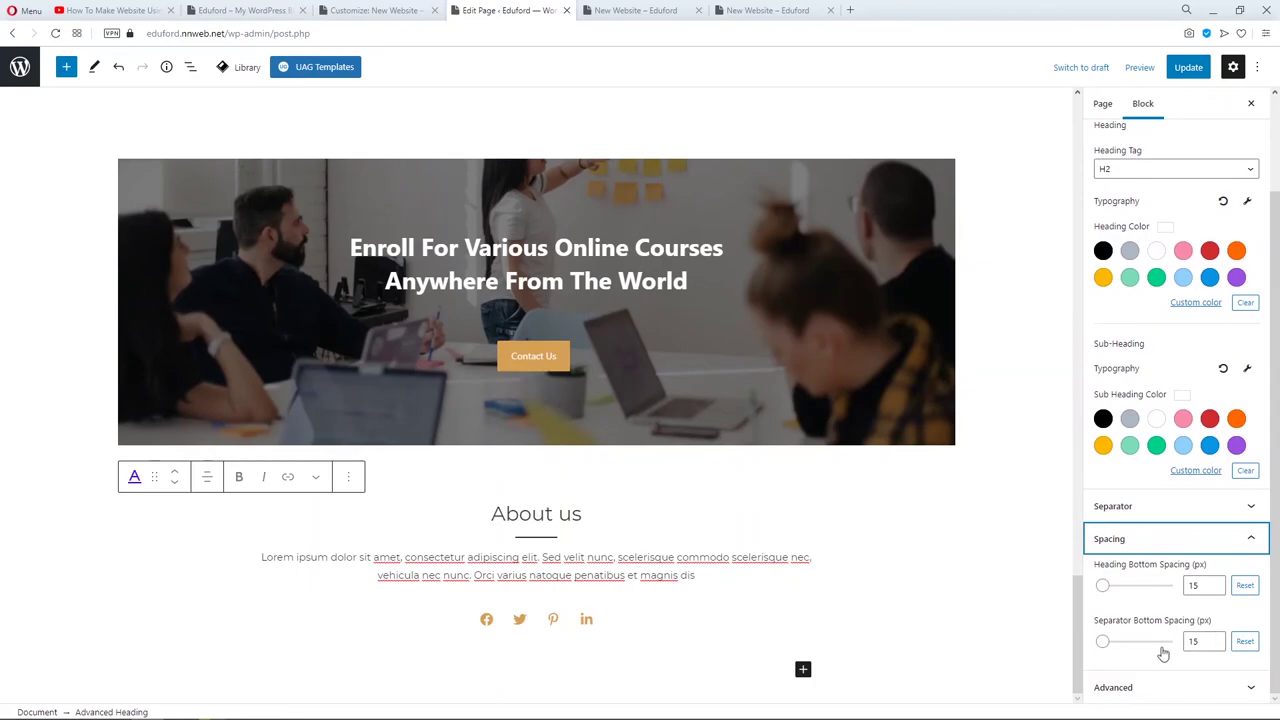
Try a separator bottom spacing of 32 px on the About us heading and set it back to 15 px.
{"action": "mouse_move", "coordinate": [1103, 646]}
{"action": "left_mouse_down"}
{"action": "mouse_move", "coordinate": [1123, 643]}
{"action": "mouse_move", "coordinate": [1104, 643]}
{"action": "left_mouse_up"}
{"action": "left_click_drag", "start_coordinate": [1205, 641], "coordinate": [1180, 643]}
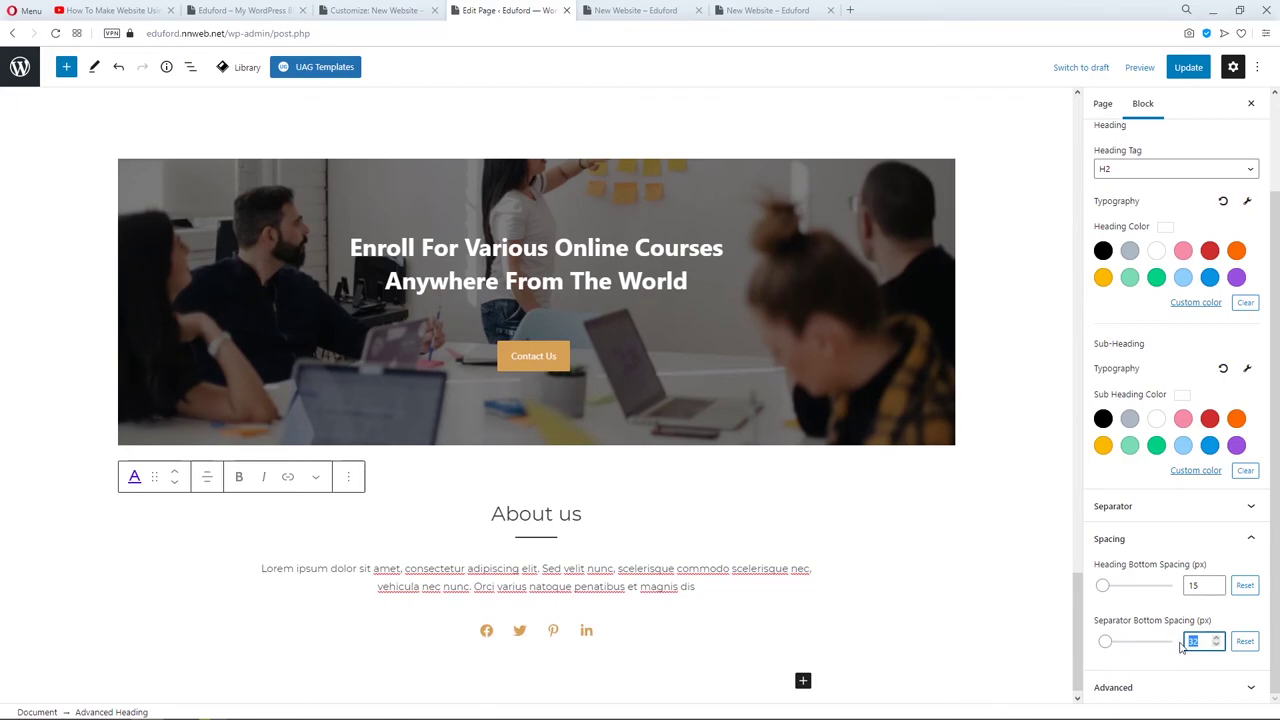
{"action": "type", "text": "15"}
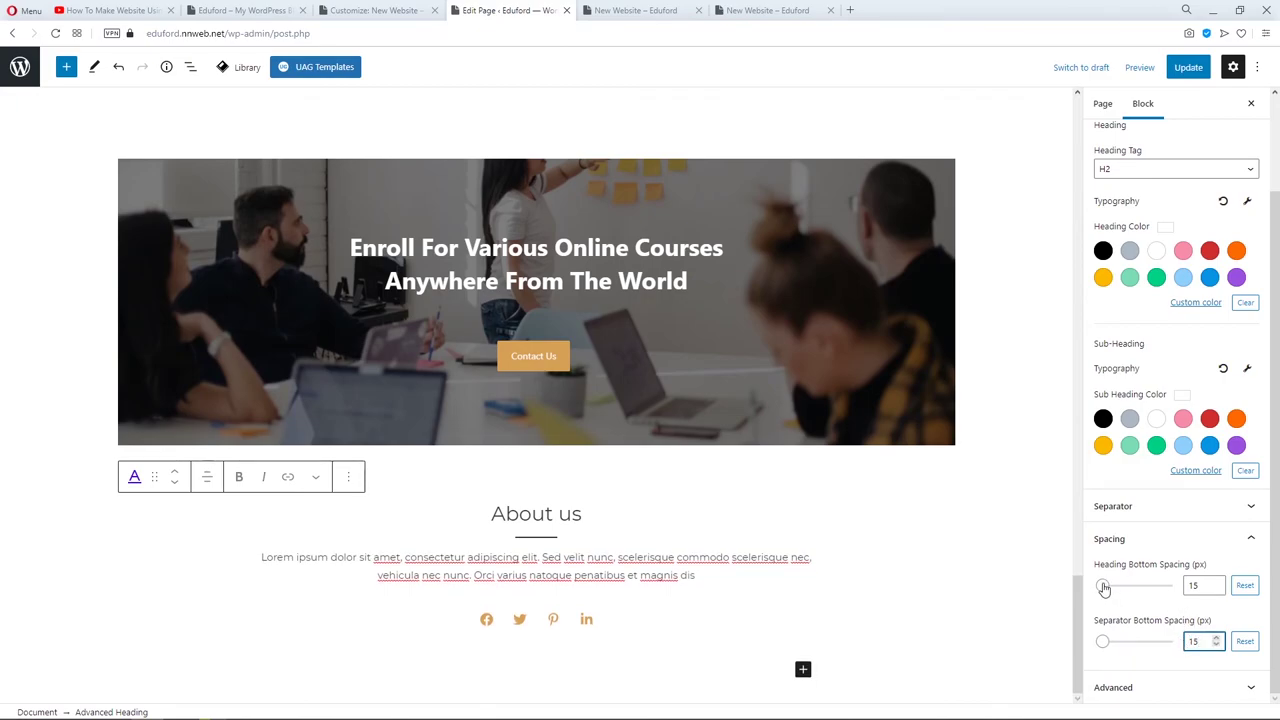
Try a larger heading bottom spacing for the About us heading, reset it, and look at its separator settings.
{"action": "left_click_drag", "start_coordinate": [1103, 585], "coordinate": [1122, 586]}
{"action": "left_click", "coordinate": [1244, 585]}
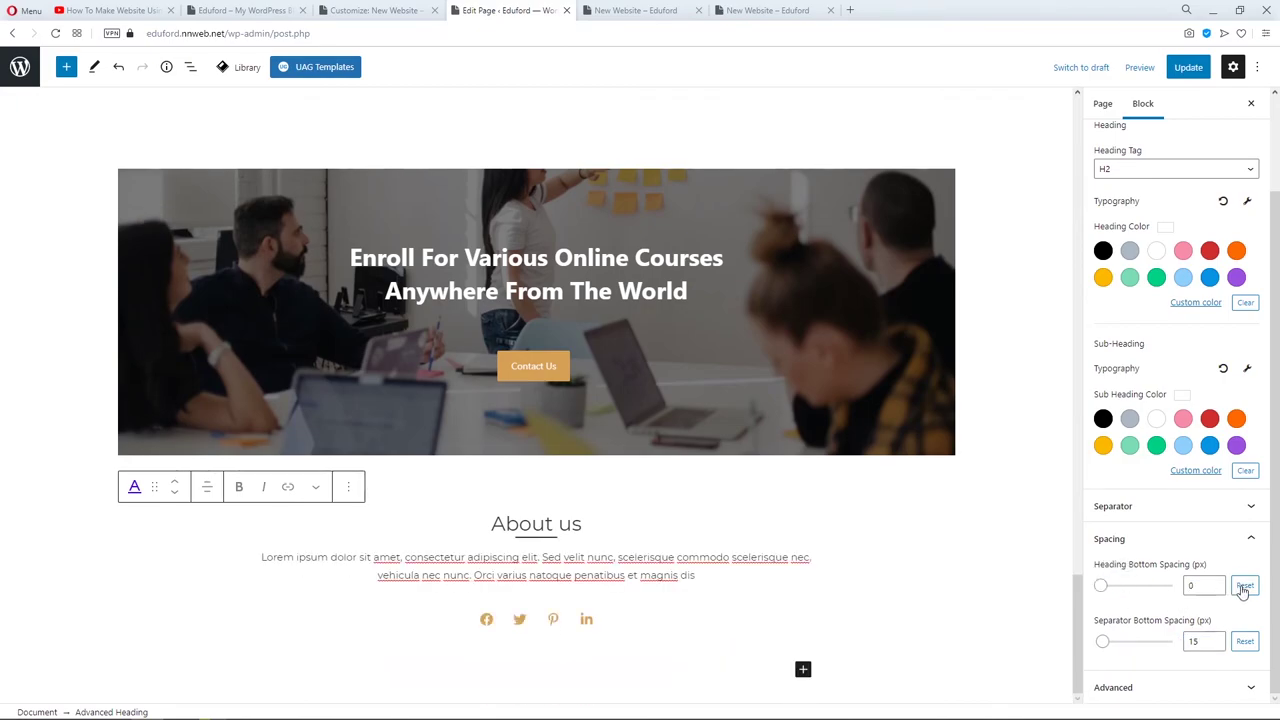
{"action": "left_click", "coordinate": [1172, 506]}
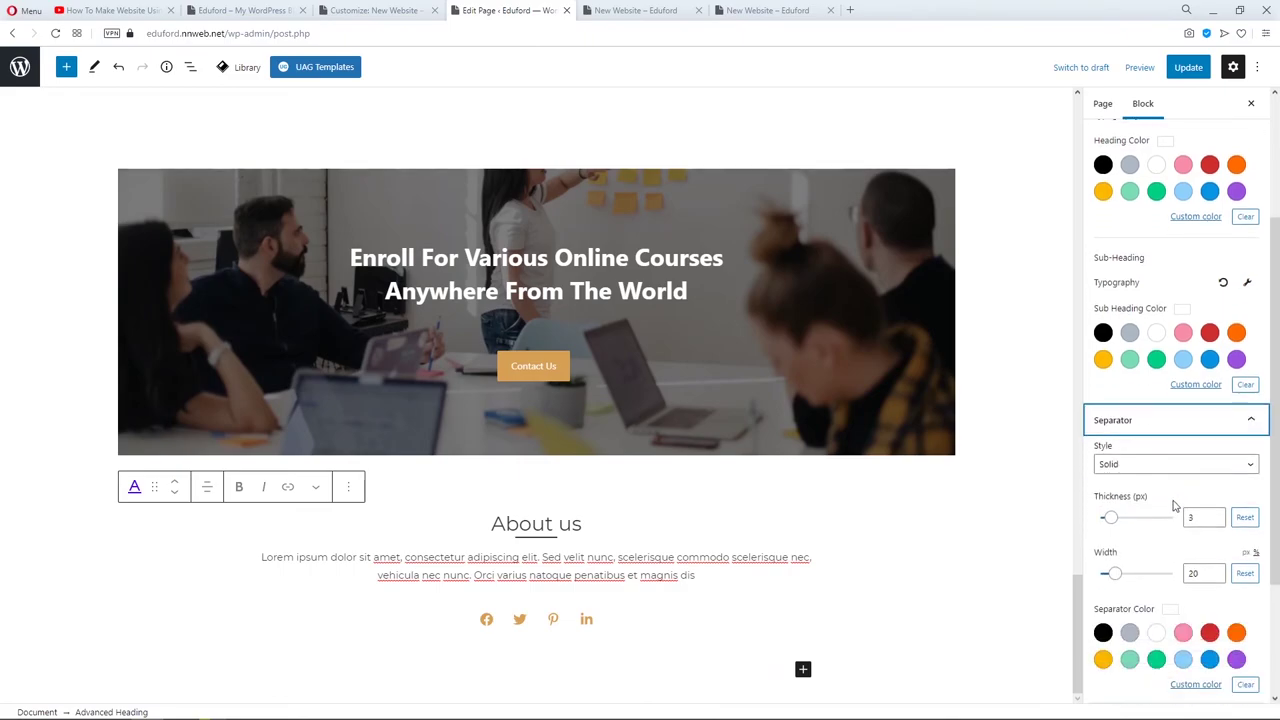
{"action": "left_click", "coordinate": [1156, 421]}
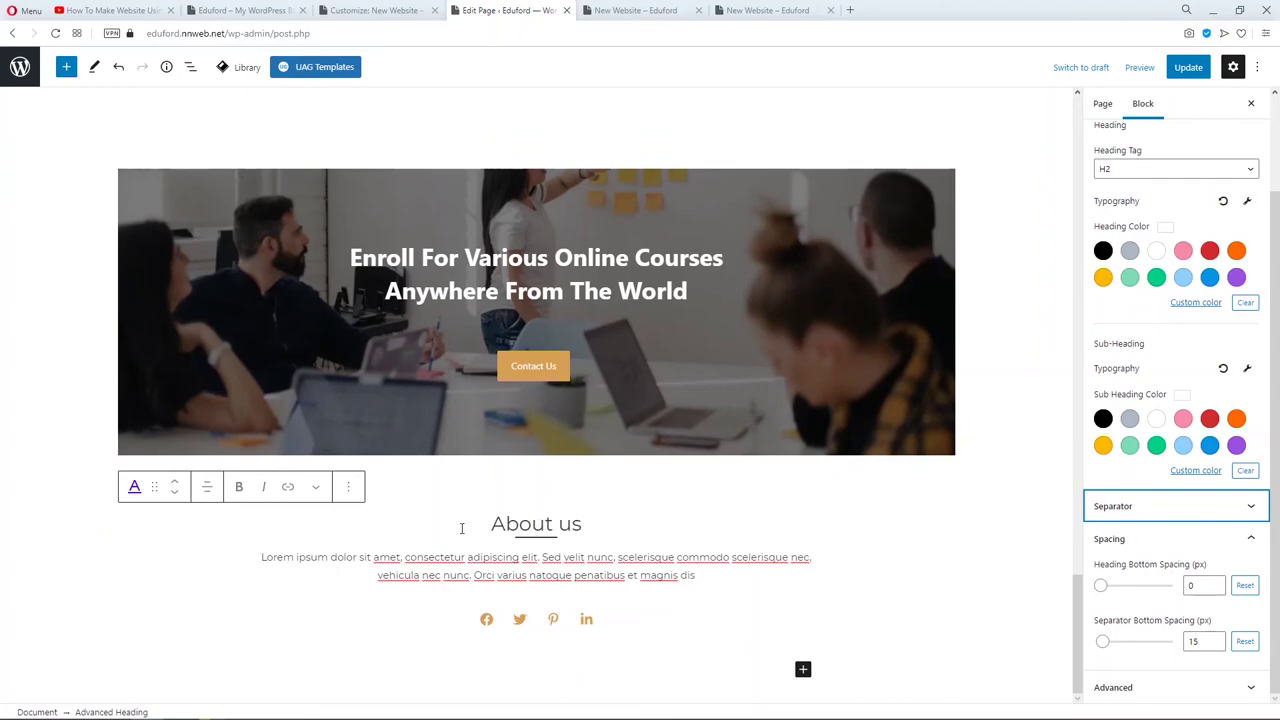
Look up the my-2 class name in the site's Additional CSS and return to the page editor.
{"action": "left_click", "coordinate": [378, 15]}
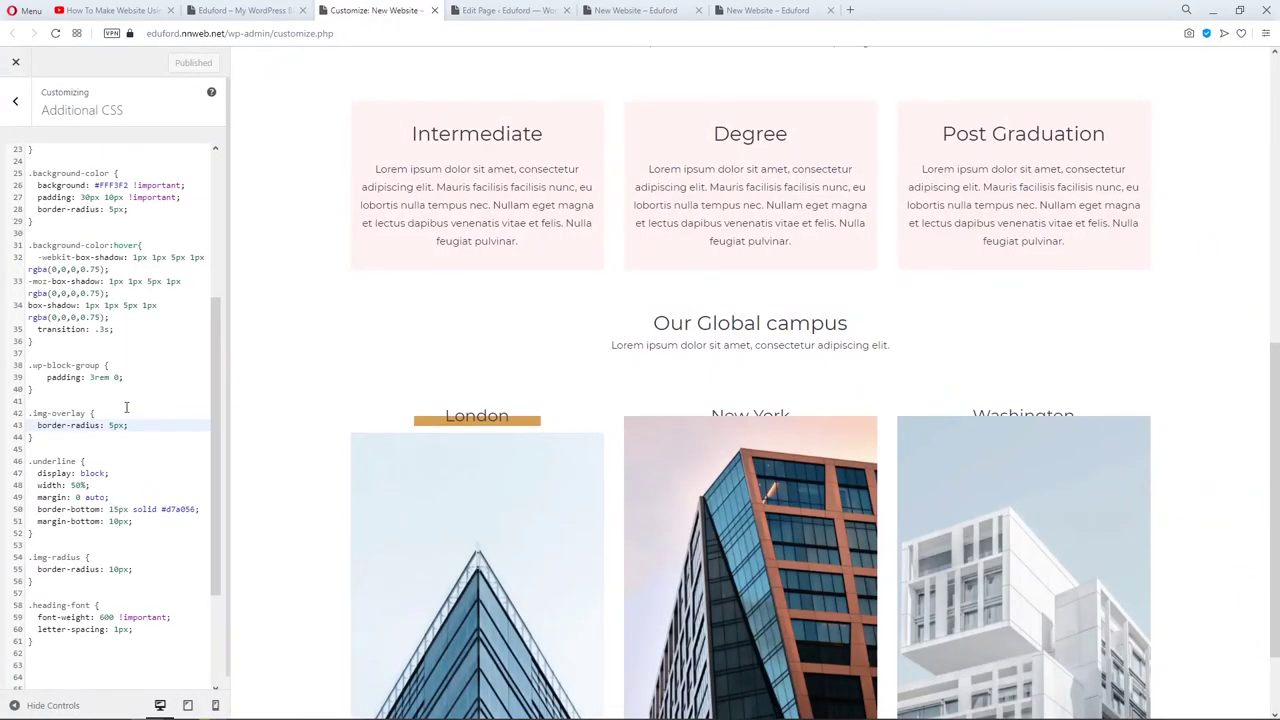
{"action": "scroll", "coordinate": [126, 407], "scroll_direction": "up", "scroll_amount": 5}
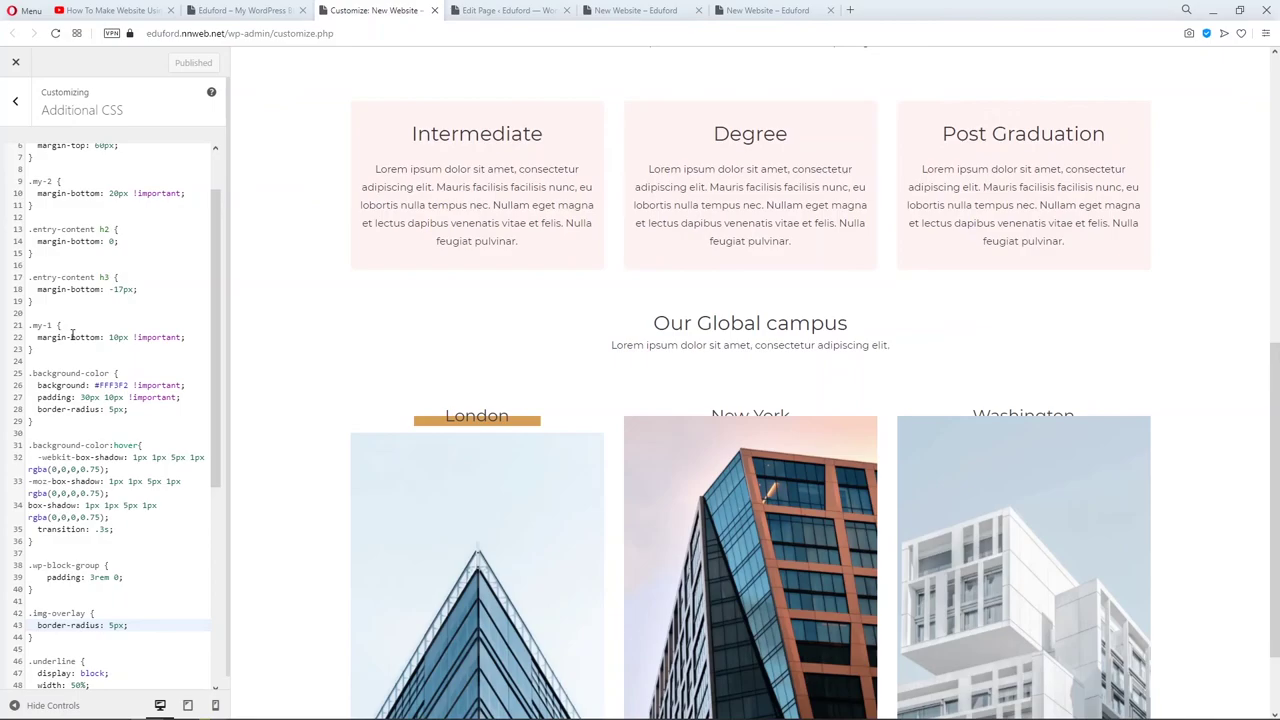
{"action": "left_click_drag", "start_coordinate": [52, 180], "coordinate": [32, 182]}
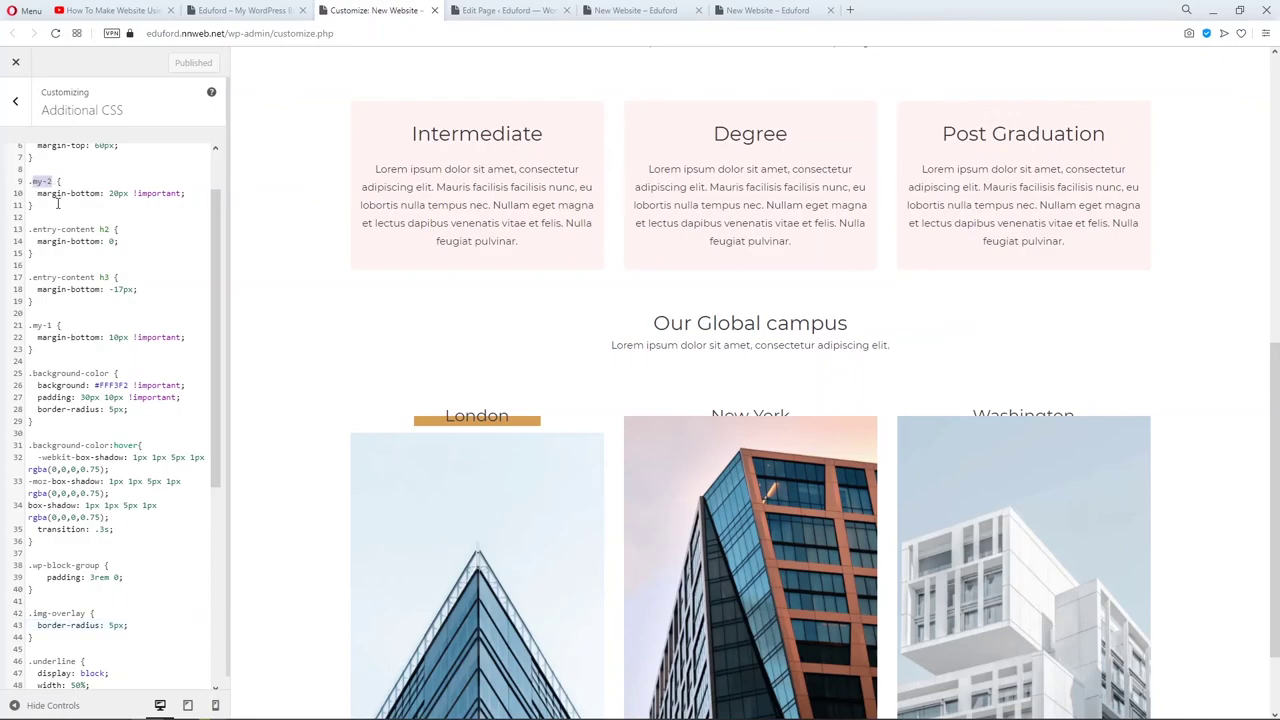
{"action": "left_click", "coordinate": [630, 11]}
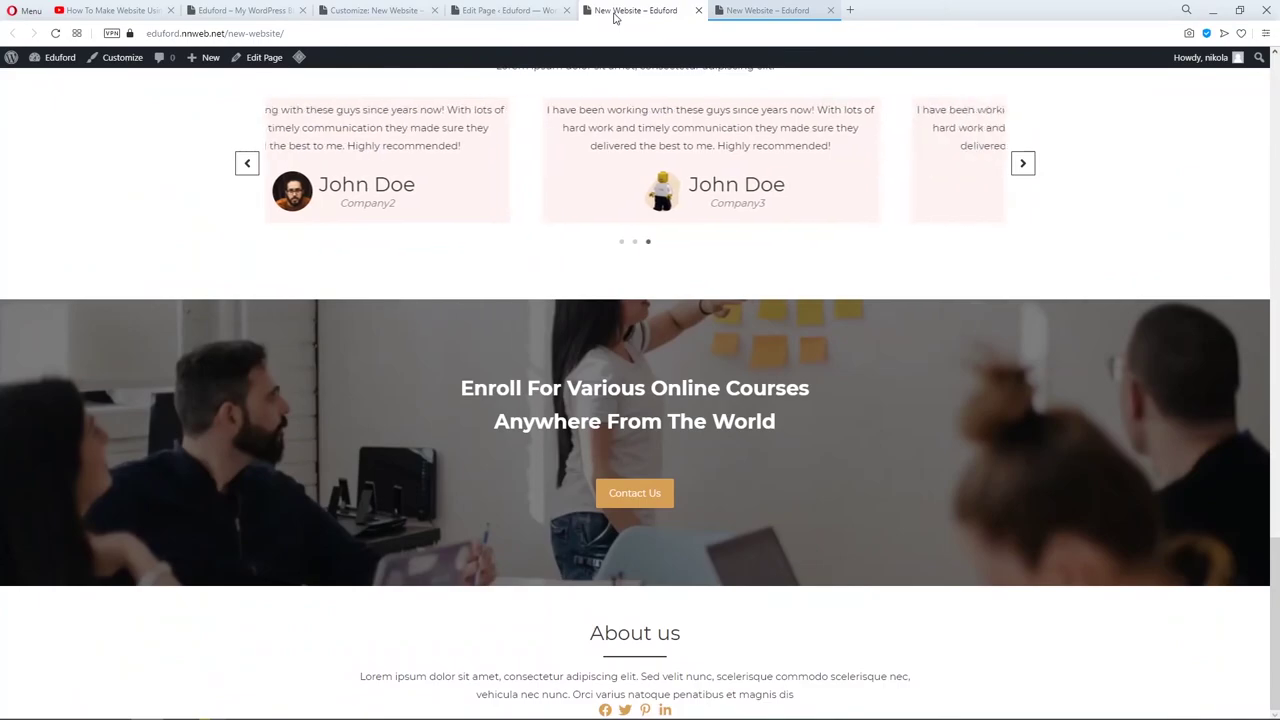
{"action": "left_click", "coordinate": [515, 12]}
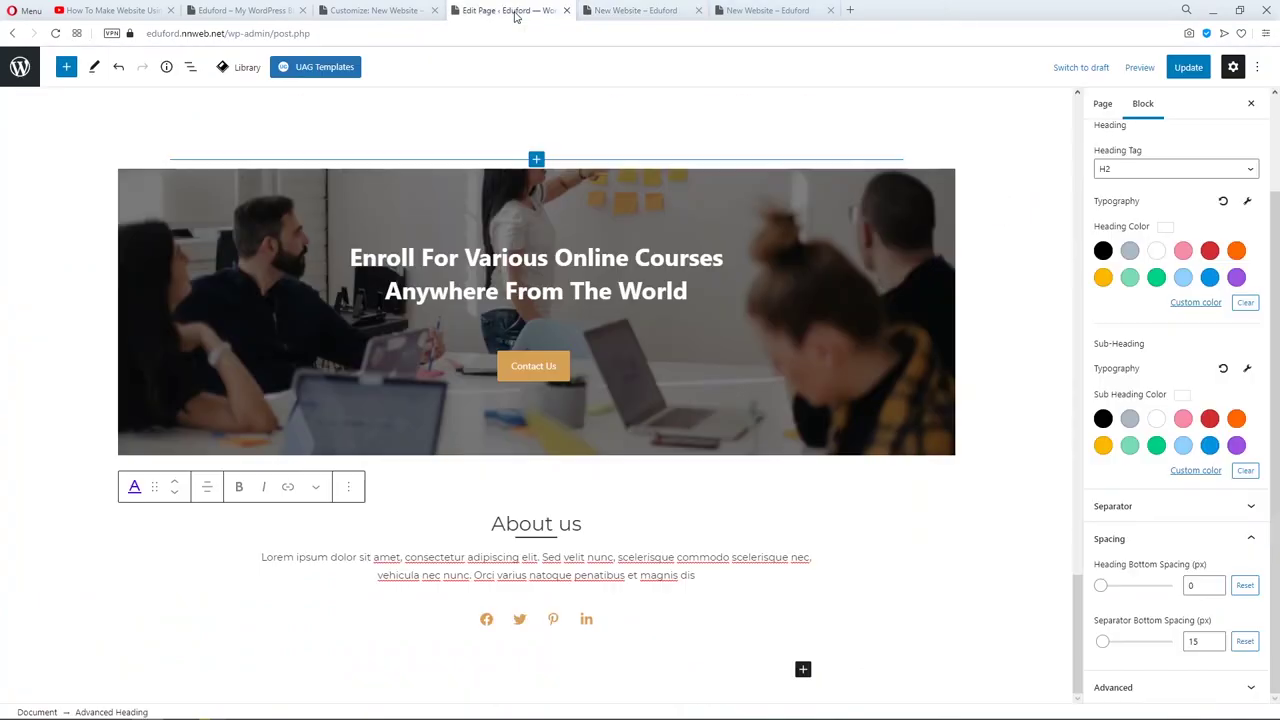
Assign the additional CSS class my-2 to the Social Share block and update the page.
{"action": "left_click", "coordinate": [595, 618]}
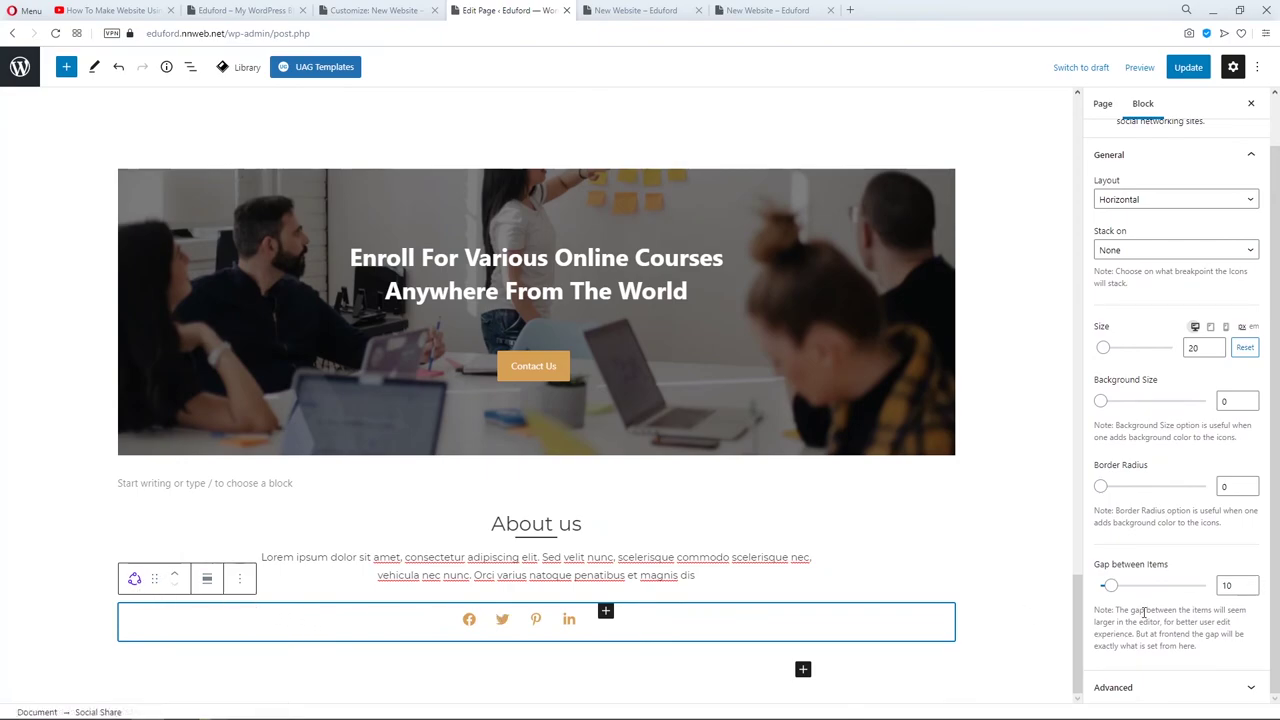
{"action": "left_click", "coordinate": [1150, 687]}
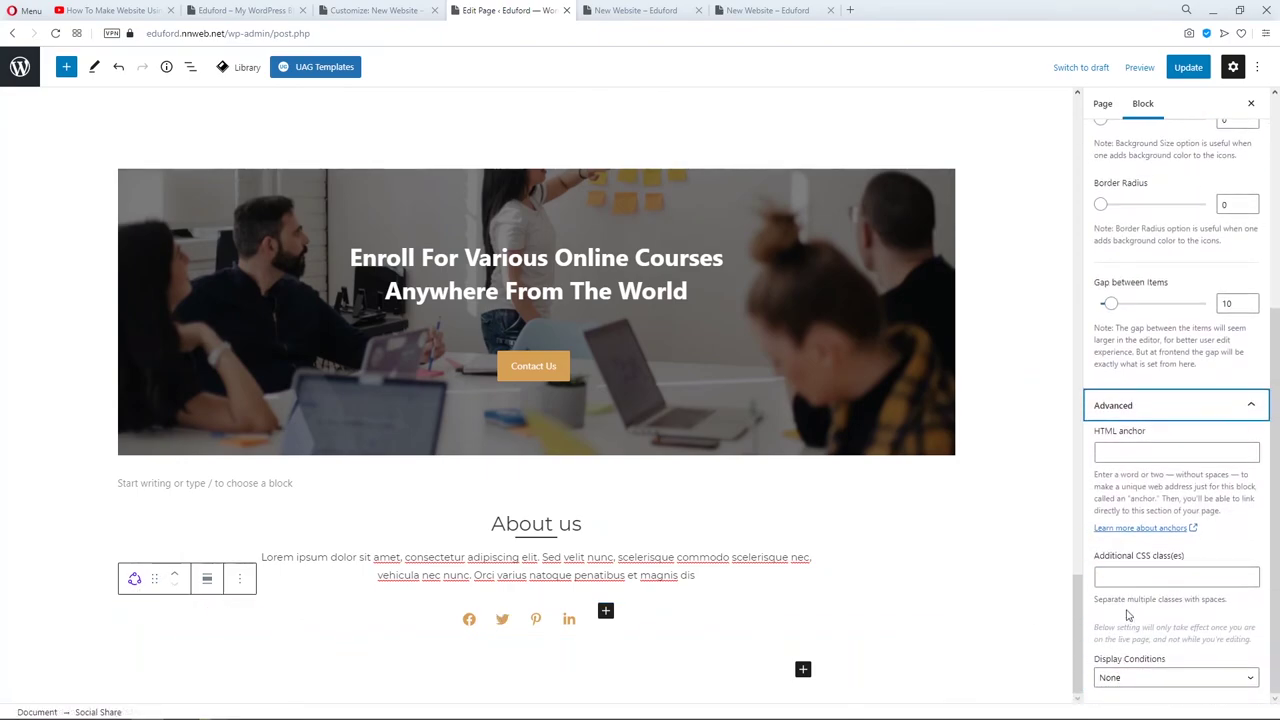
{"action": "left_click", "coordinate": [1130, 578]}
{"action": "type", "text": "my-2"}
{"action": "left_click", "coordinate": [1188, 67]}
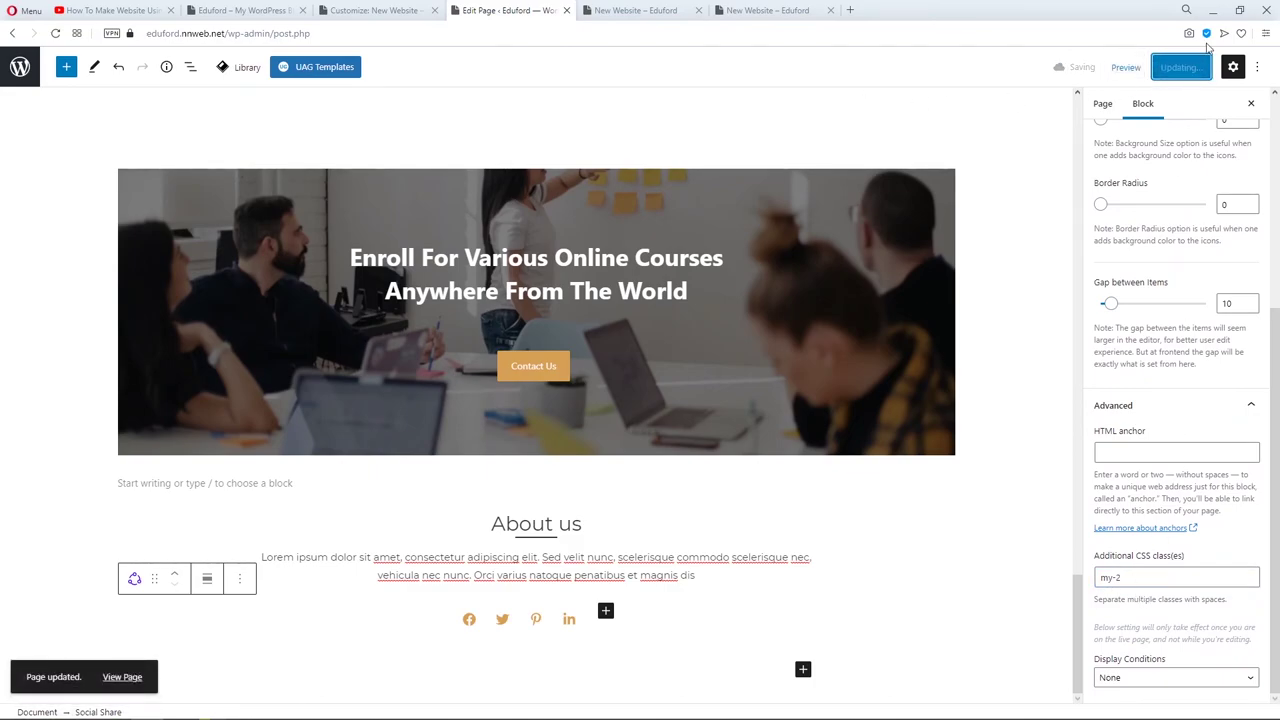
Check the icon spacing on the live page and remove the my-2 class from the Social Share block.
{"action": "left_click", "coordinate": [630, 10]}
{"action": "key", "text": "Return"}
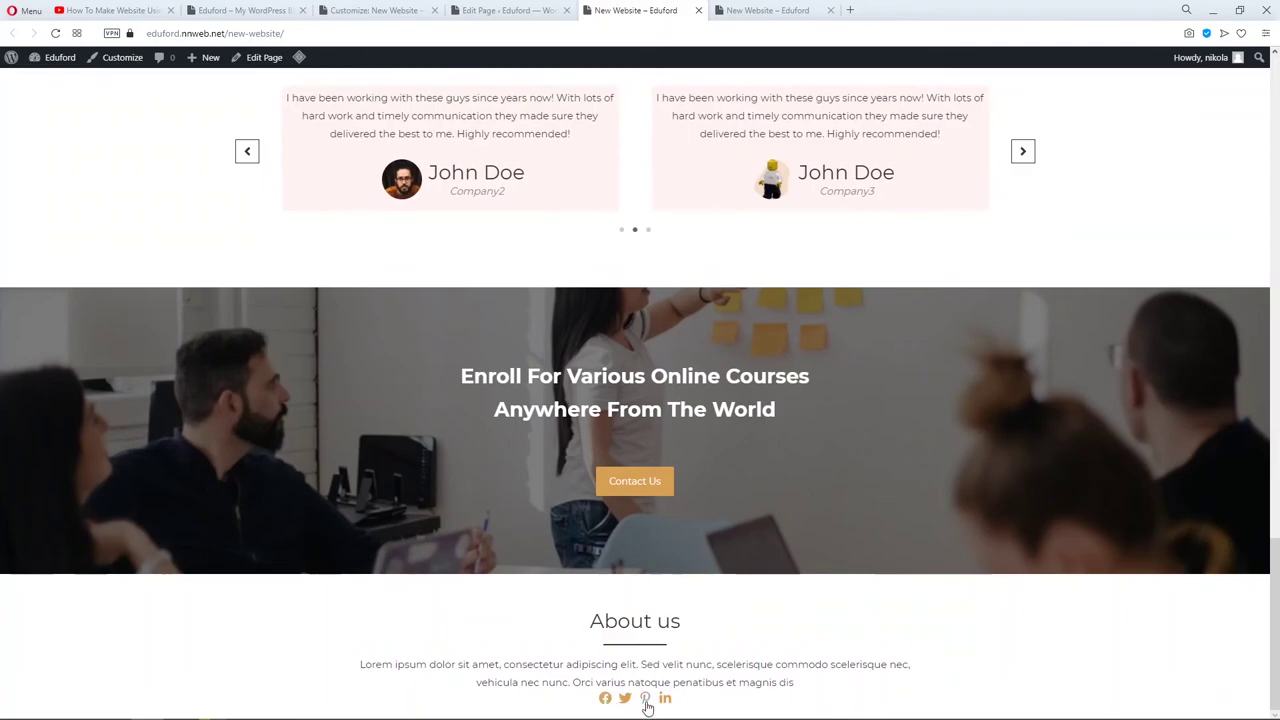
{"action": "left_click", "coordinate": [527, 12]}
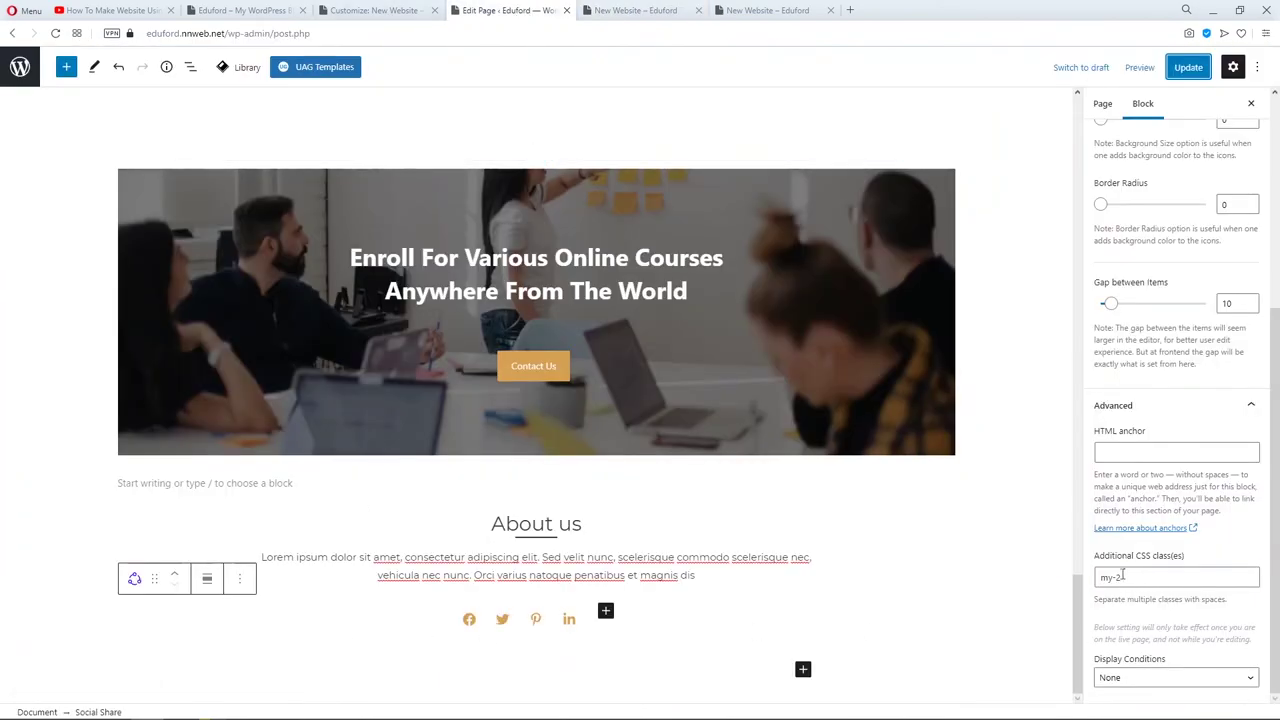
{"action": "left_click_drag", "start_coordinate": [1155, 578], "coordinate": [1057, 584]}
{"action": "key", "text": "BackSpace"}
Assign the additional CSS class my-2 to the About us heading block and update the page.
{"action": "left_click", "coordinate": [589, 560]}
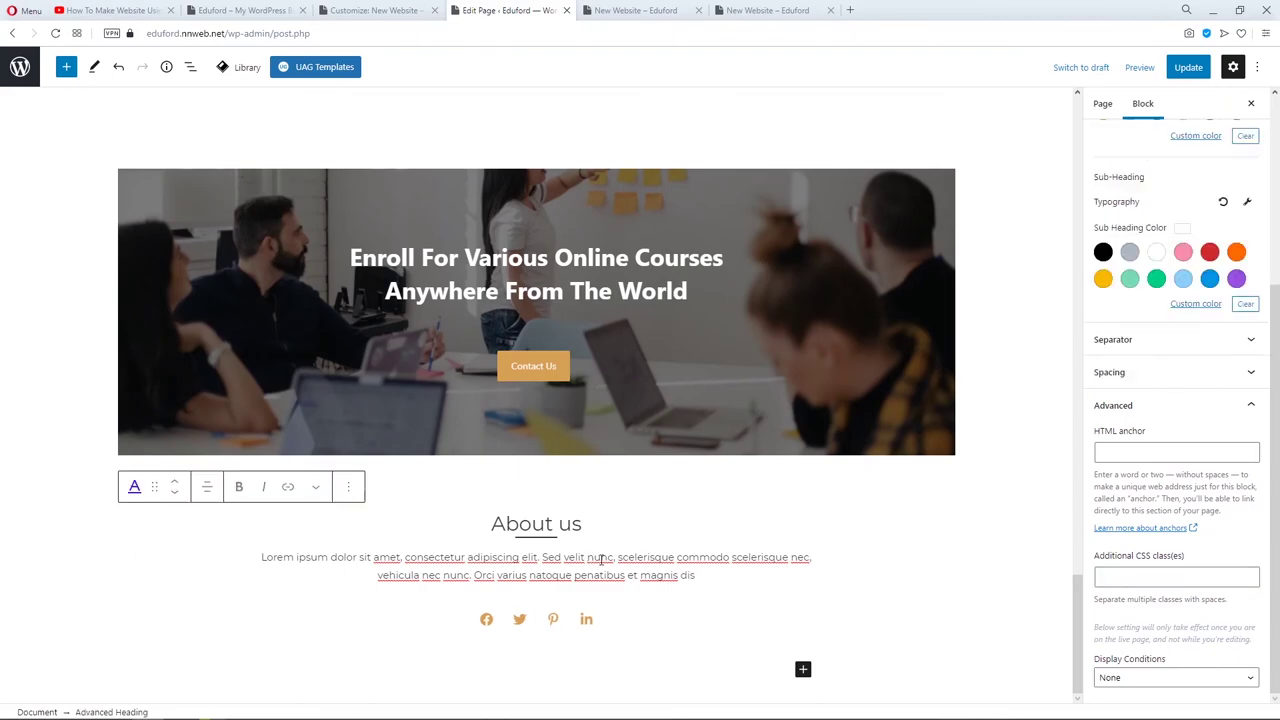
{"action": "left_click", "coordinate": [1142, 575]}
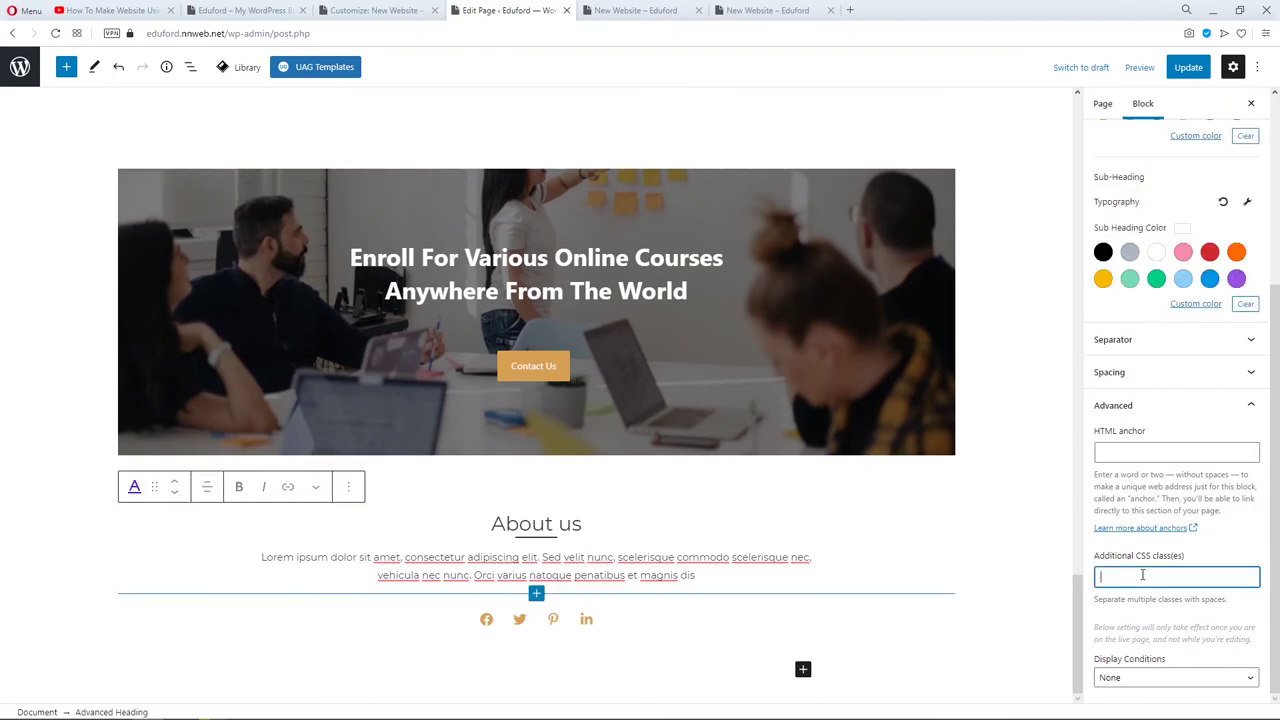
{"action": "left_click", "coordinate": [1188, 67]}
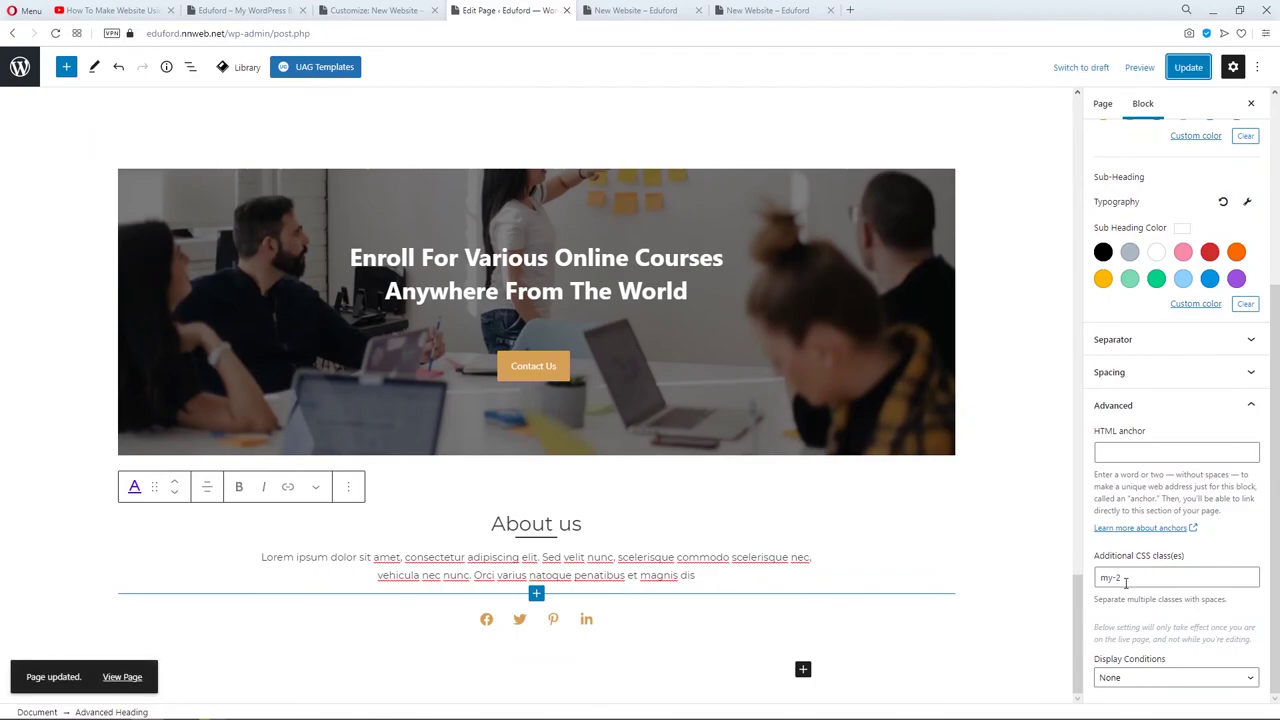
Reload the live new-website page and compare its About us section with the original Eduford homepage.
{"action": "left_click", "coordinate": [620, 11]}
{"action": "left_click", "coordinate": [581, 35]}
{"action": "key", "text": "Return"}
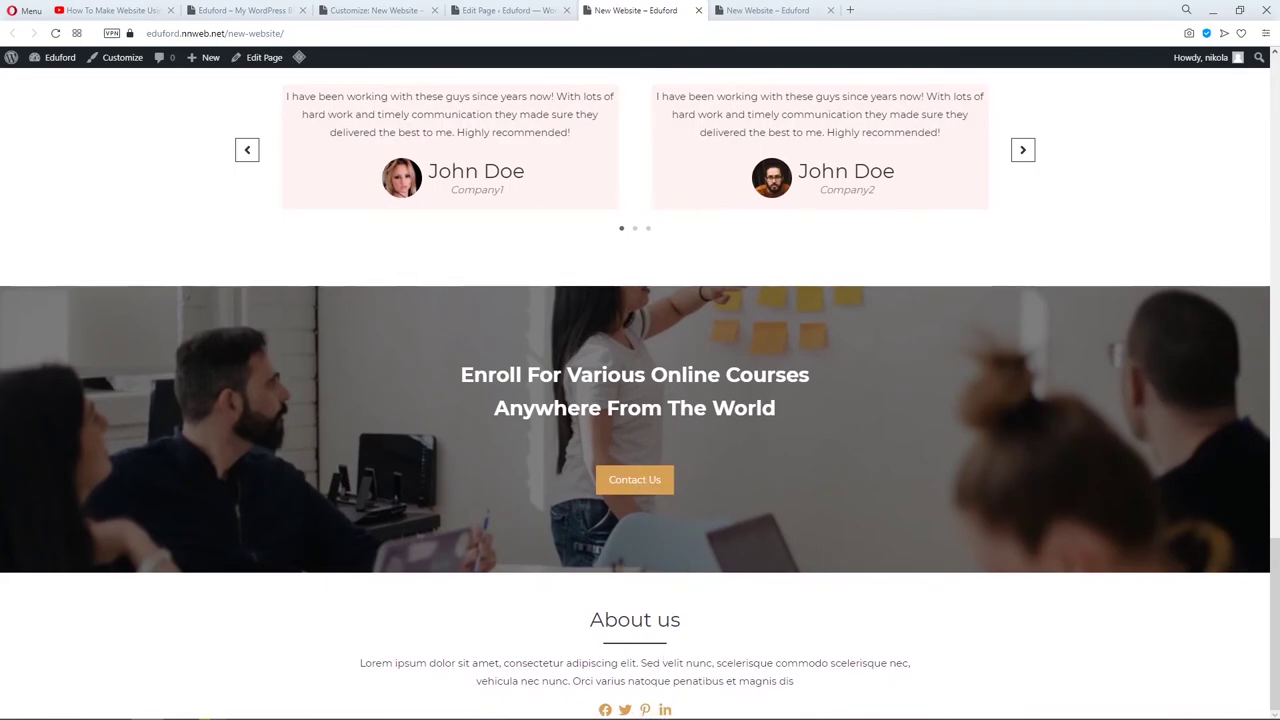
{"action": "left_click", "coordinate": [240, 10]}
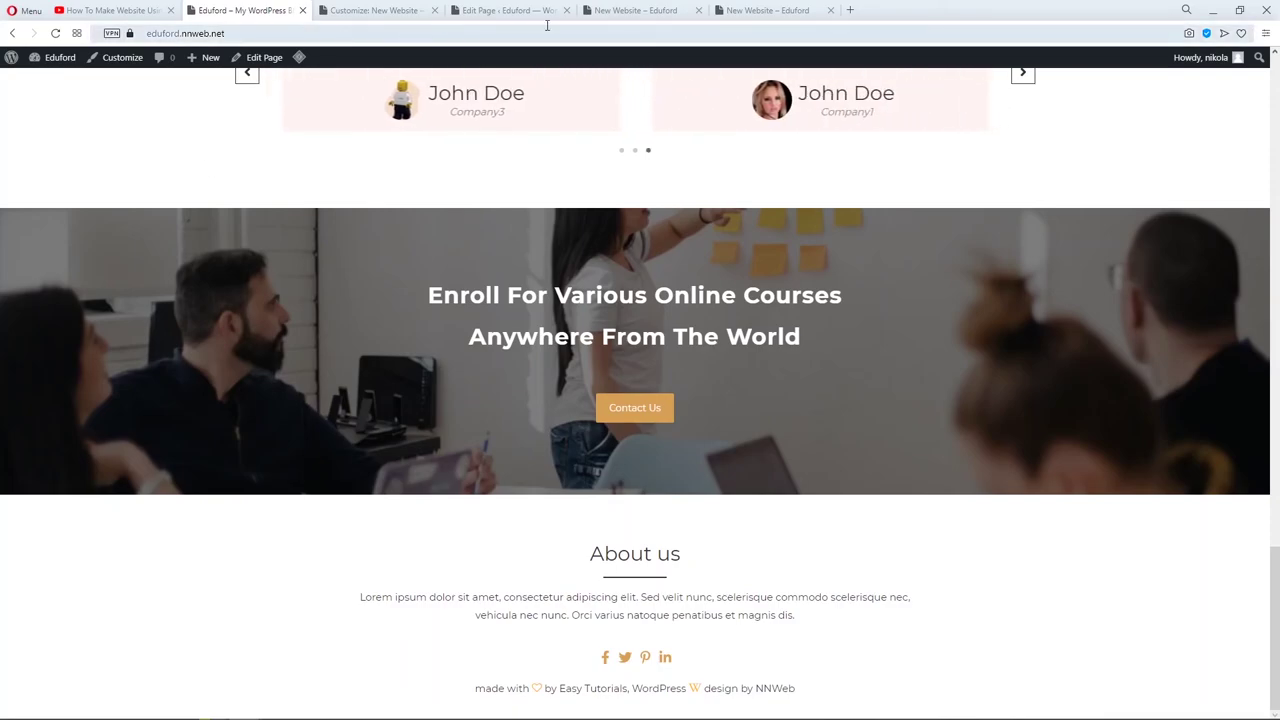
{"action": "left_click", "coordinate": [635, 10]}
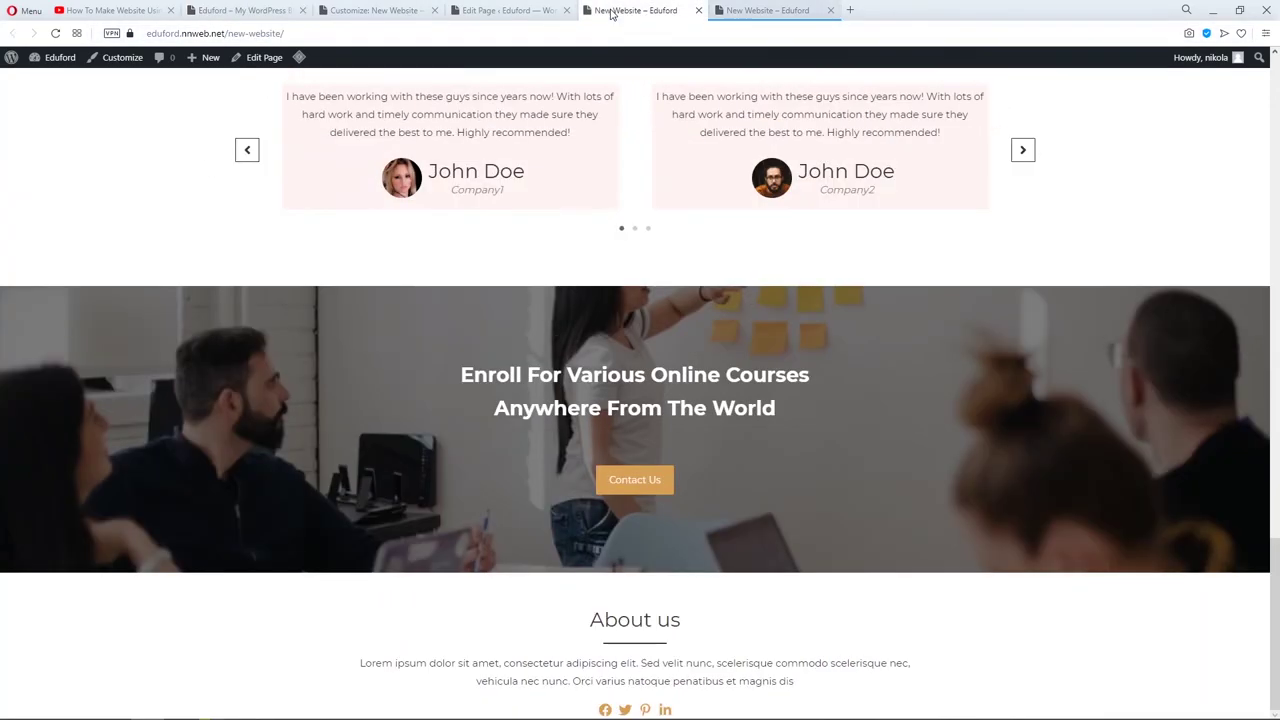
Add the paragraph "made with by Easy Tutorials, WordPress design by NNWeb" below the social icons, with an outline heart icon after "made with".
{"action": "left_click", "coordinate": [510, 10]}
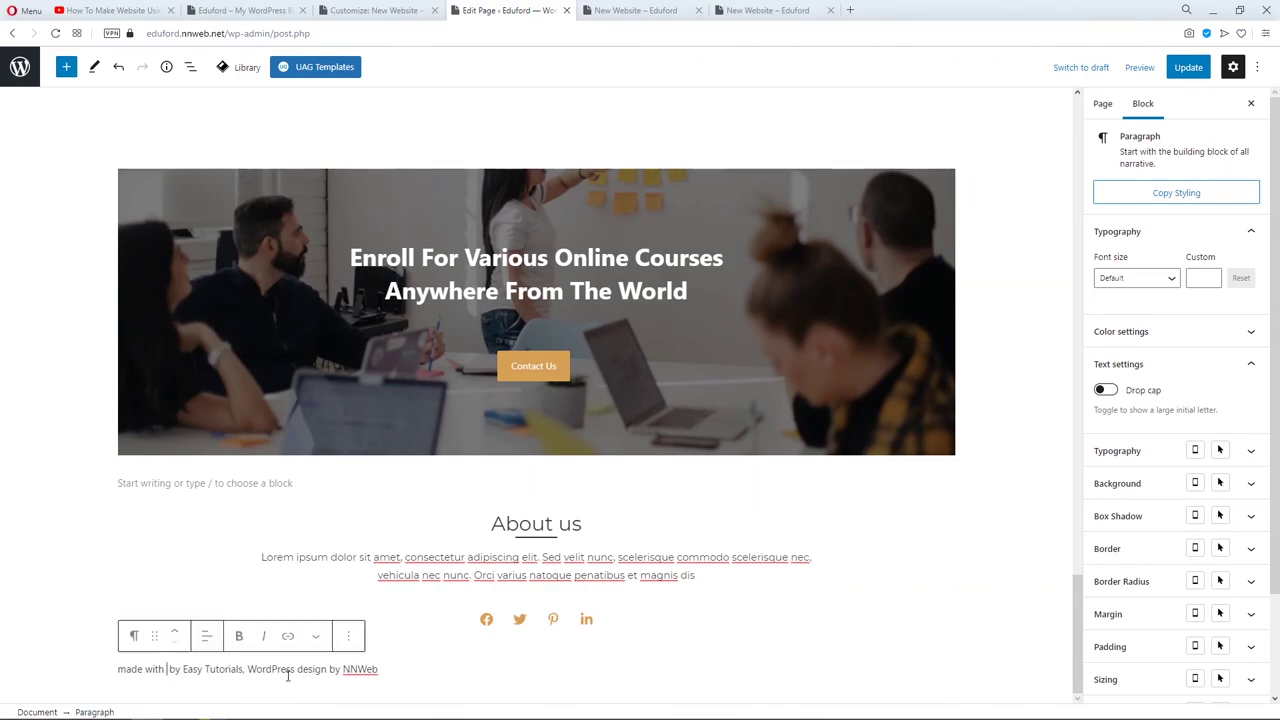
{"action": "left_click", "coordinate": [315, 636]}
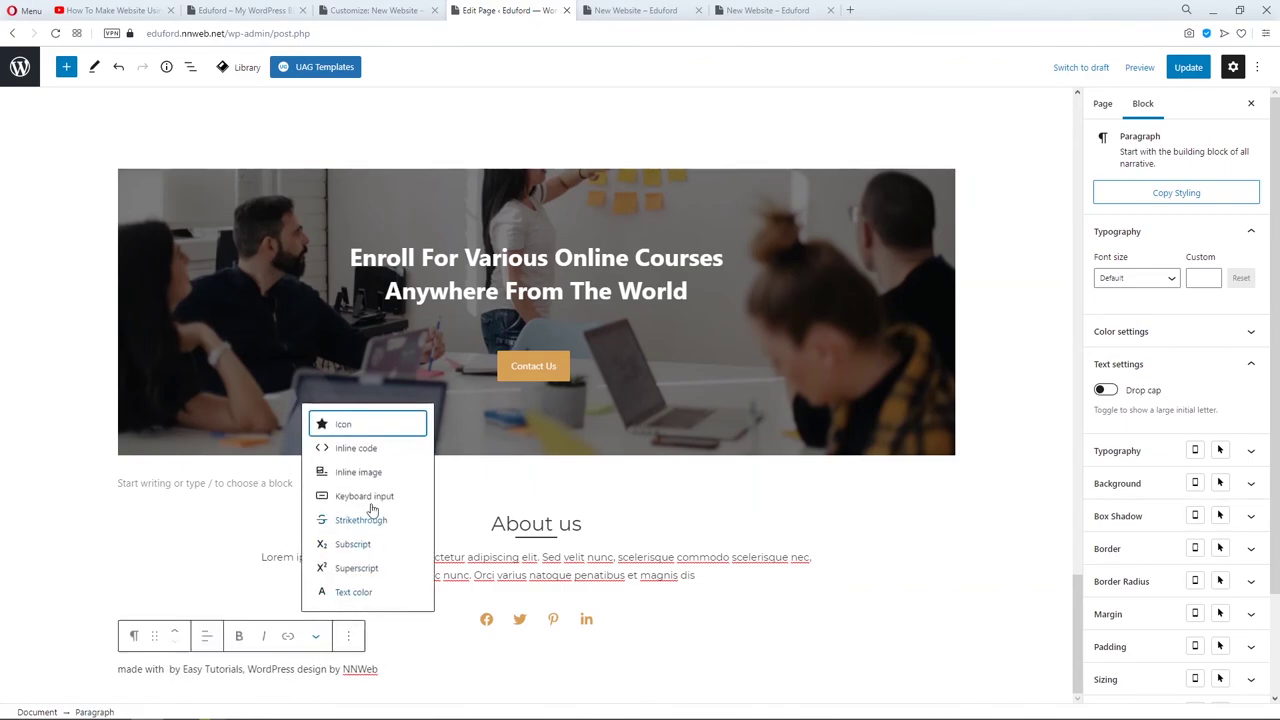
{"action": "left_click", "coordinate": [369, 428]}
{"action": "scroll", "coordinate": [177, 571], "scroll_direction": "down", "scroll_amount": 5}
{"action": "scroll", "coordinate": [178, 573], "scroll_direction": "down", "scroll_amount": 10}
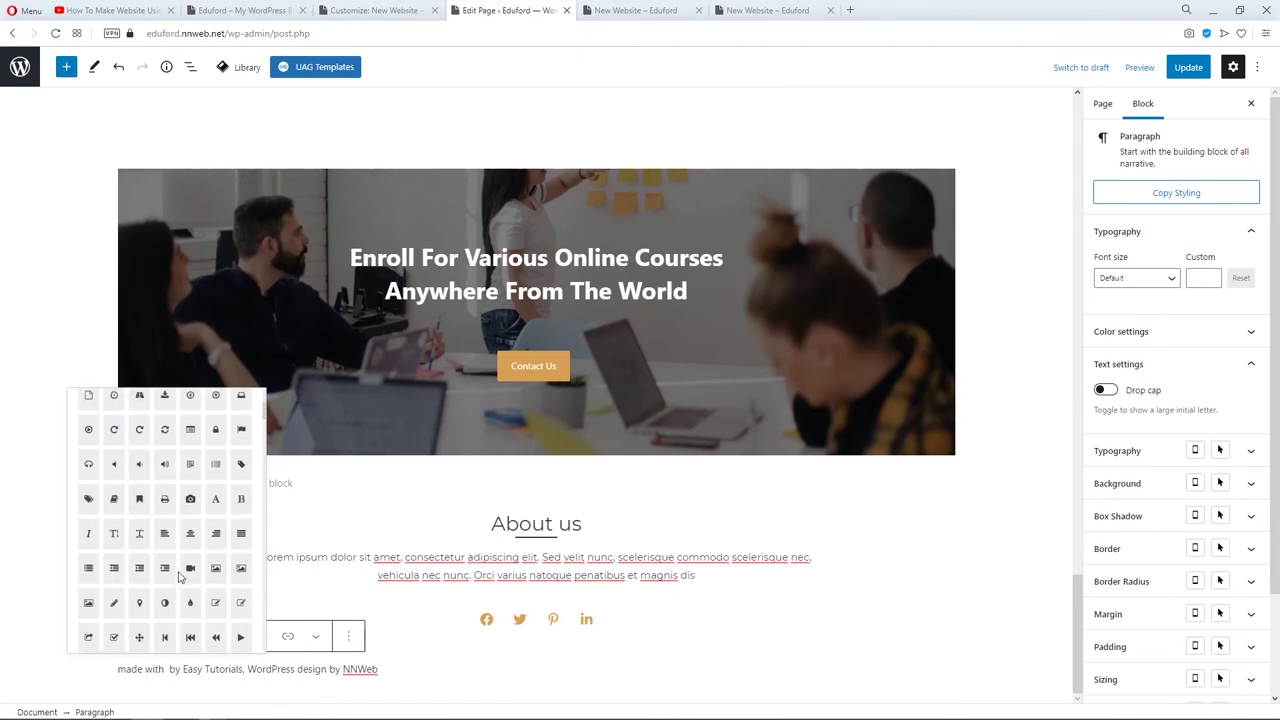
{"action": "scroll", "coordinate": [178, 575], "scroll_direction": "down", "scroll_amount": 2}
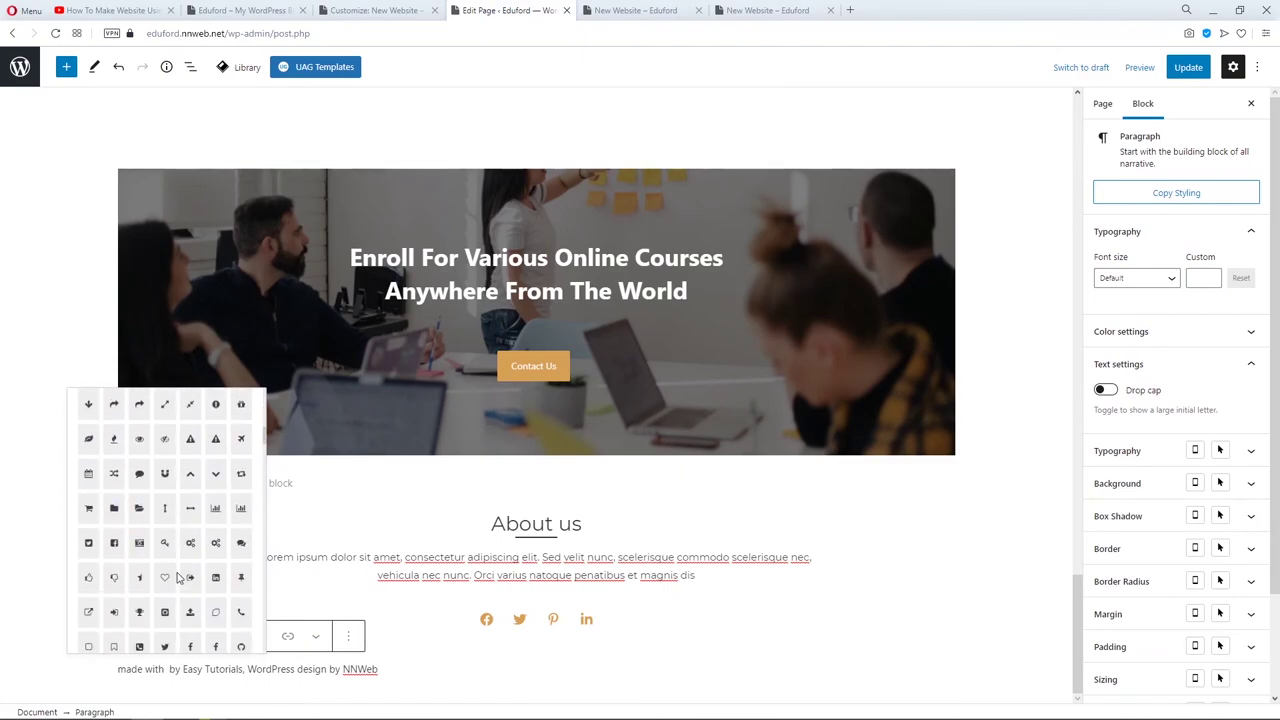
{"action": "left_click", "coordinate": [165, 575]}
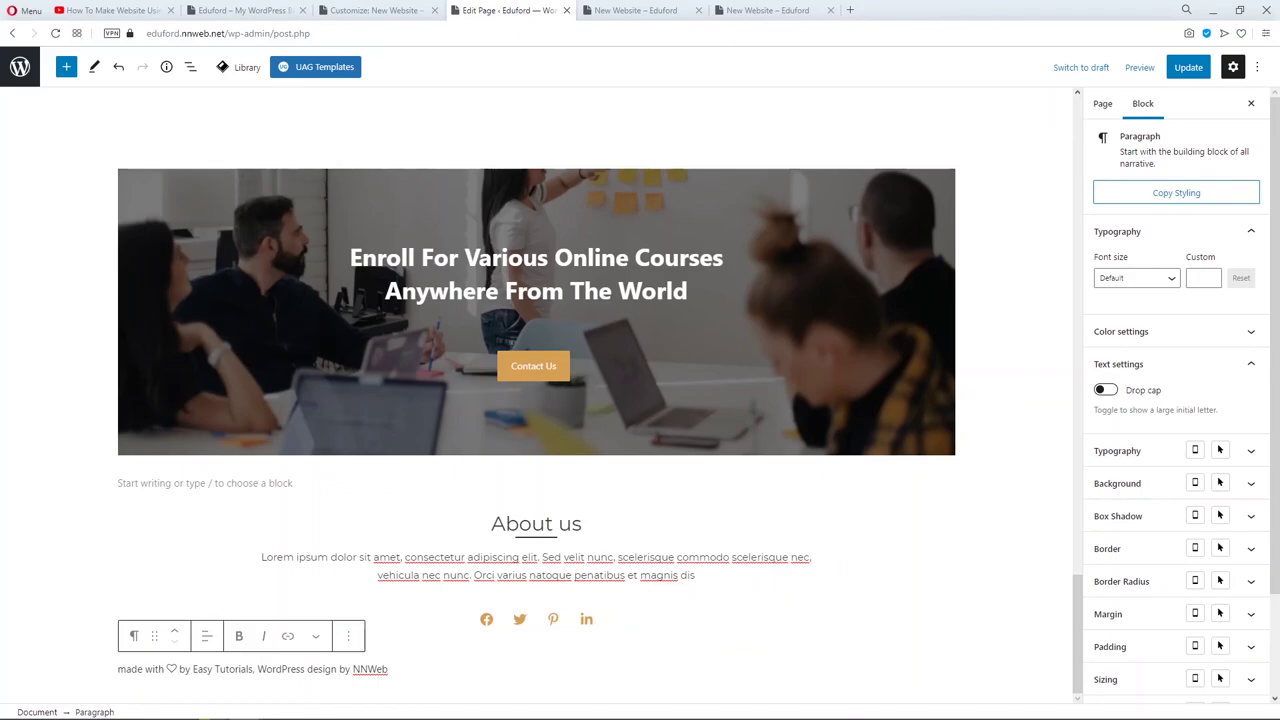
Copy the LinkedIn icon's color #d7a056 and apply it to the heart icon in the credit line.
{"action": "left_click", "coordinate": [586, 619]}
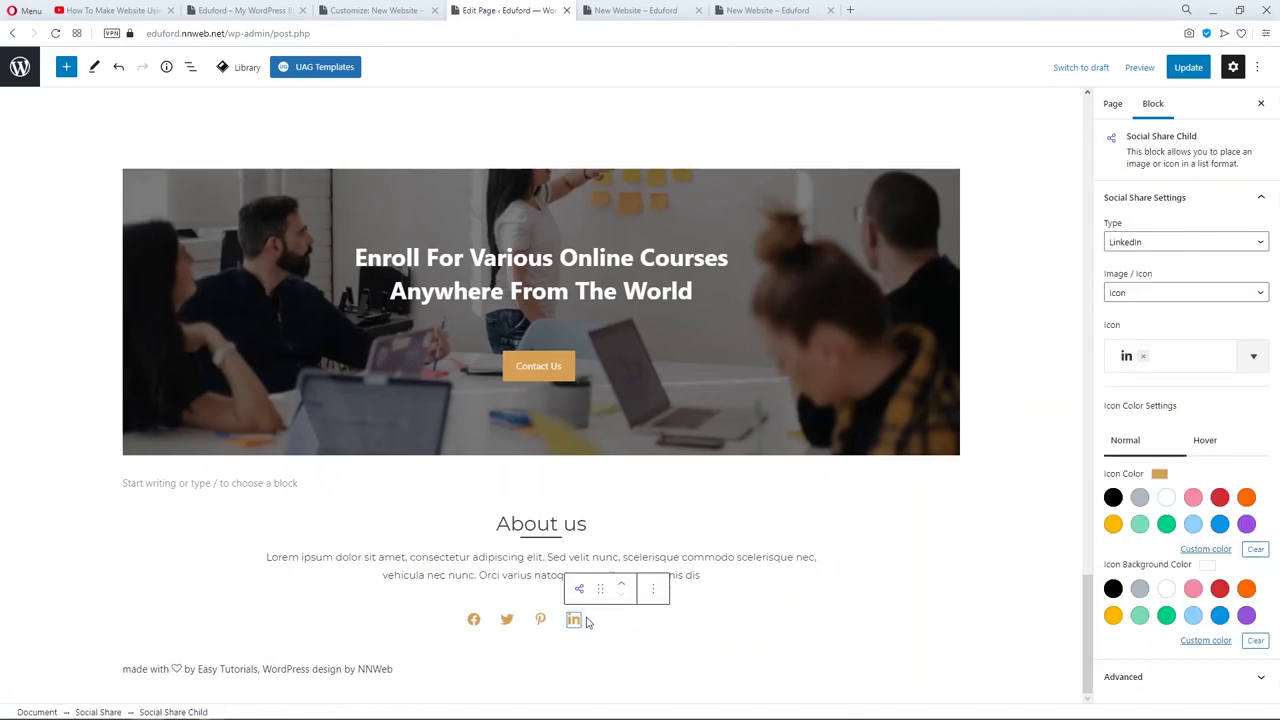
{"action": "left_click", "coordinate": [1205, 549]}
{"action": "left_click_drag", "start_coordinate": [1120, 508], "coordinate": [1025, 516]}
{"action": "key", "text": "ctrl+c"}
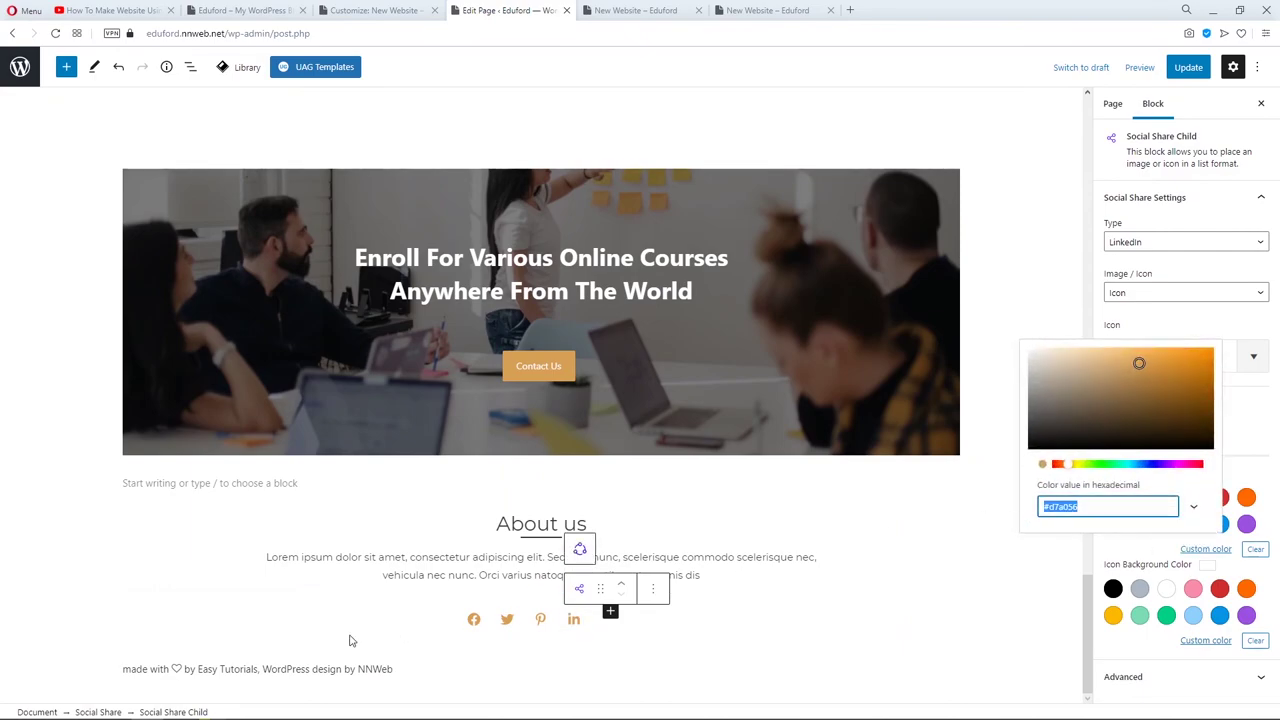
{"action": "left_click", "coordinate": [170, 668]}
{"action": "left_click", "coordinate": [172, 672]}
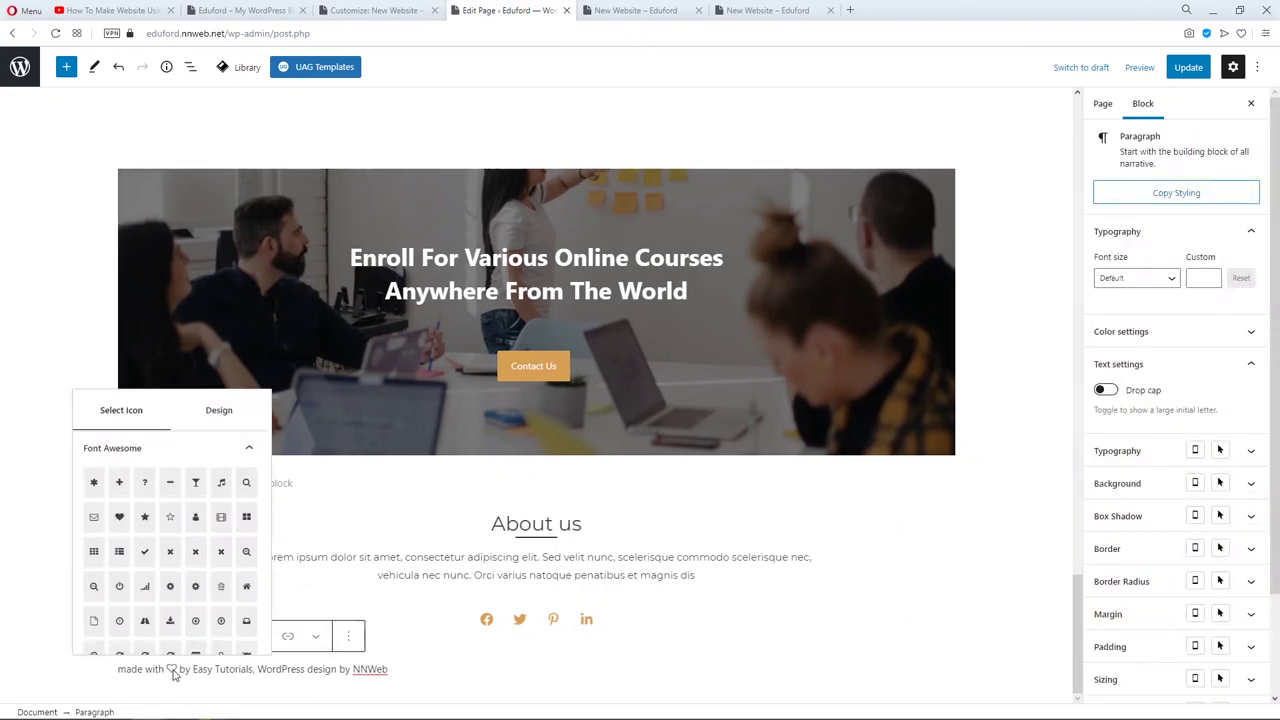
{"action": "left_click", "coordinate": [219, 412]}
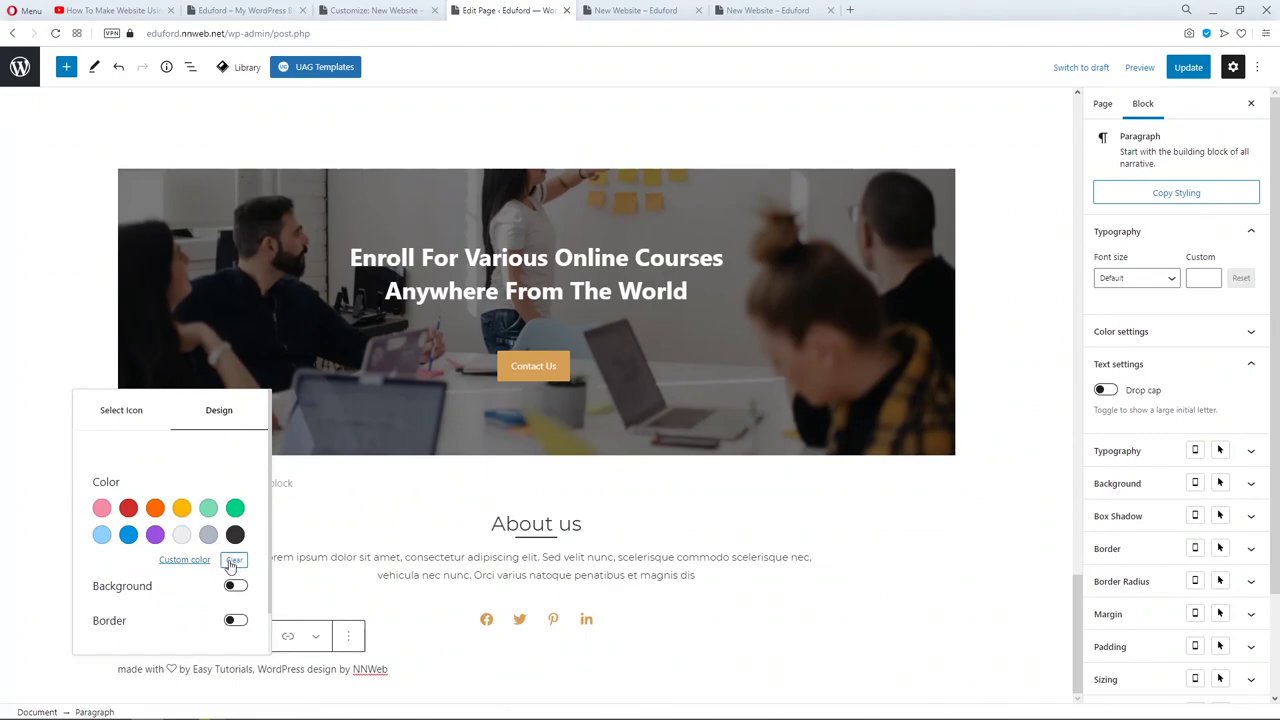
{"action": "left_click", "coordinate": [184, 559]}
{"action": "left_click_drag", "start_coordinate": [252, 514], "coordinate": [188, 516]}
{"action": "key", "text": "ctrl+v"}
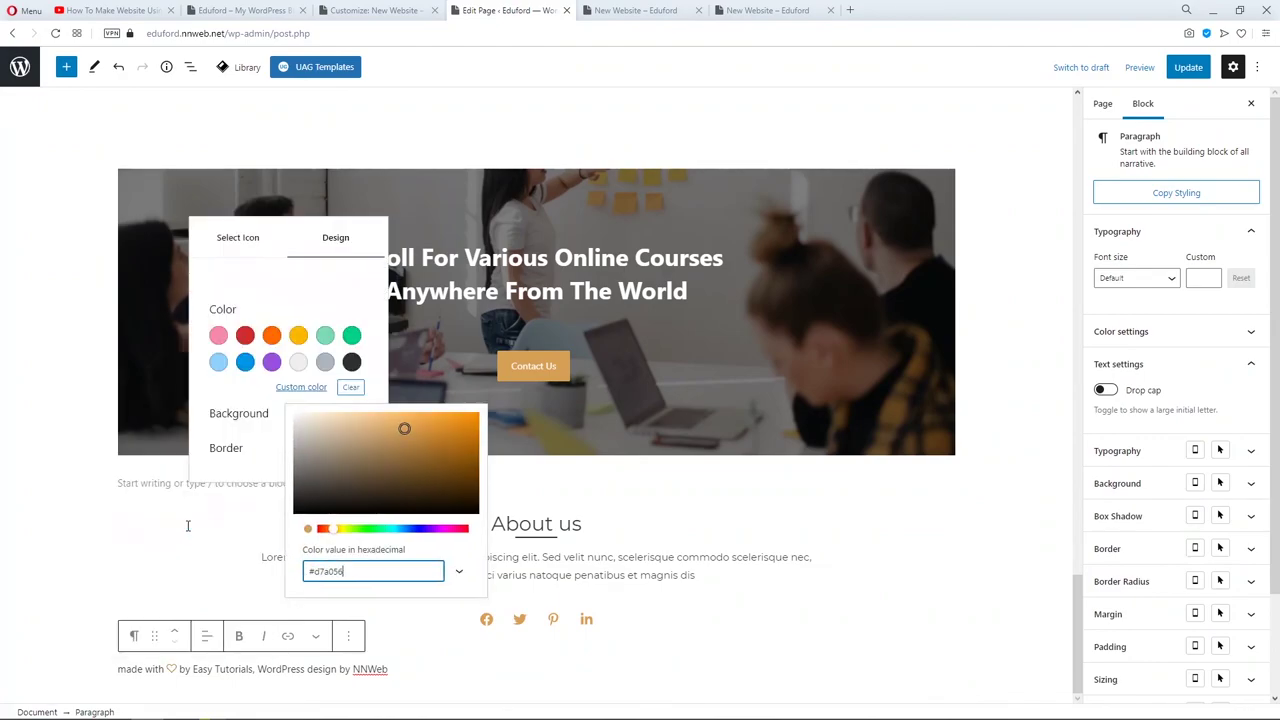
Center the credit paragraph's text and update the page, checking the result on the live page.
{"action": "left_click", "coordinate": [208, 637]}
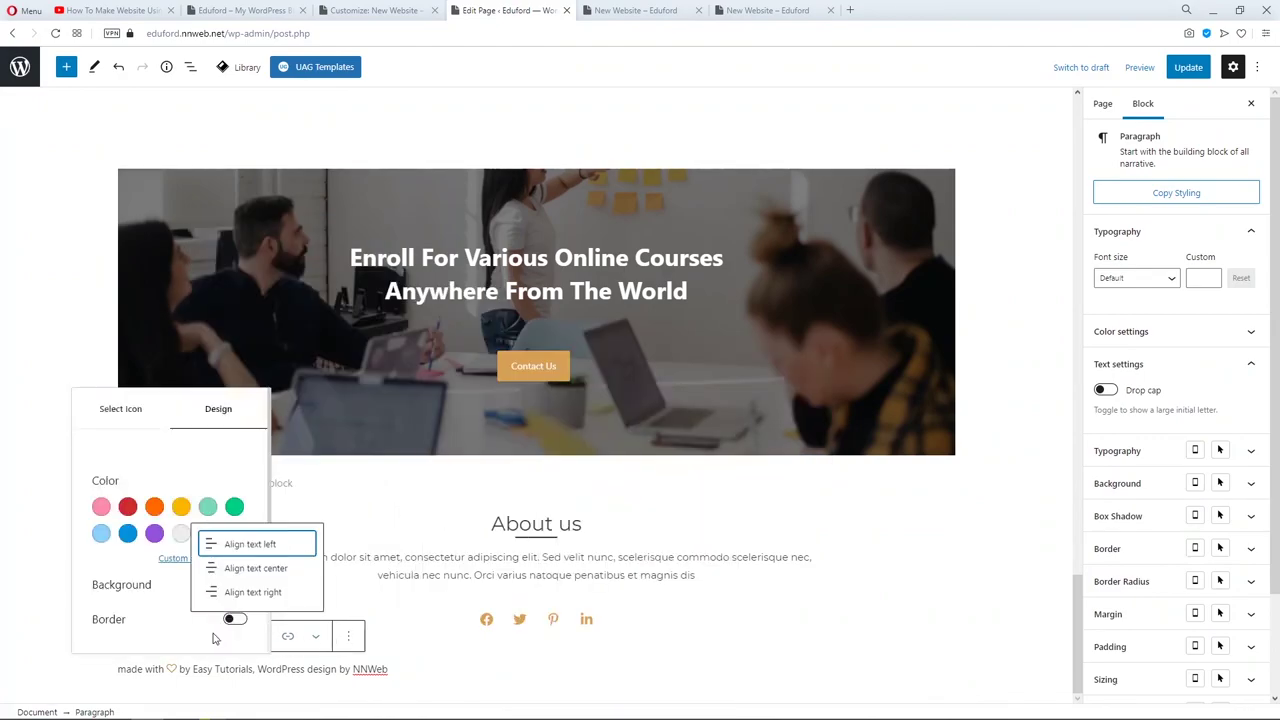
{"action": "left_click", "coordinate": [228, 568]}
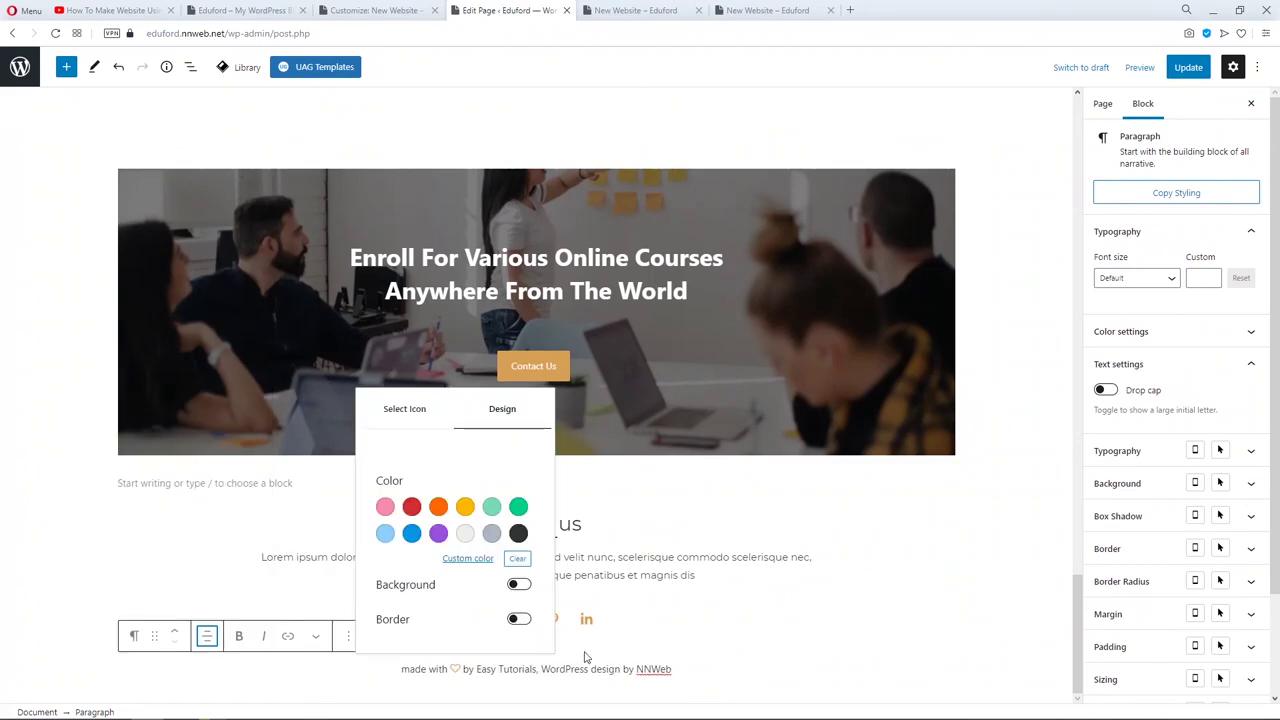
{"action": "left_click", "coordinate": [1188, 67]}
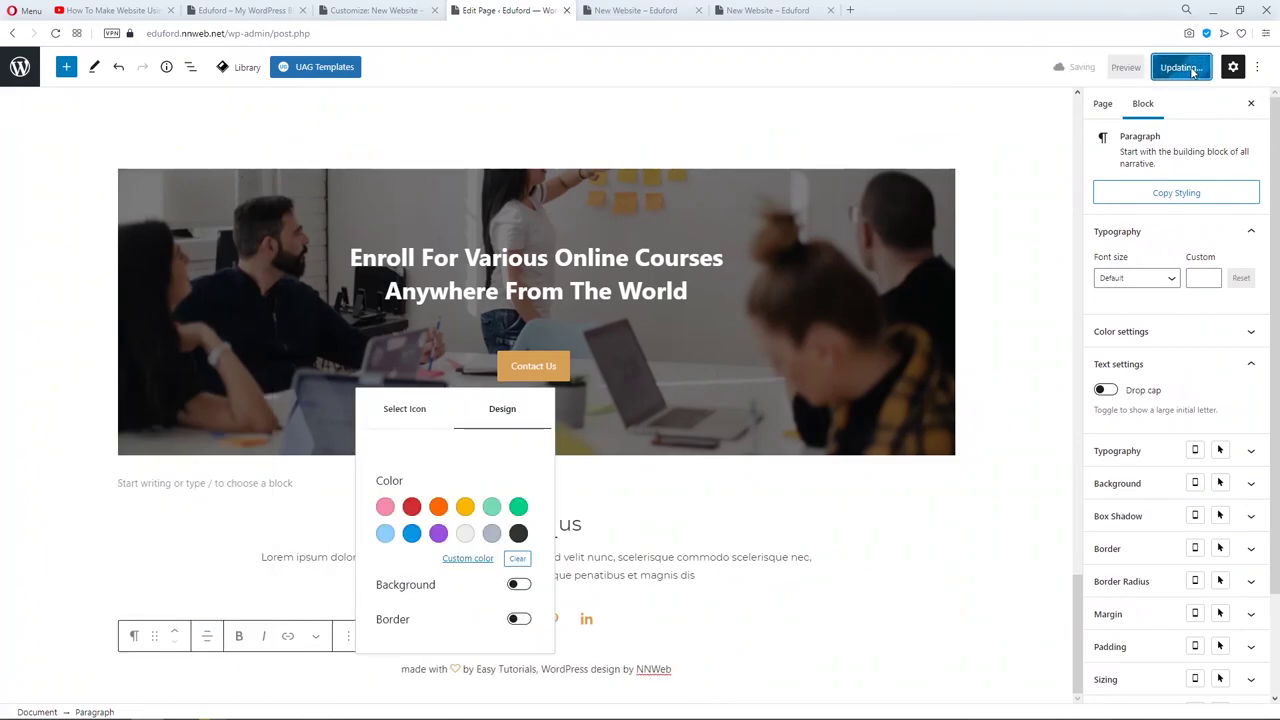
{"action": "left_click", "coordinate": [632, 11]}
{"action": "key", "text": "F5"}
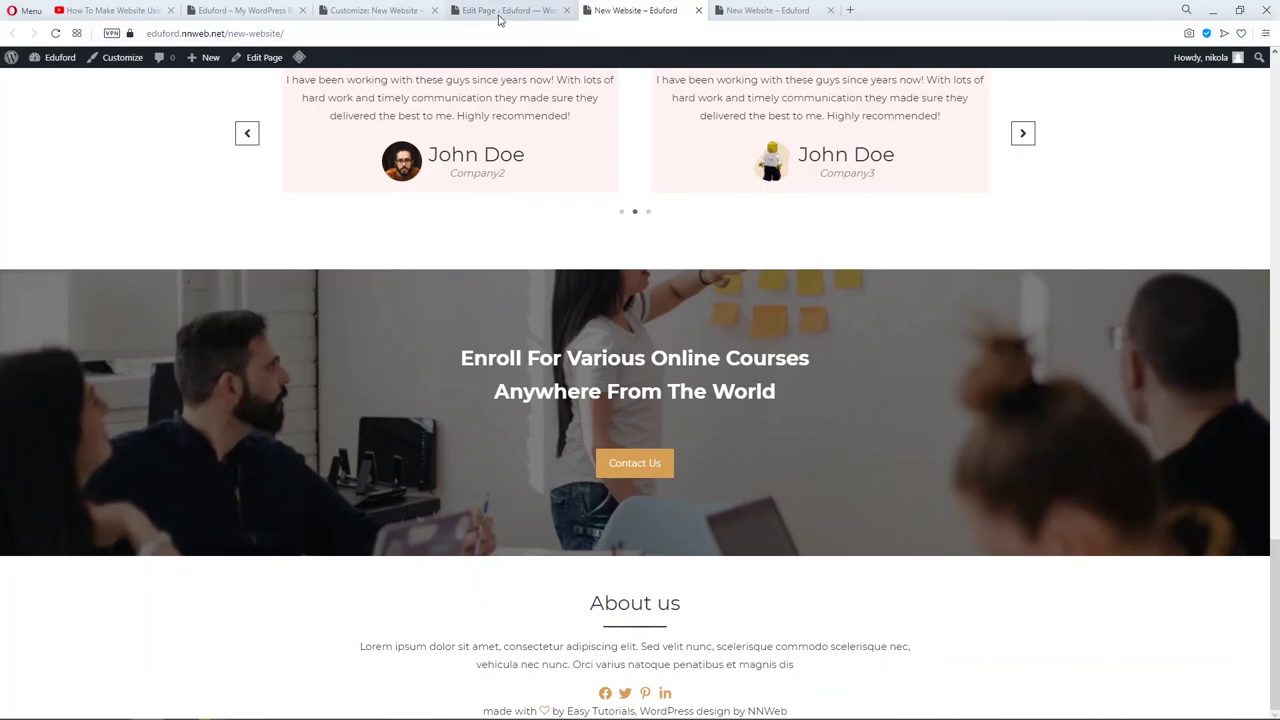
Add an empty .my-4 rule below the .my-2 rule in the site's Additional CSS.
{"action": "left_click", "coordinate": [386, 12]}
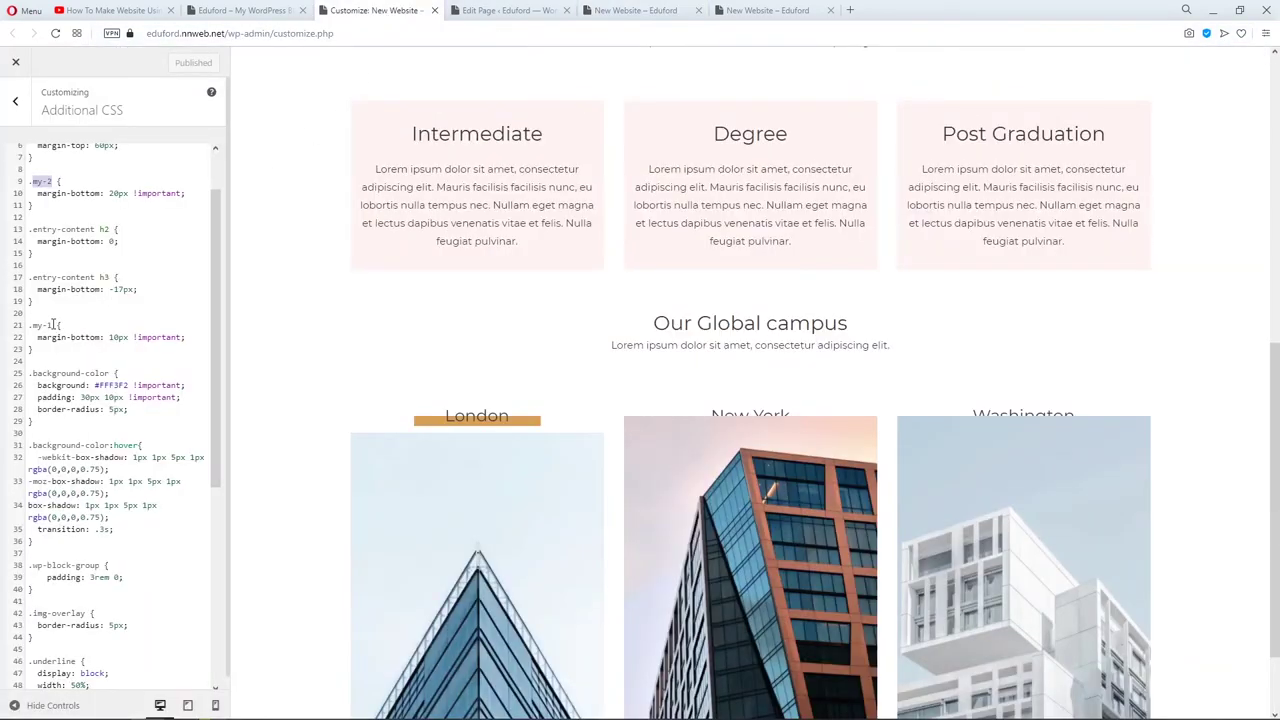
{"action": "left_click", "coordinate": [45, 205]}
{"action": "scroll", "coordinate": [60, 215], "scroll_direction": "up", "scroll_amount": 1}
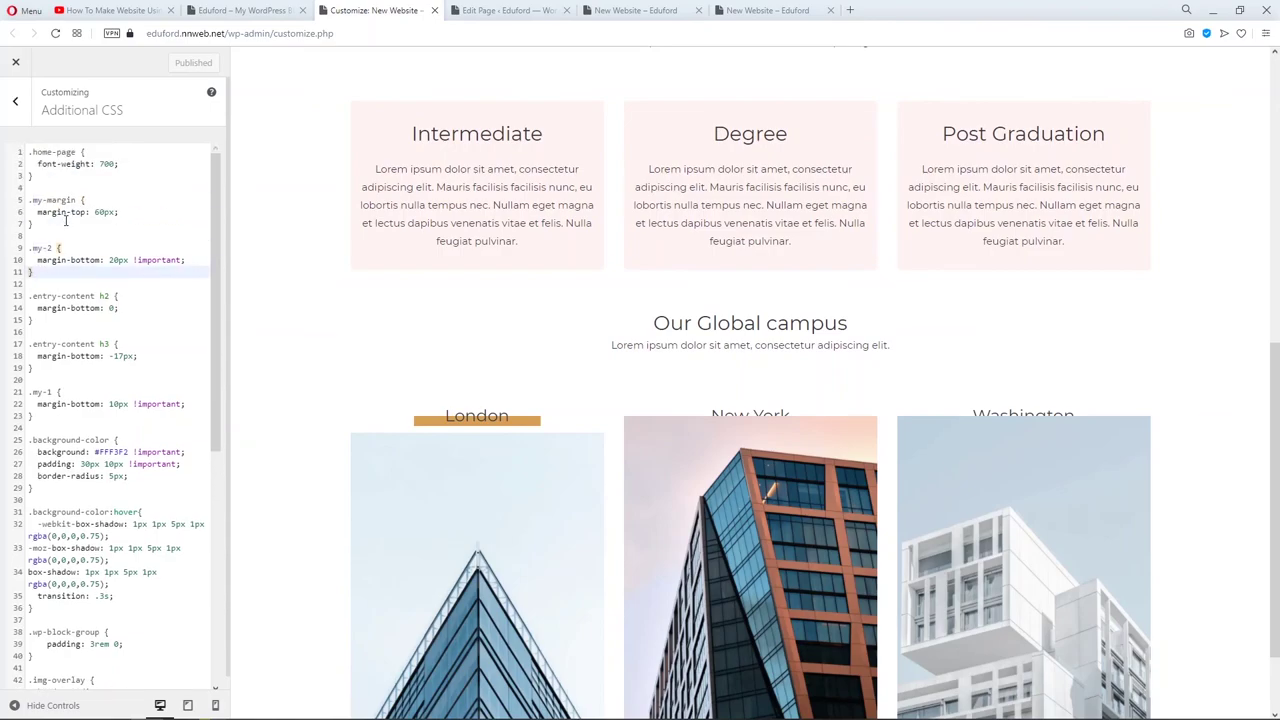
{"action": "double_click", "coordinate": [45, 247]}
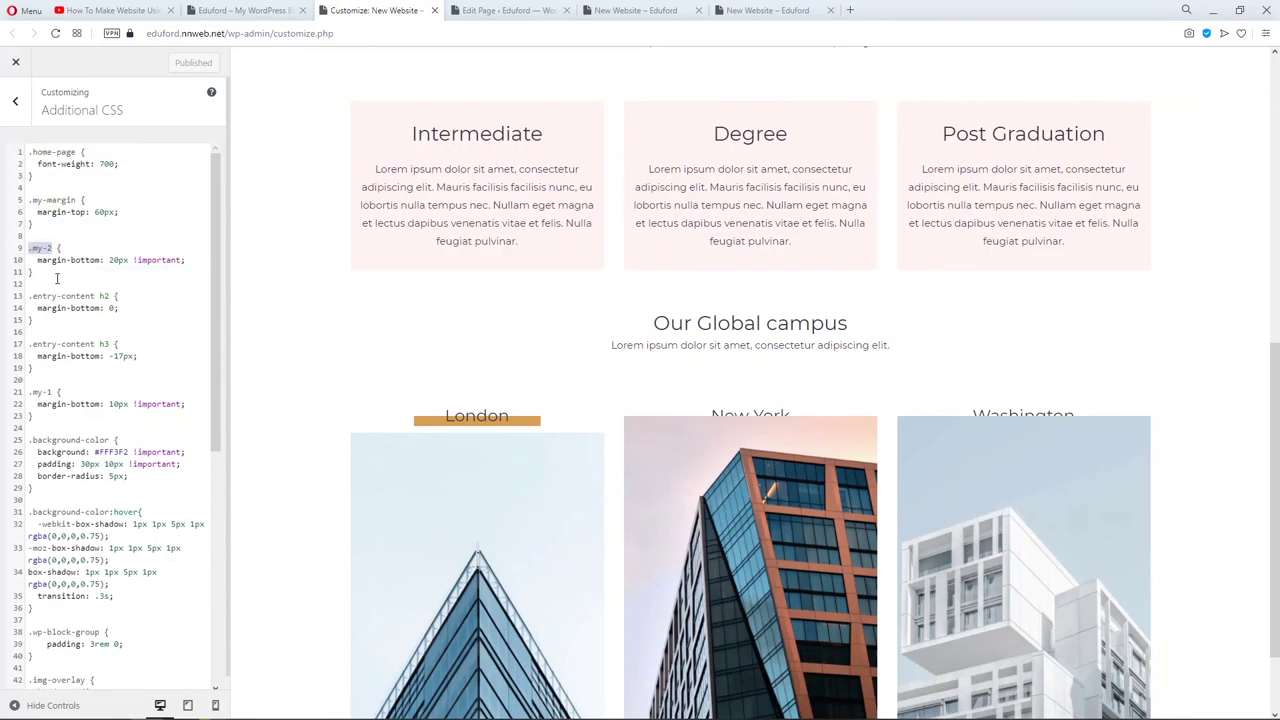
{"action": "left_click", "coordinate": [57, 271]}
{"action": "key", "text": "Return"}
{"action": "key", "text": "Return"}
{"action": "type", "text": ".my-2"}
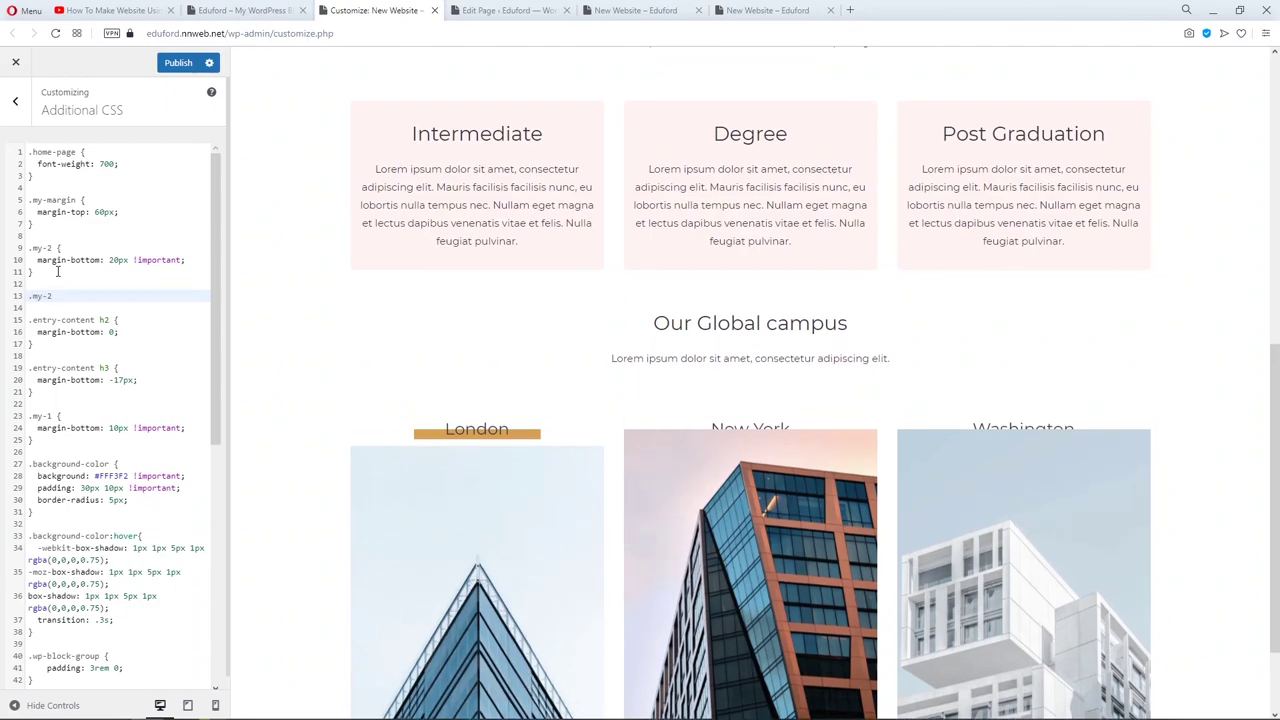
{"action": "type", "text": "{"}
{"action": "key", "text": "Return"}
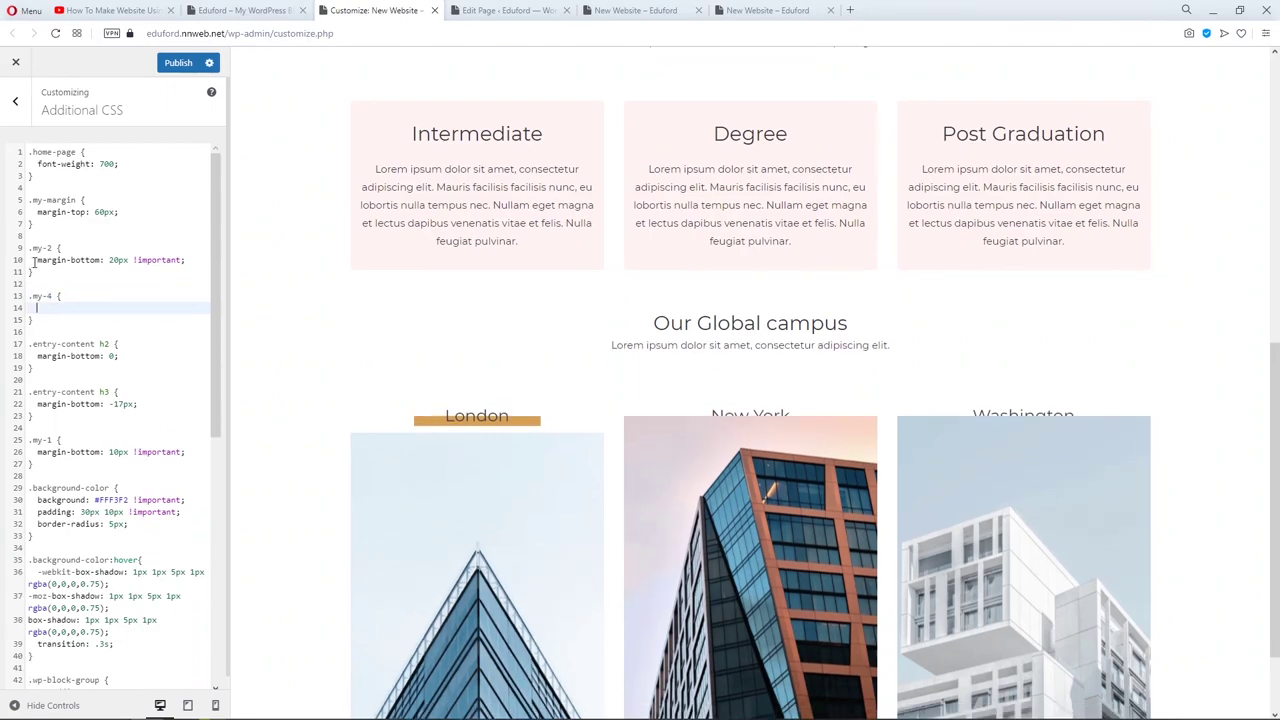
Give the .my-4 rule margin-bottom: 40px !important, based on the .my-2 declaration, and publish the CSS.
{"action": "left_click_drag", "start_coordinate": [34, 260], "coordinate": [186, 261]}
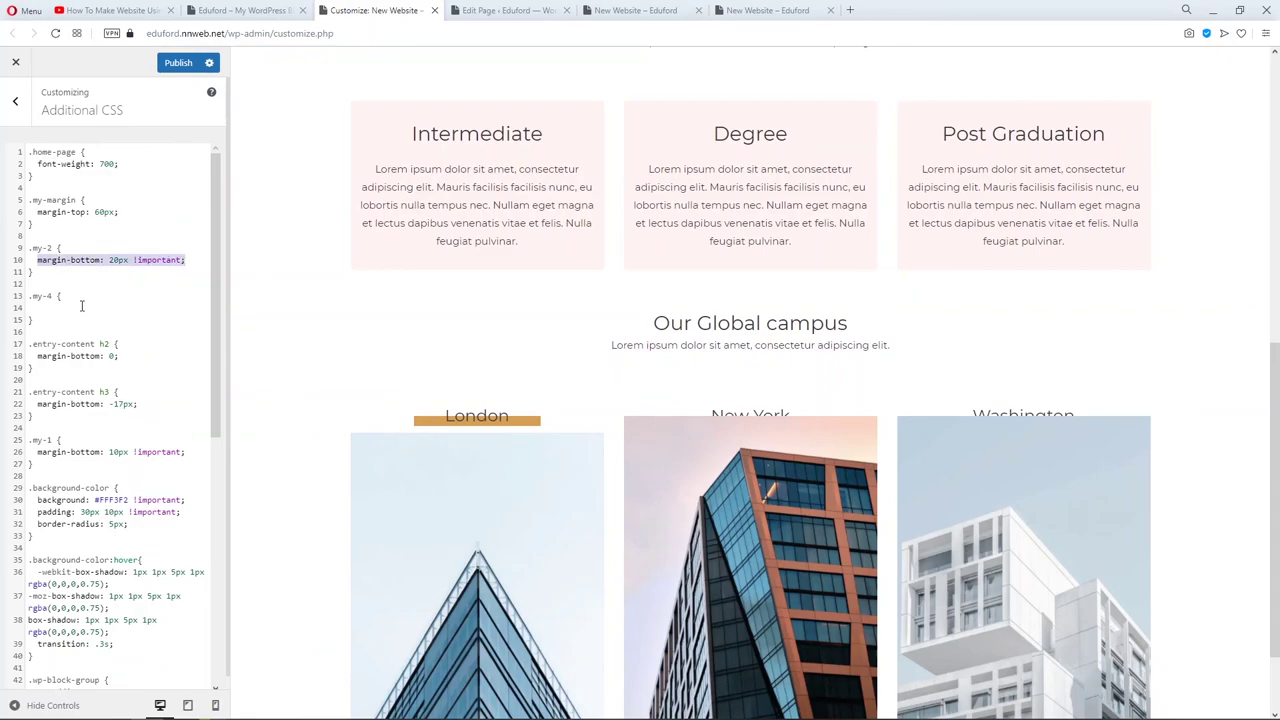
{"action": "key", "text": "ctrl+c"}
{"action": "left_click", "coordinate": [82, 306]}
{"action": "key", "text": "ctrl+v"}
{"action": "left_click", "coordinate": [113, 307]}
{"action": "key", "text": "BackSpace"}
{"action": "type", "text": "4"}
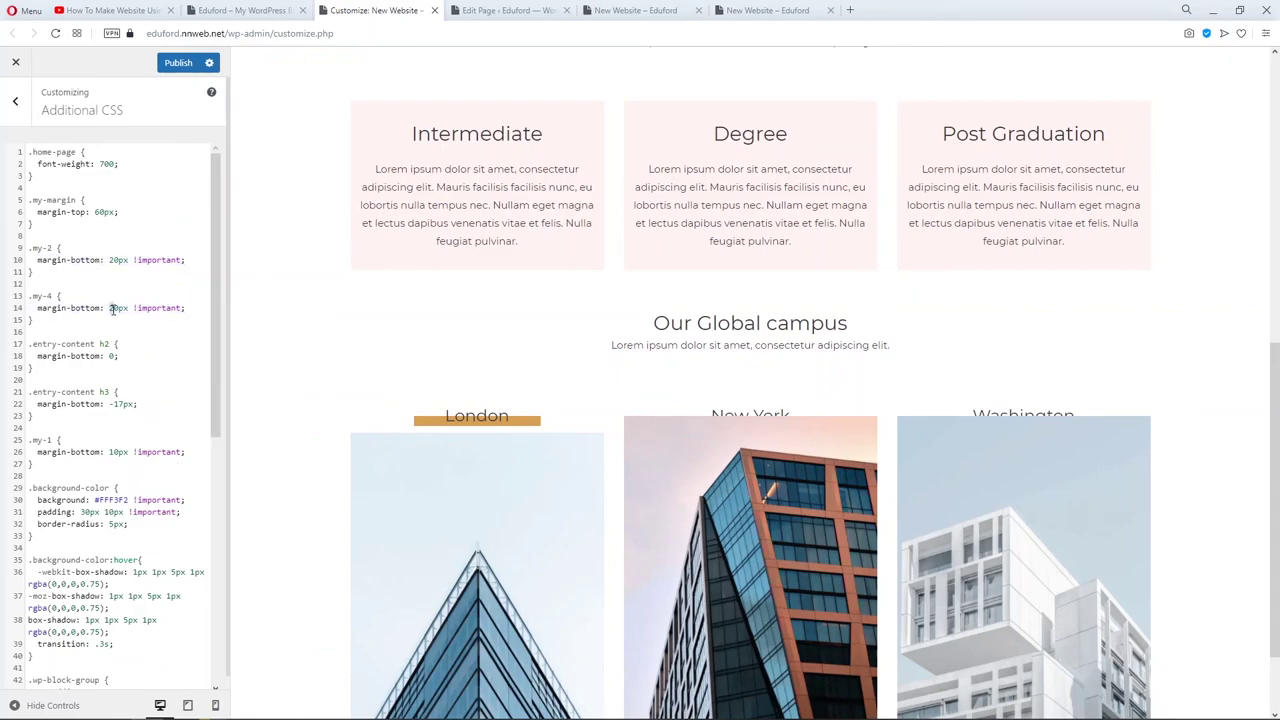
{"action": "left_click", "coordinate": [178, 62]}
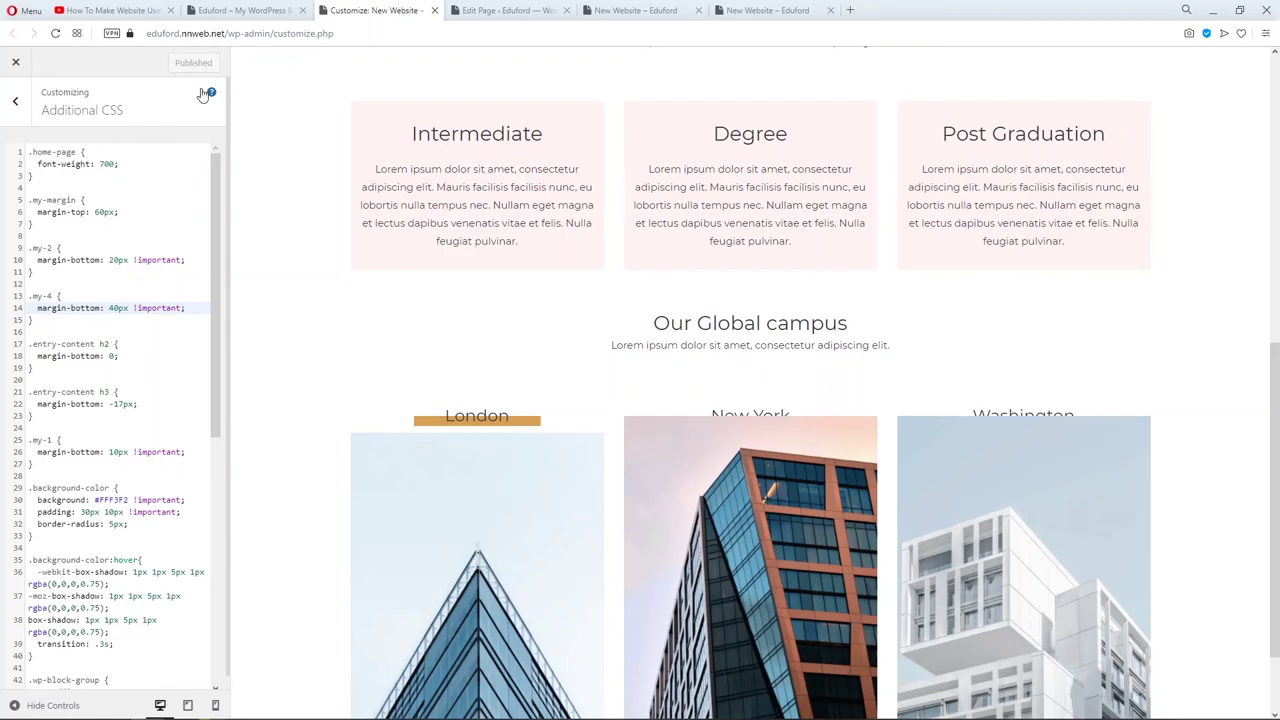
Assign the additional CSS class my-4 to the Social Share block, update the page and check the icon spacing live.
{"action": "left_click", "coordinate": [482, 14]}
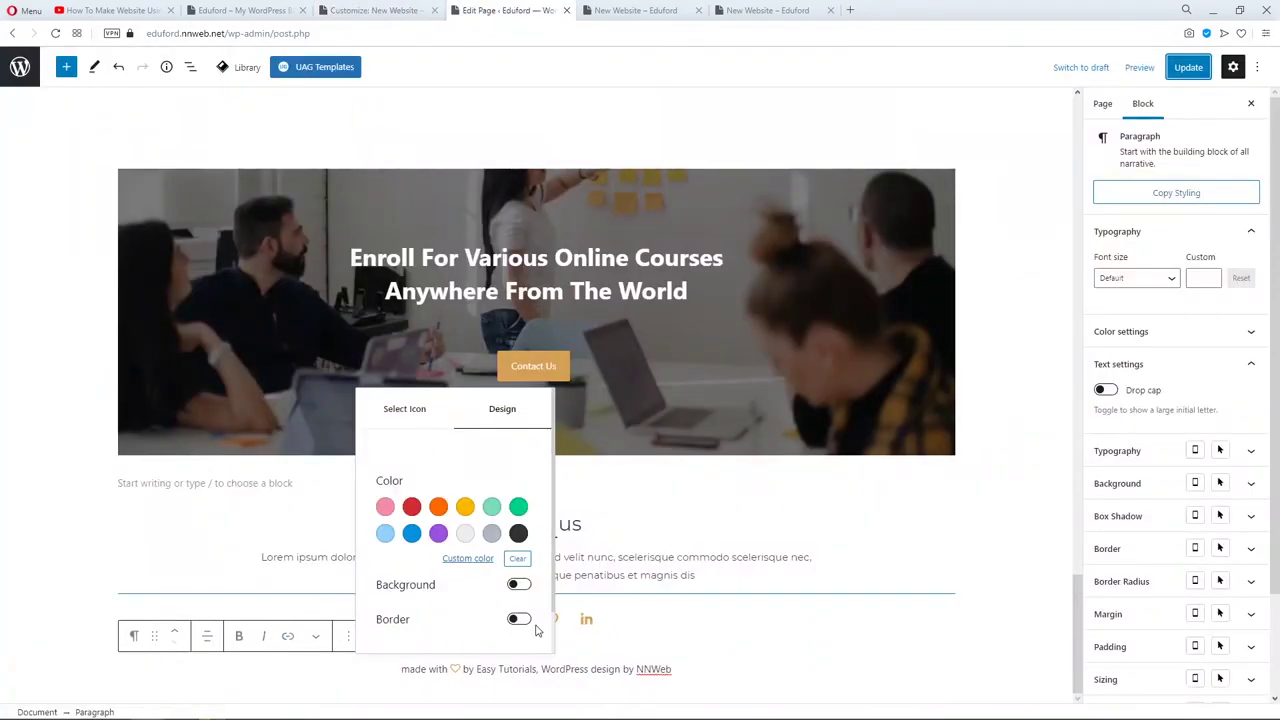
{"action": "left_click", "coordinate": [595, 624]}
{"action": "scroll", "coordinate": [1145, 627], "scroll_direction": "down", "scroll_amount": 1}
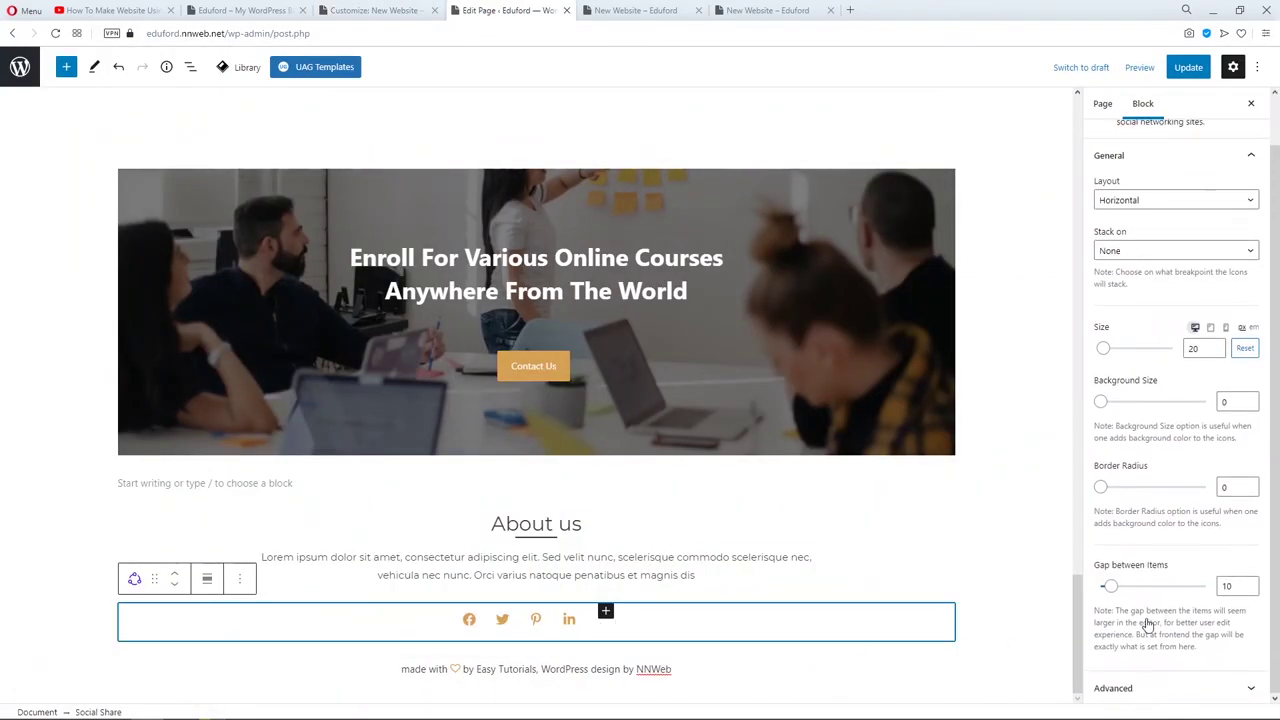
{"action": "left_click", "coordinate": [1140, 680]}
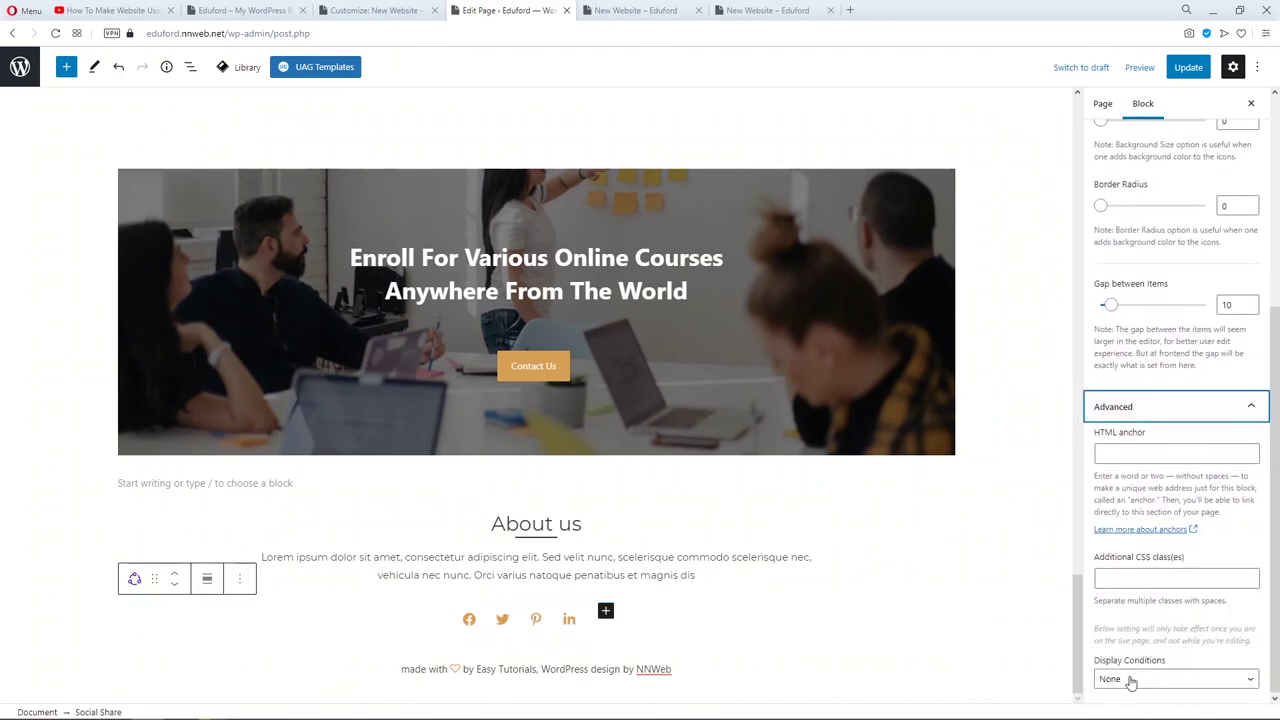
{"action": "left_click", "coordinate": [1146, 580]}
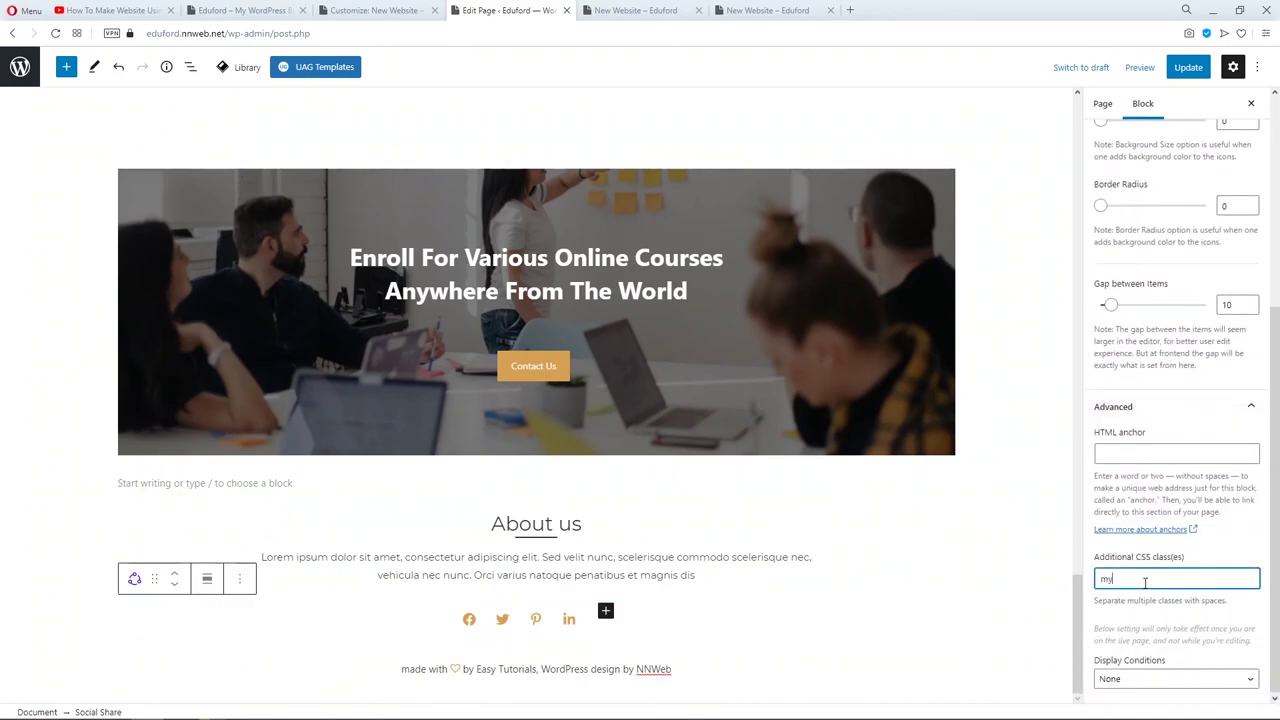
{"action": "type", "text": "my-4"}
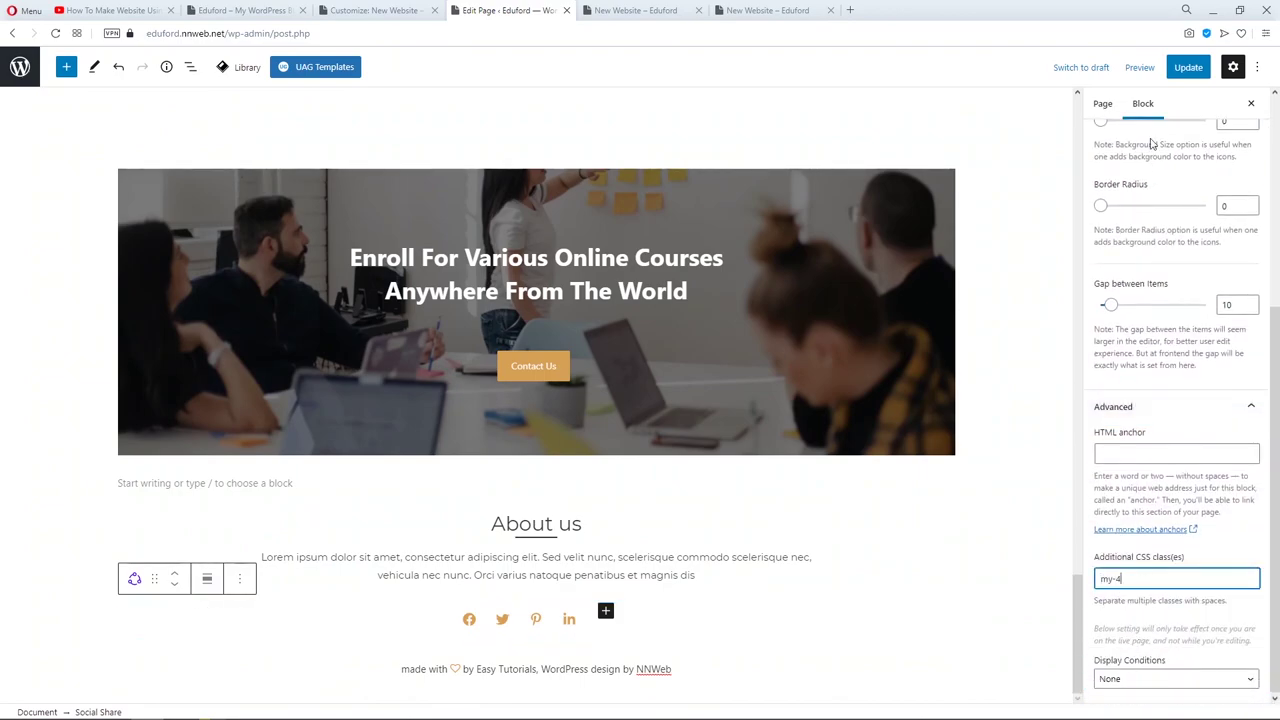
{"action": "left_click", "coordinate": [1190, 68]}
{"action": "left_click", "coordinate": [628, 11]}
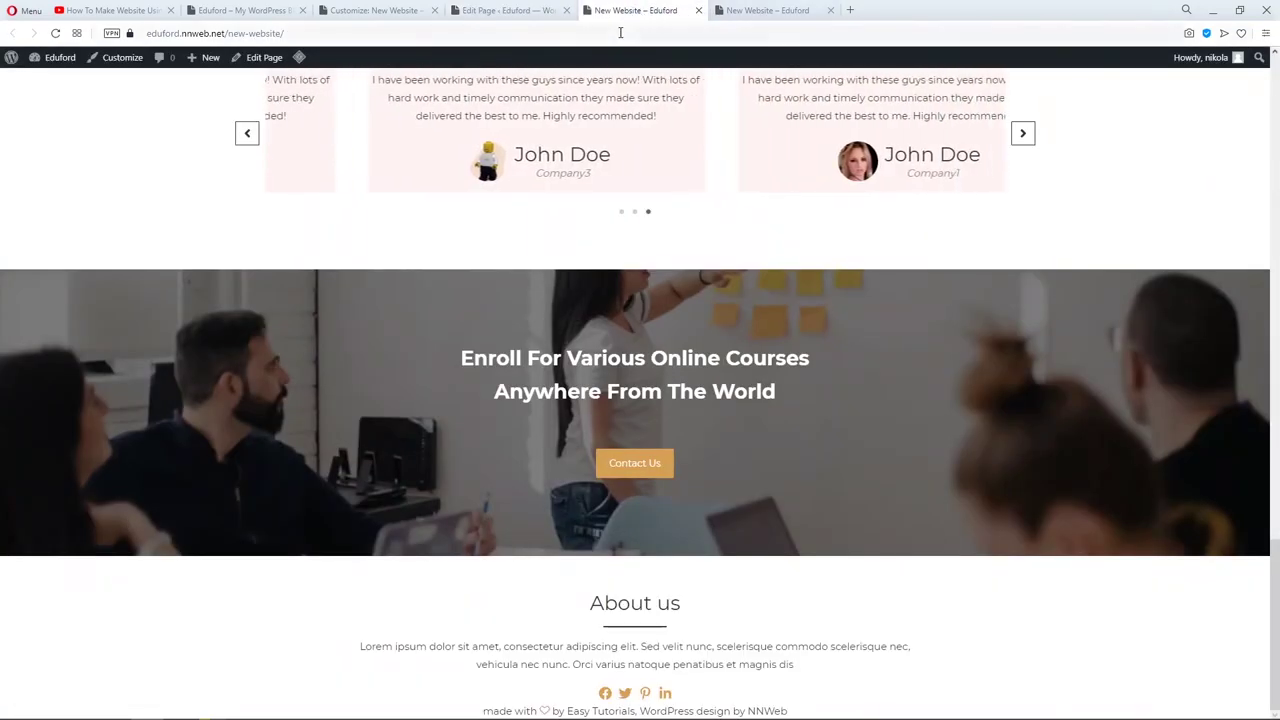
{"action": "key", "text": "F5"}
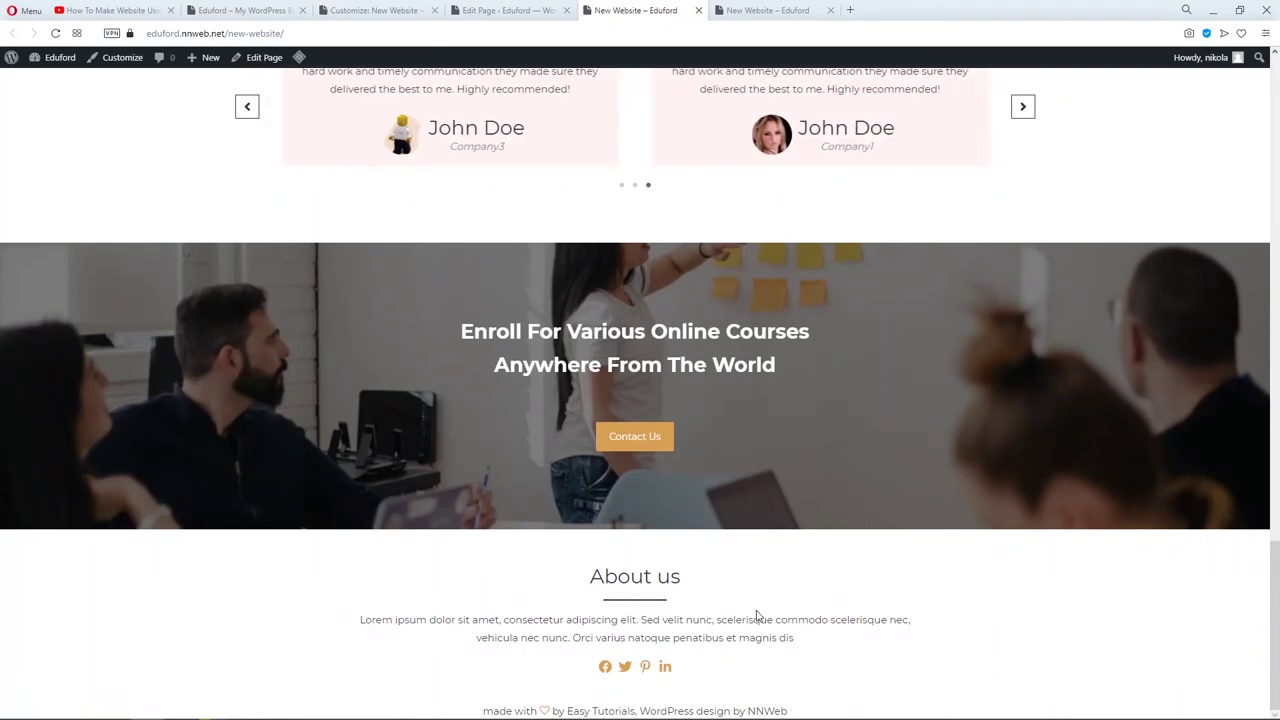
Reload the live homepage and review every section from the hero to About us, advancing the student testimonial carousel once.
{"action": "left_click", "coordinate": [570, 36]}
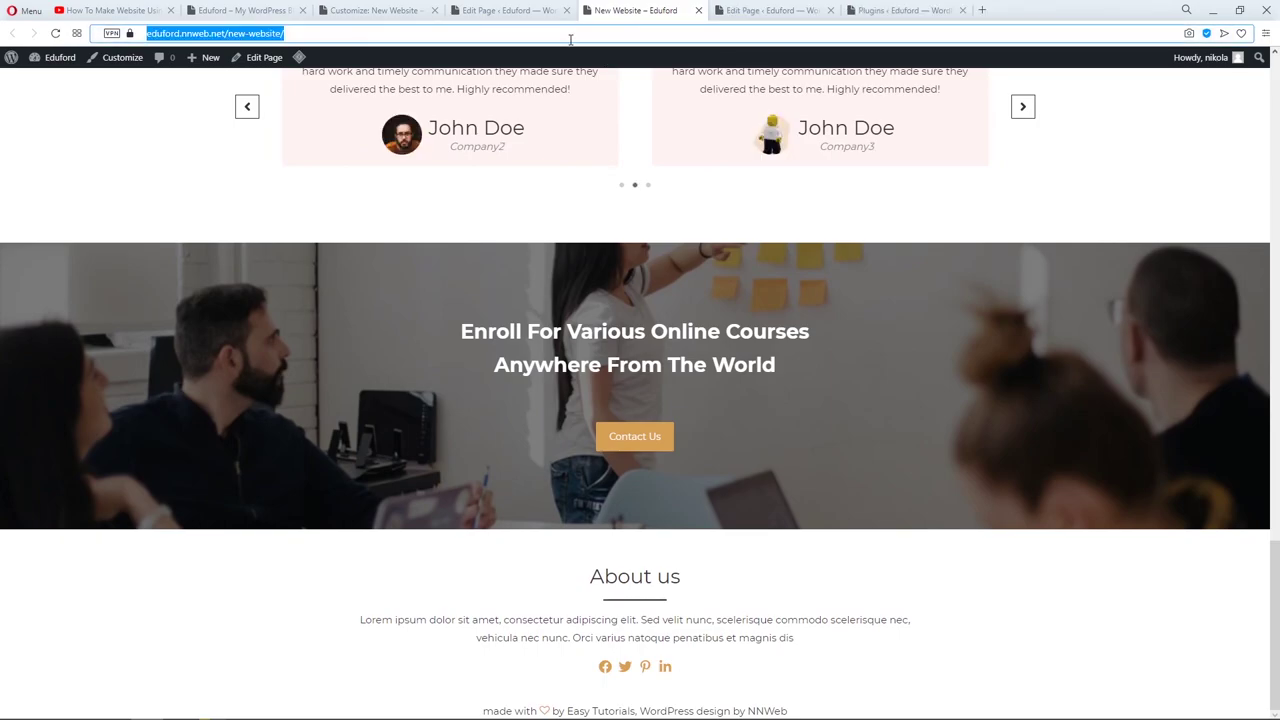
{"action": "key", "text": "Return"}
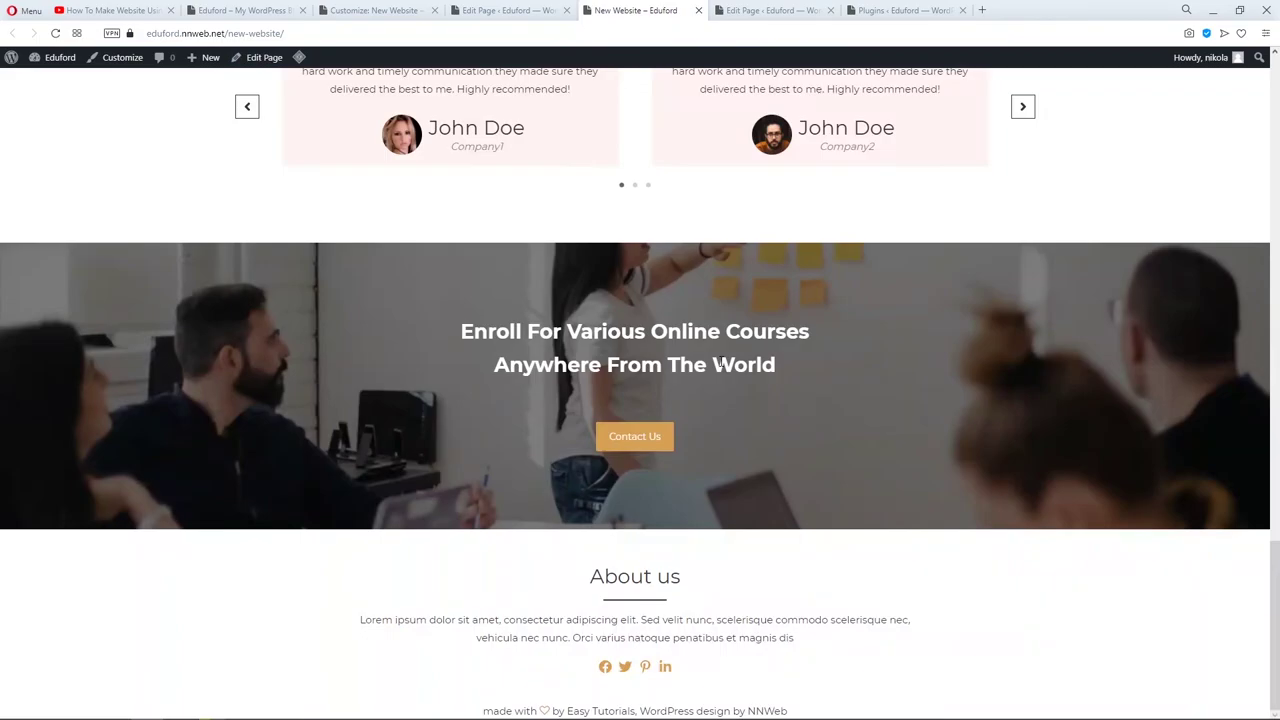
{"action": "scroll", "coordinate": [786, 425], "scroll_direction": "up", "scroll_amount": 6}
{"action": "scroll", "coordinate": [786, 425], "scroll_direction": "up", "scroll_amount": 10}
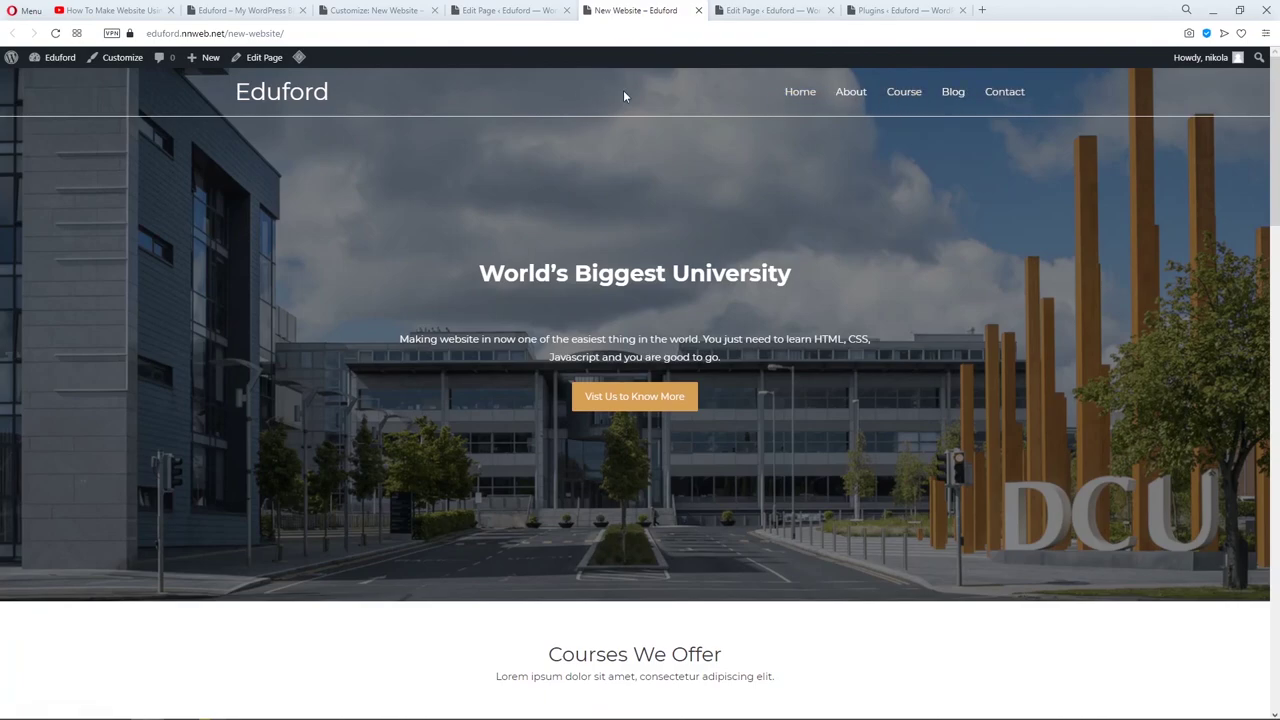
{"action": "scroll", "coordinate": [630, 380], "scroll_direction": "down", "scroll_amount": 5}
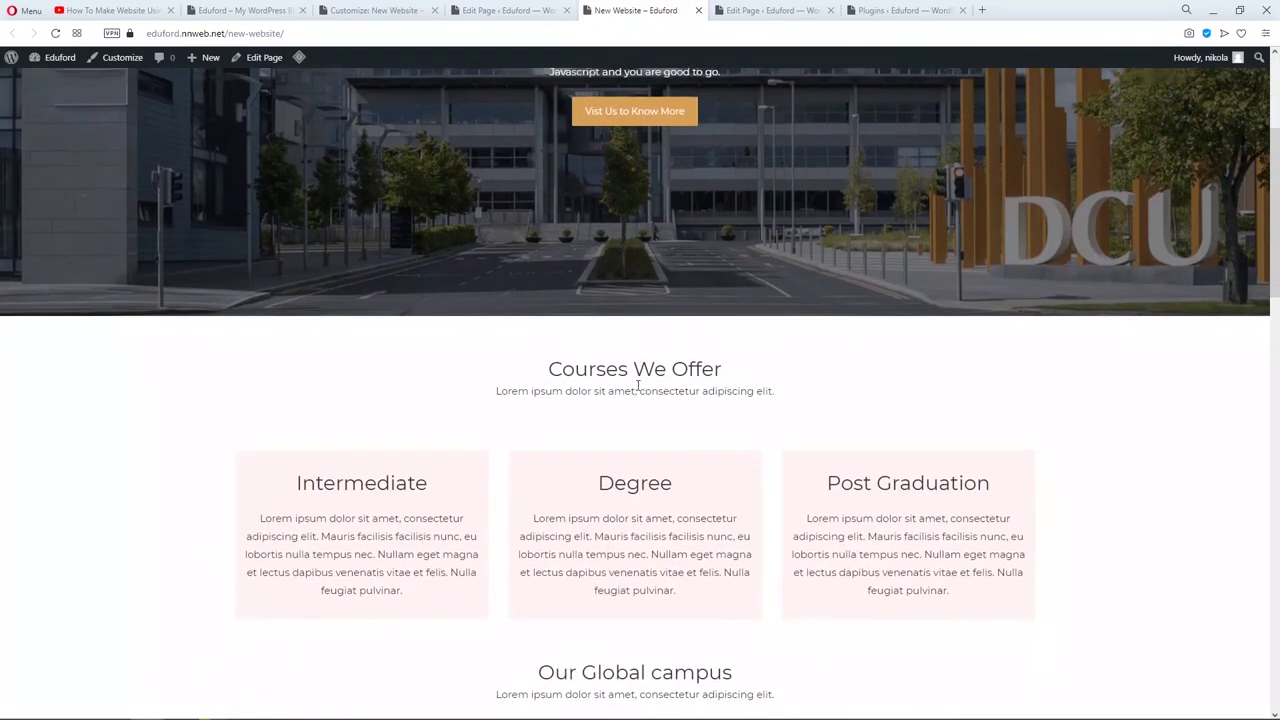
{"action": "scroll", "coordinate": [443, 394], "scroll_direction": "down", "scroll_amount": 2}
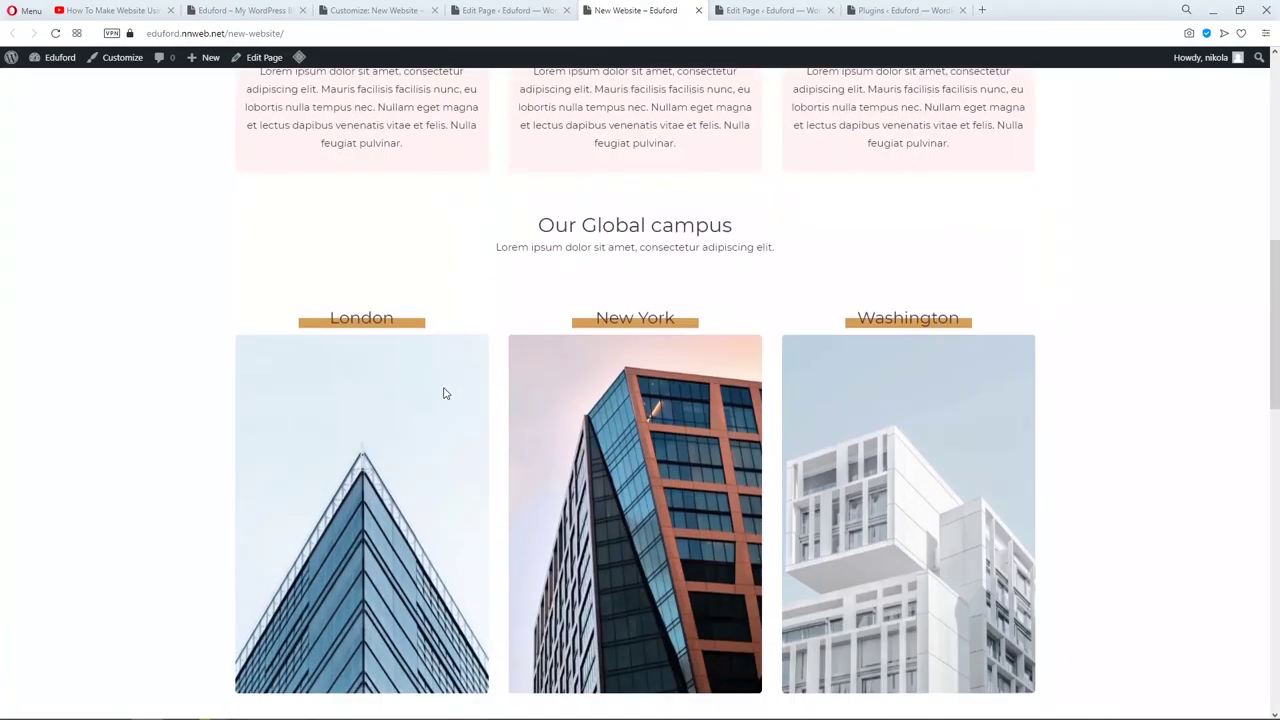
{"action": "scroll", "coordinate": [726, 408], "scroll_direction": "down", "scroll_amount": 2}
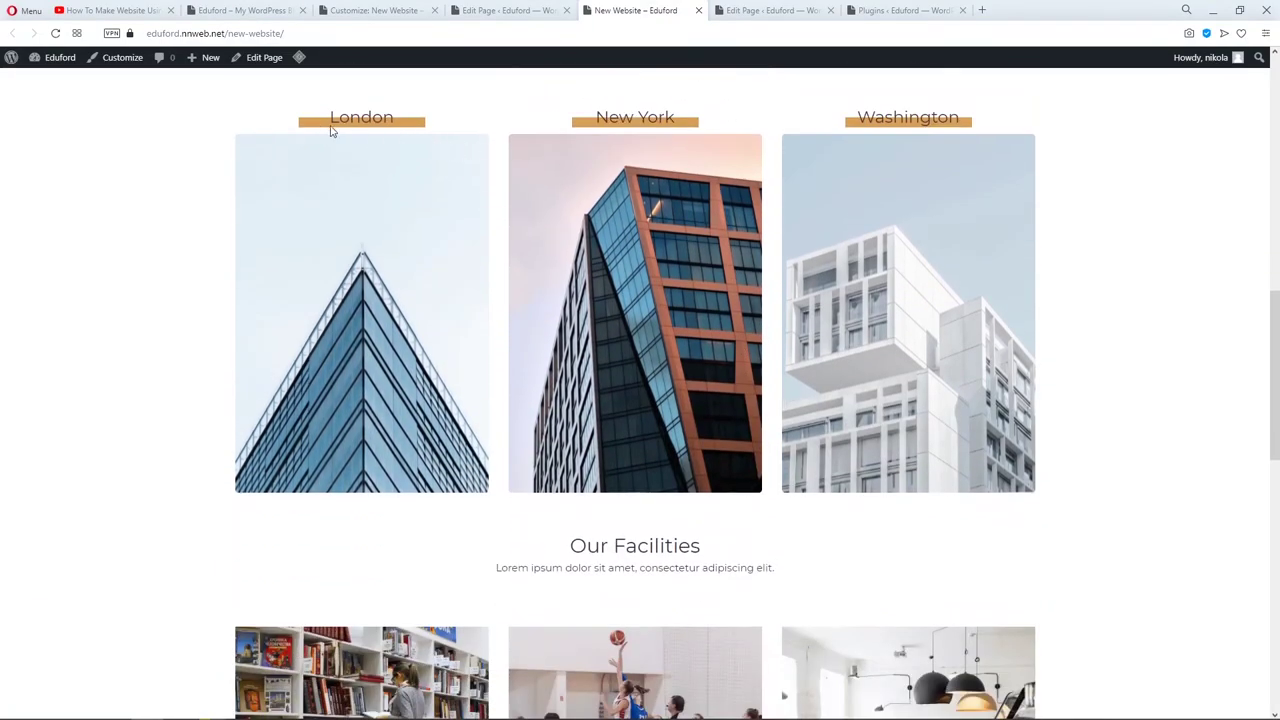
{"action": "scroll", "coordinate": [486, 211], "scroll_direction": "down", "scroll_amount": 5}
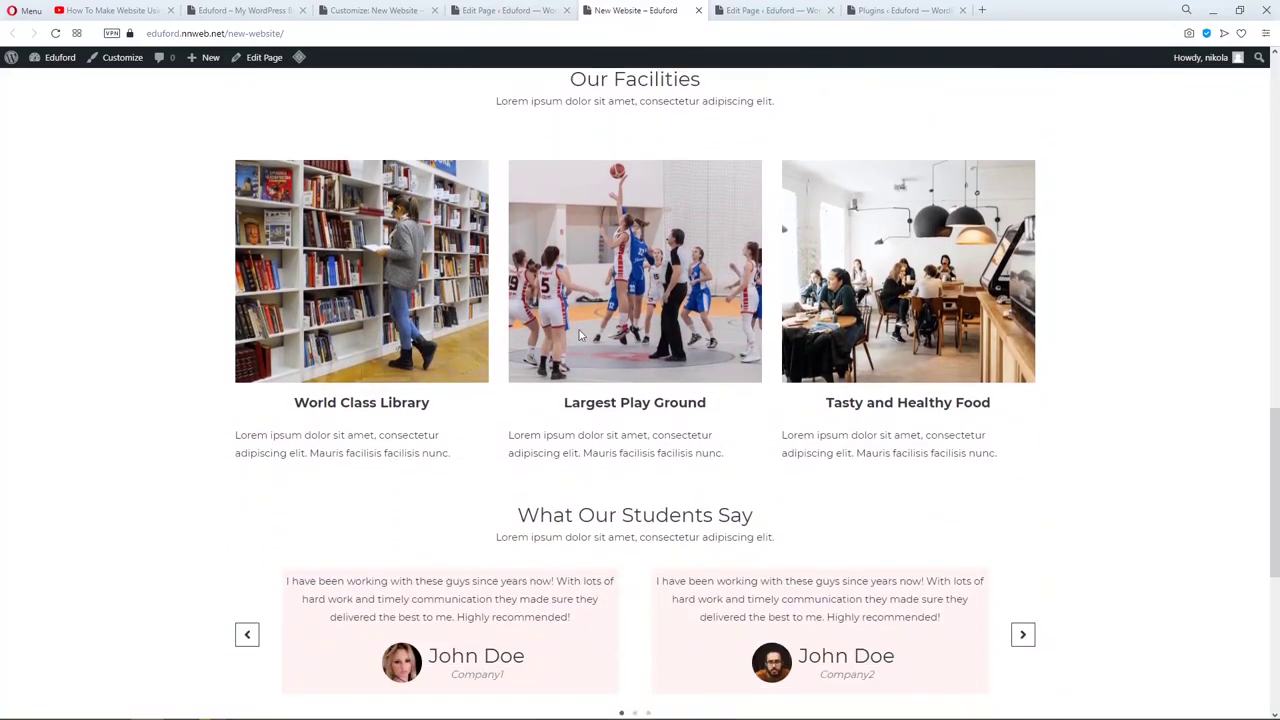
{"action": "scroll", "coordinate": [580, 336], "scroll_direction": "down", "scroll_amount": 2}
{"action": "left_click", "coordinate": [1023, 435]}
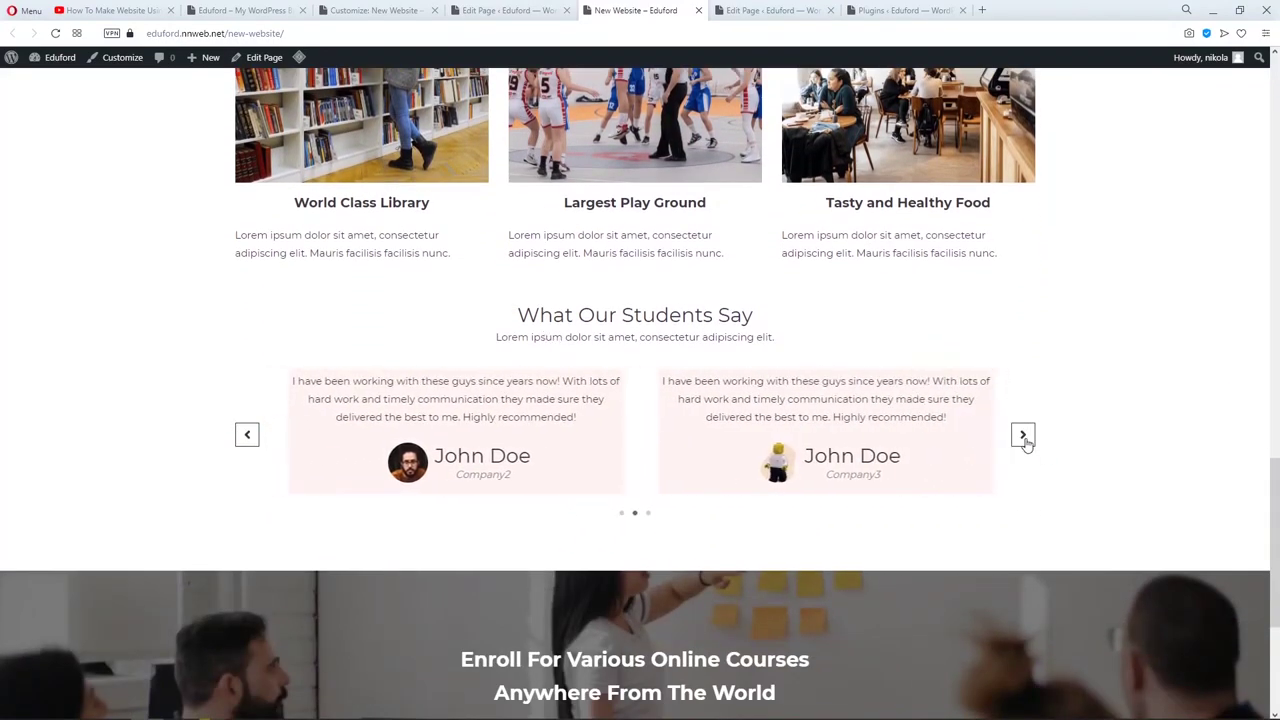
{"action": "scroll", "coordinate": [934, 470], "scroll_direction": "down", "scroll_amount": 3}
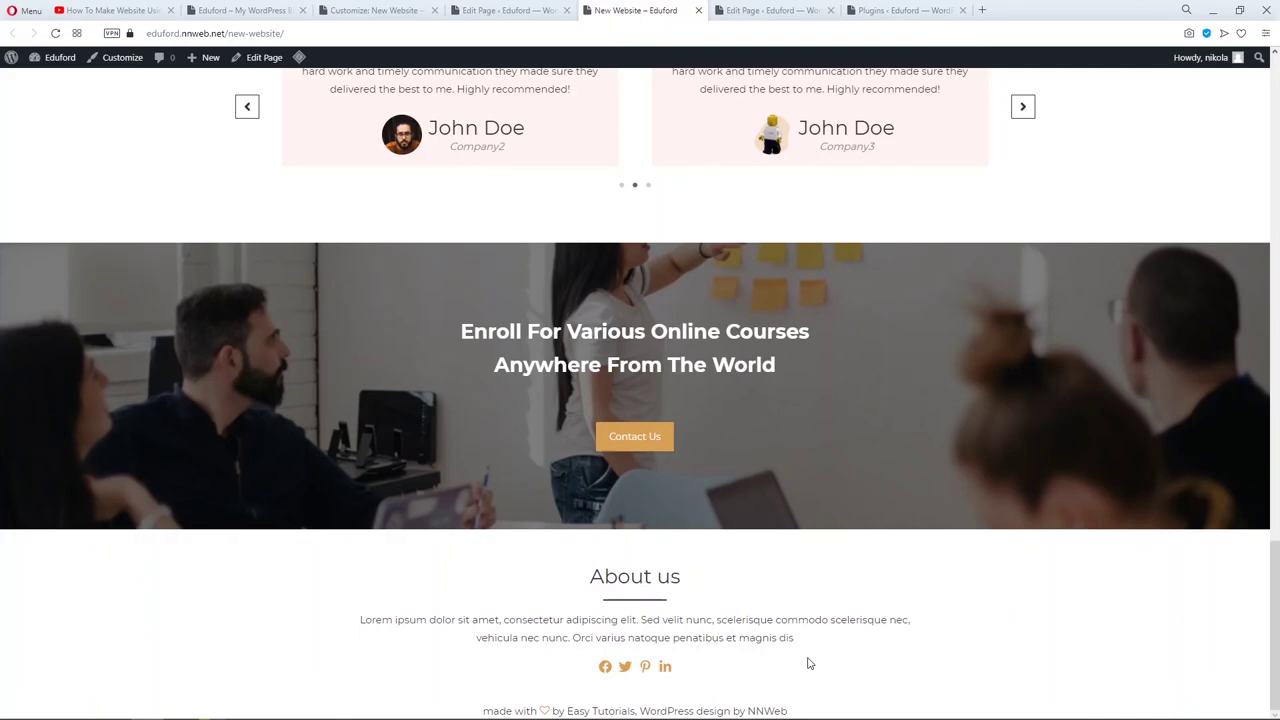
{"action": "scroll", "coordinate": [808, 660], "scroll_direction": "up", "scroll_amount": 20}
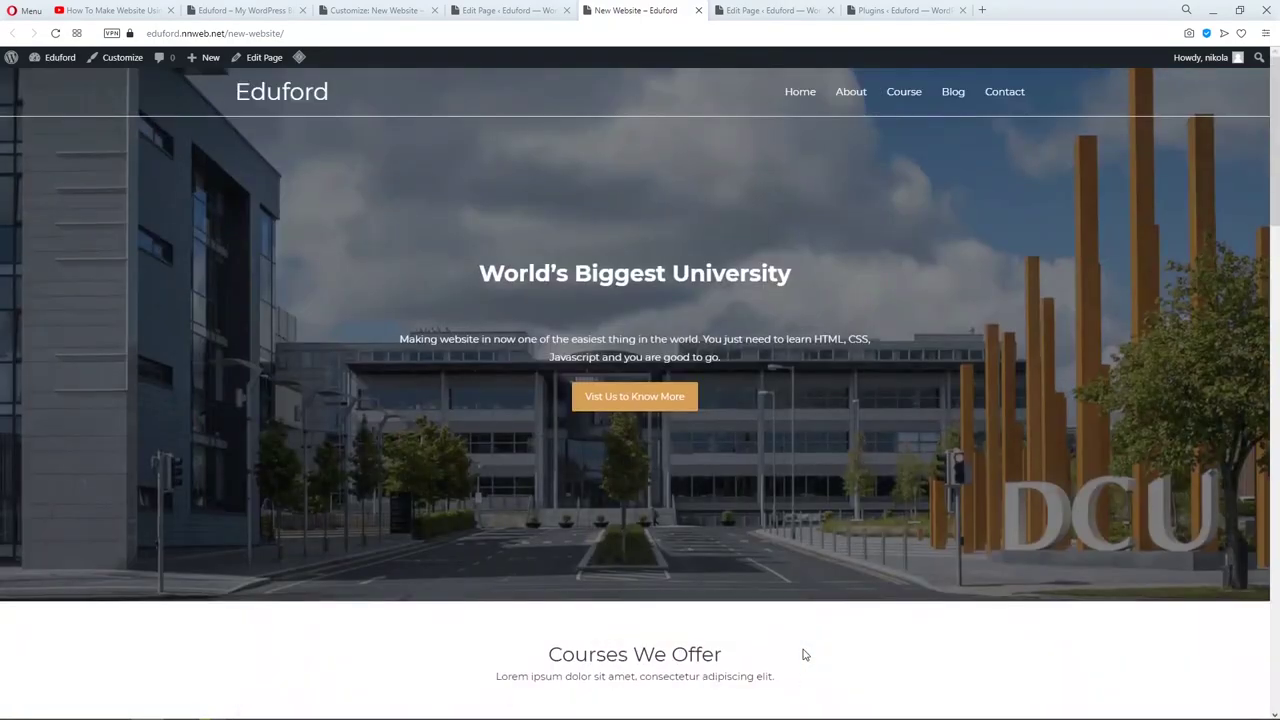